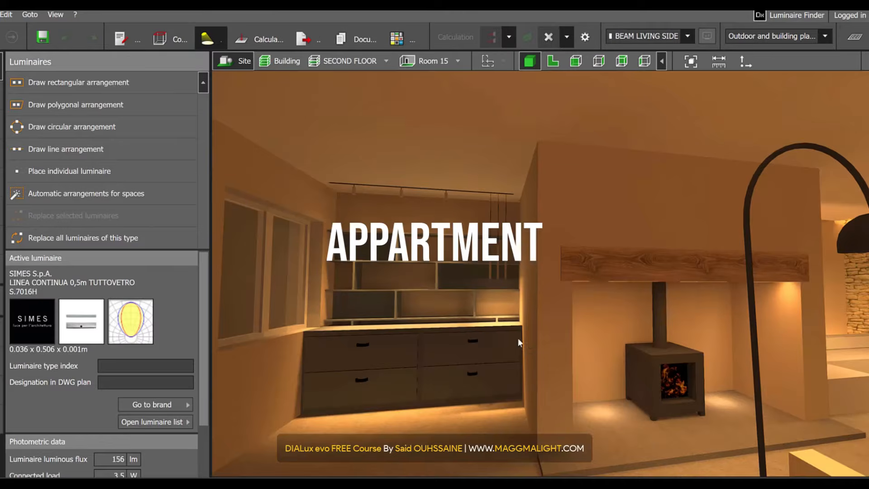
- Examine the 3D scenes of the apartment, sport facility, park, outdoor, container home, IFC and horticulture example projects from different angles
middle_click_drag(518, 338, 675, 348)
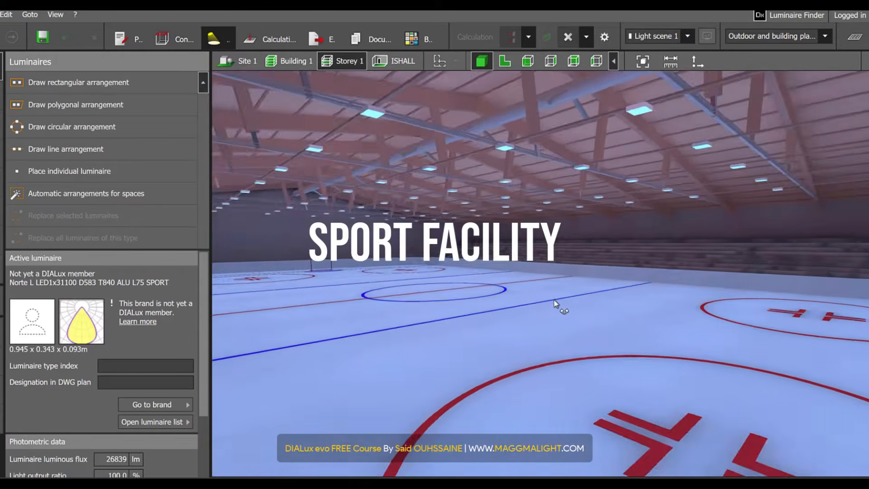
middle_click_drag(561, 308, 624, 306)
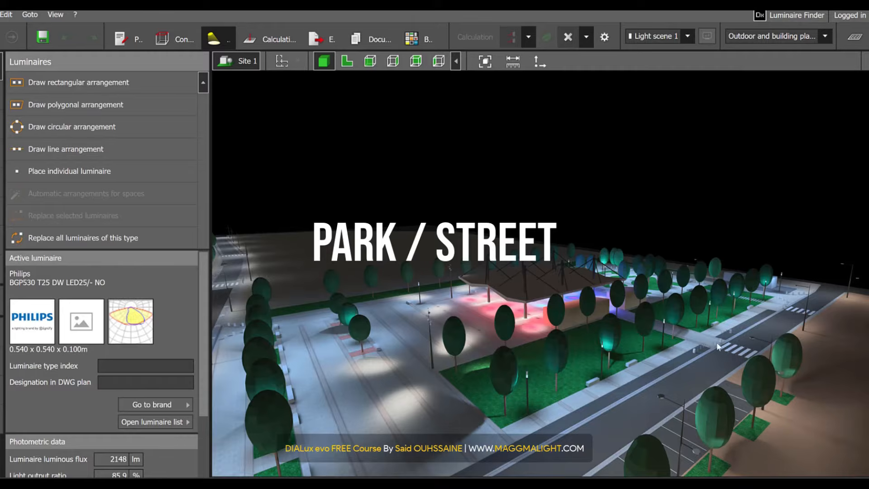
right_click_drag(717, 343, 675, 360)
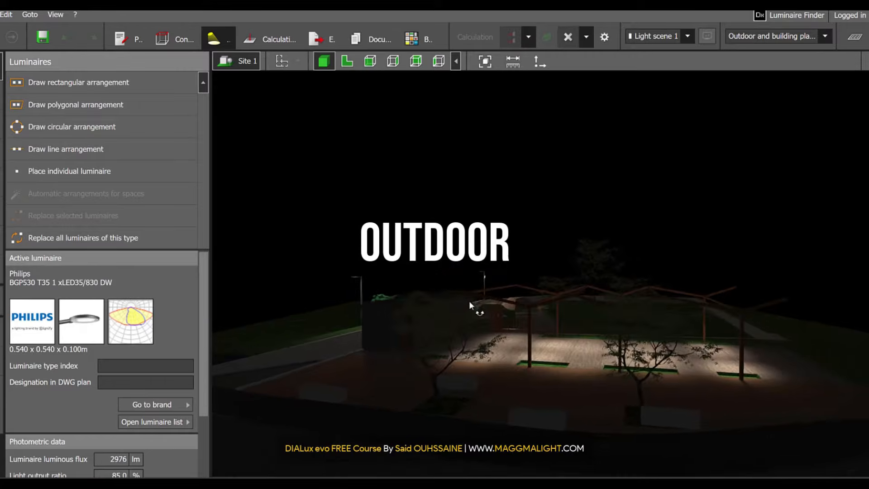
right_click_drag(469, 301, 536, 314)
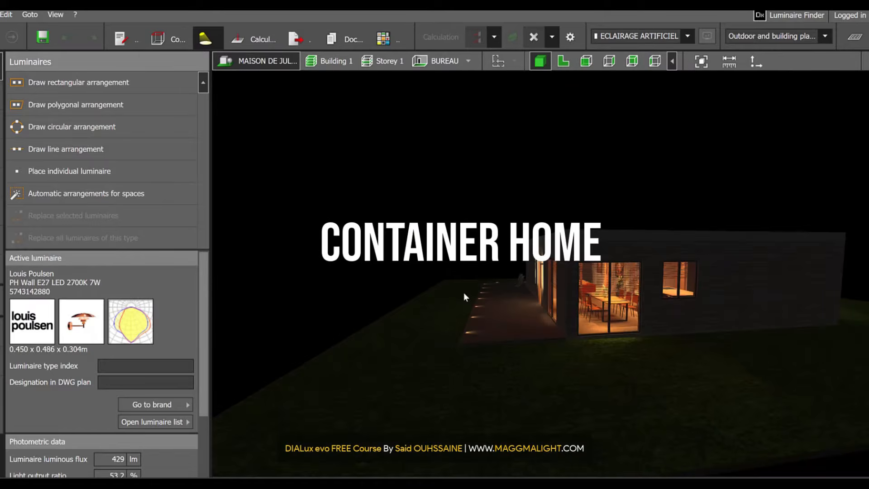
right_click_drag(464, 293, 651, 292)
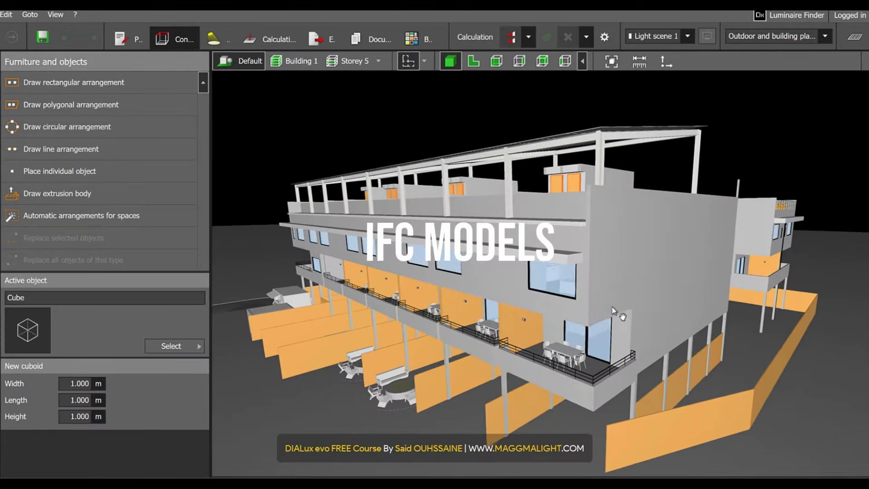
right_click_drag(612, 311, 561, 311)
right_click_drag(652, 311, 601, 311)
right_click_drag(769, 308, 677, 307)
middle_click_drag(676, 304, 303, 265)
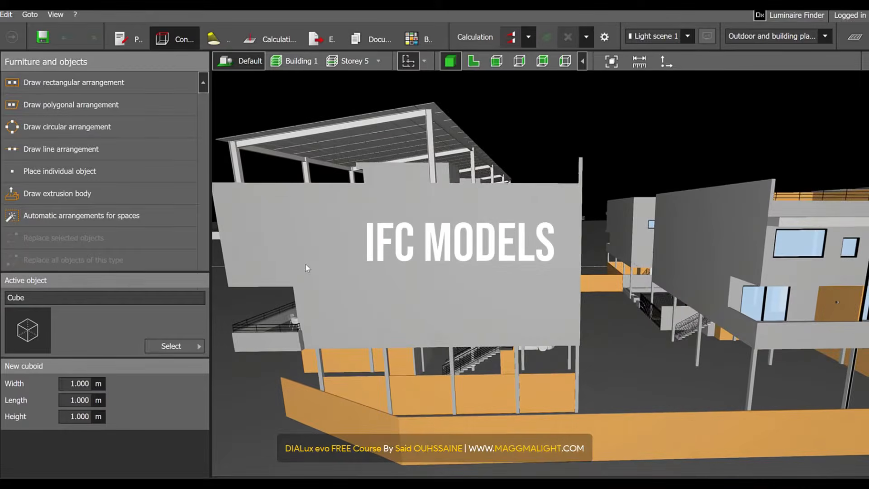
middle_click_drag(766, 313, 647, 309)
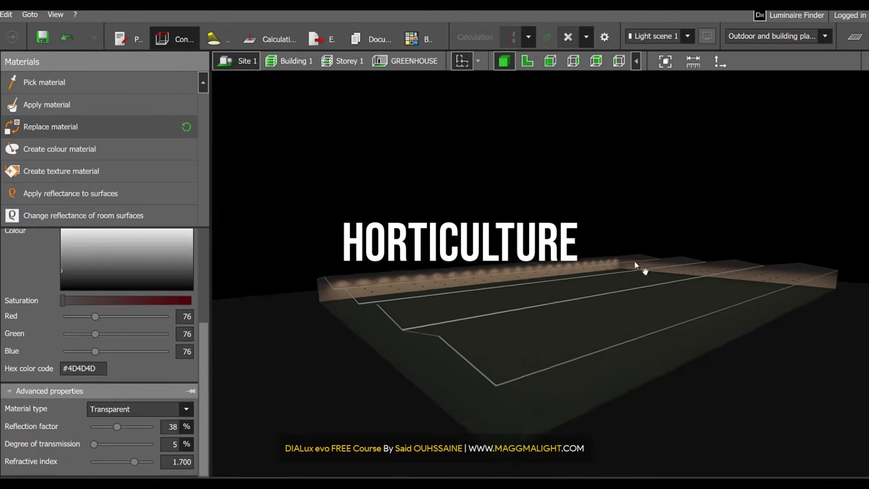
right_click_drag(485, 284, 515, 307)
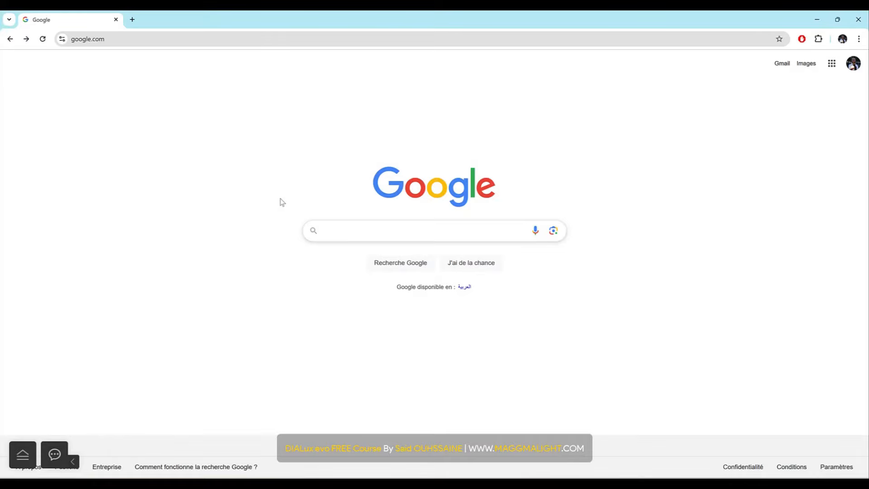
- In the browser, search Google for dialux and open the DIALux evo download page on the DIALux website
left_click(336, 236)
type("d")
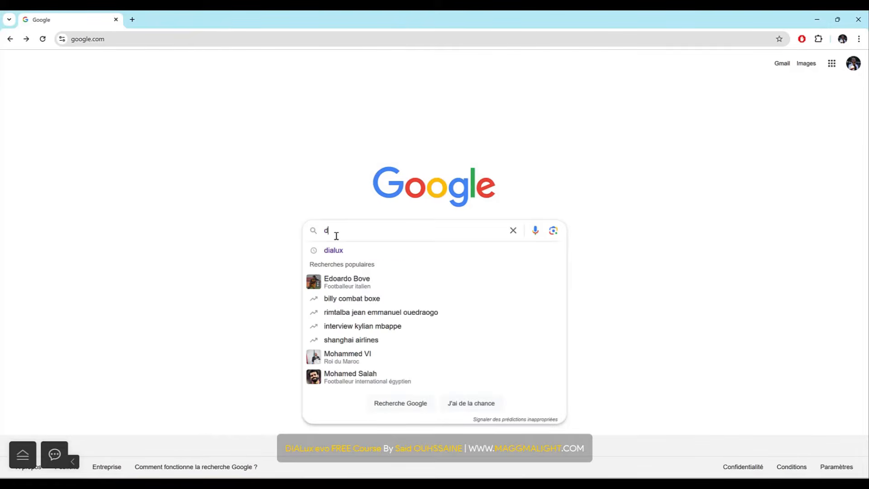
type("ialux")
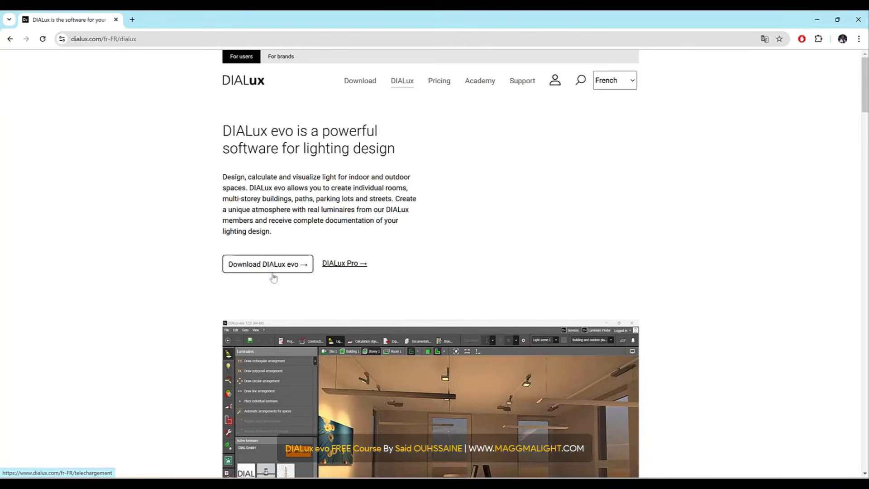
left_click(273, 268)
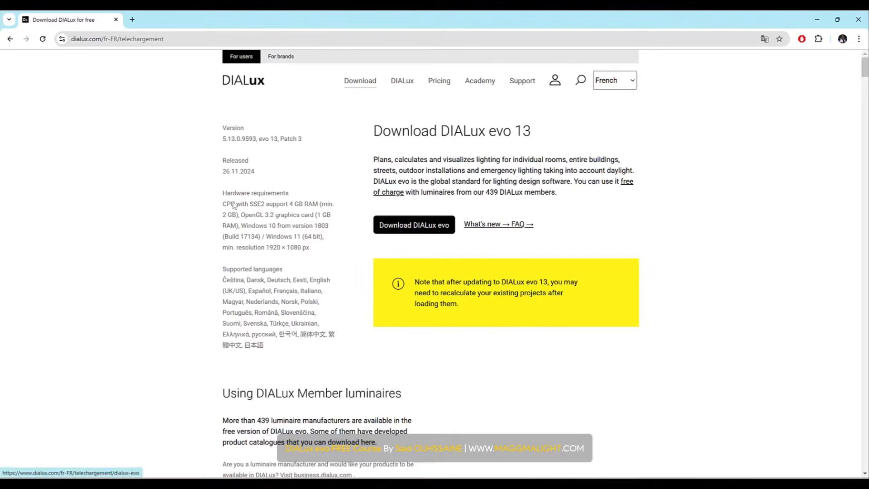
- Review the hardware requirements and the supported languages of DIALux evo 13 on the download page
left_click_drag(224, 193, 329, 249)
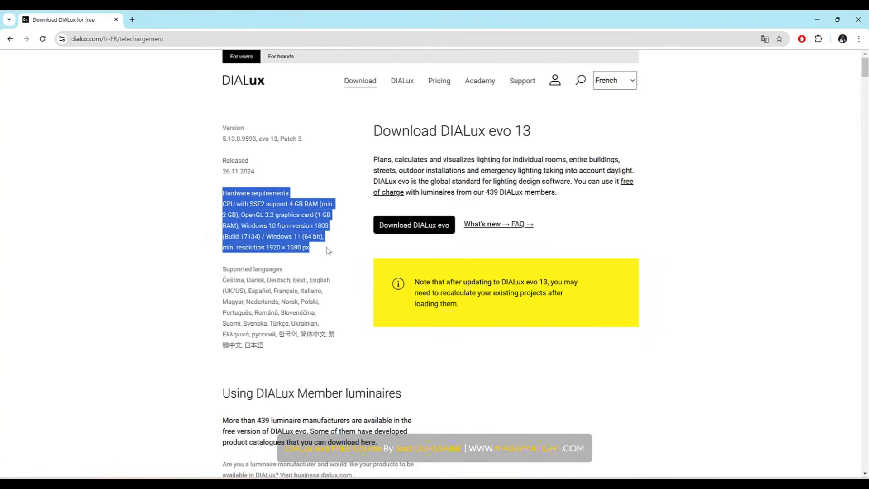
left_click(275, 199)
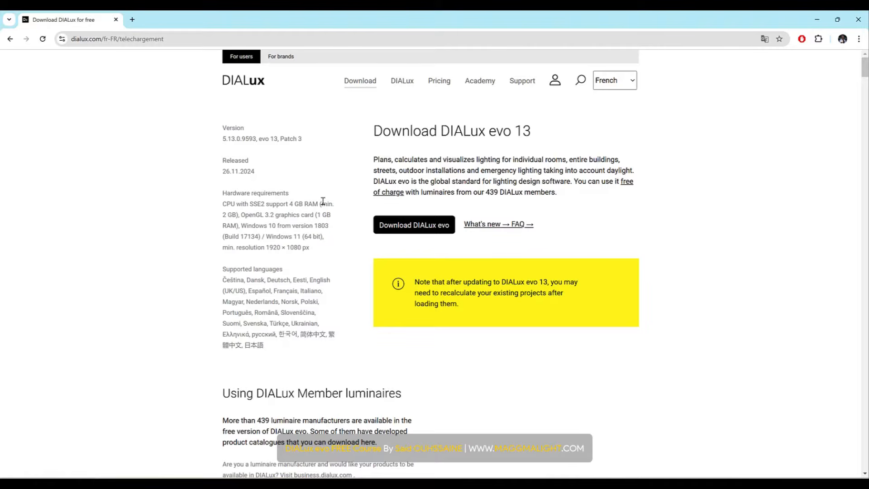
left_click_drag(324, 203, 238, 213)
mouse_move(316, 216)
left_mouse_down()
mouse_move(332, 216)
mouse_move(326, 225)
left_mouse_up()
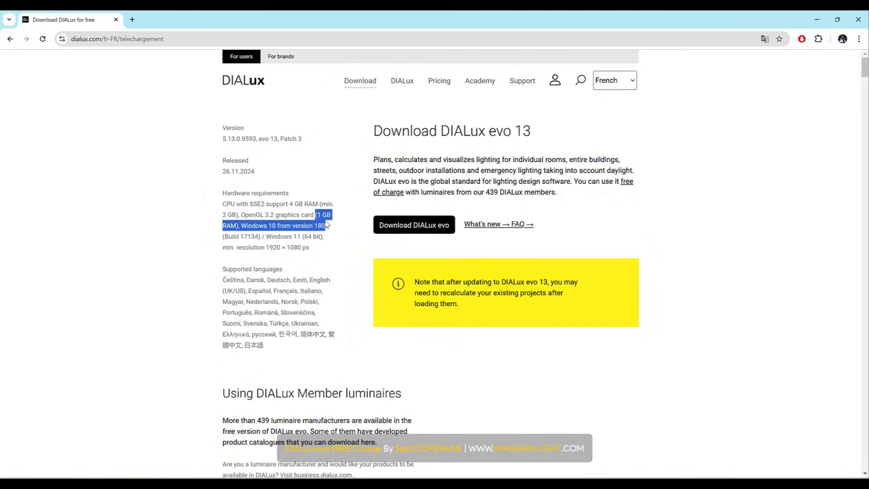
left_click(285, 222)
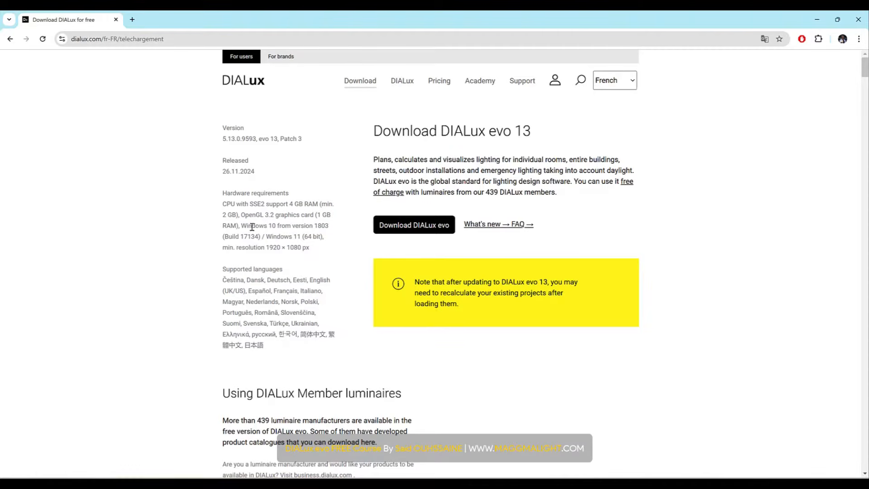
left_click_drag(253, 228, 303, 234)
left_click(313, 248)
left_click_drag(223, 269, 273, 348)
- Look through the section on DIALux Member luminaires and its list of available manufacturers
scroll(274, 348, "down", 3)
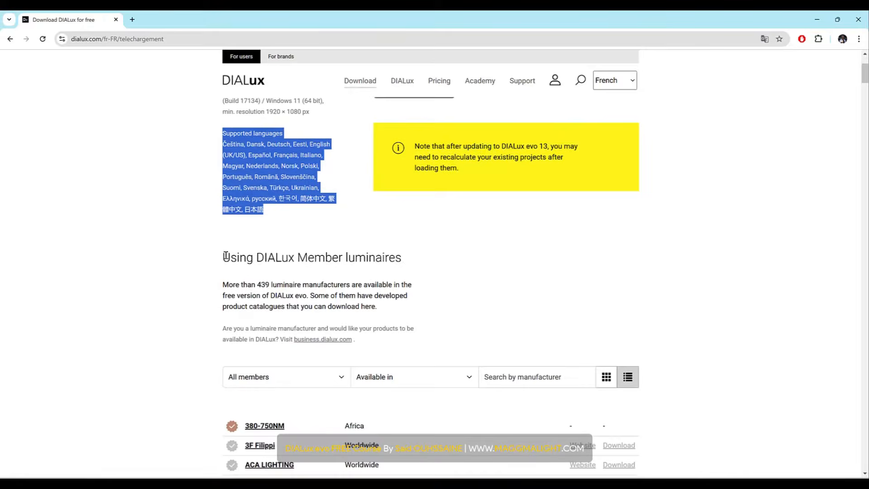
left_click_drag(225, 257, 386, 256)
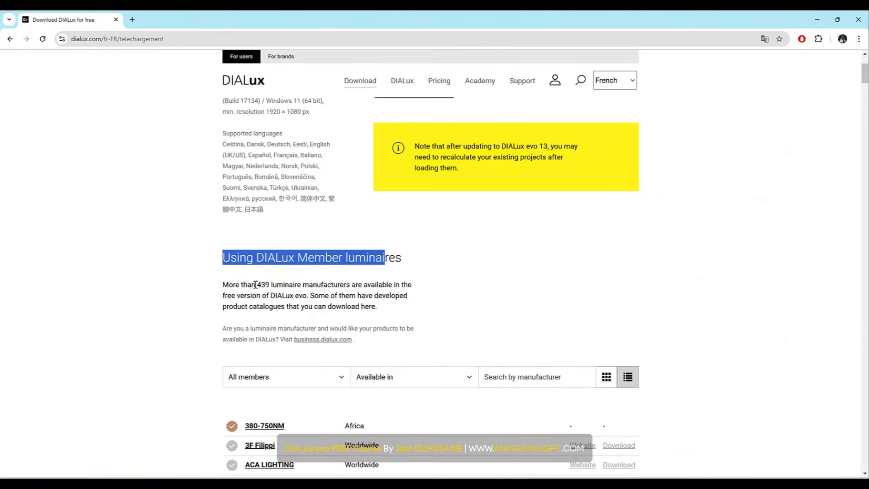
left_click_drag(257, 284, 270, 289)
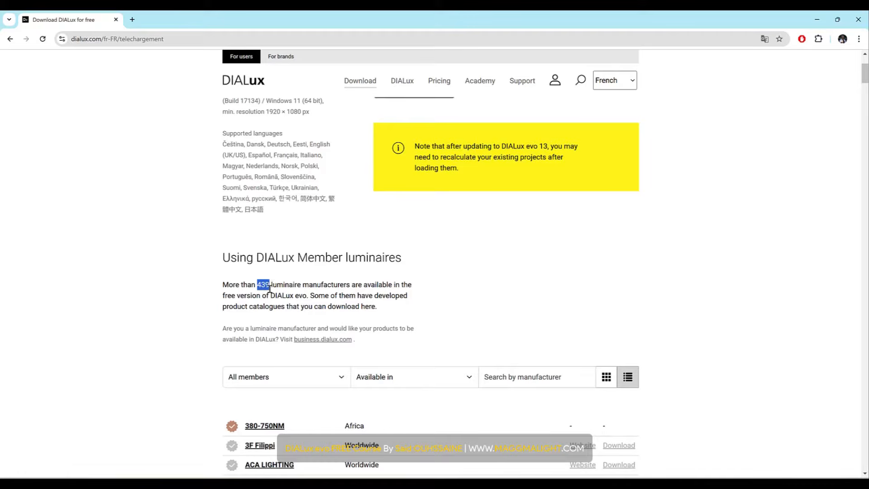
scroll(286, 284, "down", 18)
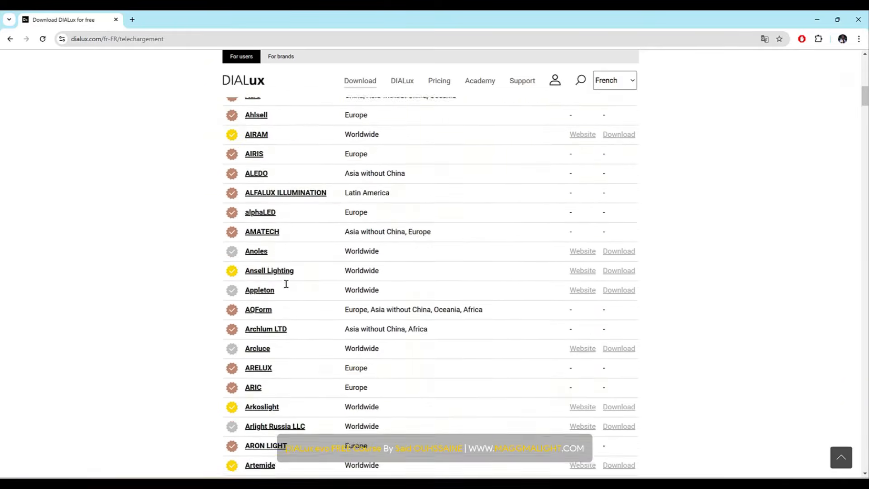
scroll(389, 249, "down", 1)
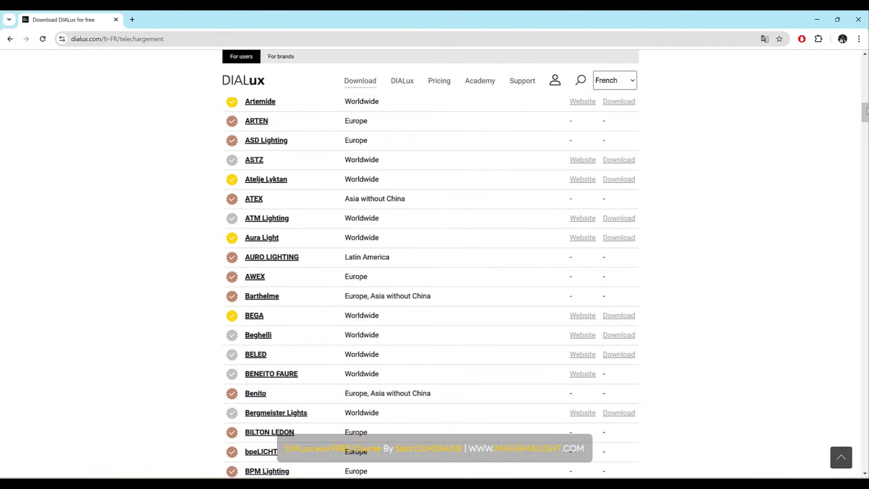
left_click_drag(865, 111, 865, 183)
left_click_drag(823, 156, 854, 66)
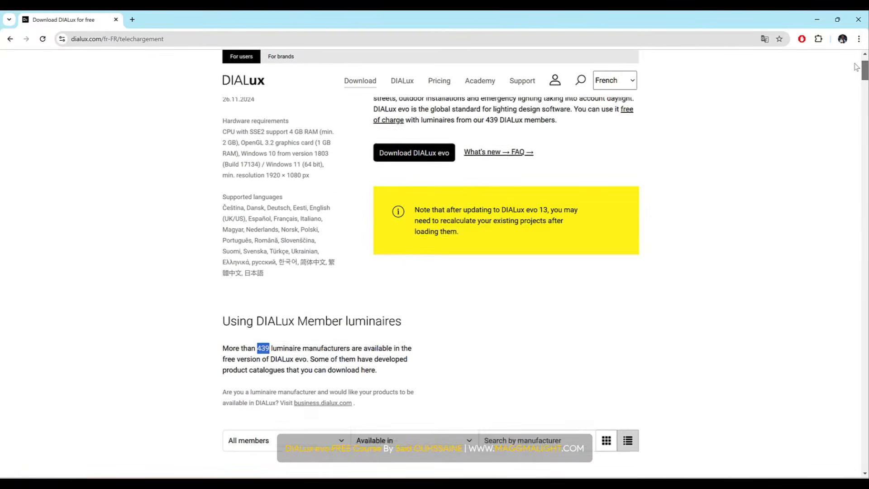
- Return to the DIALux evo 13 download section and download the DIALux evo installer
scroll(466, 368, "up", 2)
left_click_drag(310, 252, 211, 202)
left_click(192, 222)
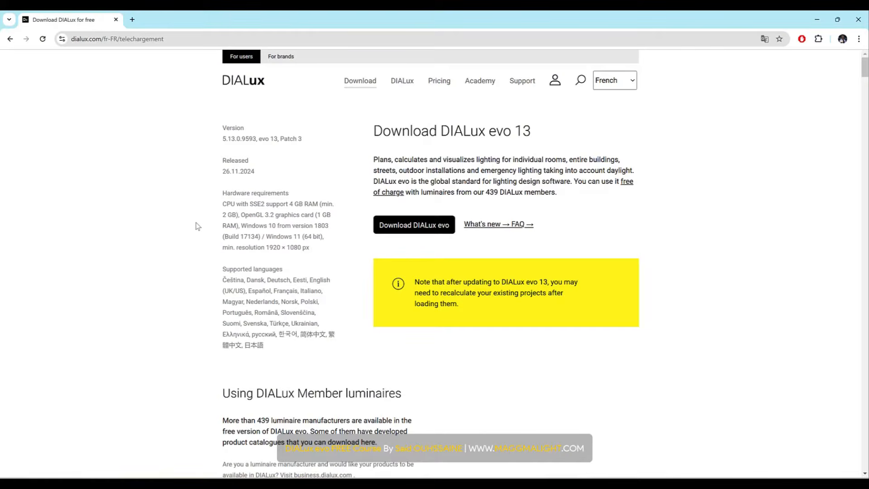
left_click(395, 232)
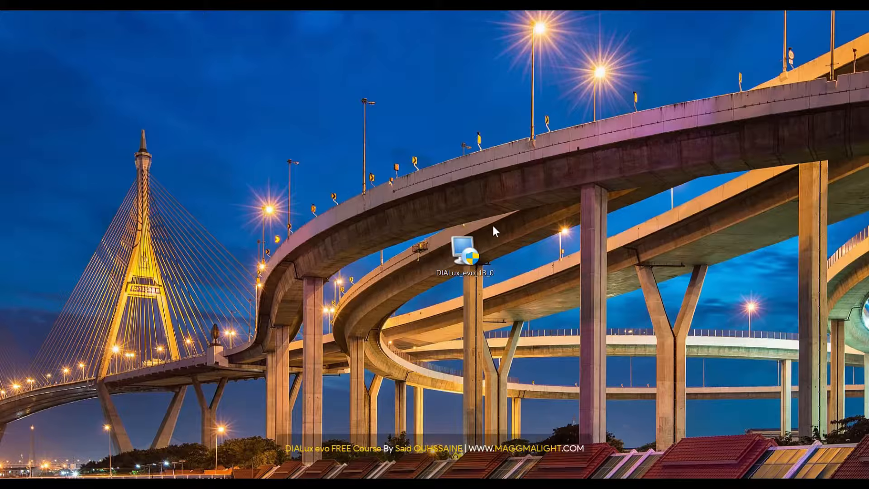
- Run the DIALux_evo_13_0 installer from the desktop as administrator, accept the component check and continue past the welcome page
right_click(465, 255)
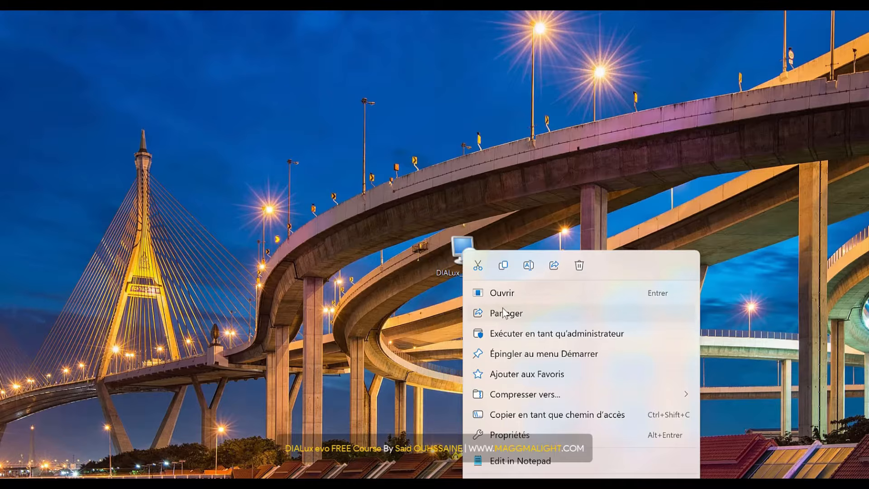
left_click(504, 336)
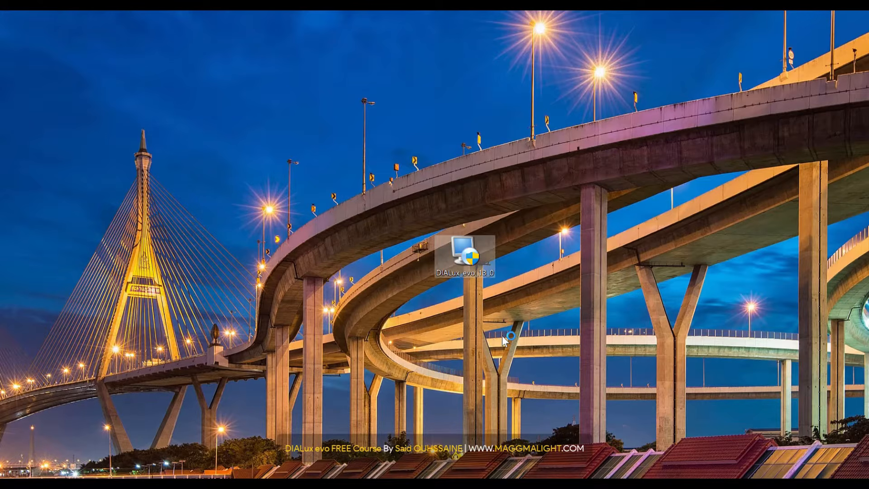
left_click(411, 359)
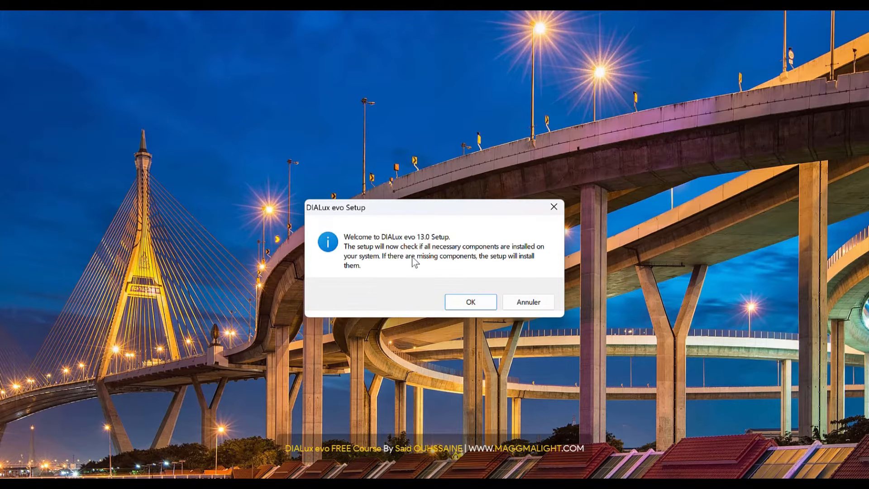
left_click(456, 303)
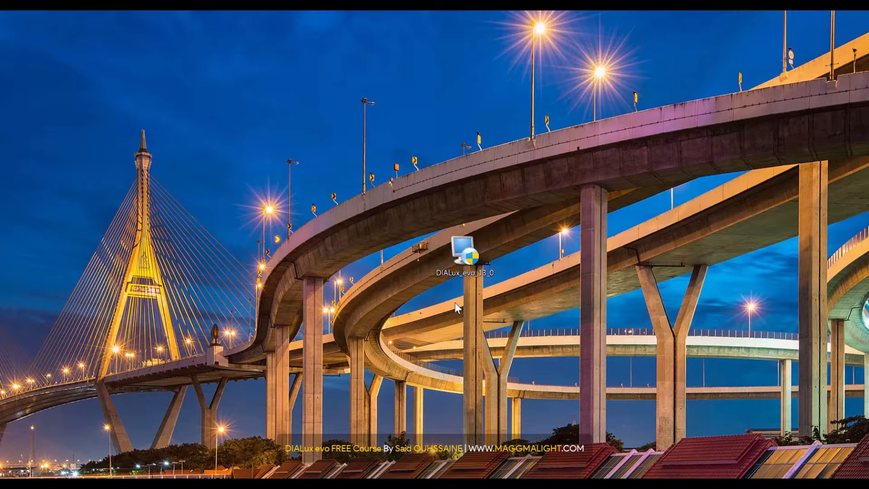
left_click(473, 360)
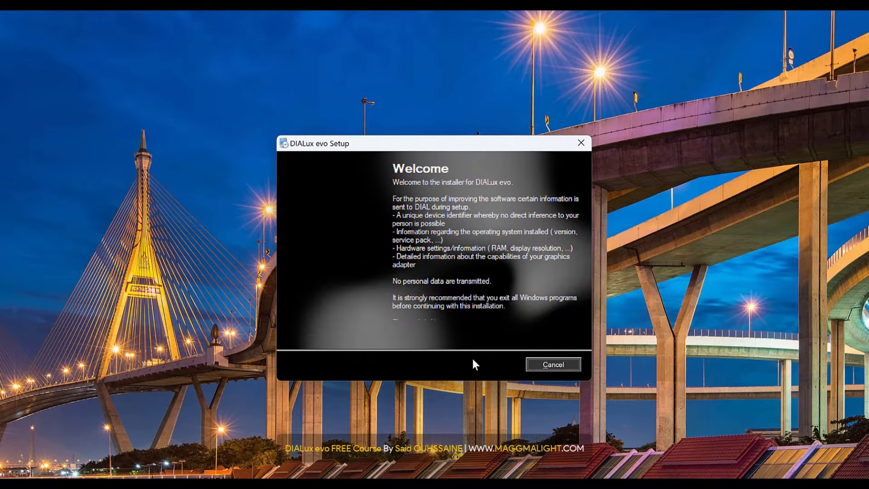
- Read through the DIALux evo license agreement, agree to its terms and continue the setup
left_click(356, 324)
scroll(562, 240, "down", 2)
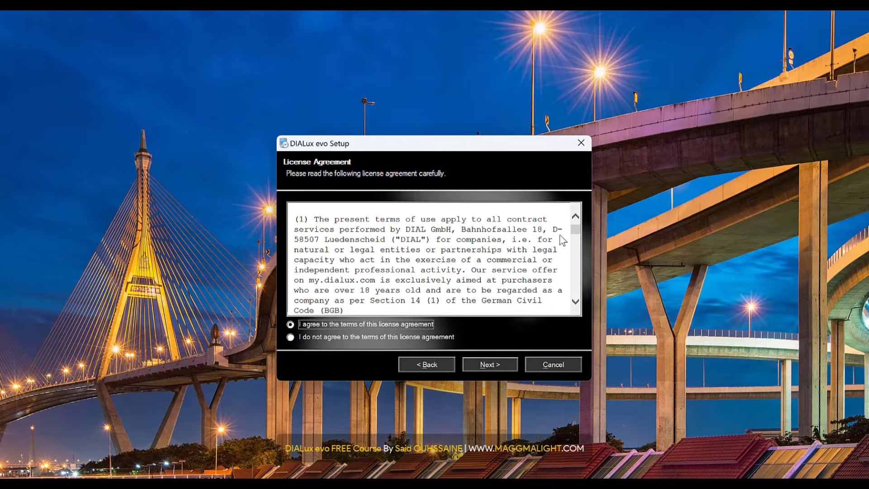
left_click_drag(572, 236, 557, 307)
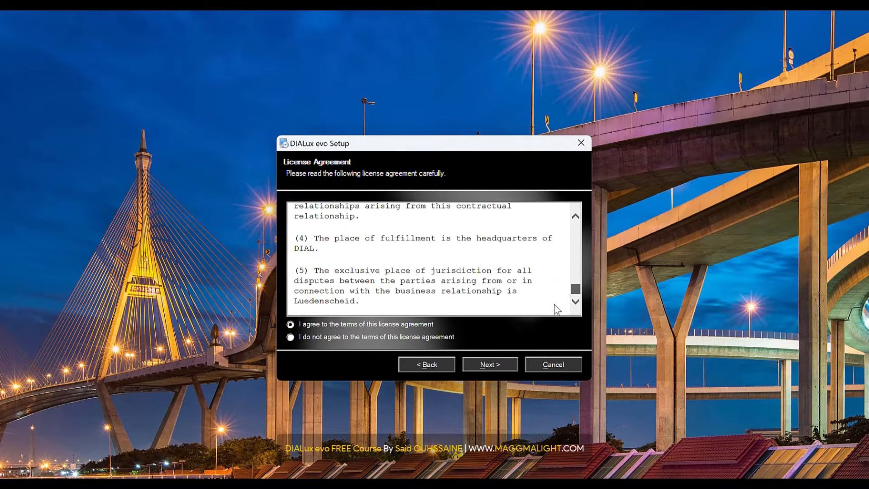
left_click(471, 362)
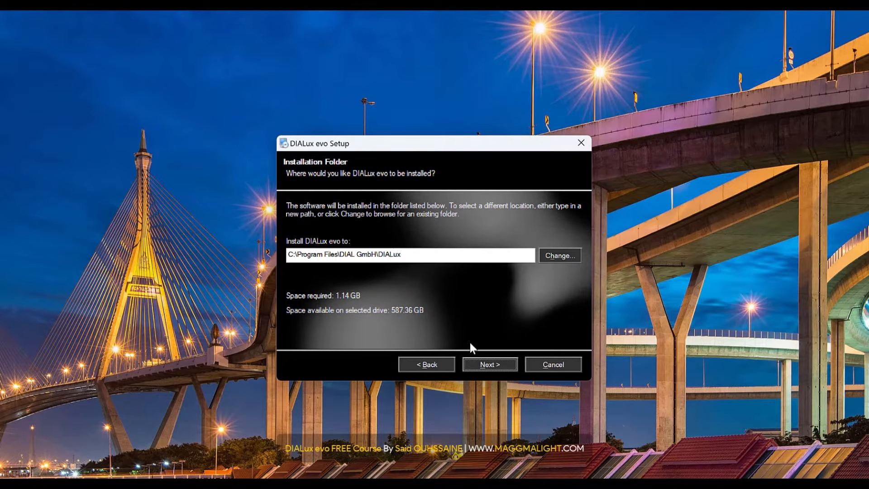
- Install DIALux evo to C:\Program Files\DIAL GmbH\DIALux with the shortcut folder DIALux evo, and finish with web content Drag&Drop allowed
left_click(479, 365)
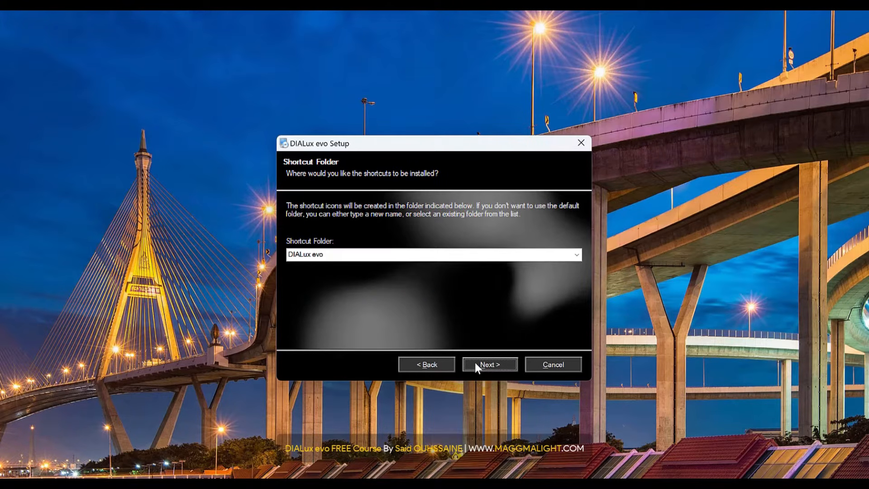
left_click(477, 367)
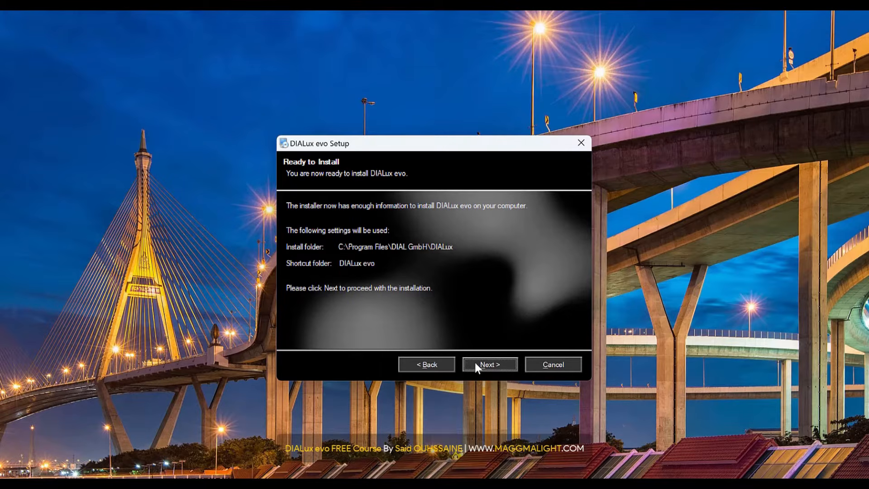
left_click(478, 364)
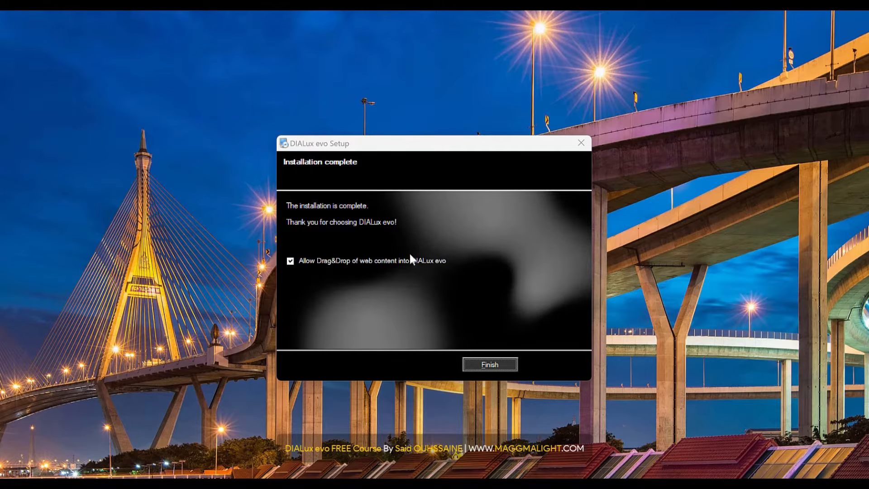
left_click(487, 362)
left_click_drag(512, 352, 417, 216)
left_click(467, 221)
mouse_move(470, 253)
left_mouse_down()
mouse_move(460, 263)
mouse_move(469, 262)
left_mouse_up()
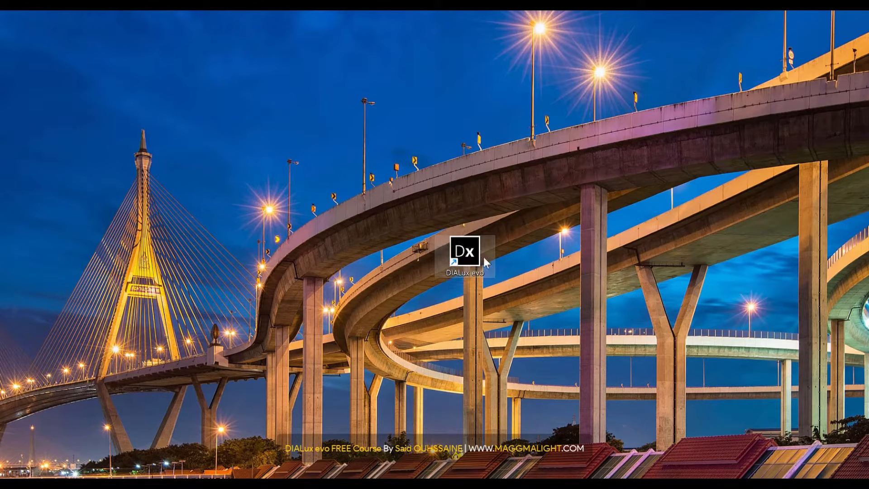
- Switch to DIALux evo, browse the catalogue of lighting brands and return to the start page
left_click(547, 243)
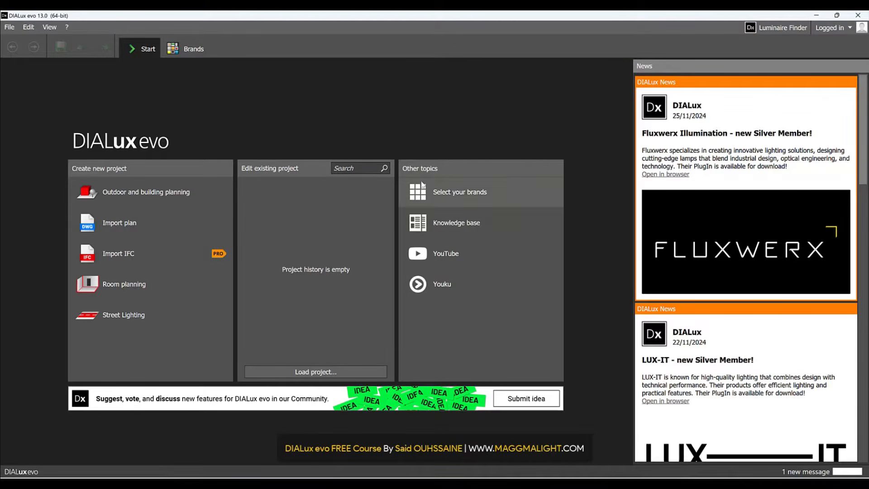
left_click(478, 195)
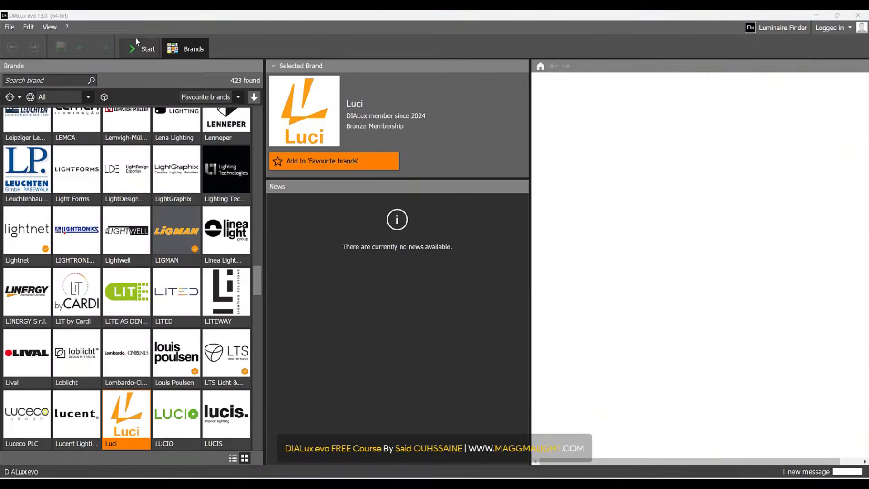
left_click(147, 51)
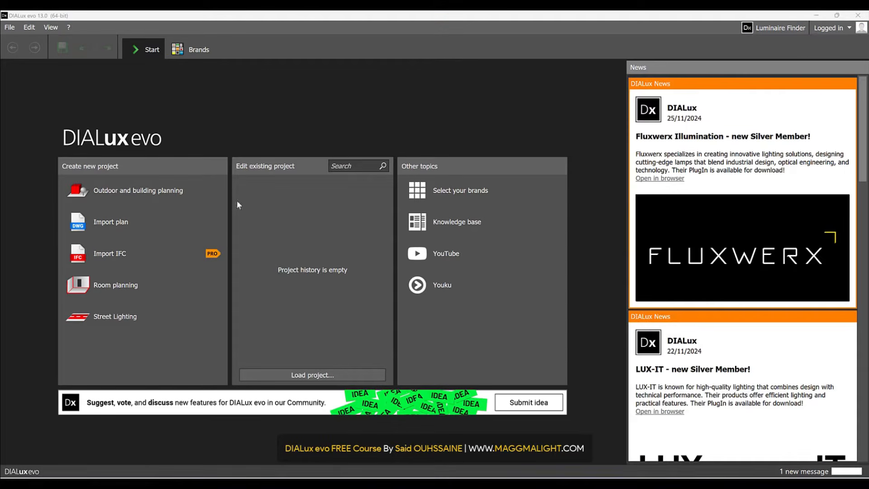
- Look over the help and support options and set the interface zoom to 140 %
left_click(68, 27)
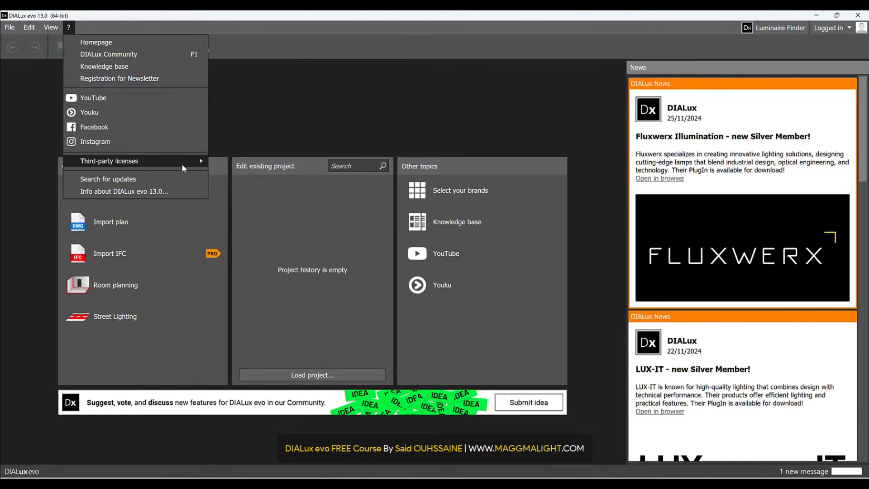
mouse_move(182, 160)
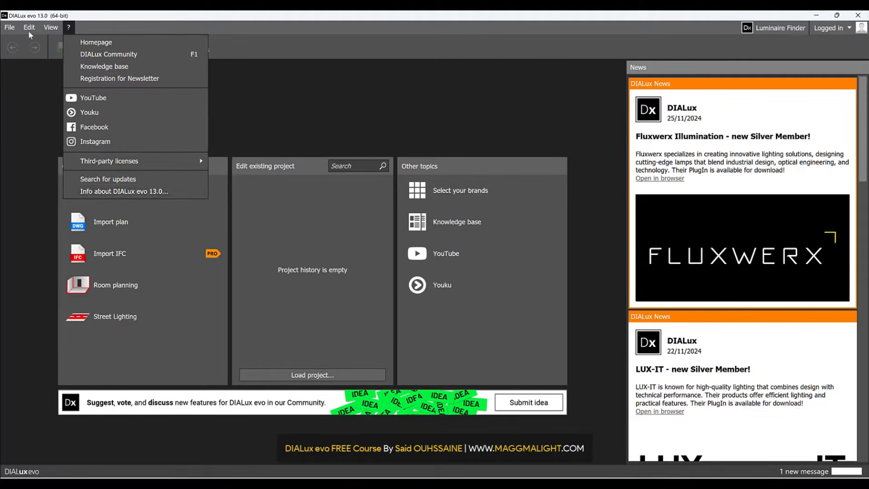
mouse_move(51, 27)
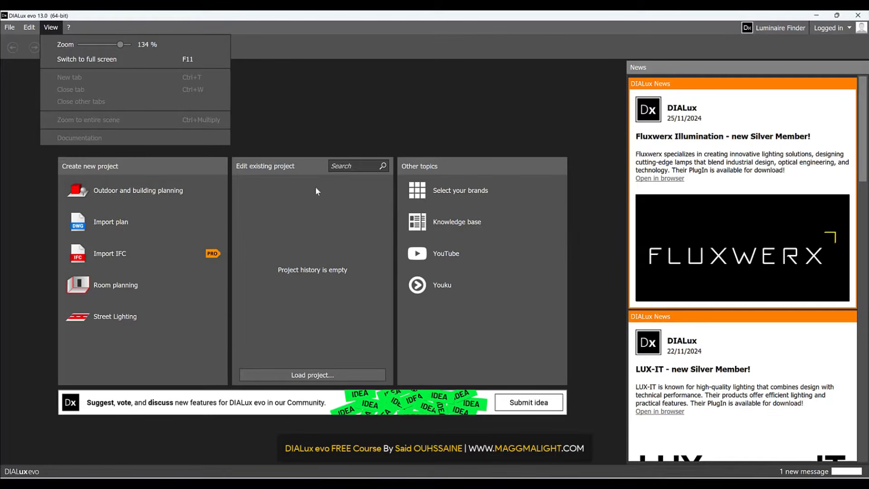
mouse_move(121, 45)
left_mouse_down()
mouse_move(62, 44)
mouse_move(144, 43)
mouse_move(101, 43)
mouse_move(116, 44)
left_mouse_up()
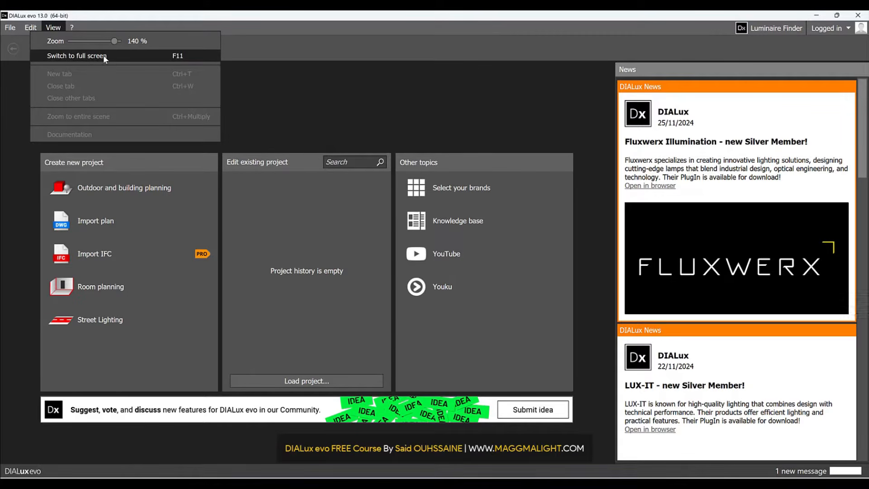
- Switch the program to full screen and back to the windowed view twice
left_click(155, 56)
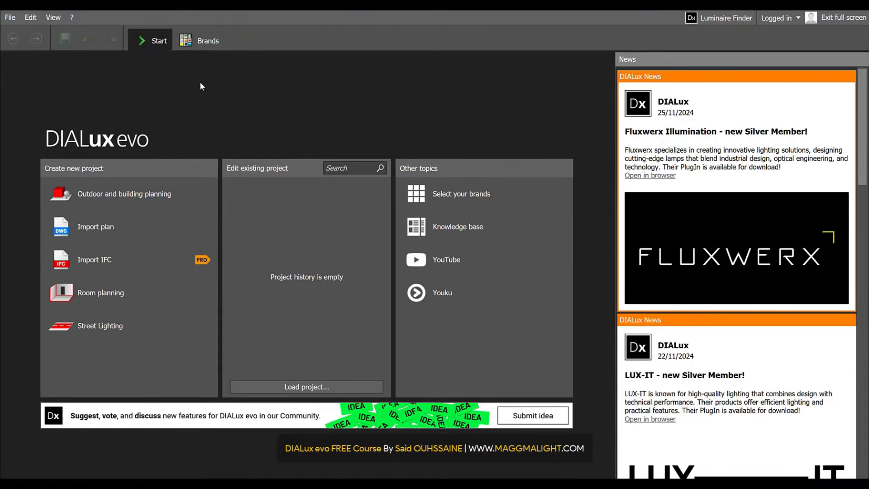
key("F11")
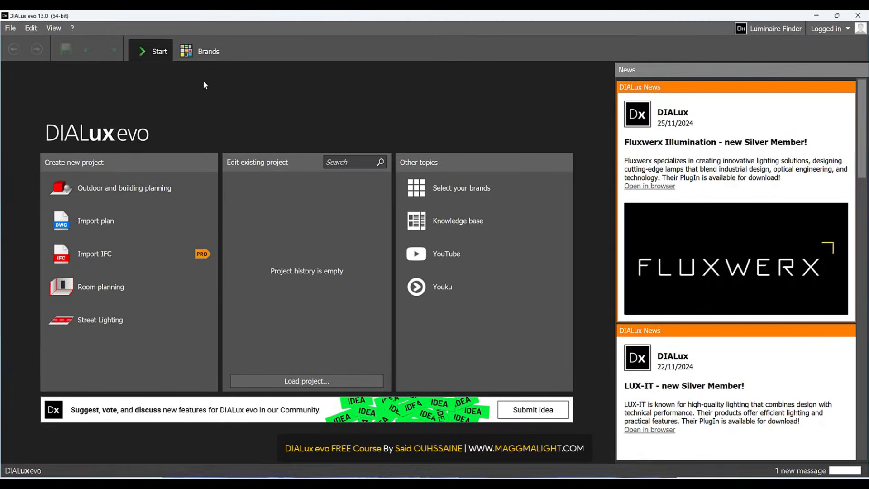
key("F11")
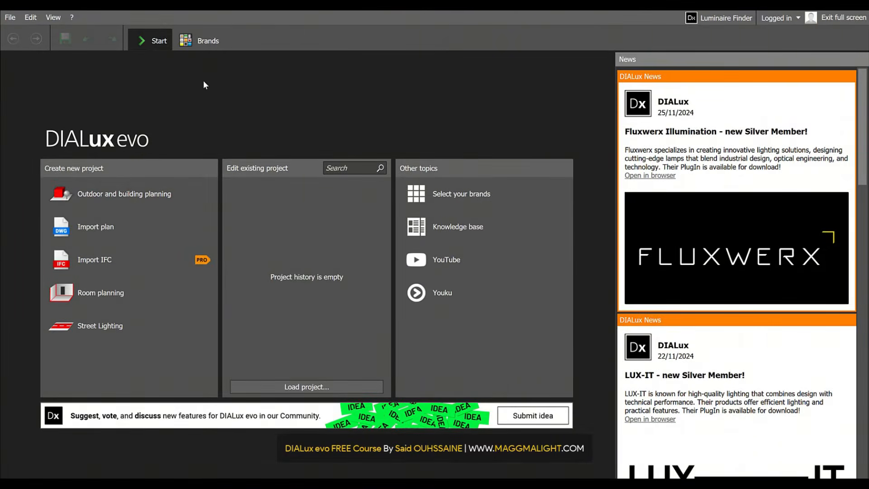
key("F11")
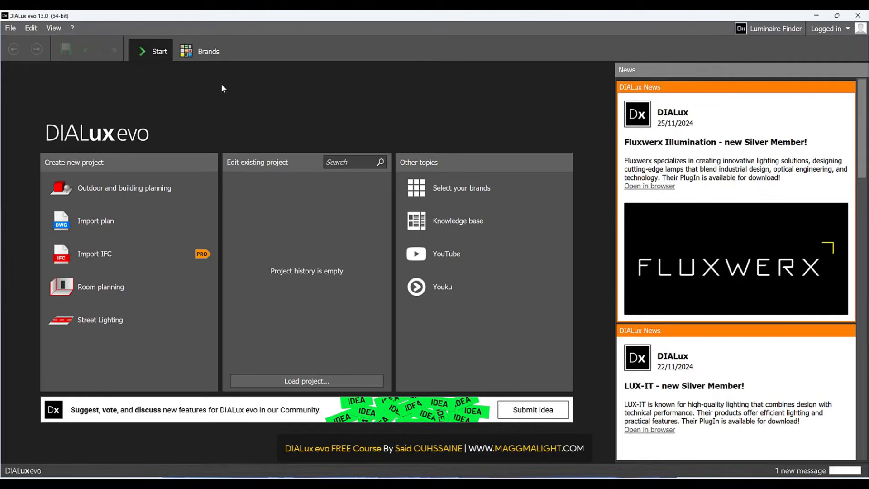
- Review the available editing commands, the project file commands and the file types offered for import
left_click(32, 28)
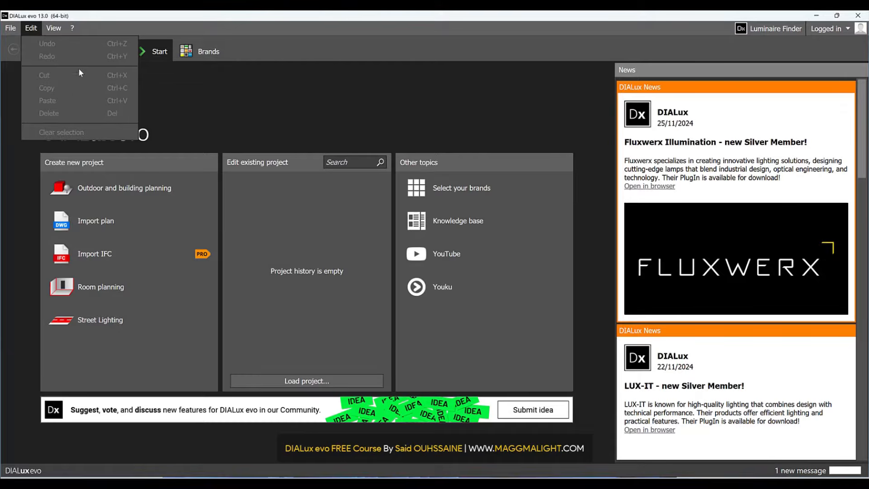
left_click(16, 33)
left_click(11, 29)
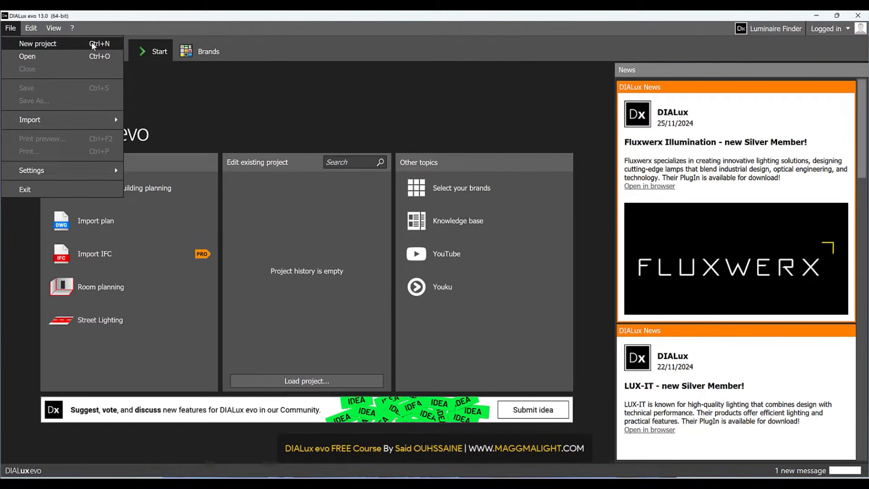
left_click(188, 90)
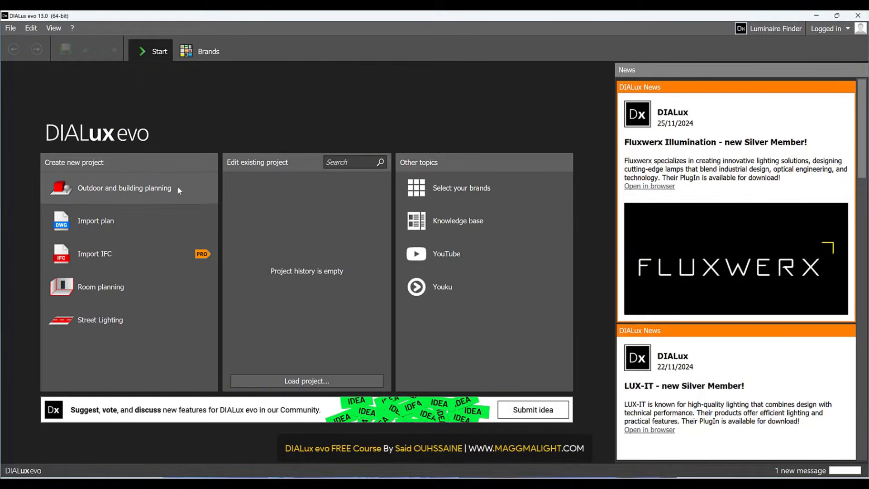
left_click(15, 28)
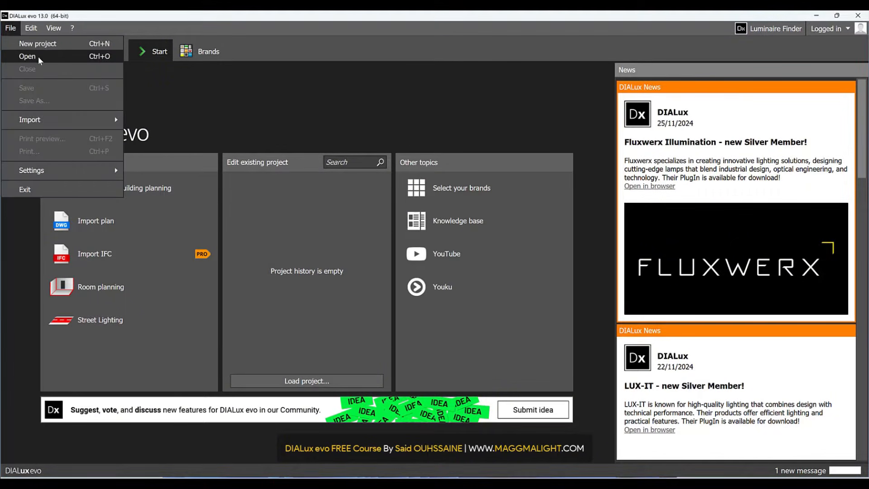
mouse_move(67, 119)
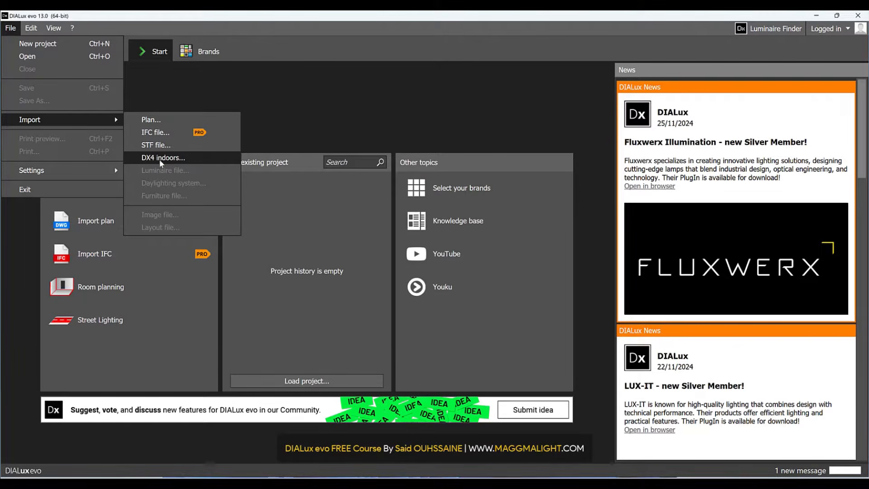
mouse_move(70, 167)
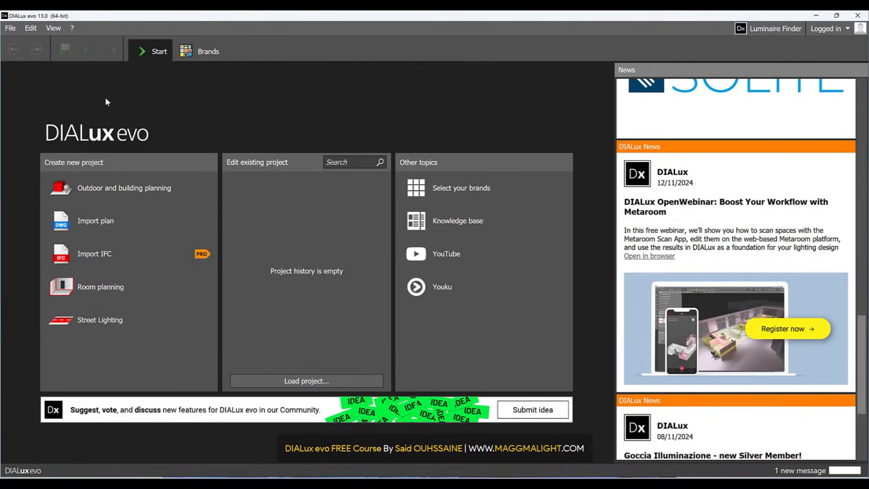
- Open the common program settings and examine the save reminder interval and the undo limit
left_click(6, 28)
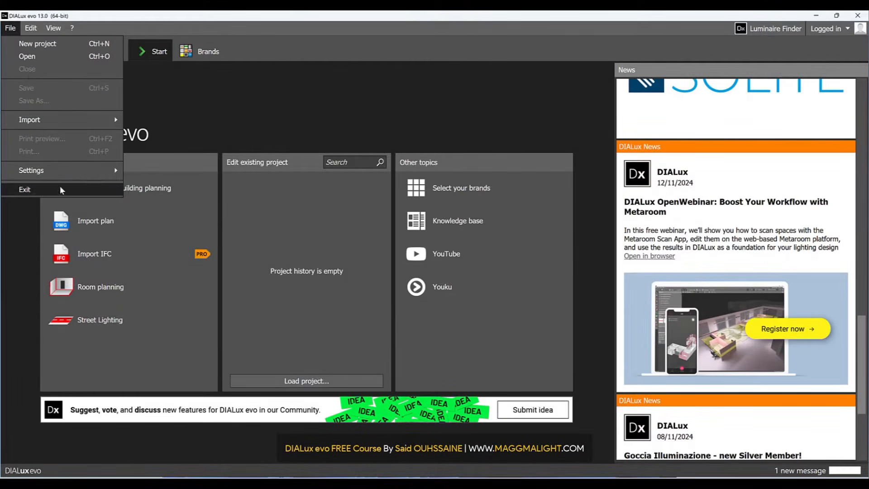
mouse_move(58, 172)
left_click(181, 171)
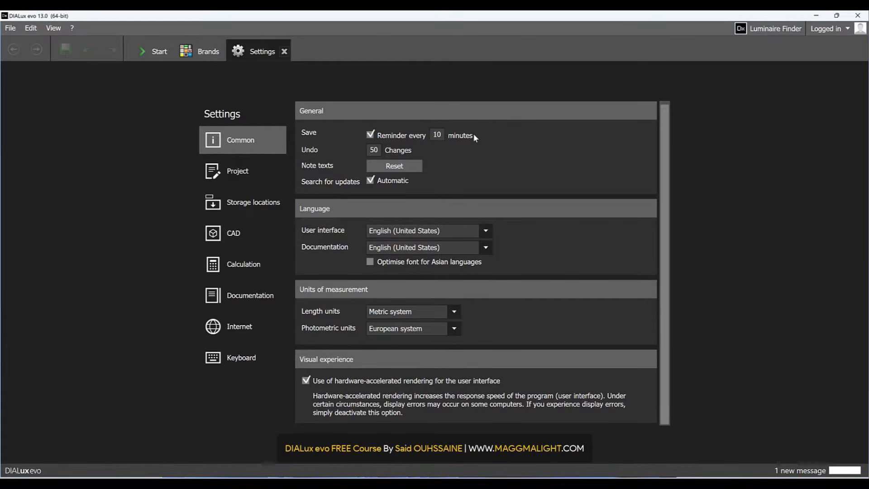
left_click_drag(442, 135, 420, 135)
left_click(539, 132)
left_click(528, 148)
left_click(374, 150)
left_click(449, 149)
- Review the available documentation languages, length units and photometric units in the common settings
left_click(488, 249)
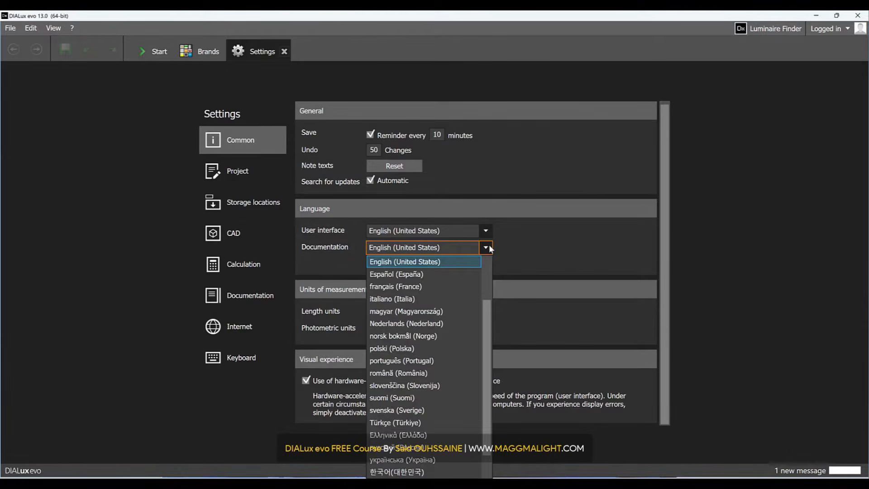
left_click(489, 245)
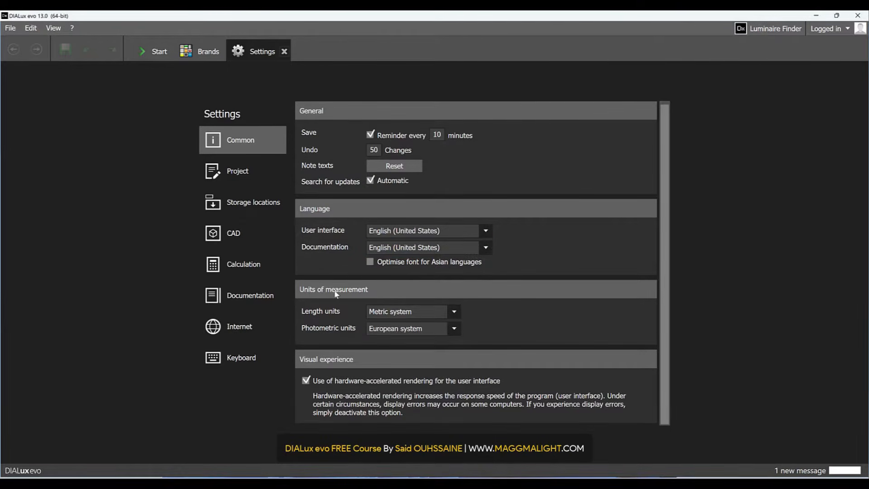
left_click(445, 314)
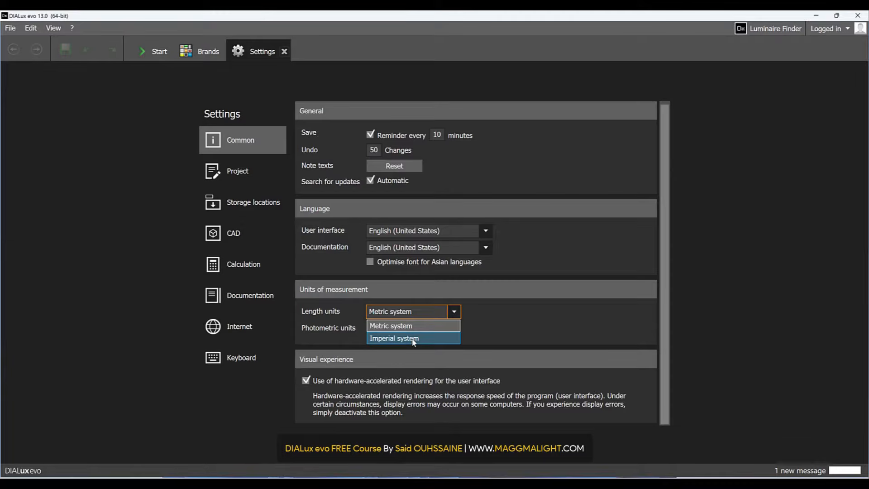
left_click(351, 330)
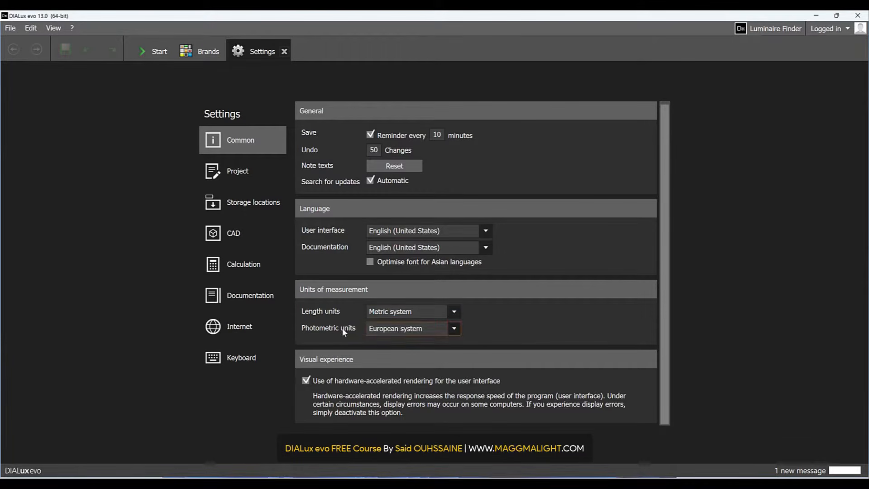
left_click(385, 332)
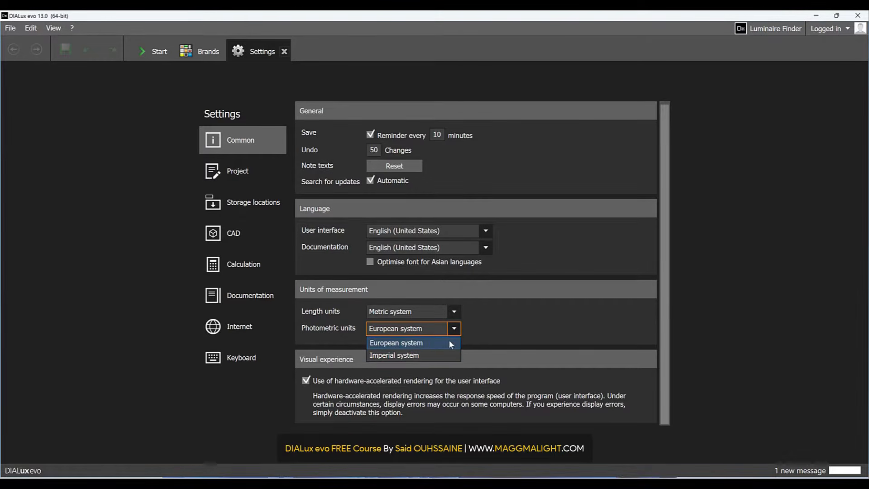
left_click(536, 323)
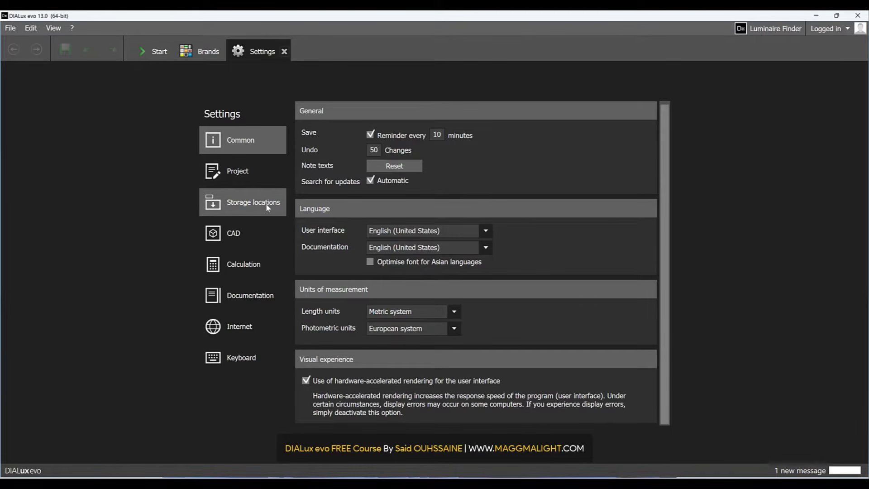
- Set the colour of both the text and the room/space names to orange in the CAD settings
left_click(251, 234)
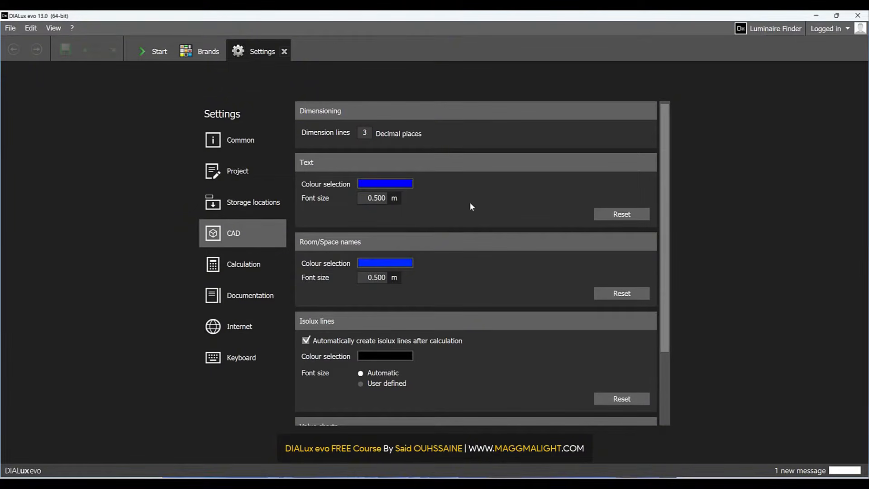
left_click(384, 185)
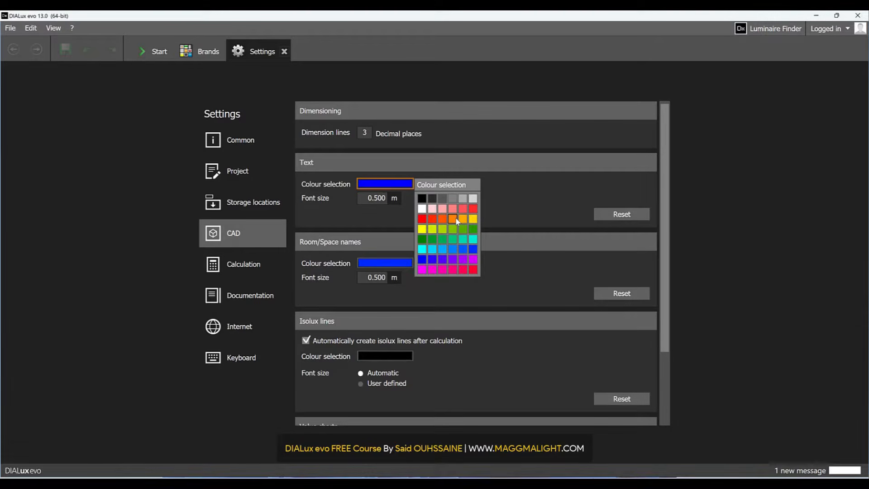
left_click(454, 219)
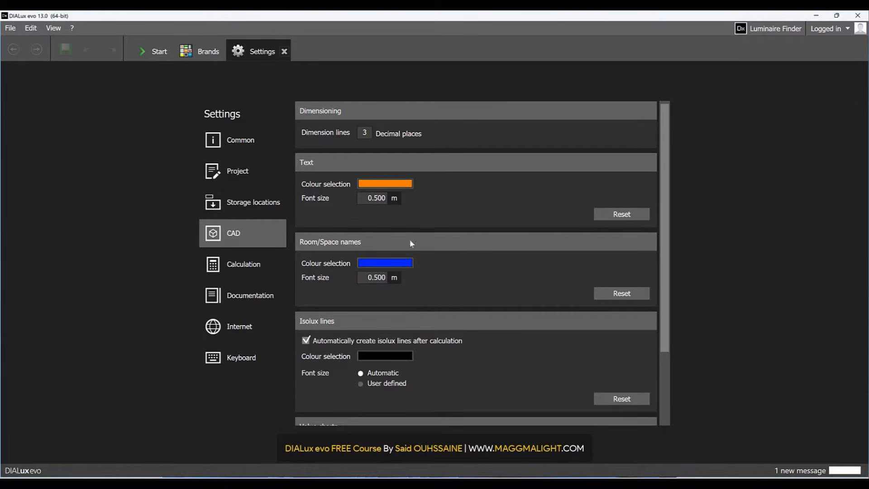
left_click(393, 263)
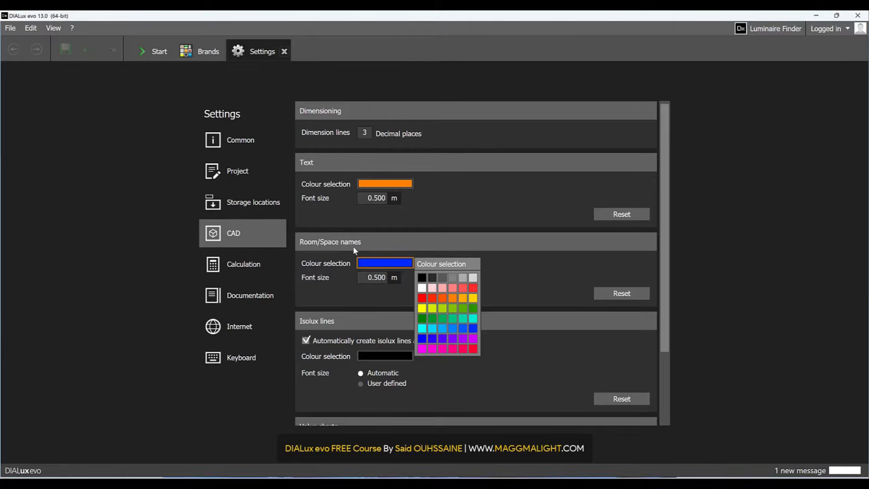
left_click(453, 299)
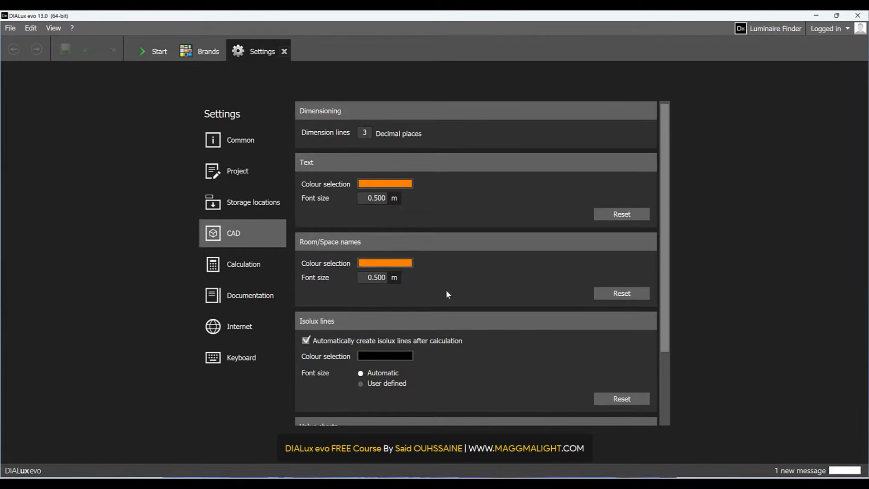
scroll(663, 263, "down", 3)
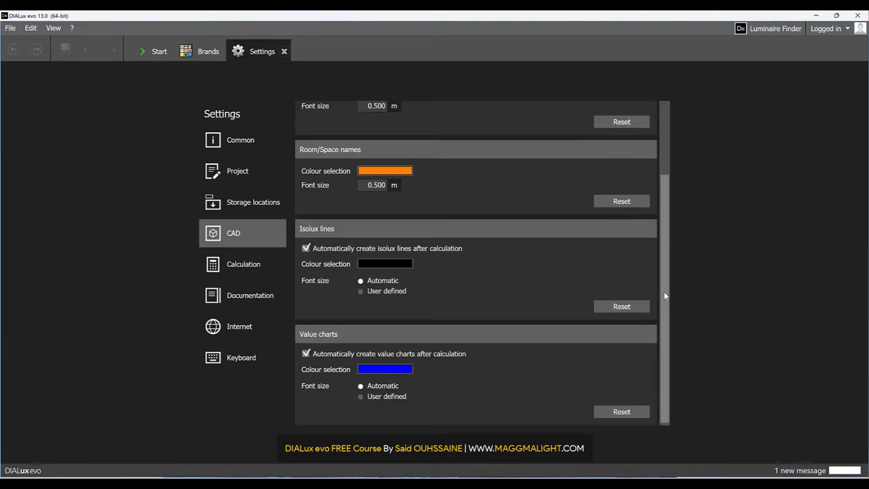
left_click_drag(664, 291, 669, 221)
- Examine the calculation and documentation settings and the overview of the key shortcuts
left_click(245, 266)
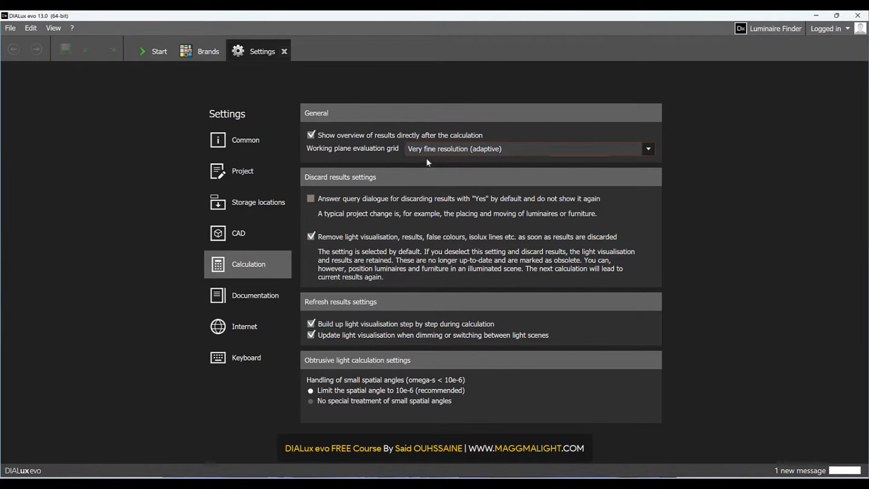
left_click(264, 300)
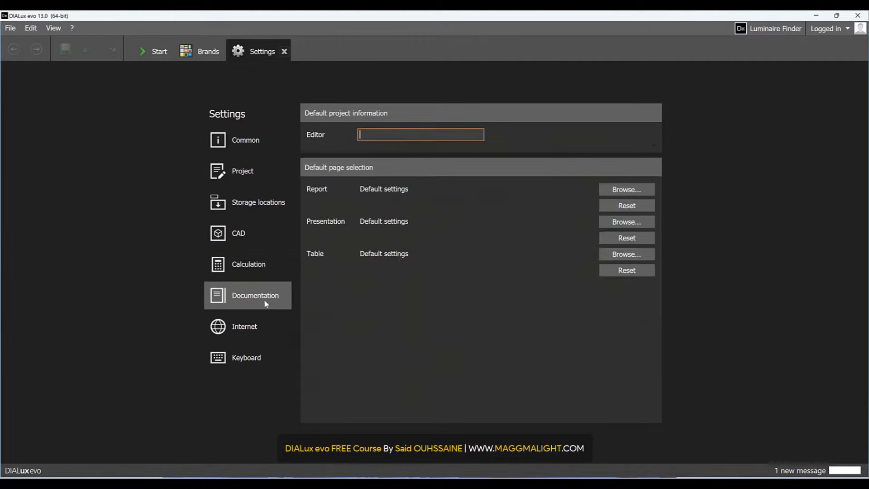
left_click(258, 366)
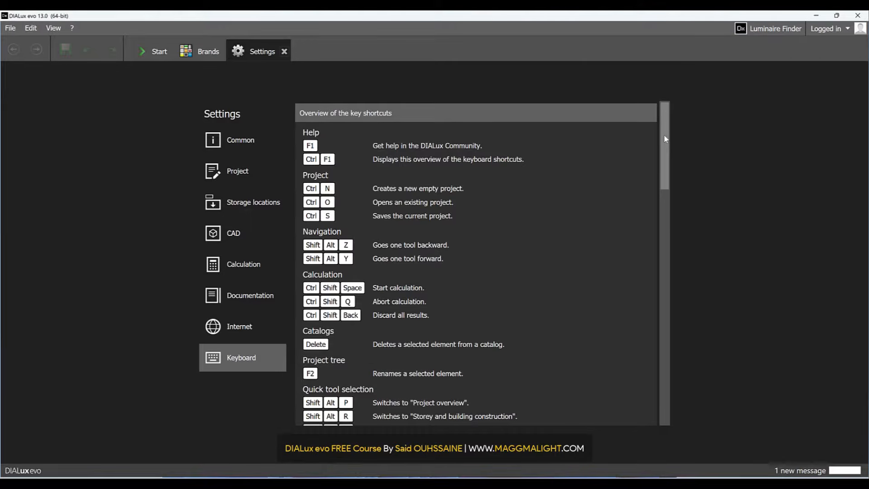
mouse_move(665, 139)
left_mouse_down()
mouse_move(678, 384)
mouse_move(664, 126)
left_mouse_up()
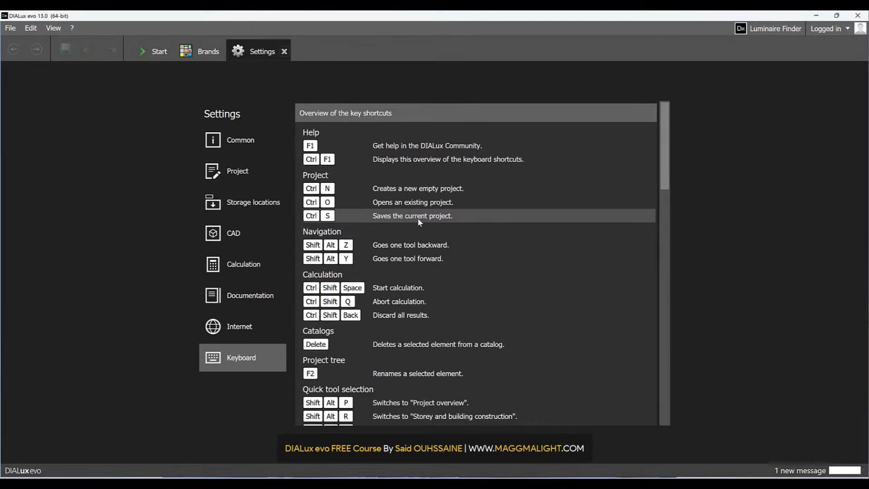
- Read the quick tool selection, CAD area and views shortcuts in the keyboard shortcut overview
left_click_drag(669, 146, 670, 233)
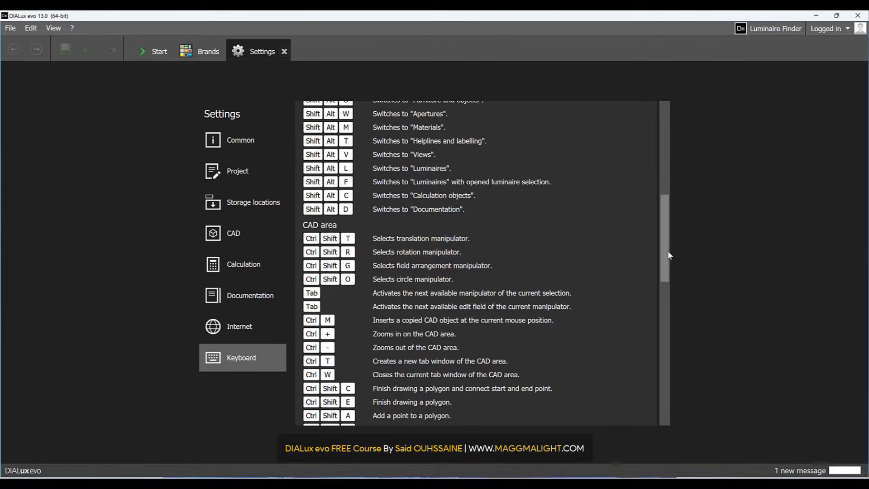
left_click_drag(670, 256, 667, 280)
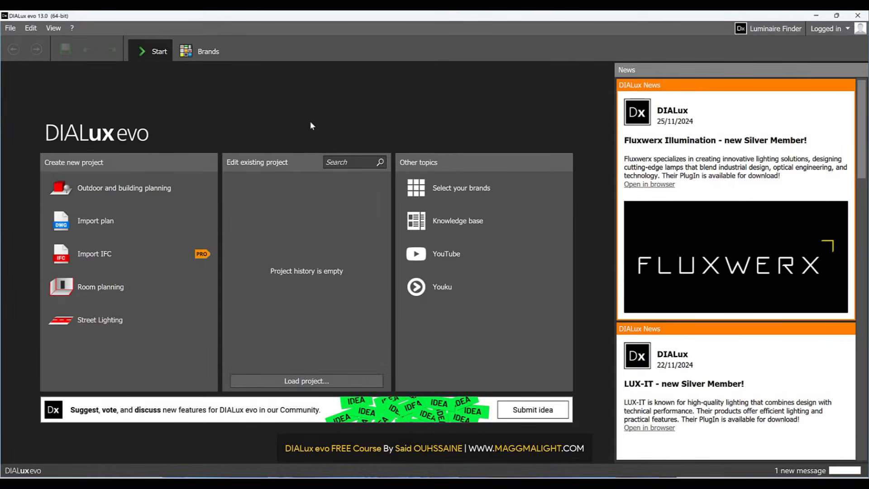
- Open the Standards settings and review which lighting standard presets are available
left_click(11, 30)
mouse_move(58, 170)
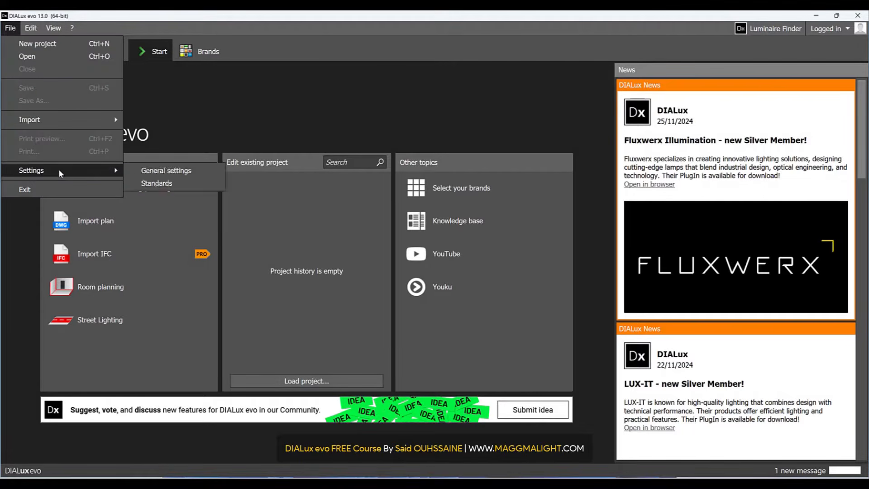
left_click(152, 184)
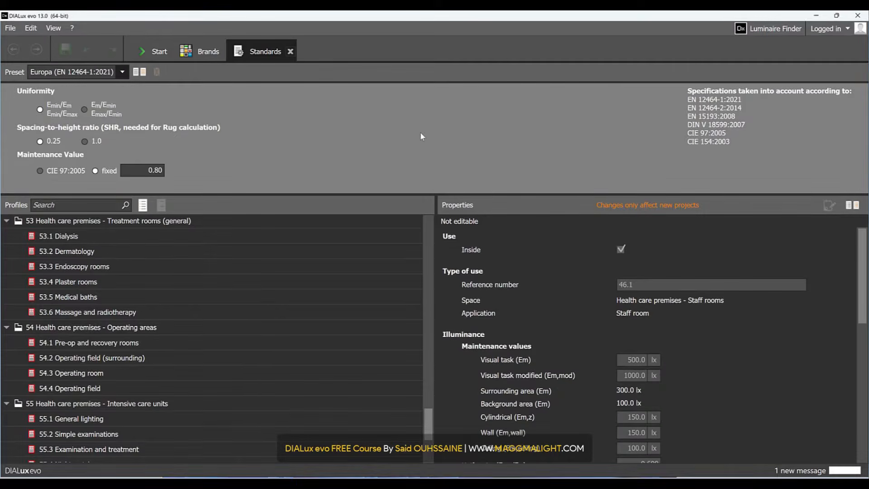
left_click(122, 72)
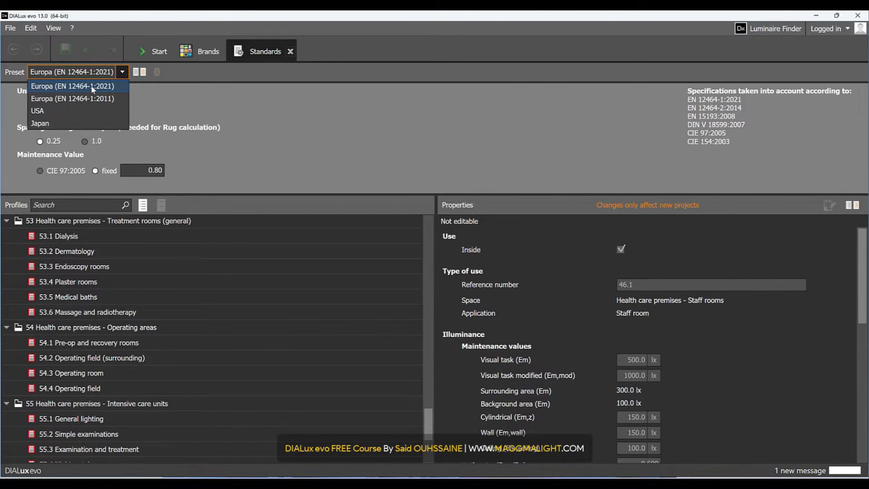
left_click(408, 146)
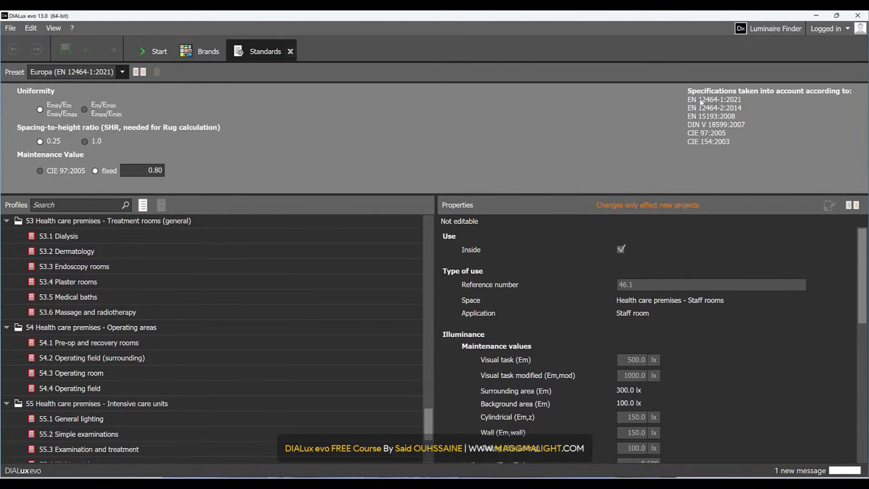
- Try the USA and Japan presets in the Standards settings
left_click(122, 73)
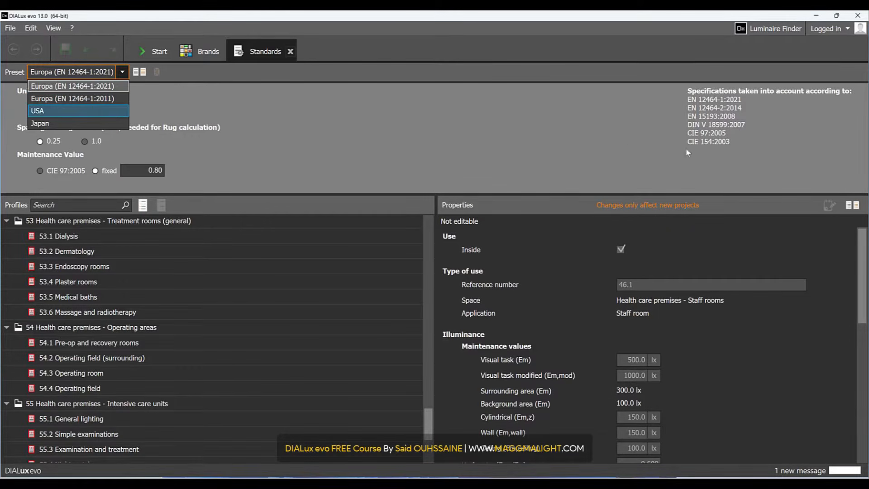
key("Return")
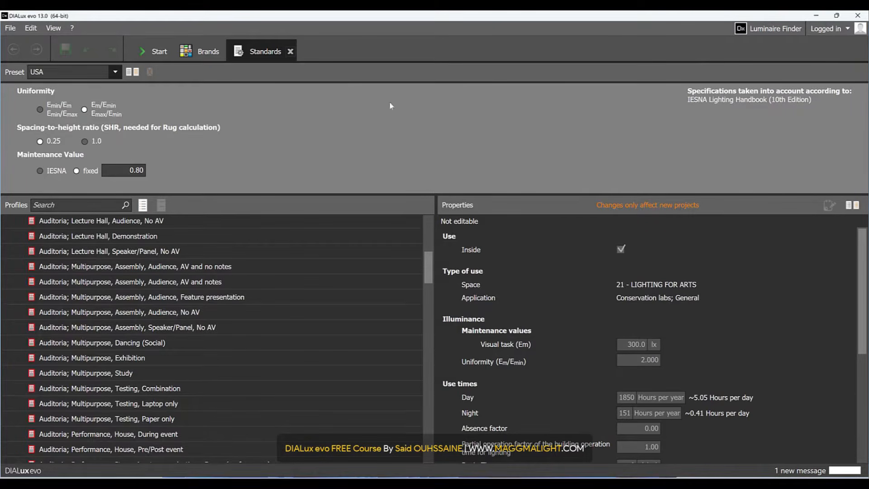
left_click(93, 75)
left_click(45, 123)
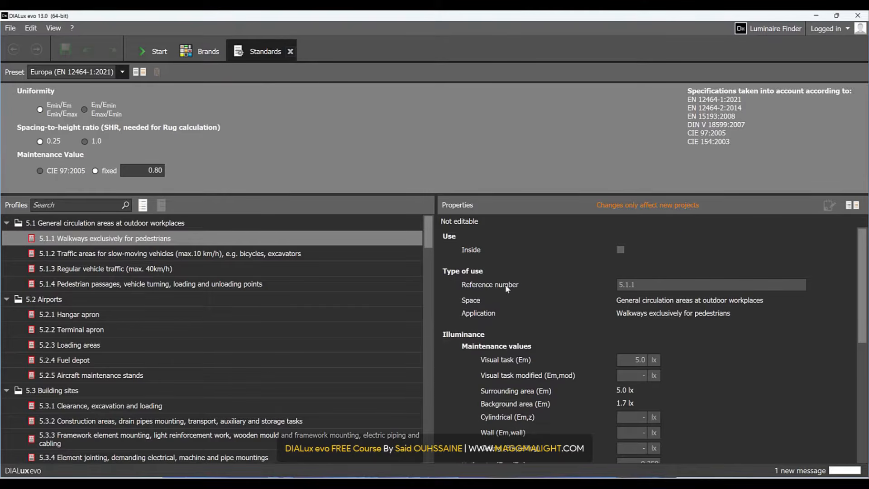
- Examine the illuminance, glare and use time properties of the profile 5.1.1 Walkways exclusively for pedestrians
scroll(863, 244, "down", 3)
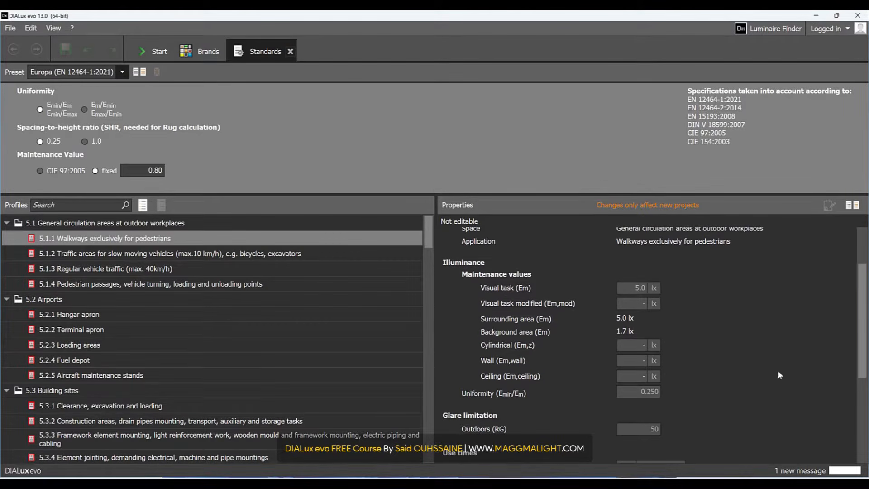
scroll(449, 429, "down", 2)
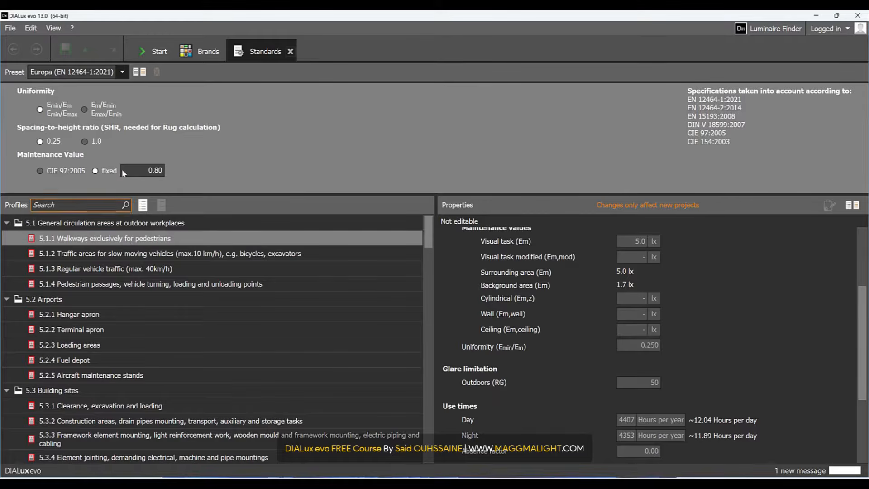
- Search the profiles for OFFICE and examine the illuminance, glare, use time and maintenance properties of 34.6 Reception desk
left_click(104, 206)
type("OFFICE")
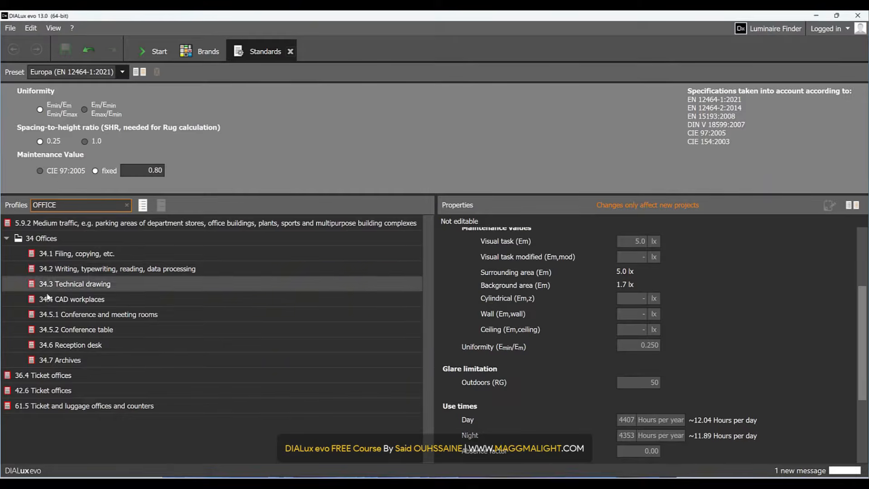
left_click(91, 346)
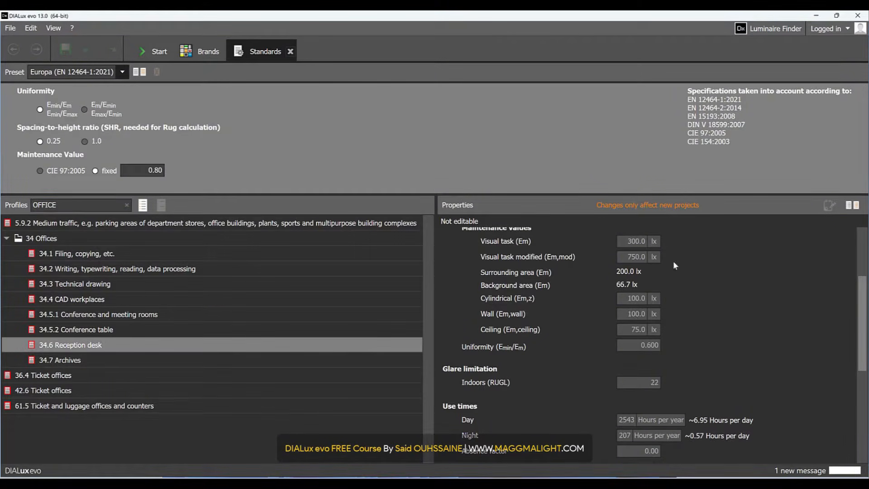
left_click_drag(861, 298, 861, 271)
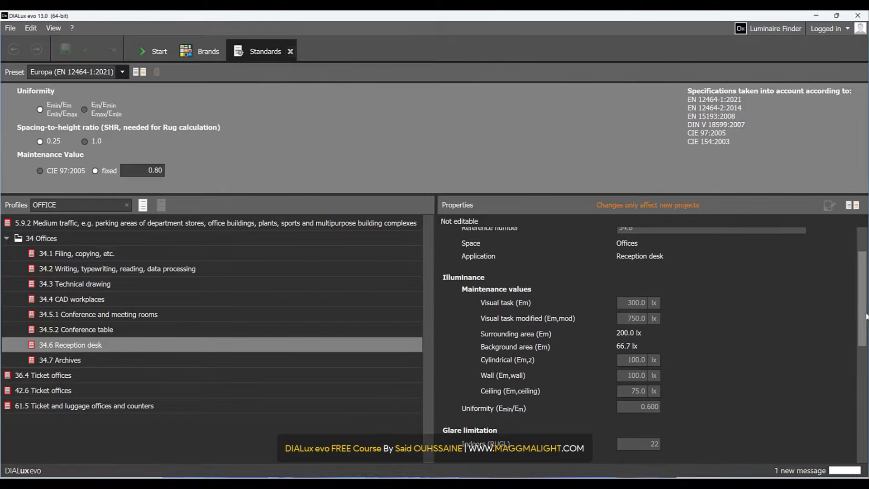
scroll(506, 355, "down", 3)
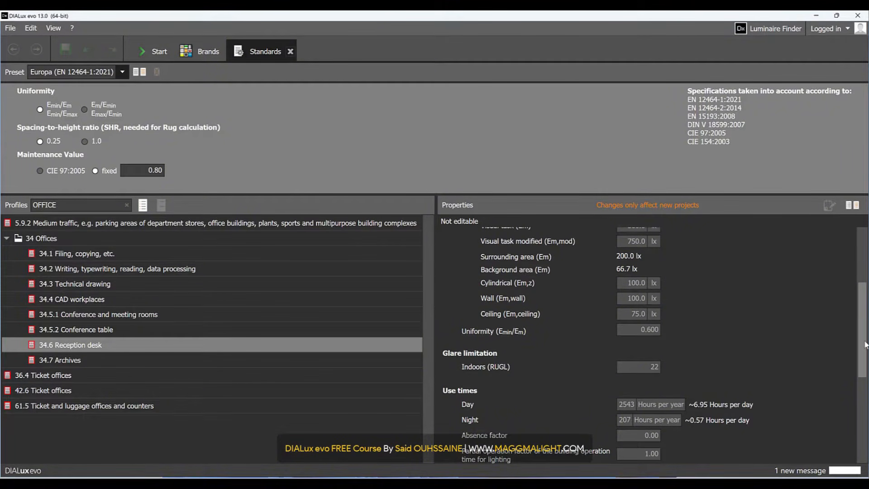
scroll(866, 344, "down", 3)
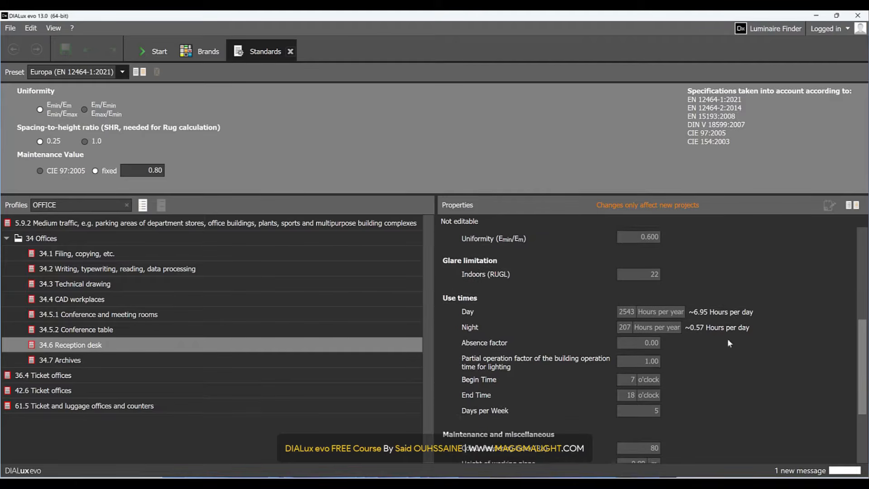
scroll(860, 356, "down", 3)
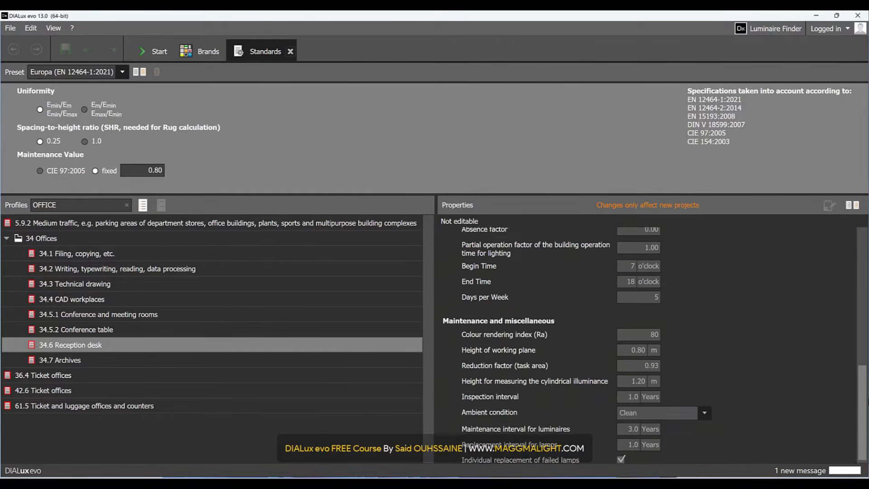
- Switch the standards preset to USA, search its profiles for BEDROOM and select Residental Interiors; Bedrooms, Television Viewing
left_click(127, 205)
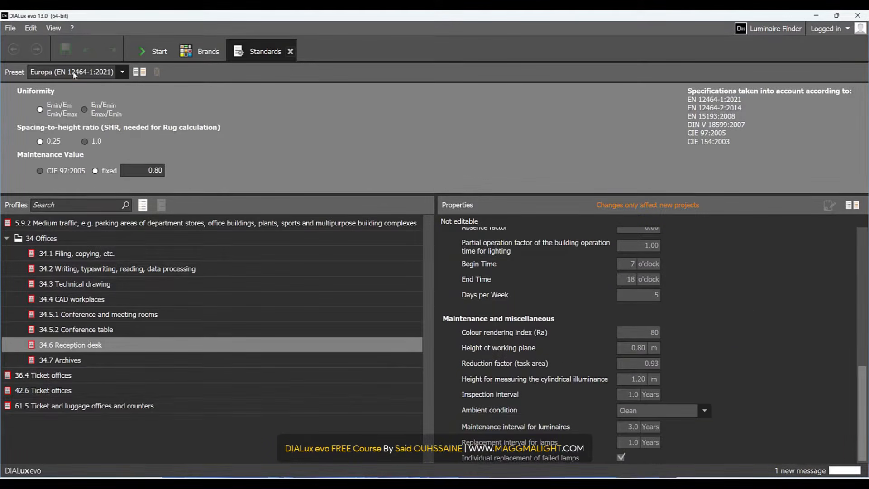
left_click(118, 72)
left_click(83, 111)
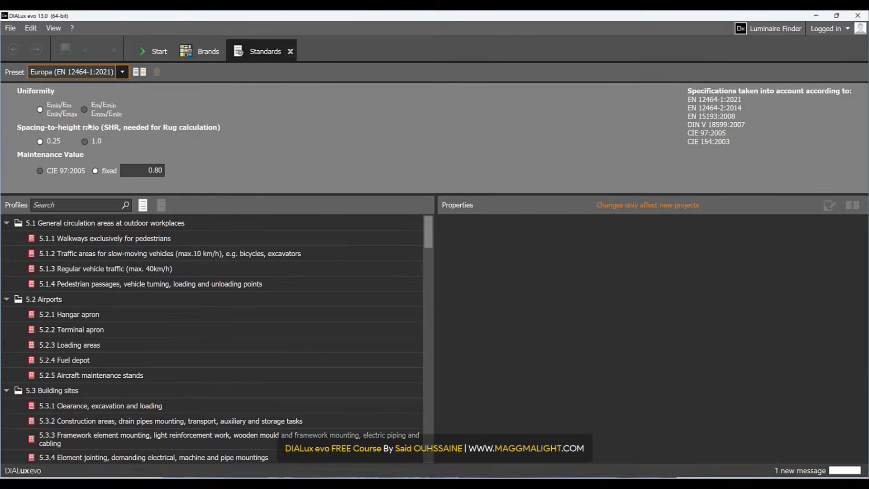
left_click(101, 203)
type("BEDROOM")
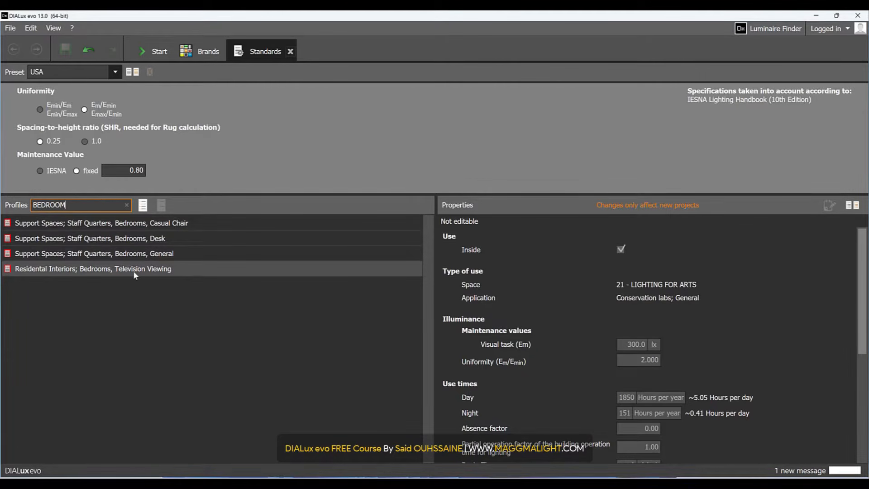
left_click(147, 270)
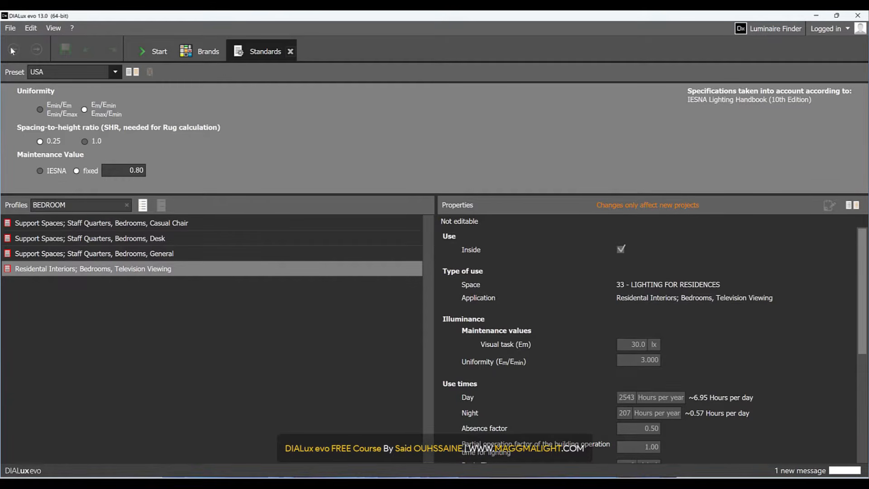
- Open the common general settings and review the available photometric unit systems
left_click(11, 28)
mouse_move(60, 171)
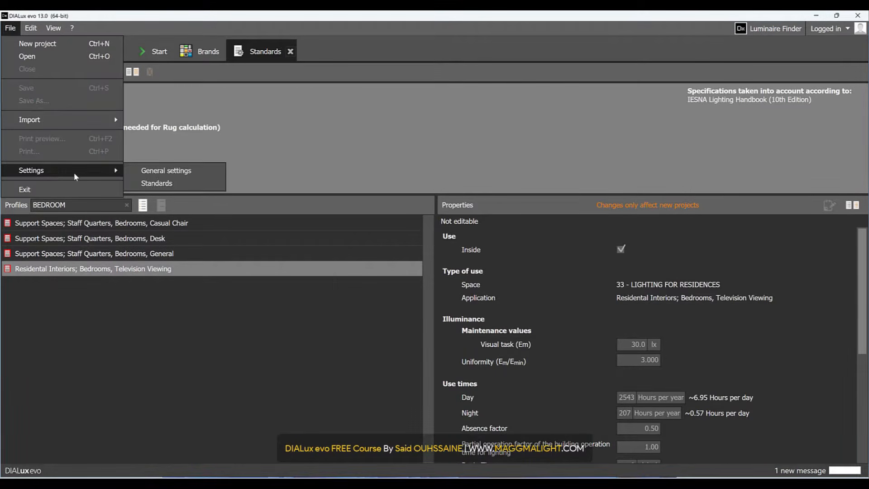
left_click(191, 171)
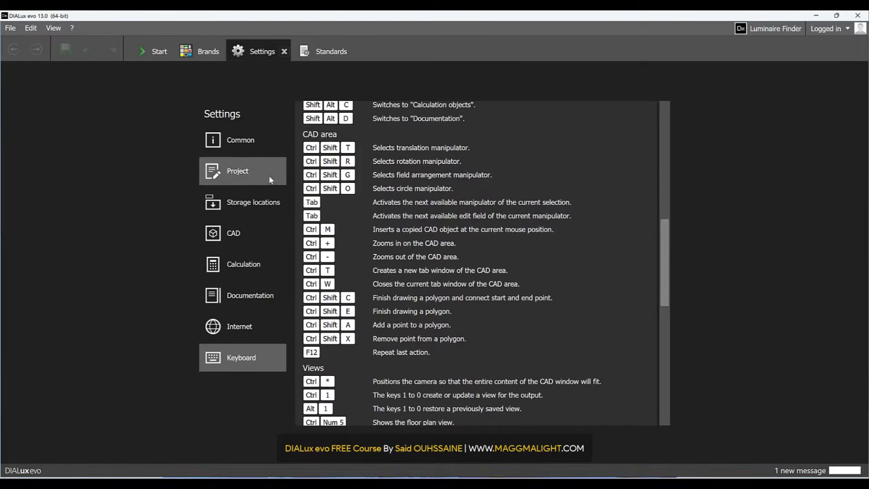
left_click(241, 150)
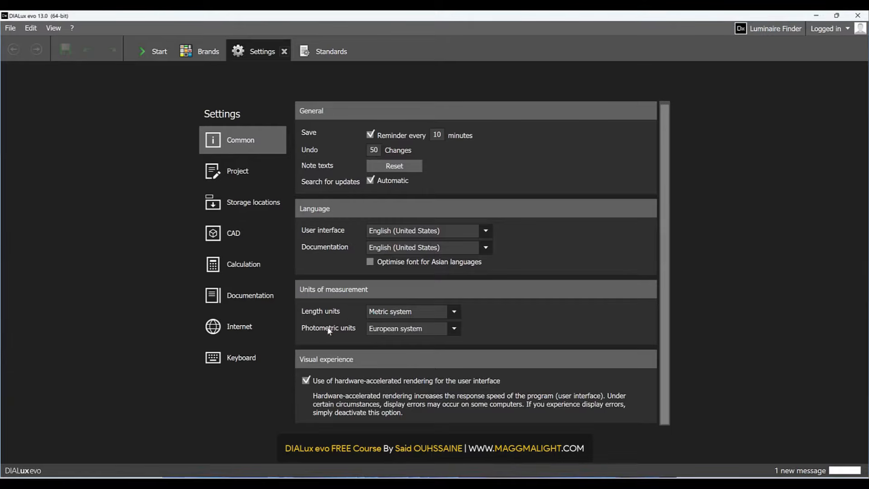
left_click(403, 329)
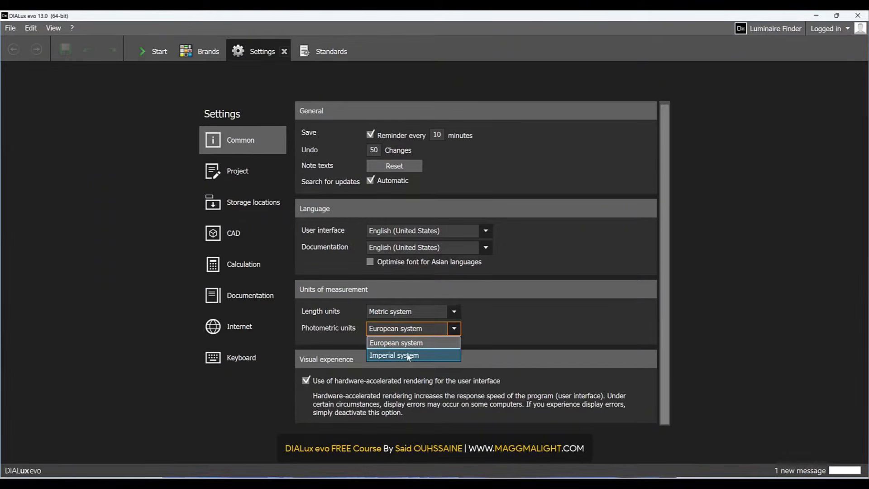
left_click(525, 330)
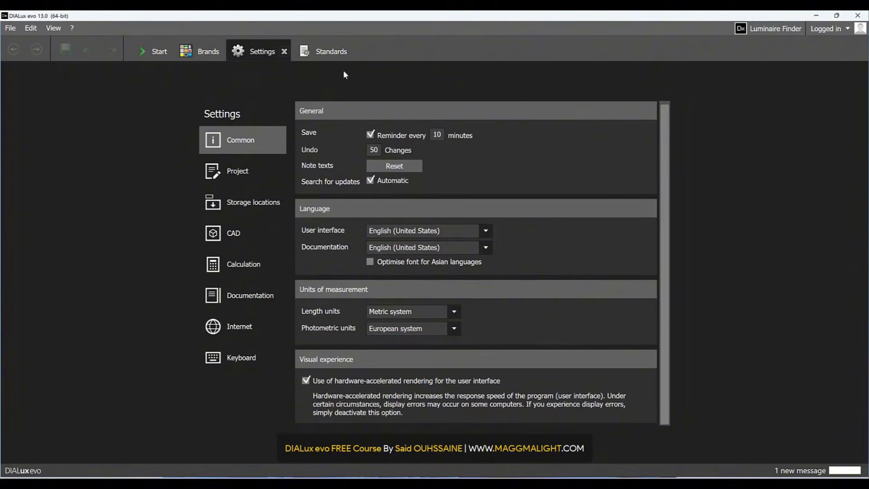
- Return to the Standards settings and examine the remaining properties of the bedroom television viewing profile
left_click(328, 52)
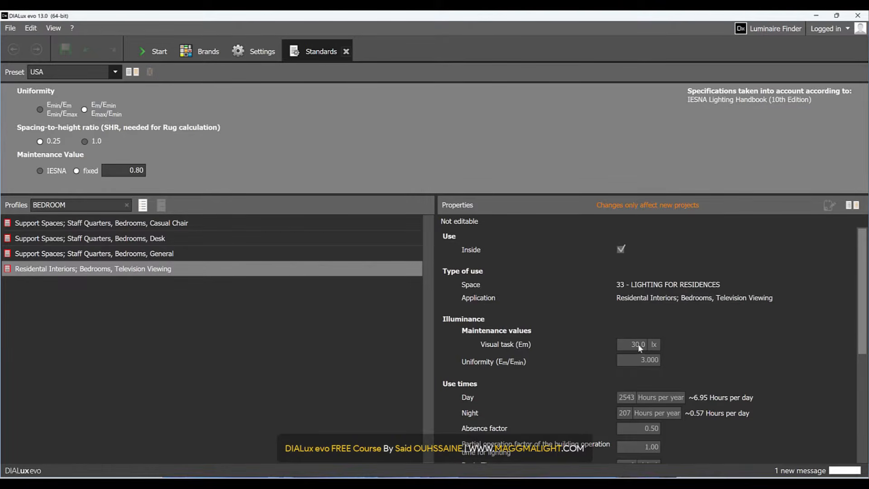
left_click_drag(862, 281, 864, 367)
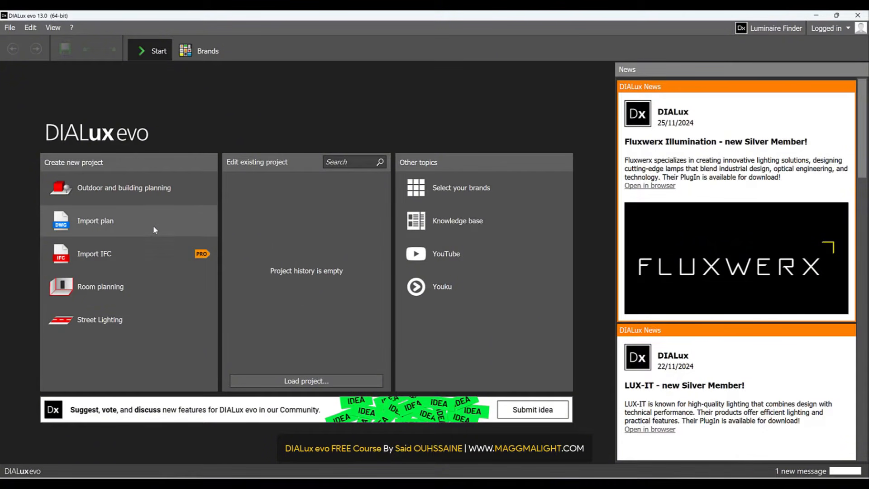
- Start a Room planning project and choose the Classrooms space with the Study Hall application
left_click(166, 292)
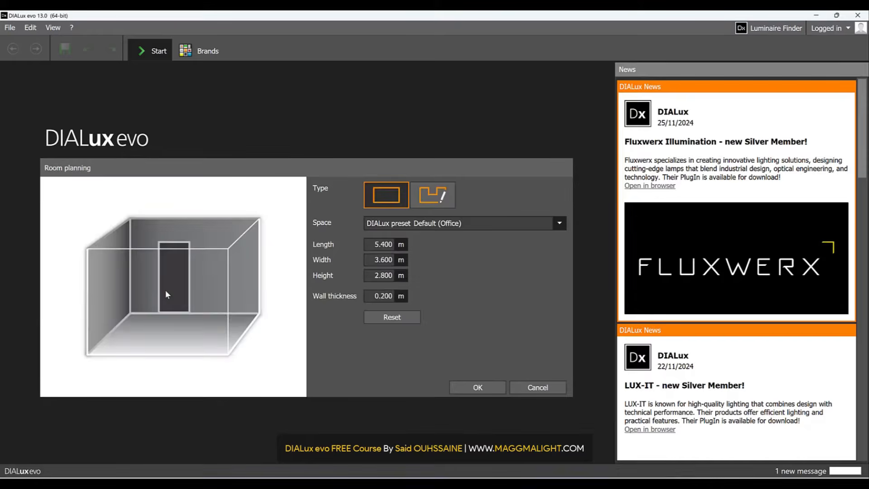
double_click(378, 245)
double_click(390, 297)
left_click(409, 224)
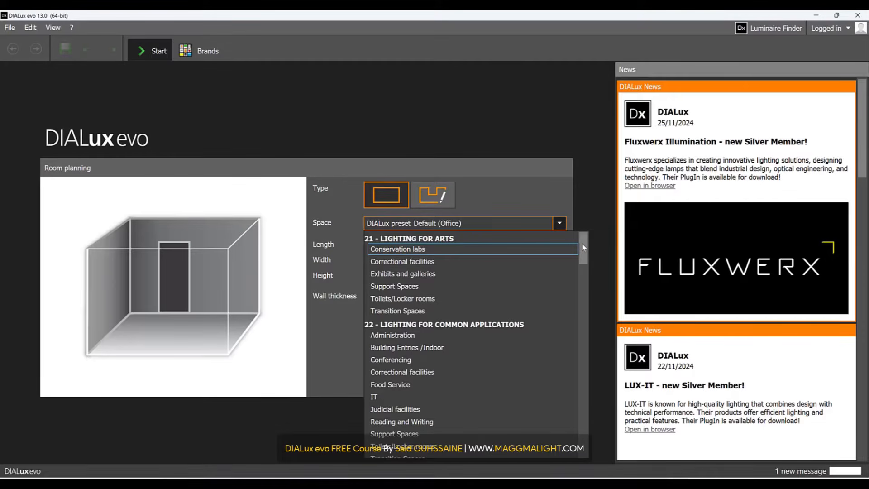
left_click_drag(583, 242, 580, 265)
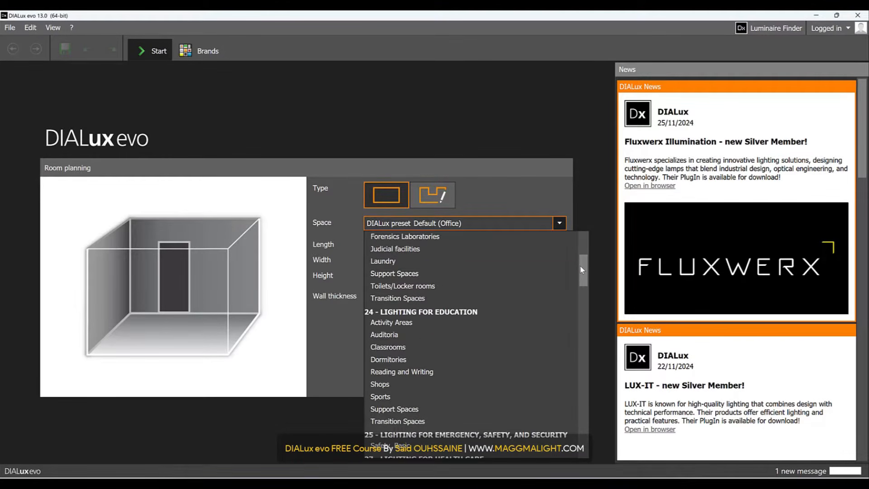
left_click(409, 346)
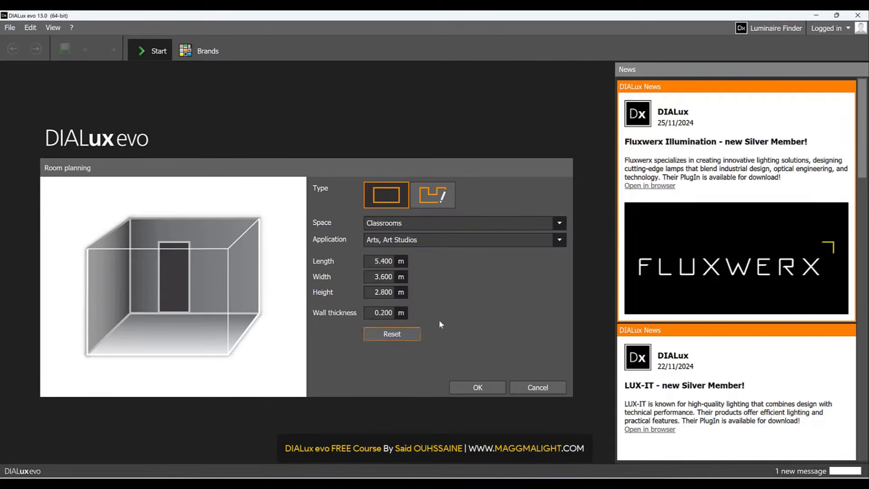
left_click(463, 242)
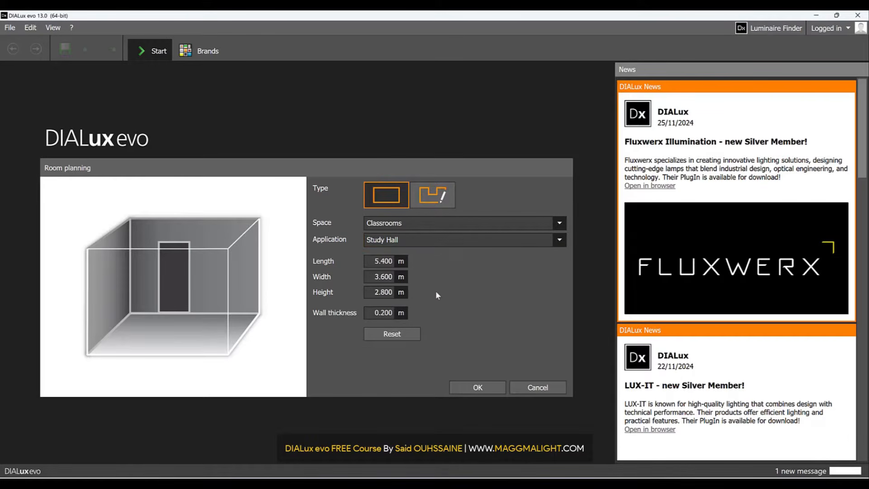
left_click(390, 277)
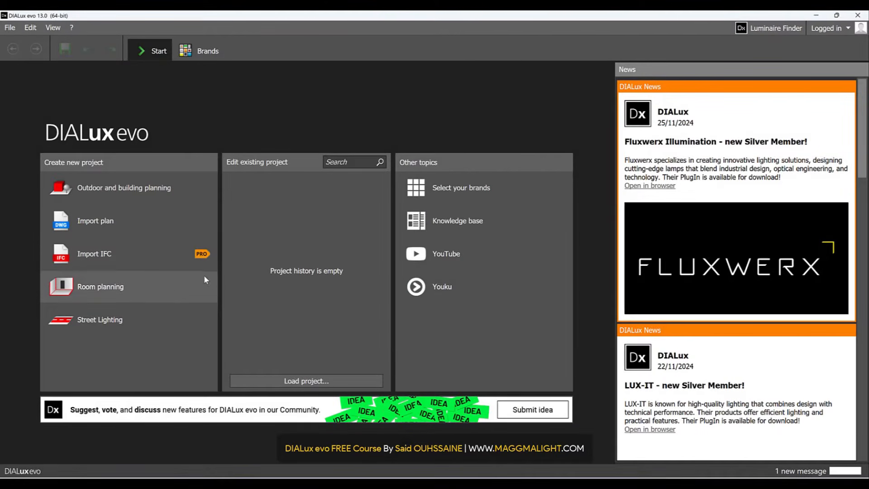
- Start a rectangular Room planning project with length 5 m, width 4 m, height 3 m and wall thickness 0.1 m
left_click(182, 289)
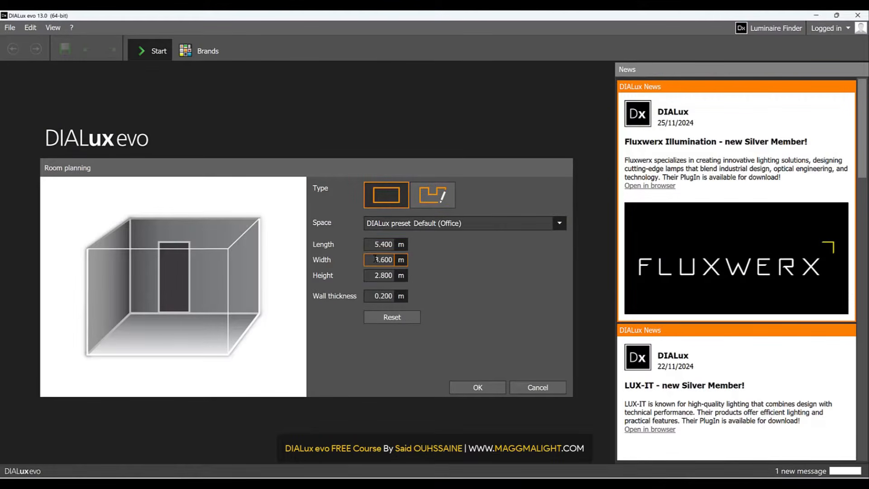
left_click(373, 274)
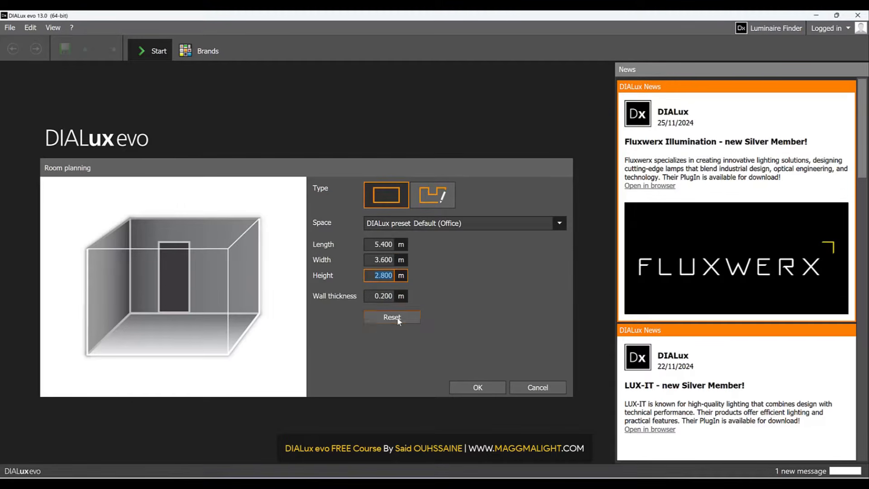
left_click(370, 246)
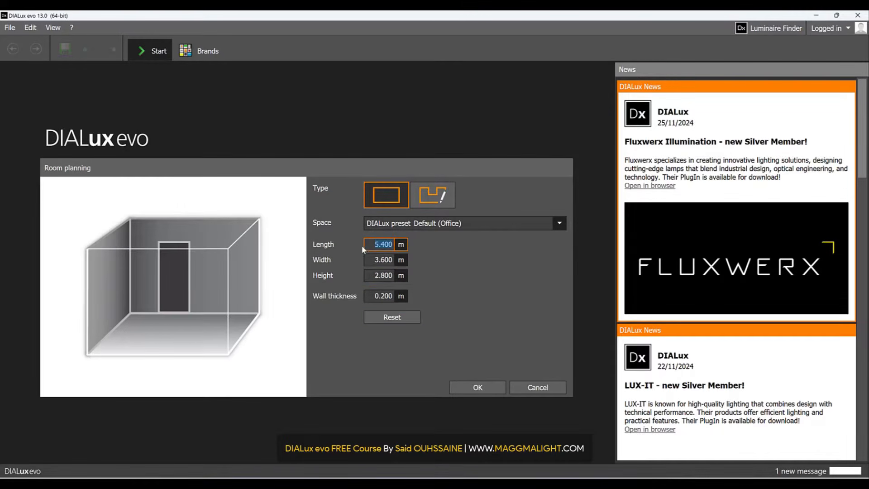
type("5")
left_click(369, 261)
type("4")
left_click(389, 275)
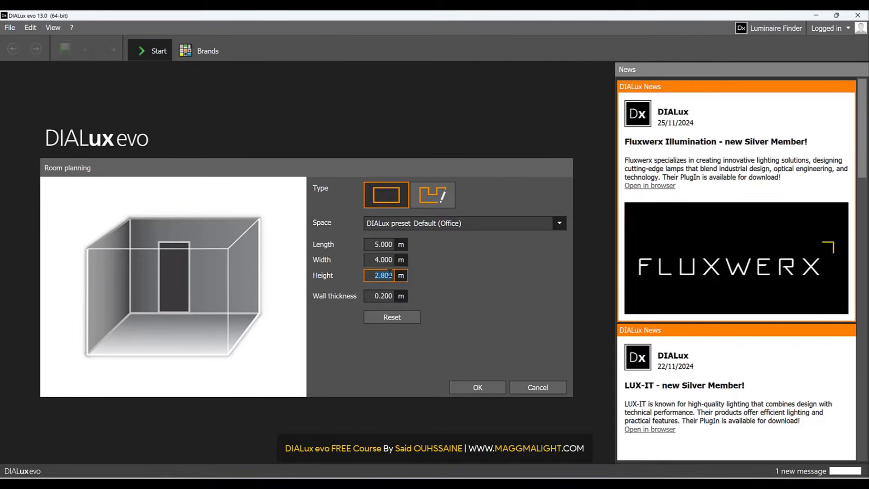
type("3")
left_click(386, 296)
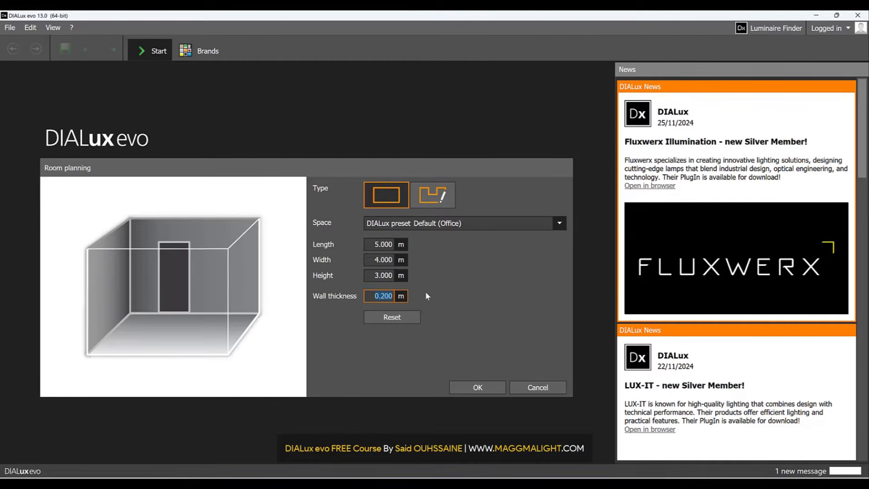
type(".1")
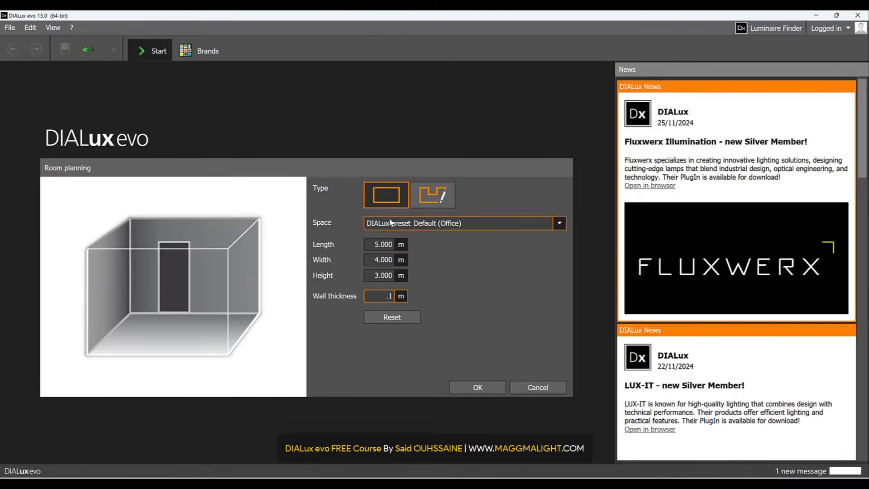
- Check the available spaces for the room and switch the standards preset to Europa (EN 12464-1:2021)
left_click(558, 225)
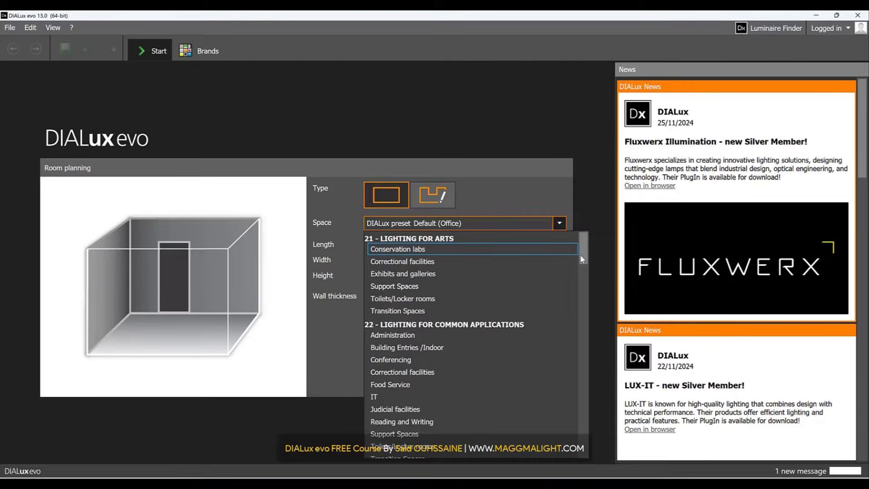
left_click_drag(581, 256, 580, 265)
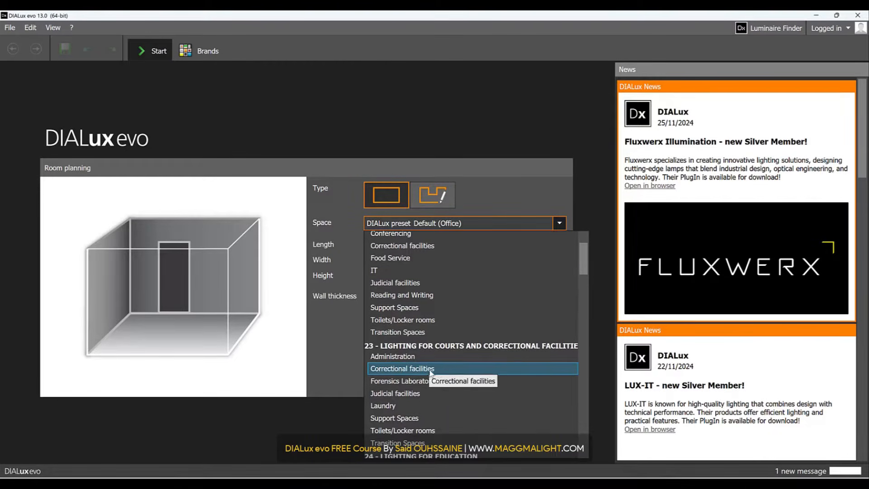
left_click(10, 28)
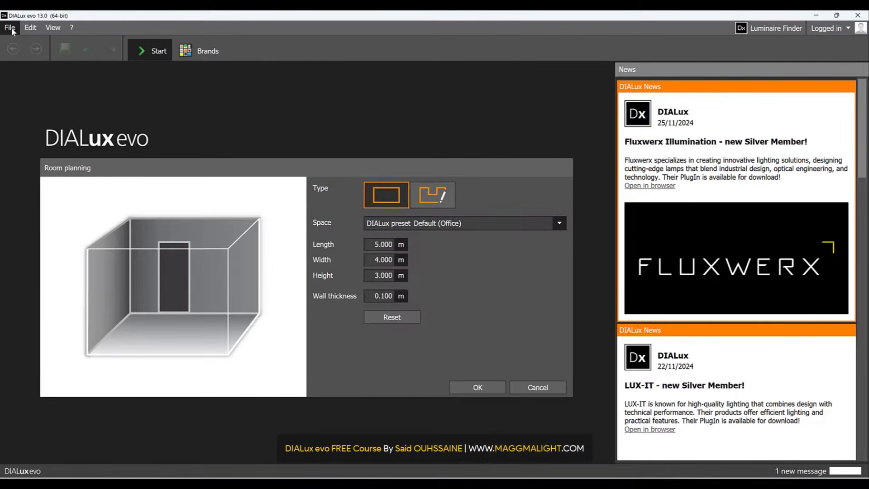
left_click(10, 28)
mouse_move(65, 170)
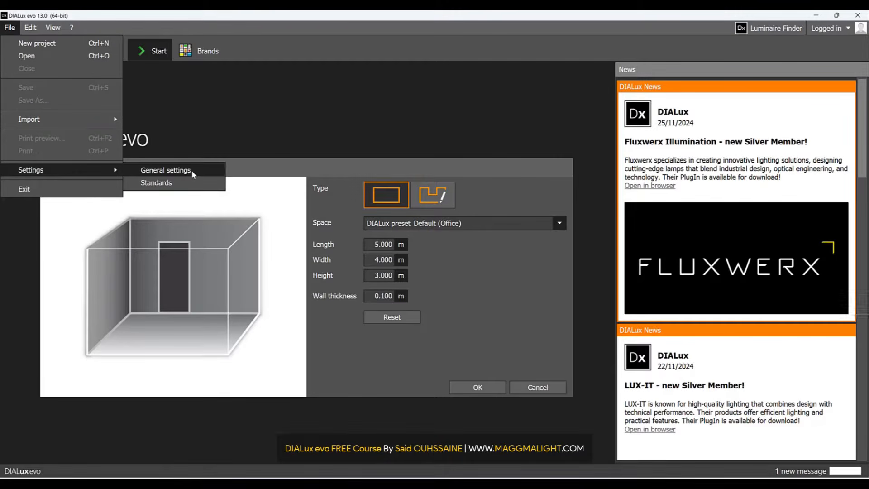
left_click(188, 183)
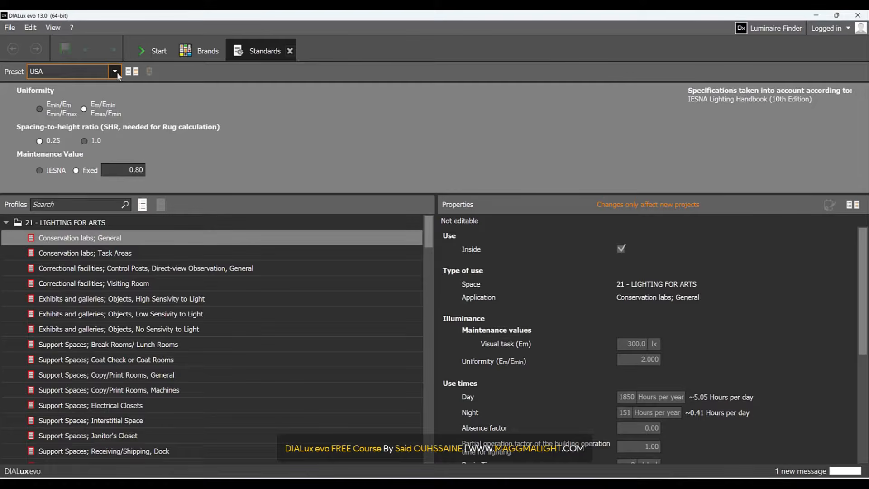
left_click(116, 72)
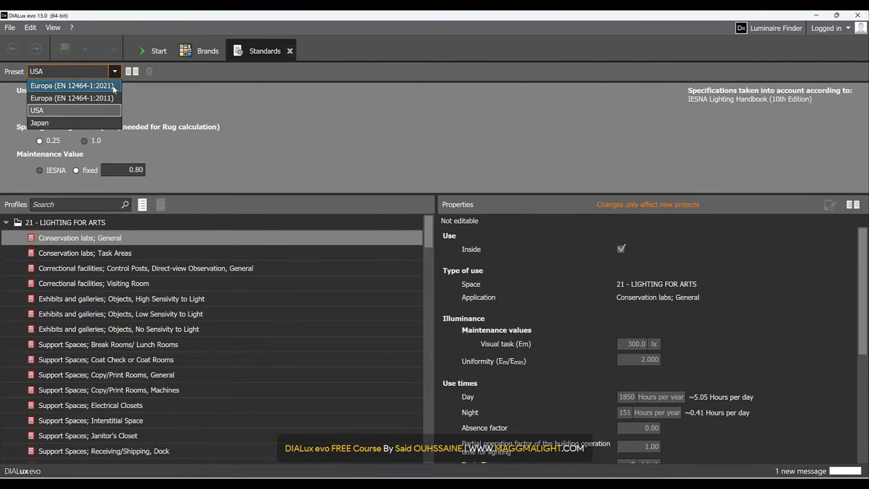
left_click(113, 86)
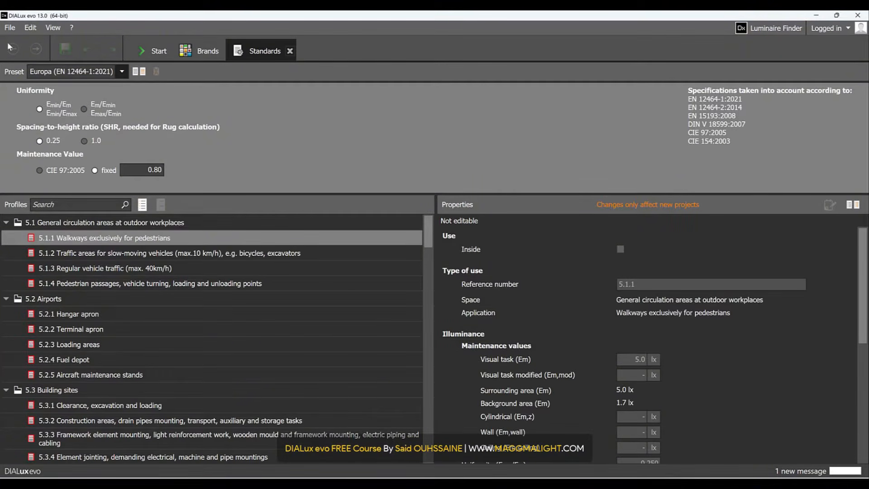
- Return to the room setup, choose space 34 Offices with application 34.4 CAD workplaces, and create the room
left_click(154, 50)
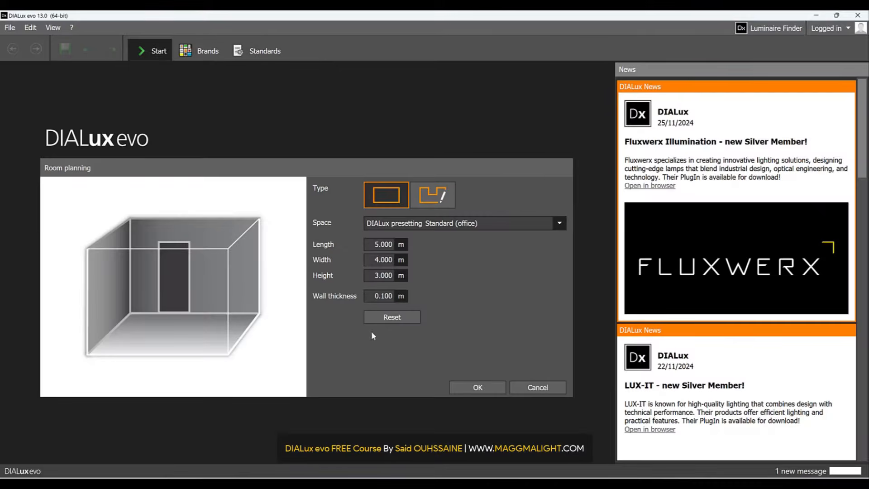
left_click(534, 224)
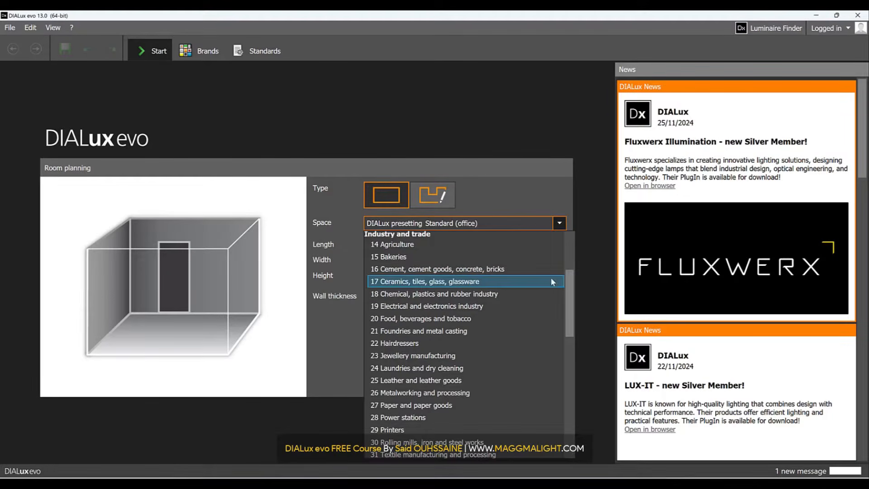
scroll(415, 375, "down", 4)
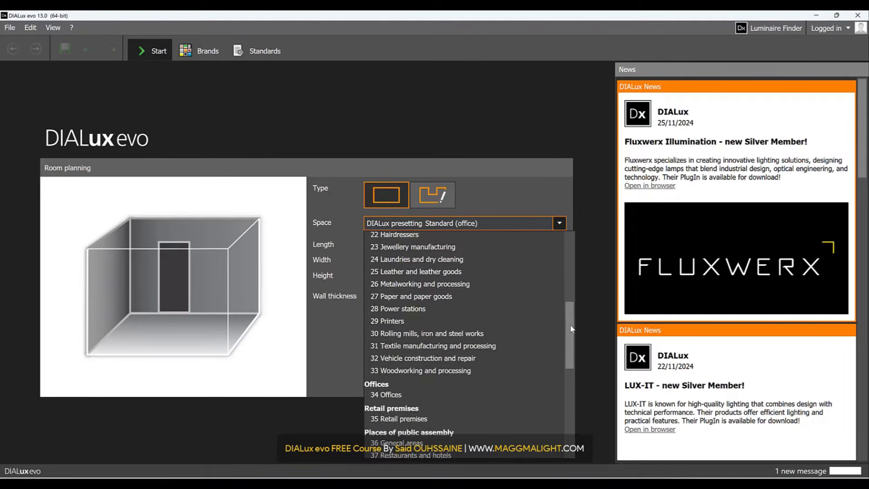
left_click(398, 374)
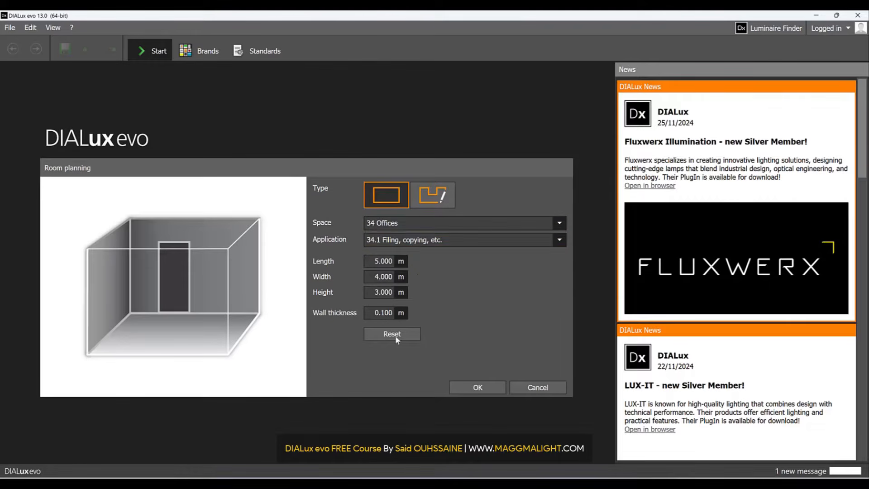
left_click(496, 240)
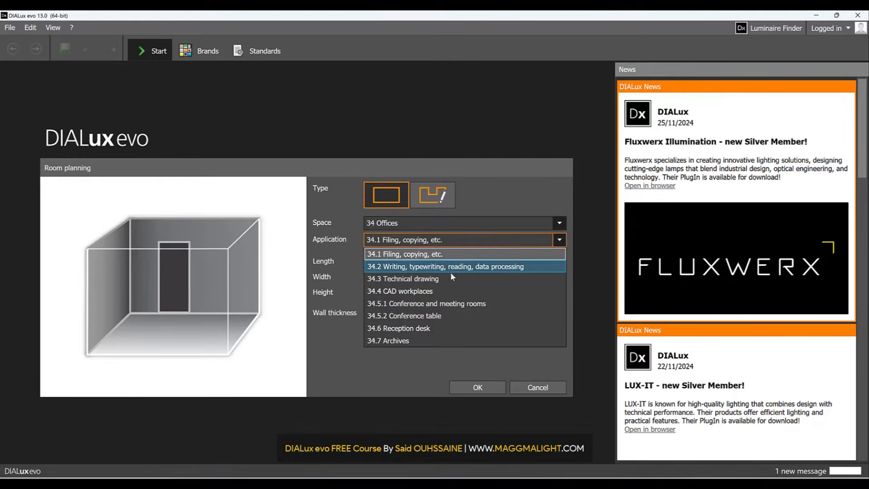
left_click(444, 289)
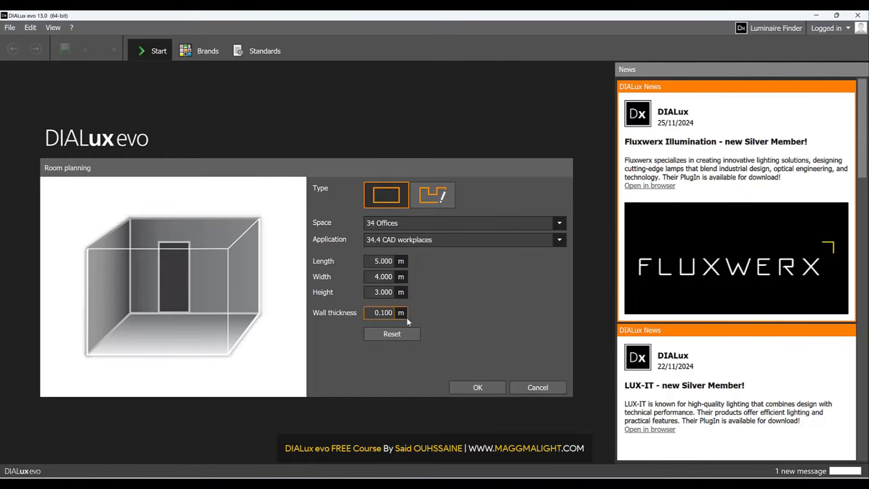
left_click(494, 388)
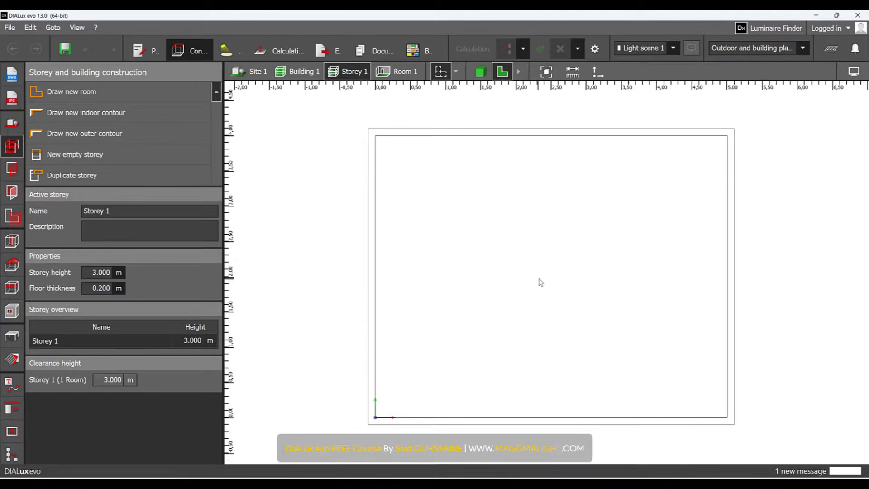
- View the rectangular room in 3D from above and close the project
left_click(483, 72)
left_click_drag(482, 149, 482, 193)
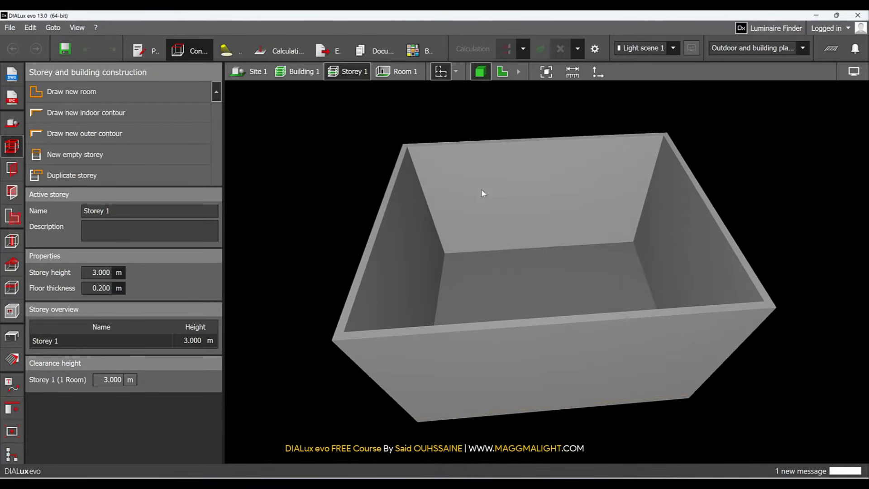
left_click(10, 27)
left_click(44, 68)
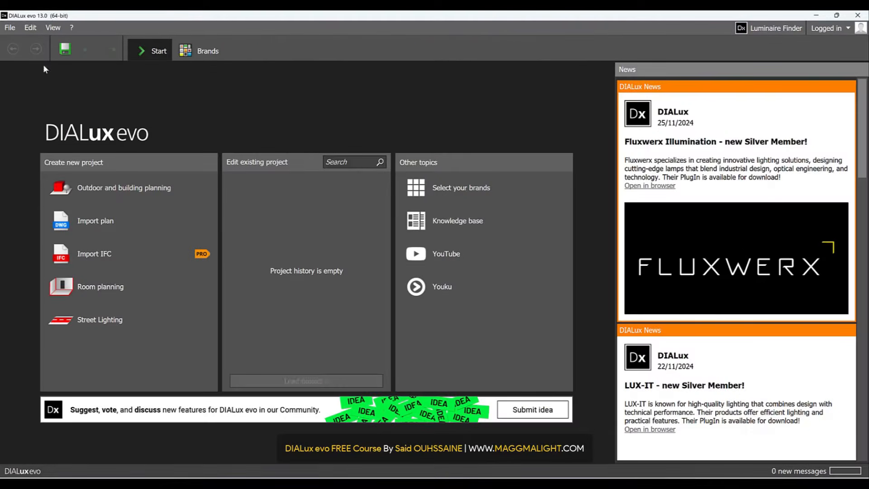
- Start a new Room planning project using the freely drawn room type for the 34.4 CAD workplaces application
left_click(138, 278)
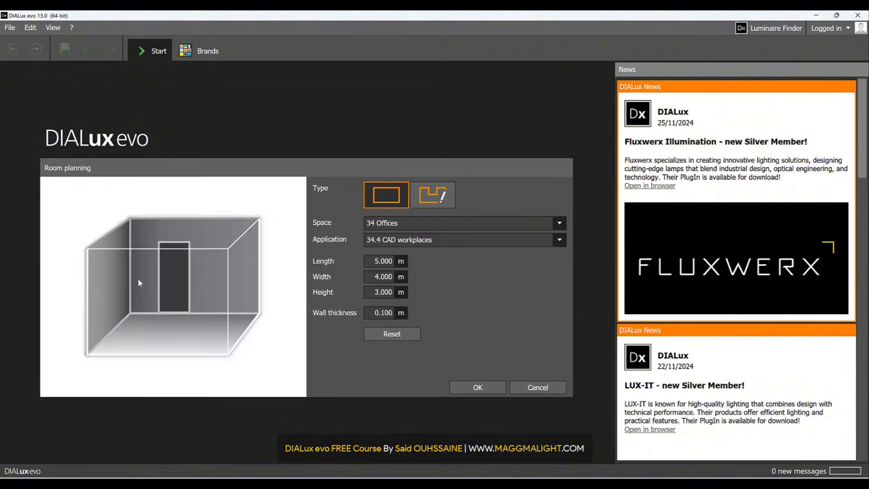
left_click(441, 198)
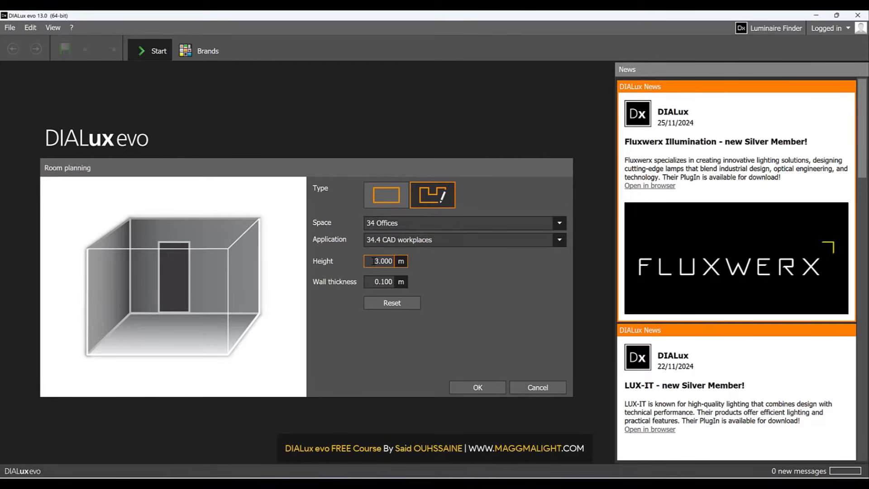
left_click_drag(373, 261, 419, 267)
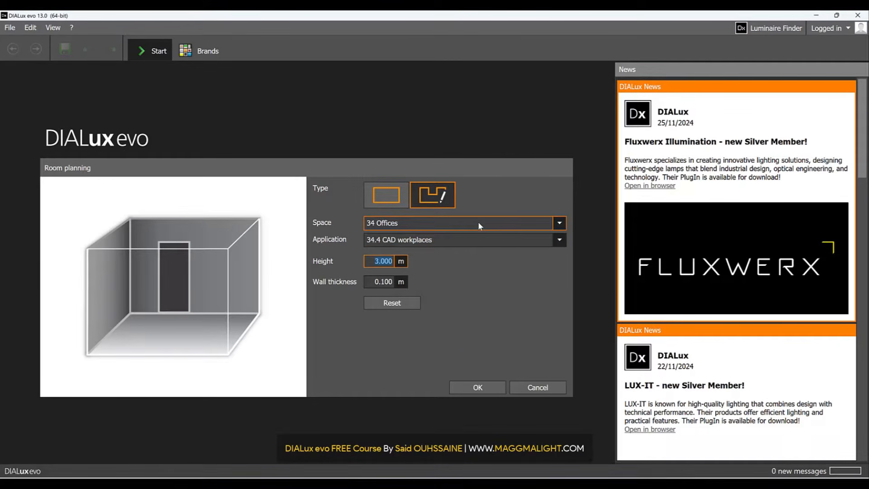
left_click(485, 387)
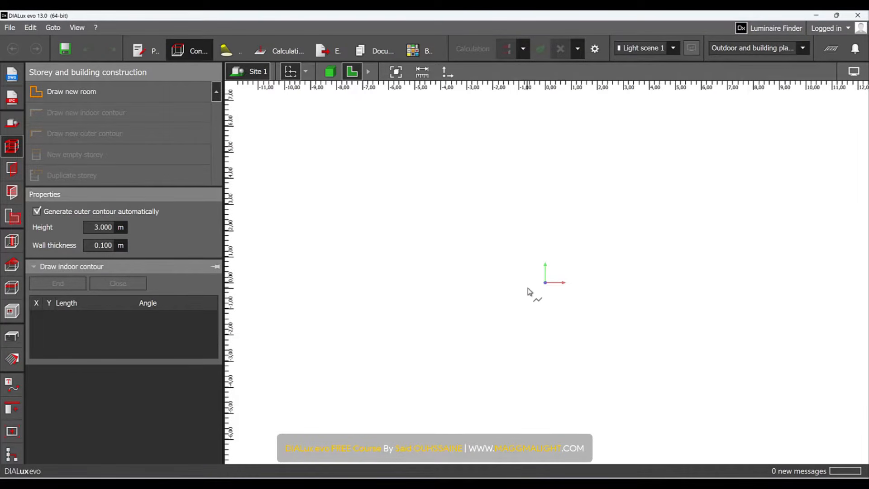
- Draw a closed rectangular indoor contour 5 m long and 4 m wide, starting at the origin
left_click(556, 284)
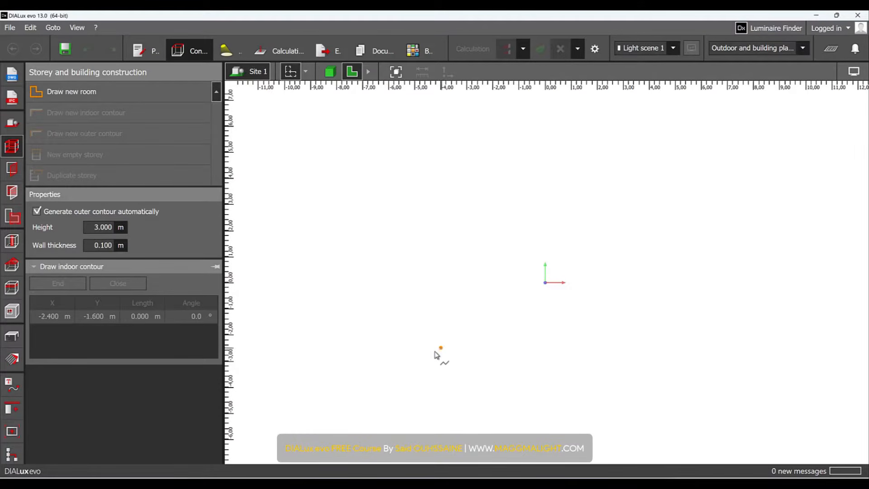
left_click(546, 283)
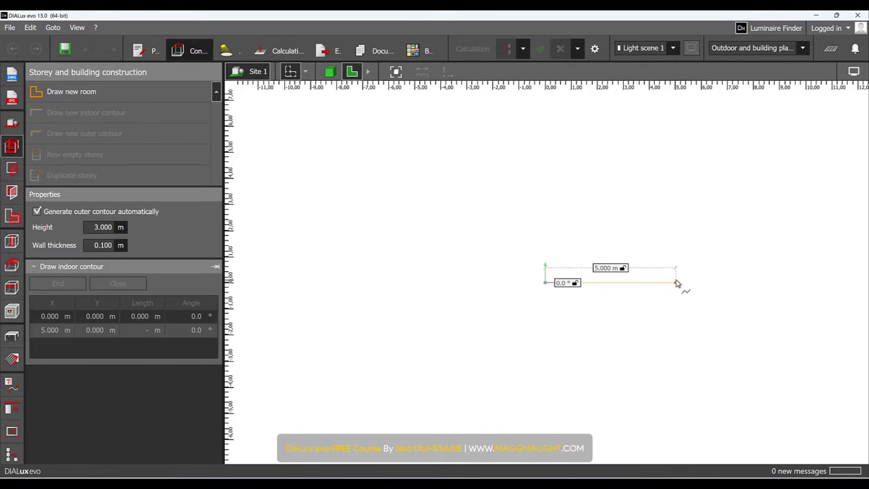
left_click(677, 283)
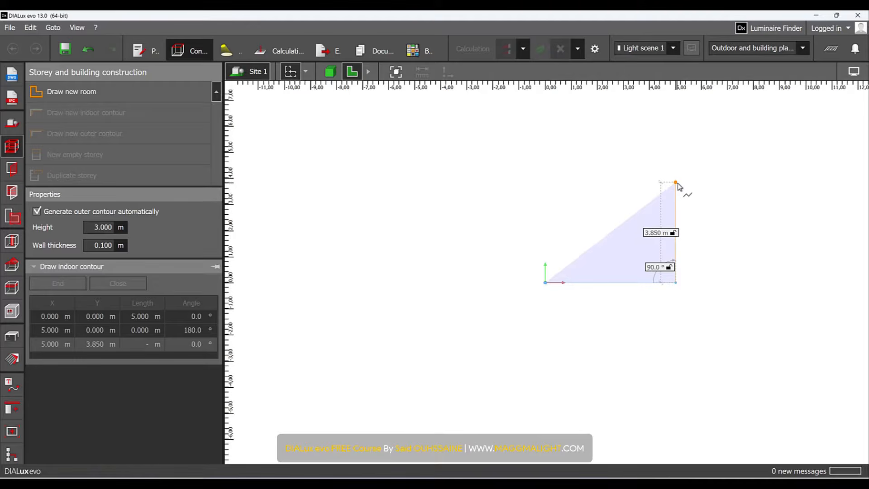
left_click(678, 180)
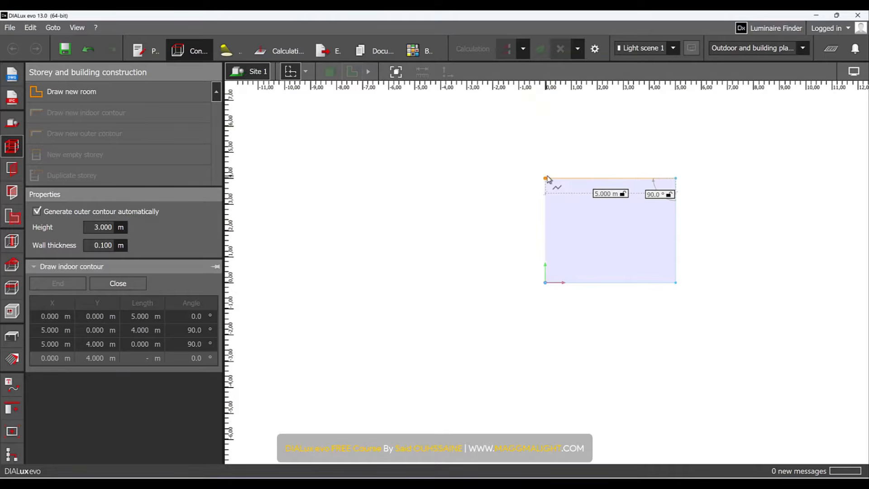
left_click(546, 178)
right_click(540, 199)
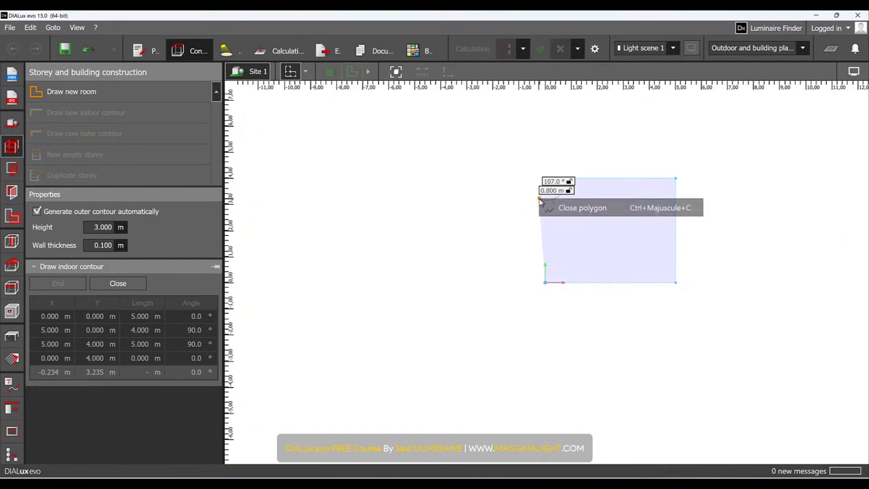
left_click(574, 211)
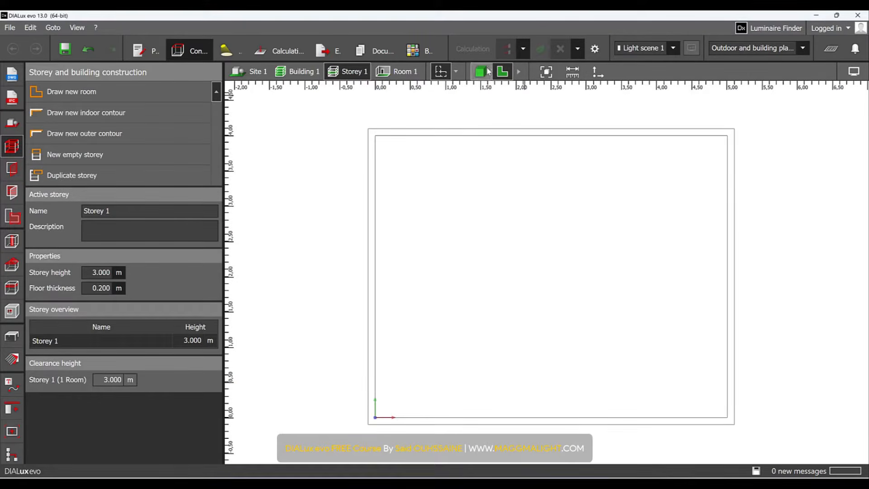
- Inspect the drawn room in 3D and close its project to return to the start page
left_click(481, 71)
right_click_drag(576, 250, 500, 309)
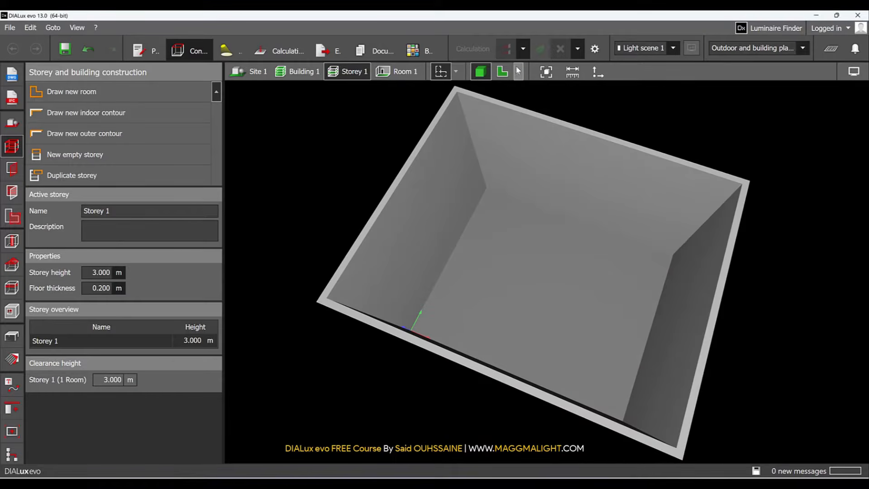
left_click(10, 29)
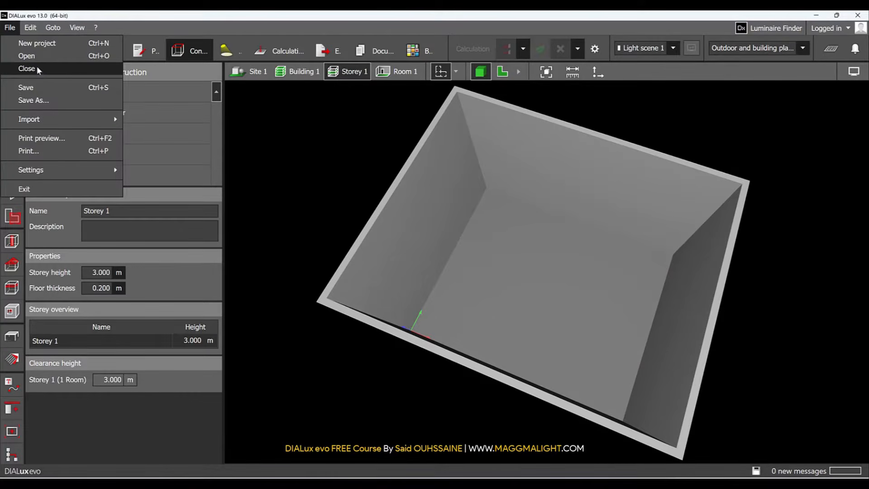
left_click(43, 72)
left_click(454, 272)
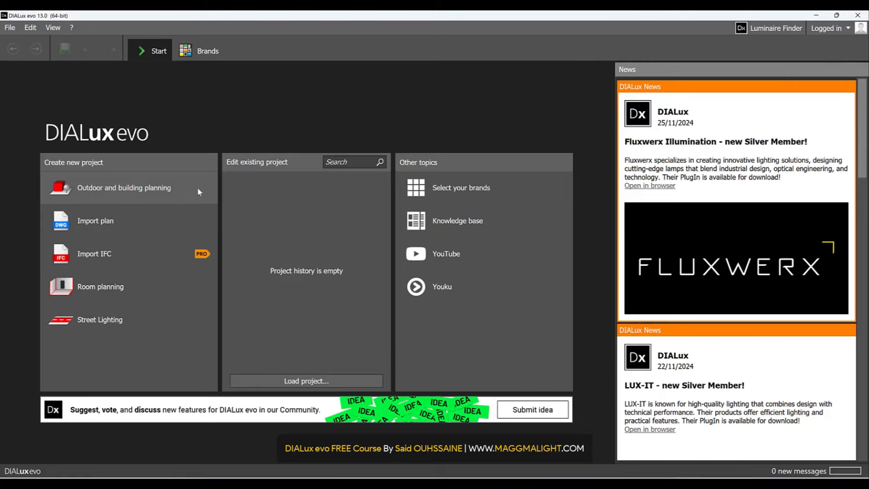
- Start a freely drawn Room planning project for 34.4 CAD workplaces and place the contour's first point at about X 2.2 m, Y 1.0 m
left_click(162, 284)
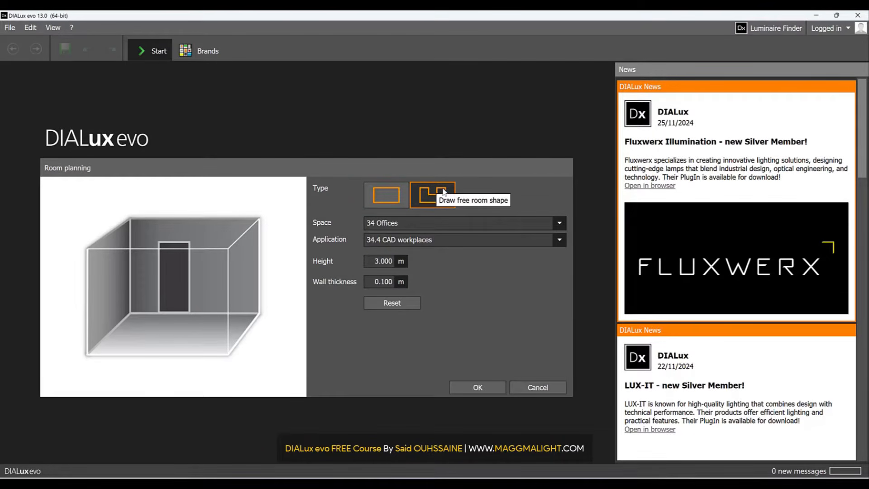
left_click(498, 388)
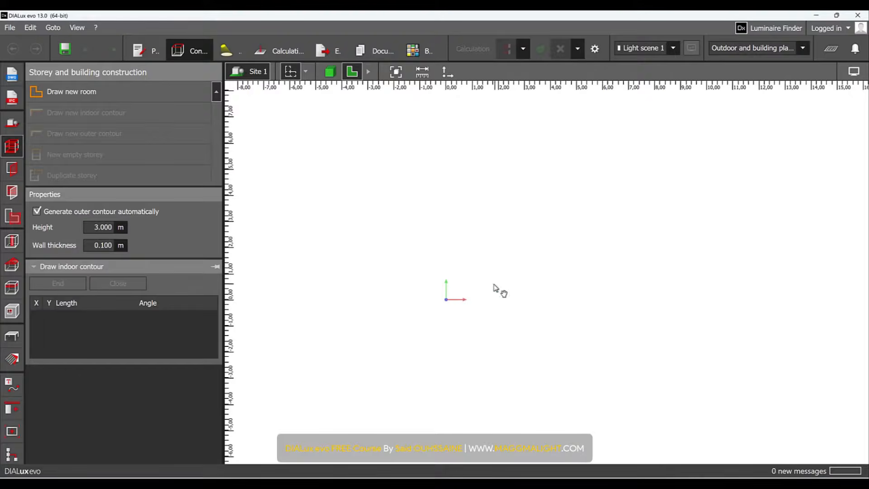
middle_click_drag(496, 287, 410, 327)
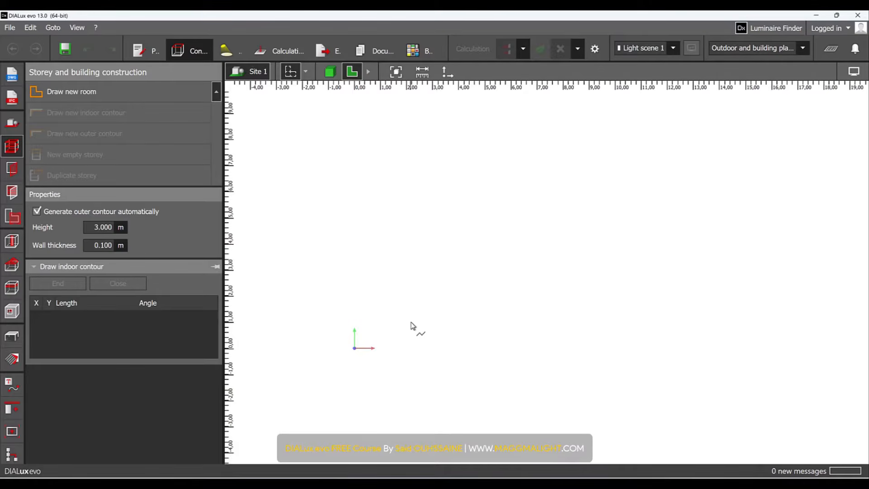
left_click(412, 324)
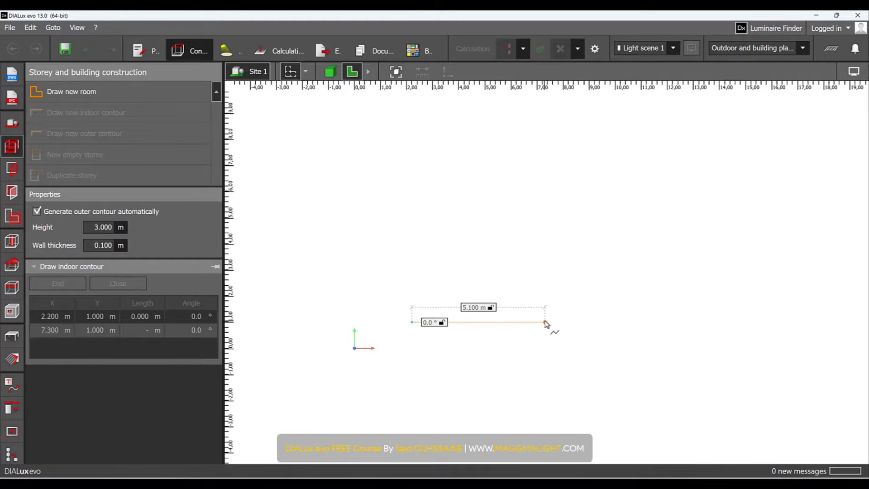
- Draw the first wall segment of the indoor contour with a length of 5.22 m and an angle of 12°
key("Tab")
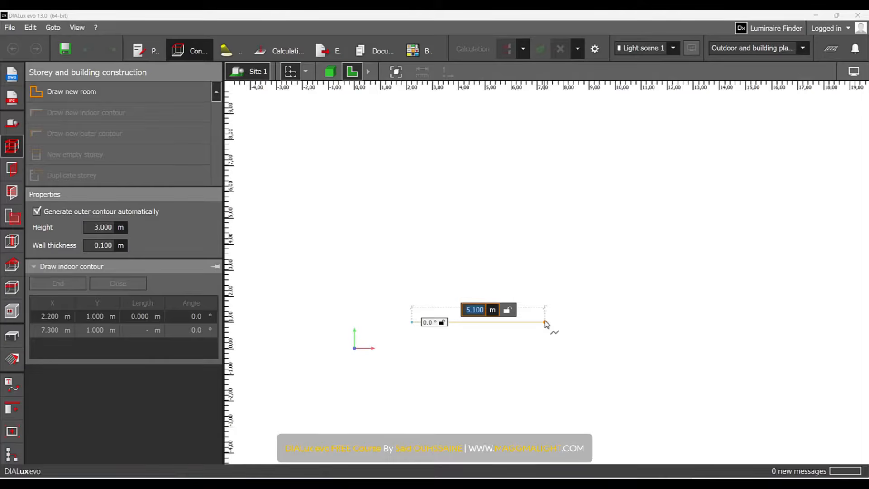
type("5.22")
key("Tab")
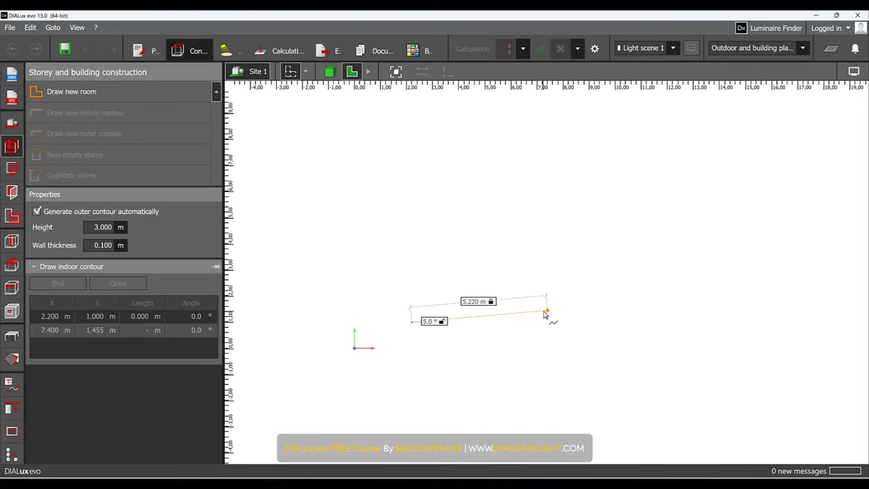
key("Tab")
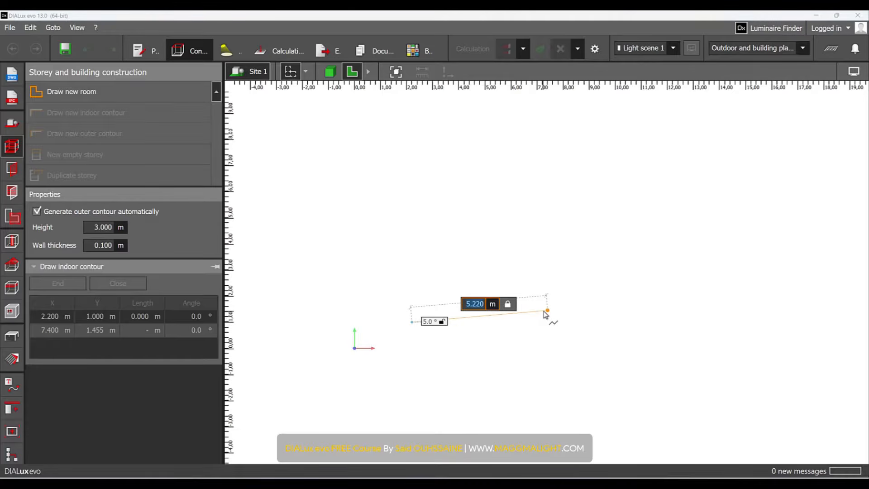
key("Tab")
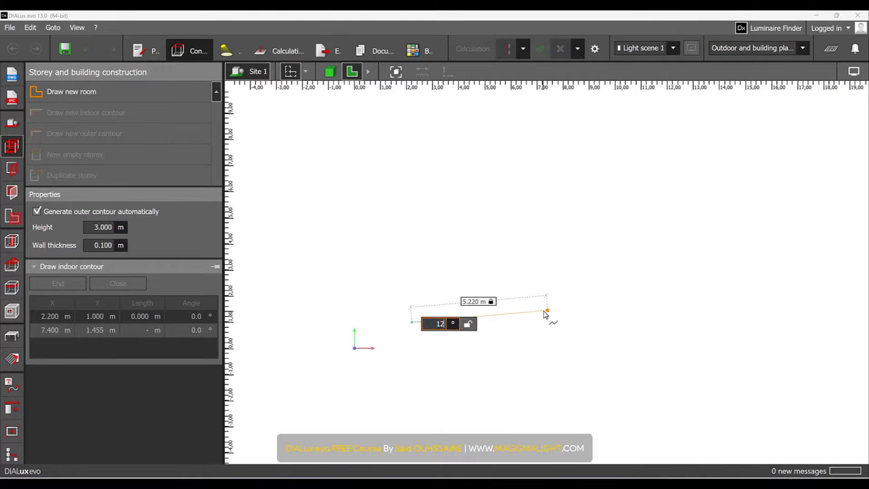
key("Return")
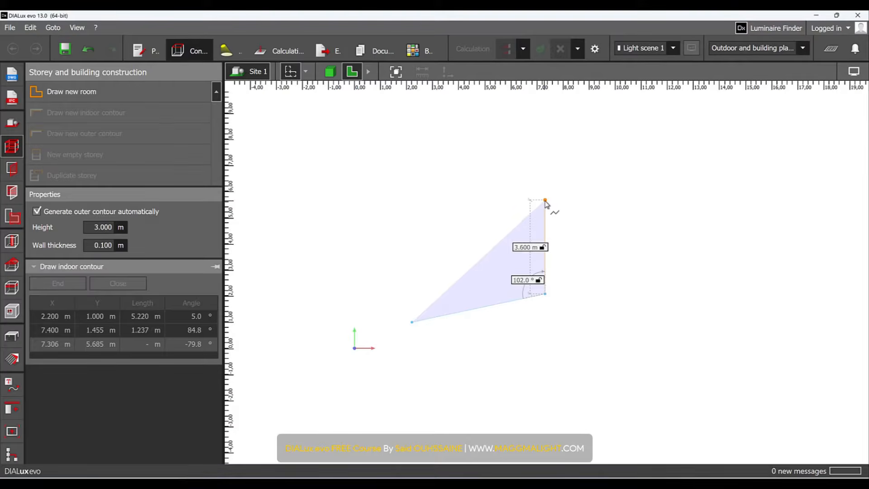
- Add the second contour segment with a length of 2.2 m and an angle of 120°
key("Tab")
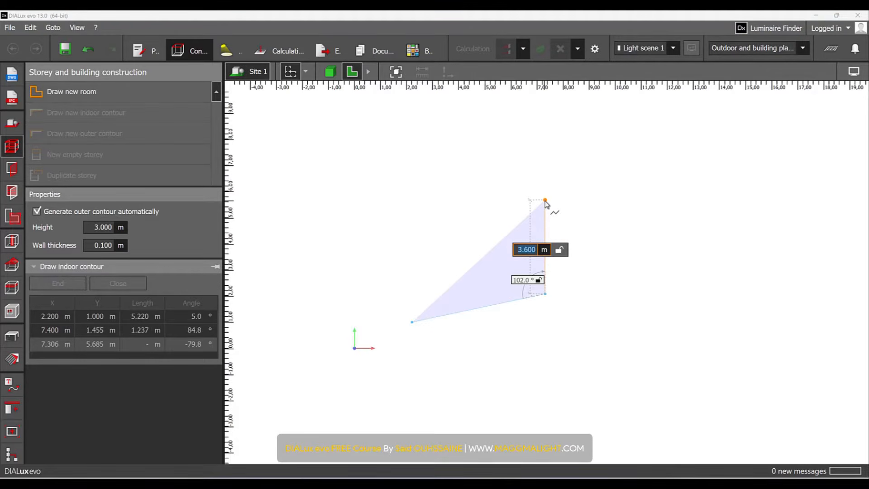
type("2.2")
key("Tab")
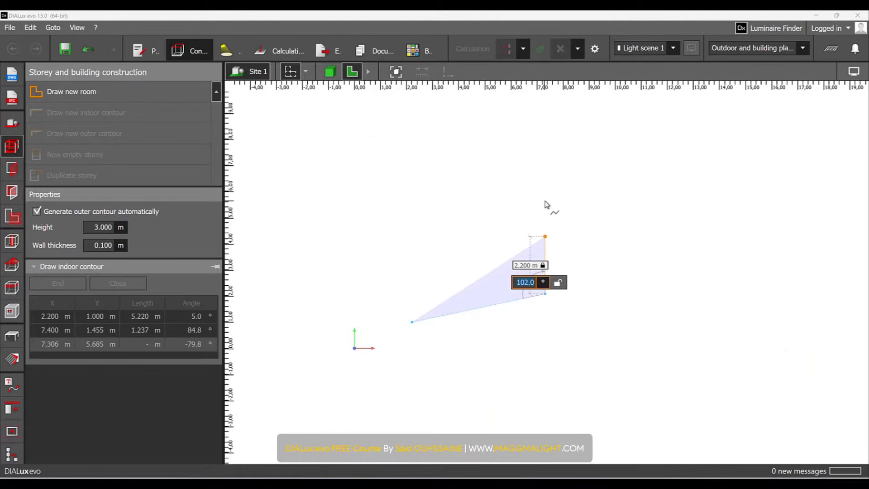
type("120")
key("Return")
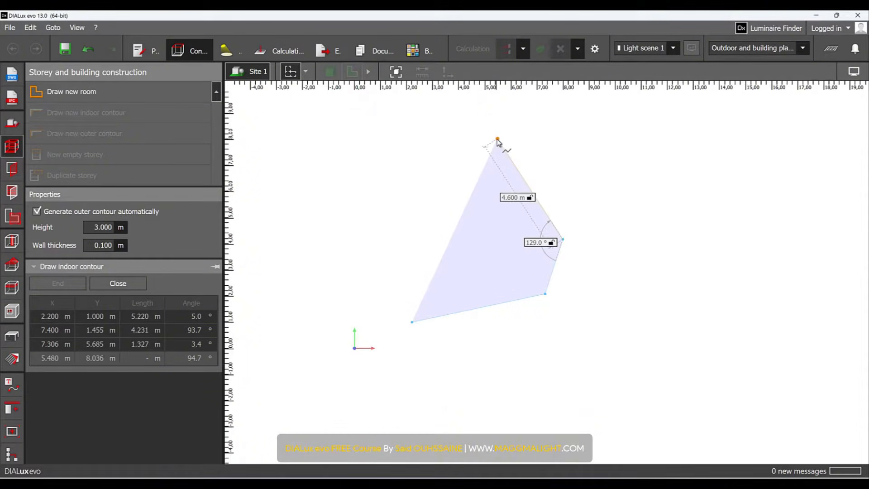
- Add the third contour segment with a length of 3.25 m and an angle of 142°
key("Tab")
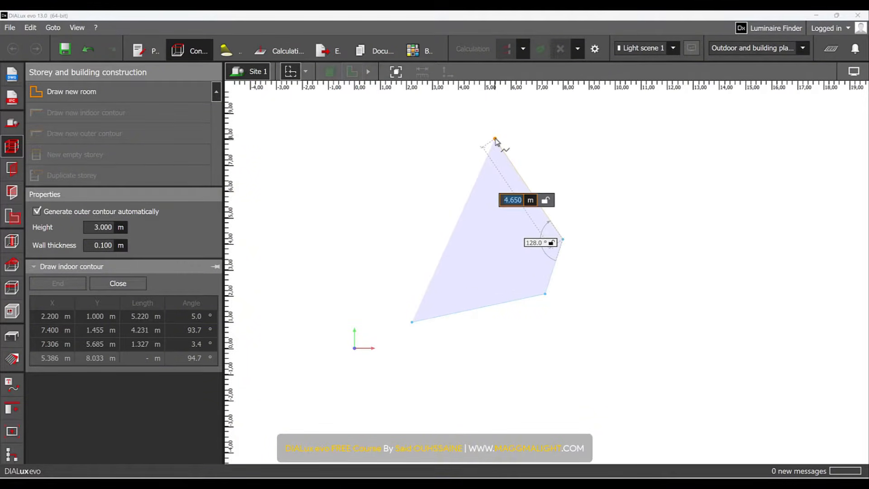
type("5")
key("BackSpace")
type("3.25")
key("Tab")
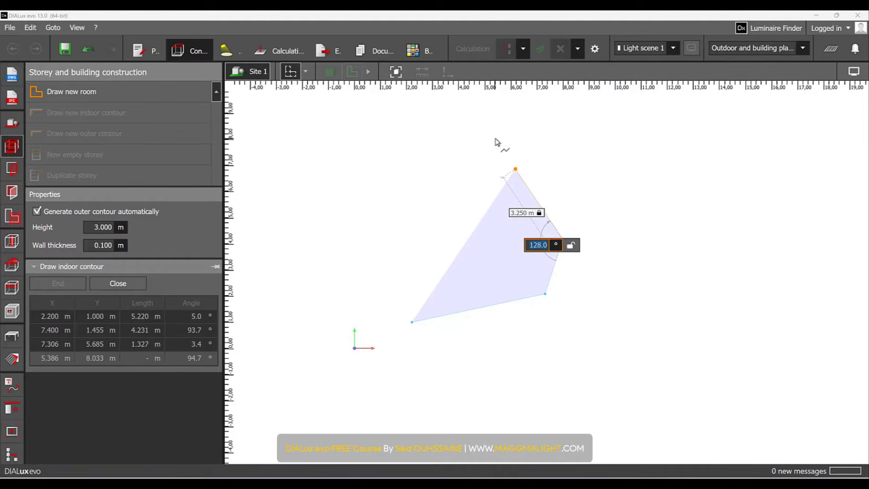
type("142")
key("Return")
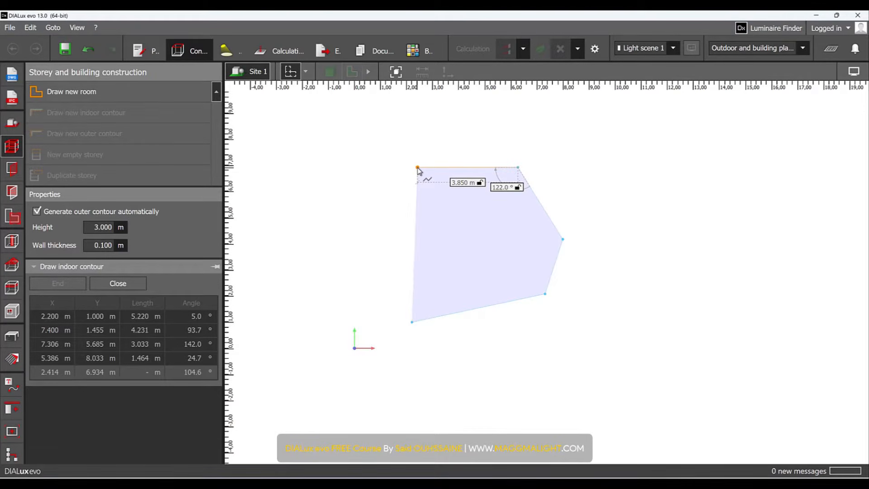
- Add the fourth contour segment horizontally along the room's upper edge with a length of 5 m
key("Tab")
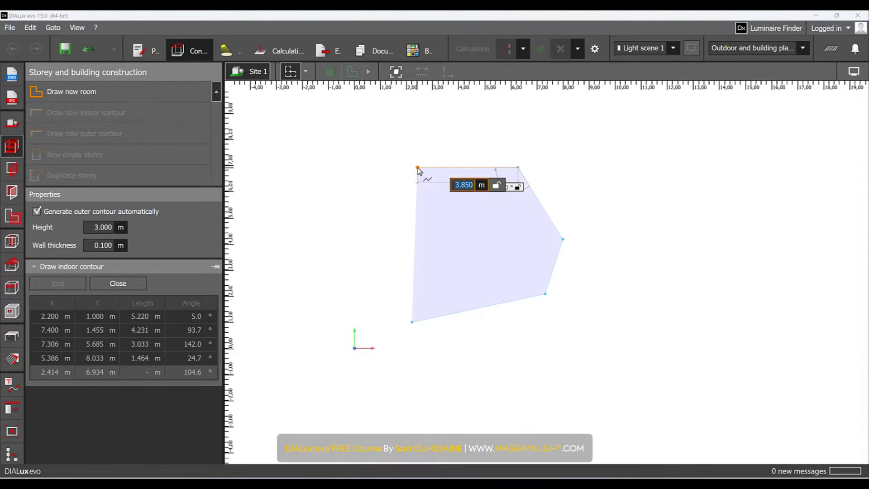
type("5")
key("Tab")
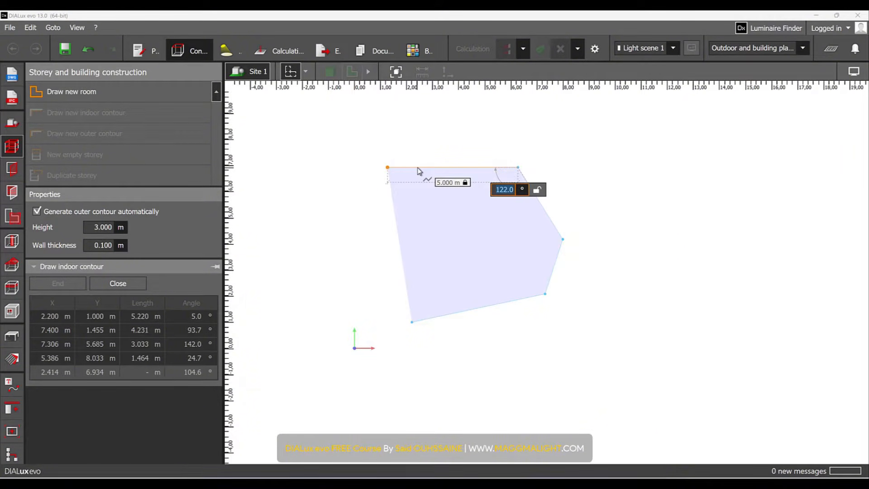
key("Return")
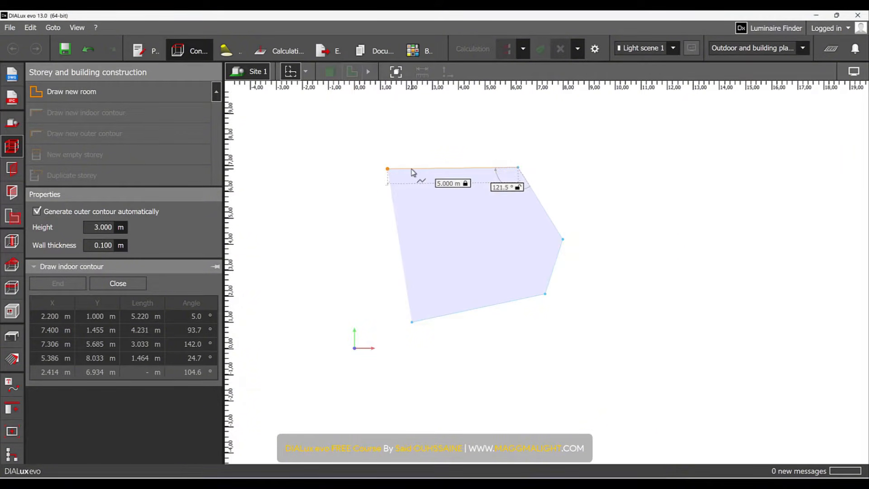
left_click(388, 169)
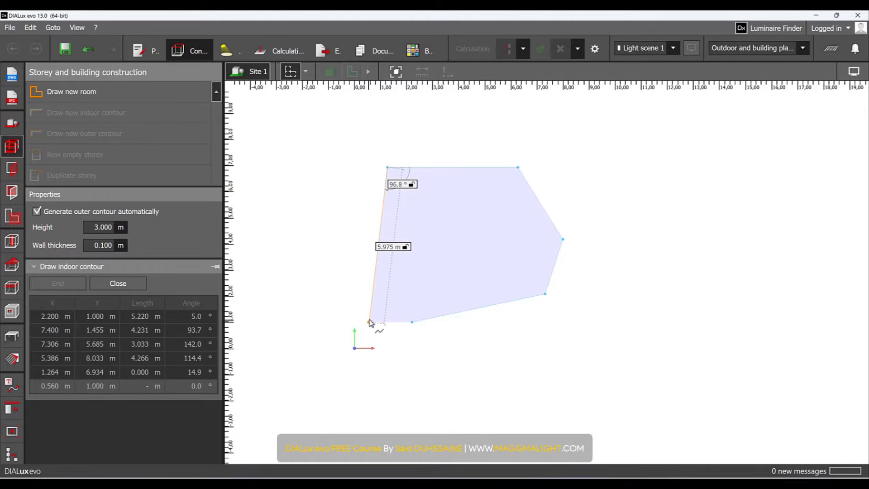
- Place the last corner about 5.98 m below the upper edge, level with the start point, and close the polygon
left_click(370, 322)
right_click(420, 270)
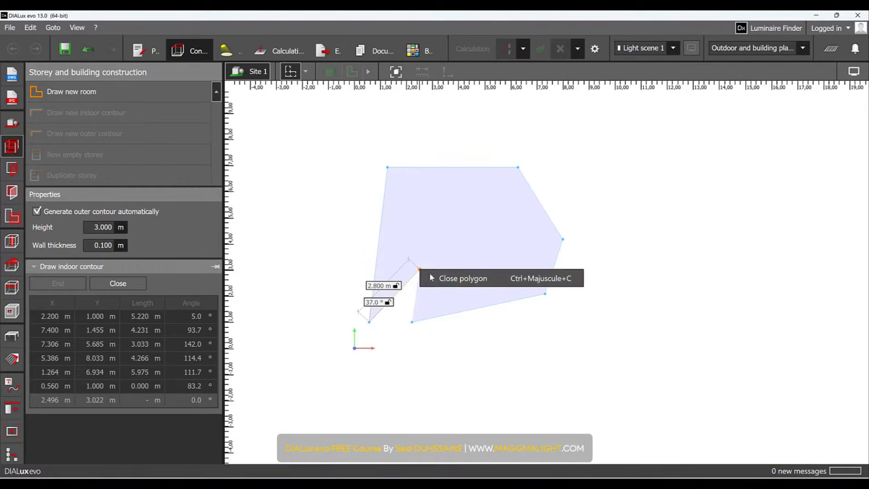
left_click(457, 279)
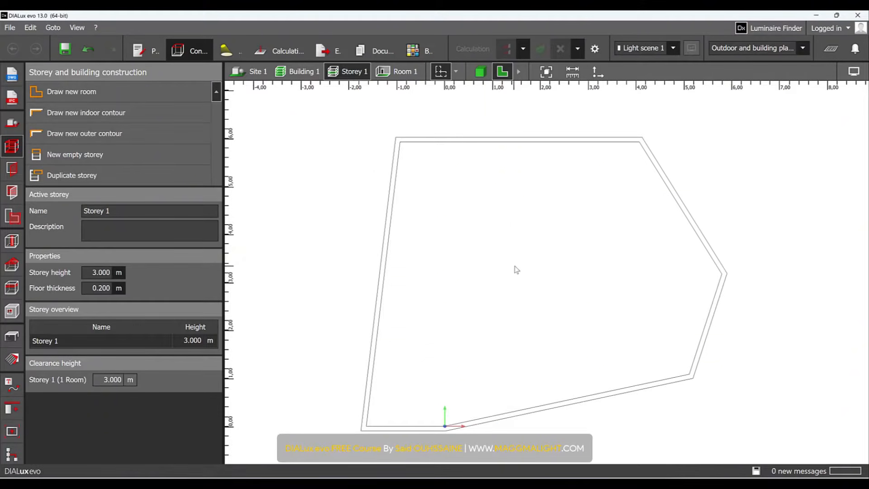
middle_click_drag(515, 263, 516, 245)
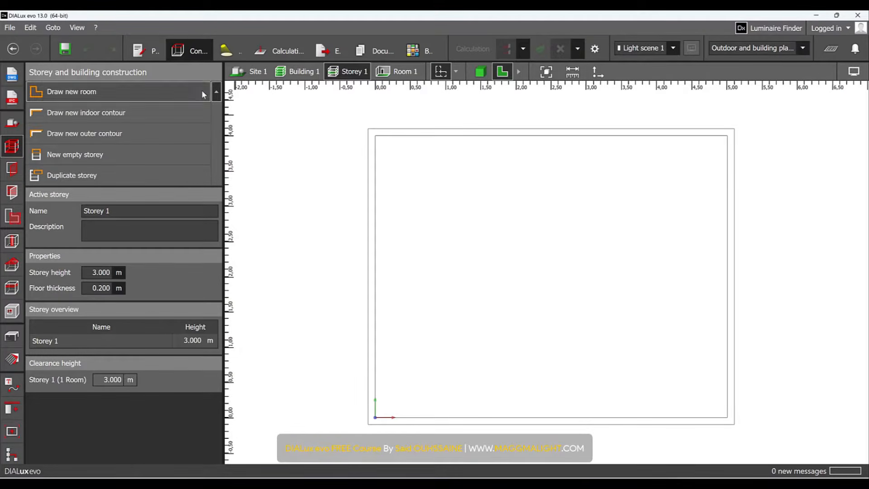
- Look through the Project, Construction, Light, Calculation objects, Export and Documentation modes of the 5 m by 4 m room project
left_click(145, 51)
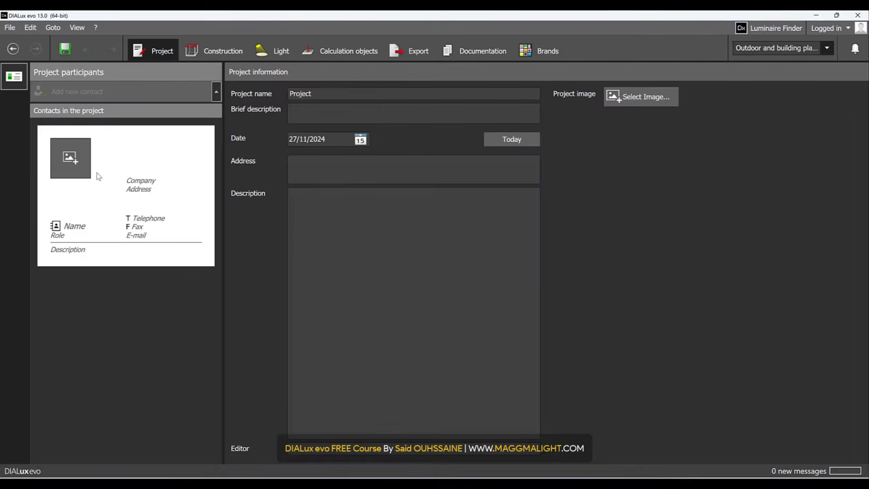
left_click(220, 52)
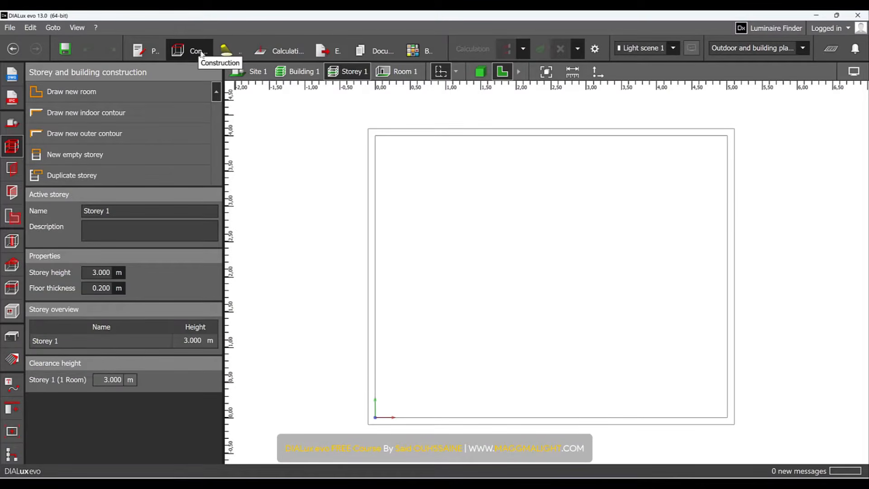
left_click(224, 50)
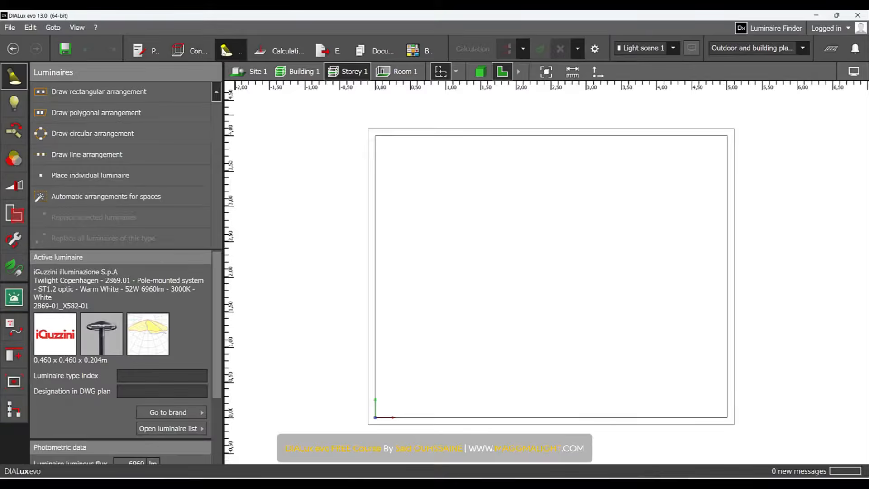
left_click(272, 51)
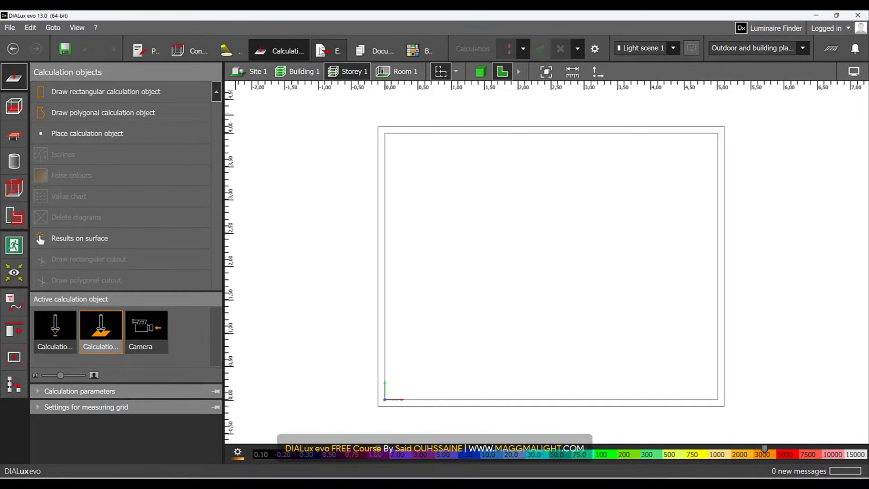
left_click(322, 51)
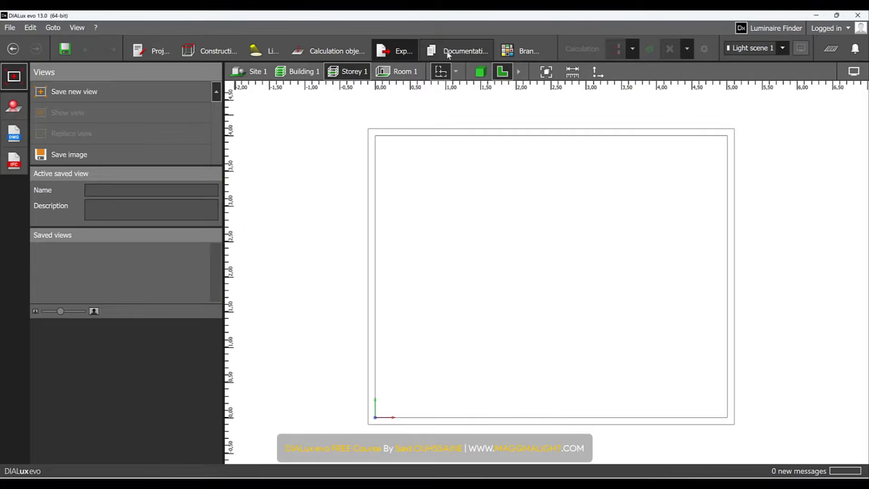
left_click(462, 51)
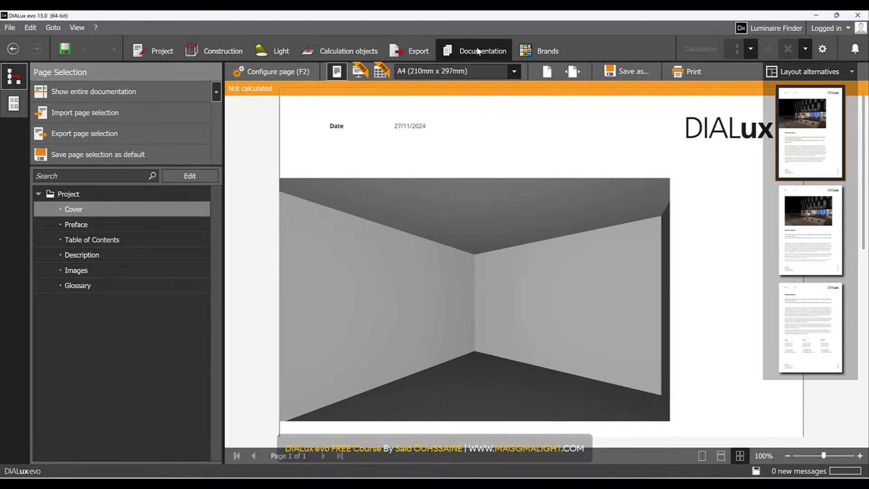
- Review the Light and Calculation objects tools again and return to the Construction mode
left_click(213, 51)
left_click(159, 52)
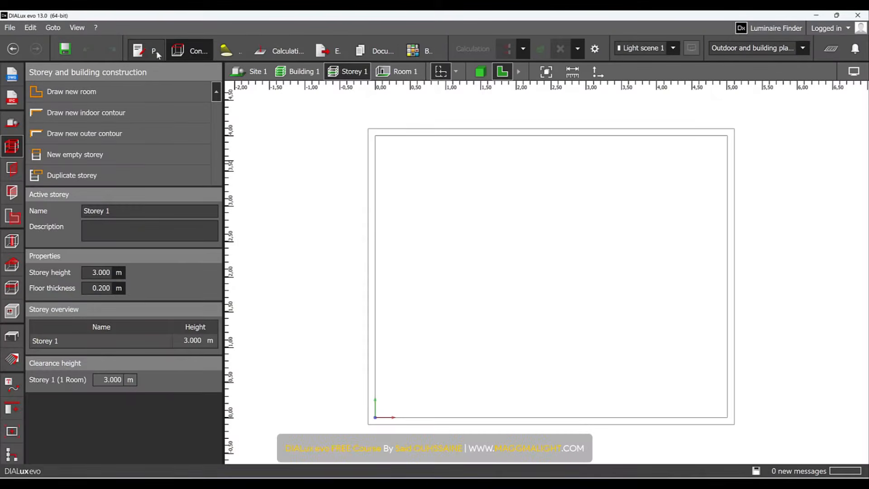
left_click(268, 50)
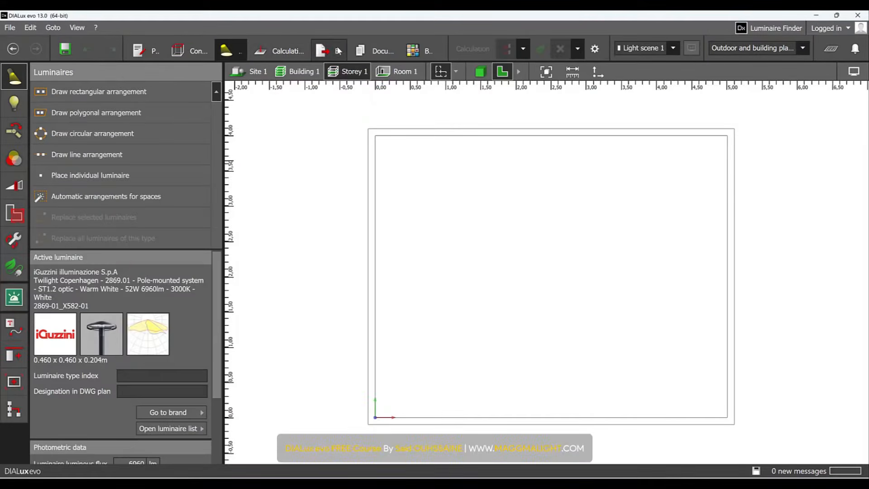
left_click(292, 53)
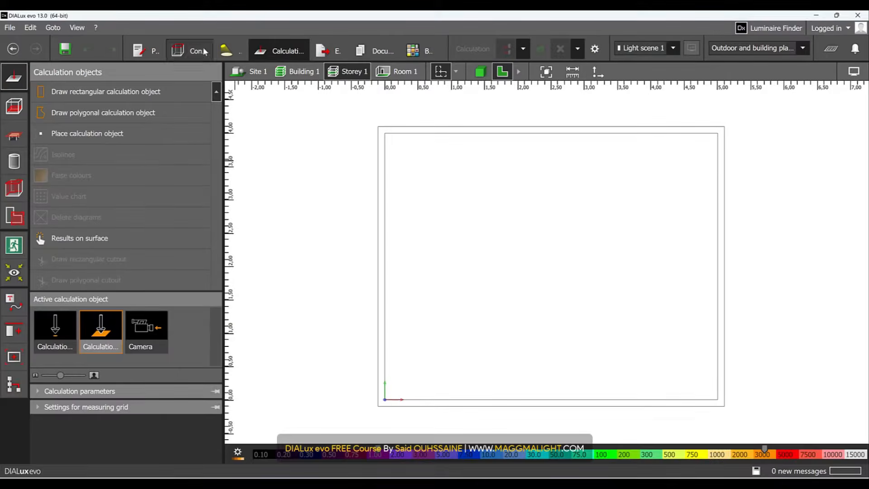
left_click(202, 53)
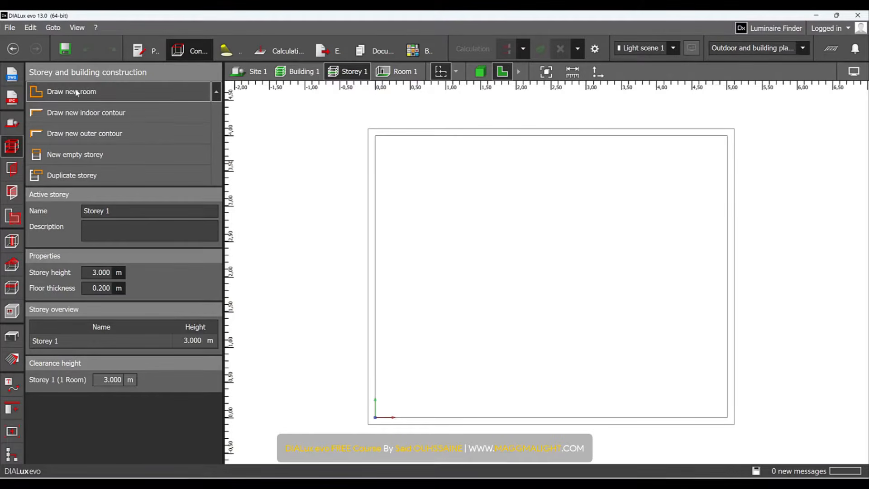
- Show the Site construction tools and view the plan at the Storey 1 and Room 1 levels
left_click(12, 123)
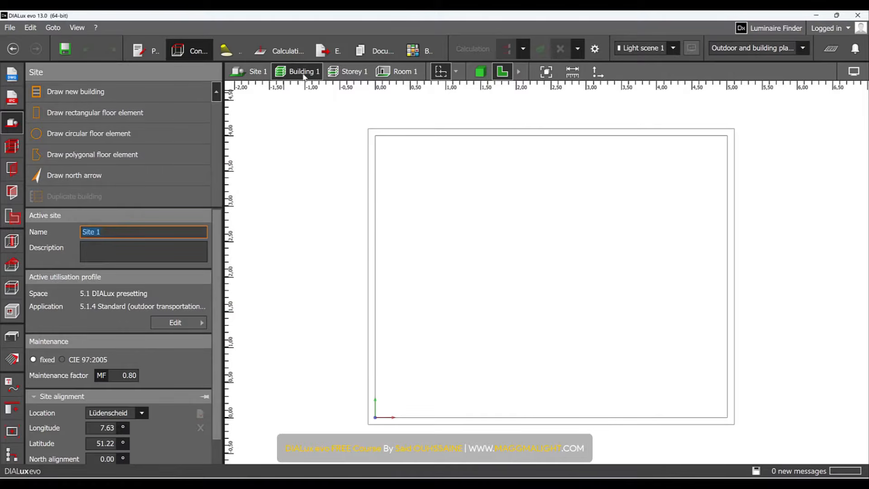
left_click(352, 73)
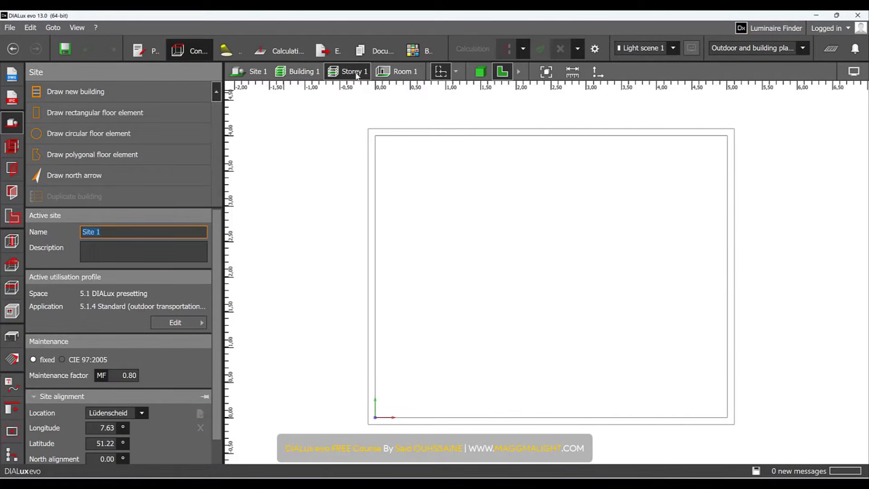
left_click(409, 72)
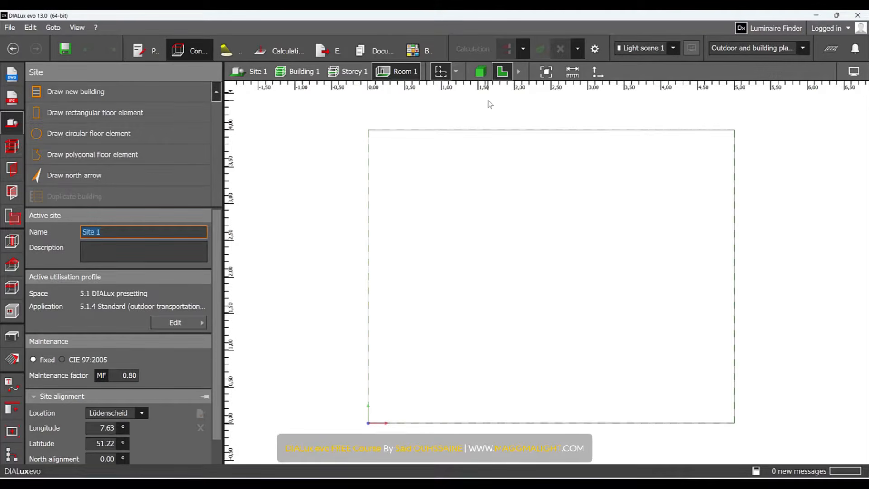
- Inspect Room 1 from another angle in the 3D rendering and return to the floor plan
left_click(480, 72)
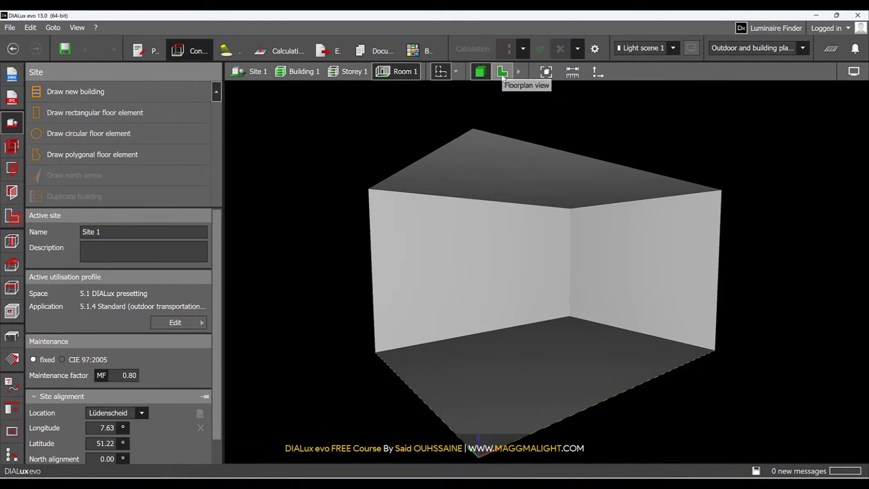
right_click_drag(489, 217, 558, 255)
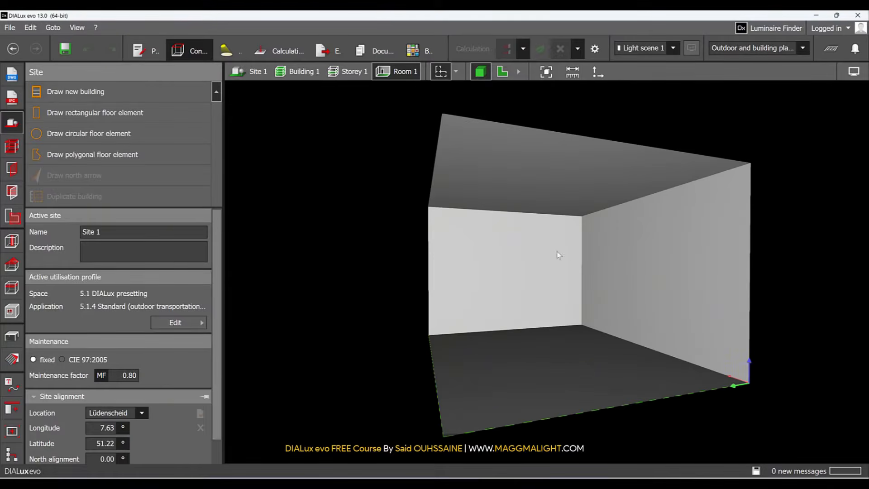
left_click(502, 71)
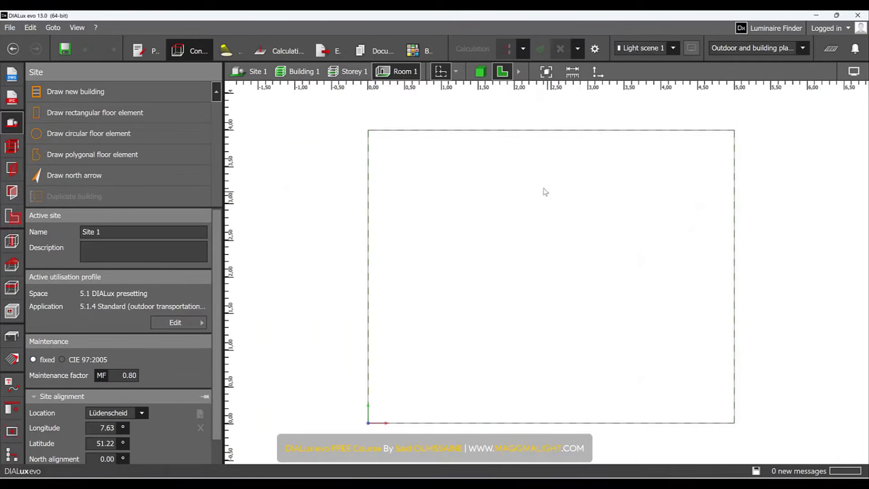
- View Room 1 from the front, the right side, behind and the left side using the additional standard views
left_click(520, 73)
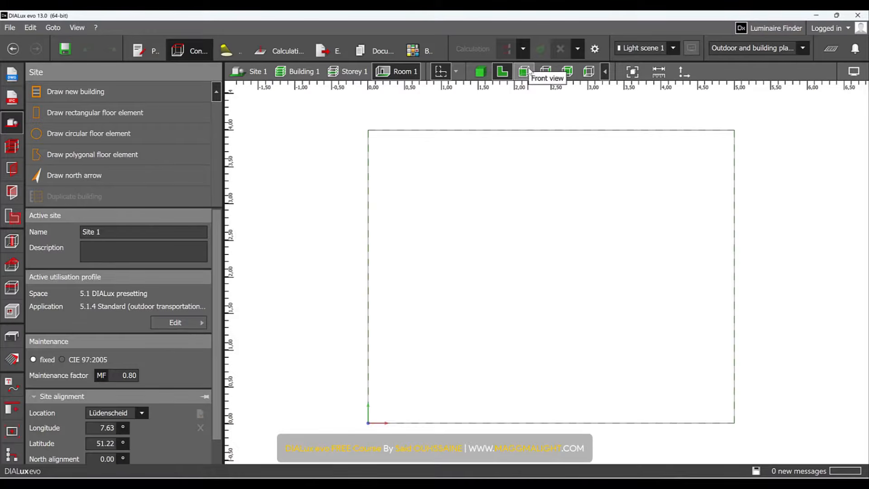
left_click(529, 72)
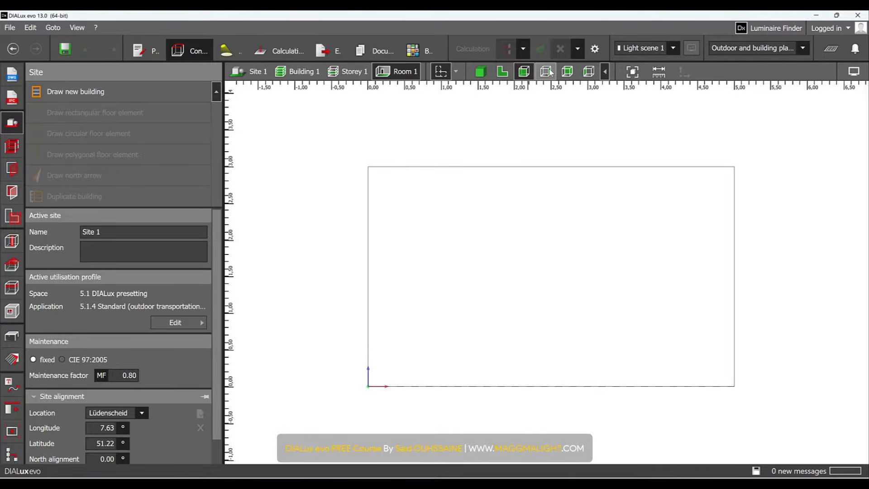
left_click(549, 72)
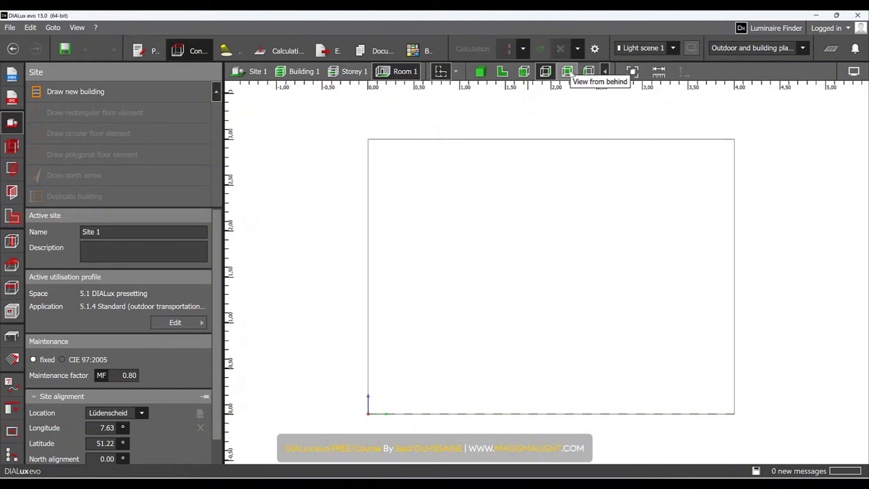
left_click(571, 74)
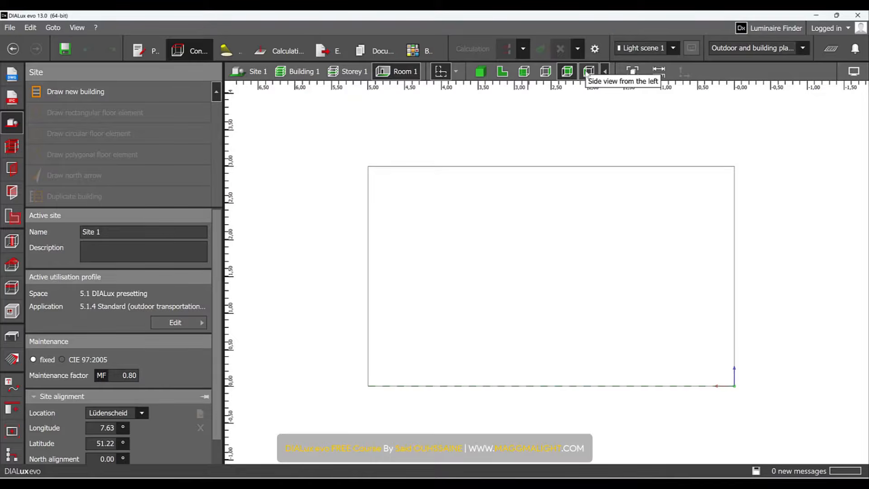
left_click(588, 72)
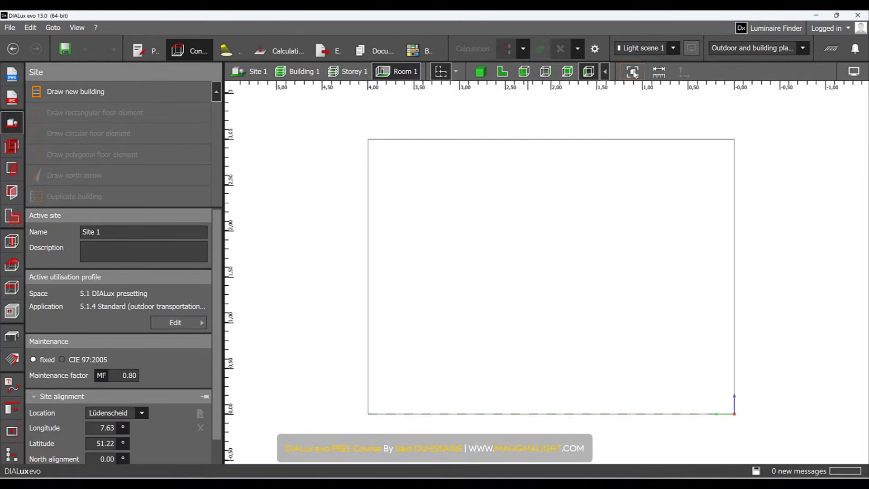
- Show Room 1 in 3D, move it out of view, restore the overall view and look at it from below the ceiling
left_click(481, 73)
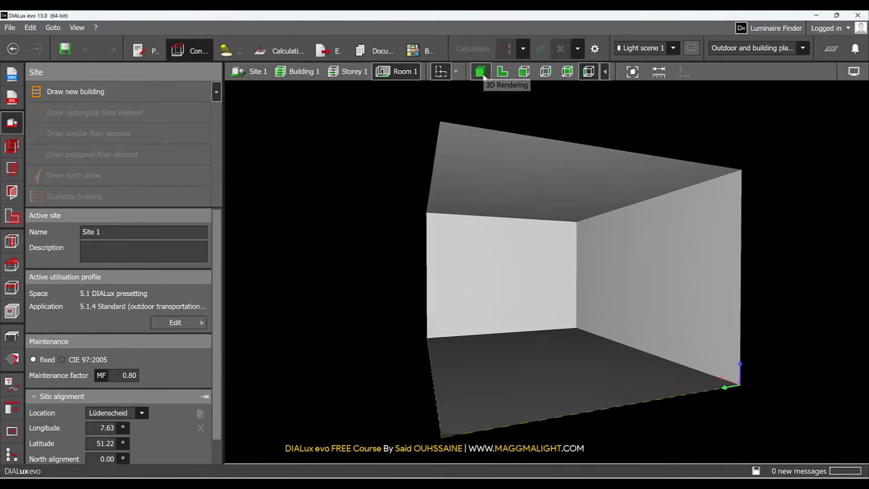
left_click_drag(478, 227, 634, 170)
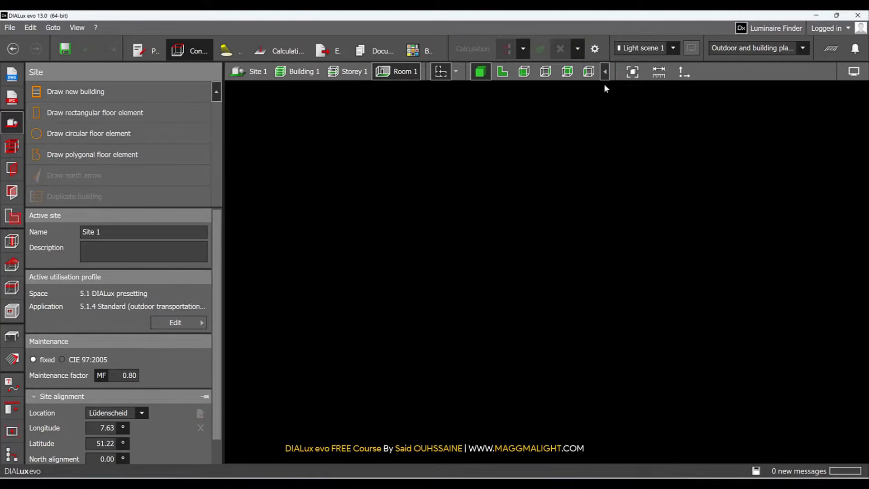
left_click(633, 72)
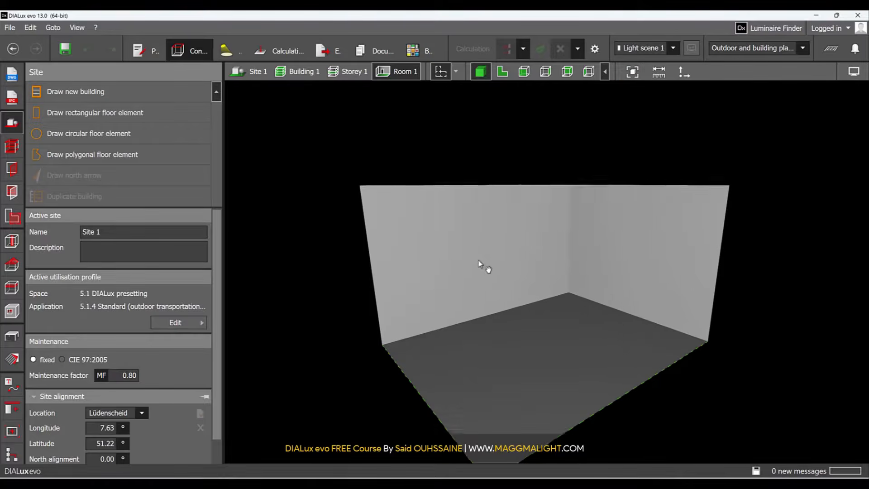
scroll(461, 247, "up", 2)
right_click_drag(461, 248, 607, 182)
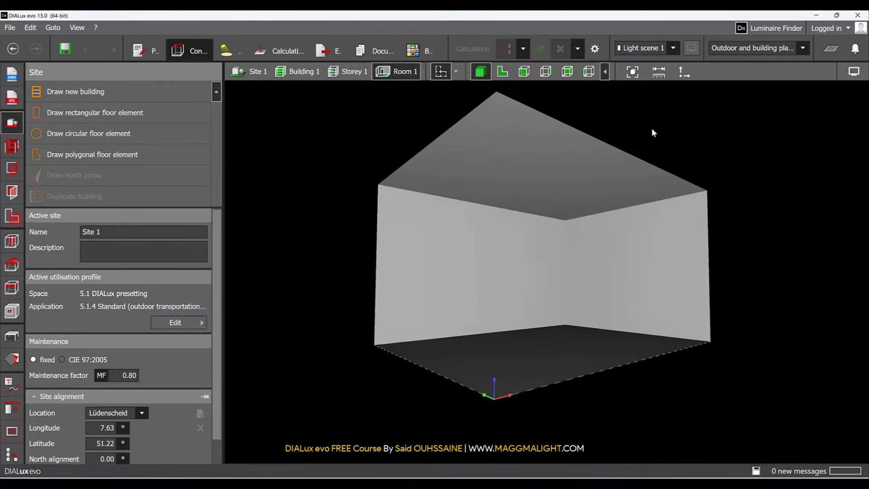
- Try the distance measuring tool in 3D, starting from the upper wall corner where the ceiling meets the wall, and leave the tool
left_click(661, 76)
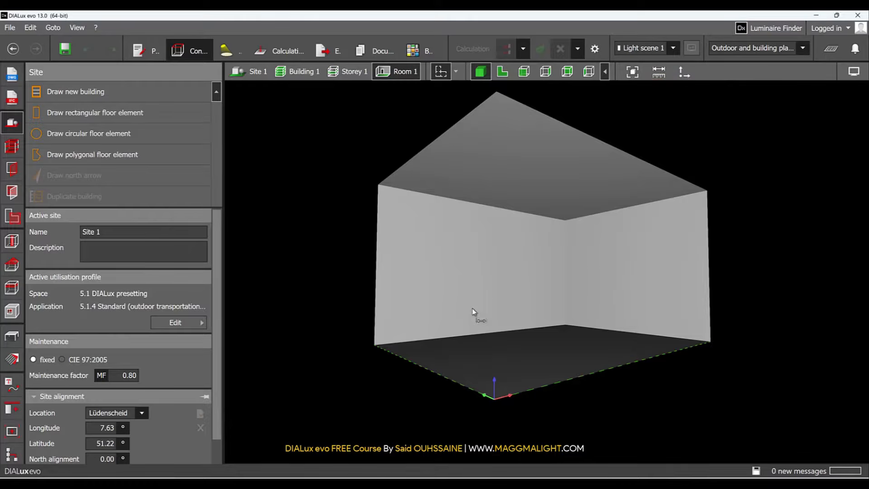
left_click(378, 185)
key("Escape")
- In the floor plan, move the coordinate origin to the room corner at 5.00, 0.00 with a 60° rotation, and decline saving the project
left_click(503, 71)
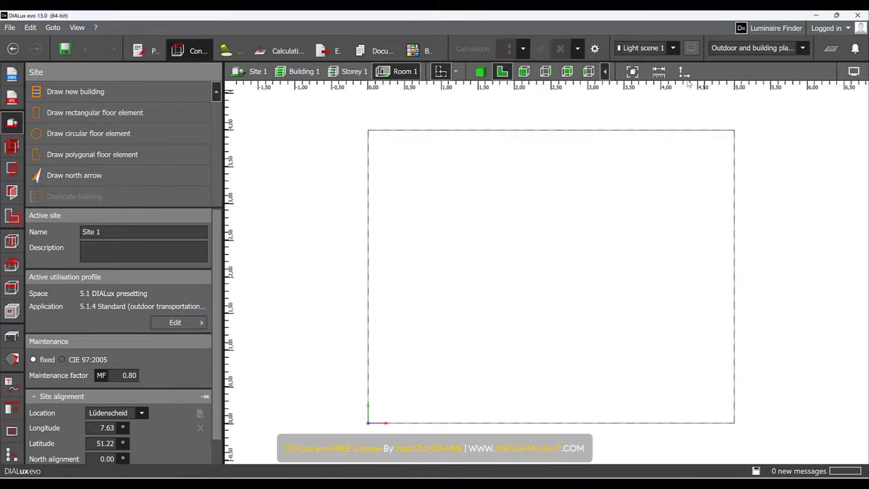
left_click(693, 74)
middle_click_drag(675, 394, 530, 352)
left_click(590, 382)
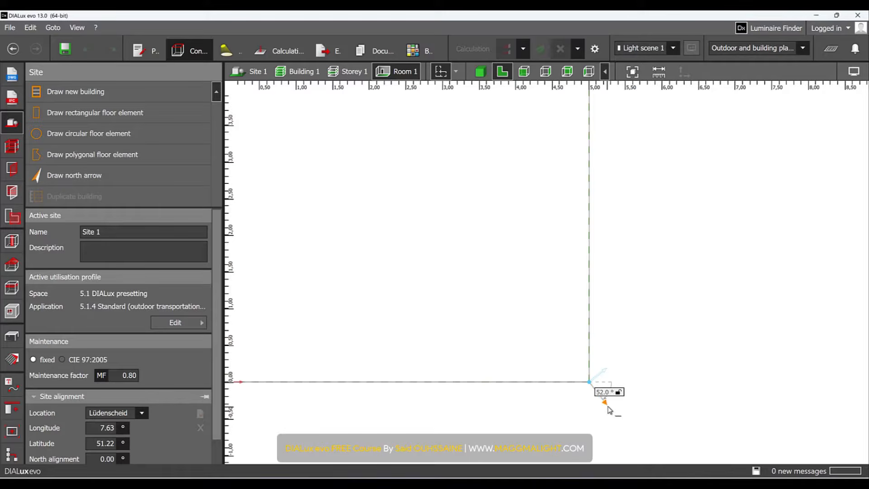
key("Tab")
type("60")
key("Return")
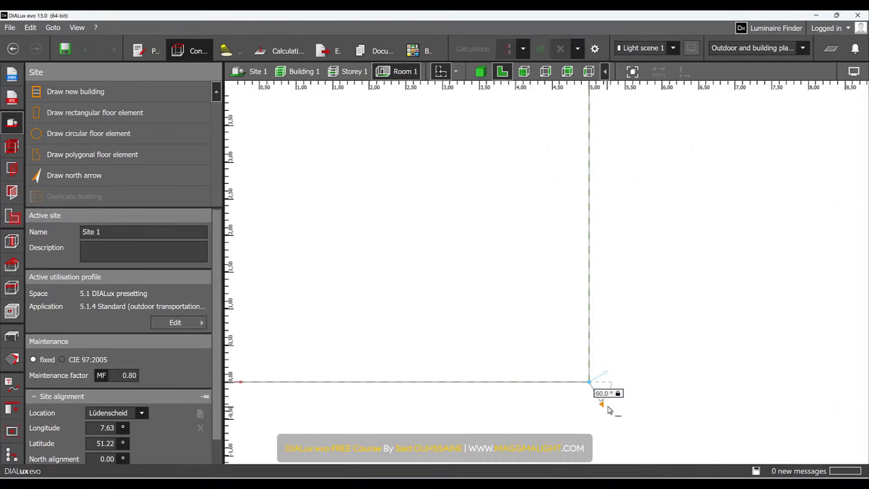
left_click(656, 421)
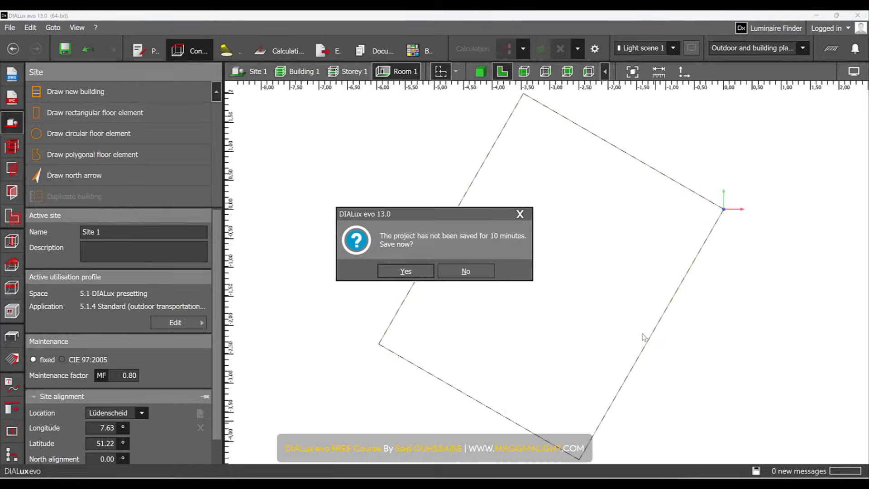
left_click(466, 271)
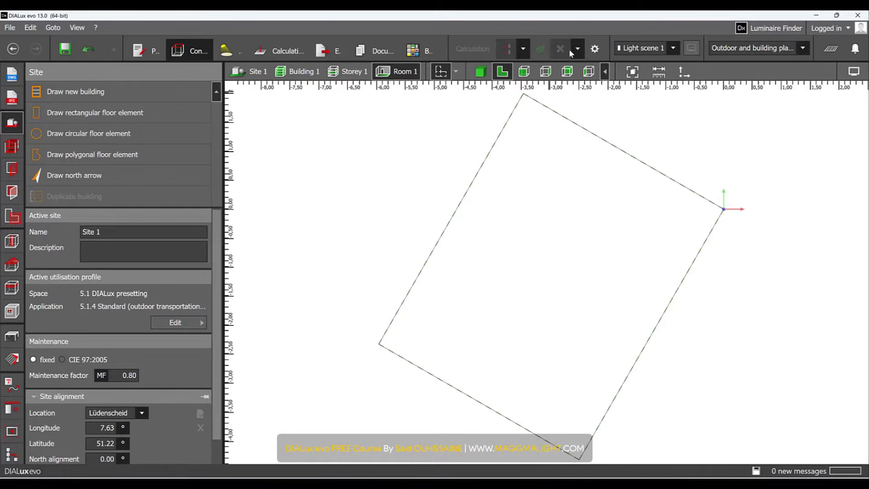
- Review the available light scenes, the Outdoor and building planning and Street Lighting types, and the display options
left_click(674, 48)
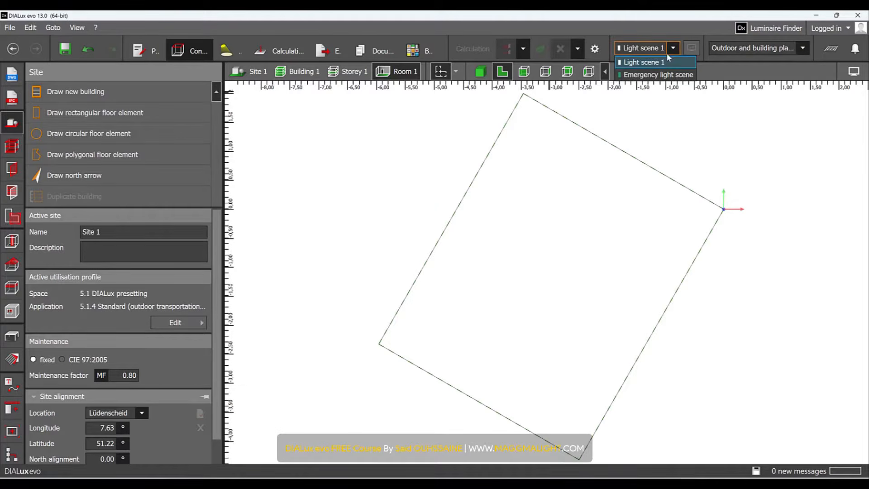
left_click(675, 47)
left_click(804, 48)
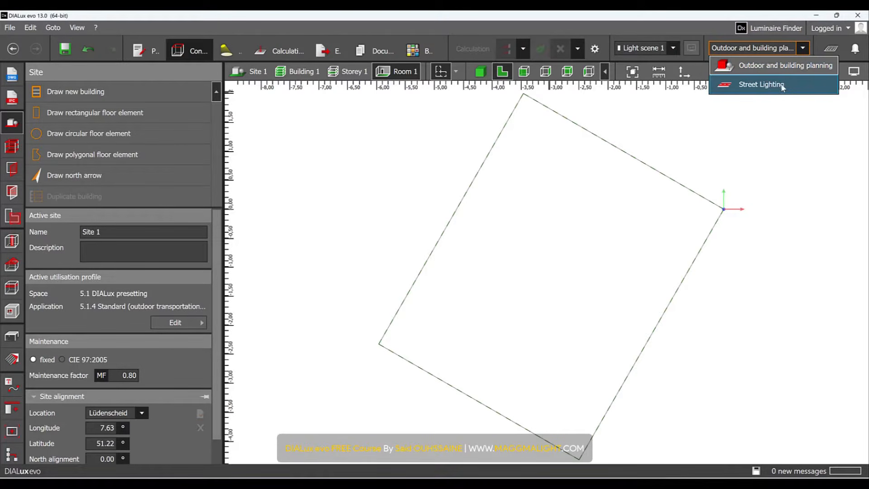
left_click(801, 52)
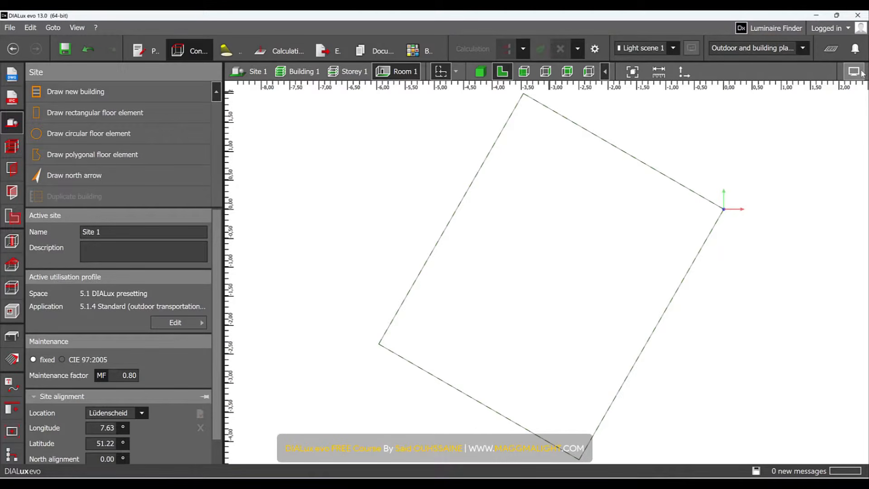
left_click(862, 74)
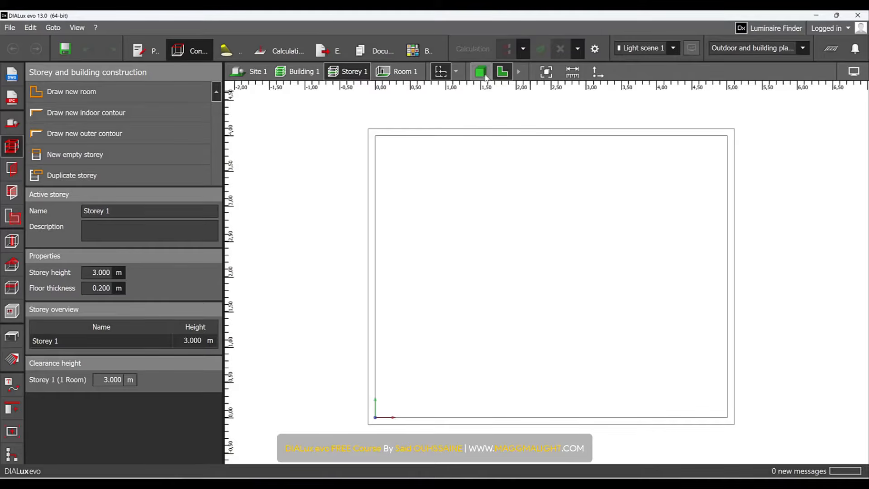
- Show Storey 1 in 3D and examine its outer walls from several directions
left_click(484, 76)
right_click_drag(512, 211, 520, 183)
scroll(498, 259, "down", 4)
right_click_drag(491, 263, 519, 263)
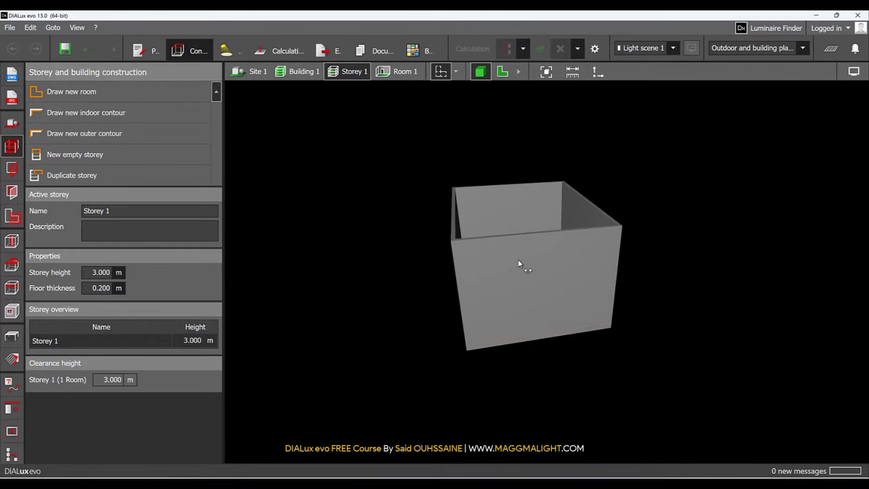
right_click_drag(534, 251, 428, 311)
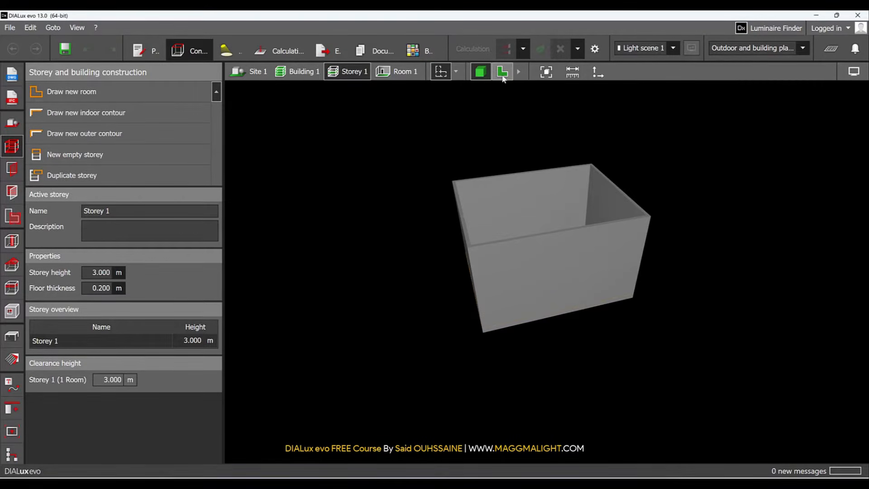
- Practise zooming and panning the Storey 1 floor plan
left_click(503, 75)
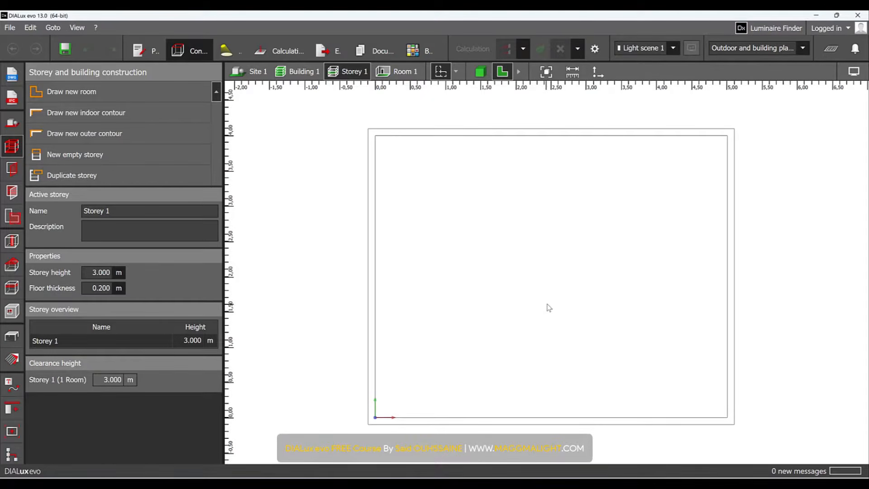
scroll(549, 308, "up", 3)
scroll(548, 307, "down", 1)
scroll(548, 307, "down", 4)
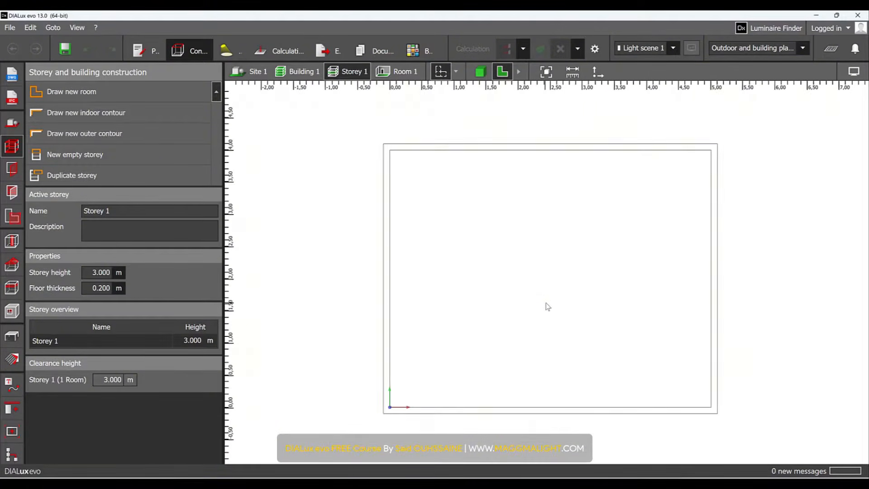
scroll(547, 307, "down", 1)
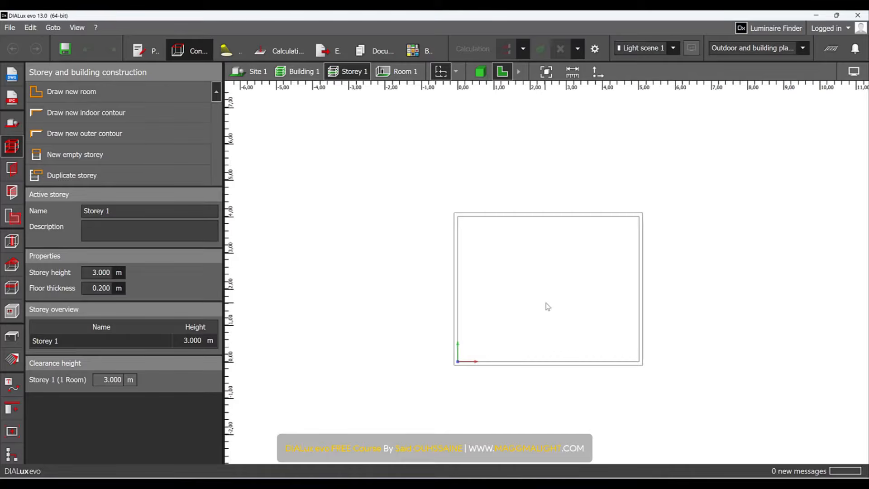
middle_click_drag(545, 290, 536, 266)
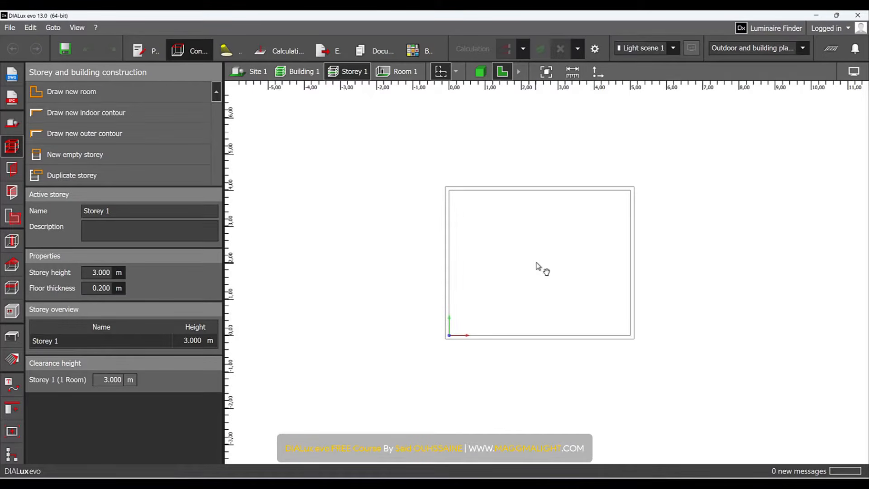
middle_click_drag(536, 267, 742, 192)
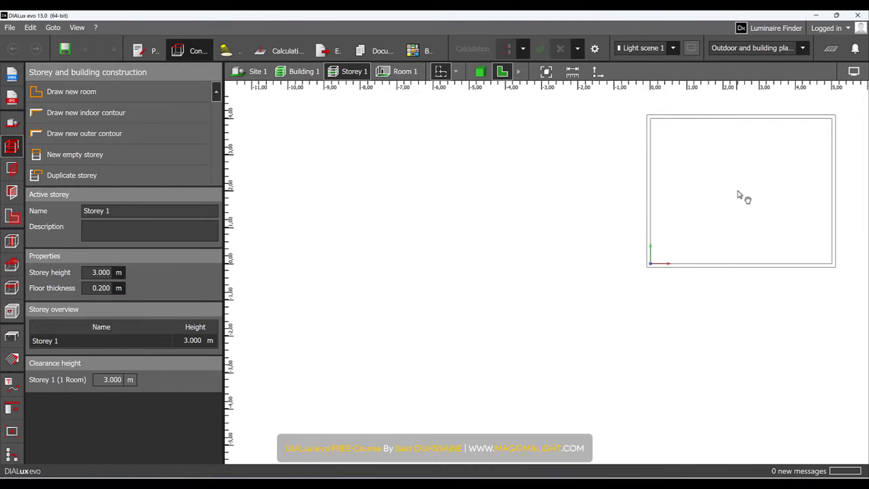
- Practise zooming, panning and rotating Storey 1 in the 3D view, ending with a look from below
left_click(481, 72)
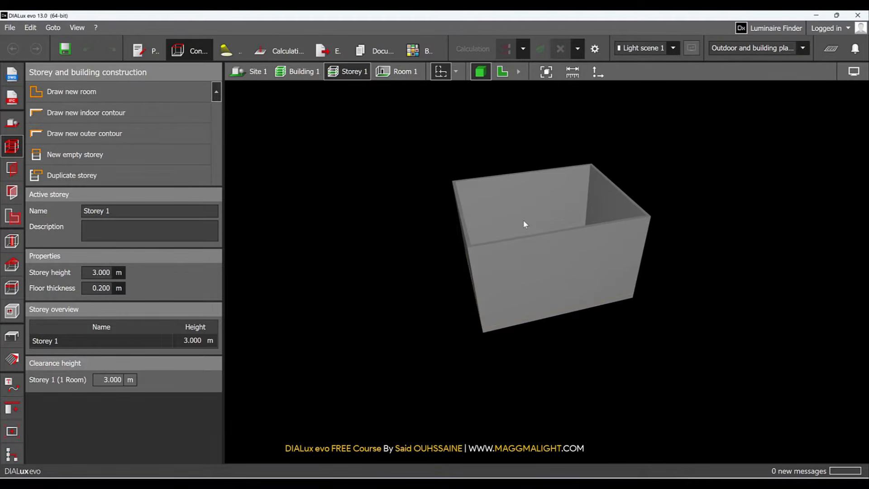
scroll(524, 222, "up", 5)
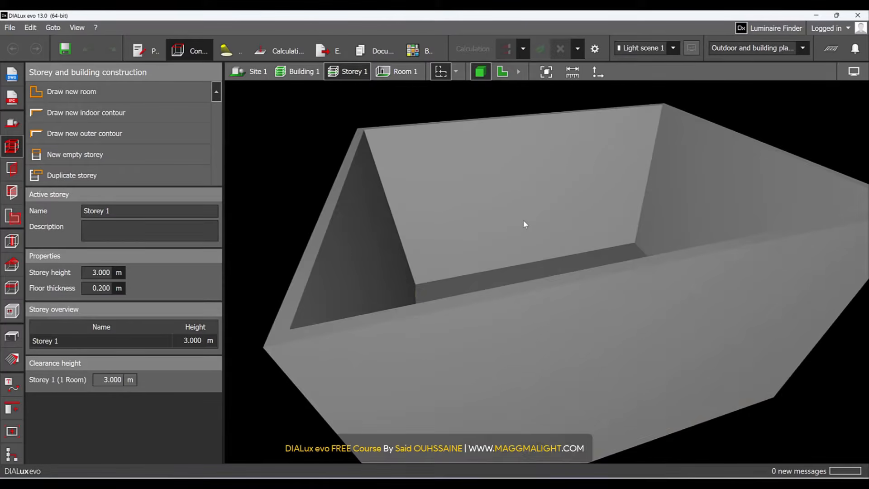
scroll(524, 222, "down", 6)
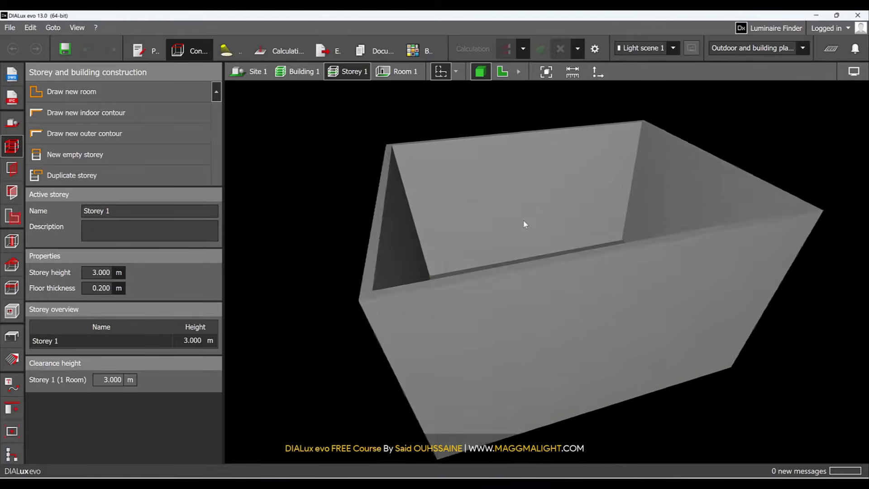
scroll(522, 226, "down", 4)
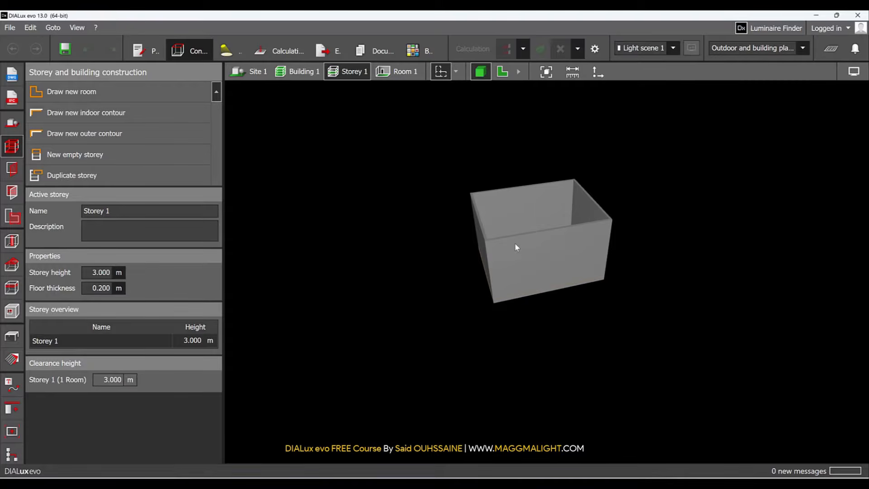
middle_click_drag(515, 243, 465, 233)
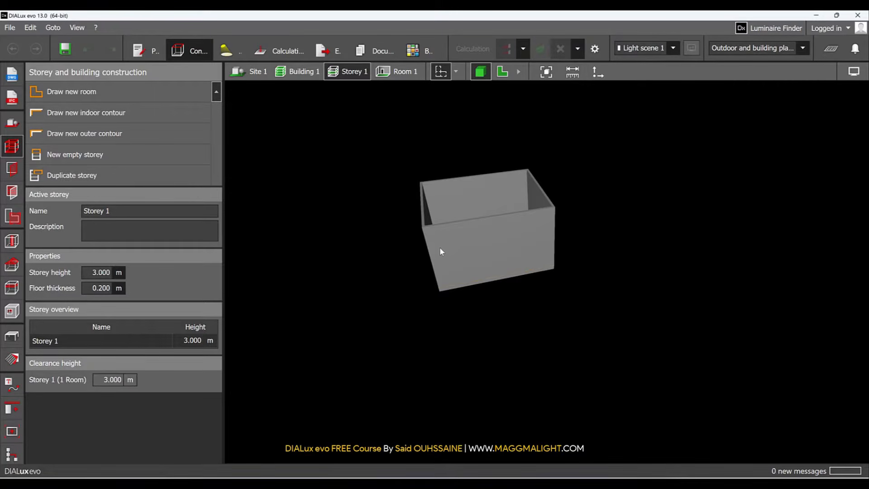
right_click_drag(440, 248, 475, 136)
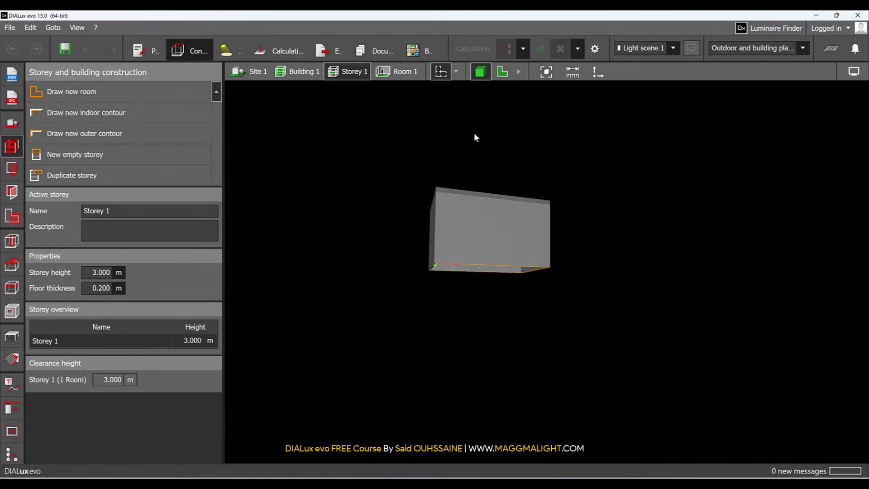
- Practise moving around Storey 1 in the 3D view using keyboard navigation, turning sideways and moving backward and forward
key("Left")
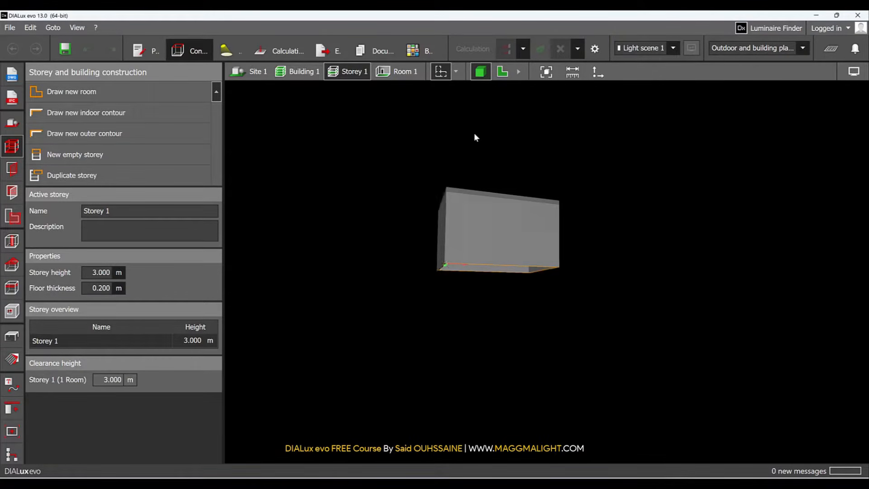
key("Left")
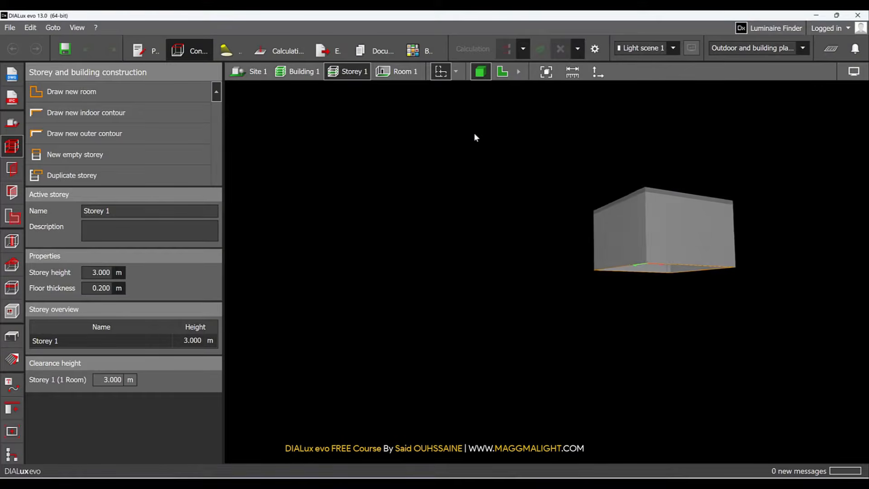
key("Right")
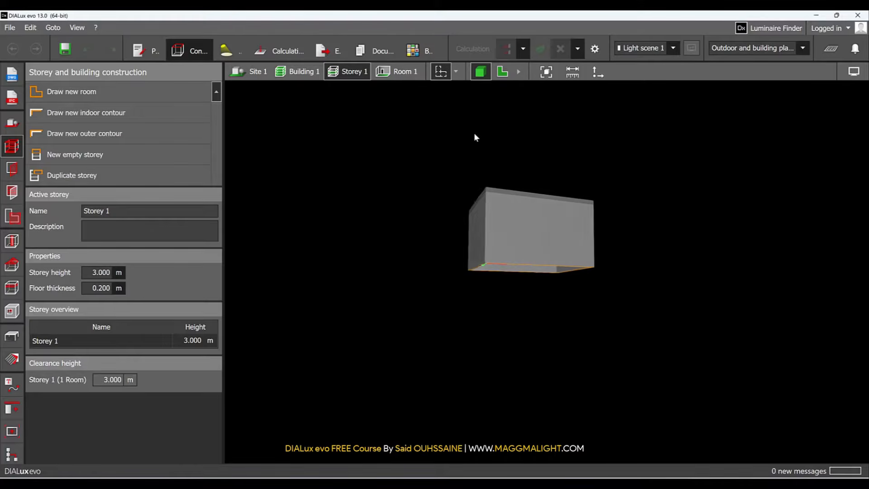
key("Right")
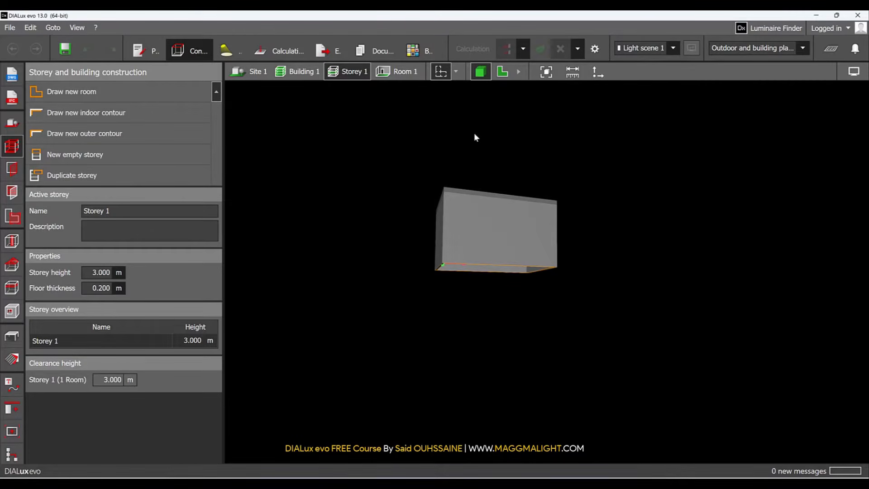
key("Down")
key("Down")
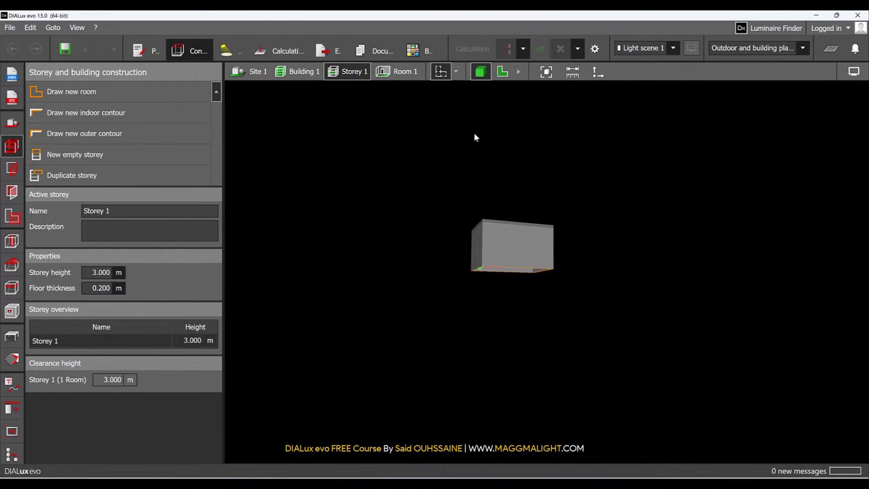
key("Up")
key("Up")
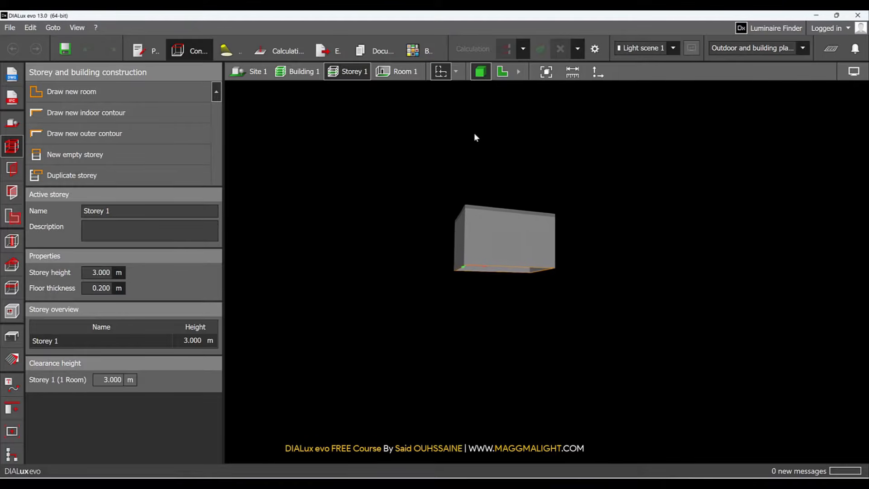
key("Up")
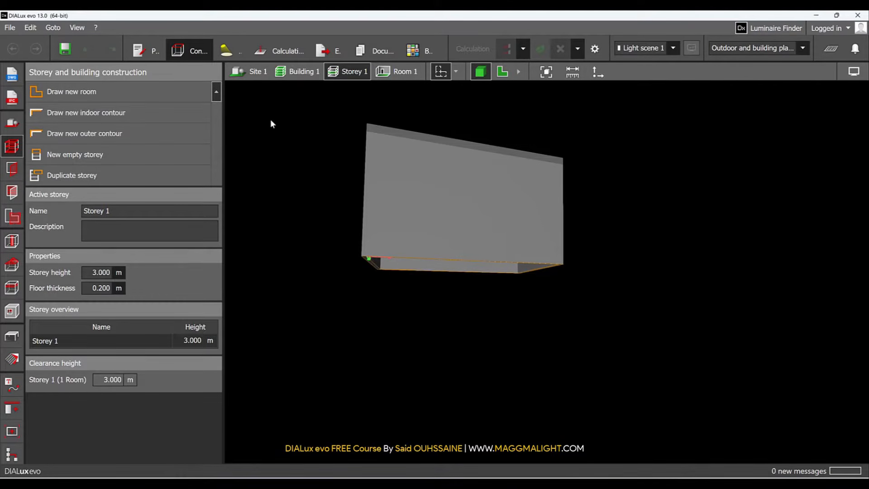
- Fill the first project contact card with the saved Maggmalight contact from the history
left_click(155, 54)
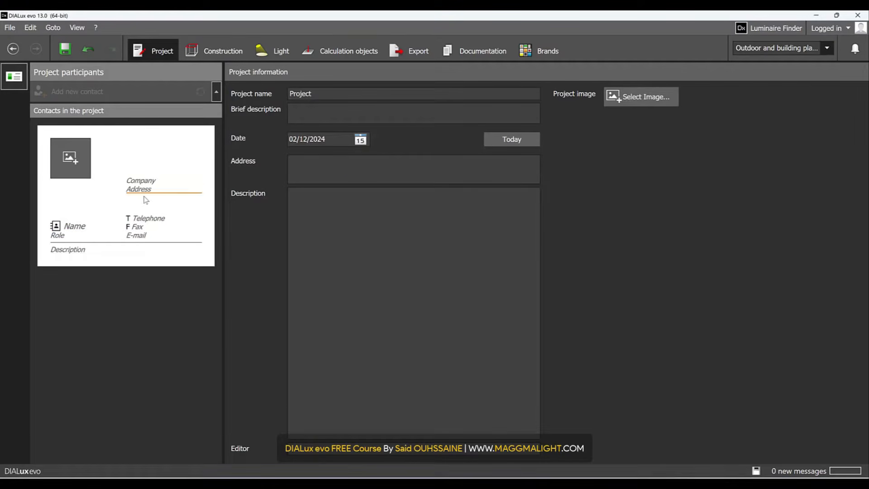
left_click(95, 227)
type("said")
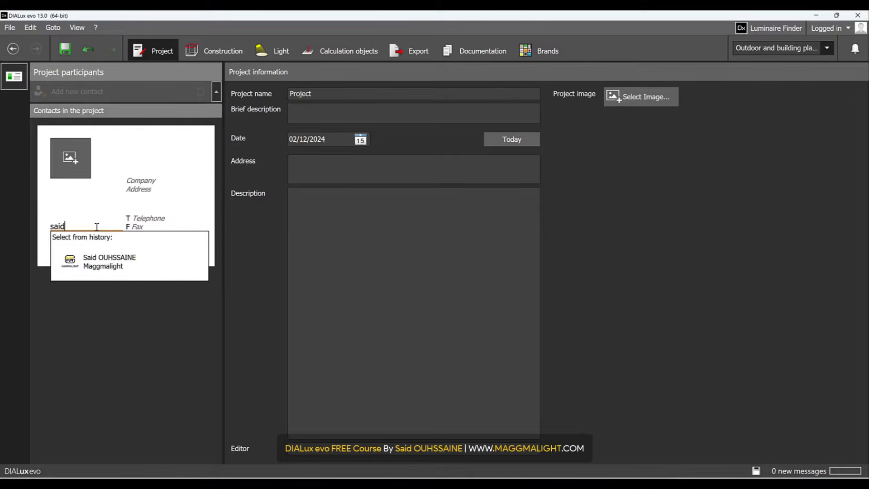
left_click(114, 259)
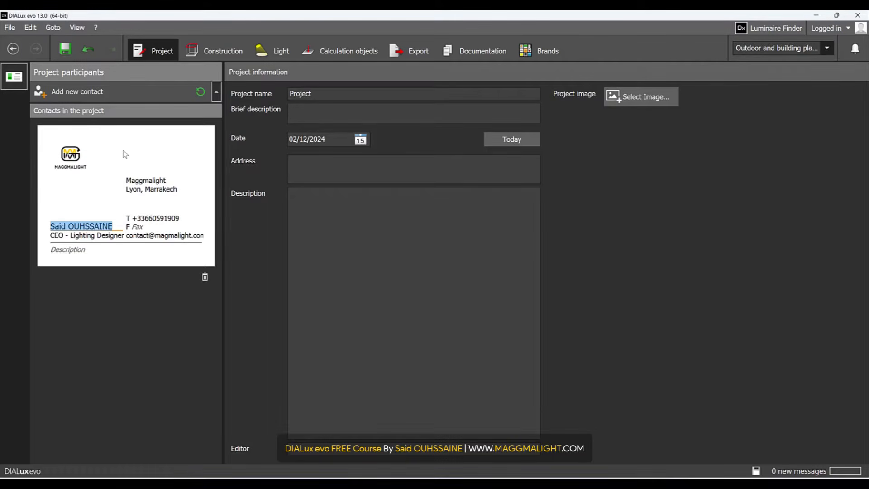
- Add a second project contact with a placeholder name, the role CEO, the company GROWEB and its address
left_click(137, 90)
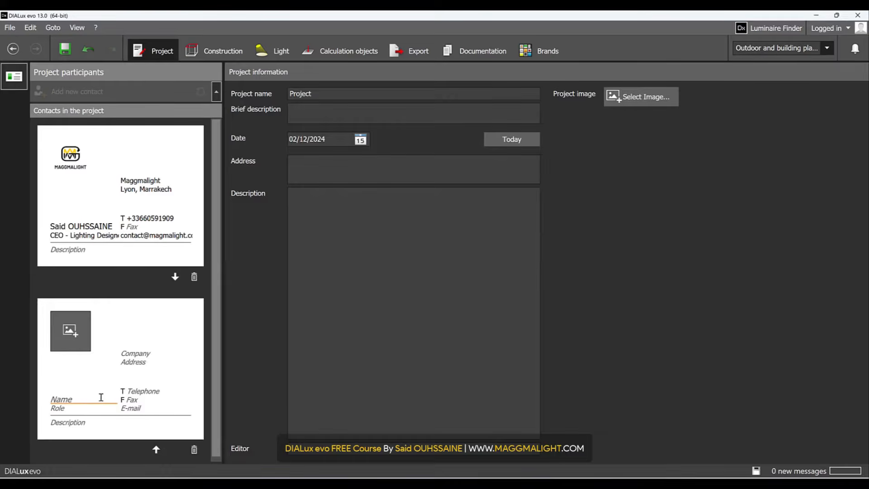
left_click(100, 398)
type("lguhqsfuugg")
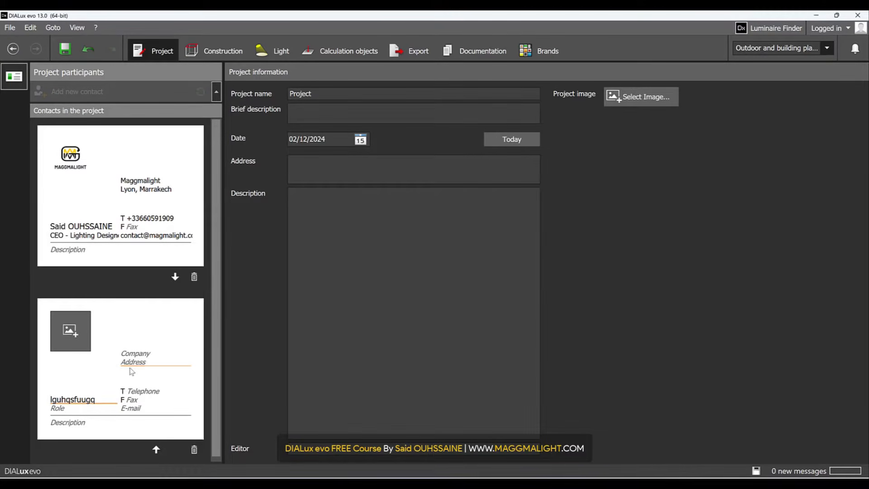
left_click(72, 407)
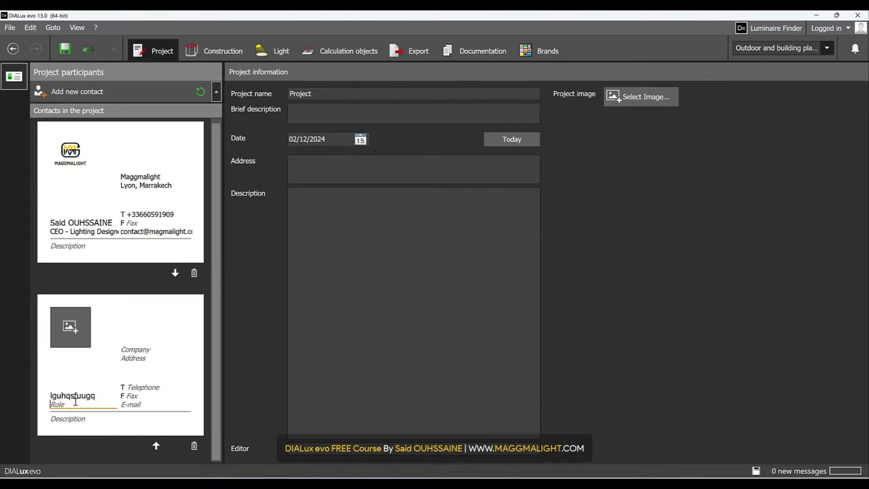
type("CEO")
left_click(129, 351)
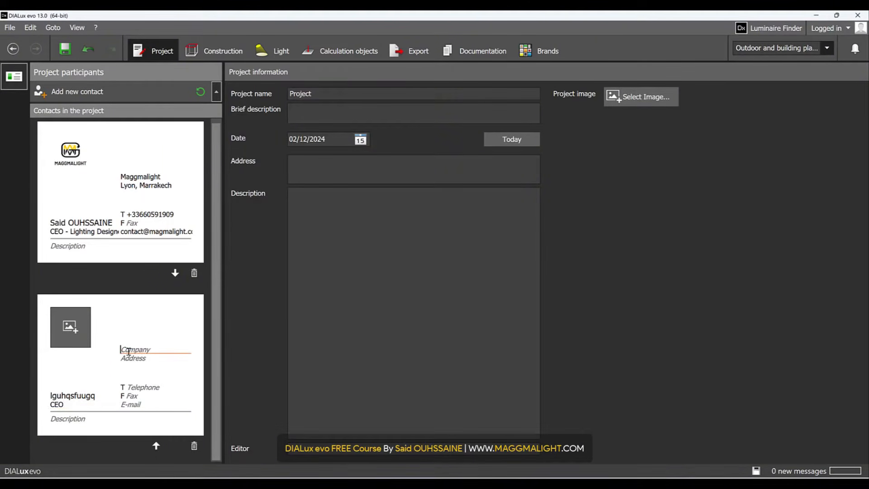
type("GROWEB")
left_click(132, 356)
type("MARRAKECH")
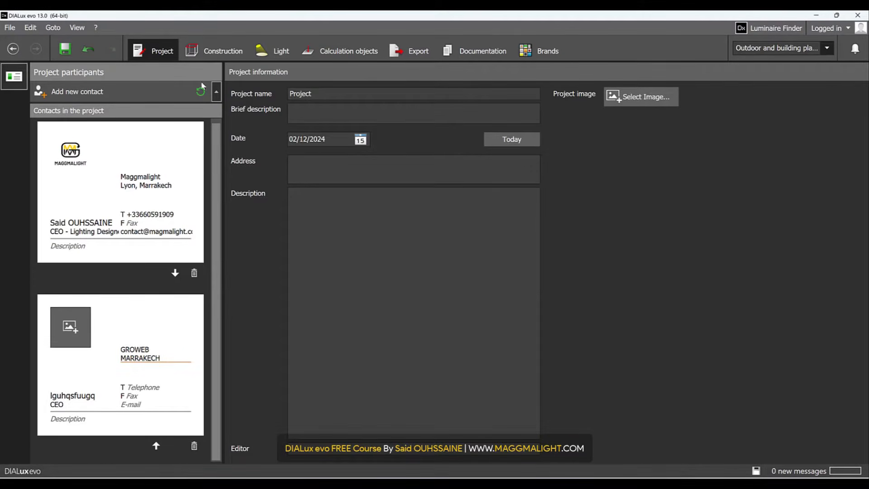
- Add another blank contact and remove both it and the GROWEB contact from the project
left_click(133, 89)
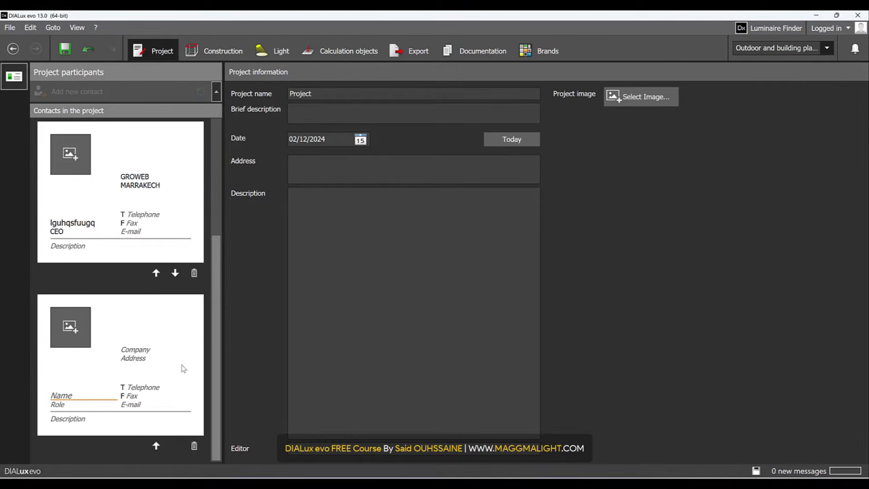
left_click(193, 444)
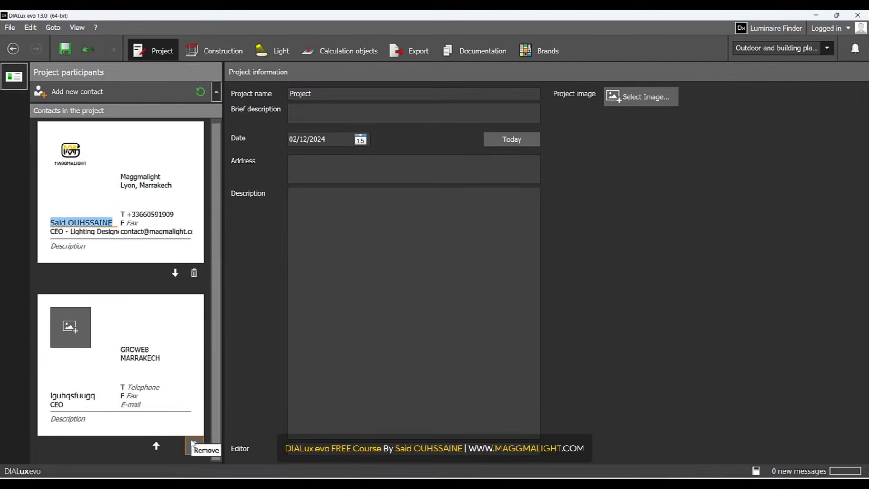
left_click(193, 445)
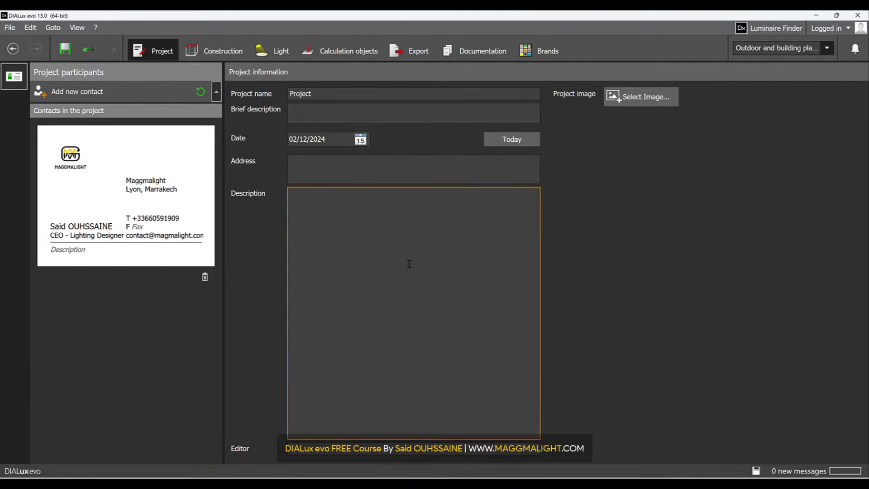
- Name the project TEST OFFICE LIGHTING and enter the brief description "This is a test for my students to understand better how to use DIALux evo"
left_click(367, 96)
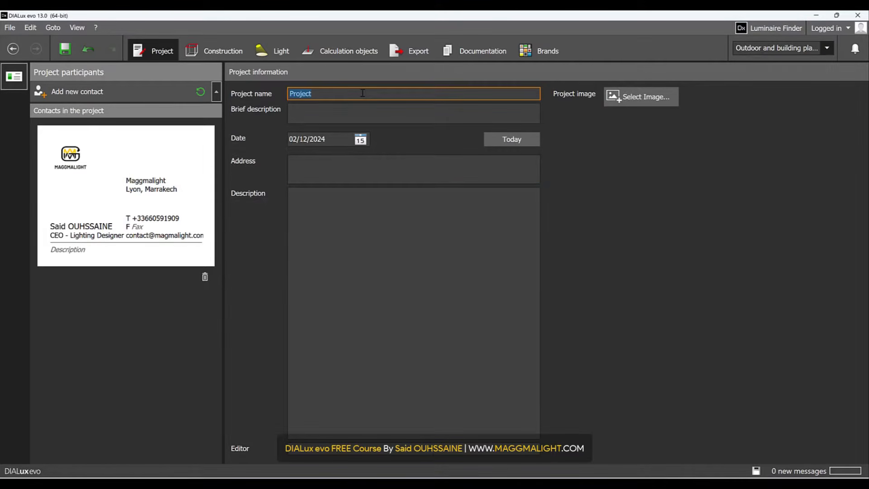
type("TEST OFFICE LIGHTING")
left_click(360, 109)
left_click(364, 114)
type("This is a te")
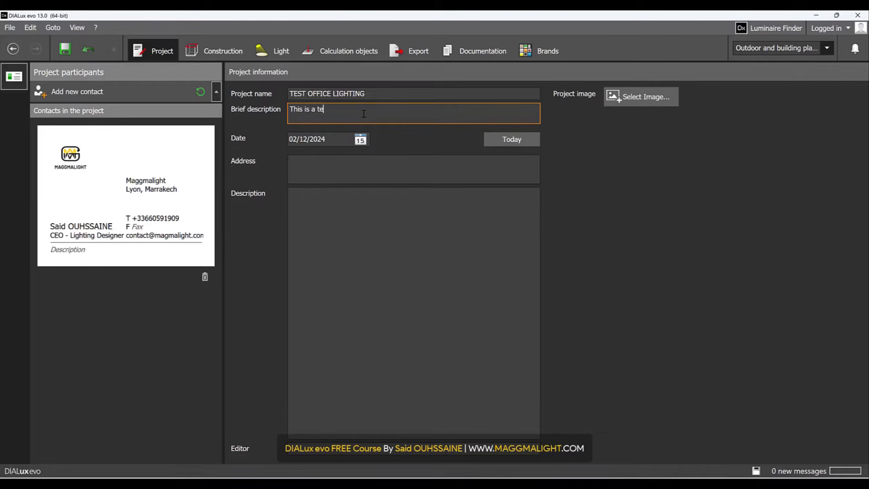
type("st for my students to understand better how to use DIALux evo")
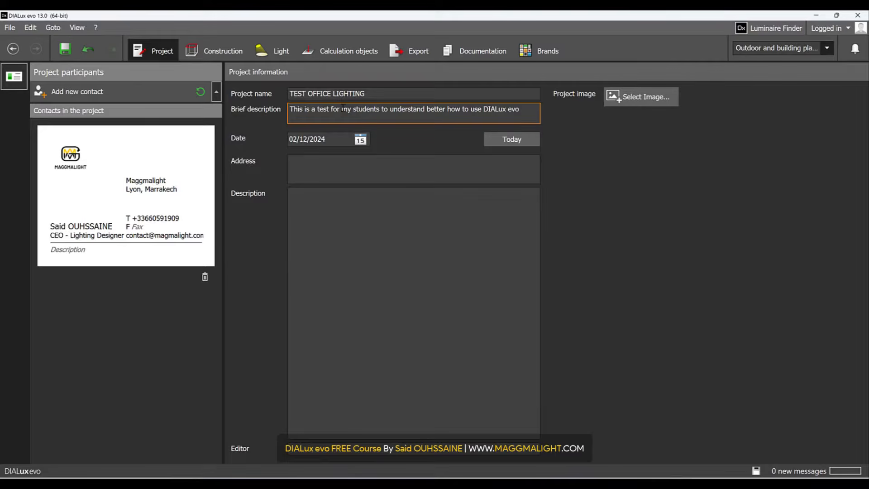
- Try 18/12/2024 as the project date and reset it to today's date
left_click(343, 170)
left_click(320, 117)
left_click(360, 140)
left_click(360, 140)
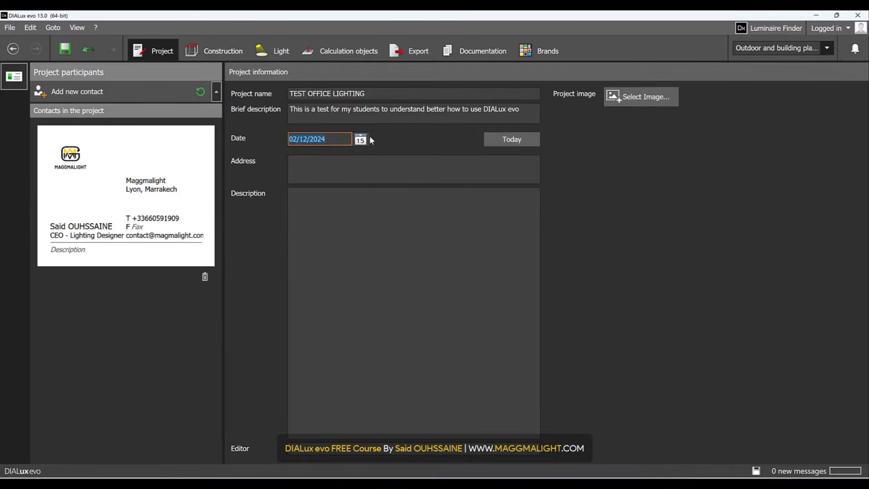
left_click(360, 140)
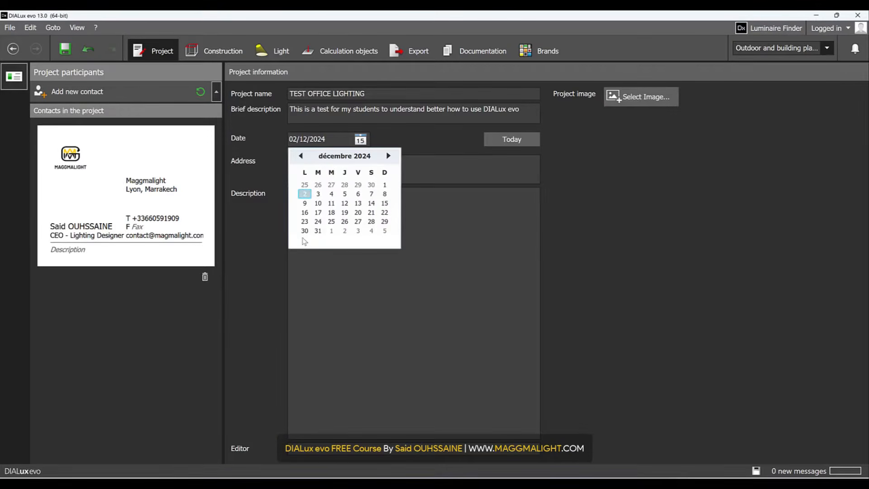
left_click(332, 211)
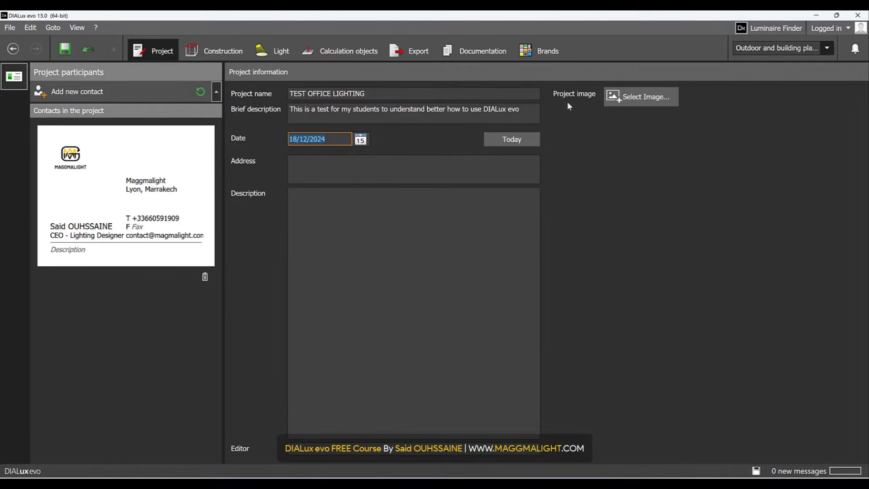
left_click(513, 143)
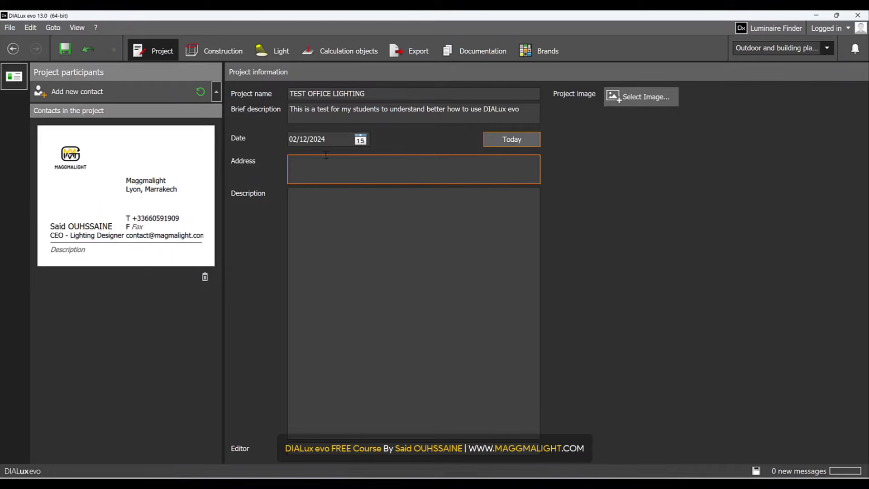
- Set the project's address to Tinghir, Morocco
left_click(348, 164)
type("Tinghir, Morocco")
left_click(408, 199)
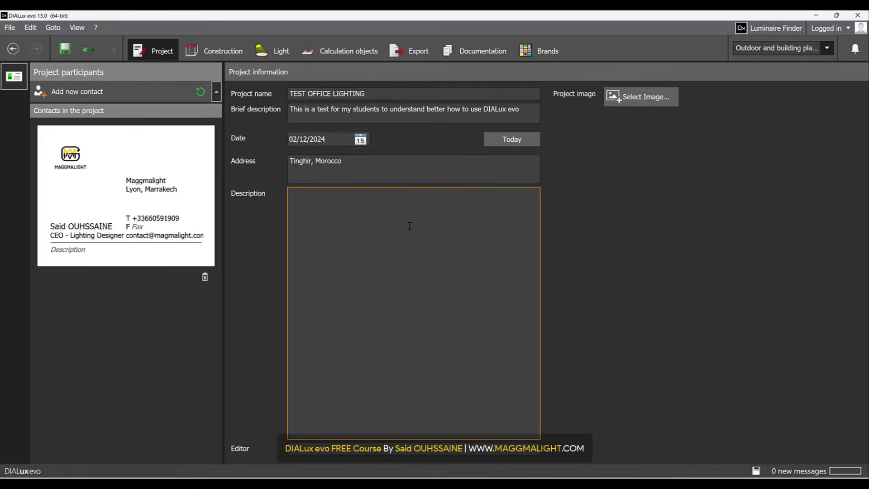
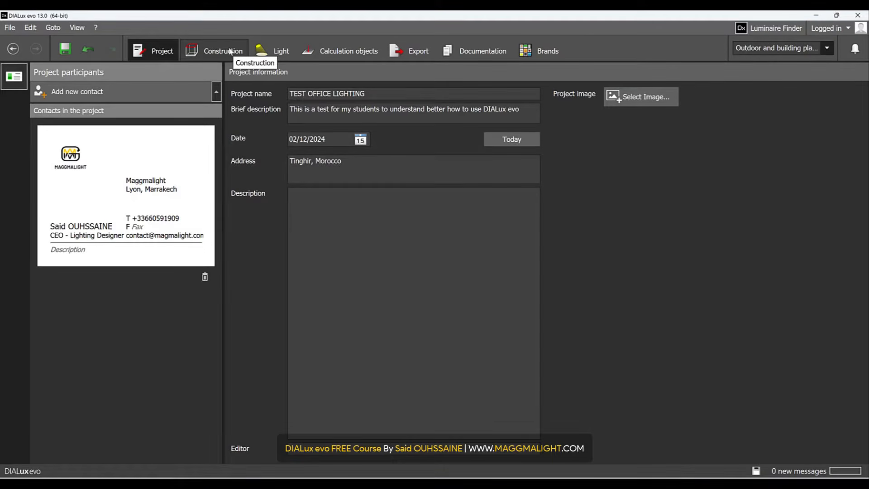
- Examine the construction tools one by one: site, storey, apertures, façade elements, spaces, room elements, roofs, ceilings, cutouts, furniture and materials
left_click(230, 51)
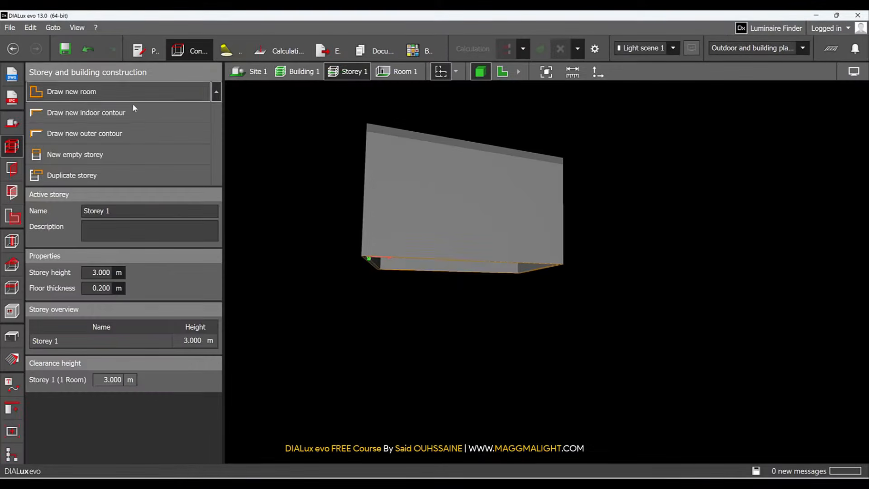
left_click(16, 127)
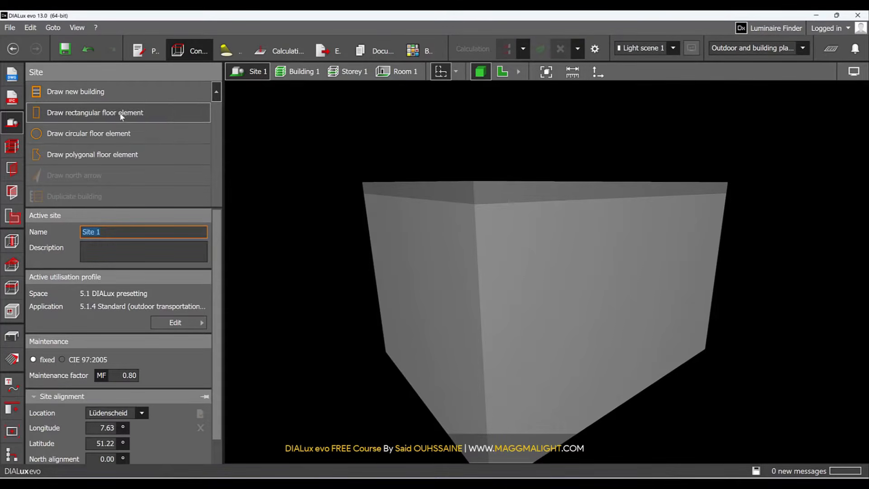
left_click(17, 148)
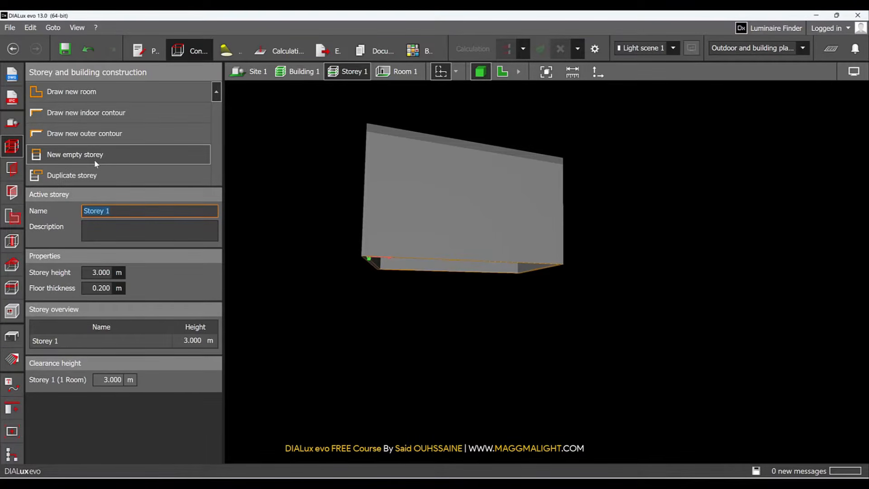
left_click(12, 169)
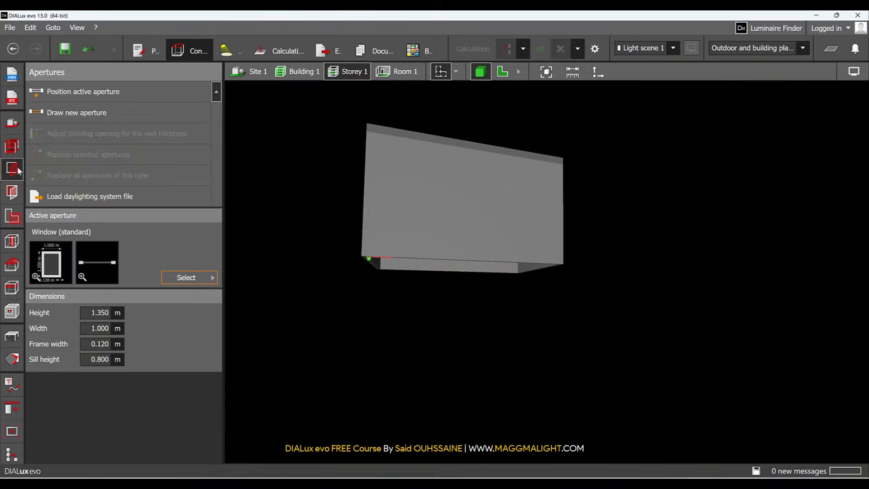
left_click(13, 193)
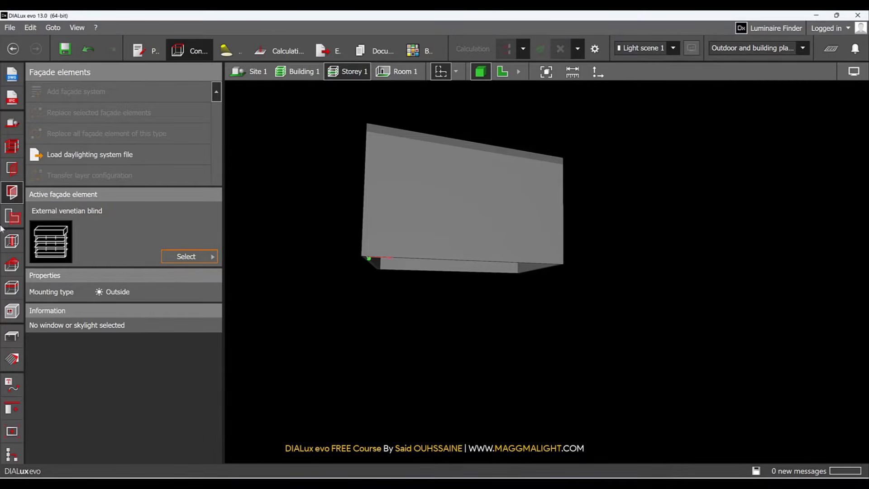
left_click(15, 217)
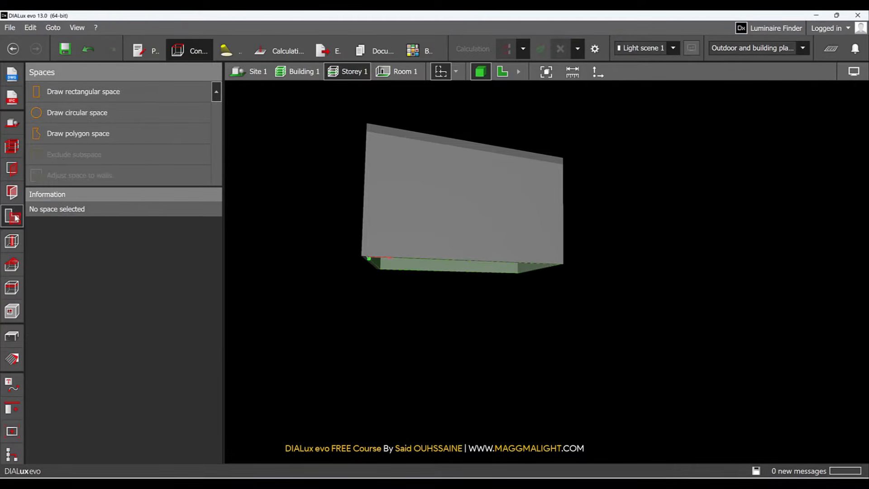
left_click(15, 242)
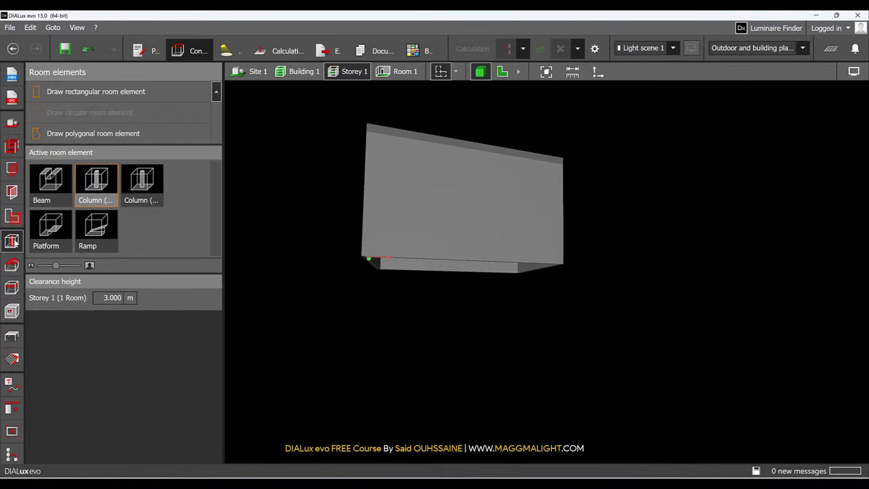
left_click(17, 266)
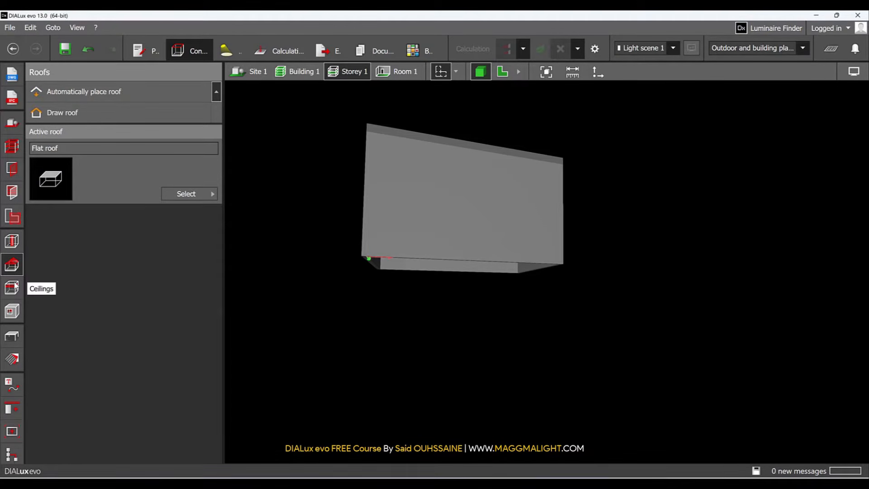
left_click(15, 284)
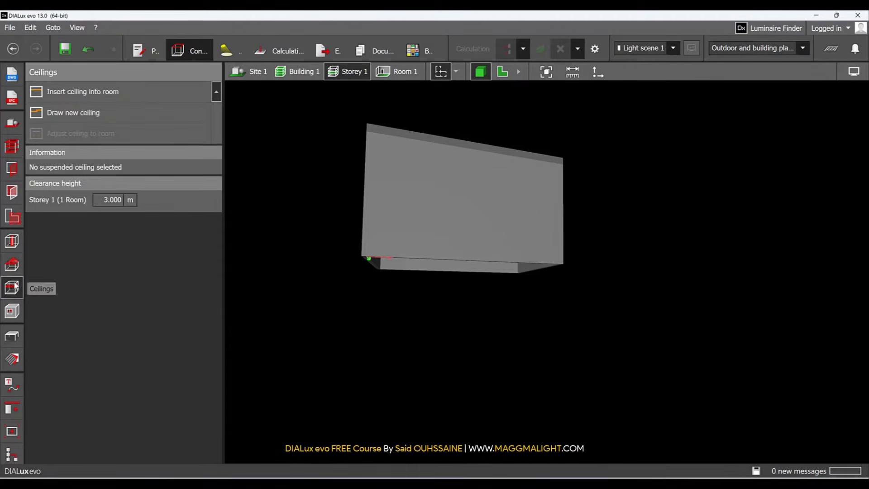
left_click(16, 313)
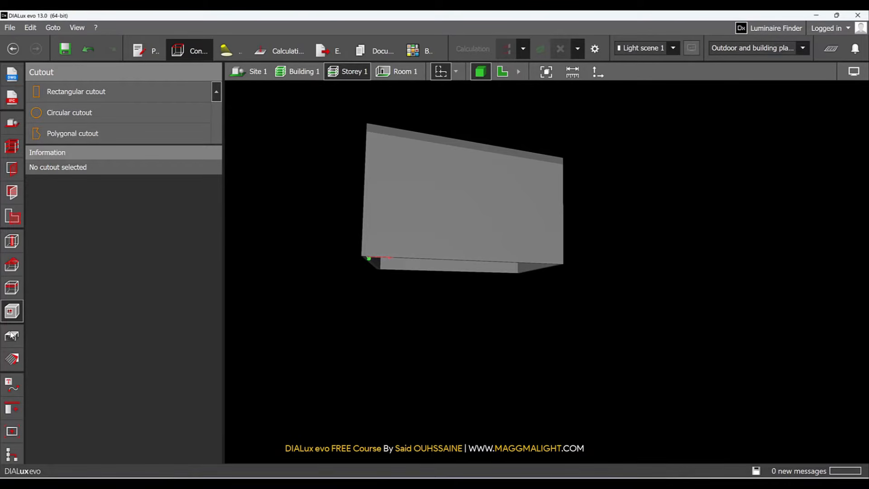
left_click(13, 336)
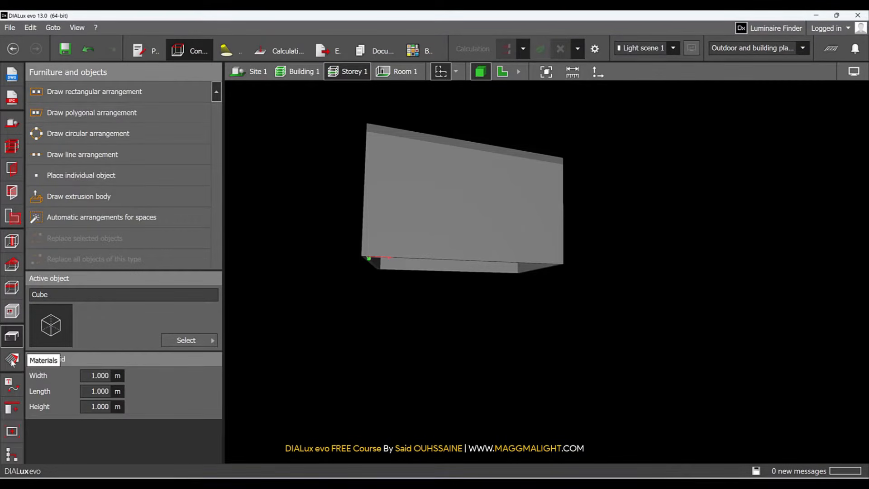
left_click(13, 361)
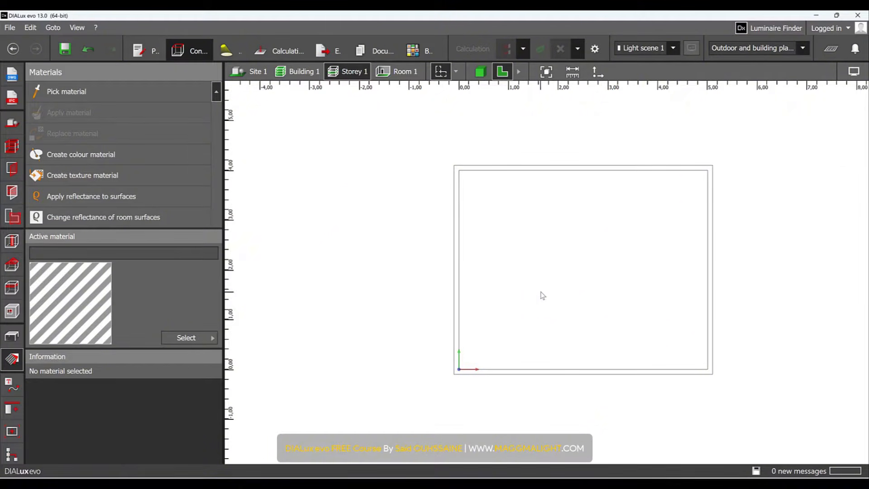
- Clear the history of the aperture object library and choose the standard door as the active aperture
left_click(14, 170)
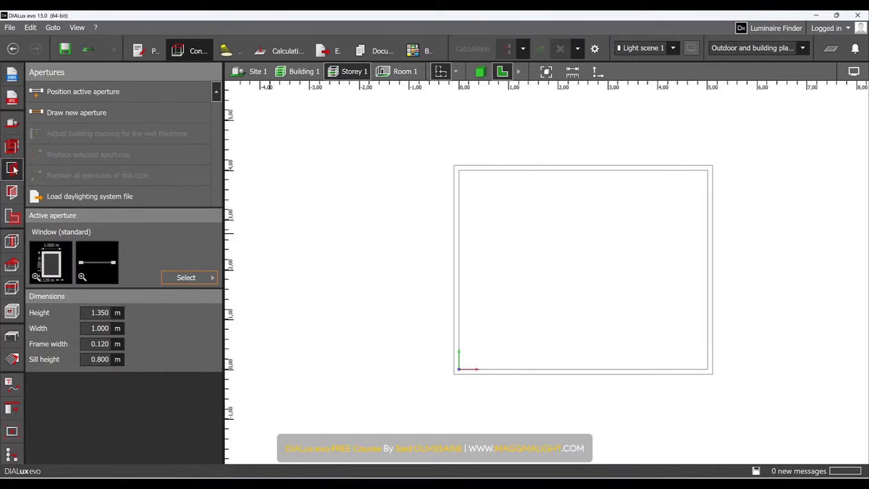
left_click(208, 278)
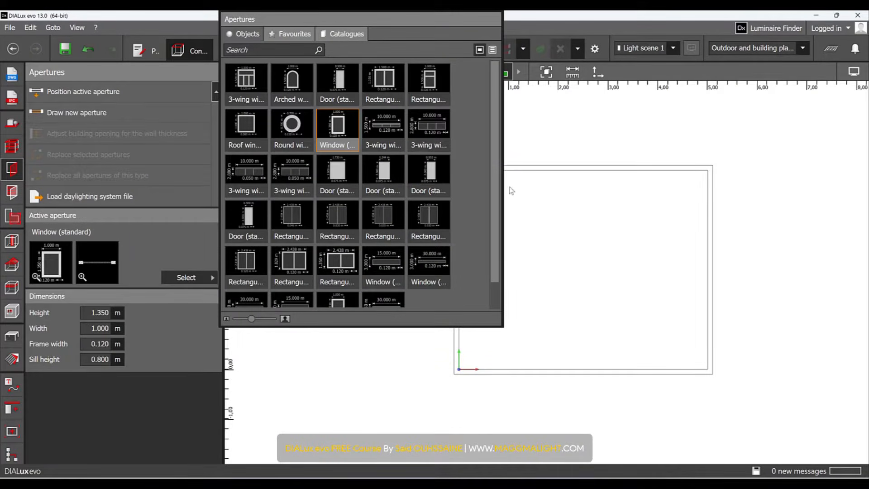
left_click_drag(497, 211, 489, 186)
right_click(472, 175)
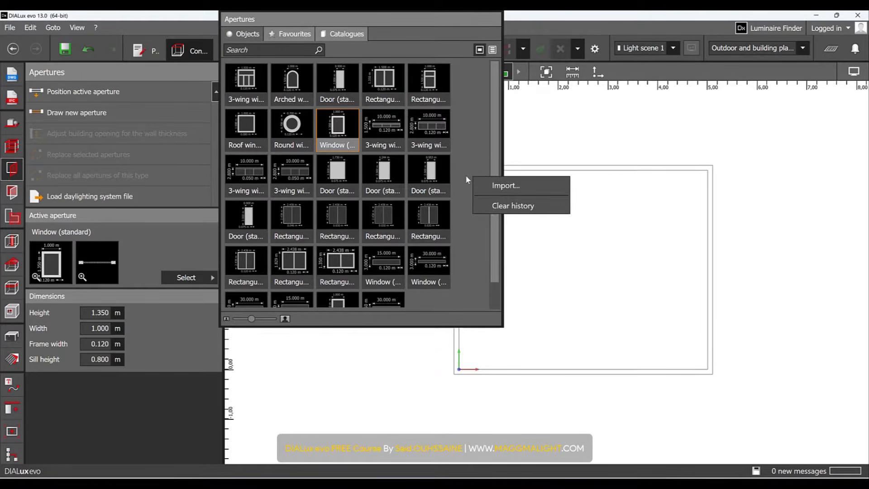
left_click(495, 206)
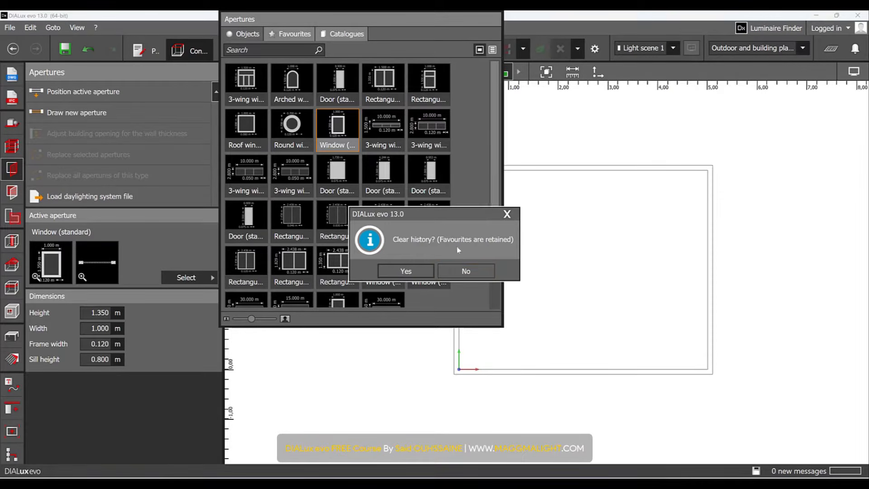
left_click(419, 270)
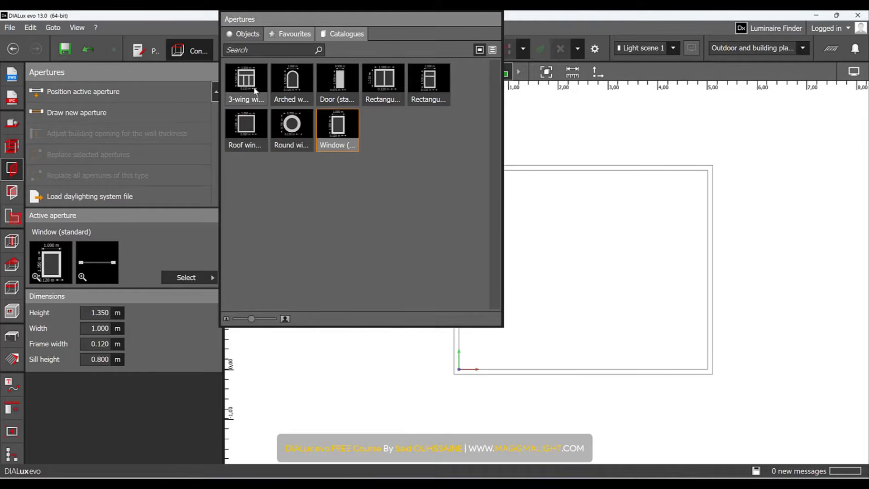
left_click(336, 78)
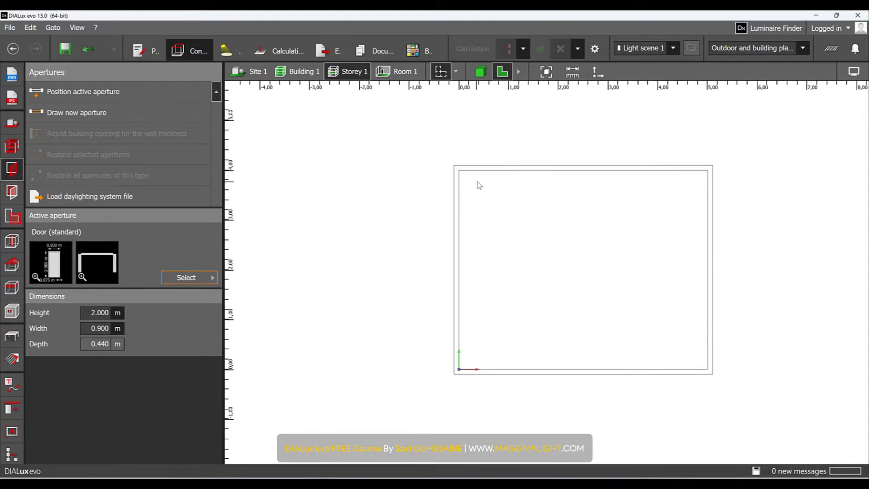
- Position the active 0.9 m wide standard door in the room's left wall near the upper corner and inspect it in 3D
scroll(464, 231, "up", 4)
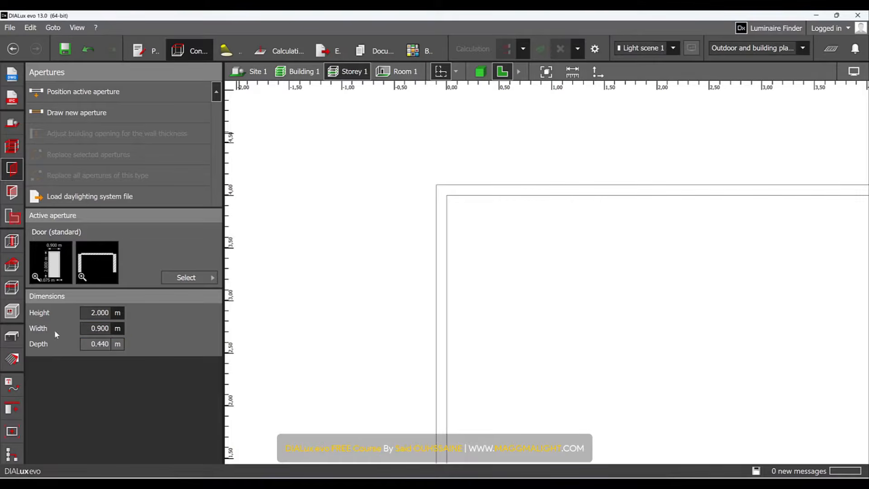
left_click(84, 94)
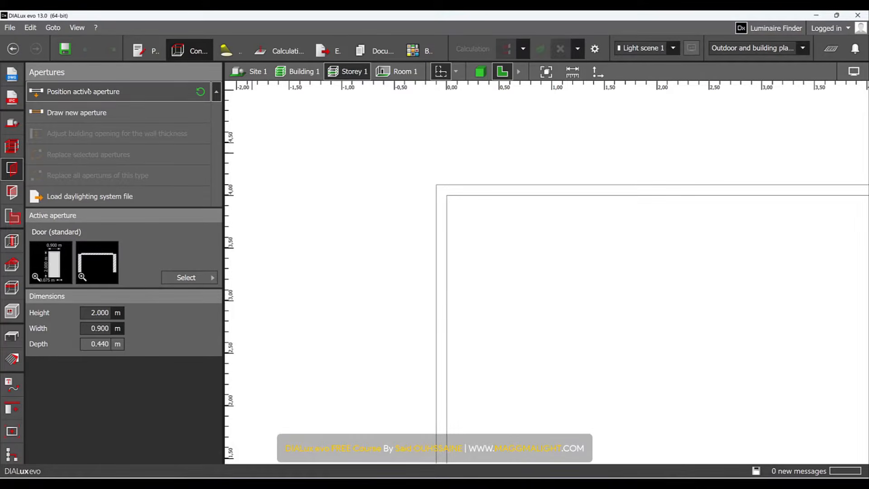
left_click(445, 274)
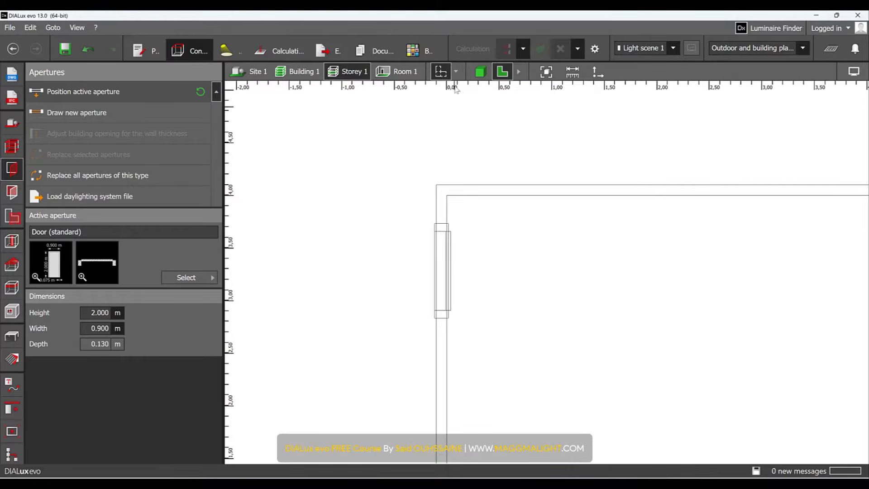
left_click(480, 71)
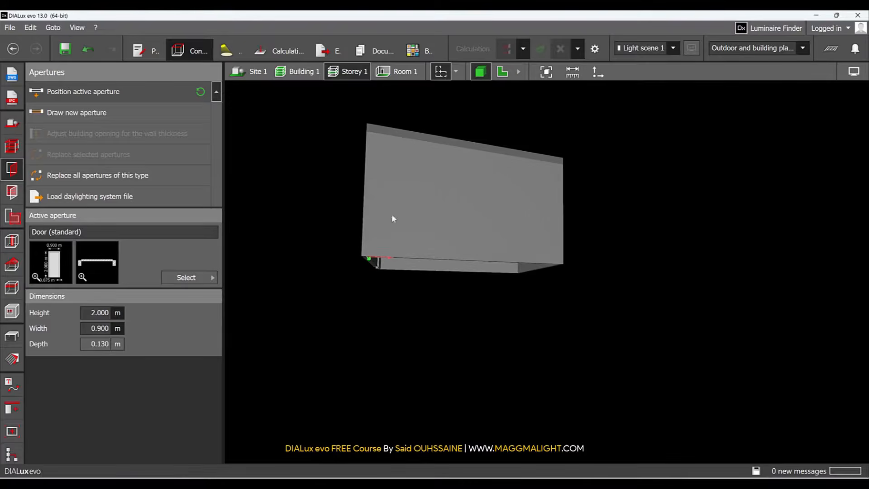
left_click_drag(402, 230, 419, 224)
right_click_drag(418, 221, 443, 235)
middle_click_drag(570, 244, 516, 304)
left_click(546, 72)
right_click_drag(565, 213, 584, 174)
- Delete the door placed in the left wall, working in the floor plan
left_click(502, 71)
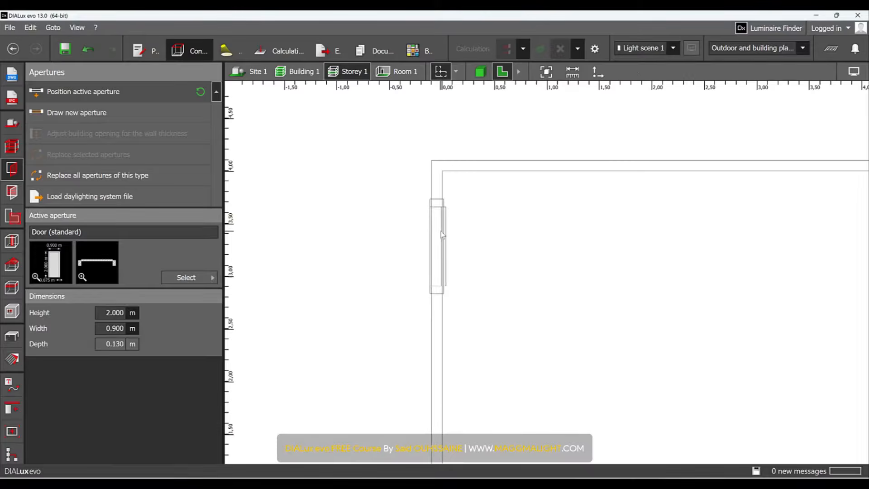
left_click(442, 235)
key("Delete")
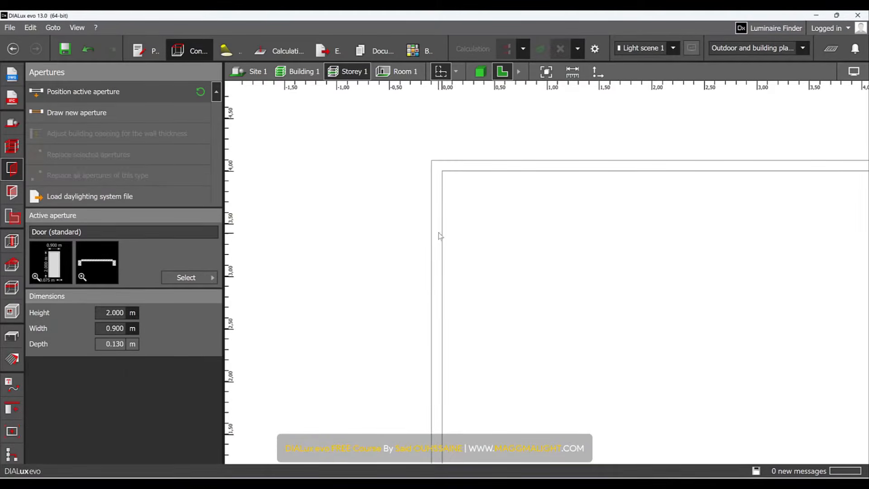
- Draw a 1 m wide standard door along the left wall, starting at the room's upper-left inner corner, and check it in 3D
left_click(71, 114)
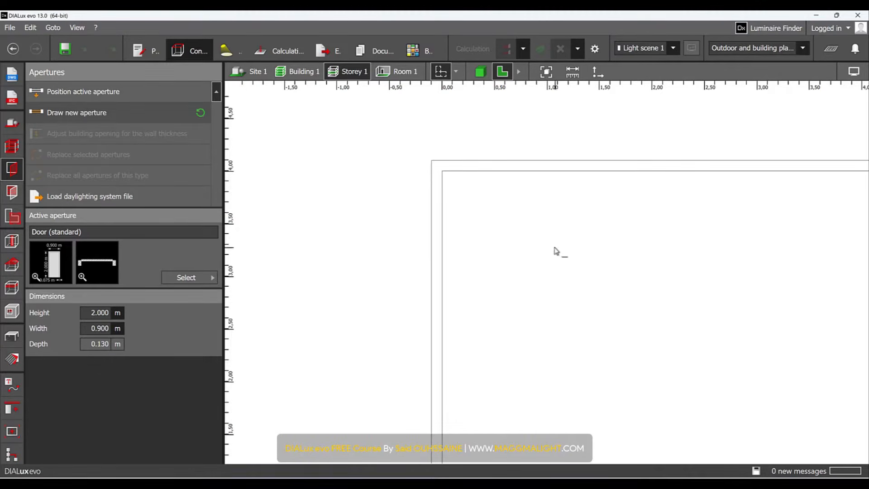
left_click(445, 174)
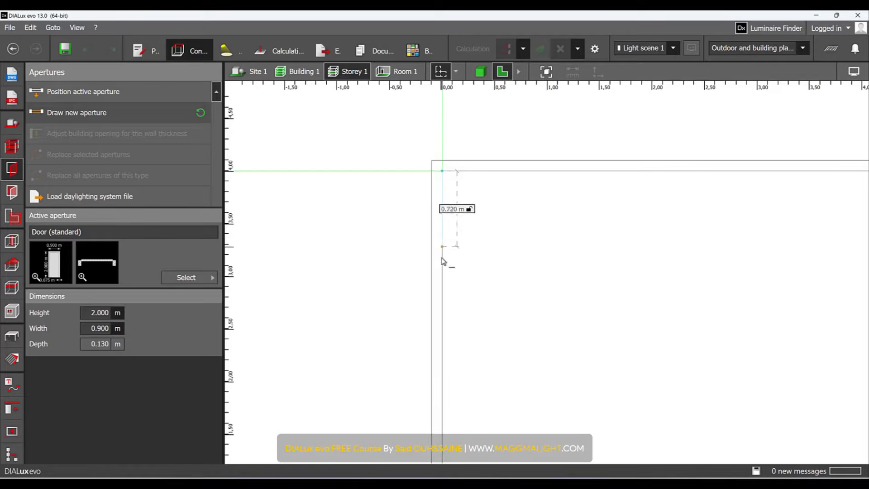
scroll(467, 346, "down", 3)
middle_click_drag(447, 242, 435, 193)
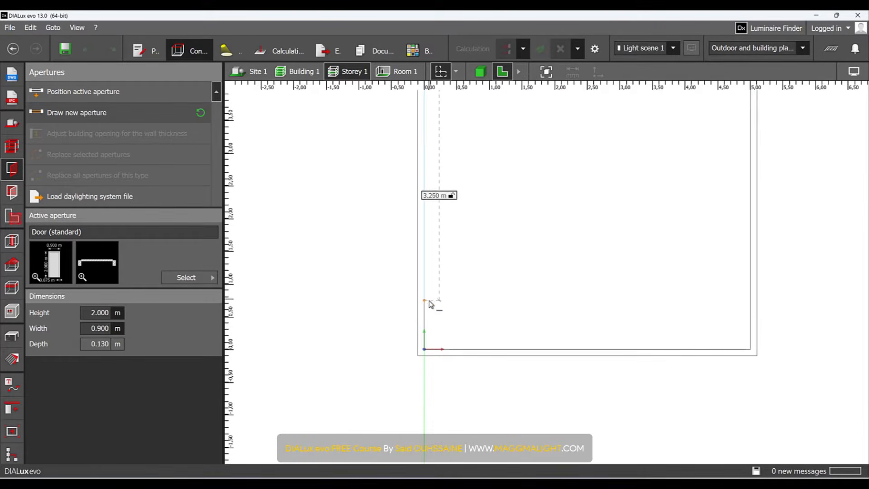
middle_click_drag(415, 226, 436, 362)
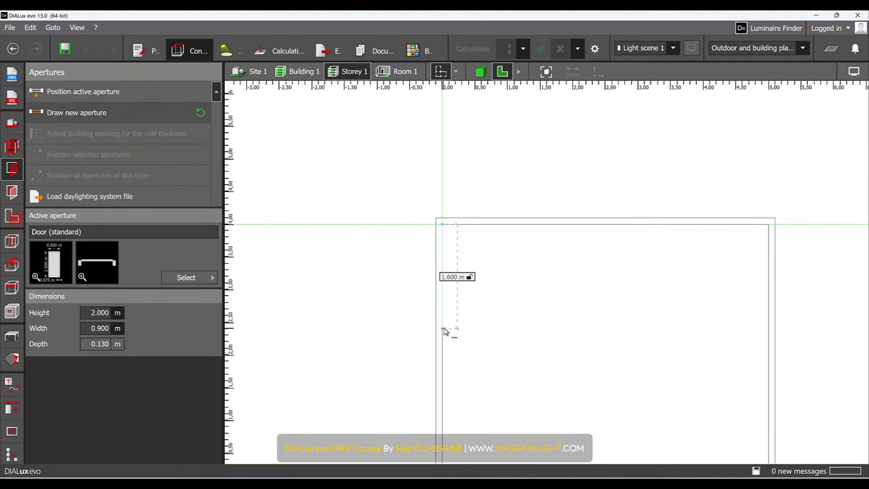
key("Tab")
type("1")
key("Return")
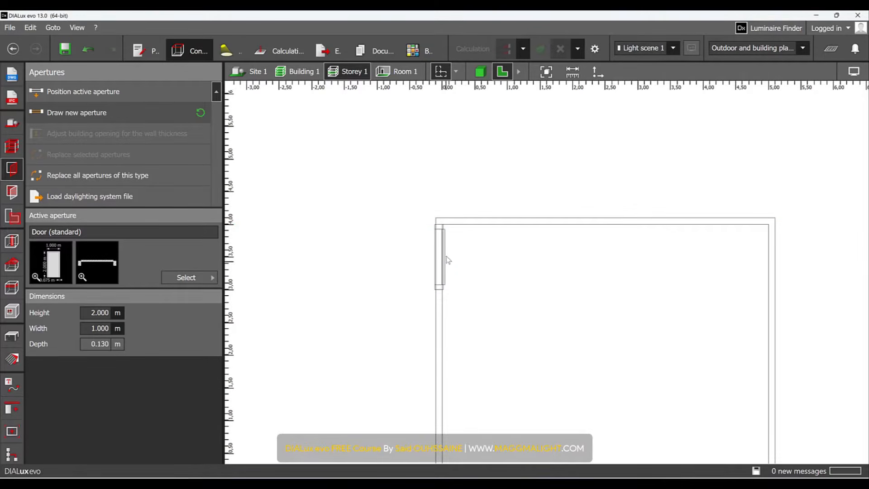
left_click(480, 71)
middle_click_drag(464, 224, 453, 204)
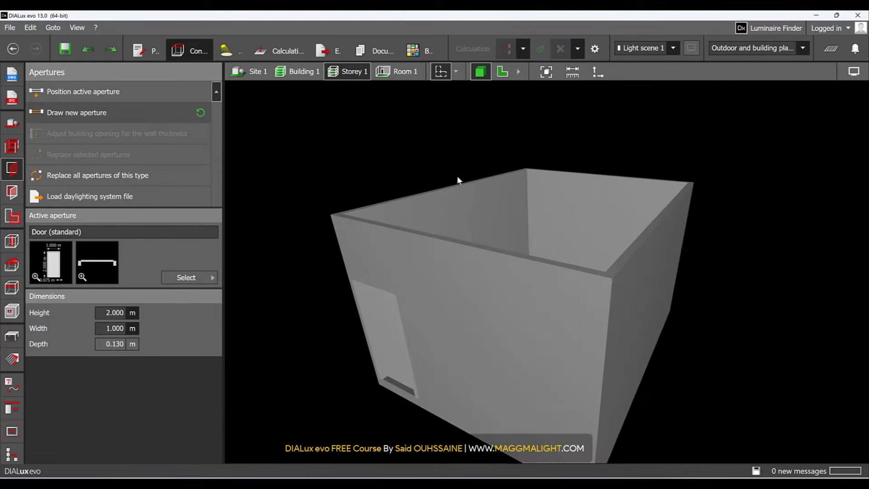
- Choose the rectangular window with mullion as the active aperture, set its height to 3 m and decline saving the project
left_click(192, 281)
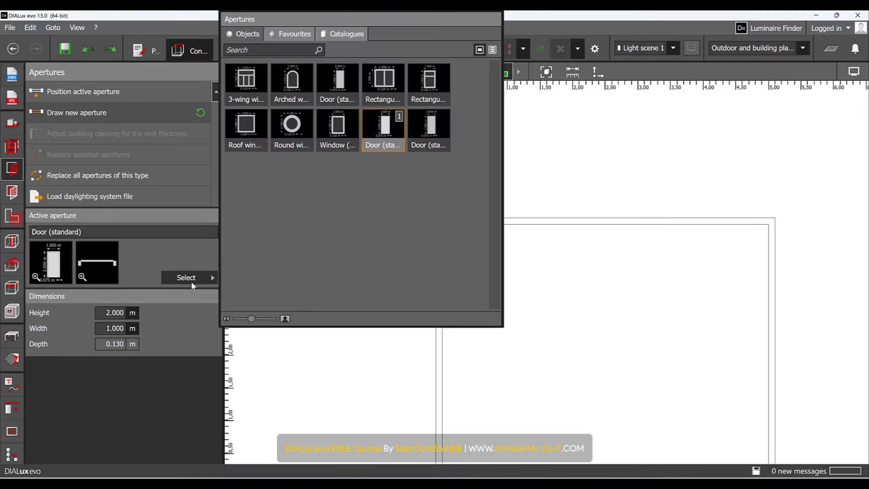
left_click(392, 86)
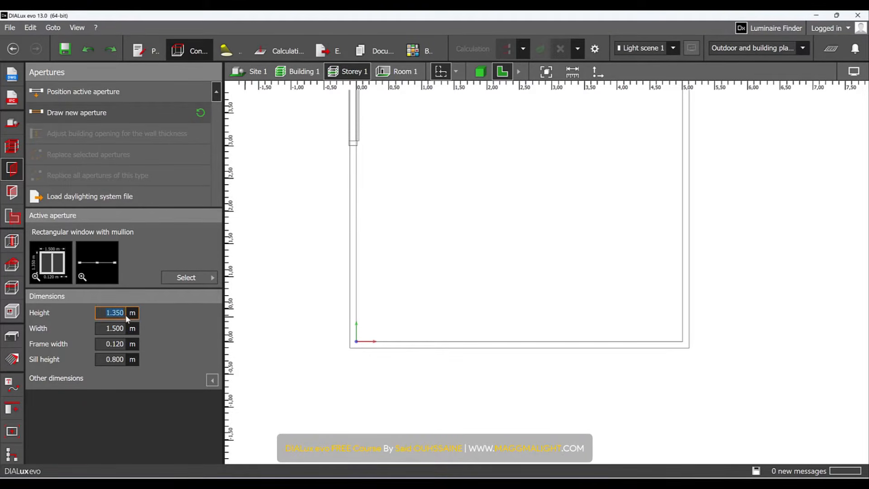
type("3")
key("Return")
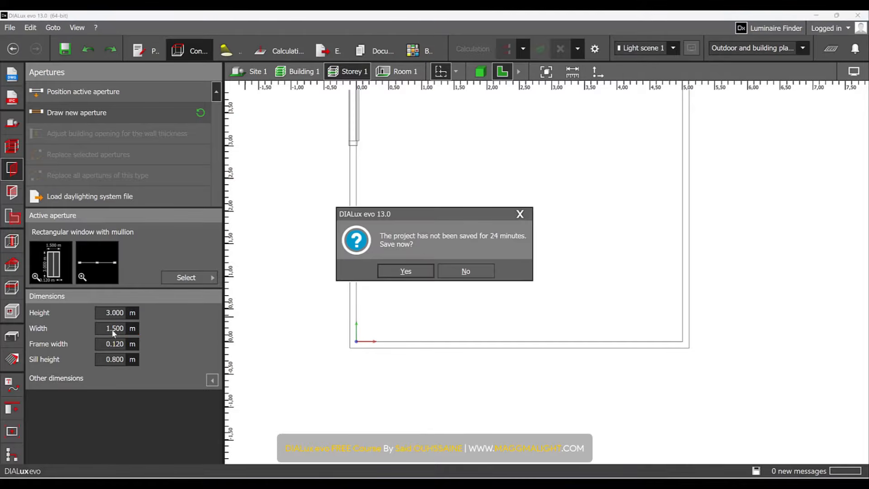
left_click(474, 273)
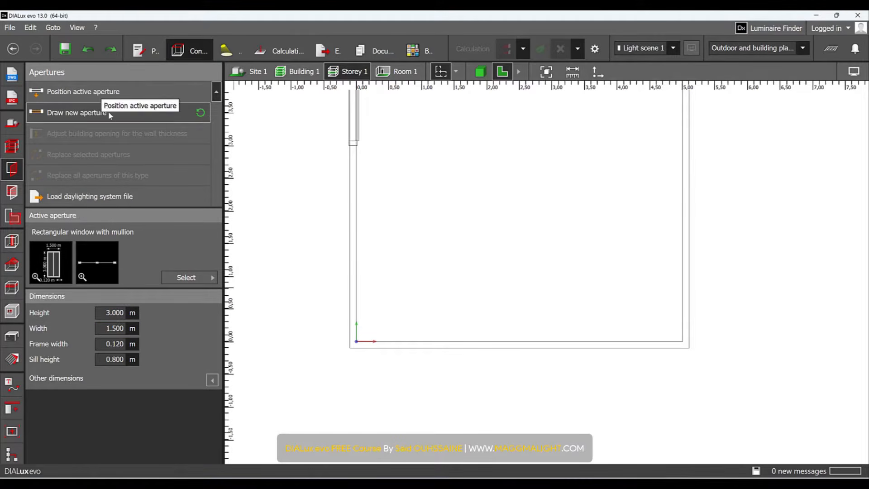
- Try drawing the window along the room's lower wall between the inner corners, testing undo and redo before undoing it
left_click(131, 113)
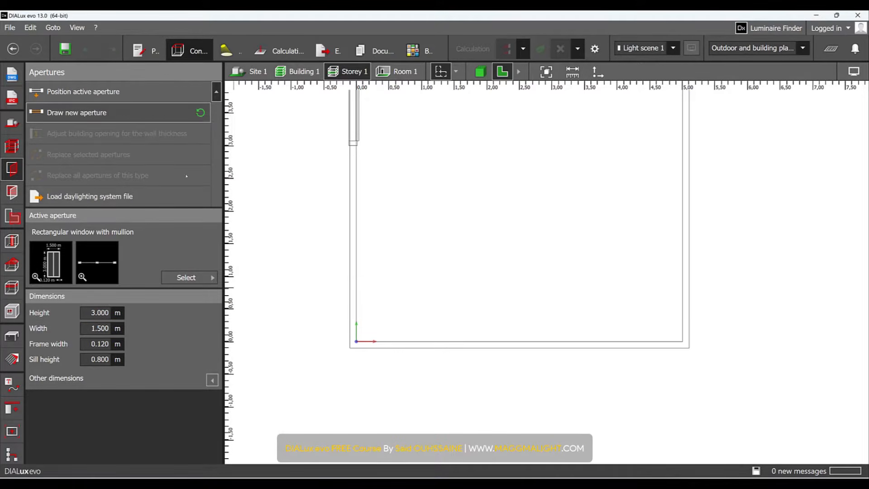
left_click(358, 342)
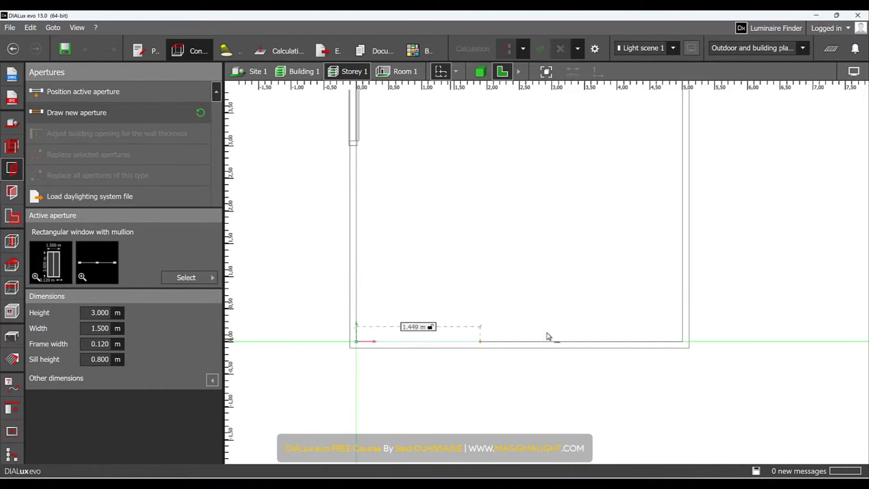
left_click(682, 340)
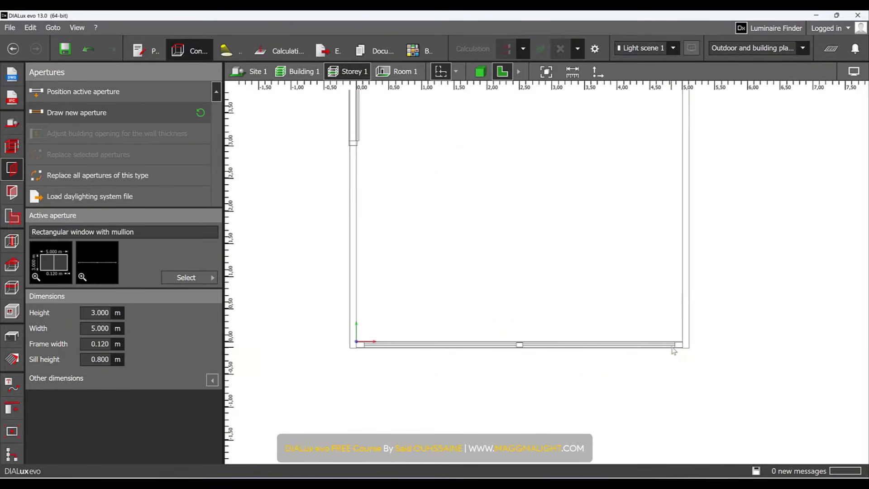
key("ctrl+z")
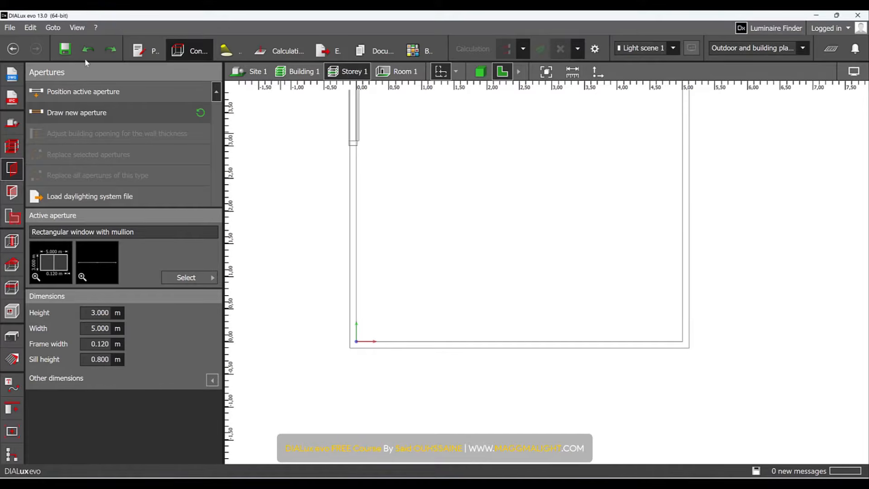
left_click(109, 51)
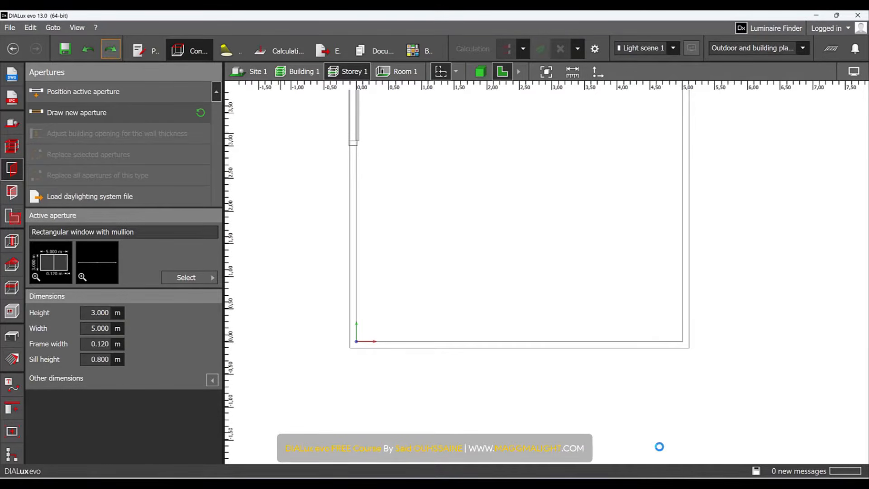
left_click(555, 346)
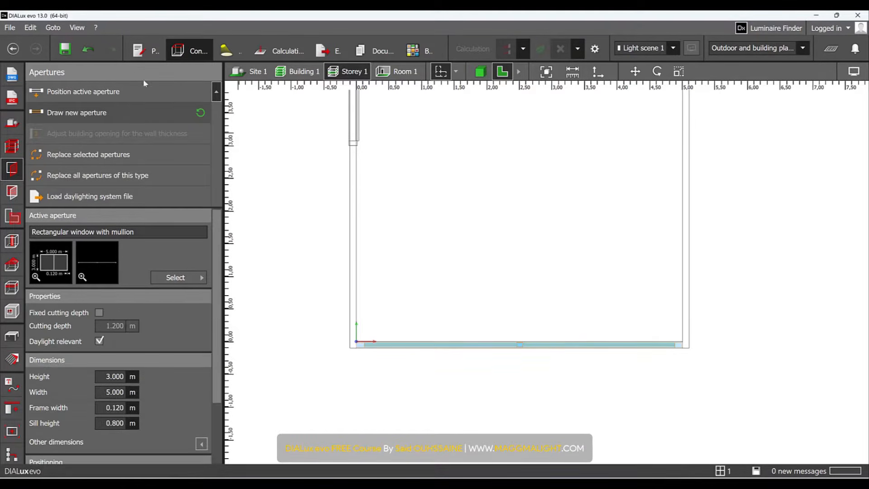
left_click(89, 50)
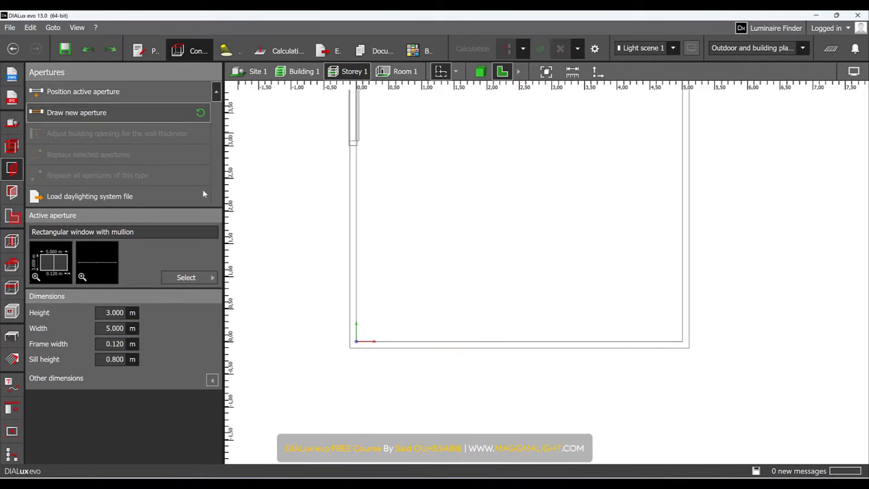
- Draw a 5 m wide mullioned window along the lower wall from inner corner to inner corner and check it in 3D
left_click(69, 117)
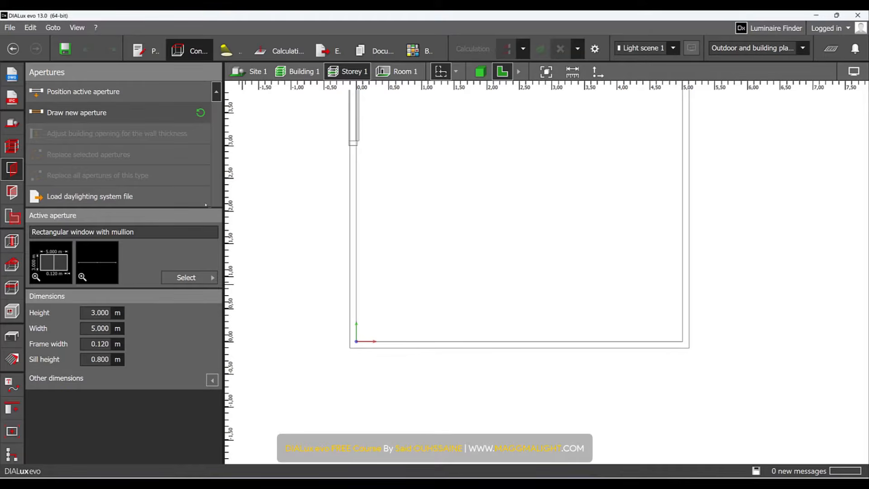
left_click(357, 342)
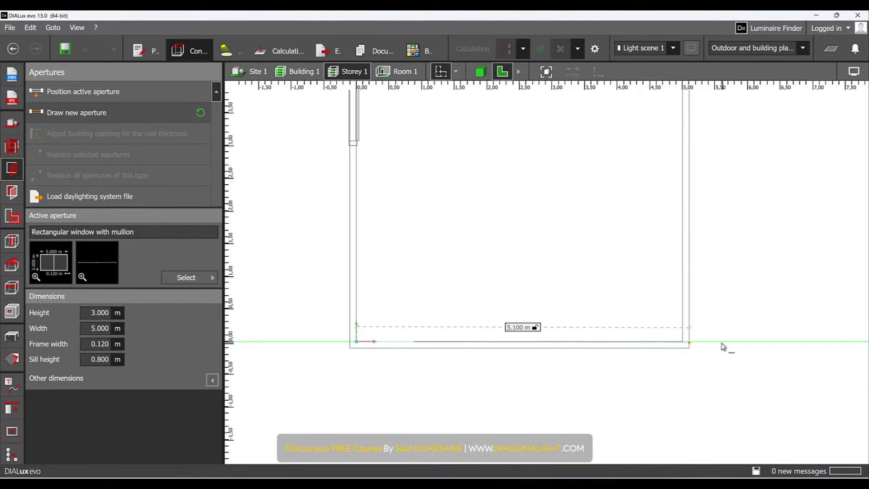
left_click(680, 345)
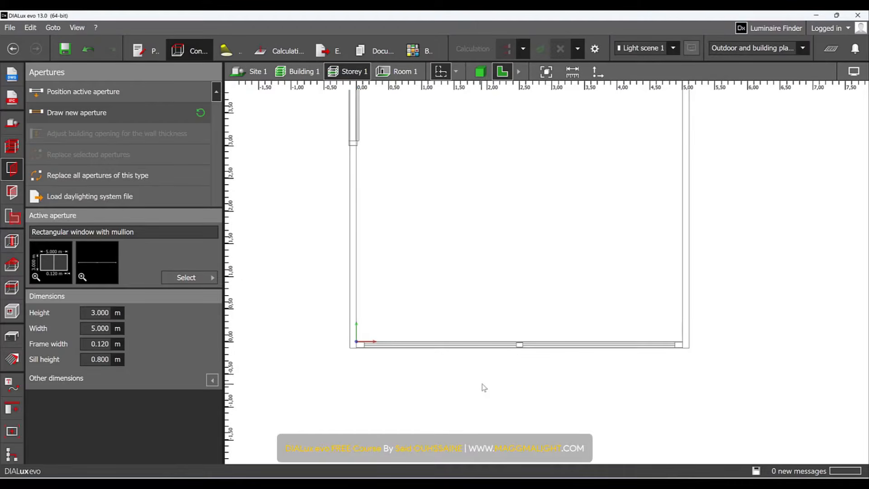
left_click(480, 71)
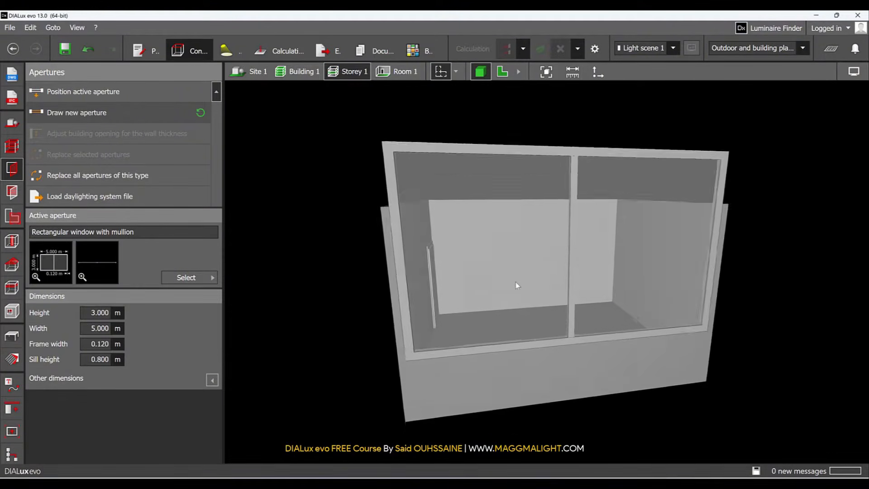
- Set the sill height of the 5 m wide window to 0 m
left_click(549, 285)
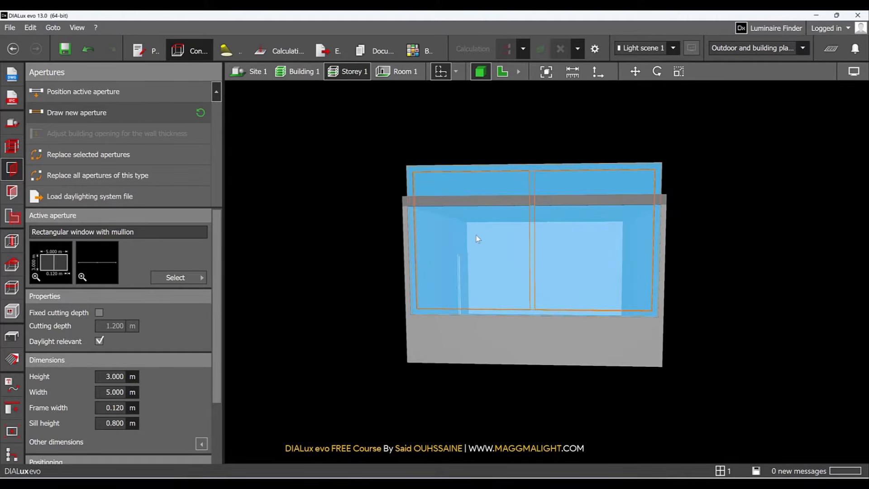
left_click(107, 423)
left_click(113, 426)
type("0")
key("Return")
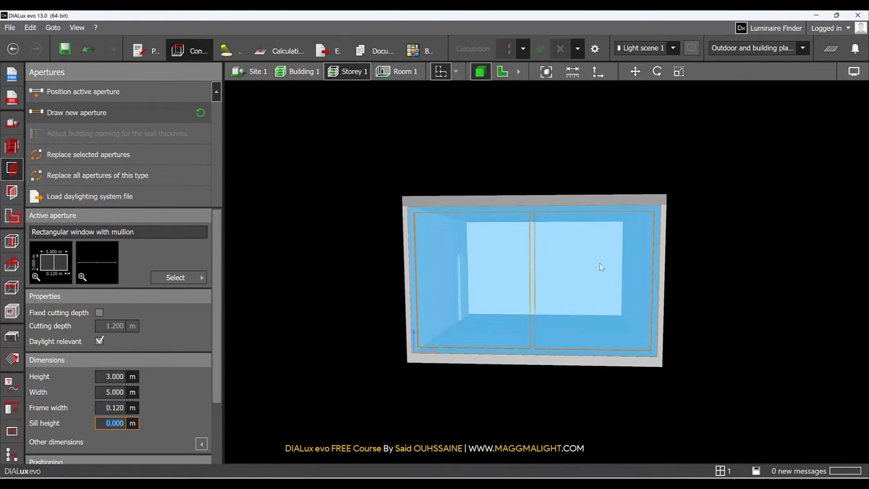
- Set the frame width of the 5 m wide window to 0.05 m
left_click(541, 193)
right_click_drag(539, 214, 542, 235)
left_click(542, 238)
left_click(108, 408)
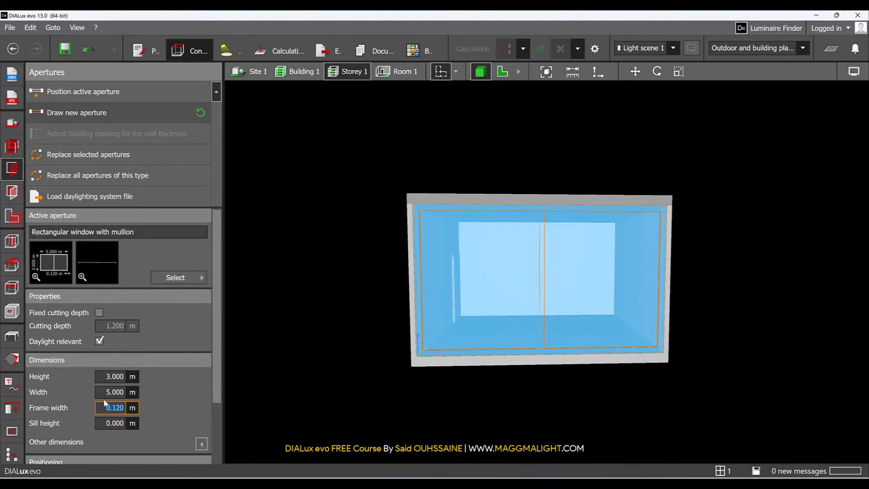
type("0.05")
key("Return")
left_click(632, 137)
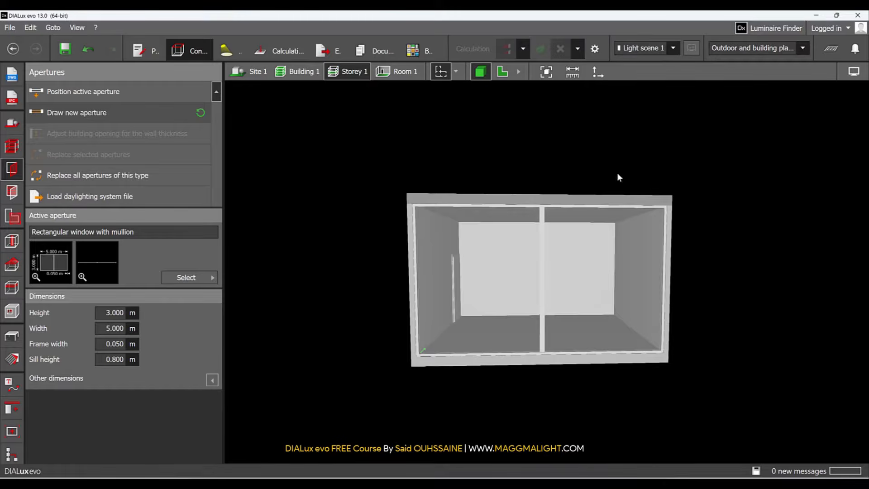
- Set the window's mullion width to 0.05 m, inspect the room in 3D and save the project as TEST OFFICE LIGHTING.evo
left_click(538, 207)
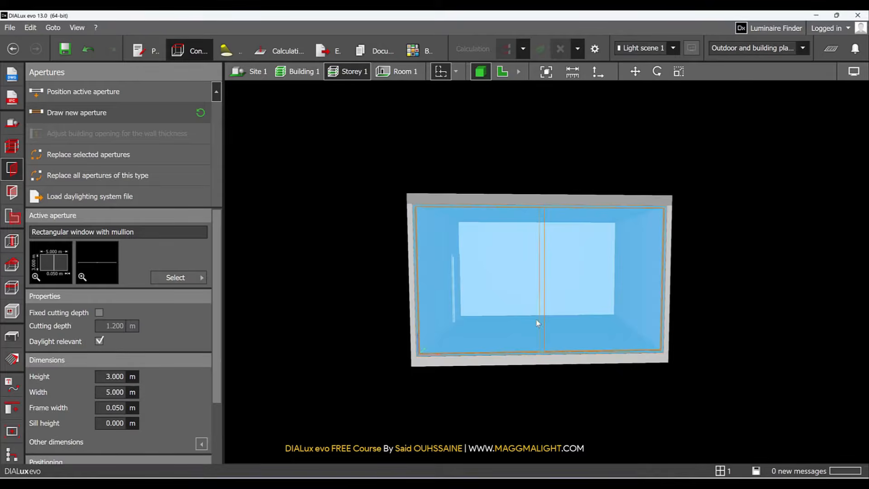
left_click(202, 443)
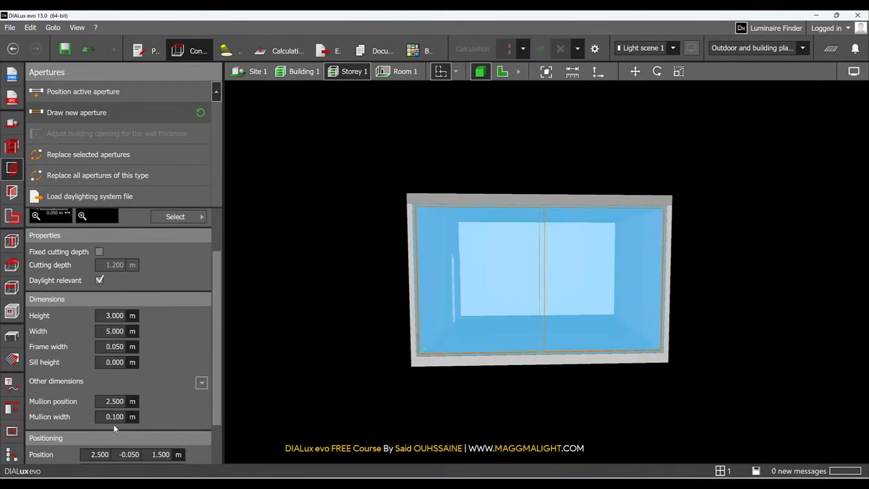
type("0.05")
key("Return")
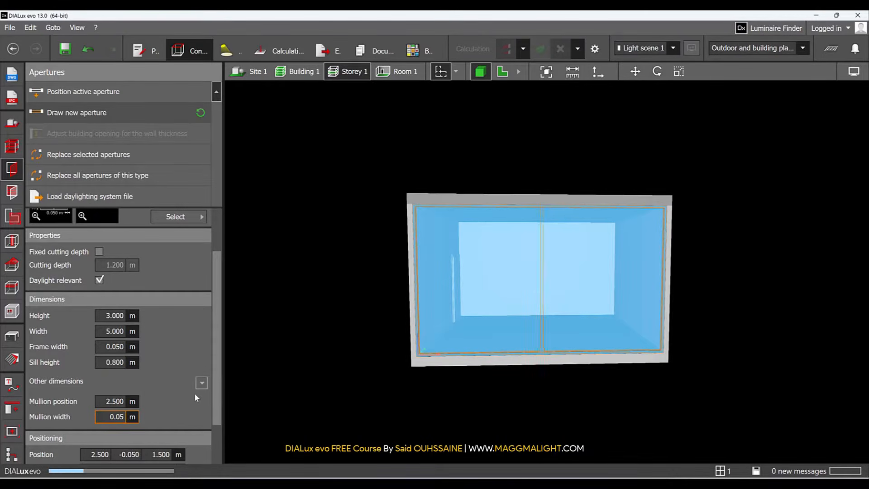
left_click(791, 173)
left_click_drag(642, 238, 683, 257)
key("ctrl+s")
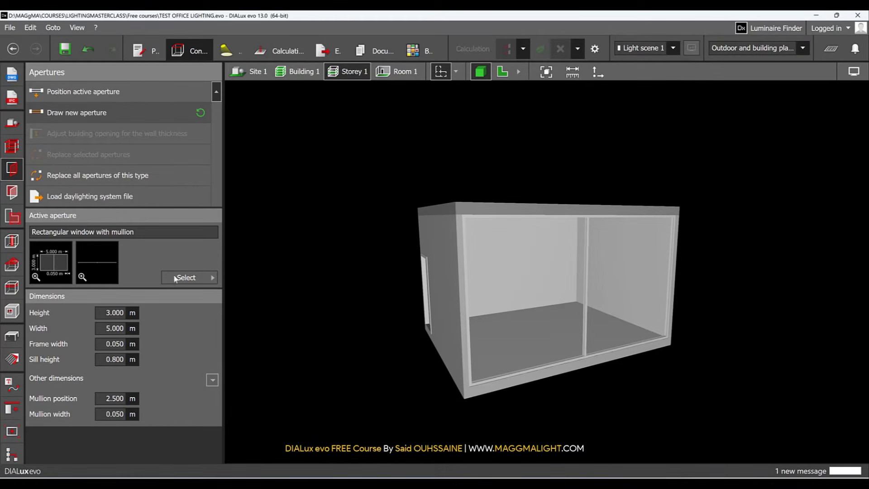
- Open the object selection for furniture and objects and clear its history of last used objects
left_click(13, 337)
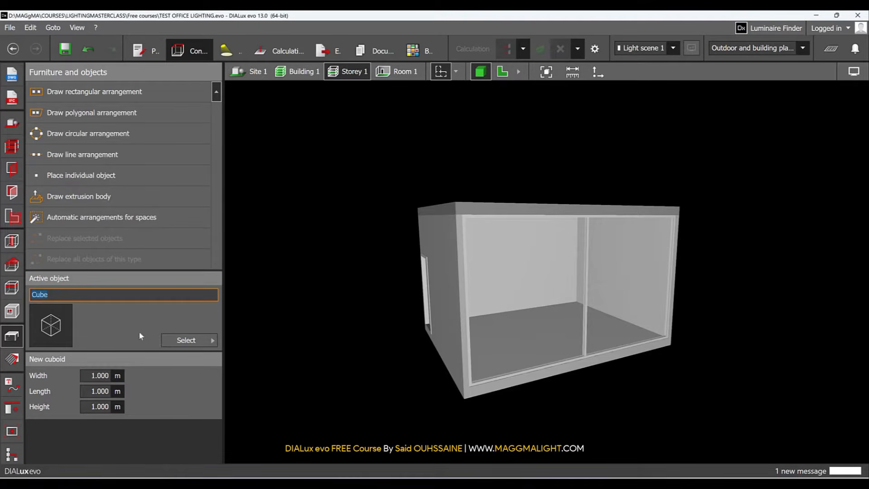
left_click(184, 341)
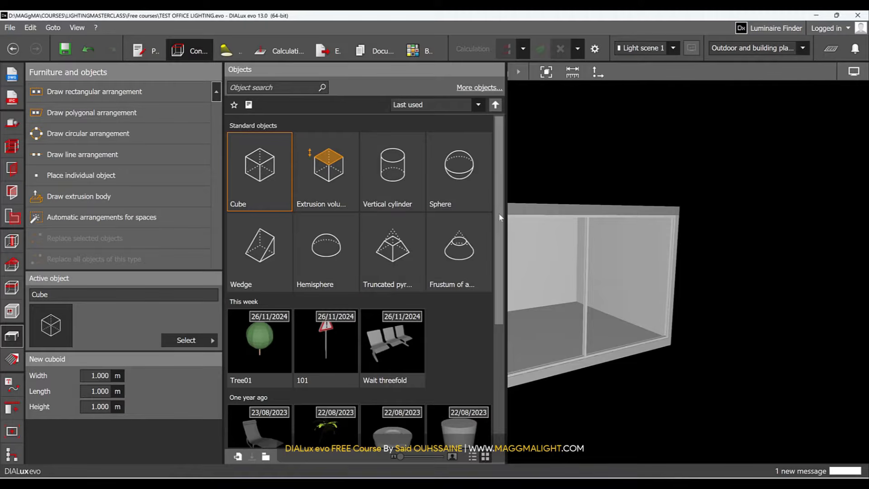
scroll(490, 307, "down", 4)
scroll(490, 308, "up", 5)
right_click(456, 314)
left_click(498, 324)
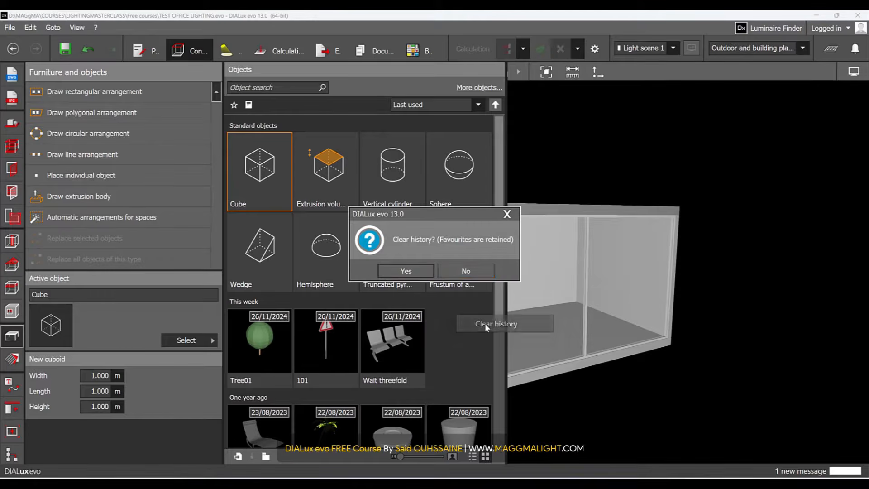
left_click(420, 270)
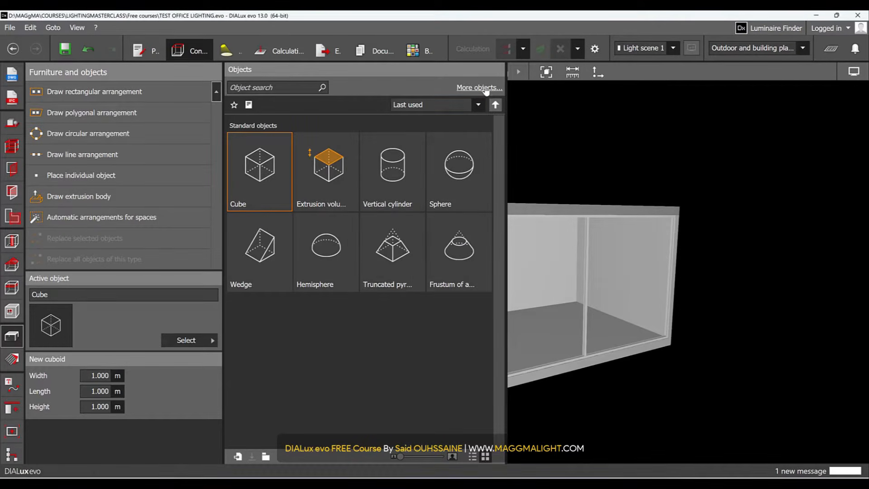
- Choose the table 200X60 left container from the office furniture tables of the object catalogue as the active object
left_click(486, 91)
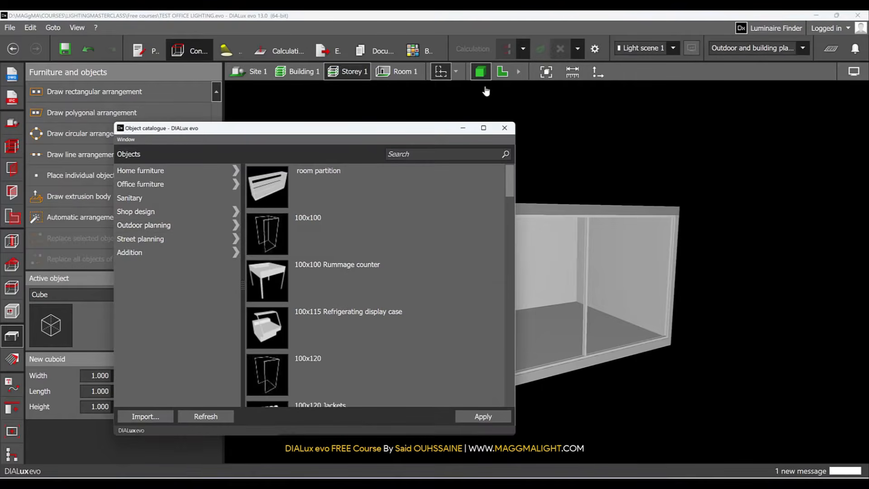
left_click(194, 182)
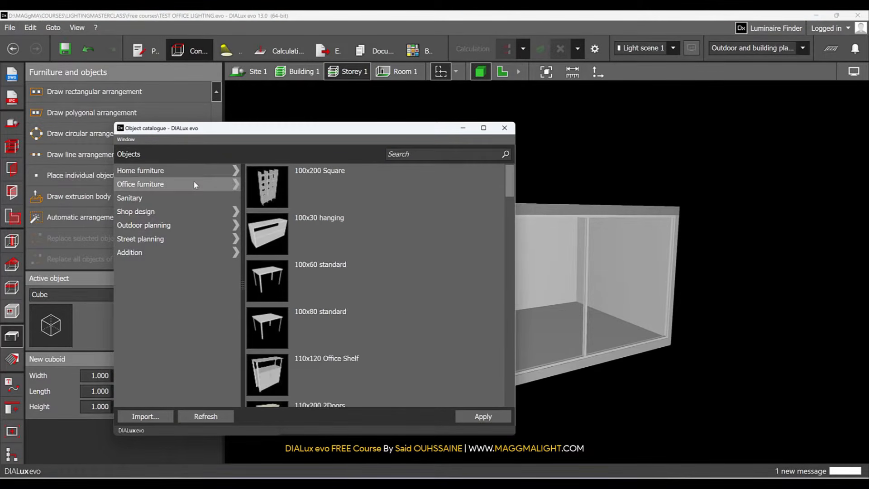
left_click(236, 183)
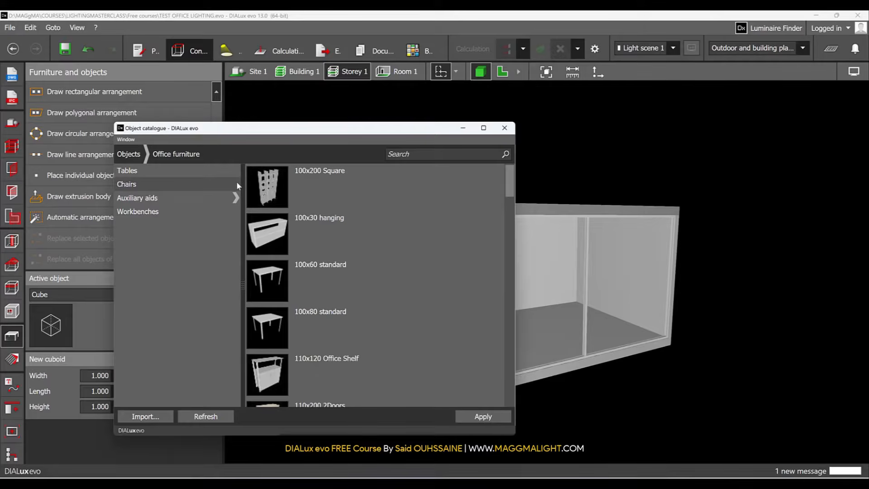
left_click(167, 170)
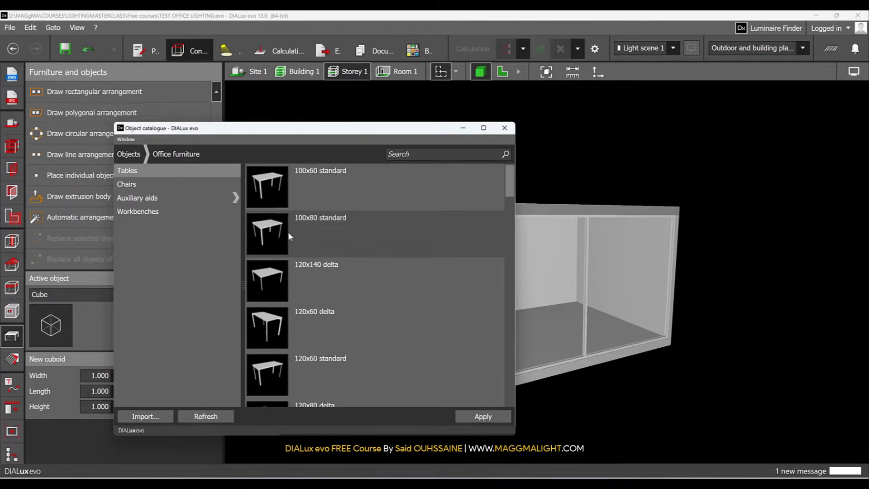
scroll(290, 239, "down", 1)
scroll(290, 239, "down", 10)
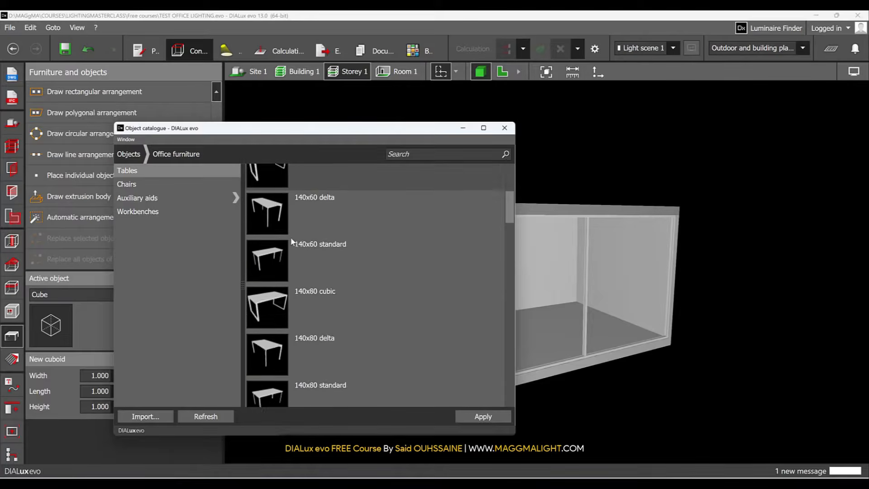
scroll(291, 240, "down", 8)
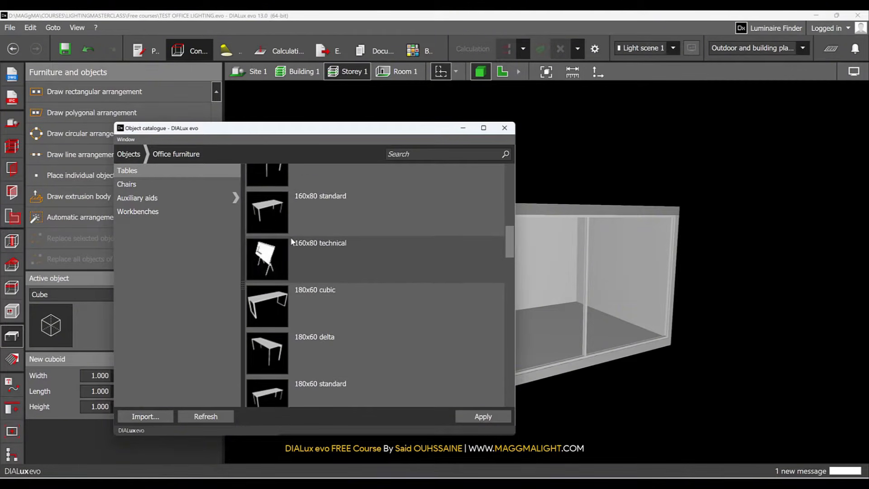
scroll(291, 239, "down", 5)
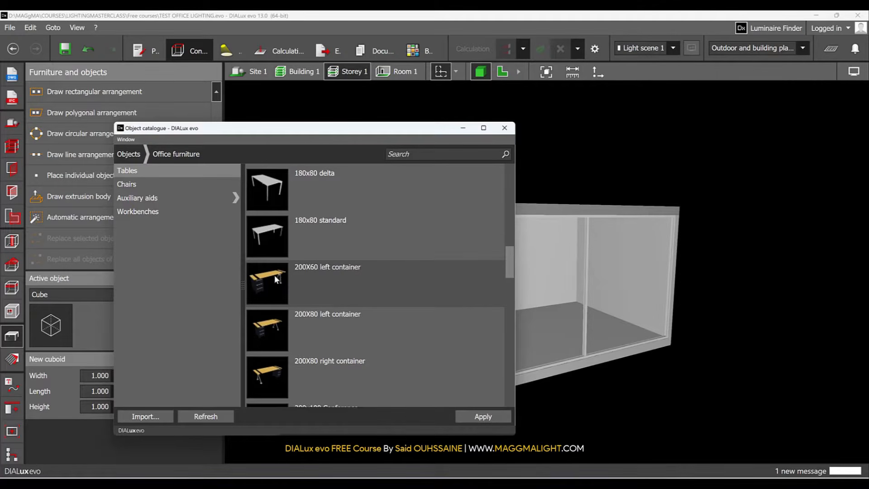
left_click(373, 297)
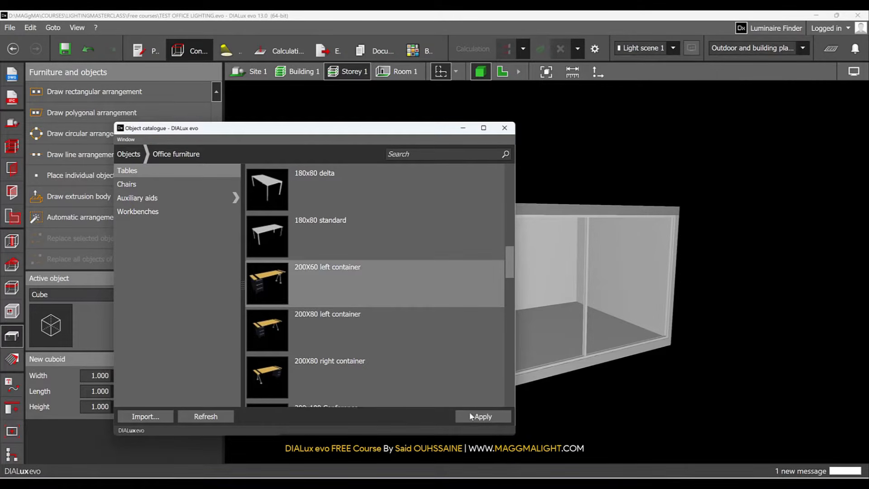
left_click(482, 417)
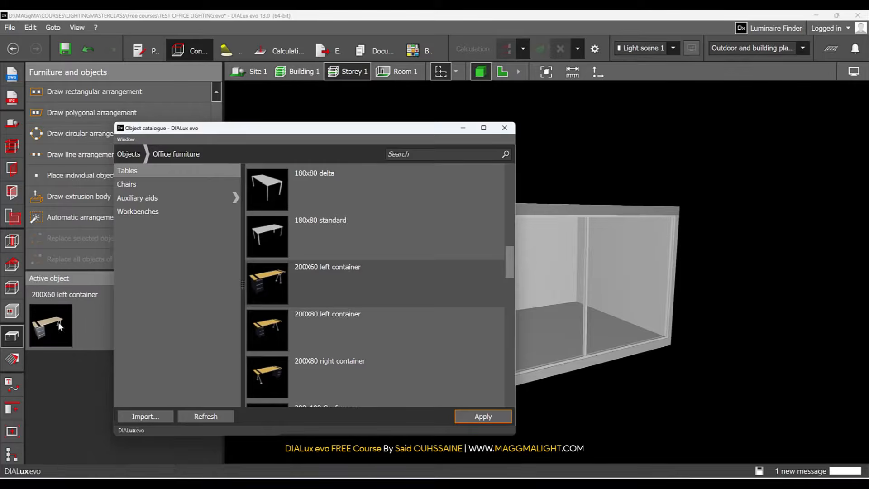
- Place the desk in the middle of the room in the floor plan, at about X 2.48 m, Y 2.02 m
left_click(503, 72)
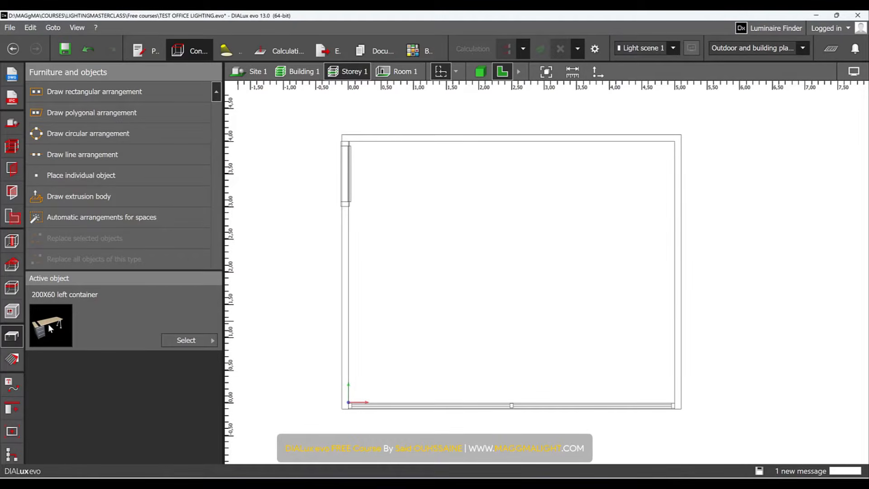
left_click_drag(45, 324, 512, 272)
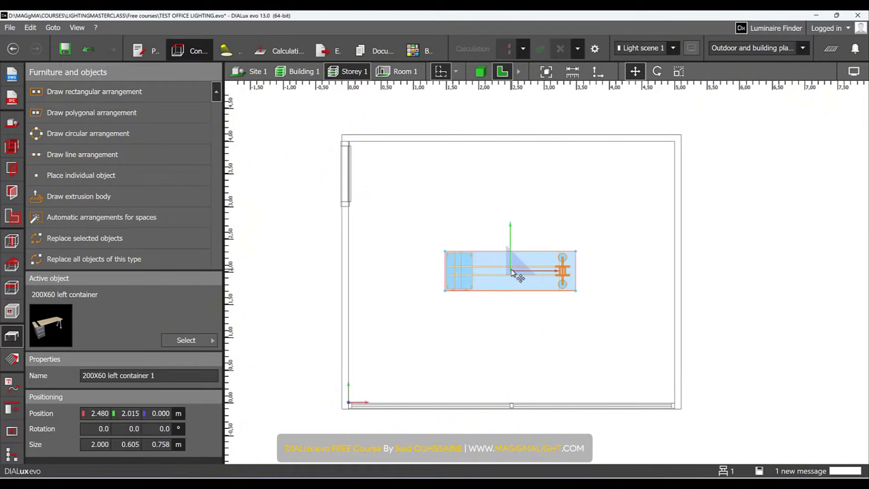
left_click(546, 210)
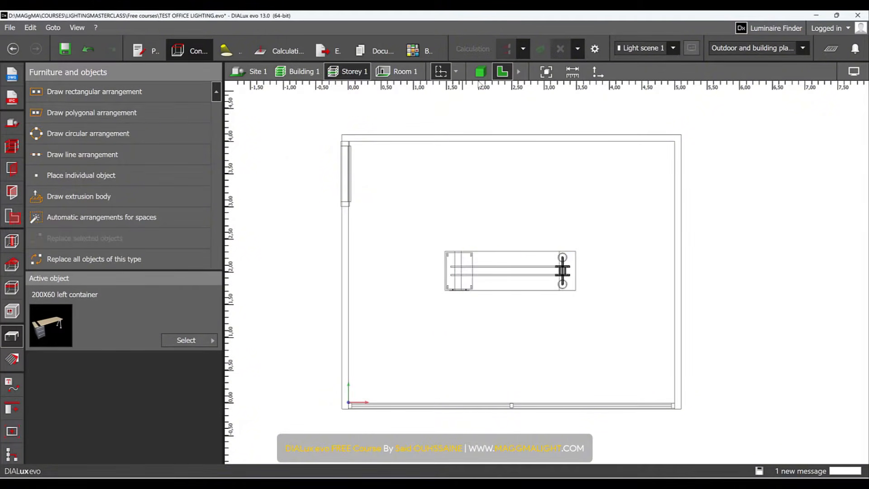
- Examine the placed desk in 3D, isolating Room 1 and viewing it from several sides
left_click(488, 72)
right_click_drag(478, 239, 444, 245)
right_click_drag(467, 204, 486, 178)
left_click(402, 71)
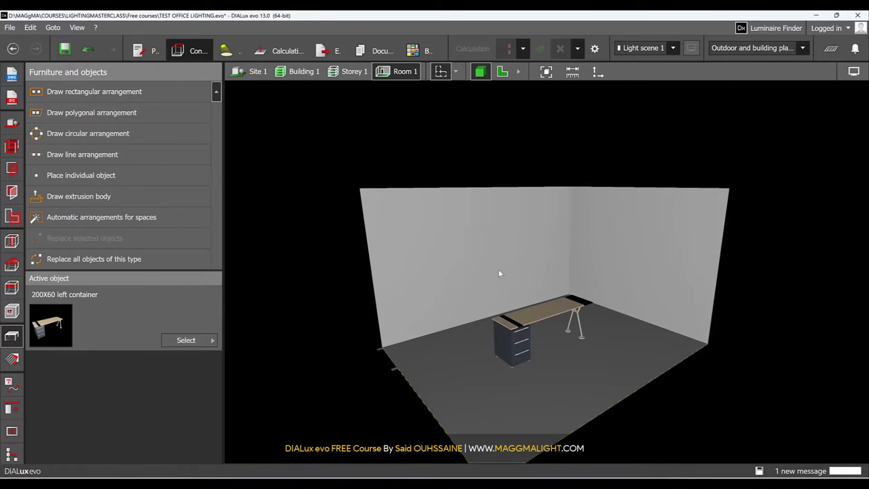
right_click_drag(481, 275, 672, 227)
scroll(531, 325, "up", 5)
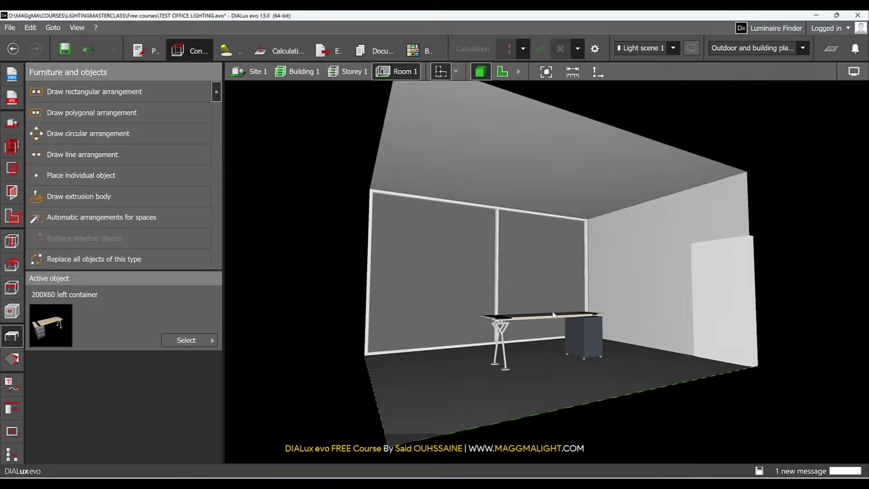
right_click_drag(531, 327, 480, 261)
- Choose Office chair1 from the office furniture chairs of the object catalogue as the active object
left_click(503, 71)
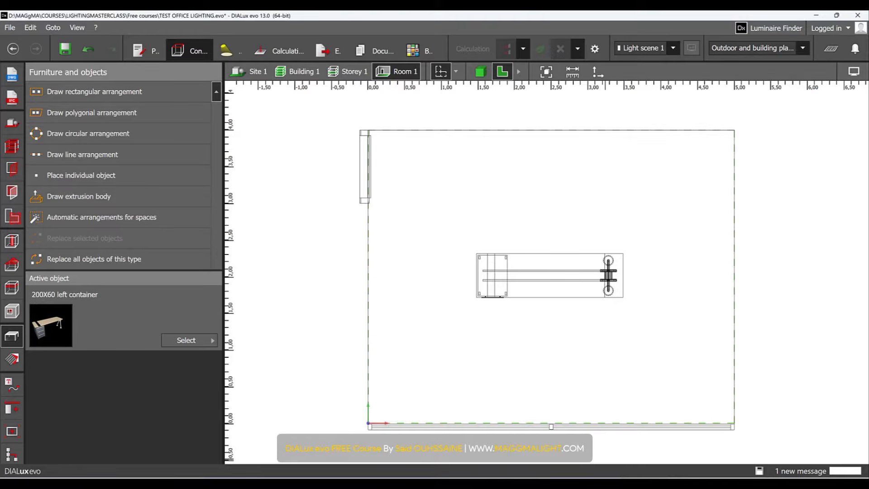
mouse_move(545, 483)
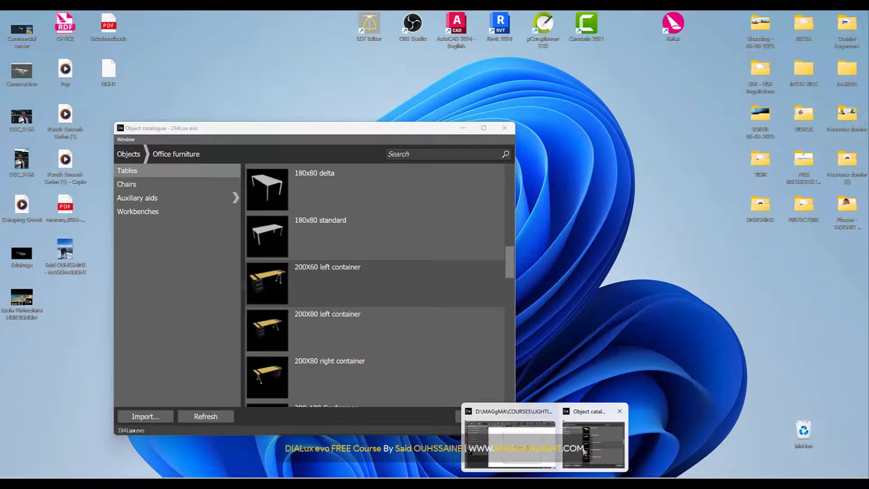
left_click(583, 452)
left_click(168, 184)
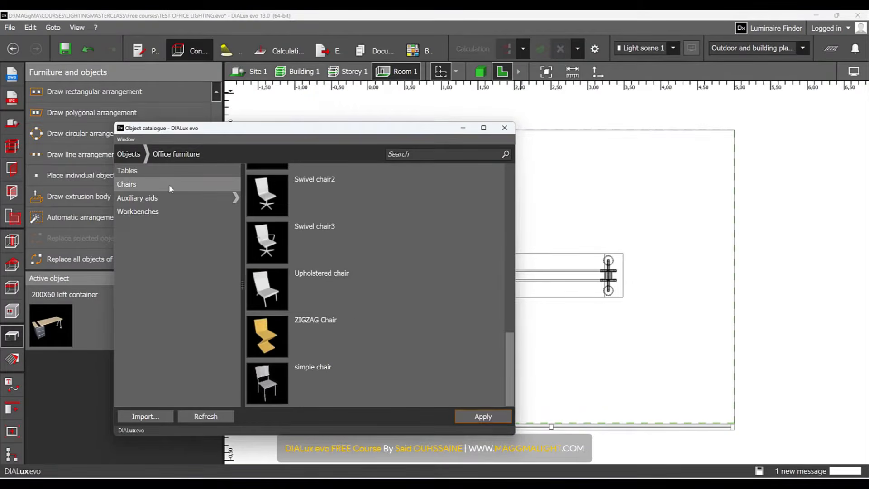
scroll(416, 351, "up", 2)
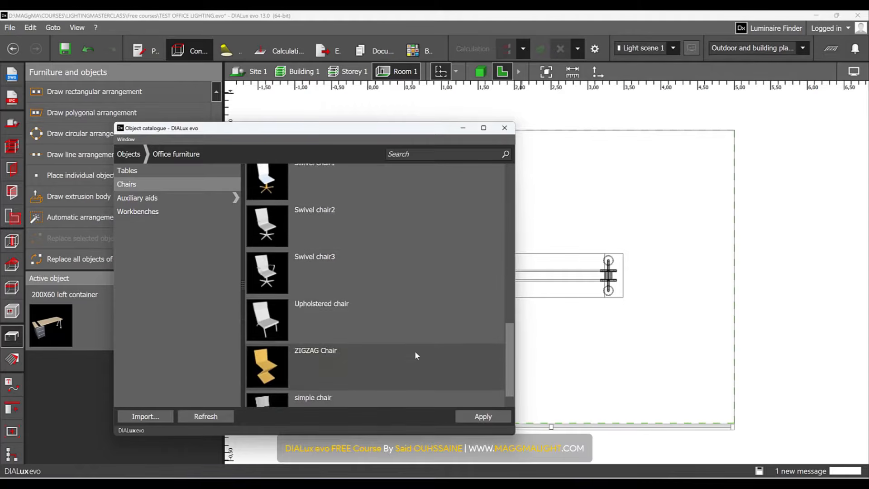
scroll(415, 355, "up", 3)
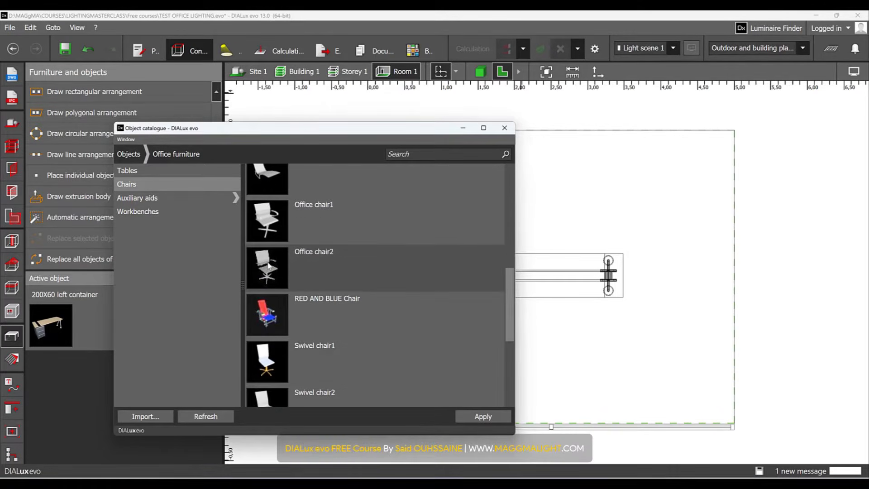
left_click(267, 225)
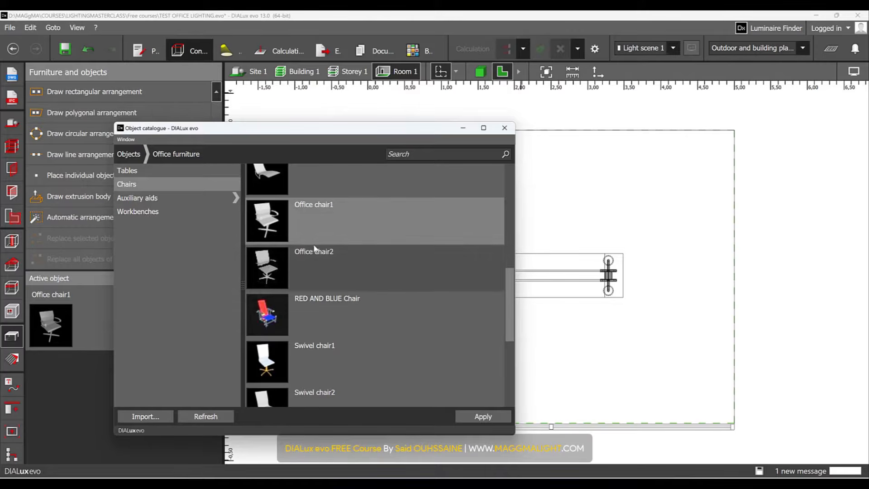
left_click(476, 415)
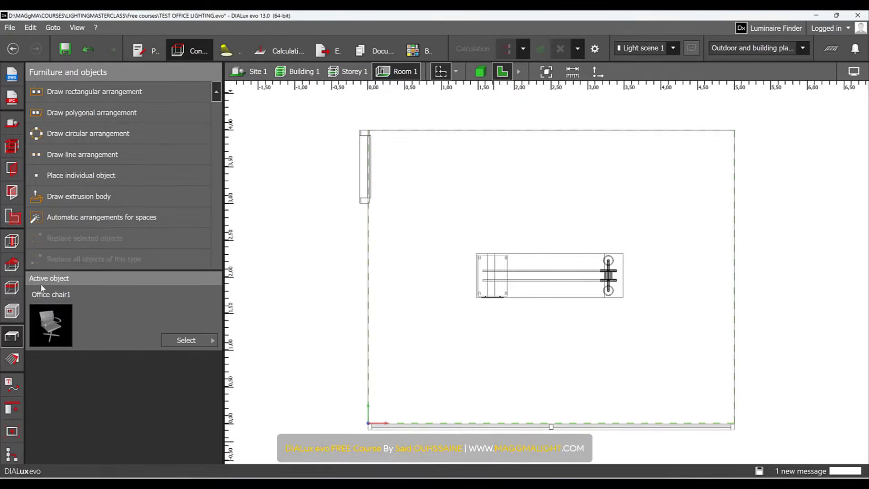
- Place a single office chair on the window side of the desk in the floor plan, at about X 2.51 m, Y 1.43 m
scroll(559, 267, "up", 3)
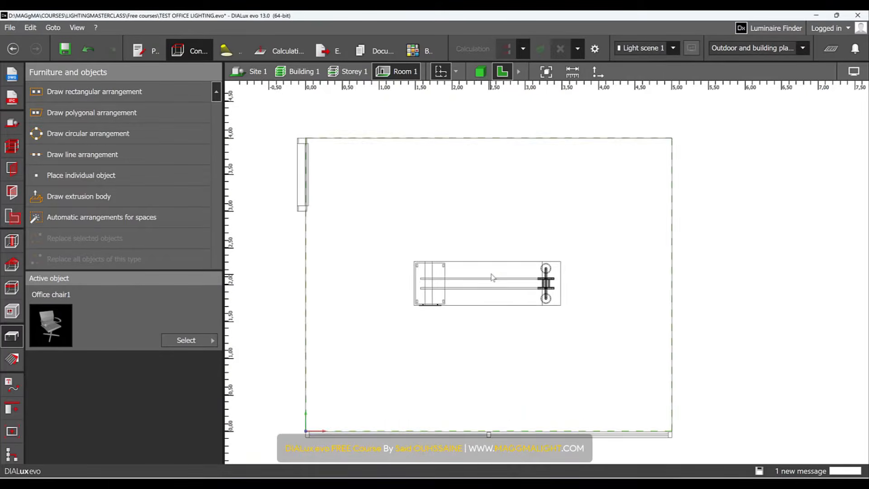
scroll(491, 276, "up", 1)
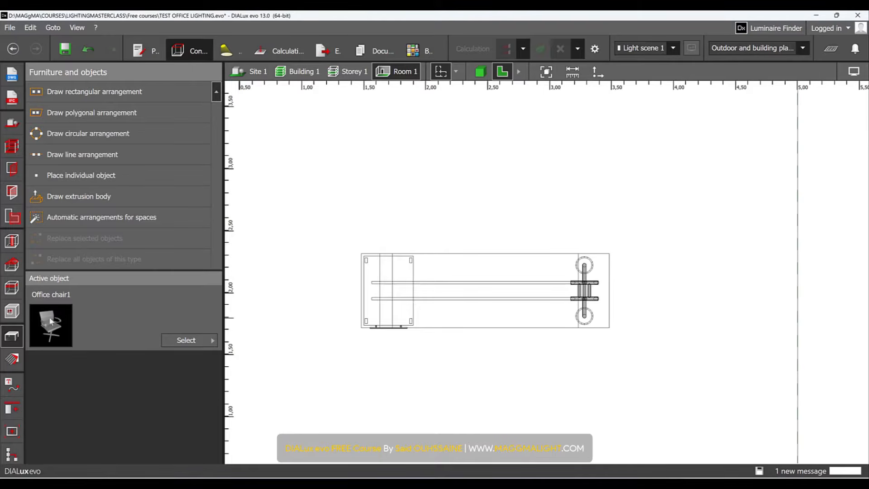
left_click(101, 177)
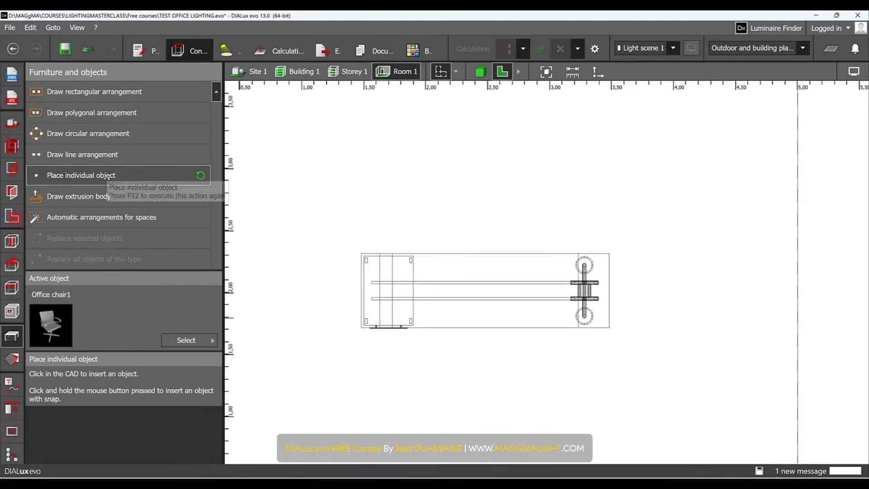
left_click(490, 362)
left_click(645, 385)
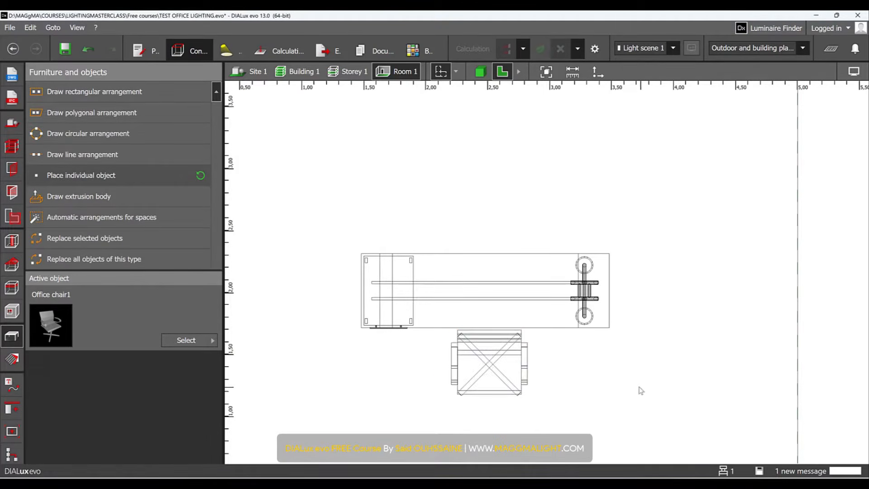
- Rotate the office chair 180° about the vertical axis so that it faces the desk, and check it in 3D
left_click(480, 72)
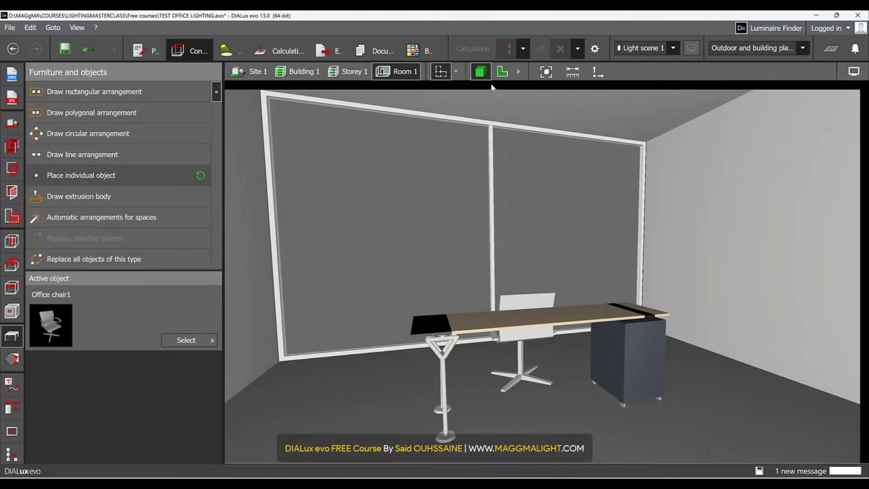
right_click_drag(518, 170, 543, 313)
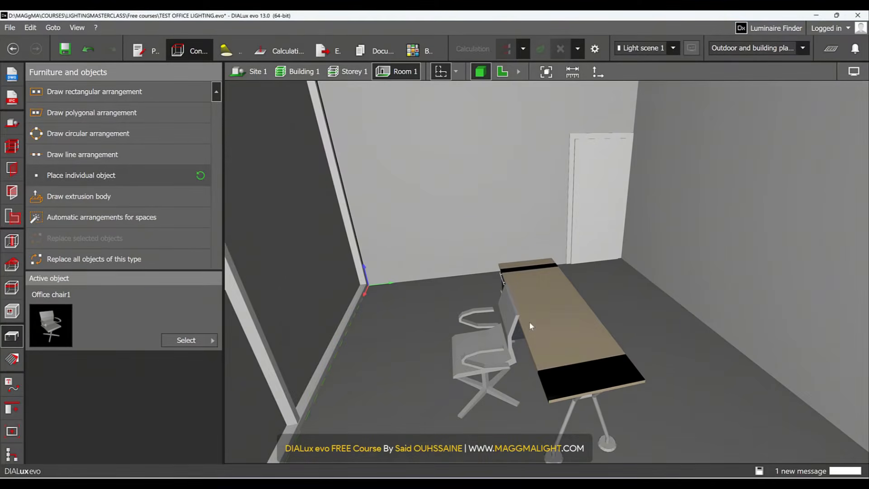
left_click(505, 339)
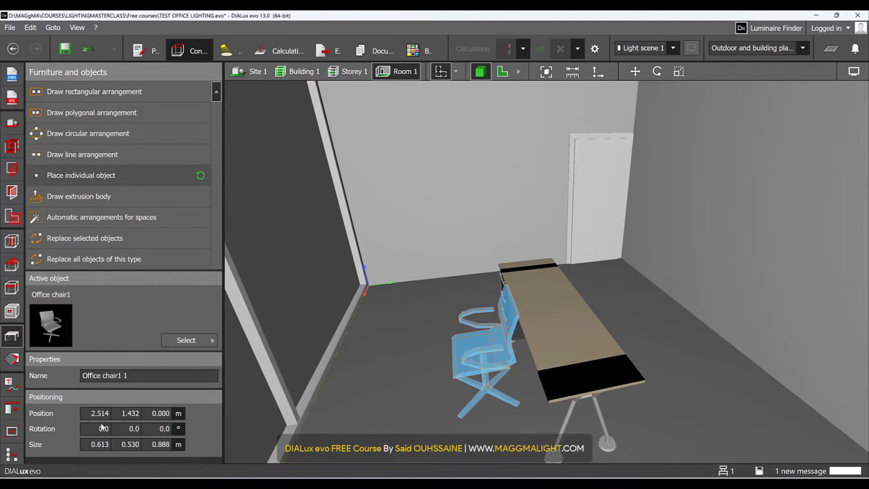
left_click(167, 429)
type("180")
key("Return")
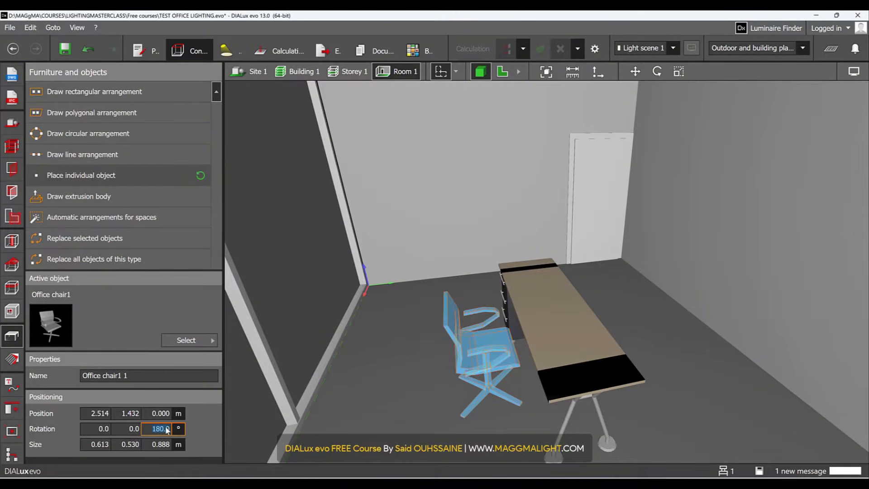
left_click(586, 269)
right_click_drag(538, 355, 561, 301)
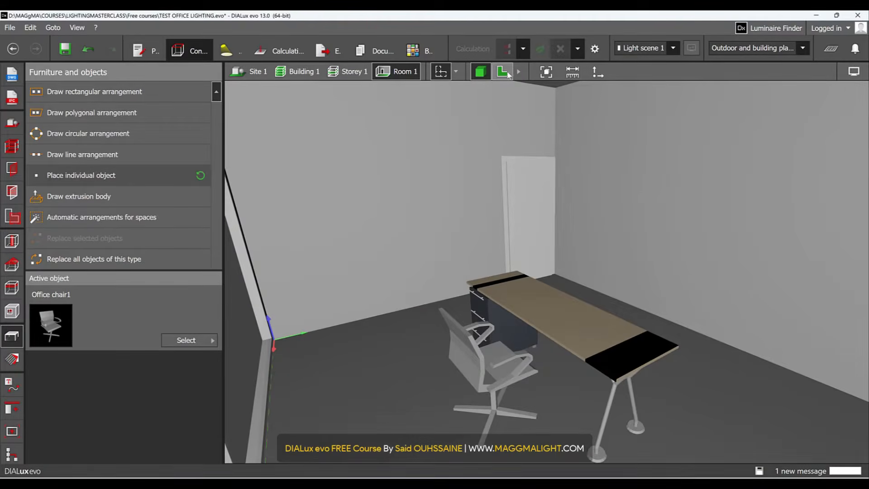
- Switch to the Materials tool with Room 1 in 3D and open the DIALux evo material catalogue
left_click(509, 71)
scroll(508, 278, "down", 3)
scroll(513, 283, "down", 1)
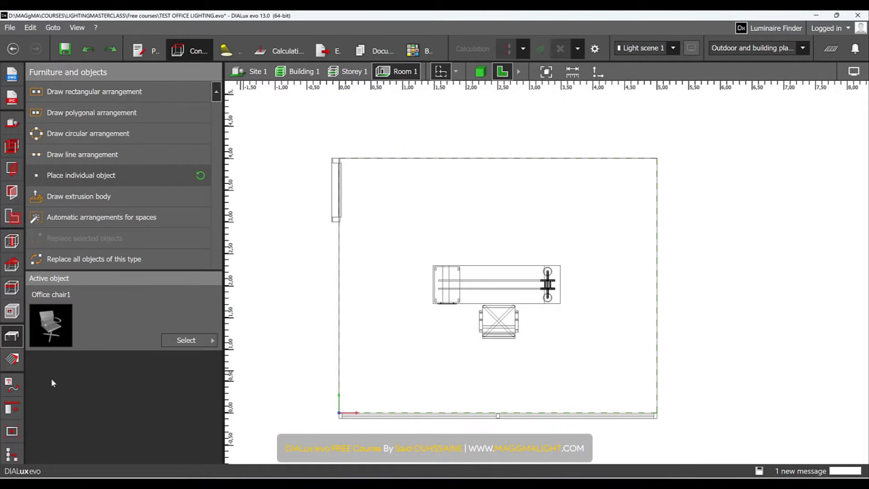
left_click(10, 362)
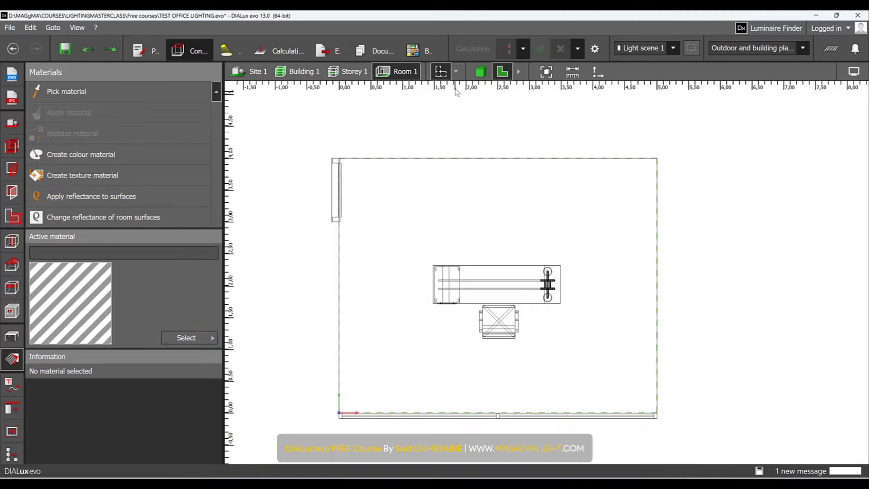
left_click(480, 71)
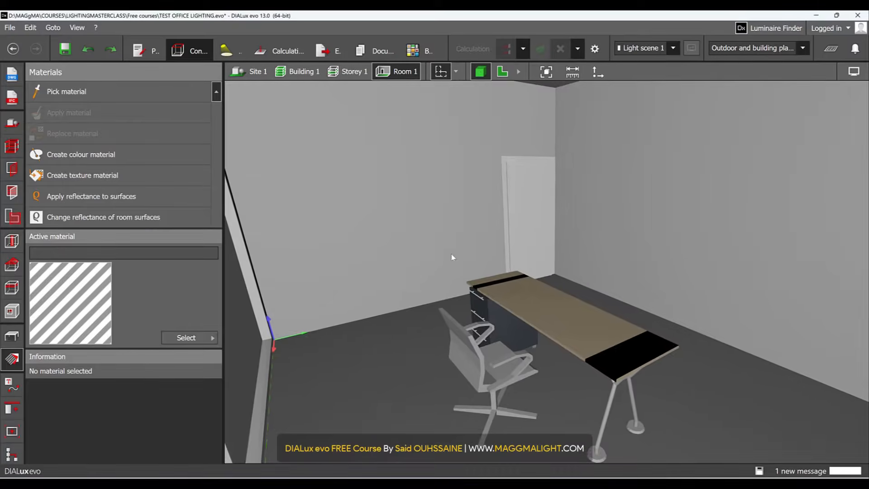
scroll(488, 276, "down", 5)
right_click_drag(504, 277, 541, 226)
left_click(188, 339)
left_click(348, 356)
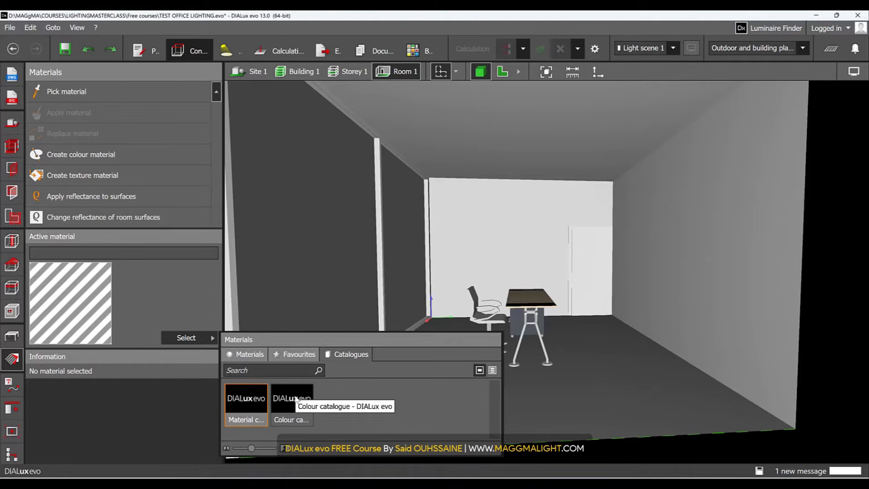
double_click(255, 406)
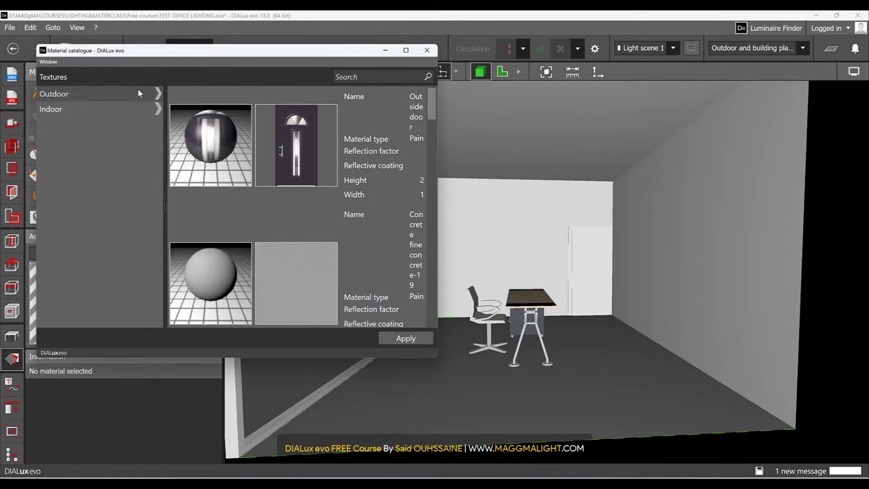
- Open the indoor wood floor textures in the material catalogue
left_click(160, 108)
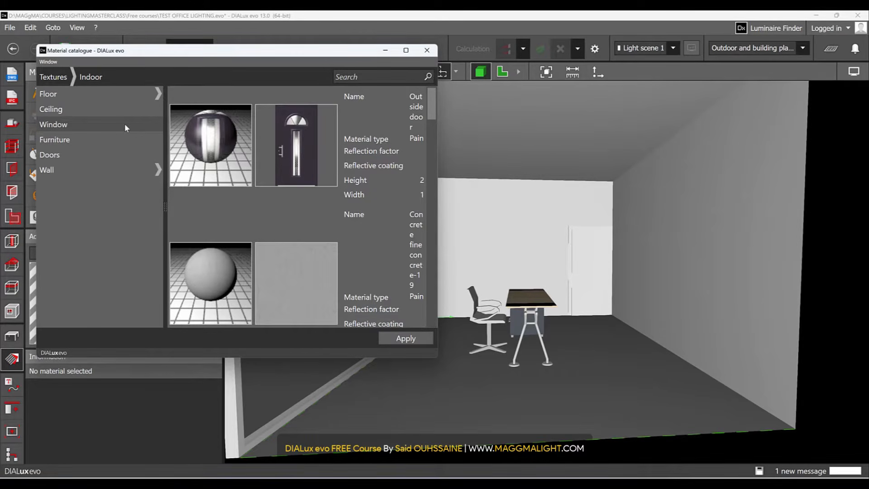
left_click(159, 94)
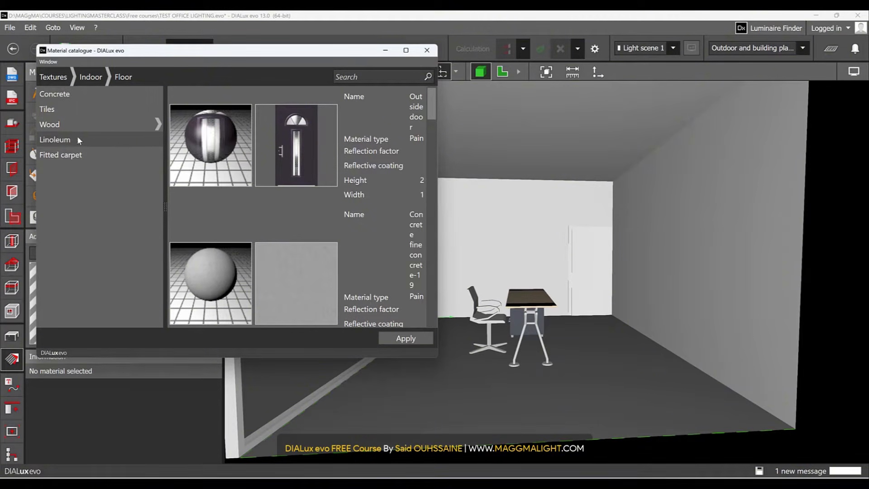
left_click(158, 124)
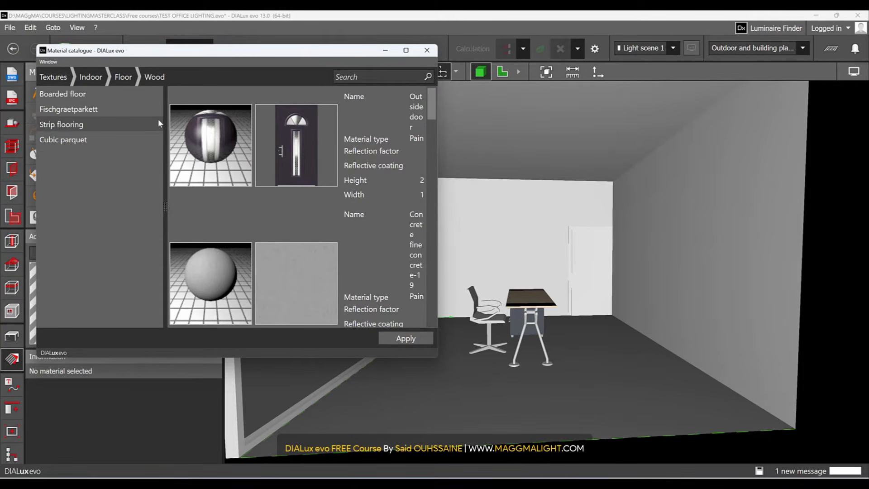
- Compare the wood floor textures and make Oak wood-12 from Strip flooring the active material
left_click(81, 94)
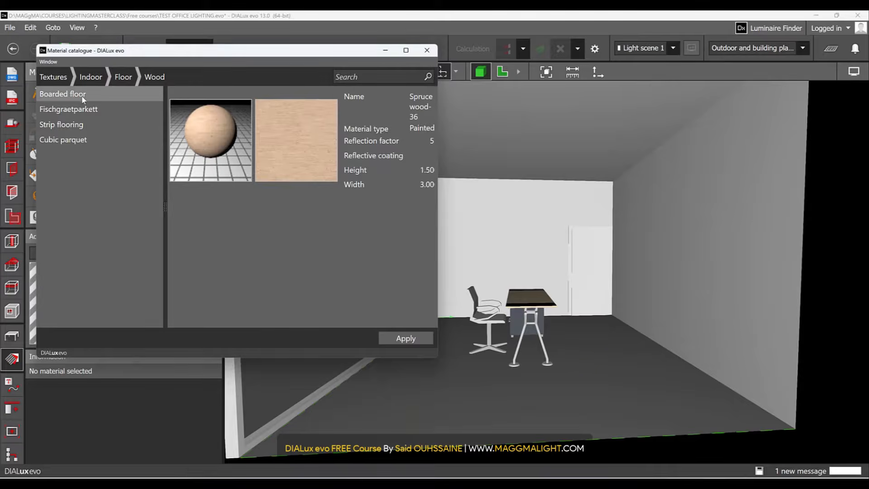
left_click(107, 110)
scroll(316, 180, "down", 3)
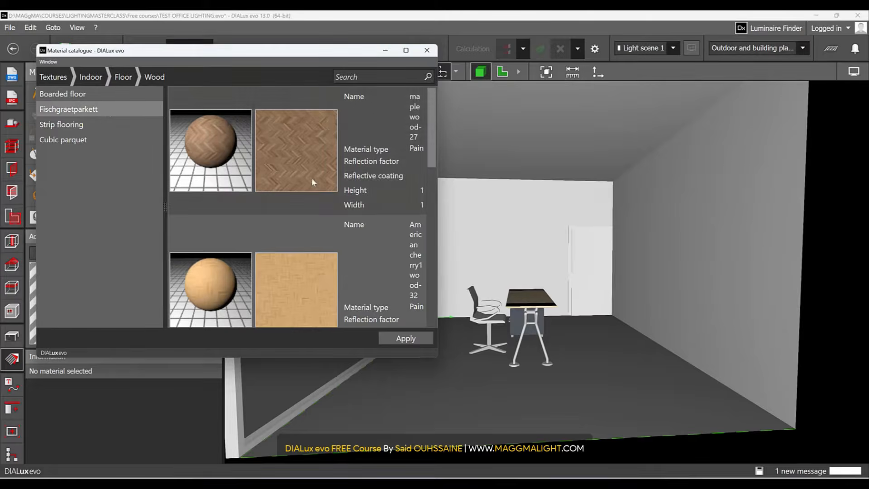
scroll(317, 181, "up", 3)
left_click(99, 129)
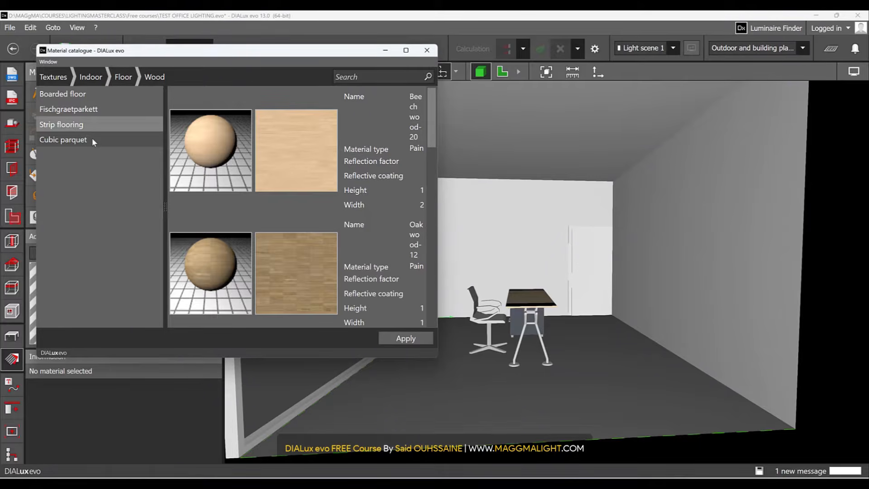
left_click(92, 139)
left_click(97, 127)
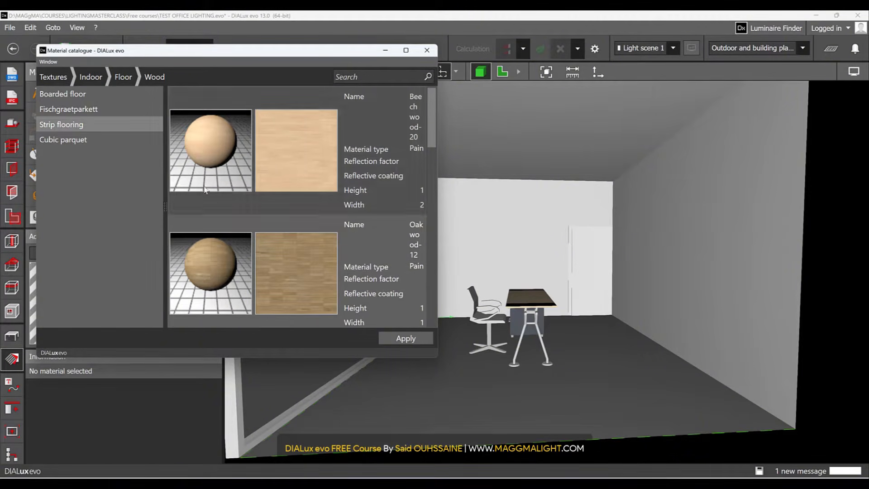
scroll(310, 281, "down", 2)
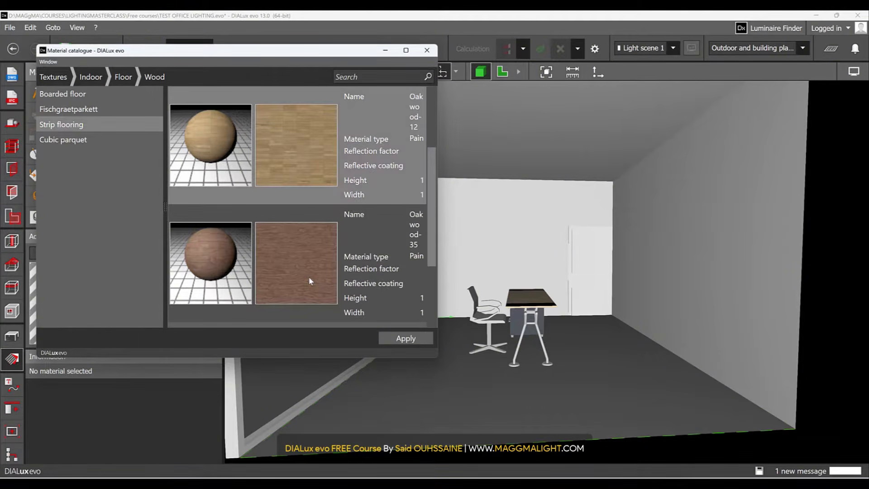
scroll(289, 164, "up", 2)
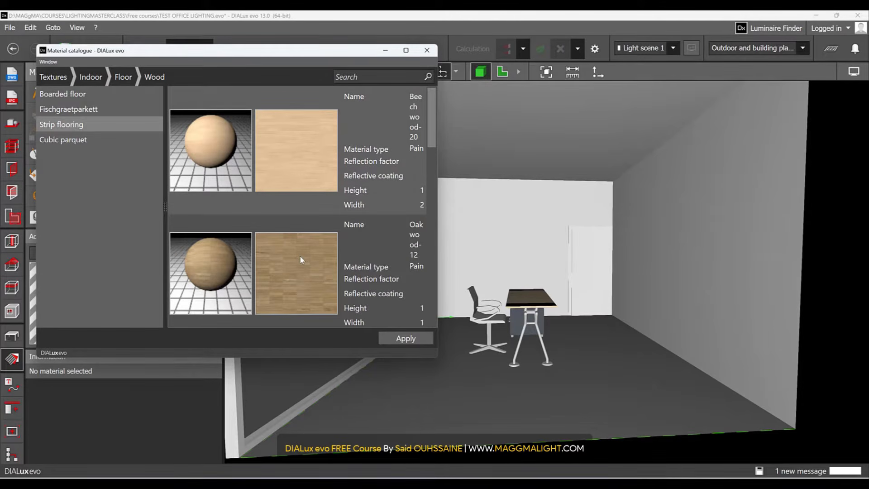
left_click(405, 339)
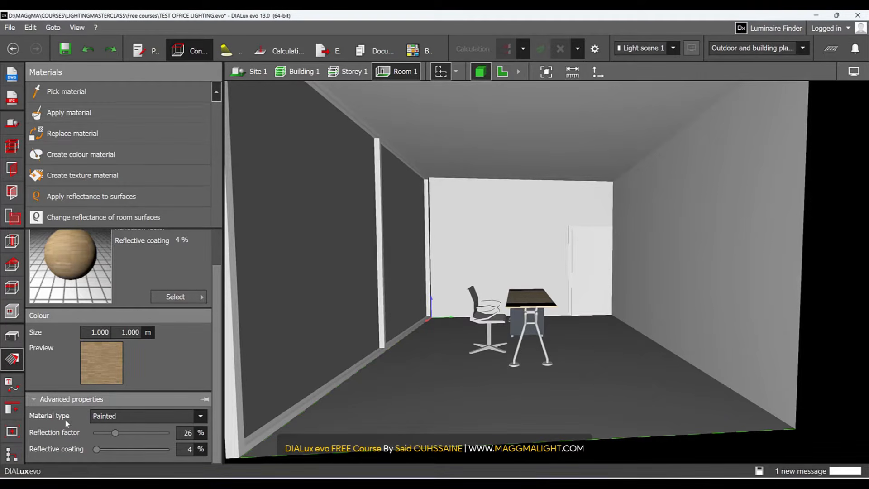
- Choose Painted as the material type of Oak wood-12 and save the project
left_click(109, 418)
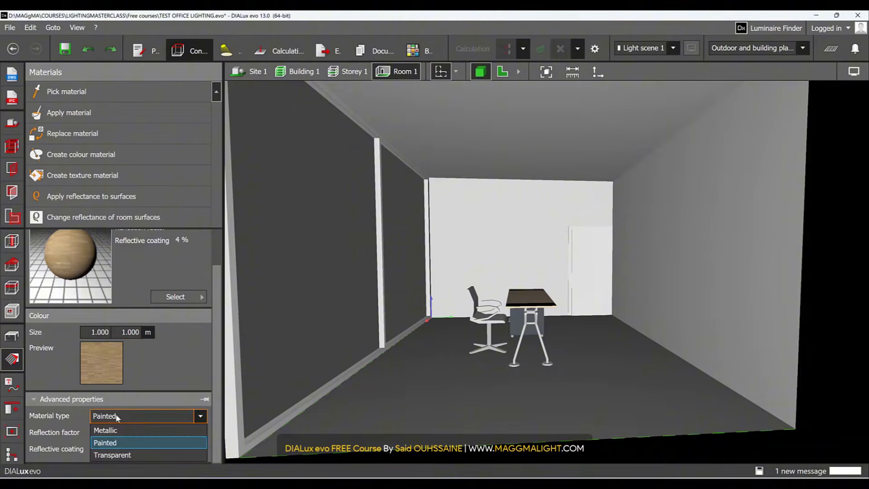
left_click(119, 442)
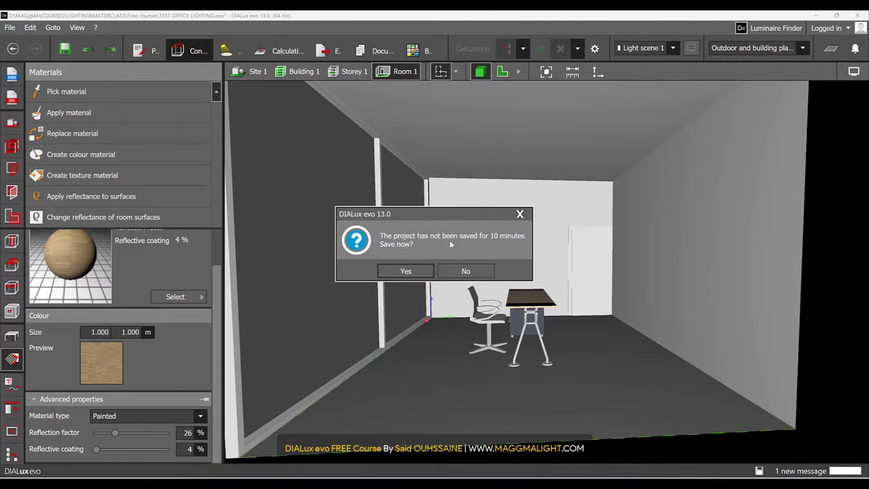
left_click(424, 274)
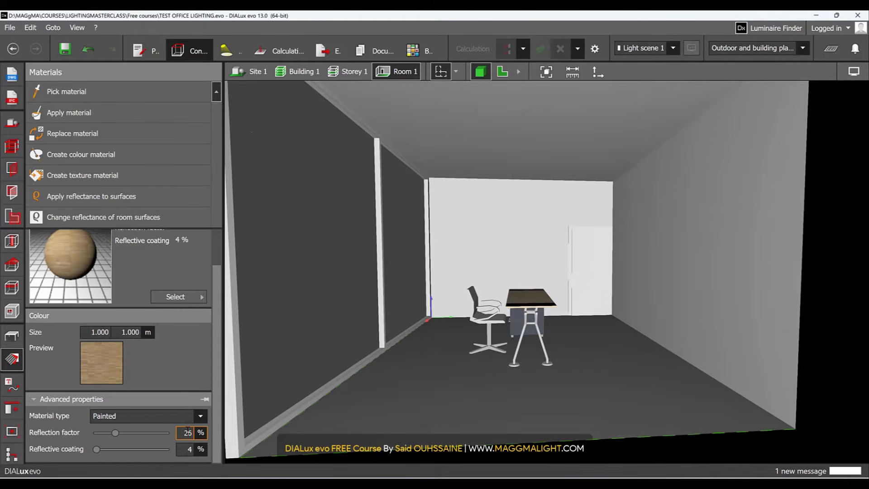
- Set the oak material's reflection factor to 20 % and its reflective coating to 2 %
left_click(187, 432)
type("20")
key("Return")
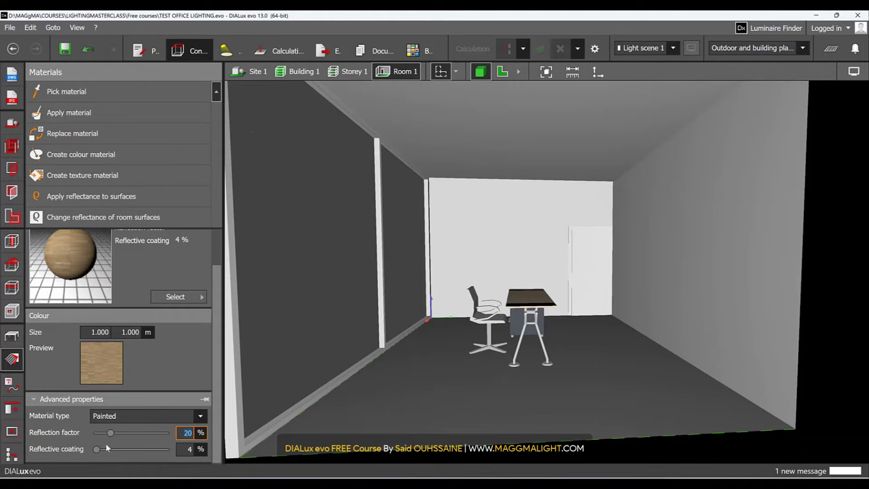
left_click(185, 449)
type("2")
key("Return")
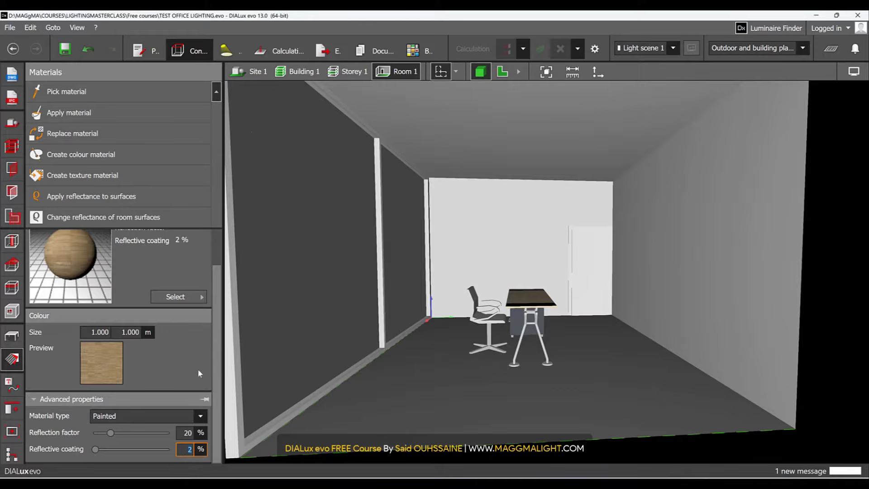
- Apply the Oak wood-12 material to the floor of Room 1 in the 3D view
scroll(159, 333, "up", 2)
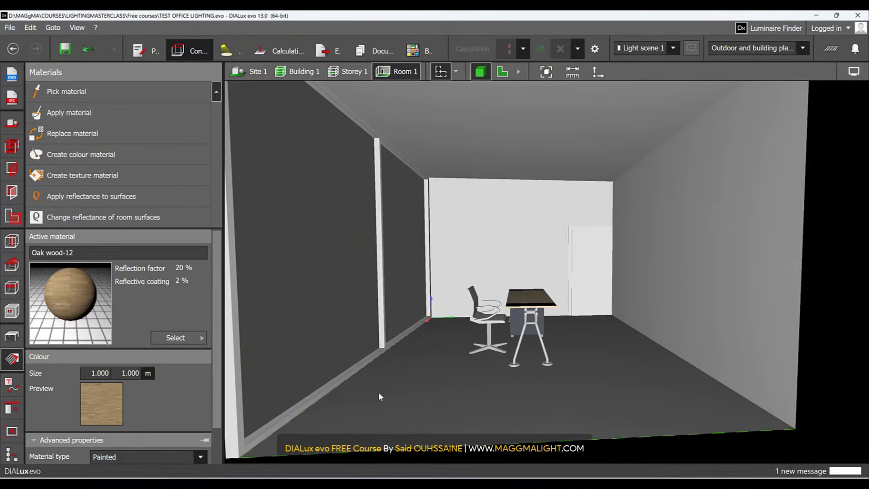
left_click(84, 115)
left_click(497, 397)
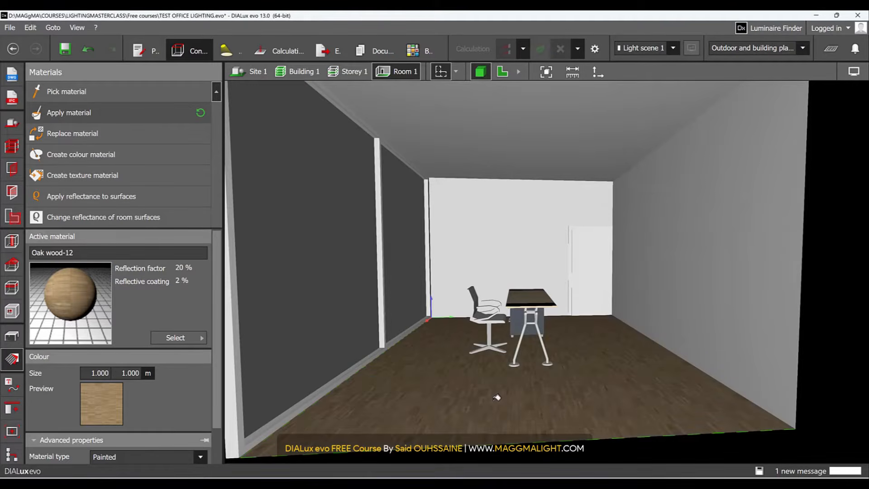
mouse_move(495, 398)
right_mouse_down()
mouse_move(532, 410)
mouse_move(514, 410)
mouse_move(489, 387)
right_mouse_up()
- Return to the material catalogue and make the Herringbone wallpaper from the indoor wall textures the active material
left_click(545, 484)
left_click(631, 438)
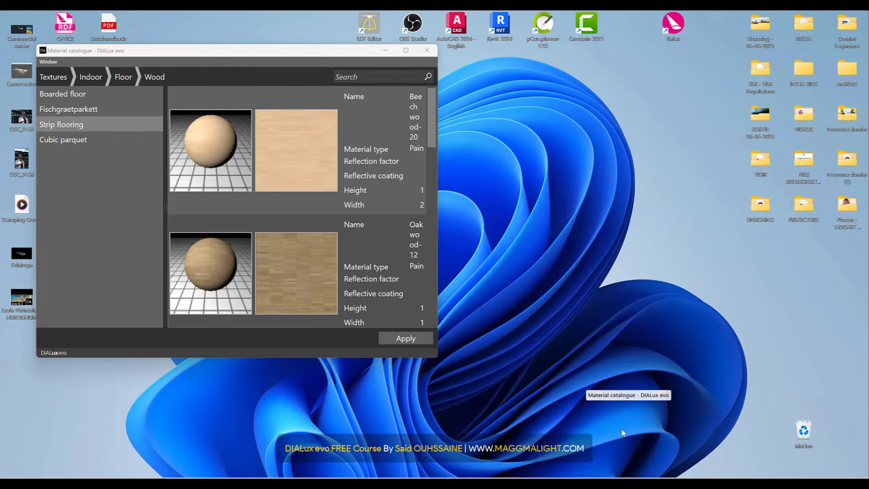
left_click(92, 78)
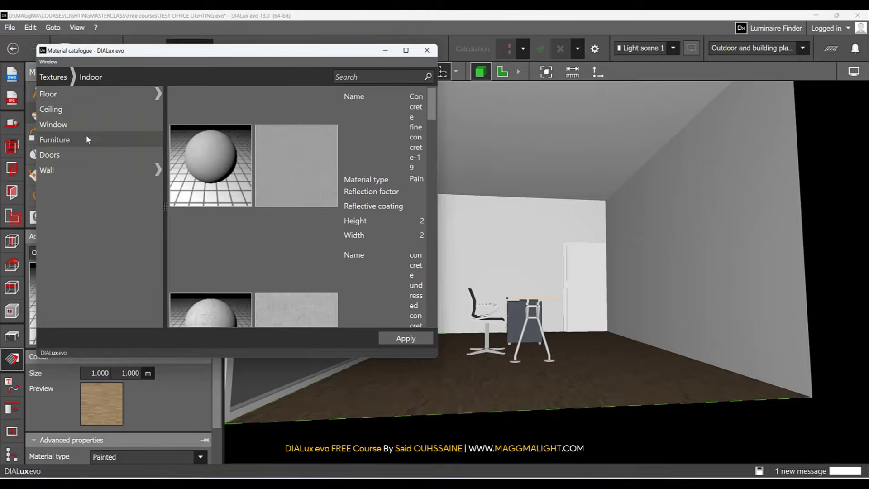
left_click(159, 169)
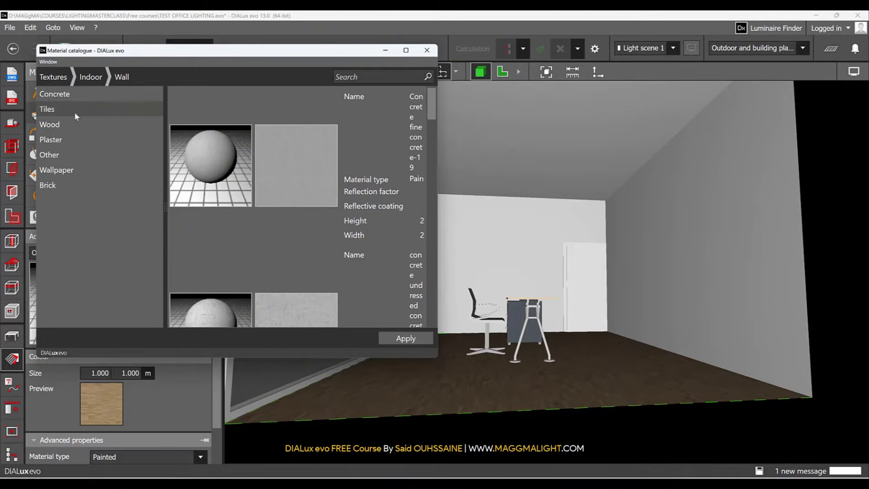
left_click(70, 143)
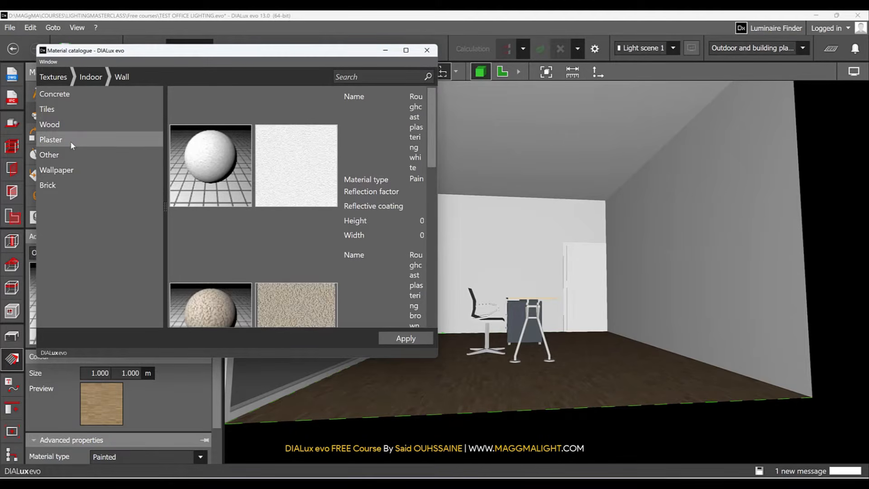
left_click(77, 170)
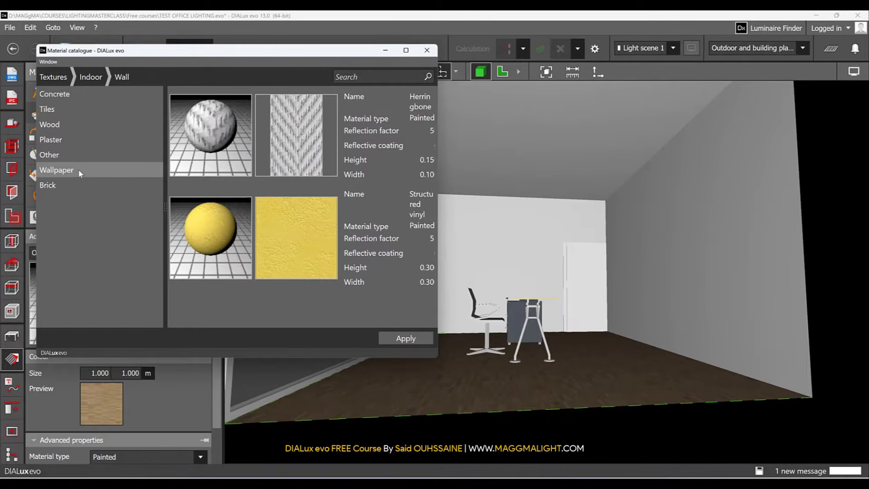
left_click(300, 137)
left_click(419, 341)
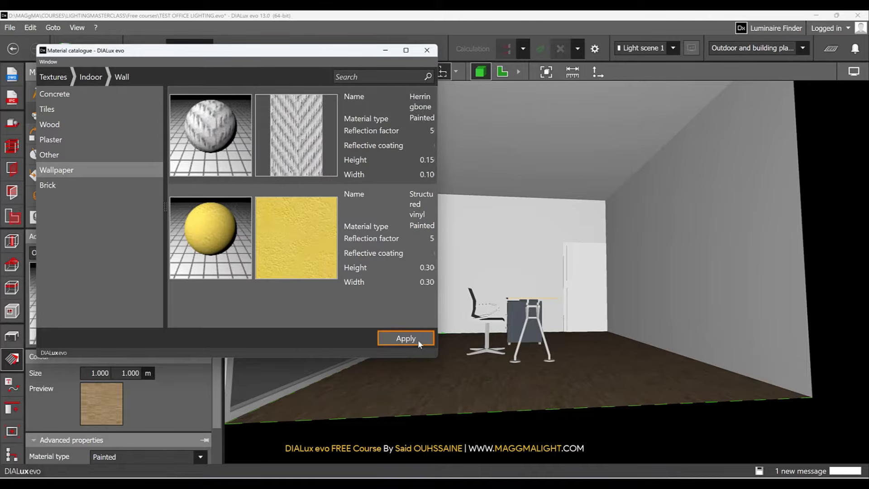
- Apply the Herringbone wallpaper to the wall behind the desk
left_click(175, 390)
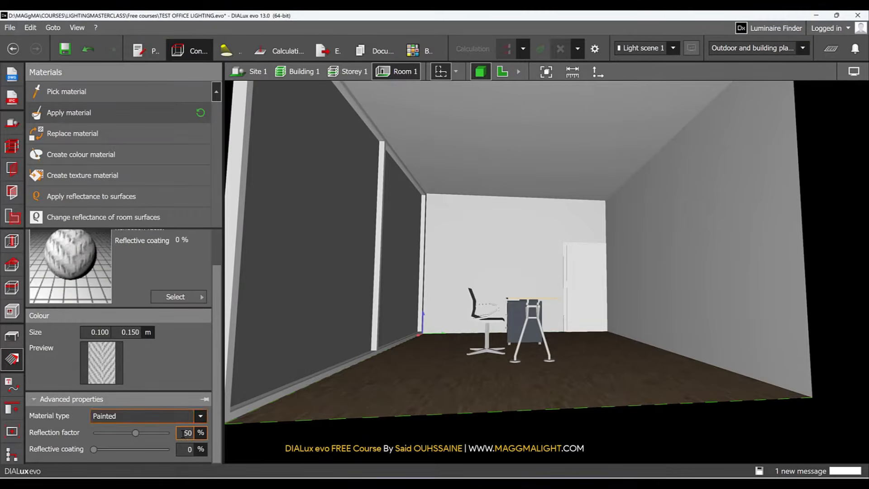
right_click_drag(467, 248, 548, 262)
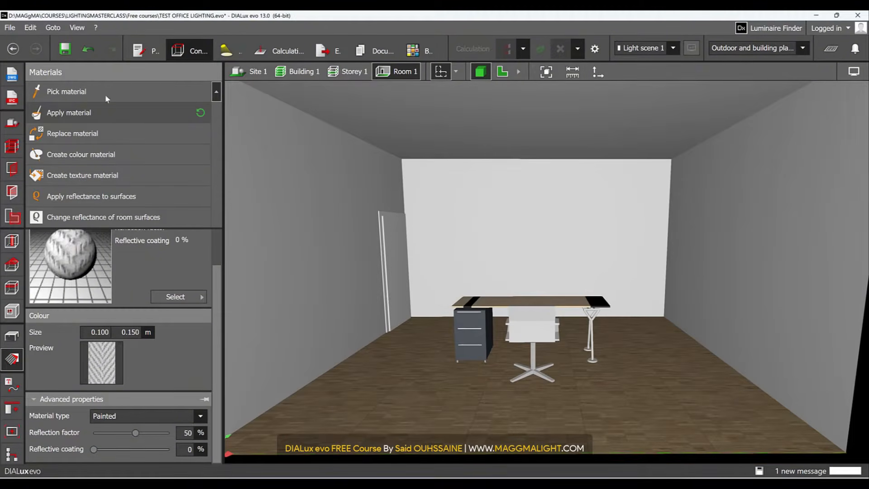
left_click(580, 251)
- Set the Herringbone texture size to 0.500 by 0.750 m
left_click(88, 333)
type("0.5")
key("Return")
type("0.750")
key("Return")
- Set the Herringbone reflection factor to 51 % and reapply the resized wallpaper to the wall behind the desk
left_click(110, 112)
left_click(188, 433)
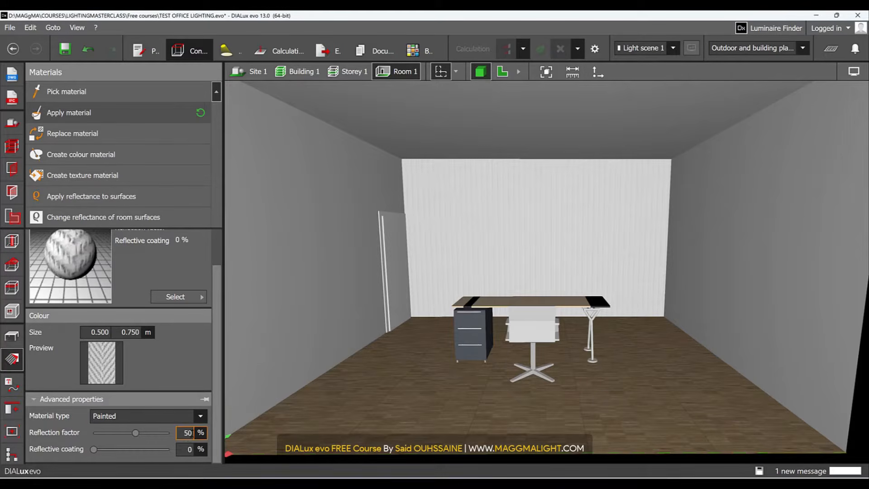
double_click(188, 434)
left_click(150, 108)
left_click(638, 218)
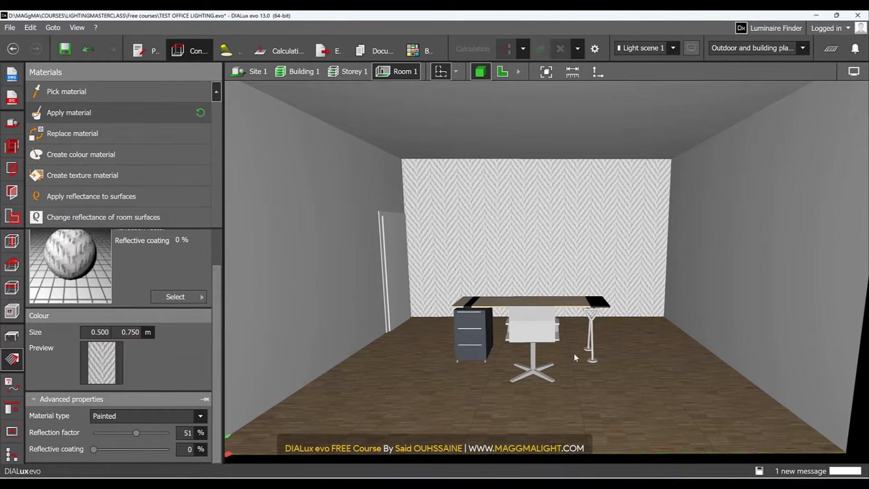
- Make the grey roughcast plastering from the catalogue's indoor wall plaster textures the active material
mouse_move(547, 451)
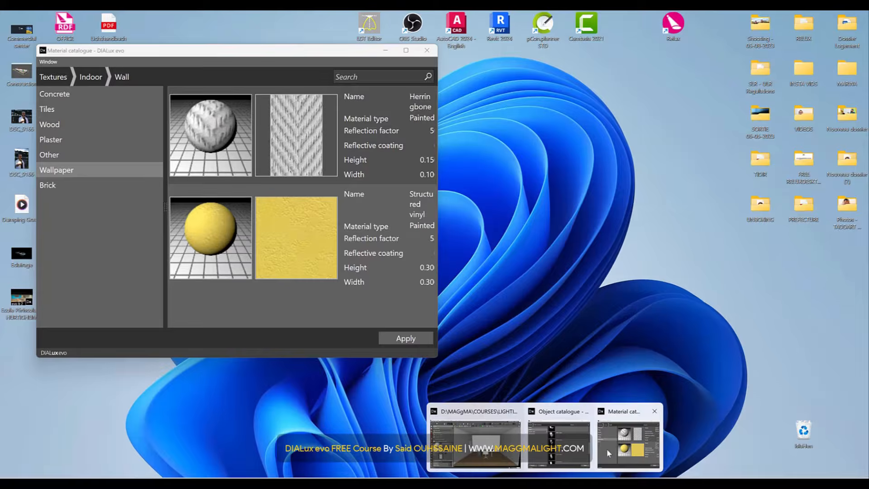
left_click(607, 449)
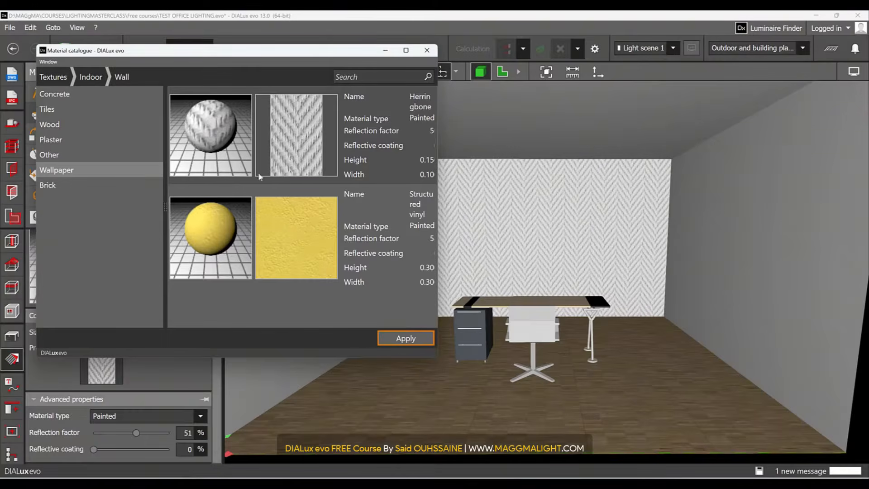
left_click(90, 143)
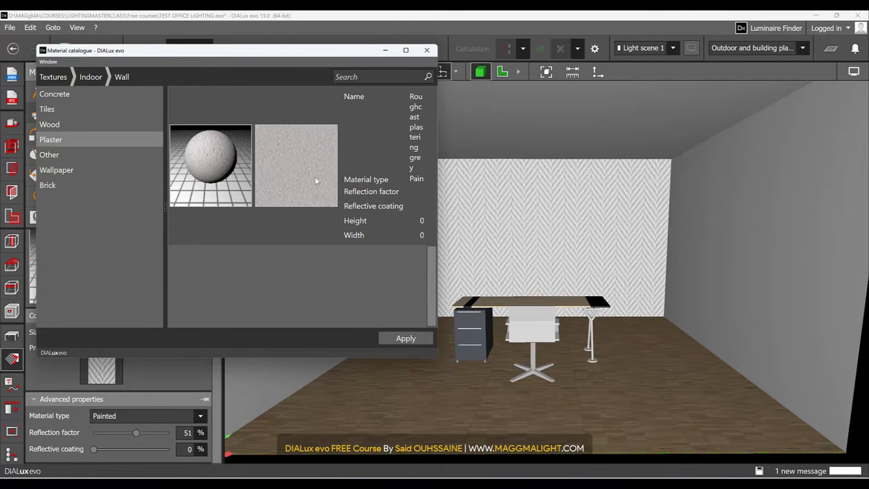
left_click(285, 174)
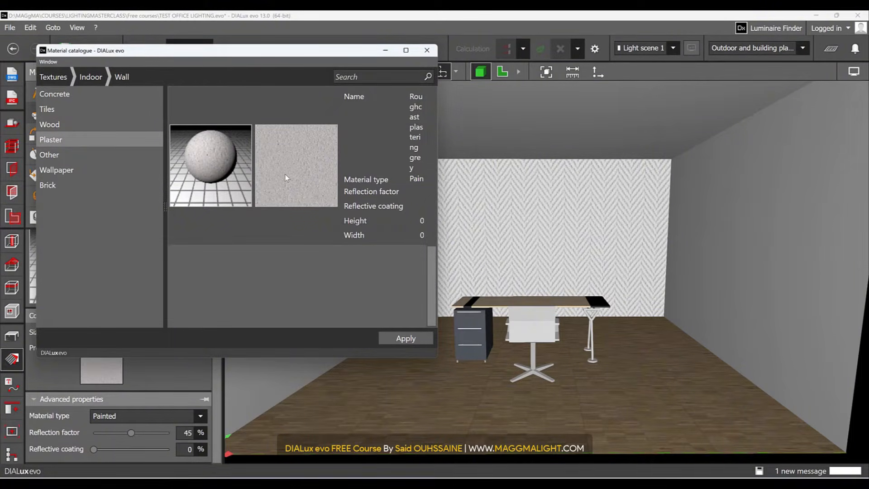
left_click(156, 379)
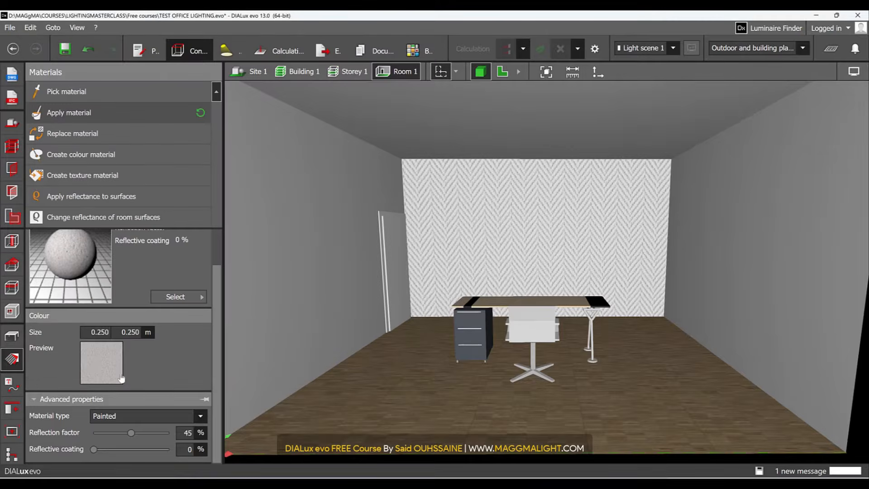
- Set the grey roughcast plaster's reflection factor to 50 %
left_click(187, 433)
type("50")
key("Return")
- Replace the material of the remaining plain walls with the active grey roughcast plaster
left_click(539, 239)
right_click_drag(539, 239, 540, 234)
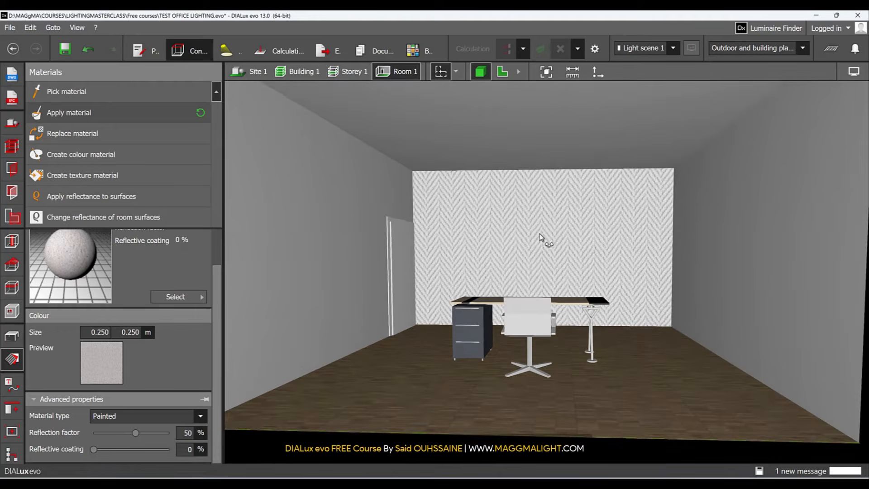
left_click(86, 111)
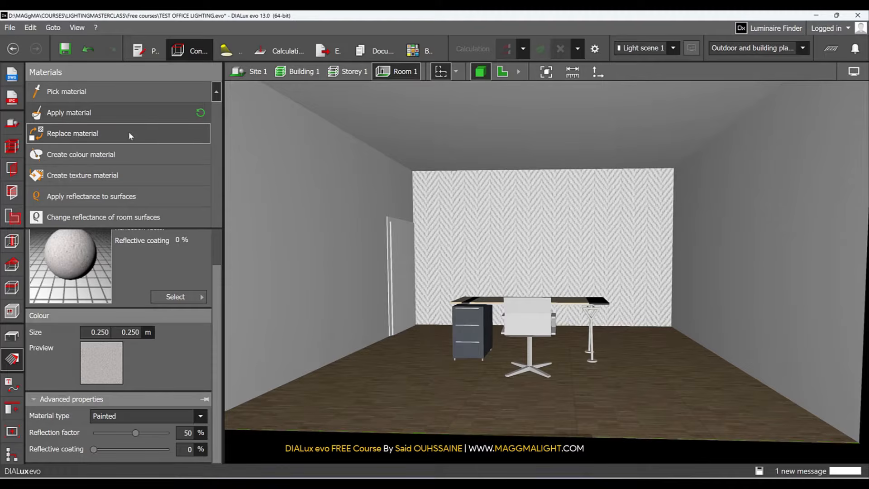
left_click(151, 132)
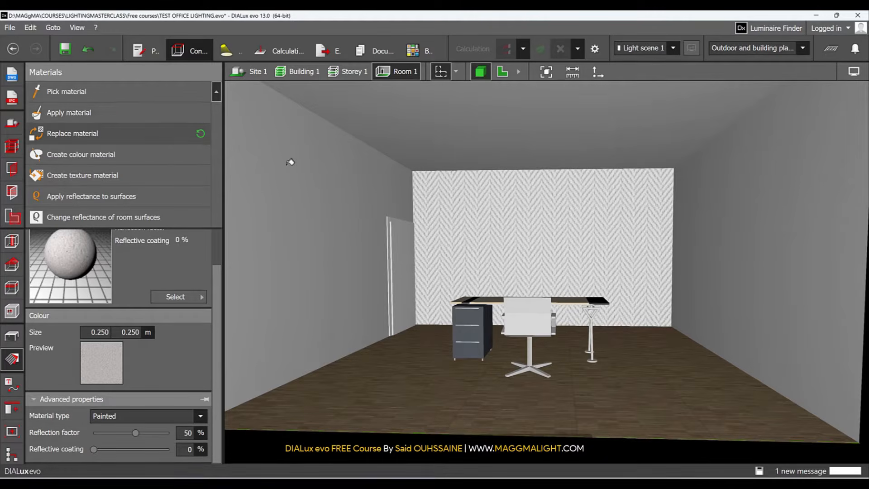
right_click_drag(678, 213, 726, 205)
- Pick the ceiling's material to check its reflection factor and inspect the finished room surfaces from several sides
right_click_drag(312, 225, 453, 152)
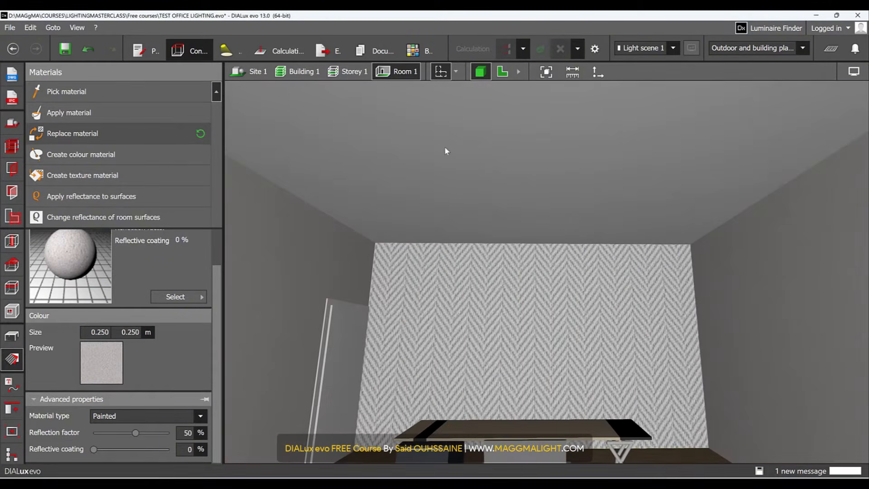
left_click(100, 91)
left_click(447, 143)
scroll(197, 377, "down", 2)
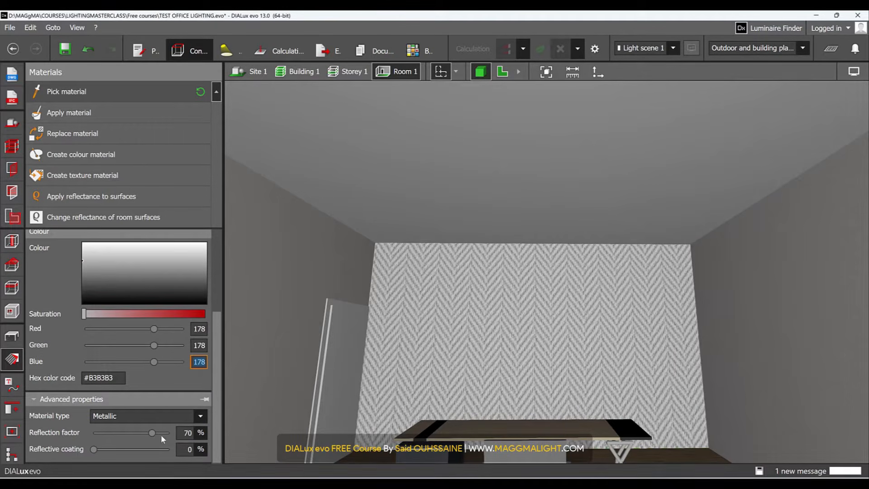
right_click_drag(680, 219, 512, 300)
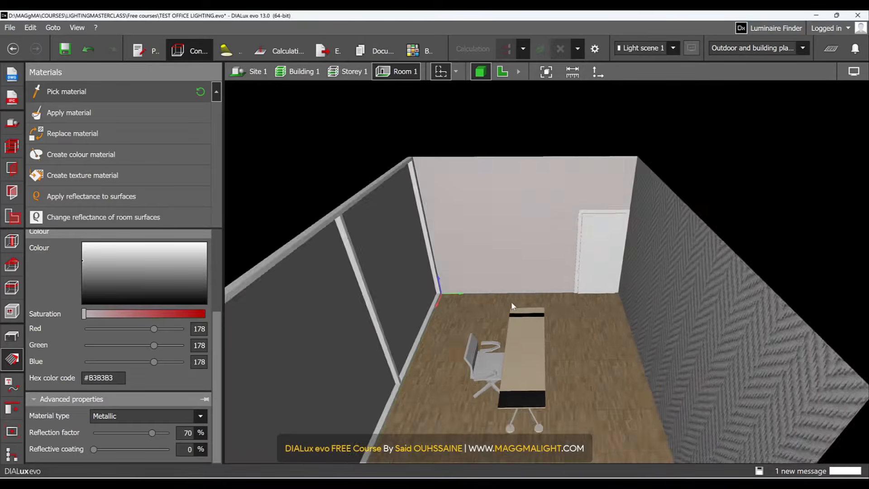
scroll(516, 300, "down", 2)
right_click_drag(597, 308, 589, 269)
scroll(497, 337, "up", 5)
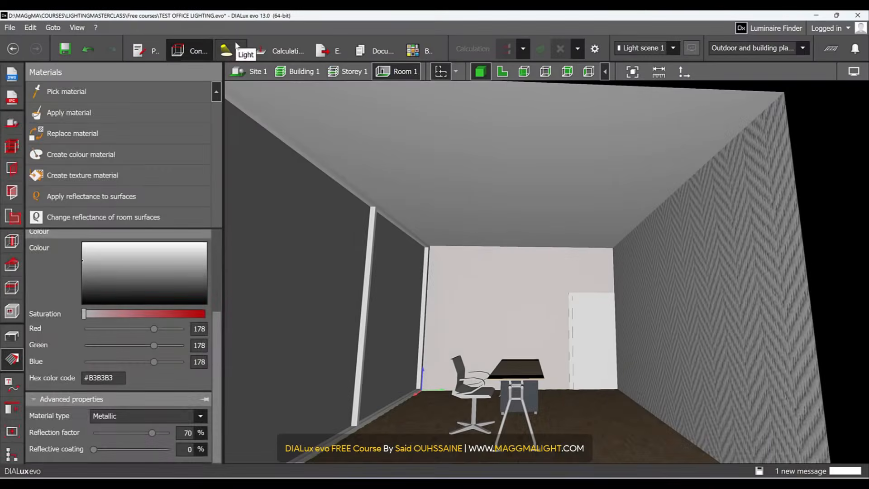
- Switch to the light planning mode, open the online DIALux Luminaire Finder and begin a keyword search for luminaires
left_click(232, 49)
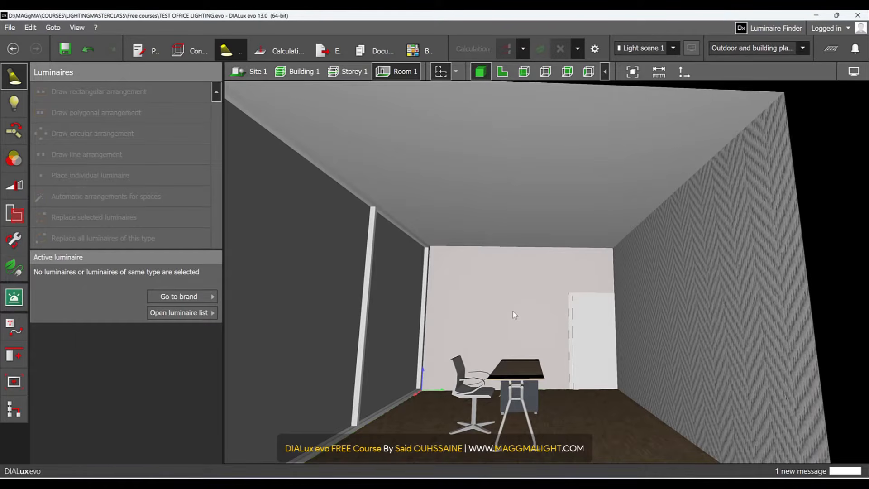
left_click(775, 29)
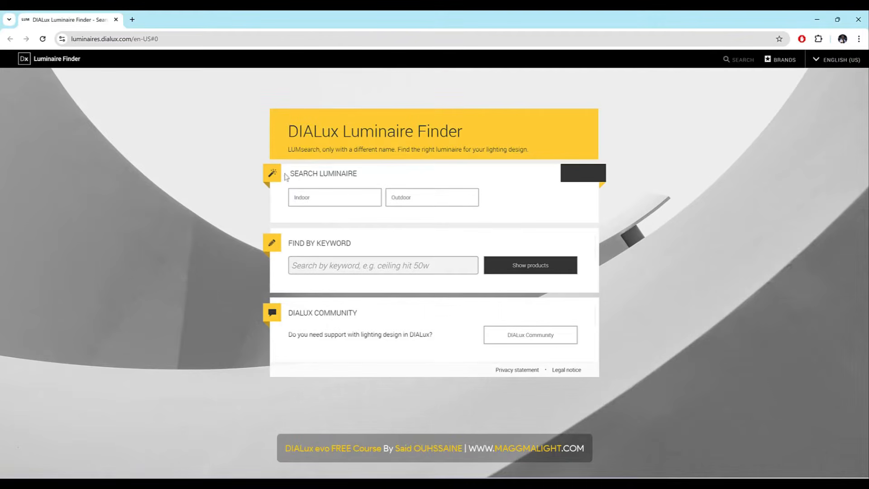
left_click(340, 265)
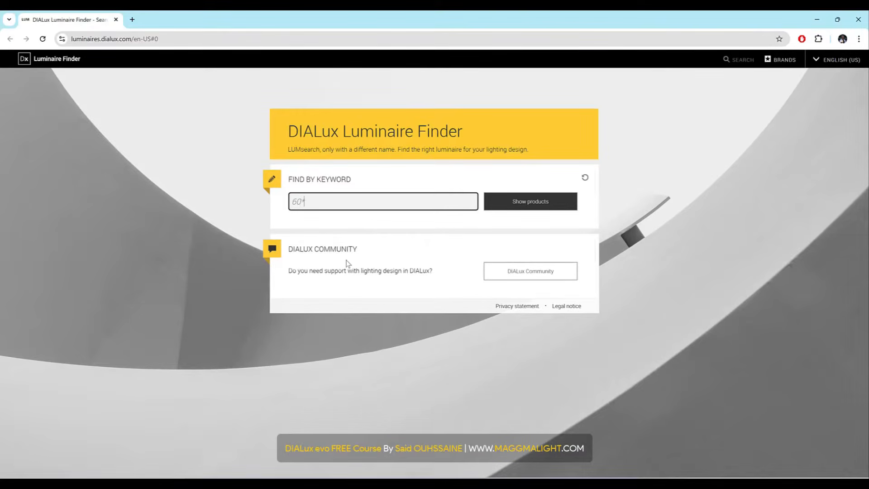
- Search the Luminaire Finder for "60*60 panel" and filter the results to indoor, ceiling-mounted luminaires
type("60*60 panel")
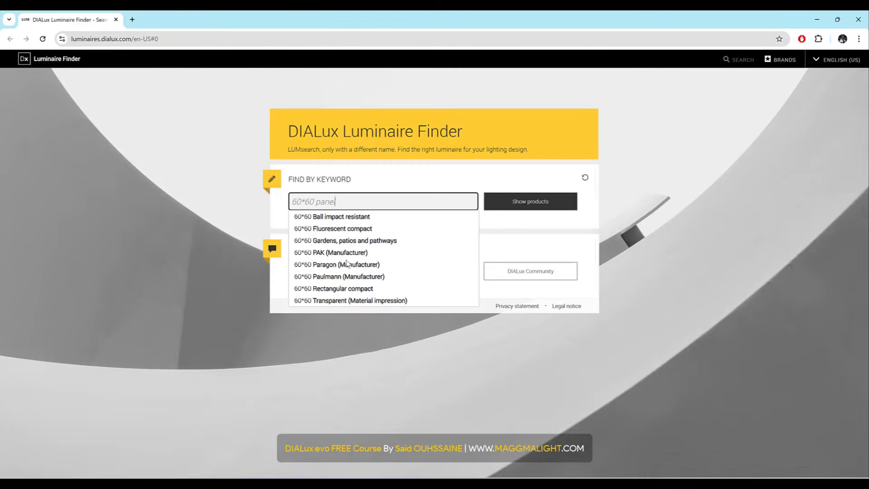
key("Return")
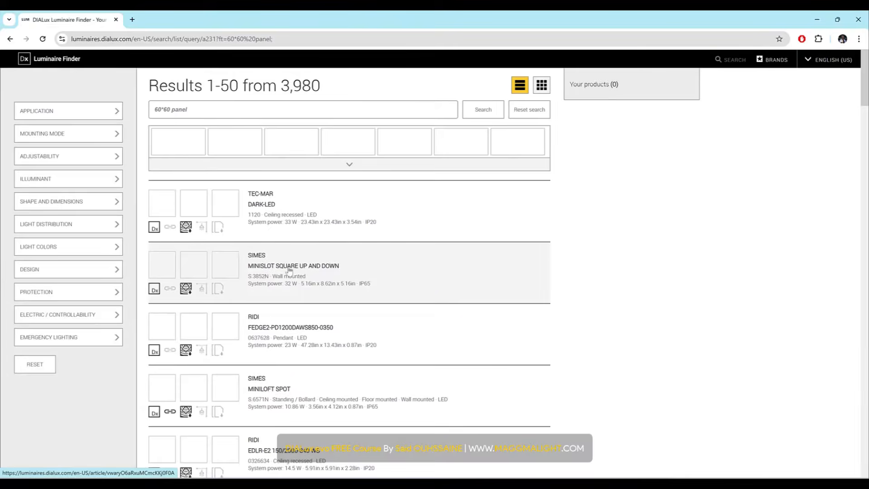
left_click(117, 110)
left_click(186, 113)
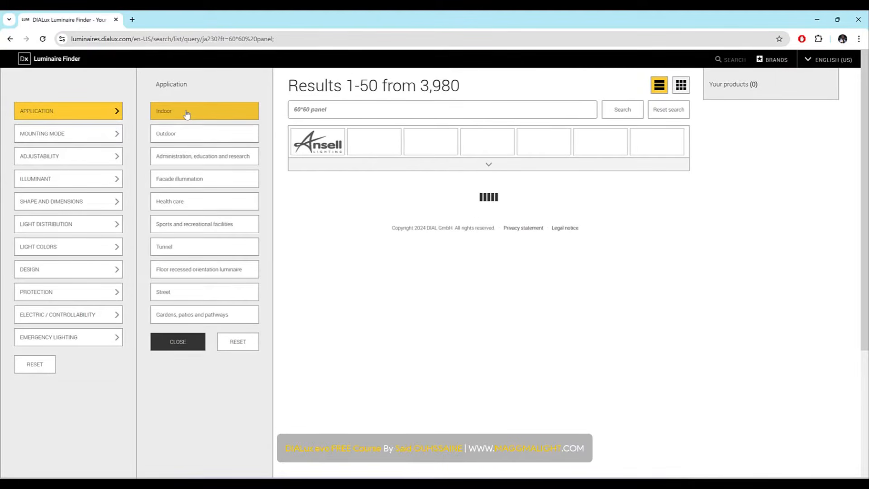
left_click(113, 135)
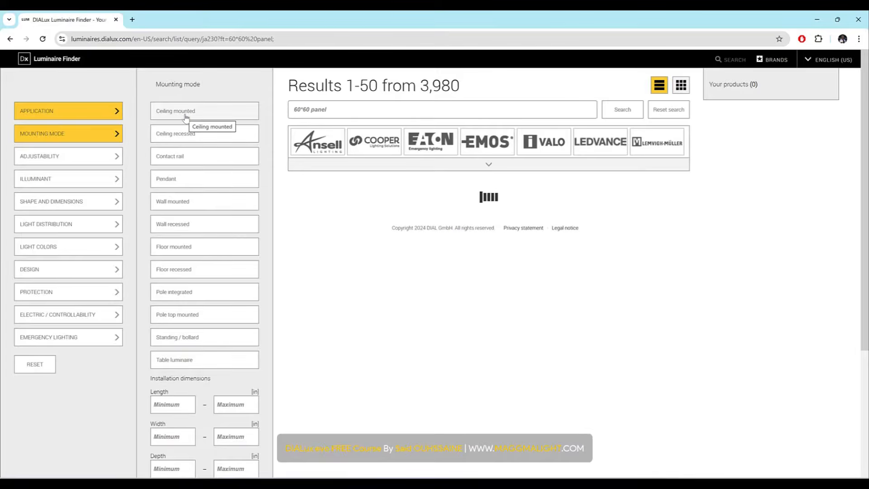
left_click(185, 117)
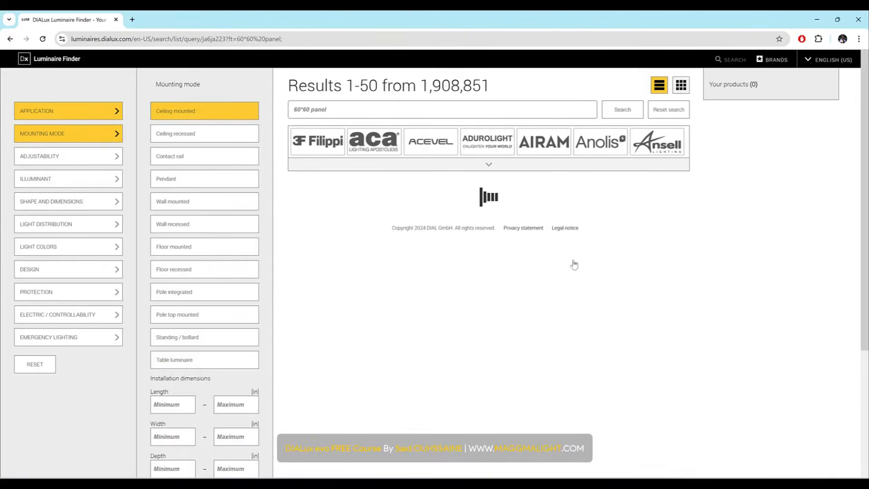
- Look through the filtered results and open a square ceiling-mounted panel's data sheet in a separate browser tab
scroll(613, 281, "down", 2)
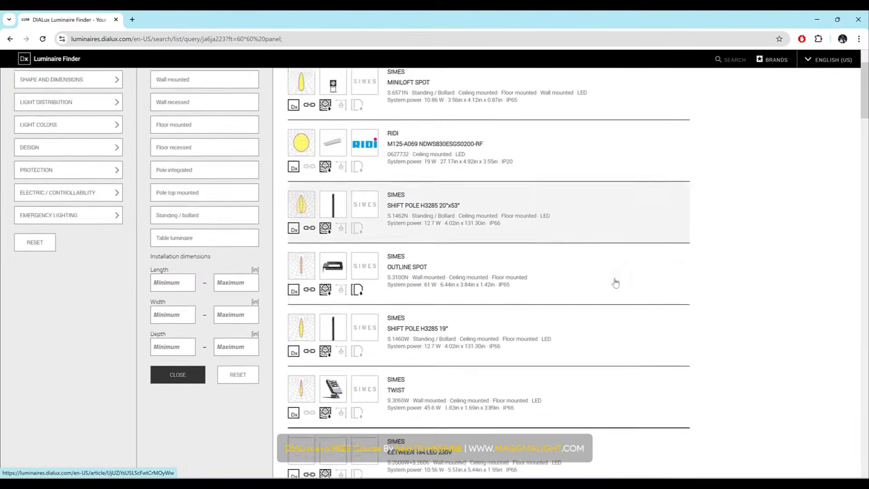
scroll(615, 283, "down", 7)
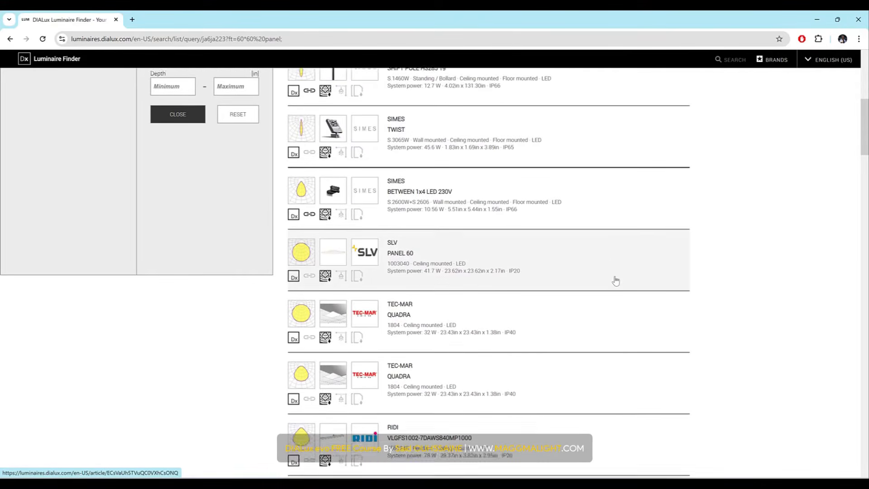
scroll(616, 281, "down", 2)
middle_click(339, 182)
scroll(473, 243, "down", 2)
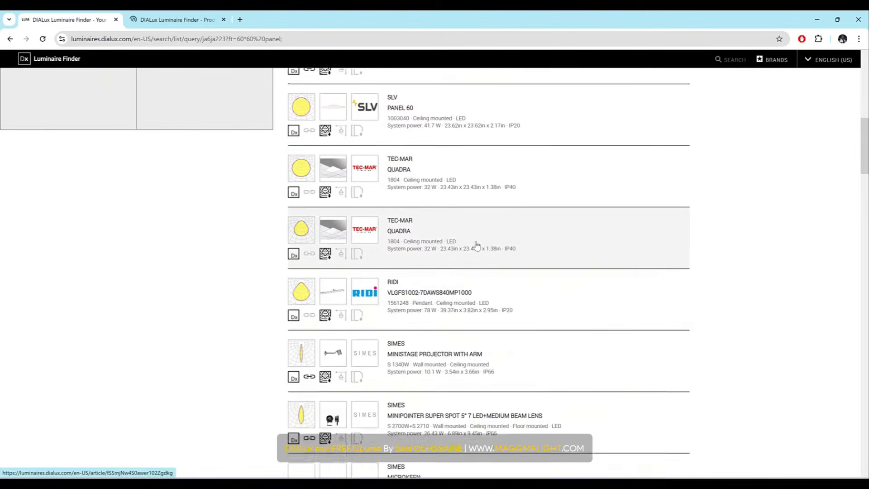
- Browse further down the ceiling-mounted results and open the RZB Planos LED Lichtband product in a separate browser tab
scroll(477, 245, "down", 3)
scroll(481, 241, "down", 1)
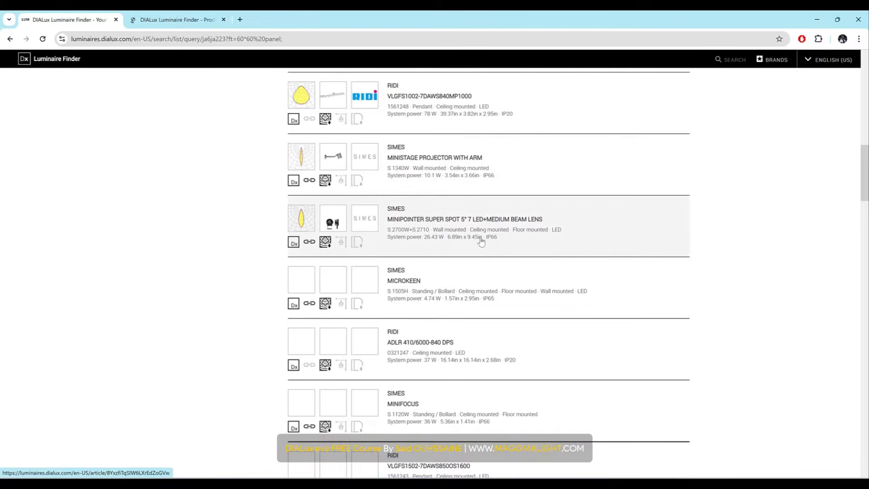
scroll(481, 241, "down", 2)
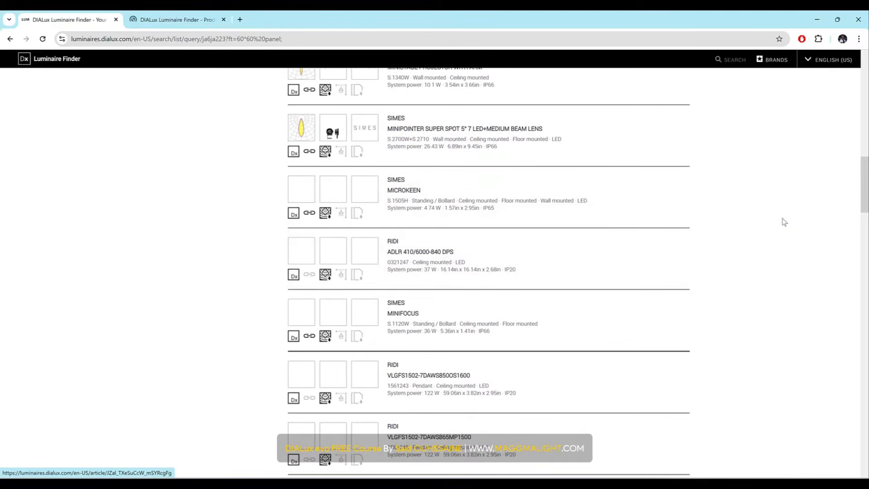
scroll(699, 226, "down", 2)
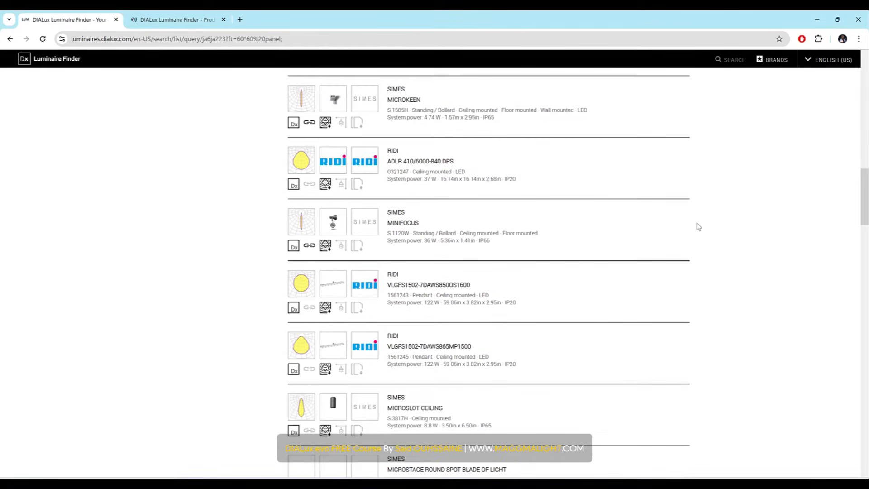
scroll(699, 227, "down", 6)
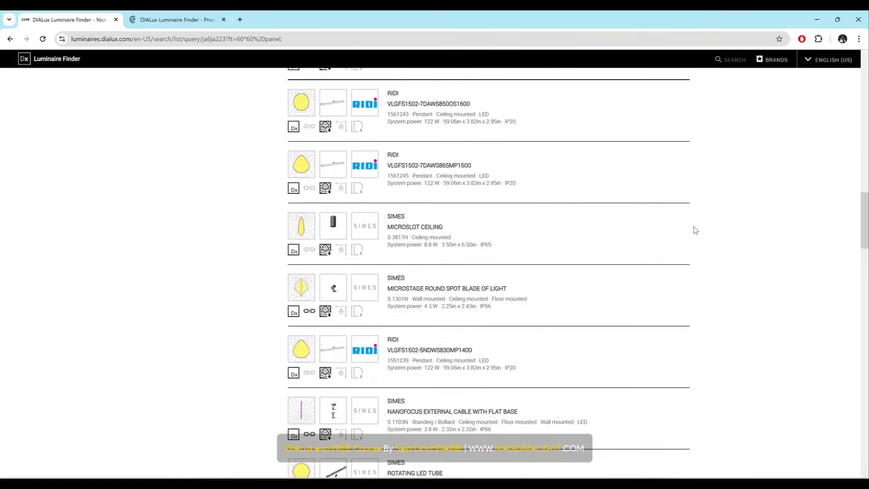
scroll(696, 231, "down", 5)
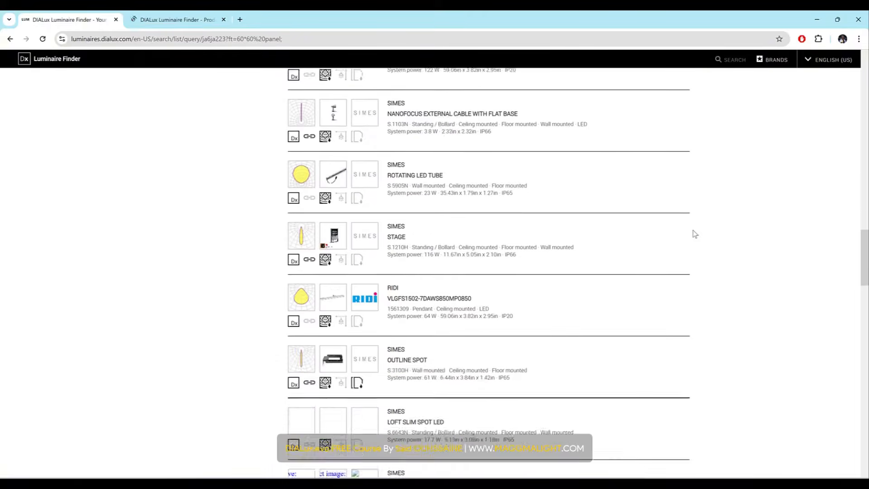
scroll(695, 236, "down", 6)
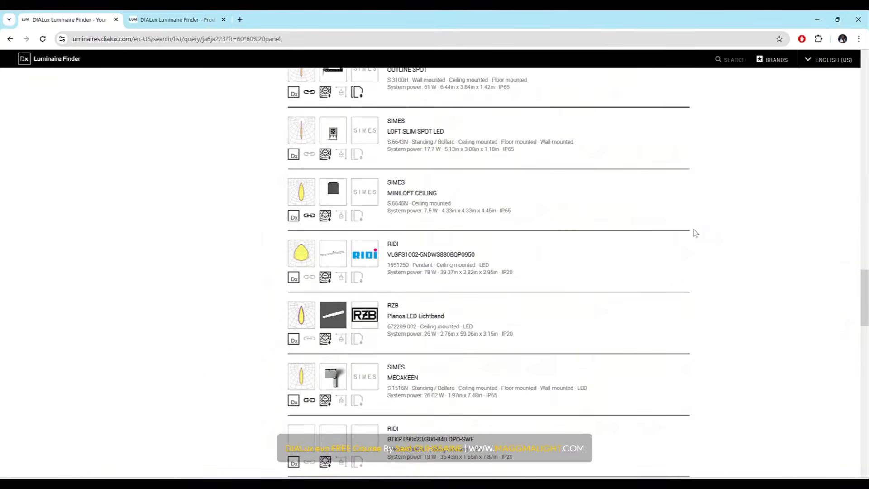
scroll(696, 233, "down", 2)
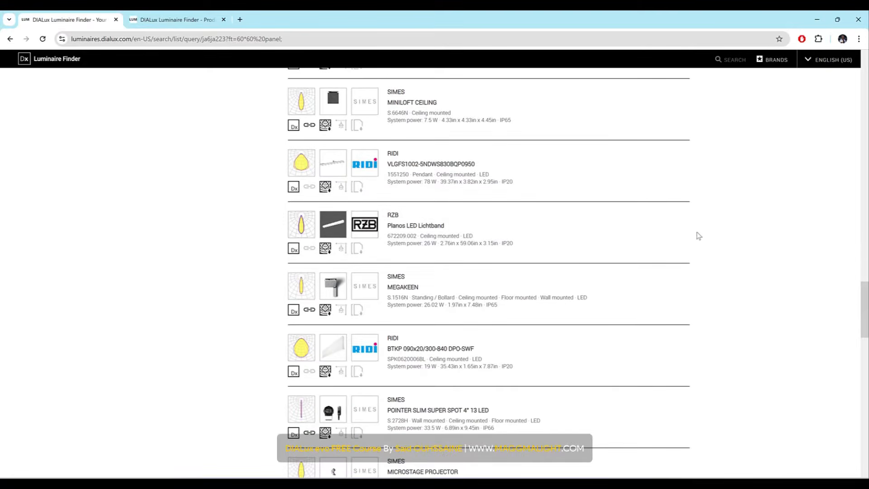
middle_click(355, 229)
- Find the RIDI IHLS-L 380/2520-840 SB luminaire in the results and open its product data sheet
scroll(460, 245, "down", 8)
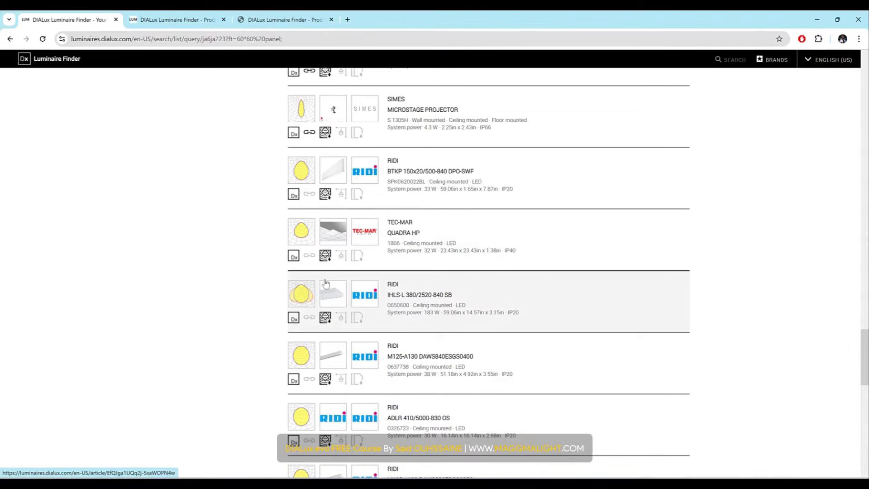
left_click(334, 294)
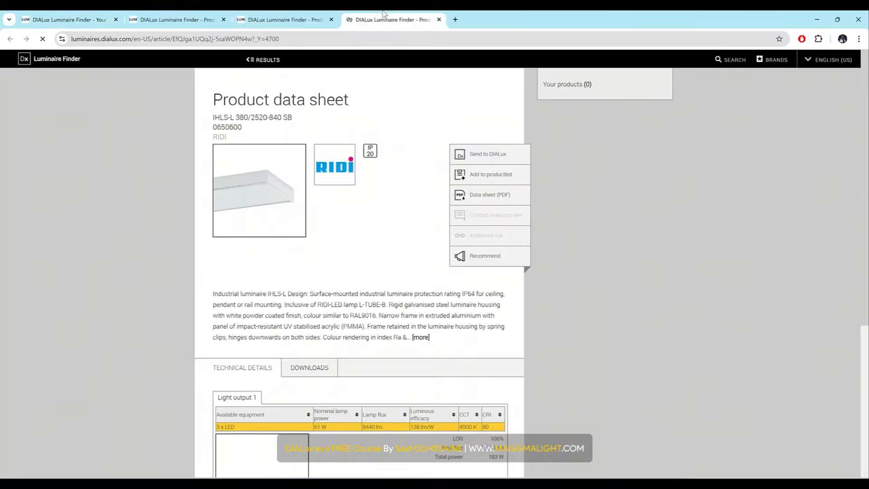
scroll(365, 229, "down", 1)
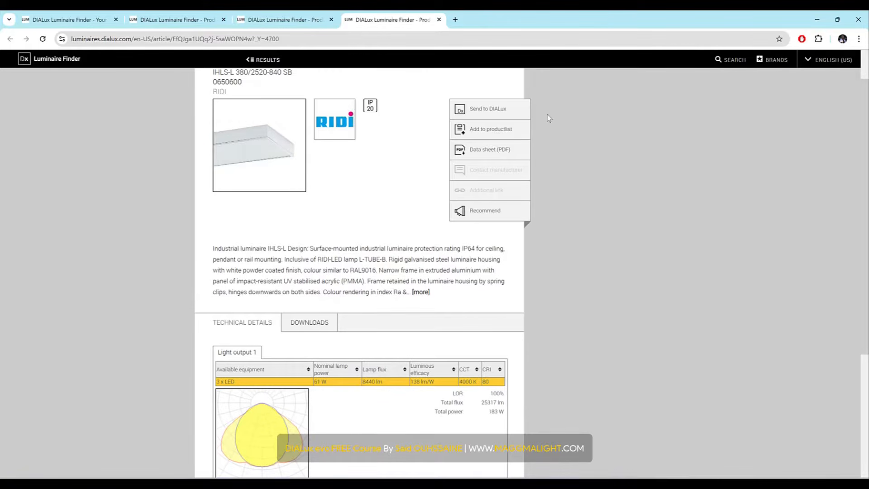
- Send the RIDI IHLS-L 380/2520-840 SB to DIALux, switch to DIALux evo and show Room 1 in plan view
left_click(512, 112)
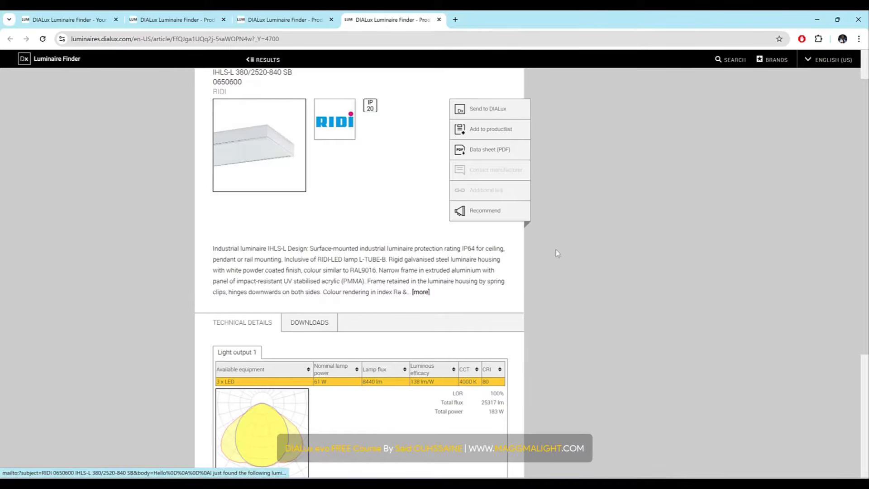
mouse_move(546, 483)
left_click(493, 439)
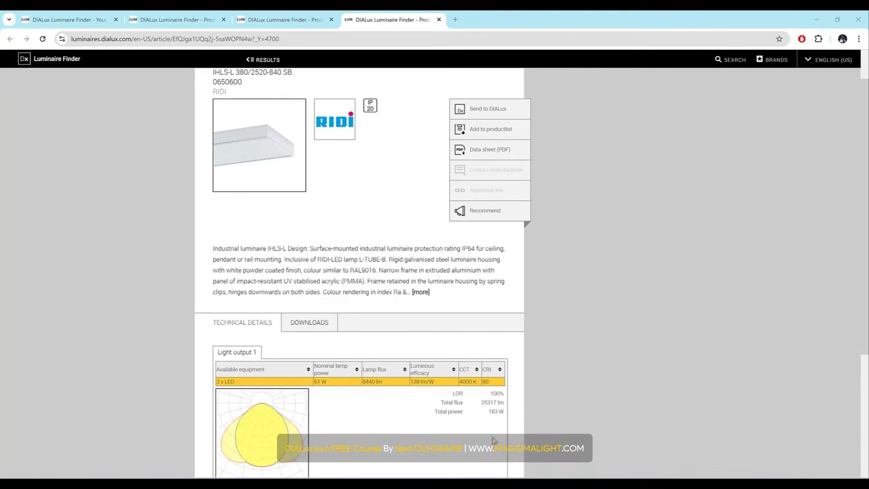
left_click(496, 454)
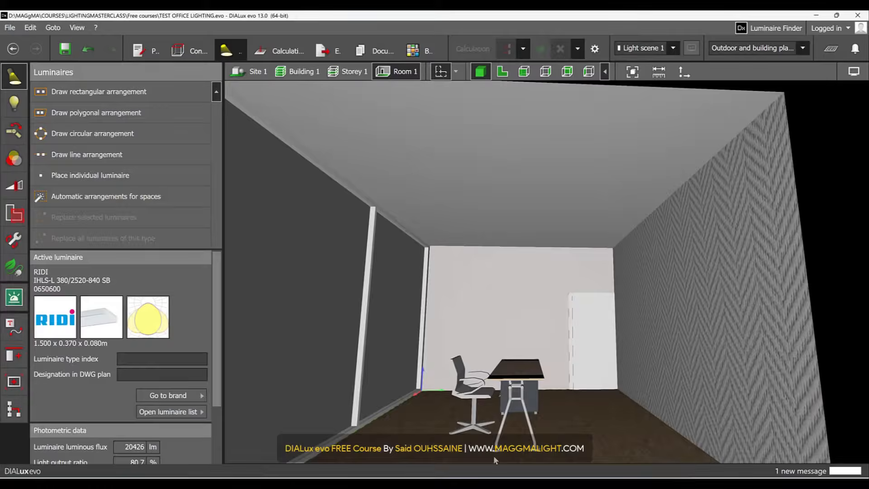
left_click(503, 71)
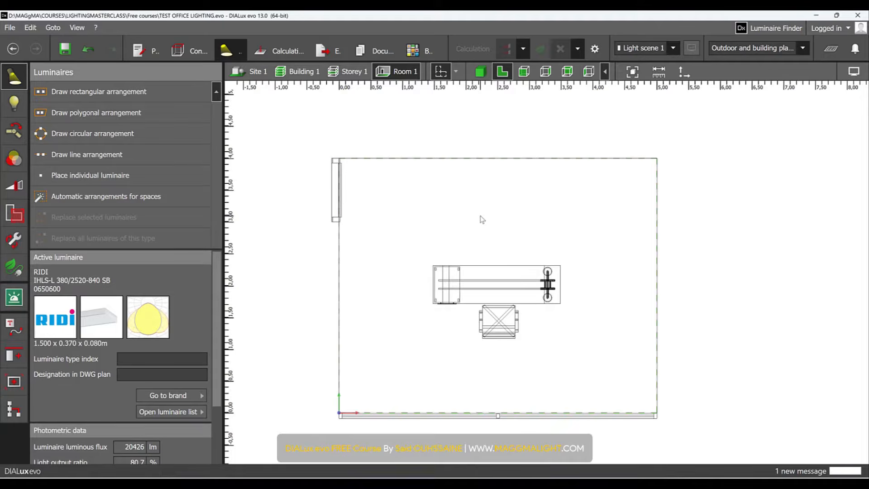
- Draw a rectangular luminaire arrangement of about 2.2 by 2.5 m in the part of Room 1 near the door
left_click(142, 94)
left_click(369, 175)
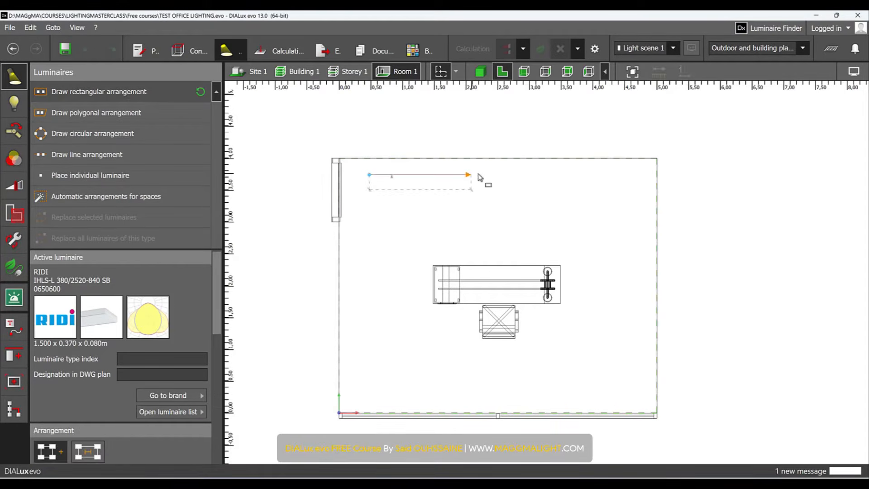
left_click(509, 180)
left_click(364, 334)
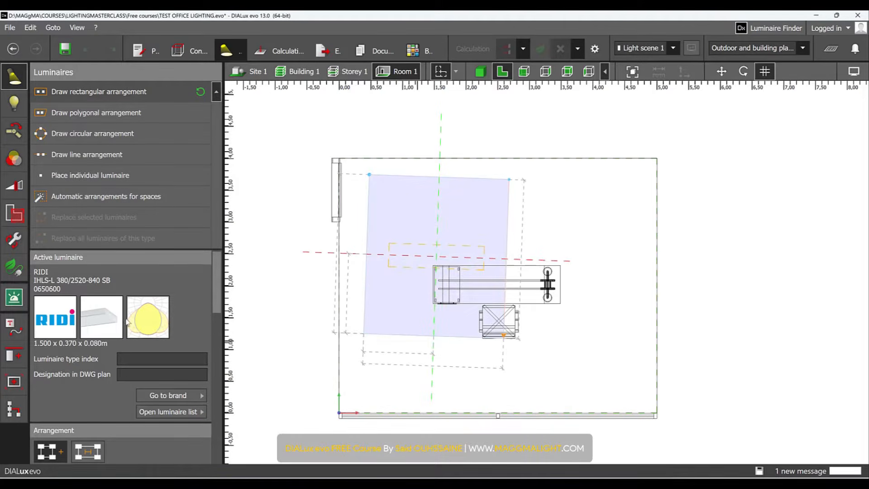
- Set the rectangular arrangement to 2 luminaires in X and 3 luminaires in Y
scroll(161, 359, "down", 8)
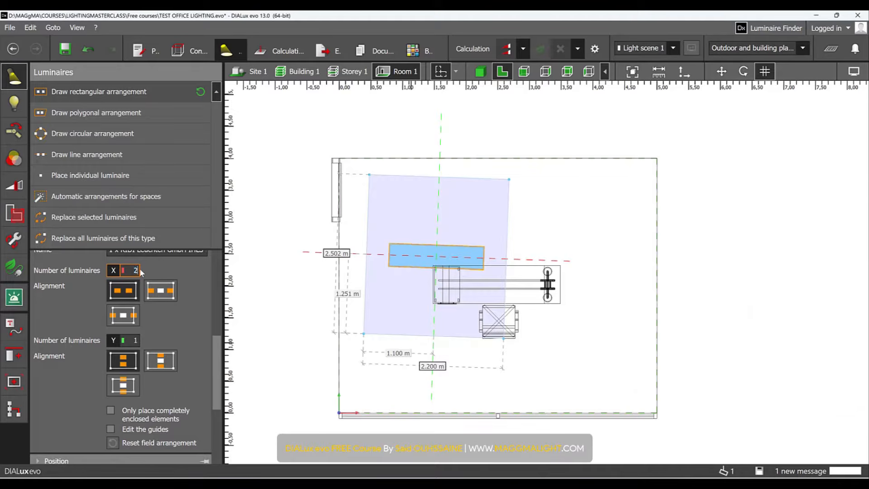
left_click(149, 292)
left_click(139, 340)
type("3")
key("Return")
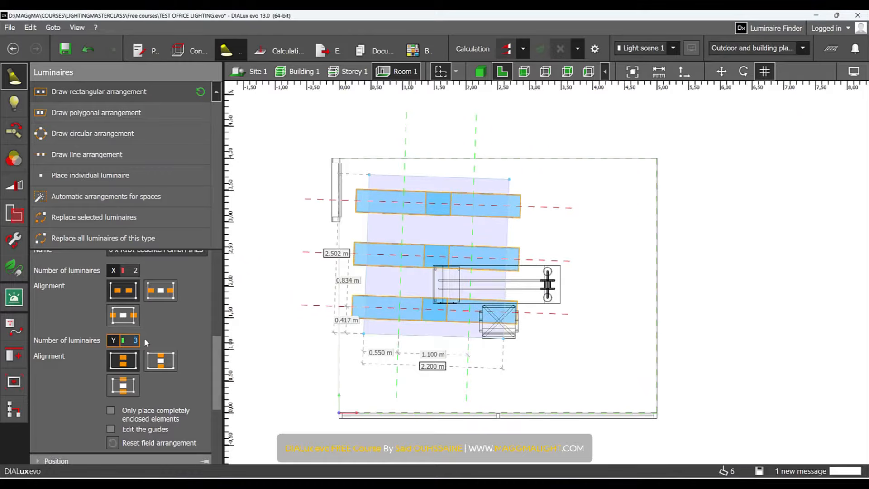
- Delete the rectangular luminaire arrangement from Room 1
left_click(331, 126)
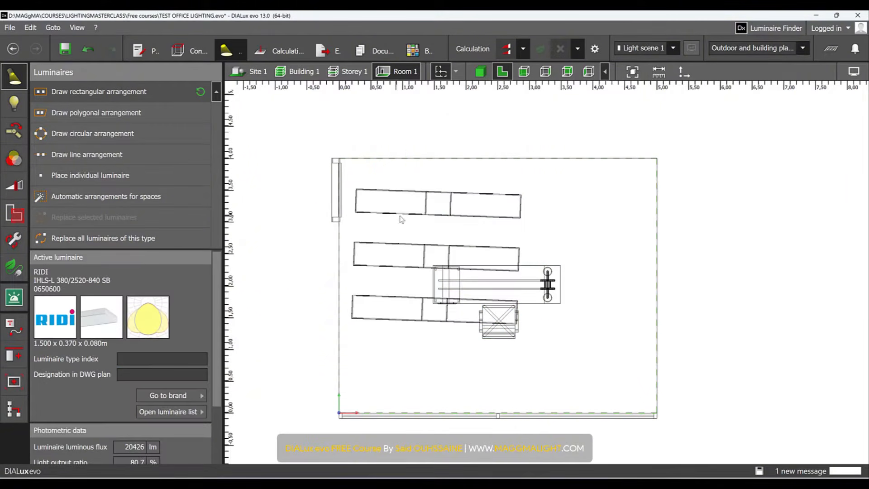
left_click(404, 211)
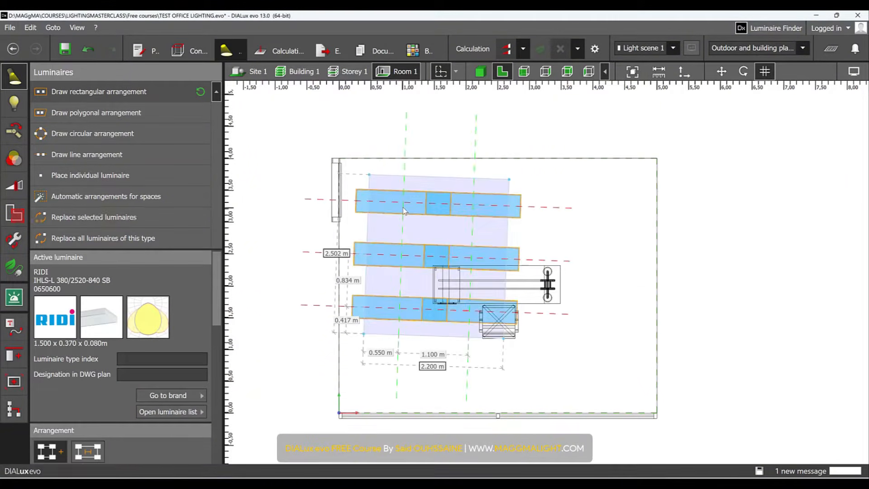
key("Delete")
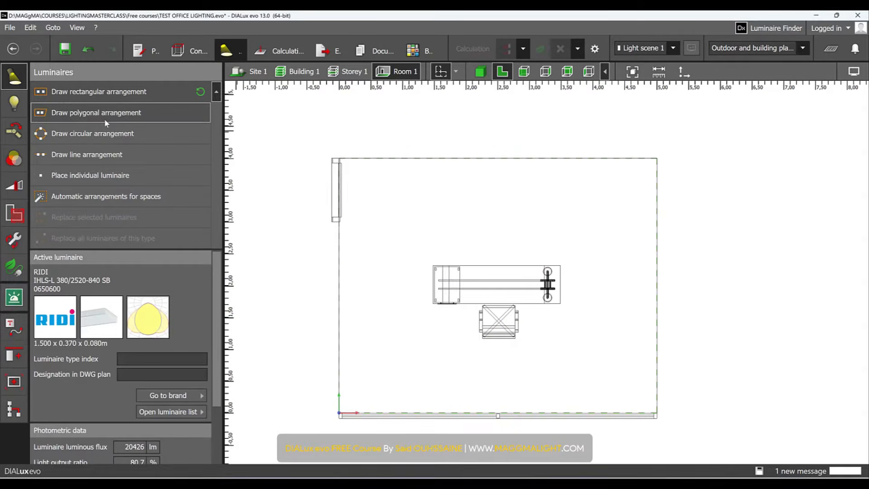
- Draw a closed five-cornered polygonal luminaire arrangement around the desk in Room 1, about 4.1 by 3 m overall
left_click(106, 118)
left_click(375, 174)
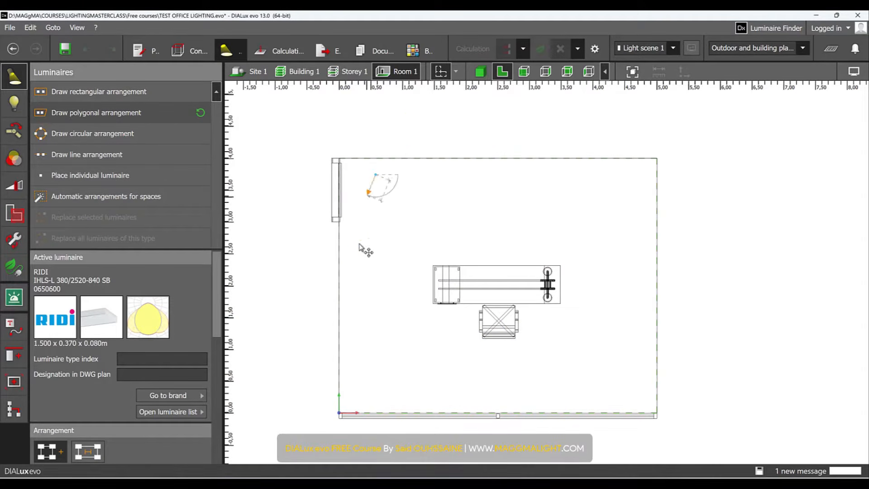
left_click(364, 346)
left_click(561, 328)
left_click(638, 174)
left_click(529, 199)
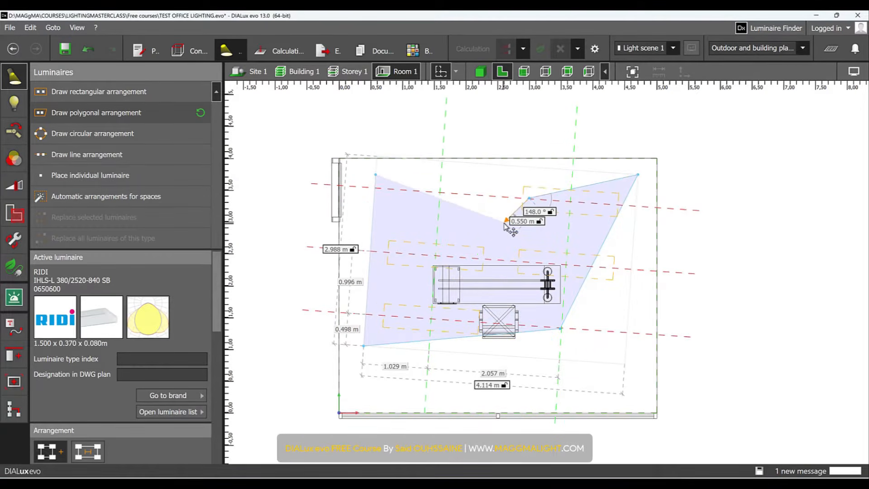
right_click(502, 229)
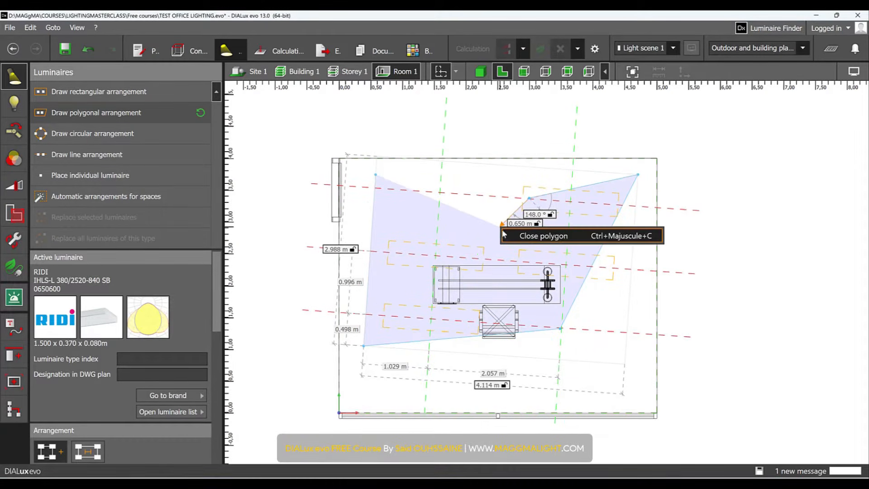
left_click(528, 232)
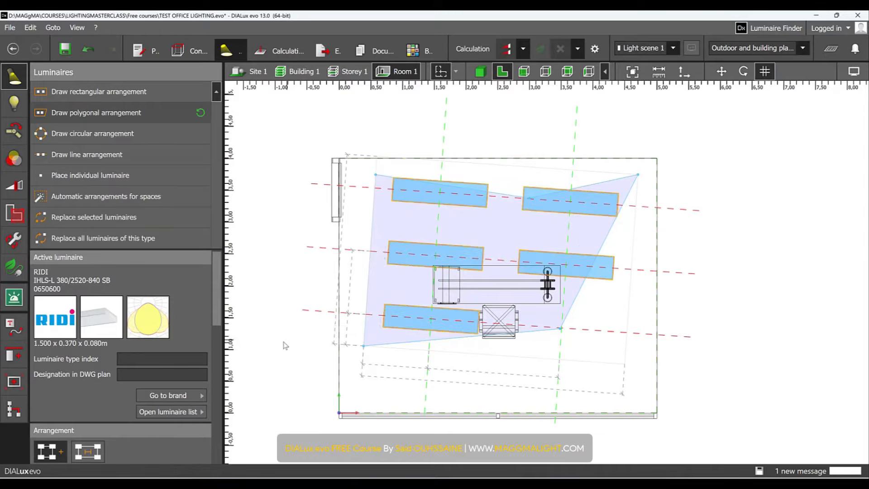
- Check the polygonal arrangement's settings and delete the arrangement from Room 1
scroll(162, 359, "up", 1)
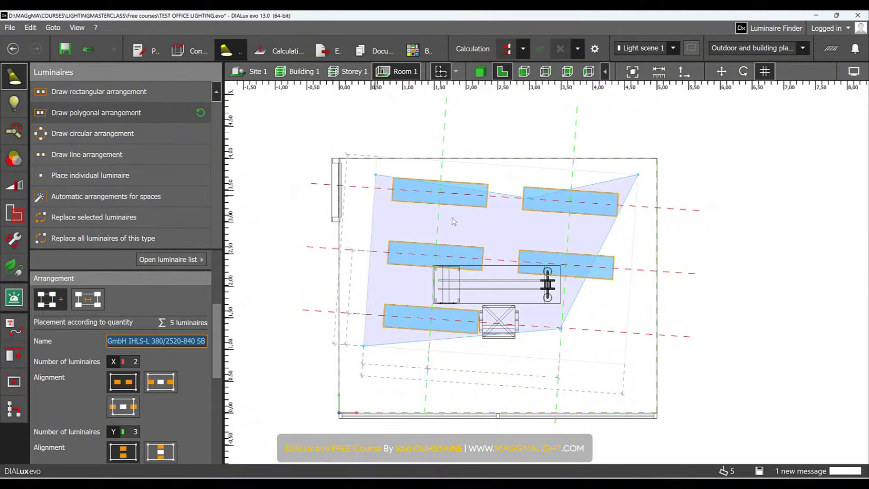
middle_click_drag(506, 202, 513, 211)
key("Delete")
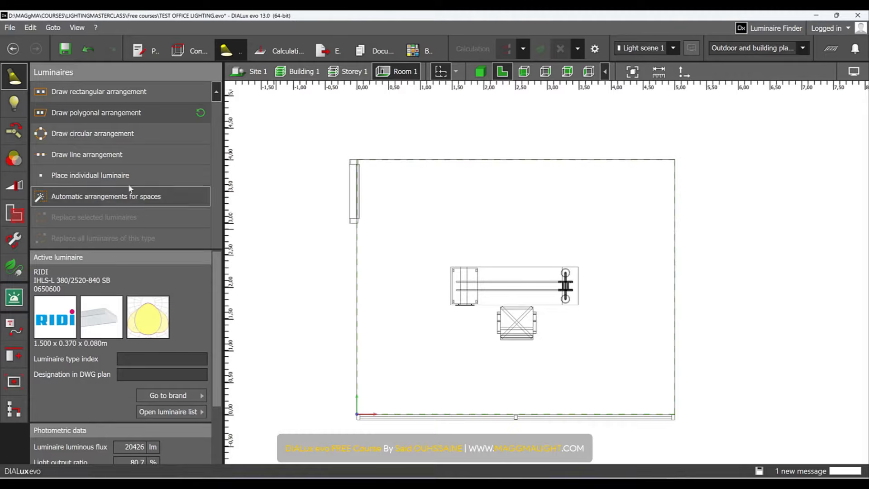
- Draw a circular luminaire arrangement with a radius of about 2 m around the desk in Room 1, and delete it again
left_click(115, 136)
left_click(501, 280)
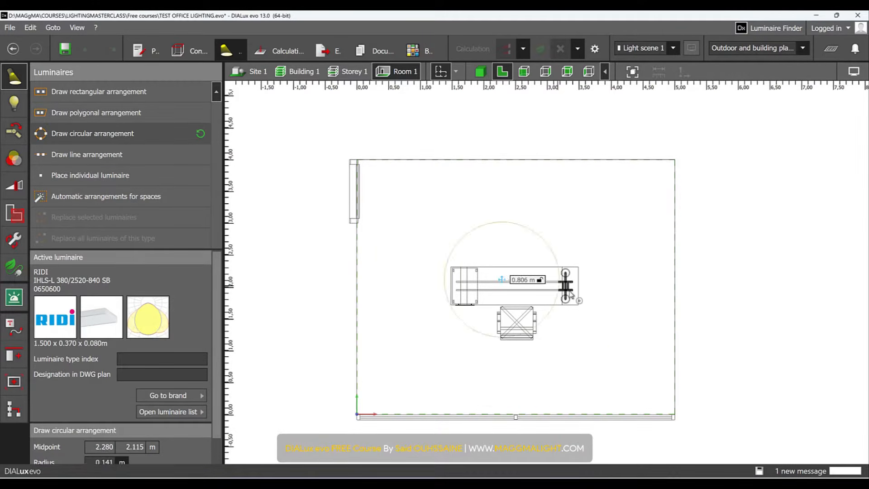
left_click(626, 320)
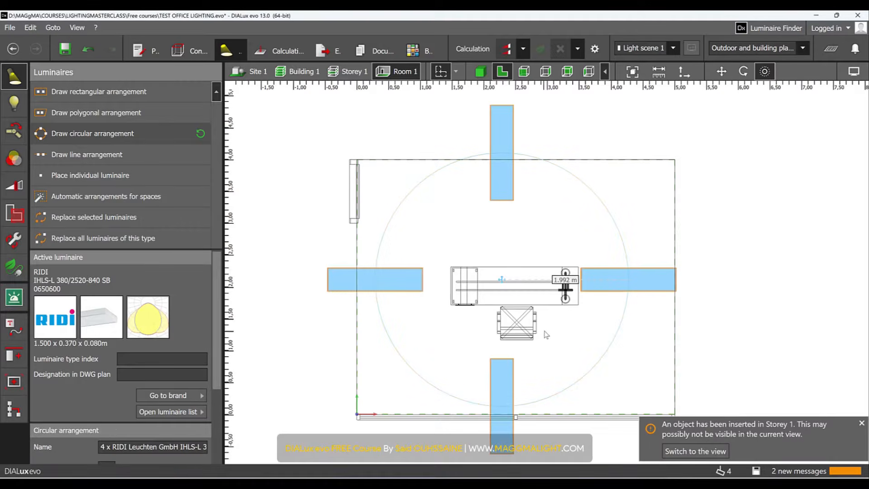
scroll(195, 424, "down", 3)
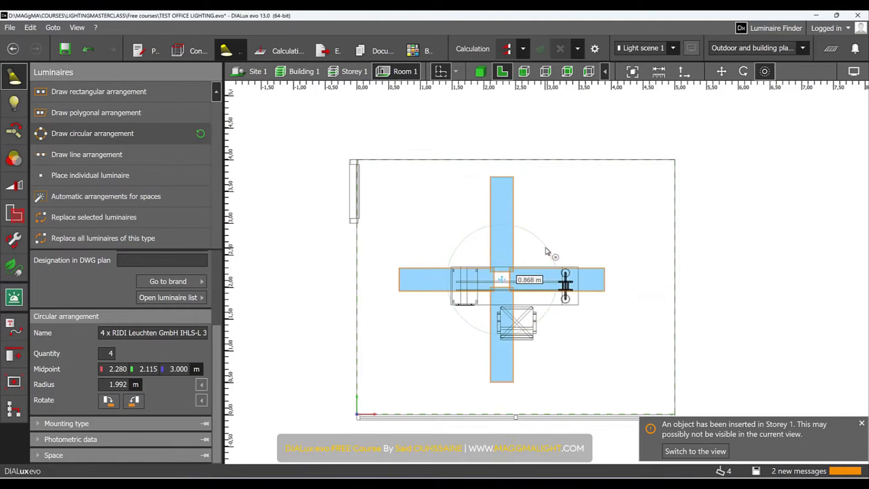
key("Escape")
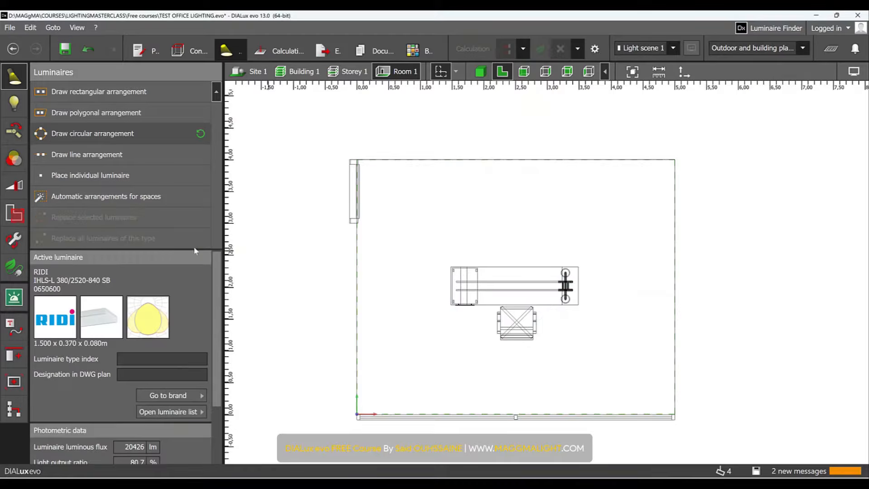
- Draw a horizontal line arrangement about 3.9 m long on the side of the desk opposite the chair, check its settings and delete it
left_click(122, 152)
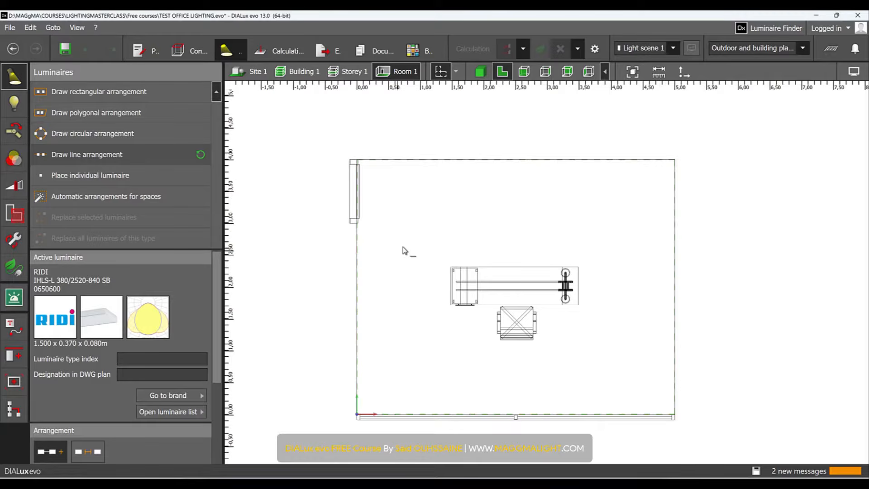
left_click(402, 245)
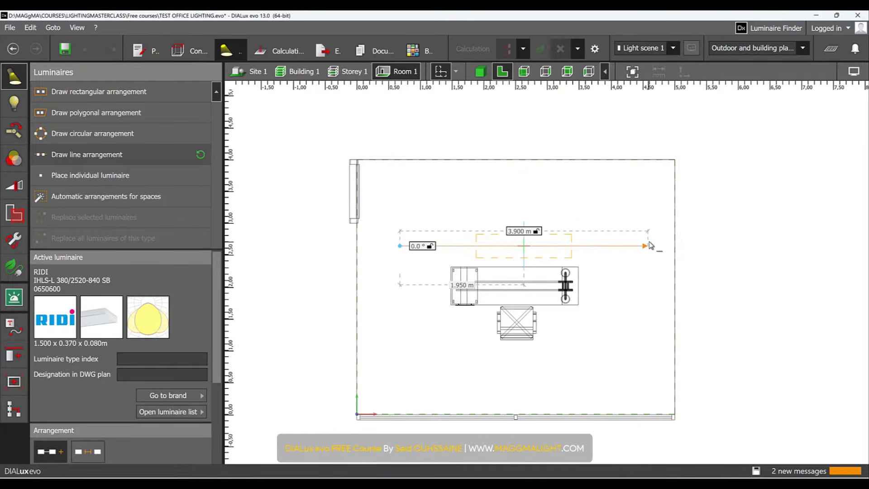
left_click(650, 245)
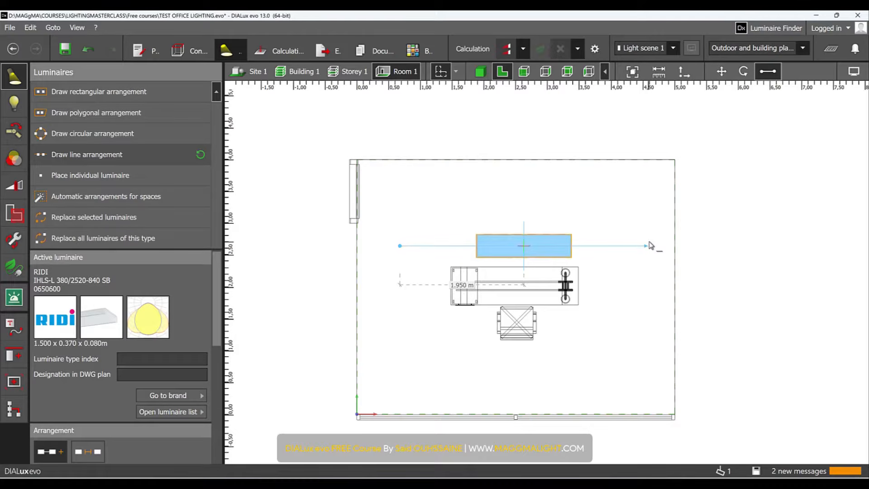
scroll(152, 409, "down", 8)
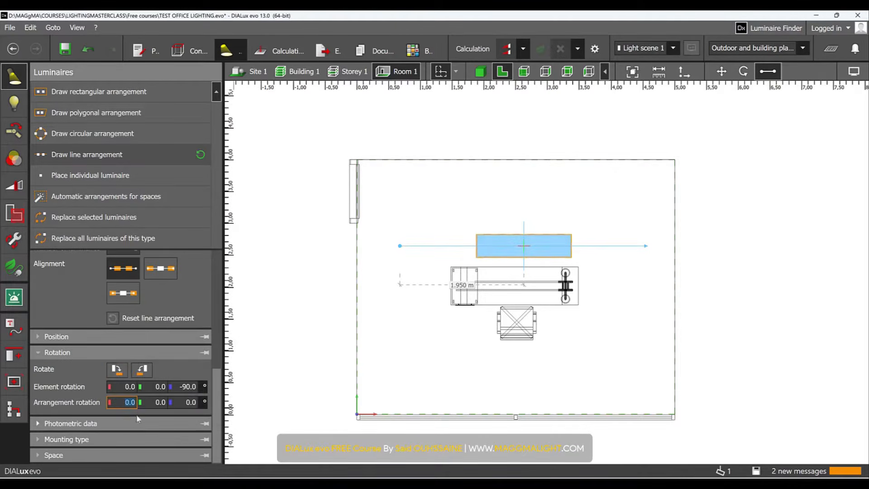
scroll(140, 303, "up", 5)
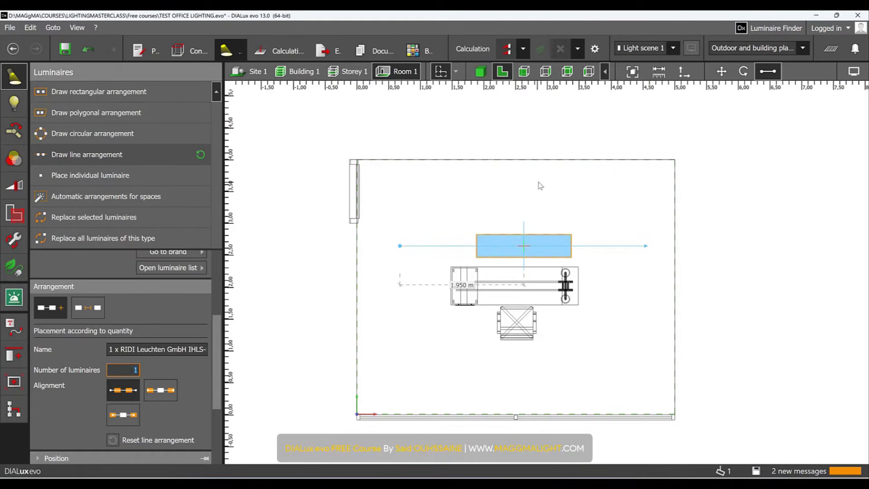
middle_click_drag(532, 184, 536, 190)
key("Delete")
- Place an individual luminaire in Room 1, move it to the side of the desk opposite the chair, and delete it
left_click(121, 175)
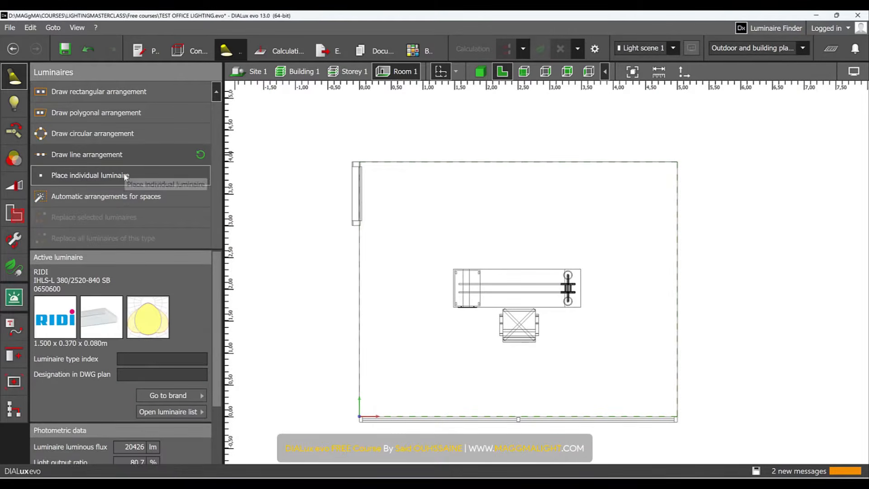
left_click(473, 204)
key("Delete")
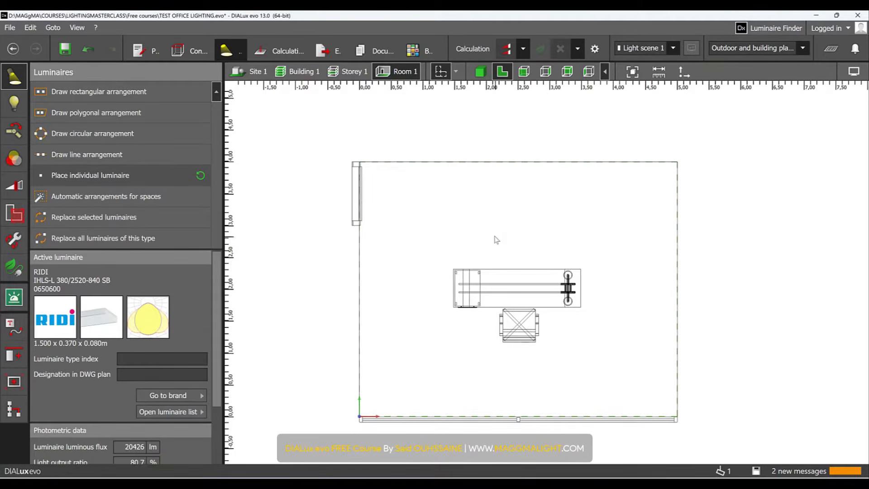
left_click(516, 156)
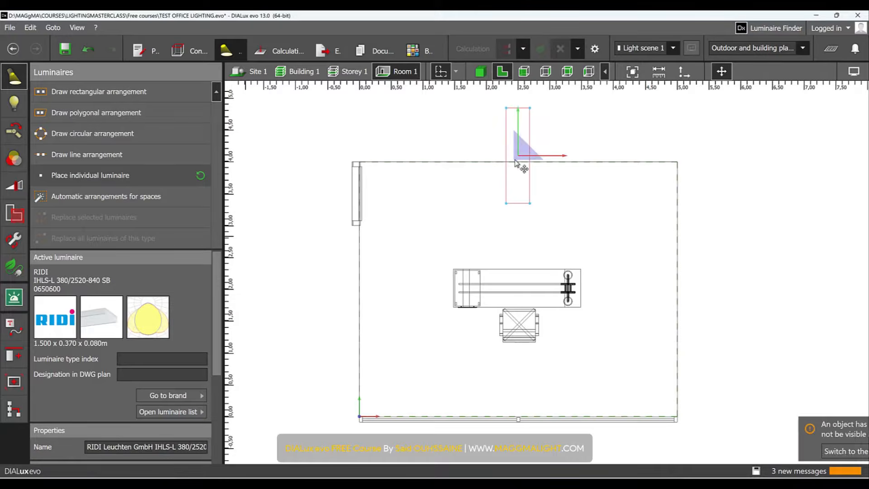
left_click_drag(519, 170, 527, 225)
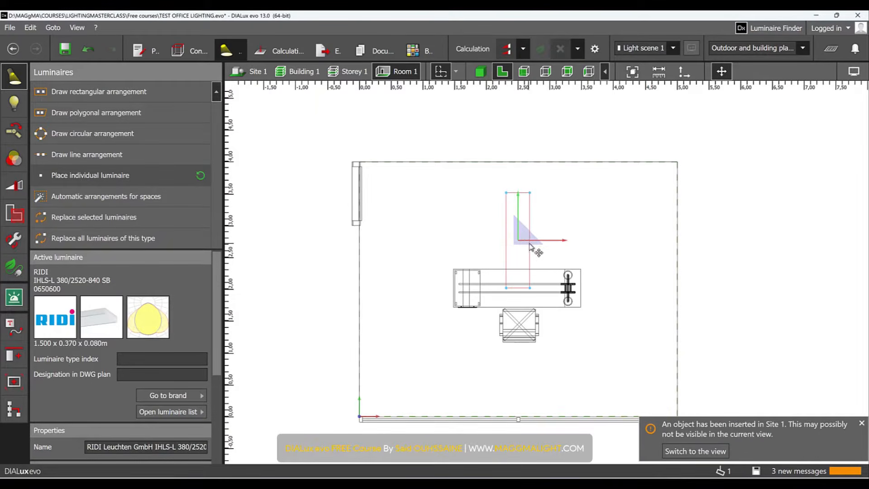
key("Delete")
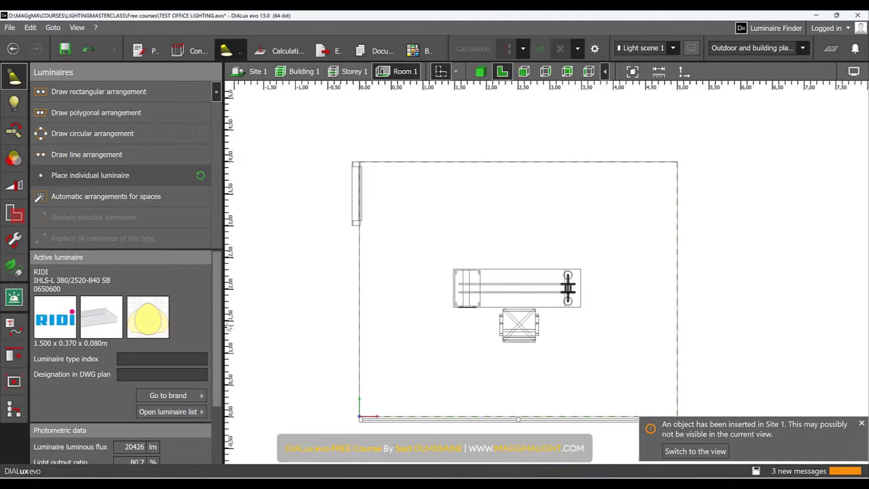
- Examine the active luminaire's photometric data and the required illuminance in Room 1's utilisation profile
scroll(215, 317, "down", 2)
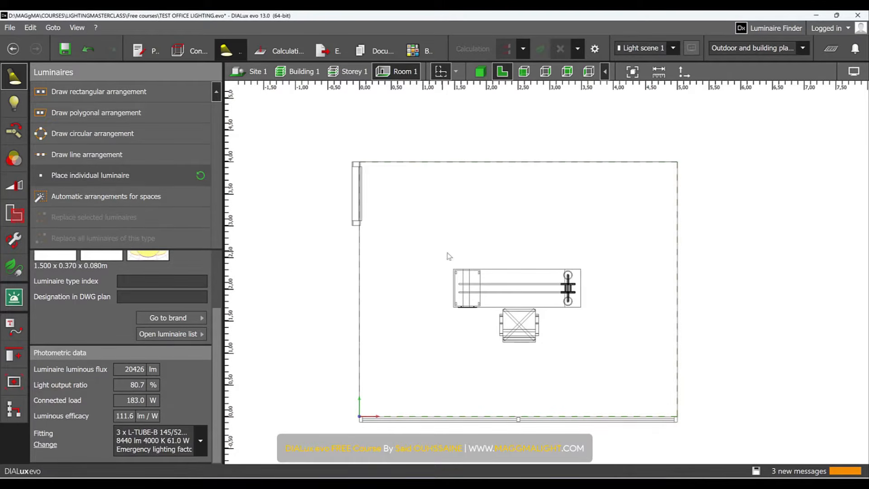
left_click(14, 212)
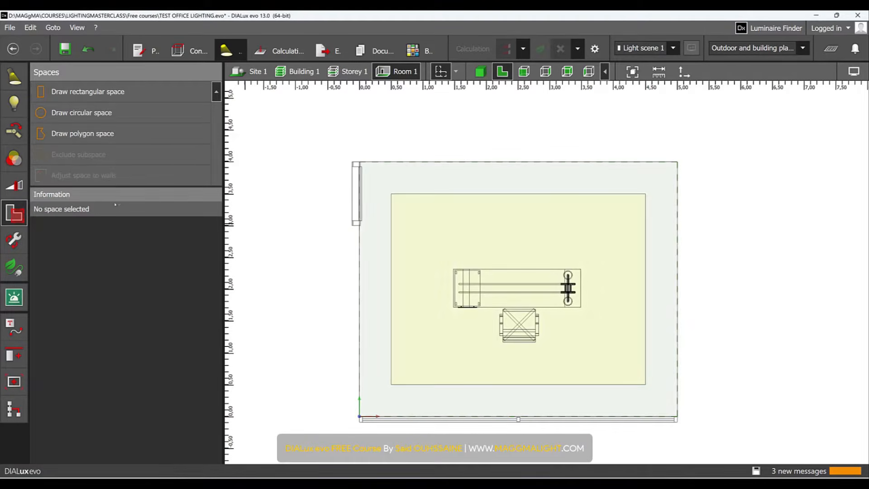
left_click(528, 244)
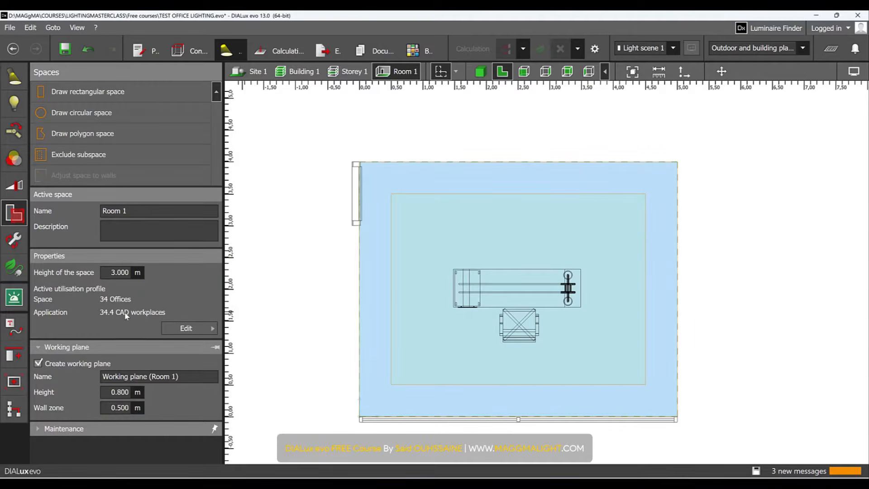
left_click(177, 329)
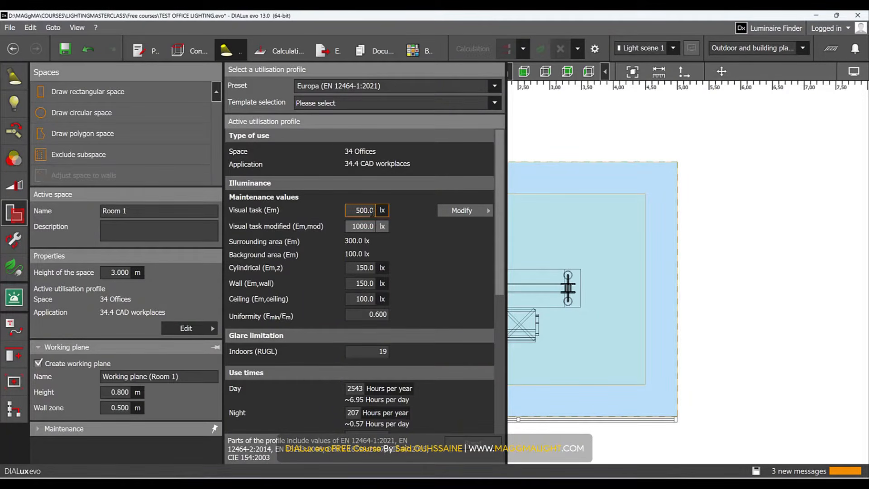
left_click(176, 261)
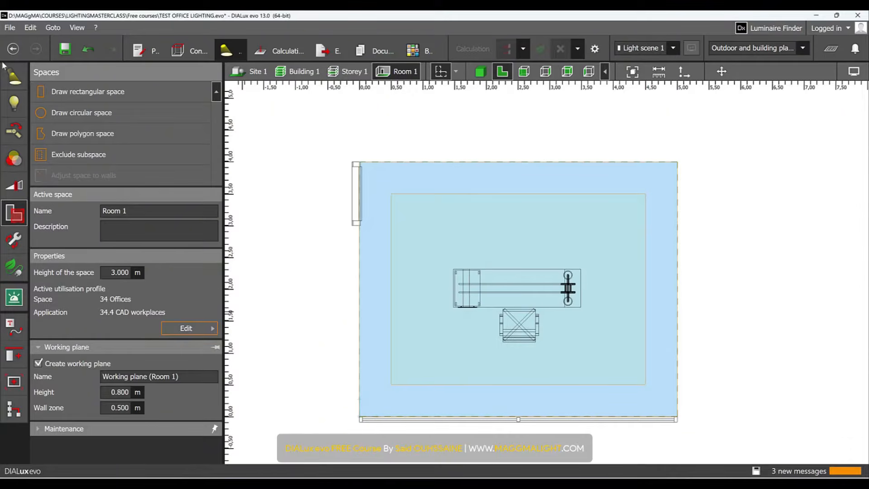
- Insert an automatic arrangement of the RIDI luminaire in Room 1, show the room in 3D and calculate the lighting
left_click(14, 76)
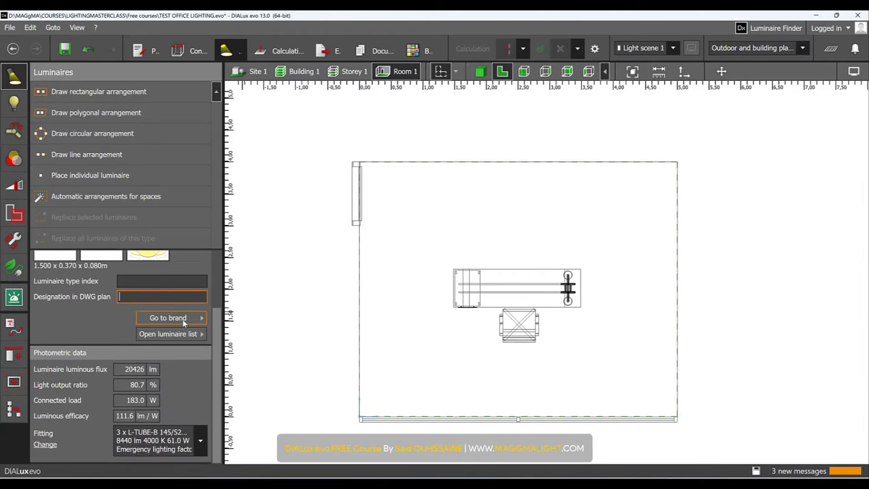
left_click(182, 192)
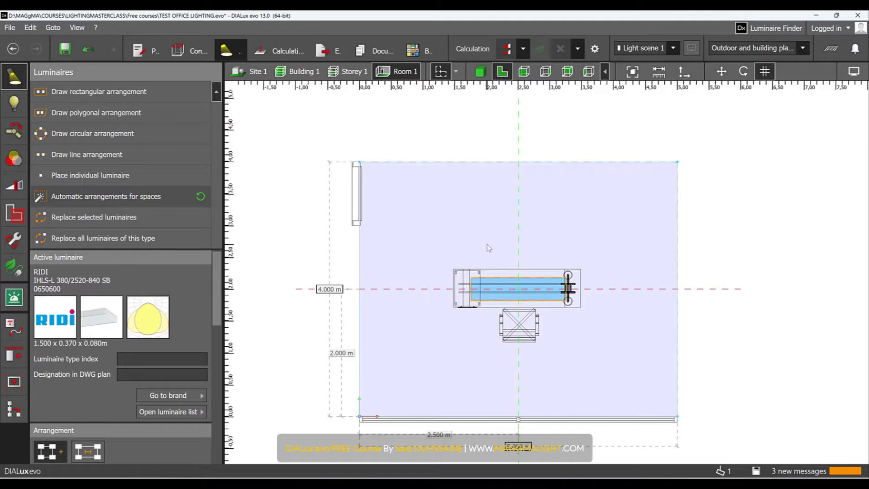
left_click(481, 71)
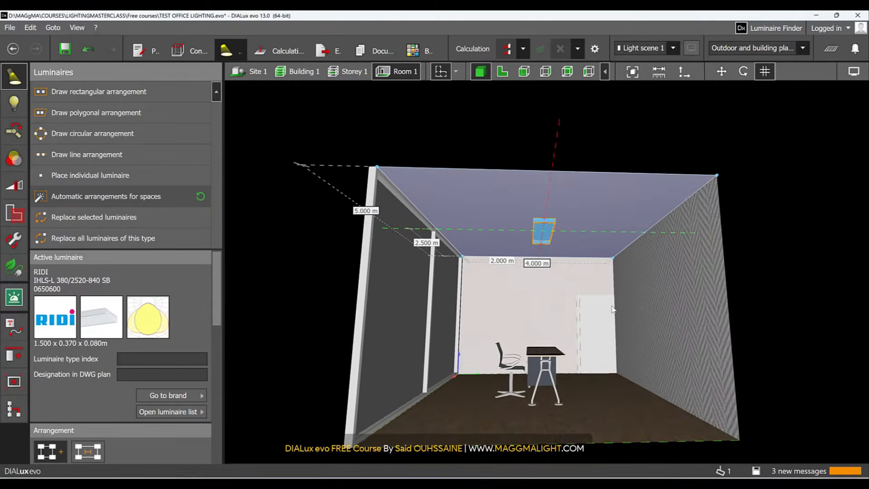
left_click(510, 44)
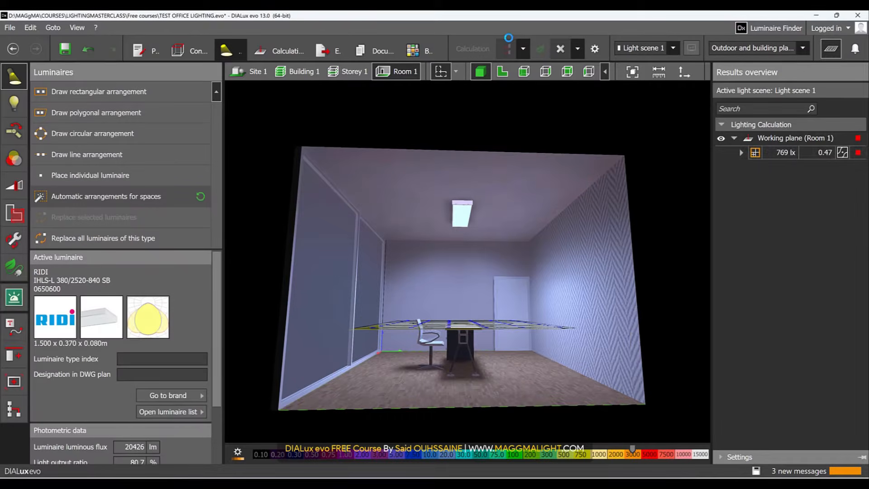
- Check the working plane's illuminance and uniformity results, and delete the RIDI luminaire arrangement, discarding the calculation results
left_click(801, 157)
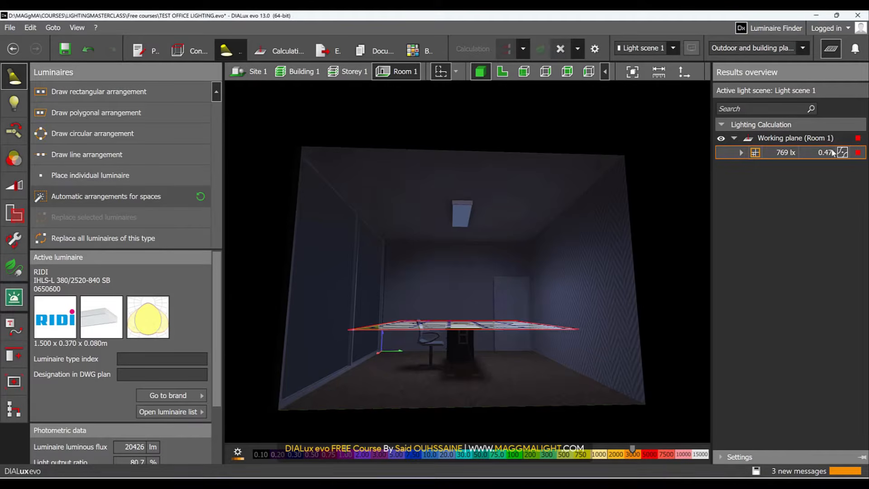
left_click_drag(595, 218, 467, 211)
left_click(466, 212)
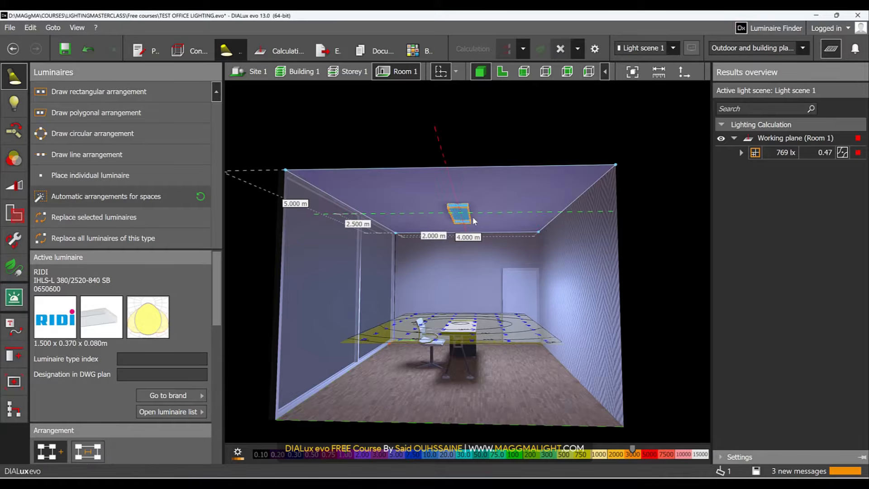
key("Delete")
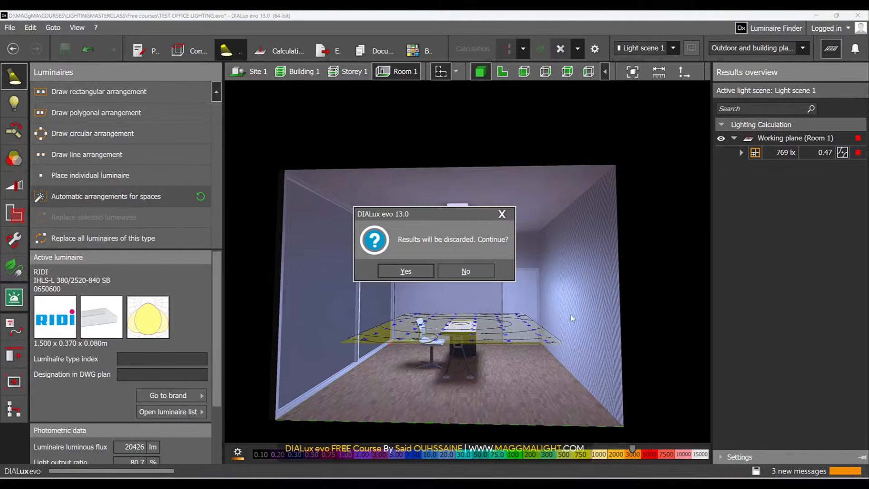
left_click(405, 271)
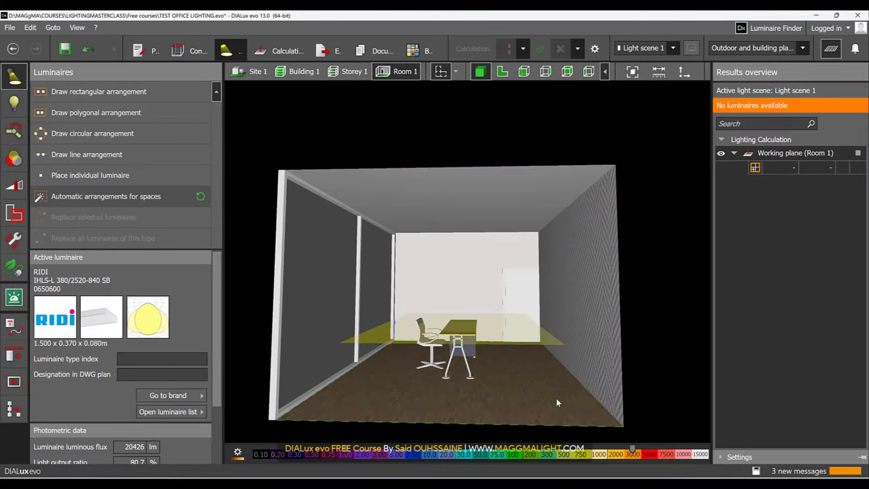
- Switch to the Luminaire Finder in the browser, send the RZB Planos LED Lichtband 672209.002 to DIALux and return to DIALux evo
mouse_move(464, 473)
left_click(445, 437)
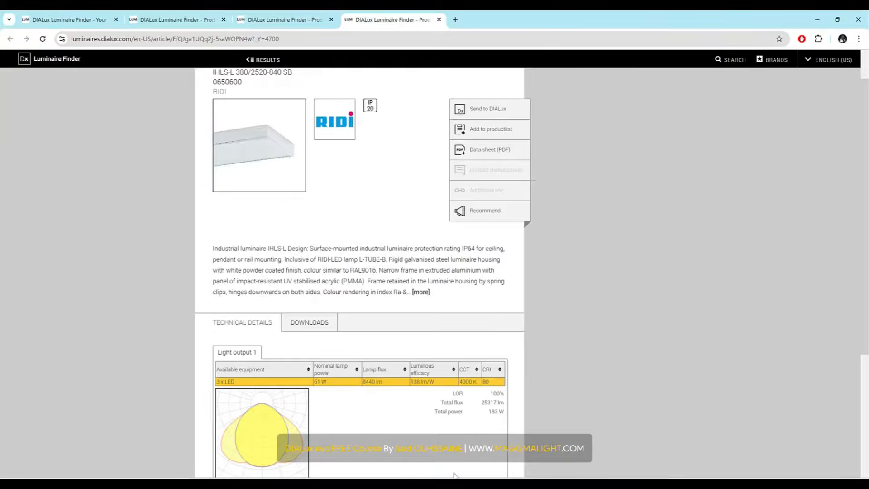
left_click(439, 19)
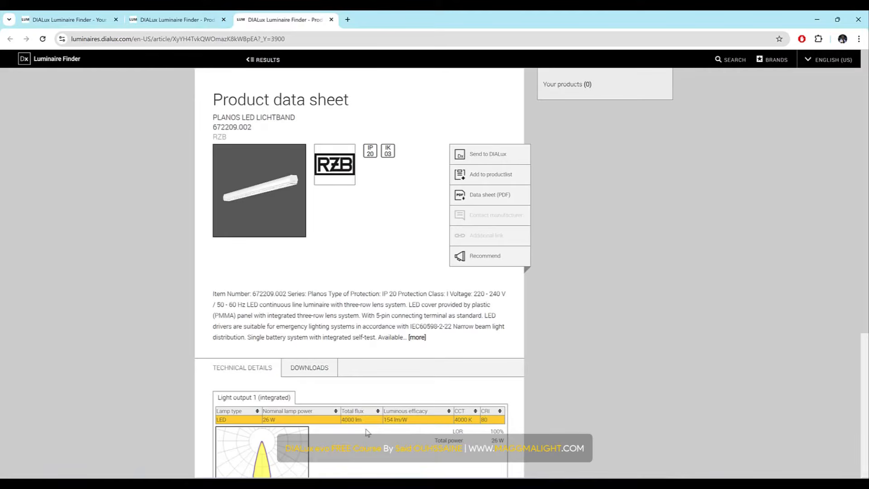
left_click(505, 155)
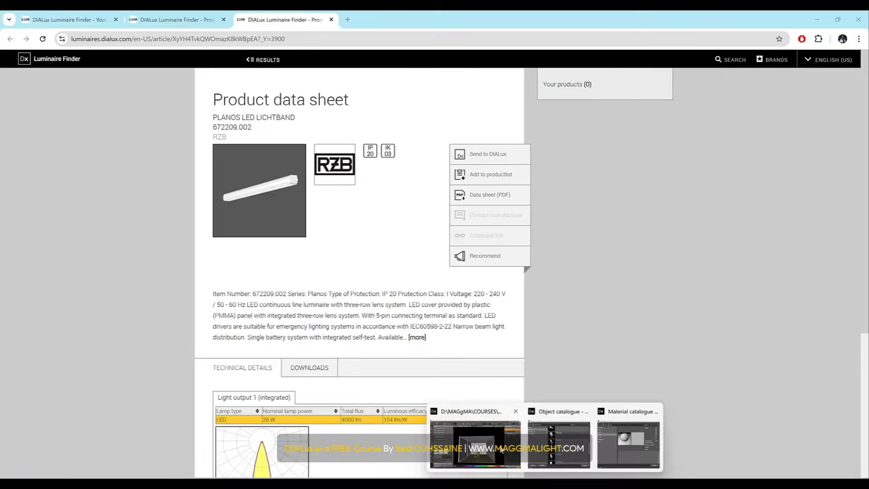
left_click(496, 445)
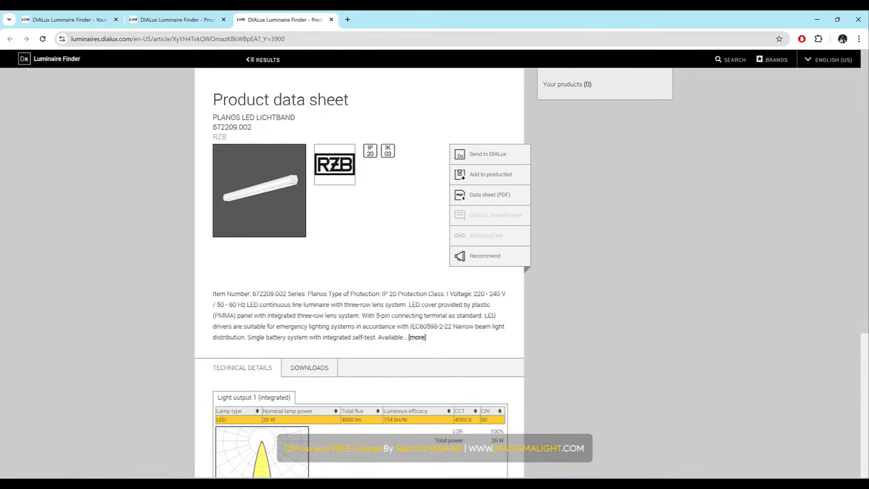
left_click(473, 430)
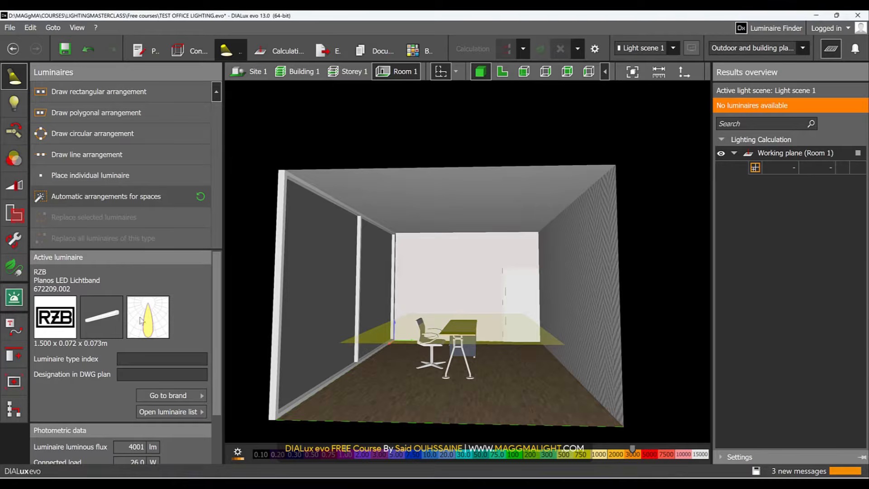
- Insert an automatic arrangement of the RZB Planos LED Lichtband luminaire in Room 1 in the floor plan view
left_click(502, 71)
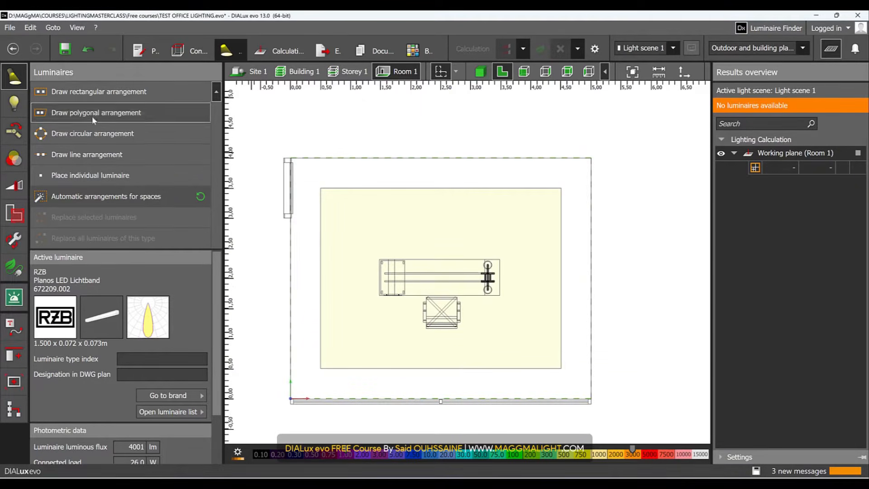
left_click(126, 203)
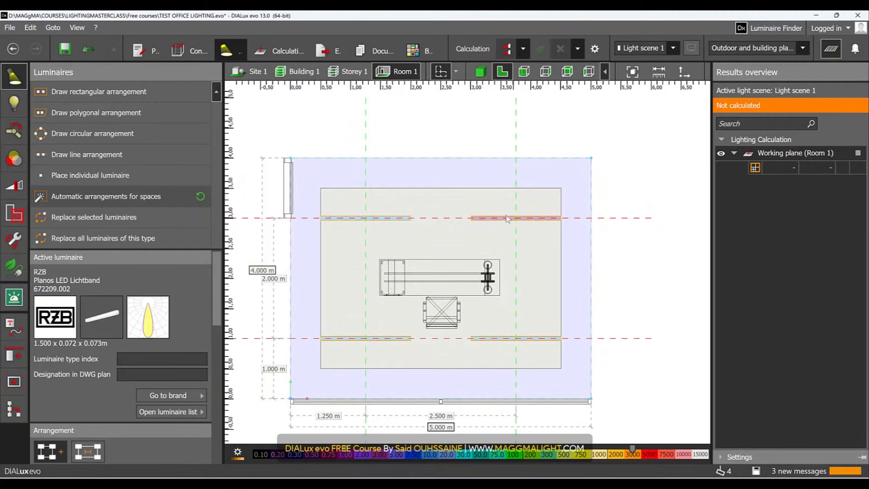
left_click(645, 146)
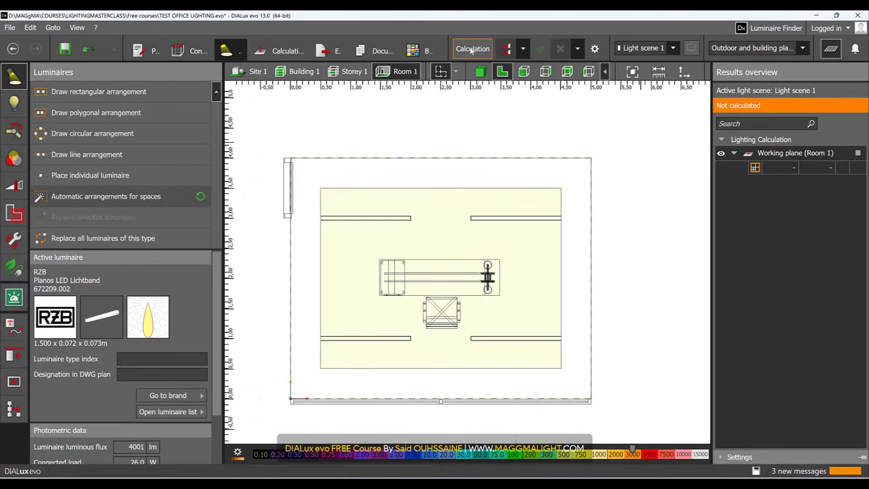
- Show Room 1 in 3D, calculate the lighting of the RZB arrangement and view the lit room from several sides
left_click(481, 71)
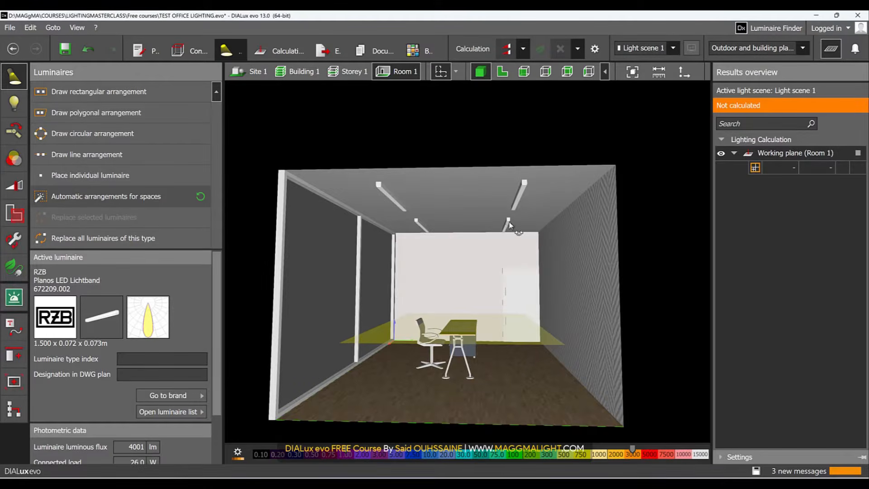
left_click(507, 49)
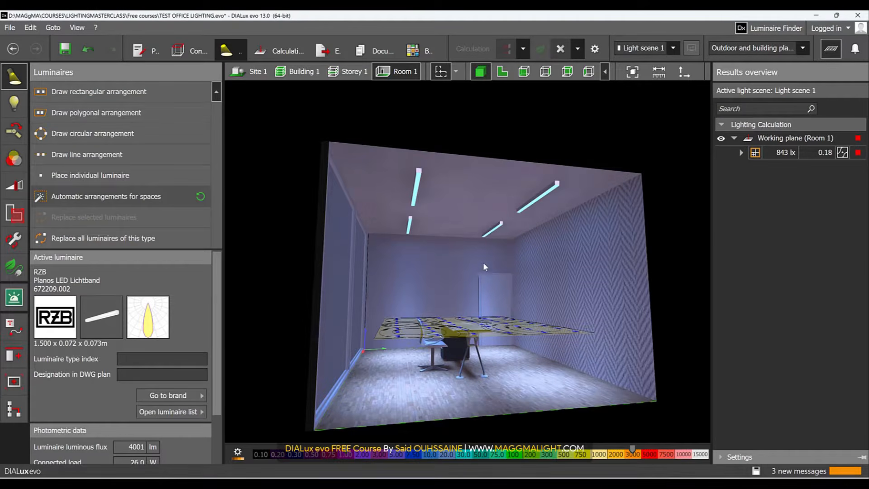
right_click_drag(483, 263, 496, 274)
right_click_drag(627, 259, 570, 249)
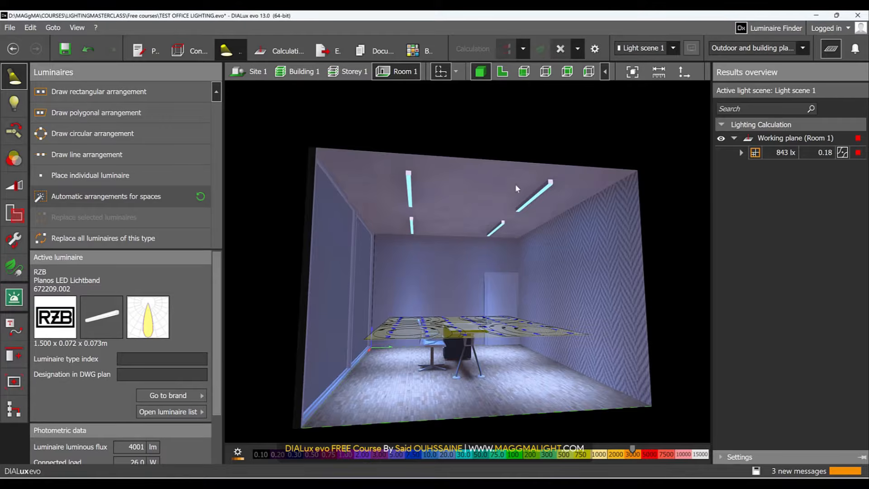
right_click_drag(515, 183, 510, 324)
right_click_drag(565, 333, 579, 293)
- Select the RZB luminaire arrangement, hide the results overview and display the luminaires' light distribution bodies, inspecting them from several sides
left_click(560, 193)
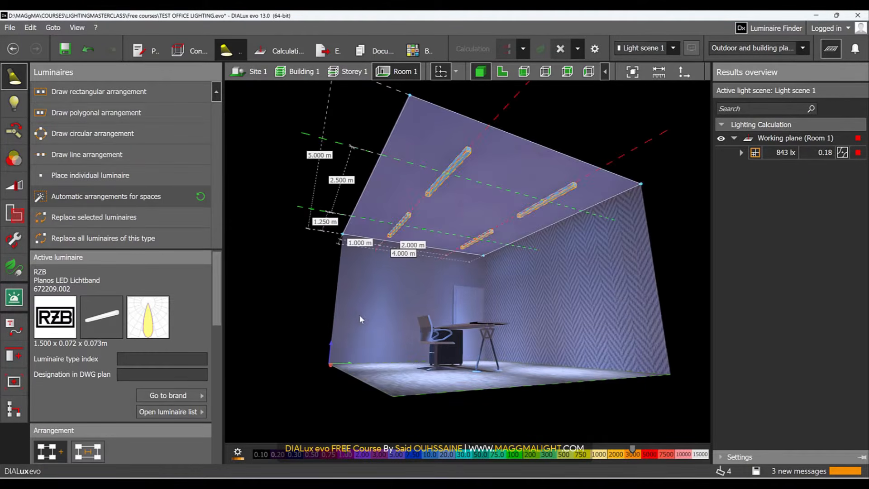
left_click(833, 49)
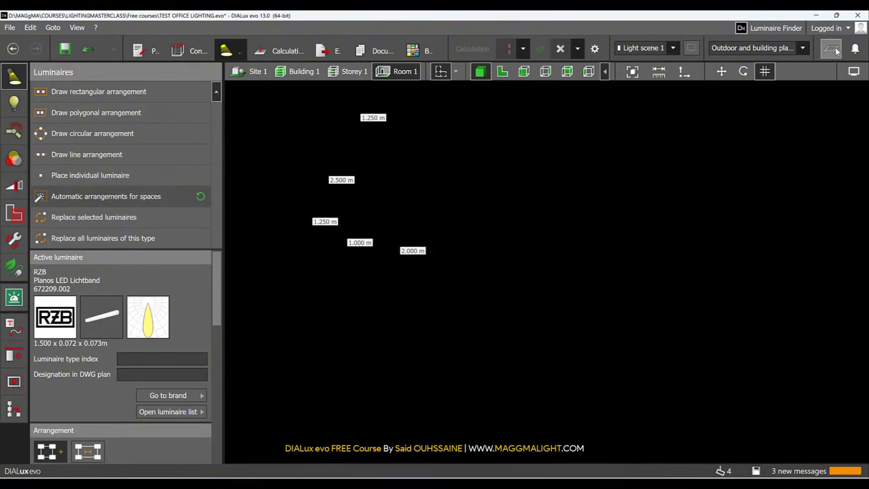
left_click(854, 71)
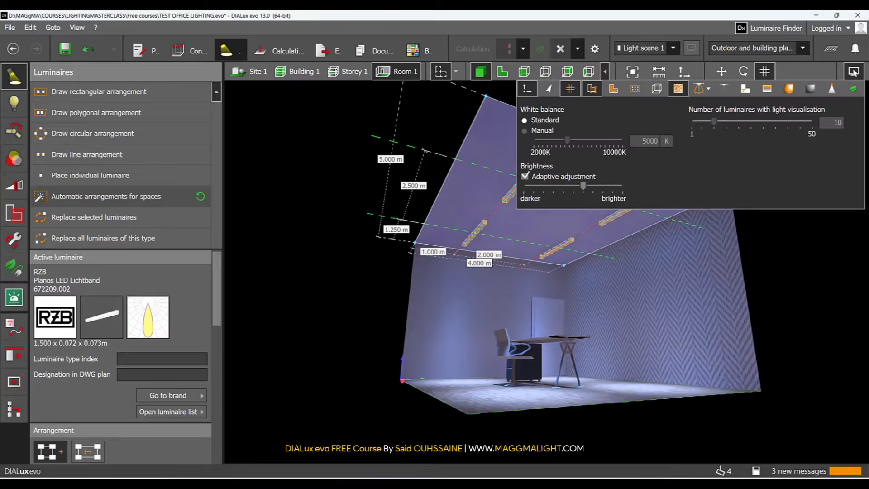
left_click(699, 89)
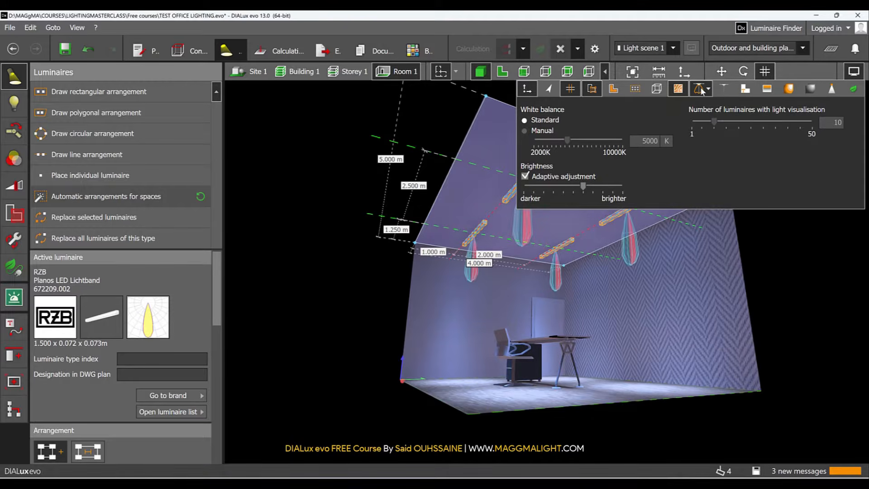
left_click(351, 309)
right_click_drag(421, 344, 610, 247)
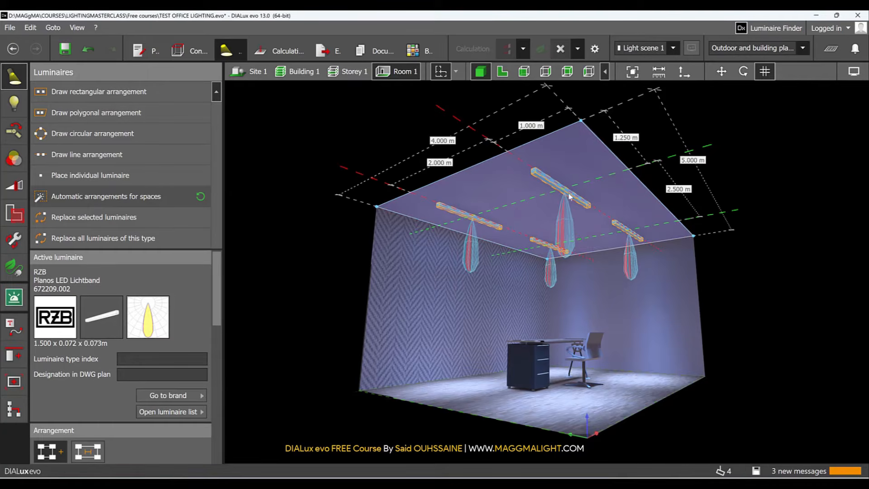
right_click_drag(578, 304, 500, 208)
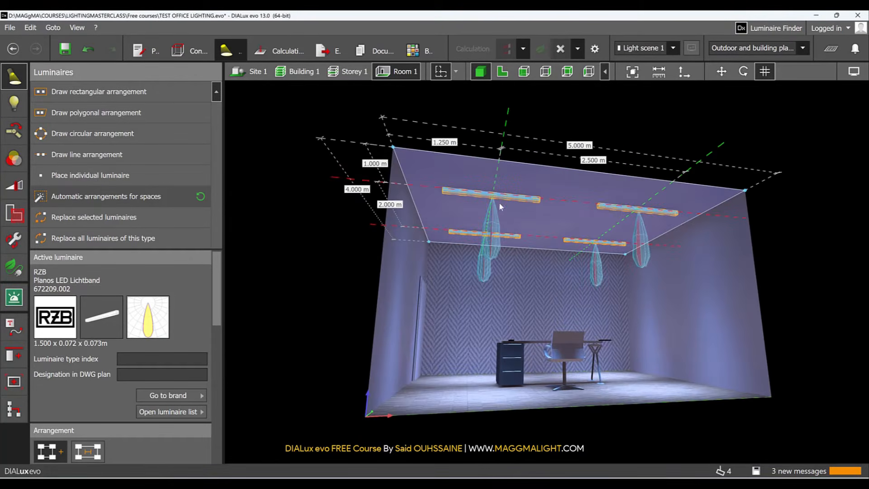
right_click_drag(476, 305, 444, 361)
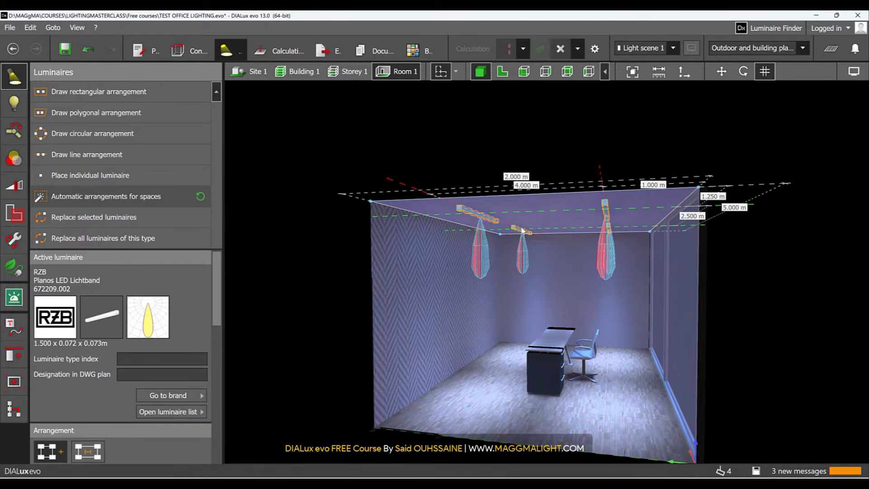
- Delete the RZB luminaire arrangement from Room 1, discarding the calculation results
key("Delete")
left_click(406, 271)
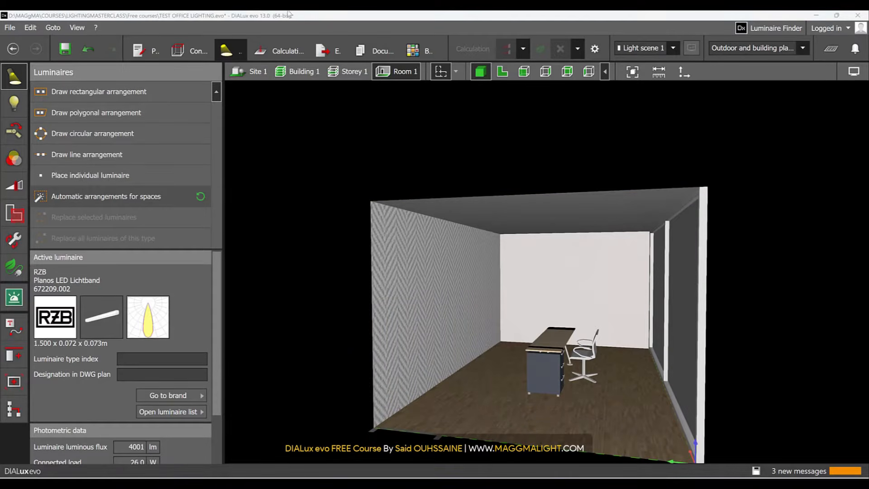
- Switch to the Luminaire Finder in the browser, close the RZB product page, send the SLV PANEL 60 1003040 to DIALux and return to DIALux evo
left_click(443, 426)
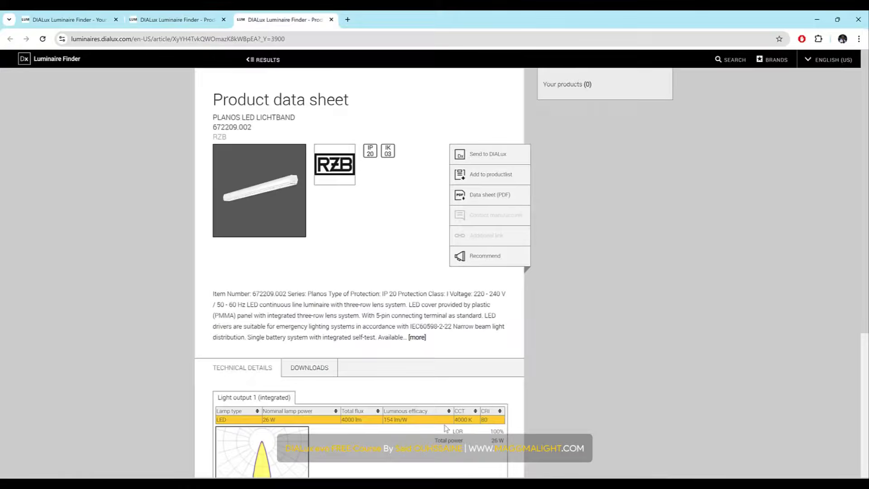
left_click(331, 20)
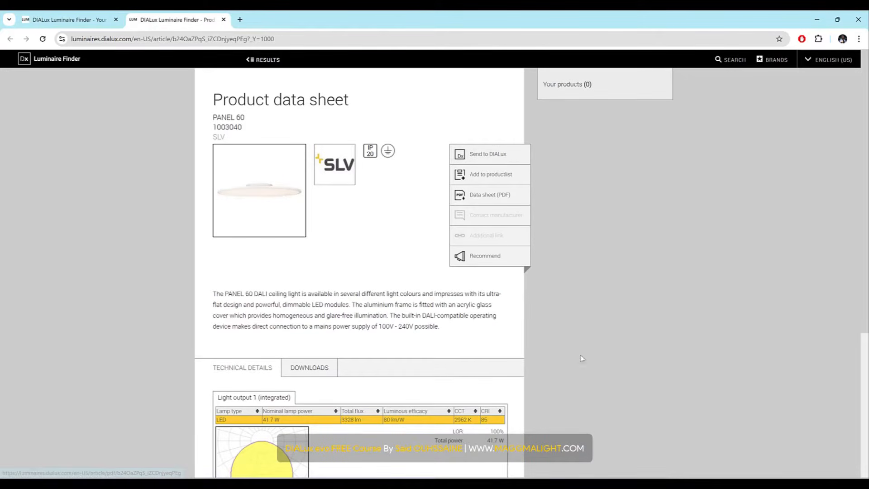
left_click(489, 438)
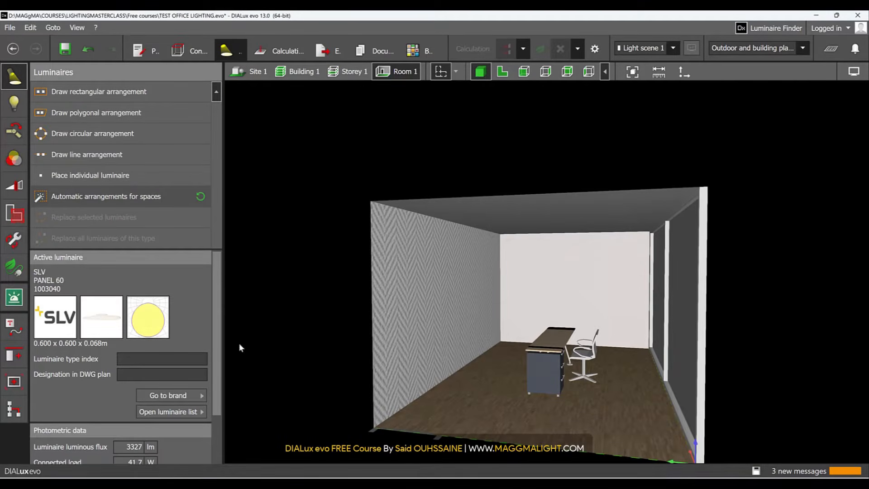
- Insert an automatic arrangement of the SLV PANEL 60 luminaire in Room 1 in the floor plan view
left_click(503, 71)
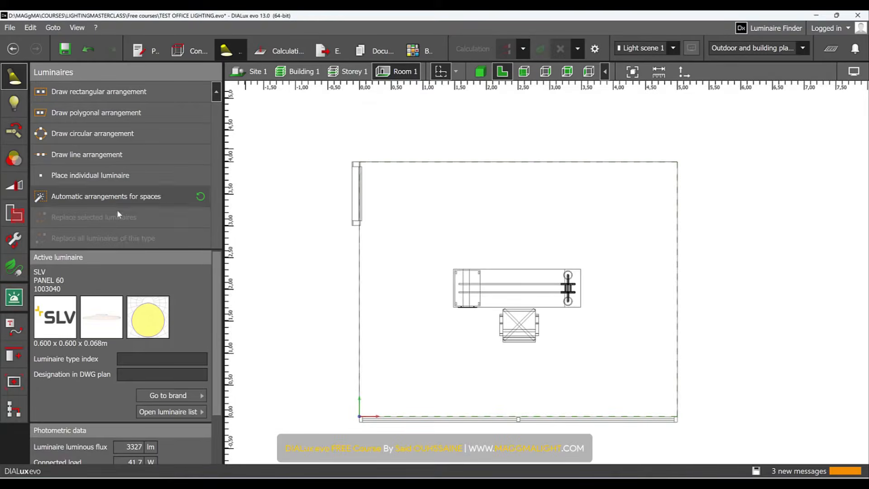
left_click(118, 203)
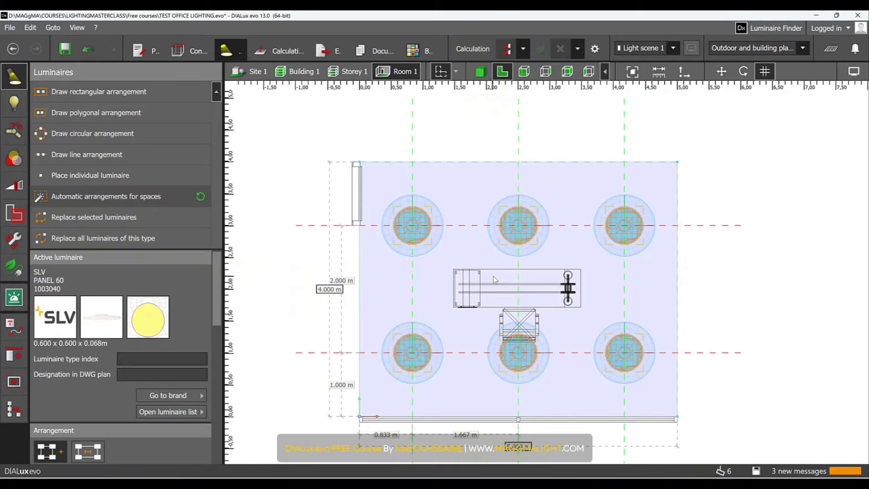
left_click(525, 97)
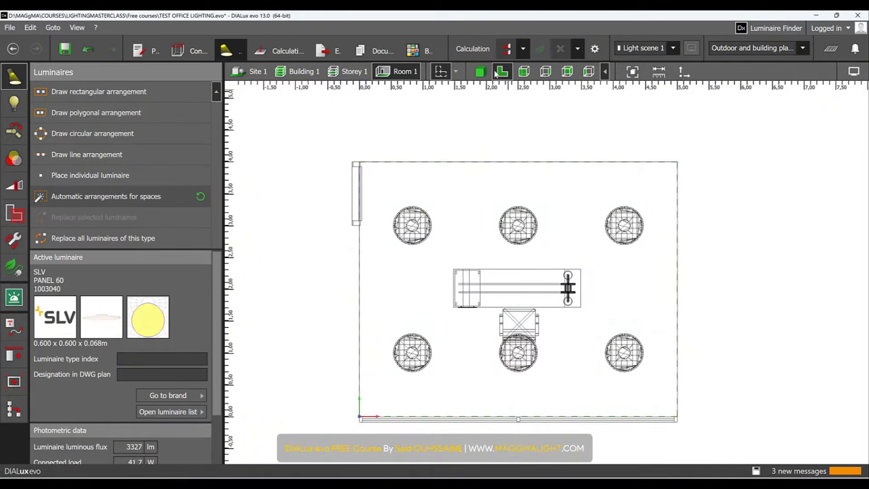
- Show the room in 3D, calculate the lighting and check the working plane's average illuminance and uniformity against the targets
left_click(480, 71)
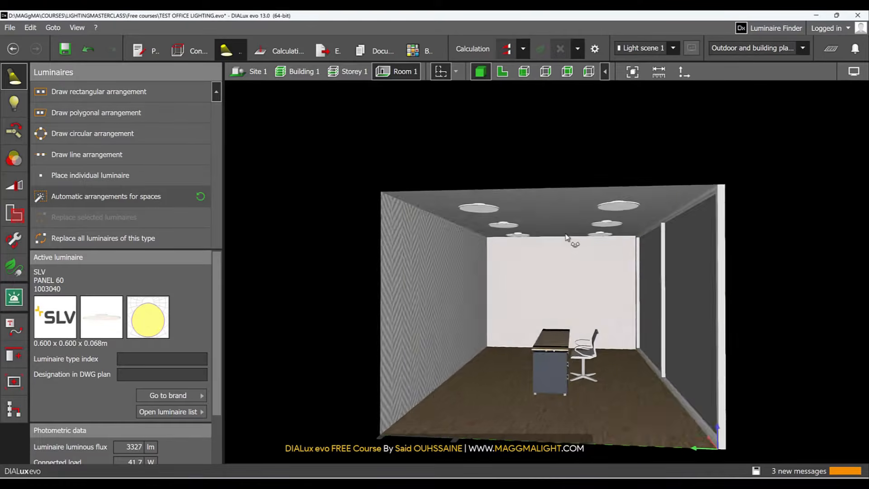
left_click(514, 51)
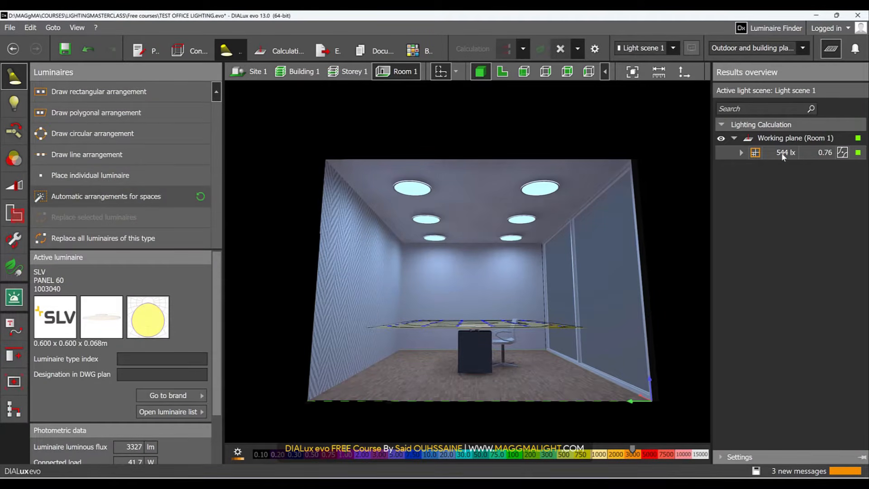
mouse_move(785, 158)
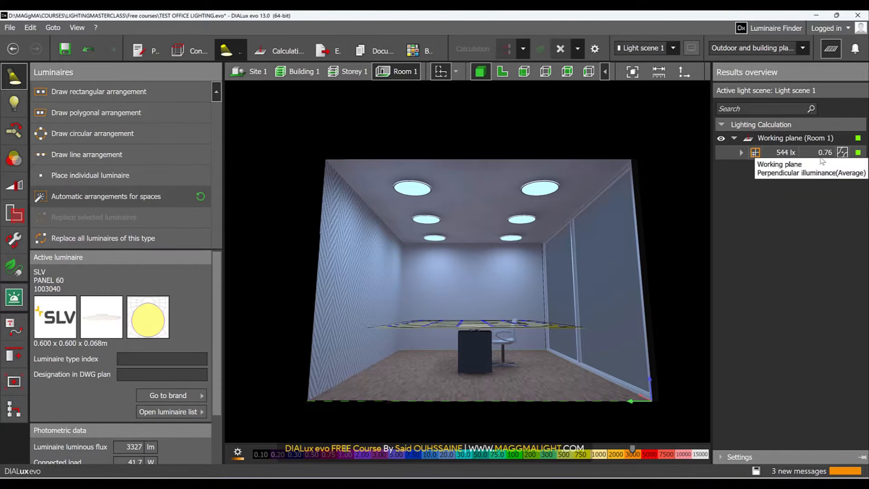
mouse_move(825, 155)
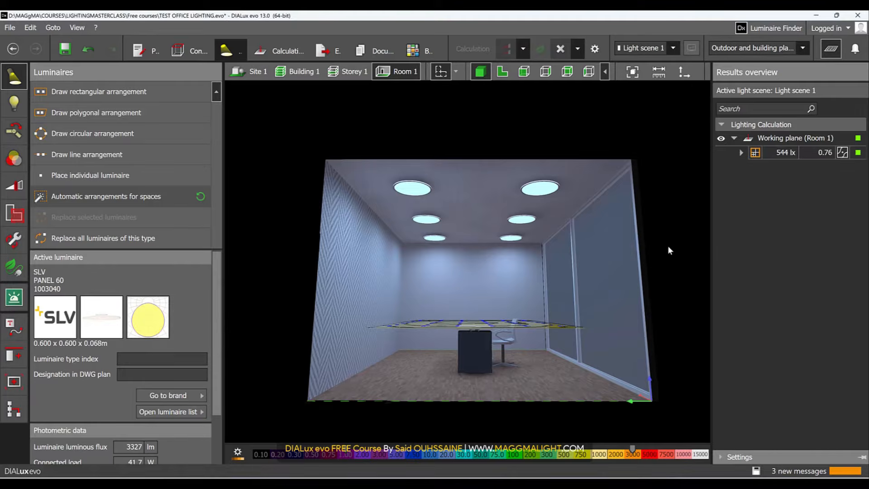
right_click_drag(665, 244, 666, 248)
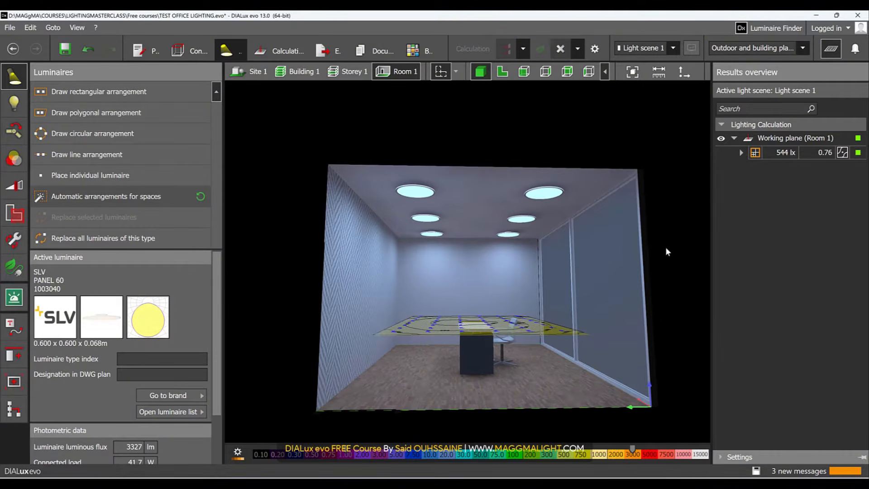
right_click_drag(611, 252, 696, 264)
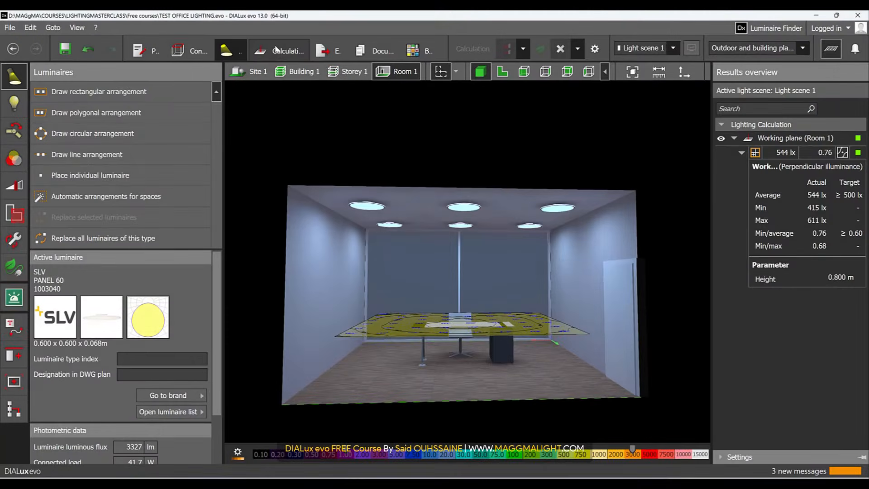
- Look through the calculation object tools, including work areas, areas of activity, room main surfaces and spaces
left_click(276, 51)
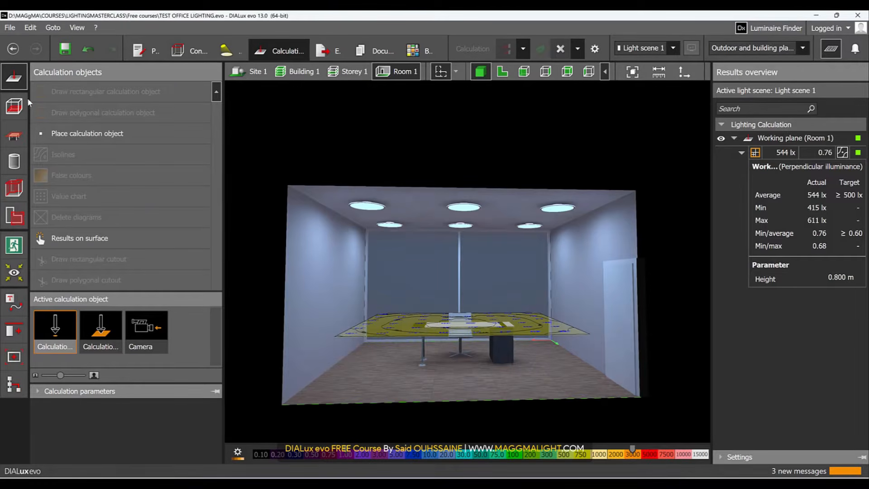
left_click(17, 110)
left_click(19, 143)
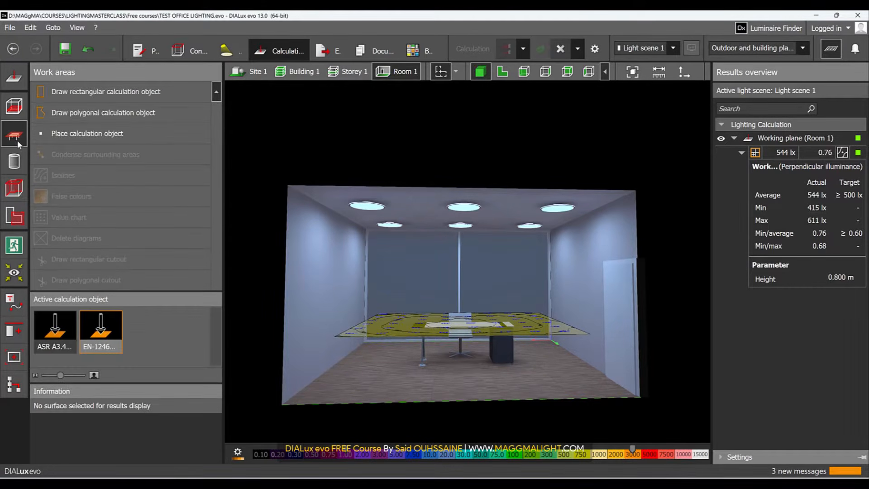
left_click(14, 160)
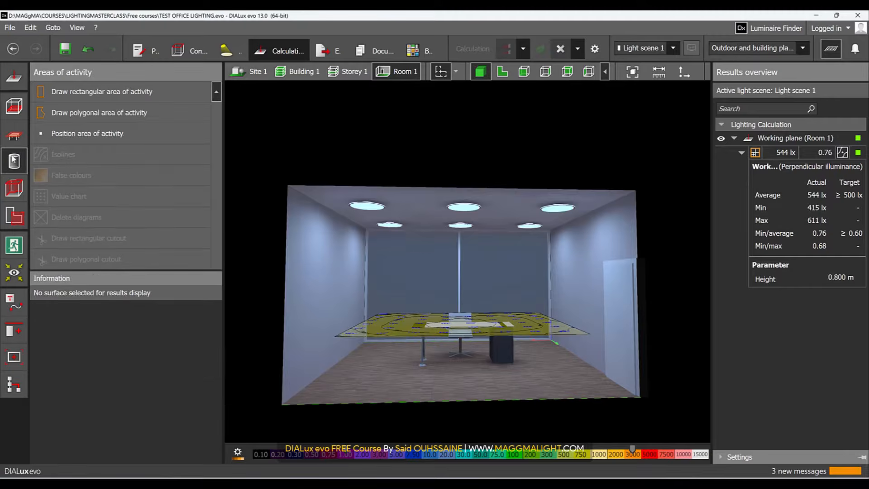
left_click(15, 187)
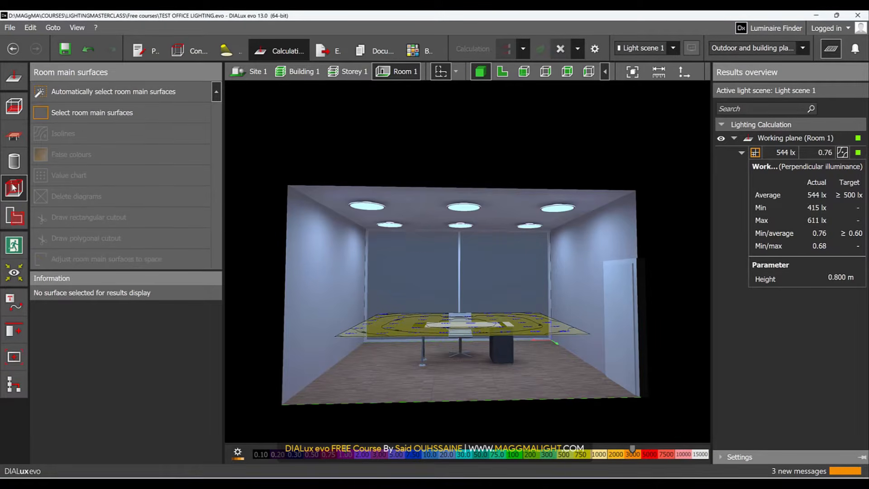
left_click(14, 221)
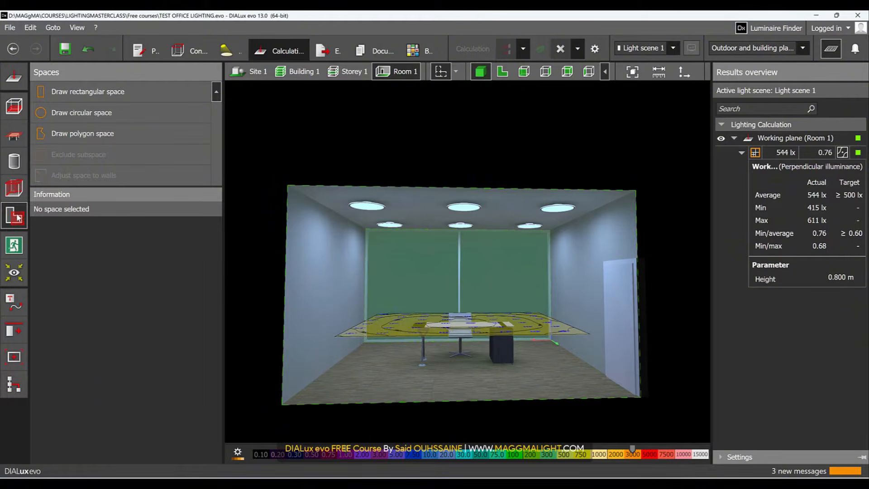
- Review the emergency surface and obtrusive light calculation tools, and revisit the construction and luminaire tools
left_click(228, 52)
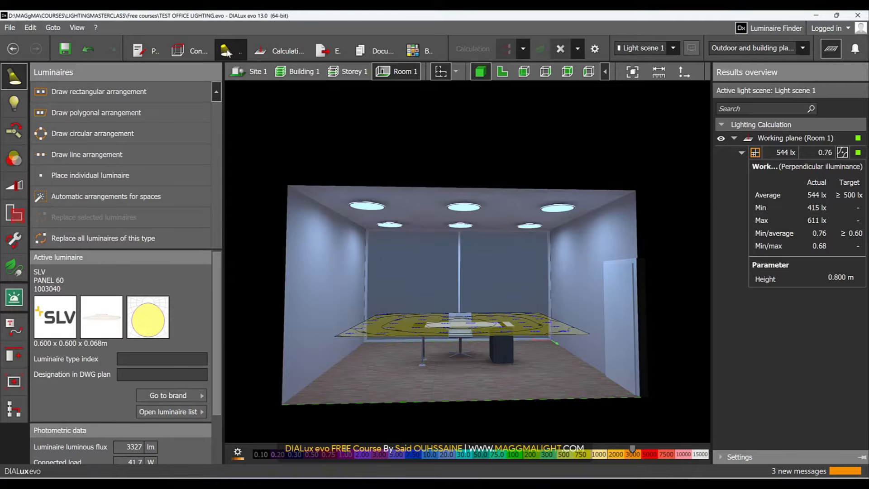
left_click(203, 51)
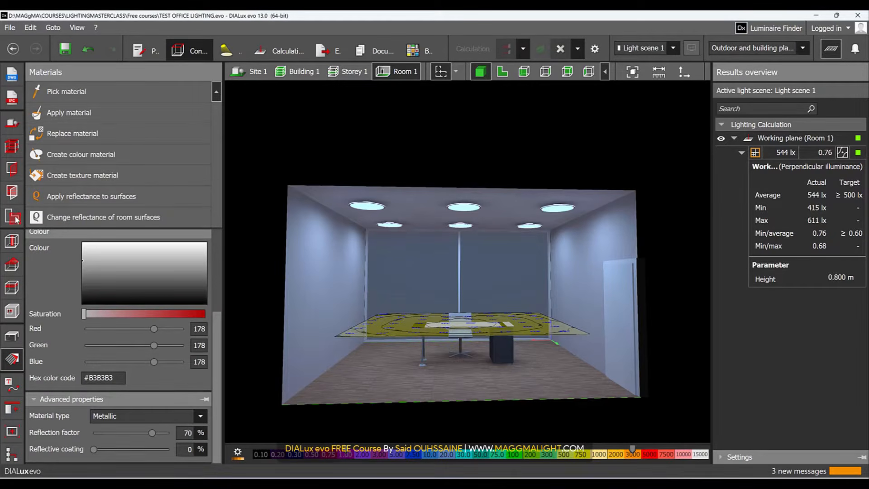
left_click(279, 50)
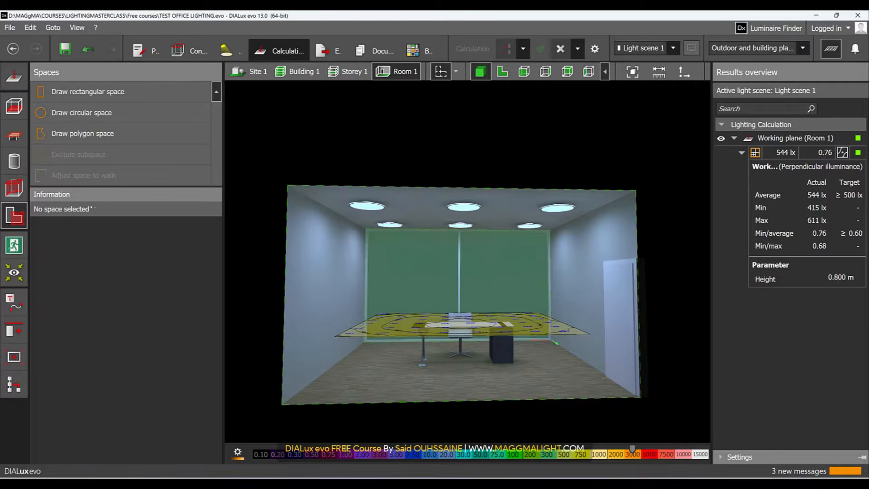
left_click(20, 250)
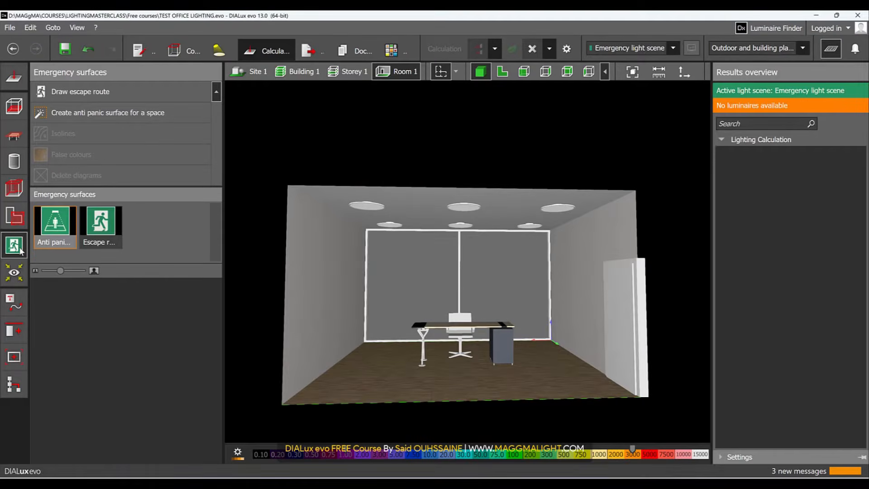
left_click(13, 273)
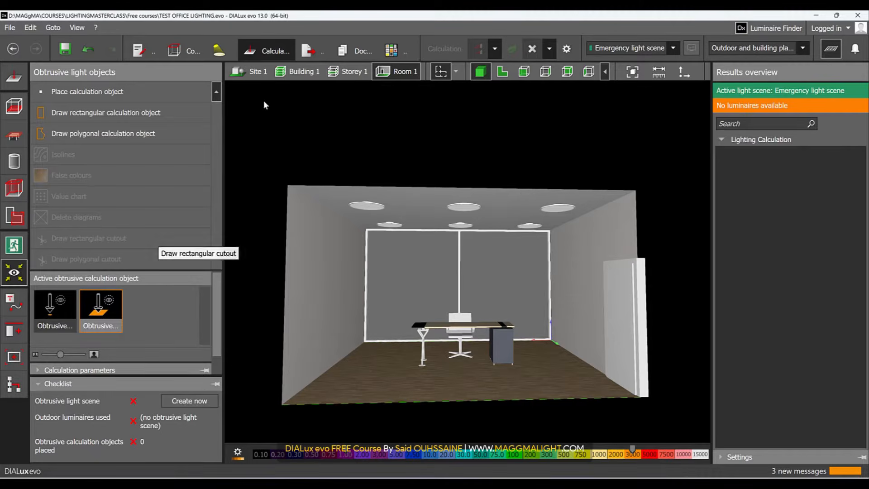
left_click(176, 52)
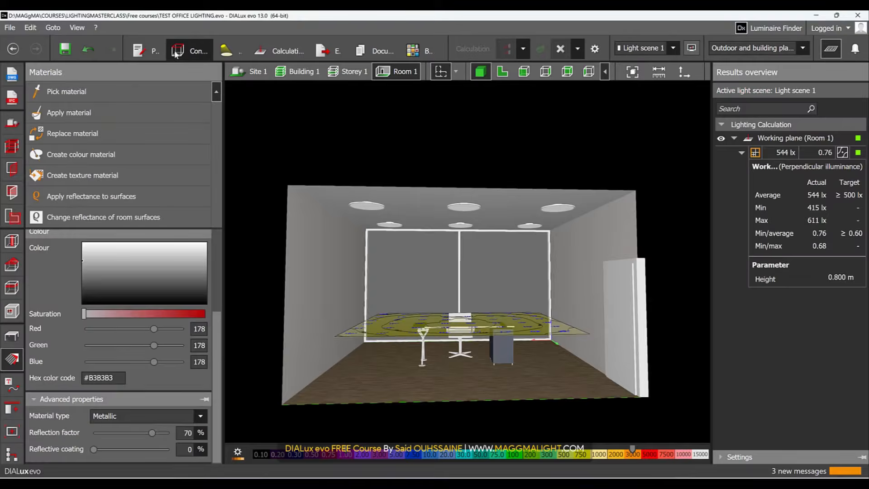
left_click(231, 49)
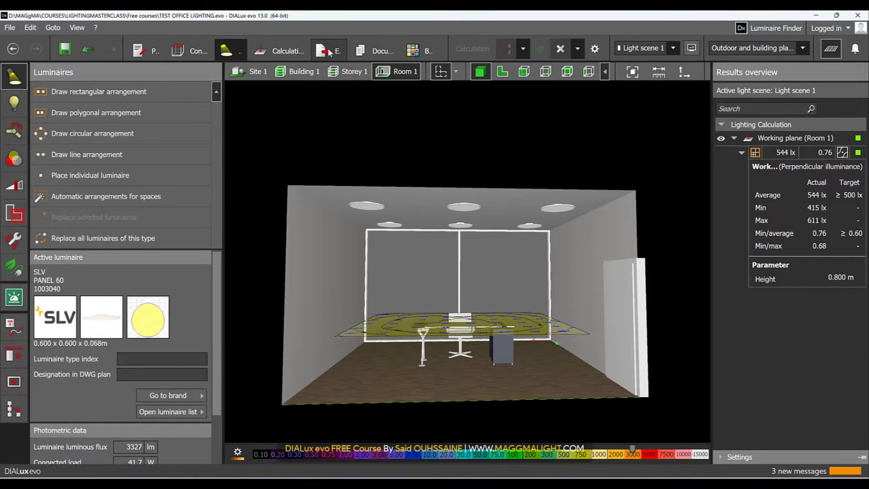
left_click(332, 50)
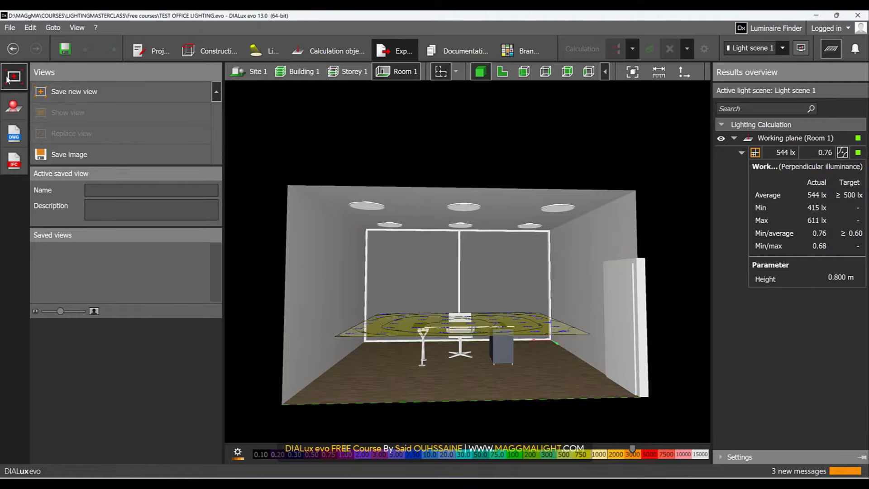
left_click(332, 50)
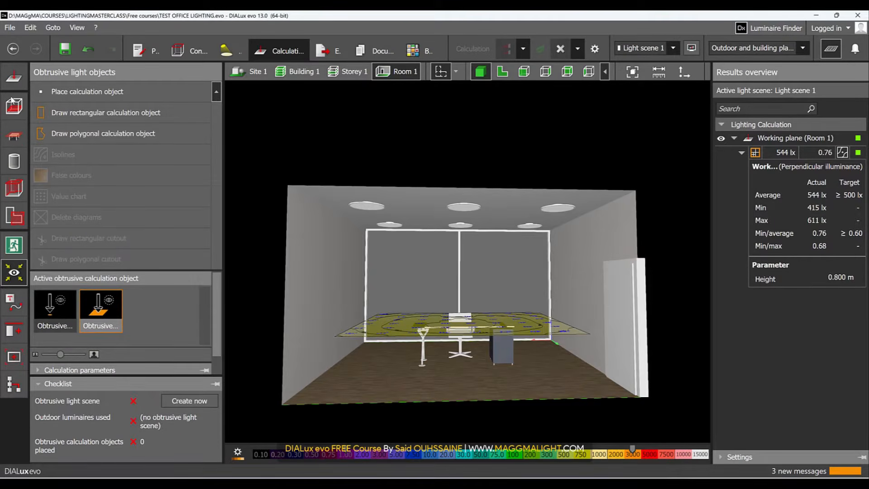
- Place a calculation point on the office chair in the floor plan view, accepting that the existing results are discarded
left_click(22, 78)
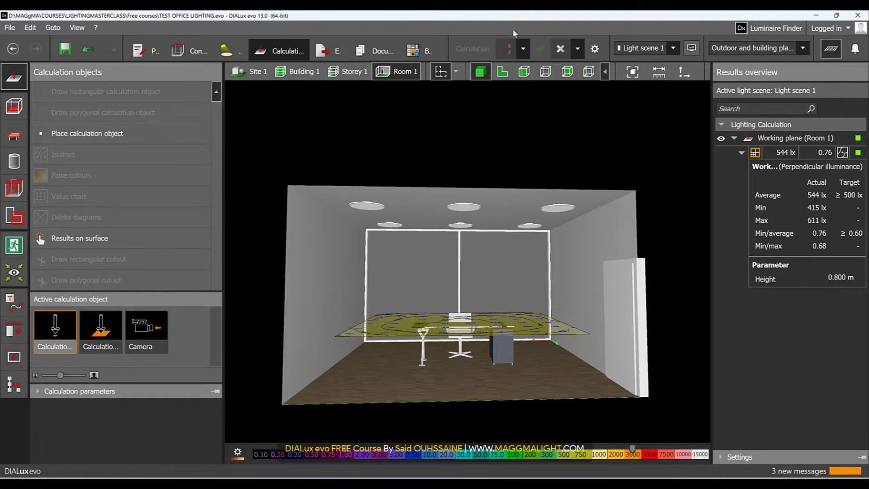
left_click(511, 74)
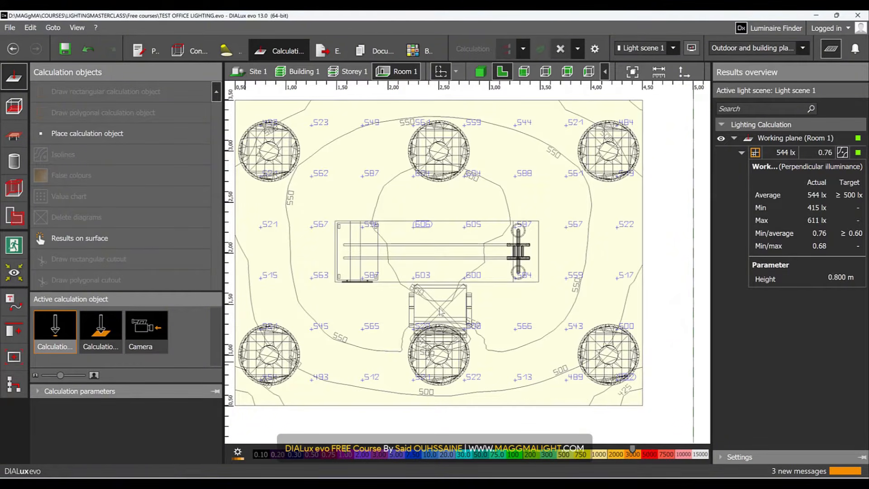
left_click(442, 312)
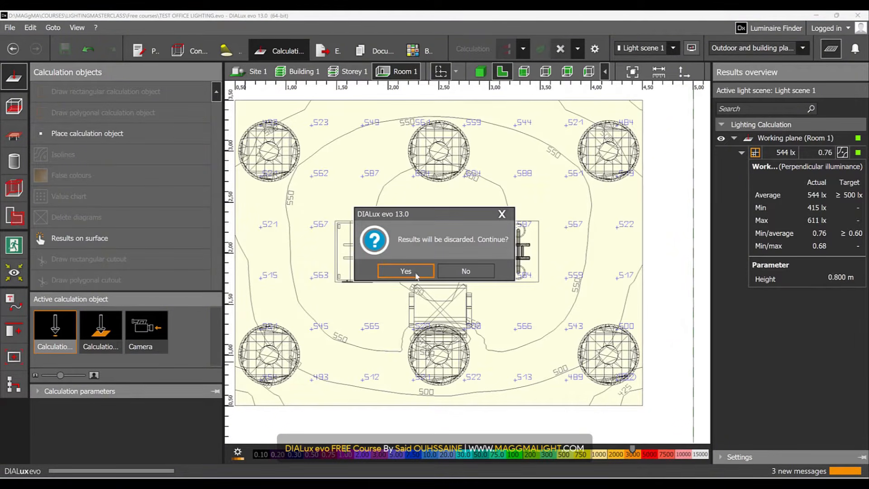
left_click(406, 271)
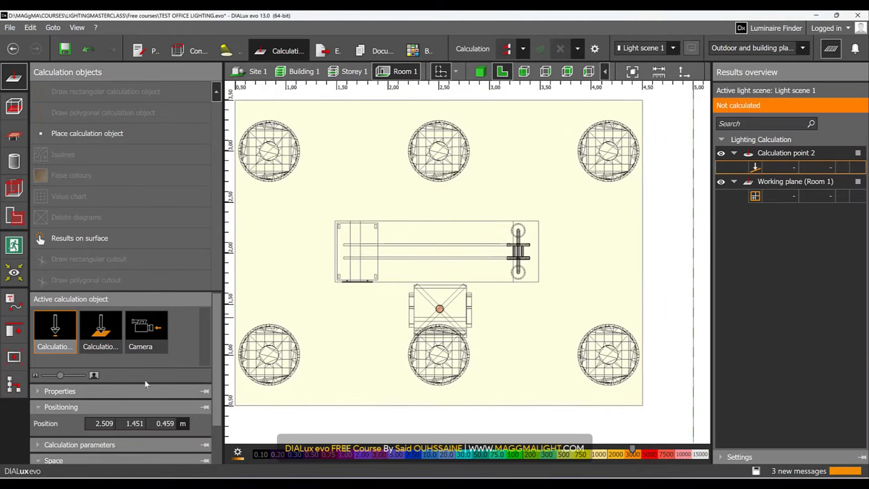
- Set the height position of the calculation point at the chair to 1.2 m
scroll(88, 381, "down", 2)
left_click(159, 374)
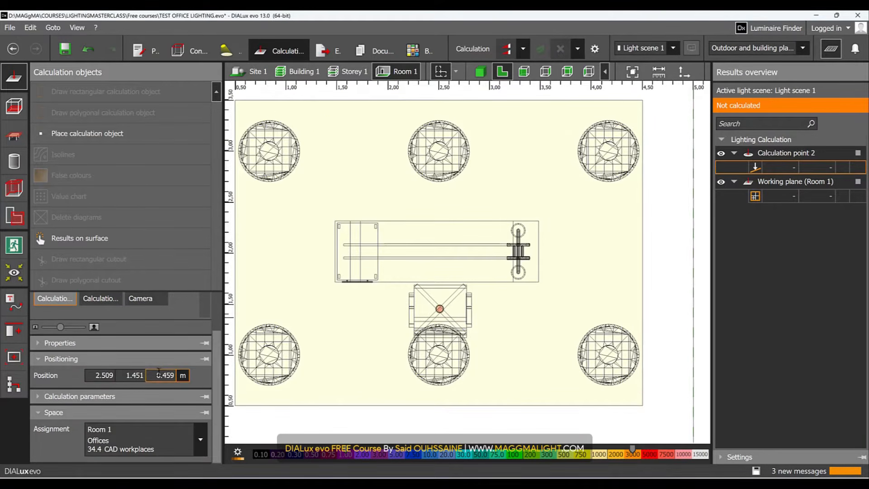
double_click(168, 378)
type("1.2")
key("Return")
- Replace the calculation point's Horizontal illuminance parameter with Unified Glare Rating (RUG)
left_click(168, 397)
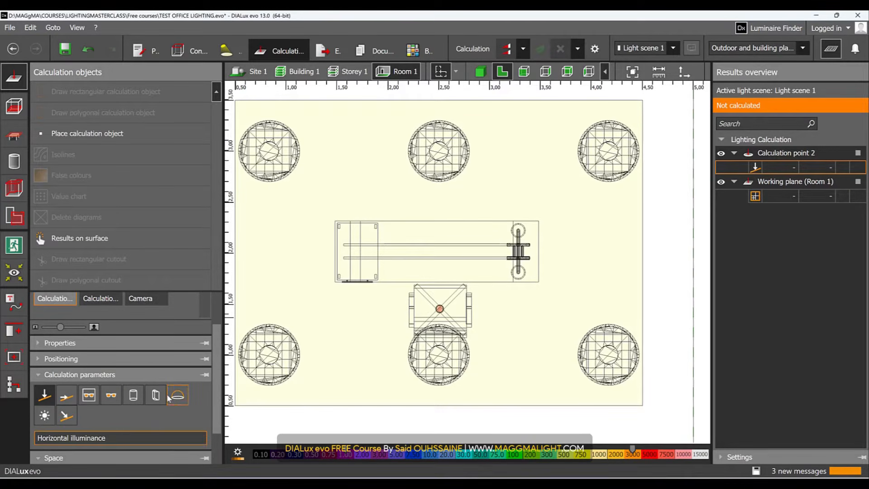
left_click(44, 395)
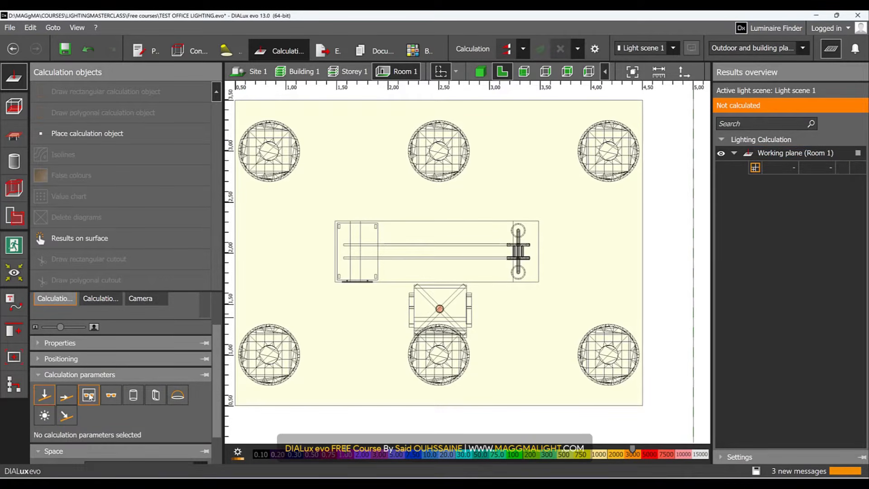
left_click(89, 395)
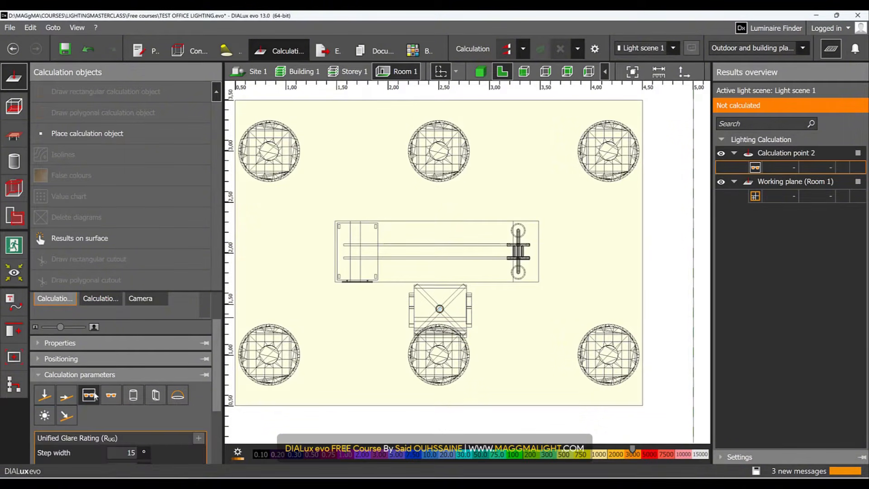
- Show the room in 3D, run the lighting calculation and check the calculation point's glare rating against its target
left_click(480, 71)
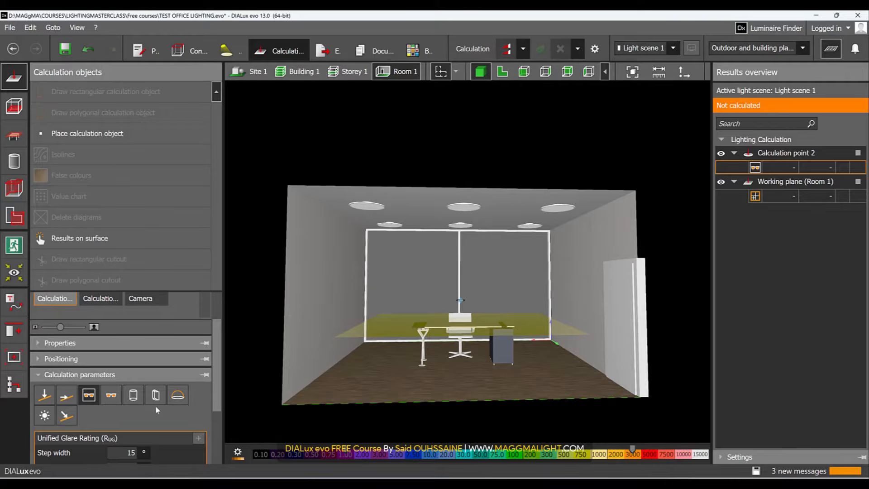
left_click(516, 51)
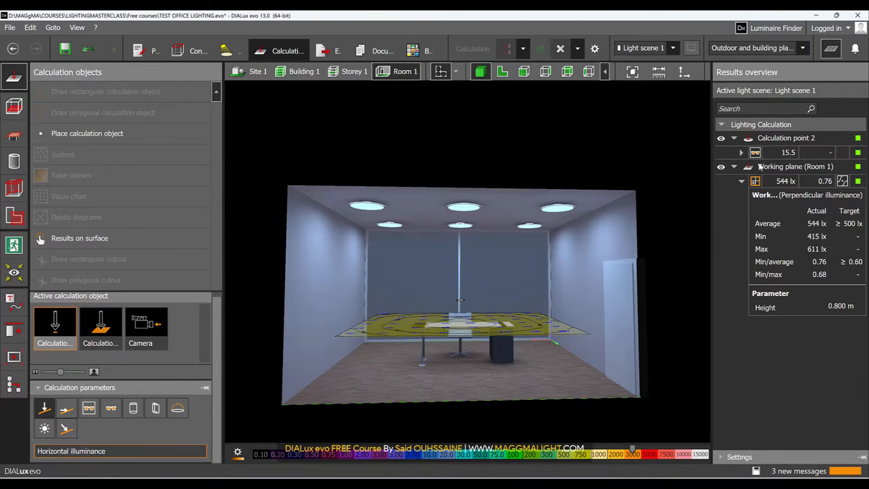
left_click(741, 153)
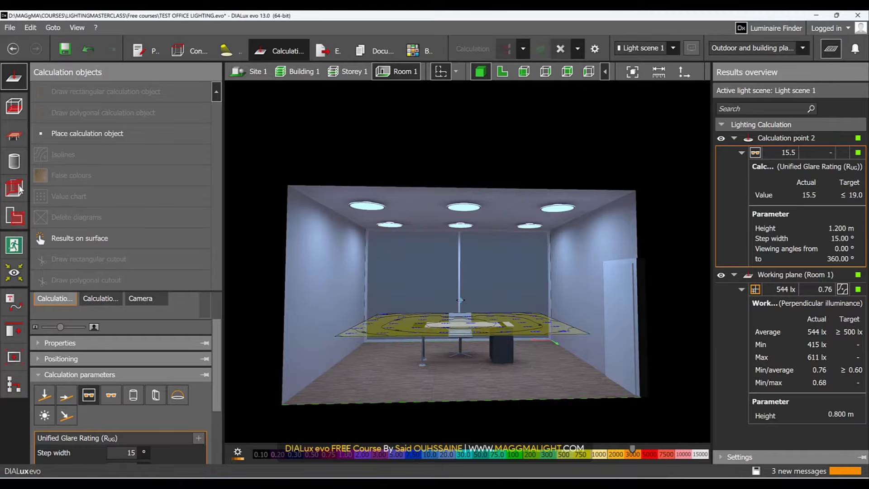
- Automatically select the room main surfaces of Room 1 as calculation surfaces, discarding the existing results
left_click(14, 188)
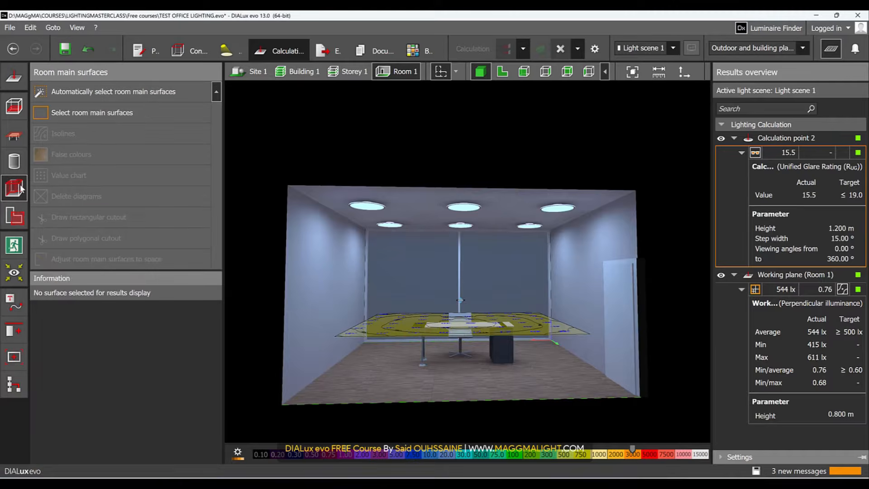
left_click(124, 93)
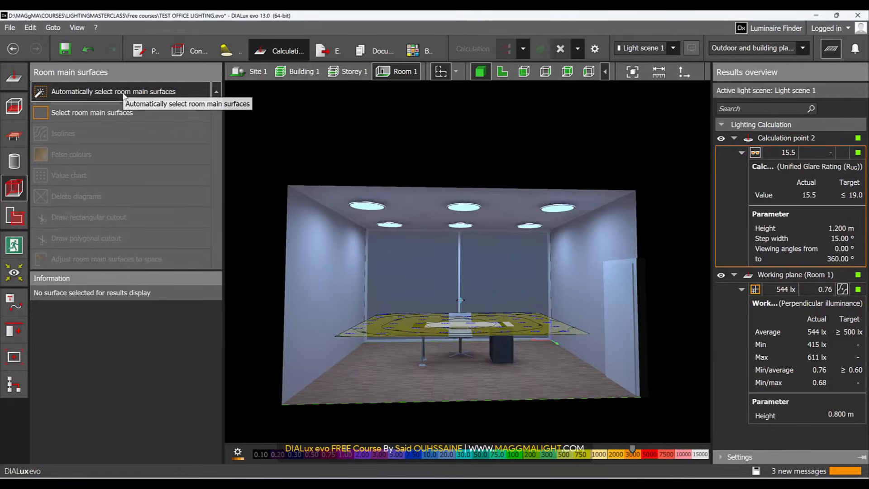
left_click(406, 271)
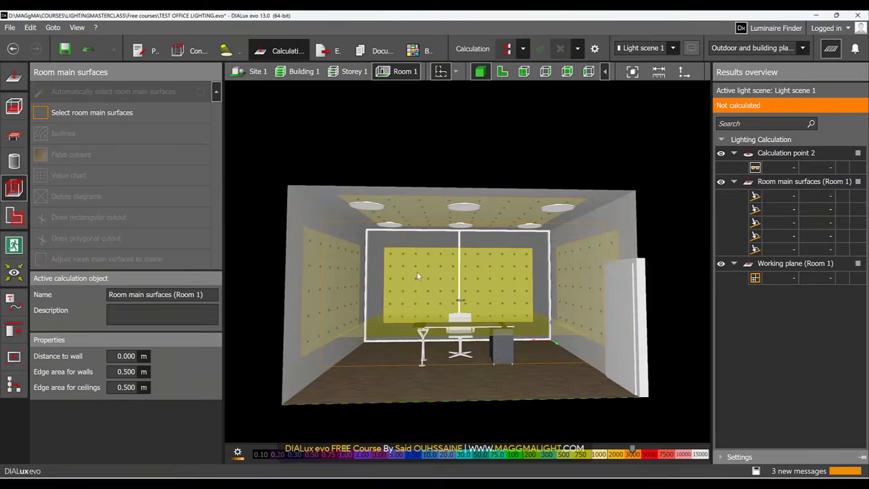
- Recalculate the lighting and look over the results for the room main surfaces and the working plane
left_click(506, 48)
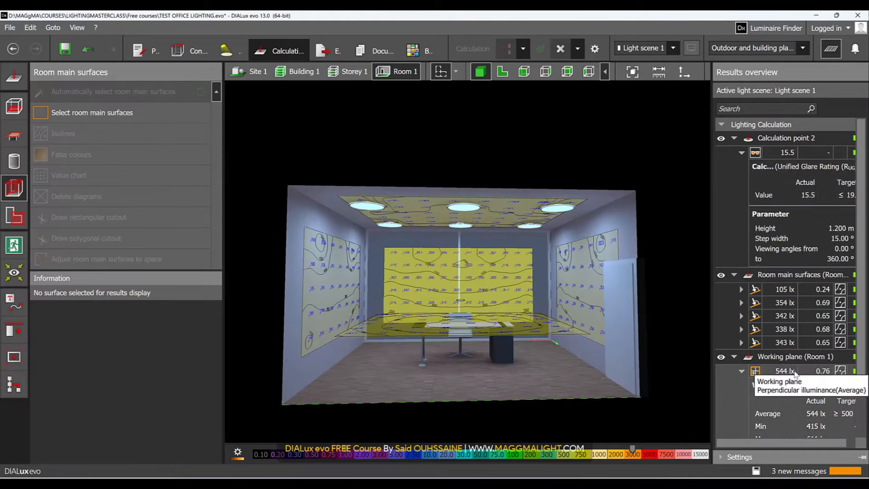
scroll(836, 208, "down", 2)
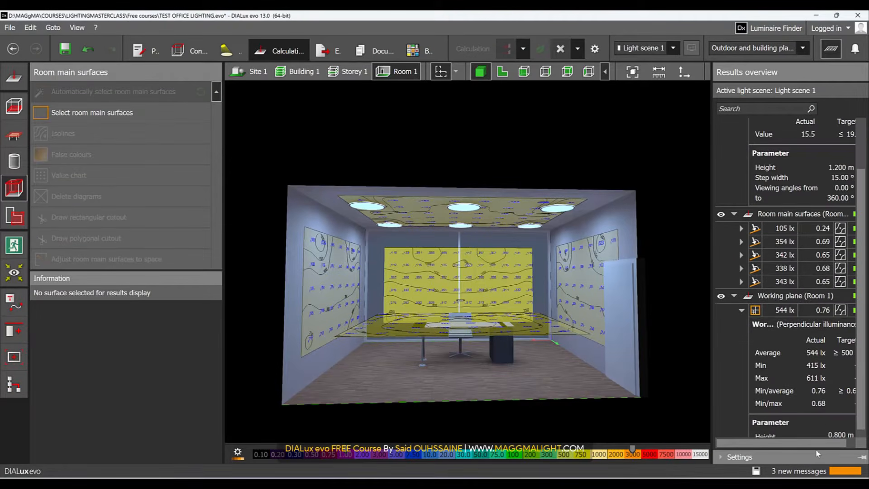
left_click_drag(819, 445, 827, 445)
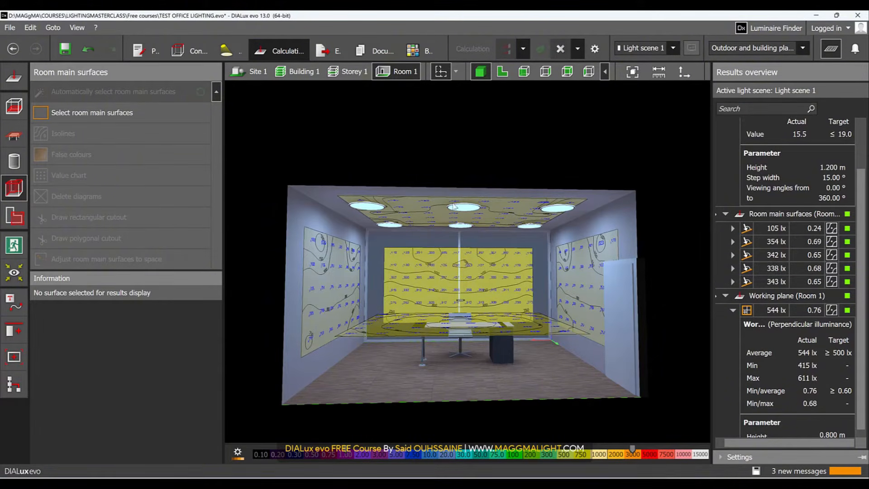
- Compare the wall and ceiling illuminance targets in Room 1's utilisation profile with the room main surface results
left_click(13, 219)
left_click(553, 369)
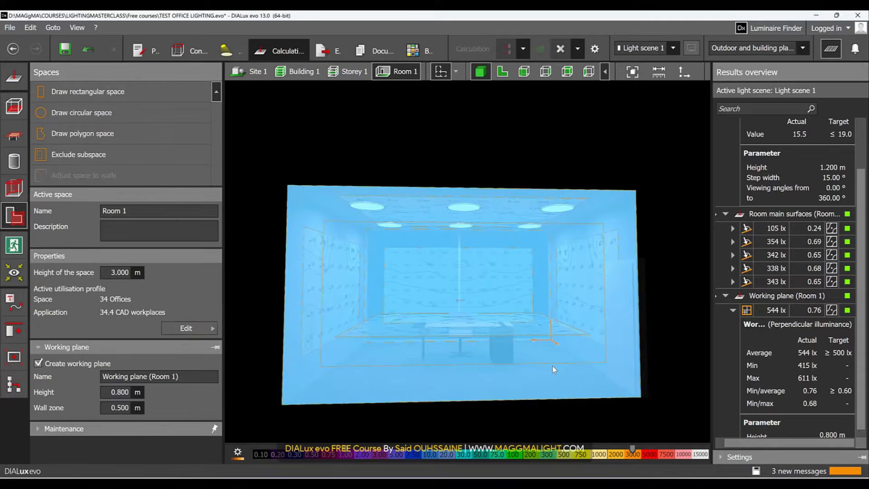
left_click(185, 329)
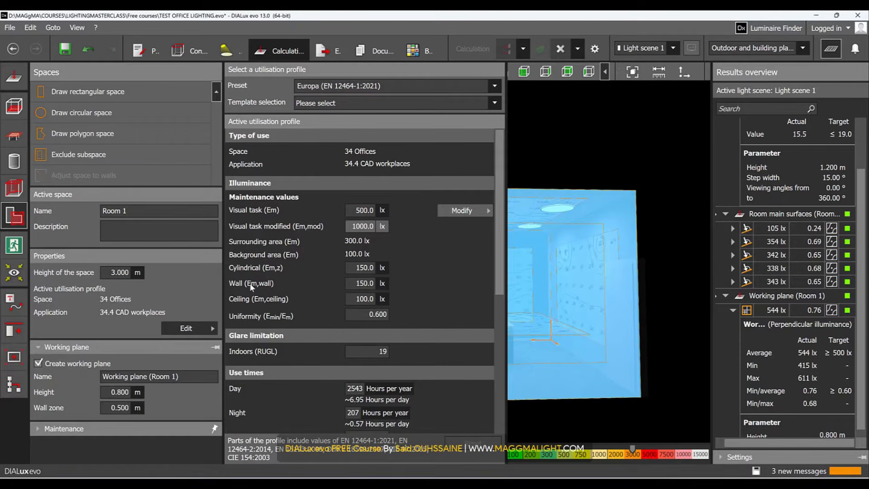
double_click(358, 298)
left_click(409, 302)
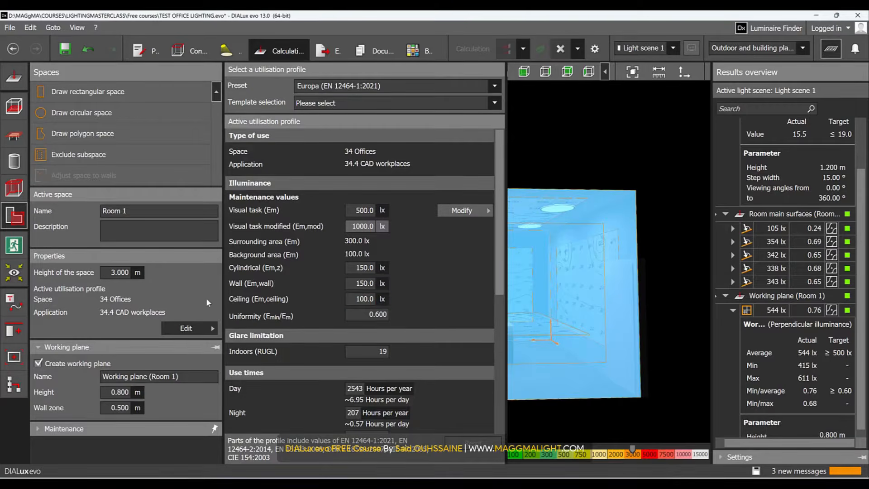
left_click(186, 328)
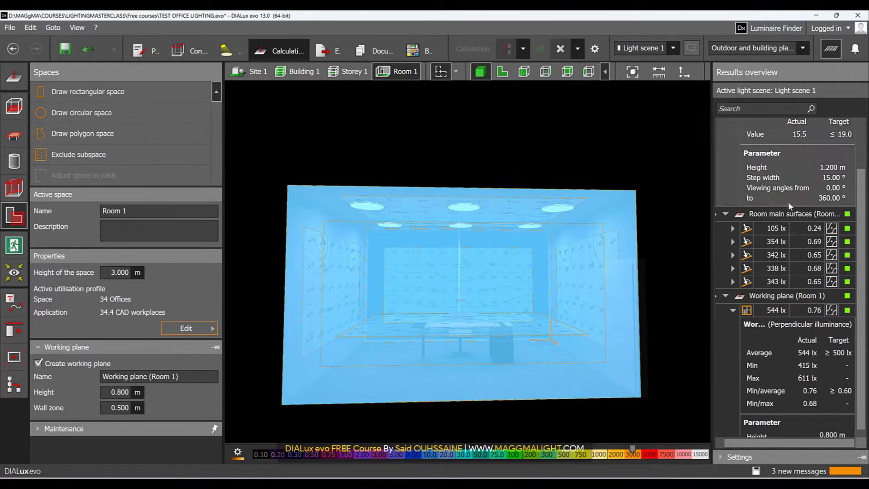
scroll(865, 270, "up", 1)
scroll(868, 252, "up", 1)
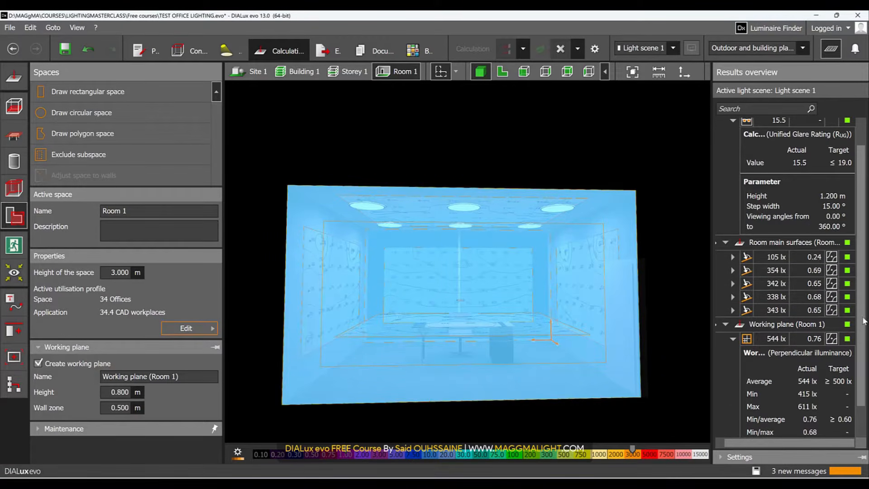
scroll(865, 322, "up", 2)
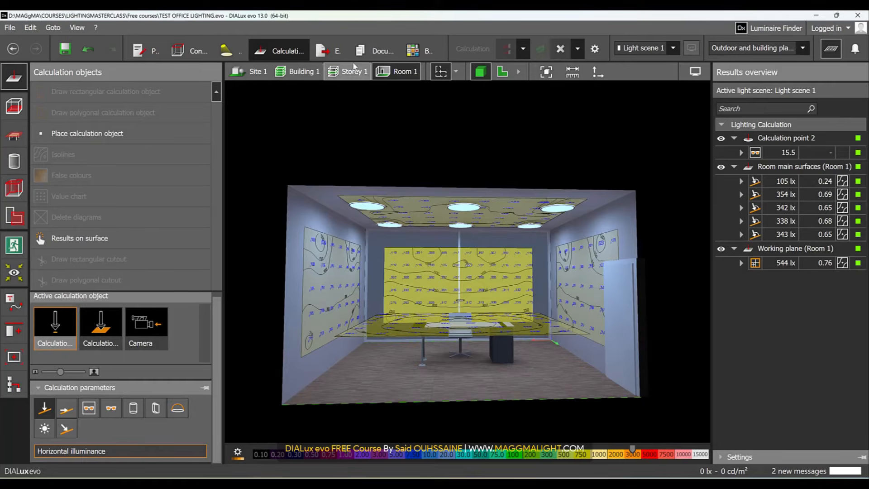
- Hide the results overview and save a new export view framing the desk, window wall and ceiling luminaires
left_click(338, 51)
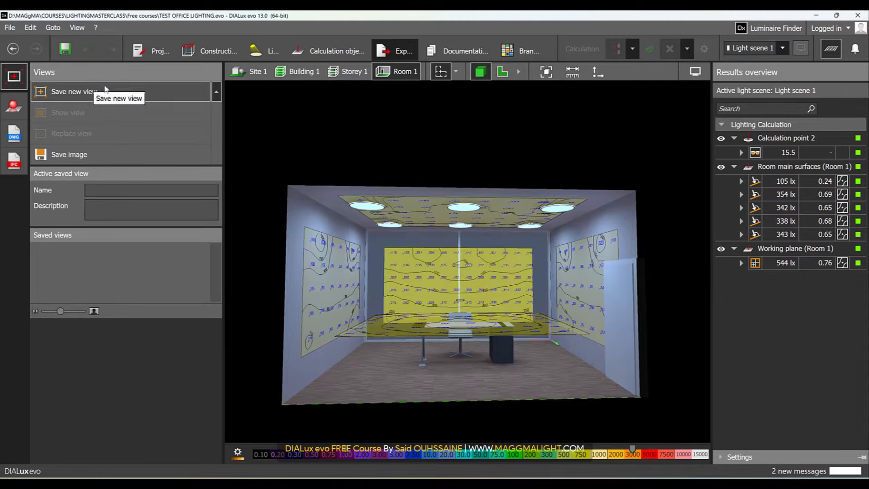
left_click(832, 49)
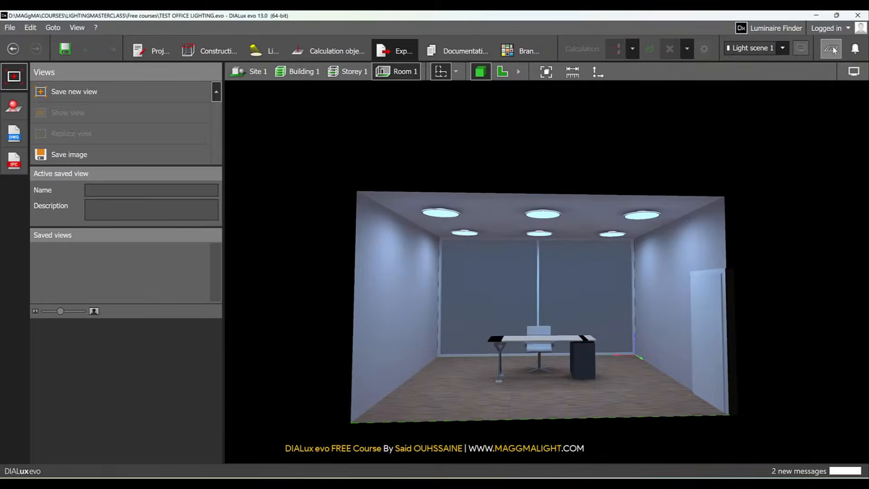
scroll(461, 248, "up", 5)
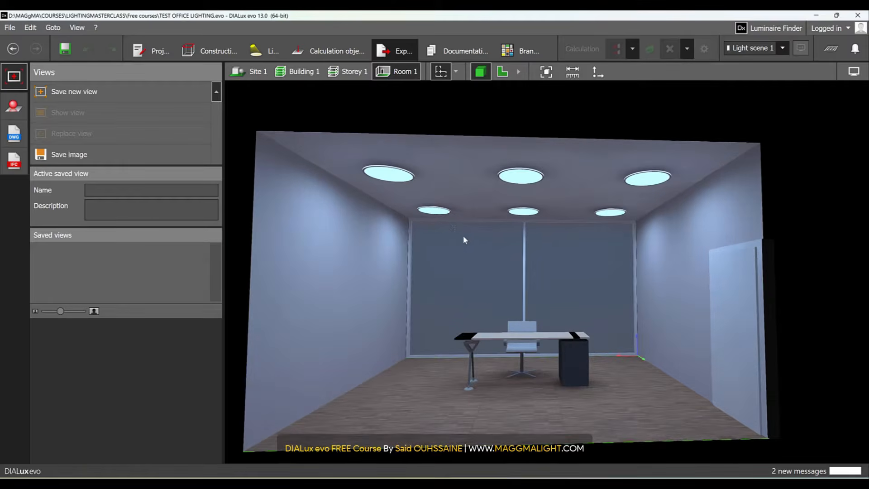
scroll(474, 213, "up", 5)
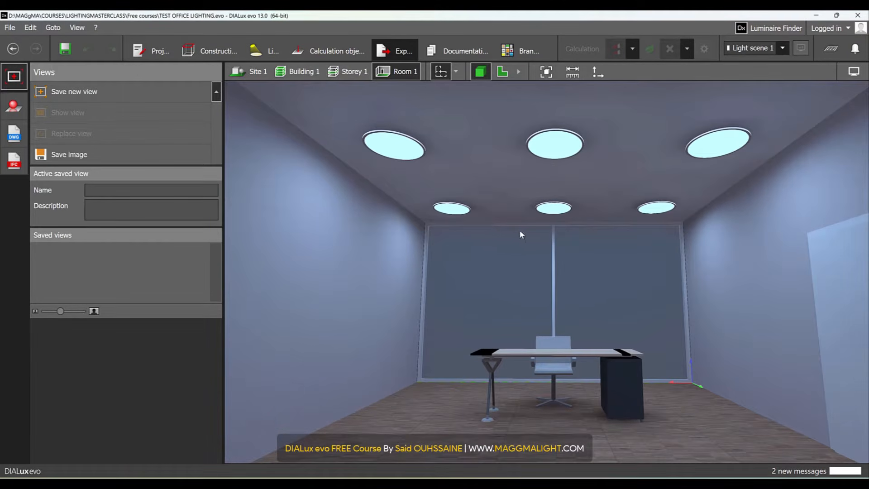
left_click(121, 96)
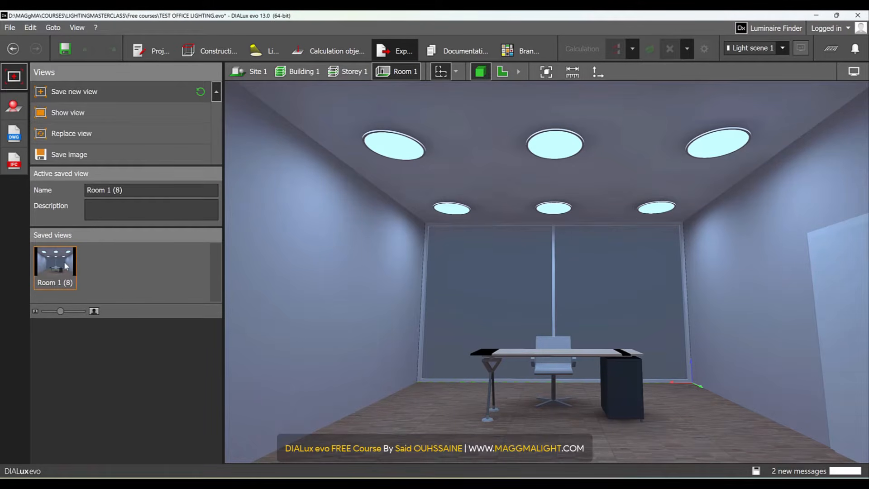
- Orbit away from the saved view and restore it, first from its thumbnail and again with Show view
right_click_drag(545, 232, 741, 70)
left_click(194, 206)
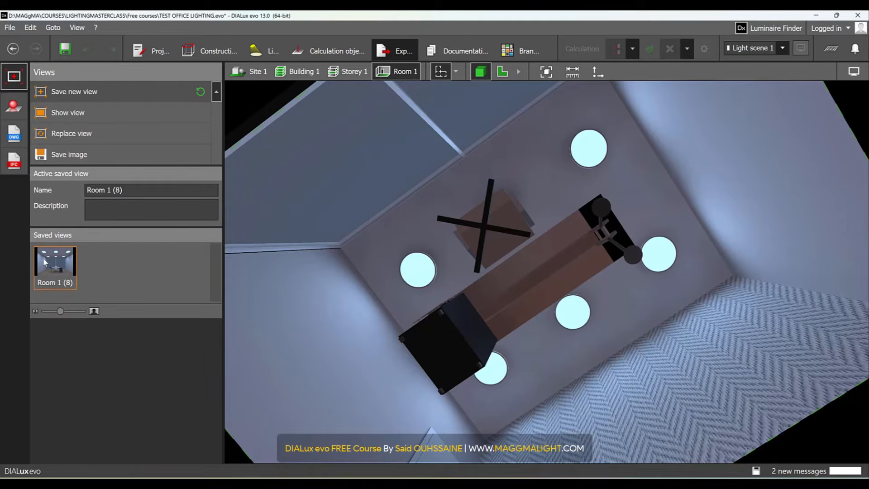
double_click(58, 267)
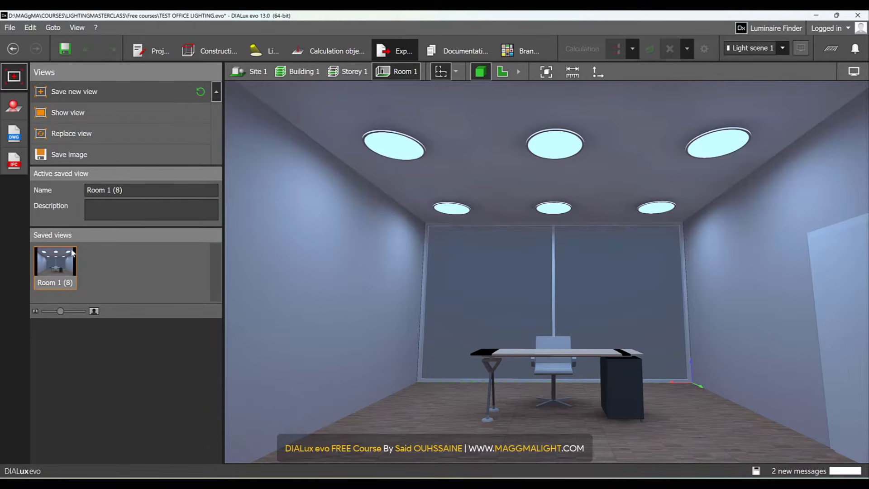
right_click_drag(485, 181, 561, 73)
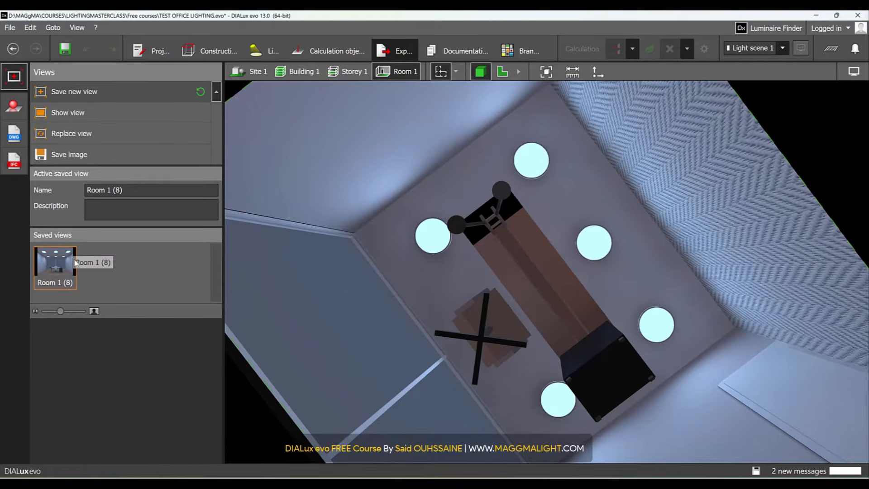
left_click(78, 112)
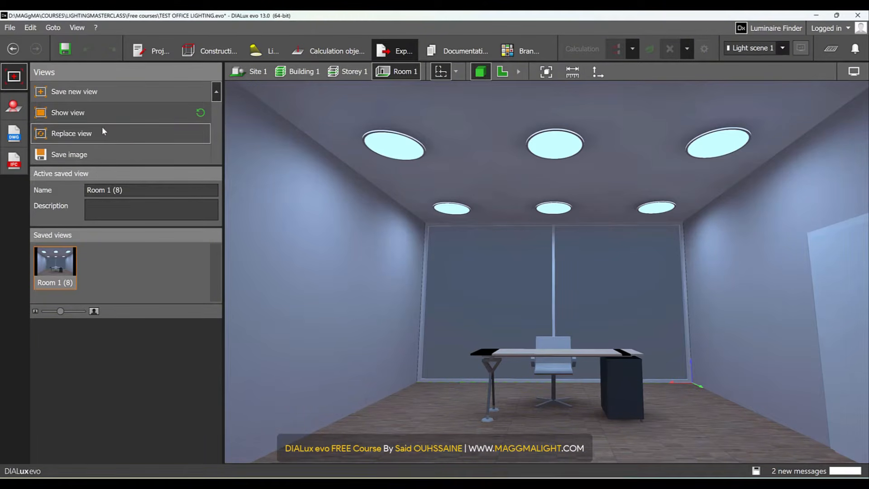
- Replace the saved Room 1 view with an angle facing the door and textured wall, and save further views from other angles
middle_click_drag(437, 226, 528, 298)
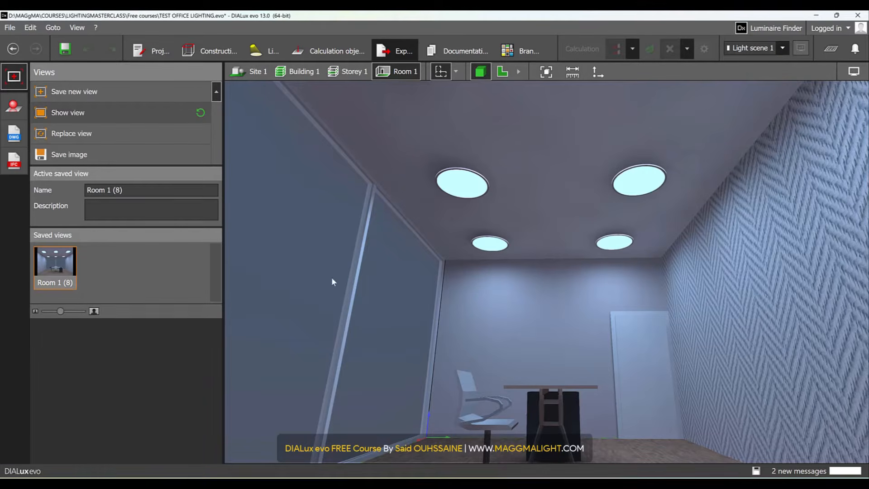
left_click(103, 133)
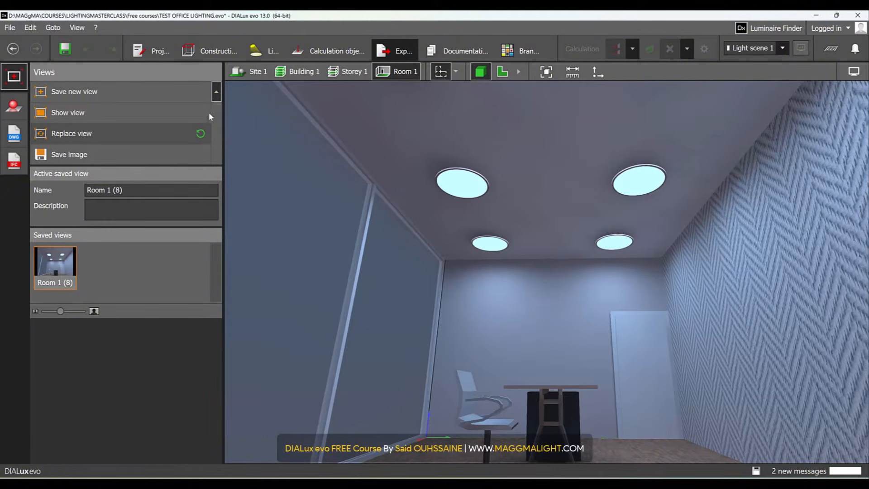
left_click(197, 93)
right_click_drag(301, 157, 382, 161)
left_click(181, 97)
right_click_drag(354, 228, 634, 217)
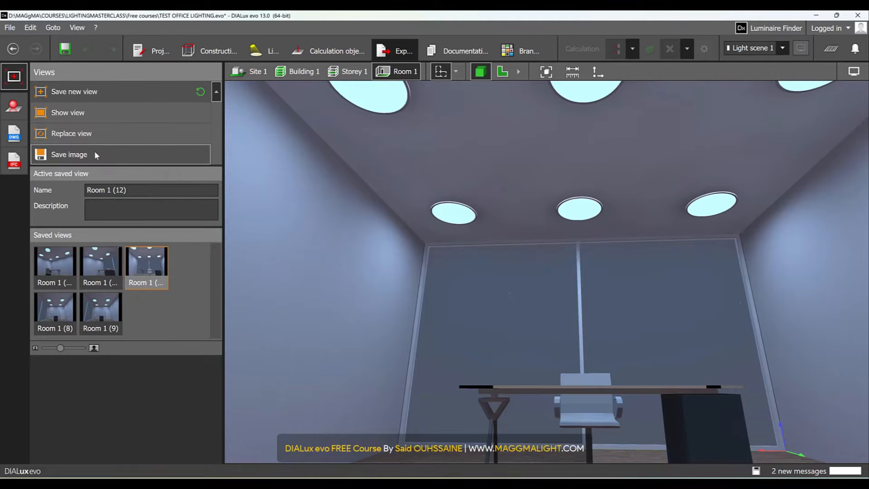
right_click_drag(395, 223, 452, 239)
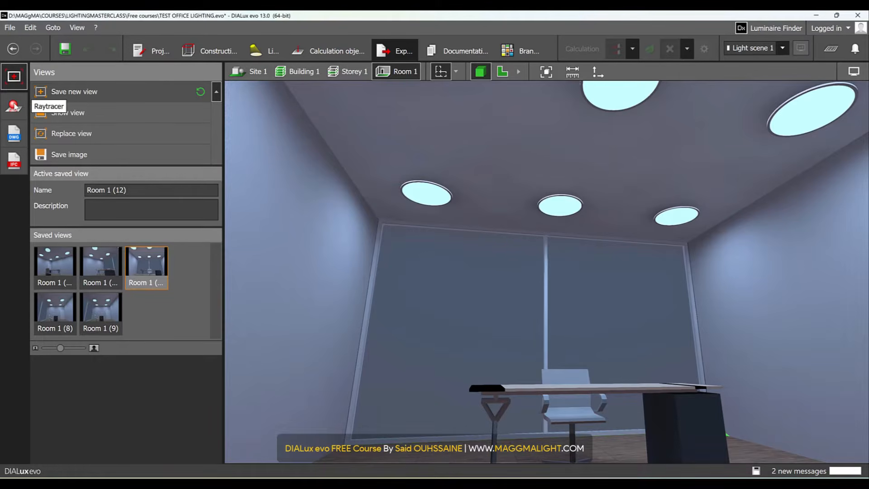
- Open the Raytracer and frame the desk, window wall and ceiling luminaires from inside Room 1
left_click(14, 106)
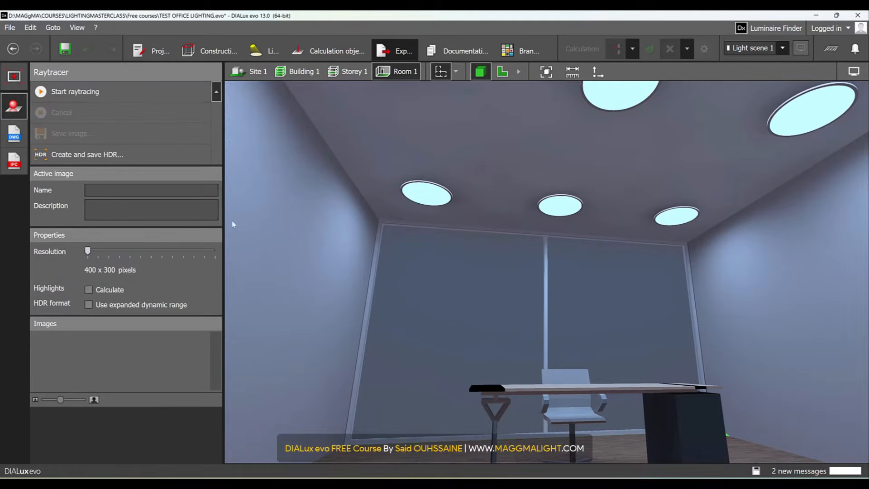
left_click(14, 74)
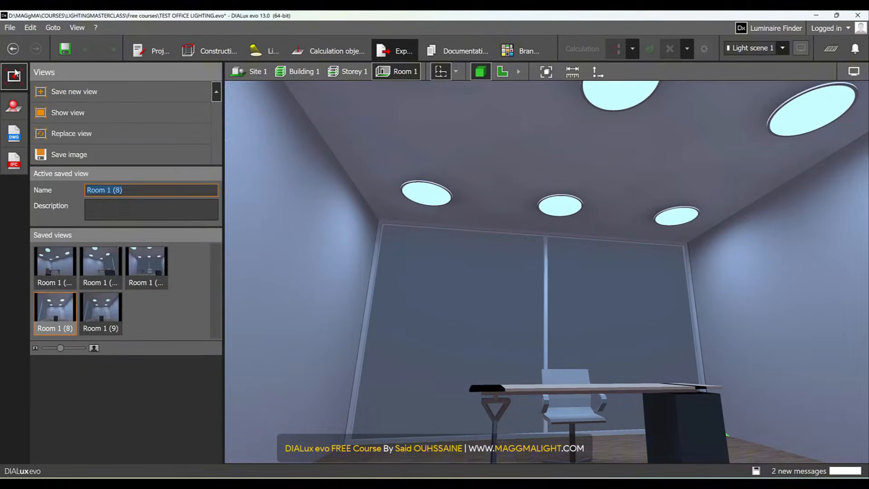
left_click(19, 108)
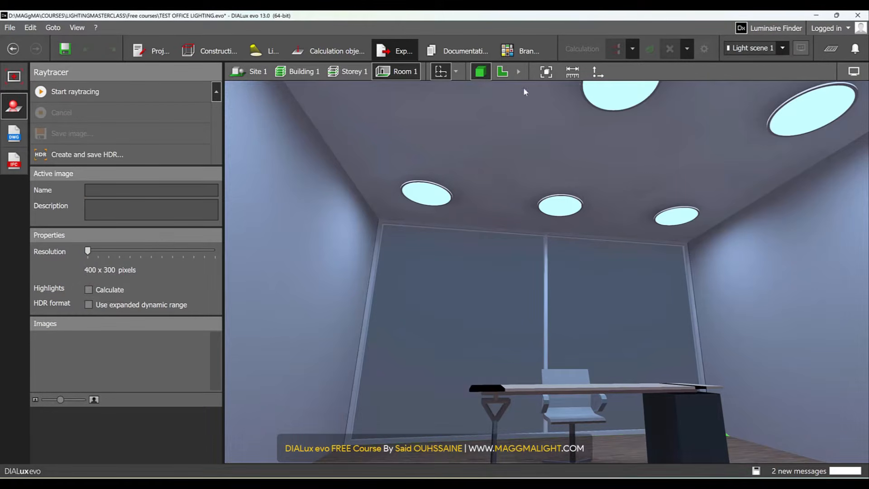
left_click(546, 72)
right_click_drag(541, 258, 561, 233)
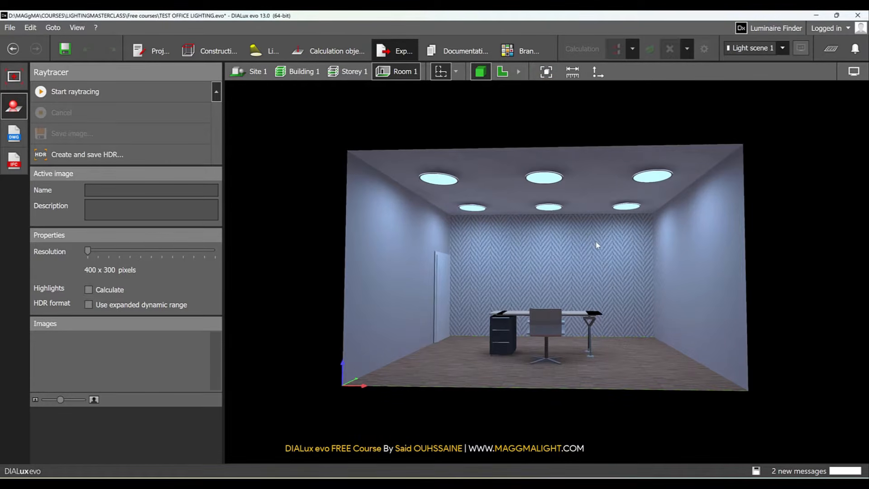
scroll(594, 246, "up", 8)
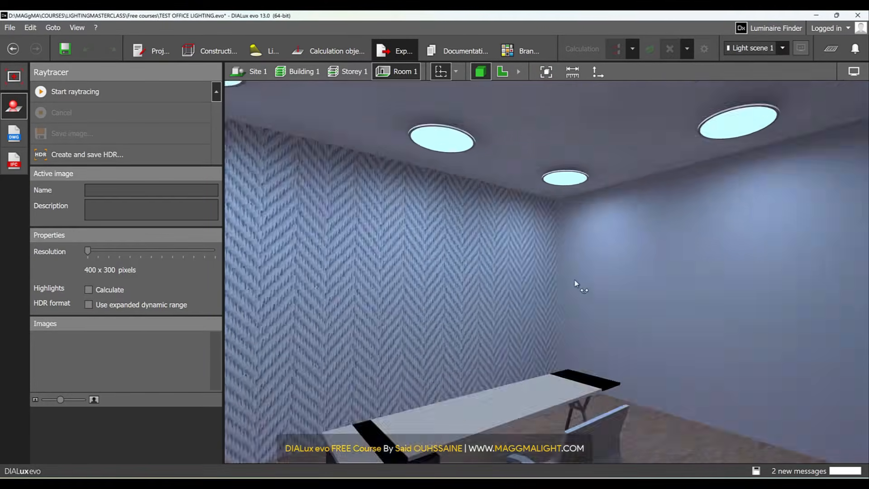
right_click_drag(574, 280, 627, 288)
scroll(636, 289, "down", 3)
scroll(621, 296, "down", 1)
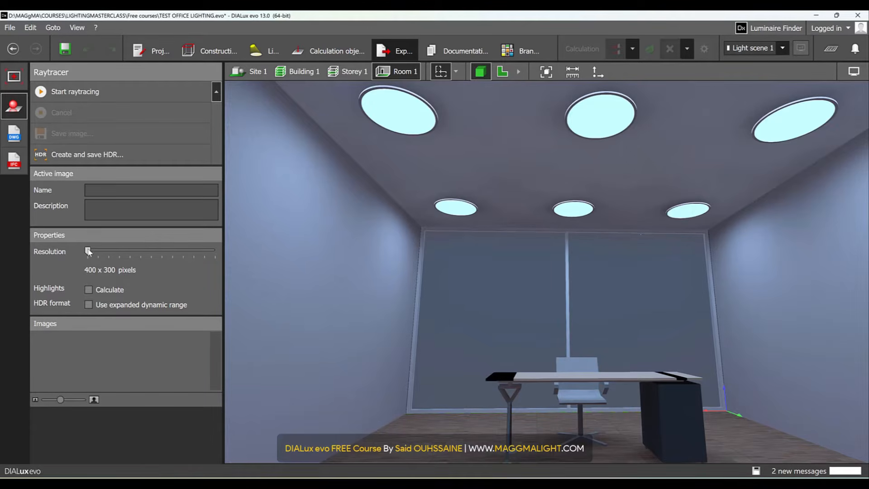
- Raytrace the room view at 3840 x 2160 pixels (4K UHD) with highlights calculated, and examine the rendered image enlarged
left_click_drag(89, 252, 248, 249)
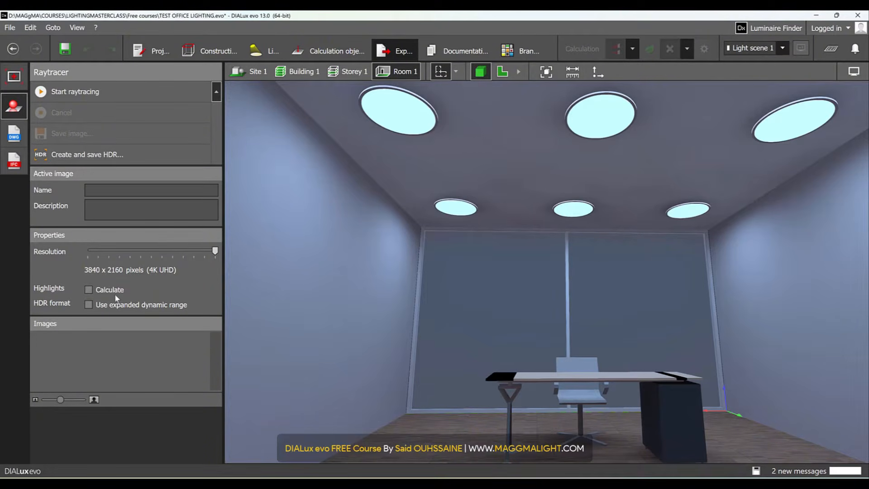
left_click(88, 290)
left_click(121, 94)
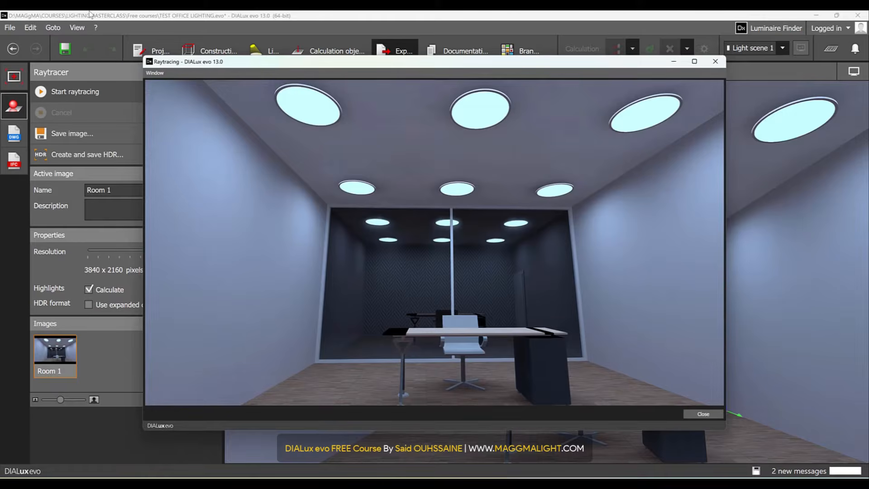
left_click(695, 62)
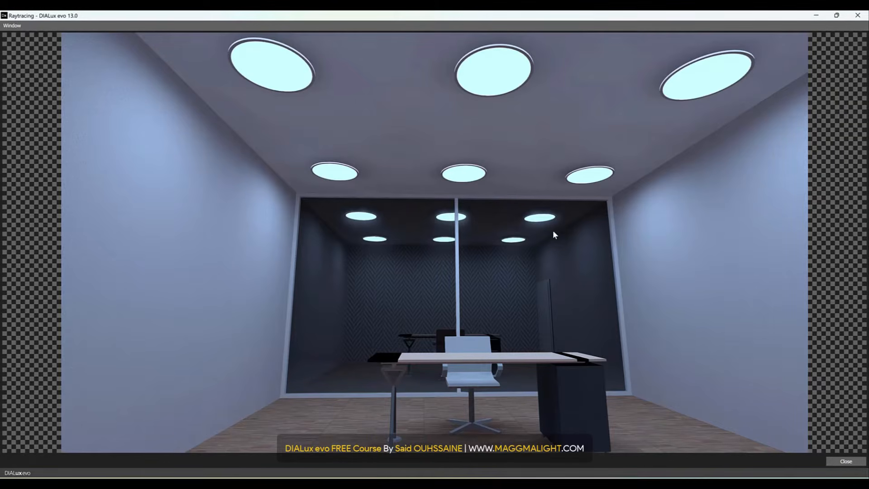
left_click(857, 15)
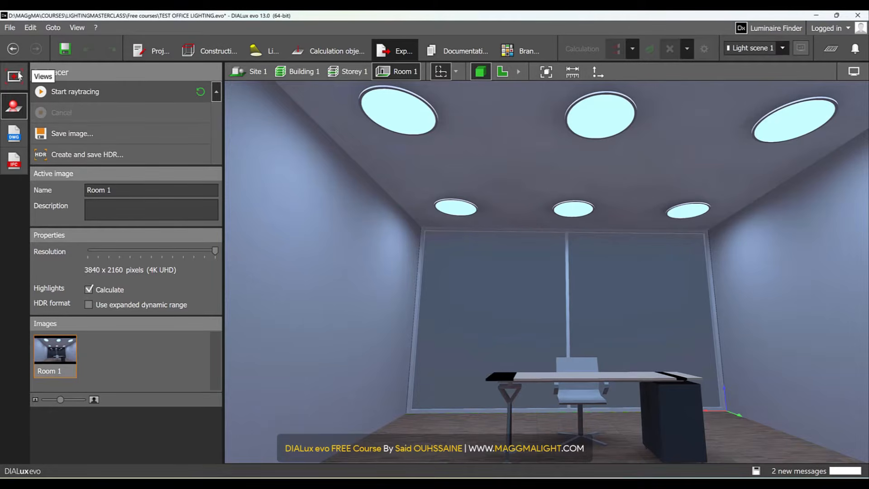
- Look over the DWG plan export settings for Room 1: layers, AutoCAD version choices and units of measure
left_click(14, 133)
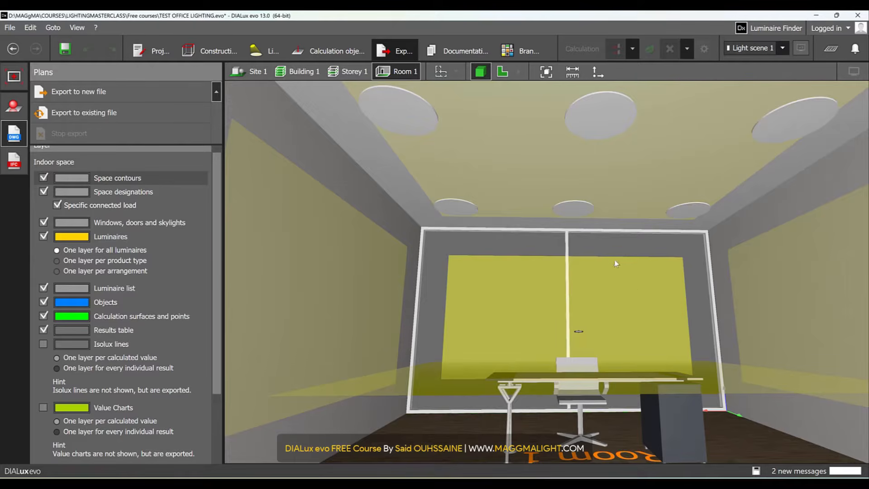
right_click_drag(533, 245, 551, 165)
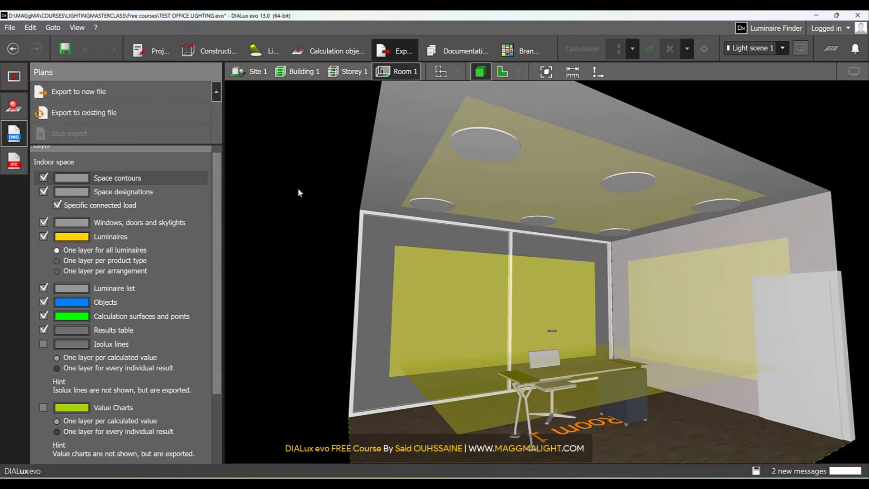
left_click_drag(216, 173, 217, 161)
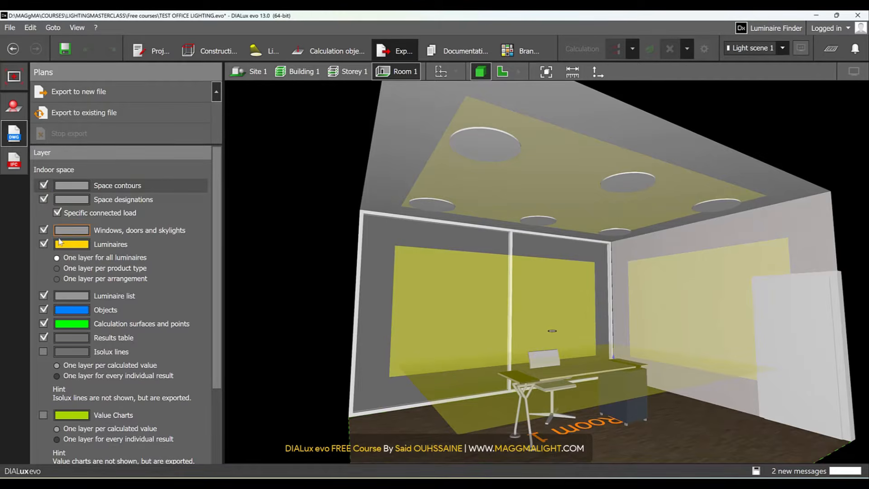
left_click_drag(215, 300, 227, 389)
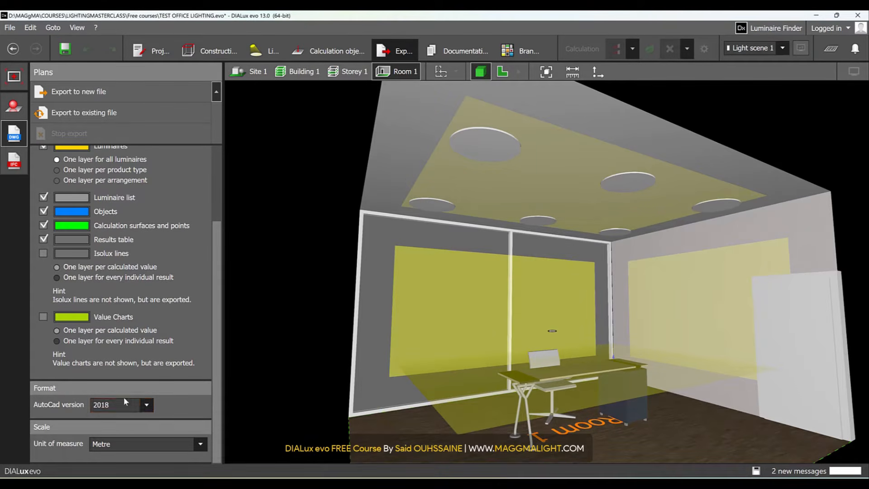
left_click(146, 405)
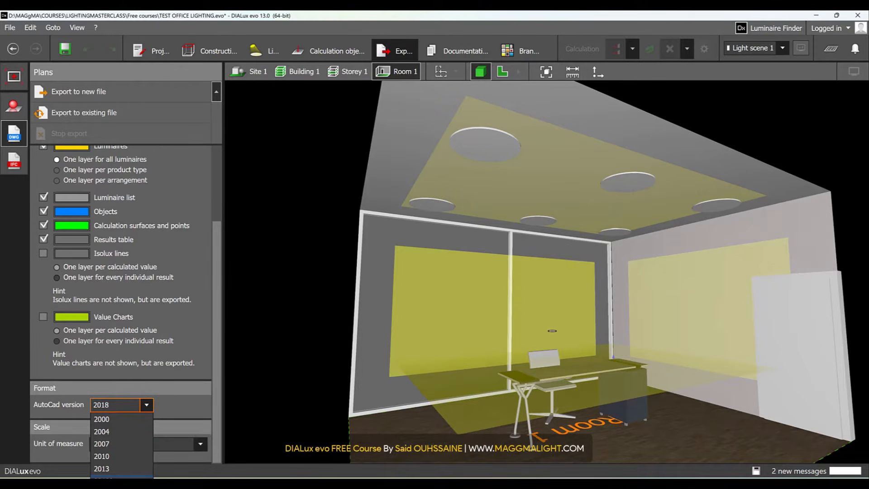
left_click(134, 412)
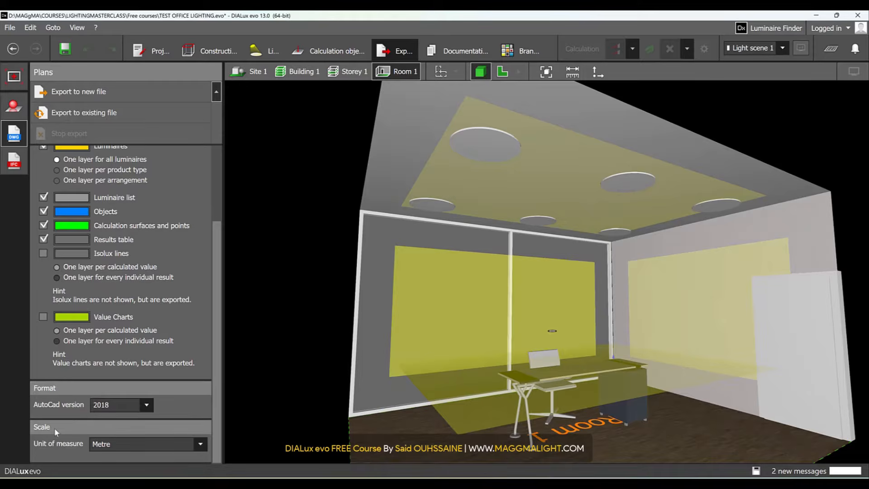
left_click(156, 441)
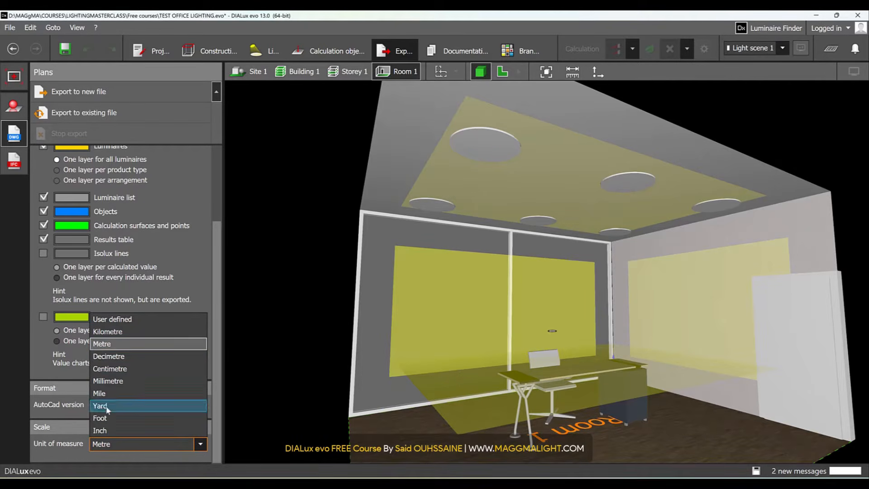
left_click(66, 412)
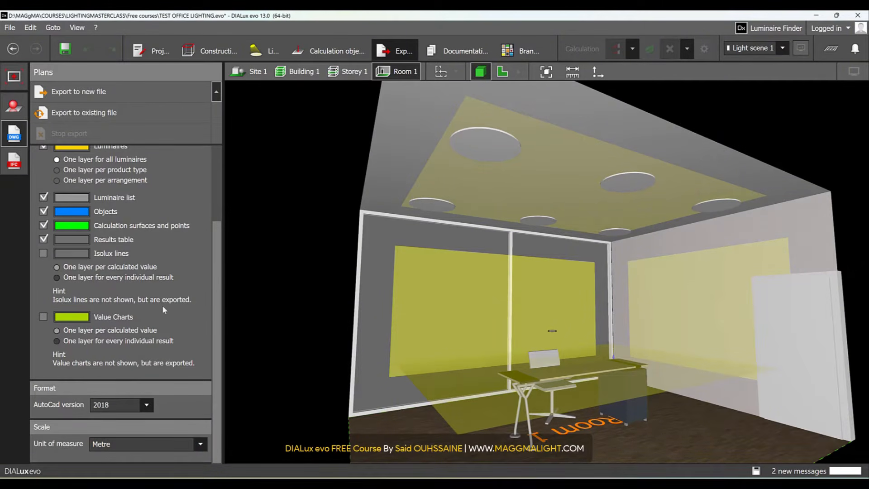
scroll(215, 325, "up", 3)
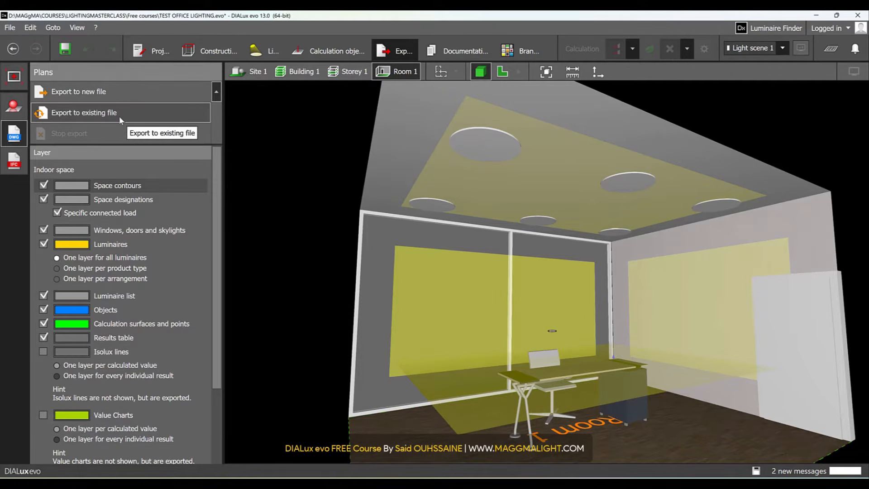
- Look over the IFC model export settings, including the available IFC file types and versions
left_click(14, 165)
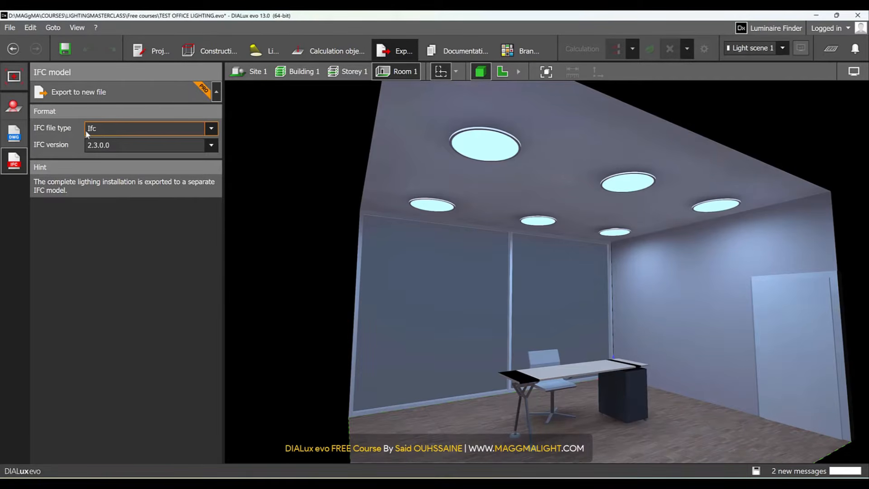
left_click(107, 126)
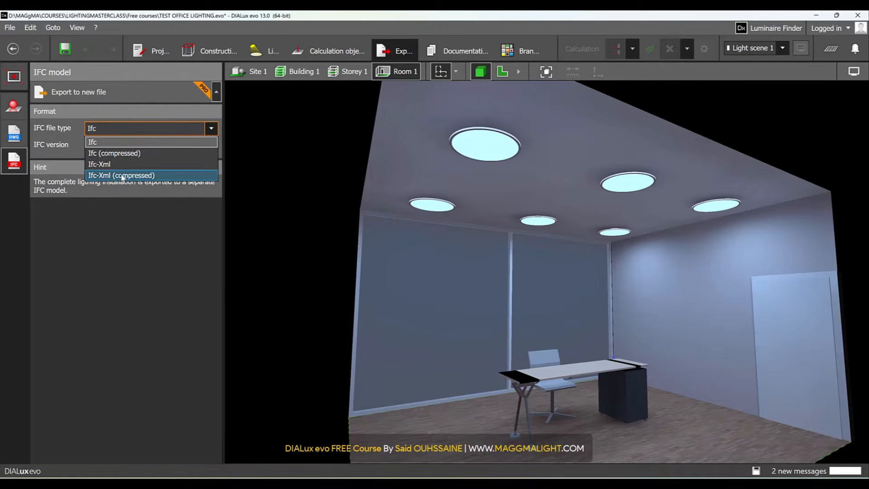
left_click(153, 206)
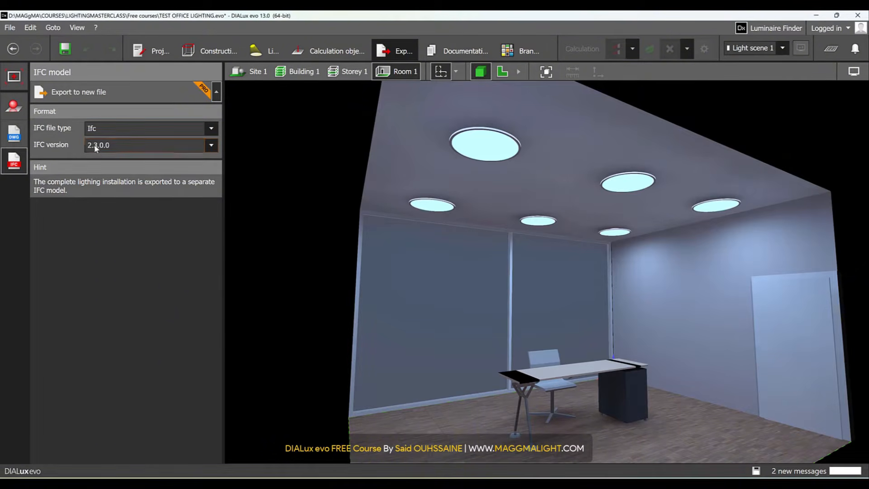
left_click(133, 144)
left_click(130, 155)
- Open the project documentation and look over the output formats and paper sizes for the Room 1 summary
left_click(461, 51)
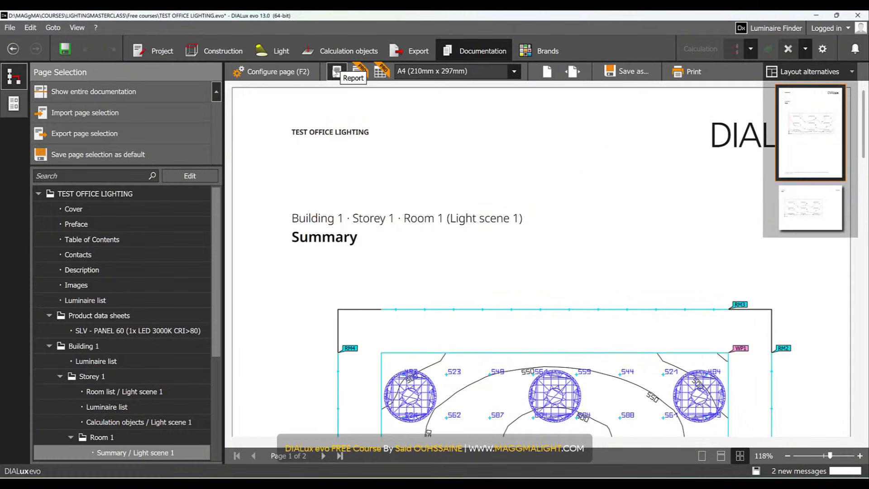
left_click(380, 71)
left_click(500, 77)
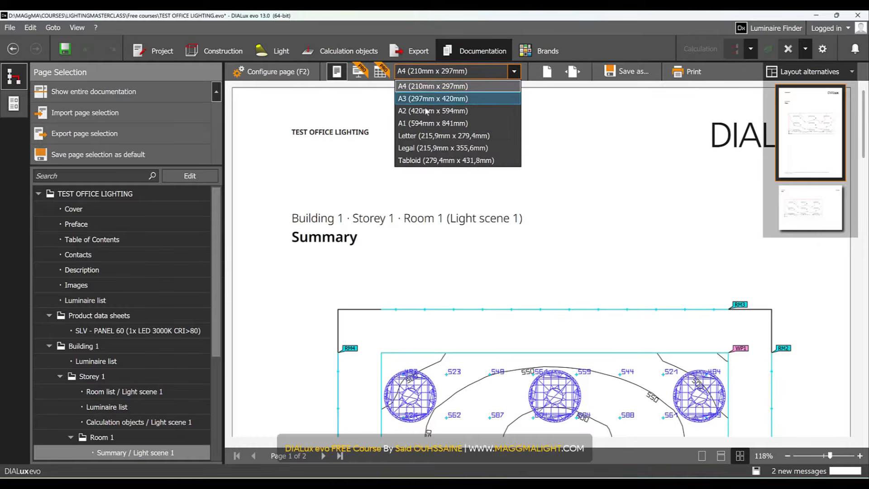
left_click(513, 73)
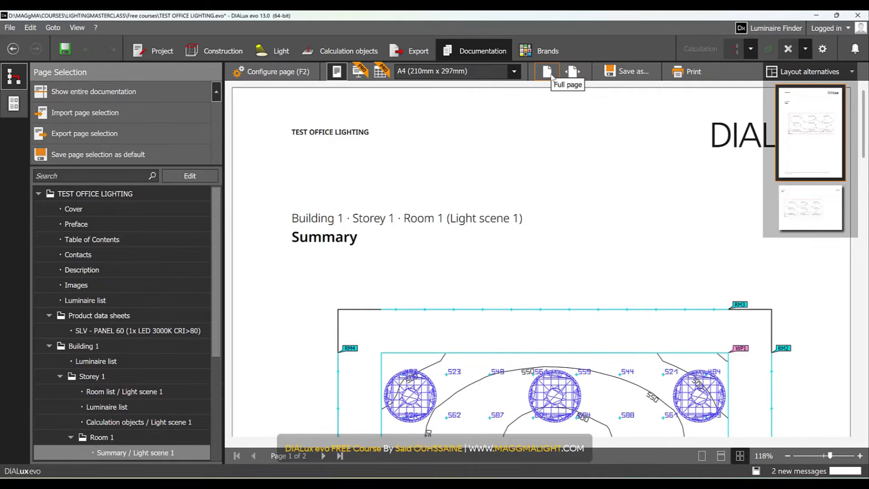
- Compare the full-page and page-width displays of the Room 1 summary, and preview its landscape layout alternative before restoring the portrait one
left_click(572, 73)
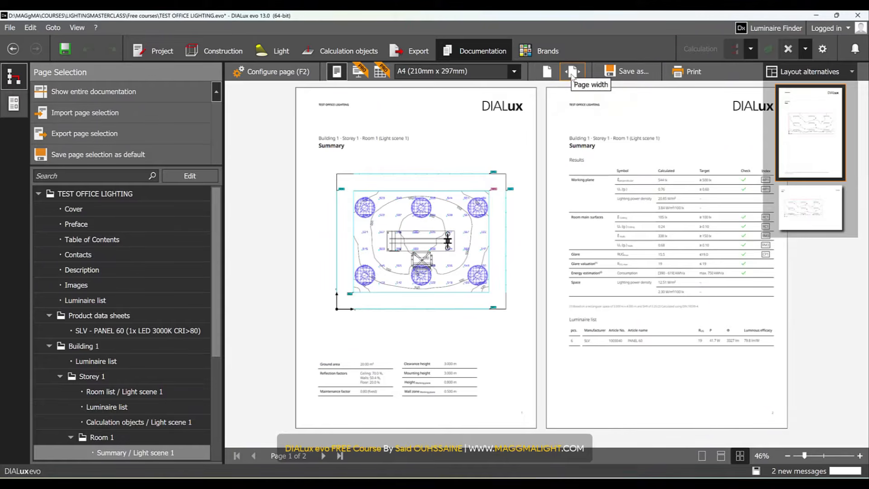
left_click(572, 73)
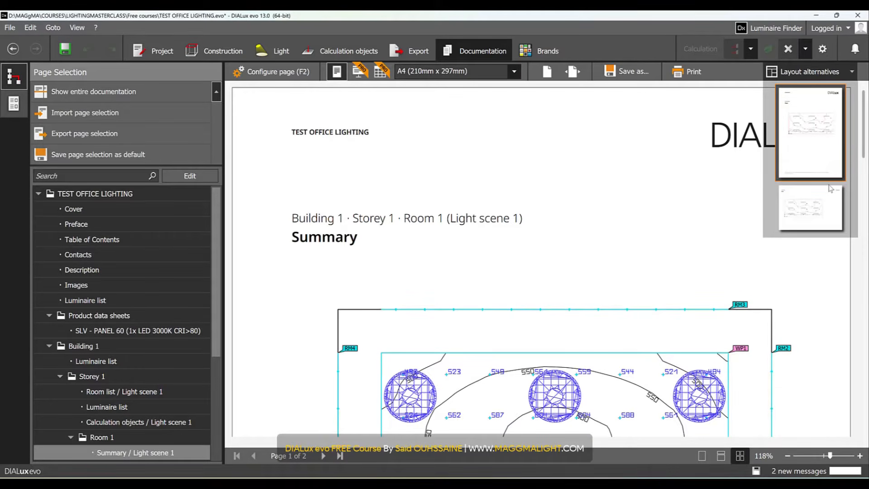
left_click(814, 213)
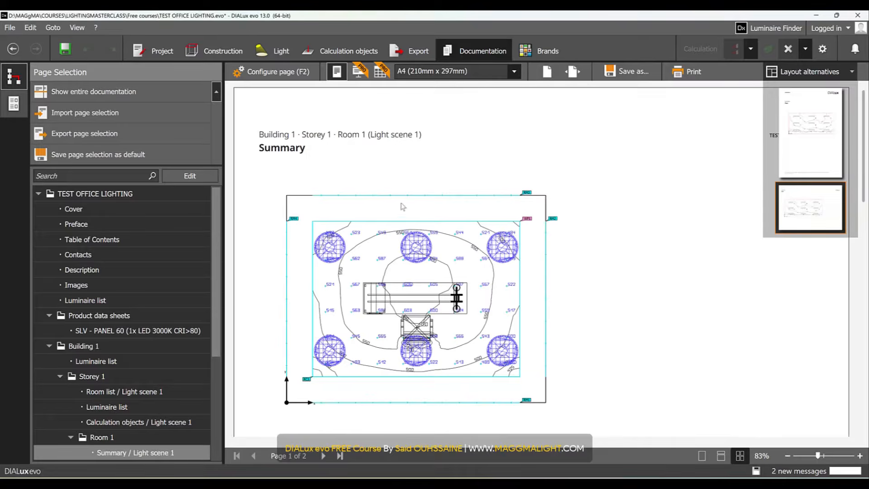
left_click(805, 141)
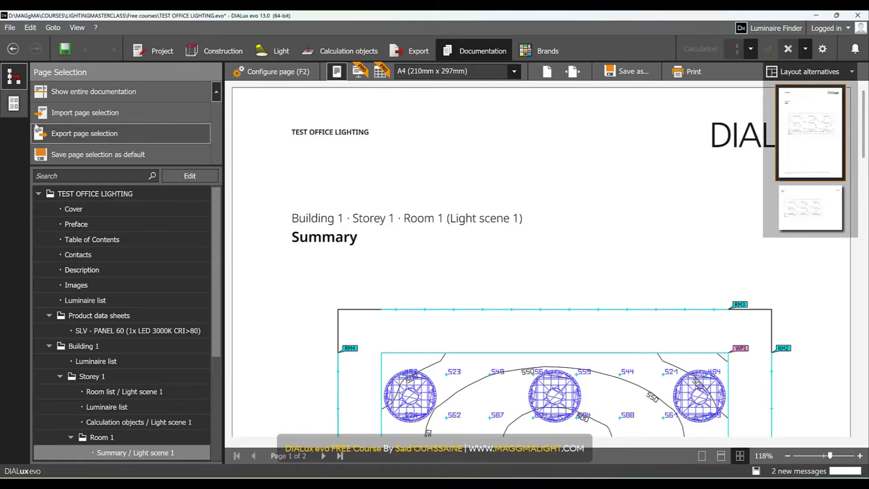
- Browse the documentation's standard layouts and layout alternatives, from the cover down to the room list, and return to the page selection
left_click(17, 106)
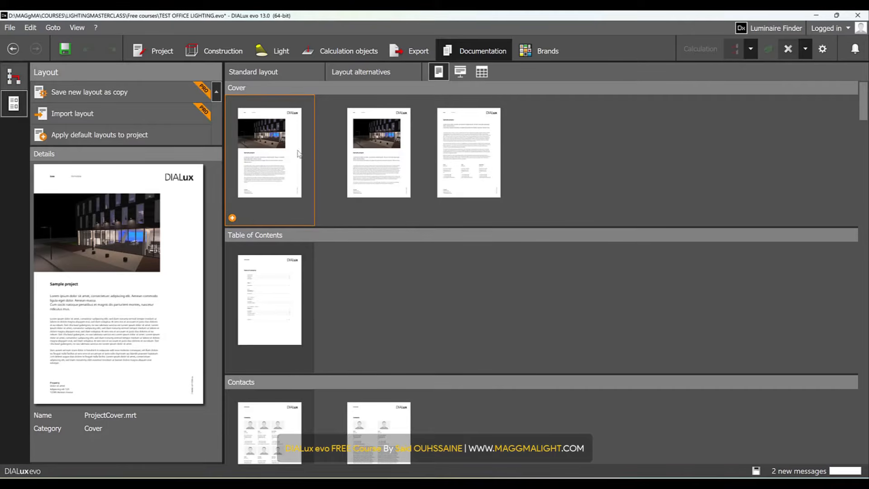
scroll(314, 238, "down", 2)
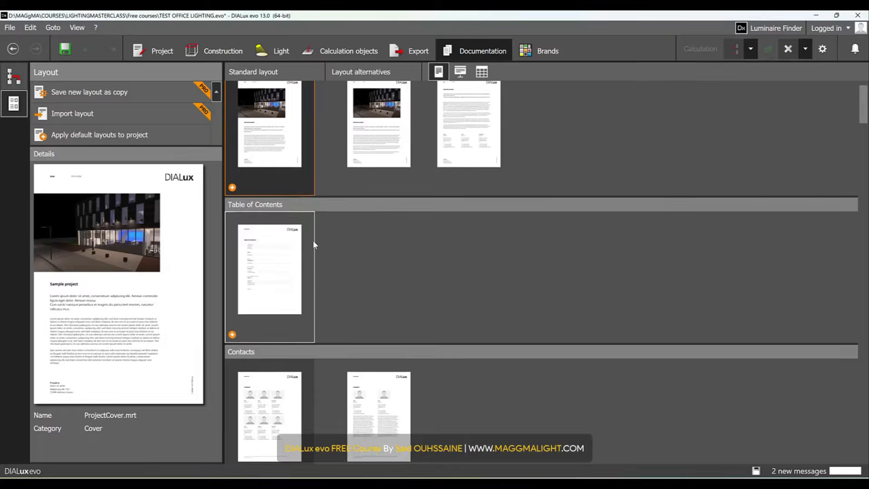
scroll(316, 241, "up", 2)
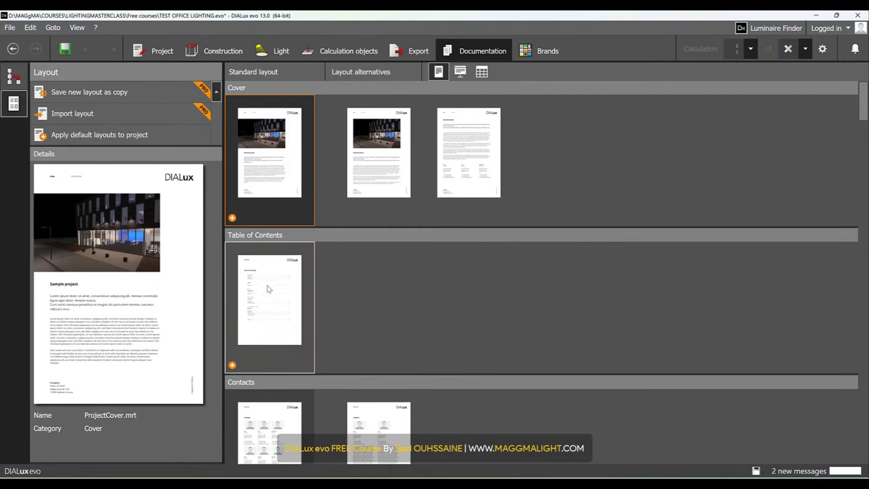
scroll(286, 281, "down", 1)
scroll(285, 280, "down", 1)
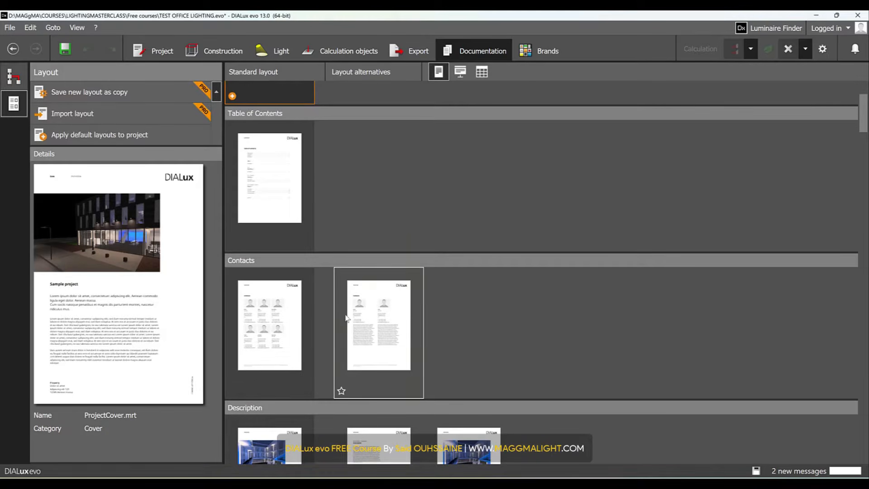
scroll(463, 199, "down", 2)
scroll(292, 353, "down", 5)
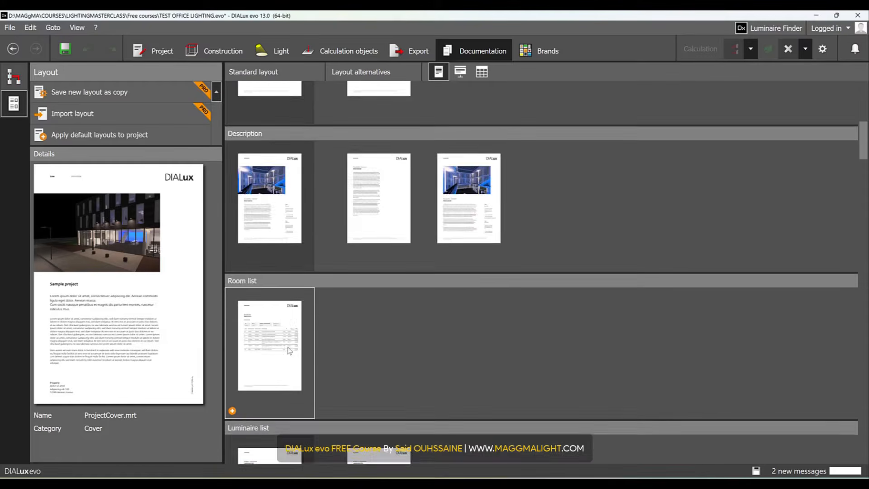
scroll(308, 328, "up", 4)
scroll(314, 319, "up", 3)
left_click(24, 75)
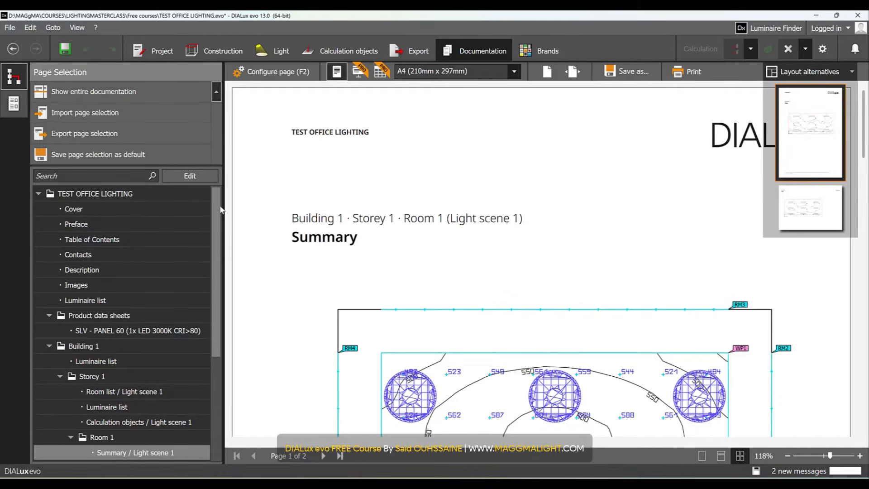
- Generate the entire TEST OFFICE LIGHTING documentation from its cover page and decline saving the project
left_click_drag(217, 210, 231, 184)
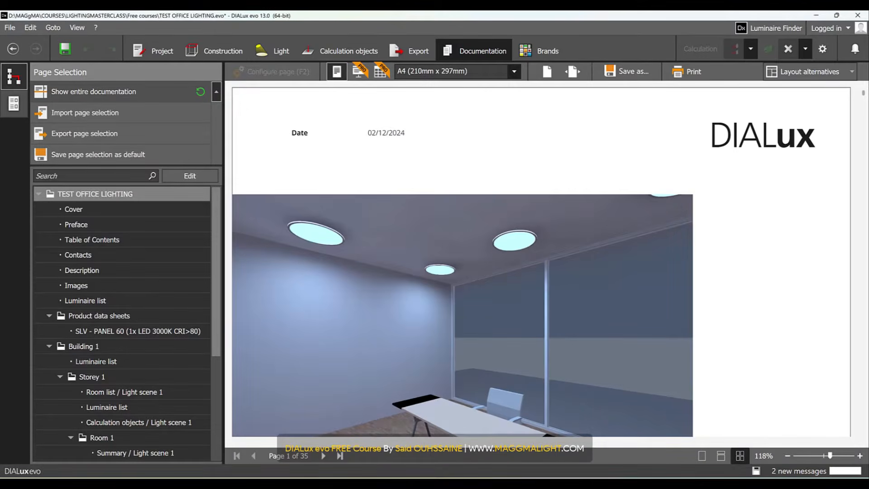
mouse_move(864, 96)
left_mouse_down()
mouse_move(866, 446)
mouse_move(863, 90)
left_mouse_up()
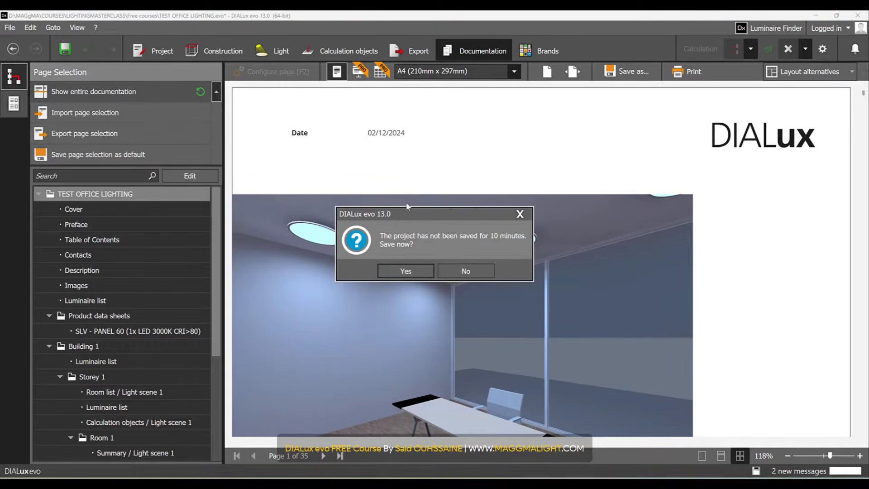
left_click(457, 265)
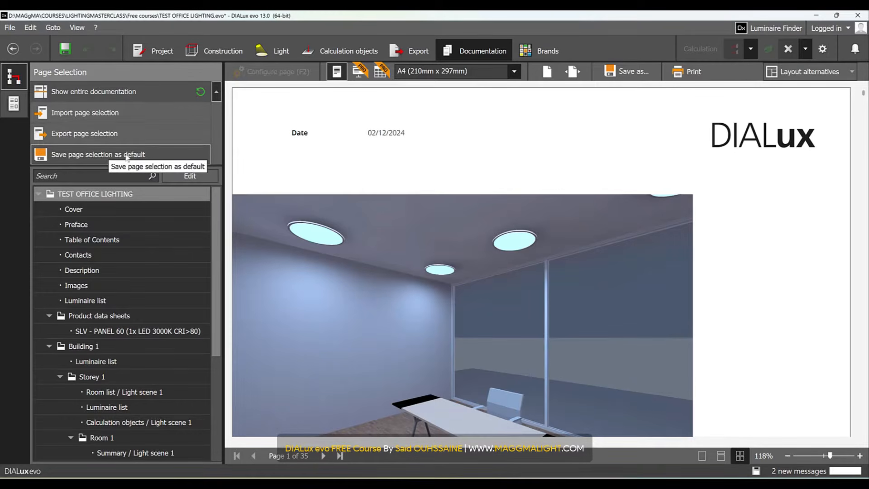
- Open the page selection for editing and look through its full list of selectable pages down to the glossary
left_click(199, 176)
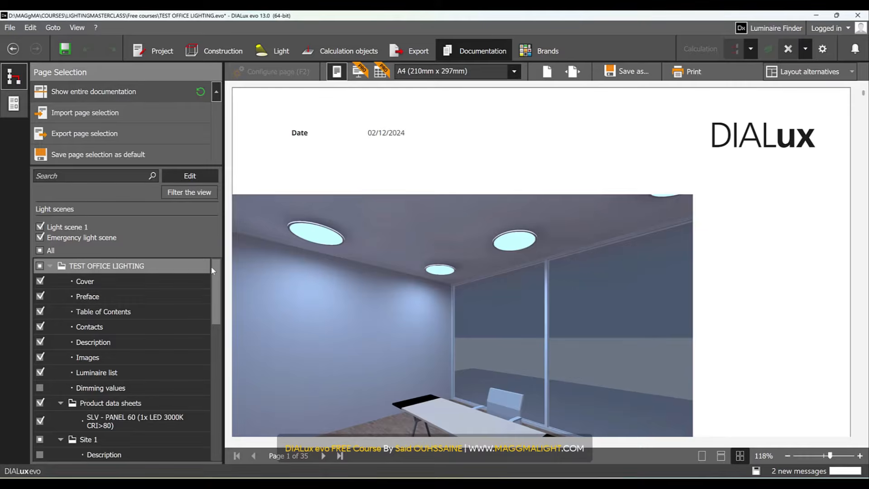
scroll(213, 267, "down", 3)
scroll(210, 272, "up", 3)
left_click_drag(210, 272, 228, 435)
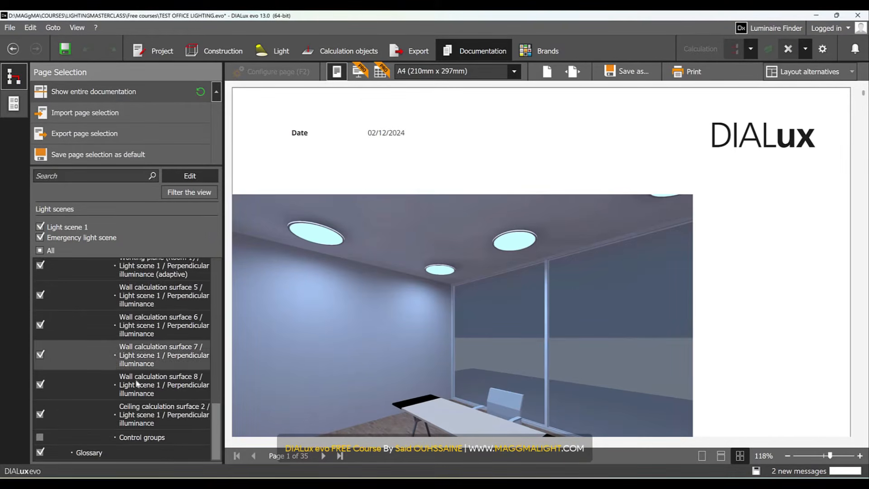
left_click_drag(219, 413, 191, 229)
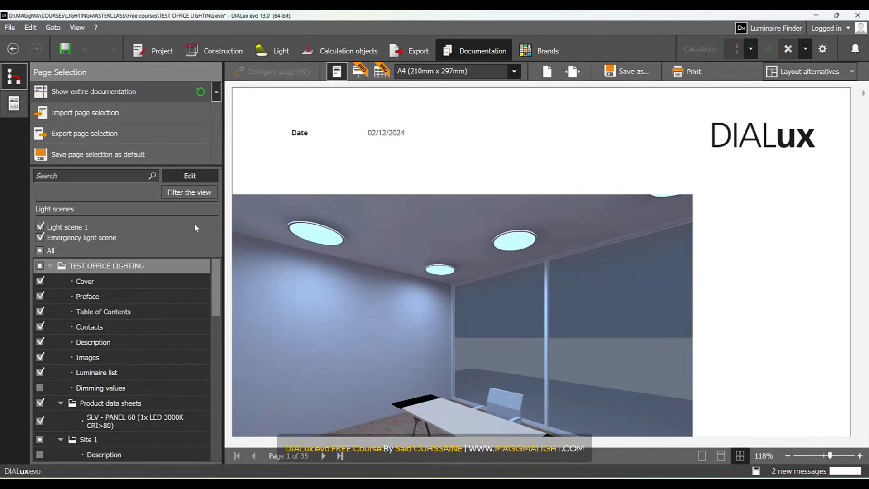
- Replace the cover's suggested image with the Room 1 (12) view and apply the second layout alternative to the cover
left_click(63, 283)
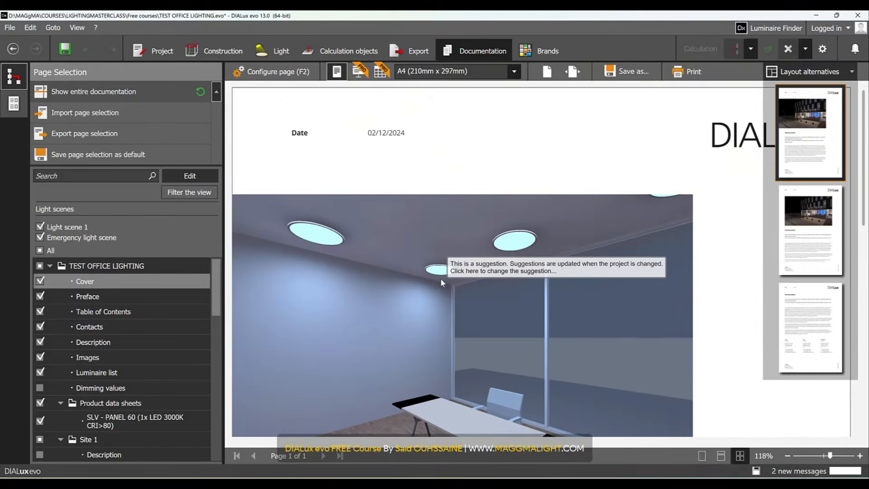
left_click(440, 280)
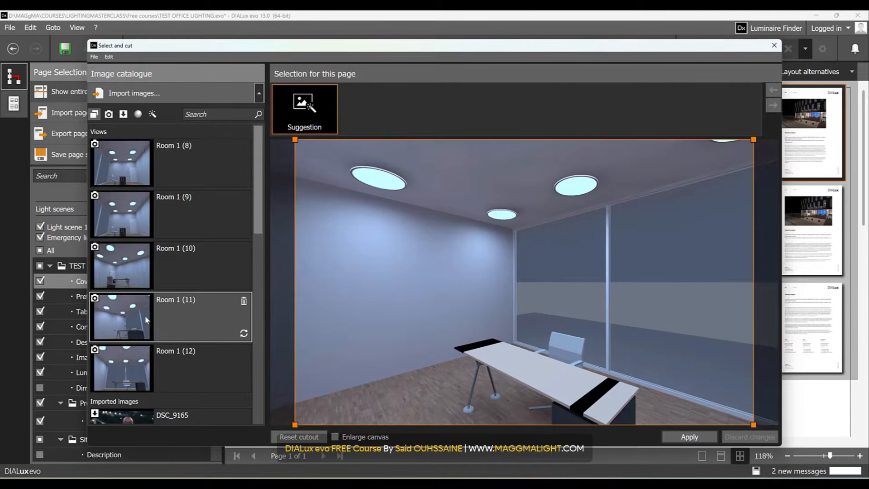
left_click(135, 361)
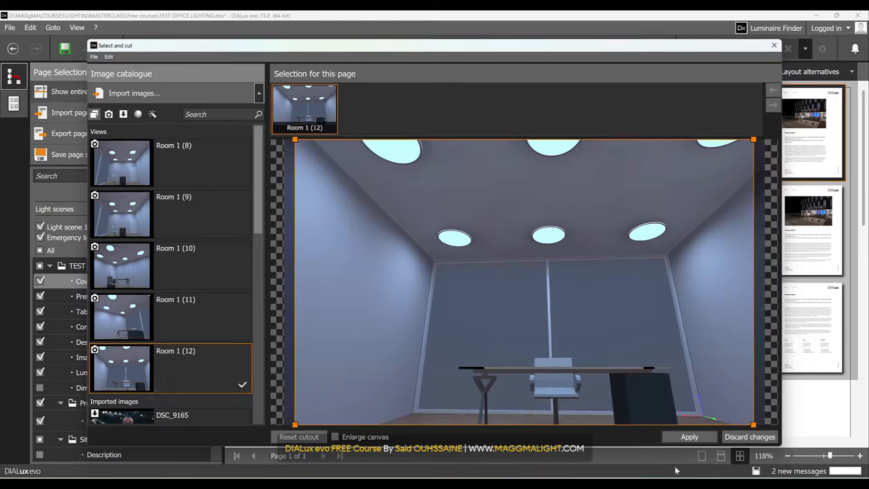
left_click(689, 437)
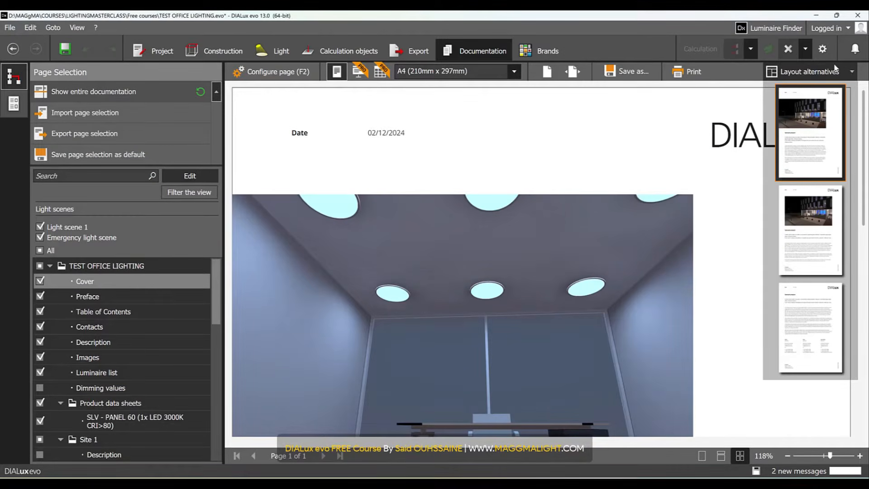
left_click(823, 223)
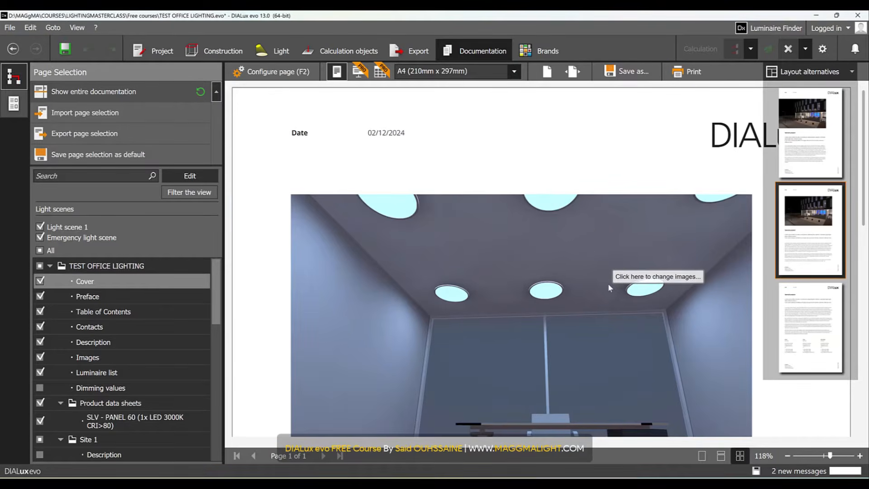
- Exclude the project-level preface, description, images, luminaire list and product data sheets from the documentation, checking the Contacts page along the way
left_click(40, 297)
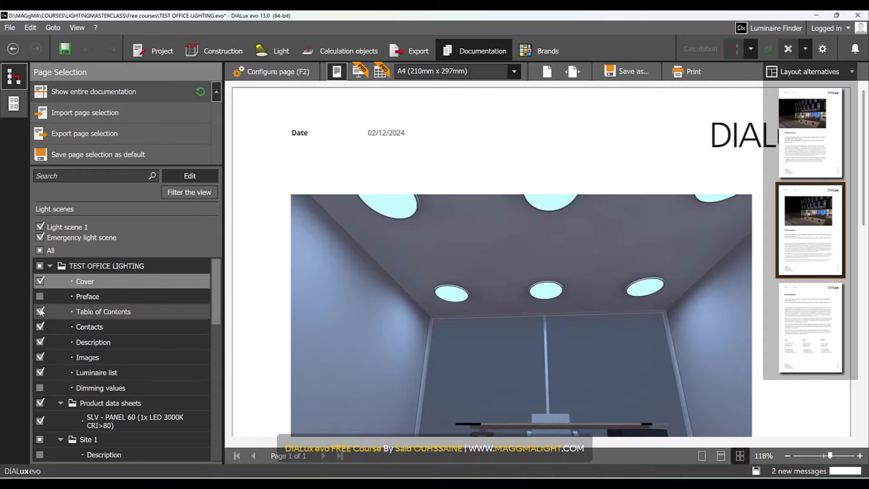
left_click(91, 328)
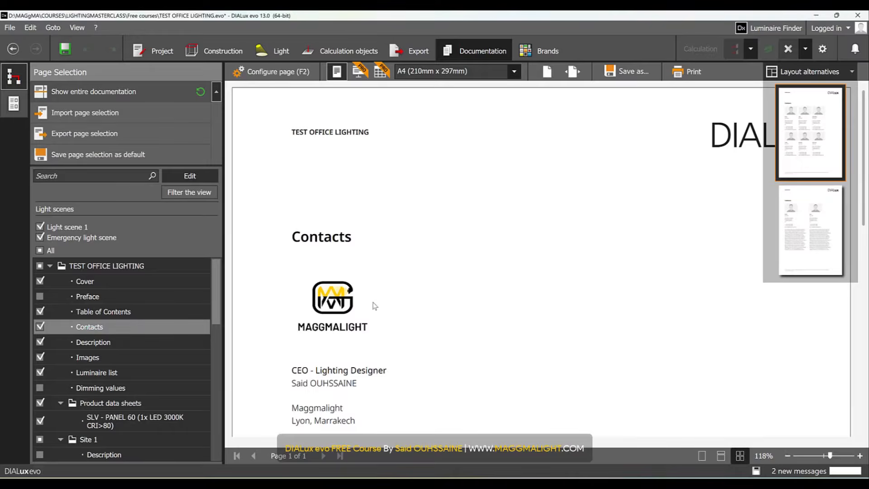
left_click(39, 357)
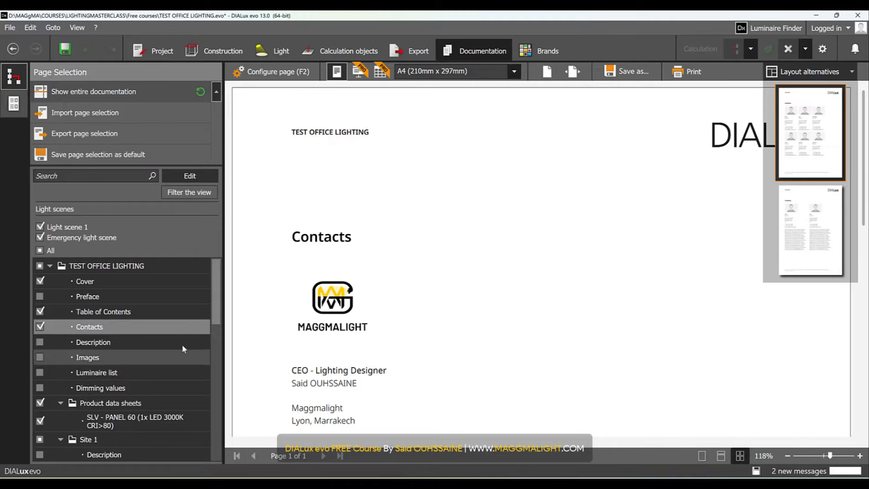
left_click_drag(213, 289, 216, 320)
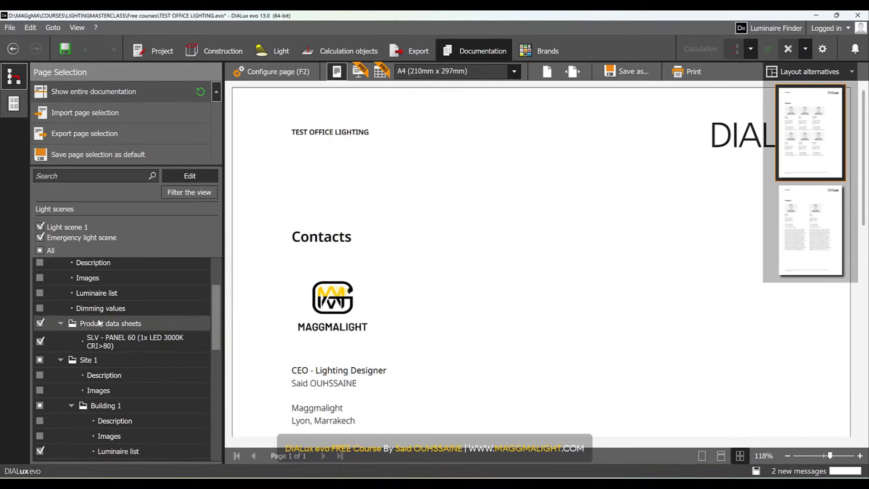
left_click(45, 325)
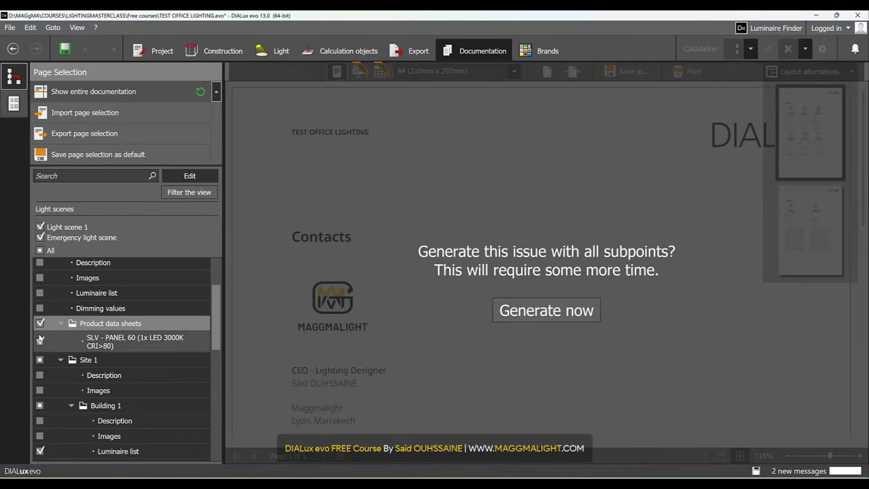
left_click(46, 341)
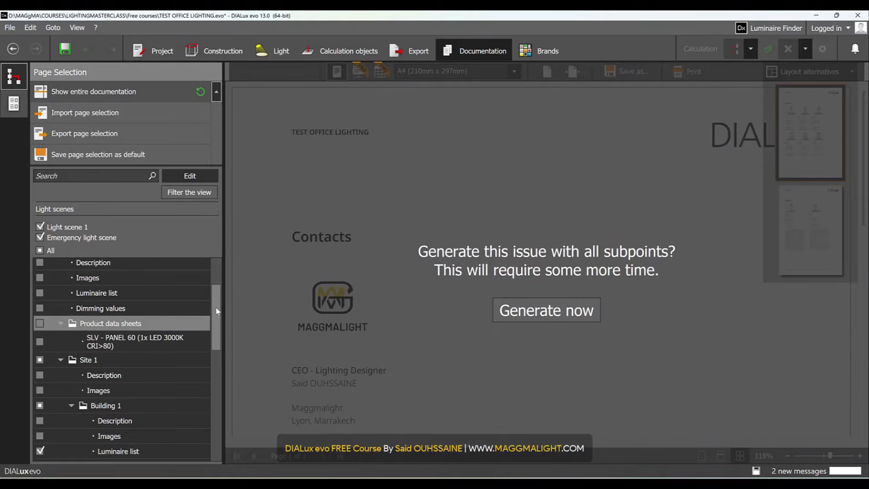
- Exclude Building 1's luminaire list and Storey 1's room list, luminaire list and calculation objects from the documentation
left_click_drag(216, 306, 215, 332)
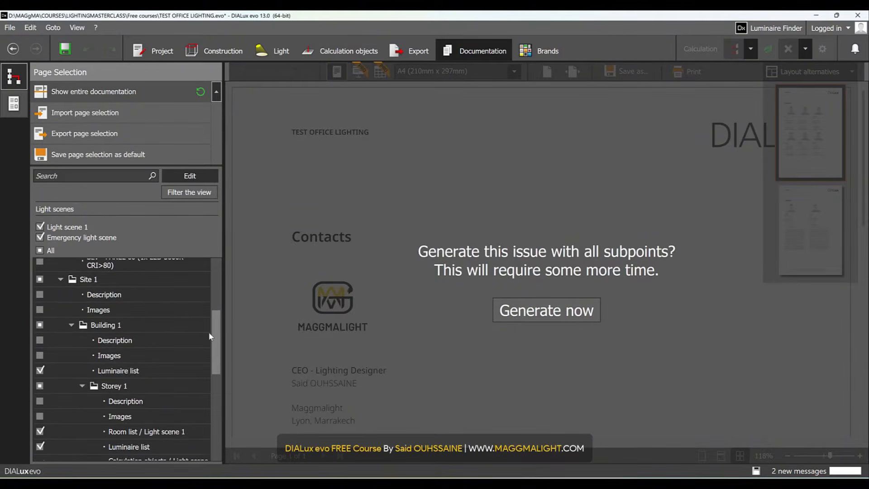
left_click(40, 370)
left_click_drag(218, 346, 227, 375)
left_click(40, 327)
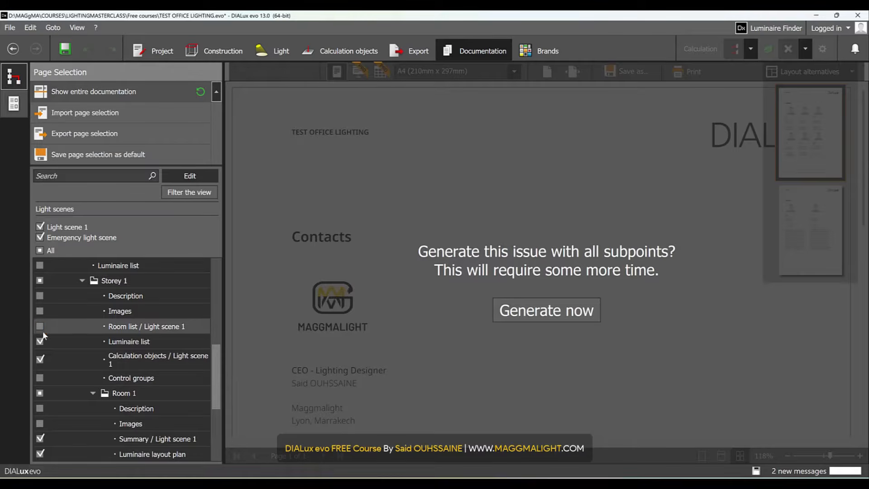
left_click(40, 342)
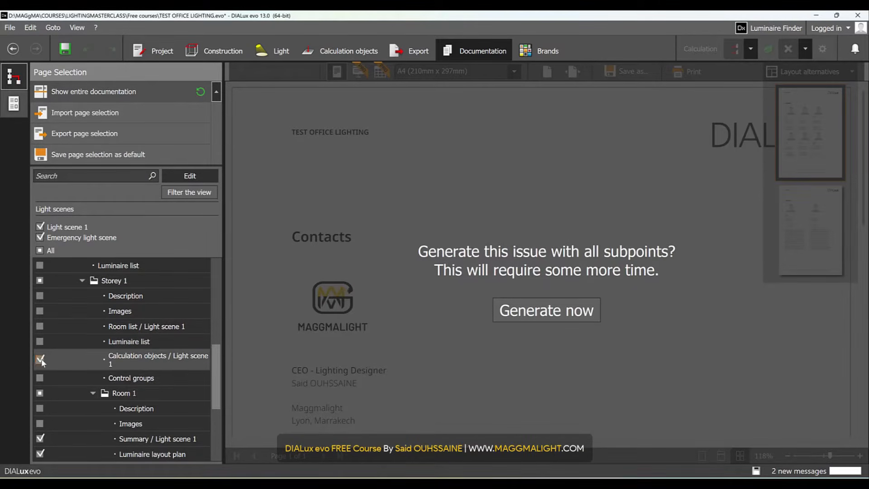
- Exclude Room 1's luminaire layout plan and the glossary from the documentation, and finish editing the page selection
left_click_drag(219, 371, 225, 393)
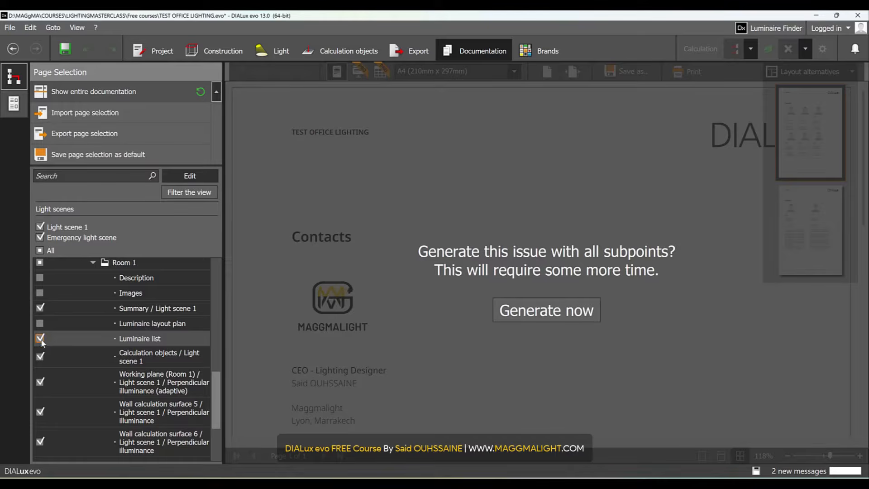
left_click_drag(215, 383, 216, 415)
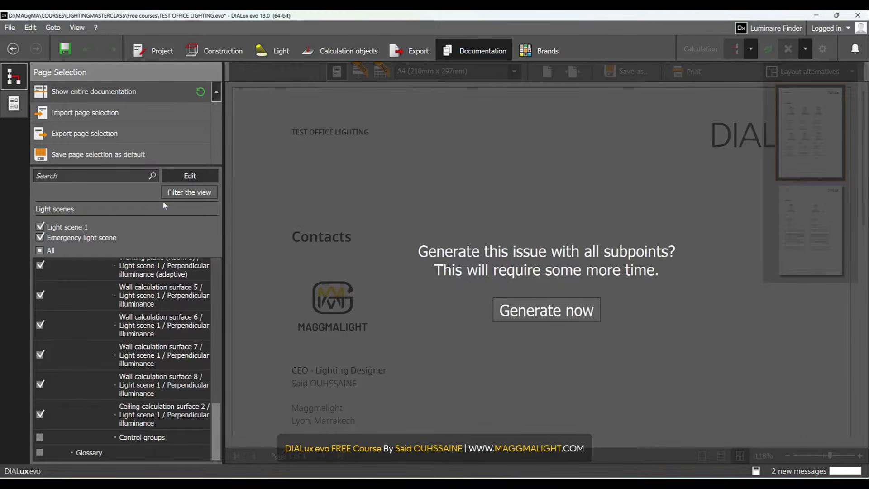
left_click(196, 175)
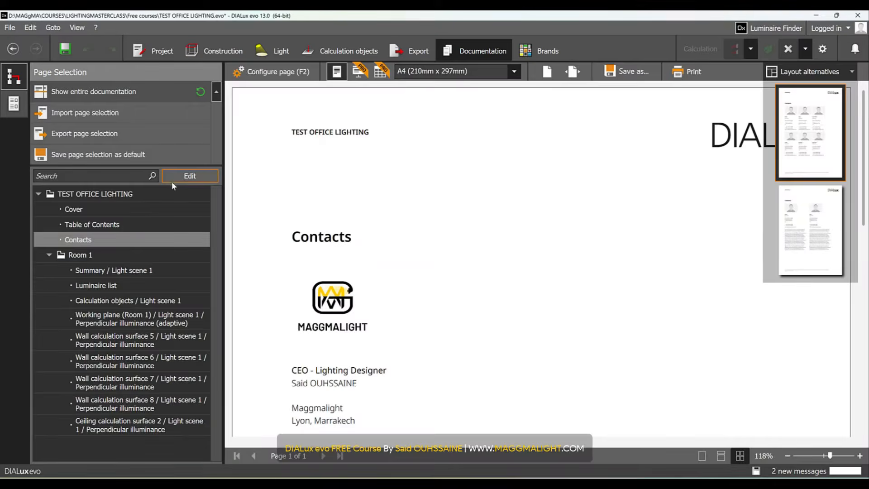
- Generate the entire reduced documentation, view it through to the ceiling calculation surface page, and start saving it
left_click(121, 92)
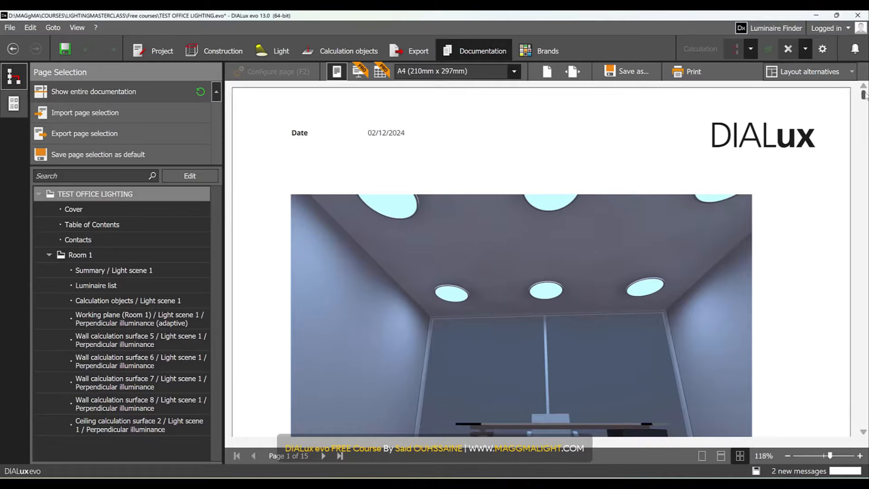
left_click_drag(866, 95, 861, 440)
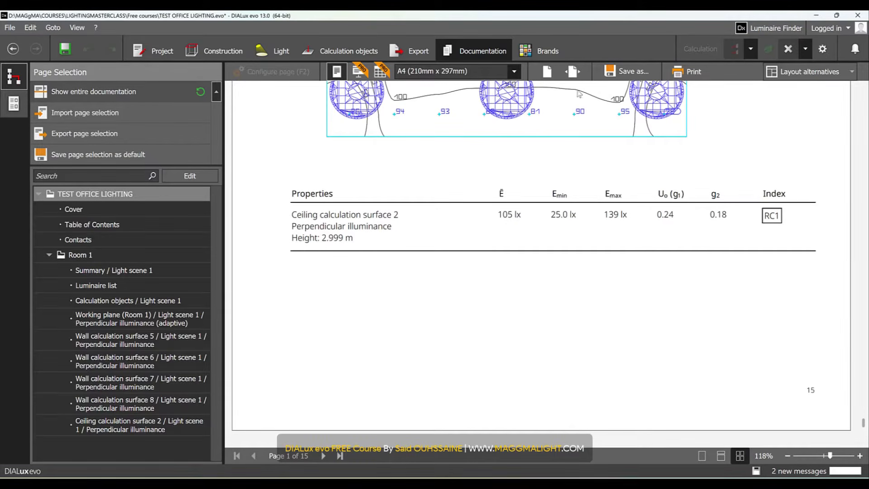
left_click(643, 73)
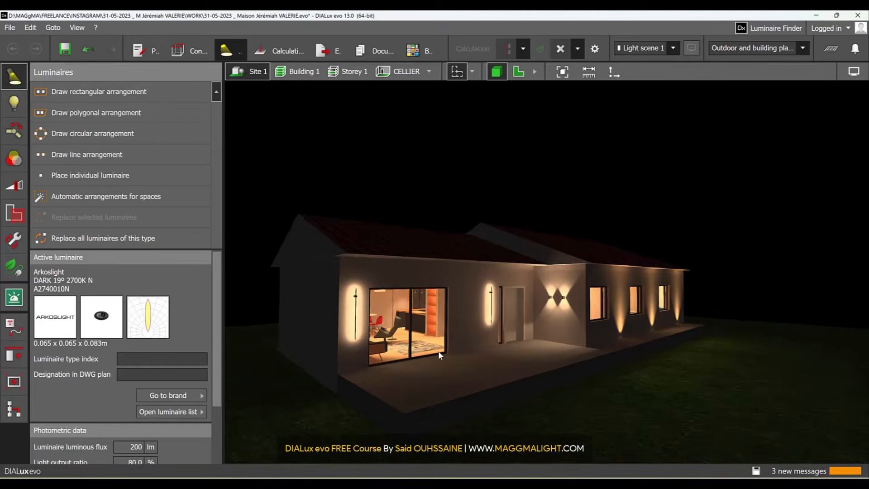
- Look over example projects: the lit house exterior, the PDF floor plan of its living area, and the outdoor square
scroll(382, 314, "up", 10)
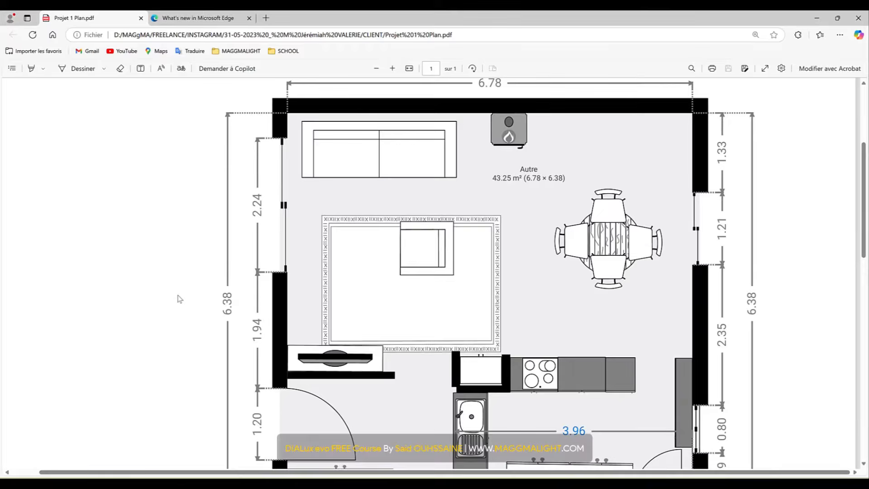
scroll(180, 301, "down", 1)
scroll(180, 301, "down", 3)
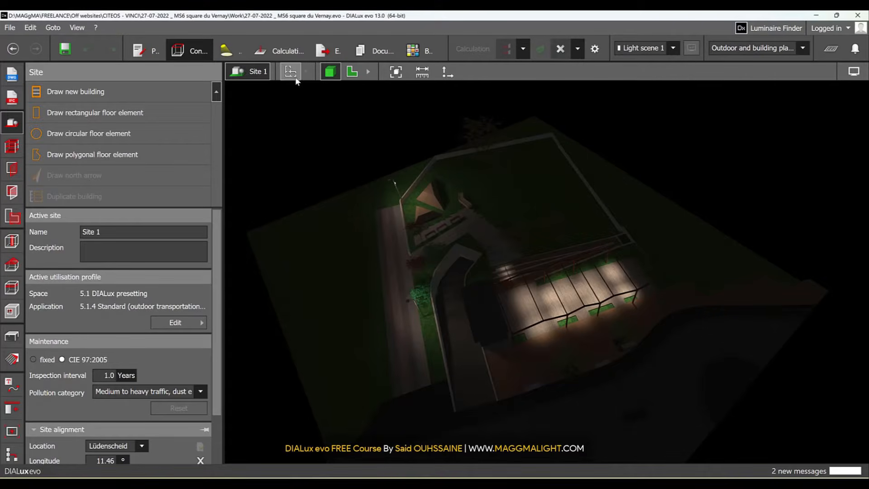
left_click(297, 79)
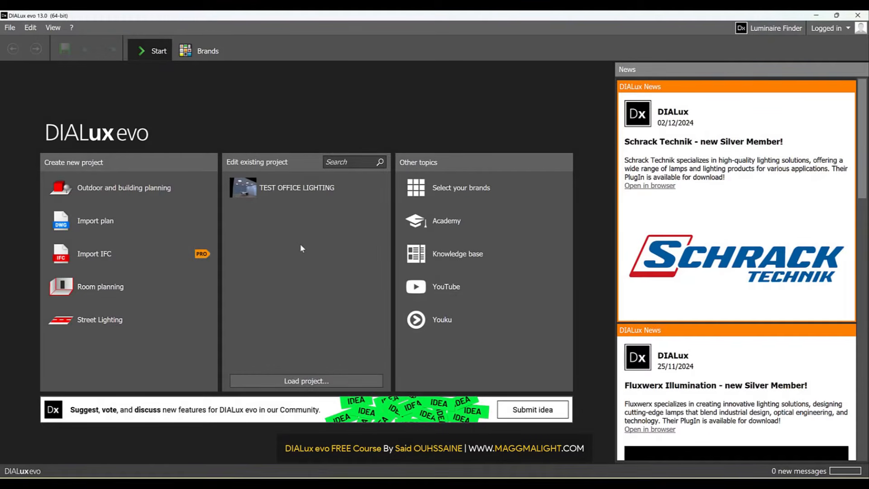
- Start a new project by importing the DWG plan "1 - GROUND FLOOR"
left_click(161, 221)
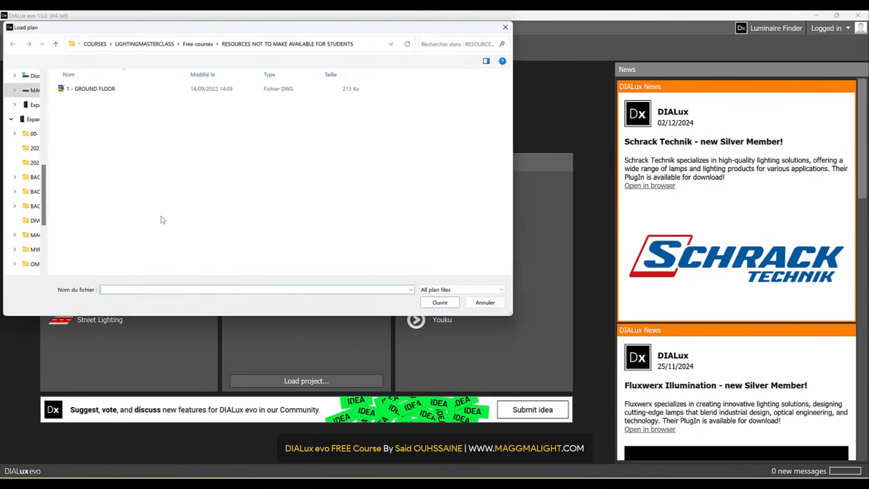
left_click(116, 89)
left_click(440, 302)
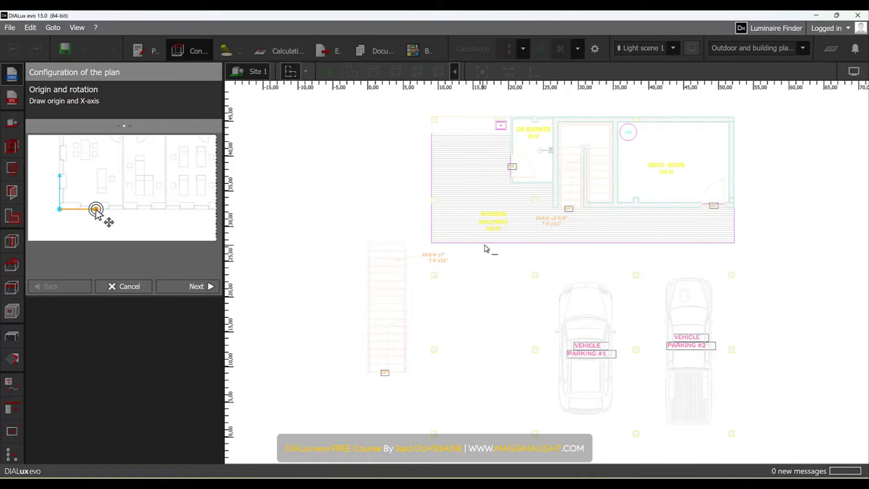
- Place the plan origin at the wooden walkway's lower-left corner, align the X-axis with its lower edge, and finish with inches as the unit
scroll(458, 243, "up", 5)
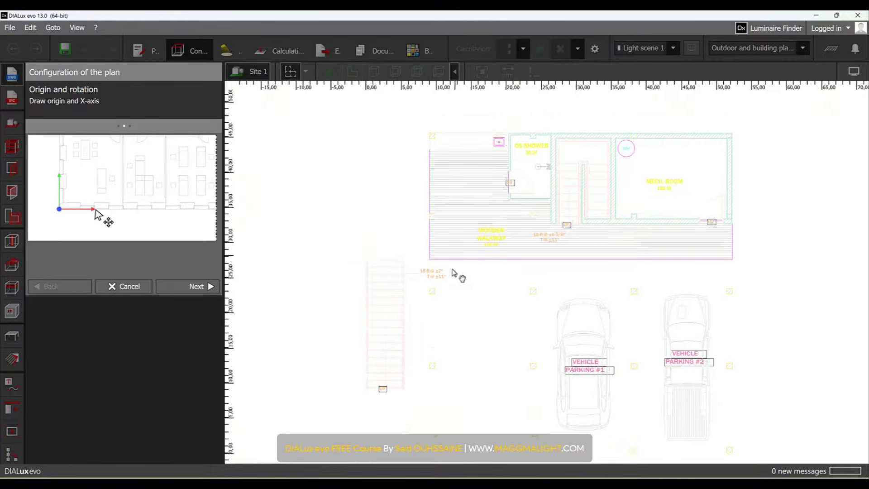
left_click(413, 306)
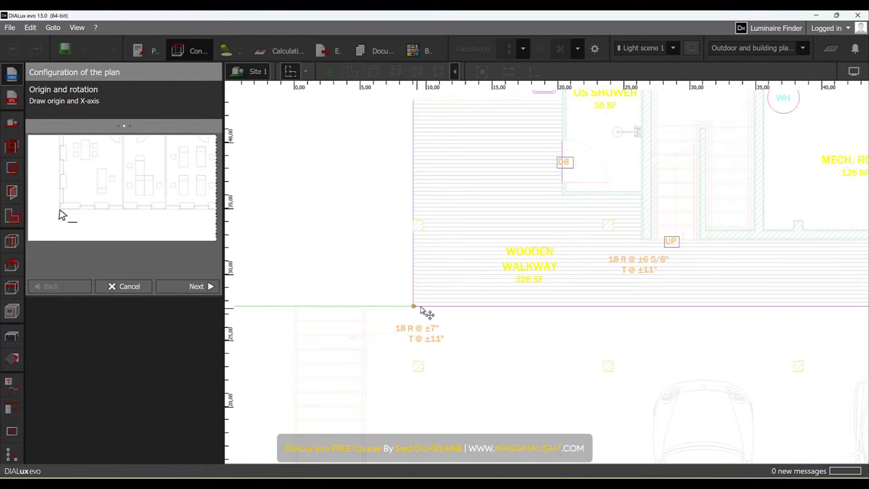
left_click(473, 308)
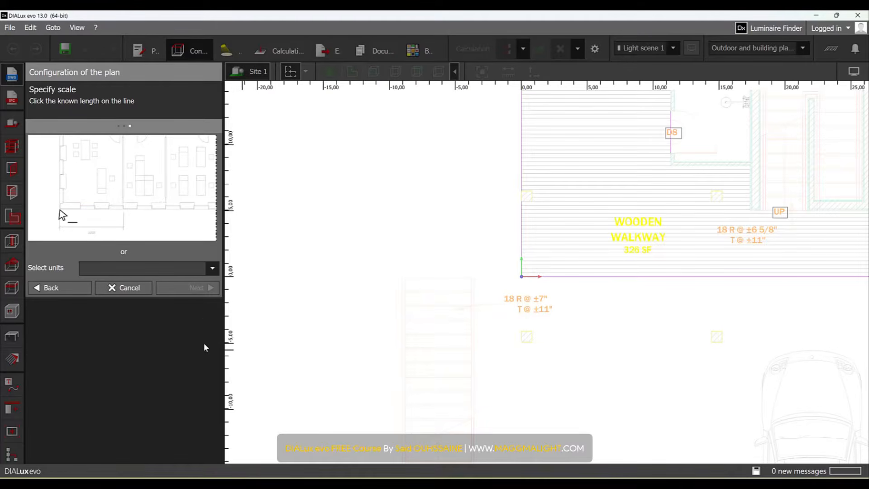
left_click(213, 268)
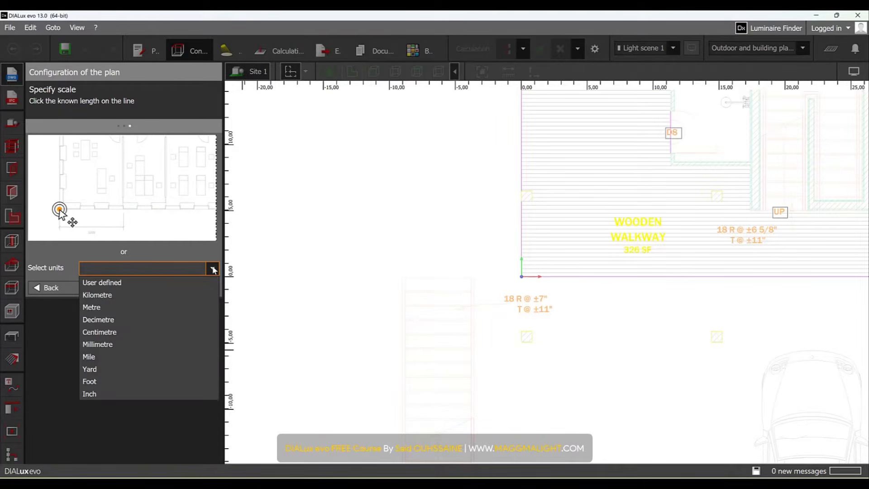
left_click(142, 394)
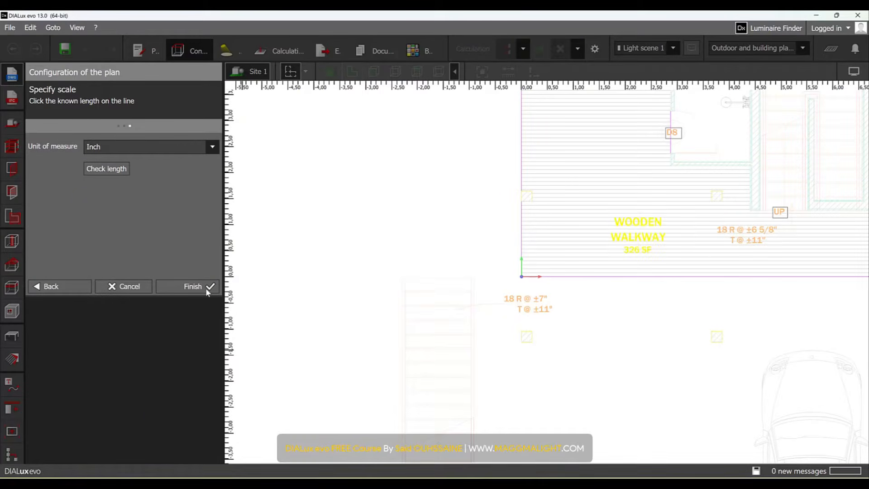
left_click(206, 288)
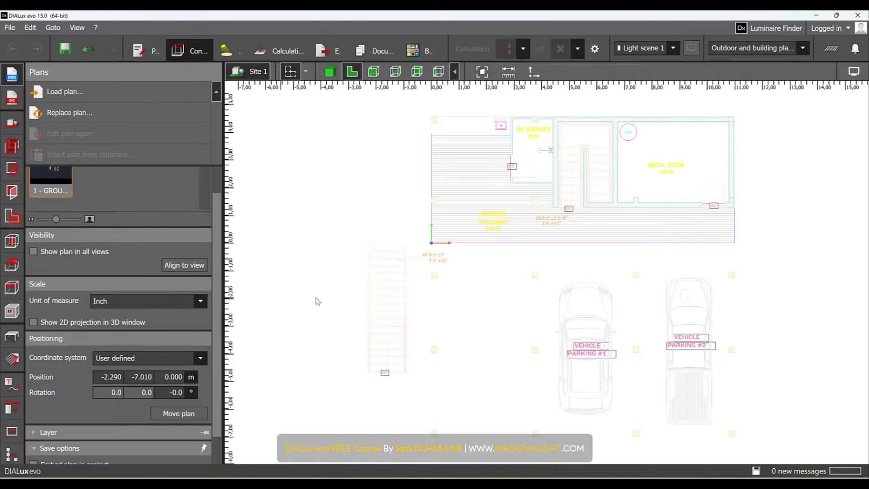
- Redefine the coordinate origin at the corner of the lower-left column, with the X-axis running horizontally along its lower edge
scroll(573, 317, "down", 2)
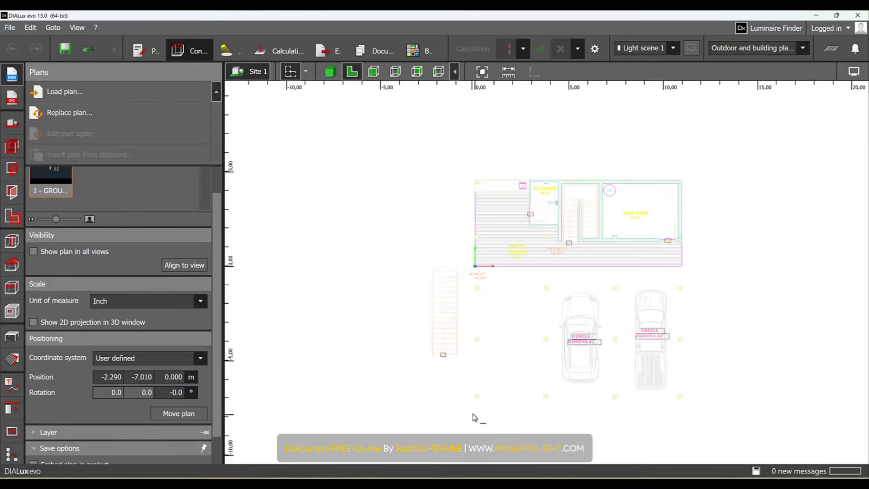
scroll(475, 412, "up", 1)
scroll(475, 412, "up", 8)
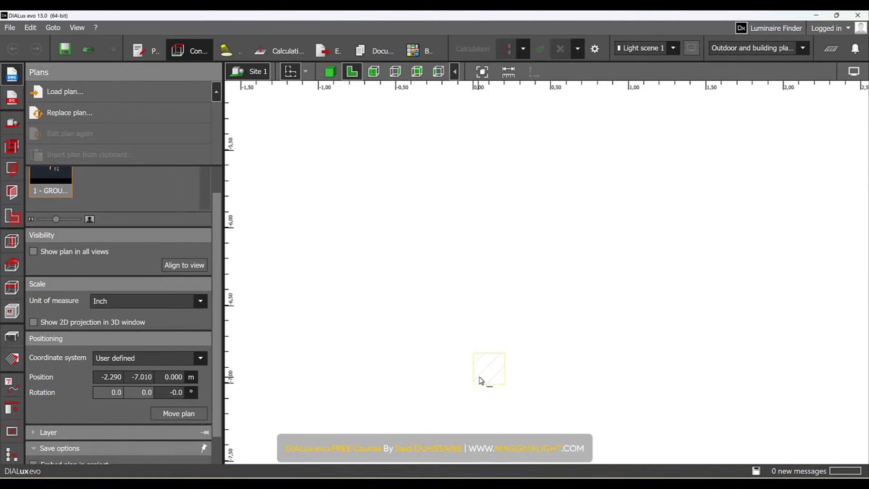
left_click(474, 385)
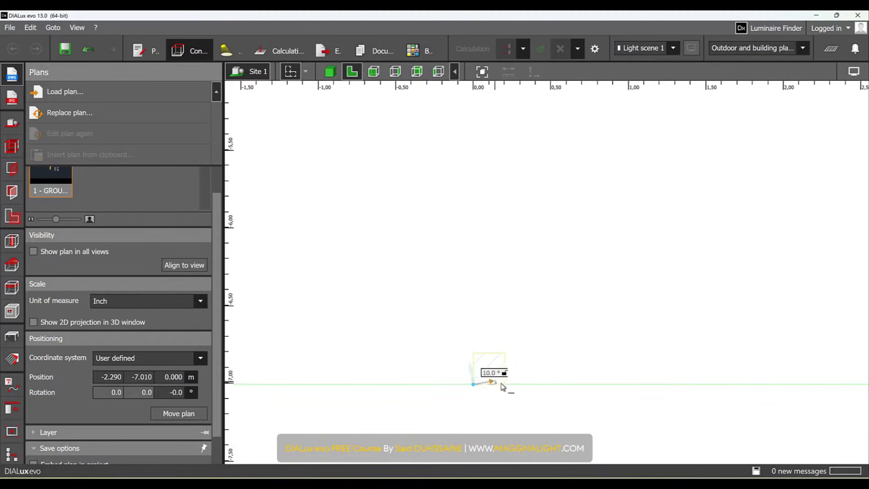
left_click(546, 387)
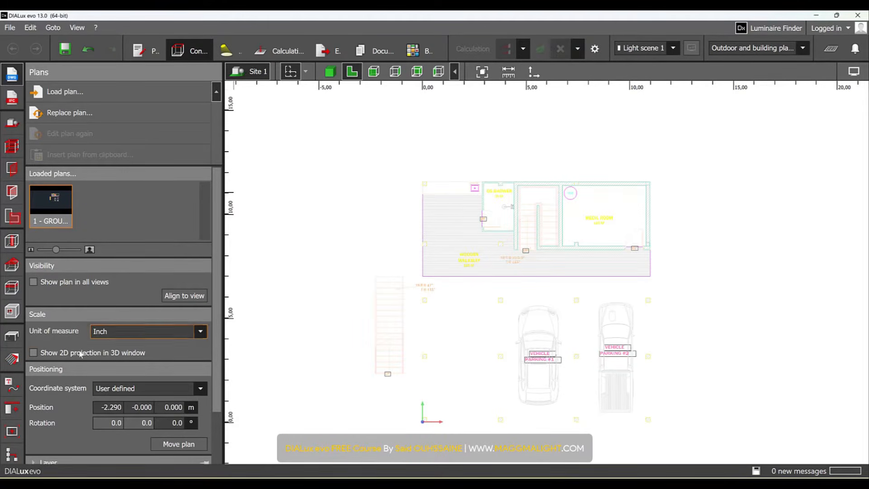
- Enable the plan's 2D projection in the 3D window and move the plan to about X 9.813 m, Y 4.167 m
left_click(33, 352)
scroll(59, 356, "down", 3)
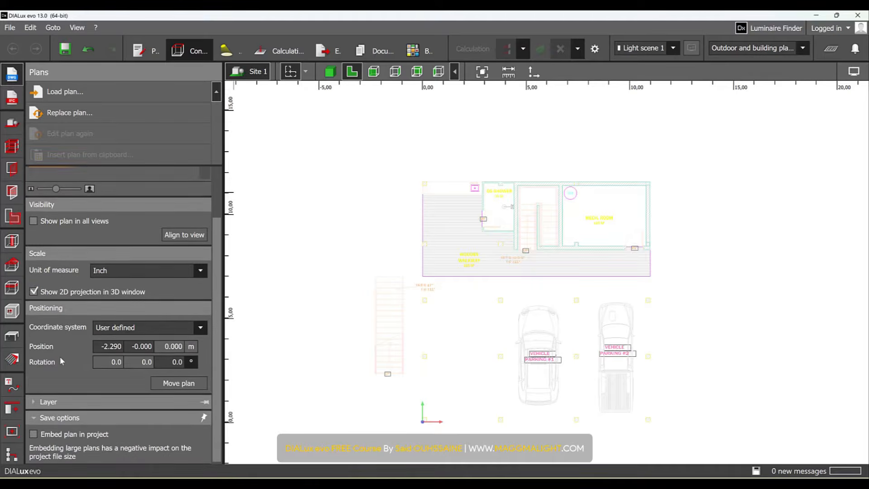
left_click(181, 383)
scroll(471, 360, "down", 2)
left_click(461, 353)
left_click(633, 294)
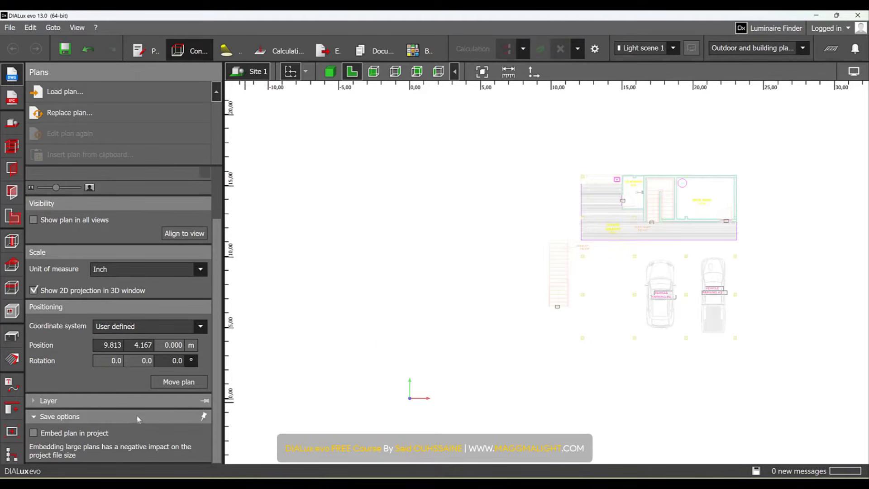
- Hide the plan layers A-ANNO-DIMS, A-ANNO-DIMS-48 and G-ANNO-TEXT
left_click(132, 401)
scroll(122, 385, "down", 2)
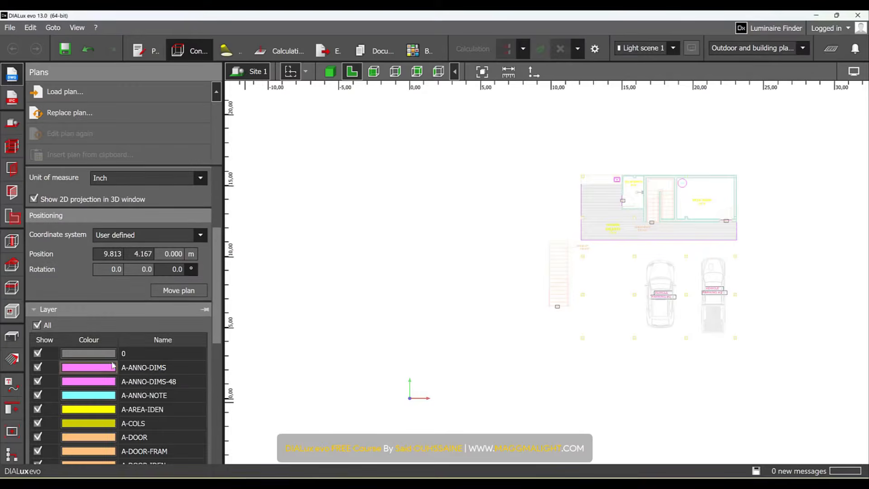
scroll(117, 369, "down", 2)
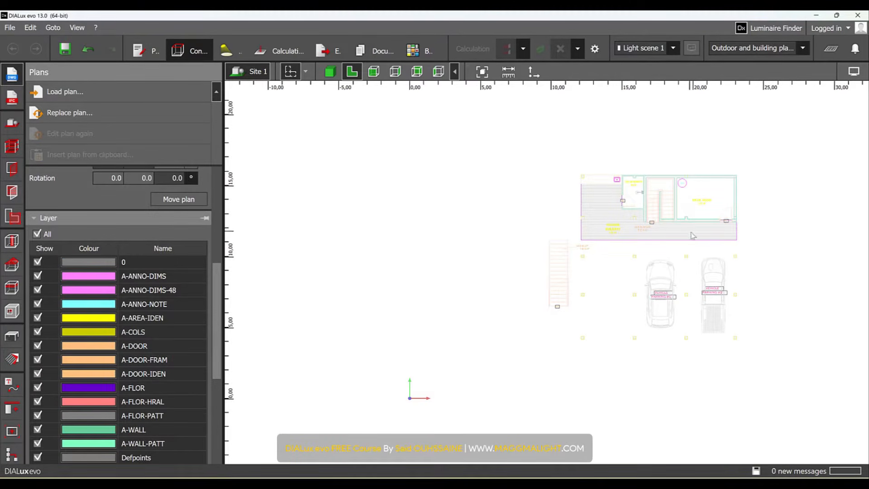
scroll(710, 290, "up", 1)
scroll(709, 290, "up", 2)
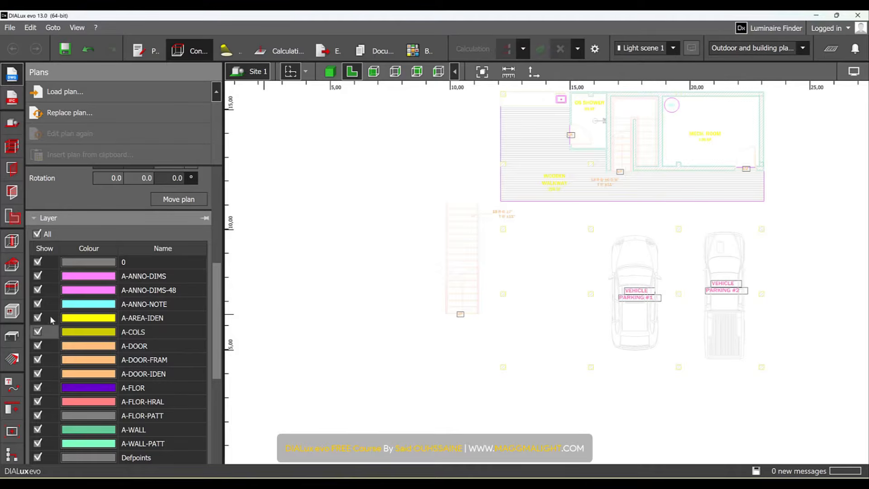
scroll(93, 292, "down", 5)
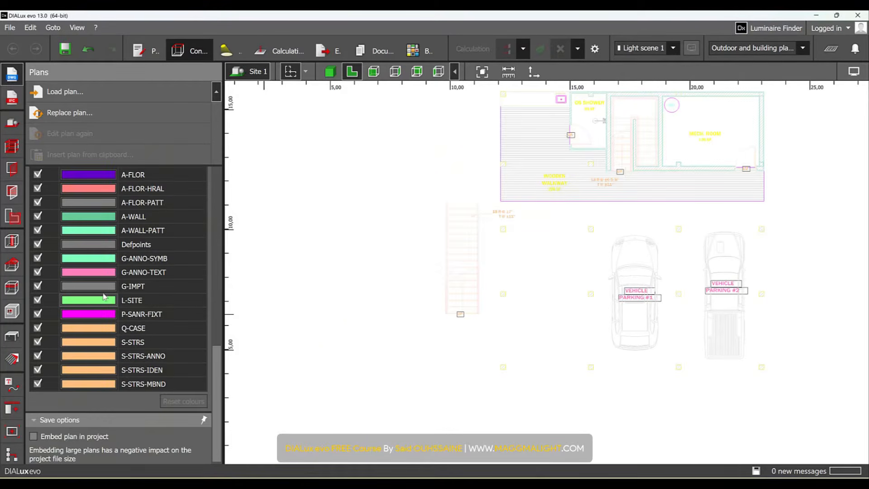
scroll(117, 295, "up", 4)
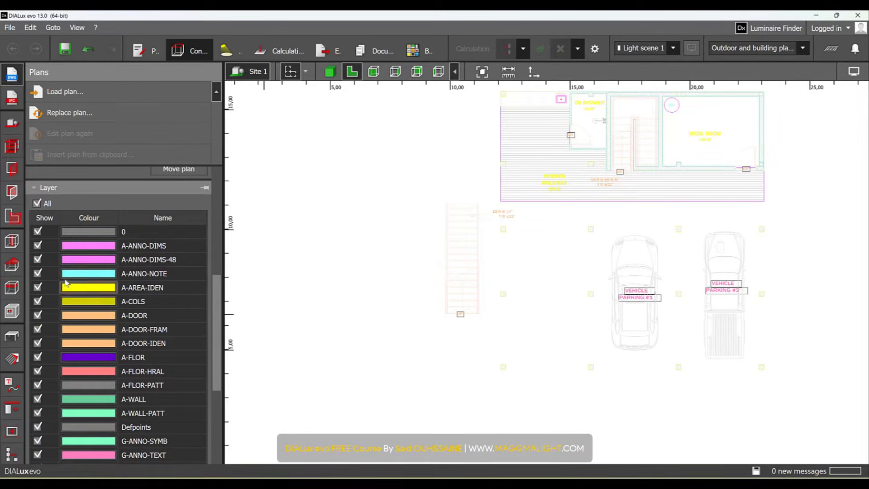
left_click(37, 245)
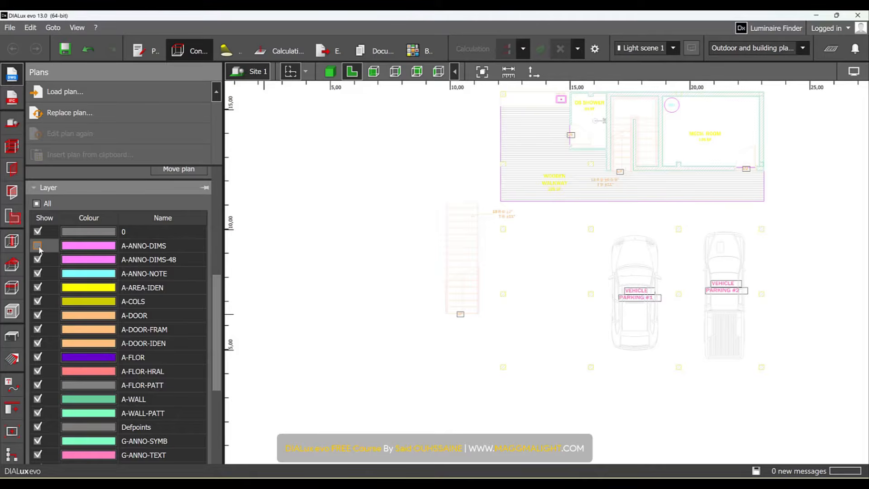
left_click(38, 259)
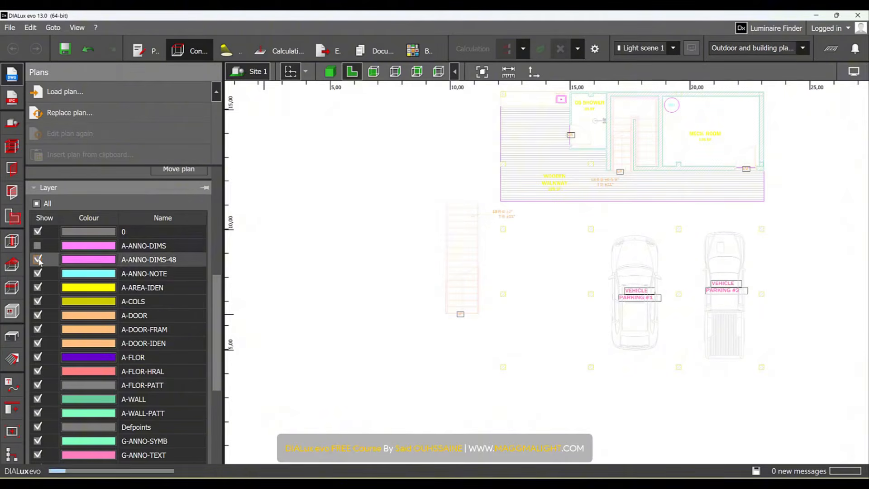
left_click(38, 455)
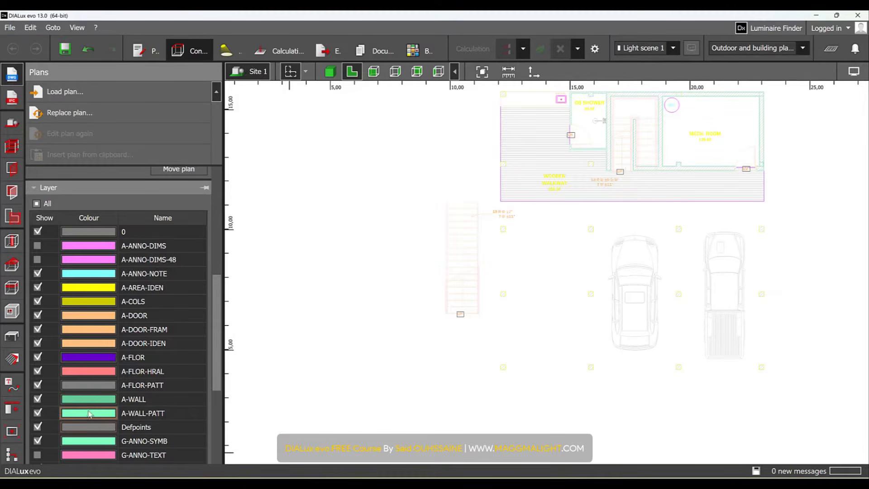
- Check the plan without its annotations, hide all of its layers, and make every layer visible again
middle_click_drag(624, 117, 561, 195)
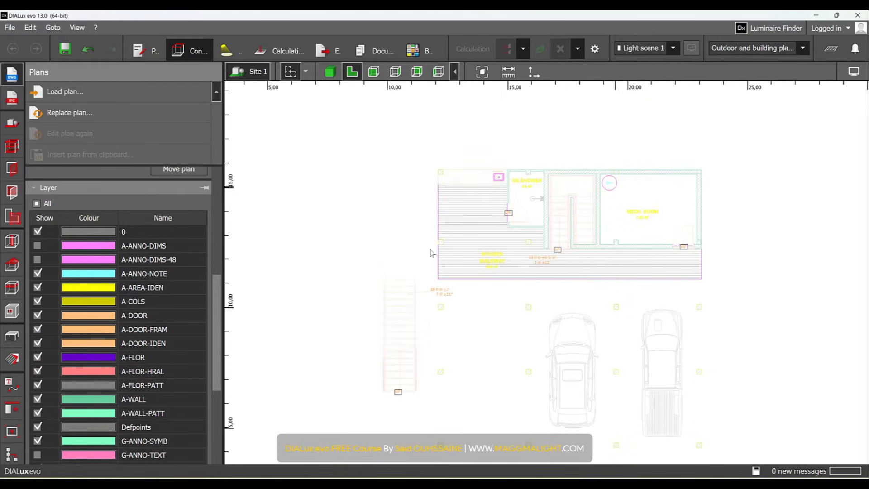
scroll(90, 358, "down", 5)
scroll(109, 384, "up", 3)
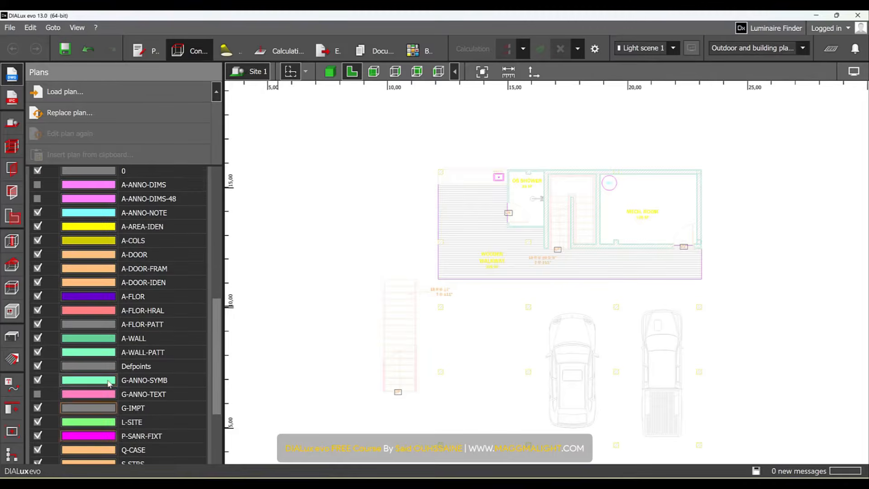
scroll(109, 385, "up", 3)
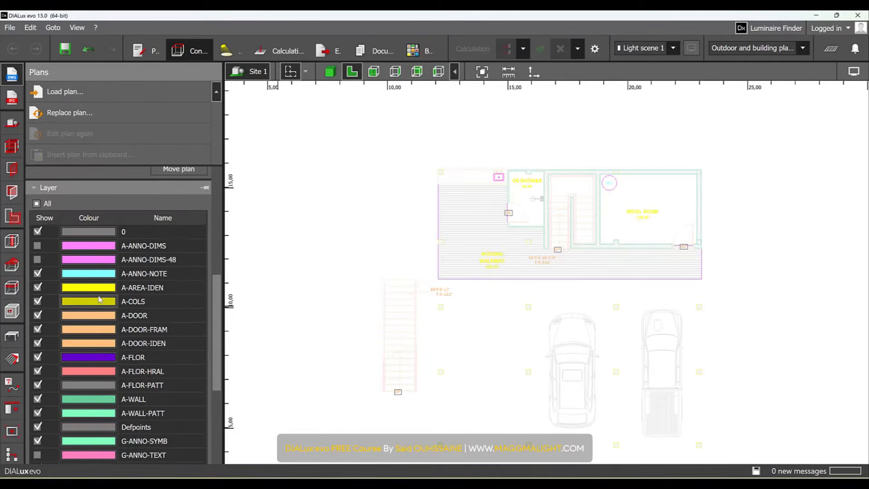
left_click(37, 204)
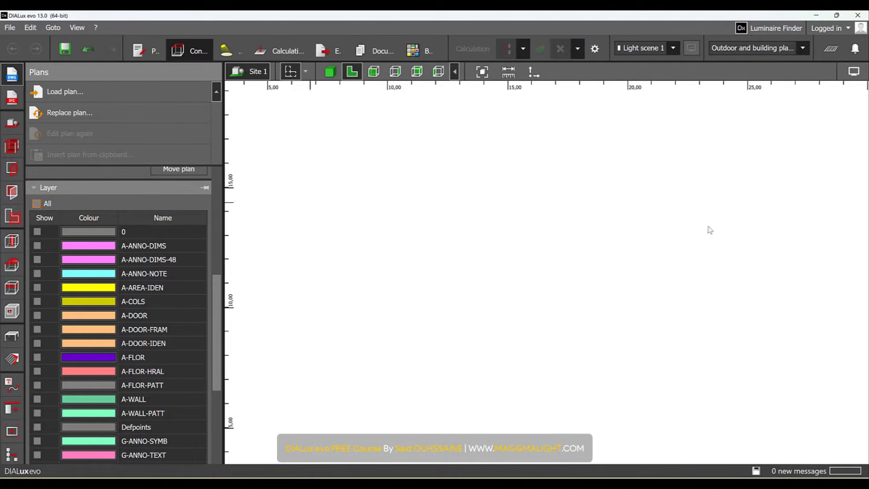
left_click(37, 204)
- Embed the ground floor plan in the project and leave the plan settings
scroll(53, 357, "down", 4)
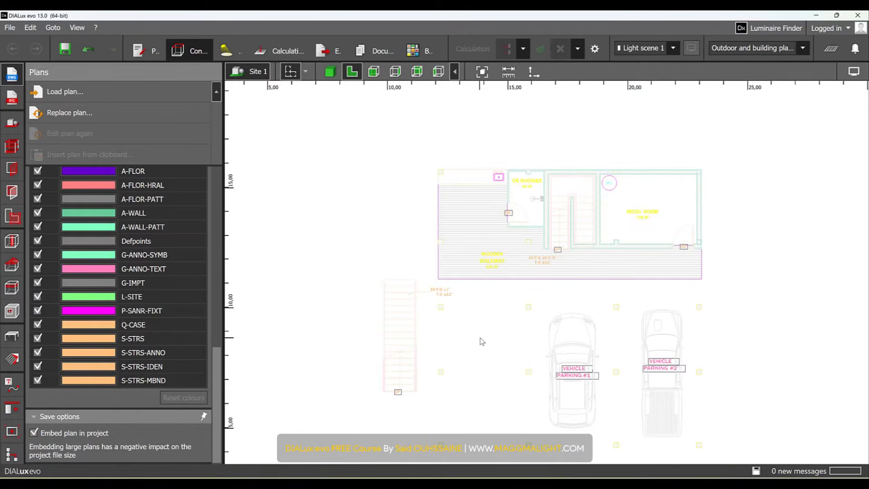
left_click(34, 434)
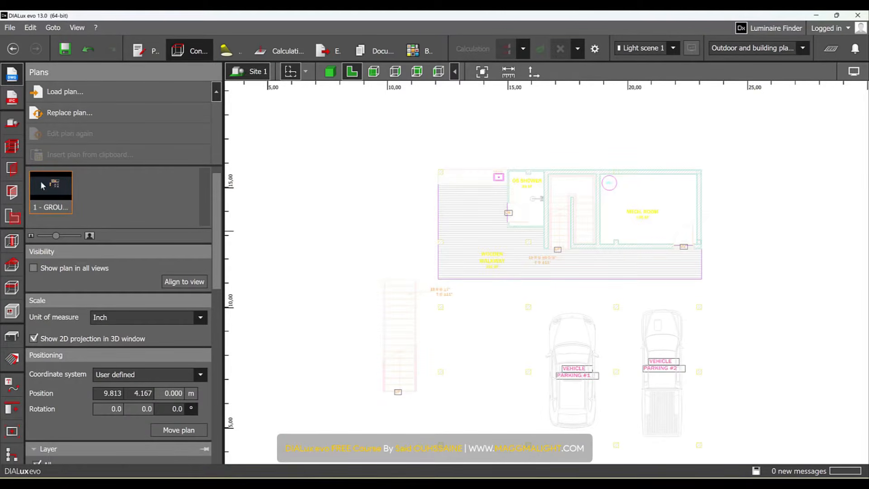
left_click(13, 125)
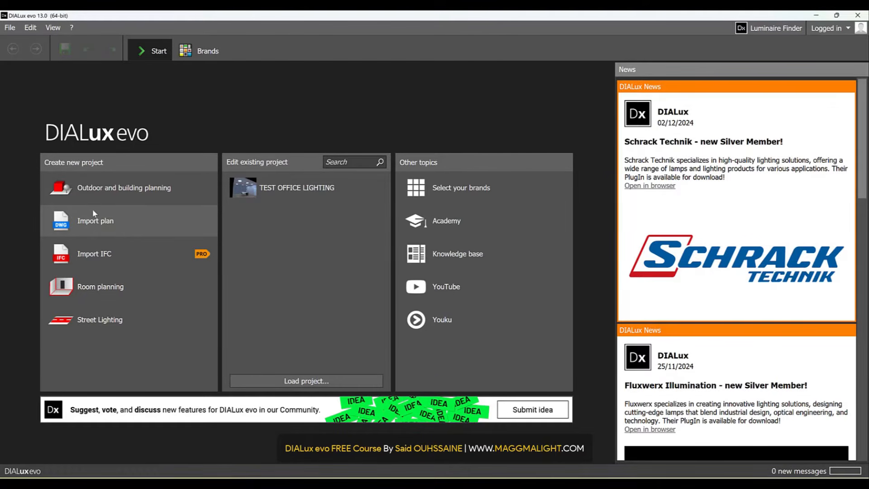
- Start another new project by importing the JPG plan "IMAGE PLAN" and accept its default origin and rotation
left_click(115, 225)
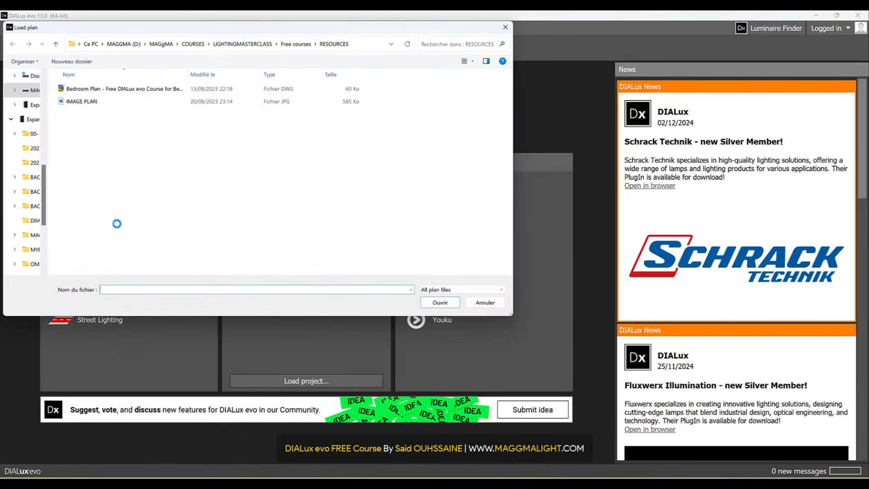
left_click(107, 102)
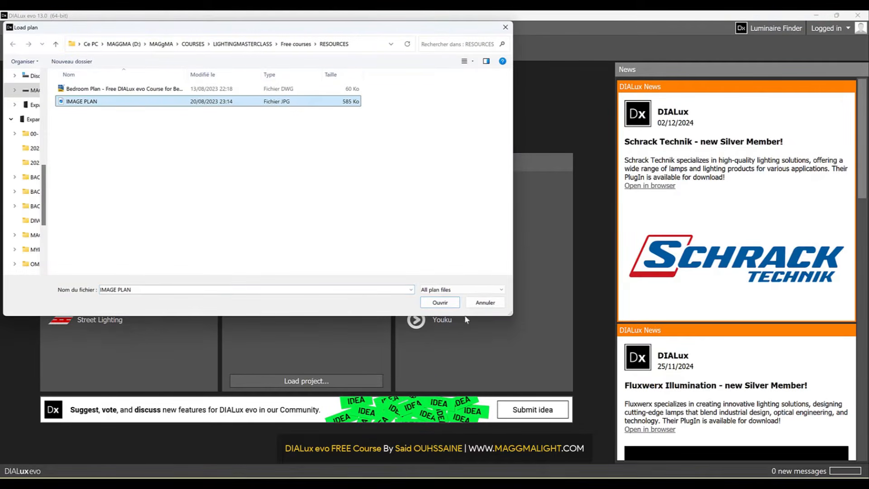
left_click(440, 302)
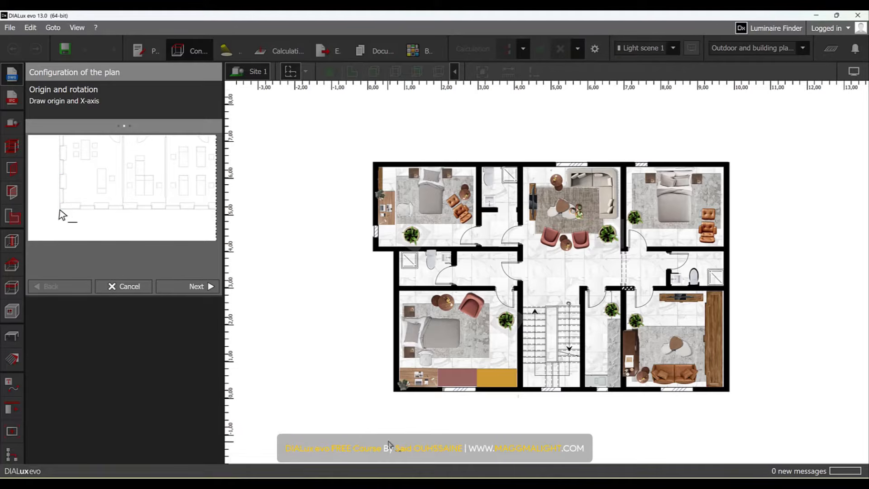
left_click(210, 286)
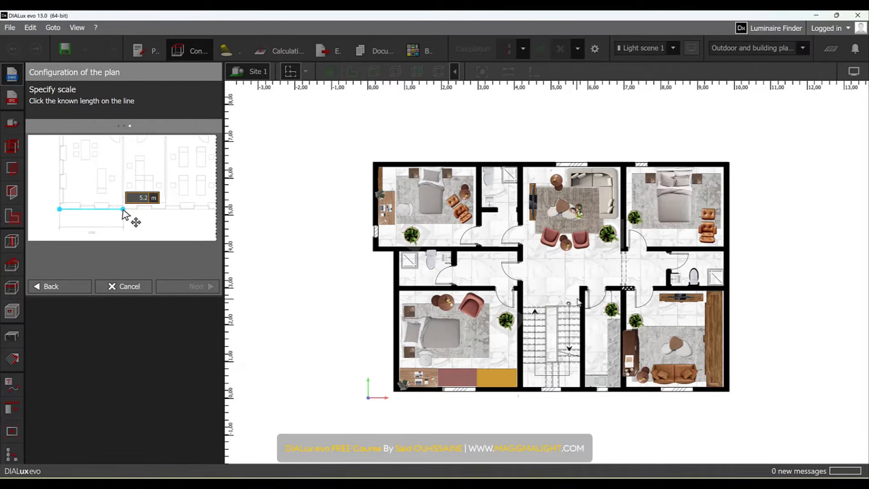
- Scale the image plan by marking the stair flight's width beside the landing, setting its length to 1 m, and finish the plan configuration
scroll(544, 308, "up", 5)
scroll(541, 318, "up", 5)
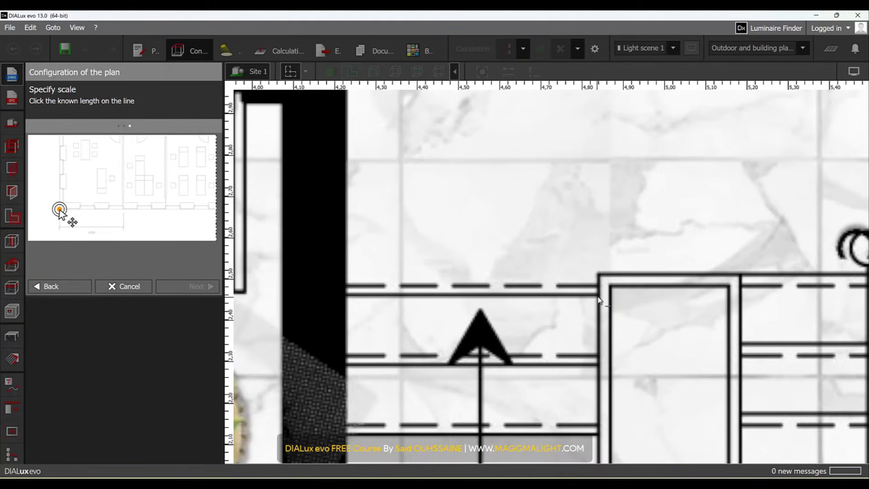
left_click(598, 294)
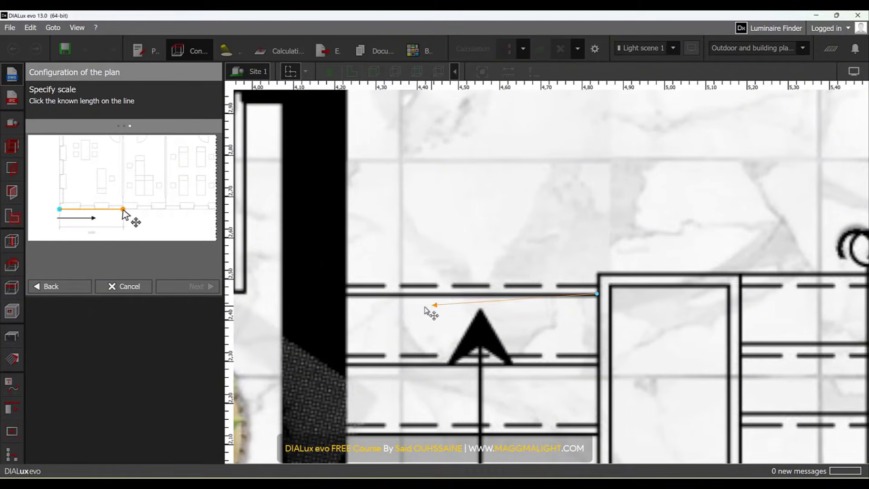
left_click(347, 294)
type("1")
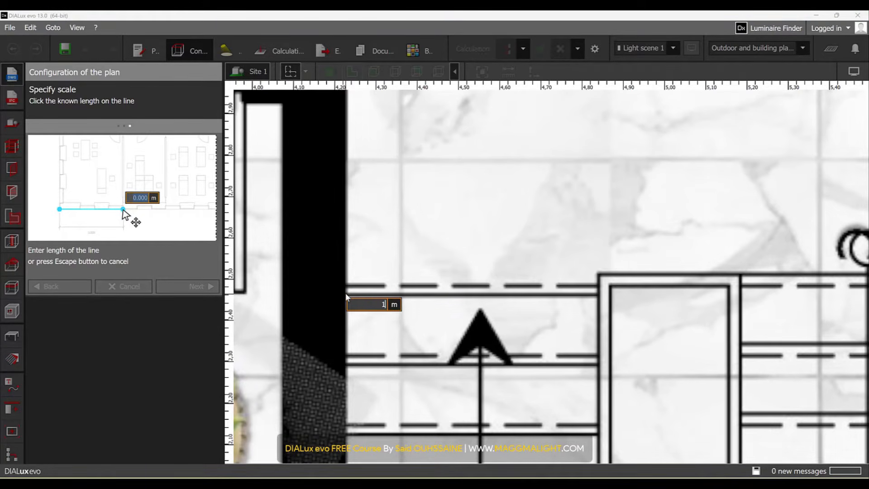
key("Return")
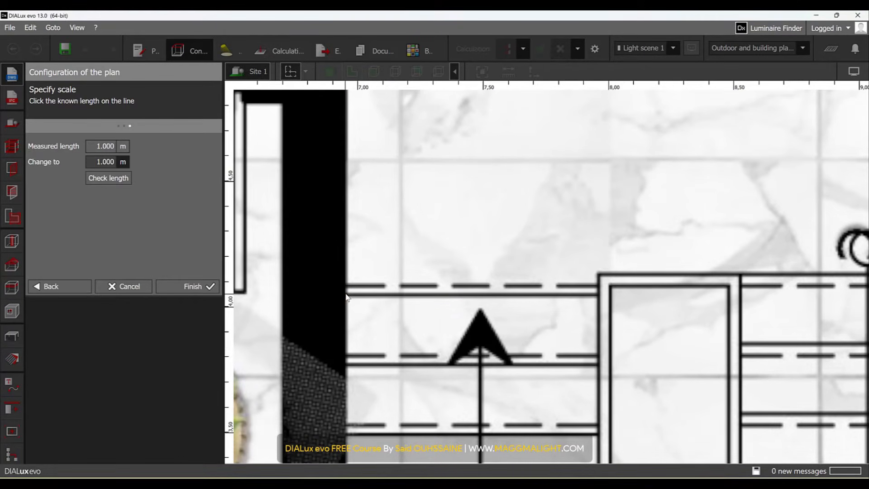
left_click(196, 287)
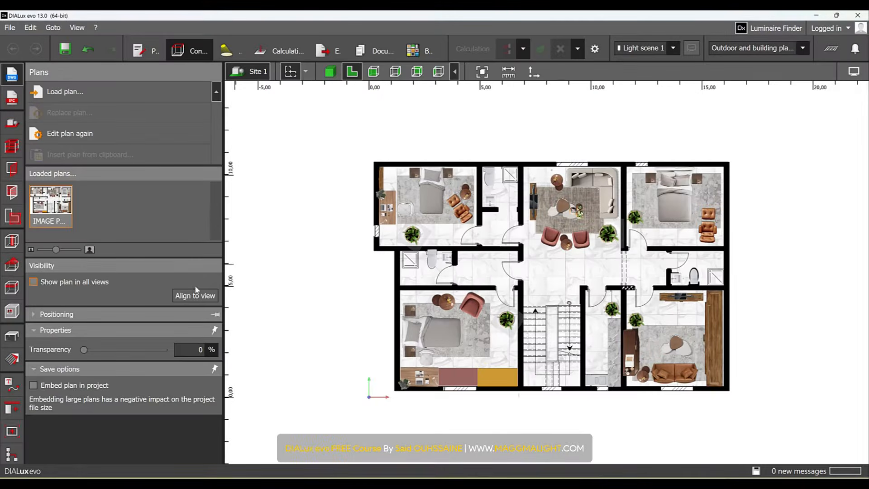
- Begin a new one-storey building contour at the plan's upper-left outer corner and trace the upper exterior wall, about 16 m long
middle_click_drag(601, 271, 555, 282)
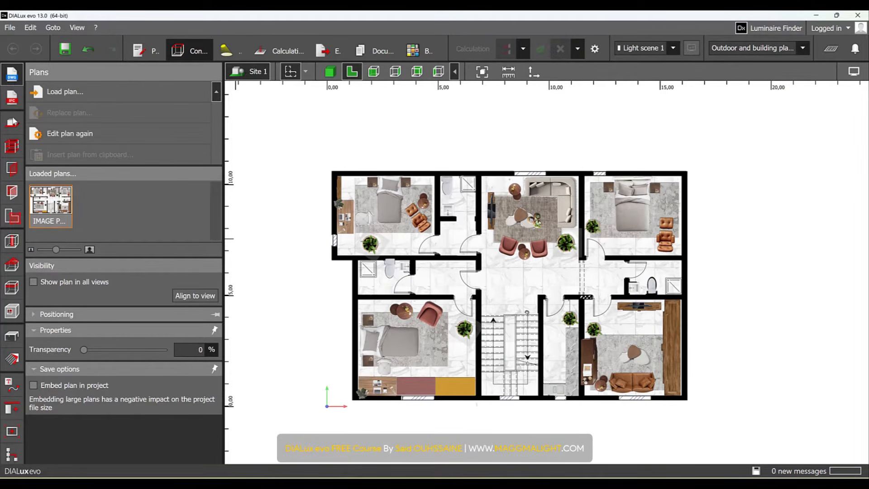
left_click(12, 123)
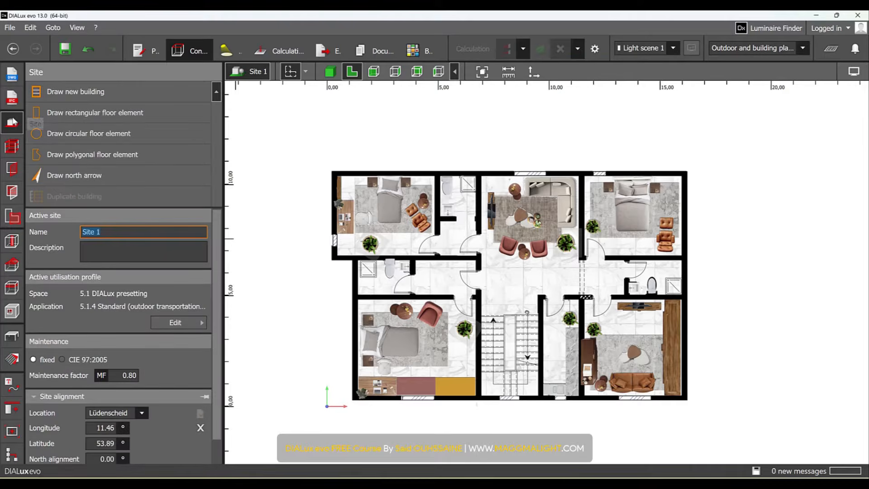
left_click(92, 94)
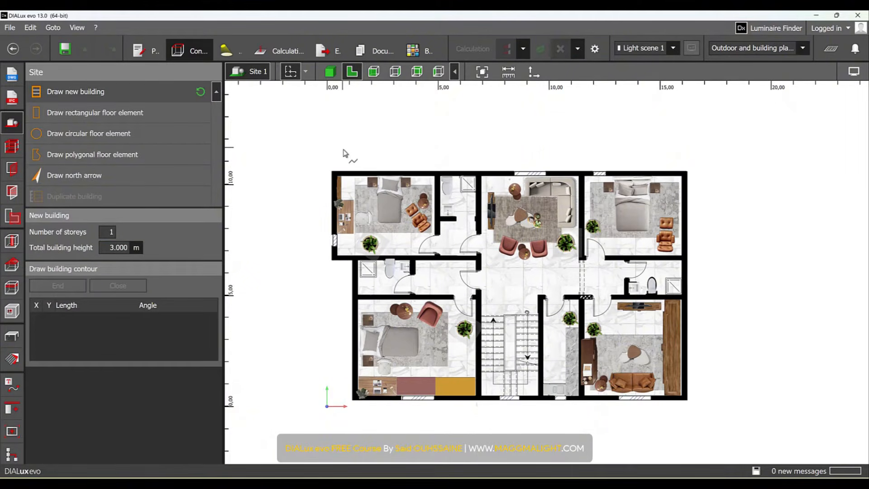
scroll(332, 173, "up", 3)
scroll(333, 174, "up", 2)
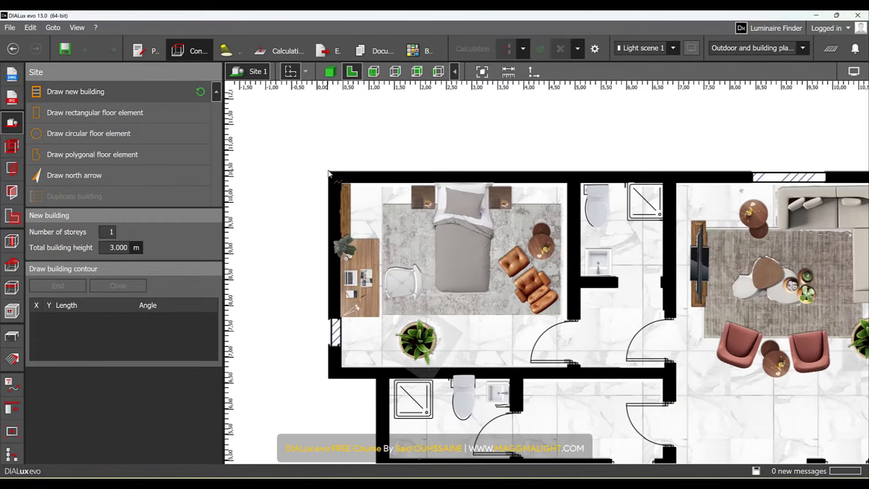
left_click(328, 172)
scroll(312, 206, "down", 5)
middle_click_drag(640, 122, 512, 117)
scroll(657, 139, "up", 3)
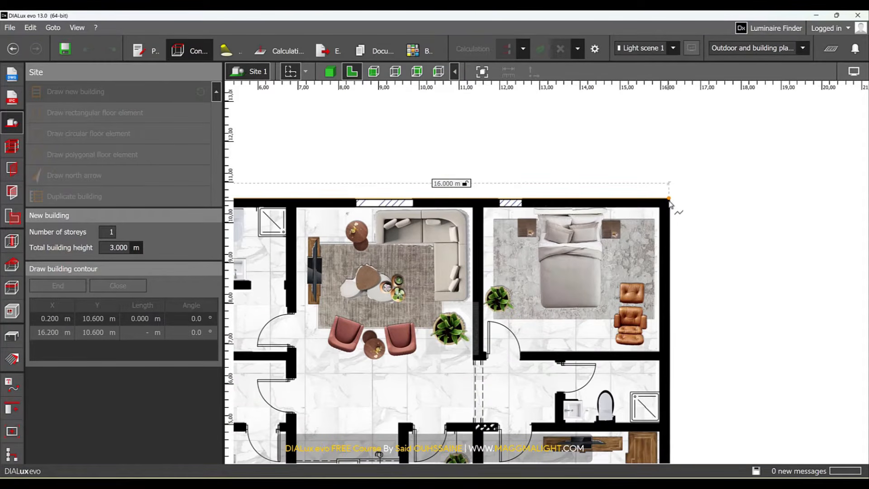
left_click(663, 198)
- Continue the building contour along the plan's right exterior wall for about 10.35 m and its lower exterior wall for about 15.05 m
scroll(658, 294, "down", 3)
middle_click_drag(658, 297, 683, 103)
scroll(693, 281, "up", 6)
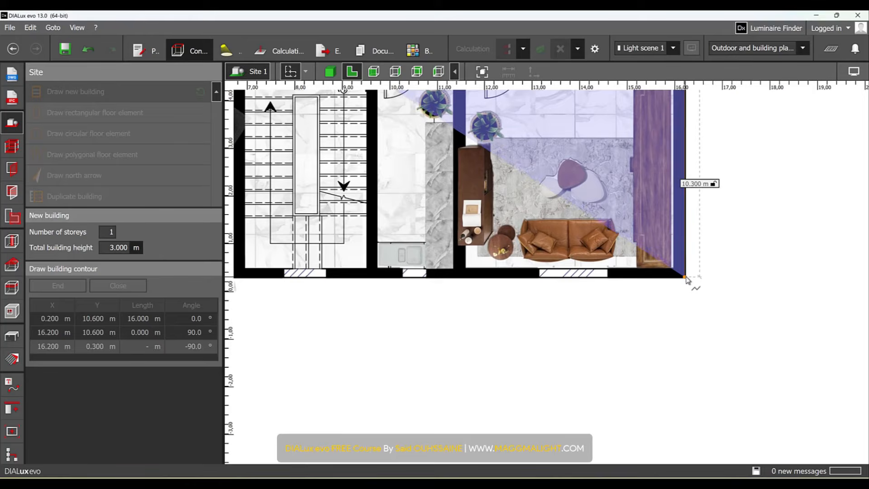
left_click(685, 278)
scroll(793, 304, "down", 4)
scroll(520, 308, "up", 3)
scroll(519, 309, "up", 2)
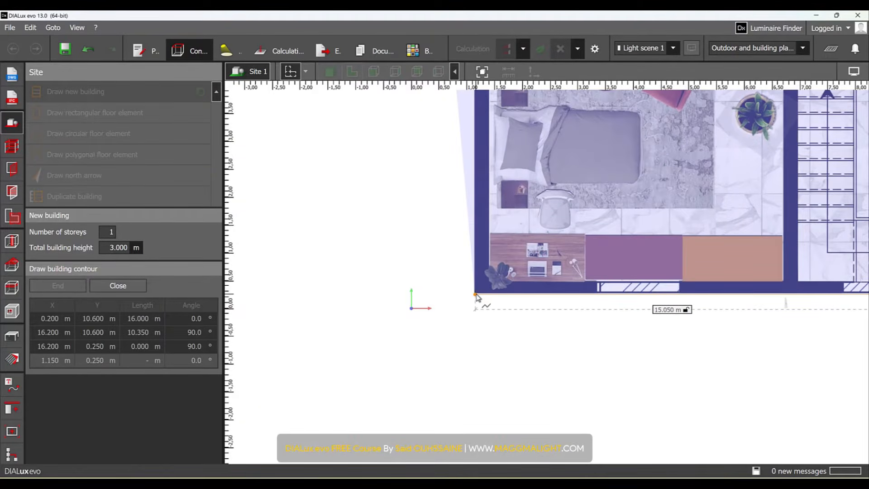
left_click(475, 294)
- Trace the stepped left side of the building with edges of about 6.3 m and 0.9 m, and close the contour
scroll(477, 323, "down", 3)
scroll(496, 219, "up", 5)
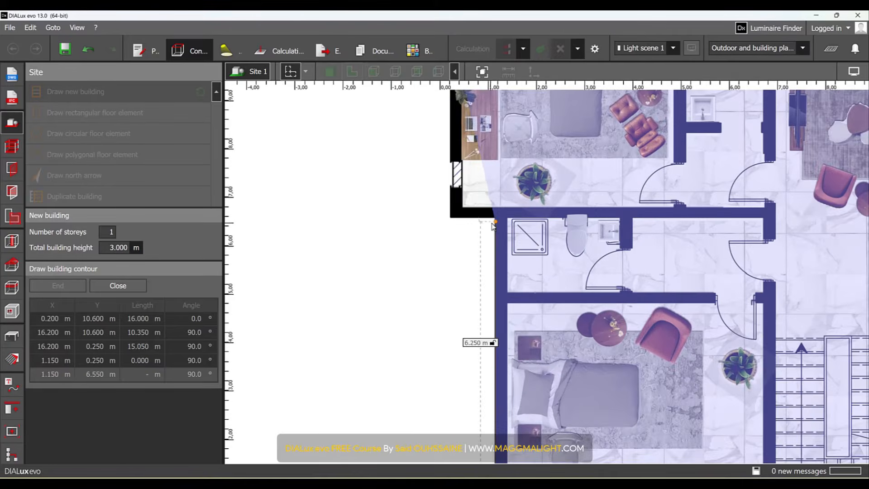
left_click(496, 216)
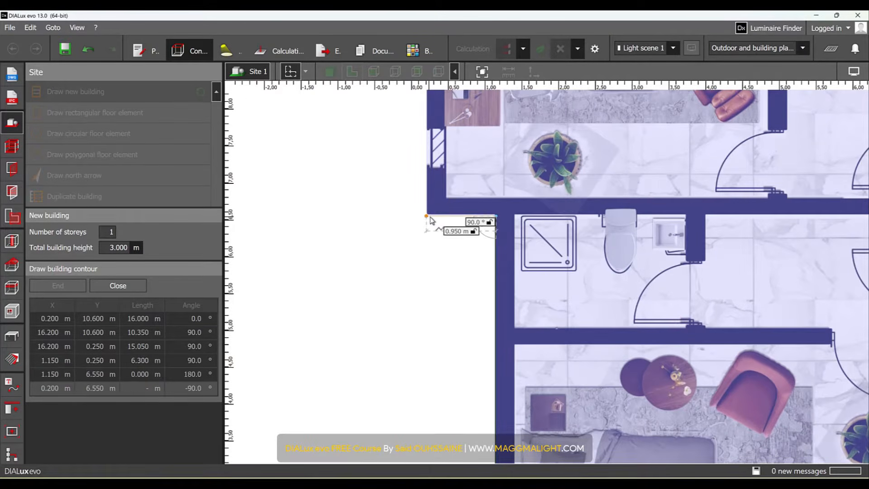
left_click(430, 216)
right_click(431, 220)
left_click(460, 225)
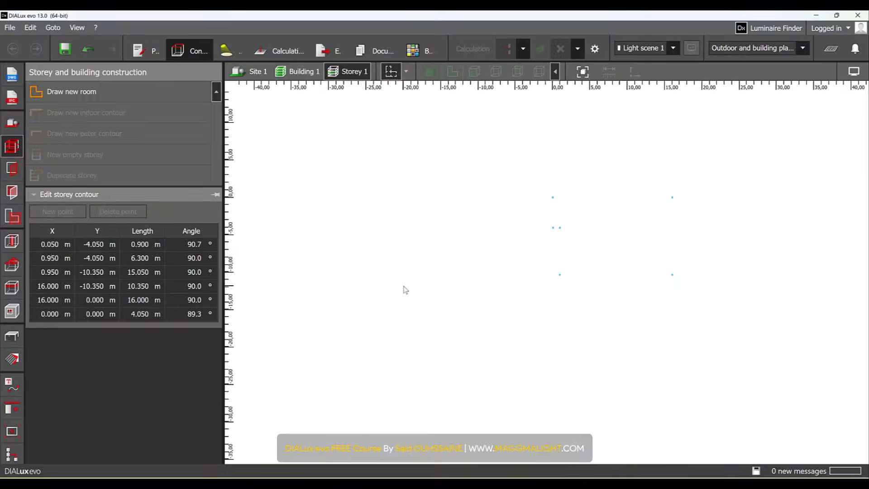
left_click(355, 287)
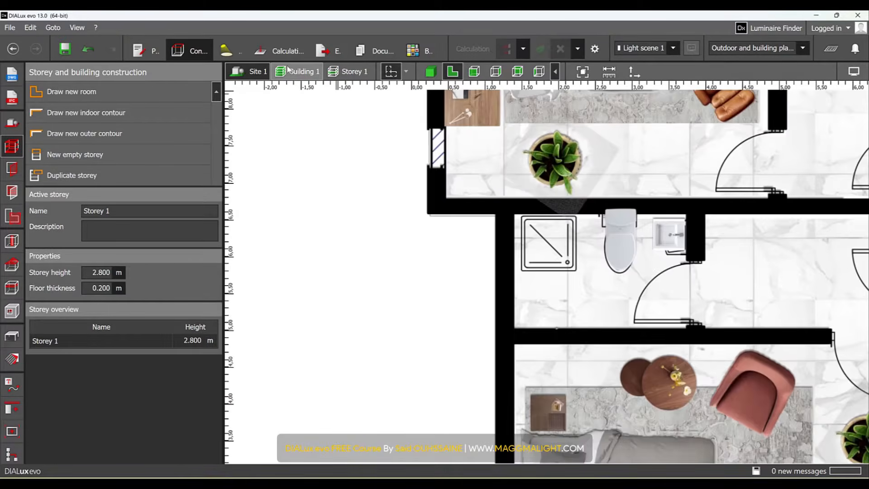
- Make the image plan show in all views and open the Storey 1 view with it
left_click(289, 70)
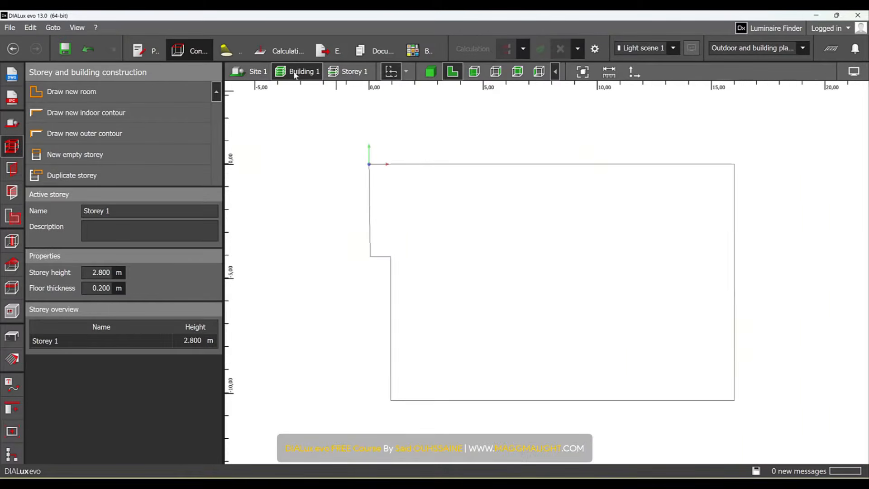
left_click(258, 72)
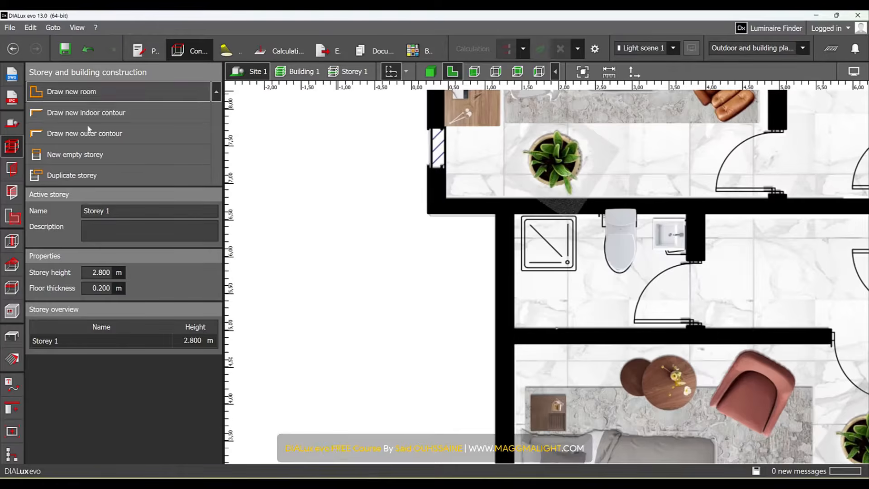
left_click(13, 76)
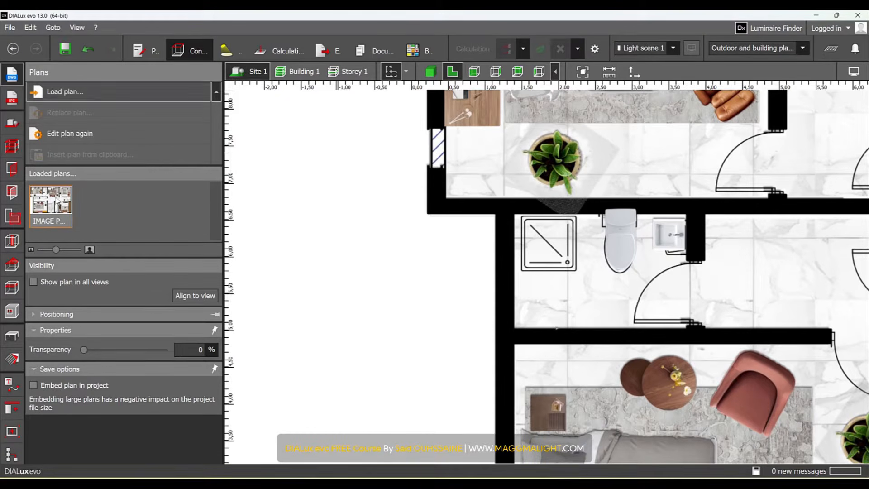
left_click(34, 281)
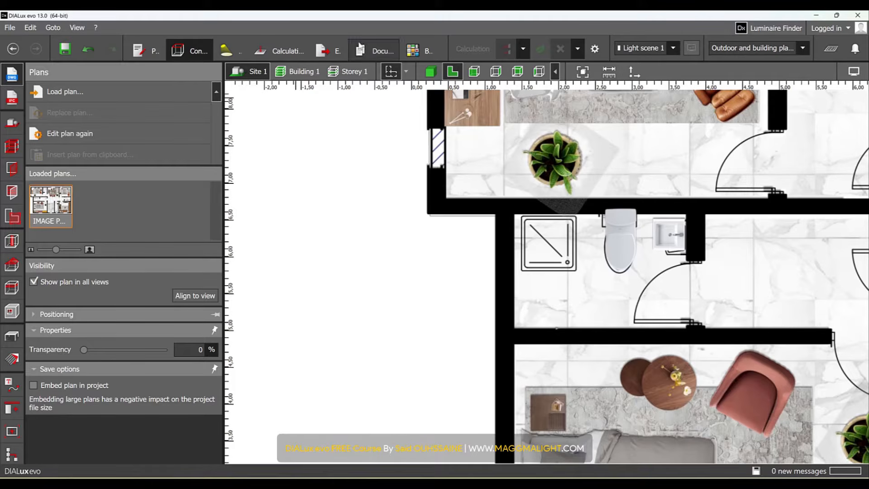
left_click(307, 72)
left_click(348, 71)
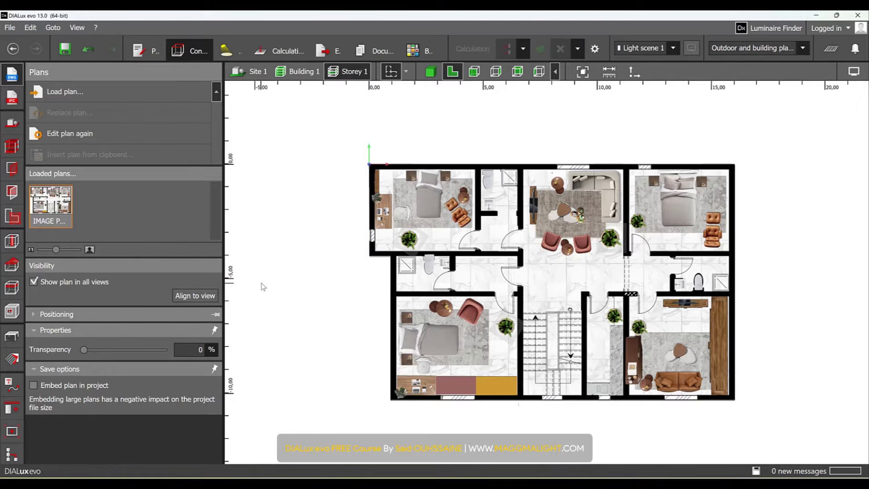
- Begin a new room in the plan's upper-left bedroom and trace its upper inner wall, about 4.4 m long
left_click(12, 146)
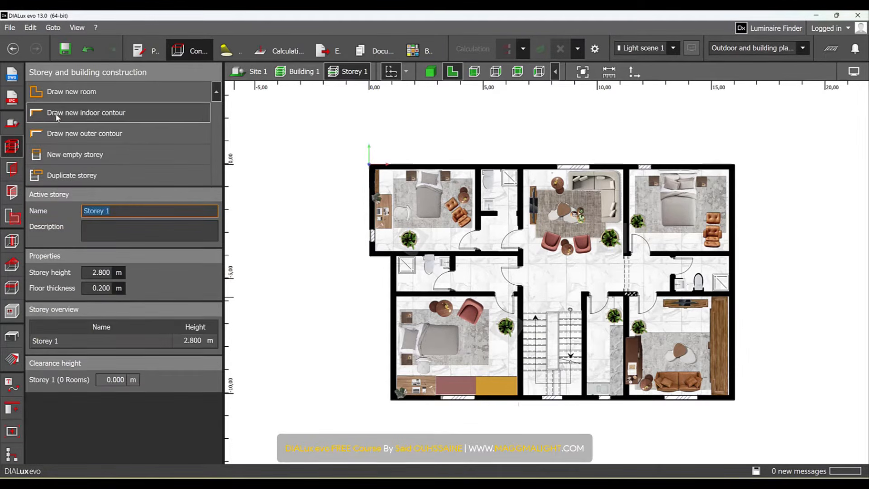
left_click(90, 92)
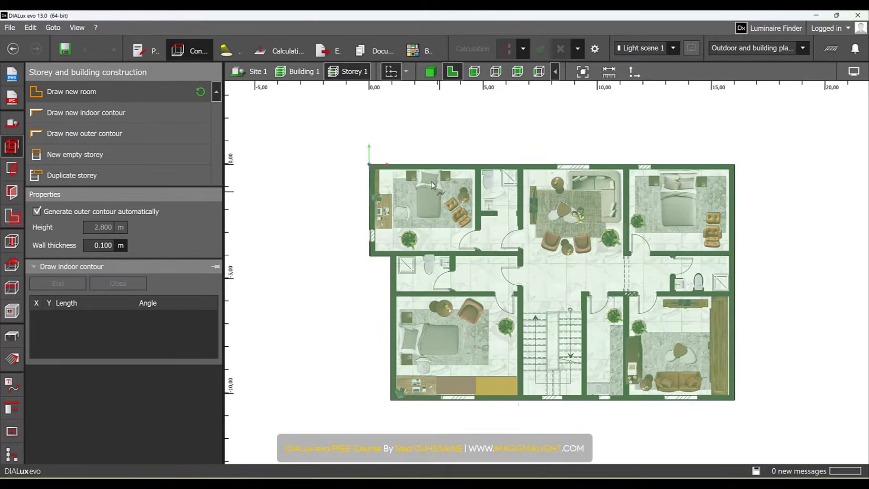
scroll(378, 174, "up", 3)
scroll(375, 170, "up", 5)
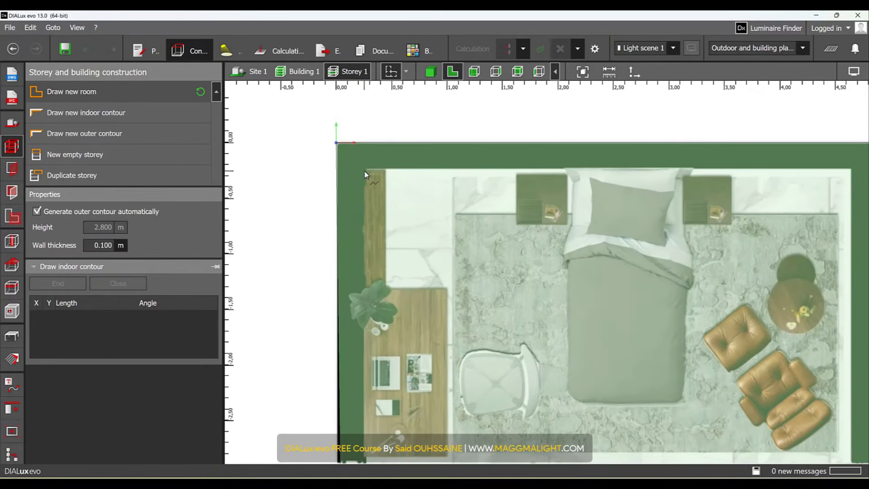
left_click(366, 171)
scroll(442, 193, "down", 2)
scroll(442, 192, "down", 1)
middle_click_drag(442, 192, 351, 176)
scroll(545, 137, "up", 1)
scroll(613, 162, "up", 1)
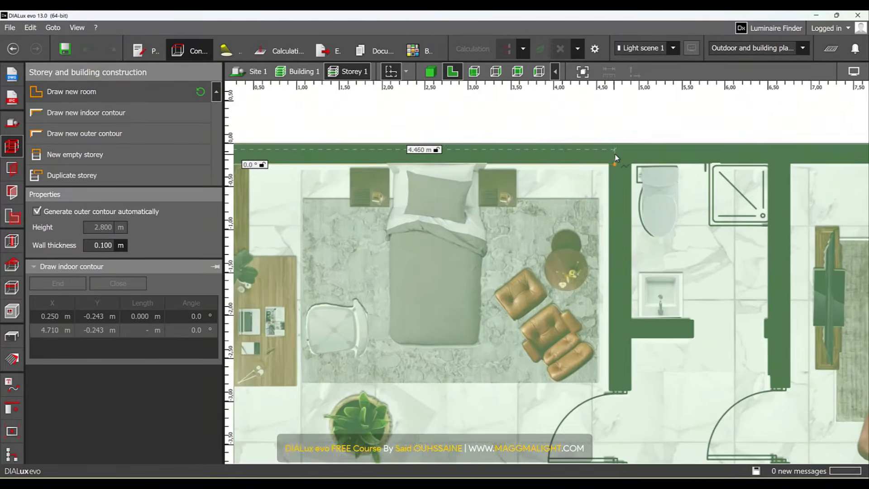
left_click(610, 165)
- Trace the bedroom's right inner wall for about 3.55 m and lower inner wall for about 4.4 m, and close the room polygon
scroll(607, 245, "down", 2)
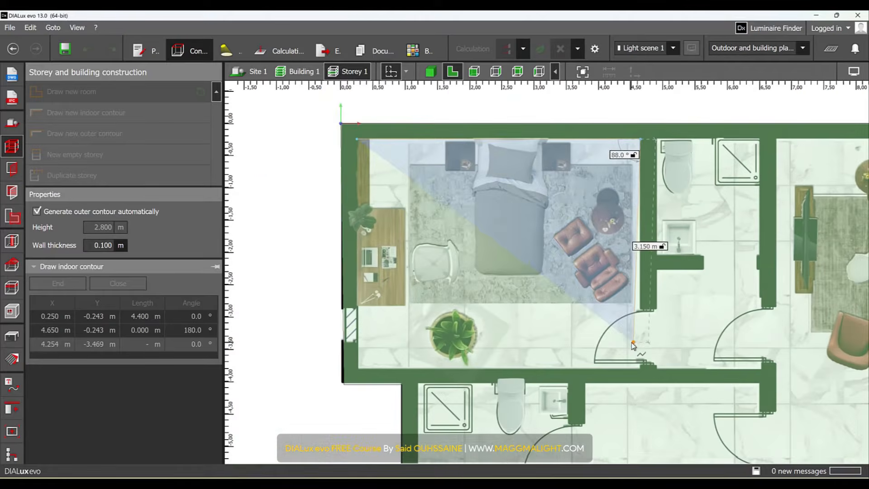
left_click(641, 367)
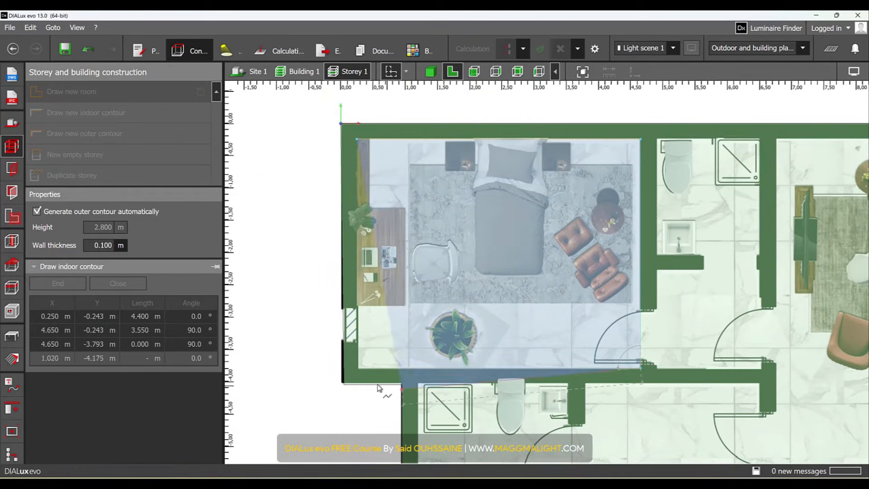
left_click(361, 368)
right_click(387, 358)
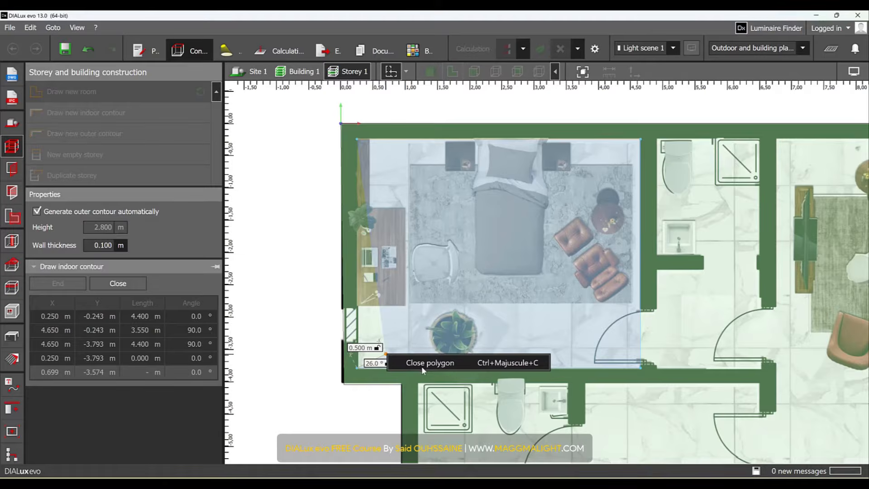
left_click(422, 362)
- Examine the storey with its new room in 3D from several angles
scroll(384, 385, "down", 3)
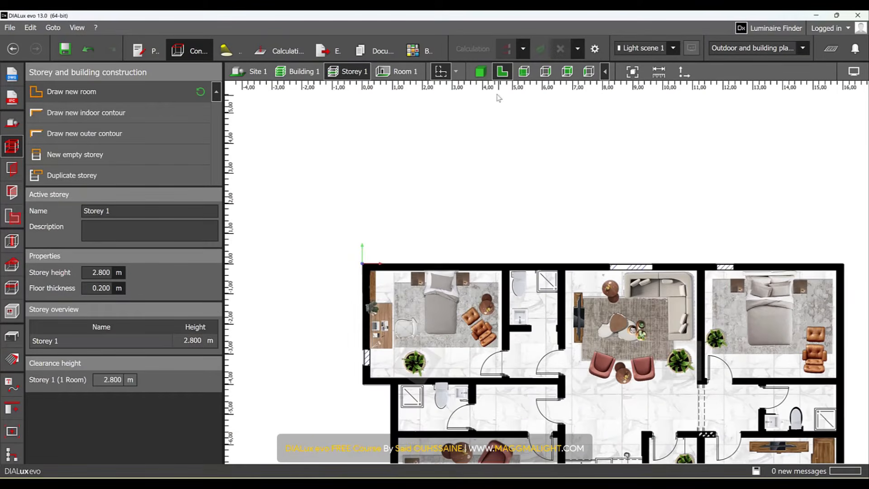
left_click(482, 72)
right_click_drag(495, 213, 515, 253)
right_click_drag(423, 297, 540, 202)
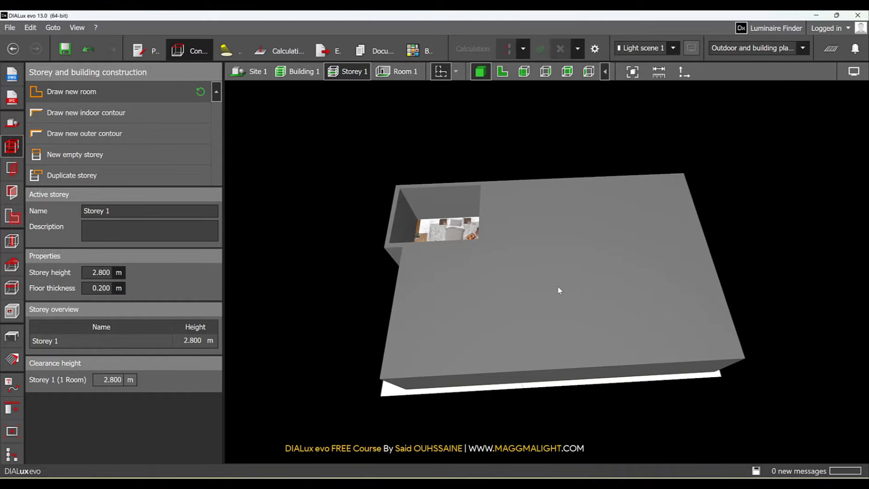
- Start a new outdoor and building planning project
left_click(10, 127)
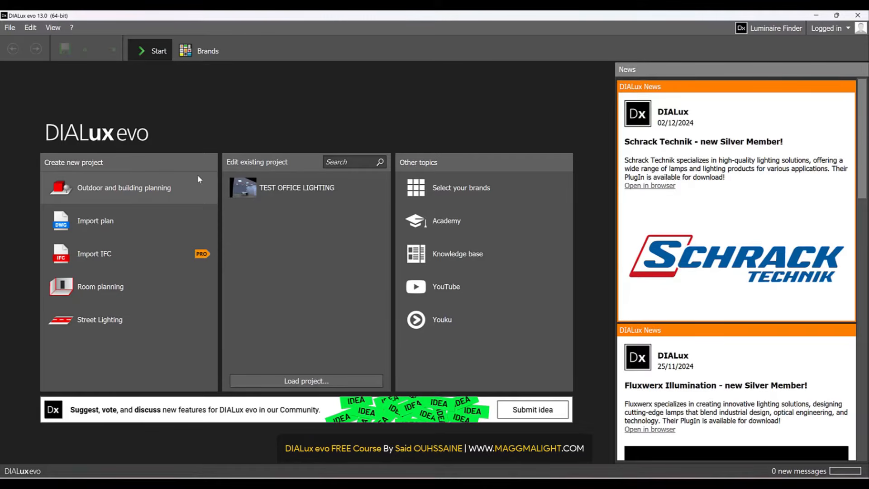
left_click(166, 187)
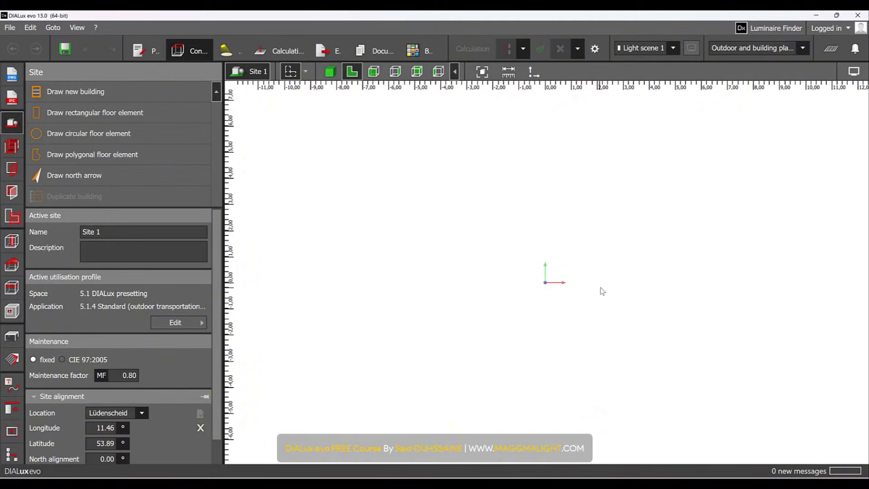
- Begin a new single-storey building contour at the origin with a horizontal first edge of 10.5 m
middle_click_drag(553, 236, 465, 280)
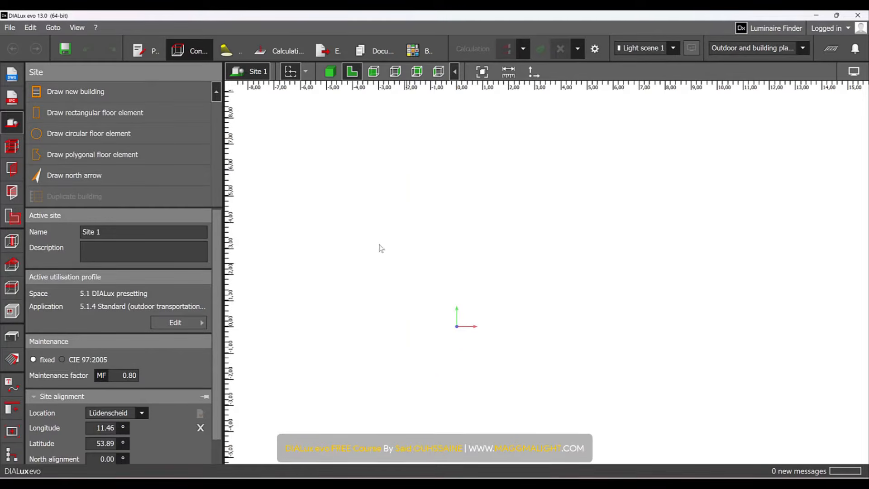
left_click(143, 87)
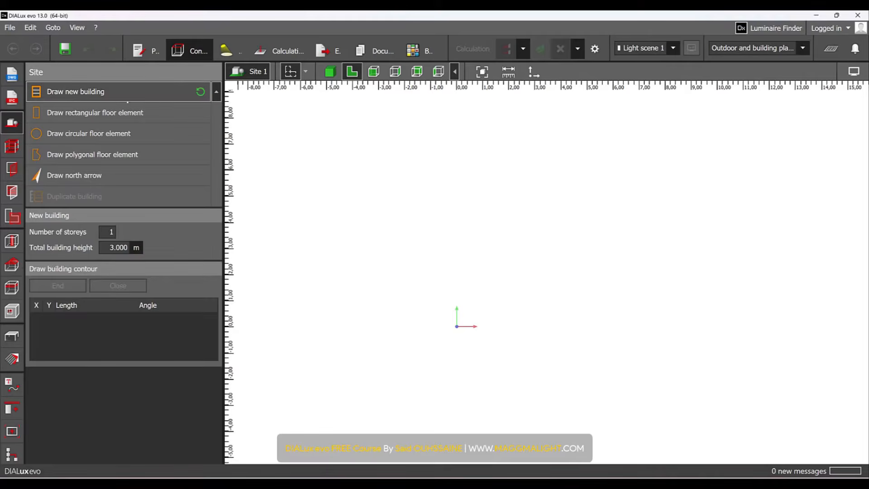
left_click(457, 326)
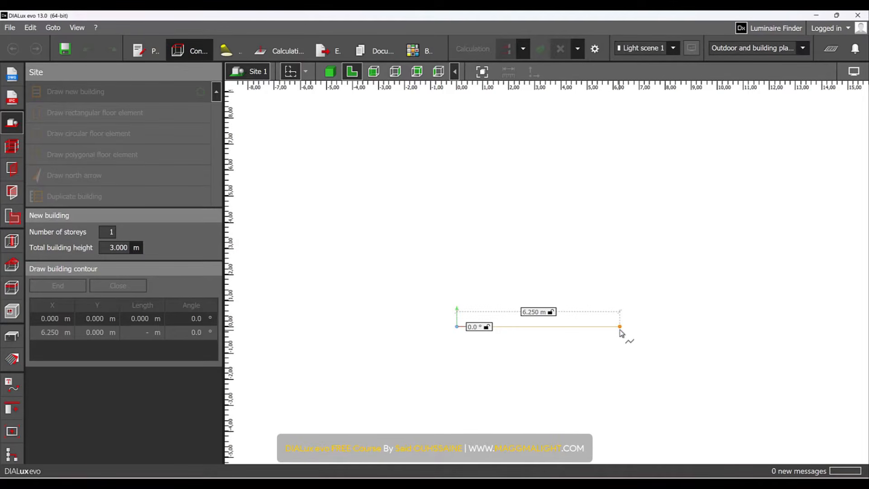
key("Tab")
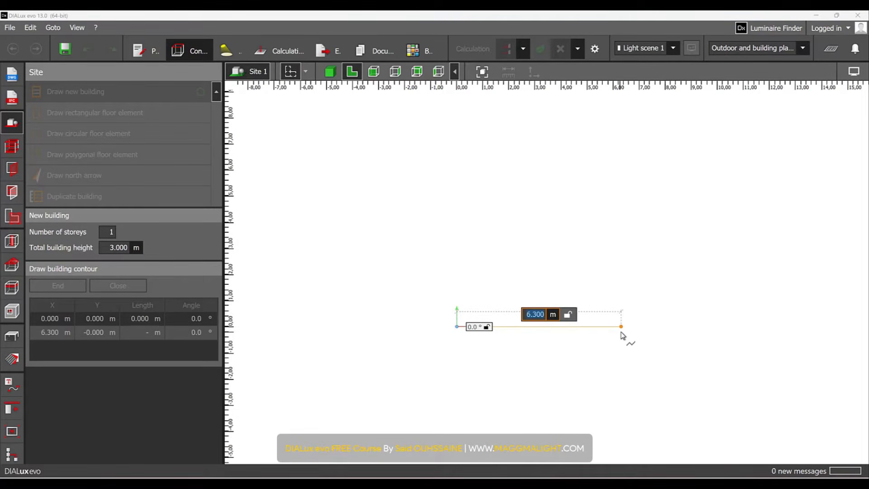
type("10.5")
key("Tab")
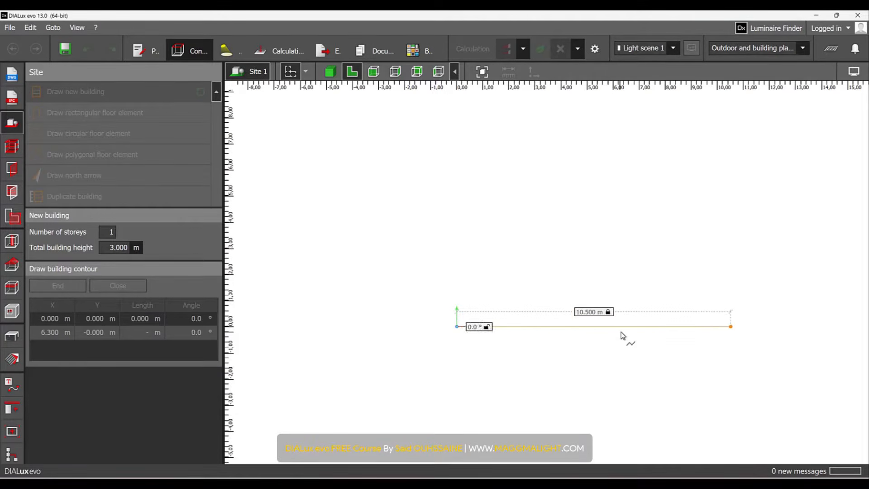
key("Return")
- Draw the contour's second edge 8 m long, perpendicular to the first edge
scroll(593, 246, "down", 1)
middle_click_drag(591, 243, 566, 258)
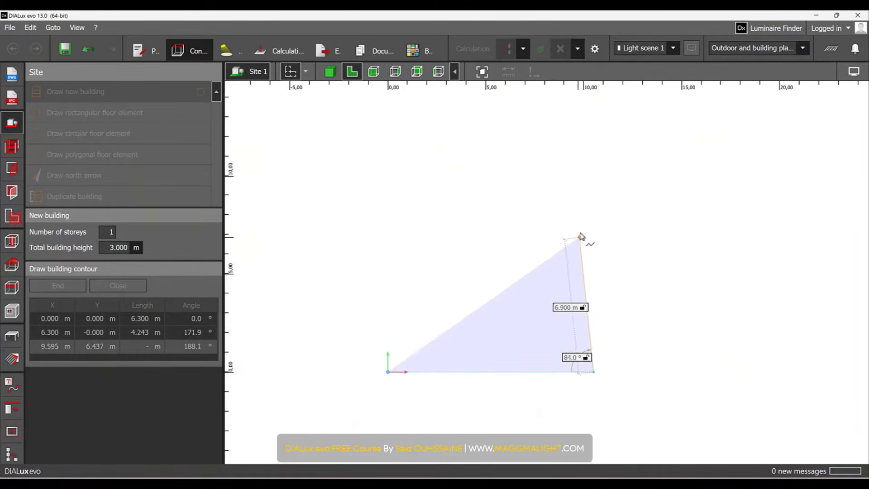
key("Tab")
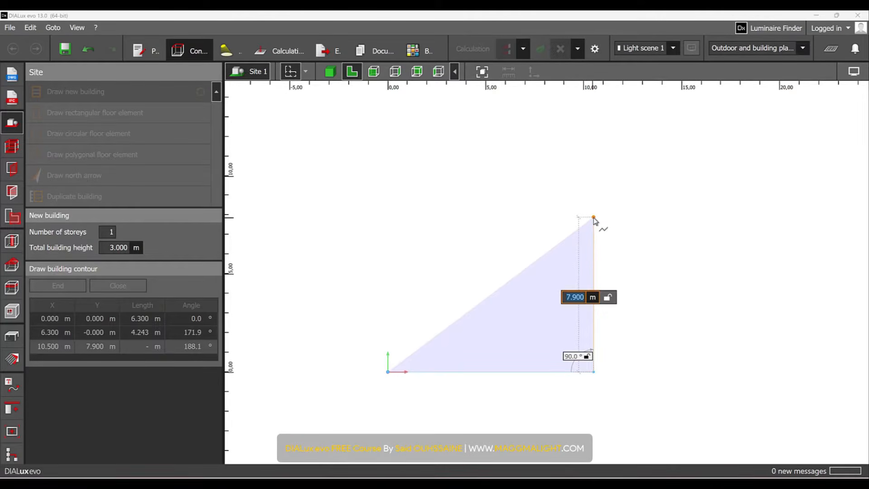
type("8")
key("Tab")
key("Return")
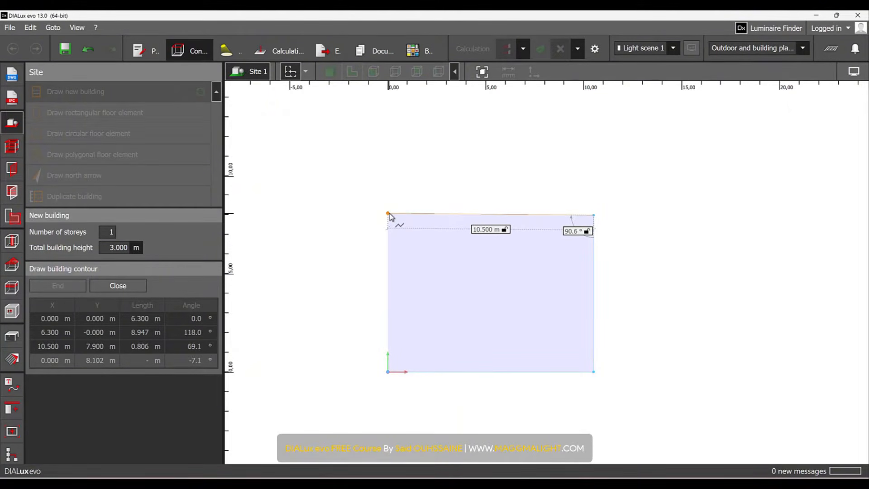
- Draw the building contour's upper edge 6 m long, running back toward the origin side
type("10.5")
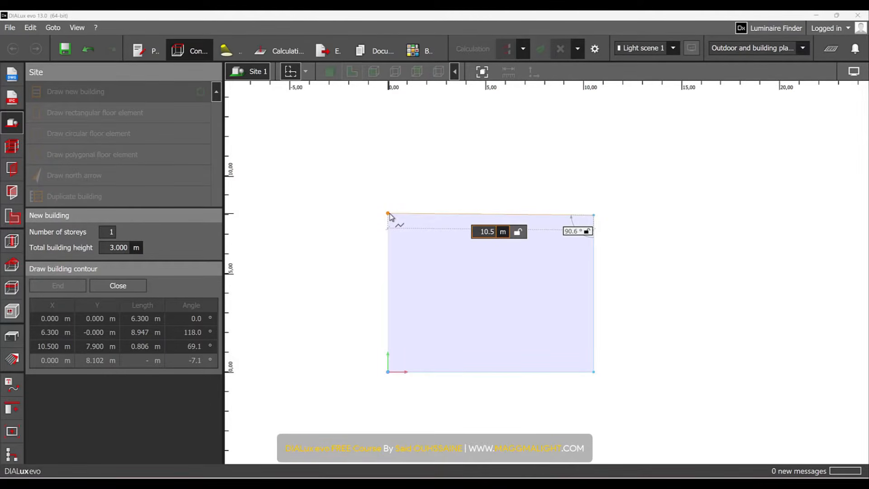
key("BackSpace")
key("BackSpace")
key("BackSpace")
key("BackSpace")
type("6")
key("Tab")
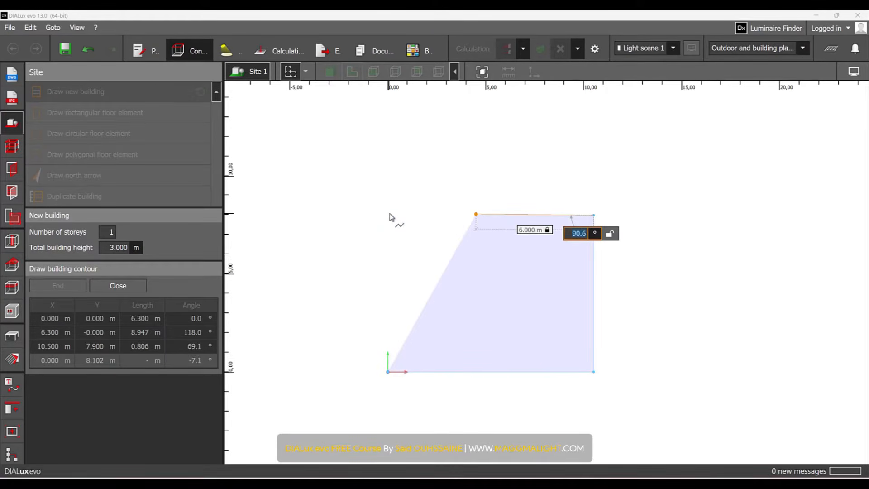
key("Return")
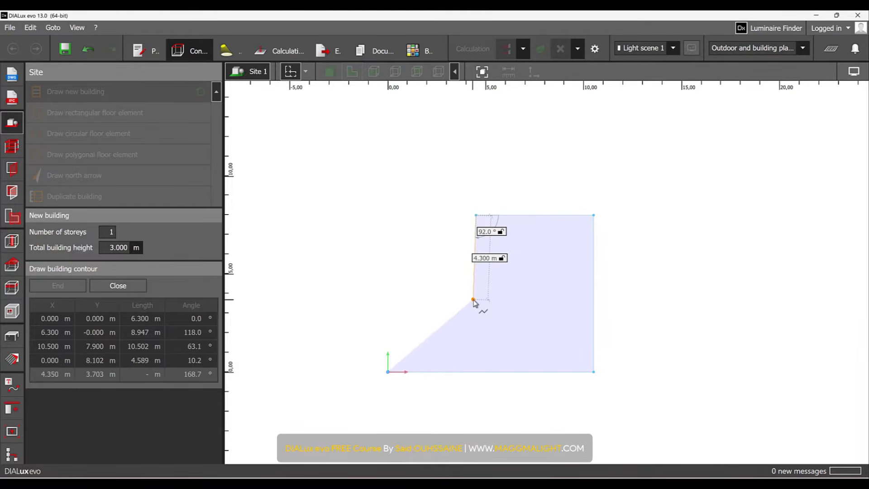
- Draw the contour's inner vertical edge downward, 4.5 m long at 90°
key("Tab")
type("4.")
key("Tab")
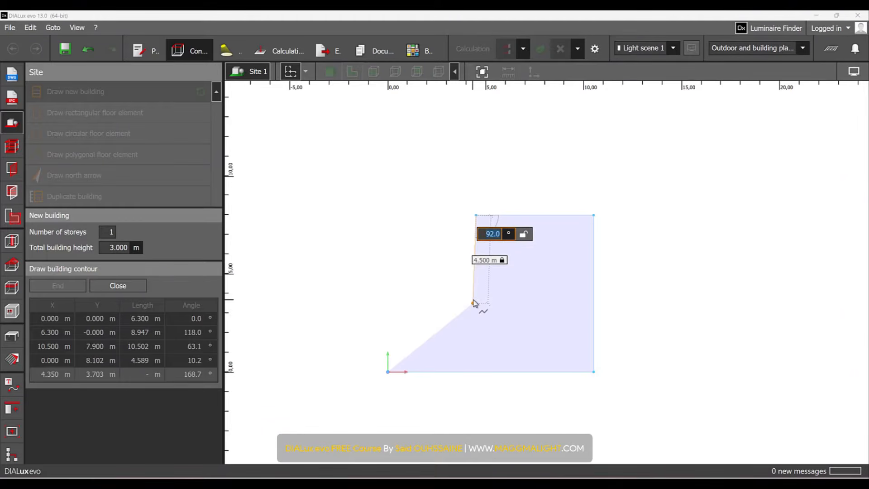
type("90")
key("Return")
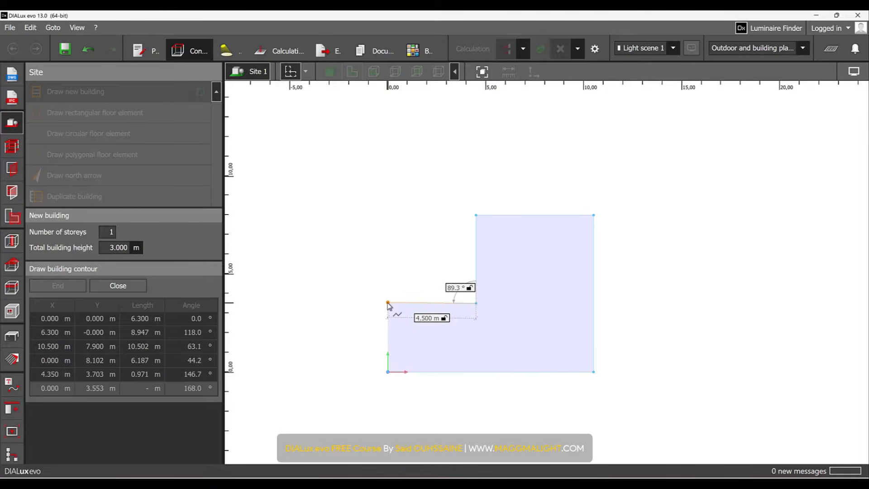
- Draw the horizontal edge above the origin 4.5 m long at 90° and close the L-shaped building contour
key("Tab")
type("4.5")
key("Tab")
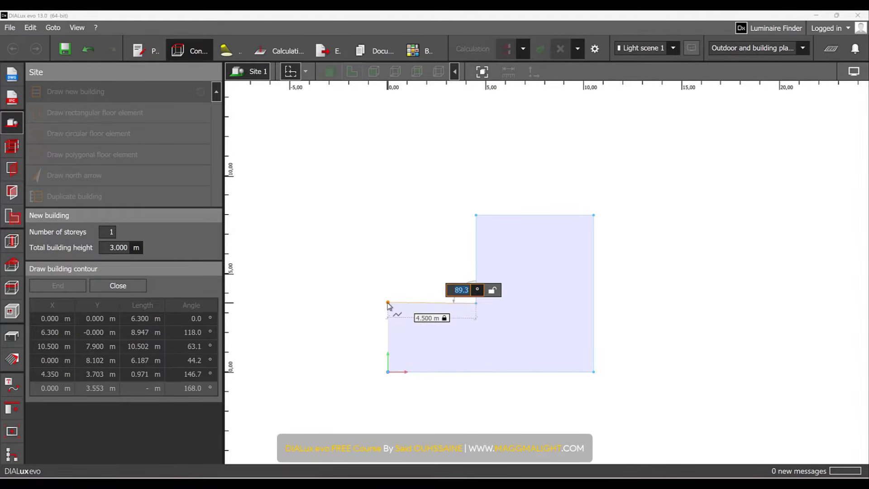
type("90")
key("Return")
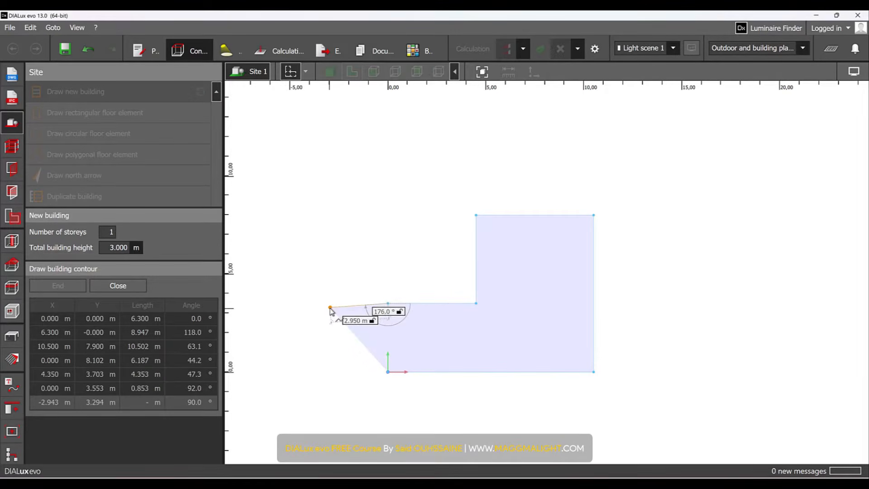
left_click(329, 309)
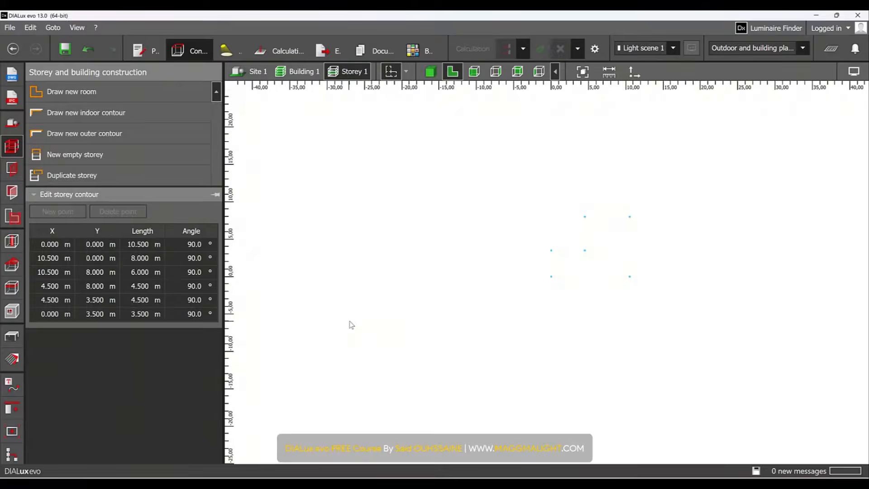
left_click(417, 246)
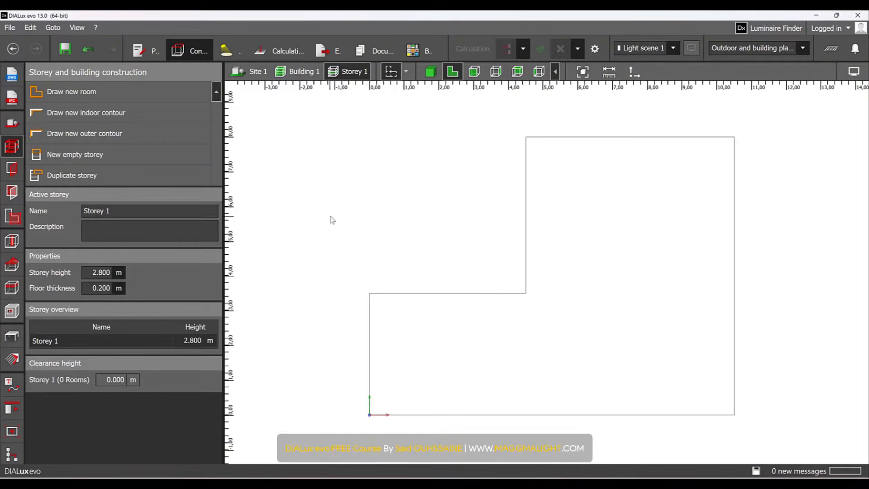
- Examine the L-shaped building in 3D from several angles and return to the plan view
left_click(430, 71)
left_click_drag(442, 170, 426, 210)
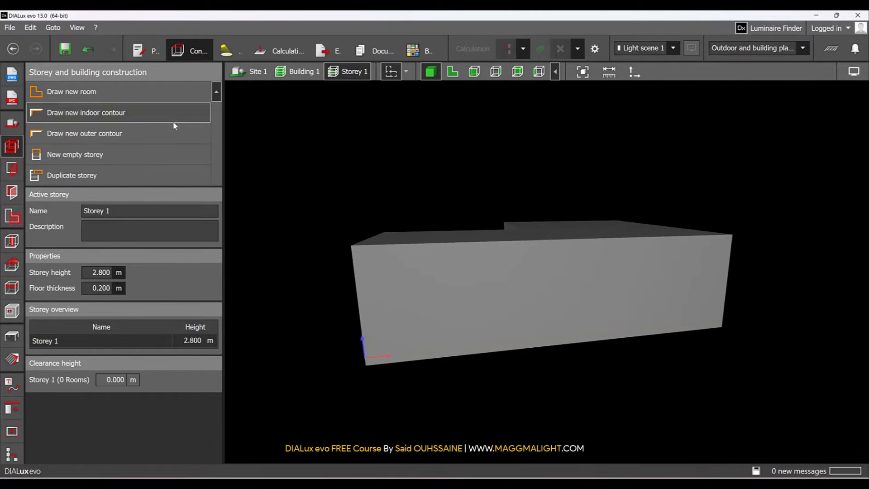
scroll(511, 215, "down", 1)
left_click_drag(502, 202, 491, 246)
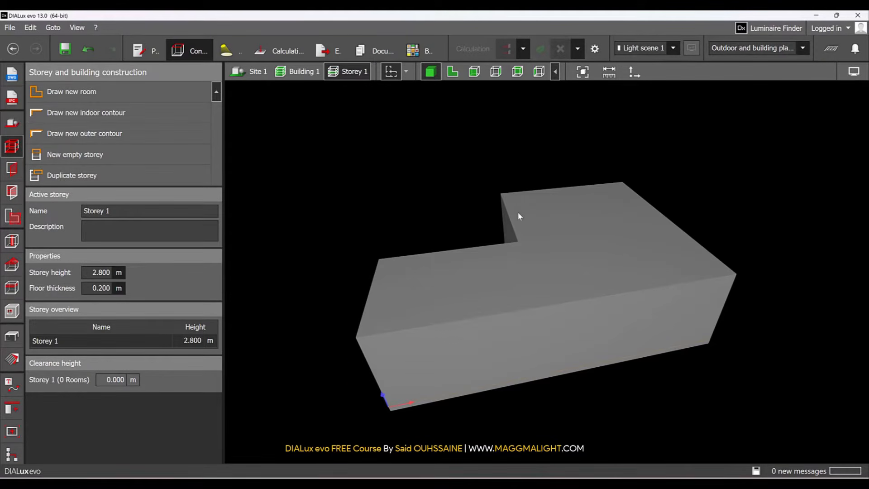
left_click_drag(539, 219, 488, 192)
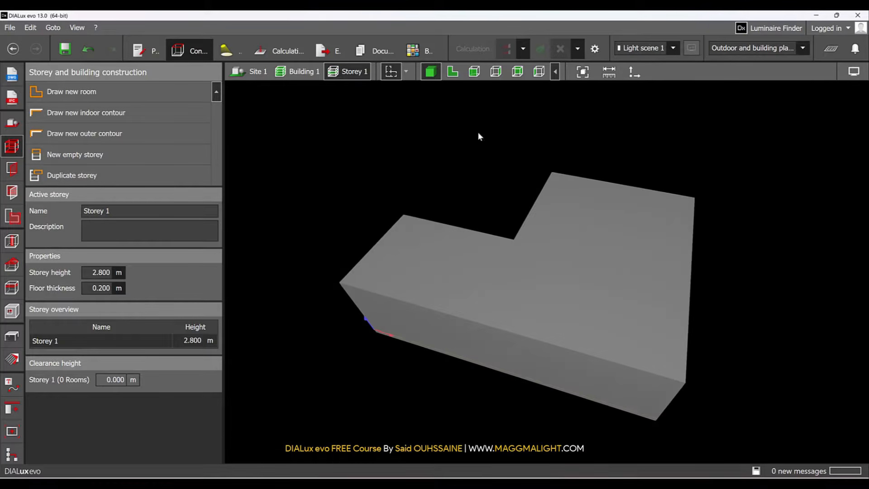
left_click(451, 70)
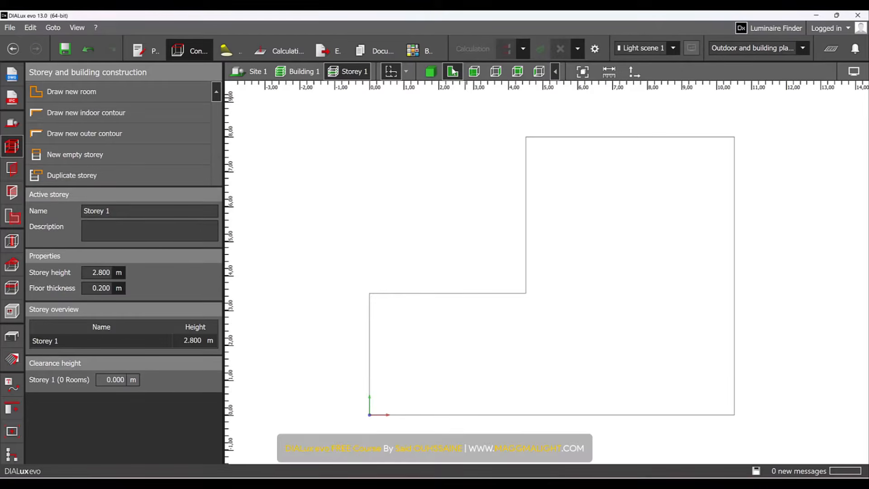
- Draw a rectangular floor element on the site around the building, about 27.35 m by 20.85 m
left_click(13, 122)
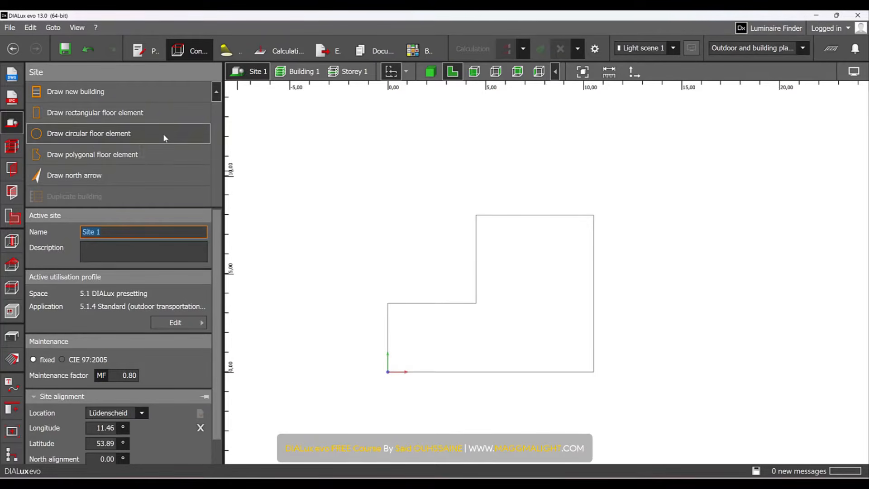
left_click(119, 113)
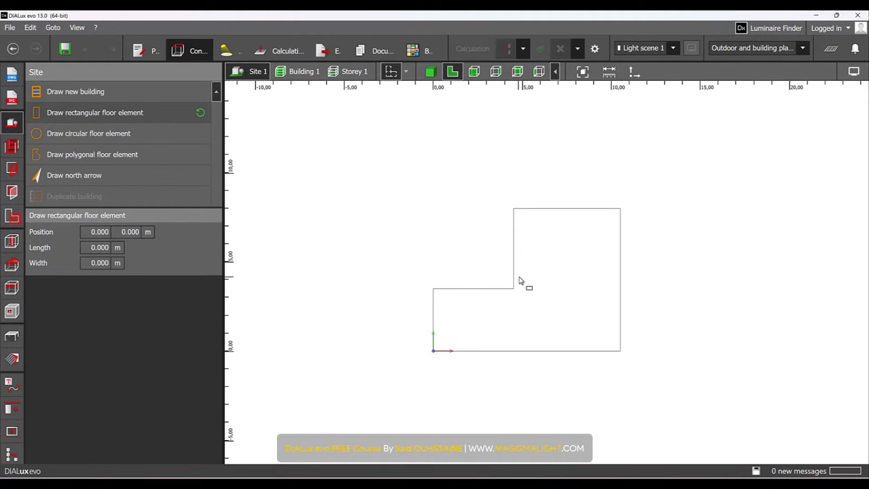
scroll(502, 290, "down", 2)
left_click(361, 394)
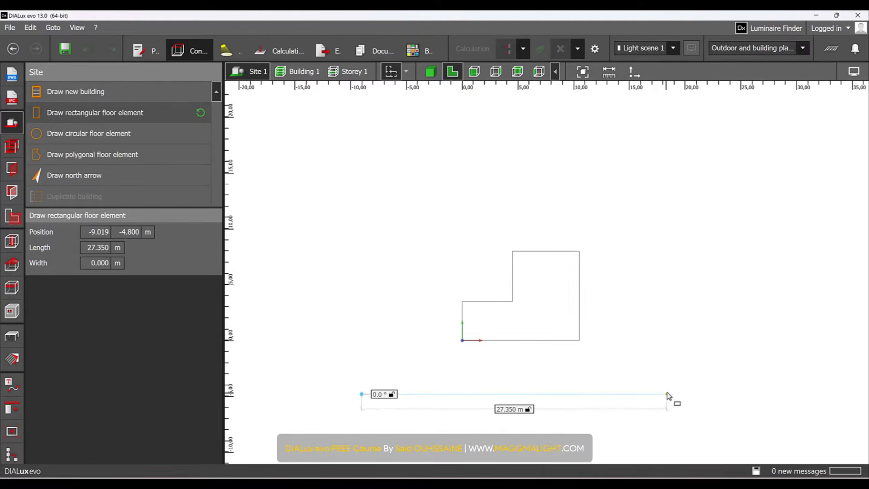
left_click(668, 395)
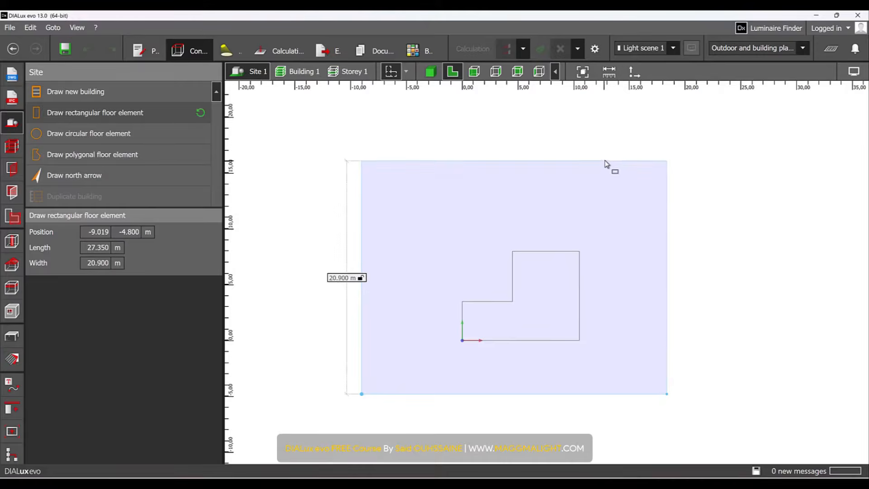
left_click(607, 164)
left_click(799, 242)
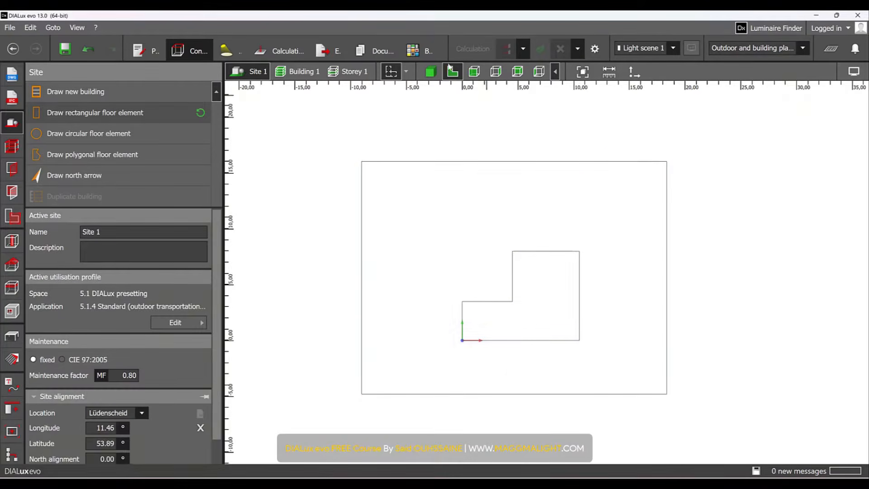
- Set the site floor element's size to 30 m by 20 m in the 3D view
left_click(435, 72)
right_click_drag(476, 235, 567, 235)
scroll(568, 235, "up", 3)
scroll(509, 222, "down", 5)
right_click_drag(509, 222, 447, 332)
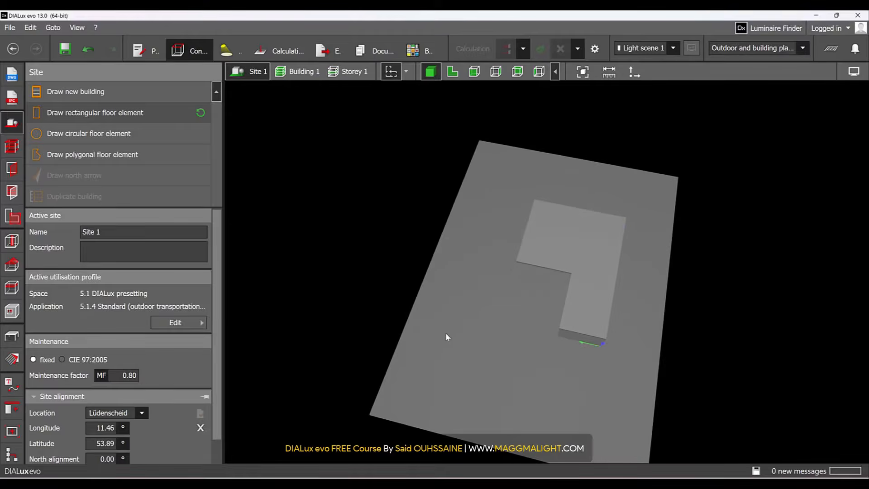
left_click(446, 332)
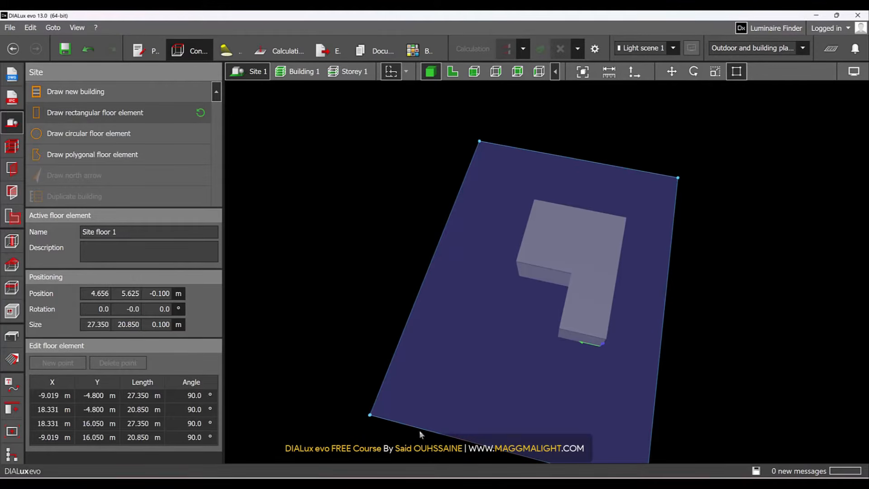
left_click(100, 321)
type("30")
key("Return")
key("Tab")
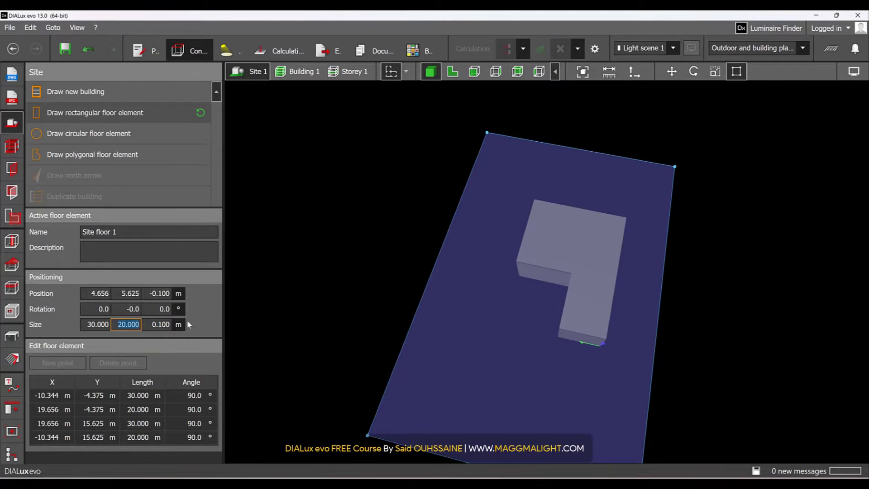
left_click(404, 211)
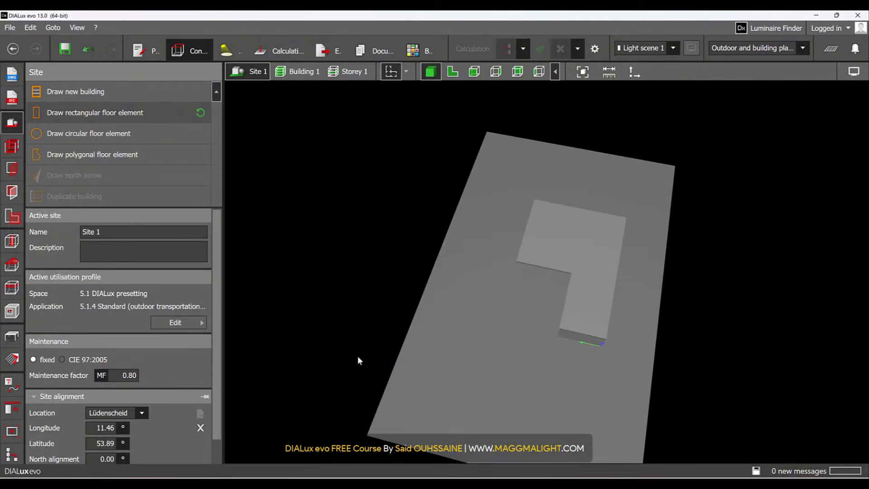
- Examine the building on its site floor in 3D and look through the help line and labelling tools
left_click(441, 343)
left_click_drag(310, 355, 456, 330)
left_click(533, 322)
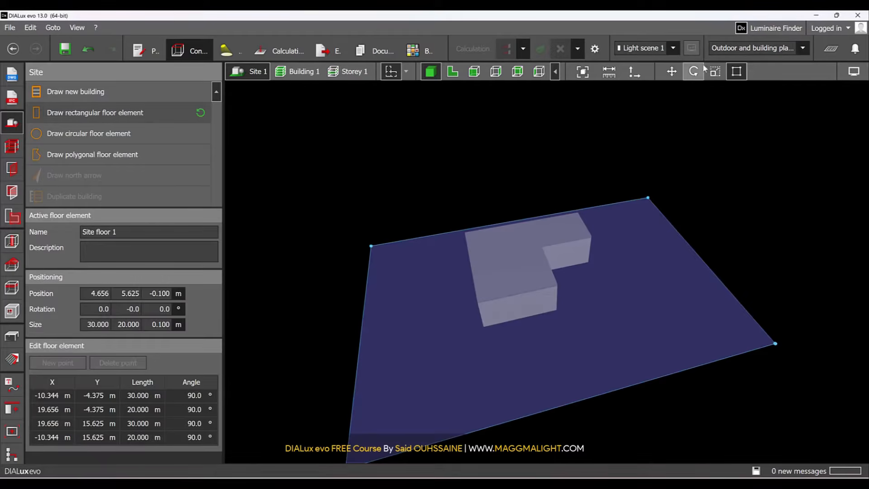
left_click_drag(503, 300, 562, 282)
left_click_drag(513, 200, 499, 235)
scroll(489, 209, "down", 3)
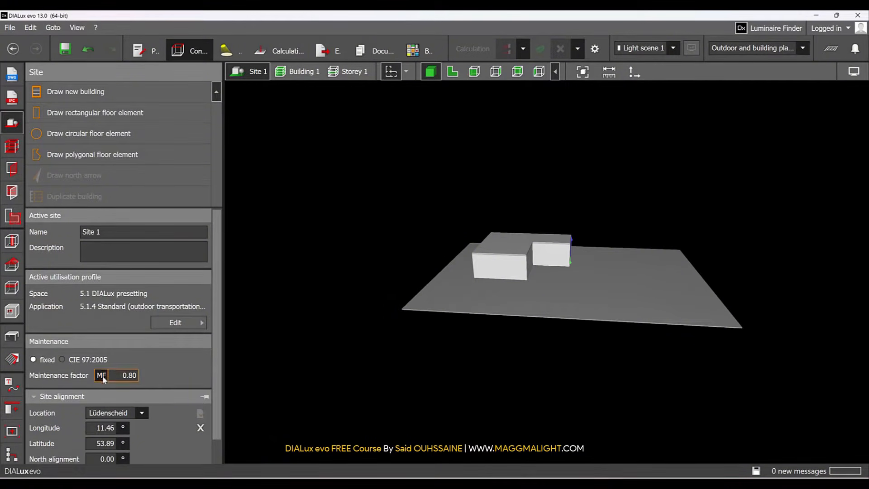
left_click(16, 387)
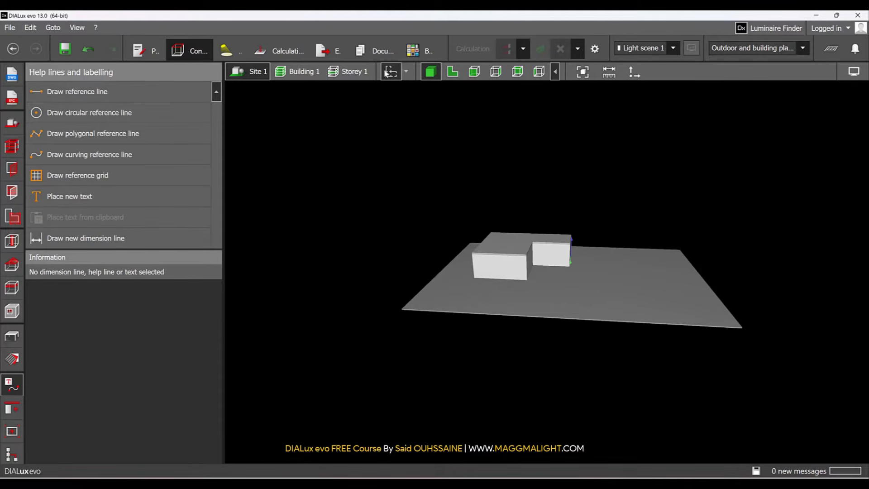
left_click(13, 124)
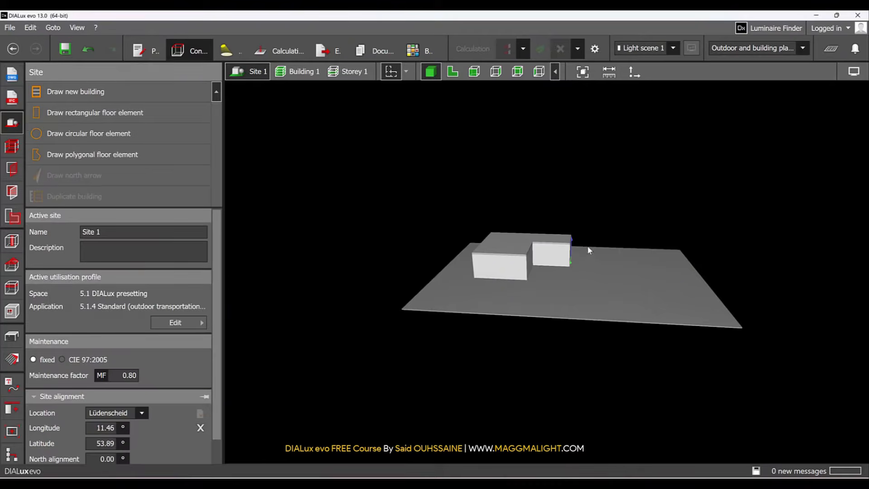
- Move the building across the site floor towards the floor's edge and return to the plan view
left_click(526, 262)
right_click_drag(444, 310, 567, 364)
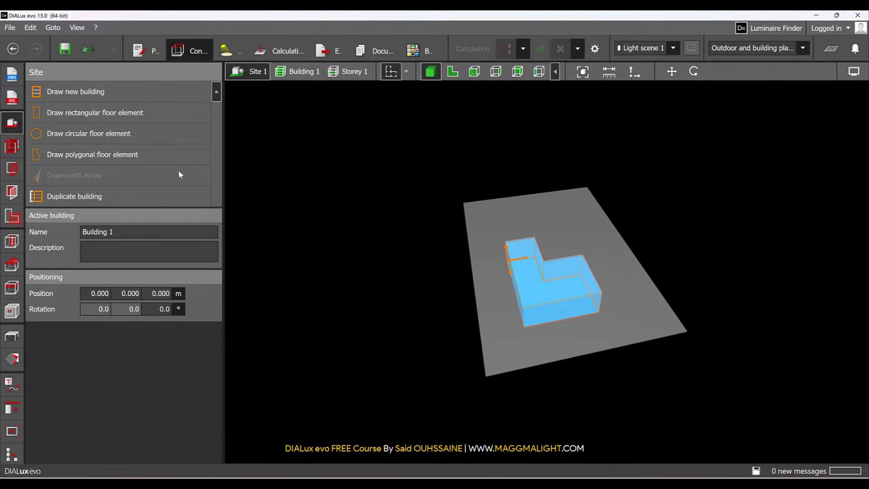
left_click(671, 71)
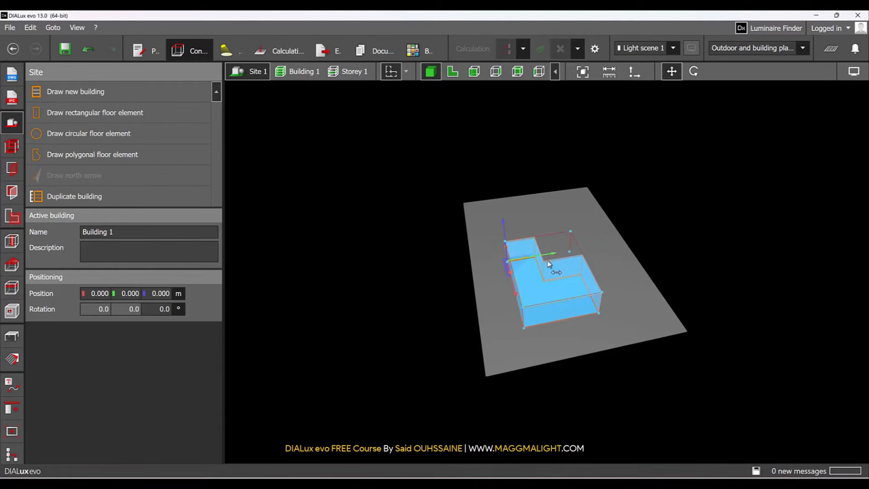
left_click_drag(558, 252, 530, 270)
left_click(682, 185)
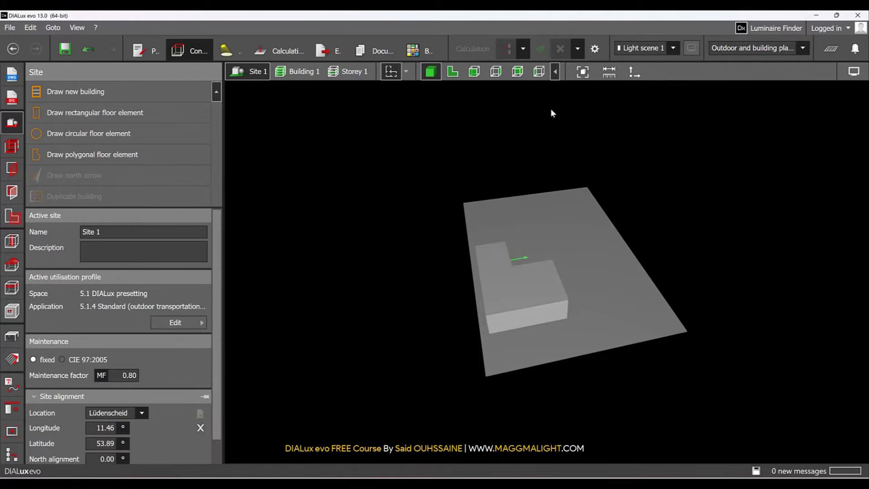
left_click(452, 71)
middle_click_drag(731, 237, 662, 251)
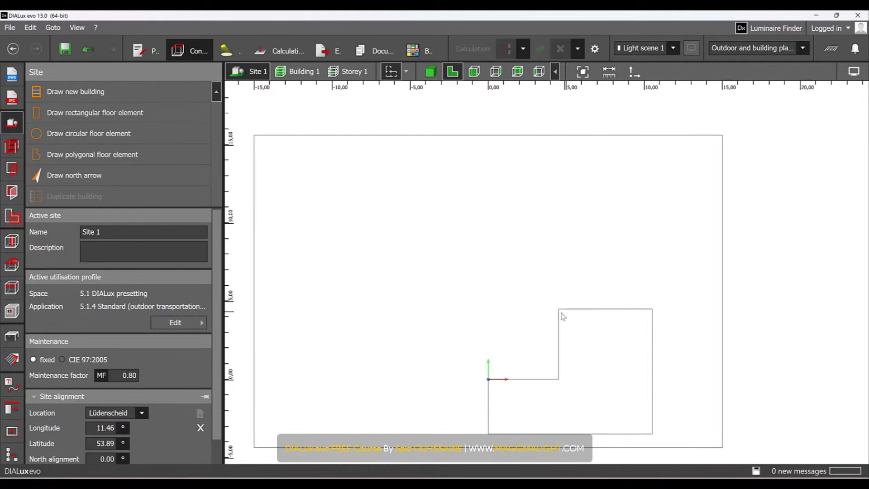
middle_click_drag(524, 301, 563, 276)
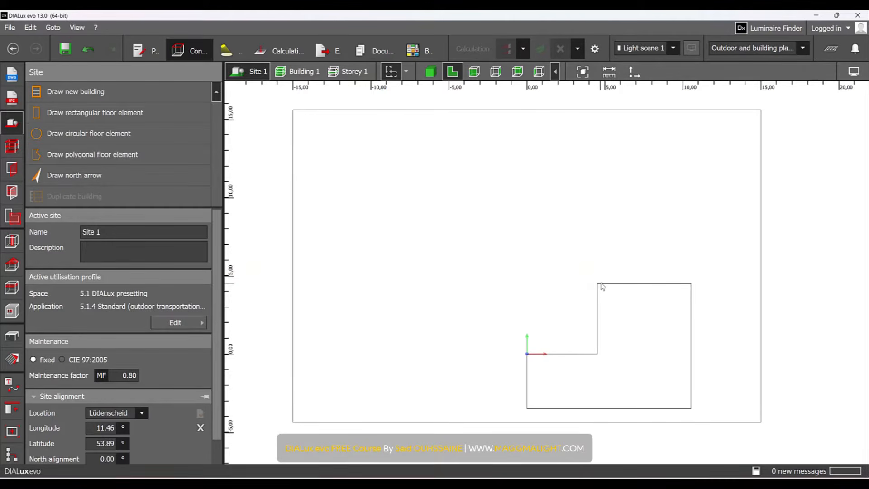
- Draw a 30 m reference line across the site along the building's upper edge, from -15.000, 4.500 to 15.000, 4.500
left_click(12, 384)
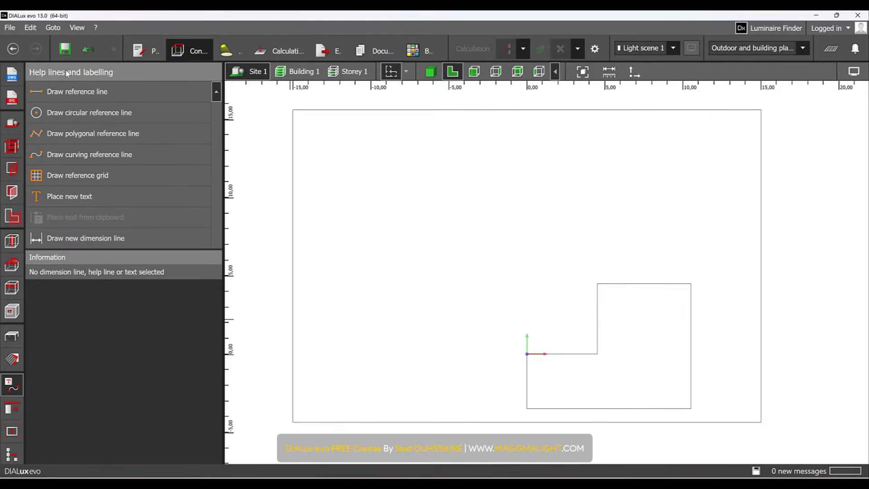
left_click(103, 91)
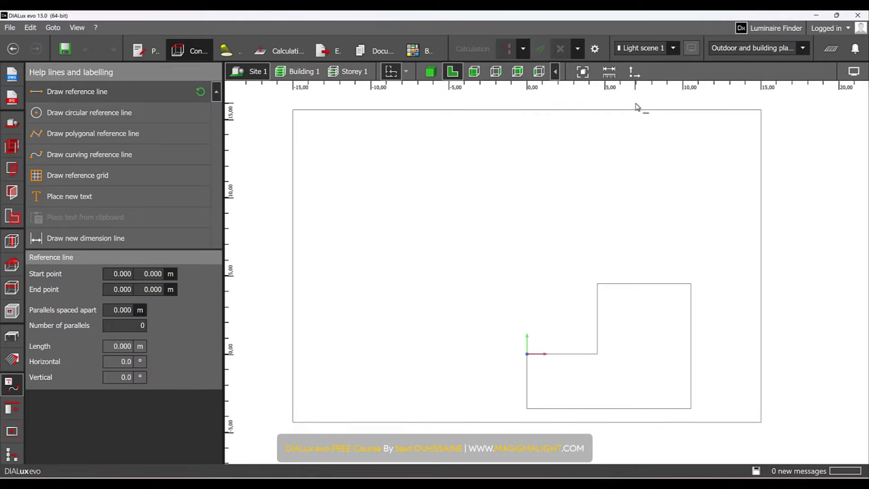
left_click(105, 288)
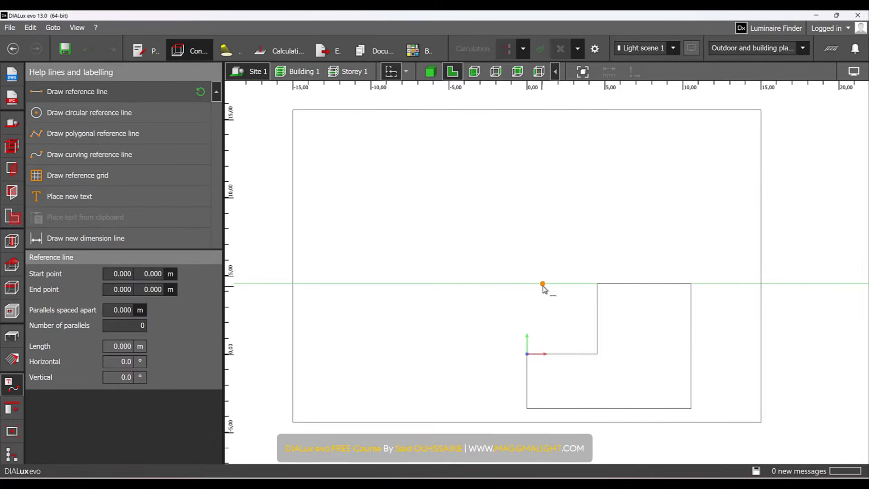
left_click(293, 284)
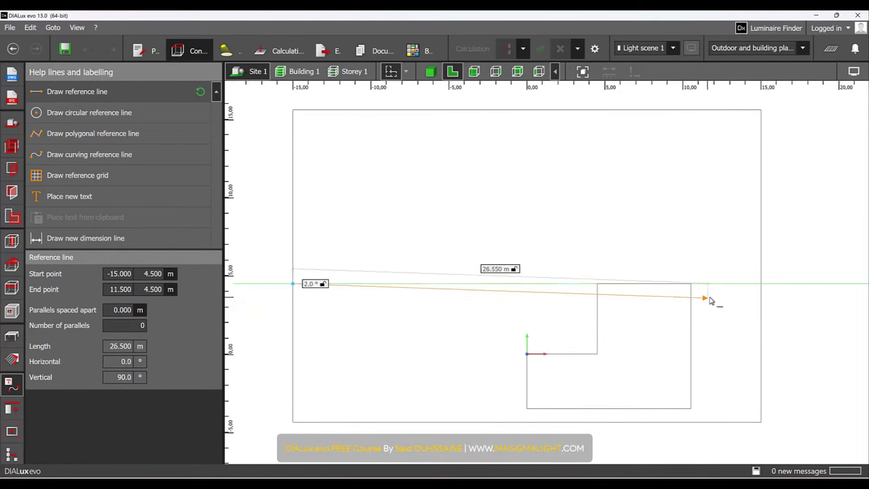
left_click(760, 284)
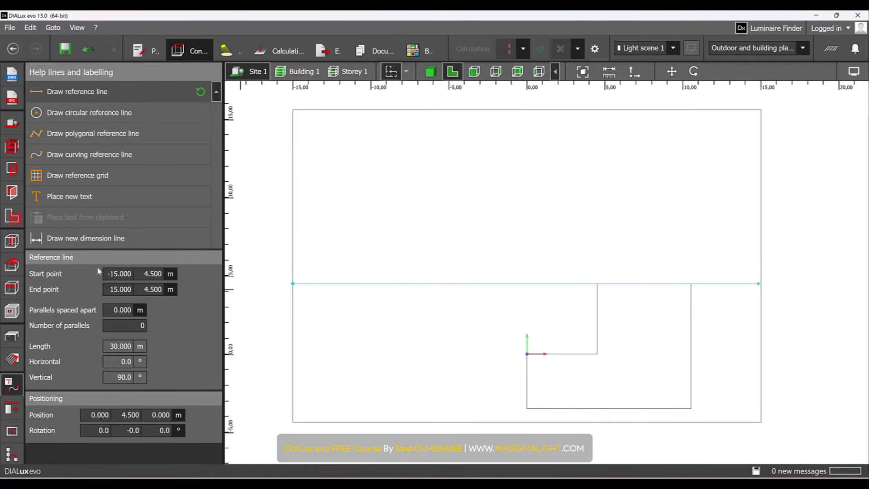
- Give the reference line one parallel spaced 2 m apart
key("Tab")
left_click(109, 311)
type("2")
key("Tab")
type("1")
key("Return")
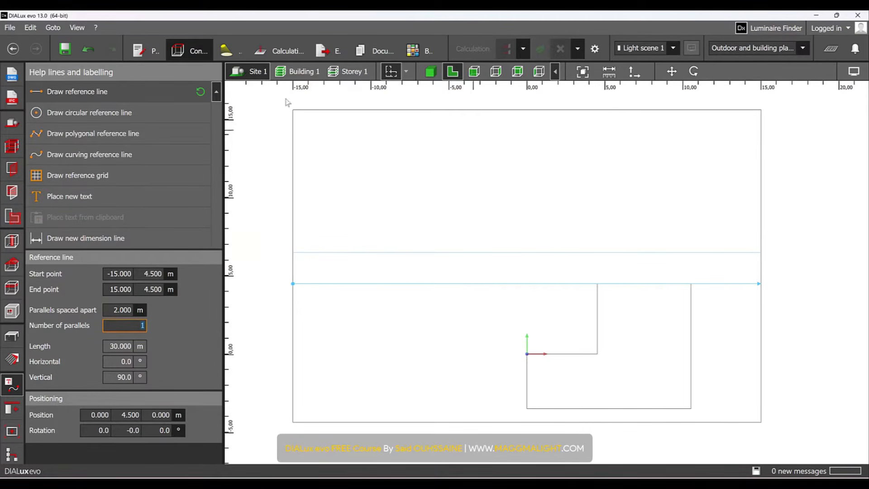
- Draw a second 30 m reference line across the site beside the 2 m parallel and give it one parallel spaced -6 m apart
left_click(161, 84)
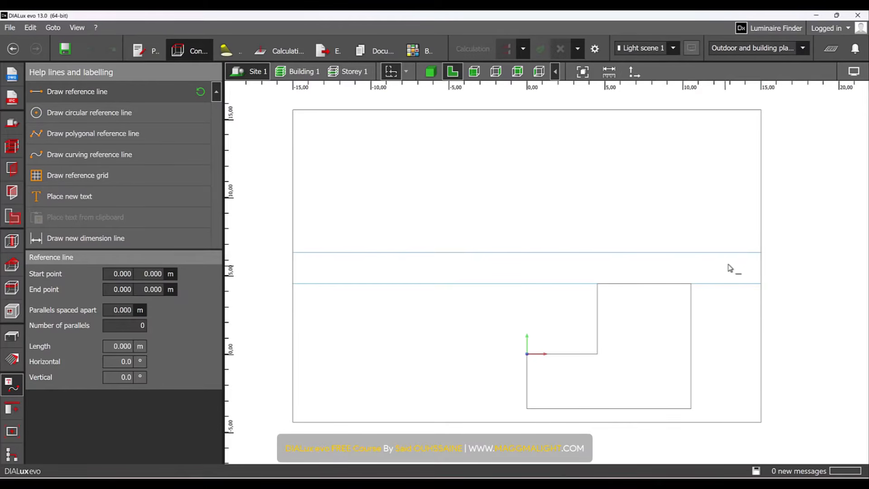
left_click(761, 253)
left_click(294, 253)
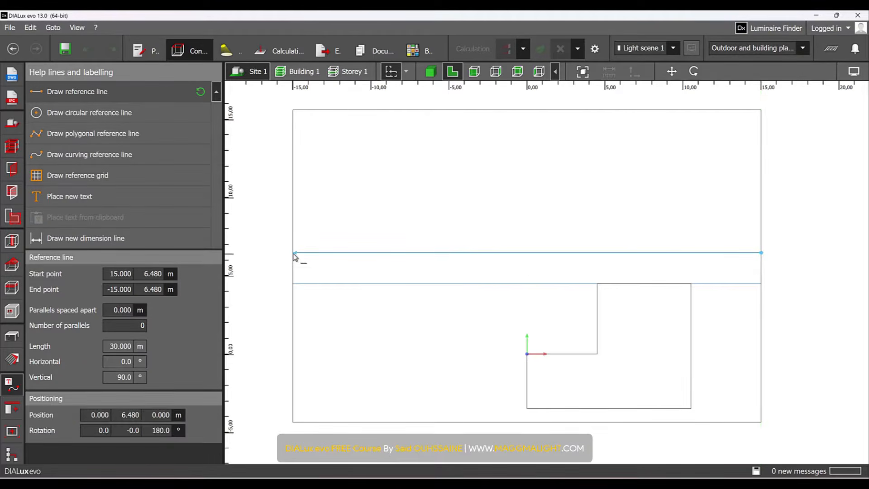
left_click(121, 310)
key("Return")
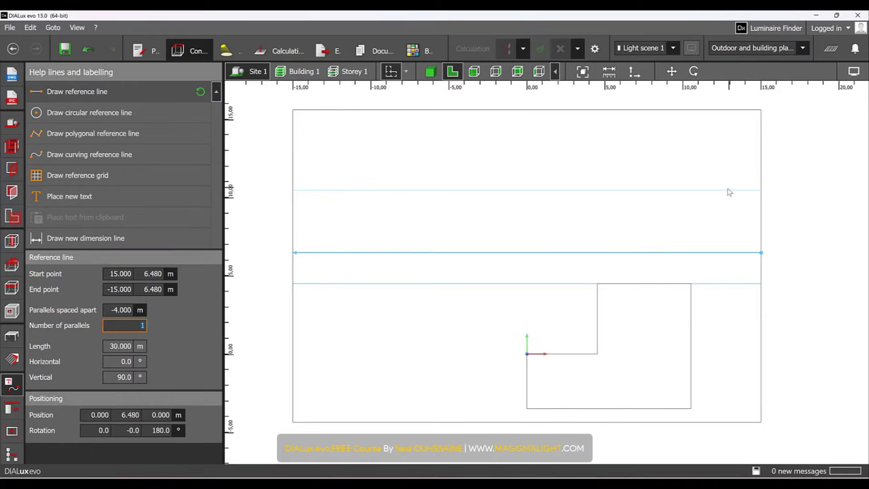
left_click(127, 310)
key("Return")
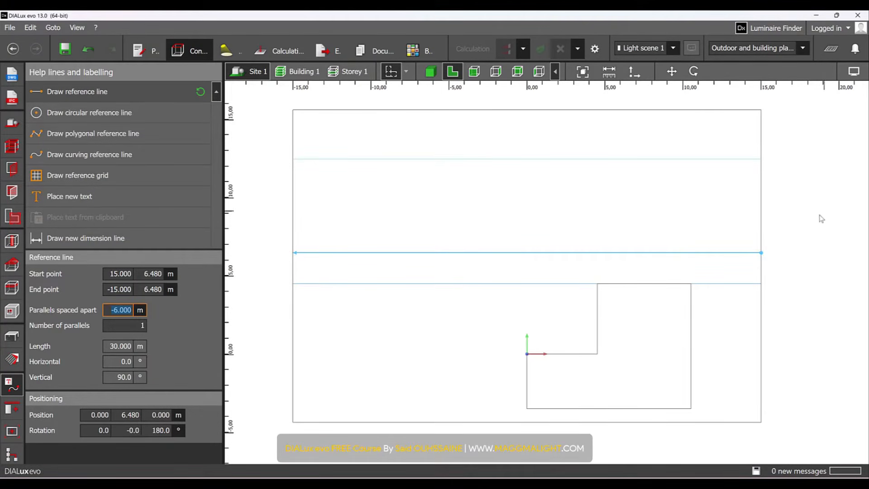
- Move the second reference line's start point onto the 2 m parallel at 15.000, 6.500
scroll(763, 252, "up", 15)
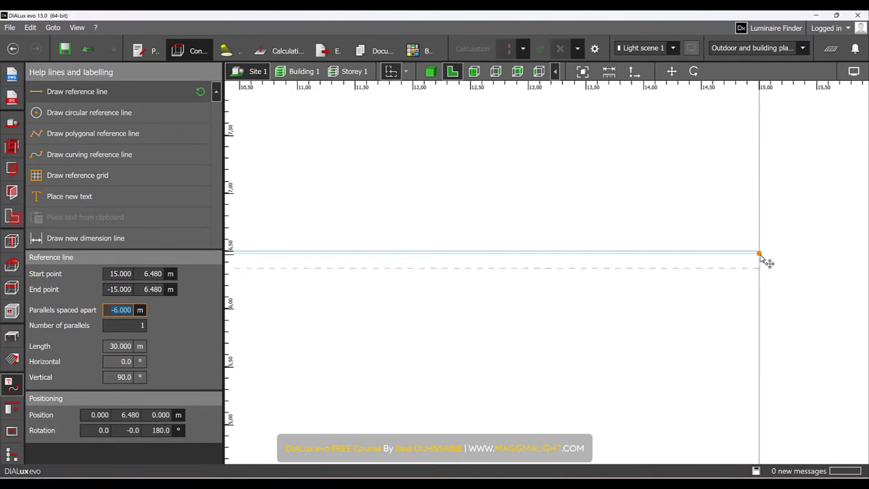
scroll(756, 254, "up", 9)
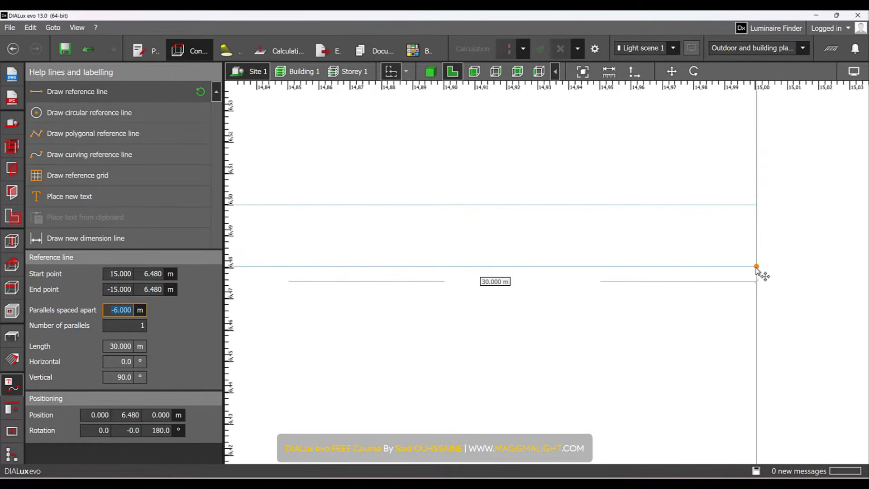
left_click_drag(750, 195, 758, 207)
- Move the second reference line's end point onto the 2 m parallel at -15.000, 6.500 and deselect the line
scroll(722, 281, "down", 20)
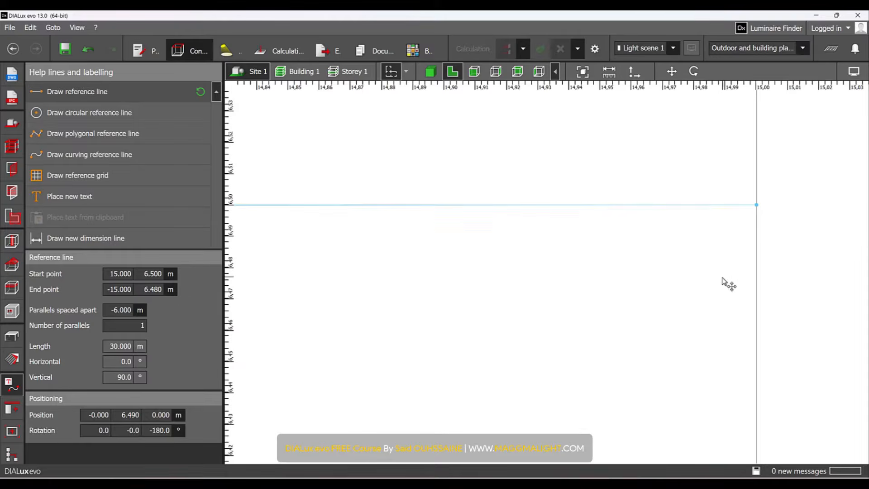
scroll(417, 327, "down", 9)
middle_click_drag(441, 336, 828, 247)
scroll(695, 222, "up", 7)
scroll(646, 200, "up", 10)
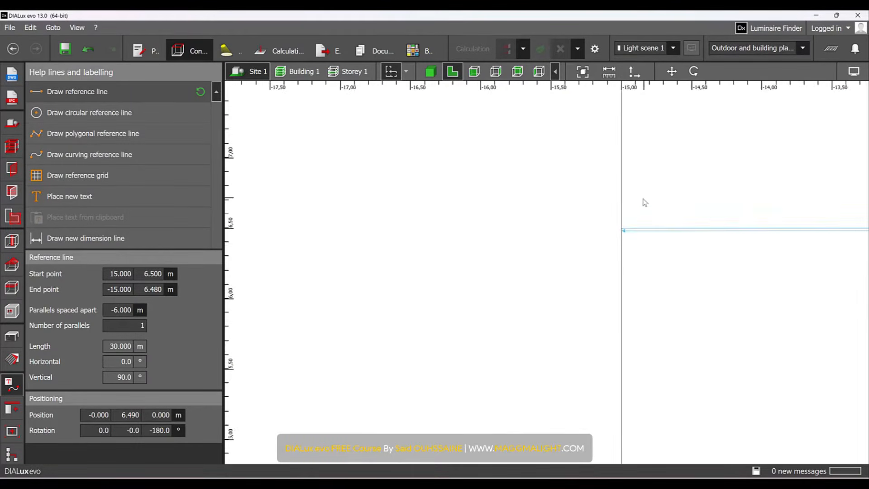
left_click_drag(588, 288, 578, 218)
scroll(414, 354, "down", 1)
scroll(413, 354, "down", 9)
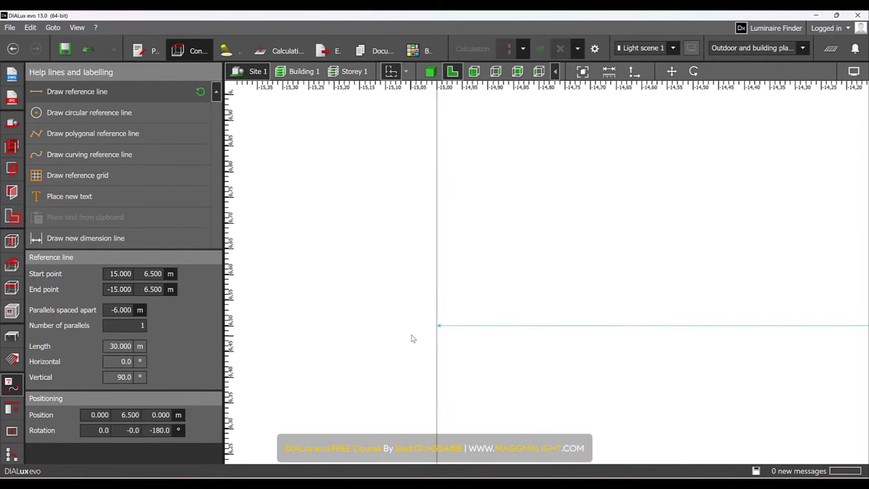
scroll(394, 336, "down", 3)
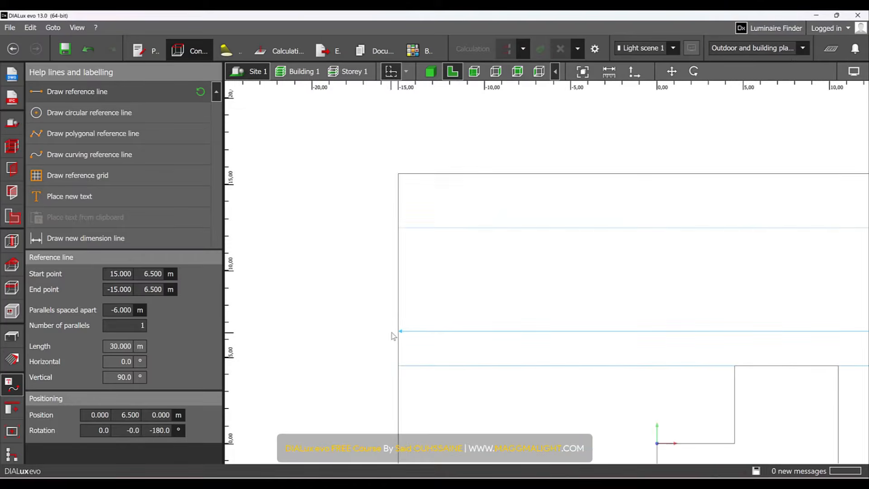
scroll(387, 337, "down", 4)
scroll(543, 326, "up", 3)
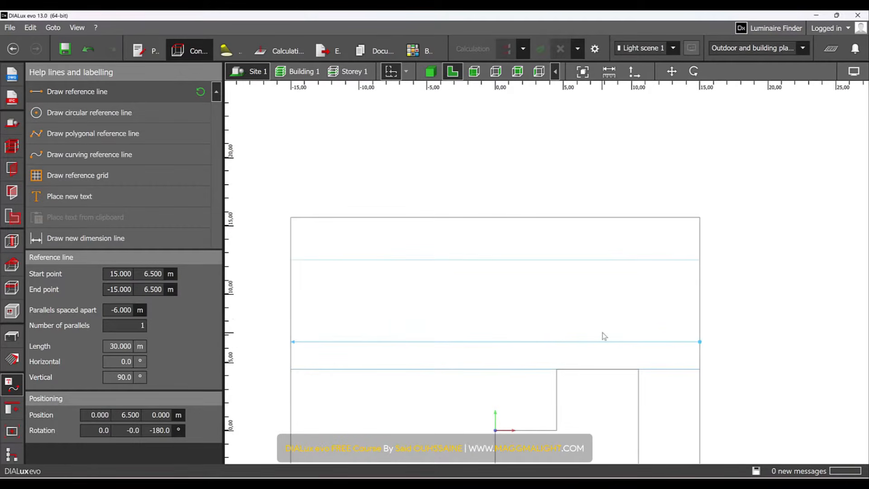
left_click(699, 358)
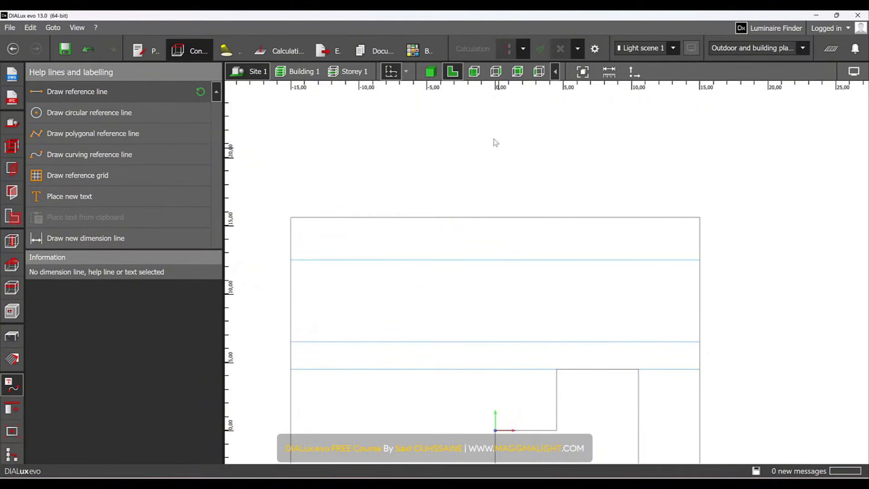
- View the building and its site floor in 3D and return to the plan view
left_click(430, 70)
right_click_drag(594, 235, 585, 254)
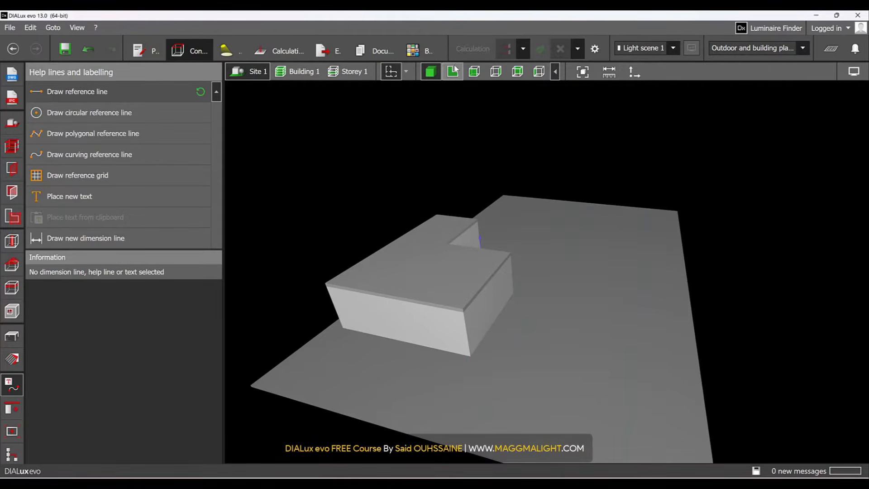
left_click(452, 71)
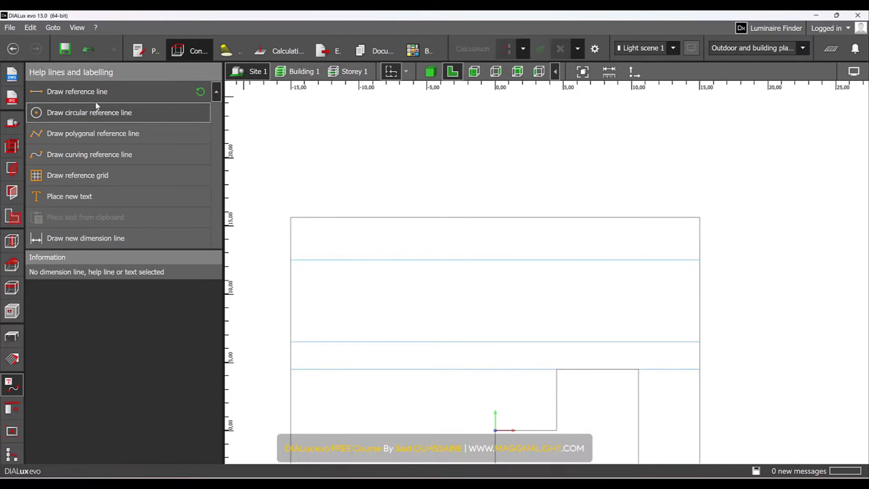
- Activate the rectangular floor element tool and turn on the display of help lines in the site's plan view
left_click(12, 123)
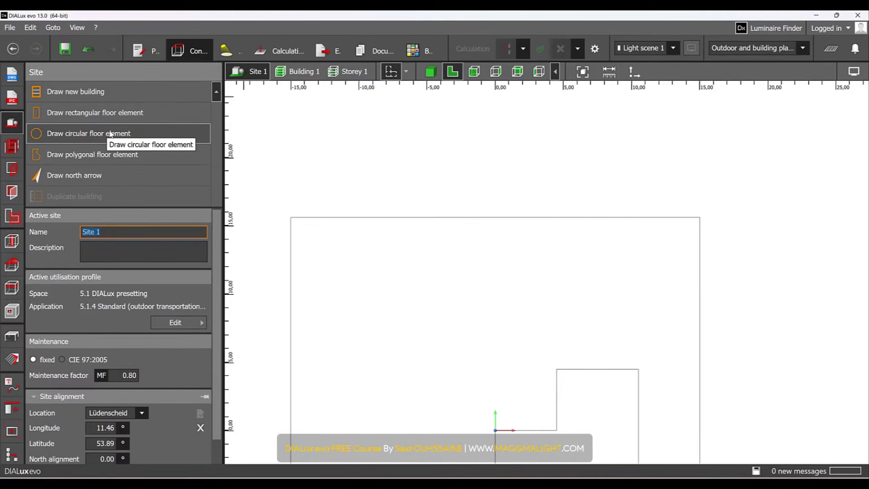
left_click(115, 115)
scroll(478, 253, "down", 2)
scroll(481, 256, "up", 2)
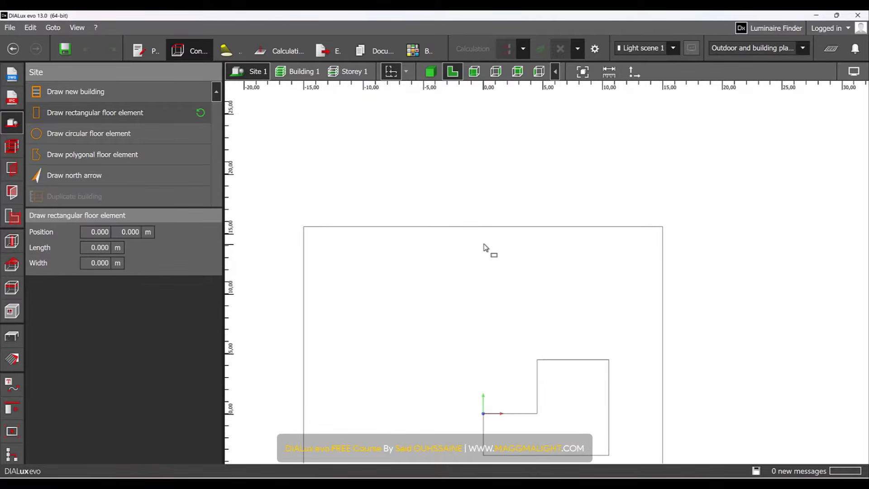
right_click_drag(417, 224, 433, 181)
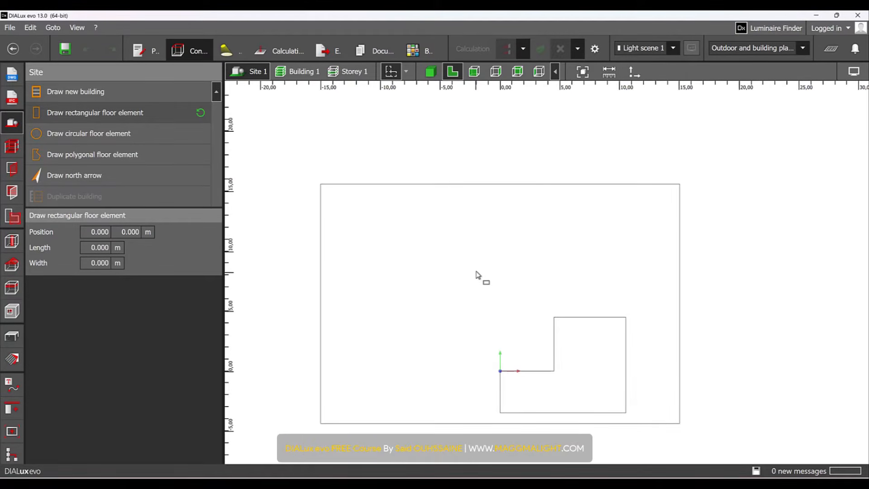
left_click(854, 72)
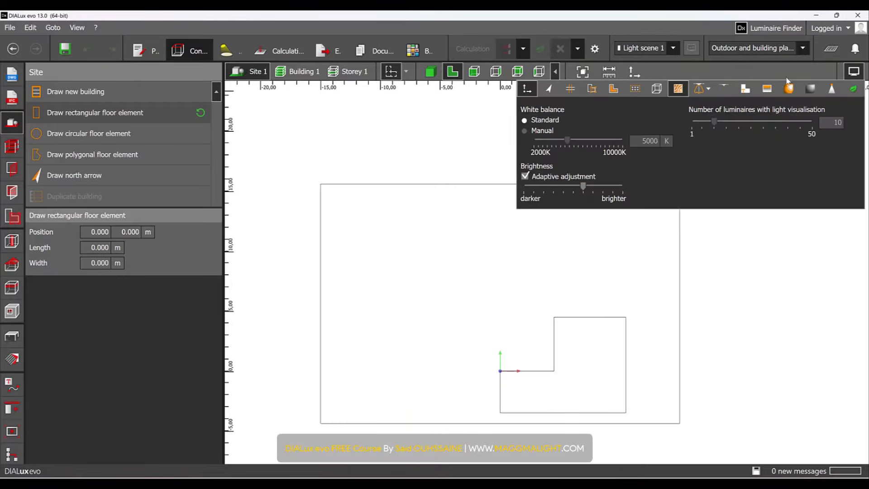
left_click(577, 89)
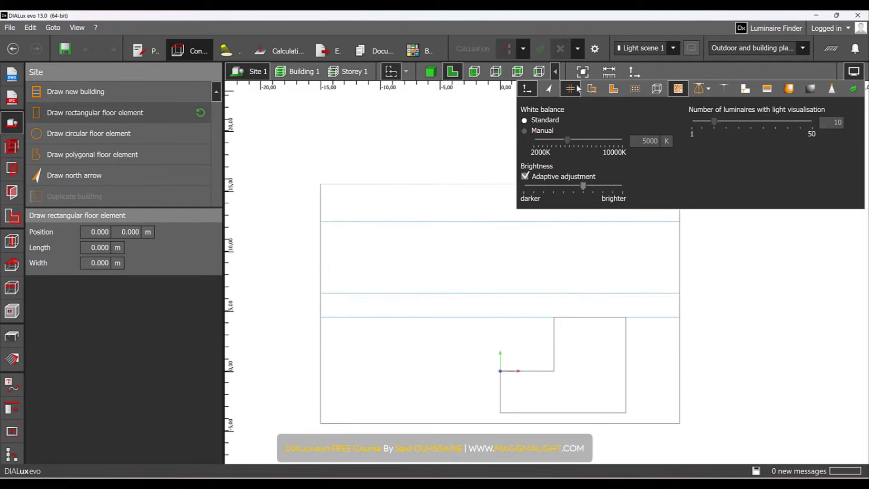
left_click(283, 182)
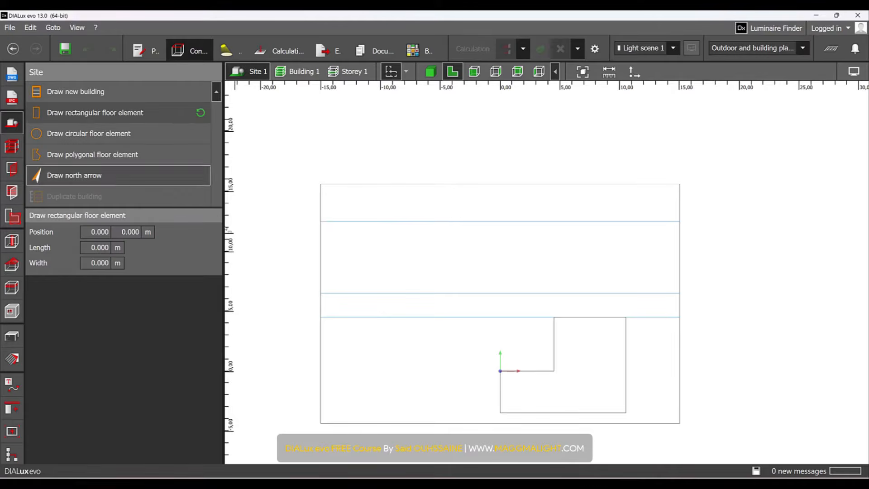
- Try to draw a rectangular floor element between the two reference lines at the building's upper edge, then undo it
scroll(322, 318, "up", 1)
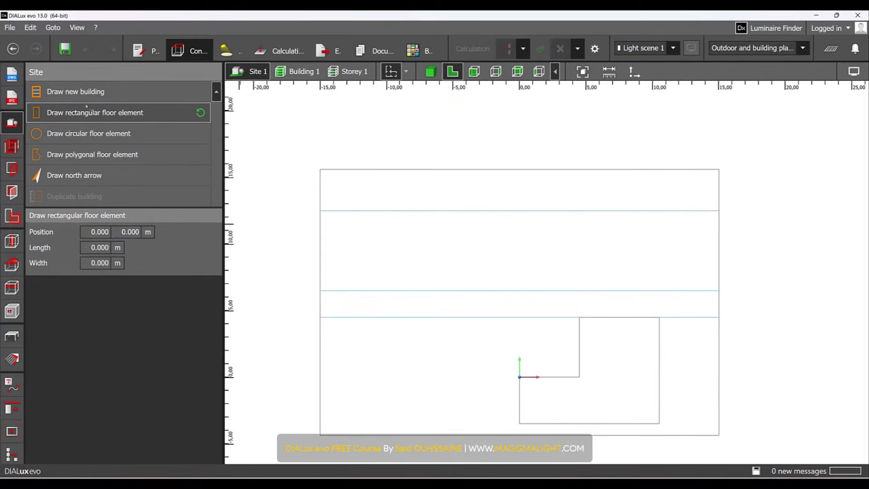
scroll(320, 314, "up", 3)
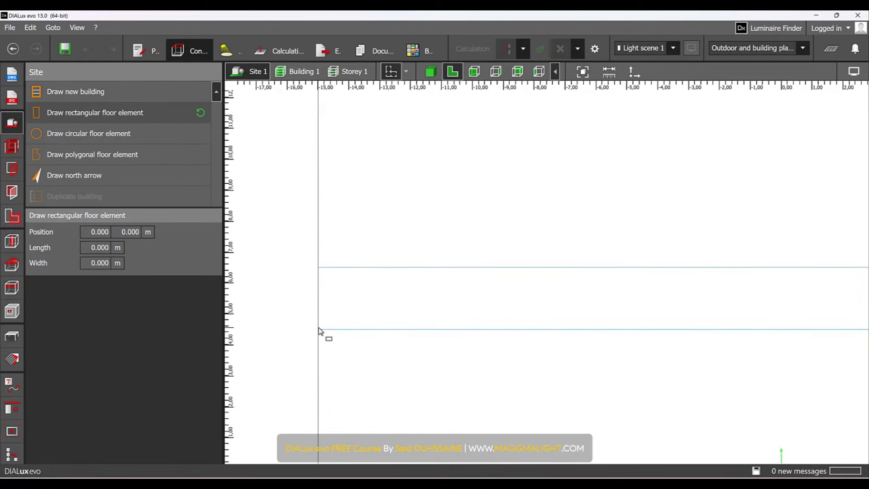
left_click(318, 330)
scroll(344, 326, "down", 3)
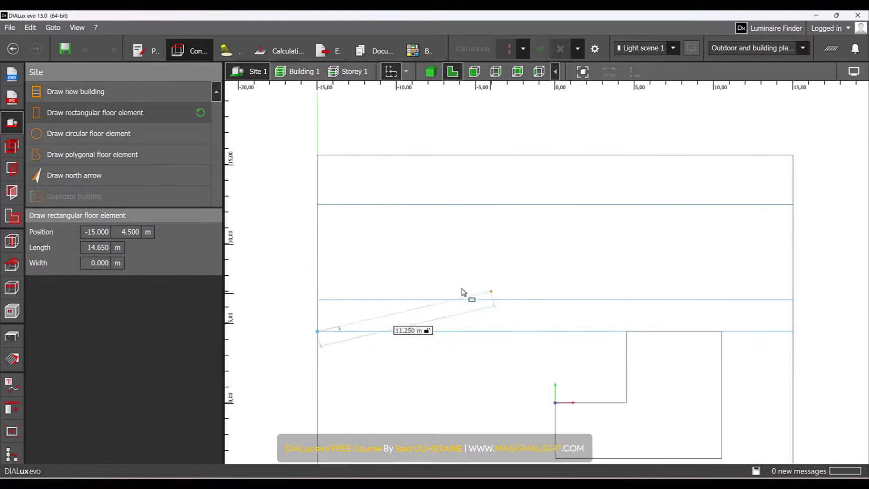
scroll(645, 322, "up", 3)
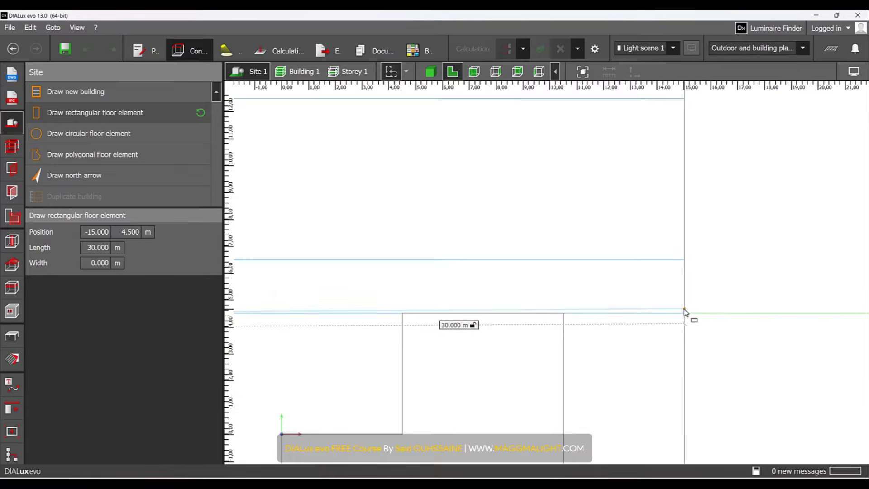
left_click(685, 311)
left_click(673, 266)
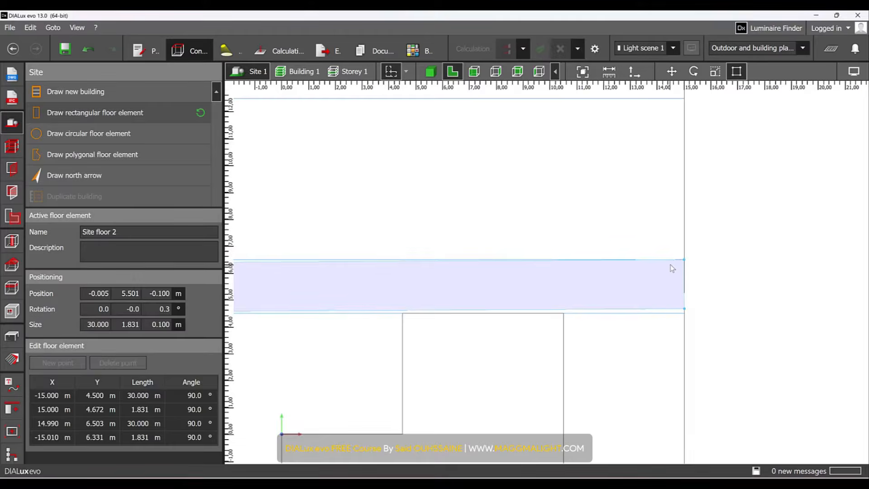
scroll(517, 372, "down", 4)
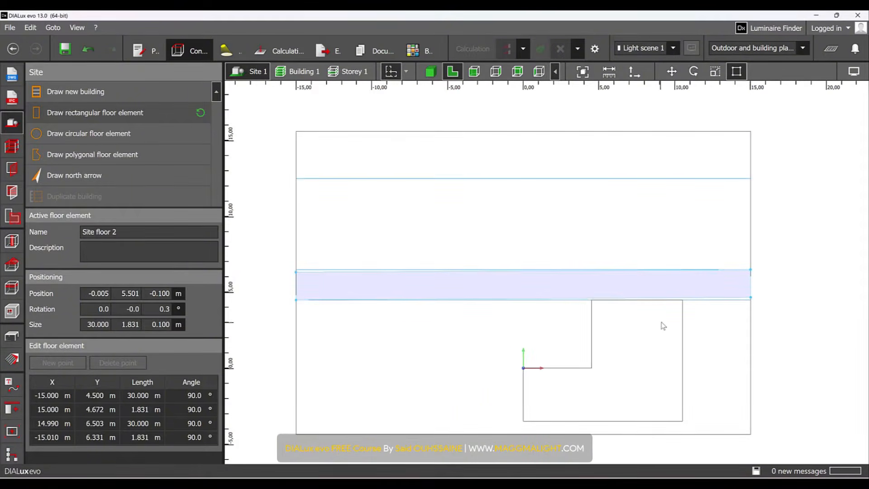
left_click(493, 319)
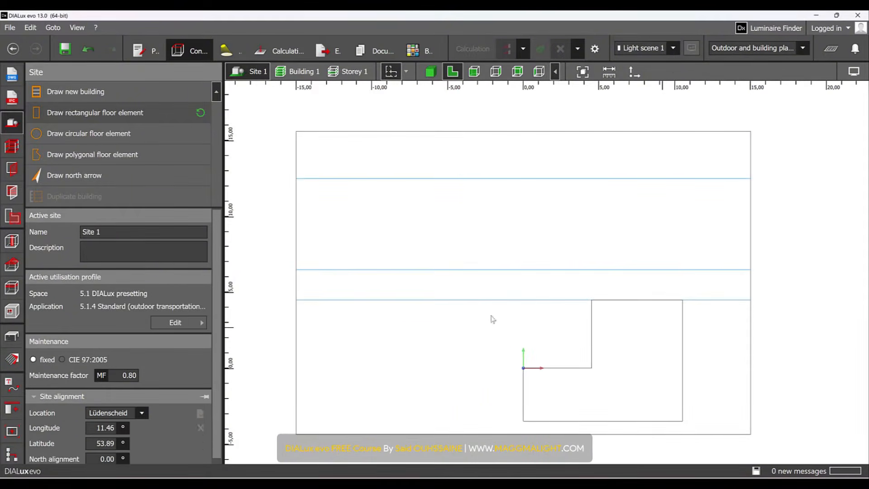
- Draw a 30 m by 2 m rectangular floor element from -15.000, 4.500 between the two lower reference lines
left_click(76, 113)
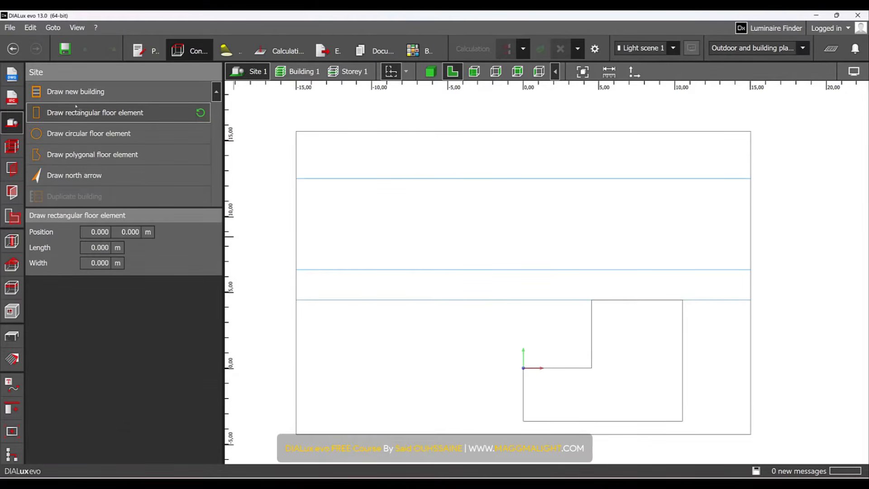
scroll(315, 320, "up", 3)
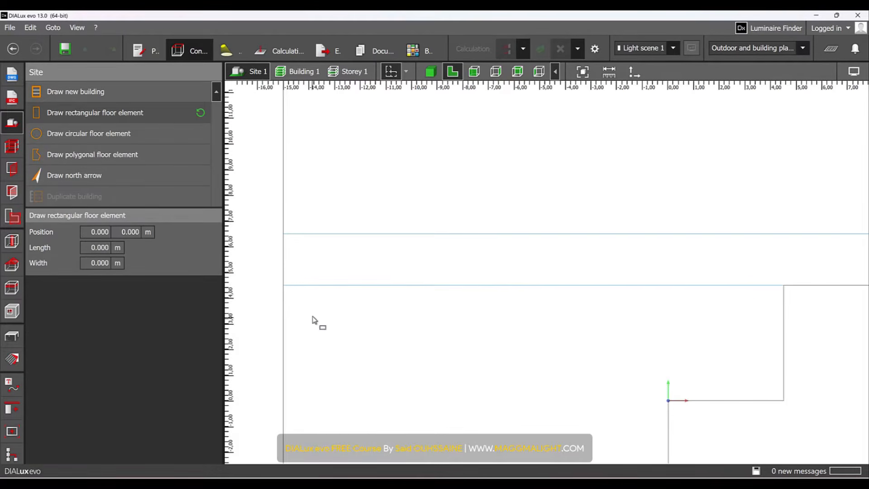
left_click(284, 286)
scroll(537, 246, "down", 3)
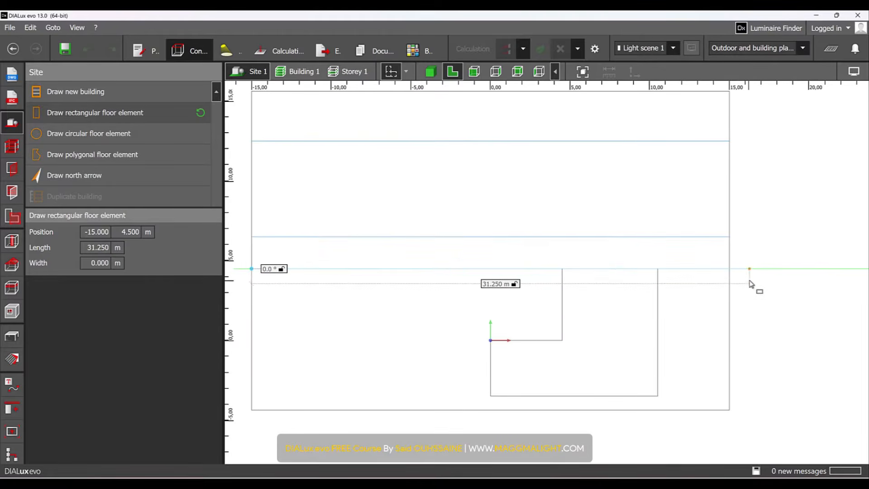
left_click(664, 237)
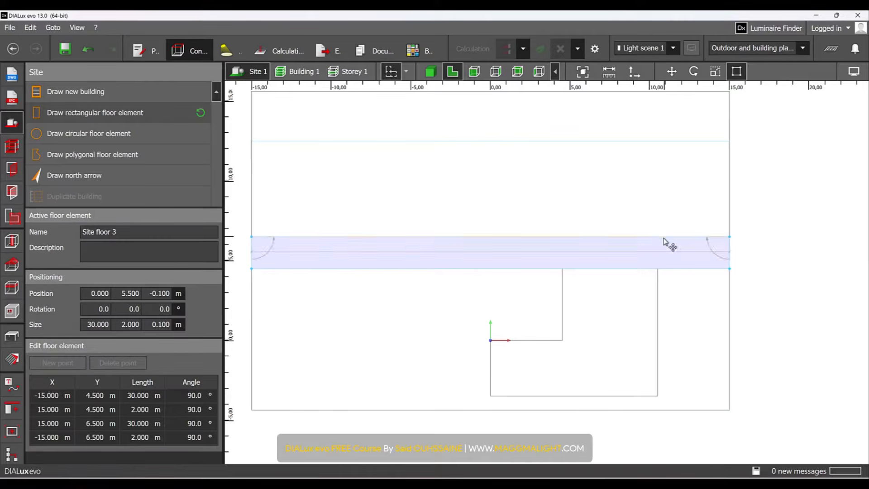
- In the 3D view, set the 2 m wide strip floor element's Z position to 0 m and deselect it
left_click(430, 71)
right_click_drag(545, 360, 584, 187)
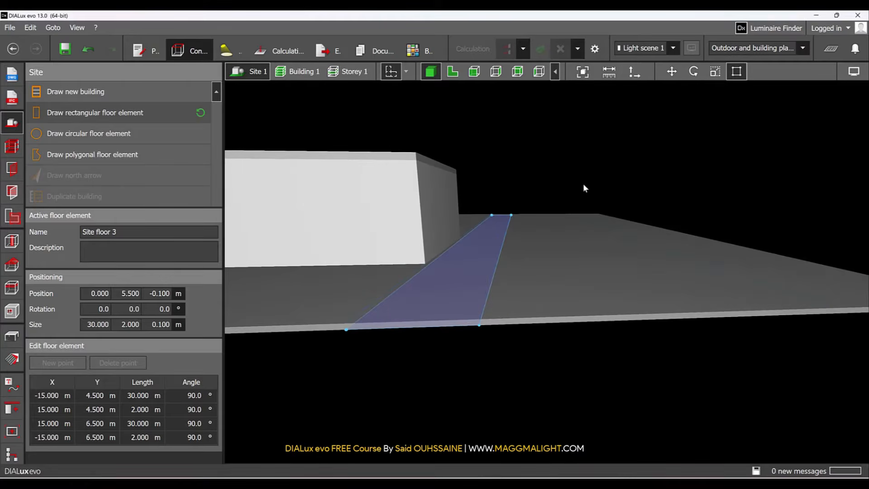
left_click(583, 156)
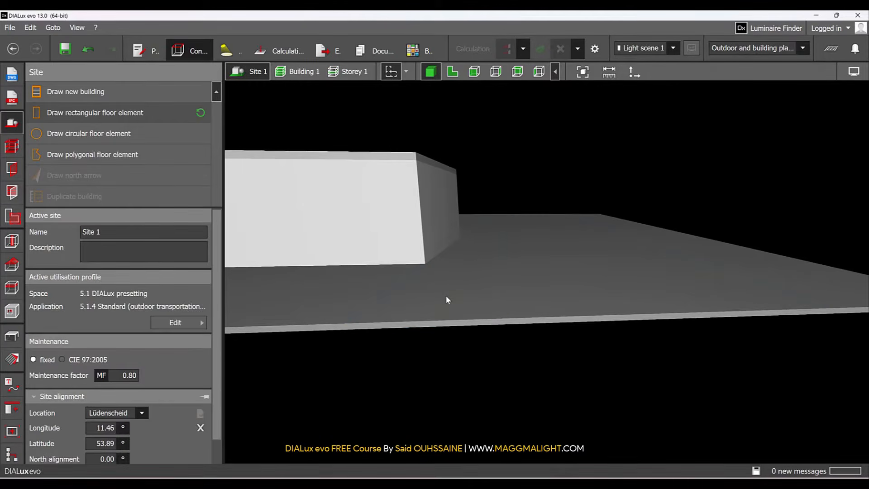
left_click(445, 299)
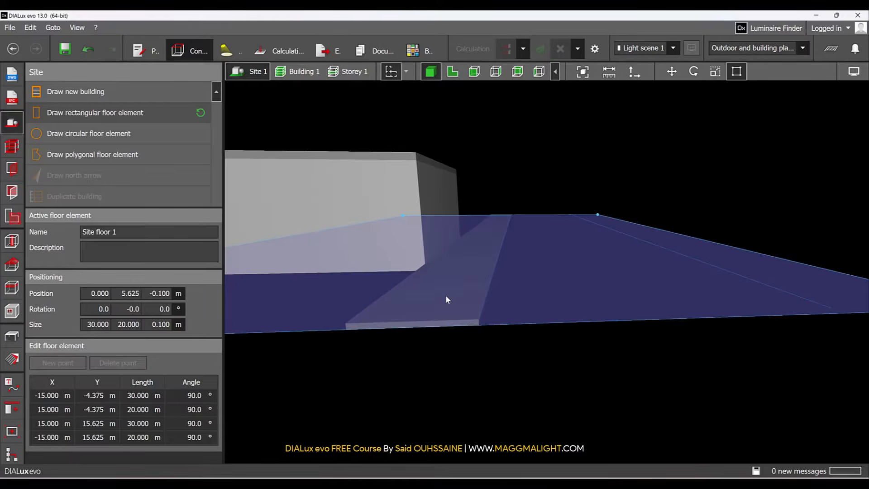
left_click(445, 297)
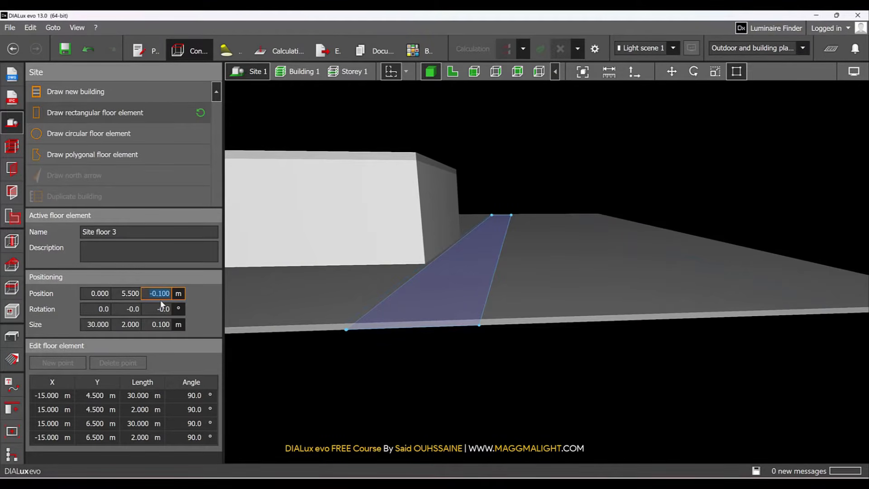
type("0")
key("Return")
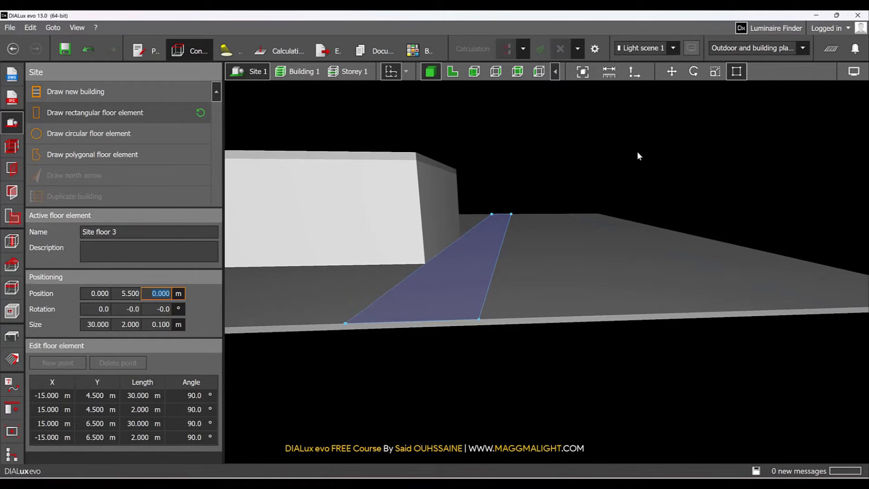
left_click(638, 153)
- Select the 2 m wide strip floor element beside the building and duplicate it in place
right_click_drag(539, 215, 520, 246)
left_click(488, 254)
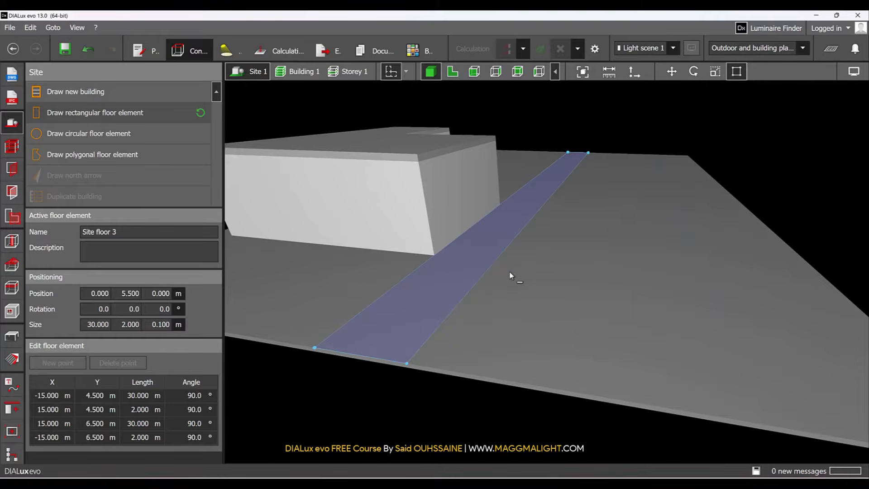
left_click(511, 269)
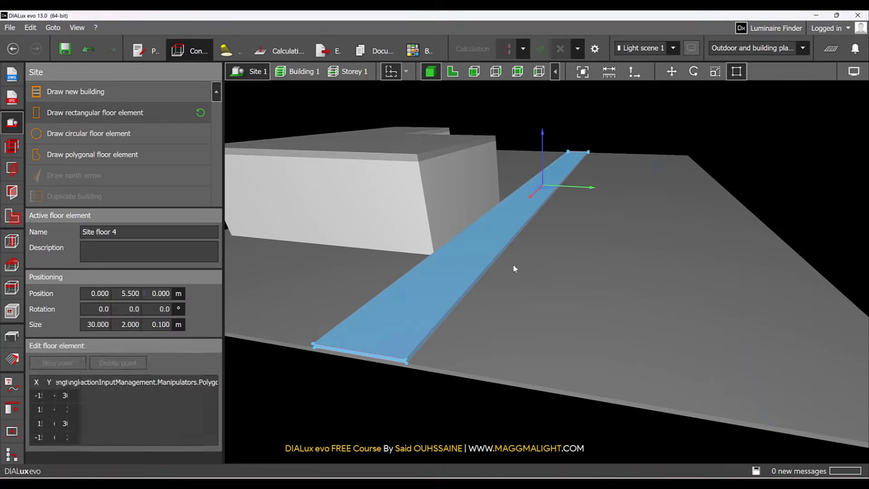
- In the plan view, move the duplicated strip along Y to 13.500 m so its lower edge meets the uppermost reference line
left_click(458, 75)
left_click_drag(511, 235, 531, 346)
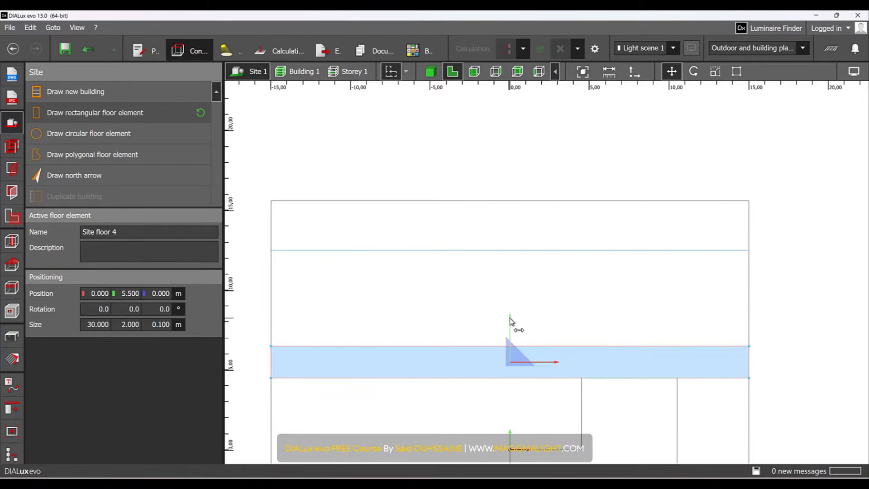
left_click_drag(510, 321, 510, 275)
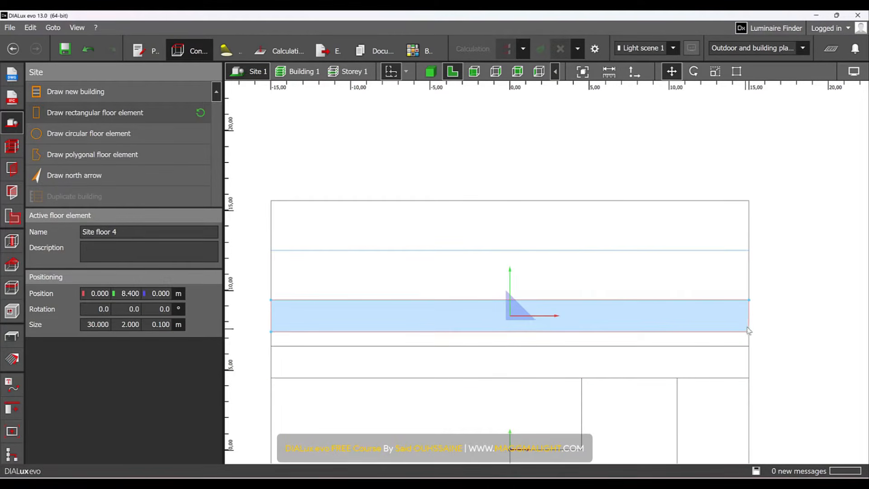
left_click_drag(751, 333, 744, 251)
- Scale the duplicated strip's width to 3.125 m so its upper edge reaches the site floor's upper edge
scroll(544, 225, "up", 3)
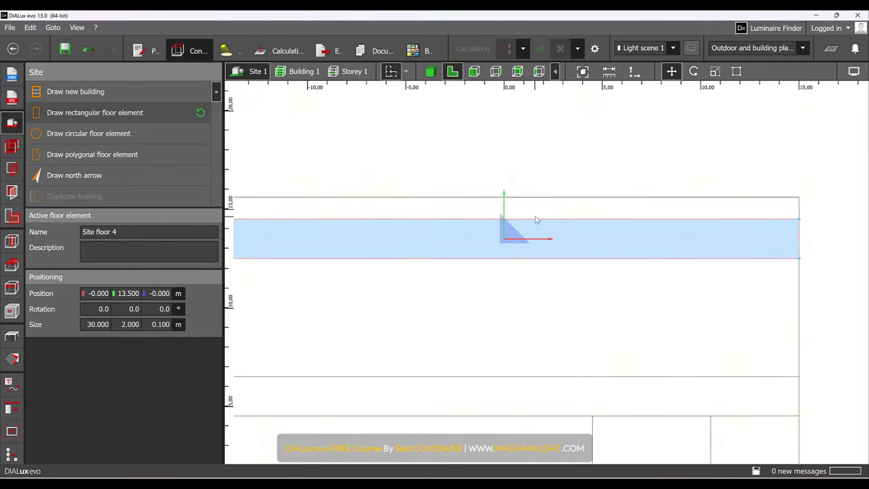
scroll(539, 195, "down", 2)
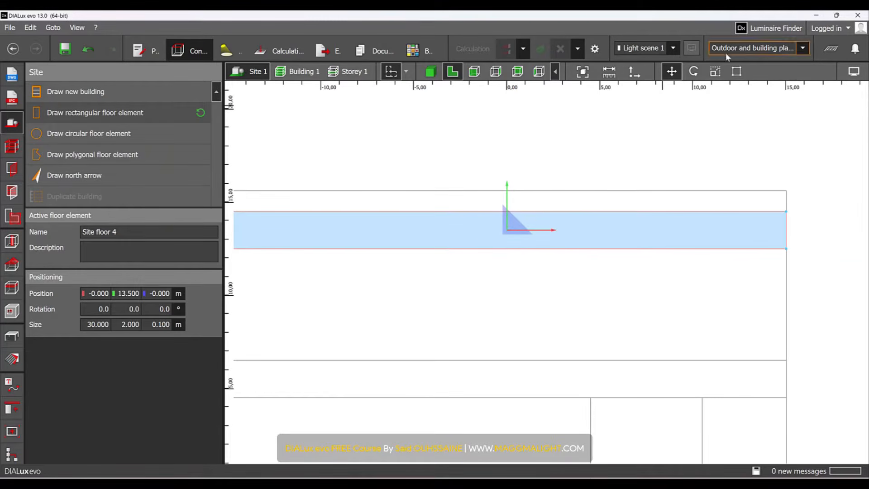
left_click(716, 72)
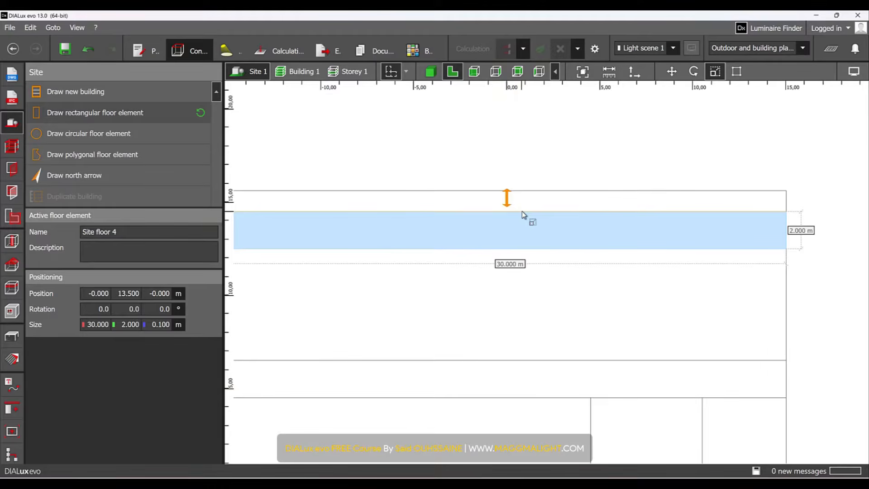
left_click_drag(522, 211, 524, 191)
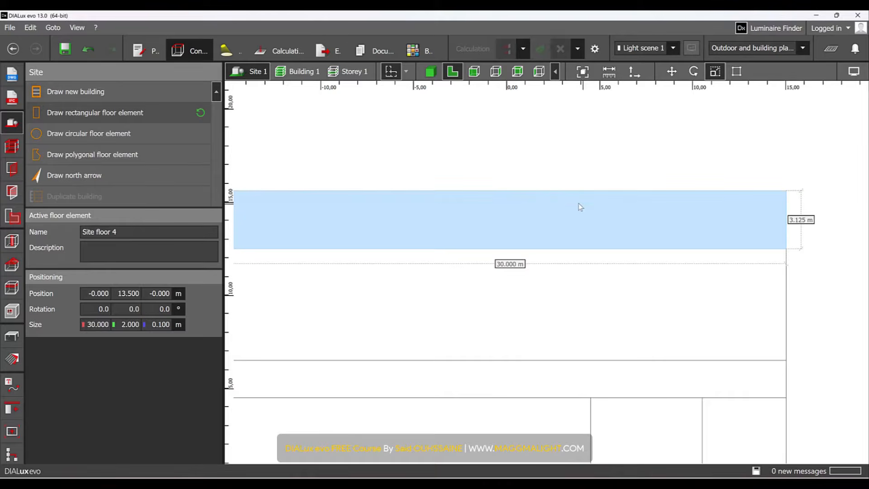
left_click(563, 188)
- Examine the building and both raised strip floor elements from several angles in the 3D view
left_click(433, 72)
mouse_move(518, 199)
right_mouse_down()
mouse_move(613, 219)
mouse_move(554, 185)
mouse_move(513, 198)
mouse_move(566, 210)
mouse_move(541, 245)
mouse_move(531, 211)
right_mouse_up()
scroll(591, 234, "up", 4)
right_click_drag(592, 235, 487, 251)
scroll(487, 252, "down", 4)
middle_click_drag(563, 202, 426, 206)
right_click_drag(426, 206, 494, 237)
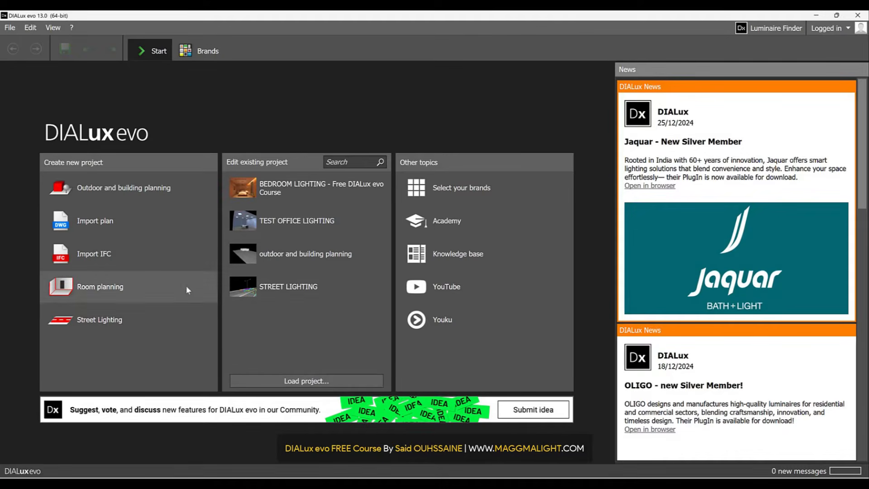
- Start a new project by importing the IFC file IFC MODEL - FREE DIALUX EVO COURSE FOR BEGINNERS
left_click(178, 254)
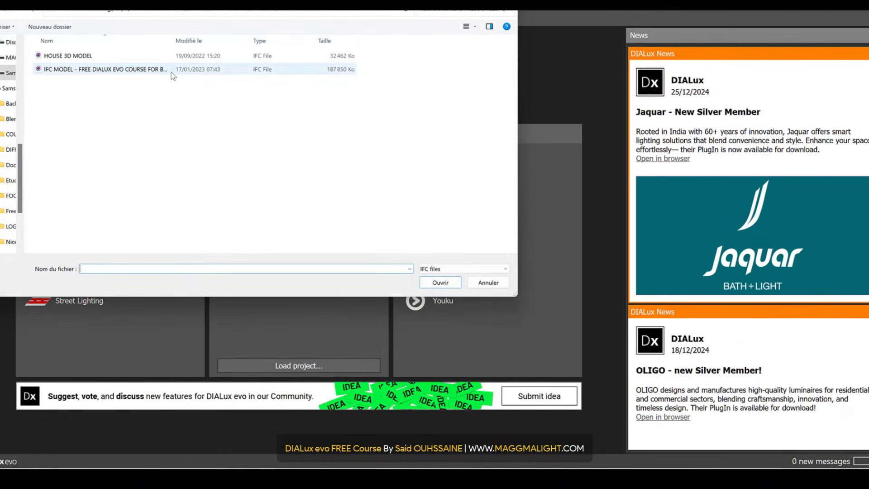
left_click(171, 70)
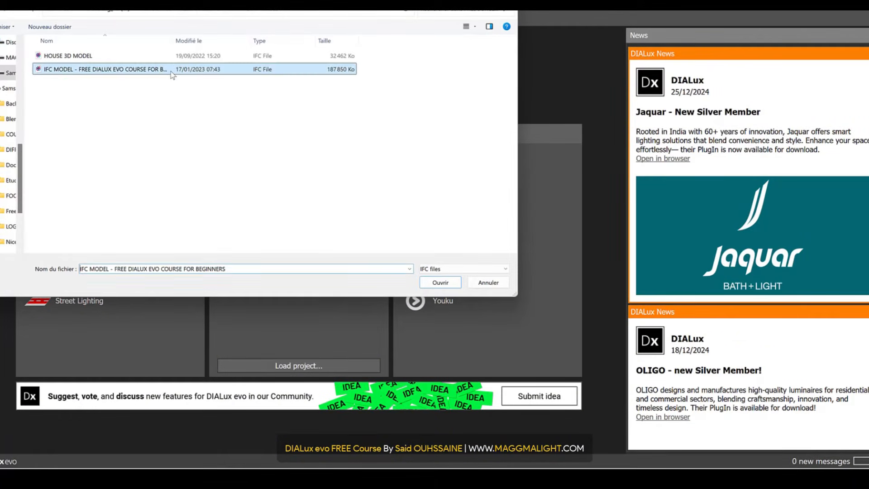
left_click(442, 282)
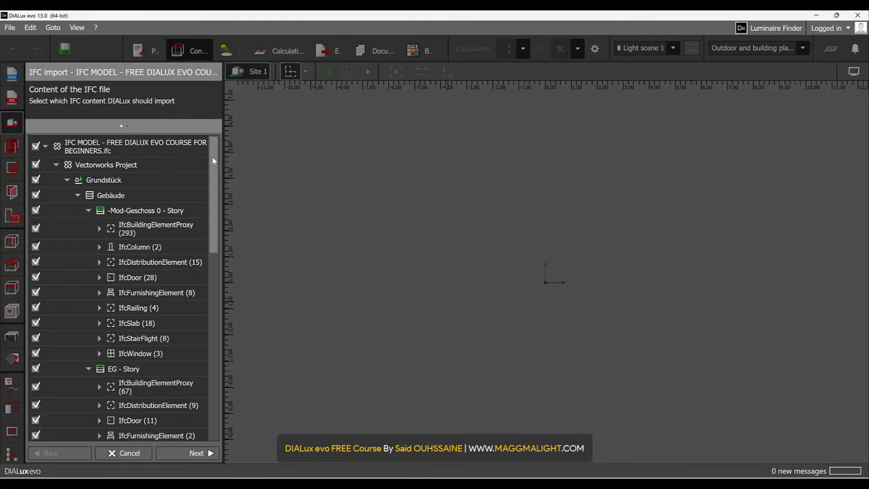
- Review the IFC file's content list, checking the element categories selected for import on each storey
mouse_move(211, 156)
left_mouse_down()
mouse_move(211, 296)
mouse_move(228, 345)
mouse_move(214, 158)
left_mouse_up()
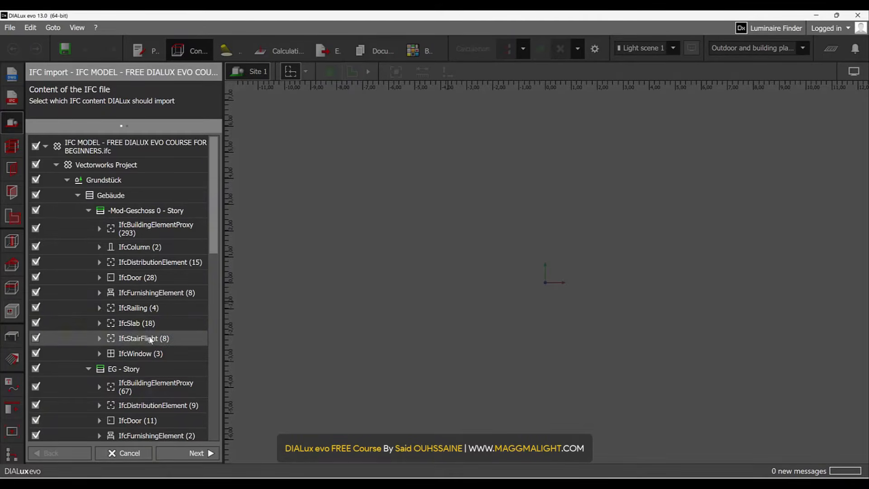
scroll(154, 344, "down", 2)
scroll(153, 348, "down", 6)
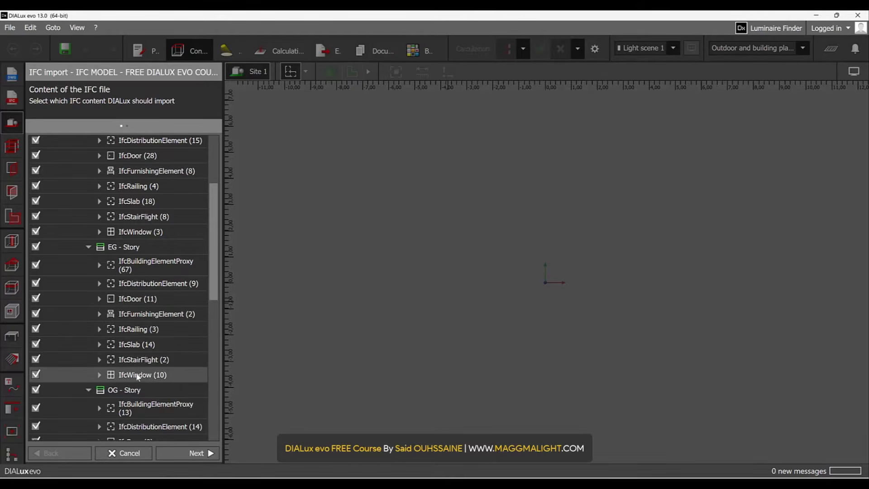
scroll(146, 379, "down", 3)
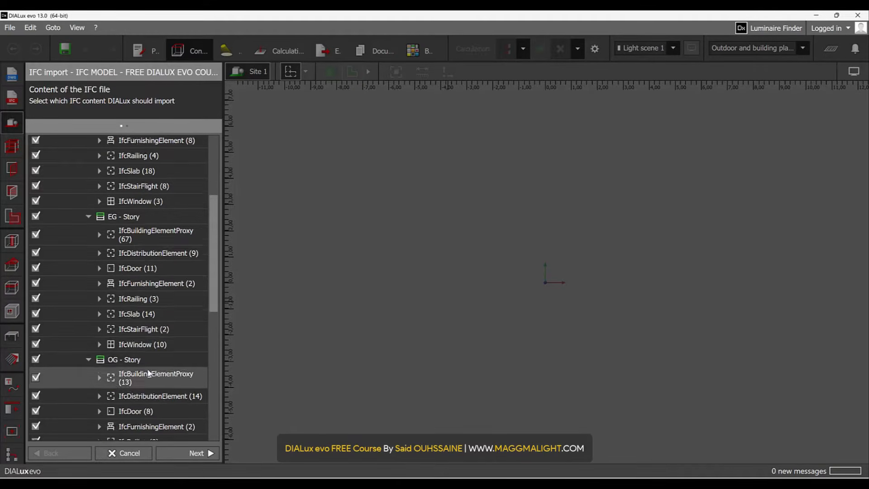
scroll(146, 373, "down", 3)
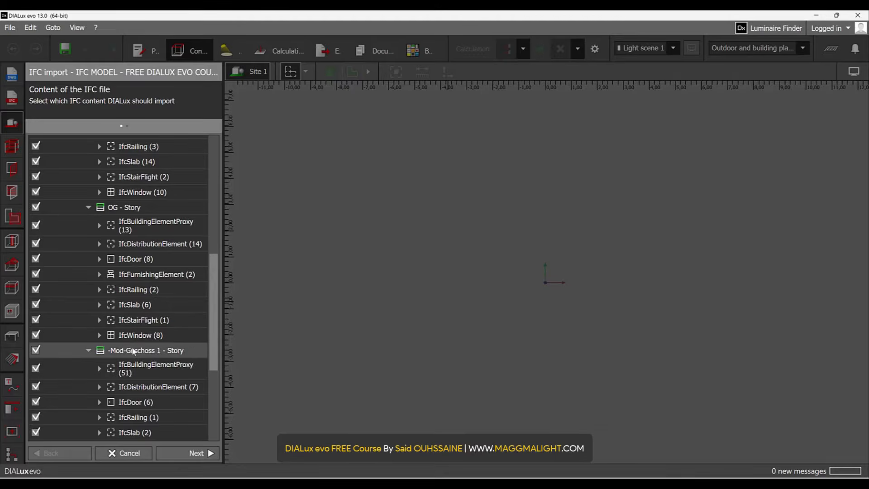
- Review the stories and element categories listed in the IFC file's content
scroll(123, 351, "down", 2)
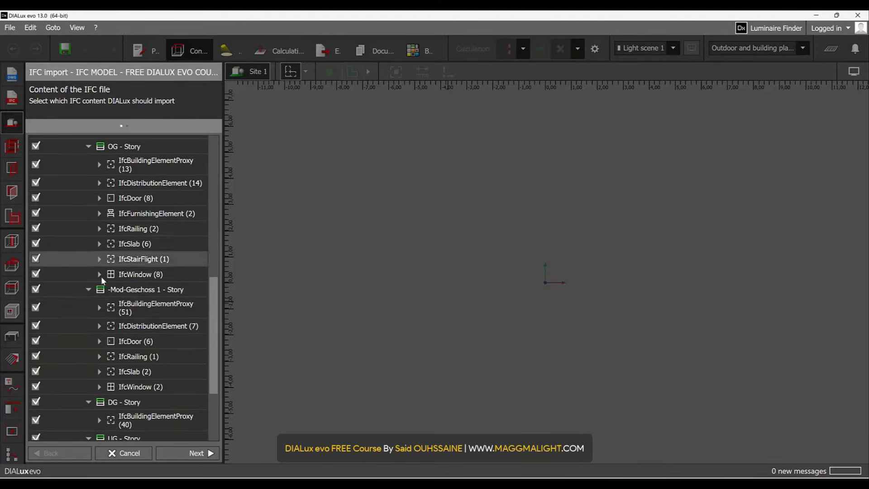
scroll(212, 322, "down", 4)
scroll(211, 359, "up", 11)
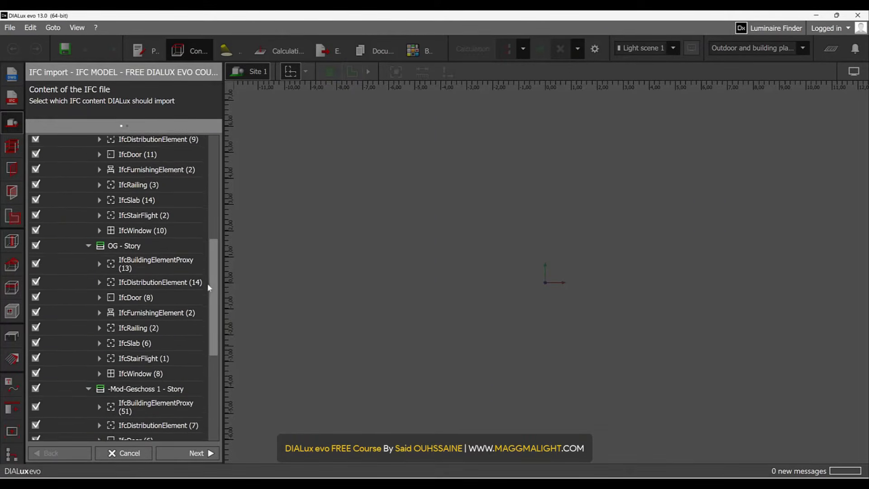
scroll(202, 222, "up", 5)
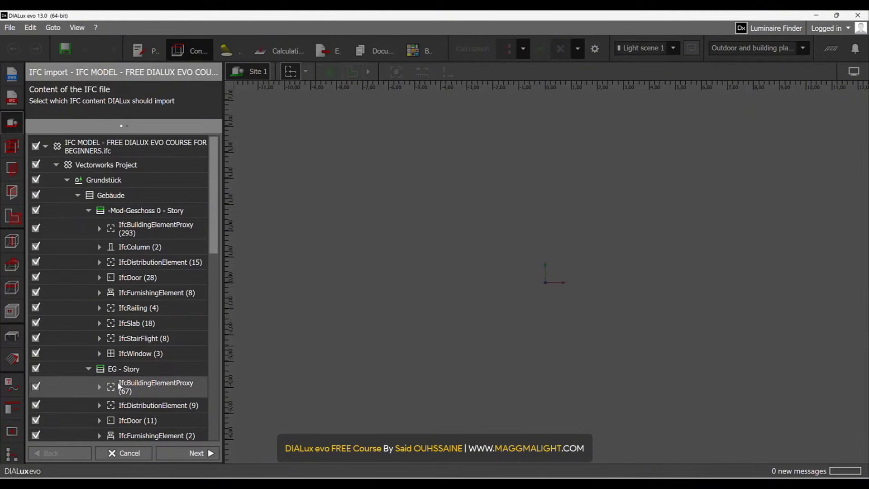
scroll(121, 386, "down", 8)
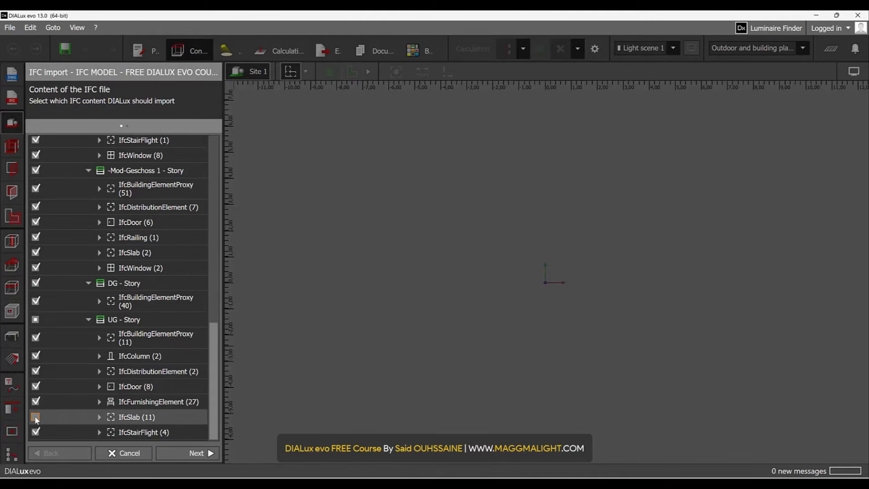
- Try excluding the UG - Story from the IFC import, restoring its full selection
left_click(35, 417)
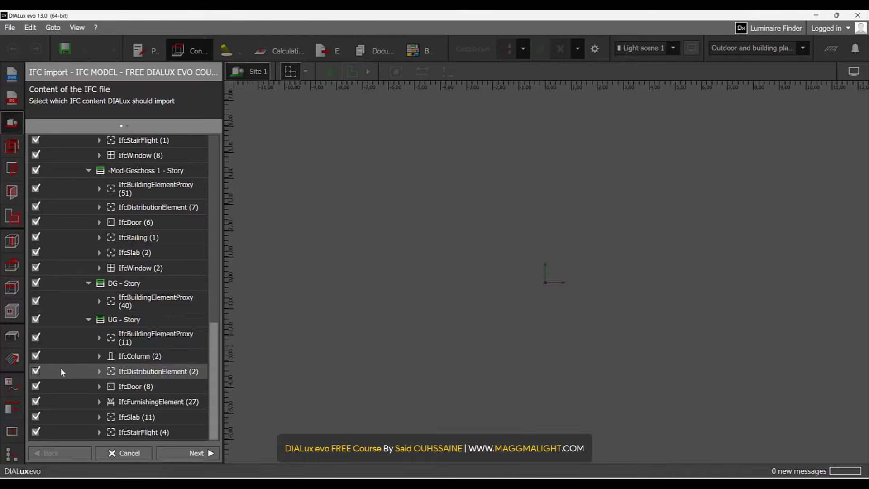
left_click(36, 320)
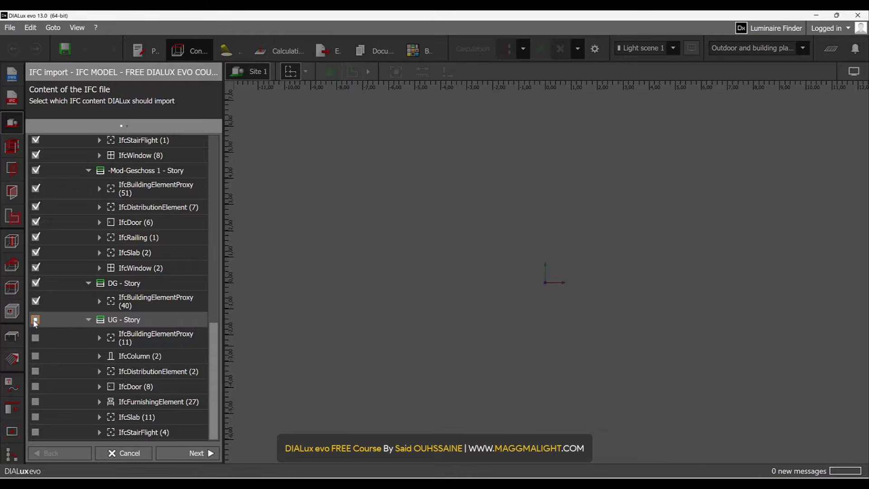
left_click(36, 320)
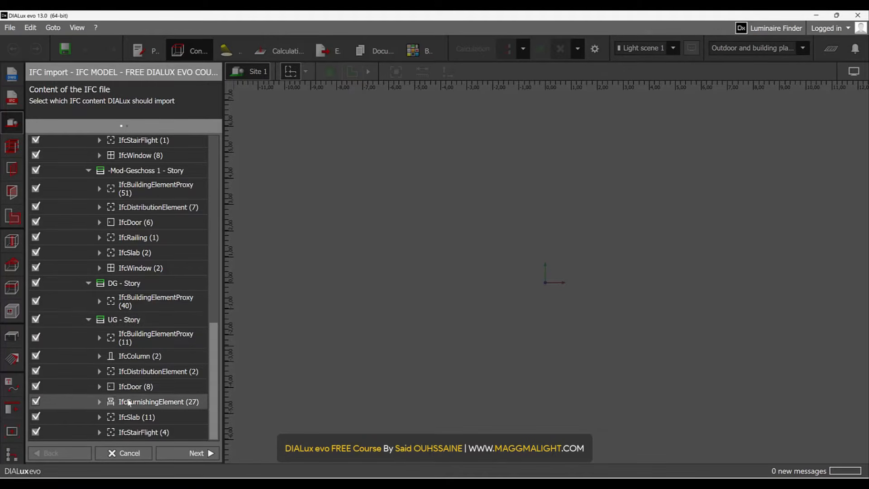
- Import the selected IFC content with the New Method (recommended), overwriting the reflectances with the default reflectances from the settings
left_click(186, 453)
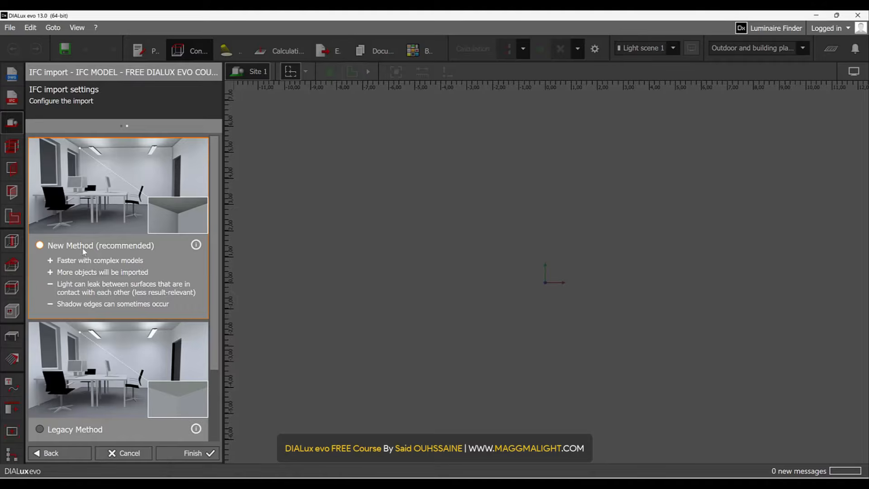
scroll(131, 249, "down", 1)
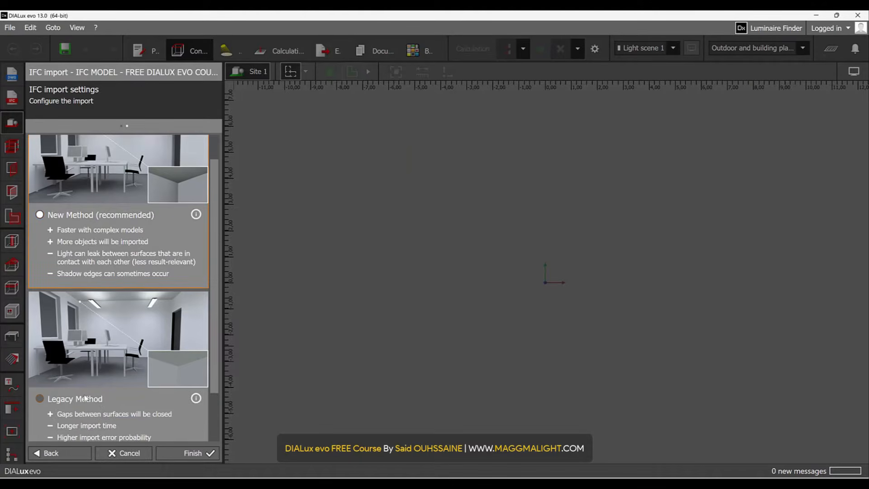
scroll(109, 254, "up", 1)
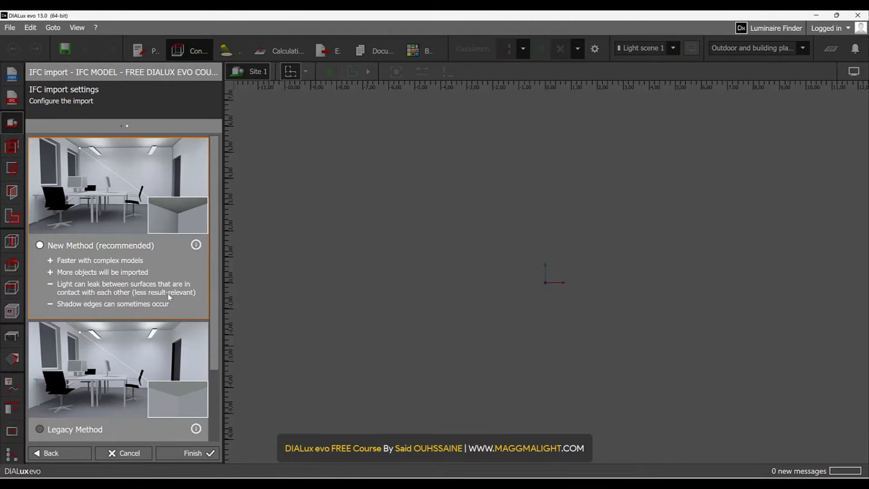
scroll(170, 297, "down", 3)
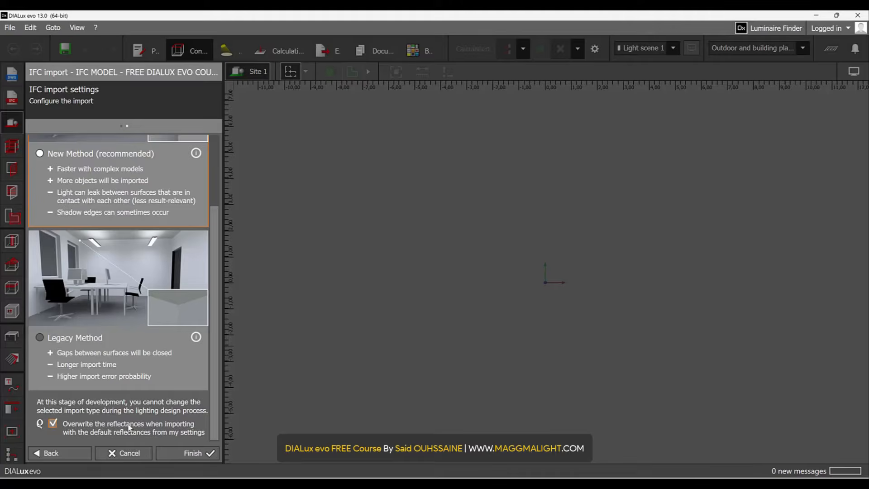
scroll(129, 425, "up", 1)
scroll(131, 426, "down", 1)
left_click(175, 457)
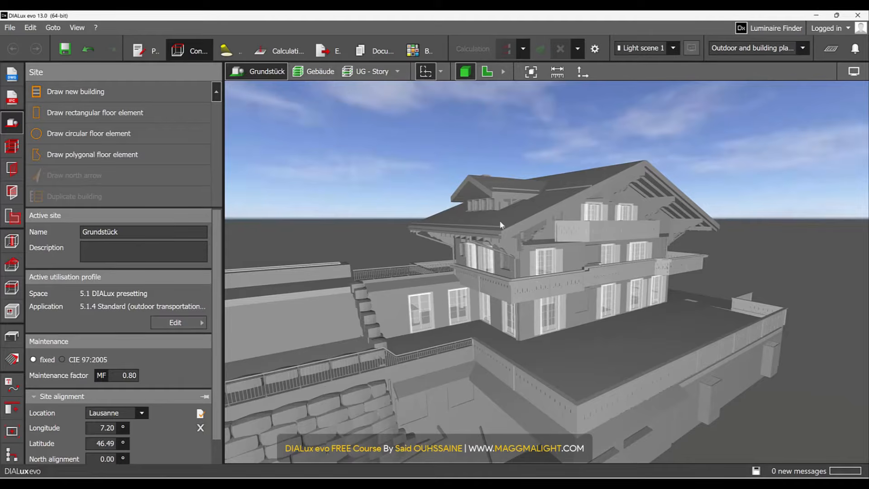
- Examine the imported building's facades, roof, balconies and terraces from several sides in the 3D view
scroll(548, 301, "up", 1)
middle_click_drag(568, 330, 608, 326)
scroll(430, 306, "up", 1)
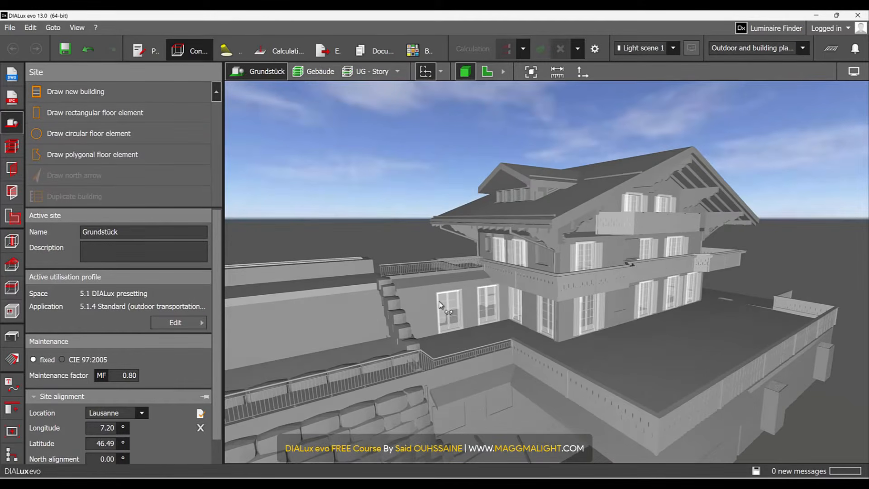
right_click_drag(429, 305, 454, 301)
scroll(430, 310, "up", 2)
middle_click_drag(428, 311, 716, 287)
scroll(450, 285, "up", 2)
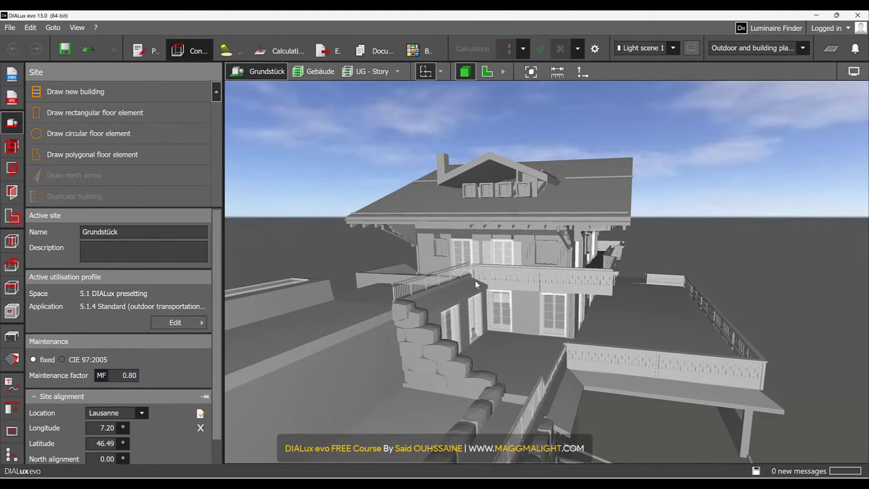
scroll(476, 284, "down", 2)
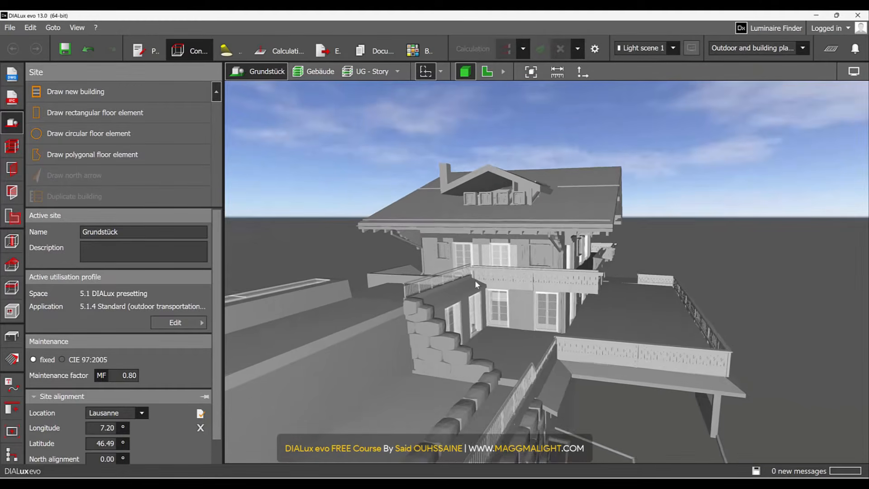
right_click_drag(647, 324, 601, 259)
middle_click_drag(457, 284, 363, 335)
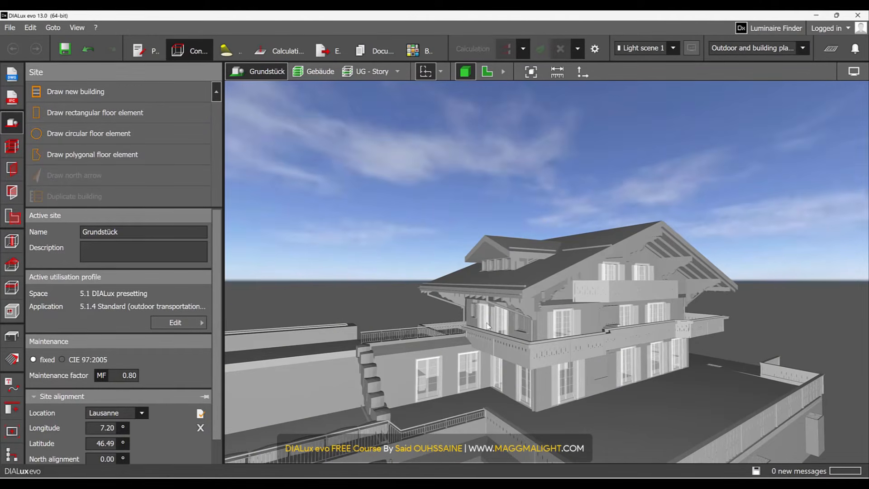
scroll(493, 379, "up", 3)
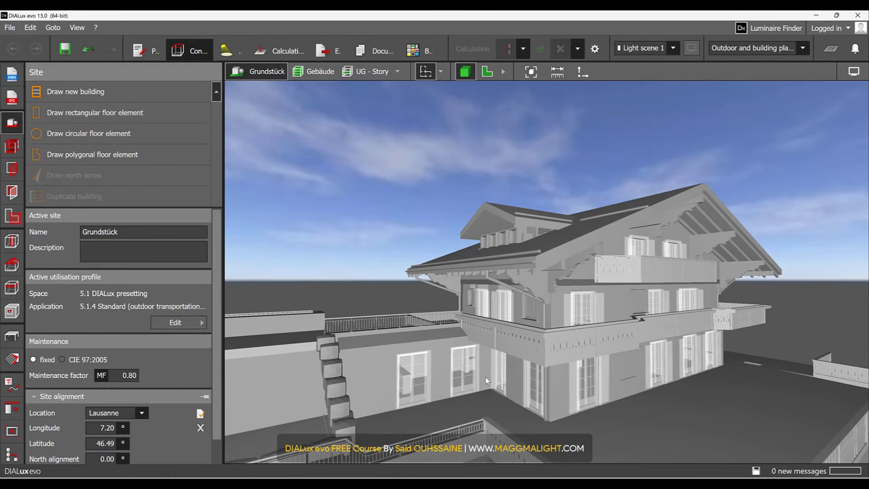
right_click_drag(452, 363, 506, 363)
middle_click_drag(506, 364, 591, 349)
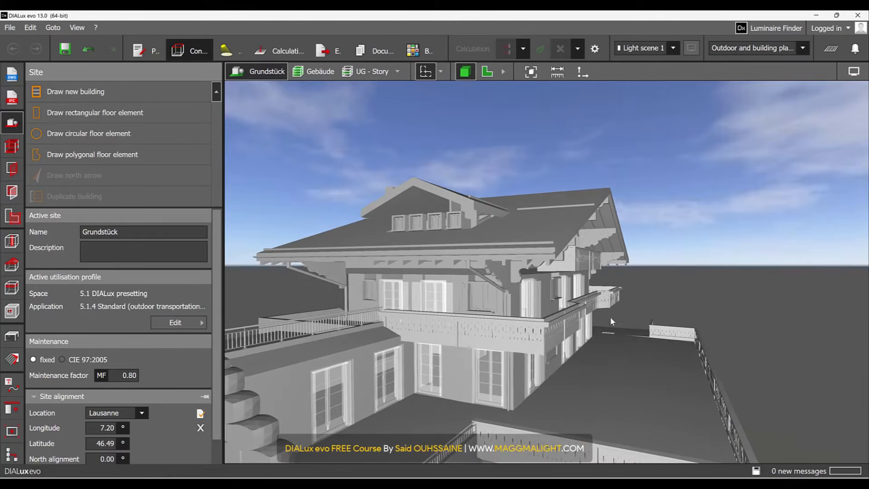
right_click_drag(610, 316, 568, 329)
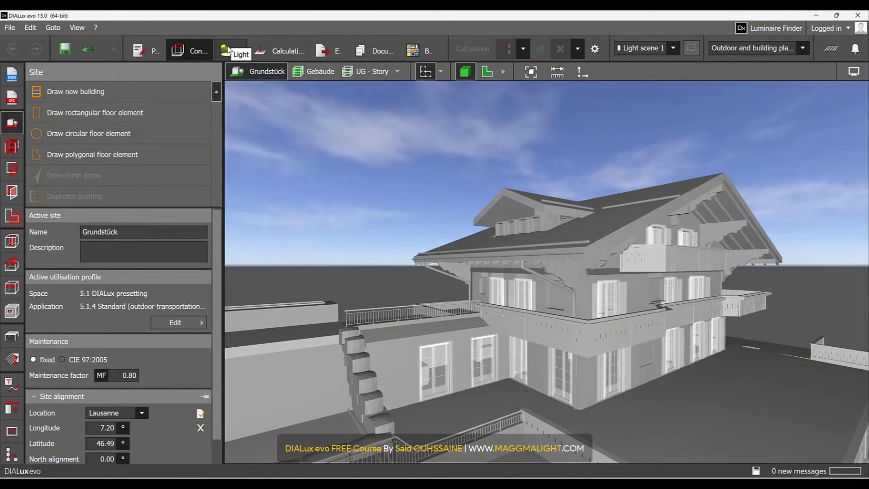
- Open the luminaire planning tools and view the imported building there from another angle
left_click(228, 49)
scroll(486, 298, "up", 3)
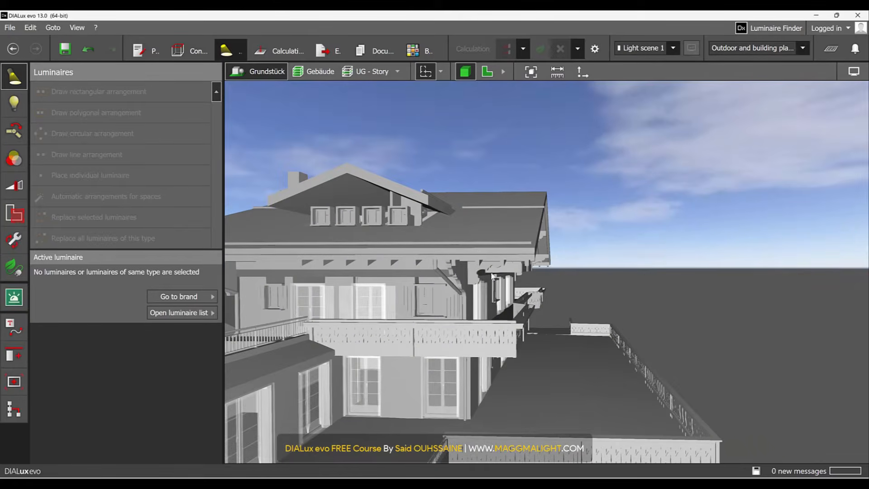
scroll(468, 268, "down", 2)
right_click_drag(468, 268, 757, 312)
scroll(483, 275, "up", 3)
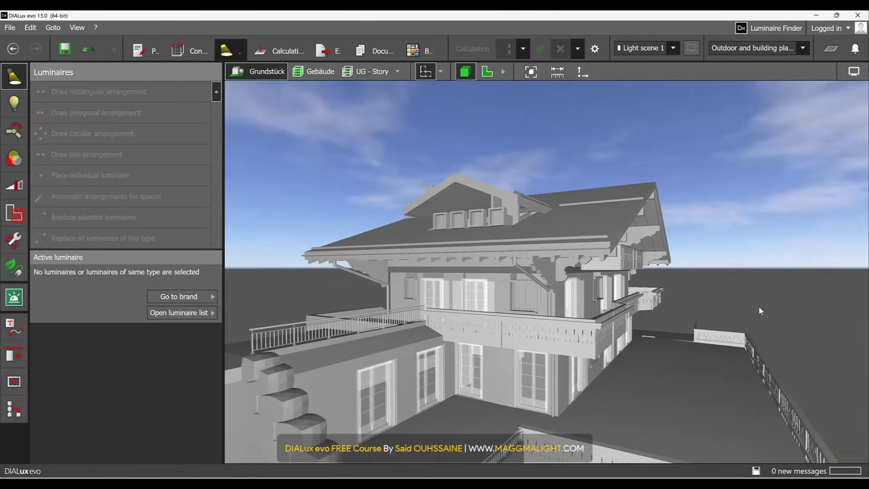
- Return to the construction tools and open the material options for the imported building
left_click(203, 52)
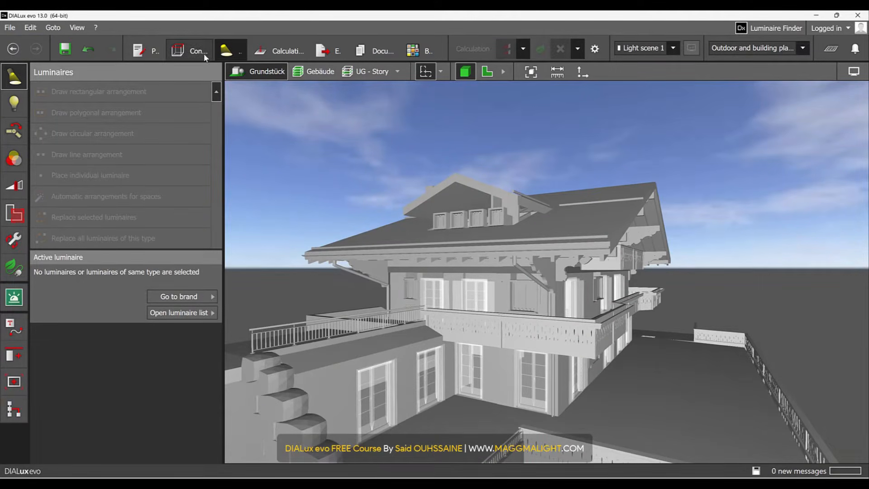
left_click(11, 362)
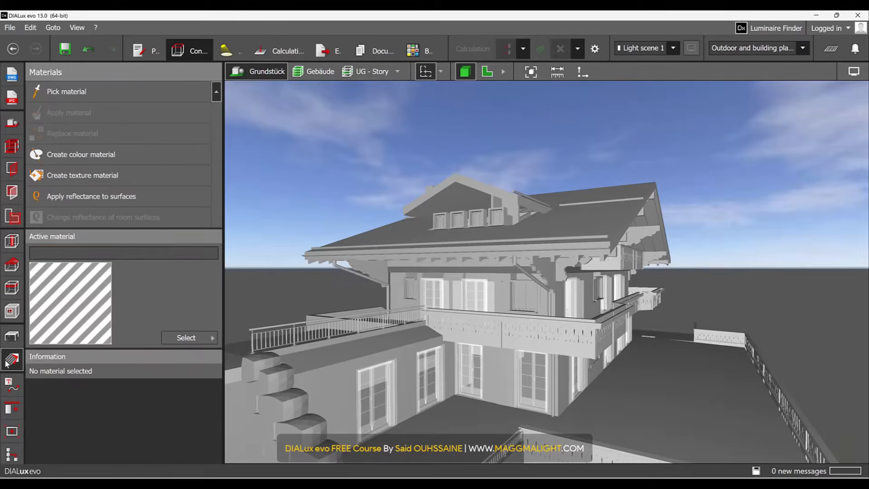
right_click_drag(576, 280, 503, 268)
middle_click_drag(503, 268, 469, 263)
scroll(471, 267, "up", 2)
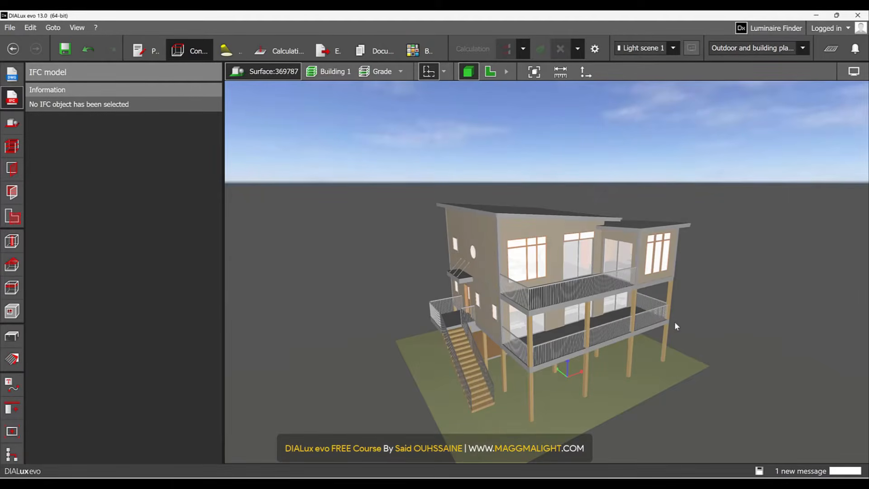
- Examine the second IFC house model from all sides, including its roof, decks and exterior stairs
scroll(675, 322, "down", 1)
scroll(673, 321, "up", 3)
right_click_drag(709, 284, 613, 315)
scroll(728, 288, "up", 2)
right_click_drag(729, 288, 599, 310)
scroll(595, 311, "down", 3)
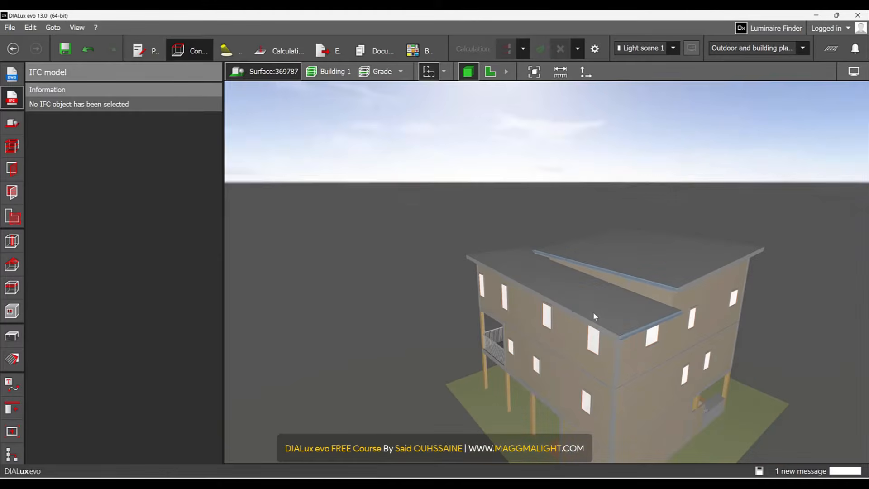
right_click_drag(631, 343, 551, 309)
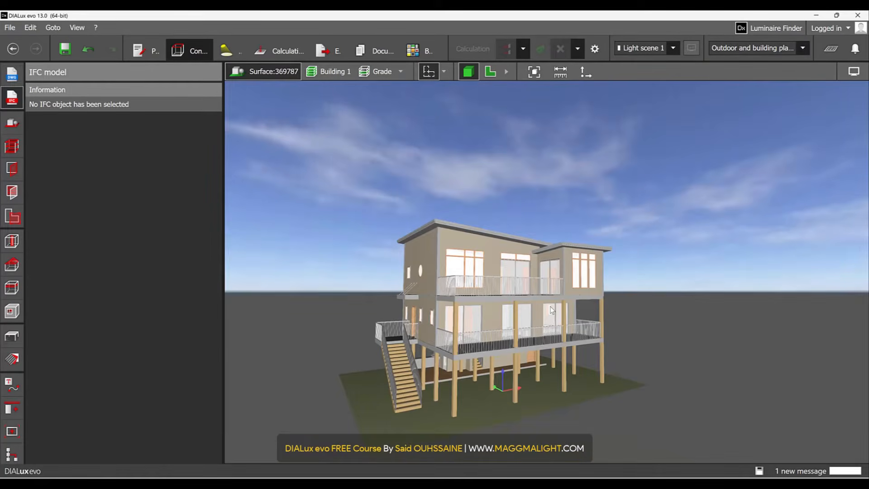
scroll(473, 336, "up", 2)
right_click_drag(419, 312, 754, 283)
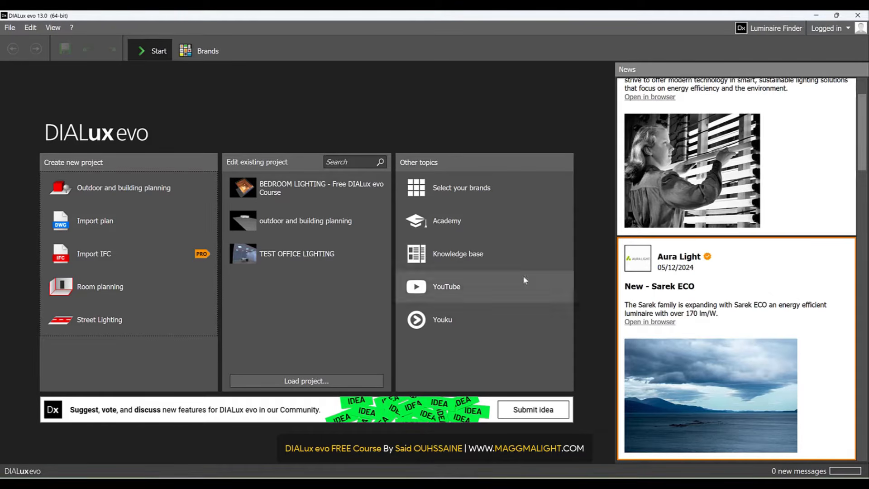
- Create a new street lighting project and fill its participant card with the lighting designer's saved contact
left_click(142, 326)
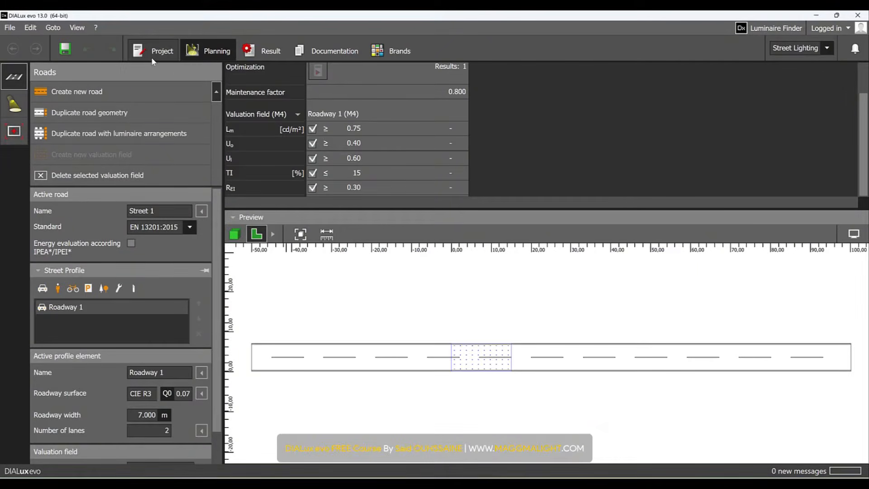
left_click(152, 58)
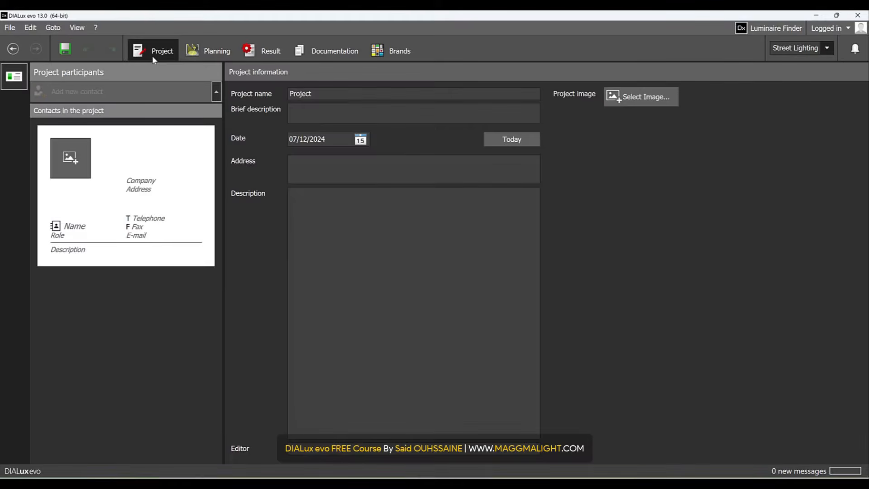
left_click(94, 225)
type("said")
left_click(108, 261)
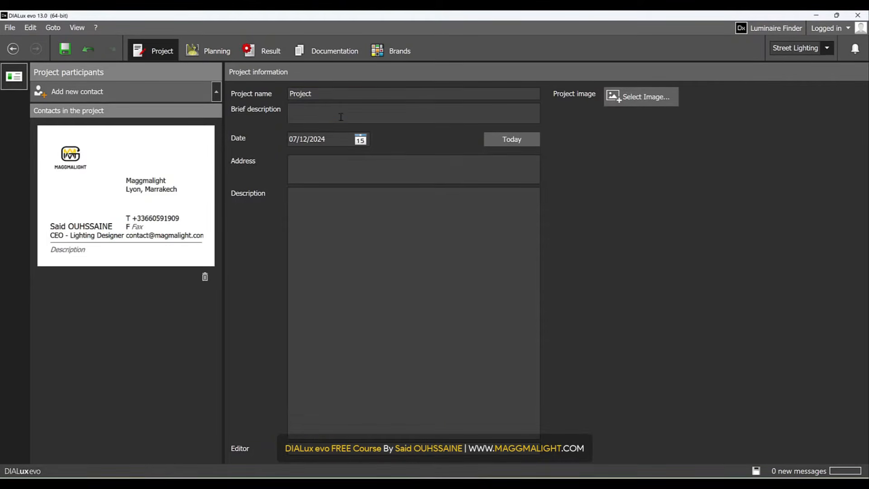
- Name the project "STREET LIGHTING -TEST" and enter the brief description "STREET LIGHTING TEST FOR THE FREE DIALUX EVO COURSE FOR BEGINNERS"
left_click(366, 92)
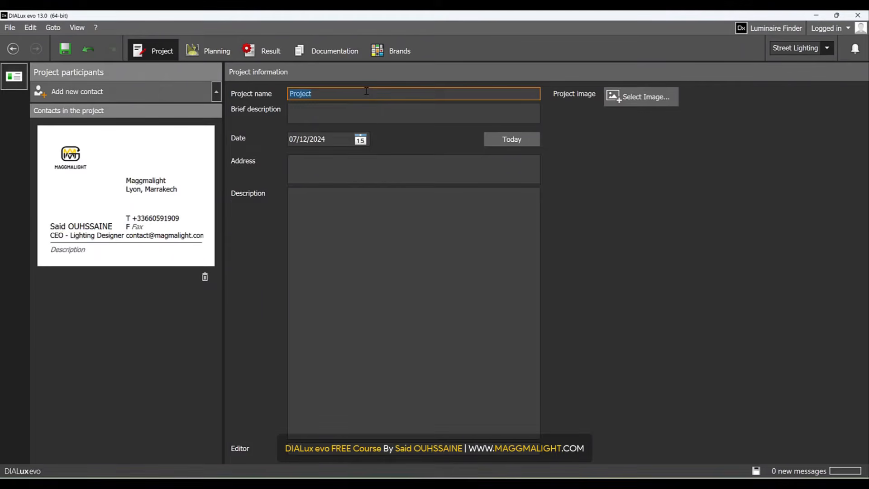
type("STREET LIGHTING  -TEST")
left_click(356, 106)
type("STREET ")
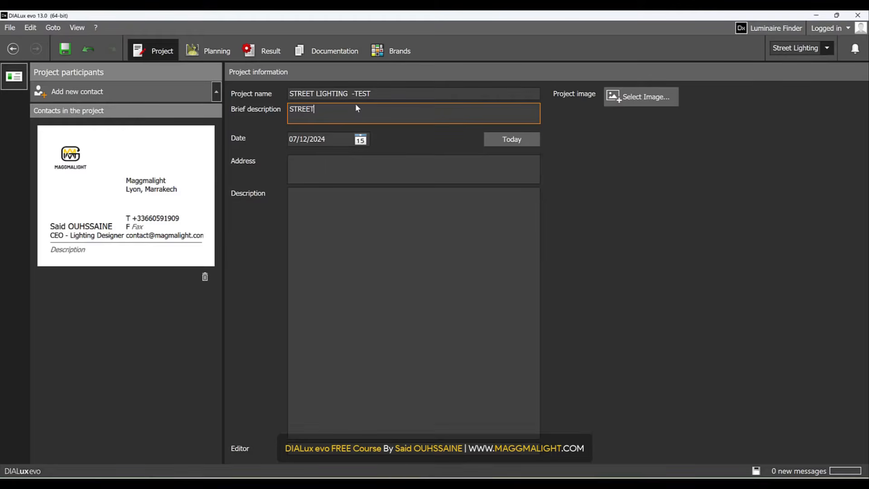
type("LIGHTING TEST FOR THE FREE DIALUX EVO COURSE FOR BEGINNERS")
- Enter "TINGHIR, Morocco" as the project address
left_click(296, 162)
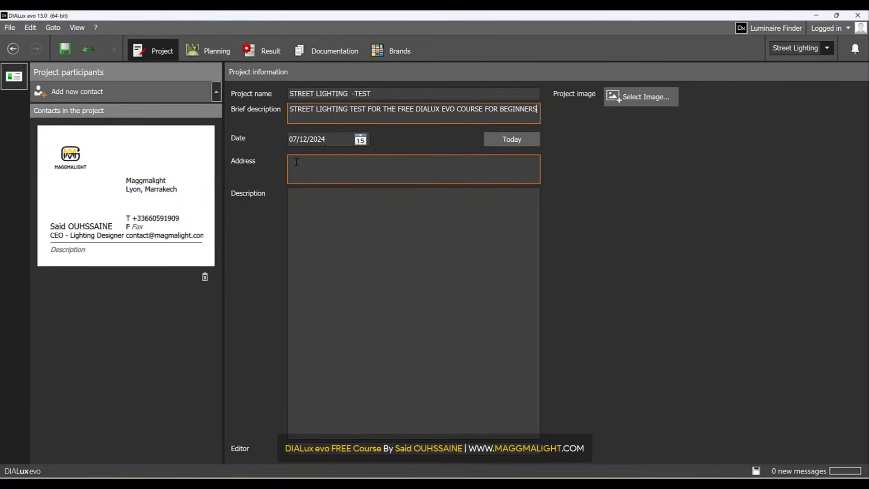
left_click(314, 174)
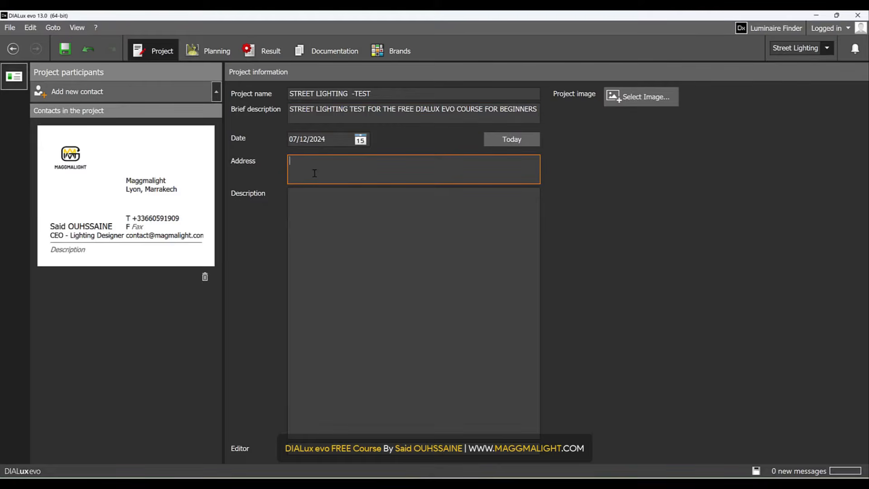
type("TINGHIR ? mOROCCO")
key("ctrl+BackSpace")
key("ctrl+BackSpace")
type(", Morocco")
left_click(391, 249)
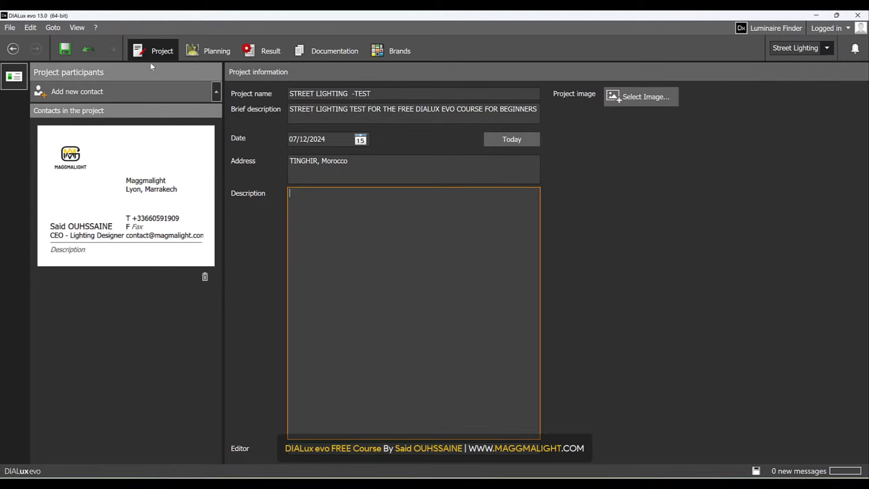
- Look through the project's planning areas for roads, luminaires and saved views, plus its results and documentation
left_click(202, 50)
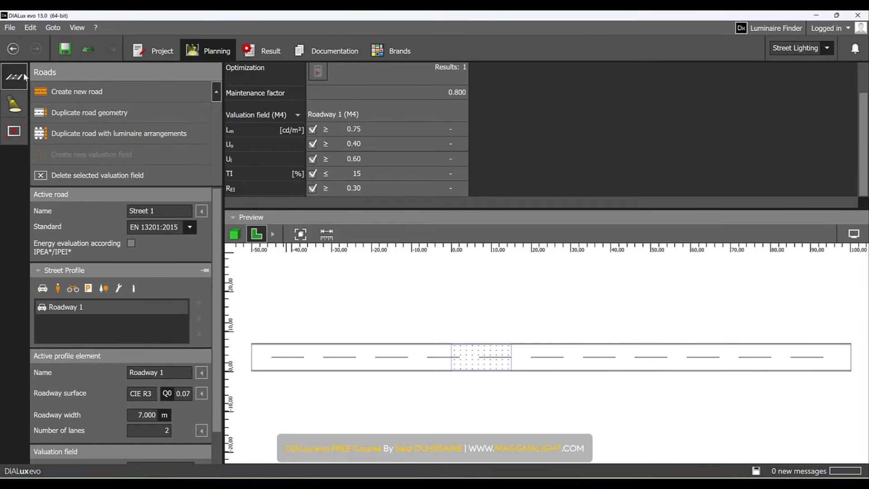
left_click(16, 116)
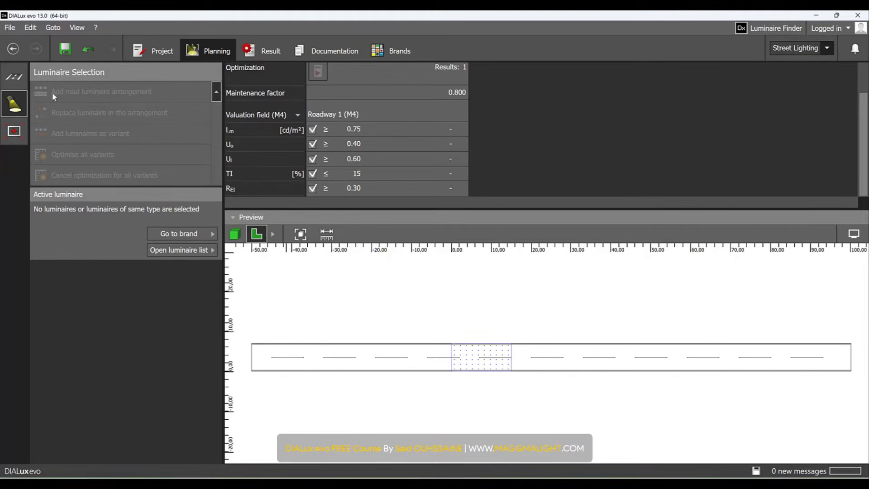
left_click(14, 131)
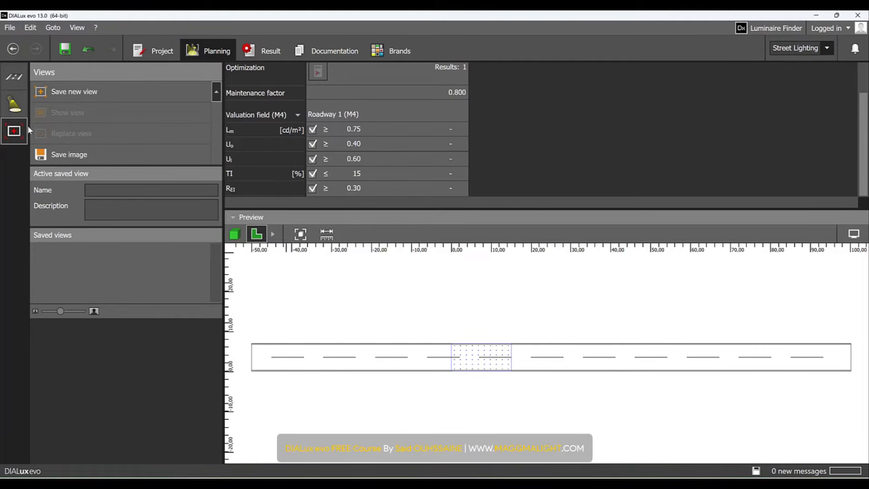
left_click(276, 53)
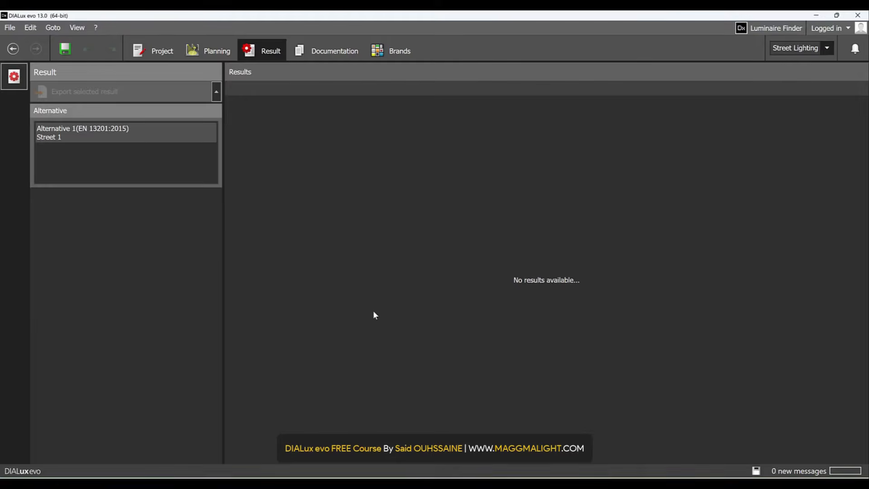
left_click(347, 47)
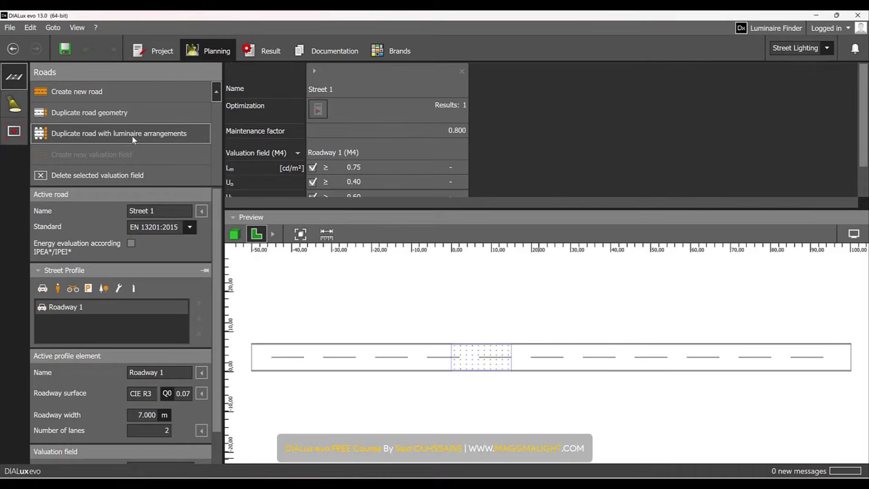
- Review the active road's settings, including name, roadway width, number of lanes, illuminance class and the available lighting standards
scroll(138, 235, "down", 2)
scroll(138, 234, "up", 2)
left_click(142, 213)
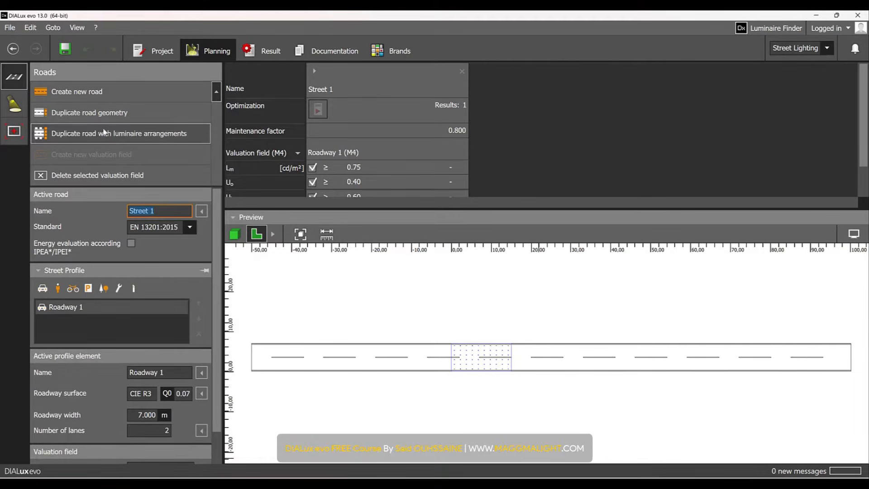
left_click(13, 107)
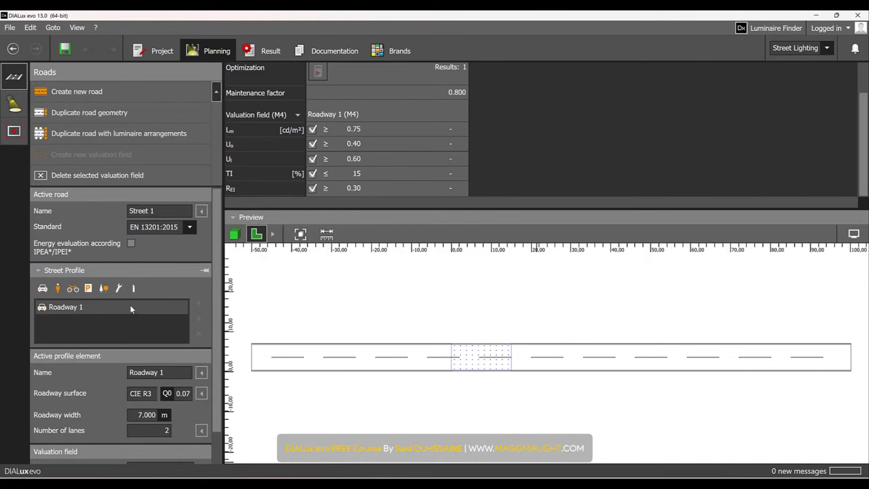
left_click(154, 412)
scroll(154, 412, "down", 1)
key("Tab")
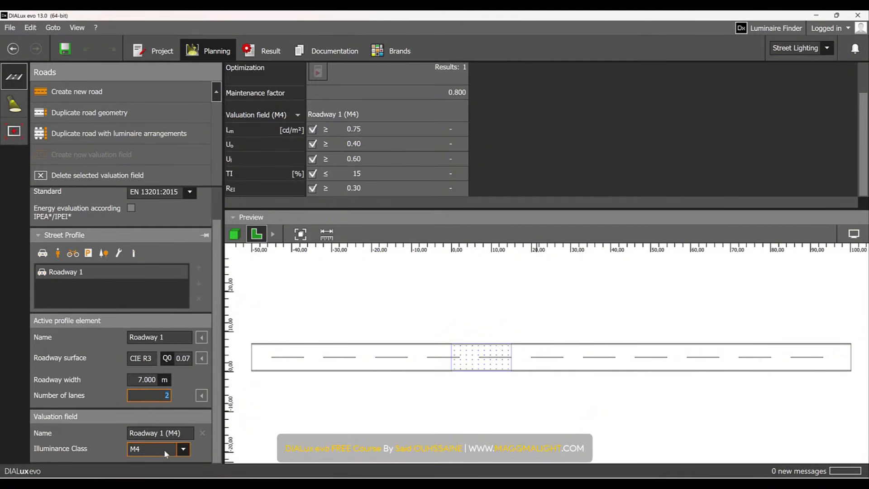
scroll(194, 253, "up", 1)
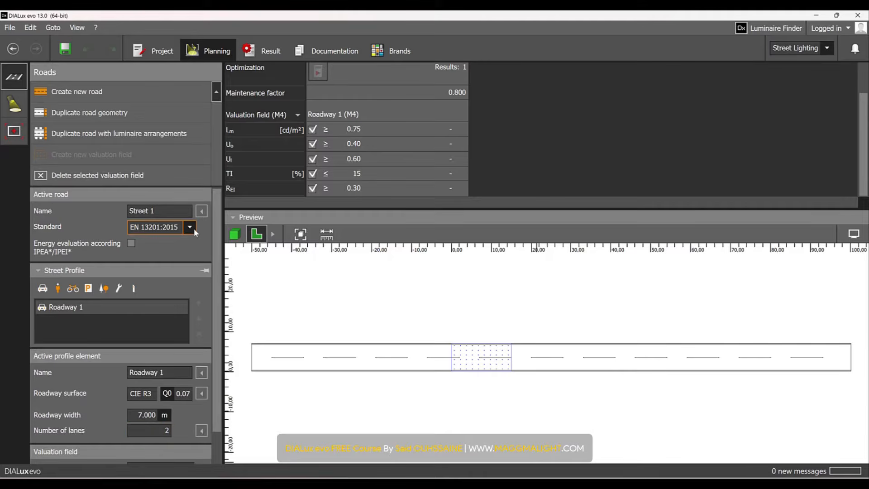
left_click(194, 228)
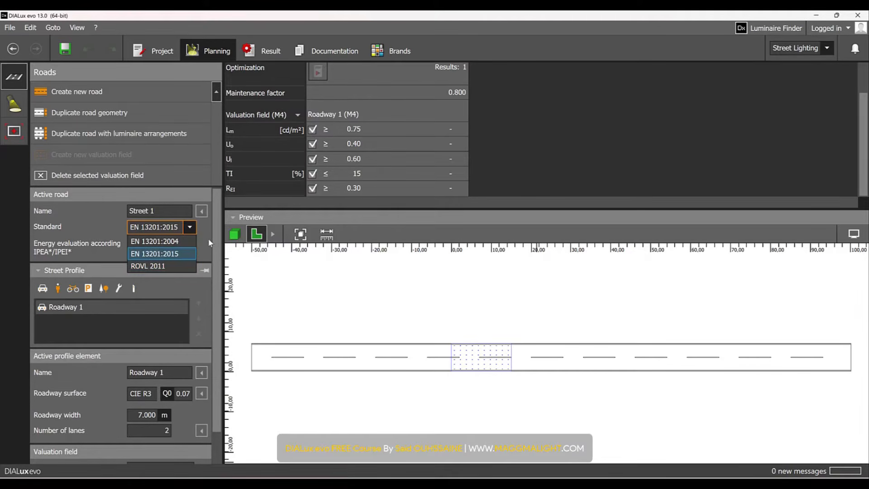
left_click(321, 157)
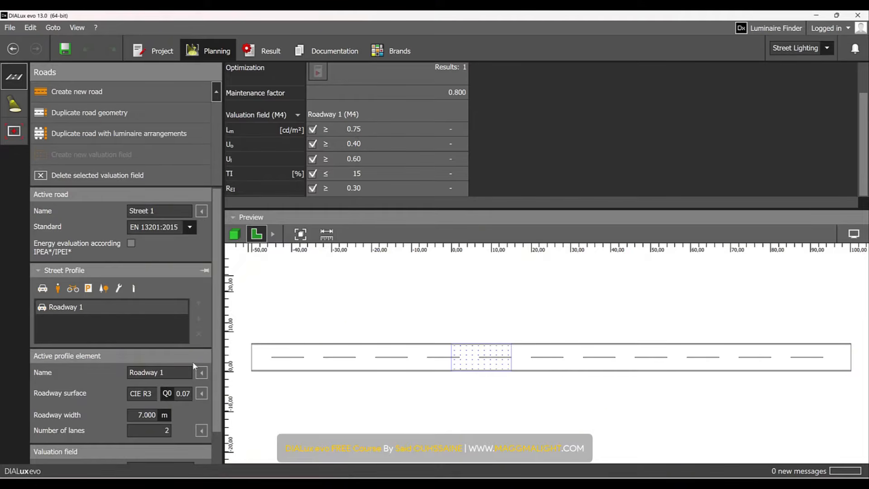
- Try illuminance classes P2, C2 and HS1 on Roadway 1's valuation field and return it to M4
scroll(181, 413, "down", 1)
left_click(184, 449)
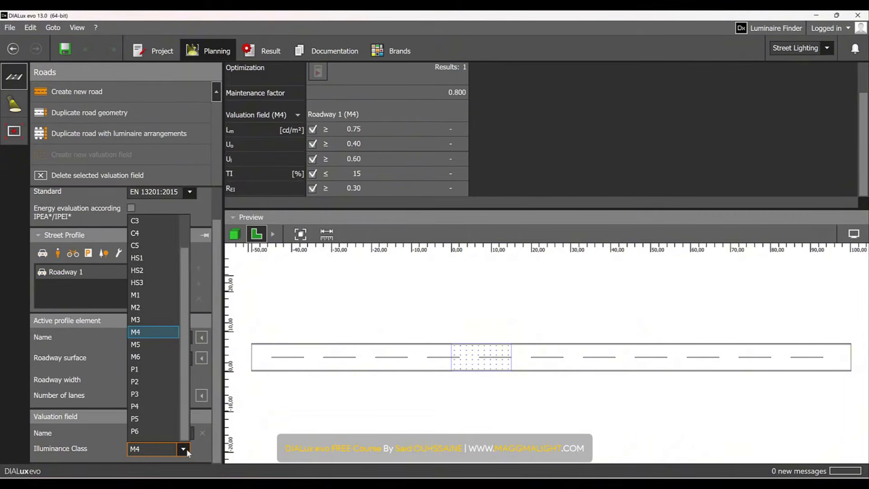
left_click(157, 385)
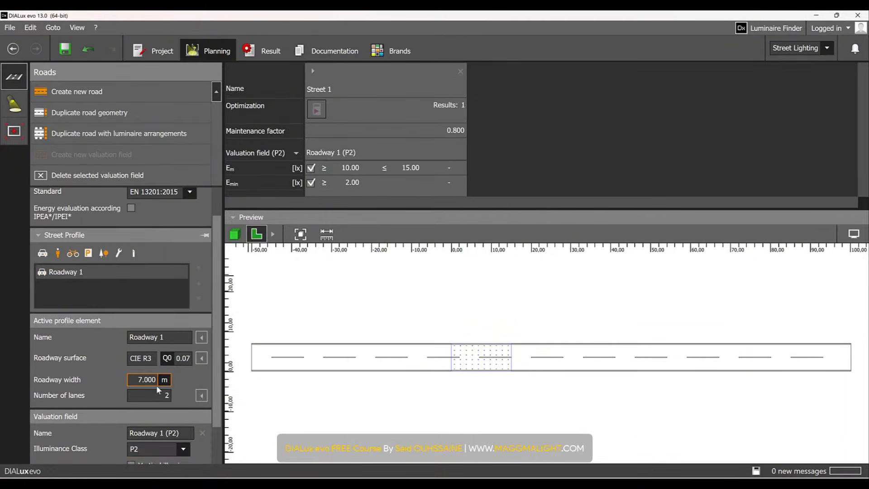
left_click(183, 449)
scroll(172, 353, "up", 1)
left_click(153, 248)
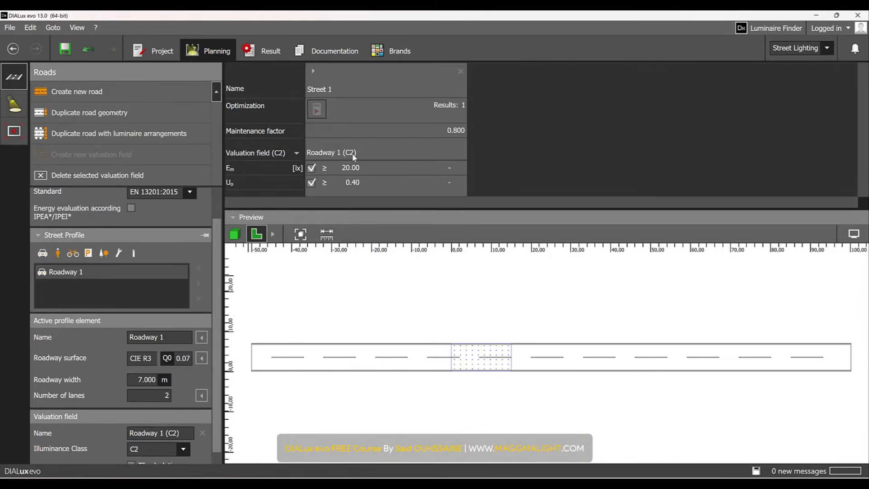
scroll(178, 448, "down", 4)
left_click(182, 448)
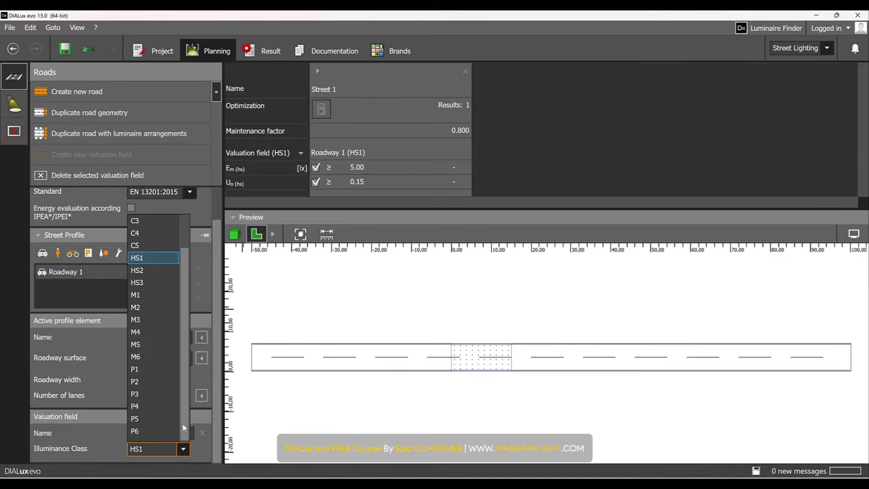
left_click(145, 331)
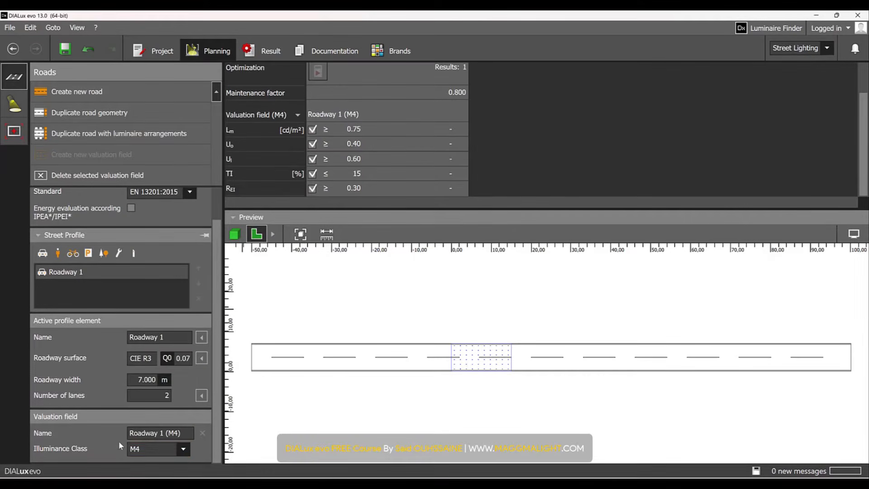
scroll(120, 446, "up", 2)
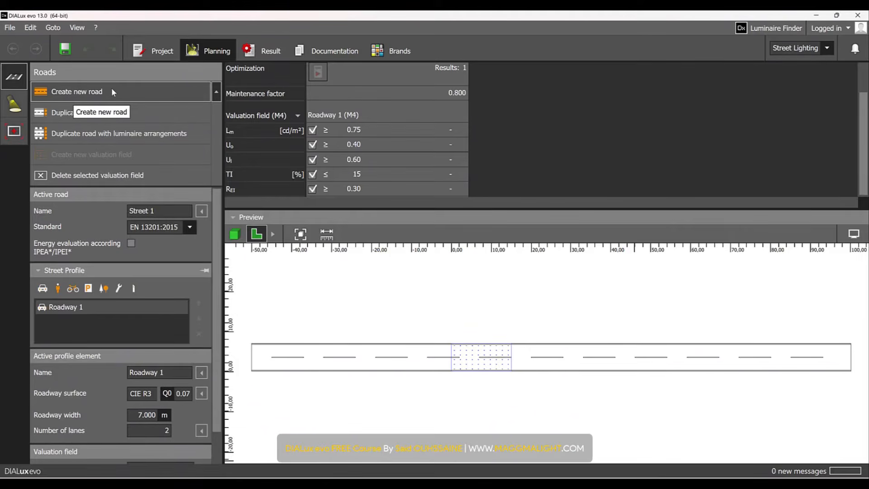
- Create two additional roads and duplicate the road geometry of Street 3 and Street 2
left_click(136, 91)
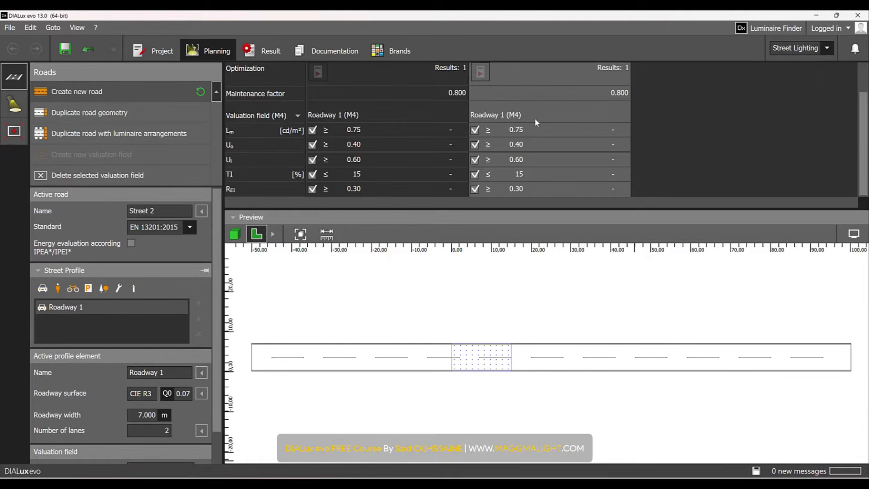
left_click(137, 98)
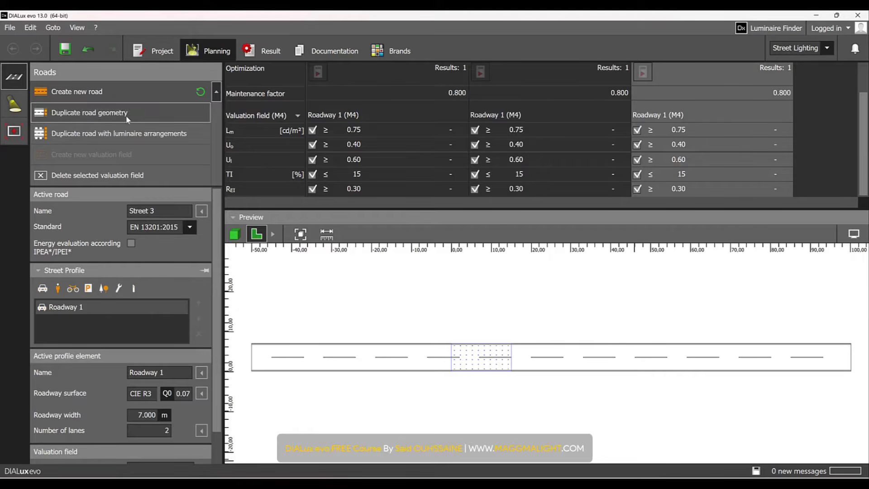
left_click(133, 113)
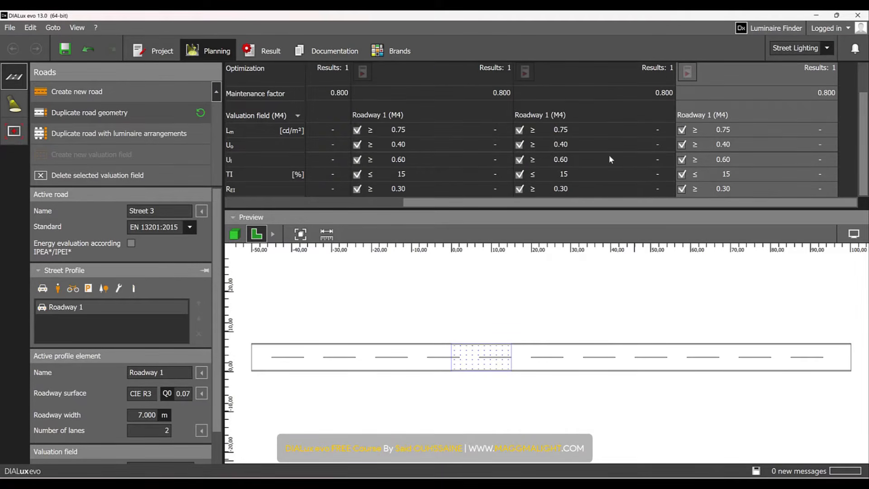
left_click(394, 159)
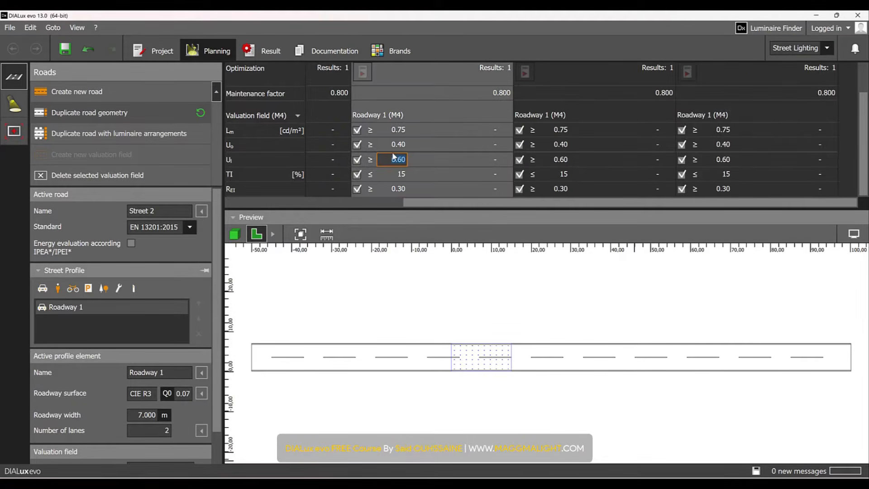
left_click(149, 110)
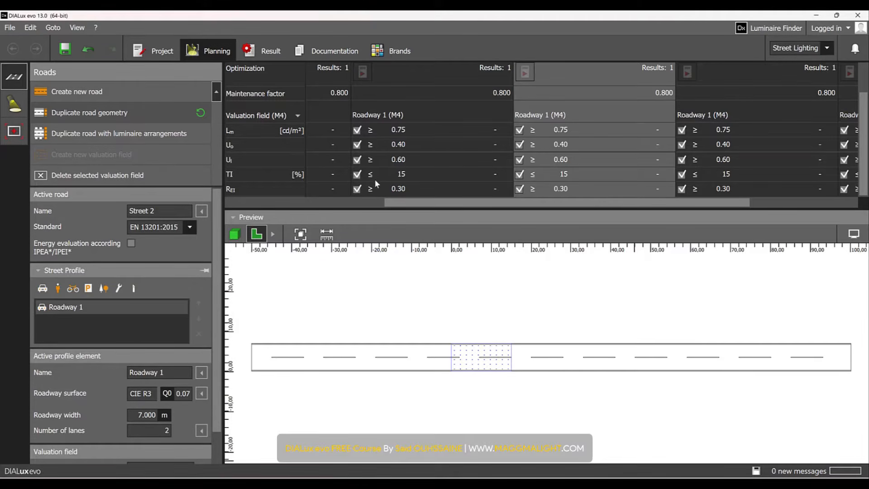
- Delete the valuation field of the selected Street 2 and undo all changes back to the single original road
scroll(477, 365, "up", 2)
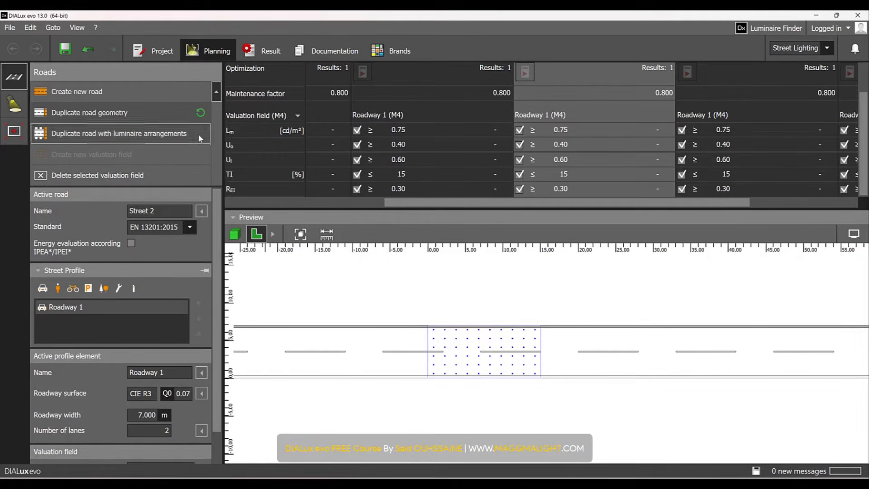
left_click(176, 173)
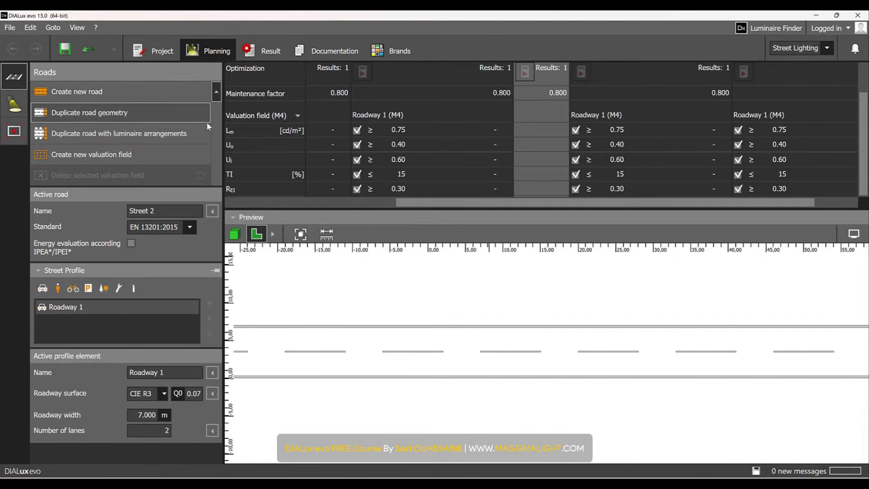
left_click(95, 50)
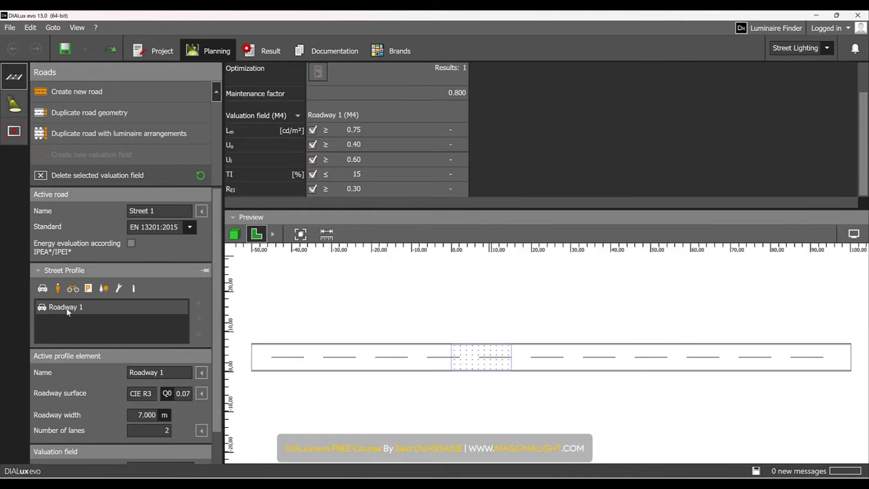
- Add a second roadway to Street 1's profile and view the street in 3D
left_click(43, 290)
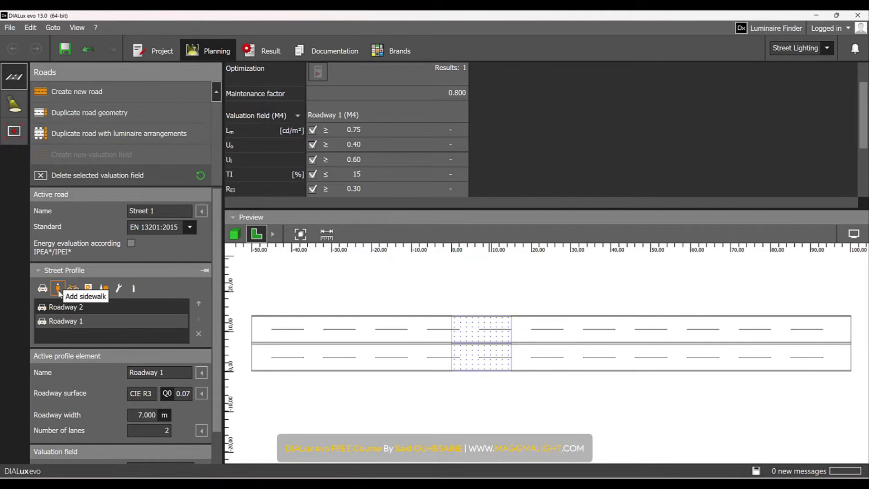
left_click(235, 234)
left_click_drag(409, 336, 557, 354)
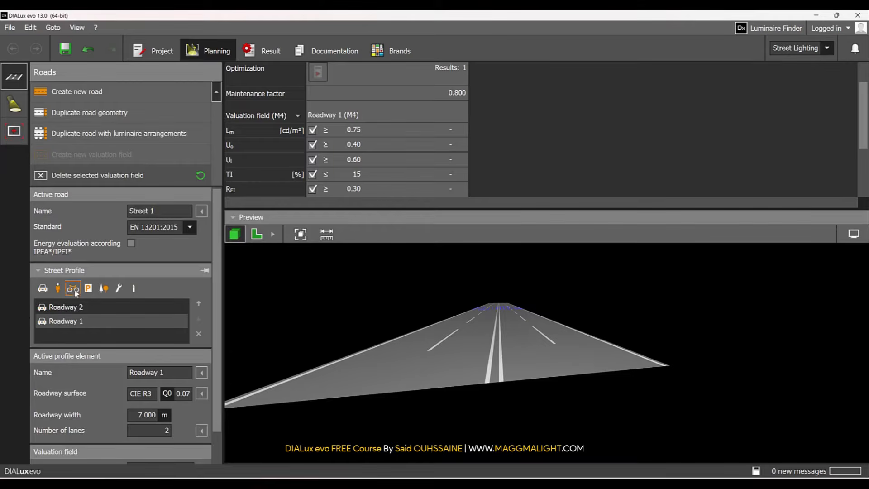
- Add two sidewalks to the street profile and move Sidewalk 2 below Roadway 1, onto the street's opposite side
left_click(58, 288)
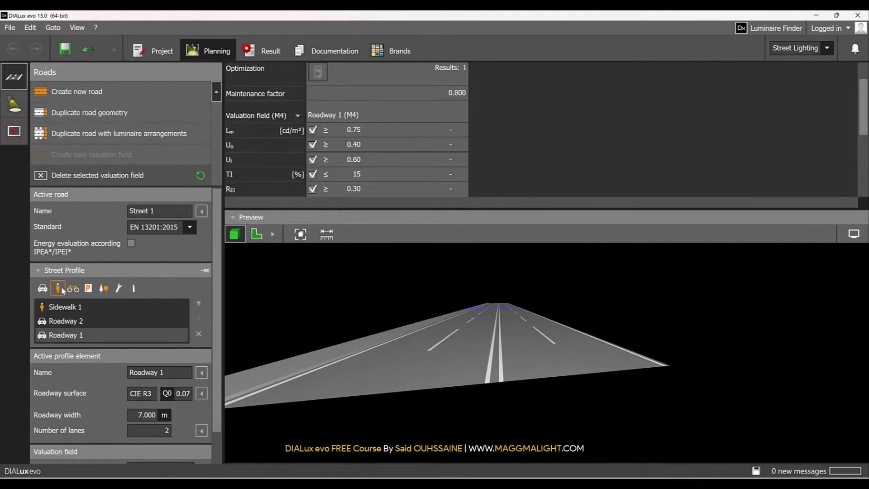
left_click(62, 289)
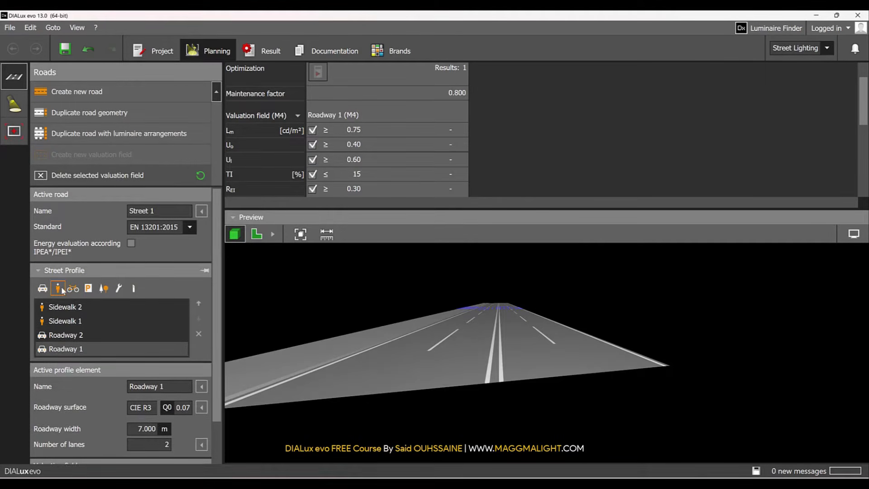
left_click(95, 307)
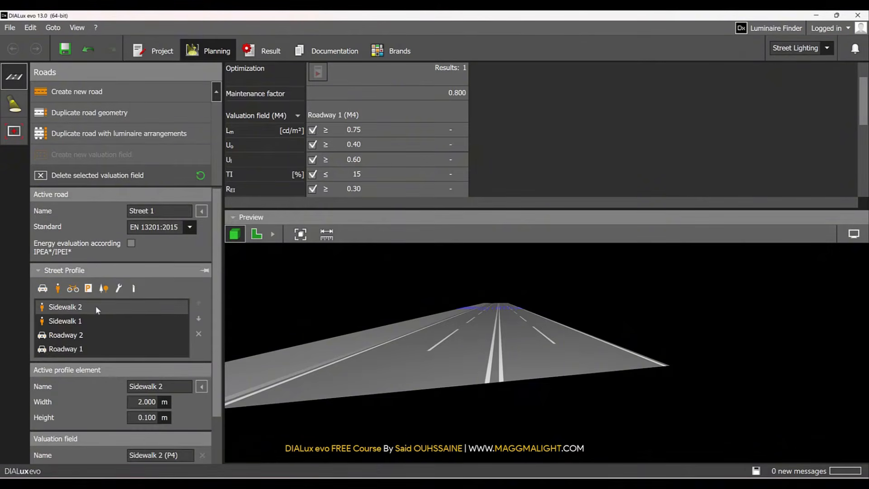
left_click(199, 319)
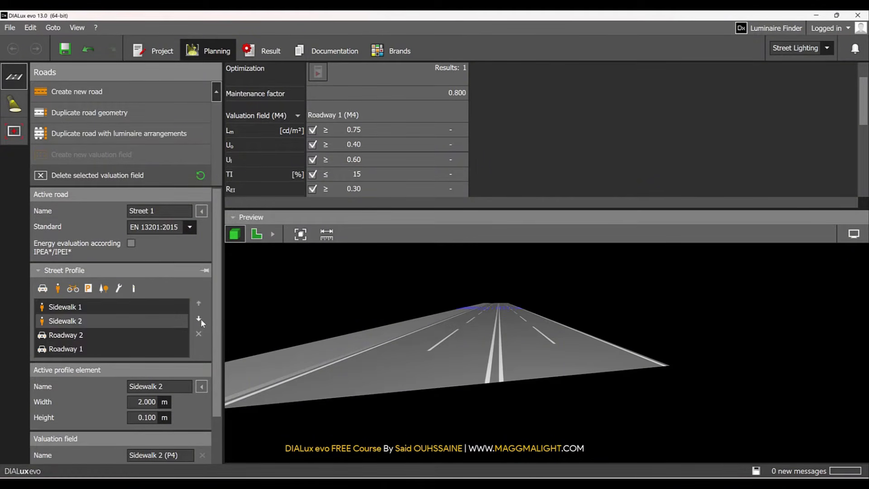
left_click(199, 318)
left_click(199, 319)
scroll(532, 371, "up", 3)
scroll(529, 377, "down", 1)
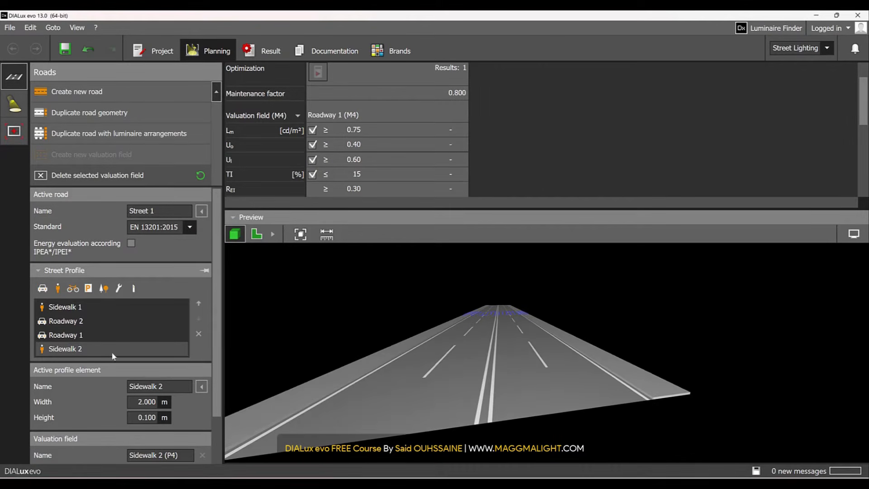
- Add a median to the street profile and place it between Roadway 2 and Roadway 1
left_click(138, 288)
left_click(88, 308)
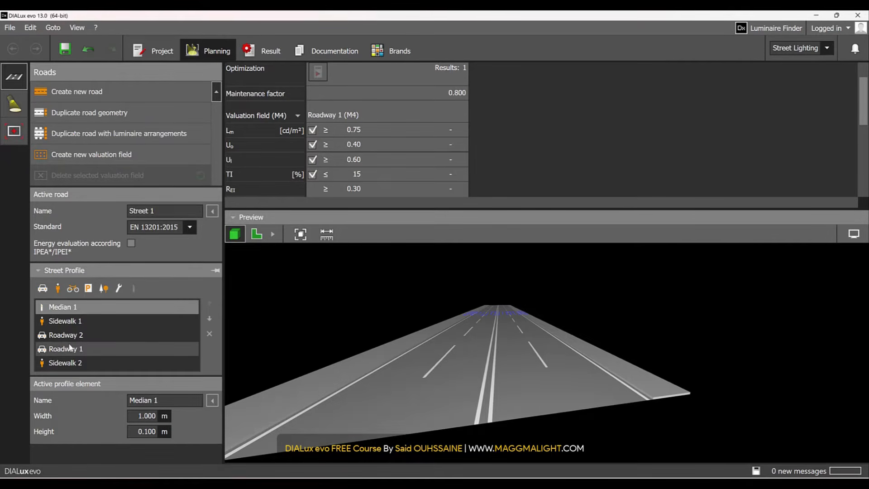
left_click(209, 320)
left_click(209, 319)
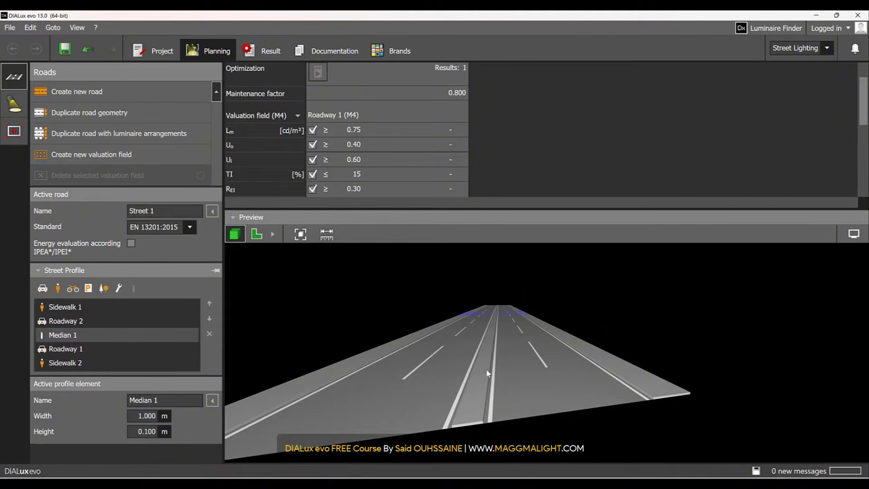
- Set Median 1's width to 2 m and its height to 0.2 m, trying a height of 0.3 m in between
left_click(142, 419)
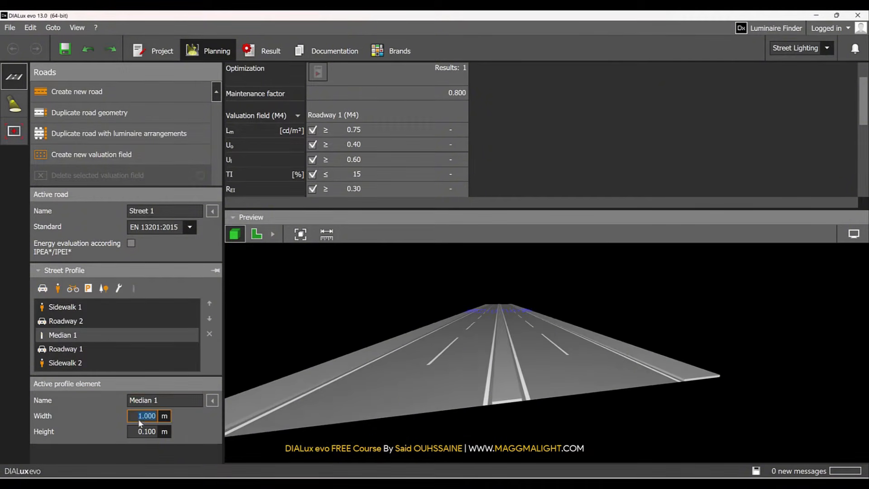
type("2")
key("Return")
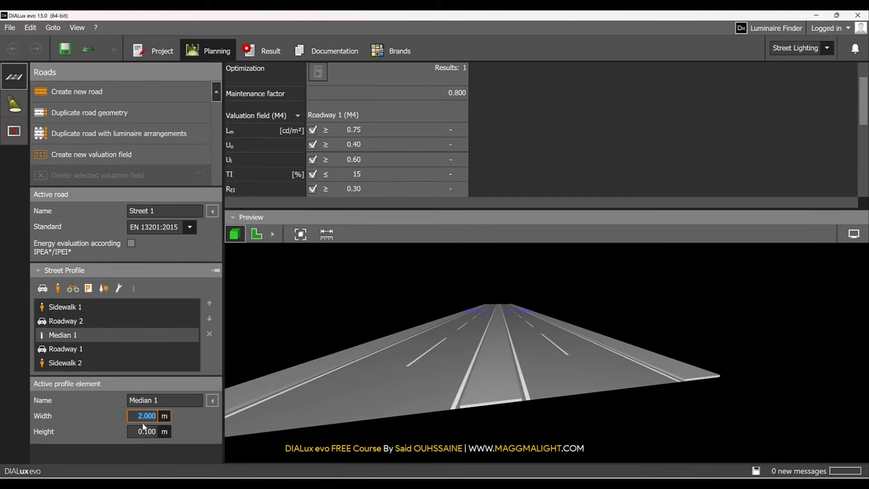
left_click(150, 430)
type(".2")
key("Return")
type(".3")
key("Return")
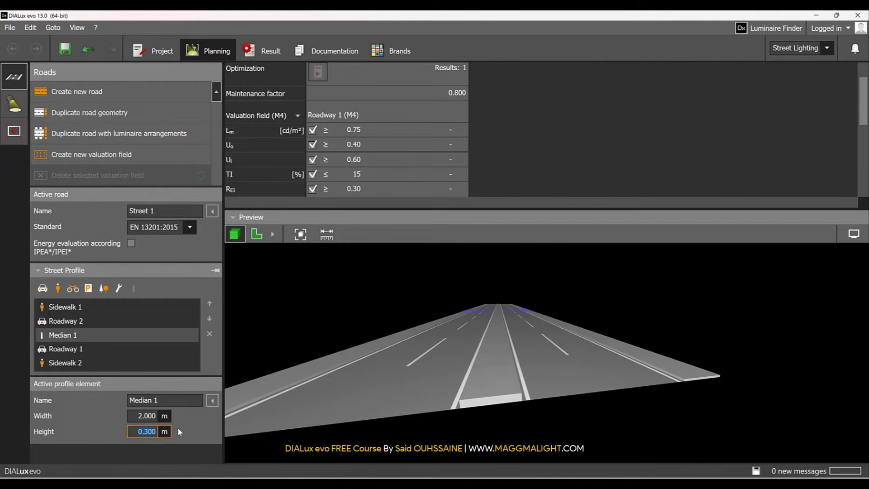
type(".2")
key("Return")
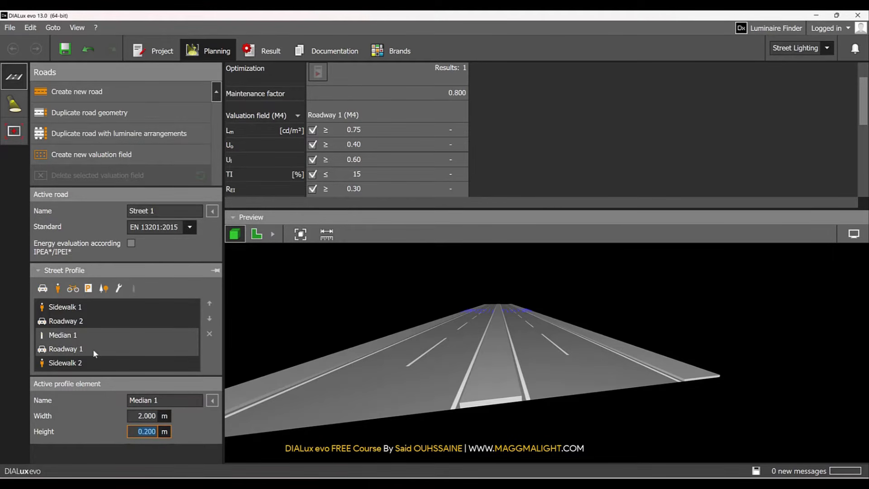
- Review the dimensions and valuation field settings of Sidewalk 1, and select Sidewalk 2 to check its settings
left_click(96, 306)
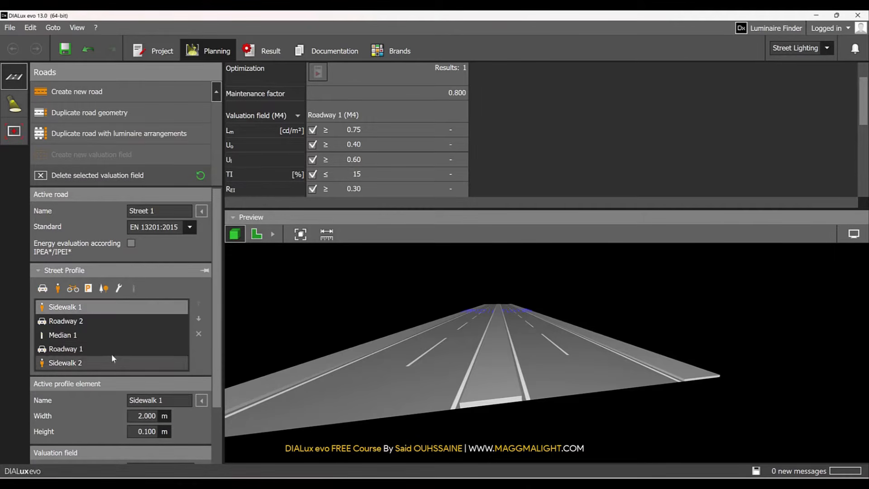
scroll(120, 395, "down", 2)
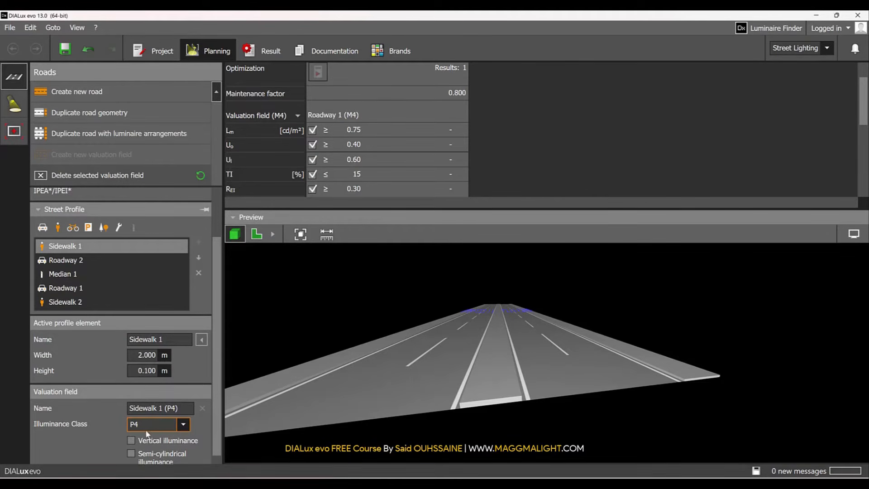
scroll(154, 449, "down", 1)
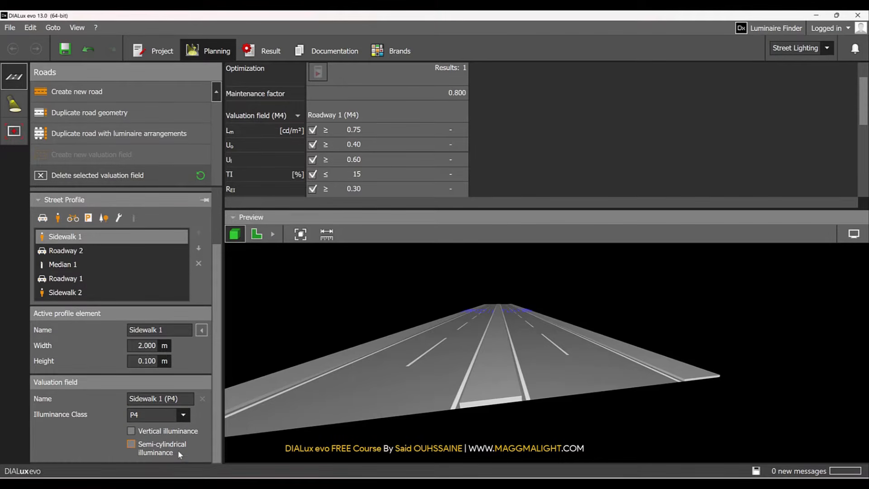
scroll(139, 438, "up", 3)
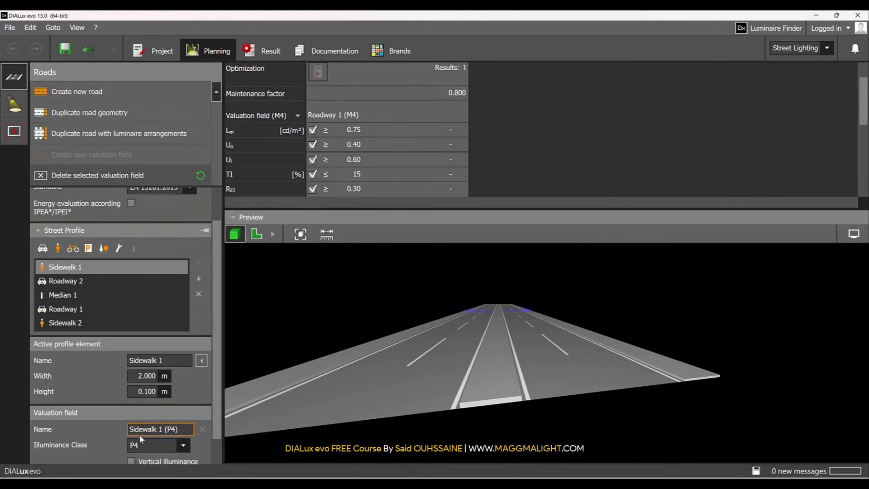
left_click(85, 353)
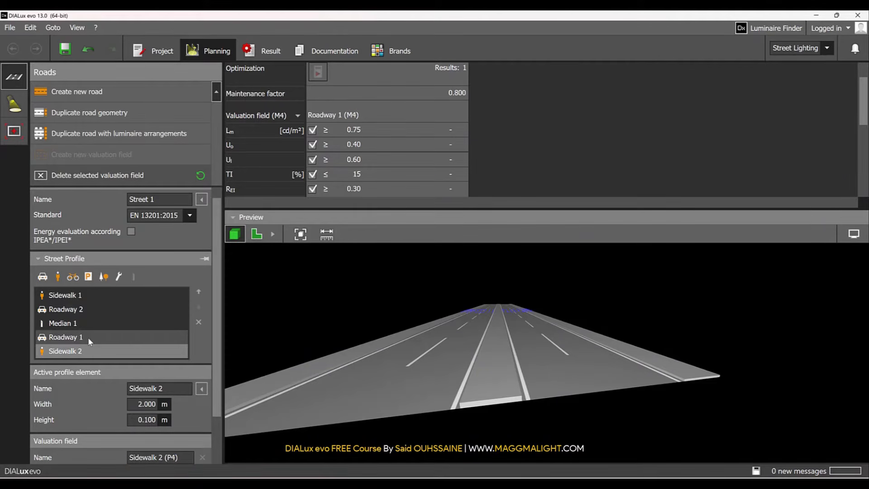
- Set the direction of travel of Roadway 1's Lane 1 to the left arrow, matching Lane 2
left_click(88, 338)
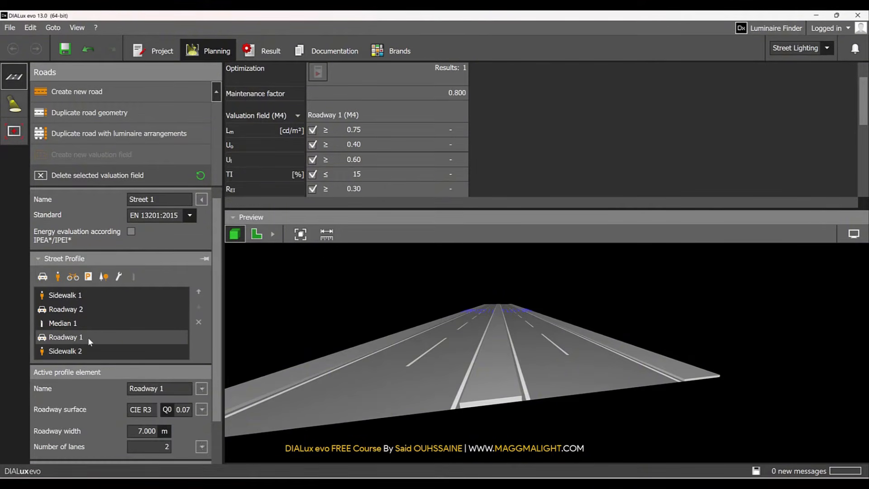
scroll(141, 379, "down", 3)
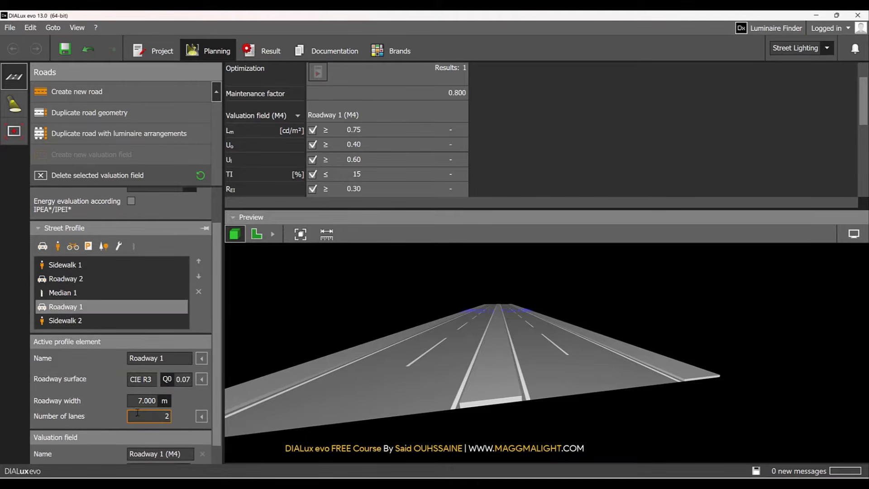
left_click(148, 402)
left_click(202, 417)
scroll(203, 416, "down", 3)
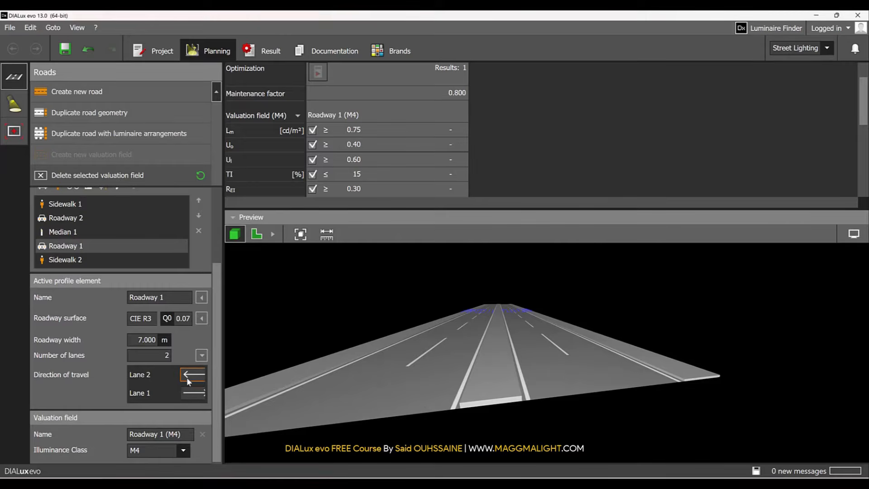
left_click(193, 393)
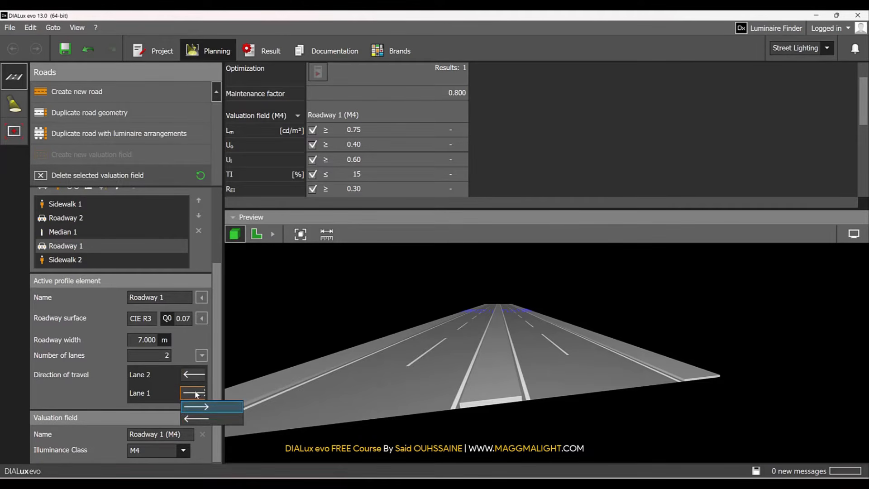
left_click(200, 419)
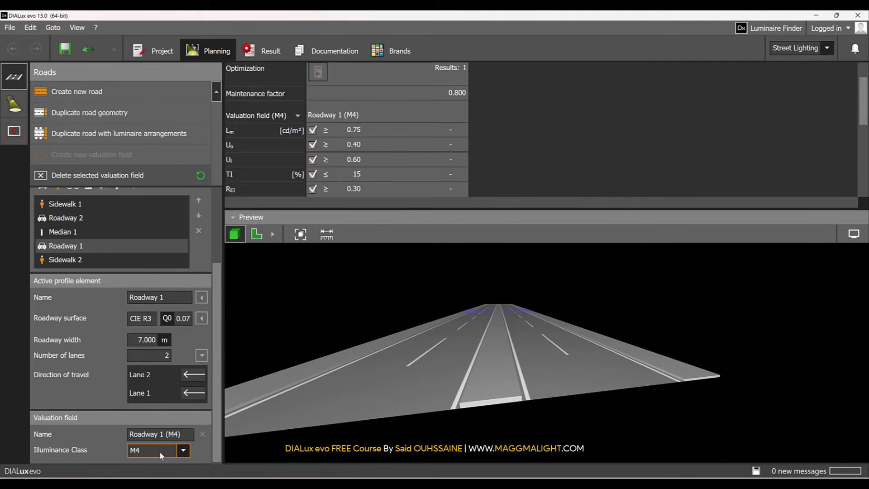
- Set the direction of travel of Roadway 2's Lane 2 to the right arrow, matching Lane 1
left_click(106, 219)
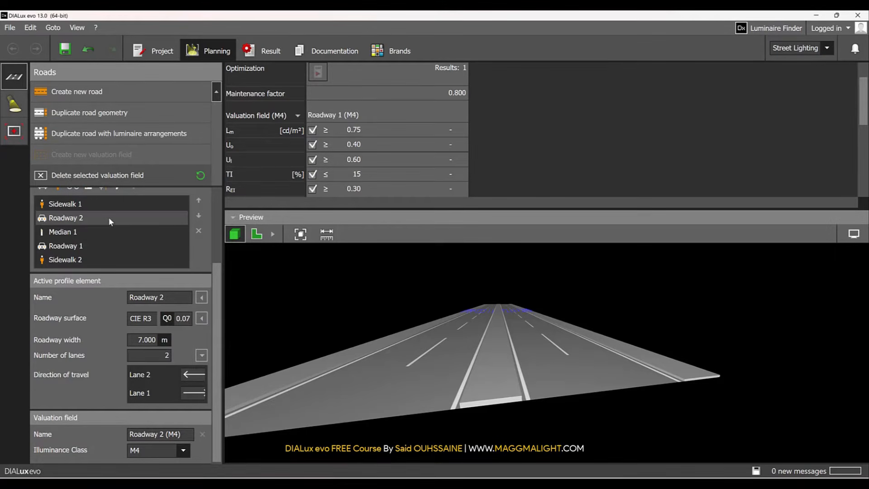
left_click(199, 376)
left_click(195, 388)
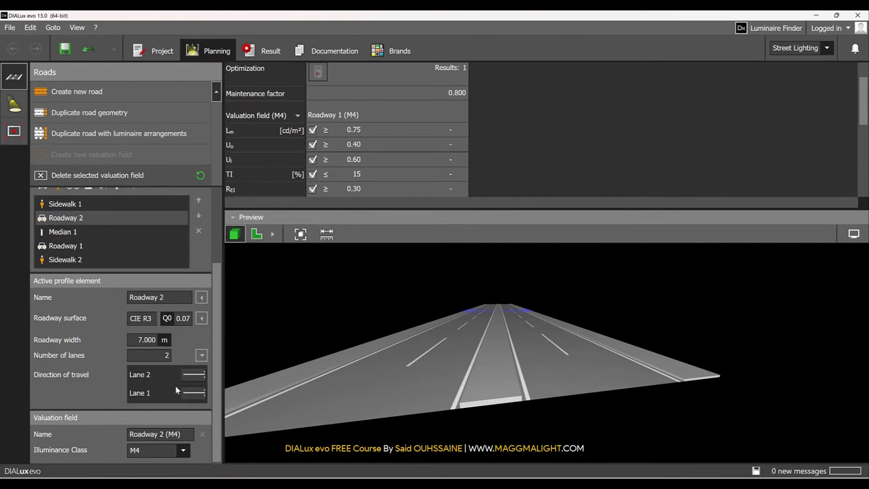
- Review the available surface types and remaining settings of Roadway 2, and dismiss the save reminder
left_click(143, 319)
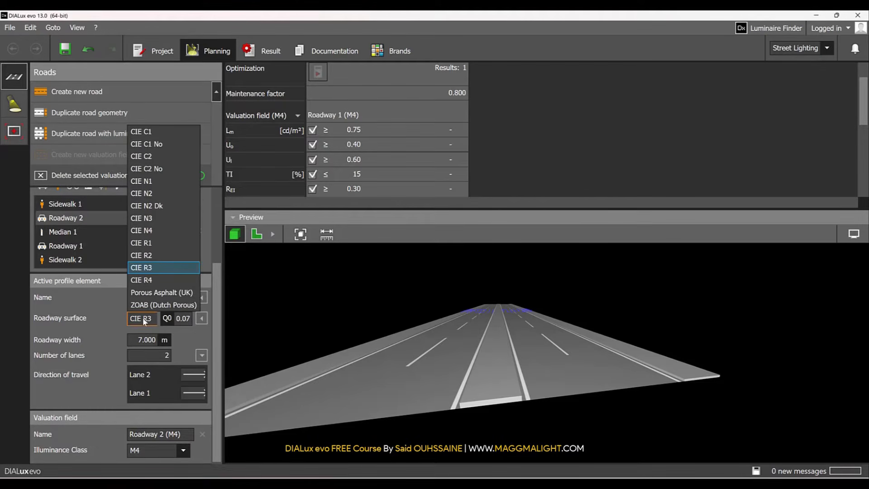
left_click(116, 334)
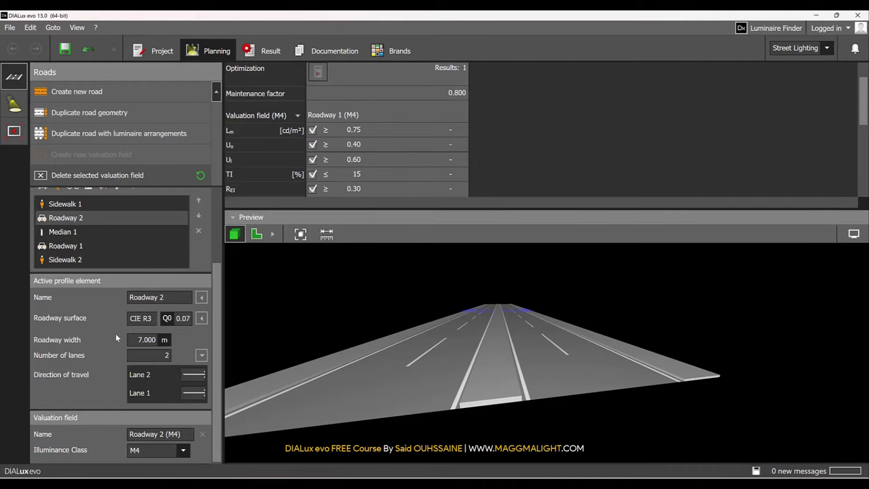
left_click_drag(215, 287, 210, 219)
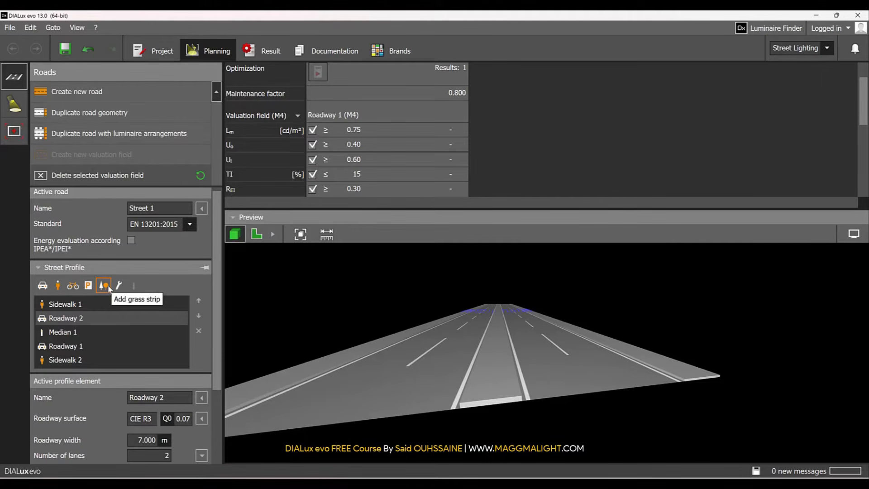
scroll(105, 421, "down", 3)
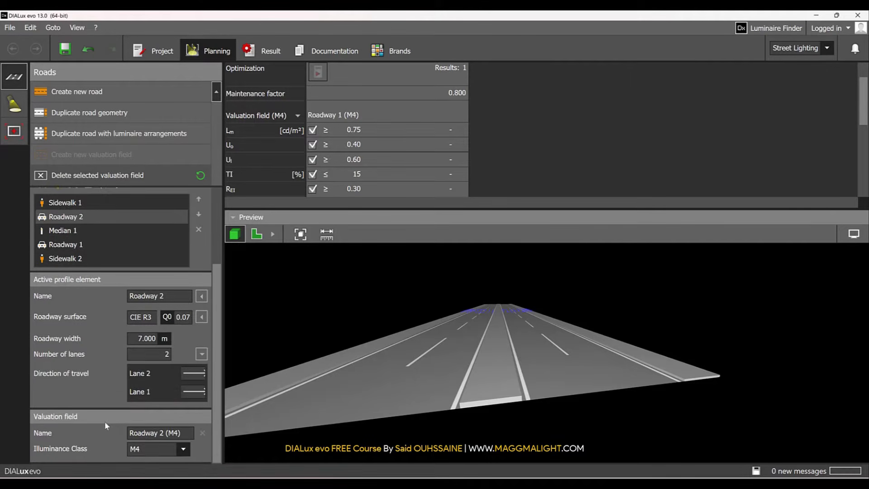
scroll(104, 356, "up", 3)
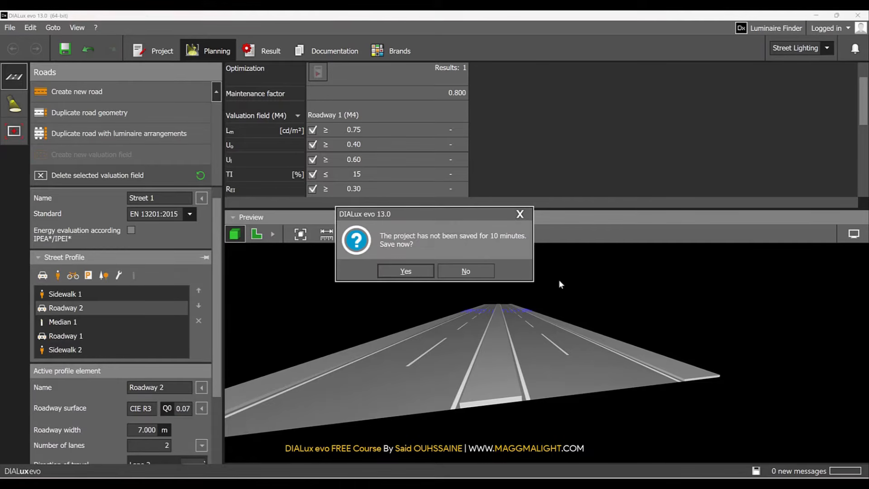
left_click(464, 270)
- Switch to the online Luminaire Finder and search for outdoor, pole integrated luminaires whose light spreads to both sides of the pole
left_click(14, 104)
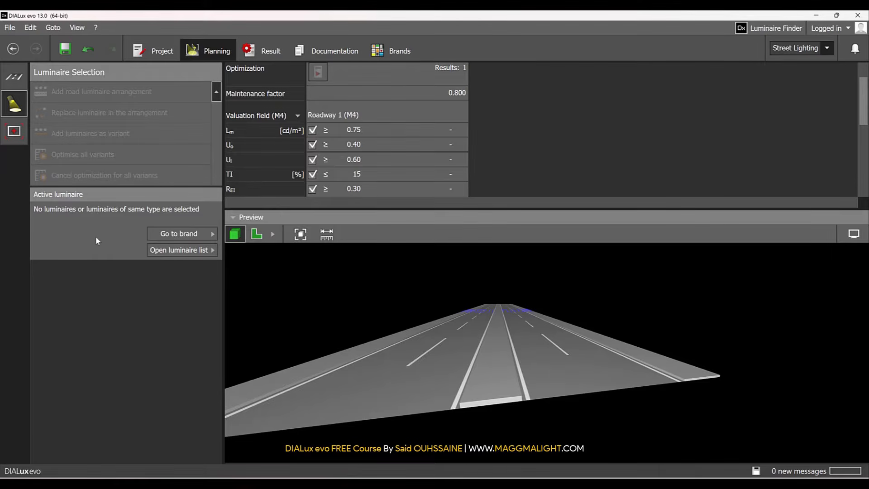
left_click(780, 29)
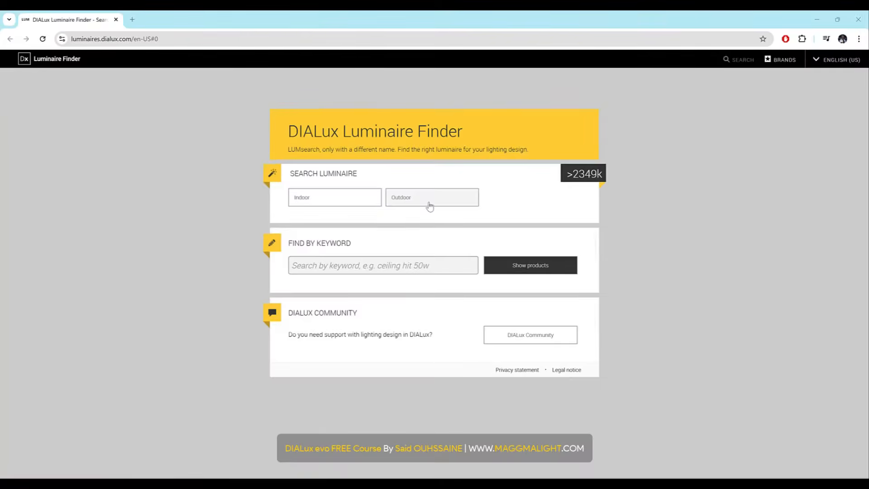
left_click(429, 203)
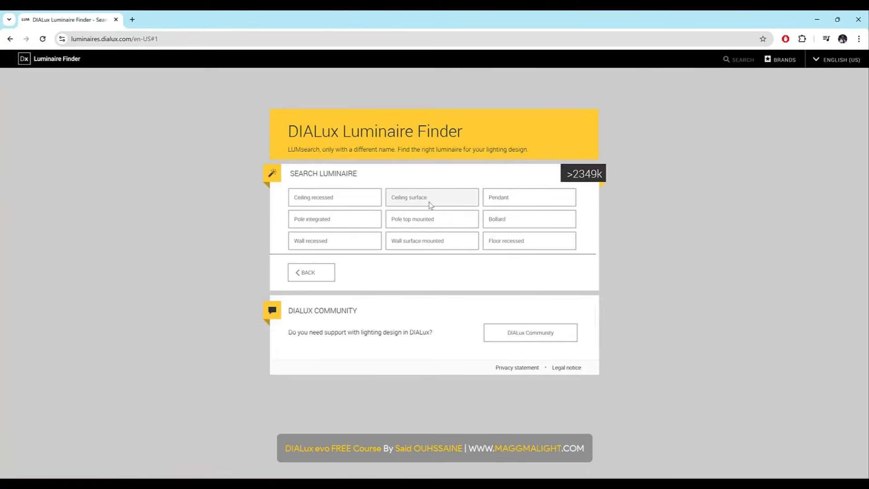
left_click(355, 225)
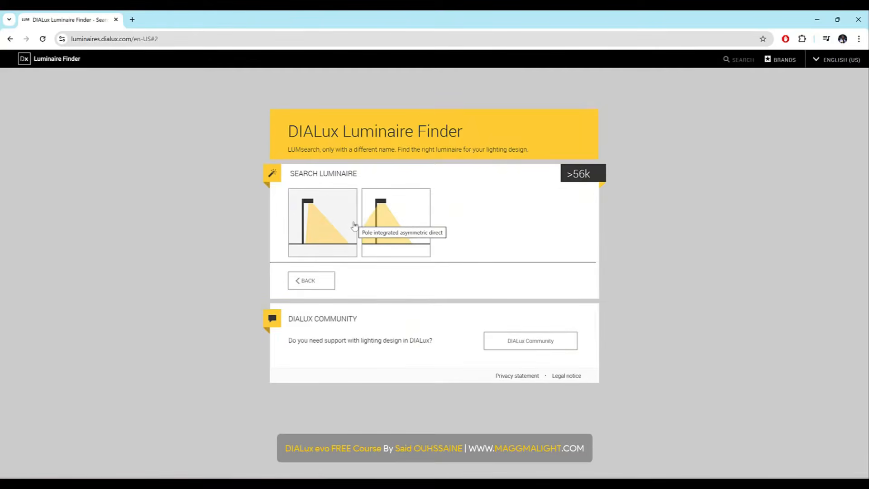
left_click(406, 212)
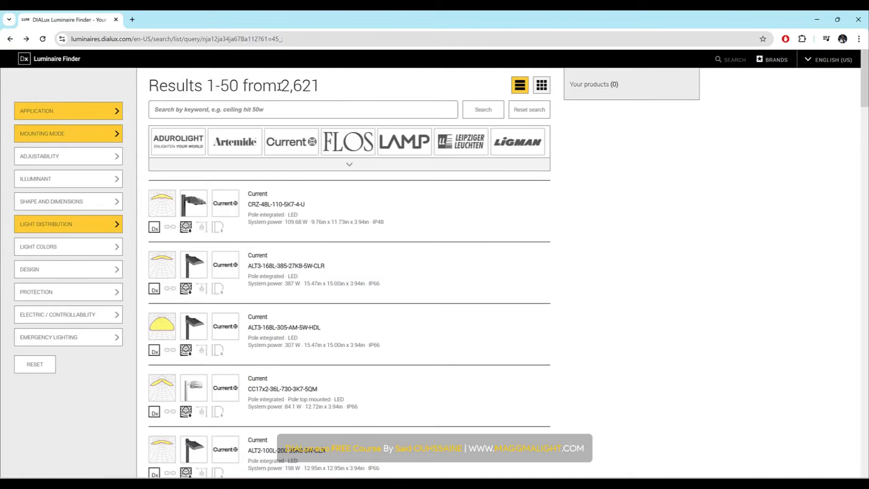
- Open the product data sheet of Current's ALT3-168L-305-AM-5W-HDL and send the luminaire to DIALux
left_click_drag(281, 86, 332, 88)
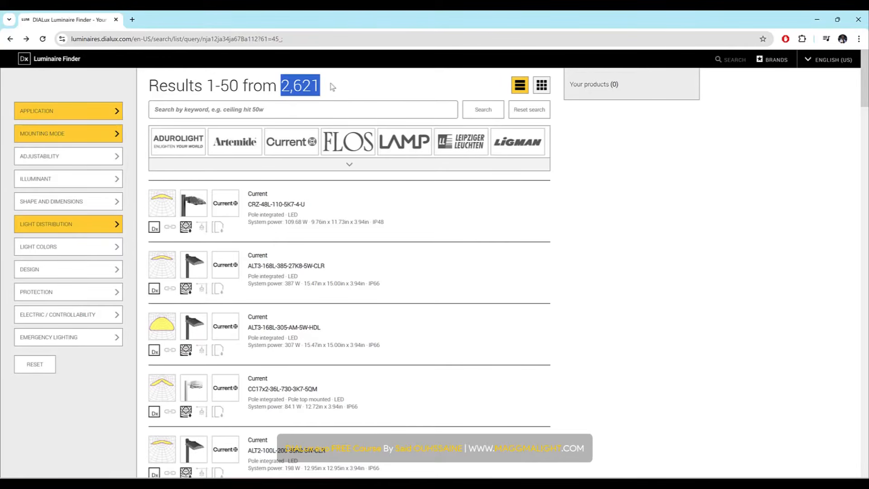
left_click(333, 89)
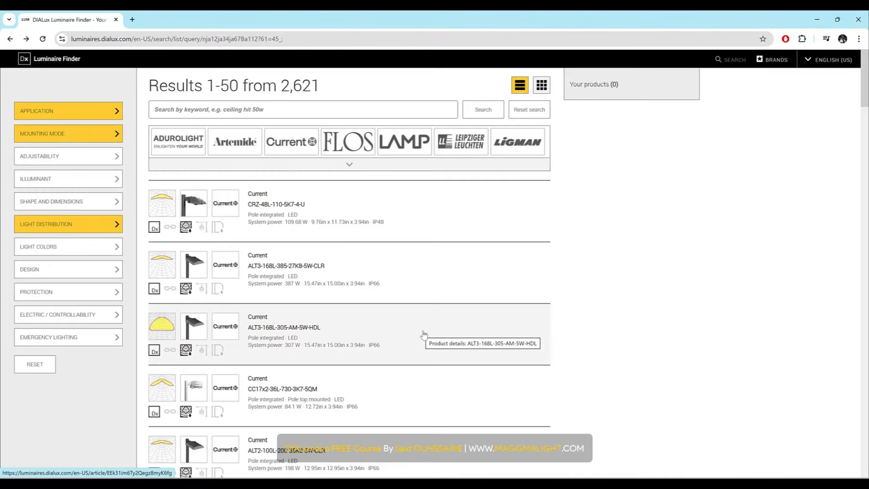
left_click(229, 331)
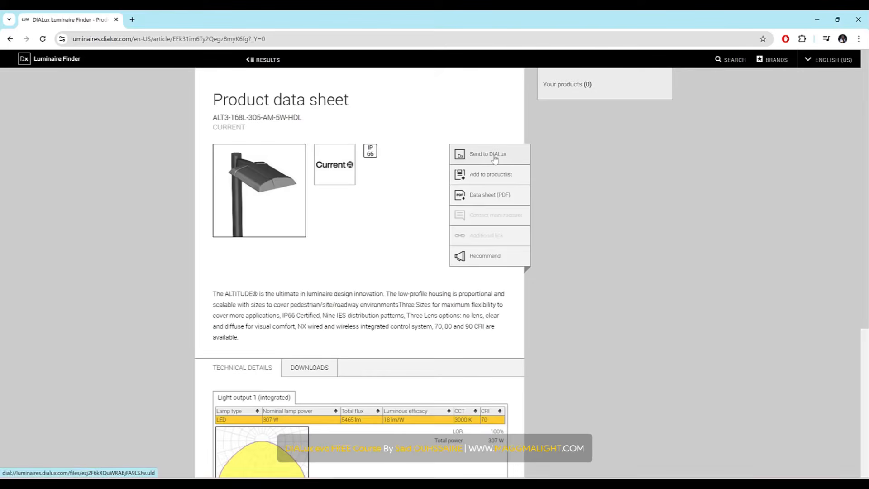
left_click(495, 156)
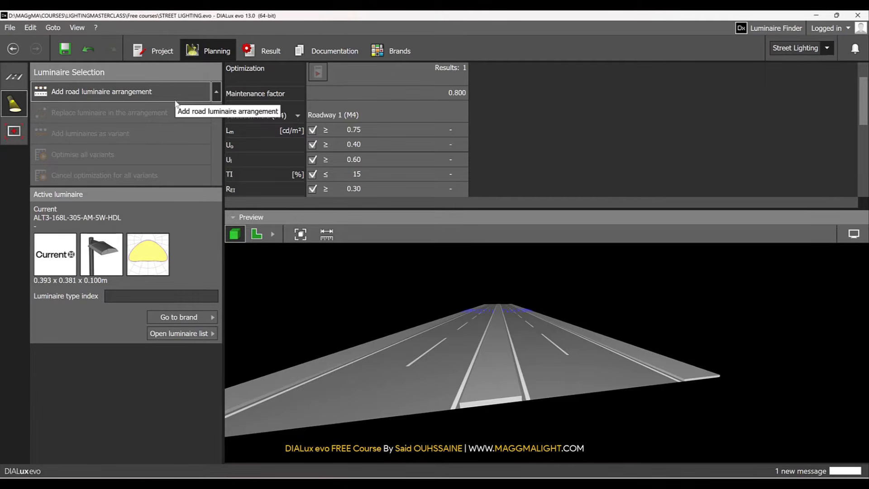
- Add a road luminaire arrangement with the imported luminaire and set its arrangement type to the upper side only
left_click(175, 100)
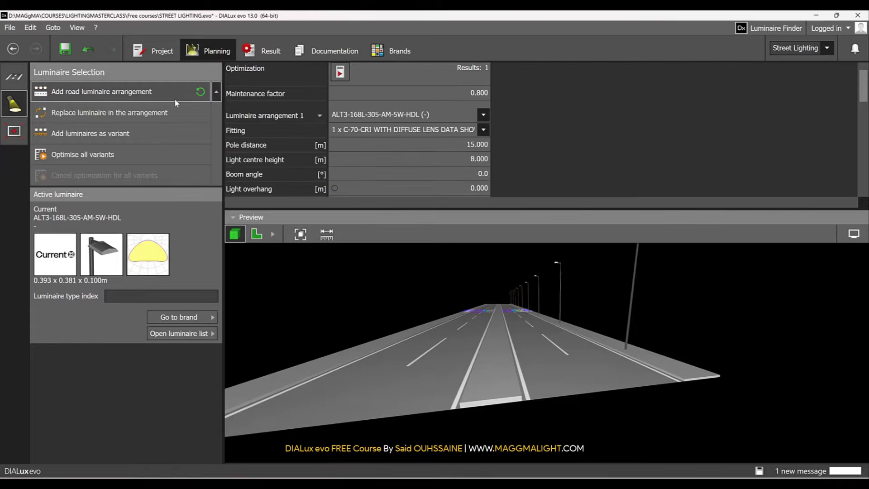
right_click_drag(603, 344, 612, 368)
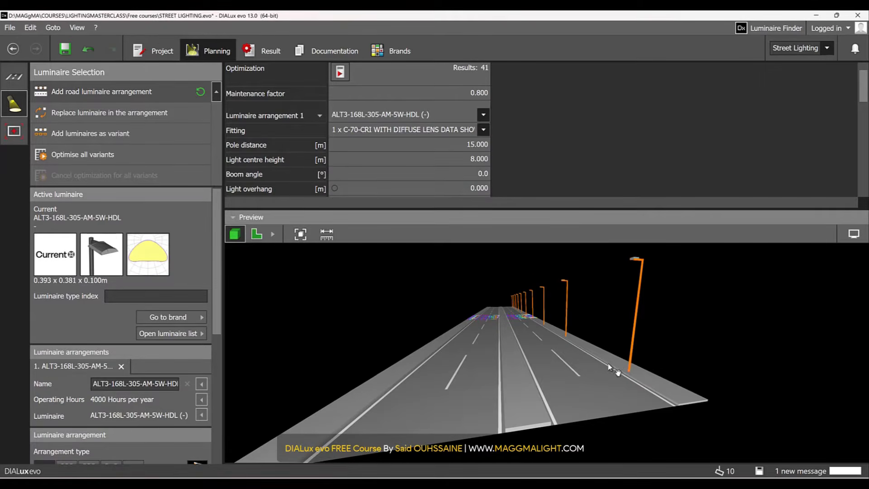
right_click_drag(471, 346, 593, 275)
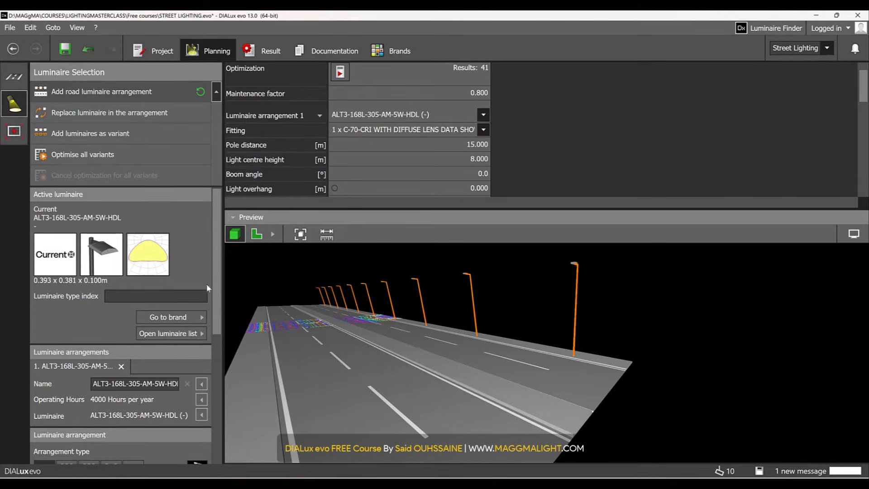
left_click_drag(218, 287, 222, 368)
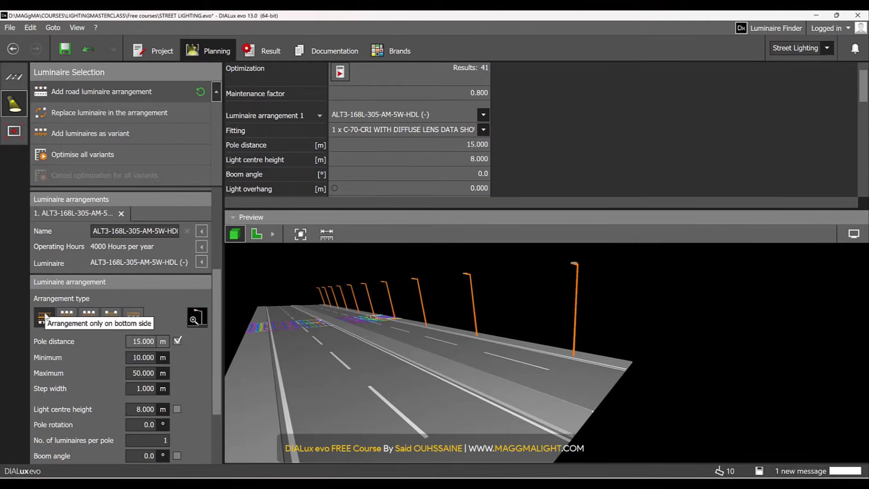
left_click(66, 316)
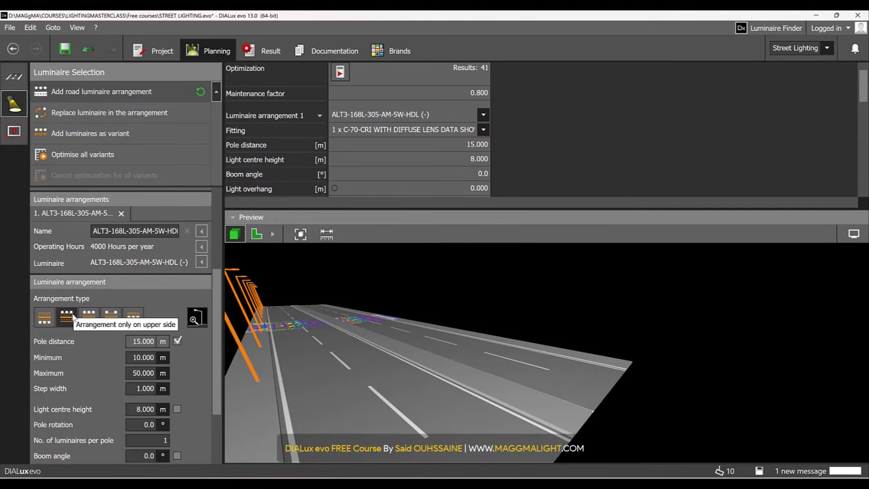
- Try placing poles on both road sides, opposite and staggered, and set the arrangement type to median
right_click_drag(381, 369, 442, 342)
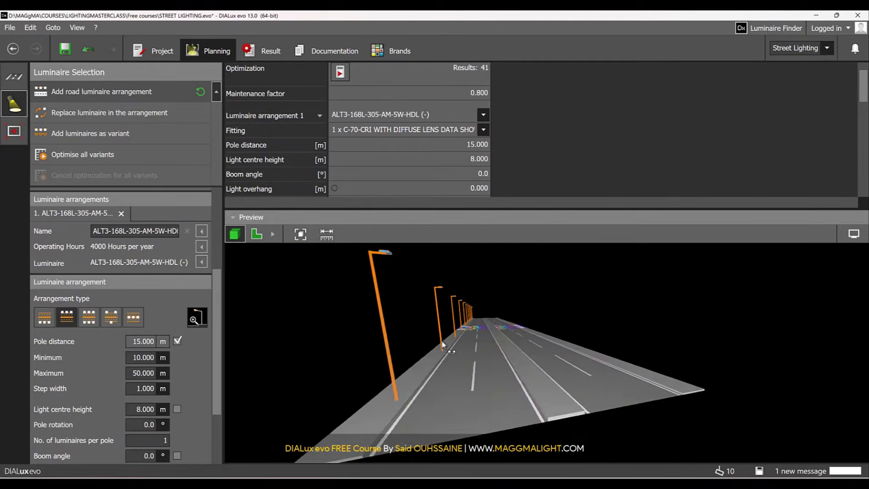
scroll(442, 344, "down", 3)
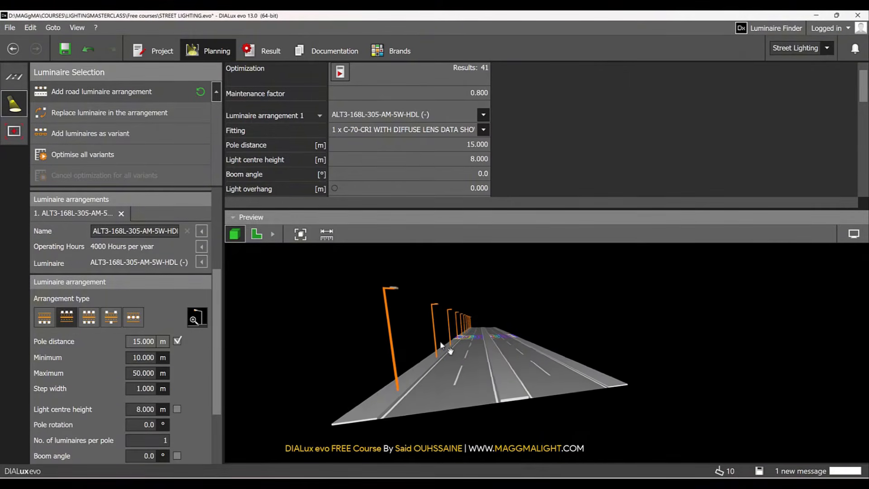
left_click(92, 316)
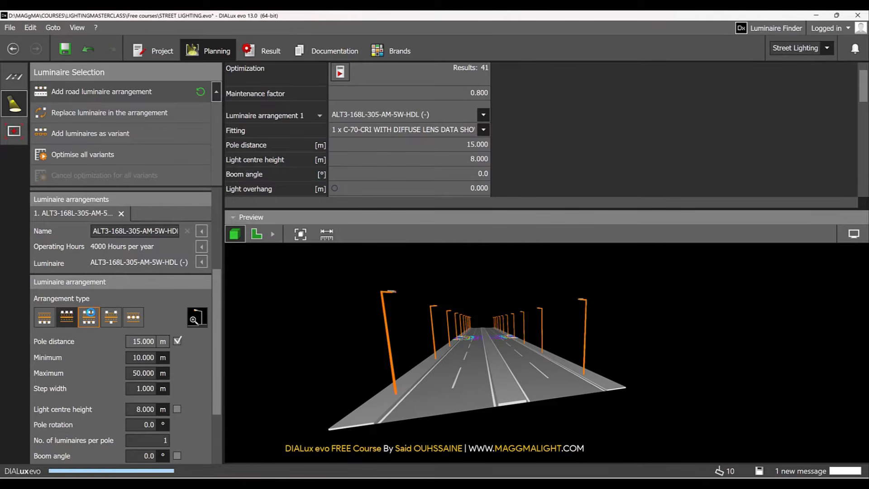
left_click(118, 317)
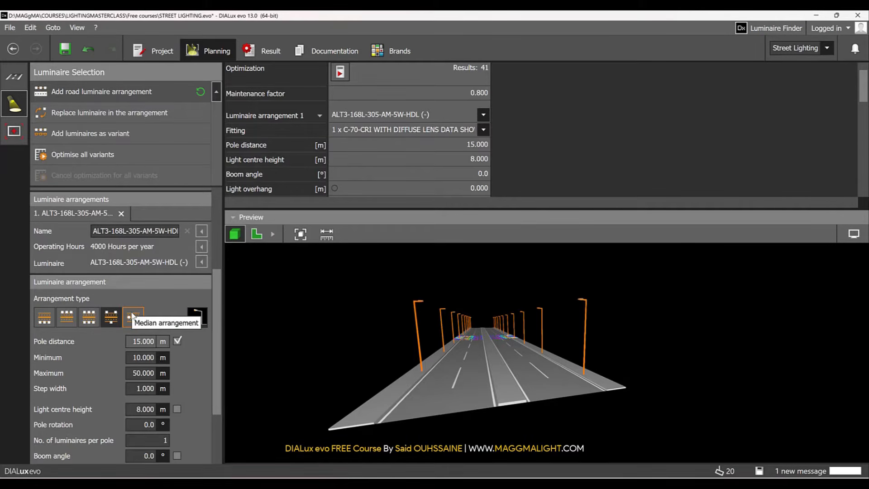
left_click(132, 317)
left_click_drag(579, 406, 457, 371)
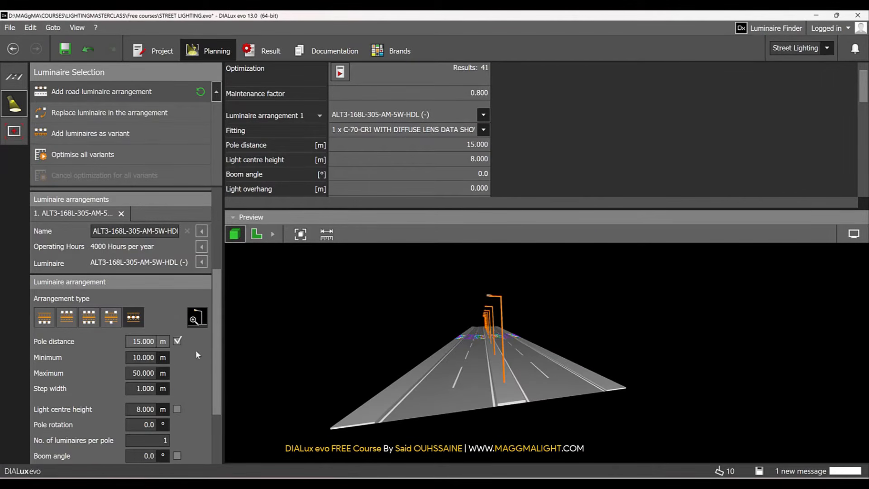
- Look through the median arrangement's settings and show the luminaires' light distribution bodies in the 3D preview
left_click_drag(218, 334, 214, 381)
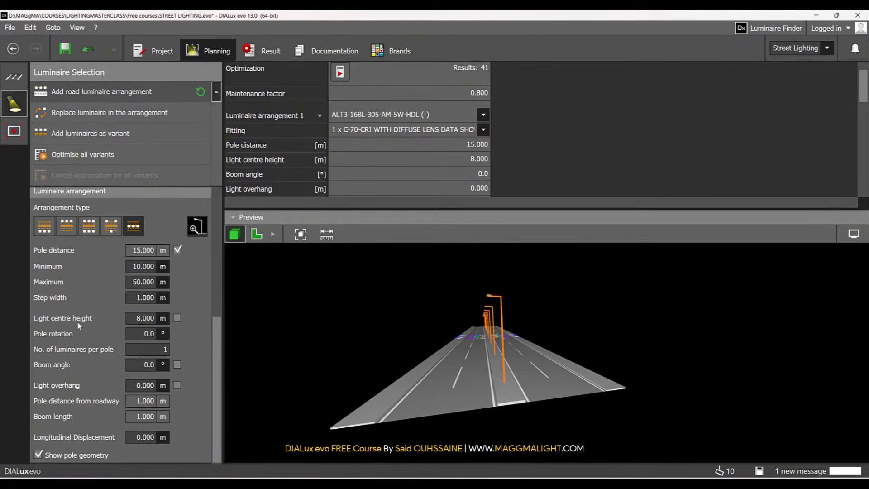
mouse_move(198, 227)
left_click_drag(218, 323, 218, 334)
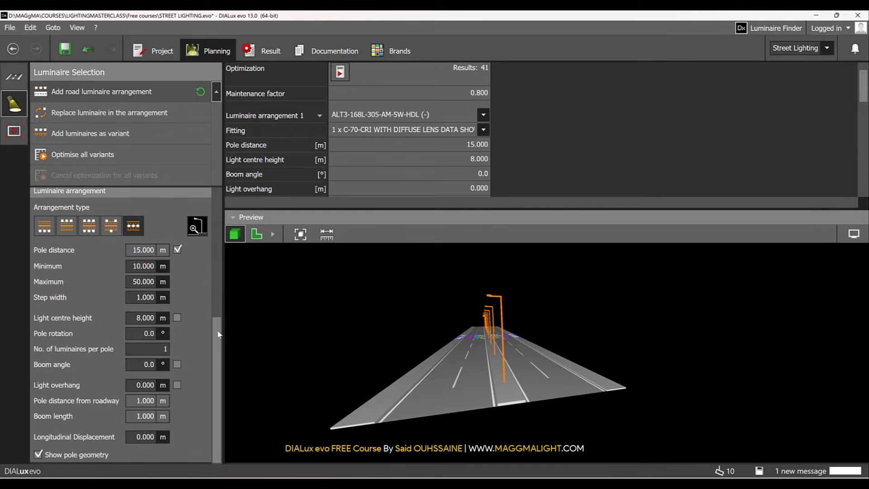
scroll(500, 303, "up", 3)
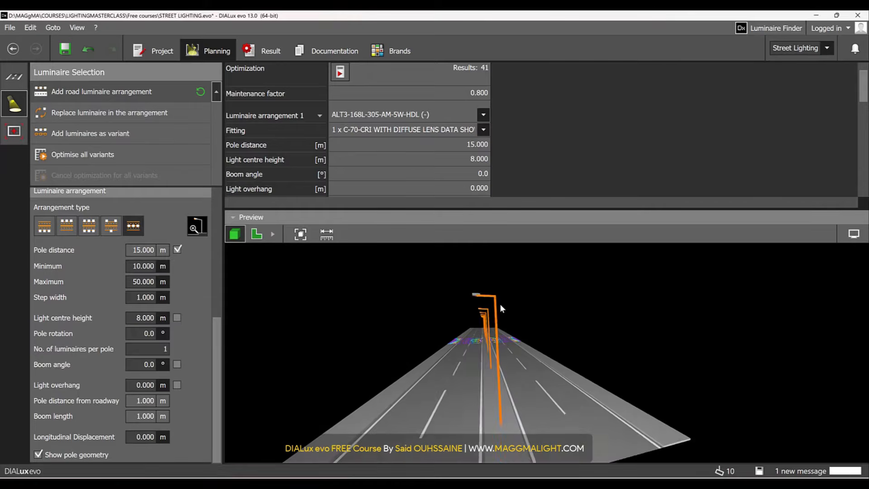
left_click_drag(497, 303, 513, 293)
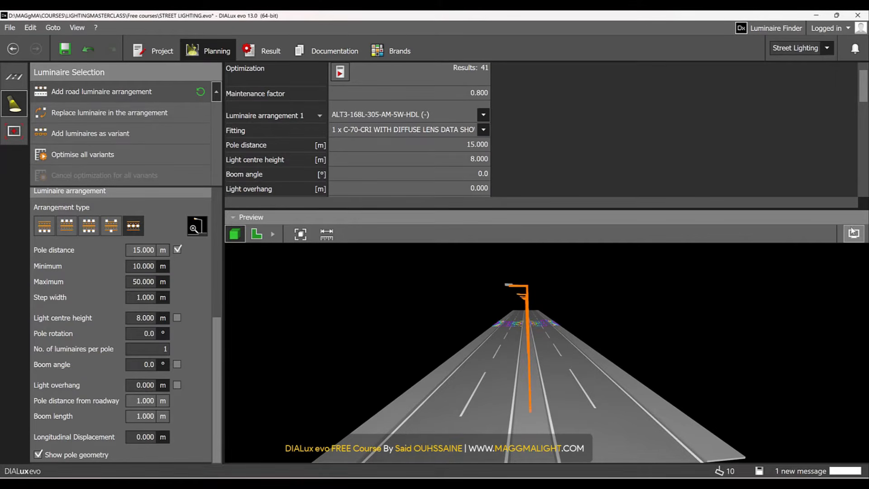
left_click(854, 234)
left_click(754, 251)
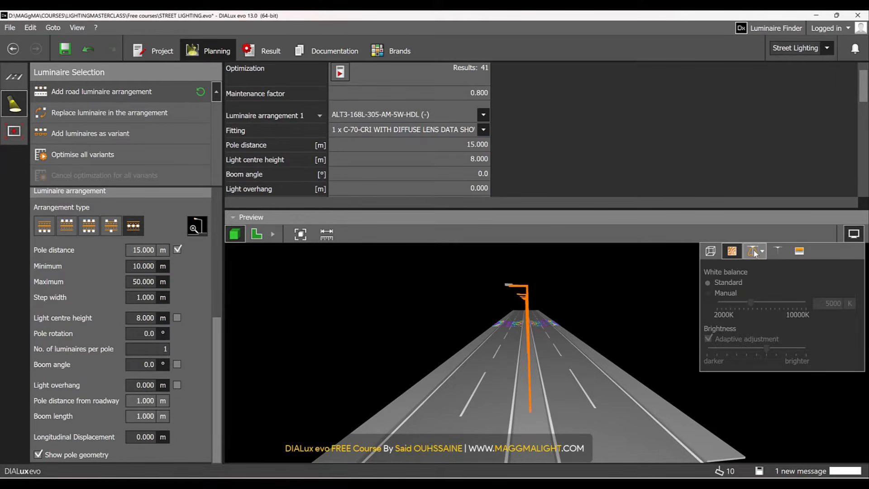
left_click_drag(539, 306, 573, 281)
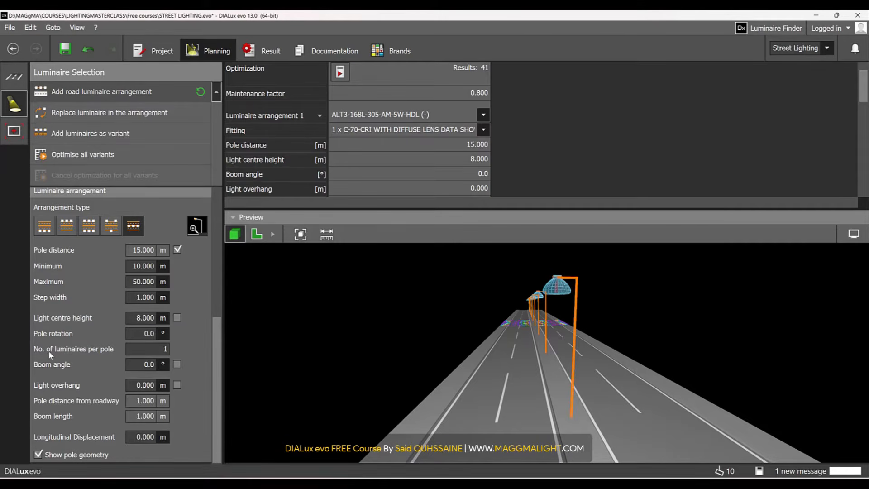
- Set the number of luminaires per pole to 2 for the median arrangement
left_click(151, 349)
type("2")
key("Return")
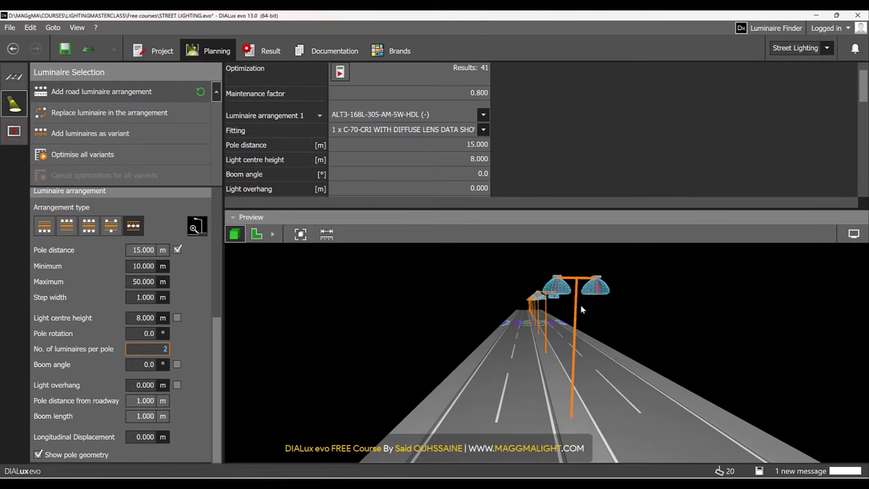
left_click_drag(630, 318, 587, 331)
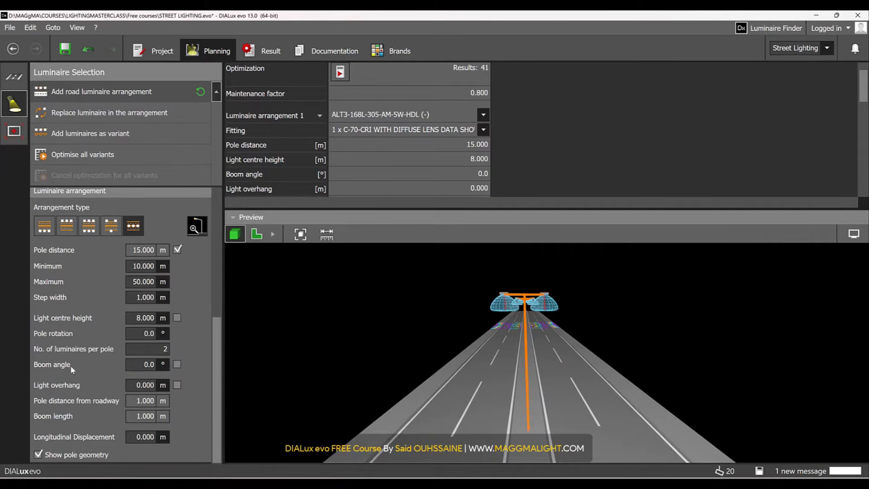
scroll(519, 278, "up", 5)
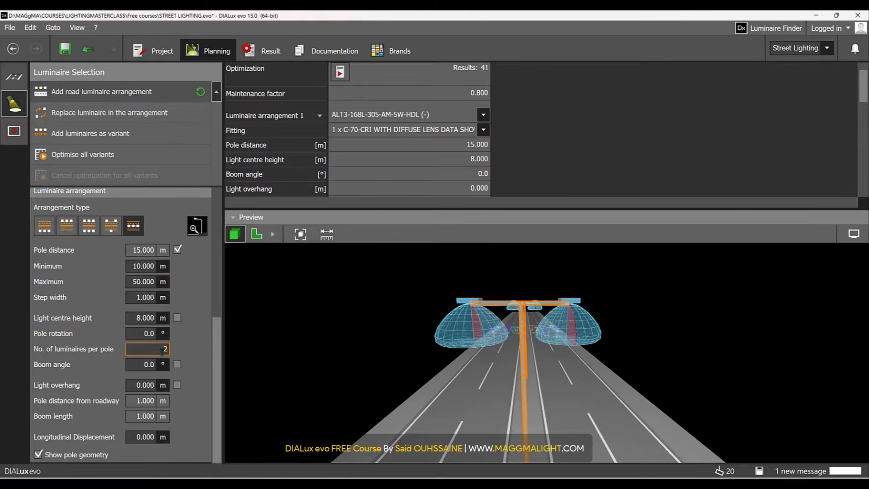
- Set the boom angle of the median arrangement to 5° and check the tilted arms in the preview
left_click(137, 366)
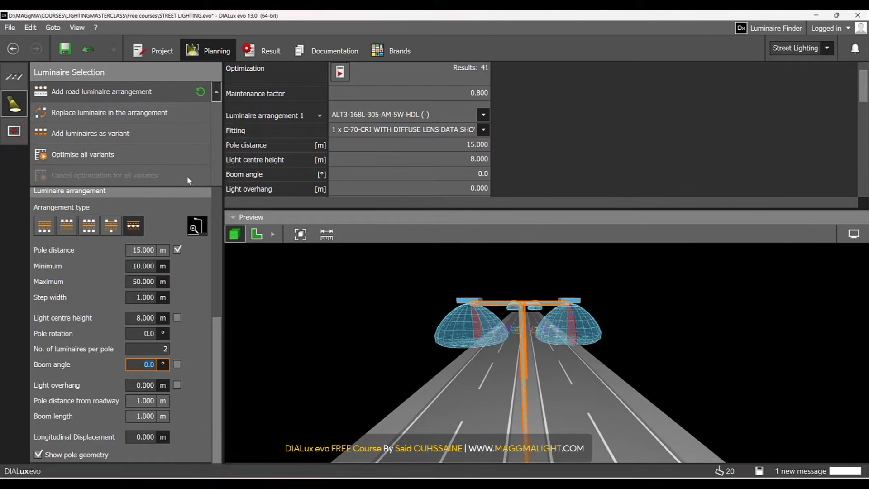
mouse_move(198, 228)
type("5")
key("Return")
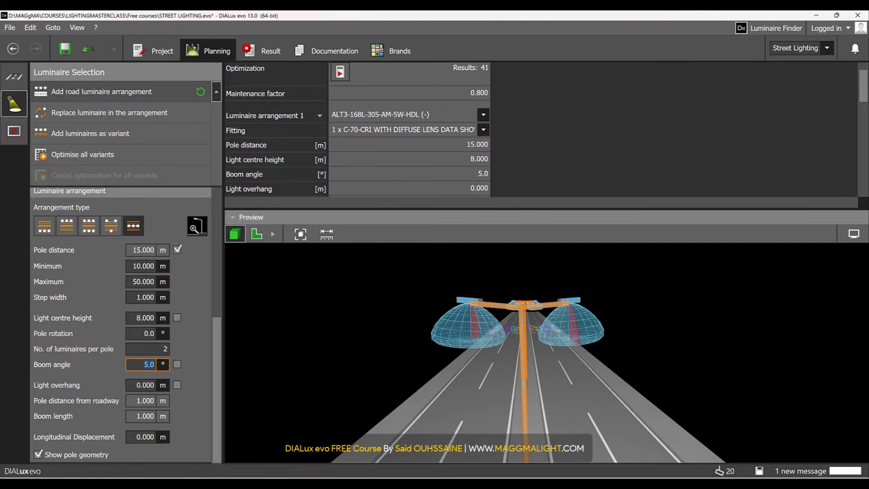
scroll(500, 338, "down", 2)
middle_click_drag(500, 337, 509, 297)
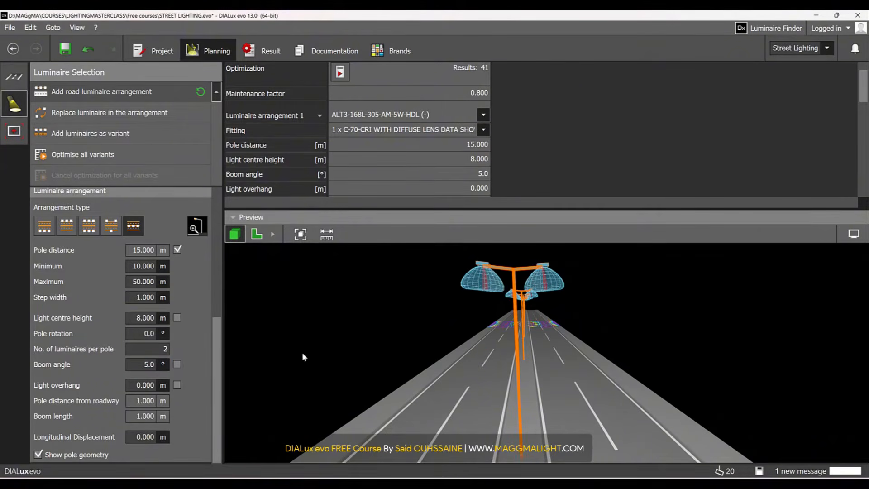
- Set the light overhang of the median arrangement to 1 m and check the pole arms over the roadways
left_click(135, 386)
type("1")
key("Return")
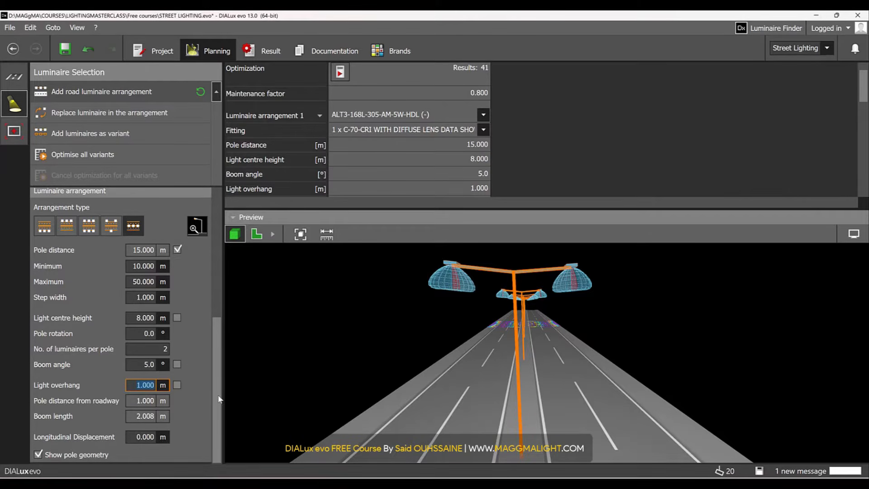
left_click_drag(216, 393, 213, 314)
scroll(541, 387, "down", 3)
middle_click_drag(540, 388, 533, 342)
right_click_drag(512, 352, 488, 353)
- Run the optimization for Street 1 and review the valuation field results of both roadways and both sidewalks
scroll(357, 194, "up", 1)
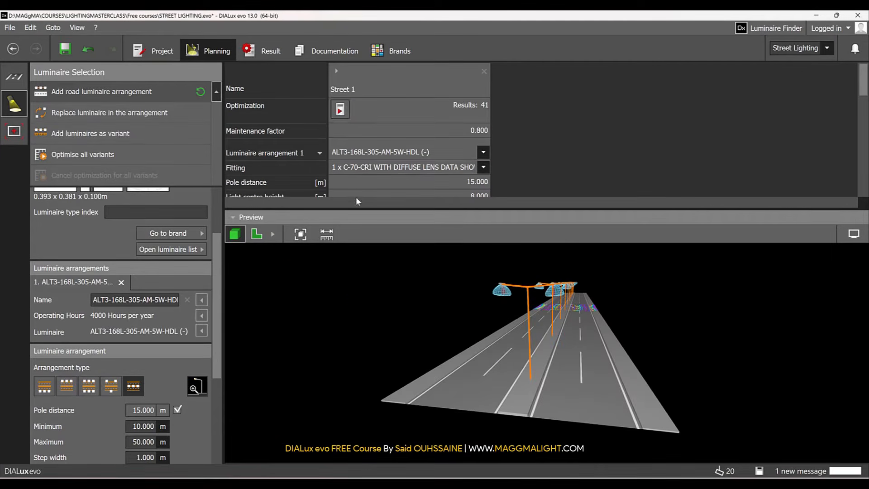
left_click(340, 110)
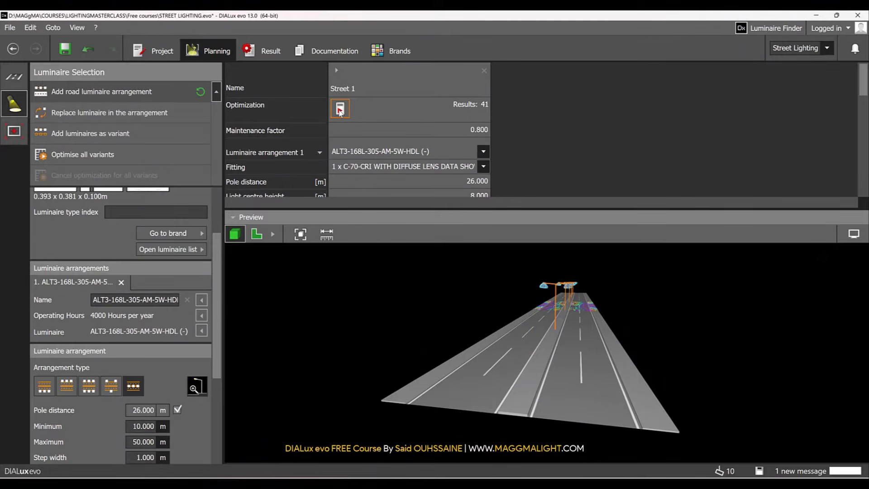
scroll(866, 84, "down", 10)
scroll(358, 129, "down", 6)
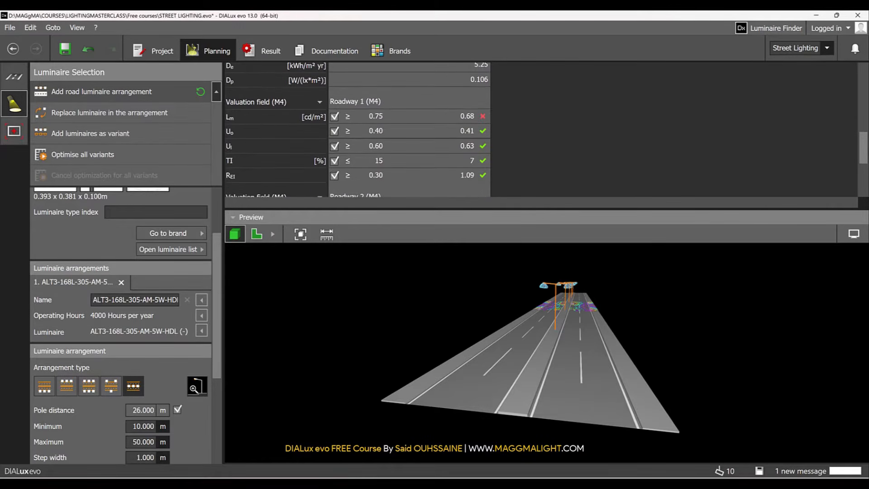
scroll(382, 132, "up", 5)
scroll(382, 132, "up", 8)
scroll(382, 129, "down", 13)
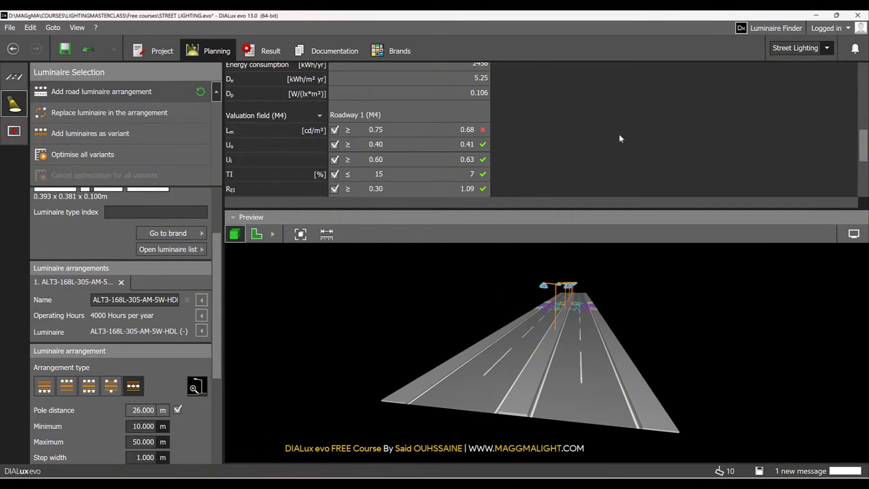
left_click_drag(864, 152, 866, 164)
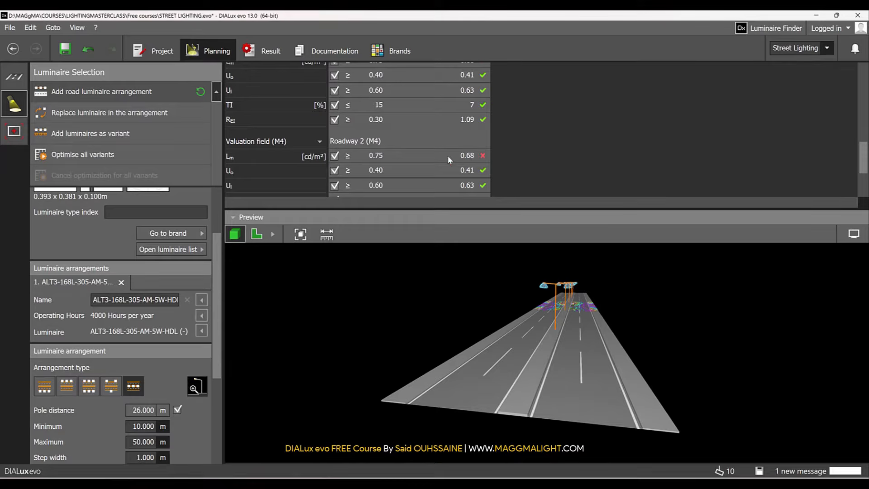
left_click_drag(866, 163, 865, 150)
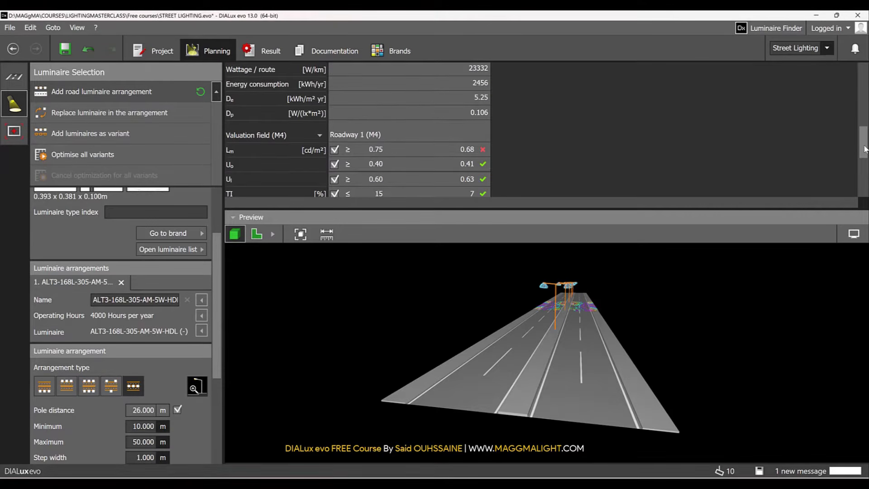
scroll(331, 148, "down", 5)
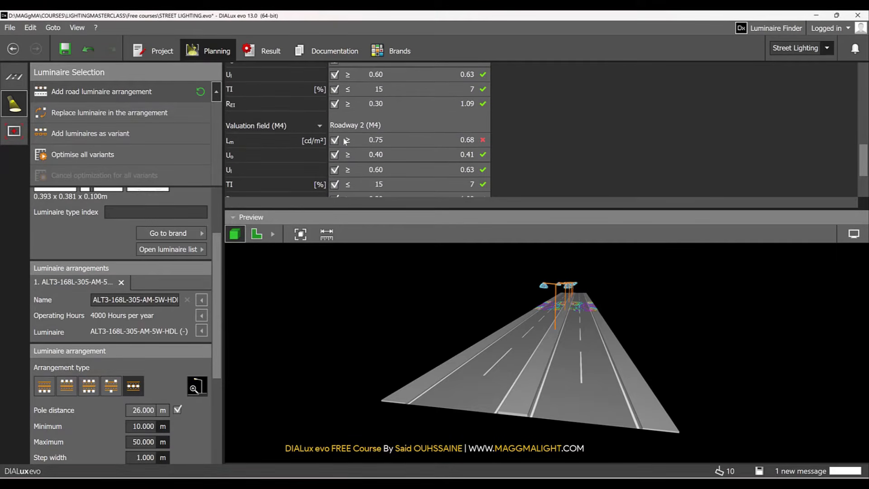
left_click_drag(864, 164, 866, 196)
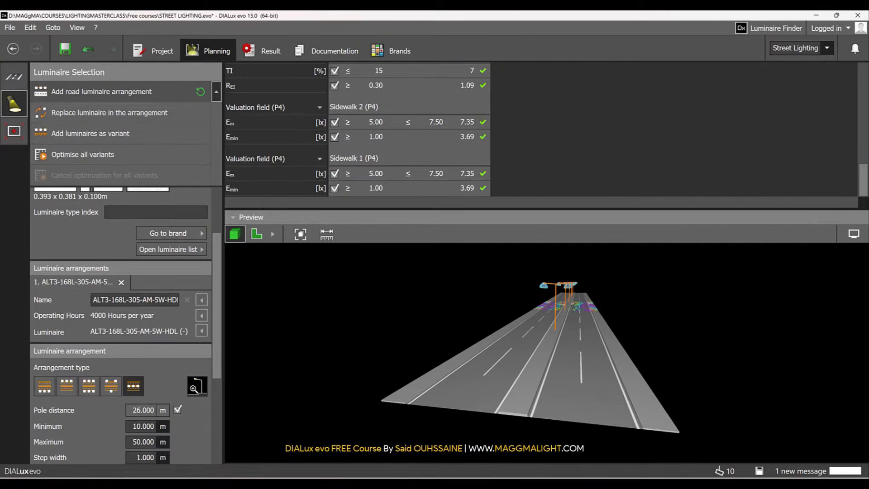
scroll(482, 146, "up", 5)
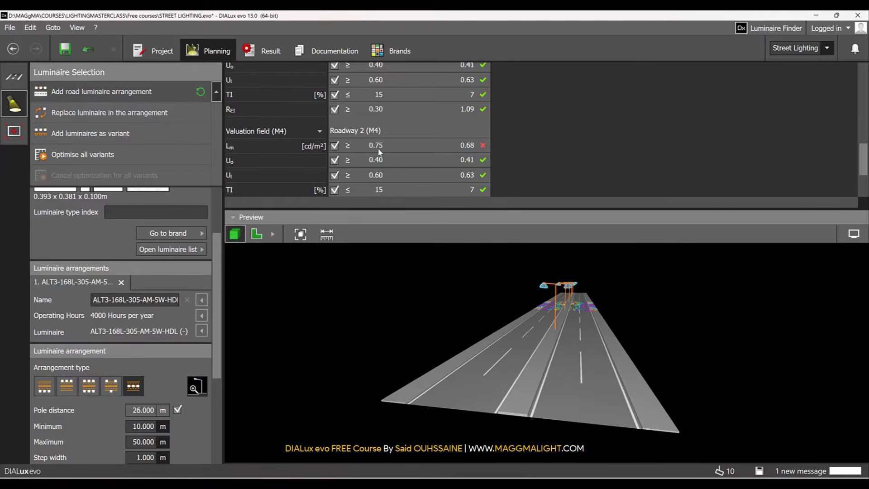
- Set the boom angle to 0° and rerun the Street 1 optimization, checking the roadway and sidewalk results
scroll(219, 319, "down", 2)
scroll(218, 319, "down", 6)
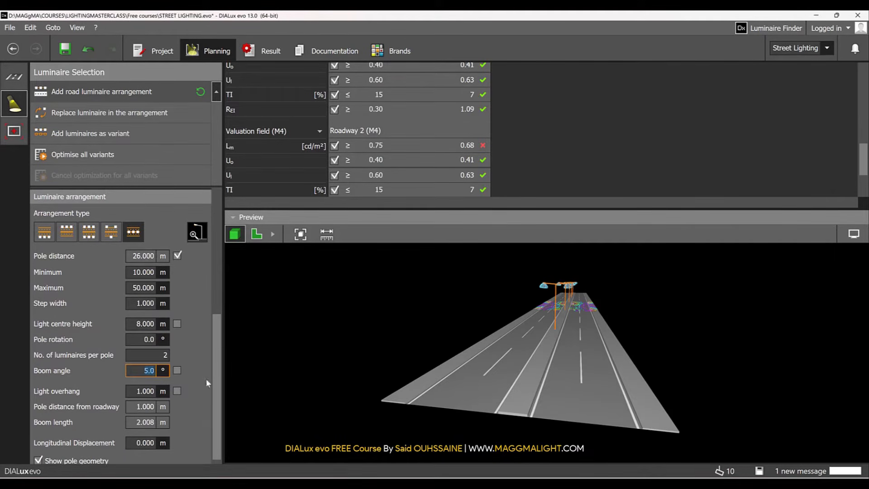
type("0")
key("Return")
scroll(434, 110, "up", 5)
left_click(340, 109)
scroll(561, 141, "down", 10)
scroll(563, 145, "down", 3)
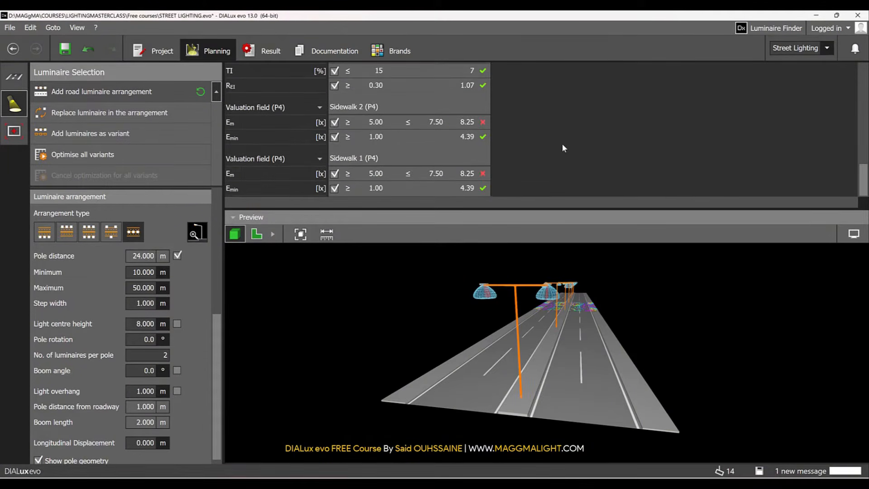
scroll(486, 109, "up", 3)
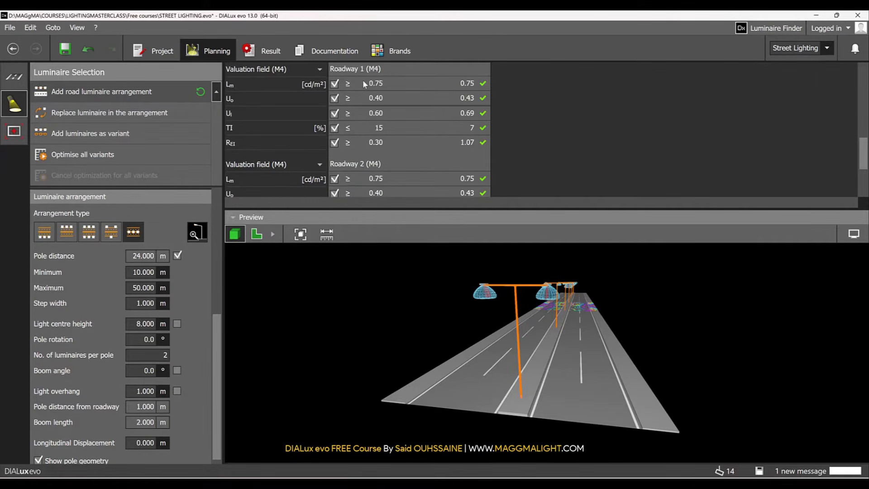
scroll(477, 91, "down", 3)
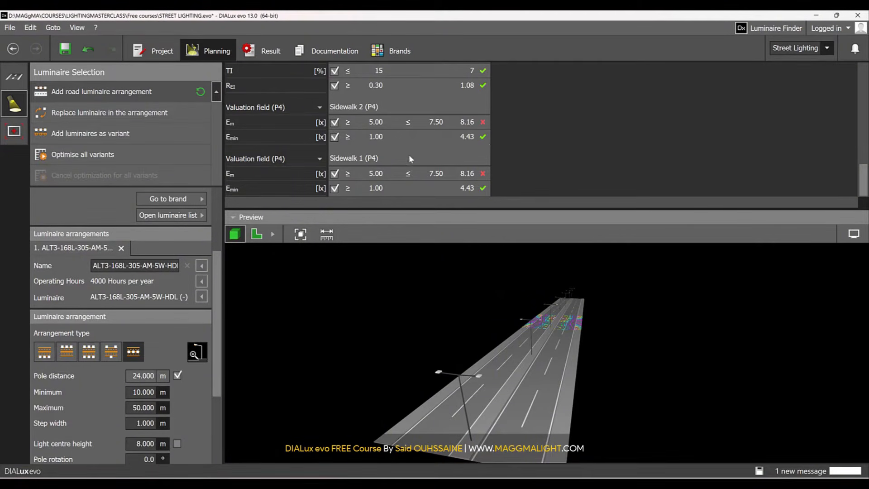
scroll(431, 159, "up", 10)
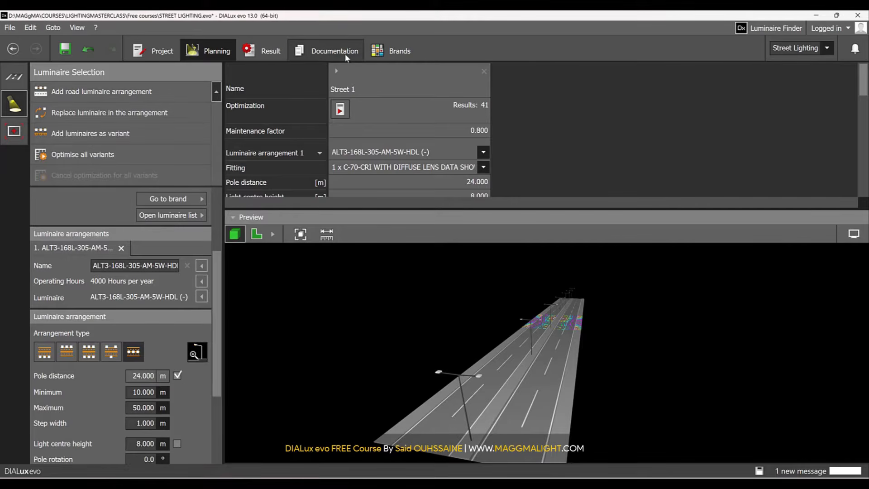
- Save a new view looking along the road with the median poles in front and name it Road scene 1
left_click(14, 132)
left_click_drag(373, 306, 382, 294)
scroll(487, 403, "up", 4)
right_click_drag(486, 402, 566, 375)
scroll(566, 372, "up", 2)
middle_click_drag(583, 349, 520, 394)
right_click_drag(521, 398, 514, 360)
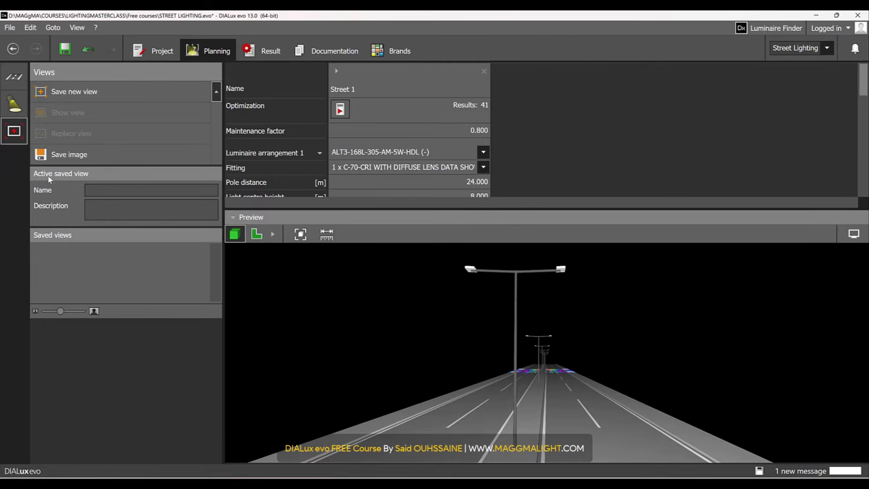
left_click(92, 94)
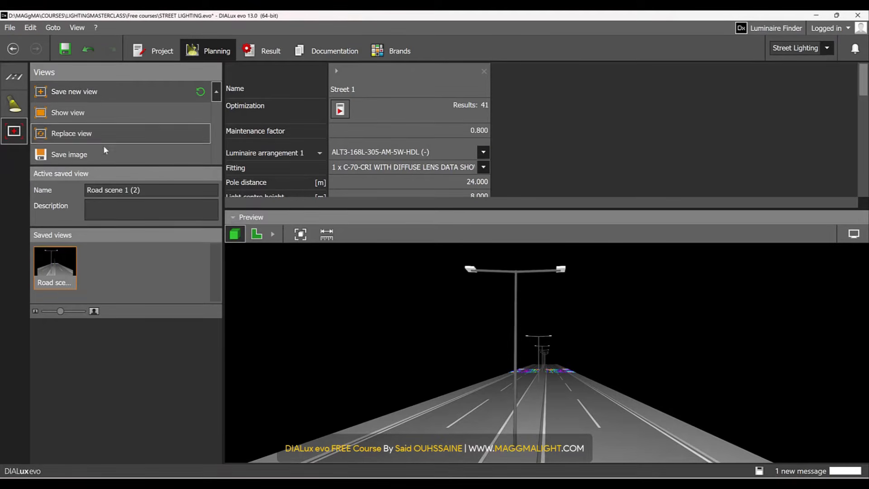
triple_click(147, 190)
left_click(151, 194)
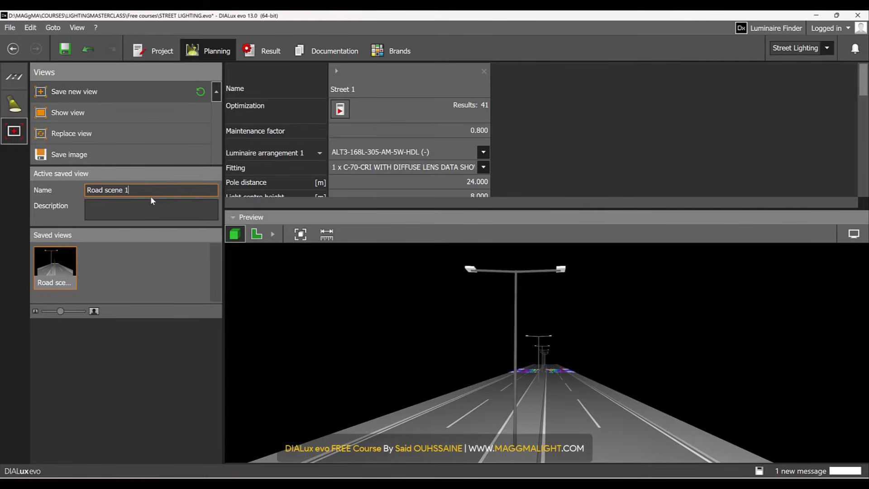
left_click(279, 303)
- Save a second view from an oblique angle showing the isolines on the roadways and name it Road scene 2
right_click_drag(278, 304, 523, 367)
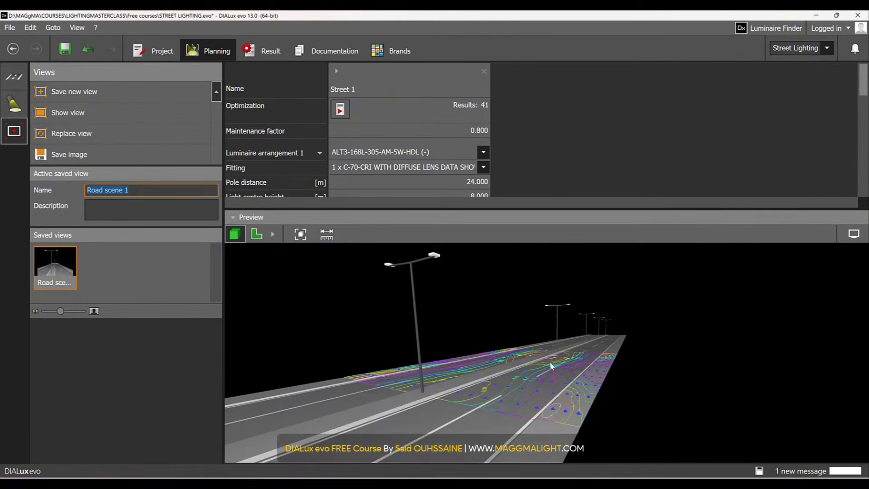
middle_click_drag(550, 363, 590, 395)
scroll(526, 386, "up", 1)
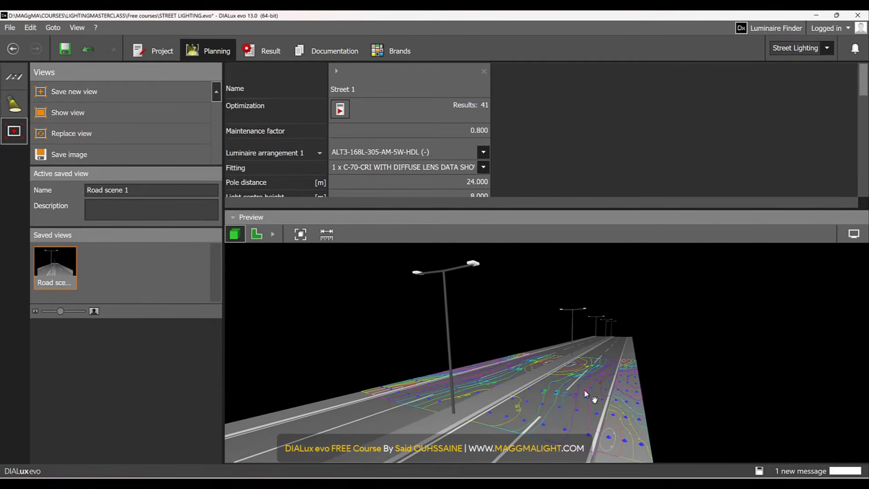
left_click(93, 98)
left_click(146, 194)
left_click(187, 193)
key("BackSpace")
key("BackSpace")
key("BackSpace")
key("BackSpace")
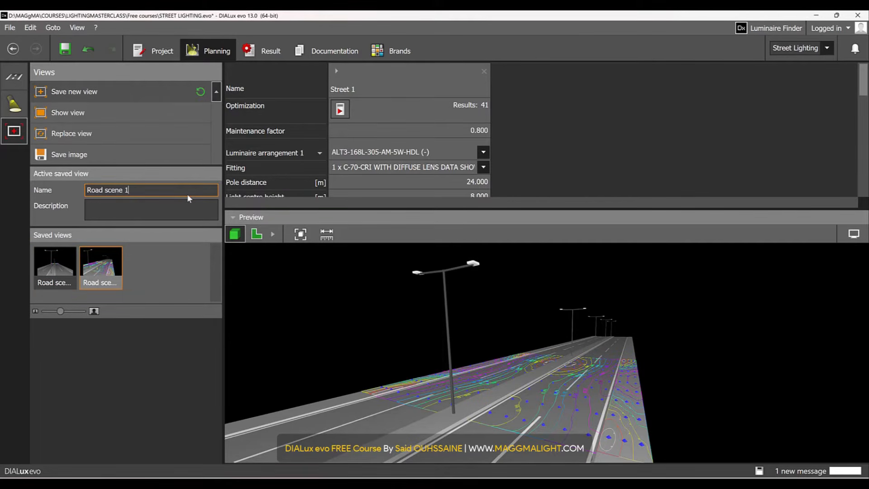
key("BackSpace")
type("2")
key("Return")
left_click(375, 316)
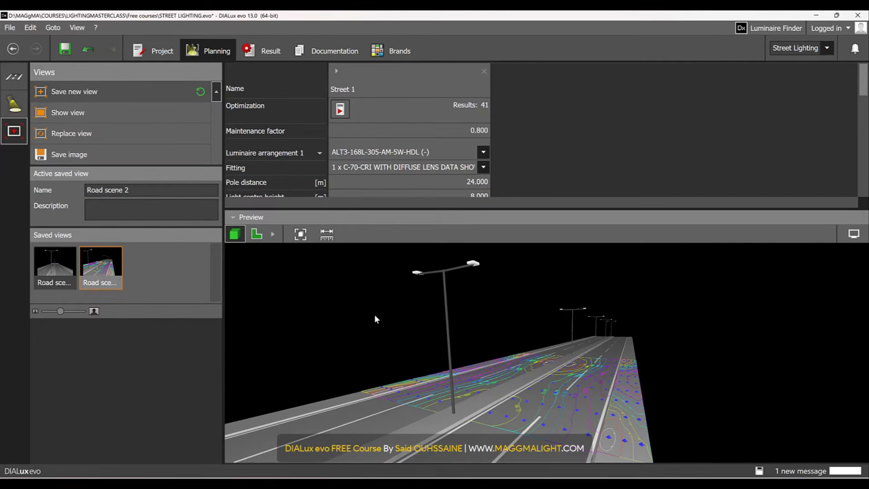
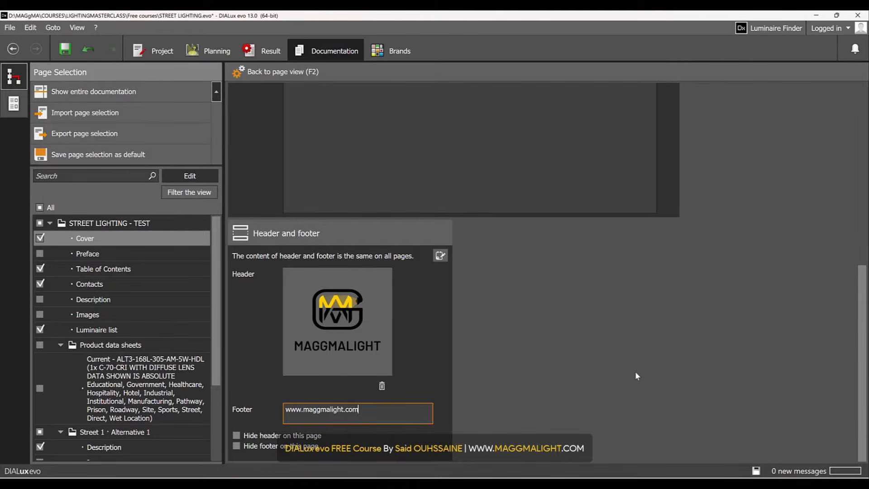
- Replace the documentation cover image with the saved view Road scene 1 and apply the second layout alternative
left_click(273, 74)
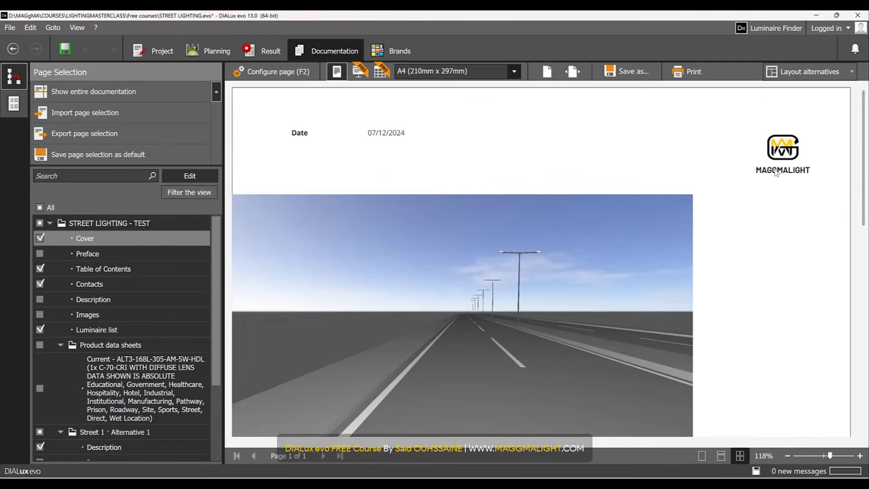
double_click(544, 292)
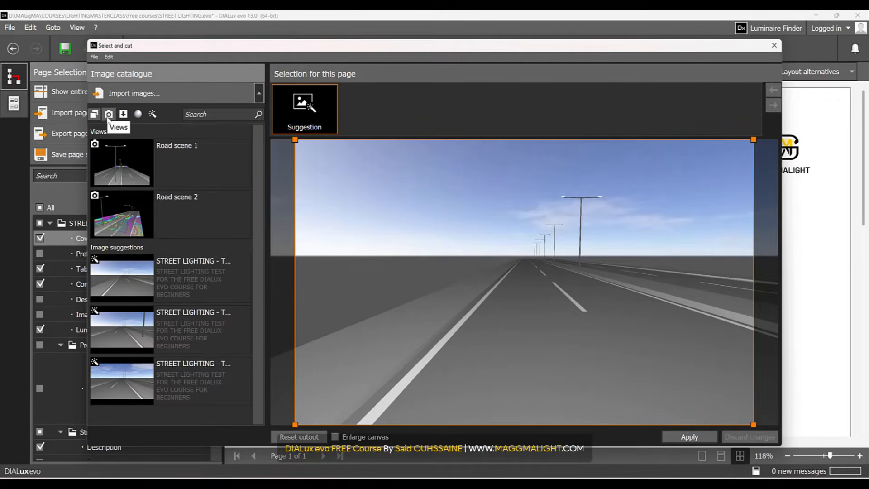
left_click(109, 115)
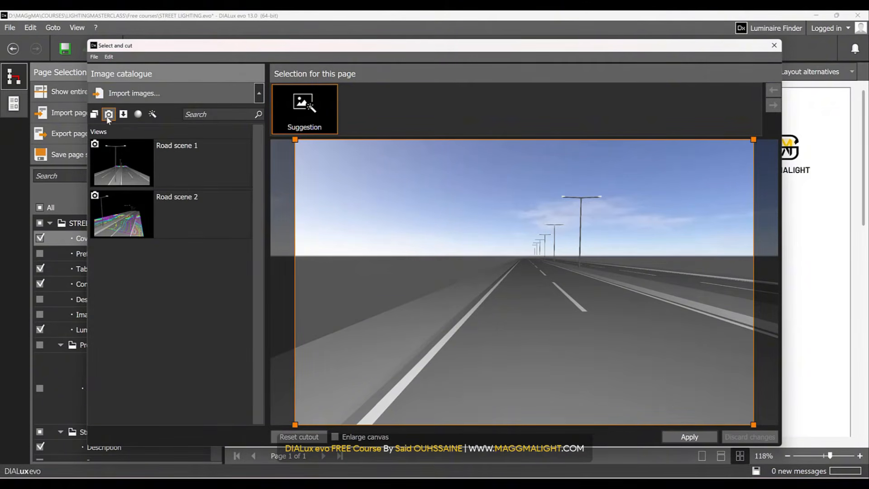
left_click(123, 160)
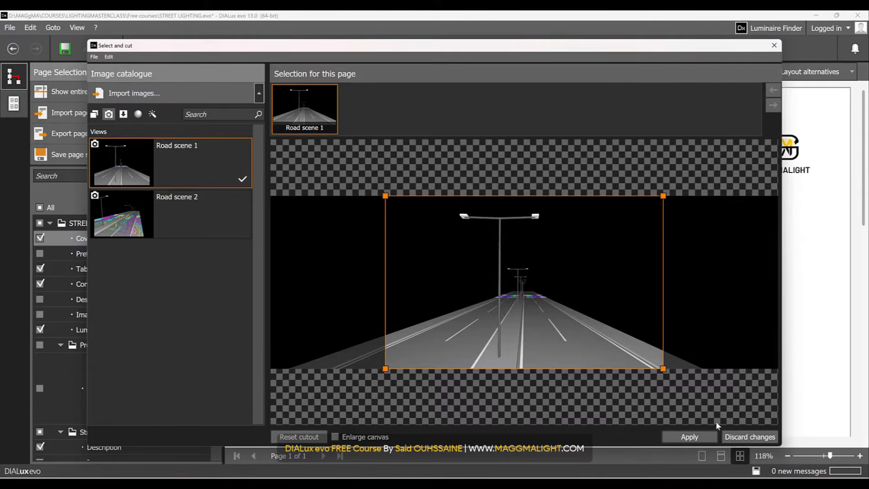
left_click(704, 443)
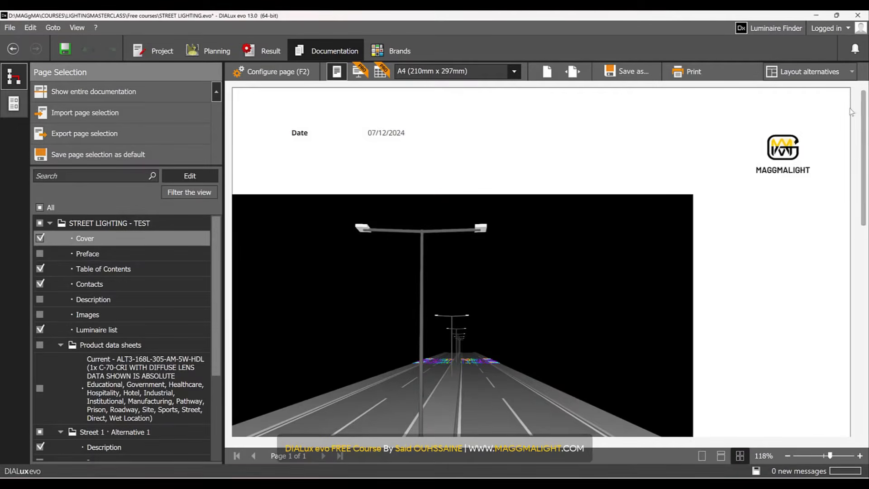
left_click(836, 72)
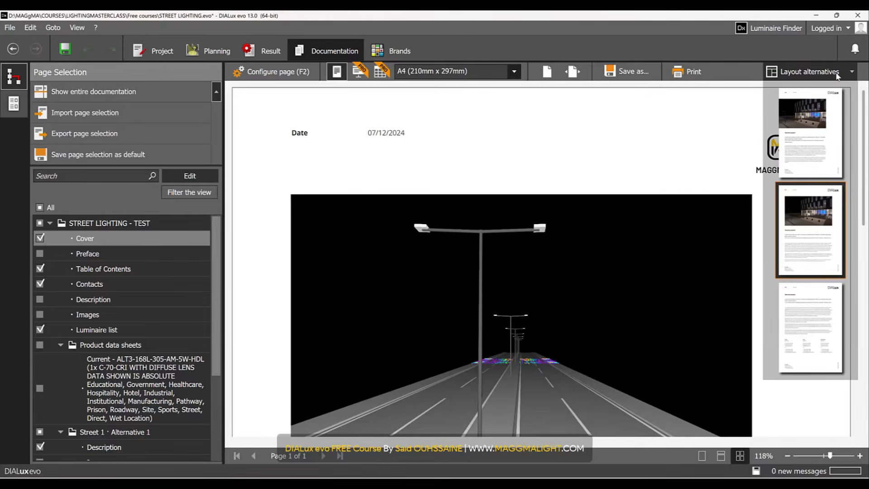
left_click(837, 73)
- Compare the cover page's title and description with the project name and brief description in the project information
scroll(619, 179, "down", 5)
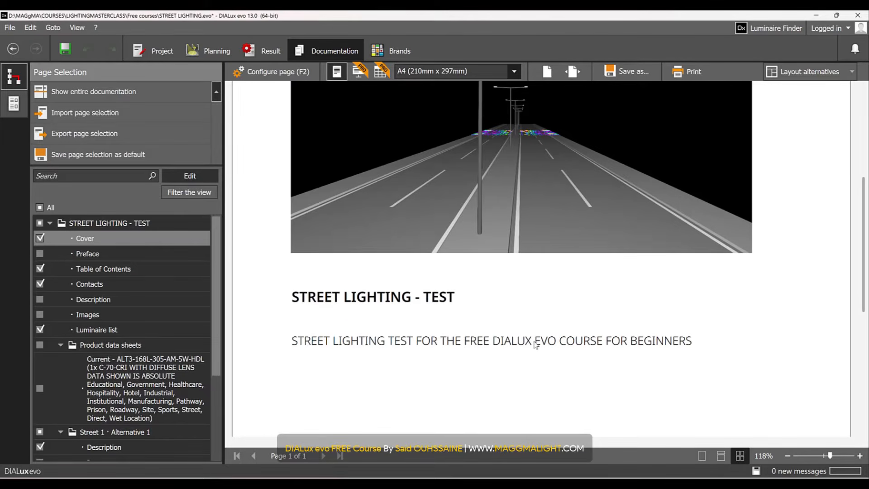
left_click(163, 53)
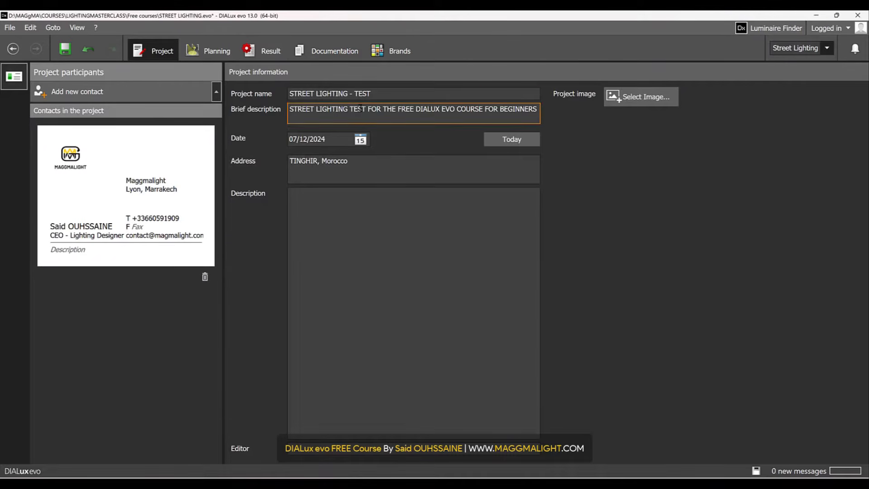
left_click(349, 51)
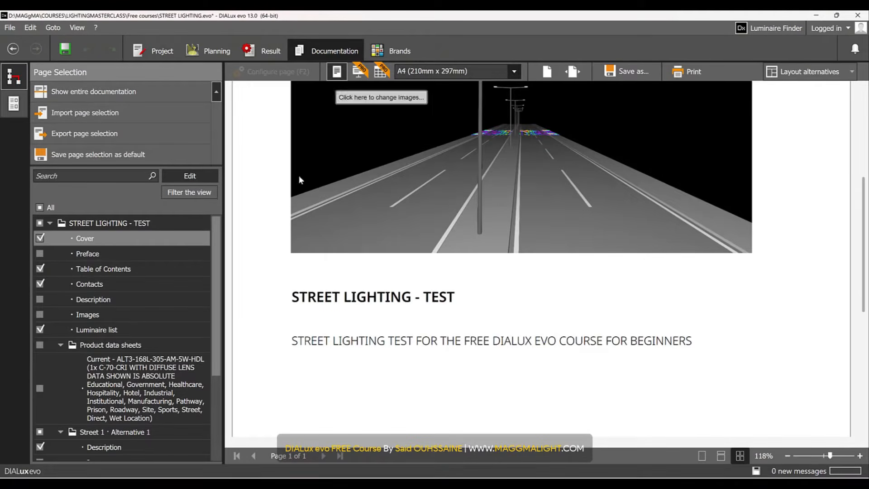
- Review the Table of Contents, Contacts and Luminaire list pages of the documentation
left_click(123, 271)
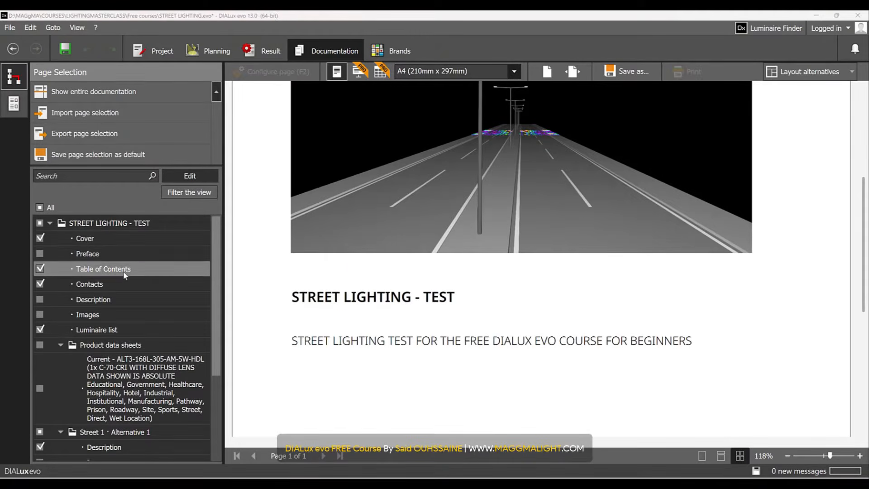
scroll(366, 233, "up", 5)
scroll(360, 236, "down", 3)
scroll(360, 235, "up", 4)
scroll(361, 235, "down", 4)
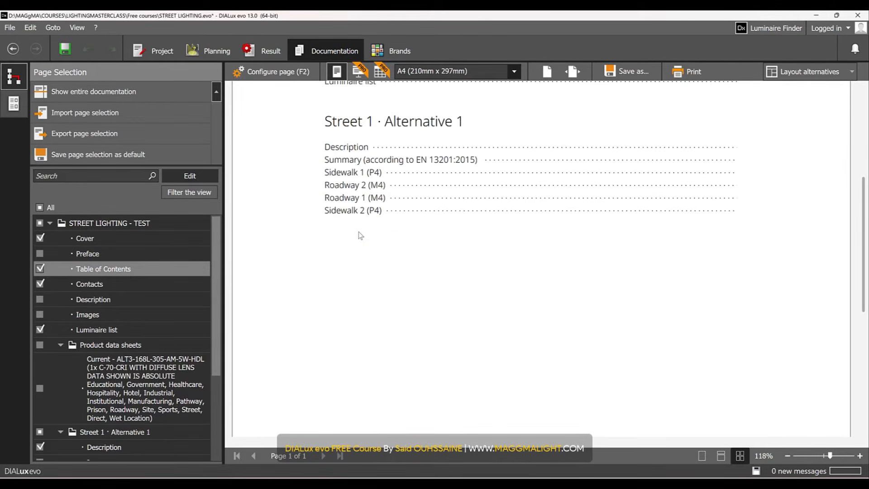
left_click(124, 284)
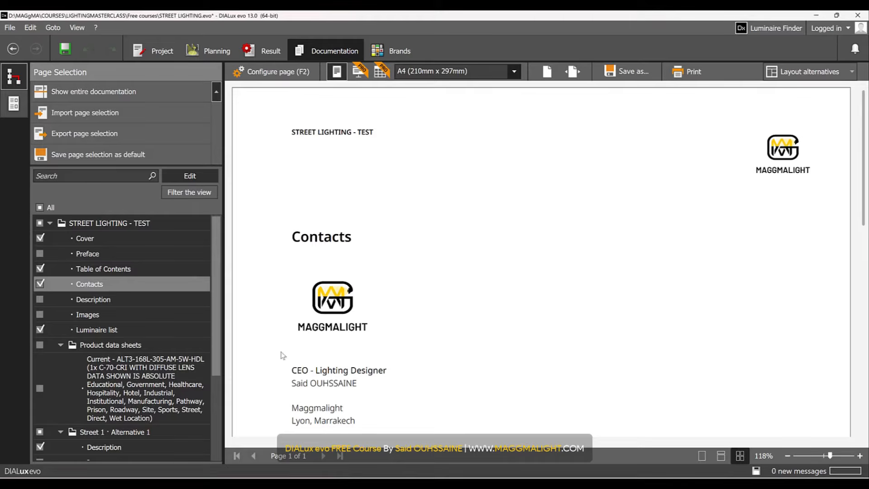
left_click(161, 324)
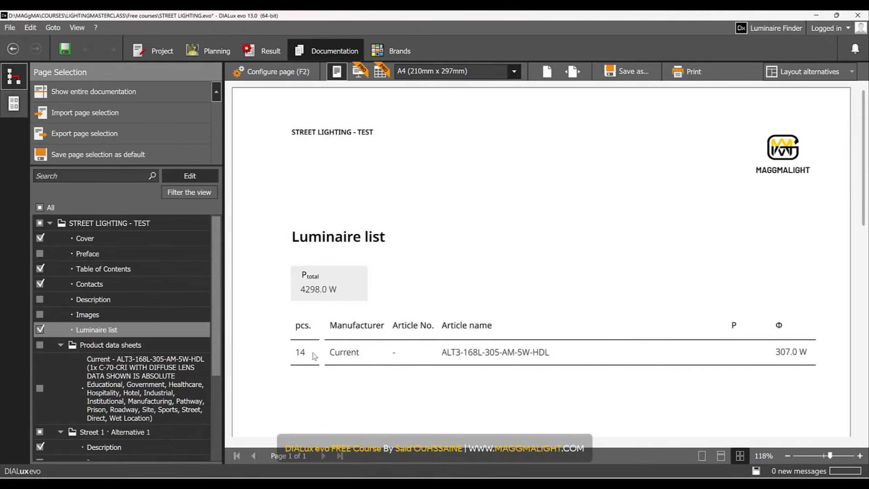
- Replace the image on the Street 1 Description page with Road scene 2 and apply the third layout alternative
scroll(220, 340, "down", 3)
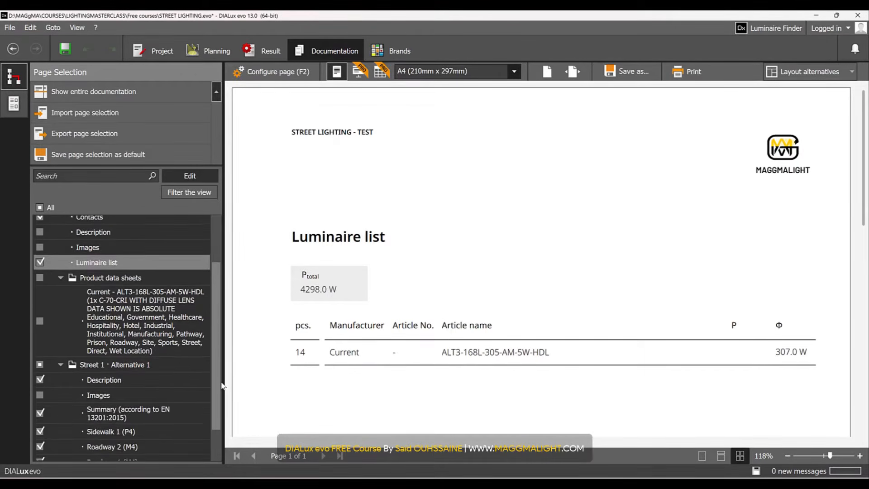
left_click(130, 339)
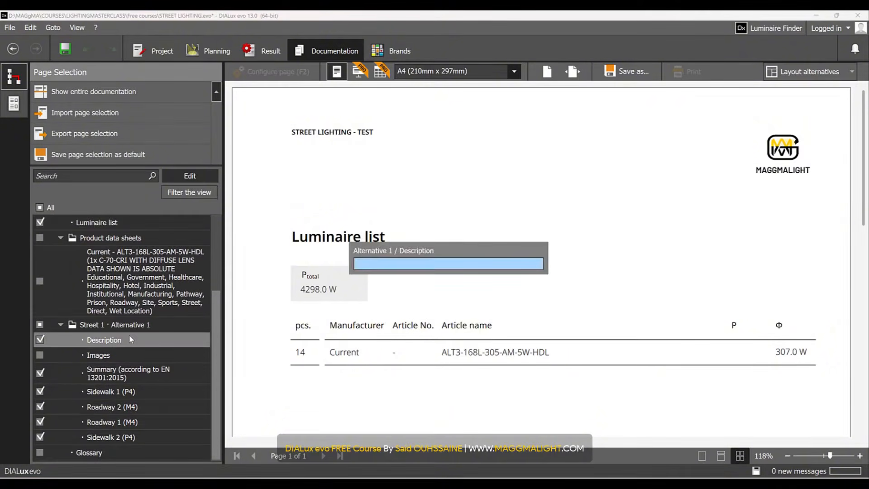
scroll(518, 265, "down", 2)
left_click(519, 268)
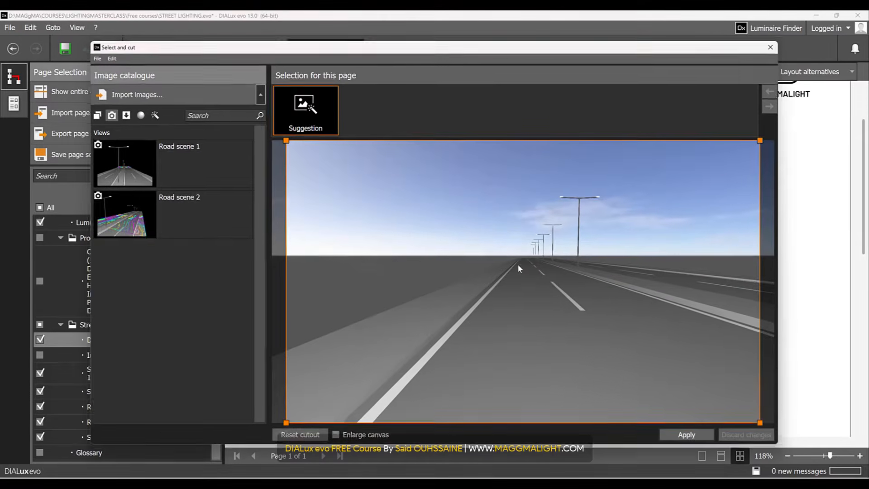
left_click(125, 227)
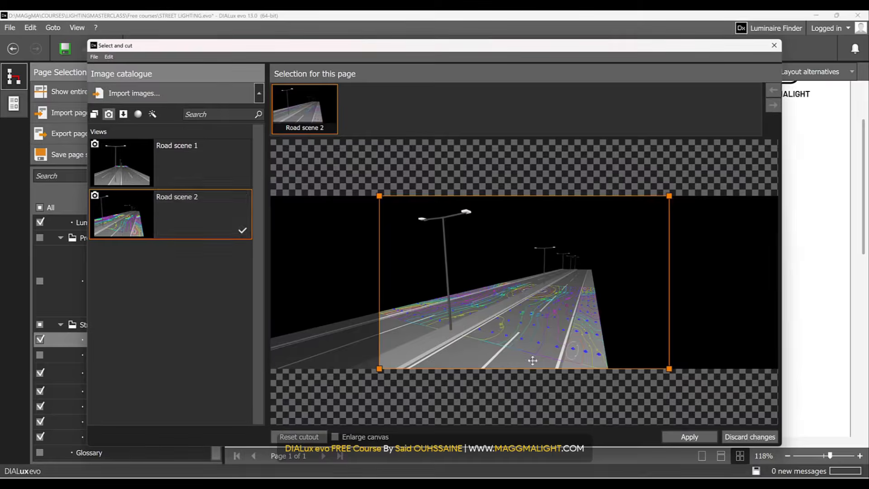
left_click(678, 440)
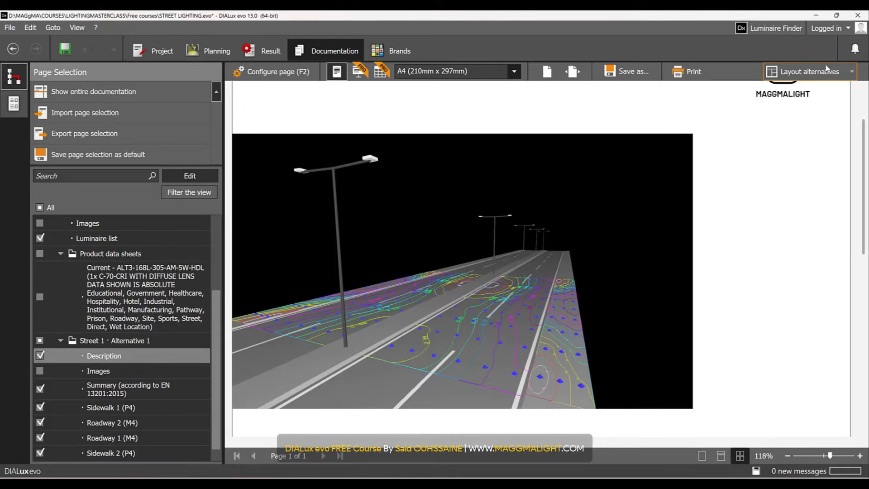
left_click(810, 72)
left_click(810, 327)
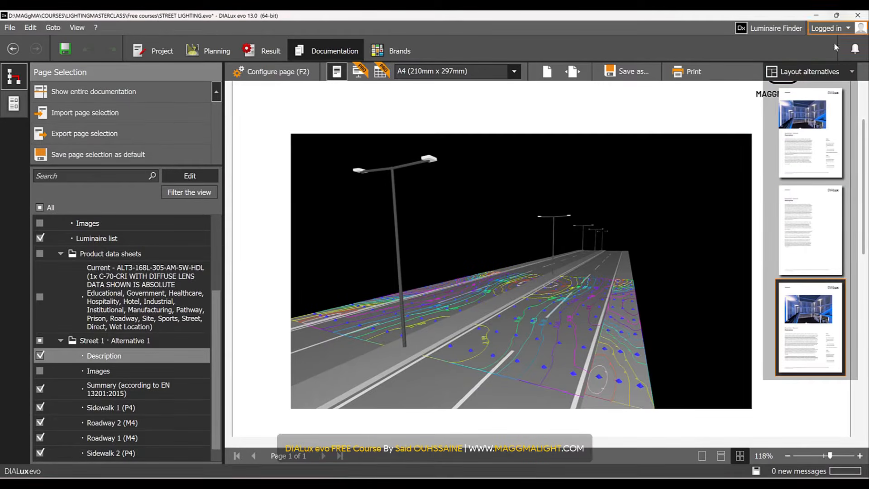
left_click(833, 75)
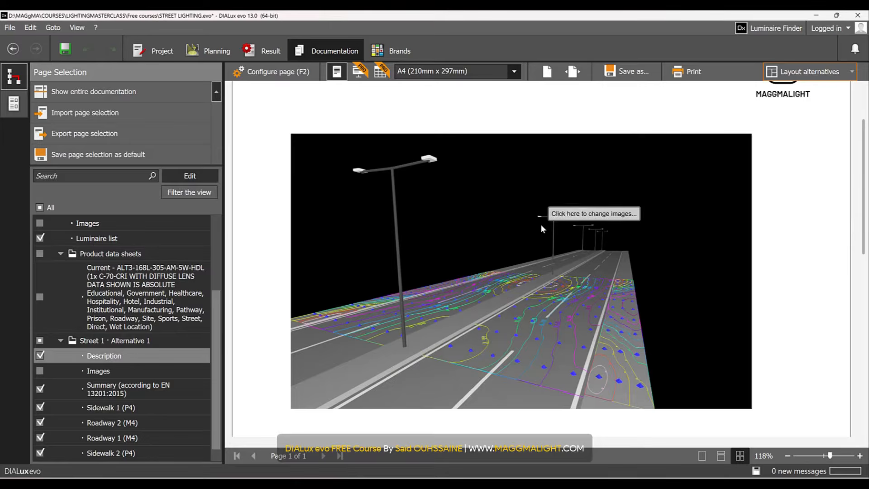
- Examine the street layout drawing on the Street 1 Summary (according to EN 13201:2015) page
left_click(140, 389)
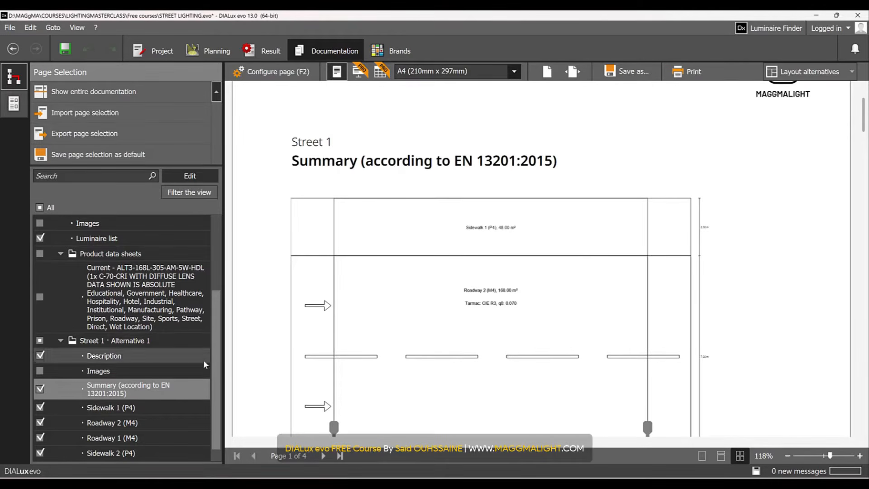
mouse_move(864, 112)
left_mouse_down()
mouse_move(865, 147)
mouse_move(864, 107)
left_mouse_up()
scroll(480, 280, "down", 3)
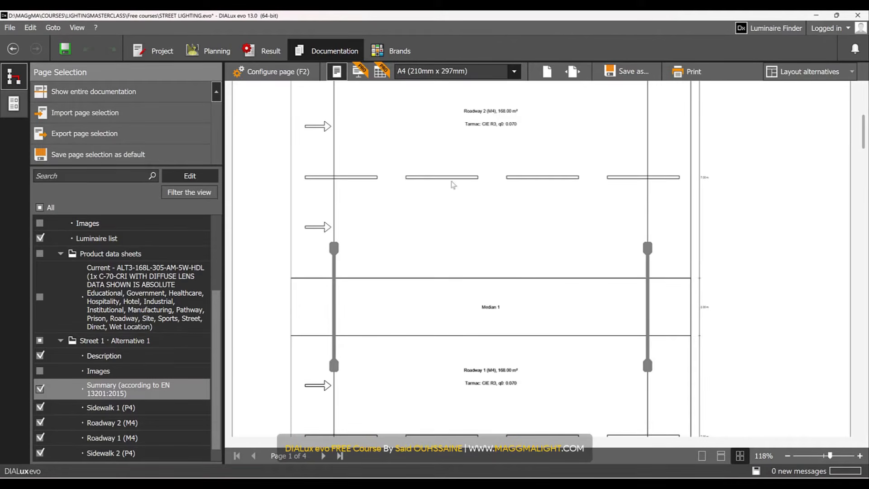
scroll(483, 317, "down", 3)
scroll(451, 287, "down", 3)
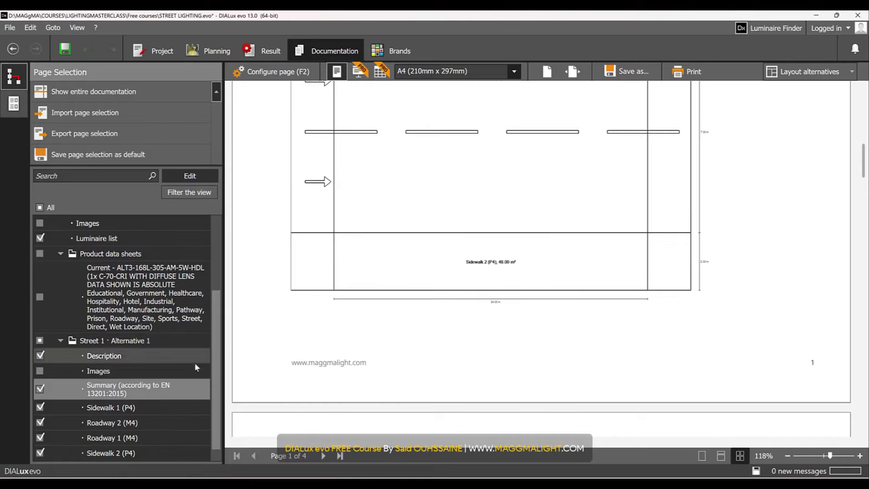
scroll(190, 371, "down", 3)
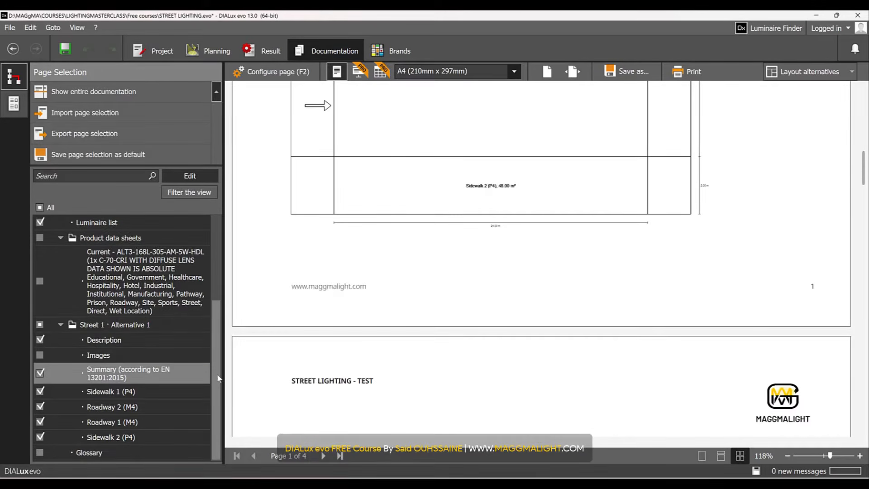
- Review the Sidewalk 1 (P4) page with its valuation field results and iso-illuminance curves
left_click(166, 394)
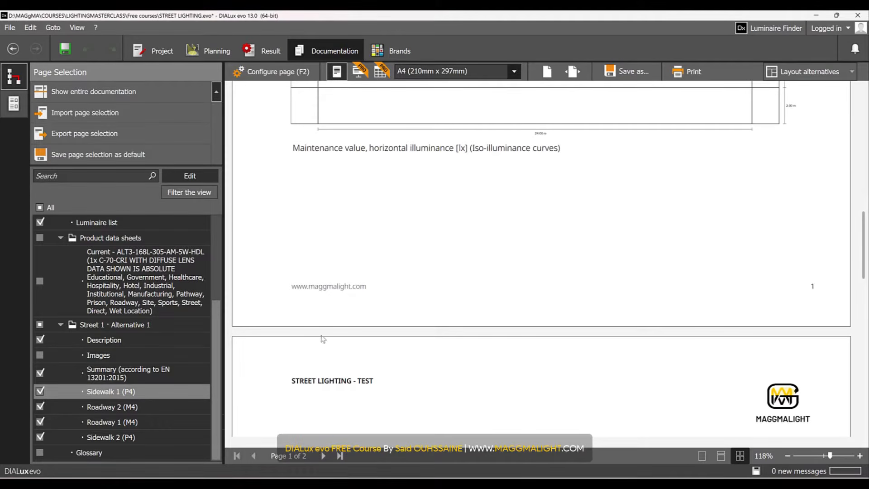
scroll(431, 301, "up", 4)
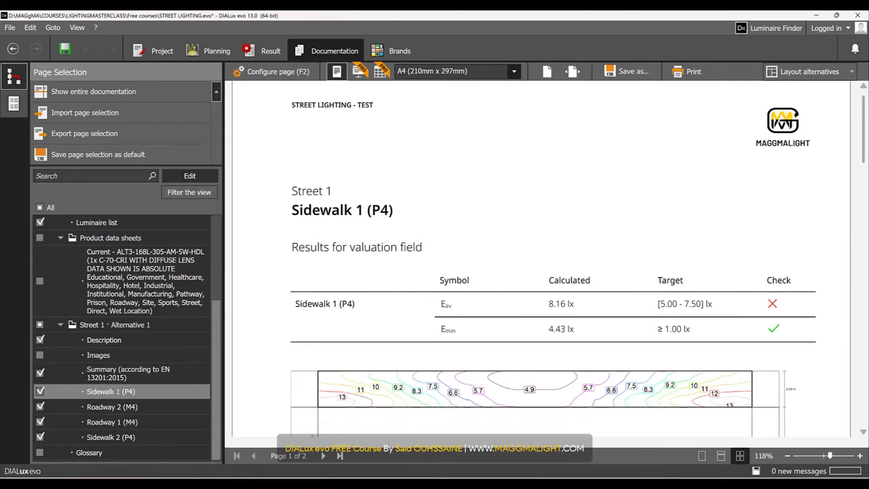
scroll(862, 149, "down", 3)
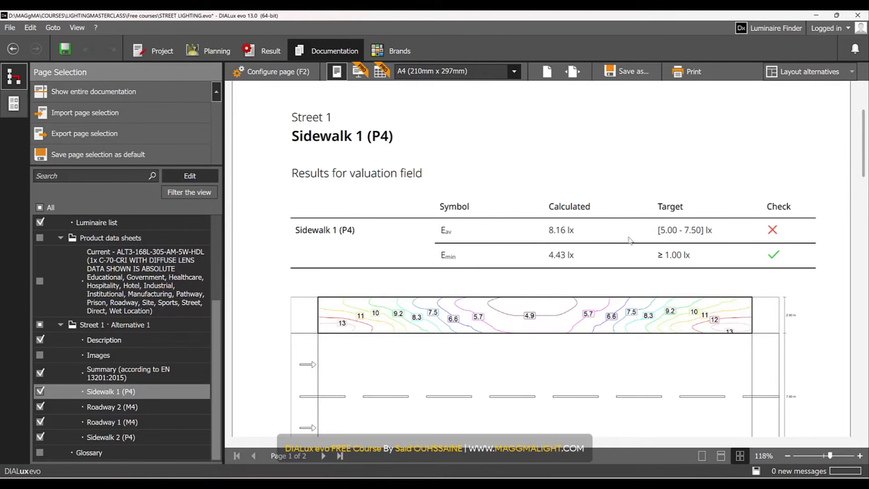
- Review the value grid and value chart of Sidewalk 1 (P4) and the result pages of Roadway 2 (M4)
left_click_drag(865, 164, 865, 411)
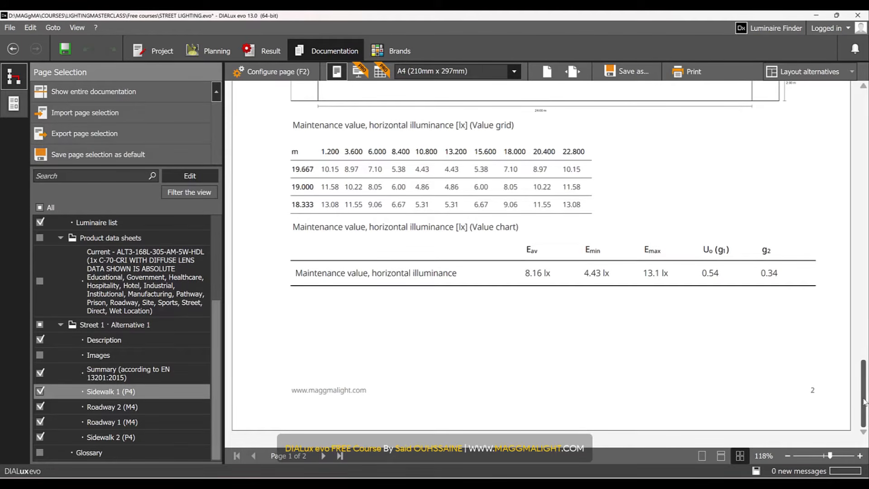
left_click(130, 408)
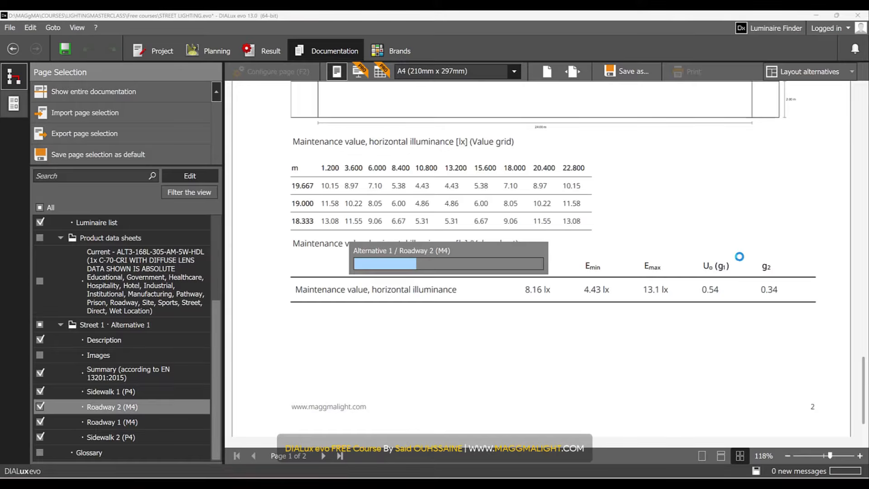
left_click_drag(867, 96, 865, 421)
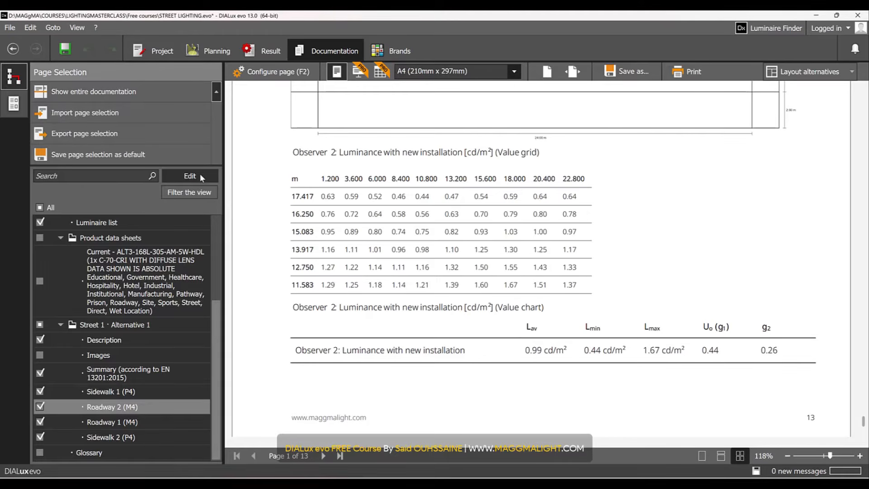
- Finish editing the page selection, show the entire documentation and browse through its pages
left_click(202, 178)
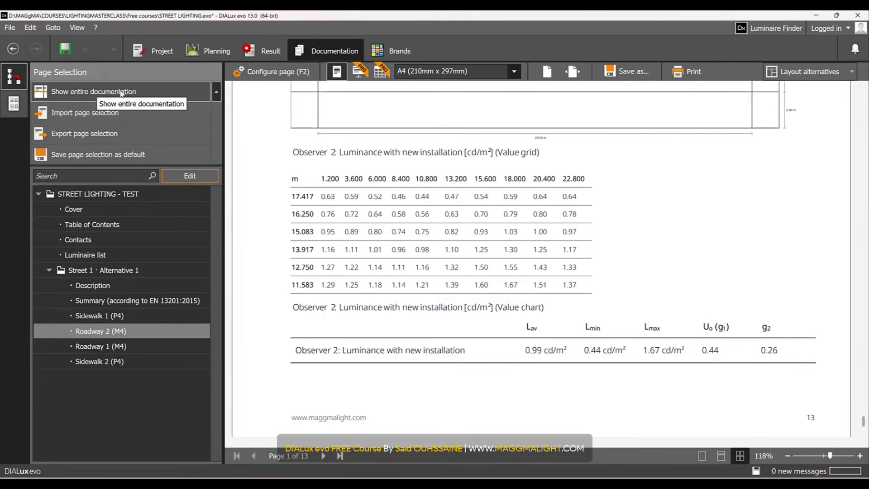
left_click(148, 93)
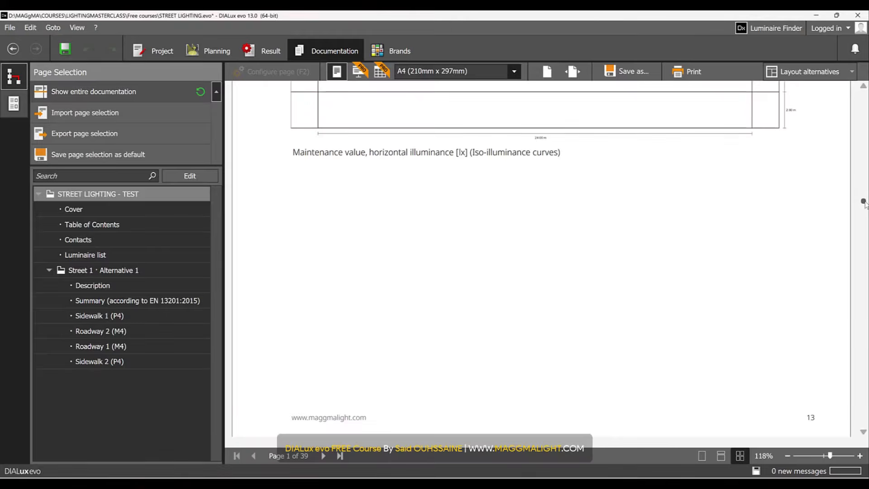
left_click_drag(864, 202, 790, 271)
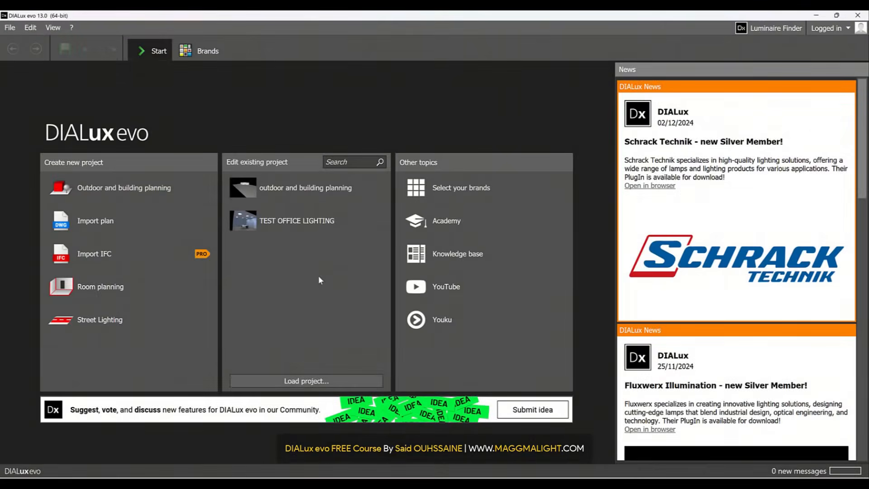
- Start a new project from an imported plan, loading the Bedroom Plan DWG file from the RESOURCES folder
left_click(153, 213)
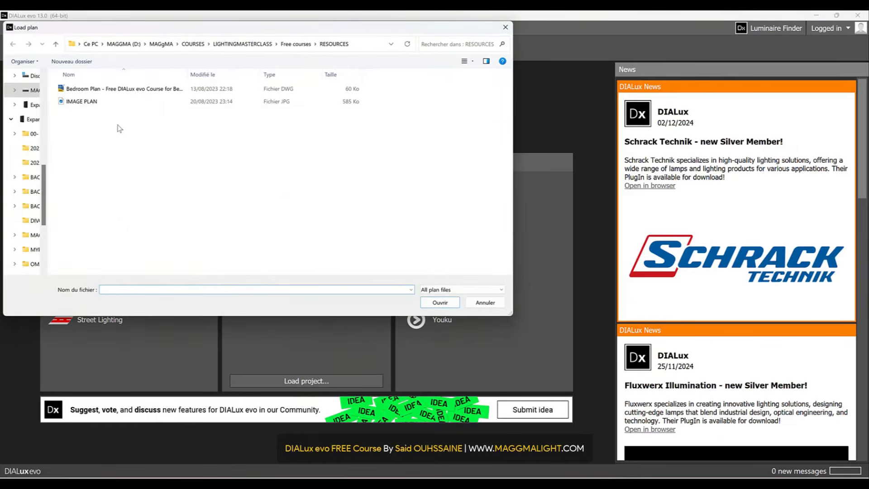
left_click(114, 89)
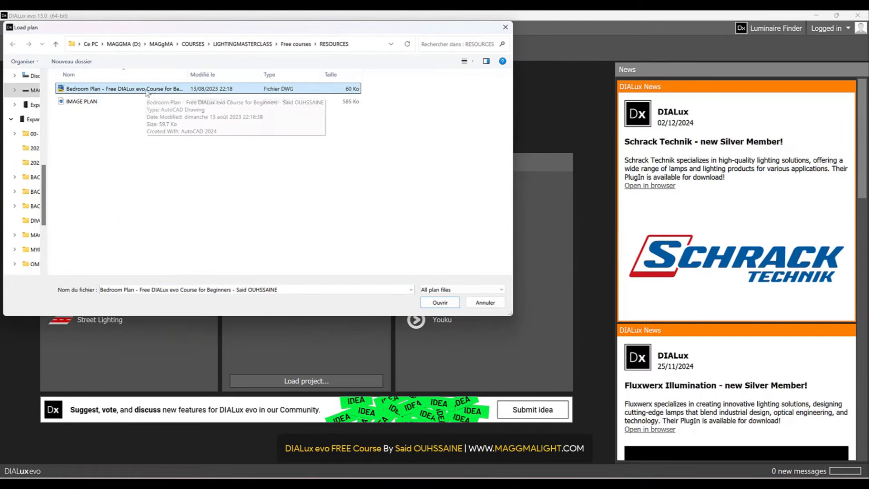
left_click(440, 302)
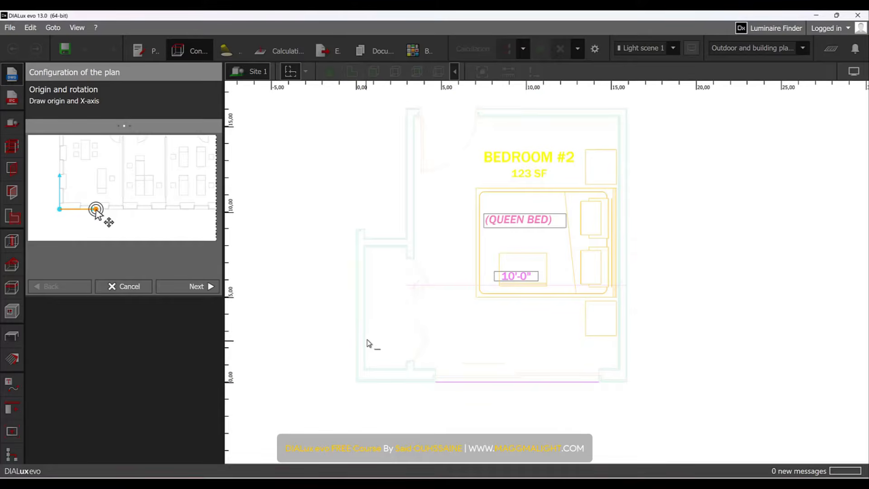
- Place the plan's origin at the lower-left outer wall corner with the X-axis along the lower wall, and finish configuration with Inch units
scroll(361, 388, "up", 3)
scroll(361, 389, "up", 2)
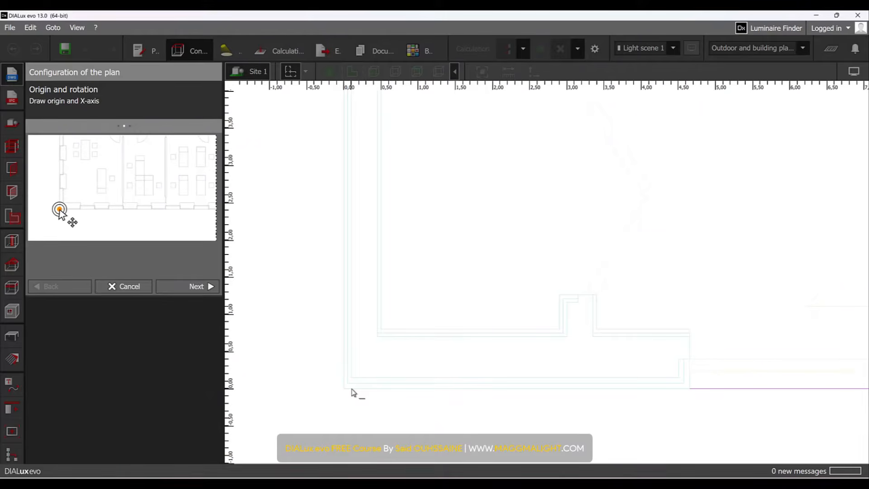
scroll(353, 393, "down", 5)
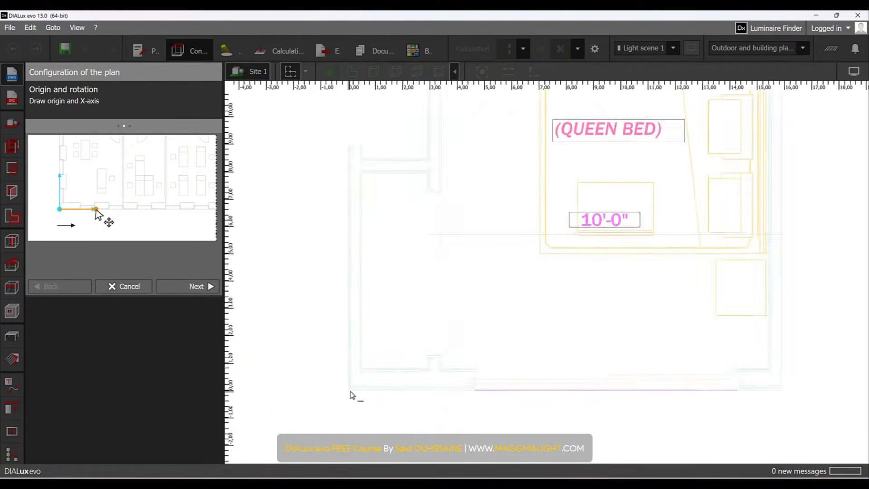
left_click(211, 286)
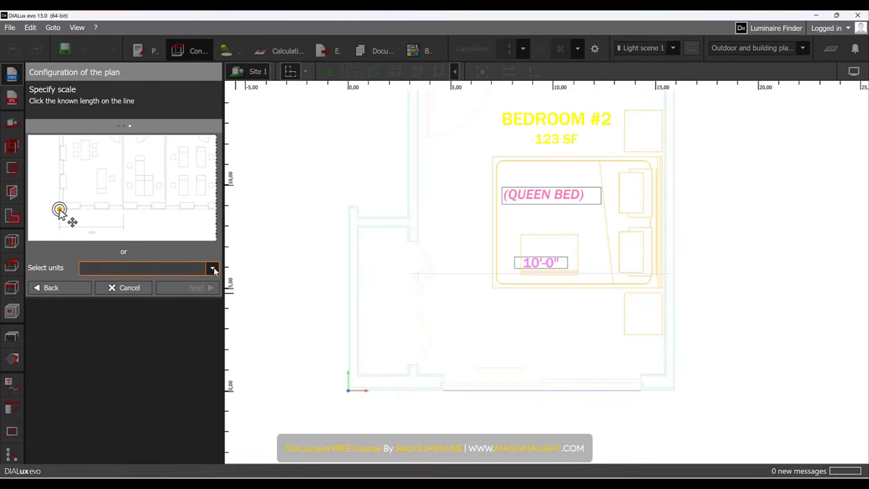
left_click(213, 270)
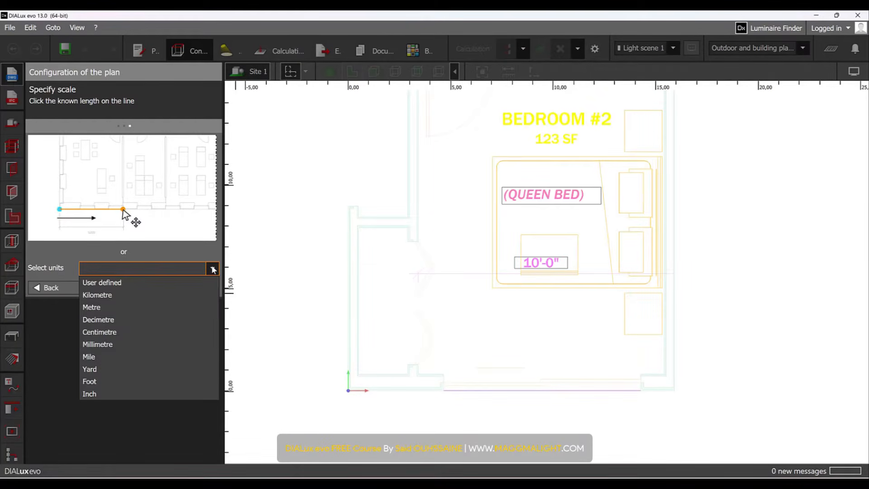
left_click(154, 395)
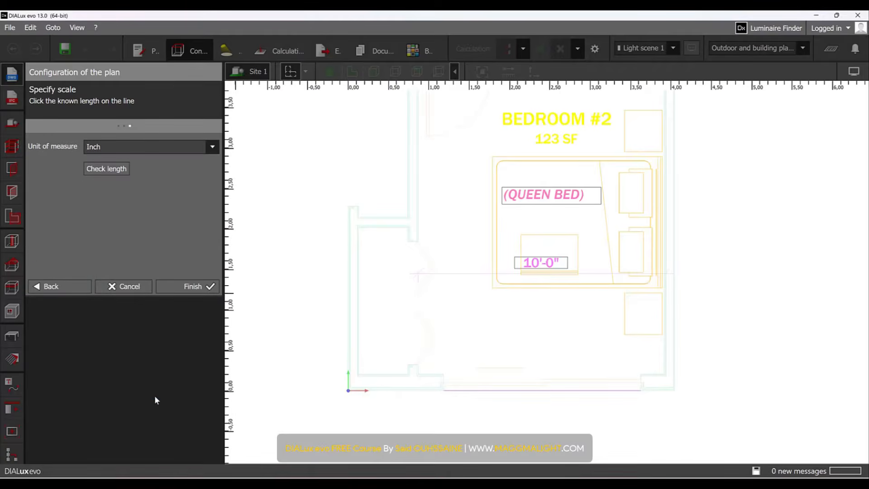
left_click(202, 287)
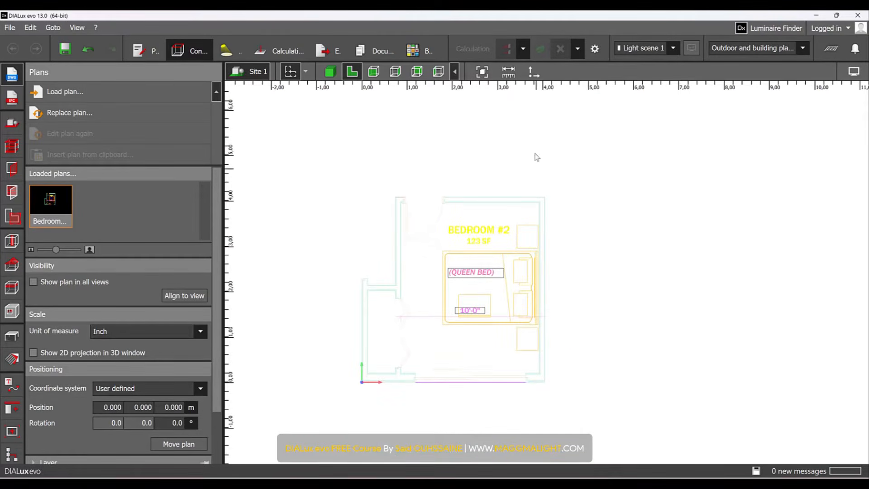
- Measure the 10'-0" dimension line across the bedroom between the inner wall faces to verify the plan scale
left_click(512, 75)
scroll(401, 272, "up", 2)
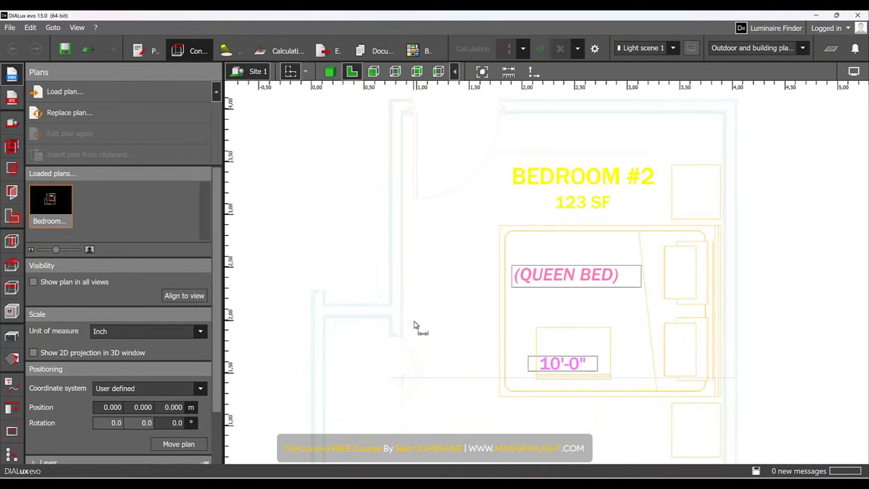
scroll(403, 371, "up", 3)
left_click(402, 369)
scroll(404, 365, "down", 3)
scroll(670, 349, "up", 4)
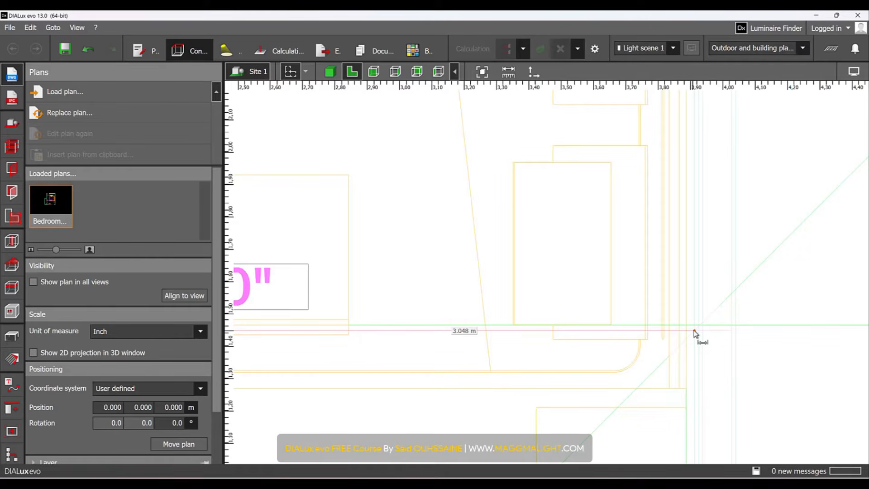
scroll(696, 333, "down", 2)
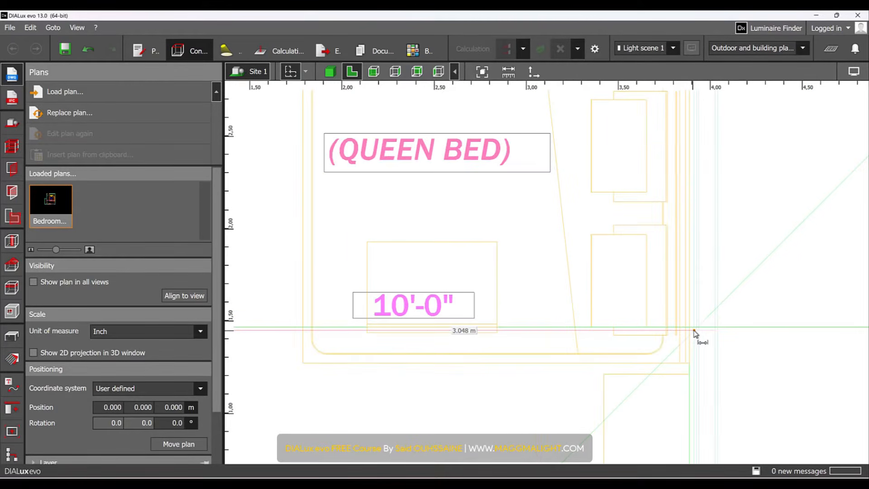
left_click(694, 327)
key("Escape")
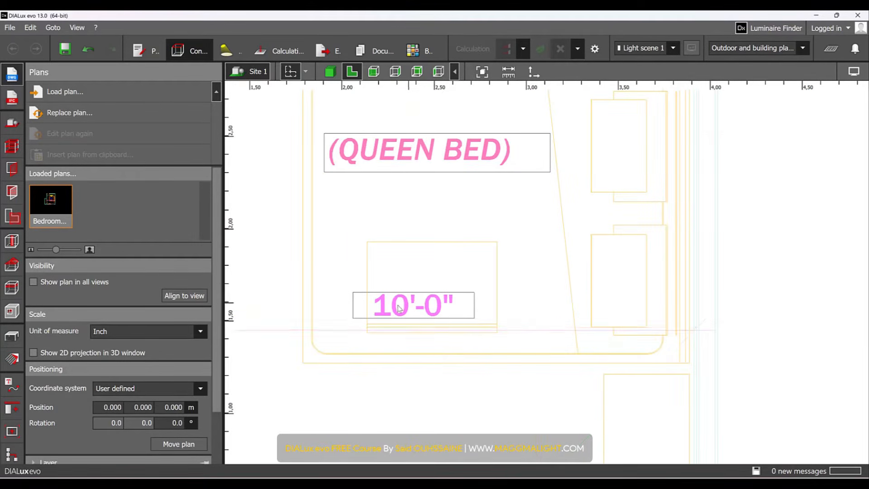
scroll(582, 355, "down", 4)
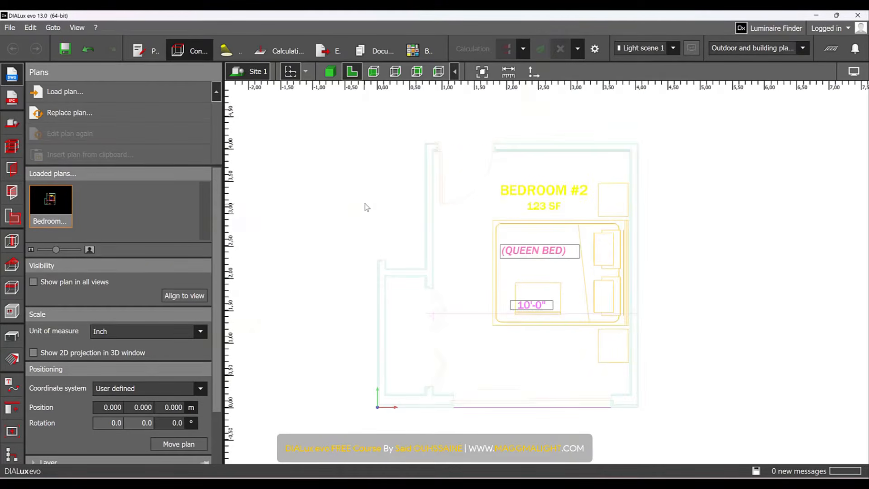
- Check the available length units in the general settings, keep the metric system and close the settings
left_click(10, 28)
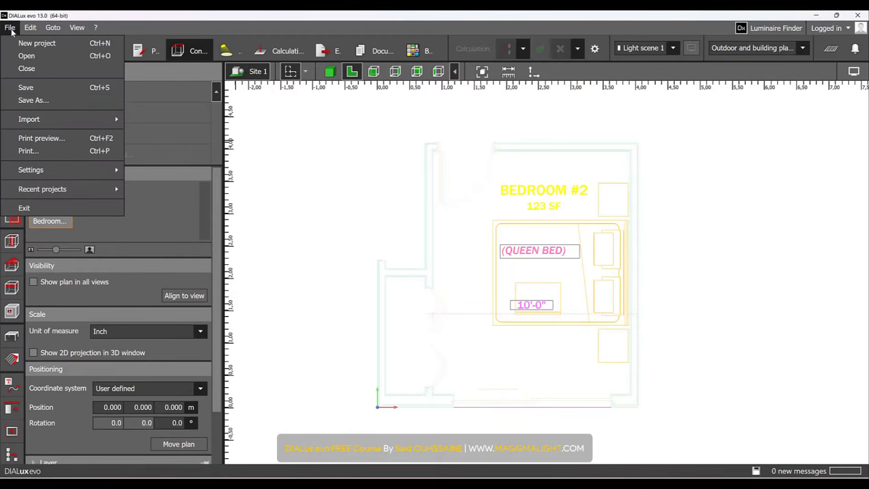
mouse_move(60, 171)
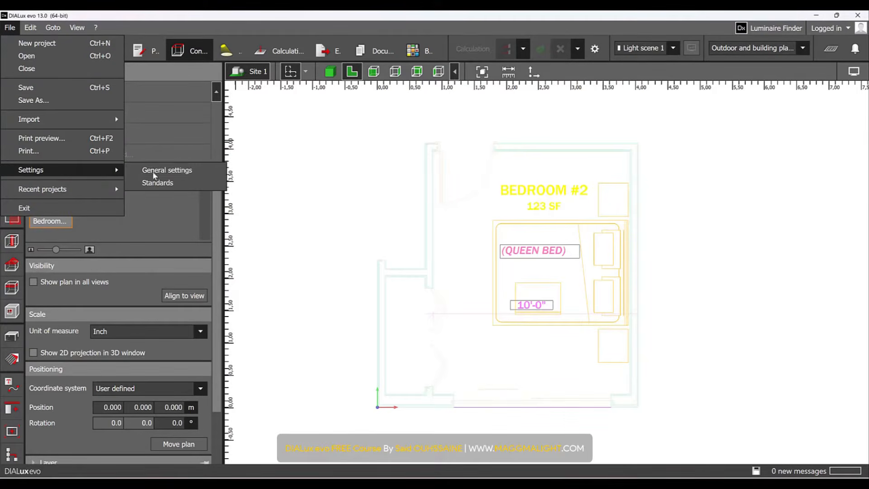
left_click(189, 166)
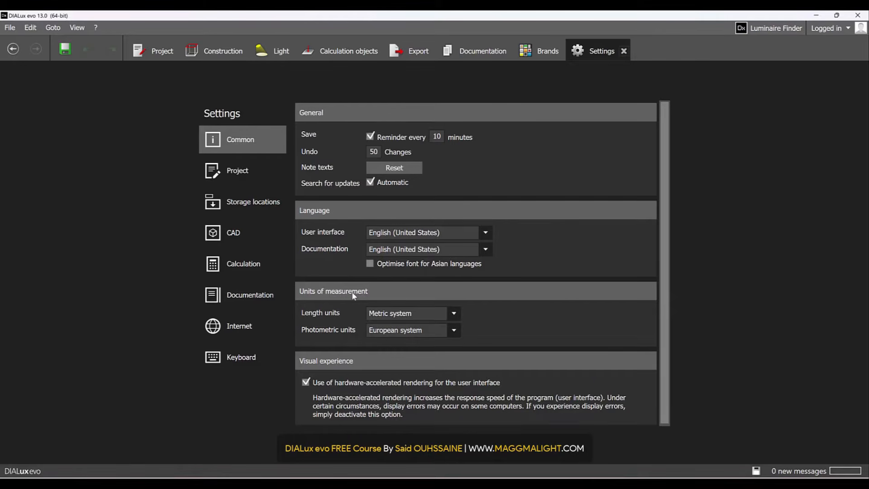
left_click(438, 316)
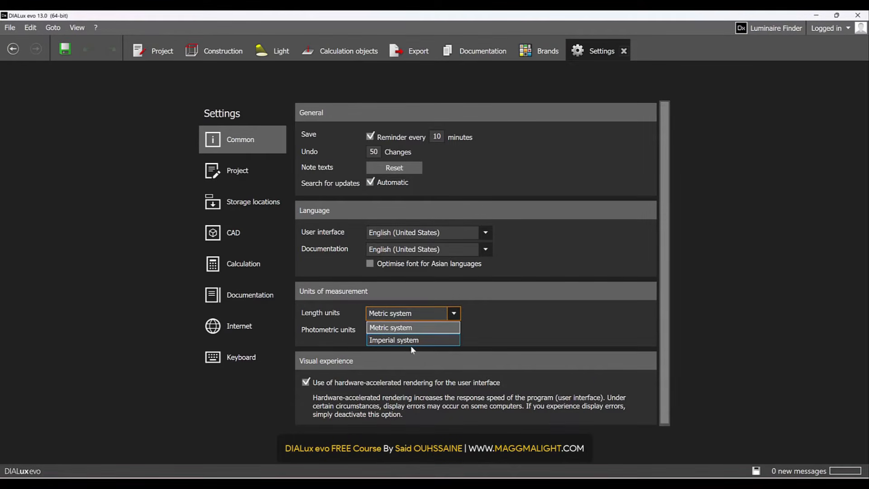
left_click(526, 333)
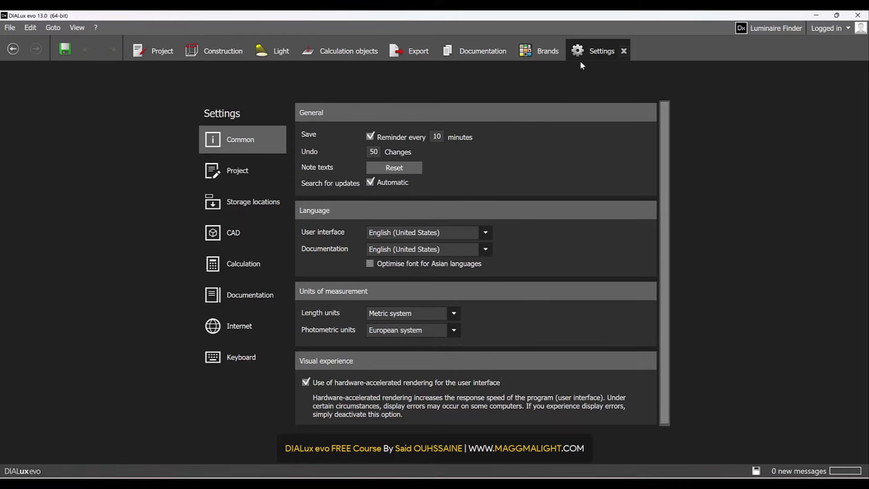
left_click(623, 52)
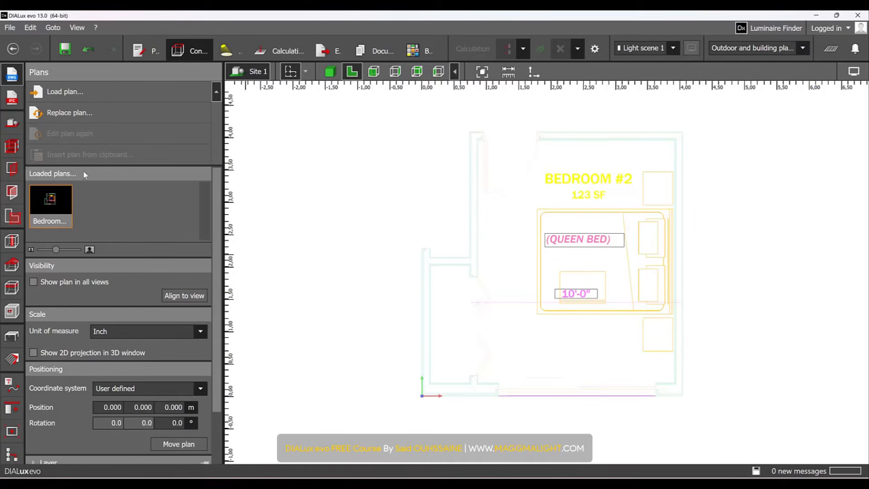
- Start a new building contour at the plan origin and draw its lower edge about 4.04 m along the outer wall
left_click(16, 149)
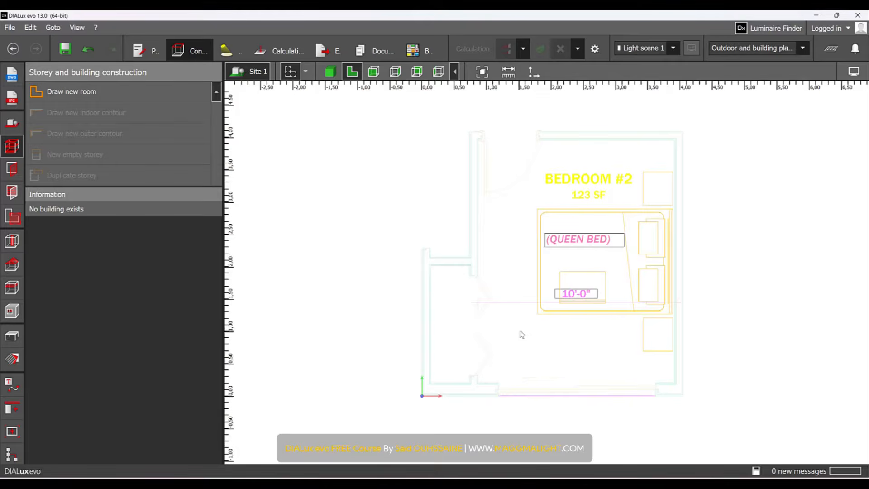
left_click(10, 124)
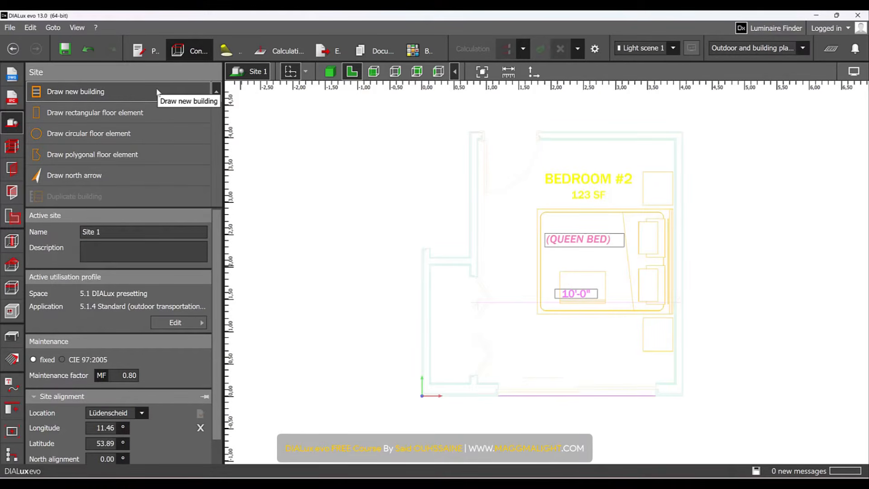
left_click(133, 89)
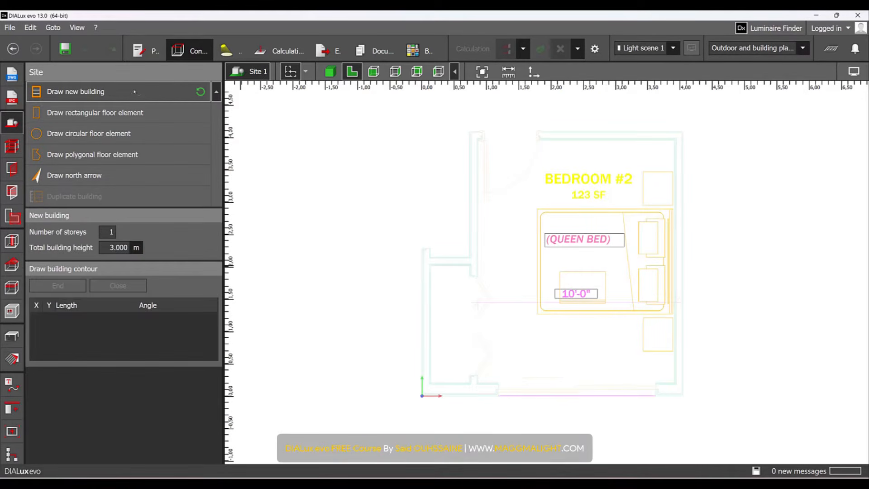
scroll(435, 398, "up", 8)
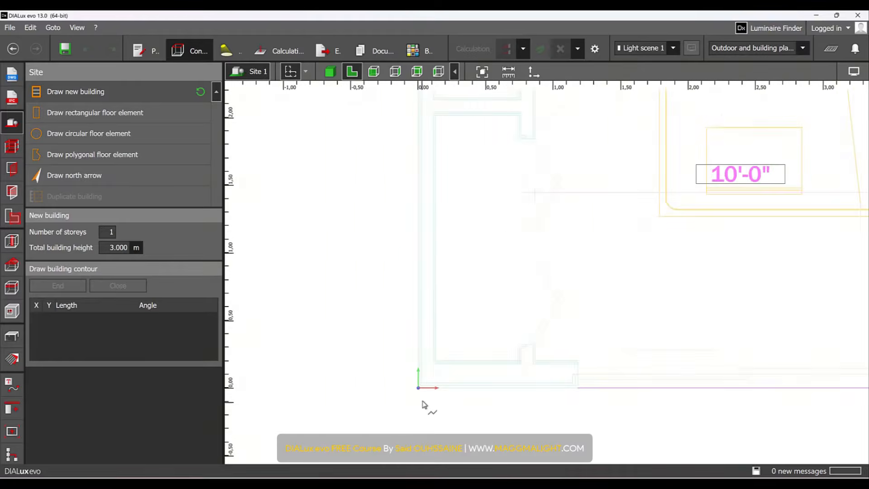
left_click(419, 388)
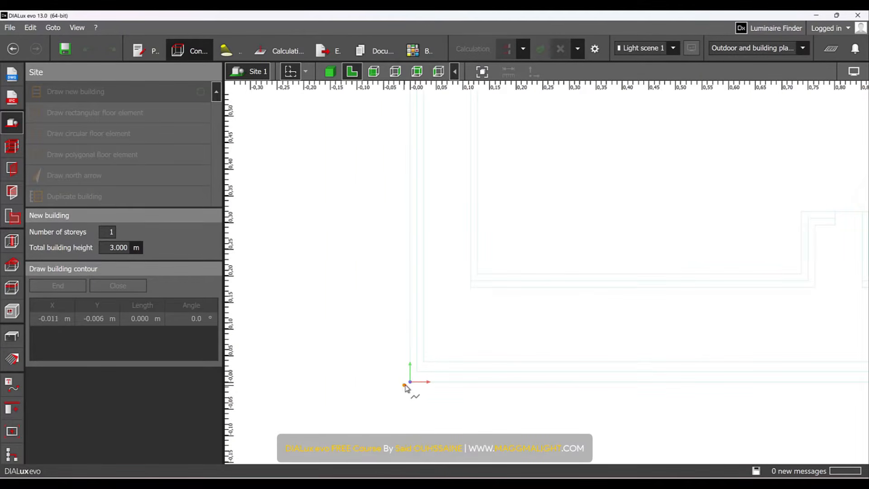
scroll(374, 412, "down", 11)
scroll(450, 378, "up", 3)
scroll(527, 383, "up", 3)
scroll(559, 422, "up", 4)
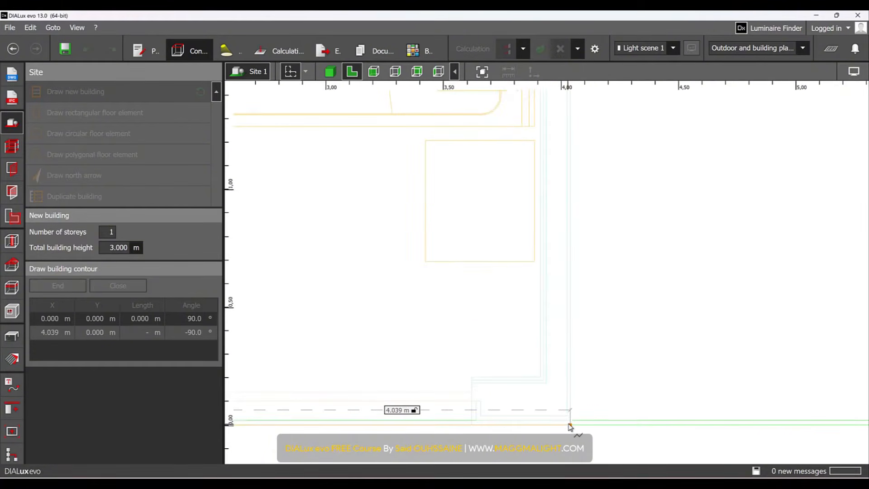
left_click(573, 427)
- Extend the building contour about 4.09 m up the right outer wall to the plan's upper-right corner
scroll(564, 460, "down", 7)
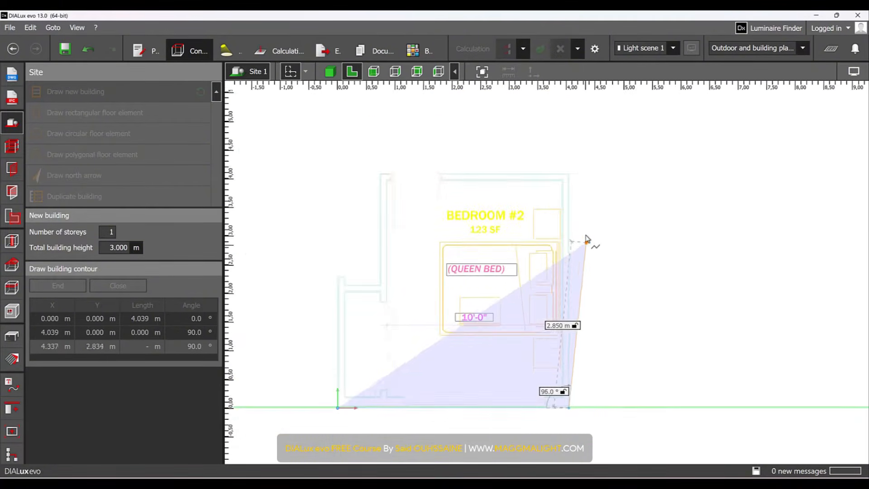
middle_click_drag(585, 226, 601, 306)
scroll(592, 279, "up", 4)
scroll(592, 249, "up", 3)
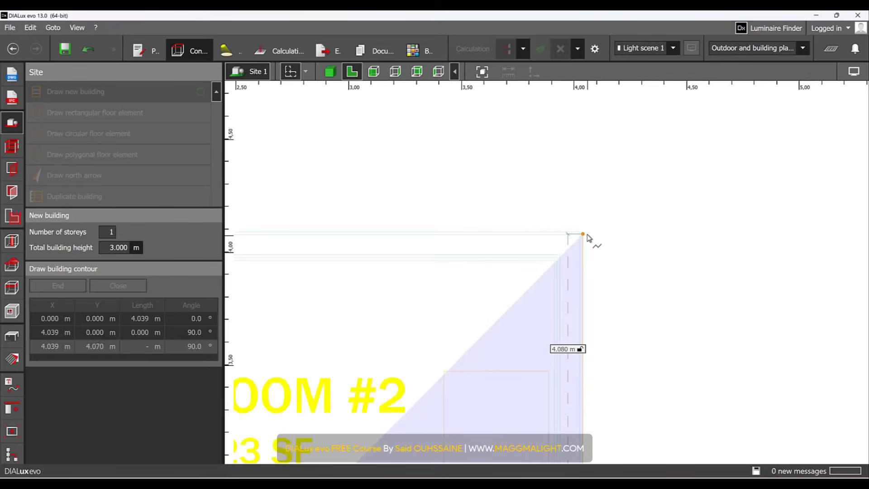
left_click(584, 234)
- Continue the building contour about 3.30 m along the upper outer wall and about 1.94 m down to the closet's upper wall
scroll(460, 283, "down", 3)
middle_click_drag(351, 293, 631, 246)
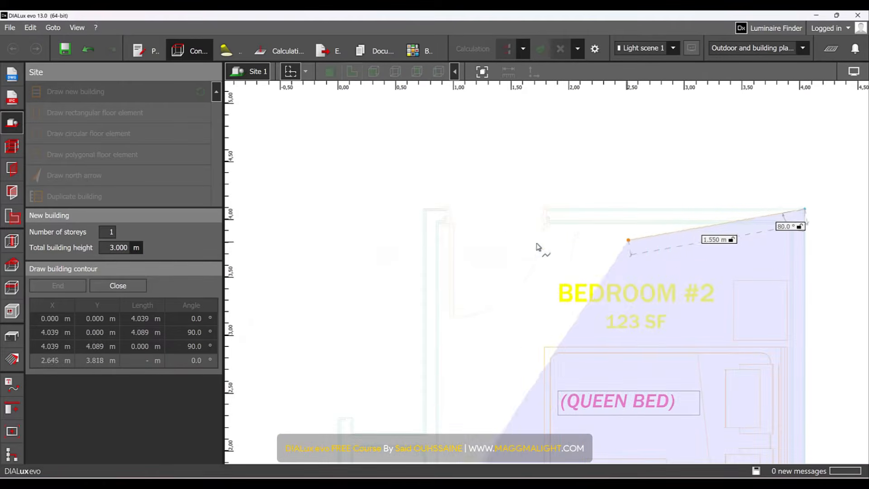
scroll(455, 217, "up", 3)
left_click(403, 218)
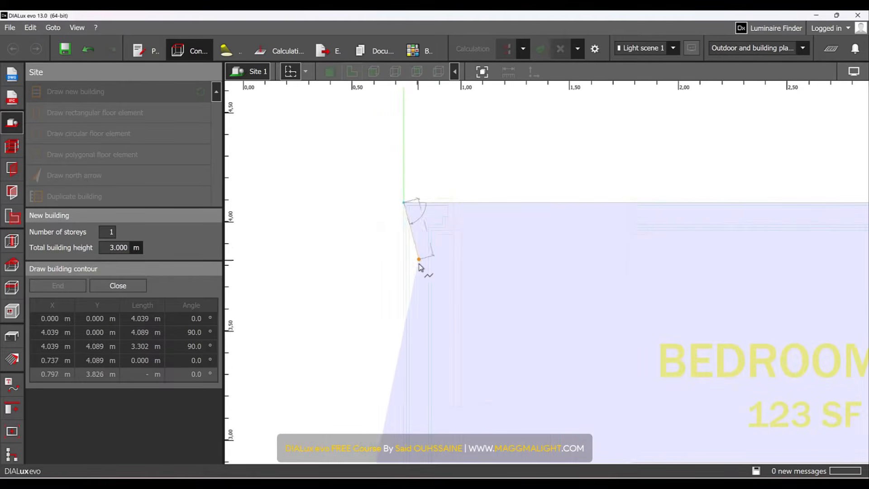
scroll(419, 262, "down", 3)
middle_click_drag(443, 330, 504, 240)
scroll(504, 240, "up", 5)
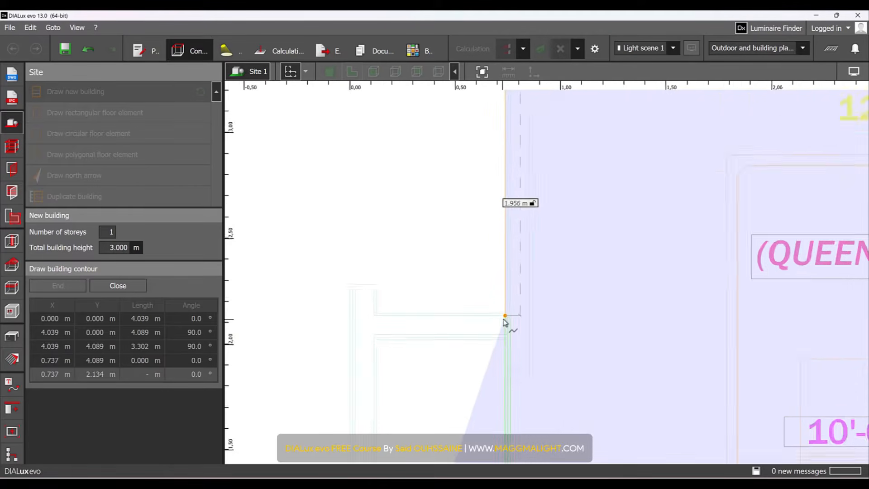
left_click(507, 312)
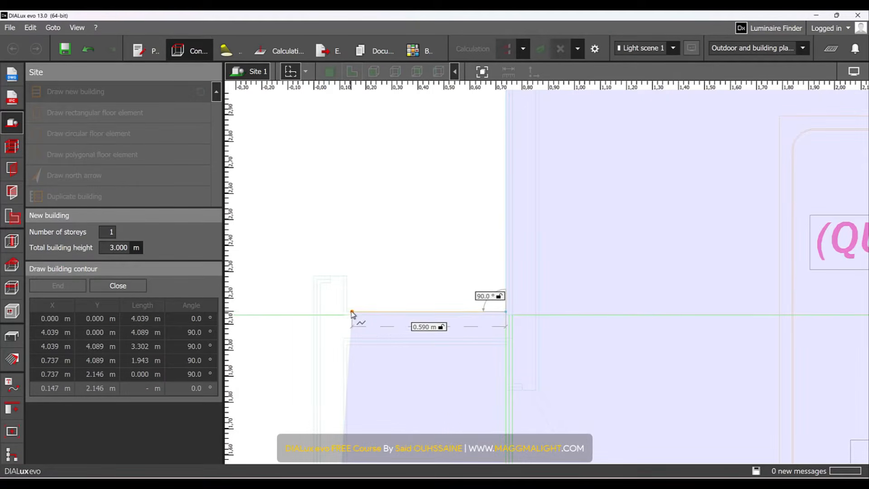
- Trace the closet's upper wall about 0.61 m to the left, with the 0.137 m by 0.127 m wall projection at its end
left_click(349, 312)
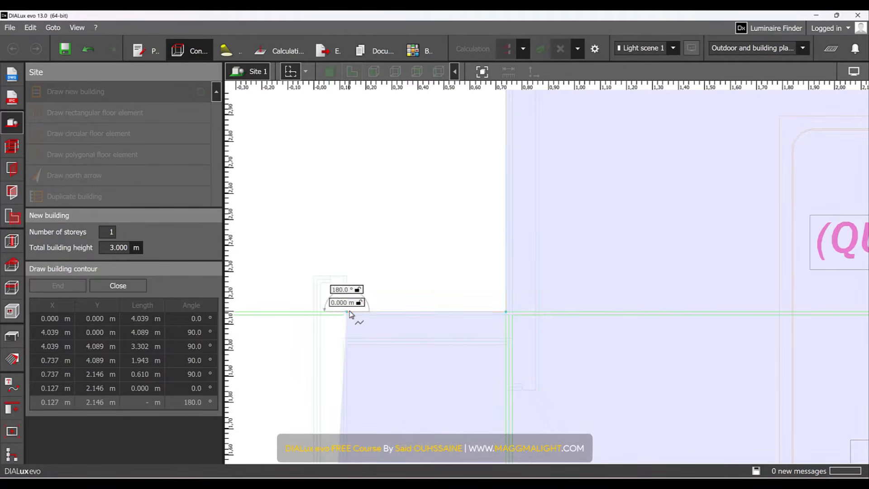
left_click(347, 276)
left_click(314, 277)
- Close the building contour polygon down the closet's left outer wall and deselect the storey outline
scroll(335, 285, "down", 3)
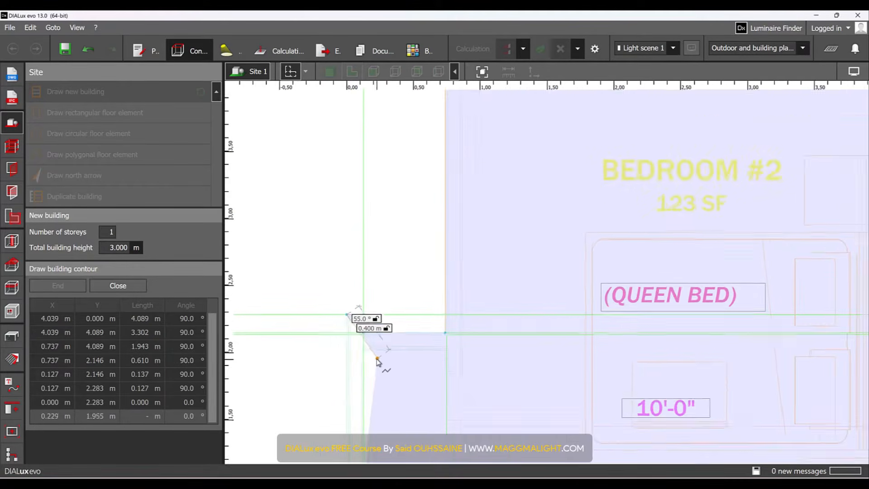
middle_click_drag(459, 247, 506, 180)
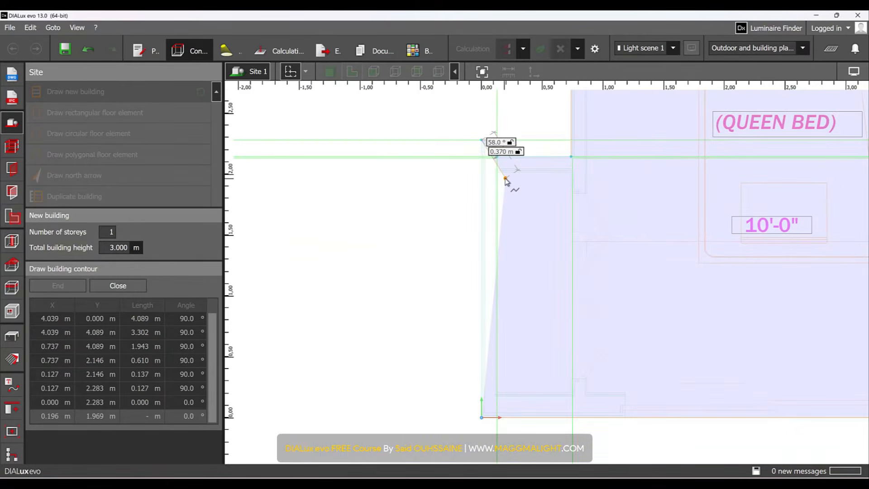
mouse_move(485, 236)
middle_mouse_down()
mouse_move(685, 162)
mouse_move(566, 253)
mouse_move(453, 224)
mouse_move(465, 305)
middle_mouse_up()
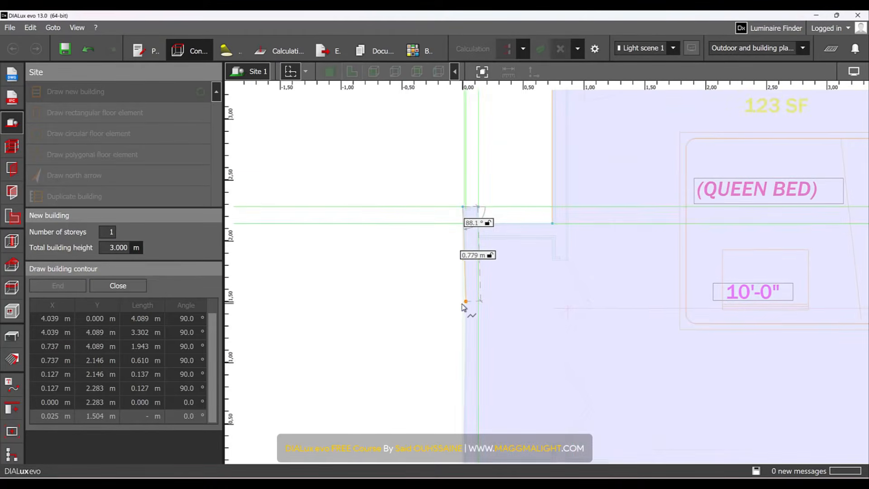
scroll(465, 307, "down", 3)
right_click(482, 293)
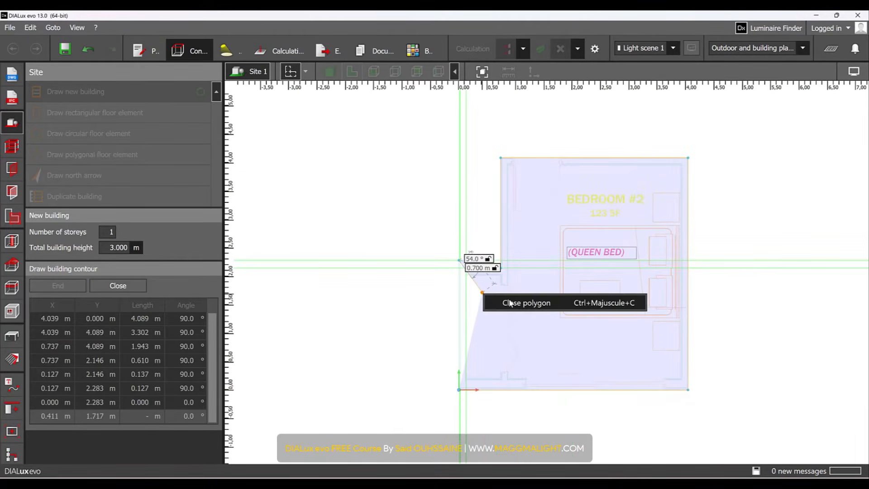
left_click(510, 303)
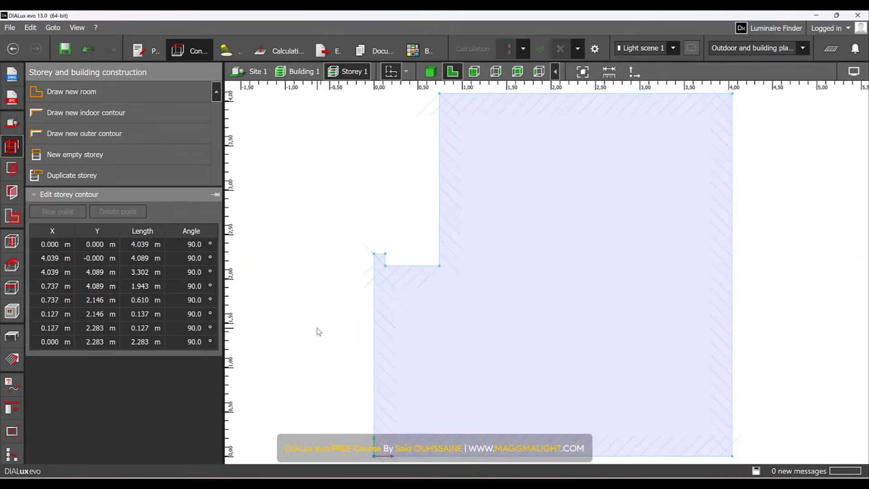
left_click(506, 322)
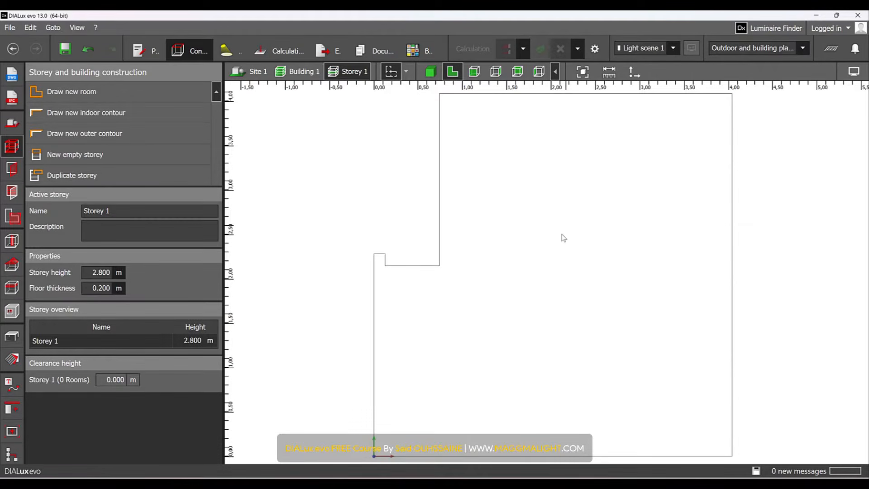
- Make the loaded bedroom plan visible in all views so it shows in Storey 1
left_click(13, 74)
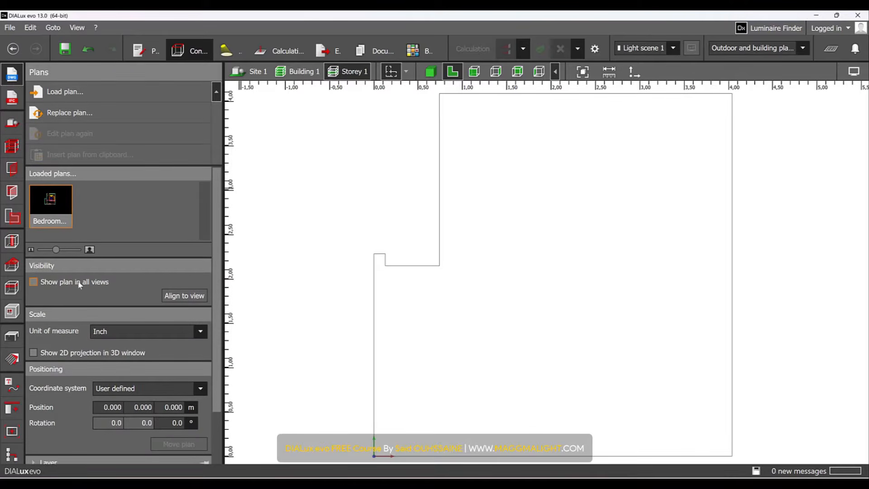
left_click(34, 282)
left_click(34, 283)
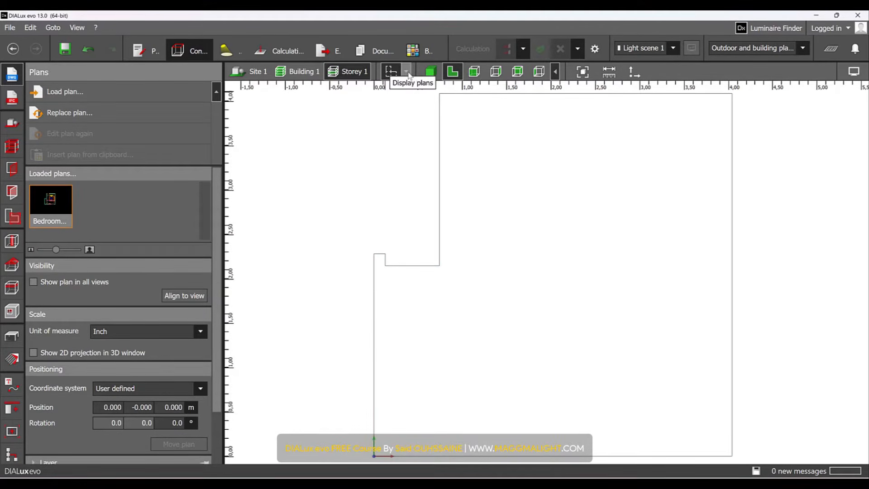
left_click(408, 73)
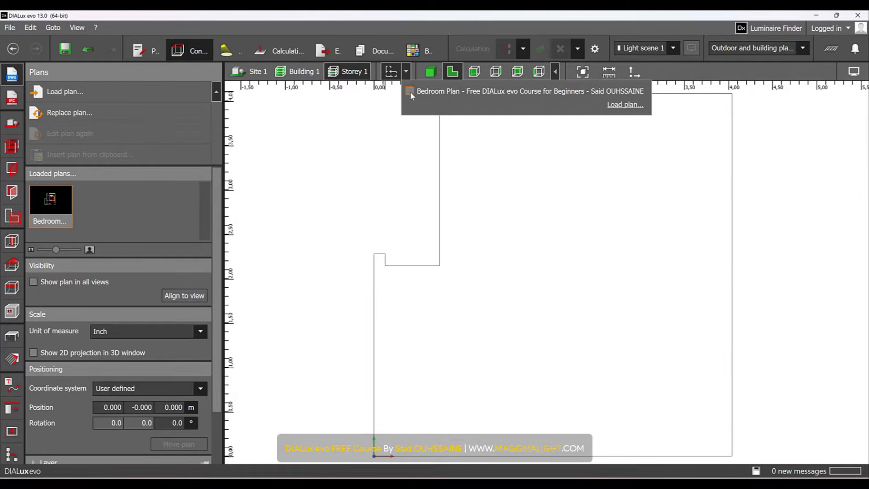
left_click(410, 91)
left_click(410, 91)
left_click(409, 72)
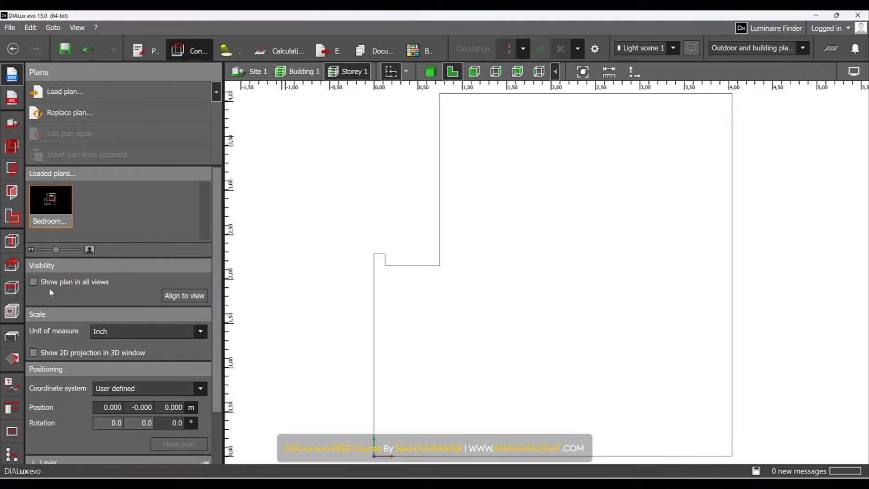
left_click(33, 282)
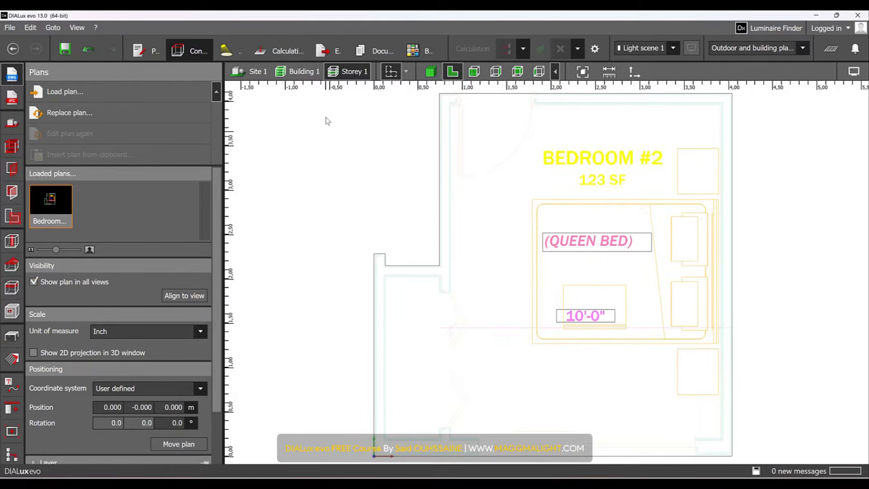
- Check the plan display at the Building 1 and Site 1 levels, and return to Storey 1
left_click(296, 70)
left_click(267, 71)
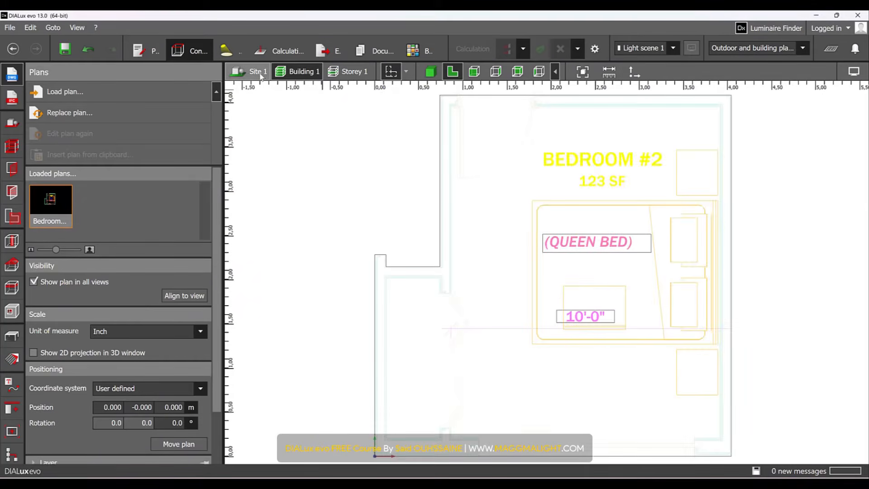
left_click(260, 72)
left_click(350, 71)
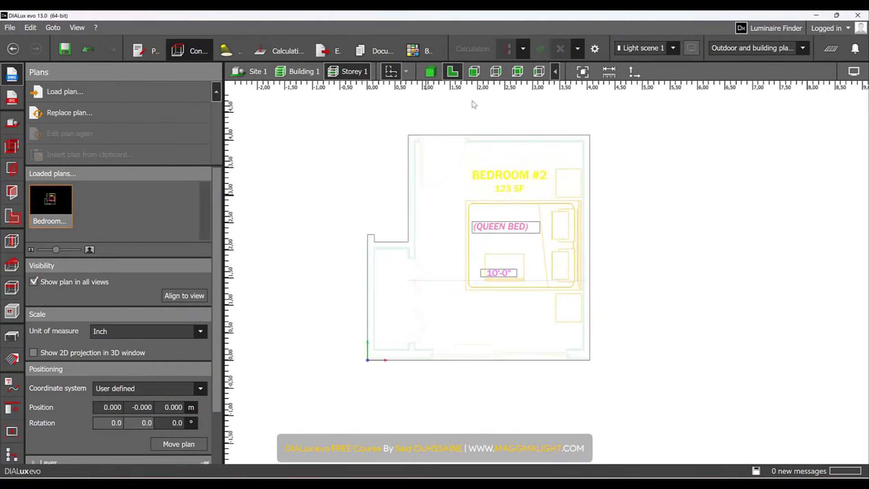
- Inspect the building volume in 3D from several angles and return to the floor plan view
left_click(437, 73)
right_click_drag(473, 142, 375, 225)
scroll(375, 223, "down", 4)
right_click_drag(506, 183, 396, 178)
right_click_drag(508, 225, 445, 117)
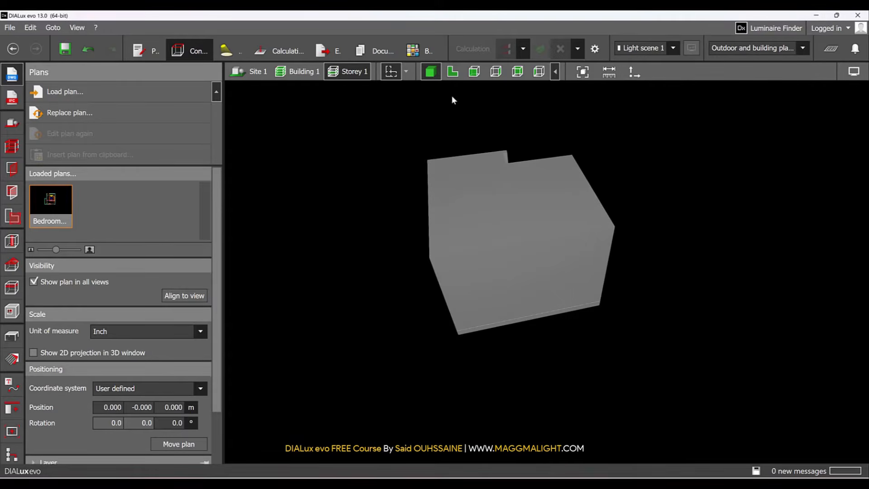
left_click(453, 71)
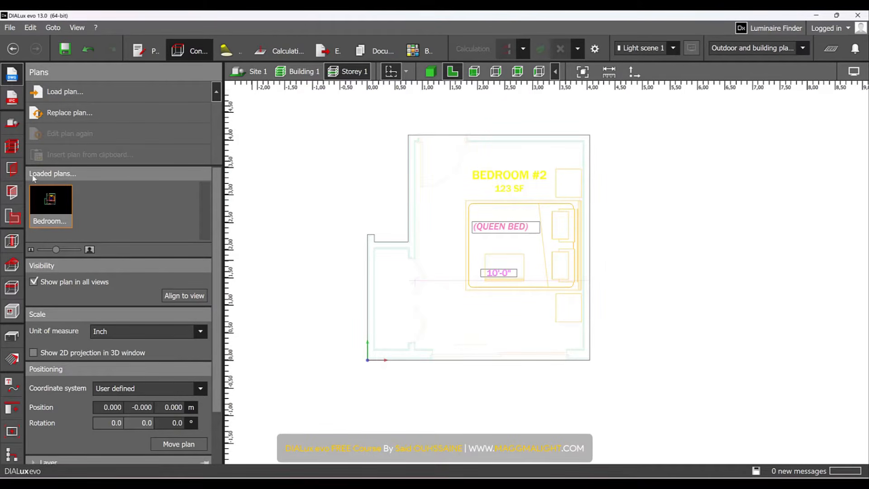
- Start a new room in Storey 1 at the bedroom's lower-right inner corner and draw its right edge about 3.76 m up
left_click(12, 146)
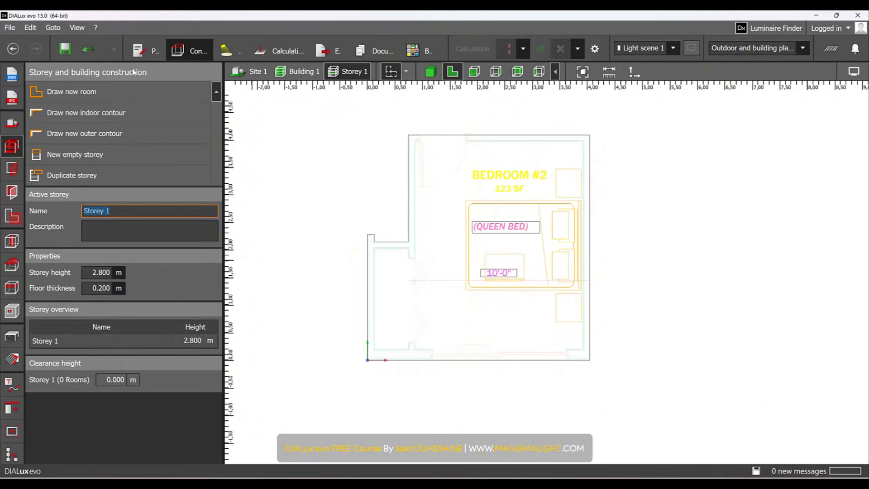
left_click(98, 95)
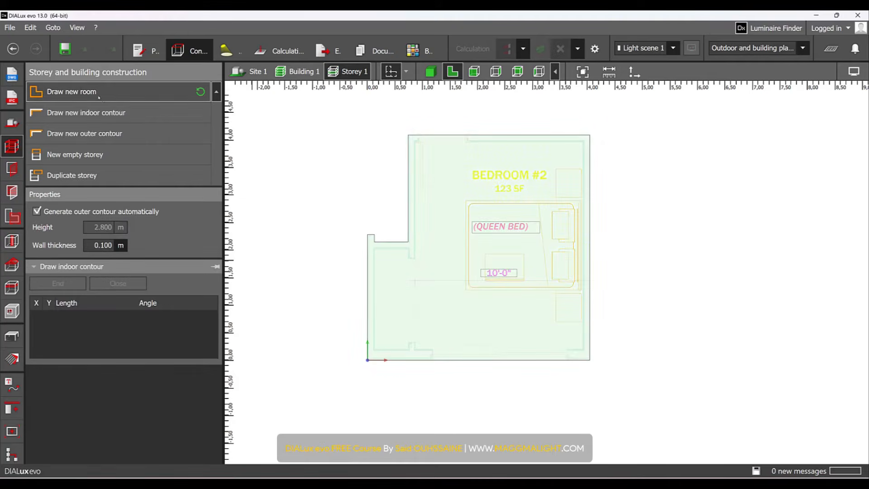
scroll(570, 342, "up", 10)
left_click(582, 346)
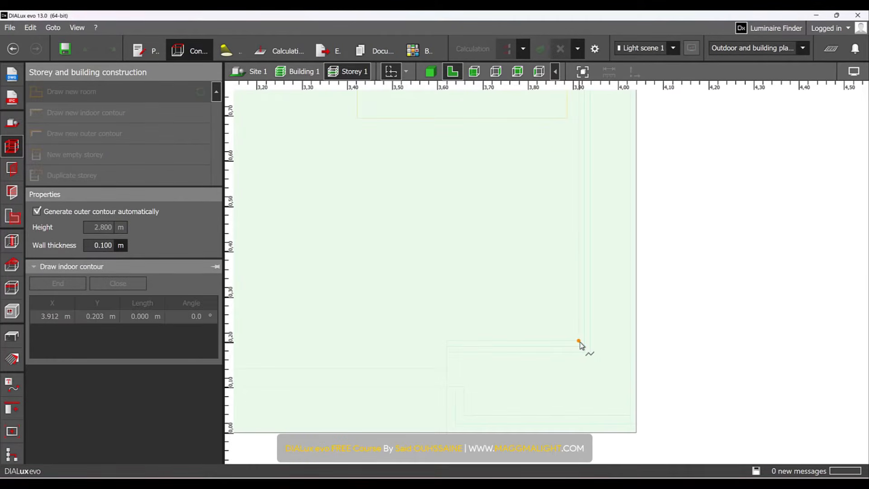
scroll(581, 348, "down", 10)
scroll(587, 238, "up", 6)
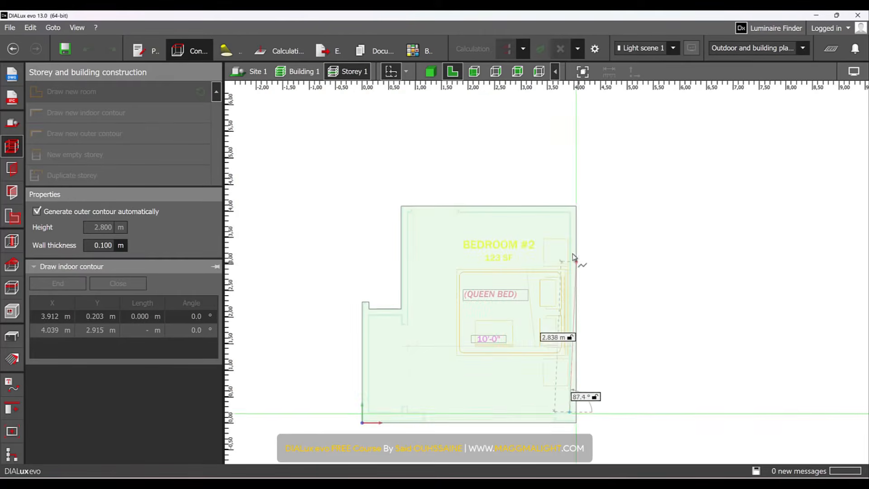
scroll(591, 233, "up", 3)
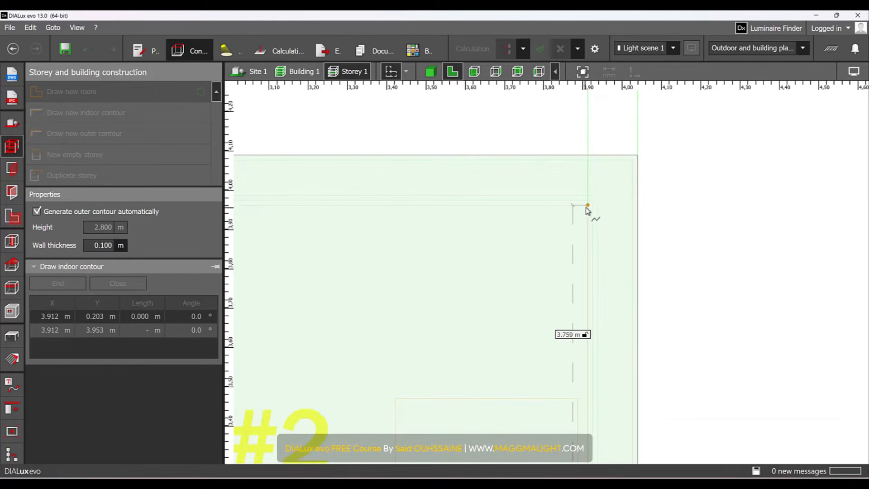
left_click(588, 209)
- Extend the room contour about 3.05 m along the bedroom's upper inner wall to the upper-left inner corner
scroll(450, 258, "down", 4)
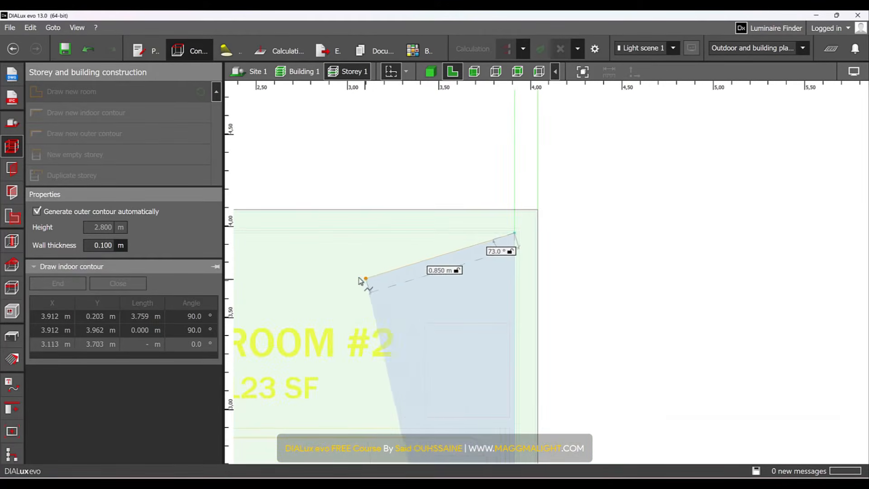
middle_click_drag(320, 278, 636, 234)
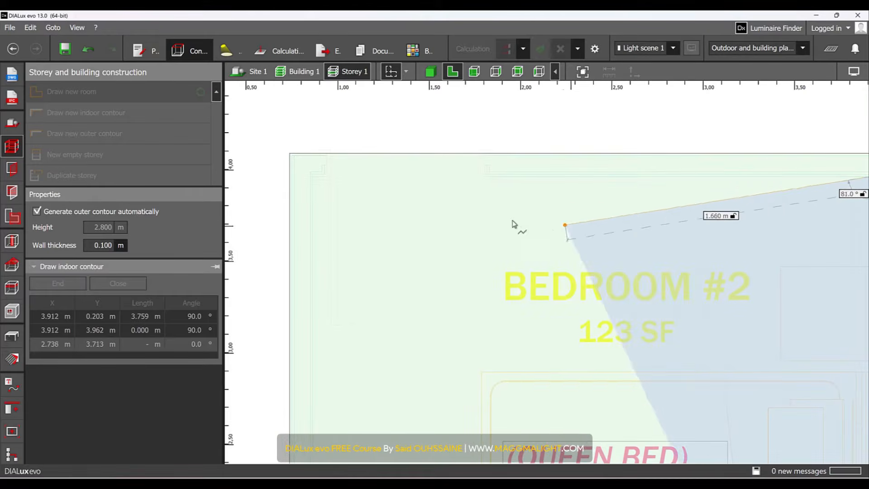
scroll(347, 185, "up", 2)
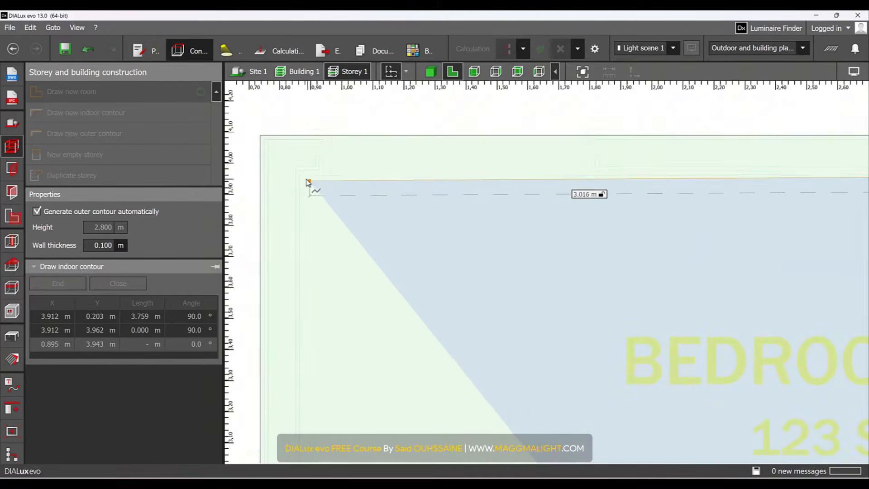
left_click(300, 177)
- Draw the room contour's left edge about 3.76 m down to the bedroom's lower-left inner corner and close the polygon
scroll(300, 176, "down", 4)
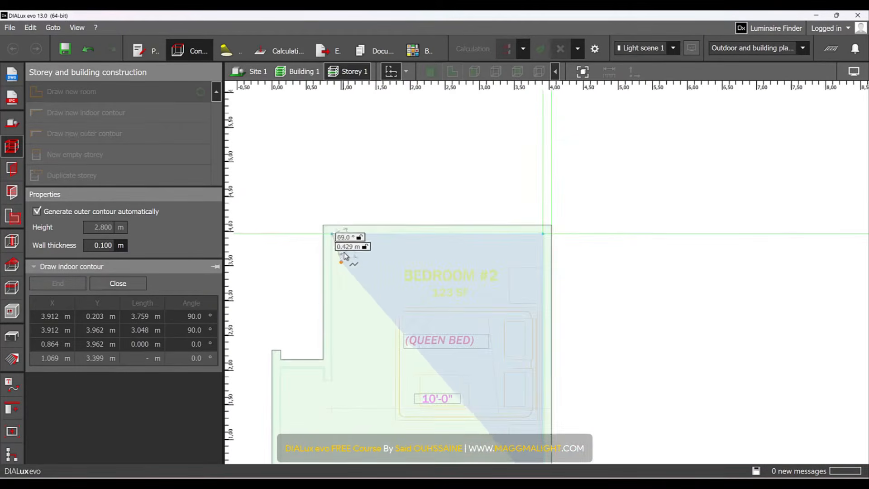
scroll(379, 235, "up", 4)
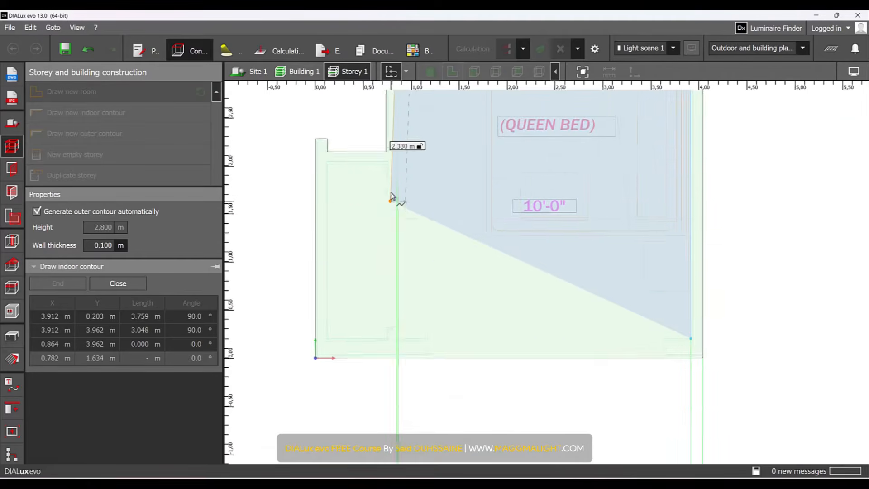
scroll(399, 307, "up", 5)
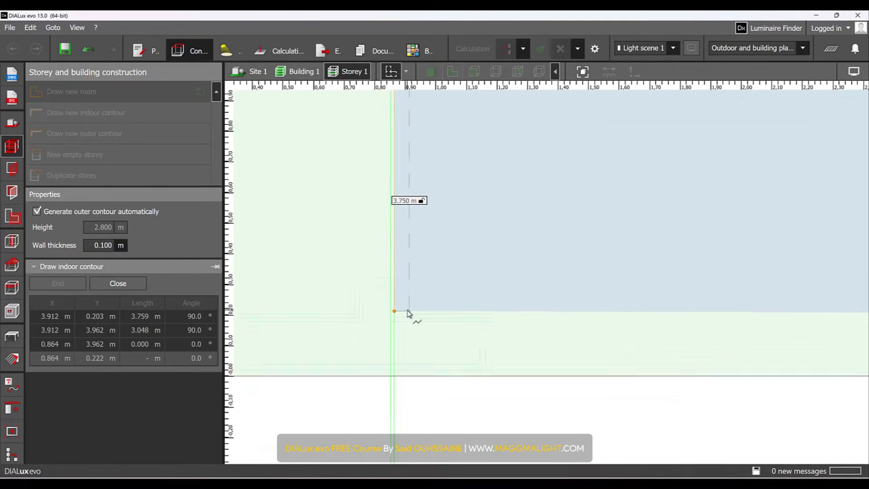
left_click(391, 316)
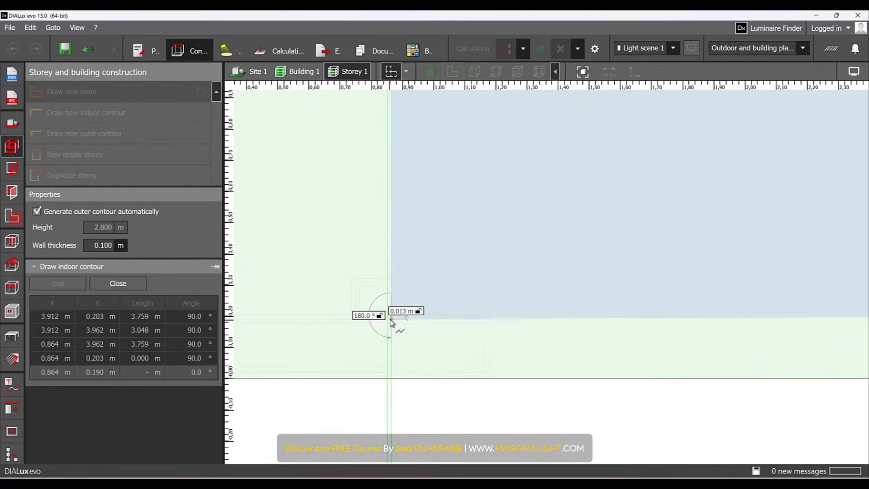
scroll(392, 319, "down", 6)
right_click(419, 296)
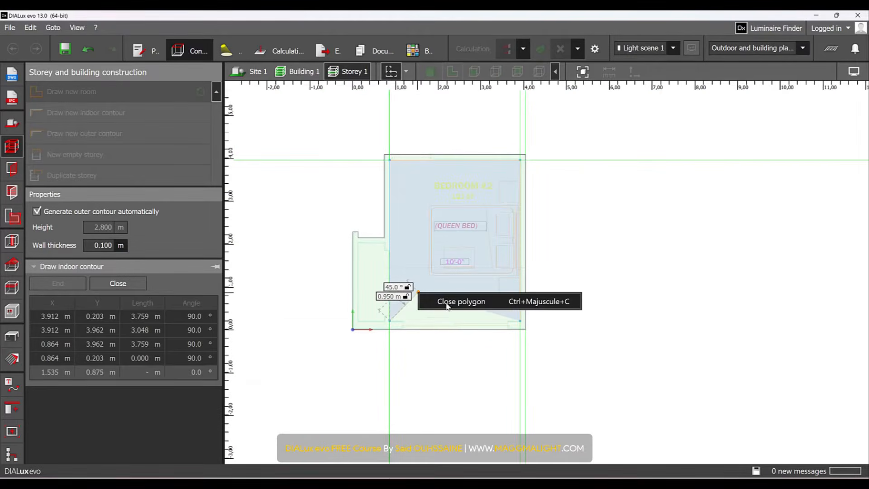
left_click(448, 304)
- View the new room in 3D and set the storey height of Storey 1 to 3.000 m
scroll(373, 272, "up", 3)
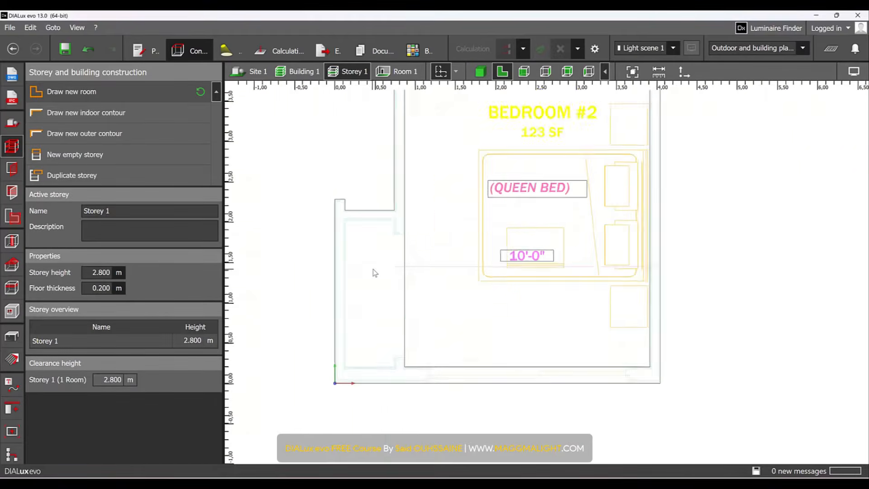
scroll(387, 230, "up", 1)
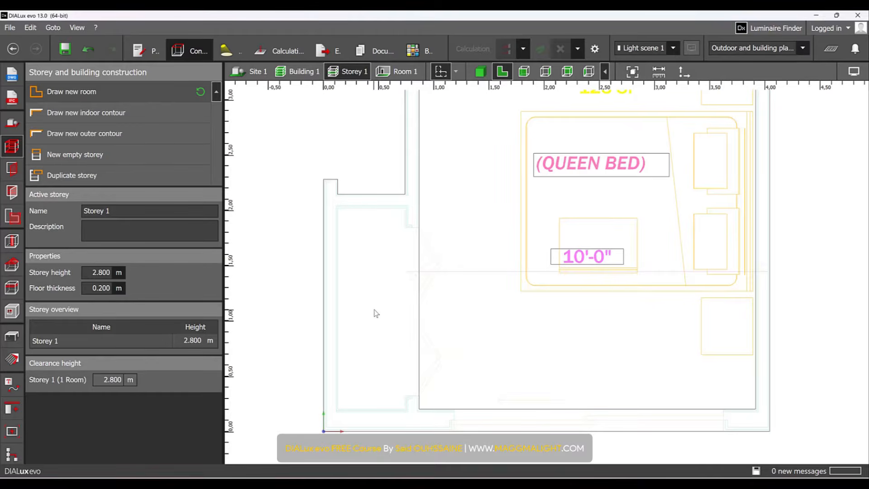
scroll(375, 312, "down", 2)
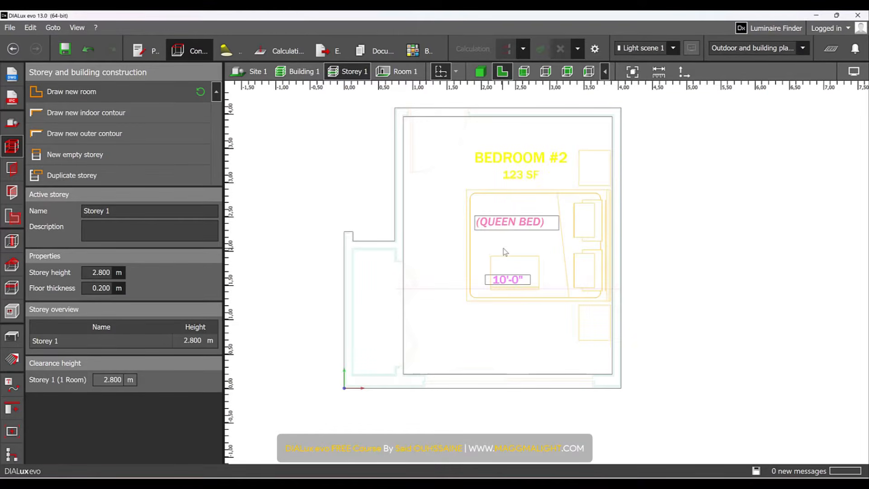
left_click(481, 72)
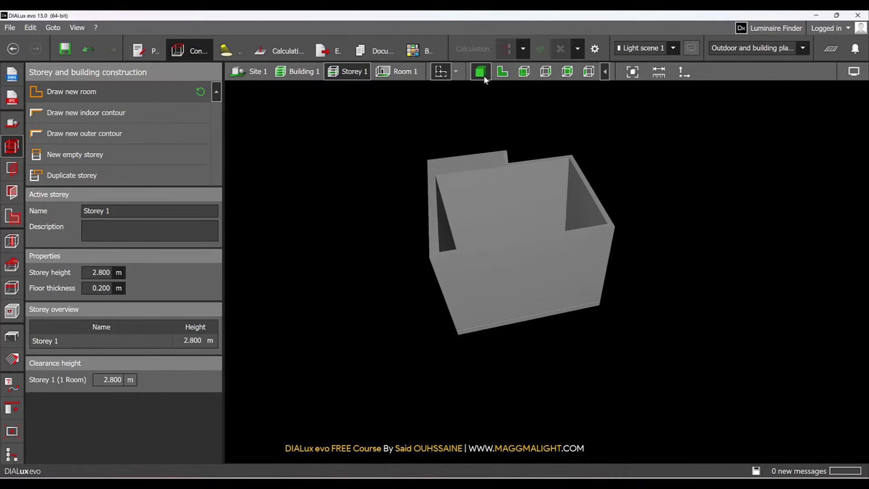
right_click_drag(451, 172, 521, 217)
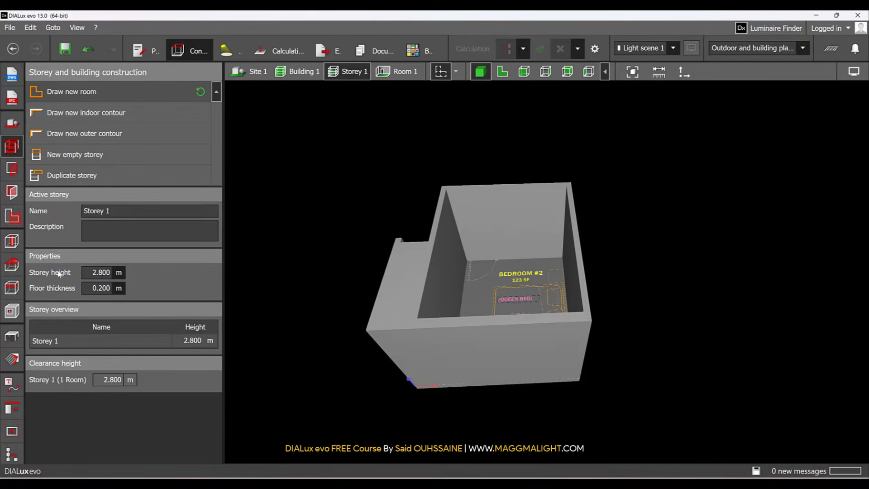
left_click(105, 272)
key("Return")
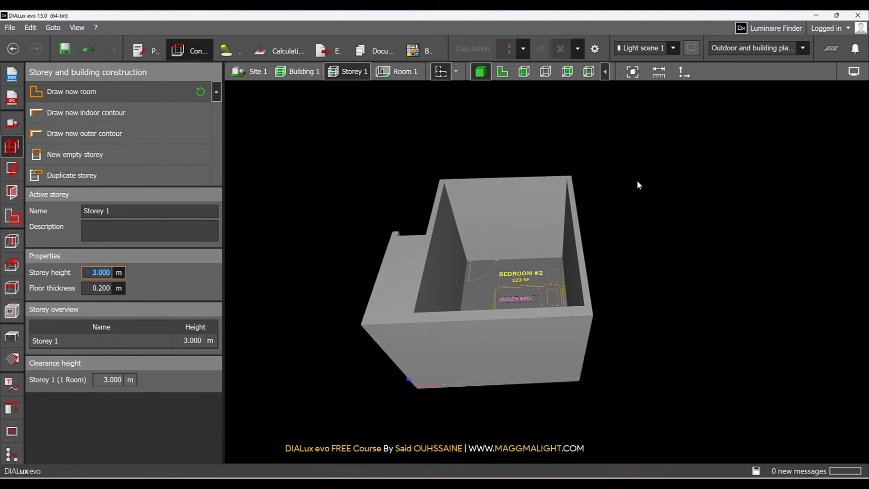
right_click_drag(625, 189, 601, 206)
right_click_drag(515, 260, 545, 270)
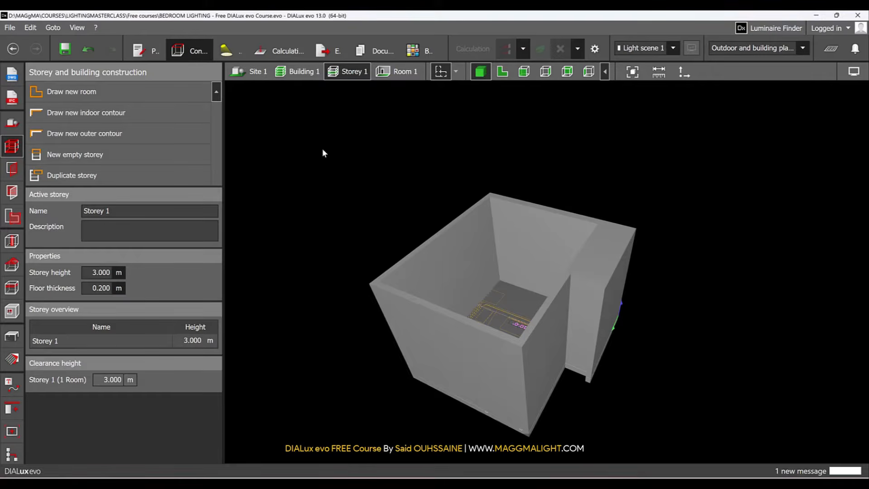
- Insert a suspended ceiling covering the whole bedroom and delete it again
left_click(12, 288)
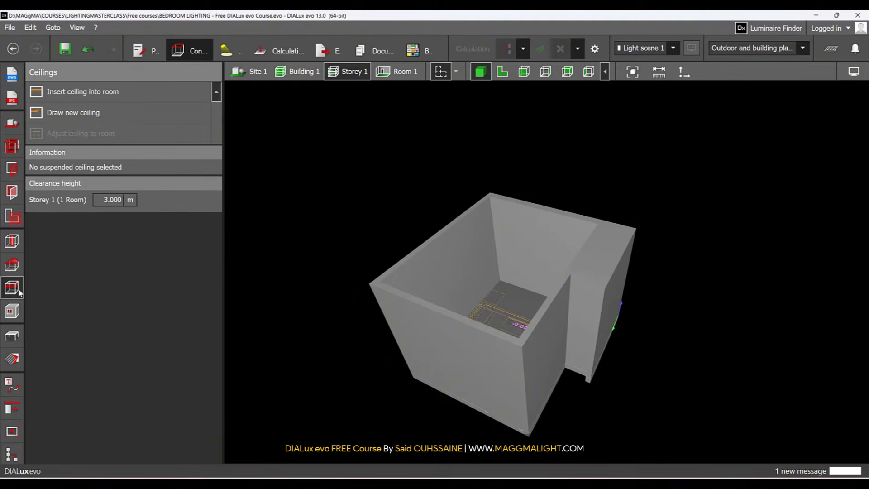
left_click(134, 94)
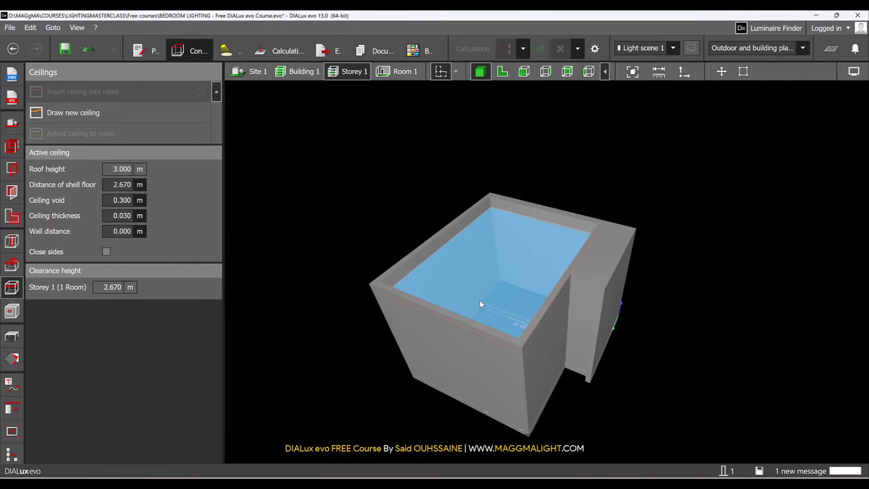
right_click_drag(553, 291, 521, 272)
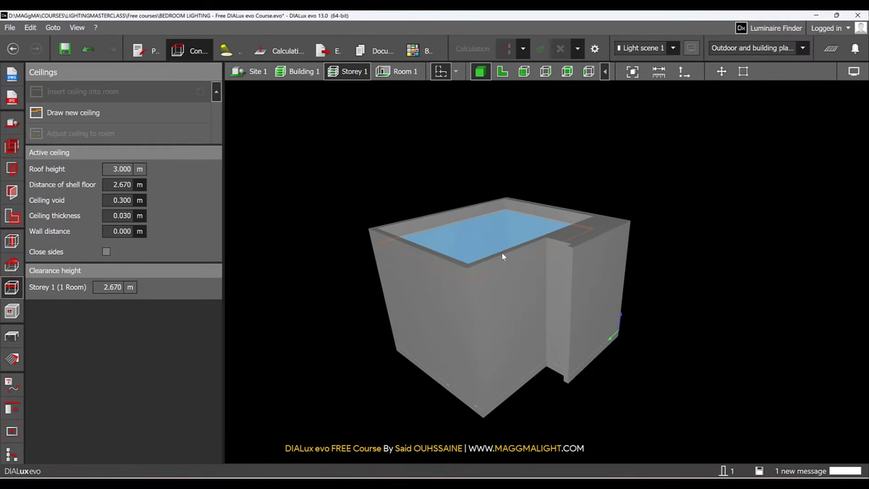
key("Delete")
- Draw an irregular ceiling contour in the floor plan along the bedroom's upper walls and across the bed, and close the polygon
left_click(501, 74)
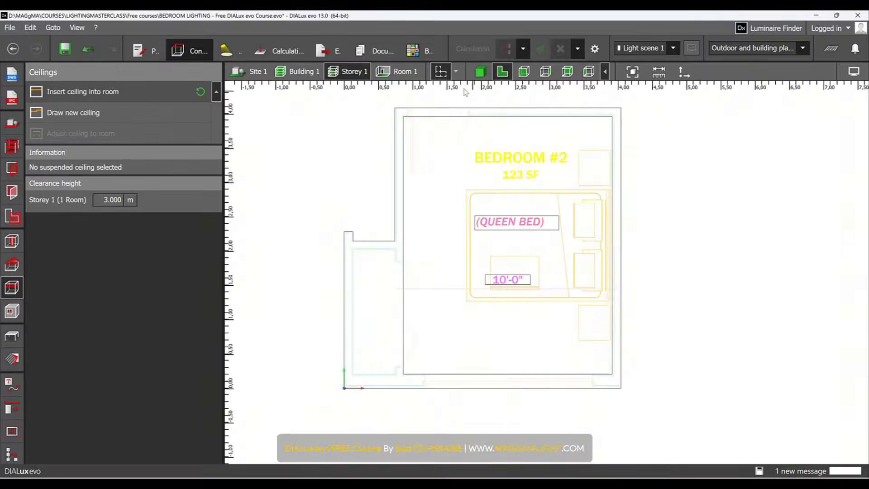
left_click(106, 114)
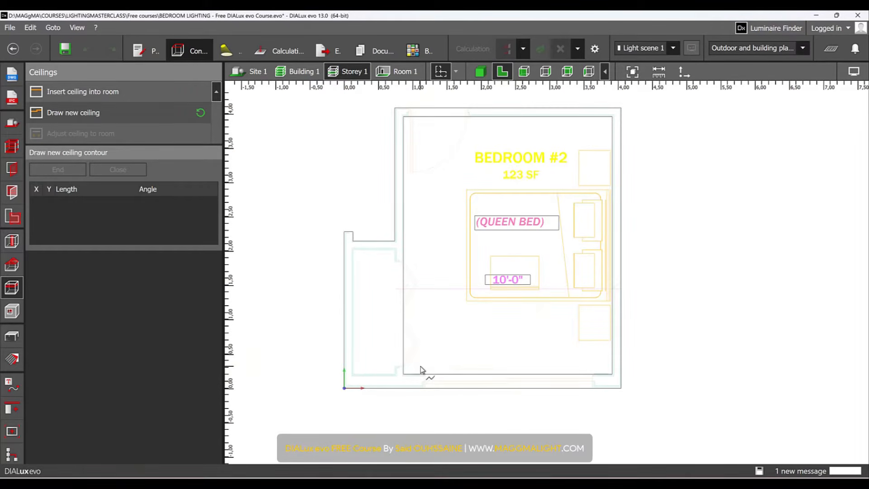
left_click(406, 356)
left_click(404, 355)
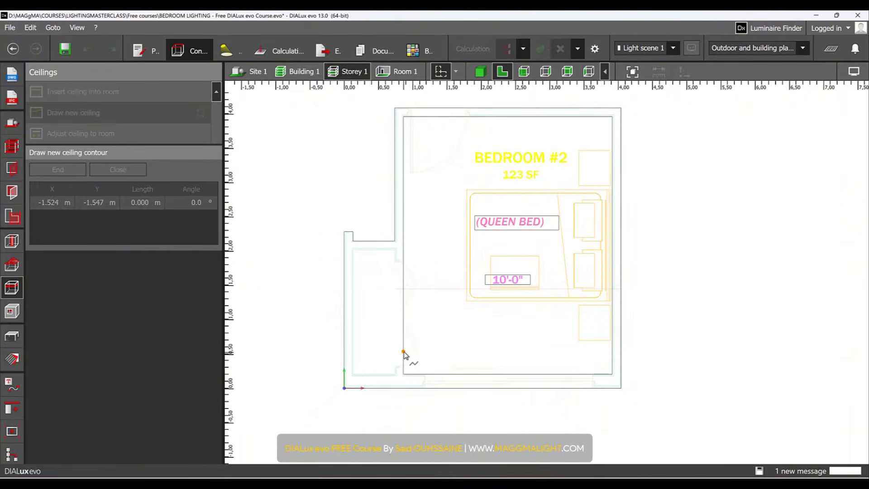
left_click(404, 117)
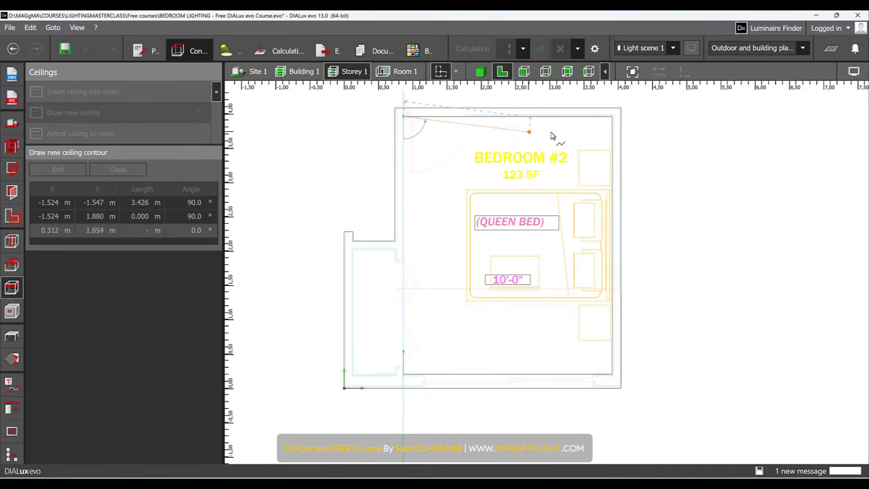
left_click(613, 117)
left_click(611, 341)
left_click(532, 337)
left_click(583, 272)
left_click(558, 198)
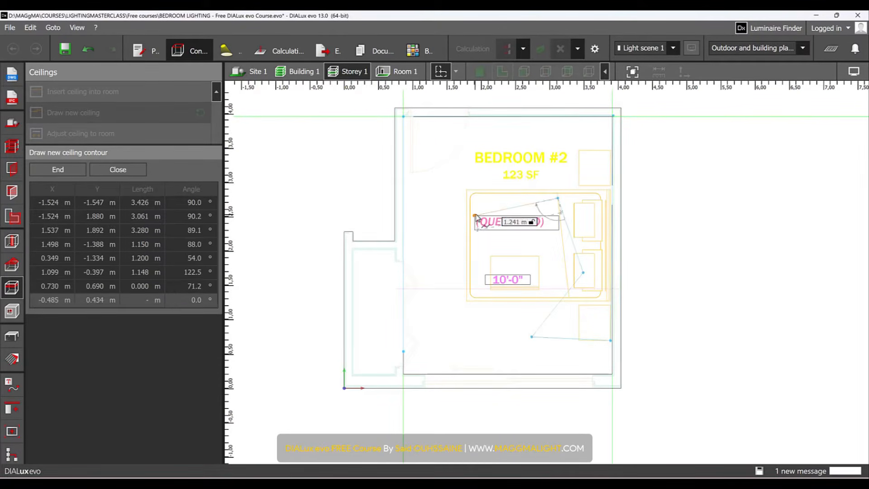
left_click(474, 216)
left_click(471, 281)
right_click(444, 319)
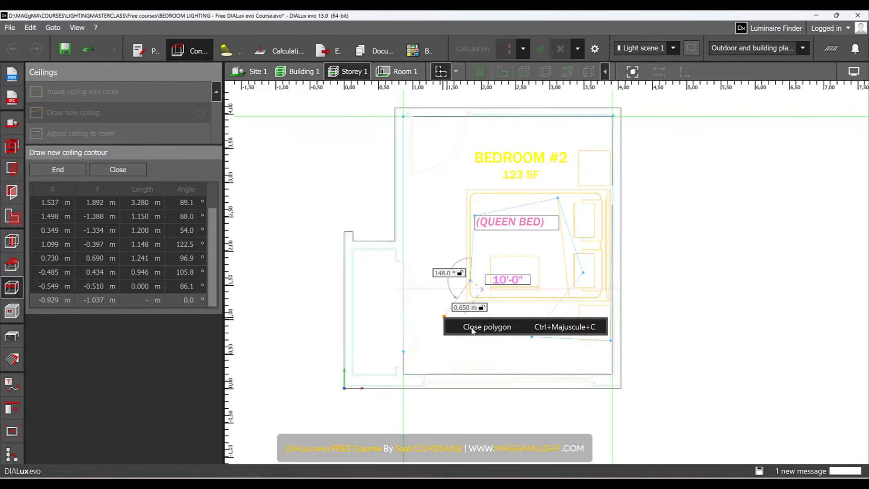
left_click(472, 329)
- Inspect the irregular ceiling in 3D and delete it
left_click(552, 236)
left_click(481, 72)
right_click_drag(526, 242, 480, 202)
scroll(488, 220, "up", 3)
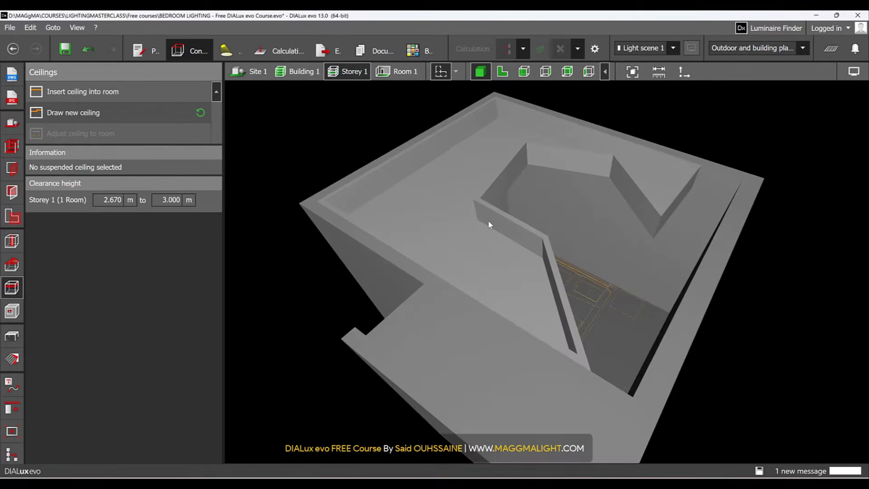
left_click(490, 219)
key("Escape")
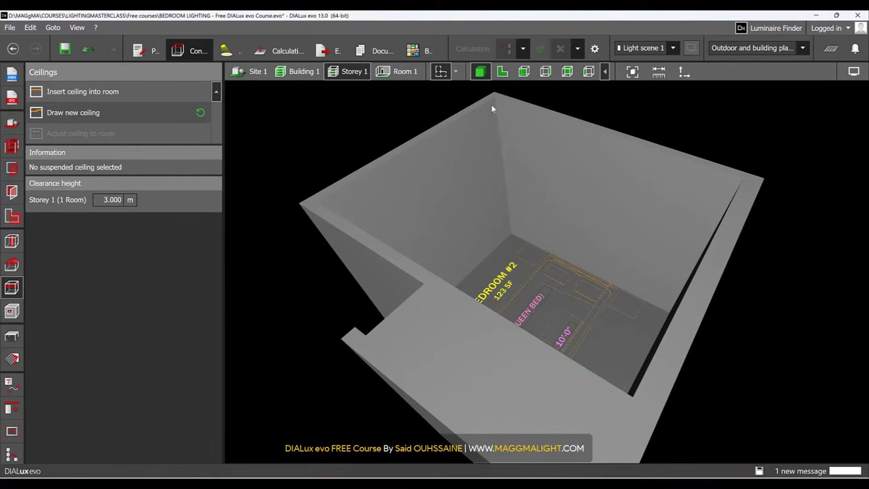
- In the floor plan, draw a reference line about 3.05 m long along the bedroom's lower inner wall, from left to right corner
left_click(502, 71)
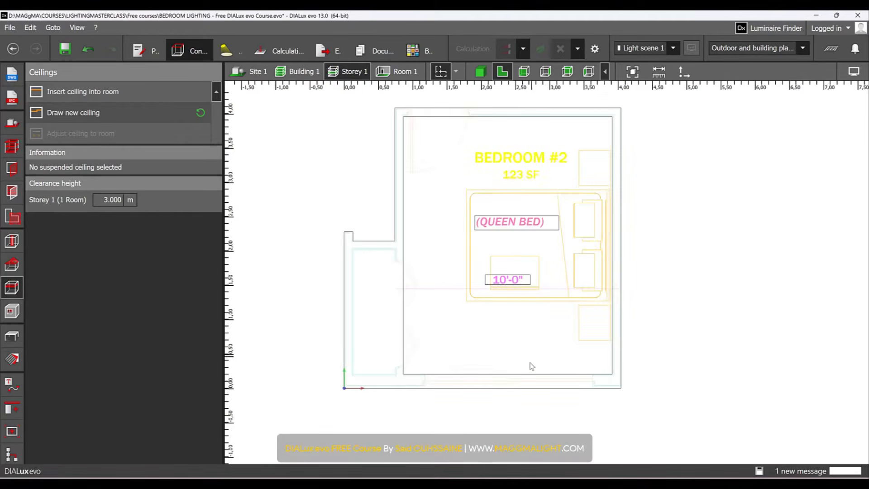
scroll(518, 377, "up", 3)
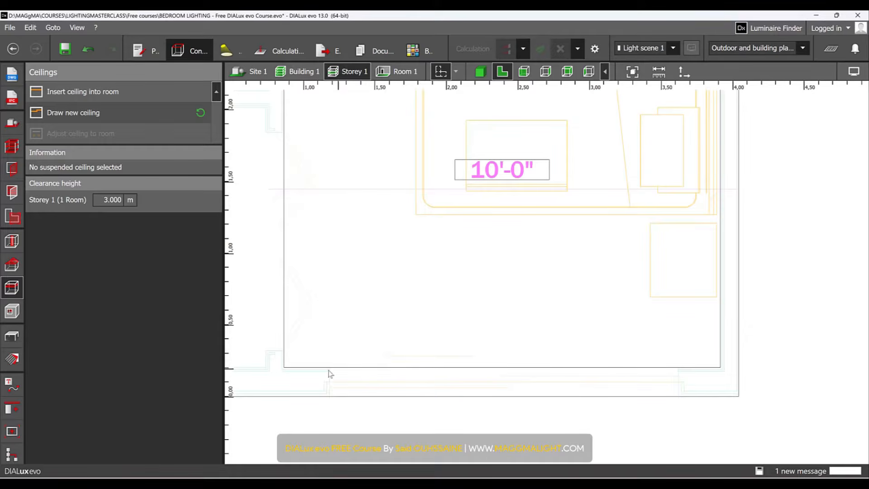
scroll(553, 359, "down", 2)
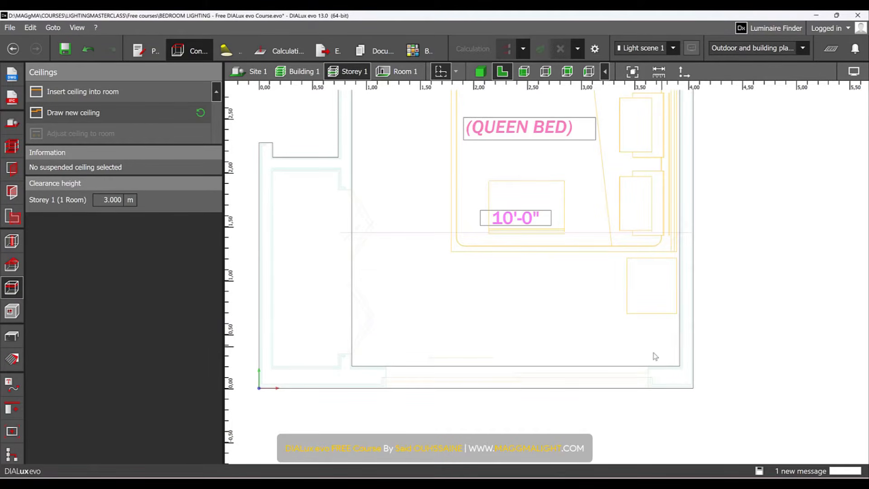
scroll(564, 321, "down", 2)
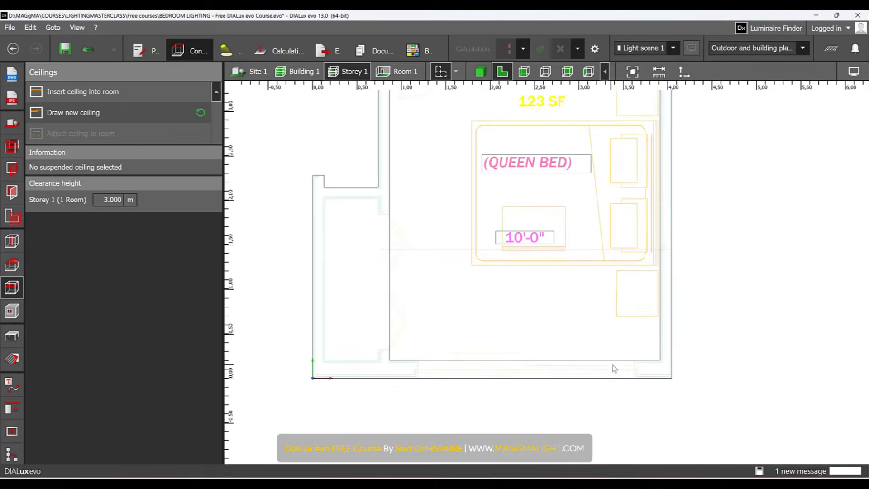
scroll(634, 374, "up", 2)
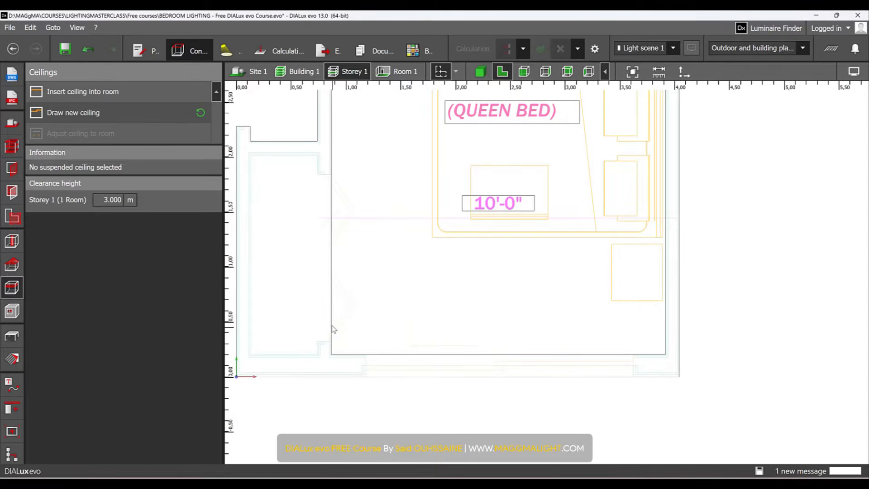
left_click(10, 384)
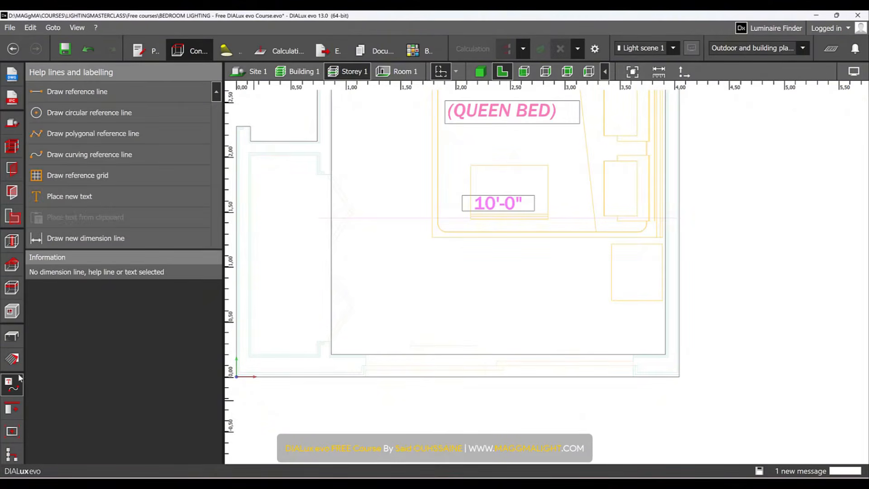
left_click(112, 91)
scroll(335, 355, "up", 3)
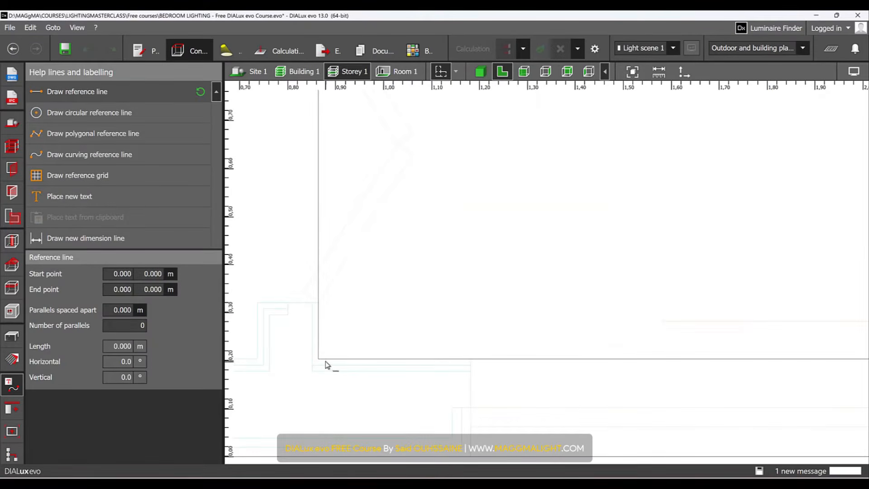
left_click(320, 368)
middle_click_drag(864, 367, 607, 339)
scroll(743, 331, "up", 3)
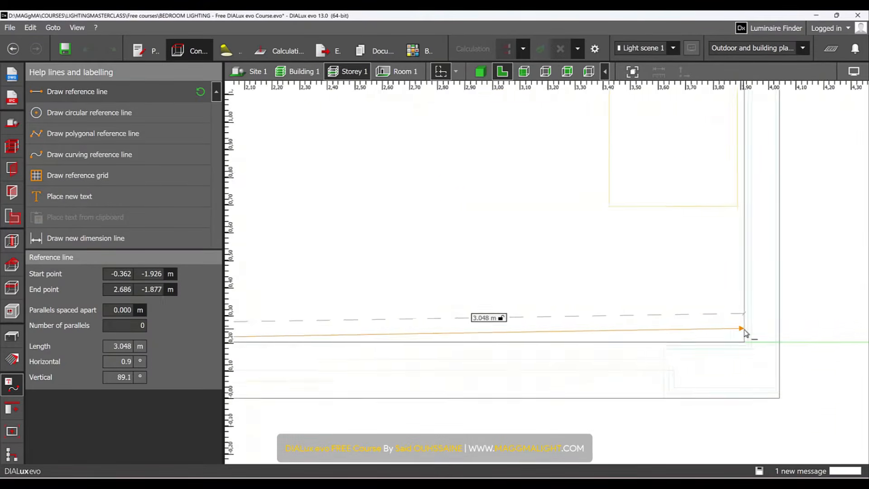
left_click(745, 345)
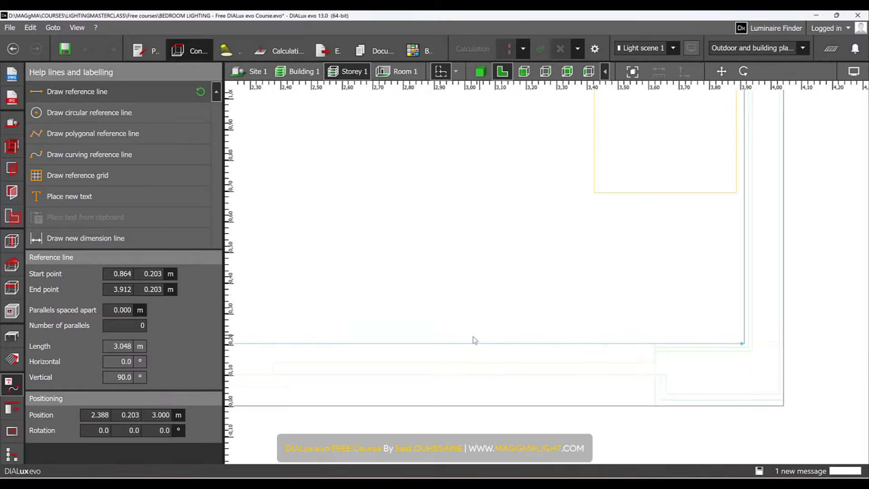
- Add 1 parallel to the reference line at a spacing of 0.2 m
scroll(491, 338, "down", 2)
type(".2")
key("Tab")
type("1")
key("Return")
scroll(623, 294, "down", 3)
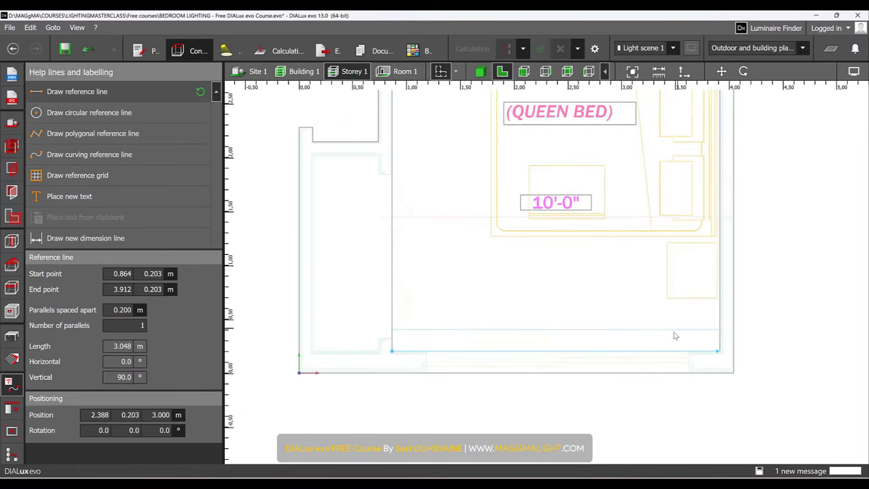
left_click(563, 393)
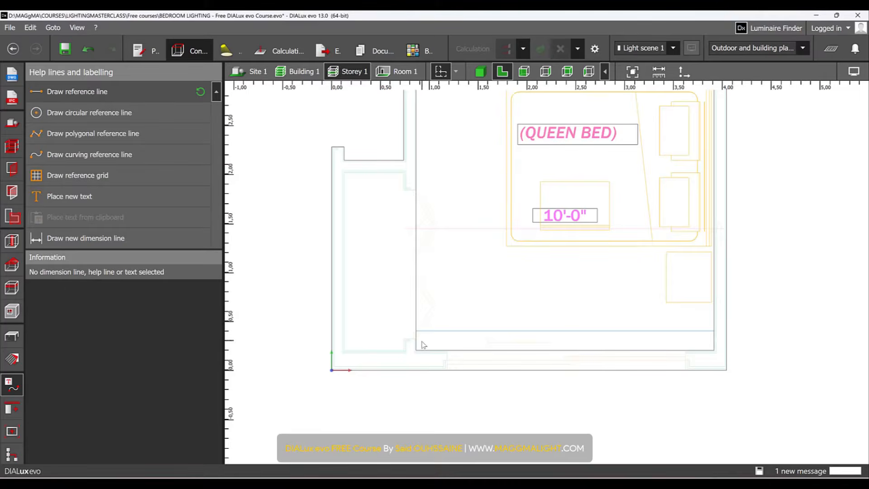
- Insert a suspended ceiling that fills the whole bedroom
left_click(18, 287)
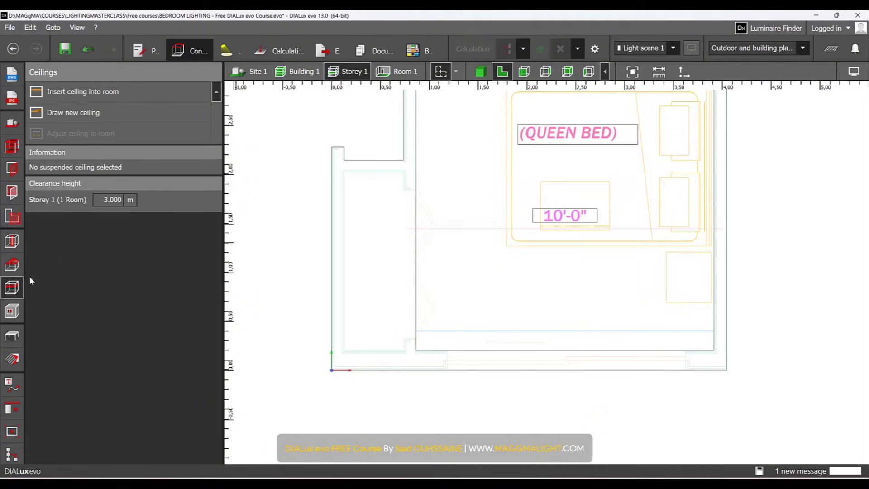
left_click(101, 113)
middle_click_drag(724, 319, 715, 417)
scroll(716, 422, "down", 1)
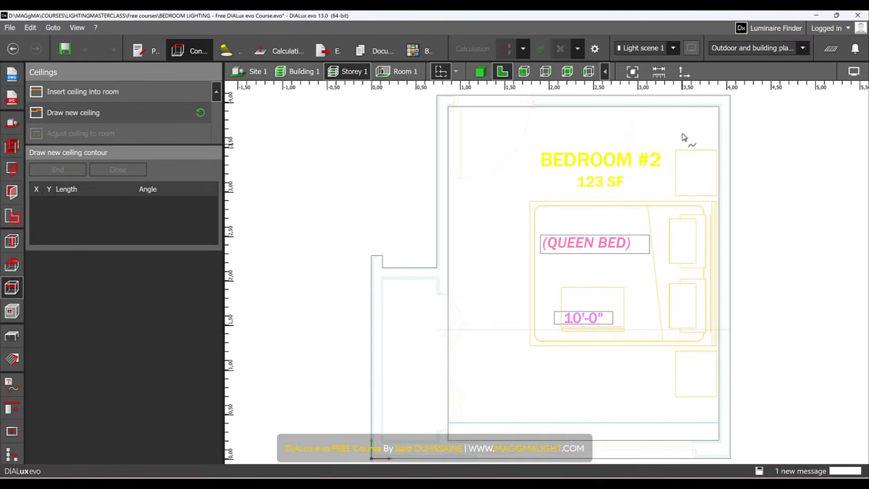
left_click(77, 92)
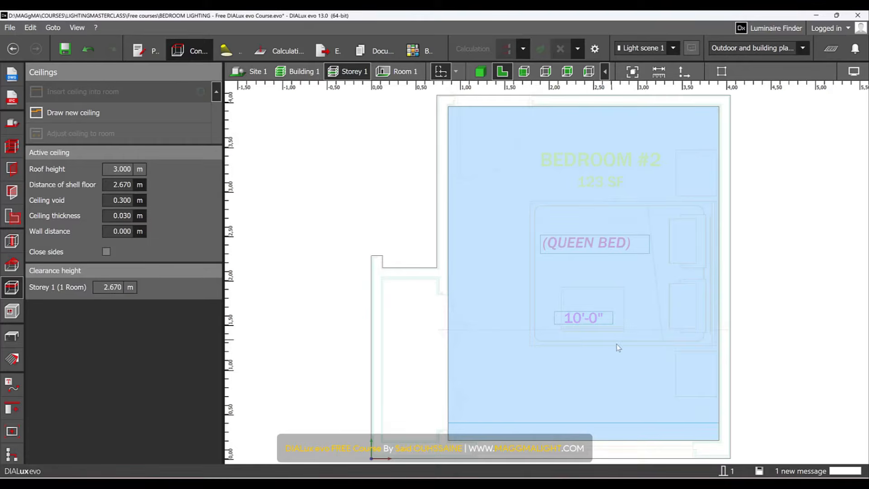
- Edit the ceiling contour in the floor plan, moving both lower corners up to the 0.2 m parallel reference line
left_click(722, 71)
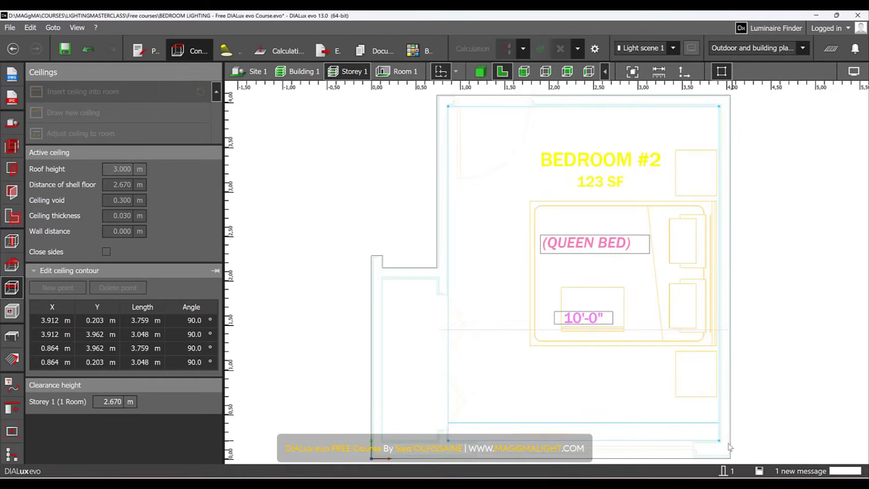
scroll(725, 437, "up", 5)
left_click_drag(723, 434, 722, 348)
scroll(424, 361, "down", 6)
middle_click_drag(424, 361, 695, 298)
scroll(342, 321, "up", 1)
middle_click_drag(343, 321, 538, 283)
scroll(421, 293, "up", 3)
left_click_drag(417, 292, 417, 220)
scroll(382, 317, "down", 3)
left_click(430, 367)
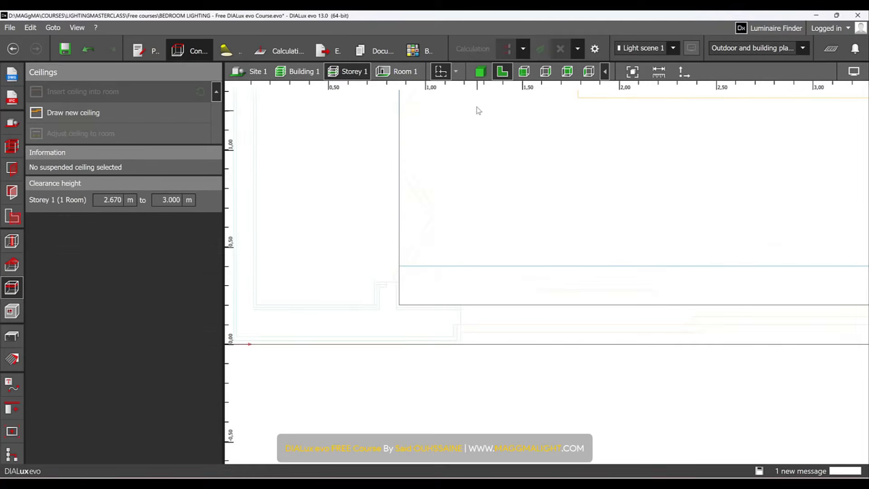
- Select the suspended ceiling in 3D and, in the front view, set its ceiling void to 0.25 m
left_click(480, 71)
right_click_drag(504, 218, 569, 248)
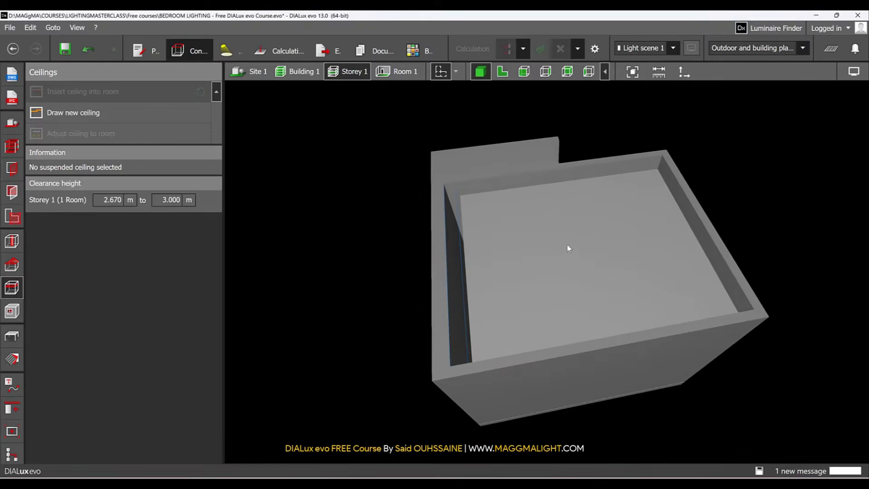
scroll(526, 266, "up", 5)
left_click(531, 264)
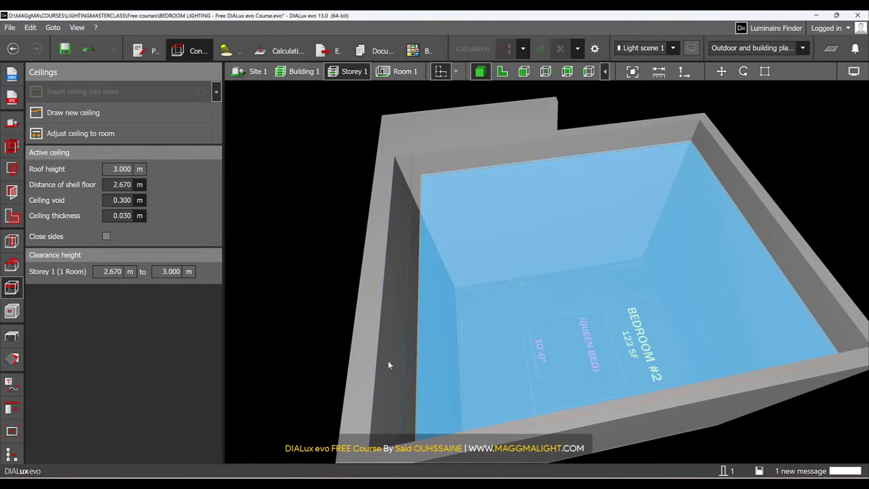
left_click(525, 72)
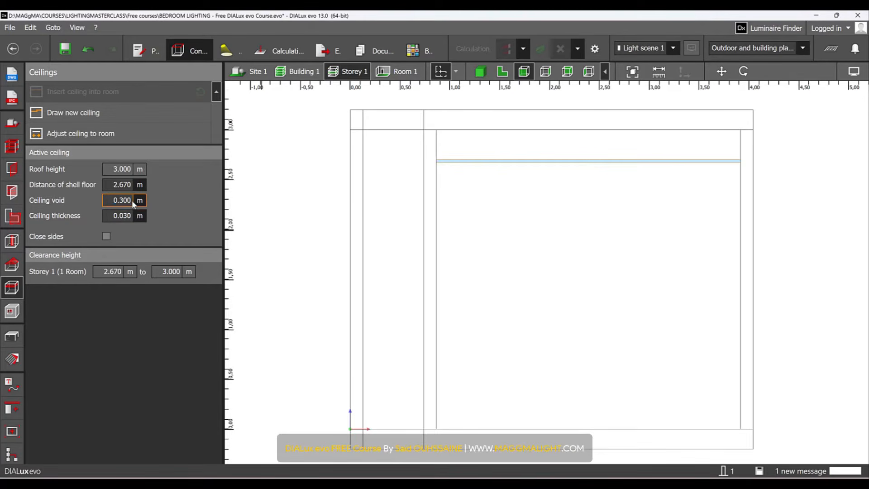
key("BackSpace")
type(".25")
key("Return")
type("3")
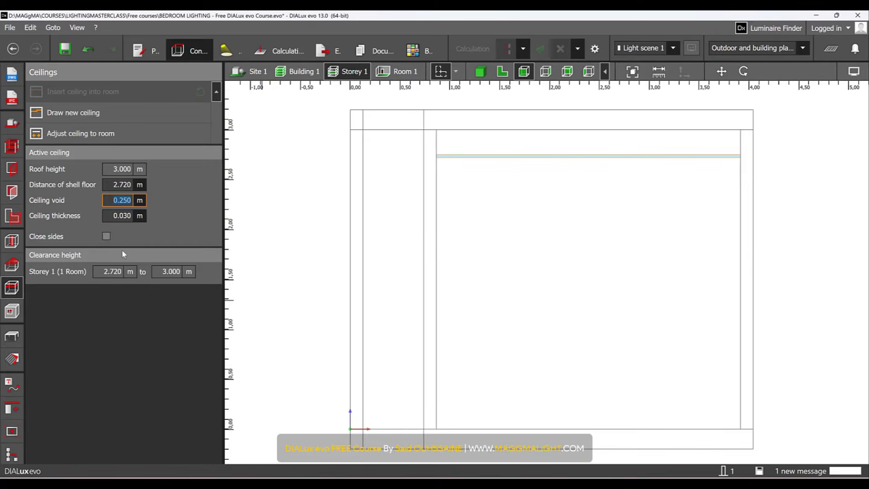
- Enable closed sides for the suspended ceiling and inspect its edges in 3D
left_click(480, 72)
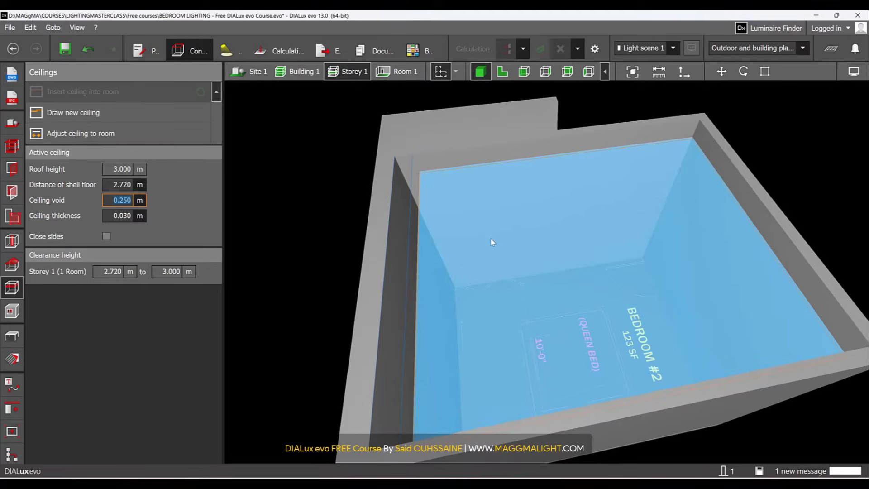
right_click_drag(293, 290, 384, 286)
scroll(470, 293, "up", 2)
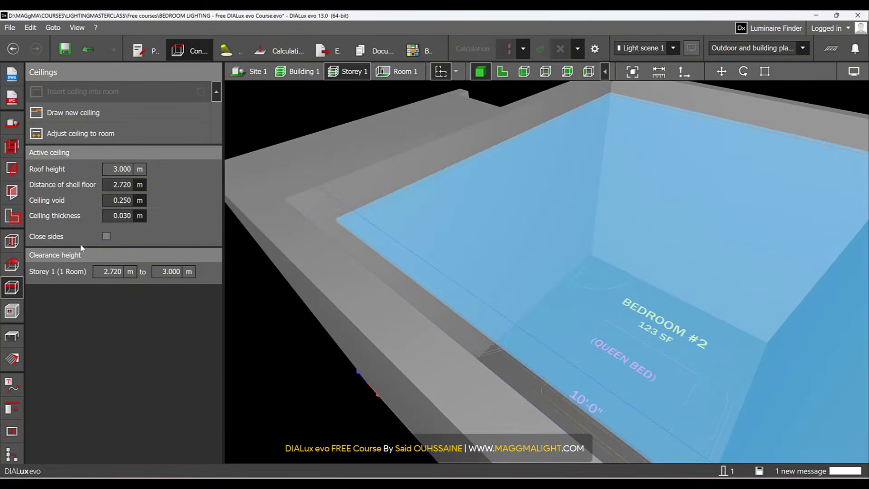
left_click(106, 235)
right_click_drag(303, 288, 398, 208)
scroll(333, 290, "down", 3)
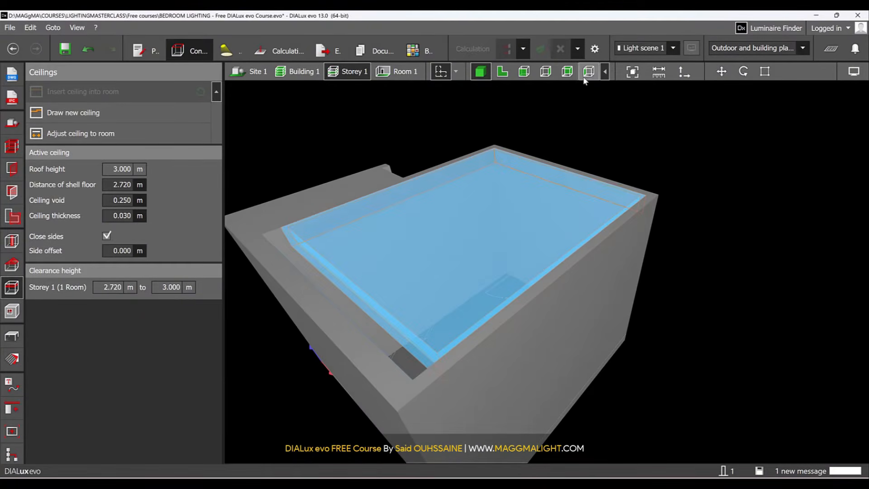
left_click(573, 117)
right_click_drag(501, 219, 435, 190)
scroll(483, 223, "up", 5)
right_click_drag(492, 228, 531, 196)
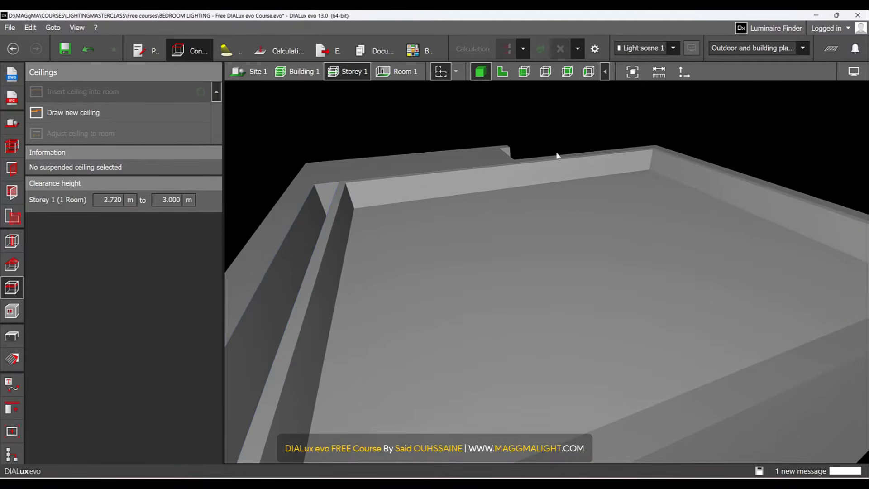
- Set the suspended ceiling's thickness to 0.25 m and check its shape in 3D
left_click(432, 294)
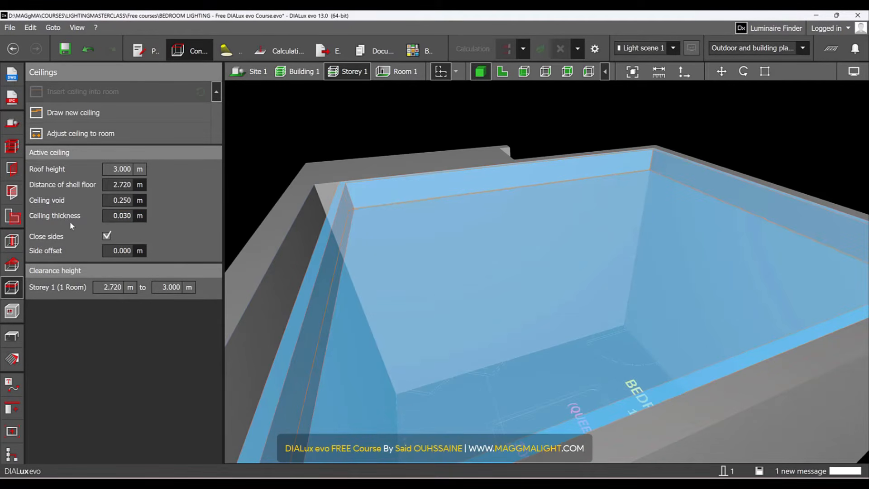
double_click(107, 216)
type(".25")
key("Return")
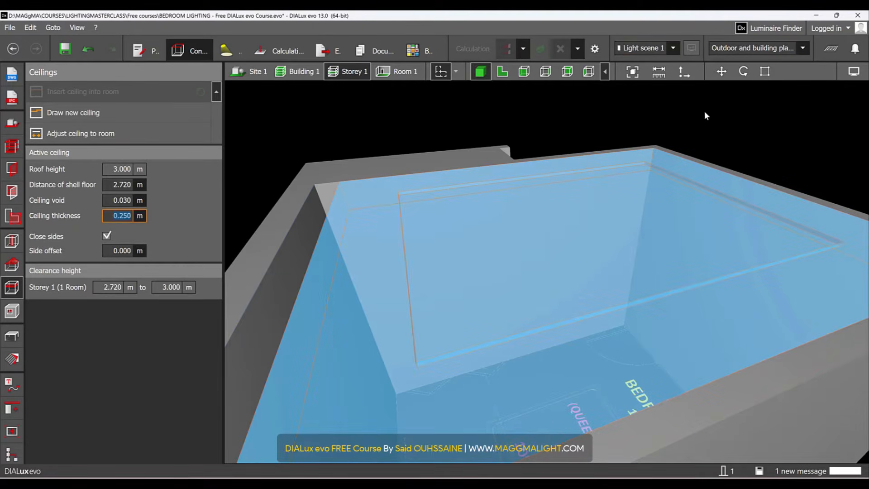
right_click_drag(647, 194, 716, 176)
left_click(733, 140)
right_click_drag(733, 141, 618, 253)
left_click(619, 257)
- Try a thickness of 0.28 m on the suspended ceiling and undo the thickness changes
double_click(122, 216)
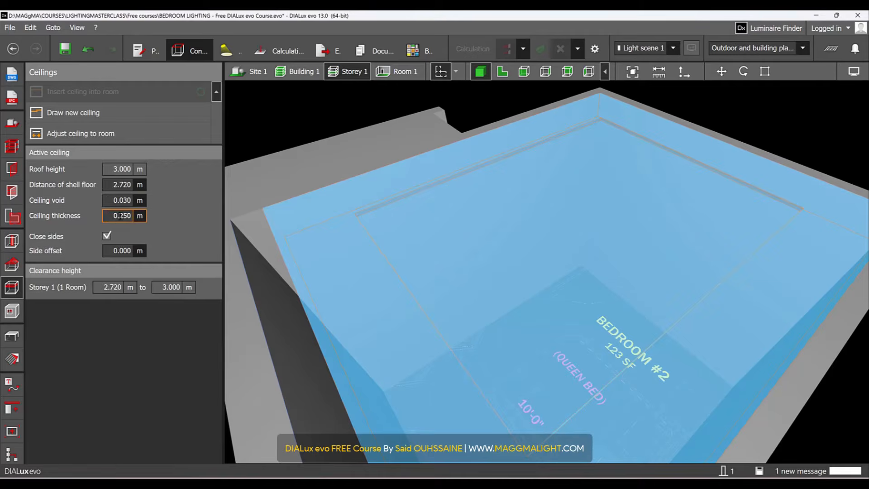
key("BackSpace")
type(".28")
key("Return")
left_click(791, 98)
right_click_drag(692, 236, 560, 313)
key("ctrl+z")
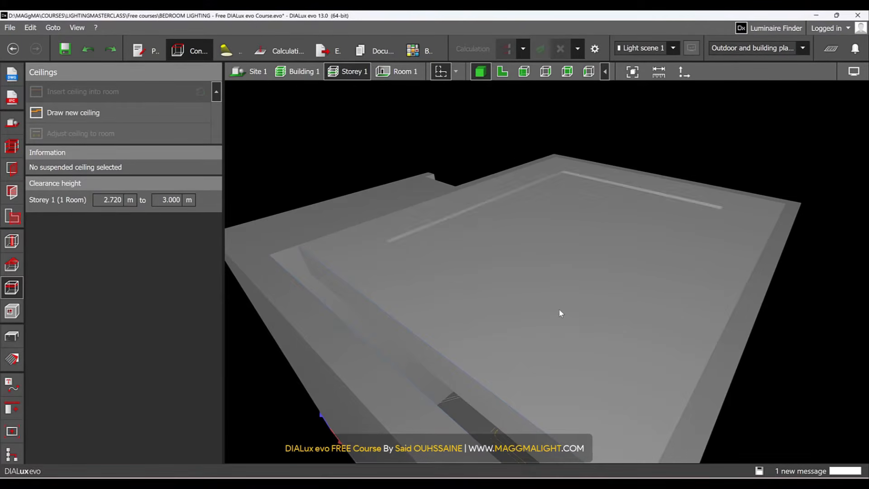
right_click_drag(550, 293, 522, 260)
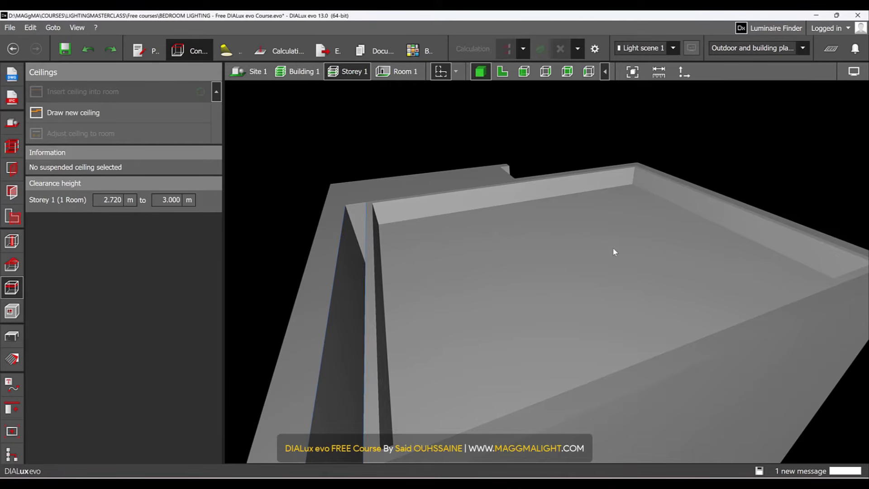
- Set the suspended ceiling's side offset to 0.05 m and examine the ledge beside the wall gap in 3D
left_click(510, 257)
right_click_drag(369, 341, 408, 317)
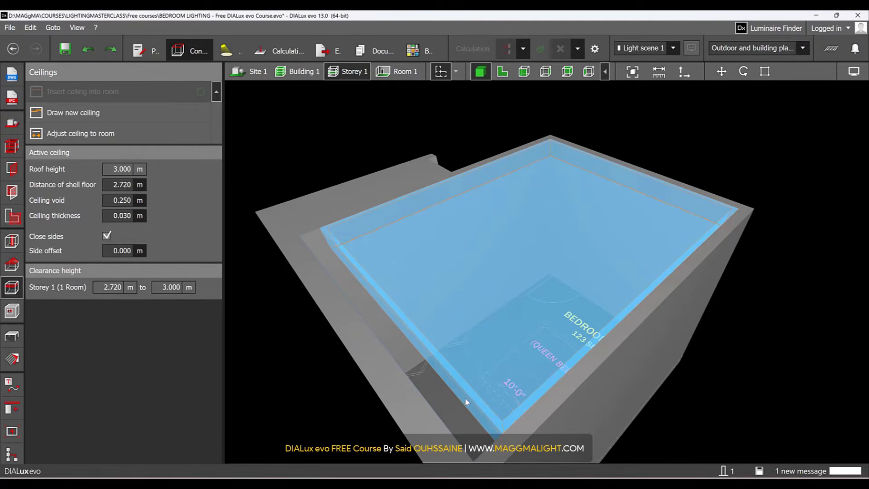
left_click(126, 252)
type("0.05")
key("Return")
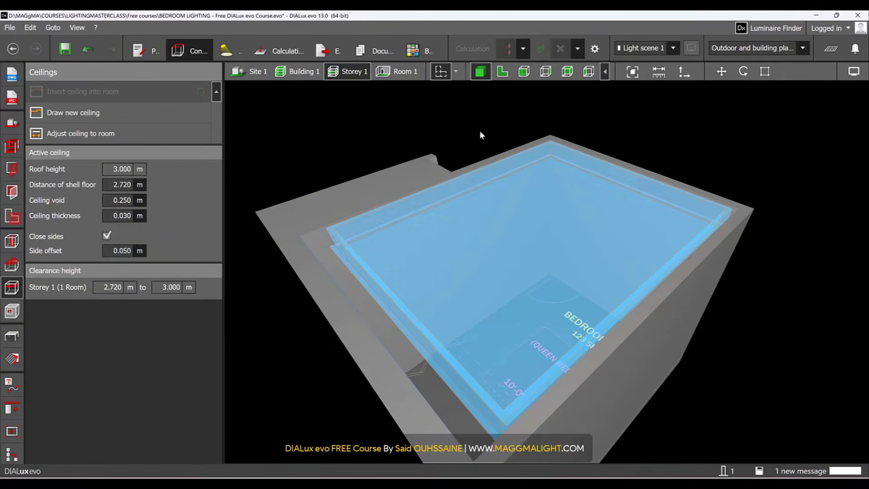
left_click(478, 127)
right_click_drag(407, 319, 561, 355)
scroll(542, 342, "up", 2)
scroll(567, 375, "up", 2)
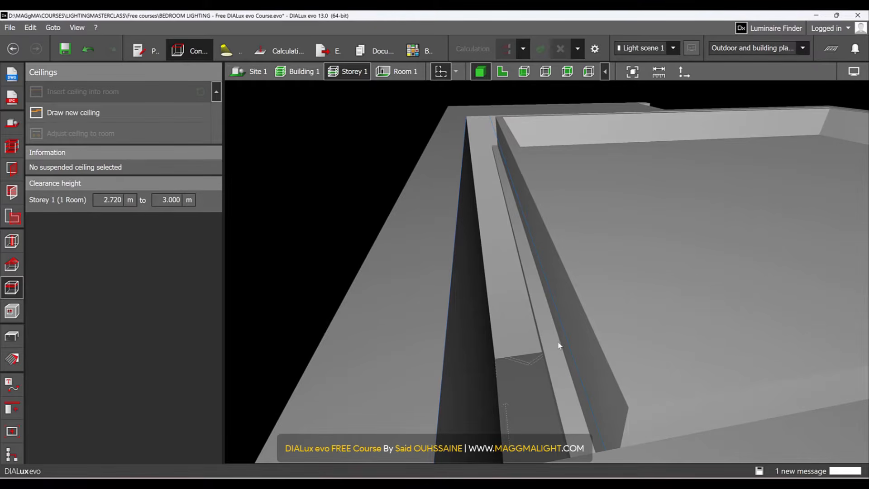
right_click_drag(559, 345, 556, 337)
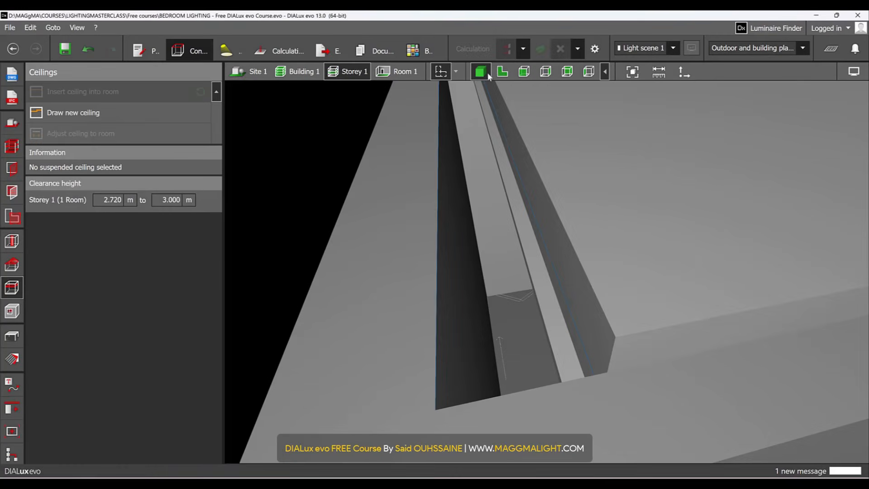
- In the floor plan, choose Door (standard) as the active aperture
left_click(501, 72)
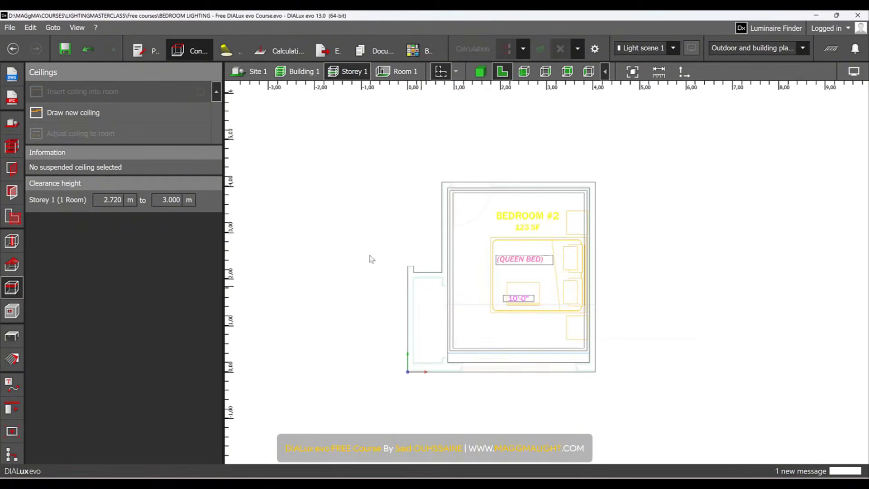
left_click(12, 169)
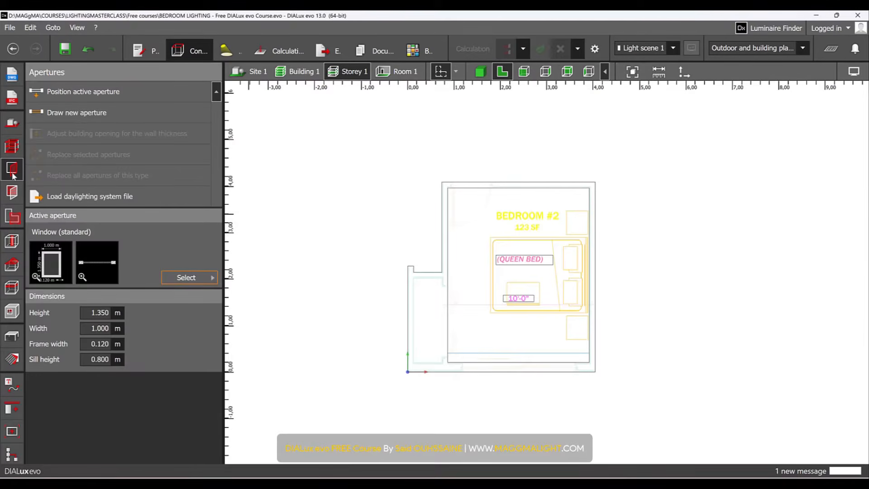
left_click(210, 276)
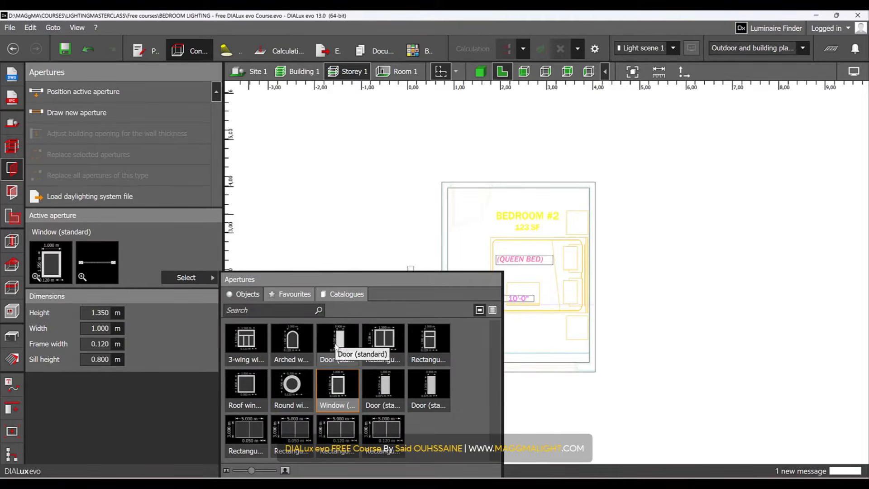
left_click(337, 348)
left_click(159, 423)
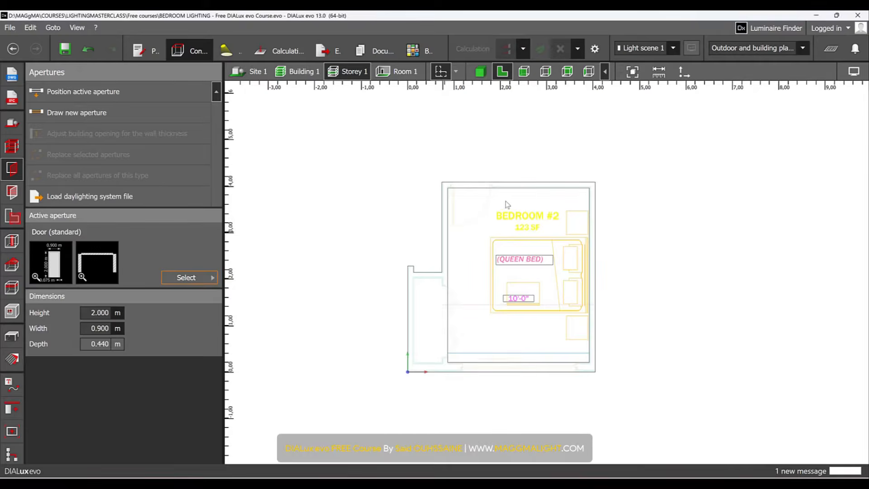
- Draw a door about 0.95 m wide in the bedroom's upper wall, from the right to the left jamb of the DWG door opening
scroll(463, 206, "up", 2)
scroll(464, 207, "up", 2)
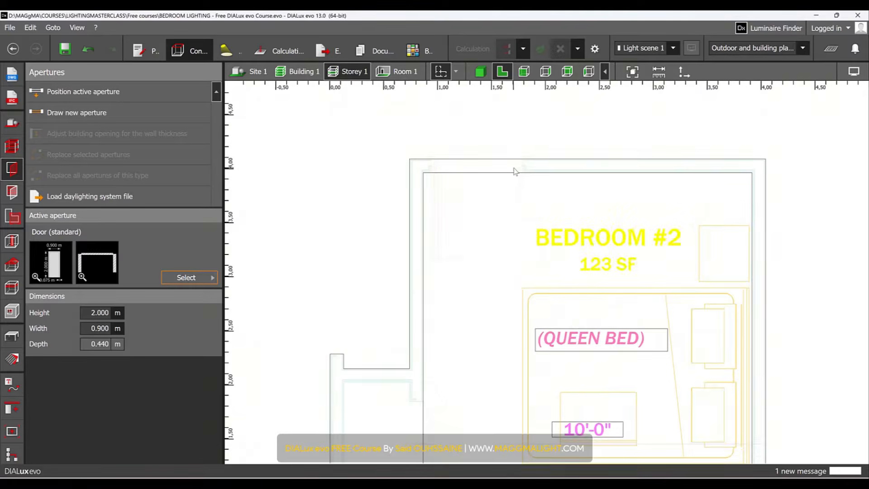
scroll(520, 165, "up", 1)
scroll(448, 145, "up", 1)
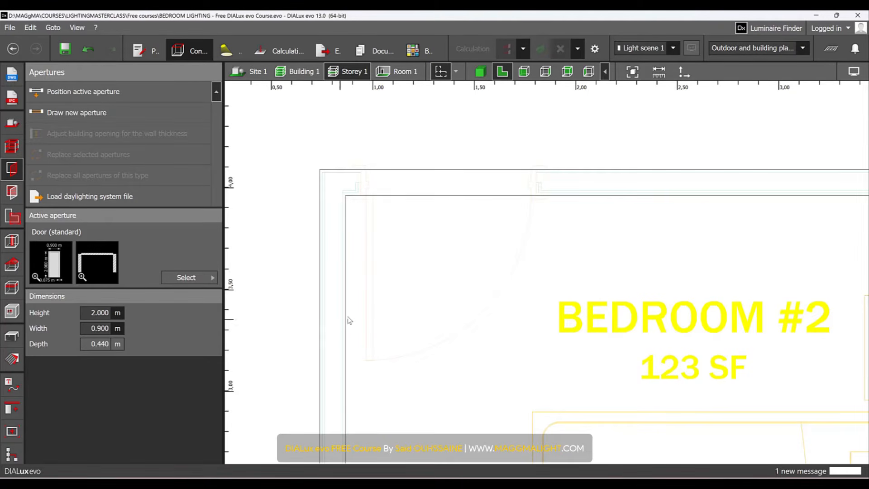
left_click(115, 109)
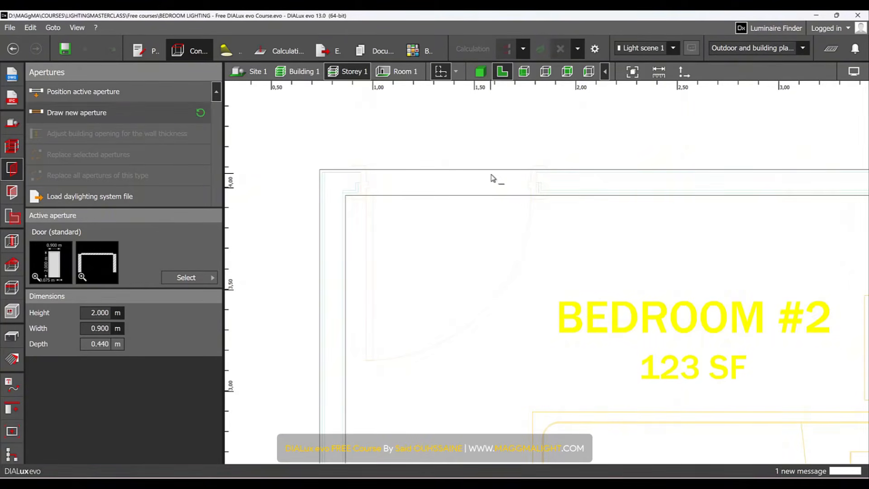
scroll(552, 200, "up", 2)
left_click(543, 193)
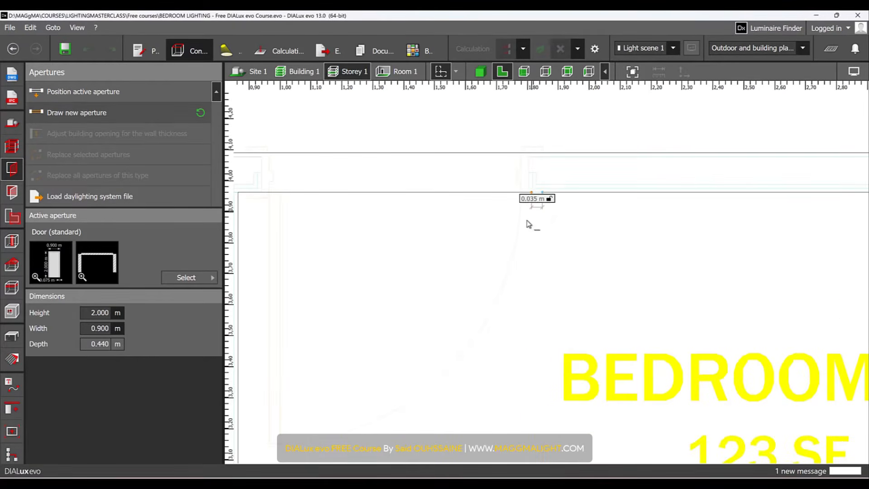
scroll(526, 220, "down", 2)
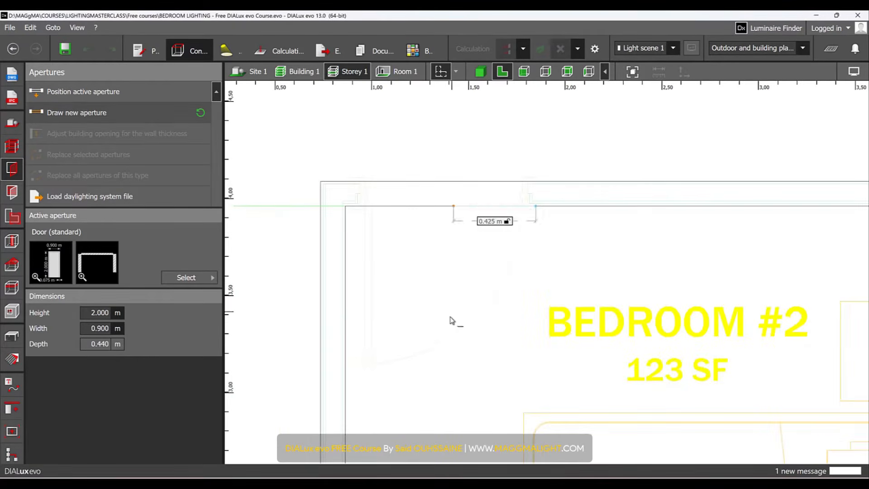
left_click(535, 186)
scroll(361, 201, "up", 2)
scroll(358, 209, "up", 1)
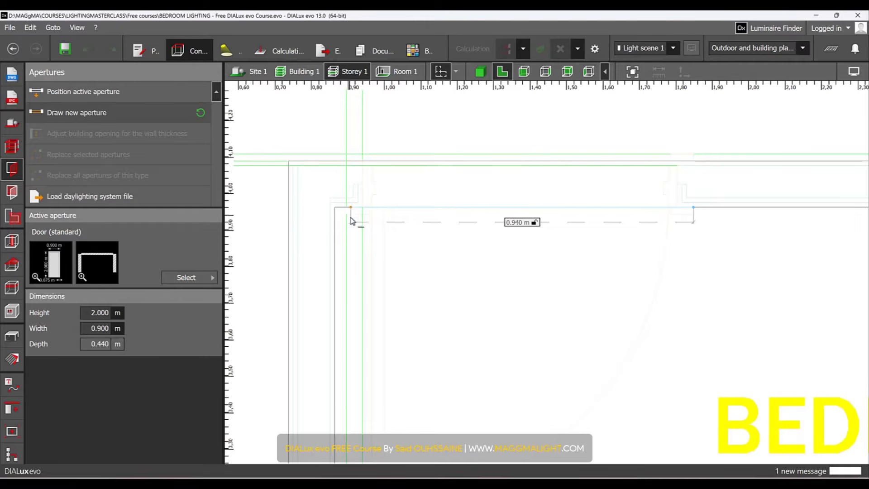
left_click(346, 211)
scroll(423, 314, "down", 3)
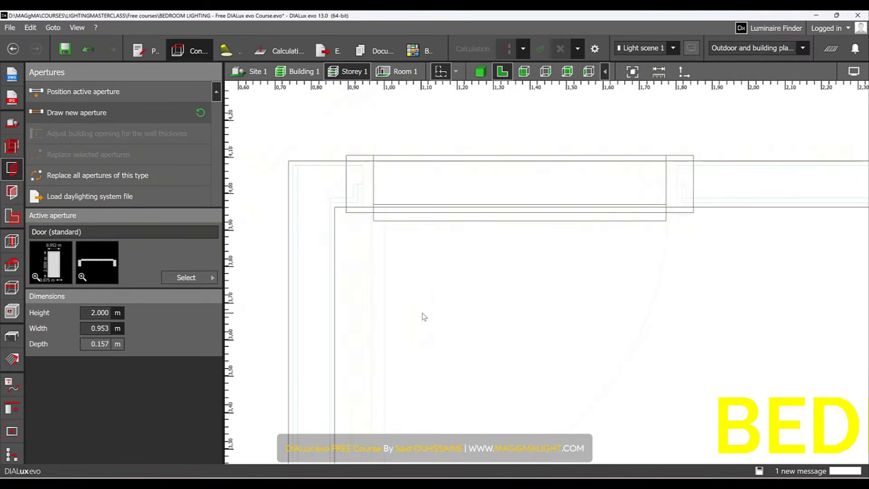
scroll(489, 306, "down", 2)
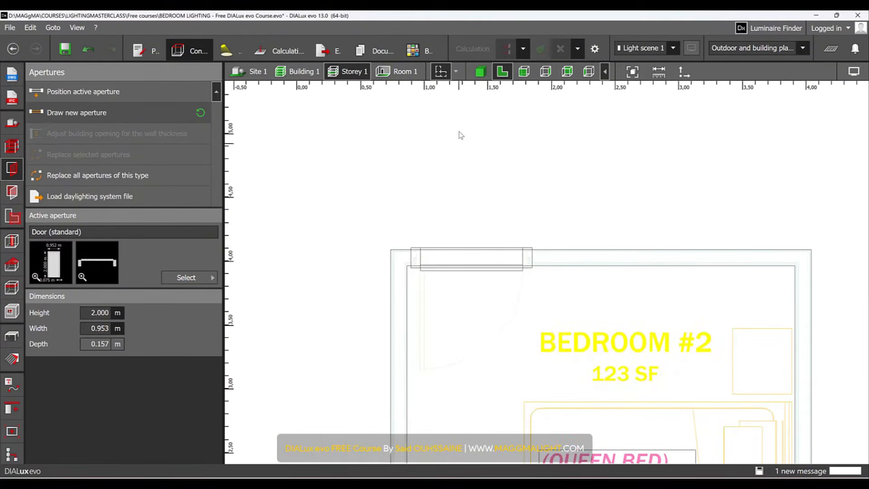
- Examine the new door in the bedroom's outer wall in 3D
left_click(481, 77)
right_click_drag(493, 196, 628, 207)
middle_click_drag(627, 207, 263, 199)
scroll(510, 219, "down", 4)
middle_click_drag(511, 219, 403, 205)
right_click_drag(404, 205, 521, 172)
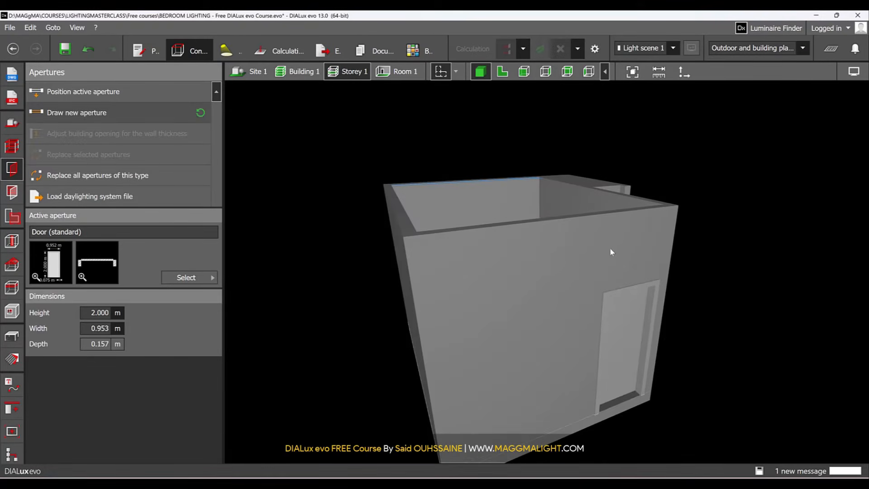
- In the floor plan, choose Rectangular window with mullion as the active aperture
right_click_drag(602, 270, 583, 269)
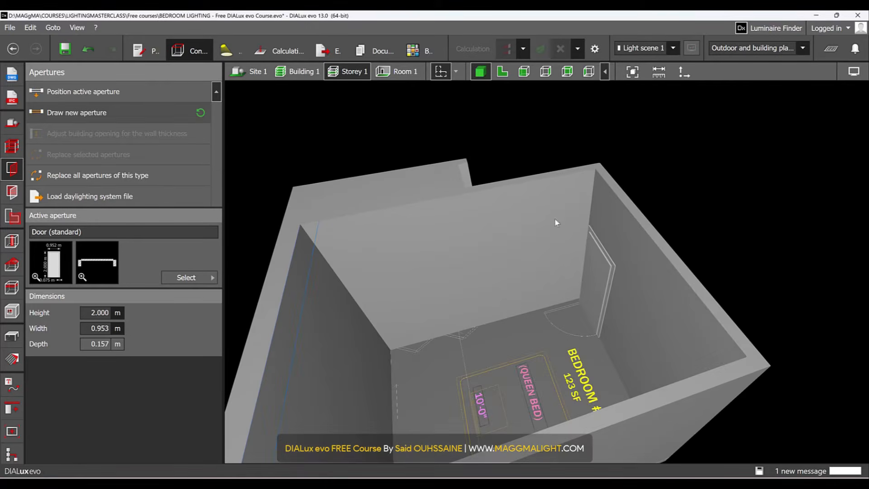
left_click(502, 71)
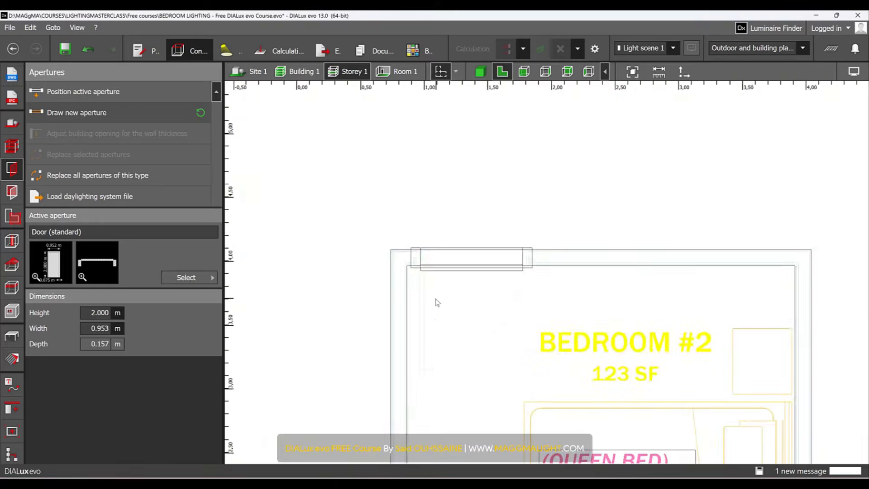
scroll(490, 398, "up", 5)
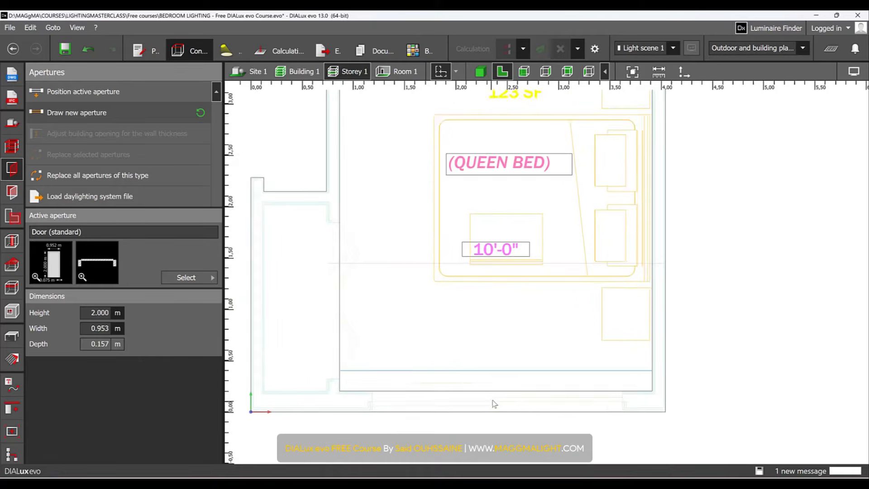
scroll(485, 412, "up", 1)
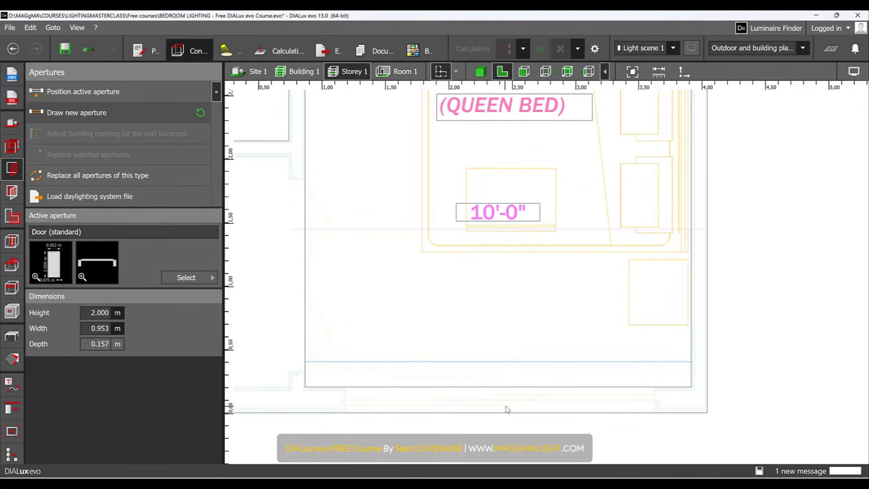
left_click(195, 278)
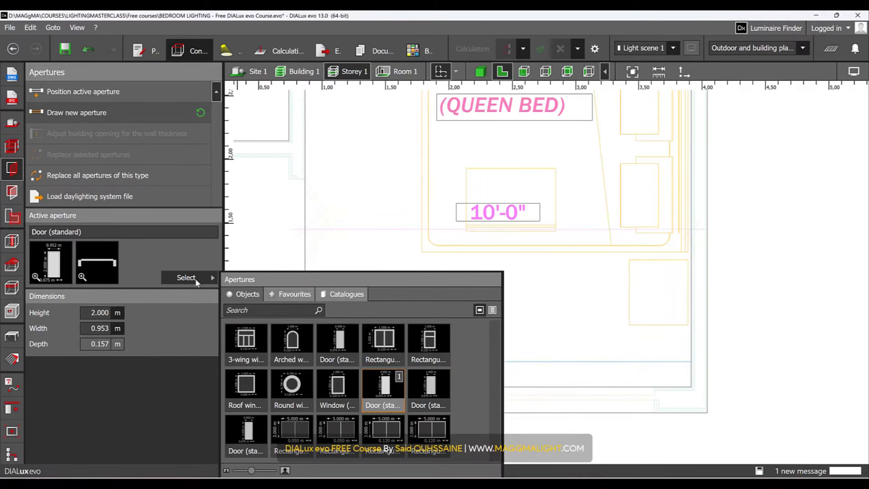
left_click(388, 340)
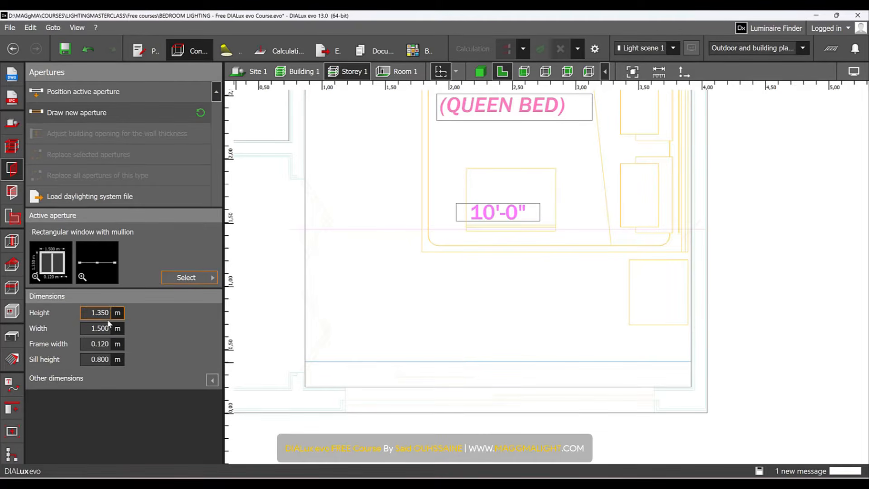
- Draw a window about 2.44 m wide in the bedroom's lower wall, from the right to the left jamb of the DWG window opening
left_click(143, 113)
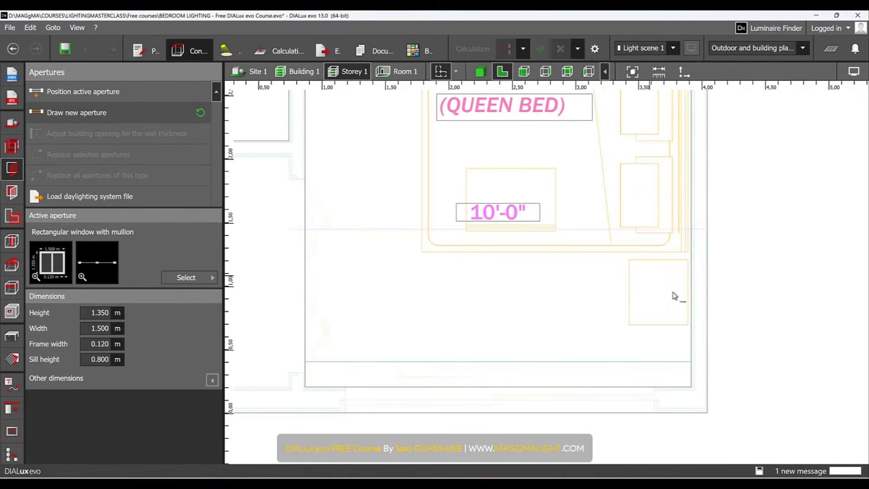
scroll(657, 401, "up", 3)
scroll(656, 394, "up", 1)
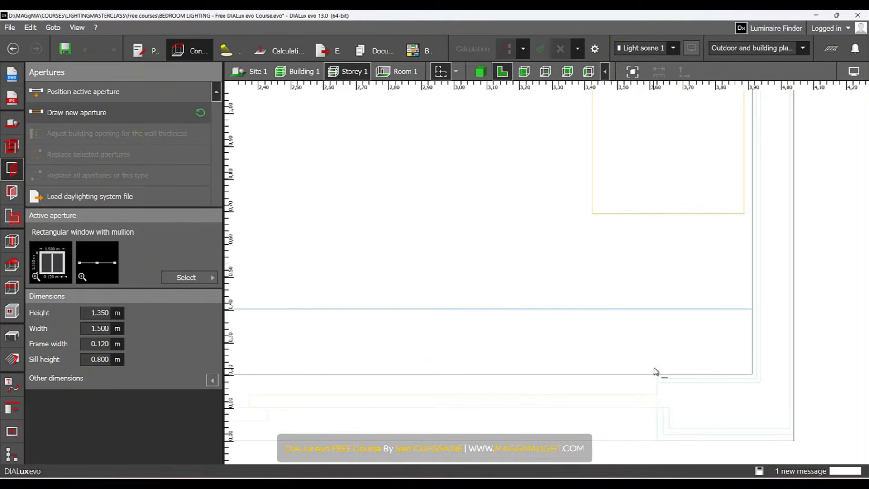
left_click(656, 376)
scroll(491, 454, "down", 3)
scroll(333, 294, "up", 3)
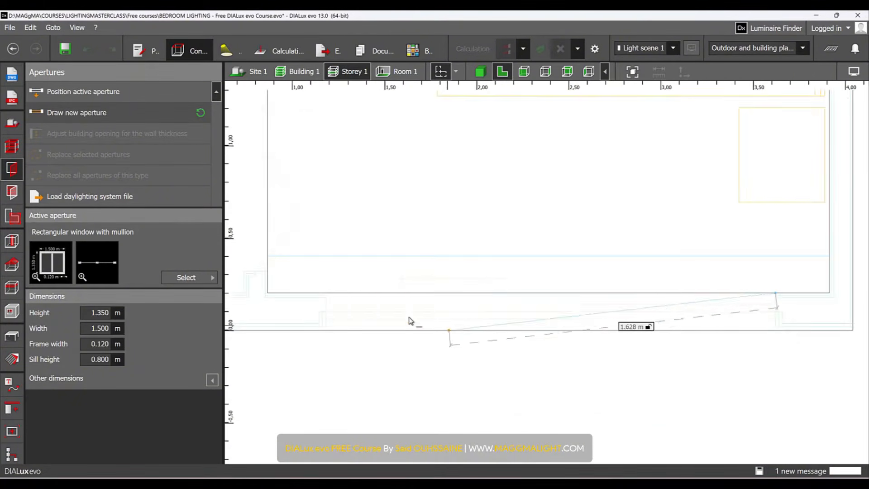
left_click(322, 298)
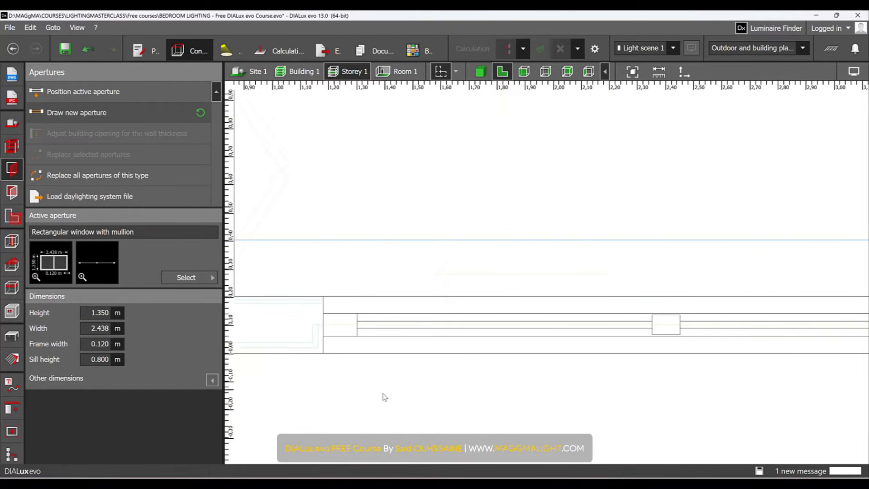
scroll(469, 425, "down", 3)
scroll(469, 424, "down", 2)
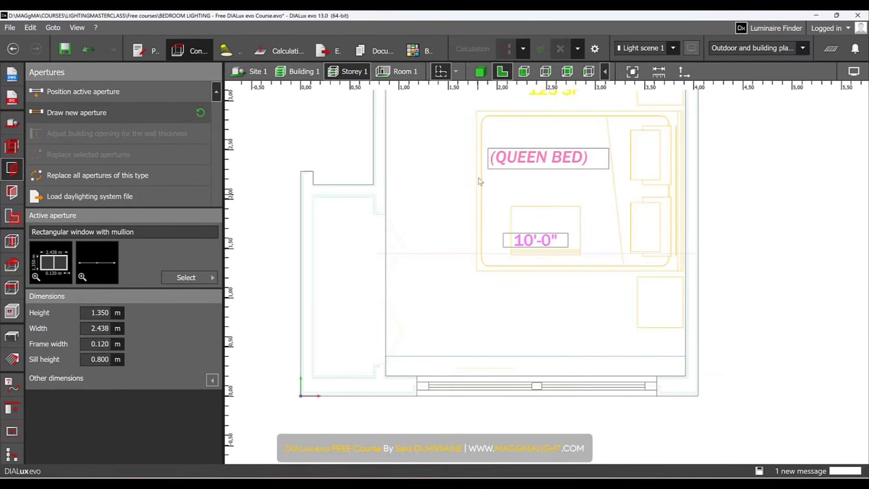
- In 3D, select the new window from outside and set its height to 2.5 m
left_click(481, 71)
scroll(477, 262, "down", 4)
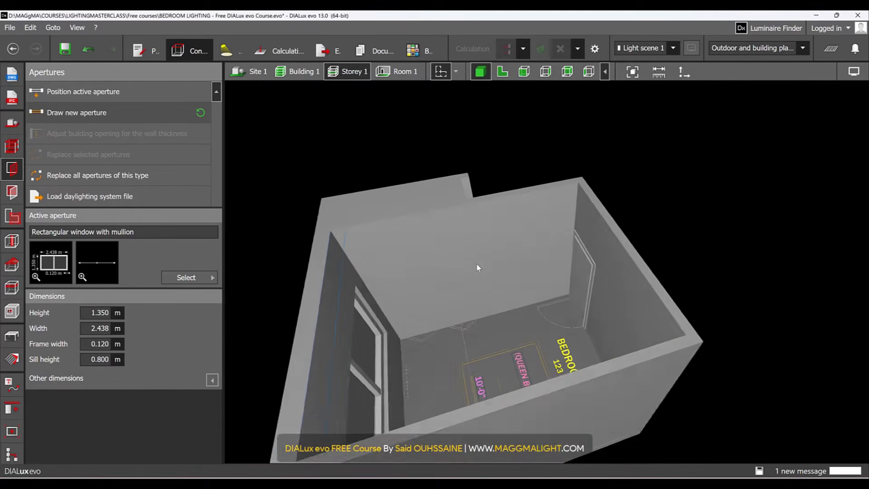
right_click_drag(448, 283, 538, 213)
scroll(537, 285, "down", 2)
scroll(525, 282, "up", 4)
left_click(531, 304)
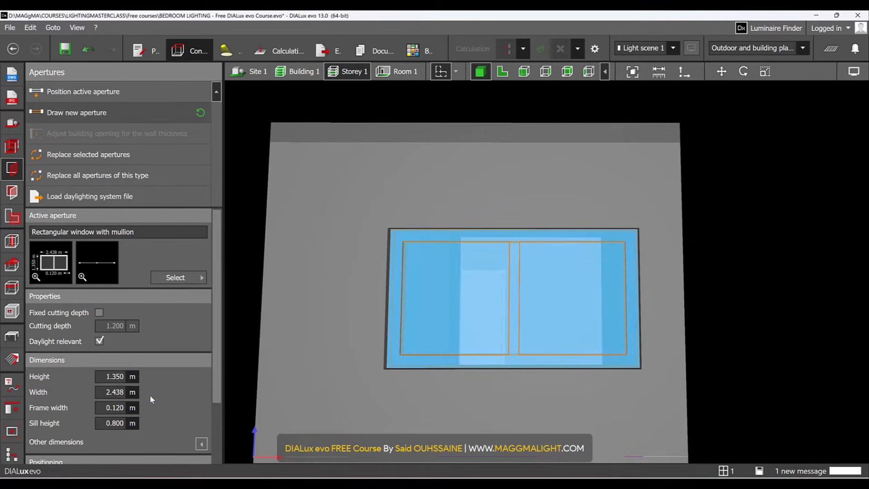
left_click(111, 377)
type("2.")
key("BackSpace")
key("BackSpace")
key("BackSpace")
type("2.5")
key("Return")
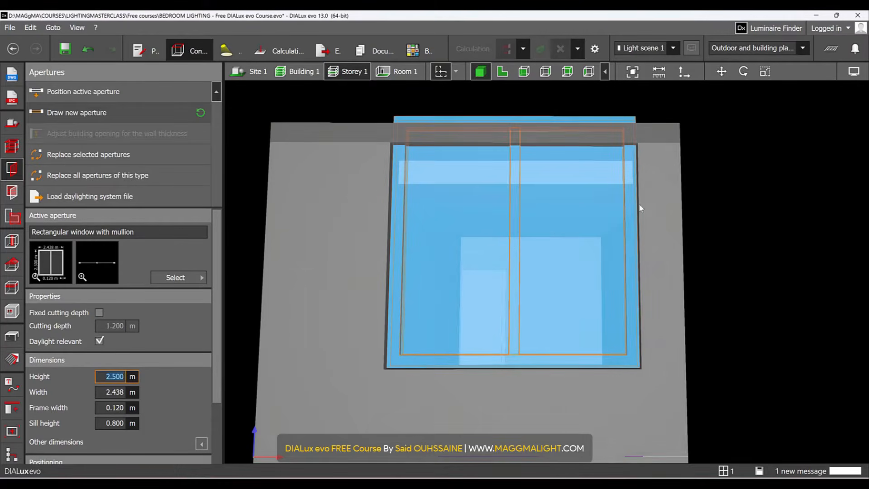
- Set the window's sill height to 0.2 m and check its fit in the wall
scroll(660, 227, "down", 5)
right_click_drag(661, 232, 428, 355)
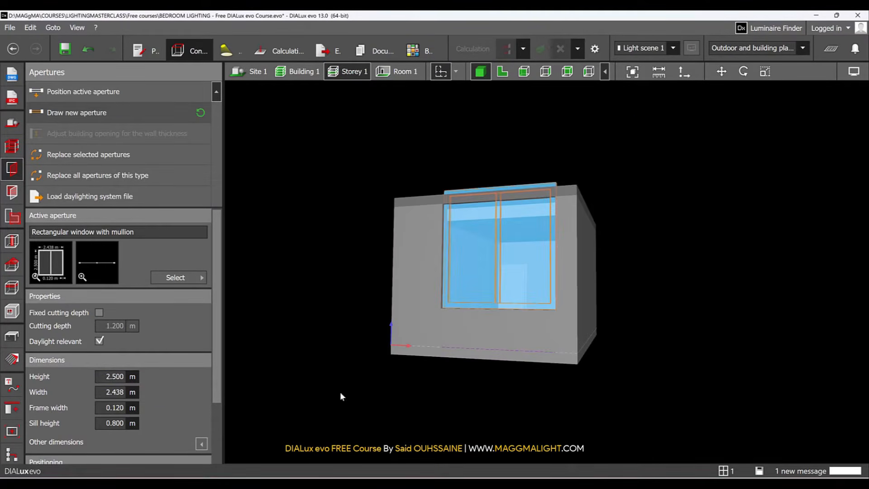
left_click(135, 424)
type("0.2")
key("Return")
left_click(653, 257)
right_click_drag(604, 247, 561, 293)
left_click(561, 294)
scroll(523, 325, "up", 5)
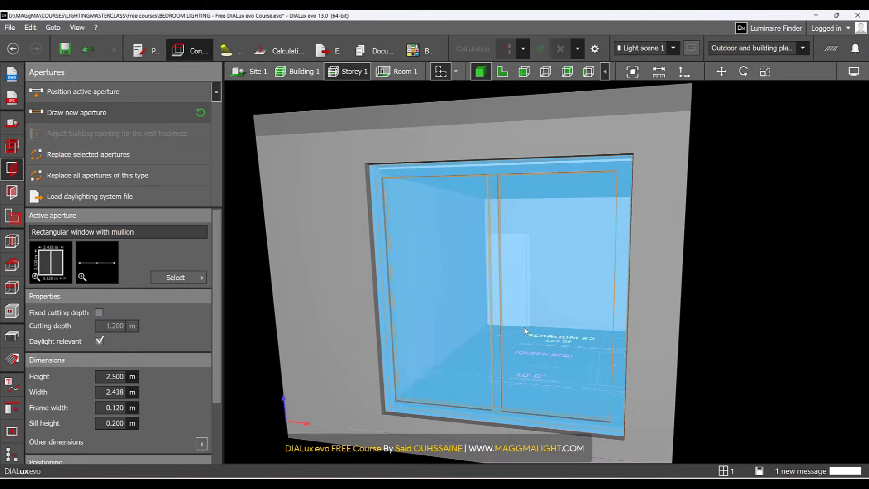
- Set the window's frame width to 0.05 m and deselect the window
left_click(121, 409)
type("0.05")
key("Return")
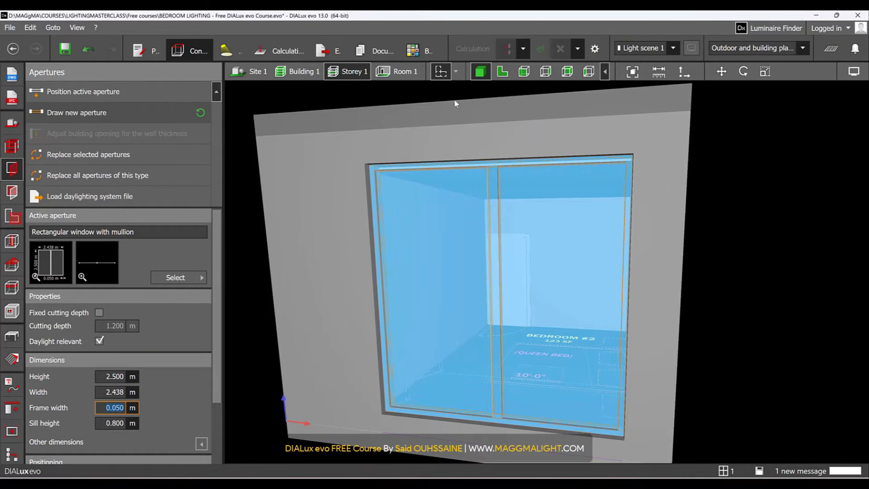
left_click(759, 223)
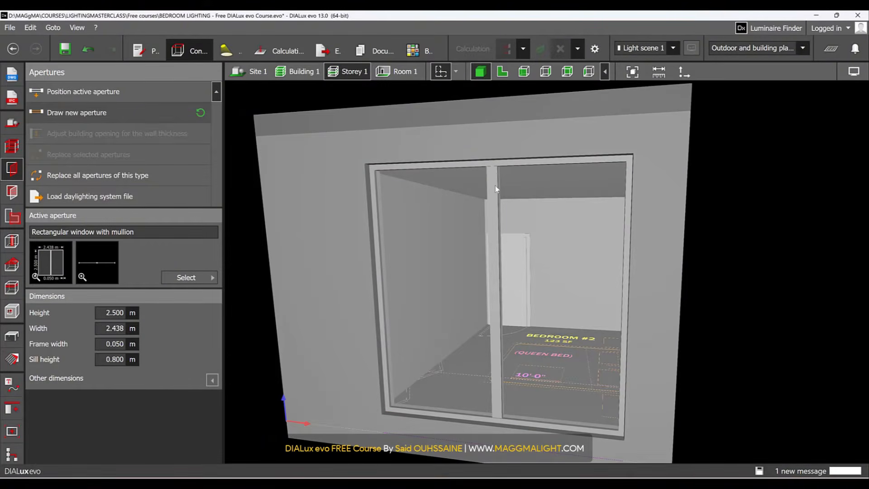
- In the window's other dimensions, set the mullion width to 0.05 m
left_click(508, 310)
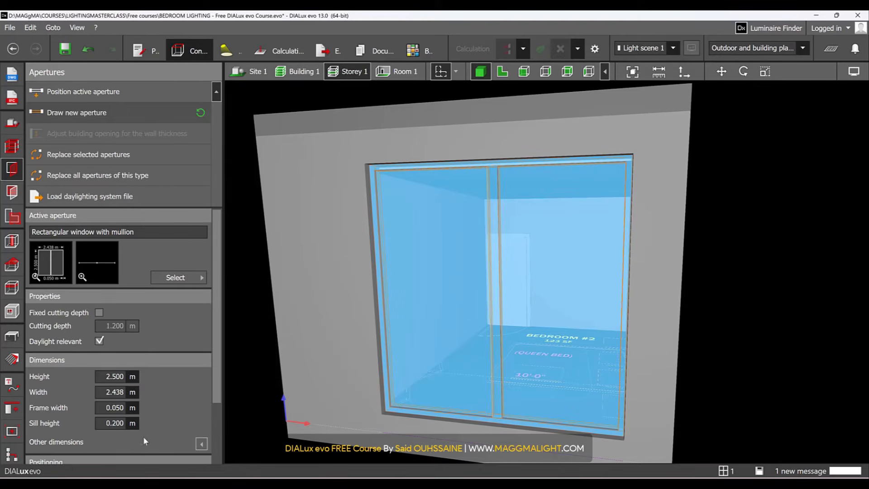
left_click(202, 443)
scroll(164, 401, "down", 2)
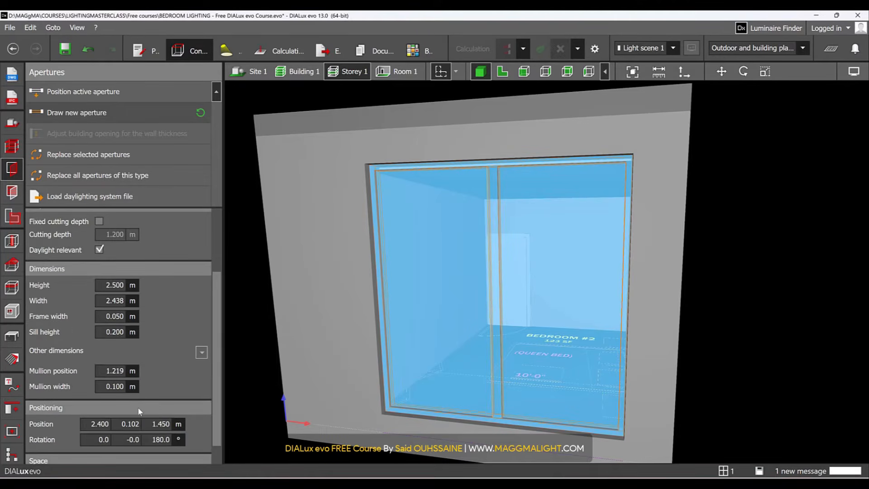
double_click(124, 387)
type(".05")
key("Return")
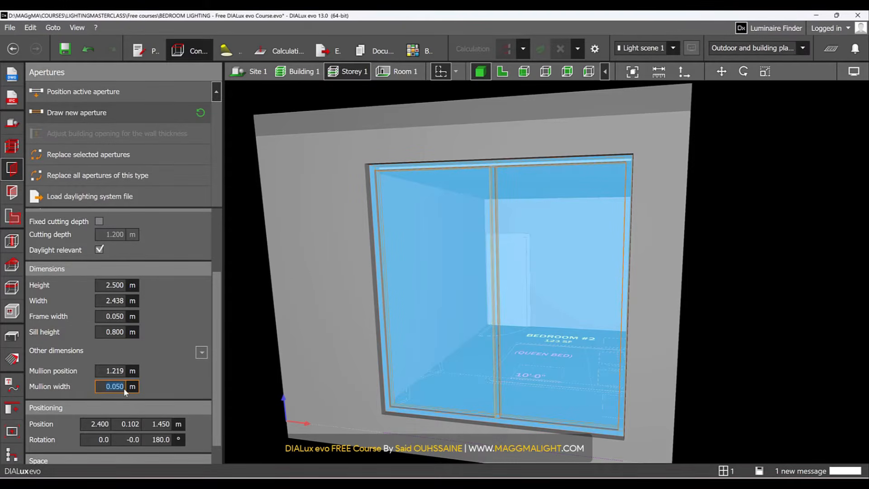
left_click(862, 269)
mouse_move(590, 277)
right_mouse_down()
mouse_move(572, 273)
mouse_move(582, 279)
right_mouse_up()
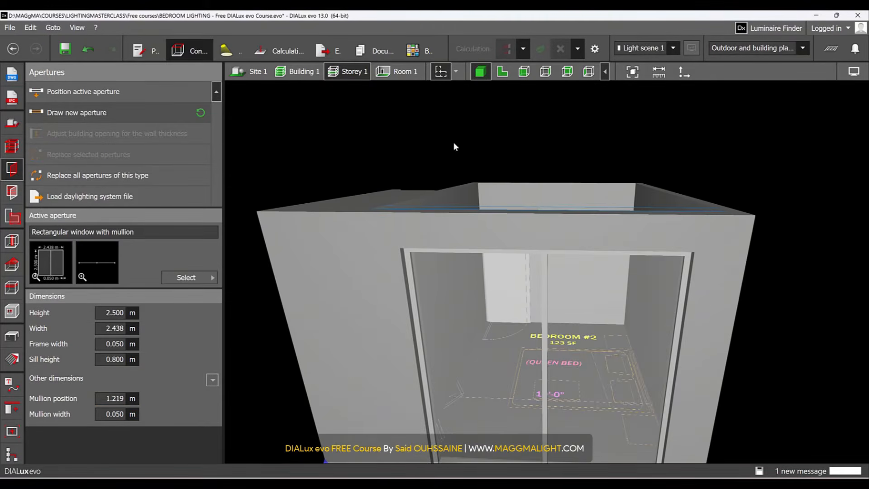
- Show Room 1 on its own and examine its interior, window and door in 3D
left_click(394, 77)
right_click_drag(485, 216, 630, 199)
scroll(636, 299, "up", 5)
right_click_drag(636, 299, 550, 304)
scroll(551, 303, "down", 8)
right_click_drag(567, 273, 520, 291)
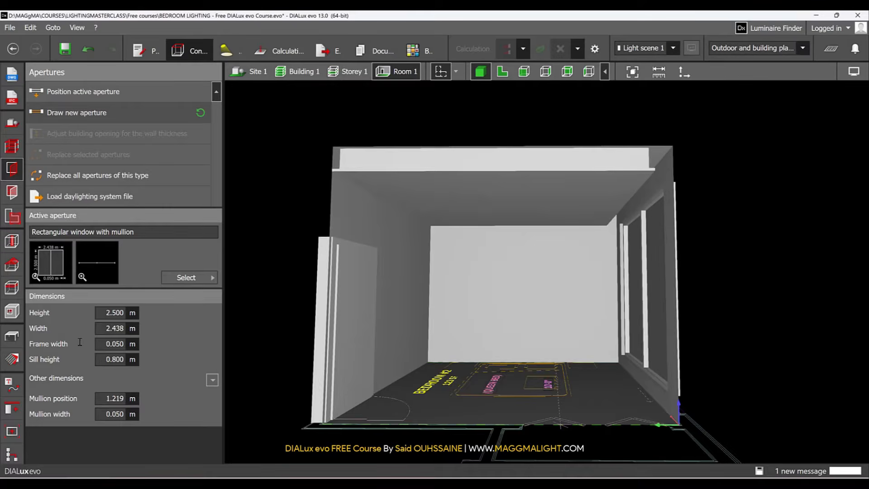
- From the object catalogue's home furniture beds, choose bed1 broad as the active object
left_click(13, 336)
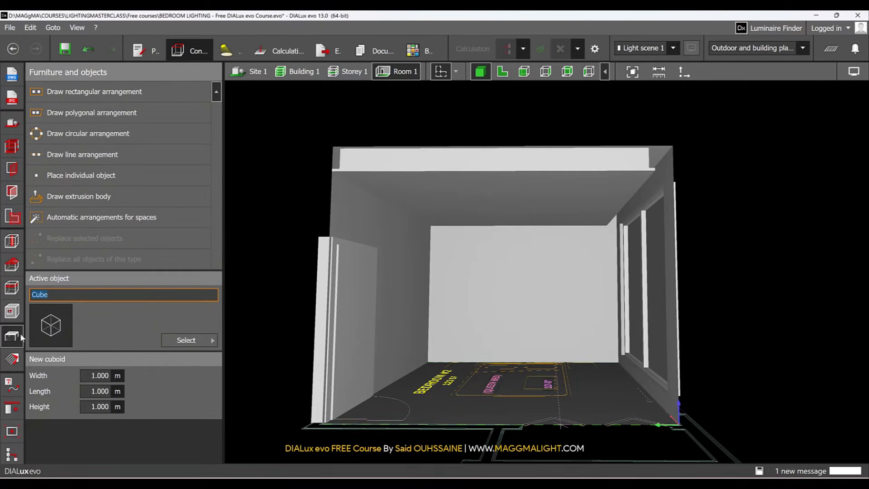
left_click(186, 339)
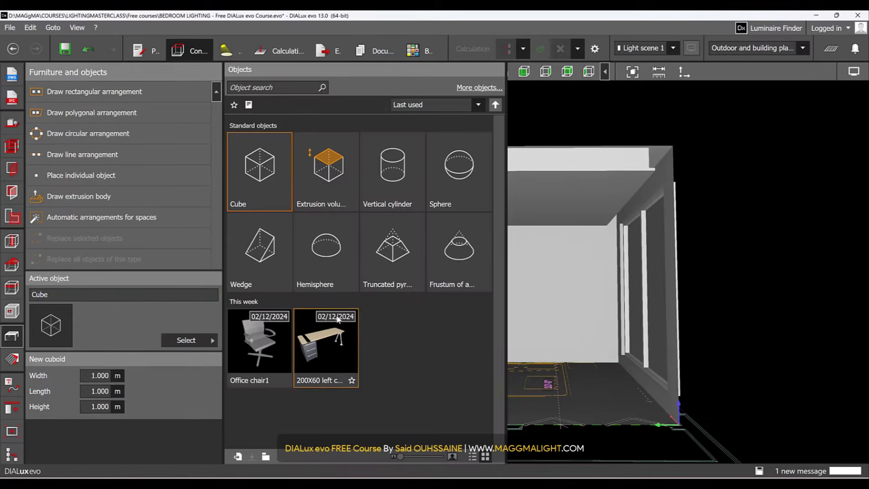
left_click(479, 87)
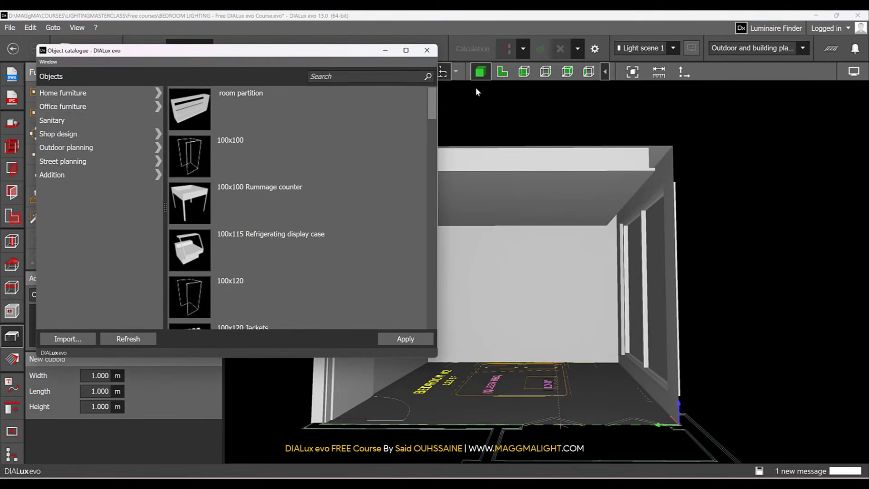
left_click(158, 93)
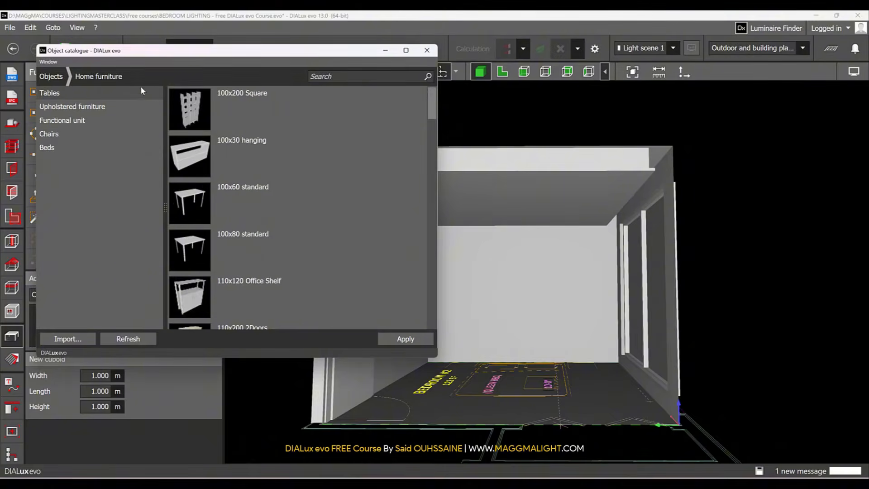
left_click(74, 144)
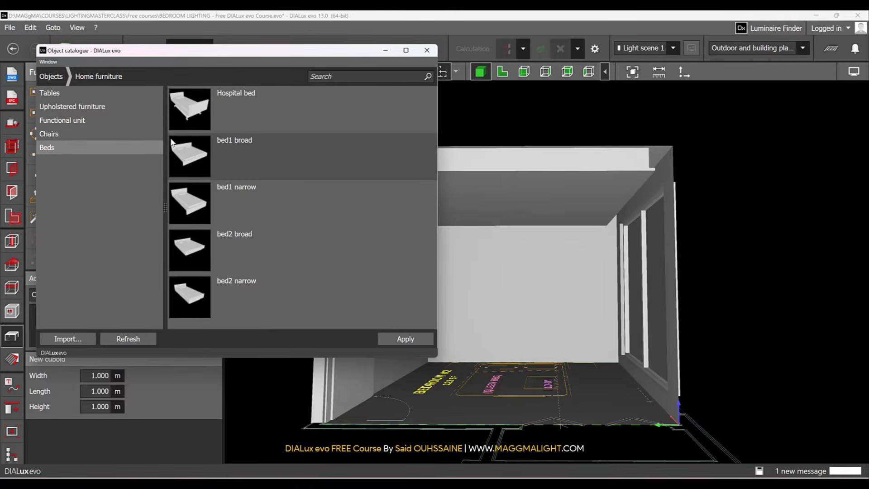
double_click(189, 155)
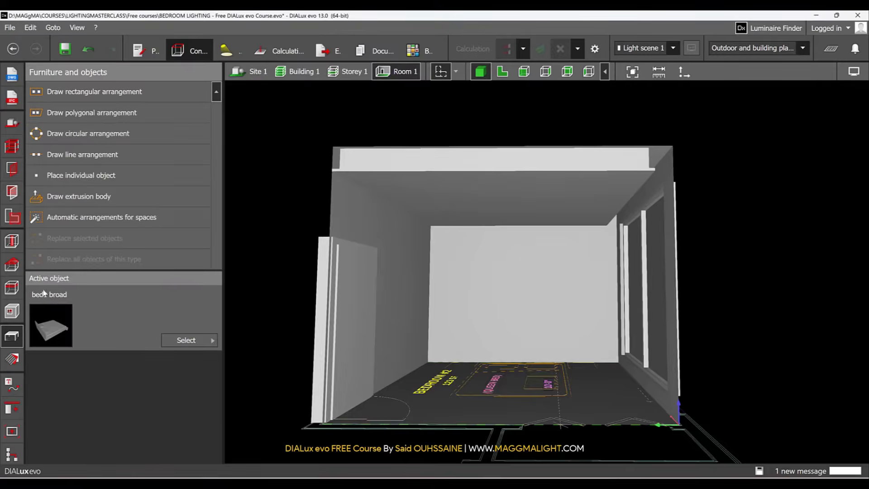
- Place the bed in the floor plan, rotate it 180°, and move it over the DWG queen bed outline
left_click(501, 70)
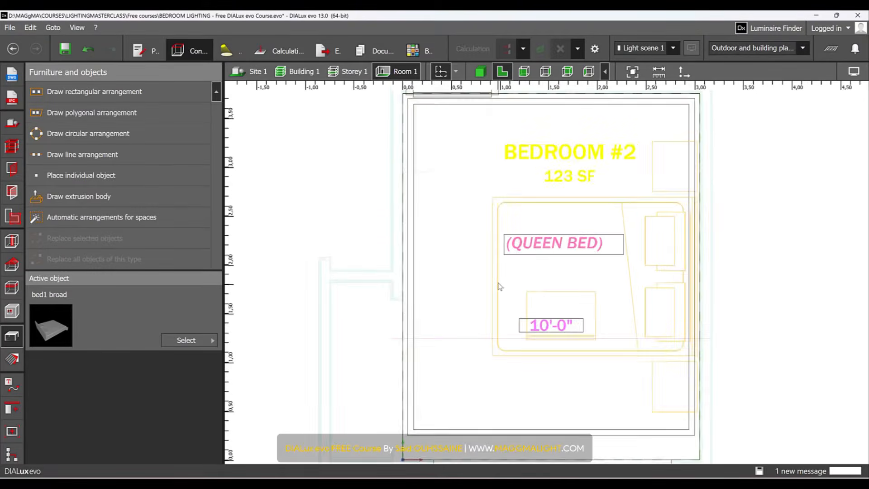
left_click_drag(49, 338, 511, 272)
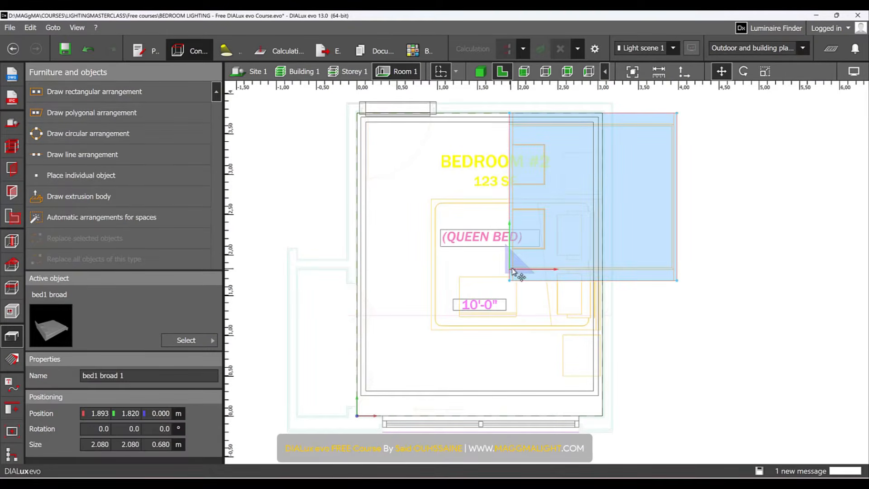
left_click(743, 71)
left_click_drag(568, 274, 369, 272)
left_click(722, 71)
left_click_drag(521, 267, 605, 210)
left_click(680, 184)
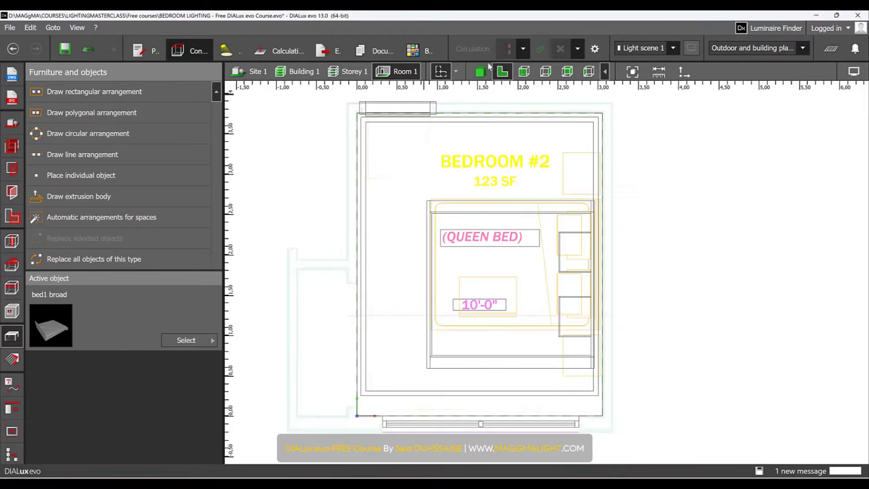
- Examine the placed bed in 3D and delete it from the room
left_click(481, 71)
right_click_drag(508, 205, 502, 226)
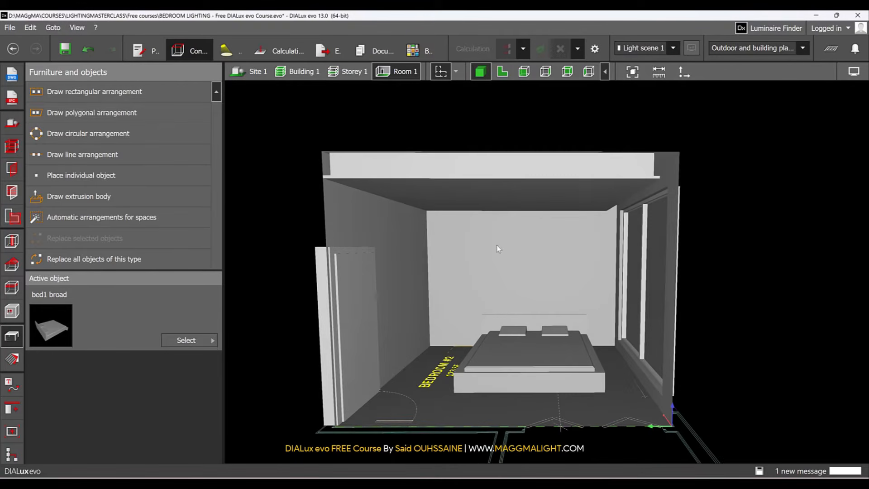
left_click(530, 344)
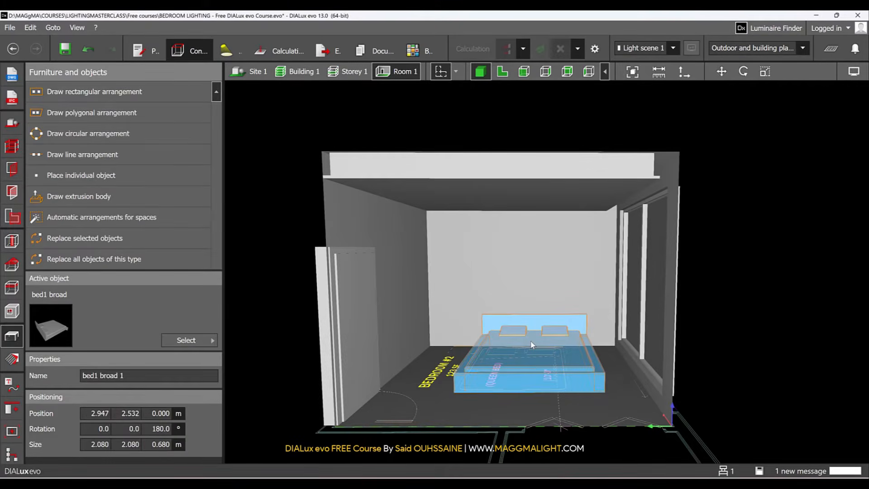
key("Delete")
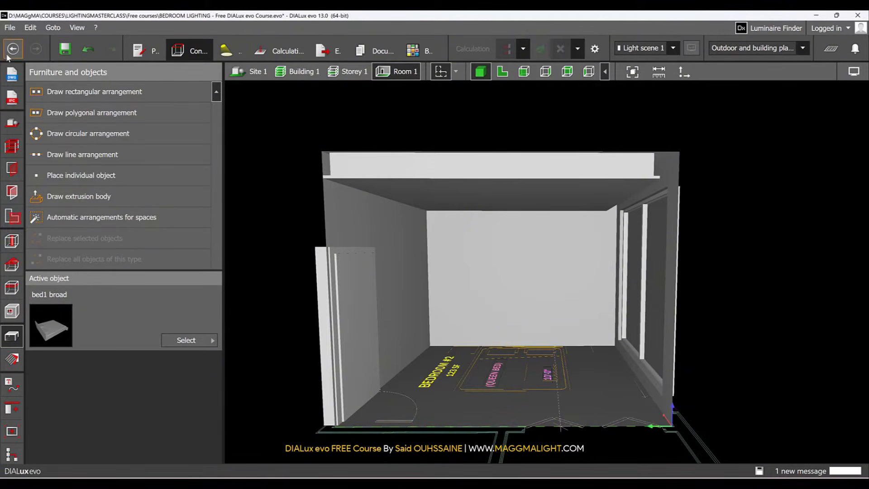
left_click(10, 28)
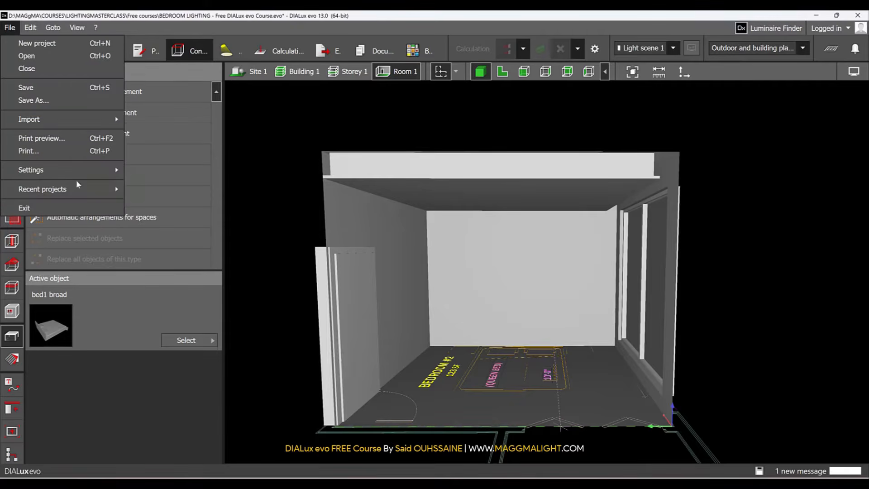
mouse_move(77, 118)
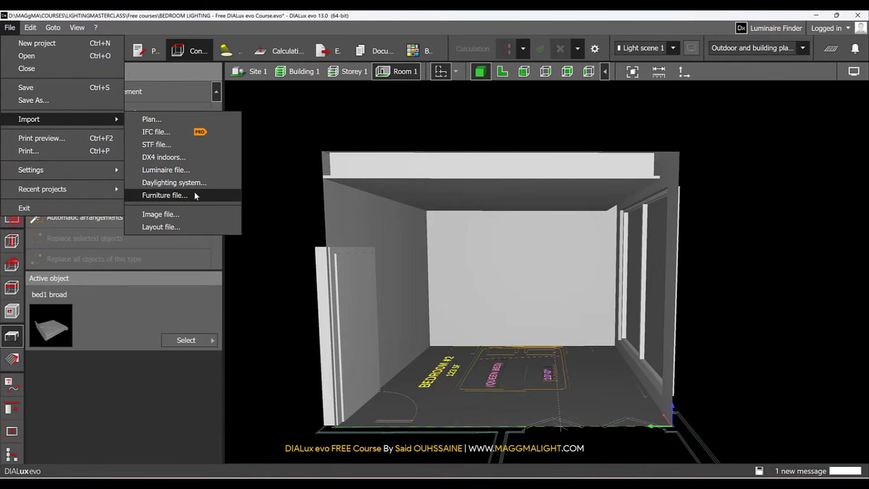
left_click(134, 287)
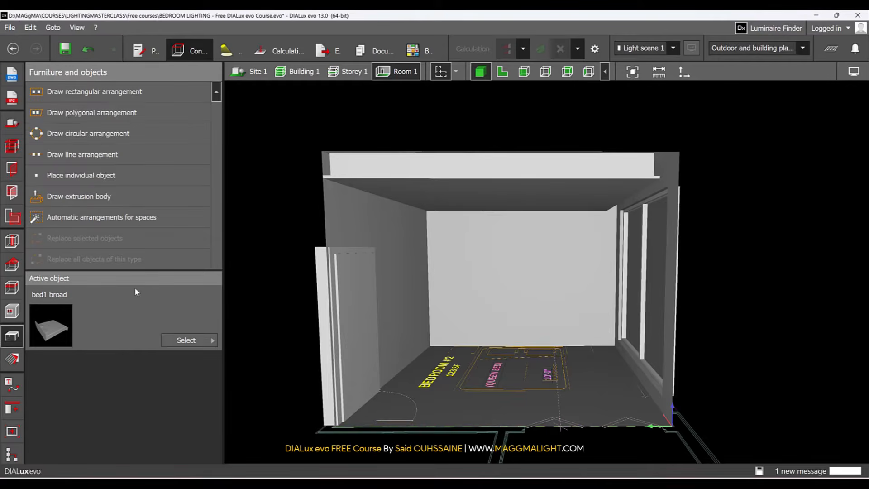
left_click(188, 342)
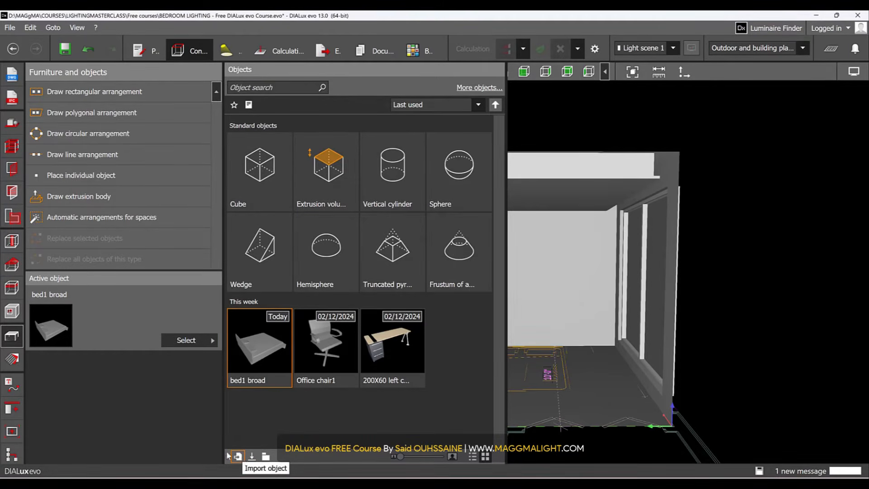
left_click(189, 340)
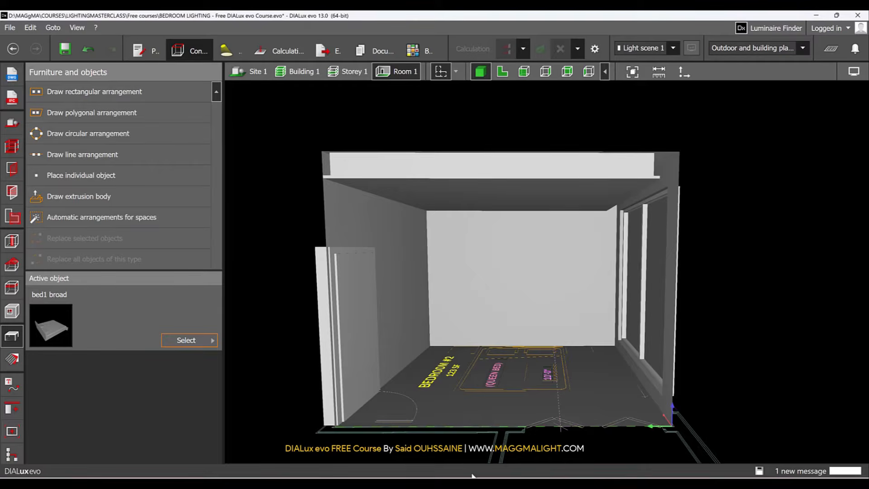
- Bring BED.dxobj from the RESOURCES folder in File Explorer into DIALux evo and place it on Room 1's floor over the queen bed outline
key("alt+Tab")
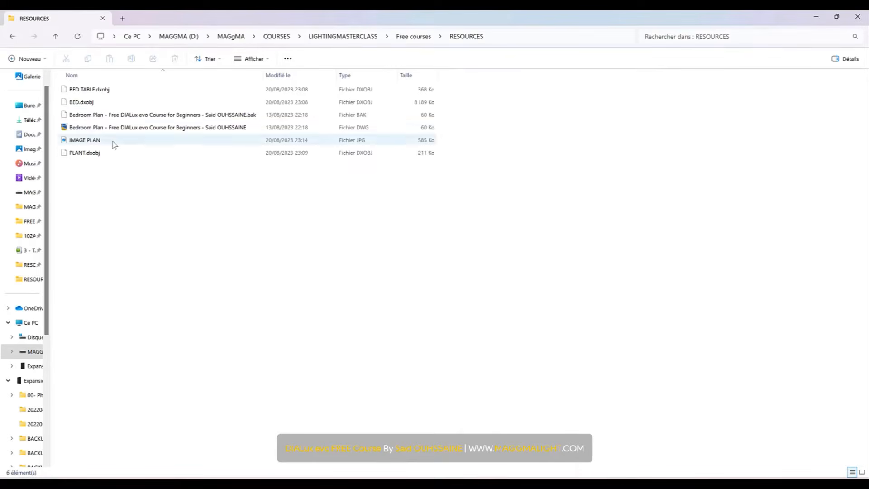
left_click_drag(91, 102, 560, 475)
left_click_drag(510, 446, 517, 381)
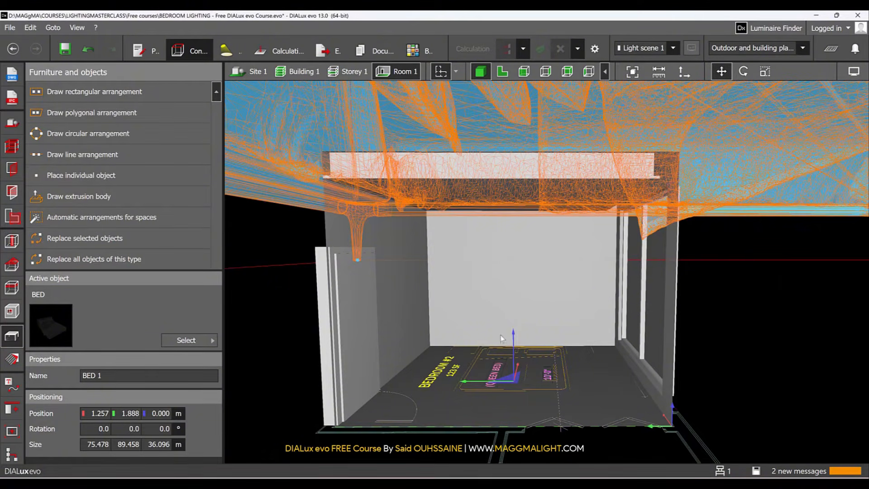
- In the floor plan, set the imported bed's size to 2 × 2 × 1 m
left_click(503, 72)
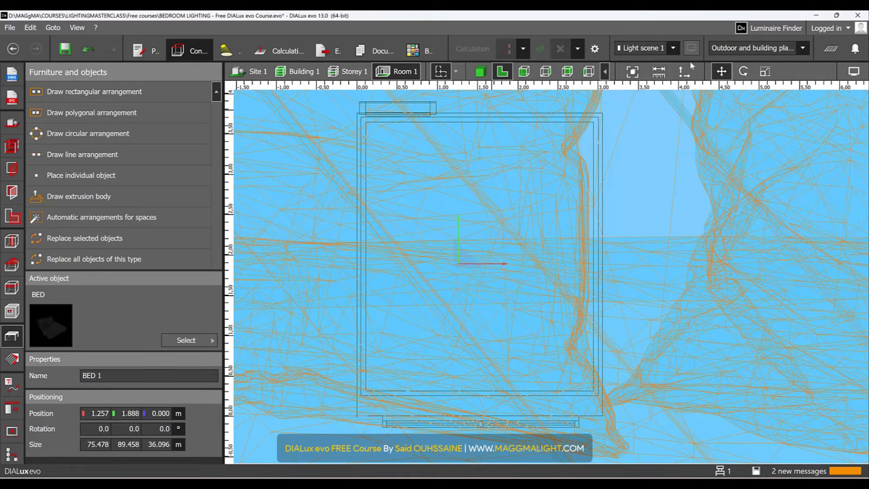
left_click(642, 67)
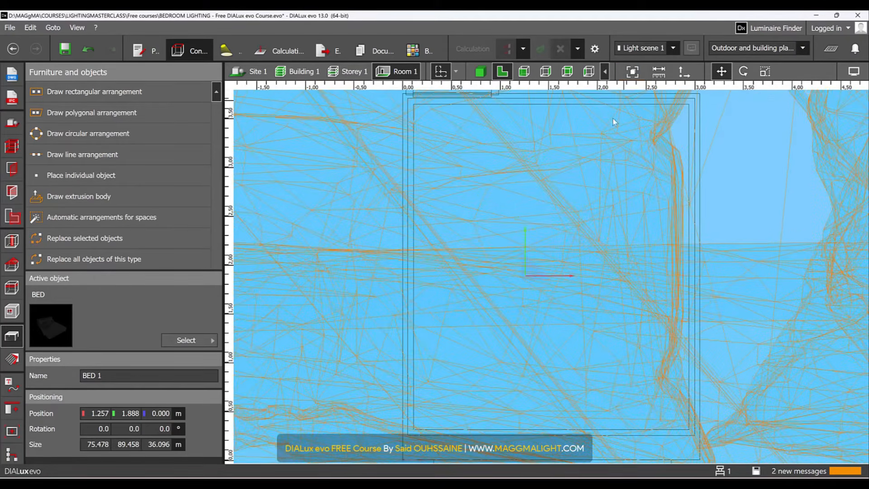
scroll(478, 249, "down", 8)
scroll(479, 281, "down", 5)
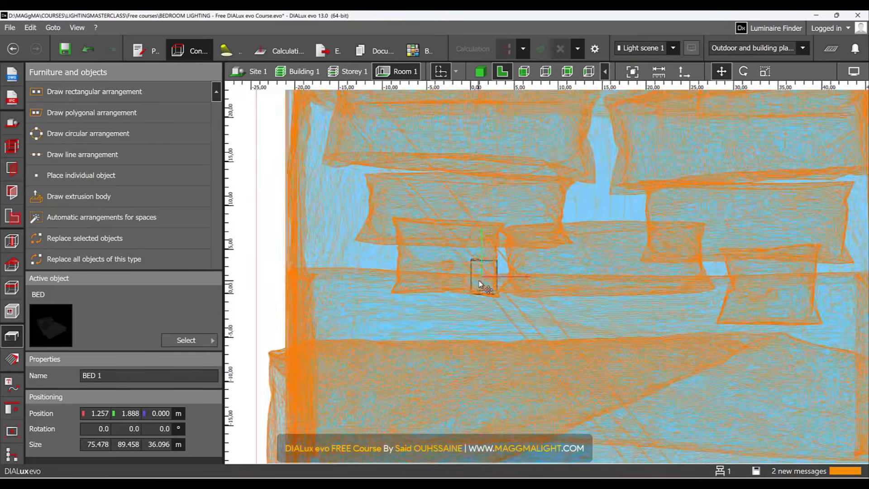
scroll(481, 284, "up", 8)
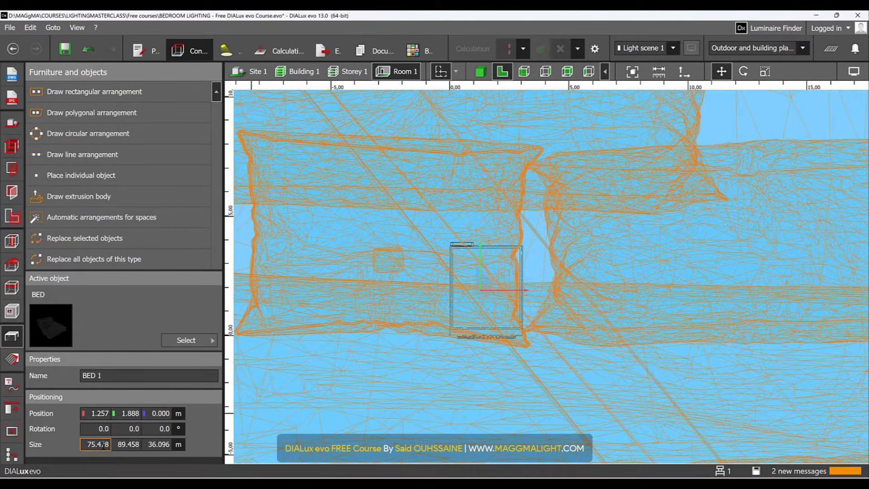
type("2")
key("Tab")
type("2")
key("Tab")
type("1")
key("Return")
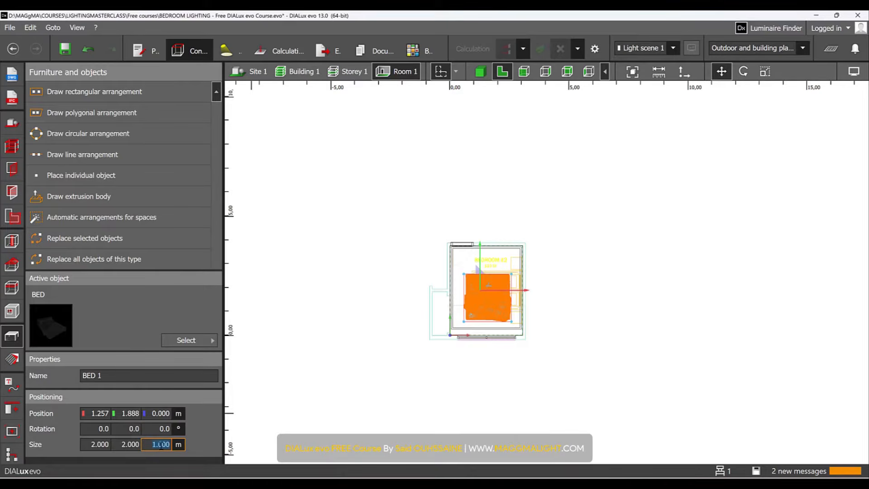
- Rotate the bed to -90° so its headboard faces the wall beside the DWG bed outline
scroll(501, 304, "up", 3)
scroll(503, 300, "up", 3)
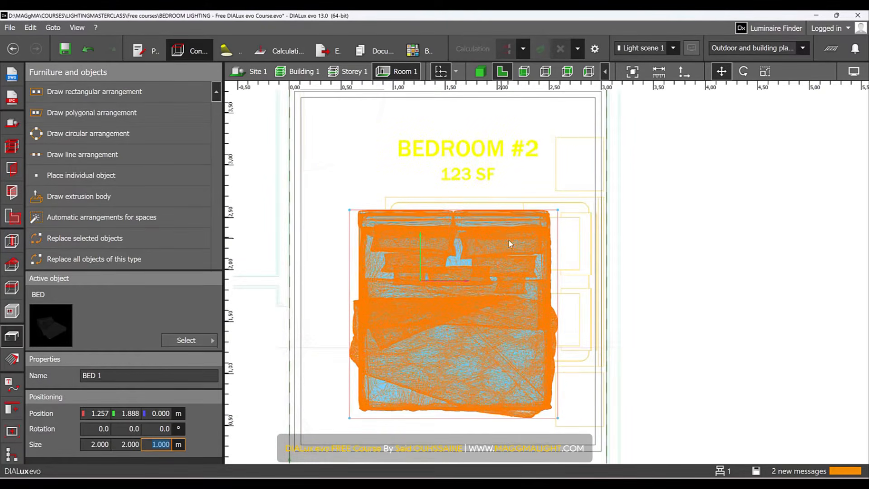
left_click(743, 72)
left_click_drag(470, 282, 430, 428)
- Move the bed by its upper headboard corner onto the wall line and the matching edge of the DWG queen bed outline
left_click(722, 72)
scroll(494, 215, "up", 2)
left_click_drag(494, 215, 652, 194)
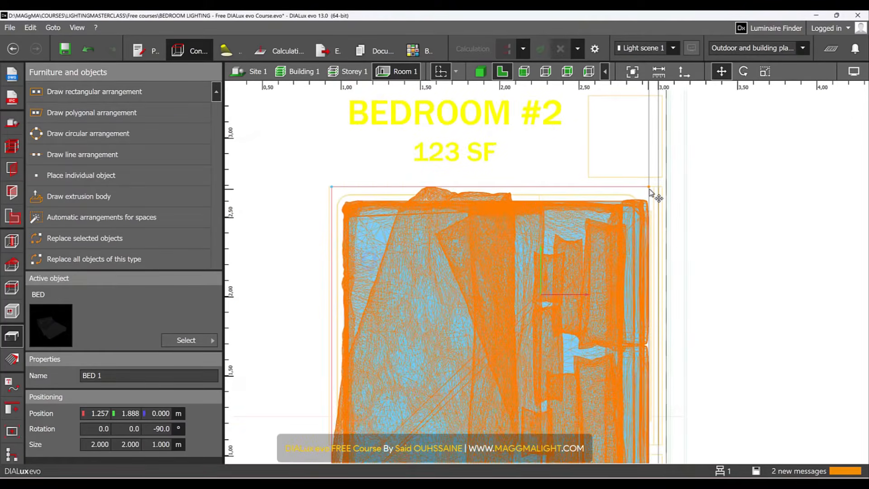
scroll(616, 218, "down", 5)
scroll(626, 214, "up", 2)
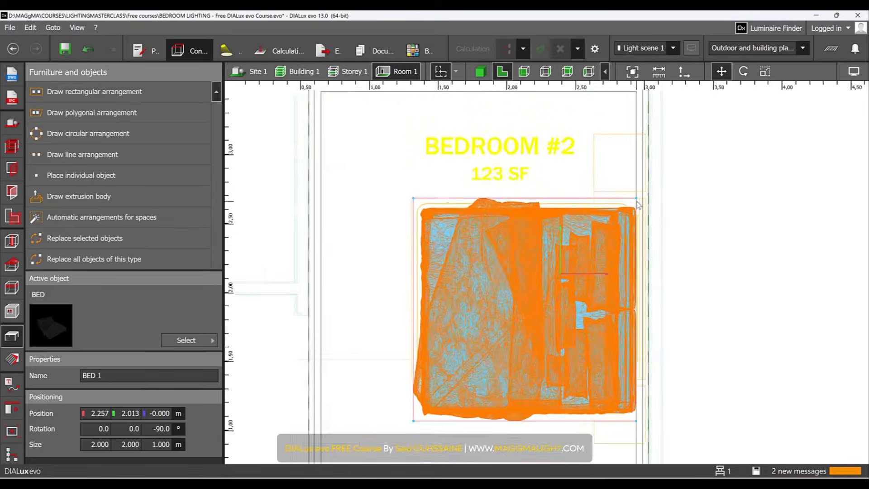
scroll(638, 204, "up", 2)
left_click(643, 204)
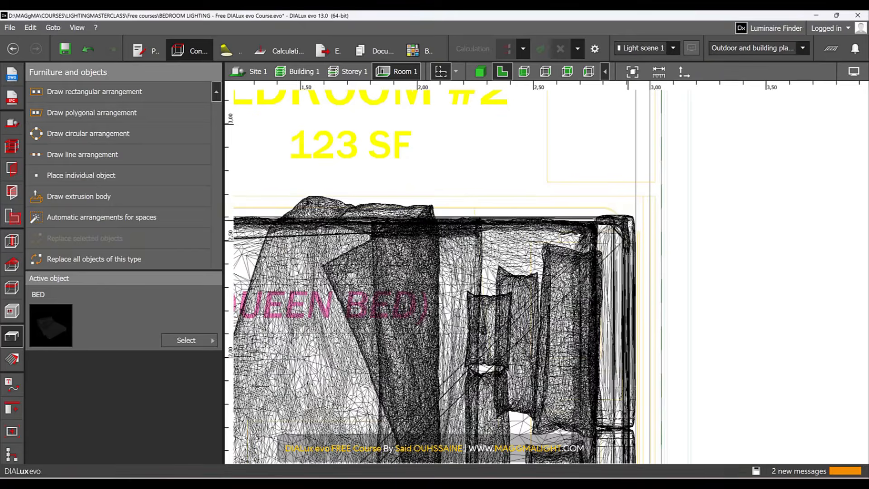
left_click(629, 224)
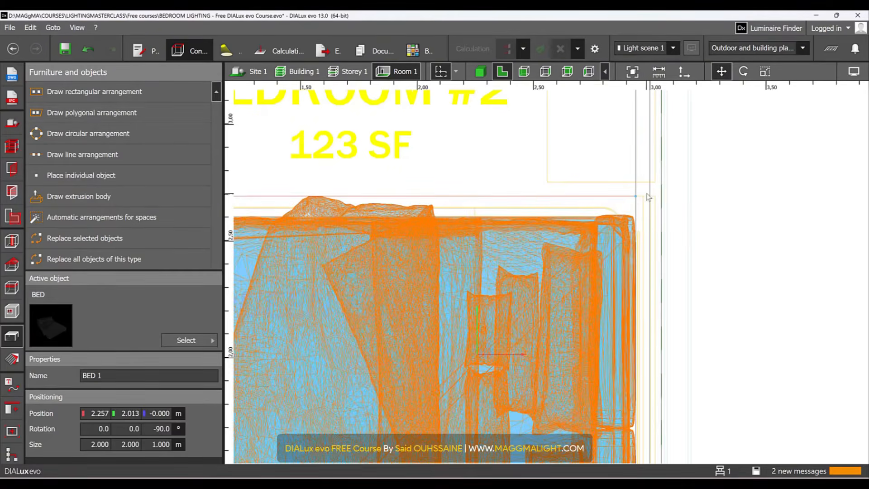
left_click_drag(647, 202, 652, 203)
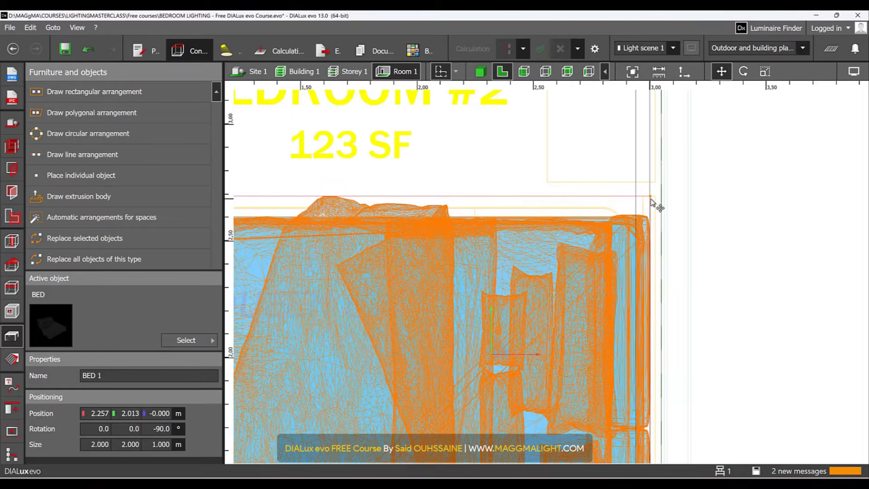
scroll(651, 201, "down", 3)
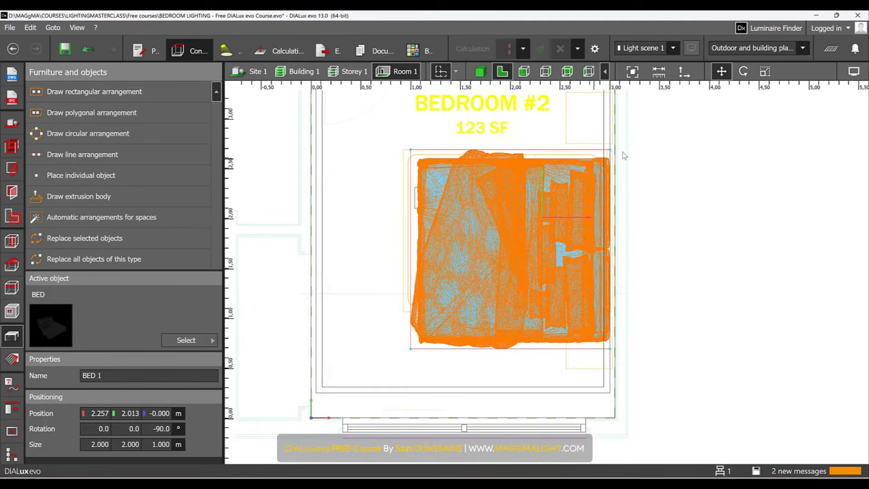
- Scale the bed's width to about 1.6 m to match the lower edge of the DWG queen bed outline
left_click(765, 71)
scroll(451, 346, "up", 2)
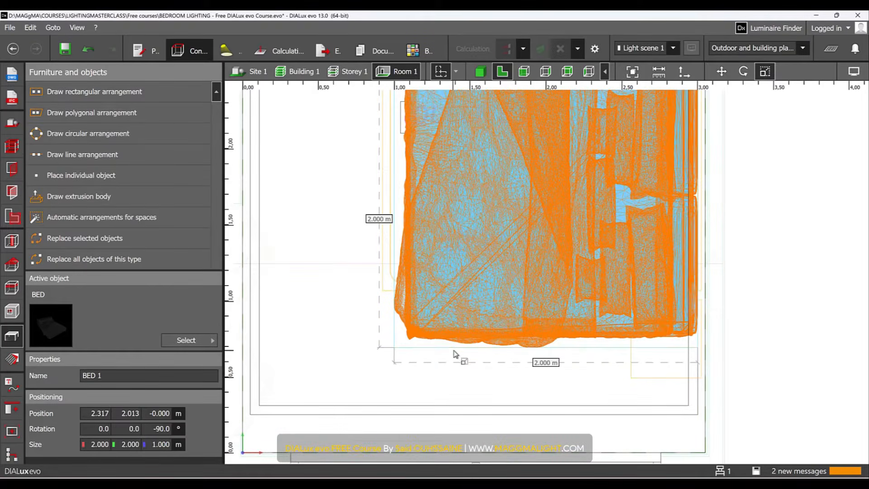
left_click_drag(457, 353, 496, 266)
scroll(525, 265, "up", 3)
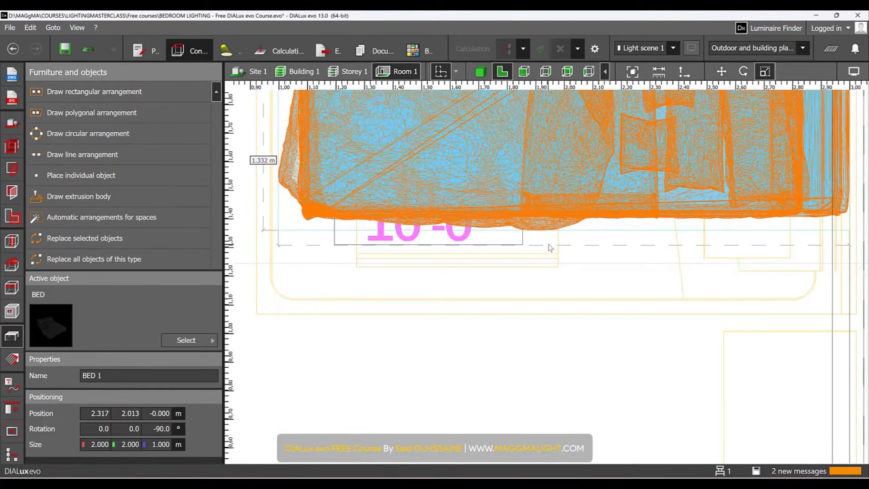
left_click_drag(551, 234, 546, 309)
scroll(411, 244, "down", 1)
middle_click_drag(411, 244, 541, 350)
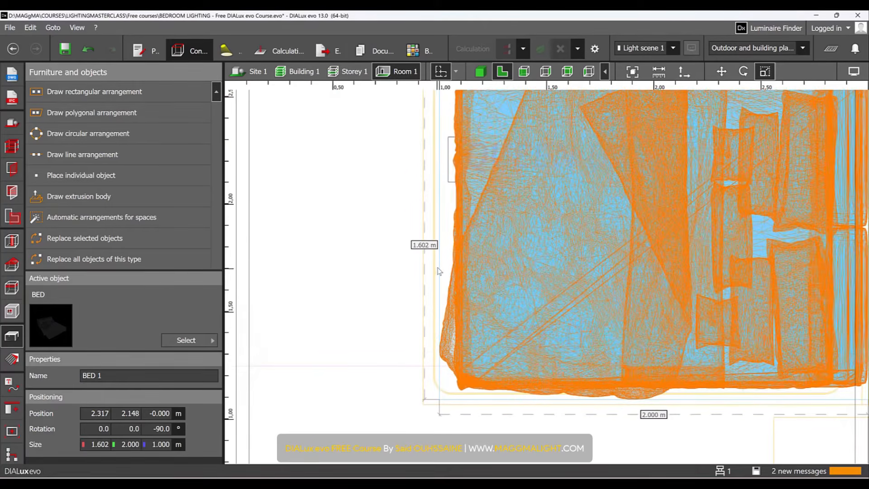
- Scale the bed's length to about 2.08 m so its foot end matches the DWG queen bed outline
left_click_drag(413, 276, 410, 279)
left_click(474, 263)
left_click(765, 72)
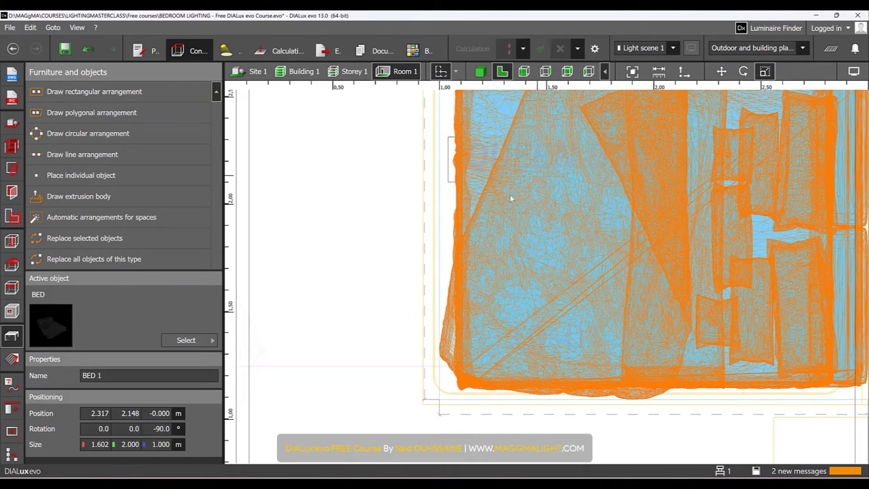
mouse_move(442, 354)
left_mouse_down()
mouse_move(422, 360)
mouse_move(467, 355)
mouse_move(425, 354)
left_mouse_up()
scroll(424, 354, "down", 4)
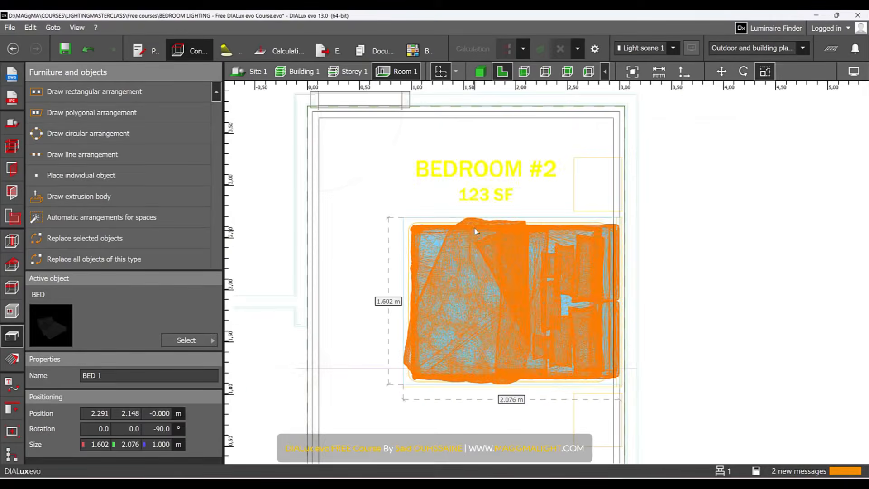
scroll(547, 223, "up", 5)
scroll(547, 224, "down", 4)
scroll(479, 249, "up", 3)
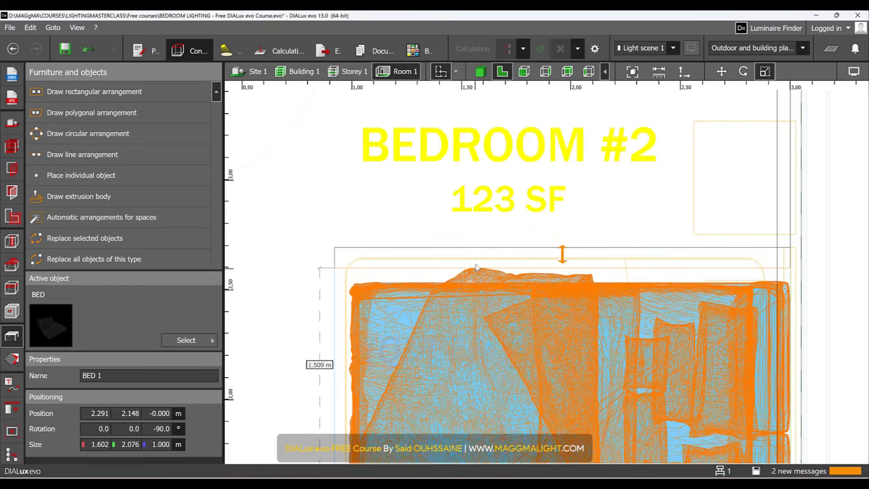
scroll(428, 284, "down", 4)
- Examine the imported bed inside the room in 3D from several angles, and return to the floor plan
left_click(480, 71)
scroll(523, 293, "up", 3)
scroll(522, 364, "up", 1)
middle_click_drag(522, 364, 514, 320)
right_click_drag(515, 321, 629, 303)
middle_click_drag(534, 312, 487, 319)
right_click_drag(486, 318, 407, 364)
scroll(452, 330, "down", 3)
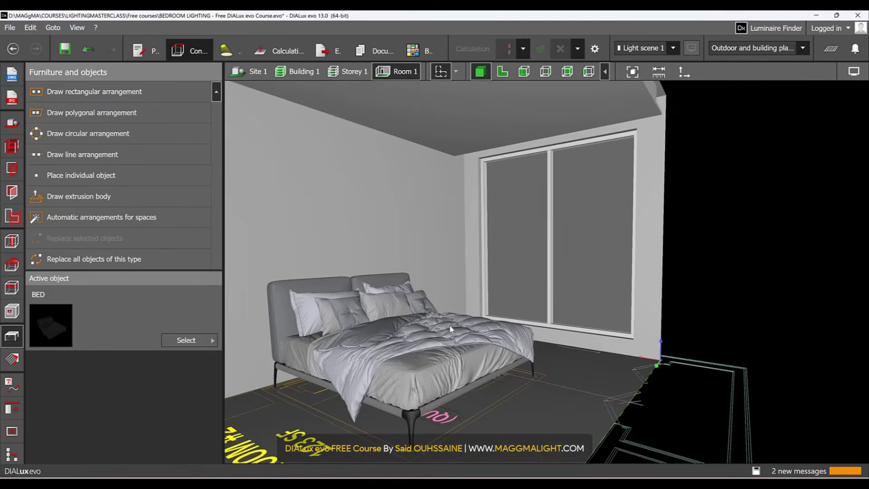
right_click_drag(452, 329, 399, 355)
middle_click_drag(514, 334, 559, 345)
mouse_move(580, 315)
right_mouse_down()
mouse_move(533, 331)
mouse_move(518, 313)
mouse_move(572, 321)
right_mouse_up()
left_click(502, 71)
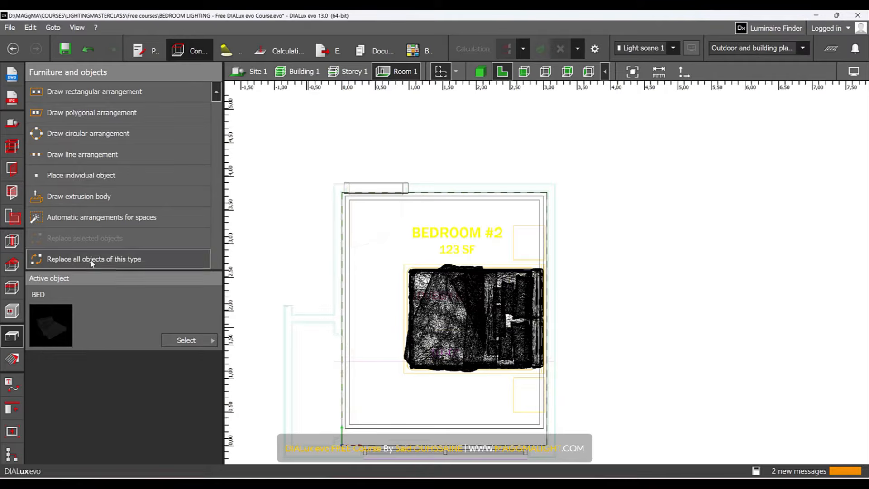
left_click(198, 340)
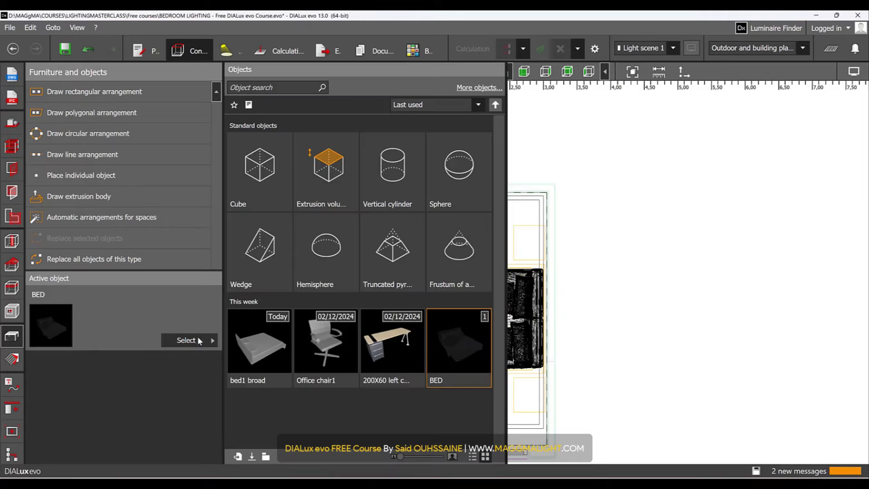
left_click(242, 459)
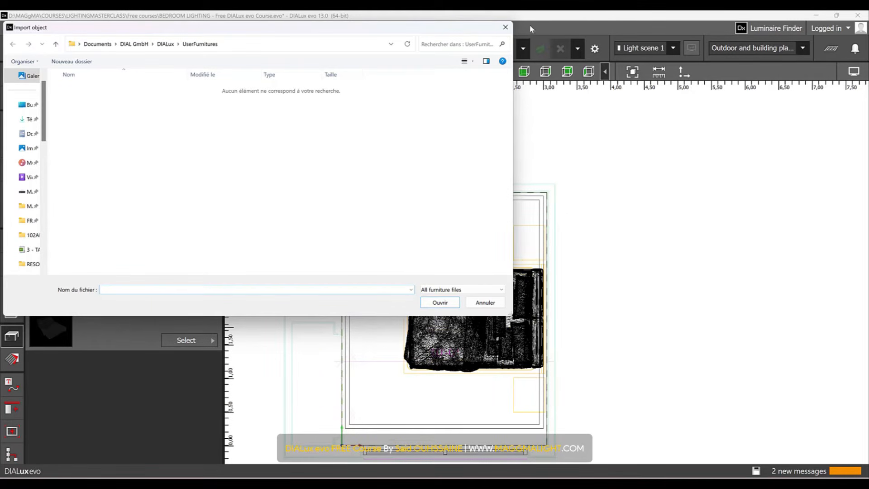
left_click(506, 28)
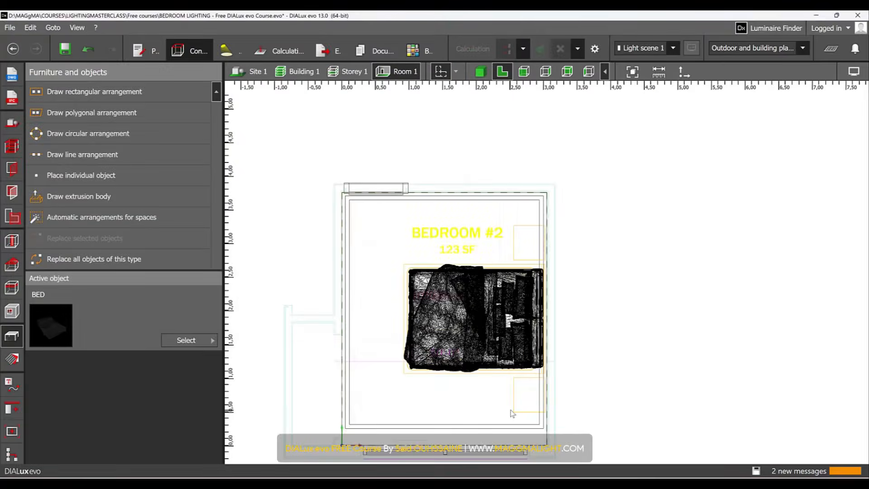
- Bring BED TABLE.dxobj from the RESOURCES folder in File Explorer into DIALux evo and place it beside the bed in the floor plan
key("alt+Tab")
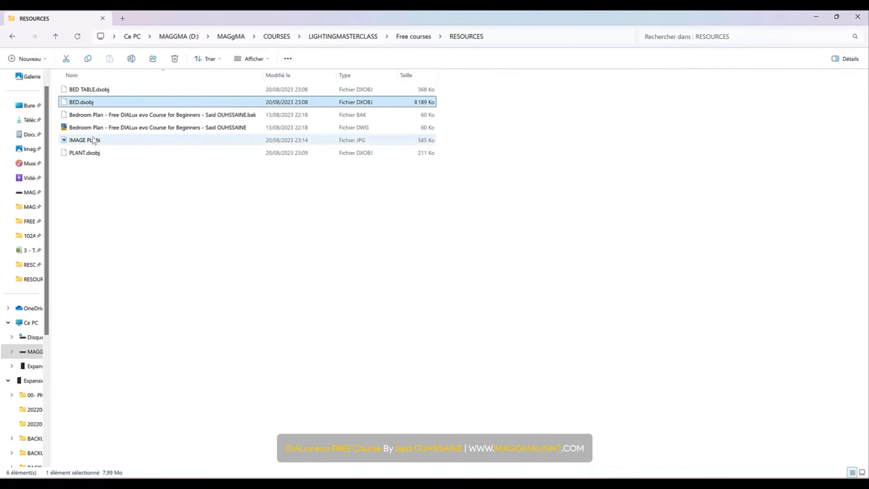
left_click_drag(92, 90, 534, 459)
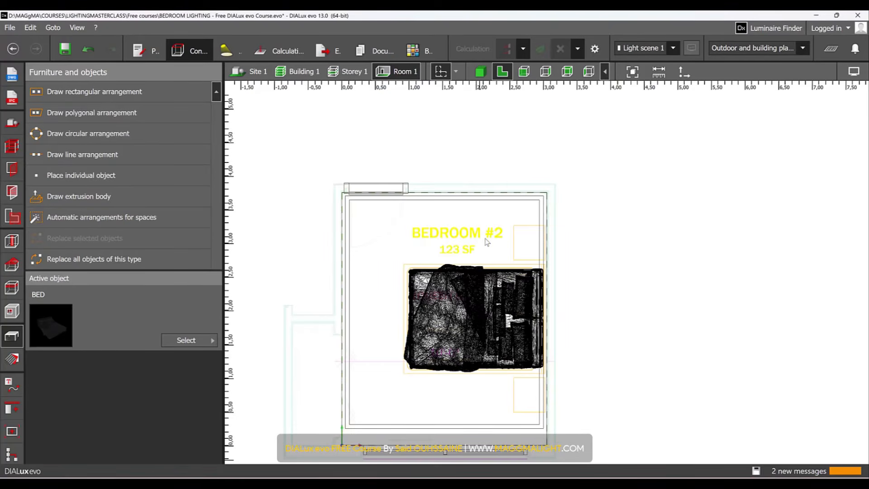
left_click_drag(487, 243, 489, 242)
scroll(469, 353, "down", 5)
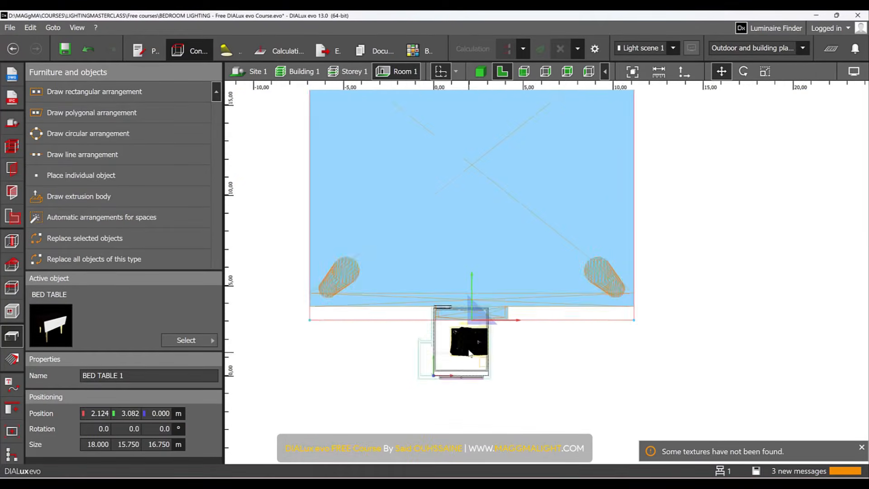
- Set the bed table's size to 1 m in all three dimensions
scroll(470, 355, "down", 2)
left_click(765, 71)
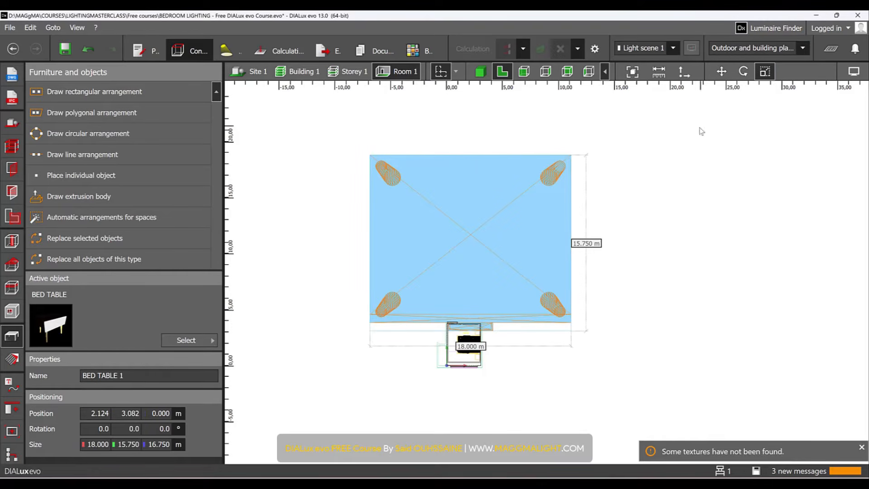
double_click(96, 446)
type("1")
key("Tab")
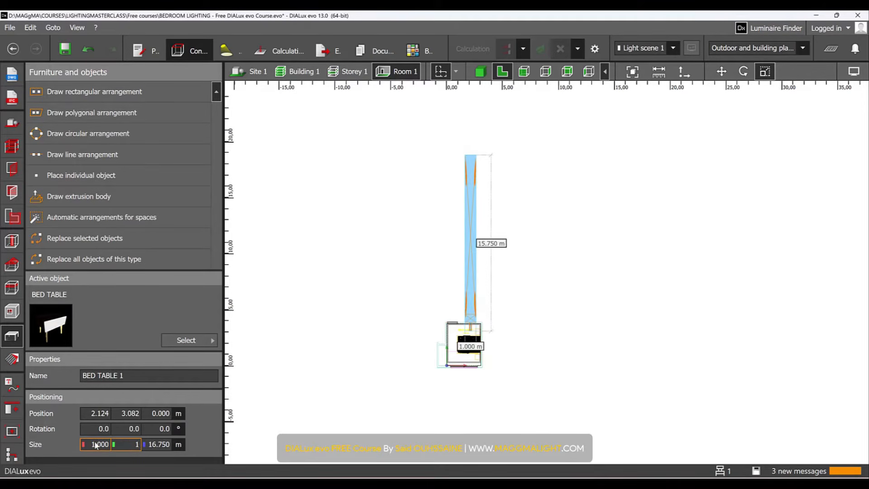
key("Tab")
type("1")
scroll(485, 378, "up", 8)
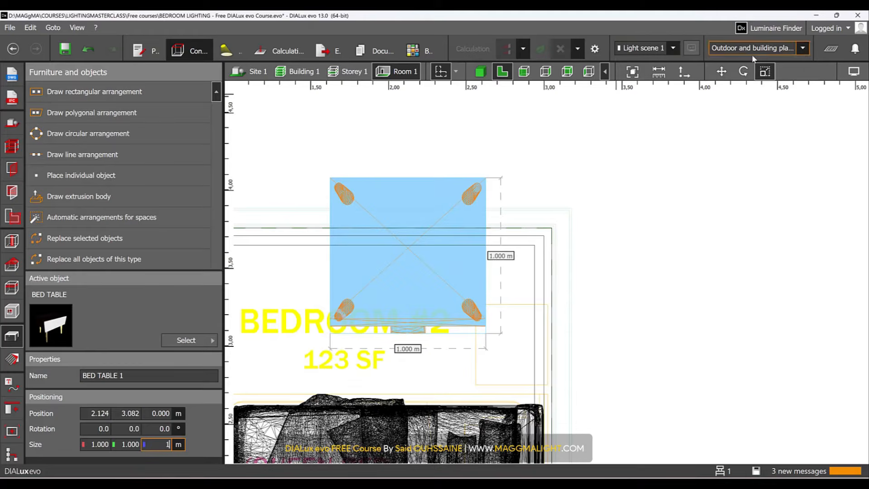
- Rotate the bed table to -90° about its vertical axis
left_click(744, 71)
left_click_drag(461, 336, 533, 384)
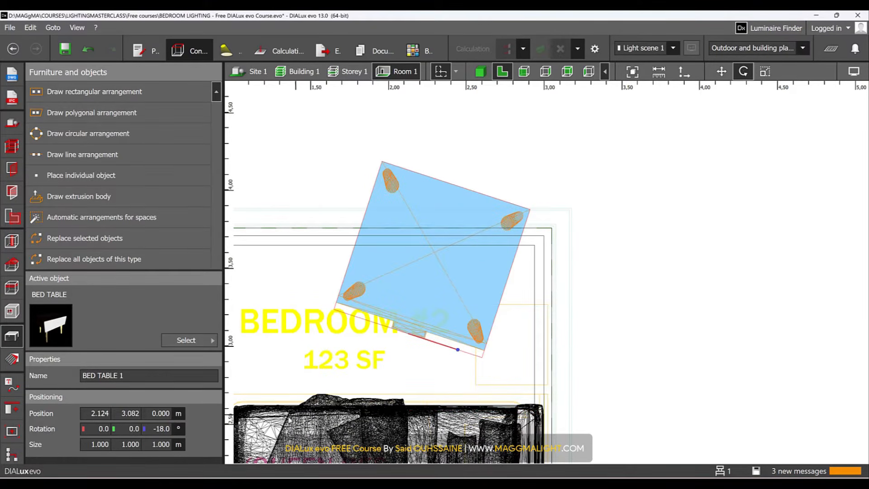
key("Return")
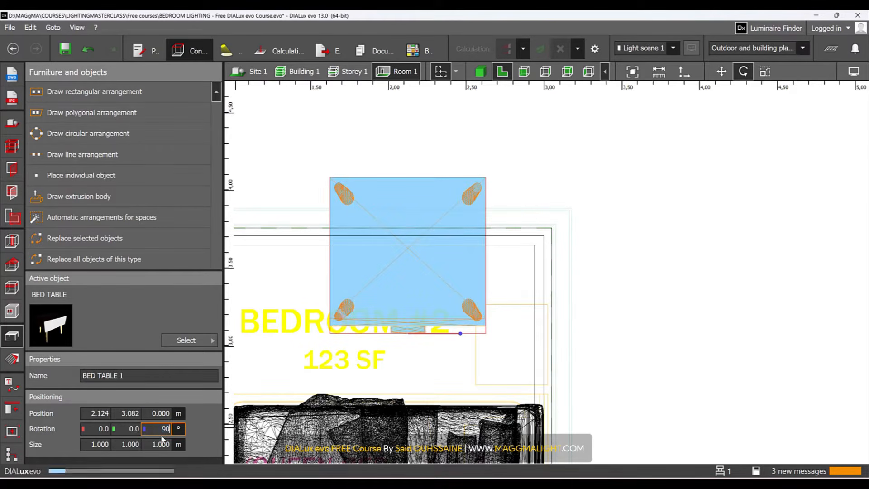
key("Return")
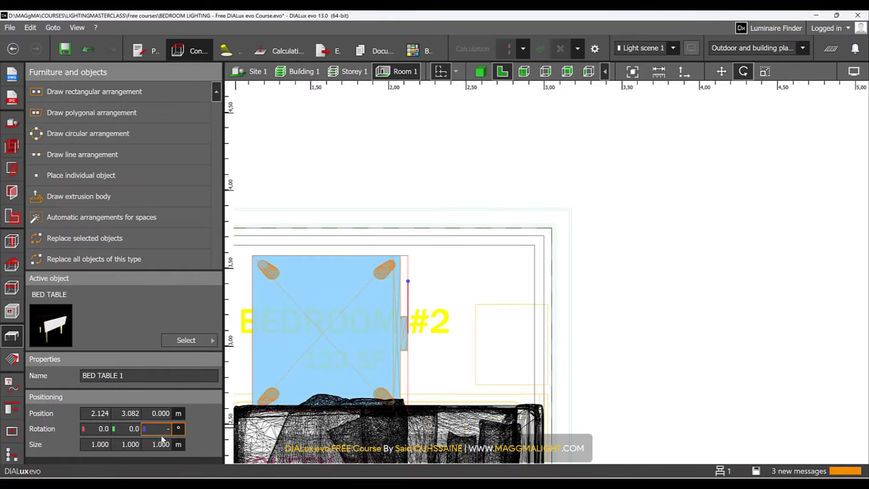
key("Return")
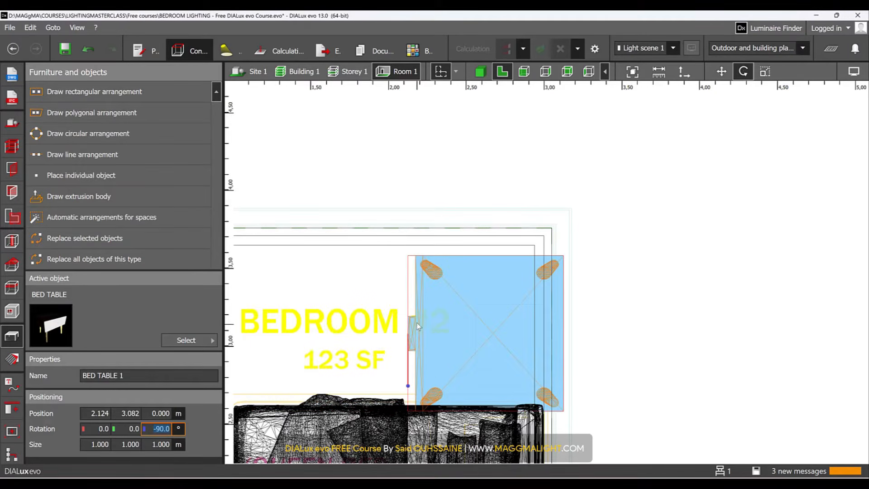
- Try to shrink the bed table from its edge nearest the bed, and decline saving the project
left_click(765, 71)
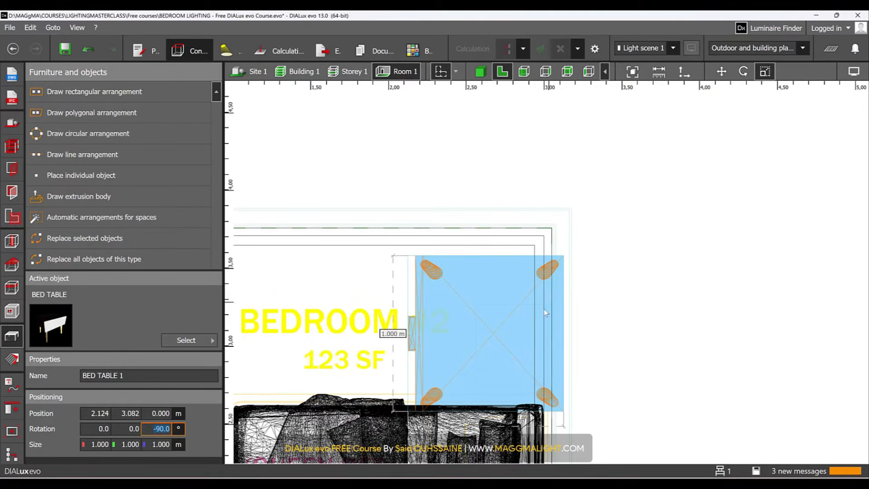
scroll(495, 423, "up", 3)
left_click_drag(498, 427, 495, 397)
left_click(523, 389)
left_click(769, 74)
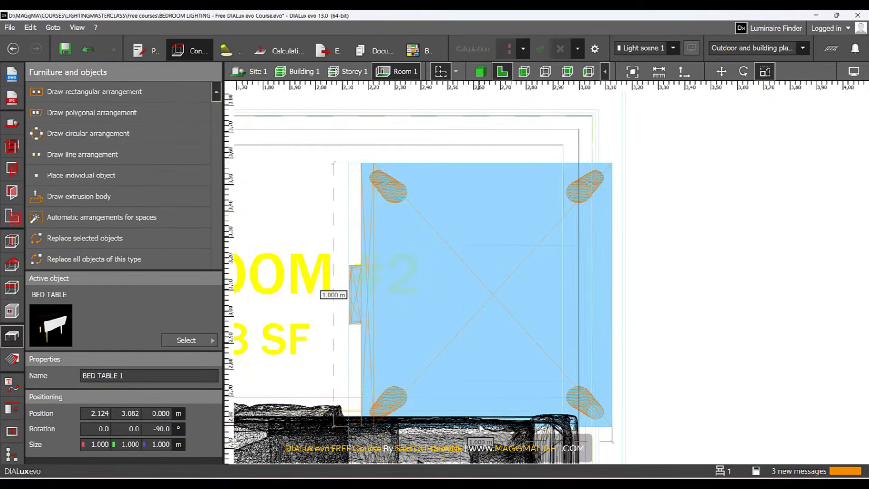
left_click_drag(480, 425, 476, 330)
left_click(537, 285)
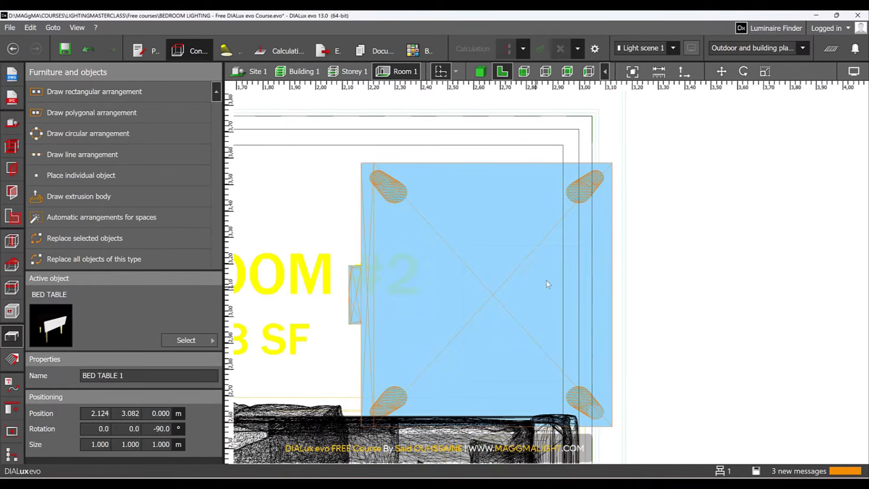
left_click(765, 72)
left_click(571, 268)
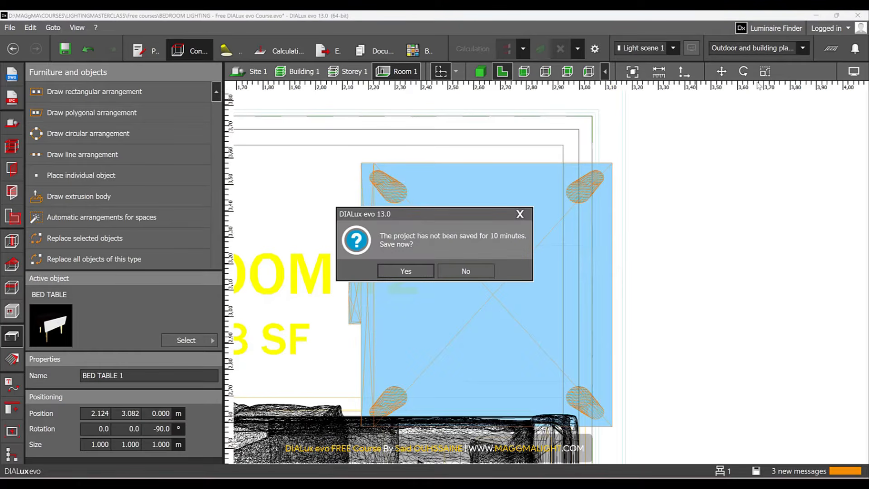
left_click(482, 270)
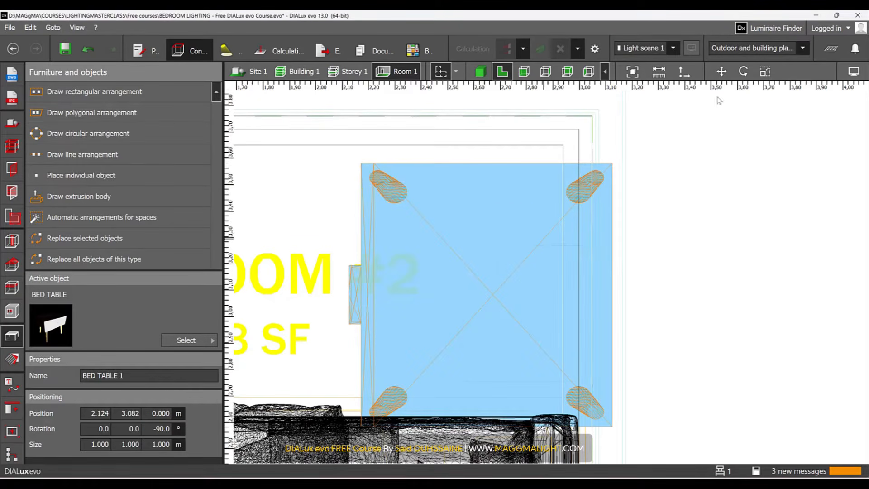
- Scale the bed table in plan to about 0.515 × 0.464 m to match its outline on the drawing beside the bed
left_click(764, 72)
left_click_drag(611, 288, 585, 320)
left_click_drag(349, 320, 466, 321)
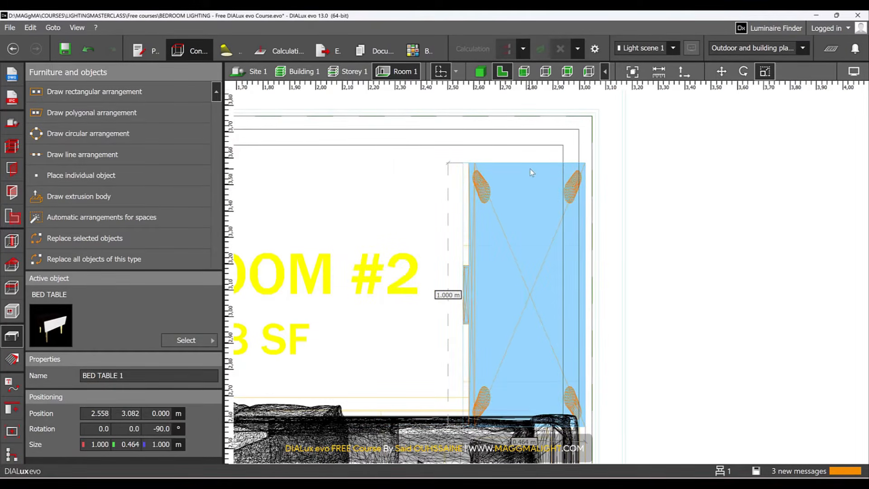
left_click_drag(530, 164, 531, 246)
scroll(528, 390, "up", 3)
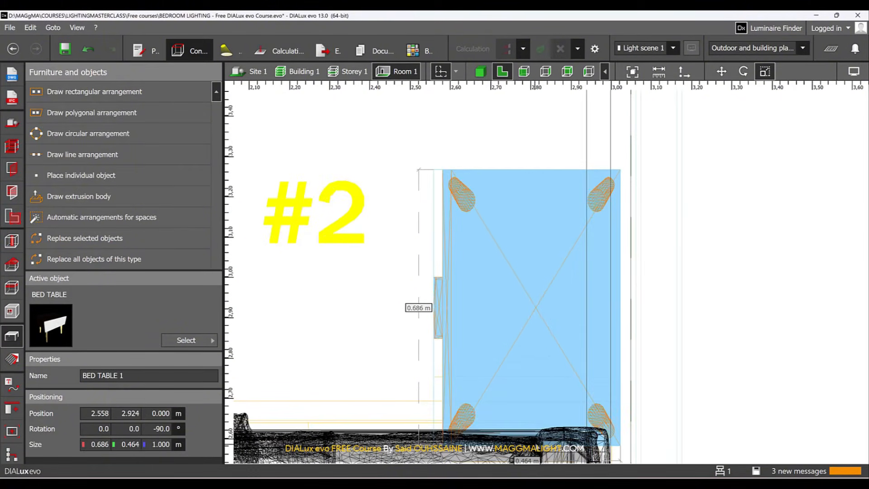
left_click_drag(516, 448, 516, 375)
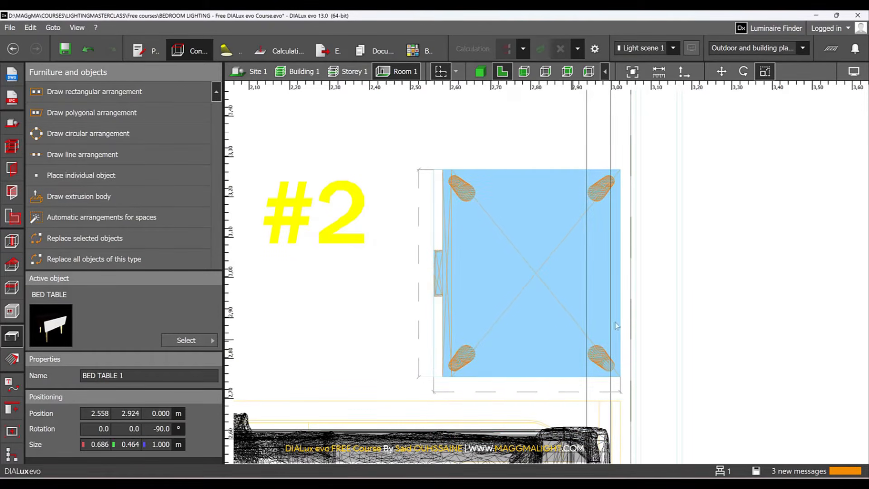
left_click(724, 271)
- Set the bed table's height to 0.4 m in the 3D view
left_click(481, 71)
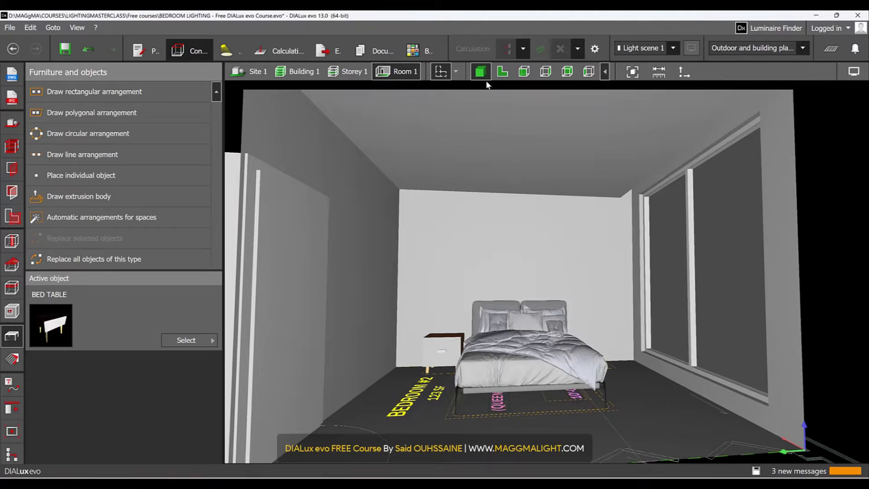
scroll(515, 291, "up", 10)
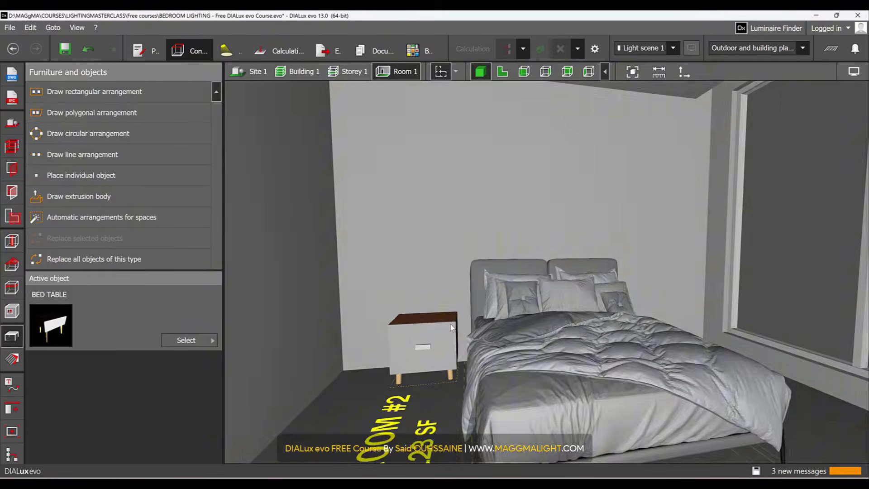
middle_click_drag(484, 313, 636, 325)
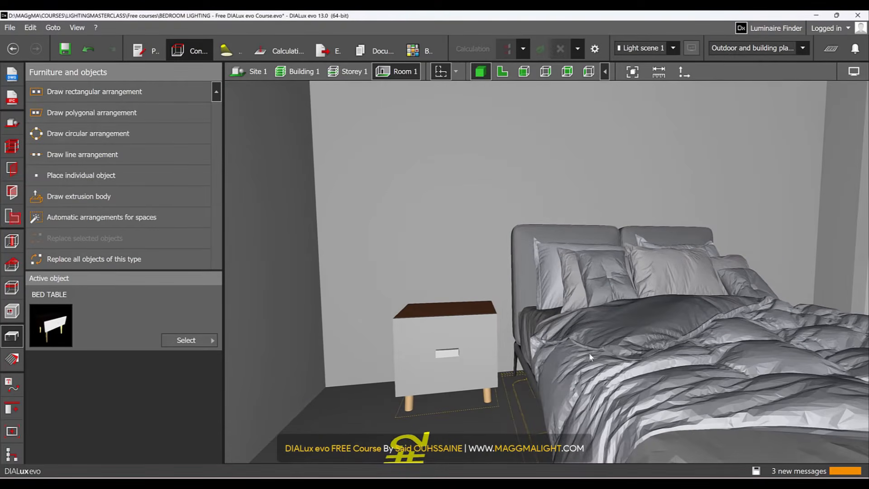
left_click(426, 334)
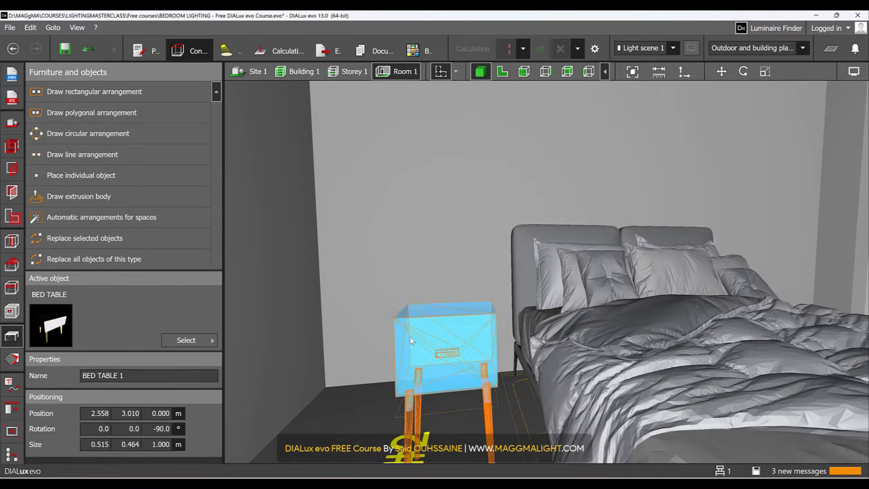
middle_click_drag(460, 345, 479, 115)
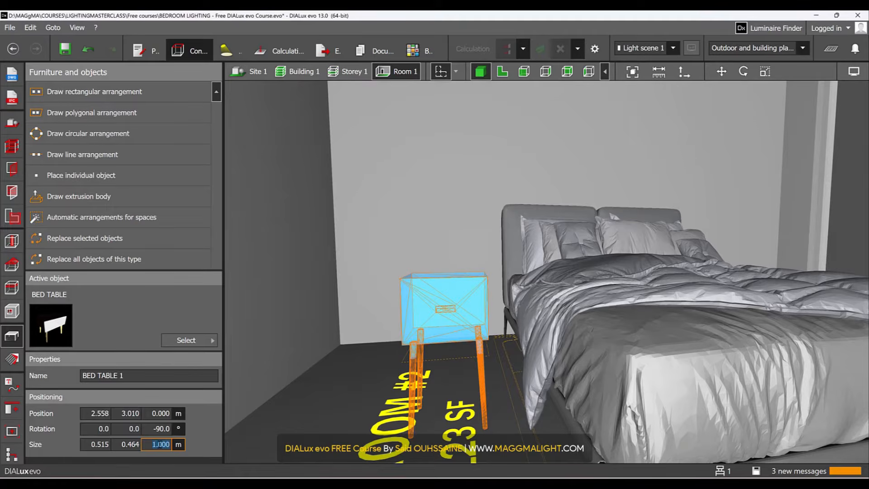
type("0.4")
key("Return")
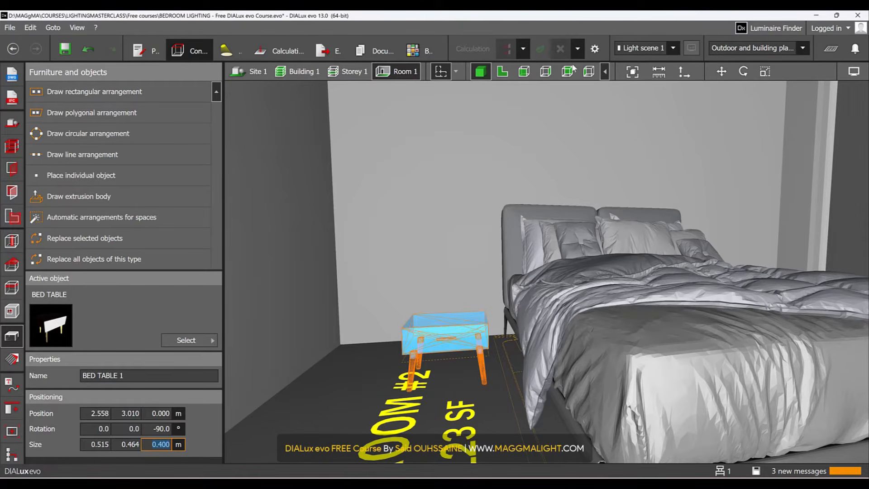
- Raise the bed table to 0.2 m in the elevation view so that its legs stand on the floor
left_click(525, 71)
scroll(540, 273, "up", 15)
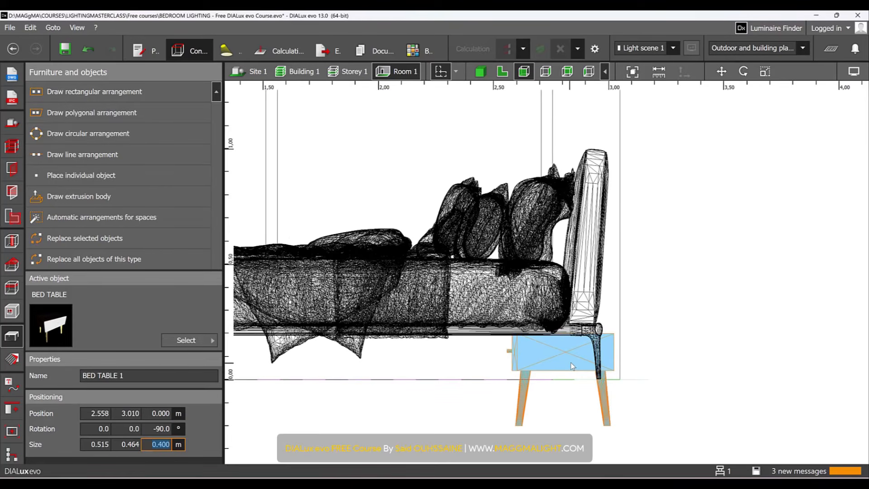
left_click(722, 72)
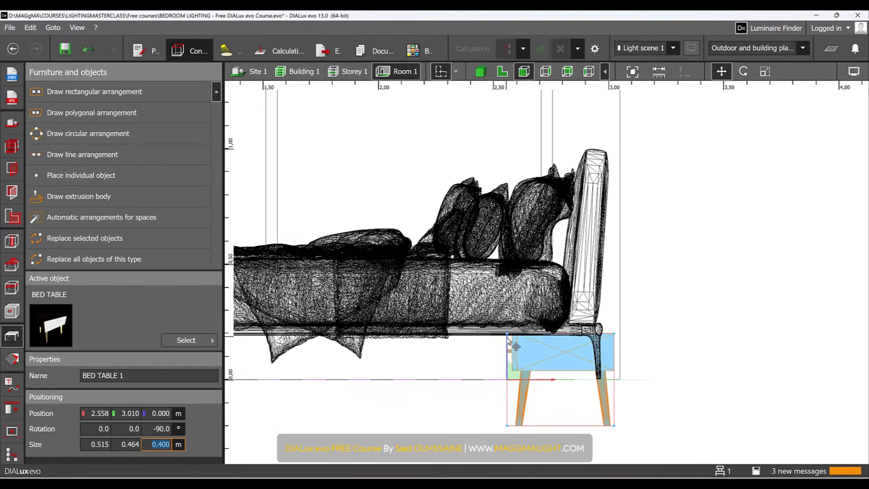
left_click_drag(510, 359, 511, 313)
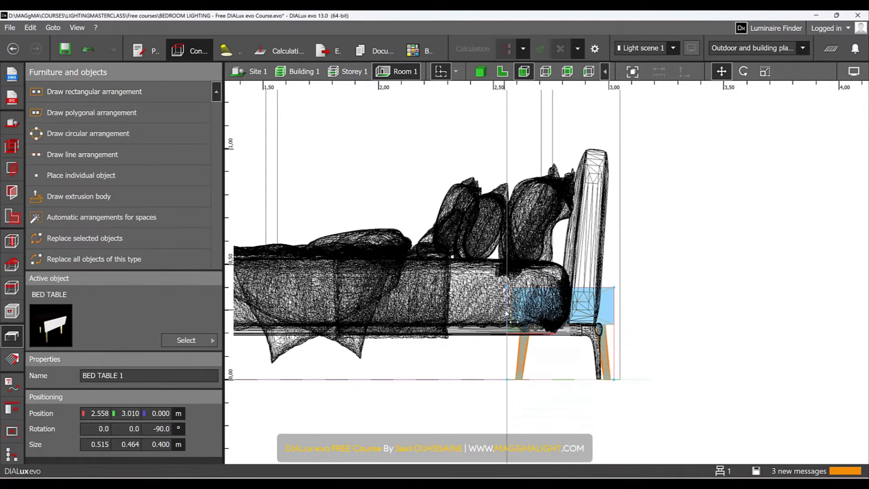
left_click(778, 272)
- Duplicate the bed table and move the copy in plan to the other side of the bed, at about 0.8 m in Y
left_click(481, 71)
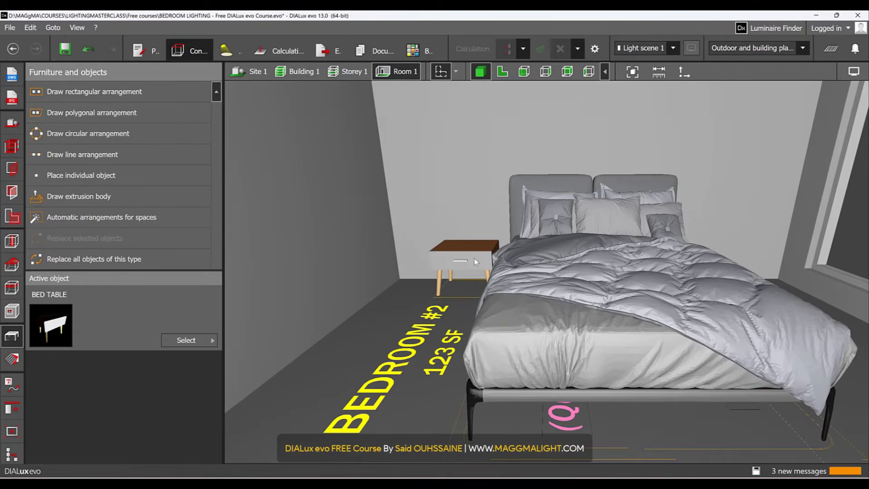
left_click(471, 249)
key("ctrl+c")
key("ctrl+v")
left_click(503, 72)
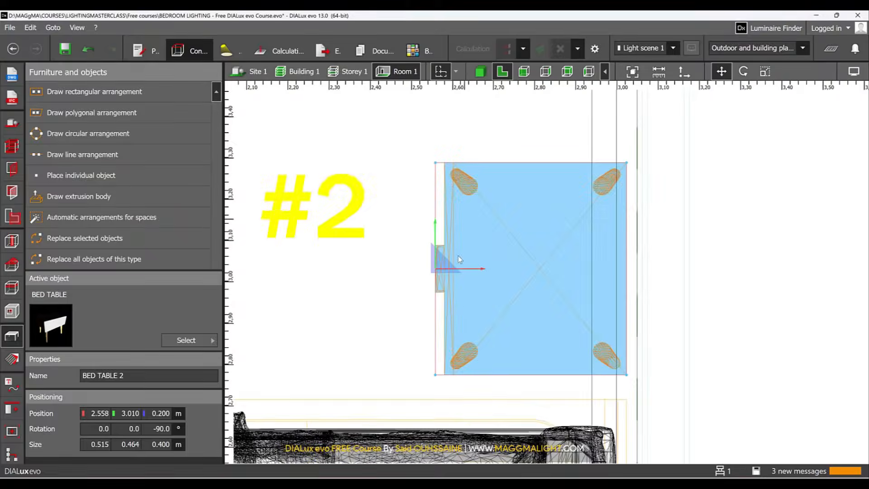
scroll(467, 222, "down", 8)
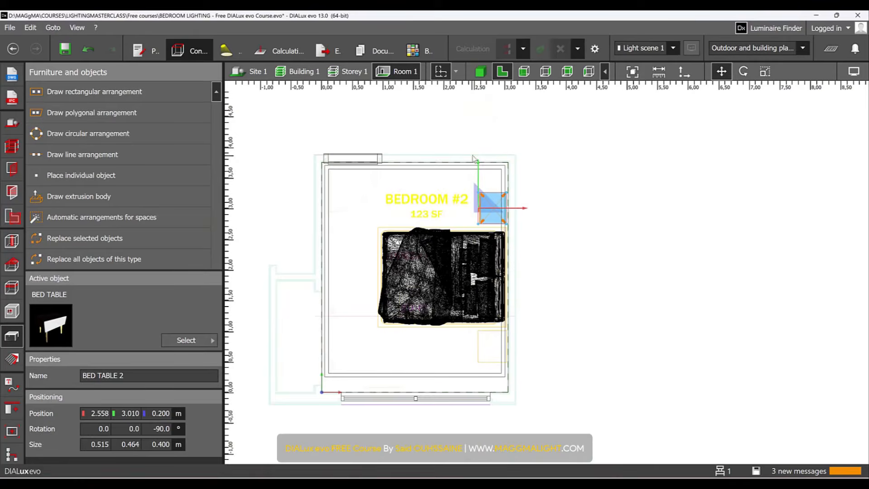
left_click_drag(479, 167, 487, 298)
left_click(585, 308)
- Align the copied bed table with its outline on the floor plan and check both tables in 3D
scroll(476, 386, "up", 6)
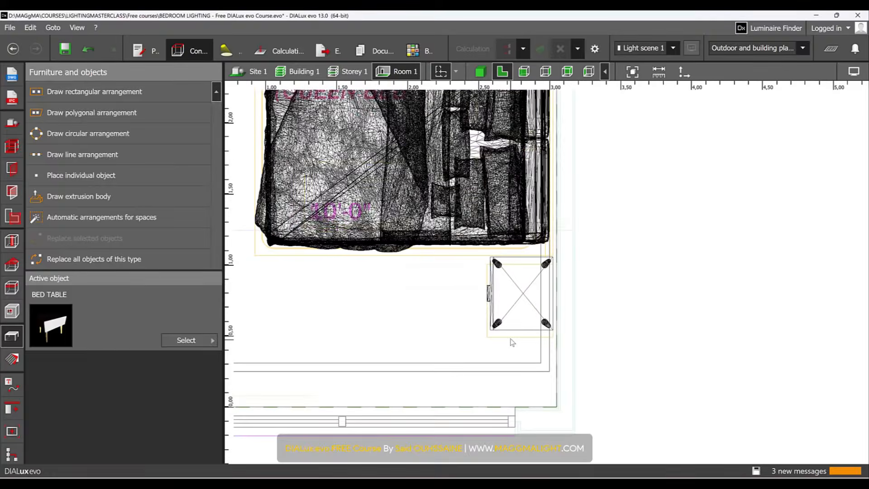
left_click(505, 311)
left_click(722, 71)
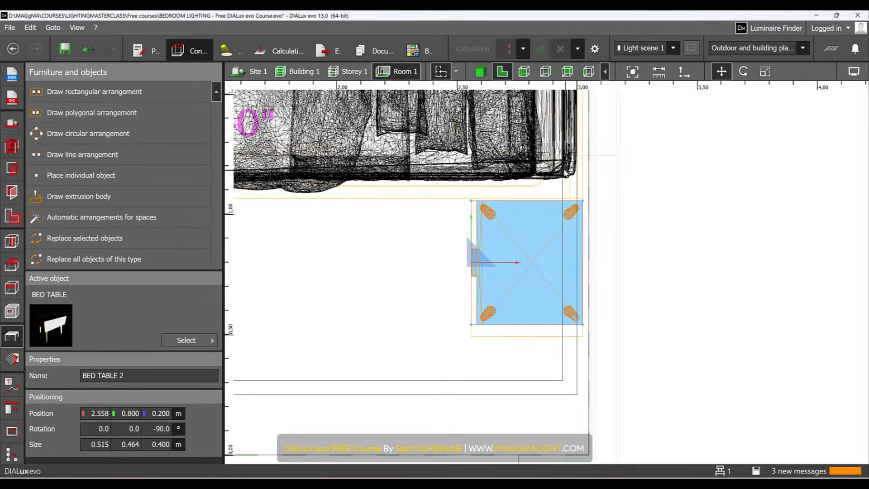
left_click_drag(474, 219, 474, 231)
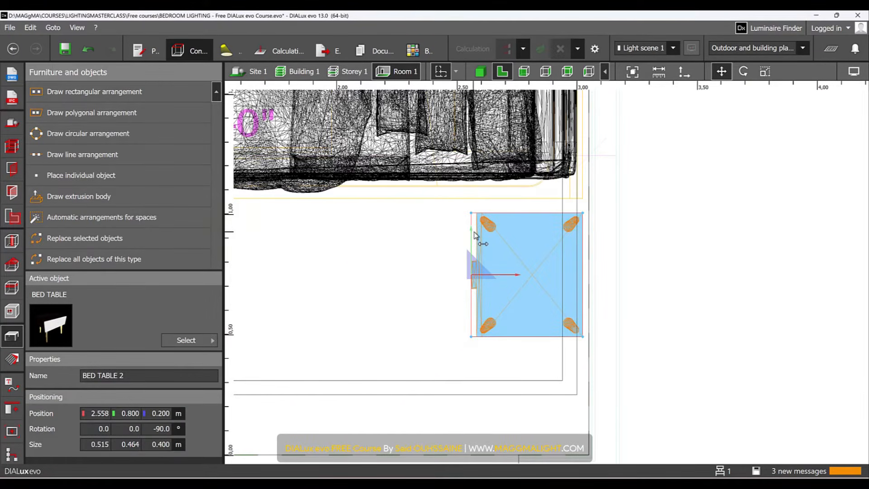
left_click(760, 191)
left_click(480, 71)
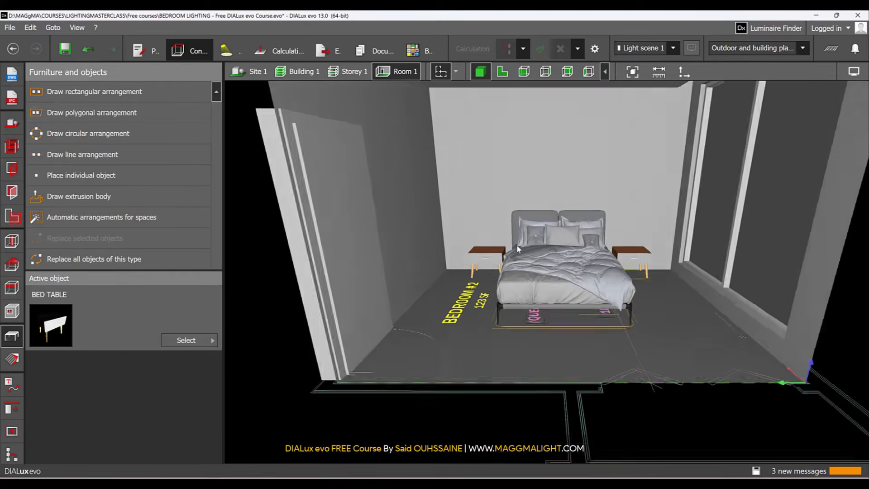
scroll(566, 299, "up", 3)
right_click_drag(574, 278, 590, 318)
scroll(564, 289, "down", 2)
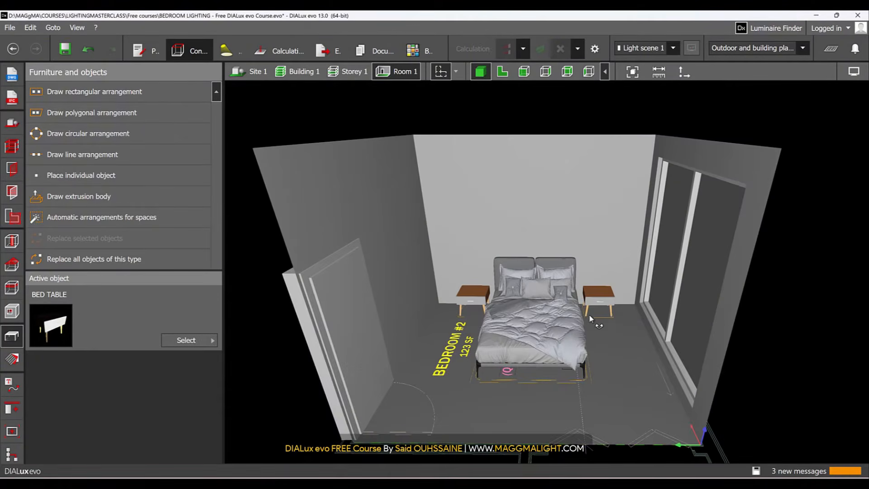
- Import PLANT.dxobj from the RESOURCES folder into the room's floor plan
left_click(502, 74)
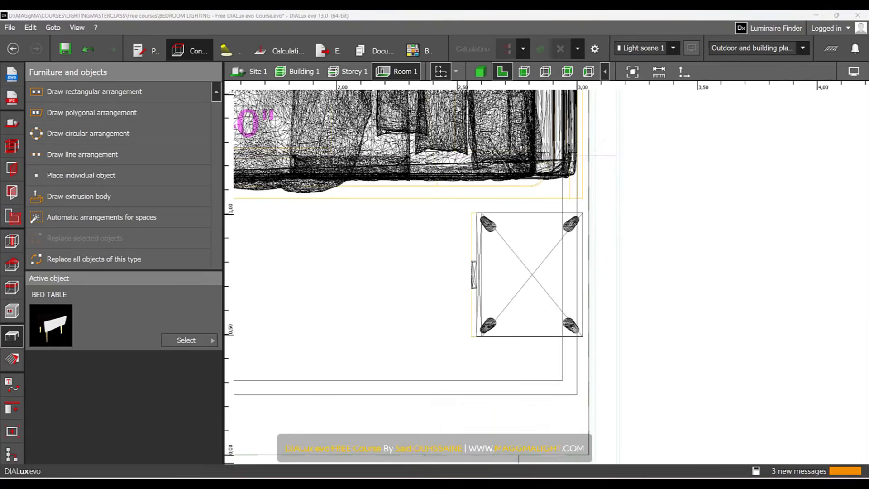
left_click(467, 450)
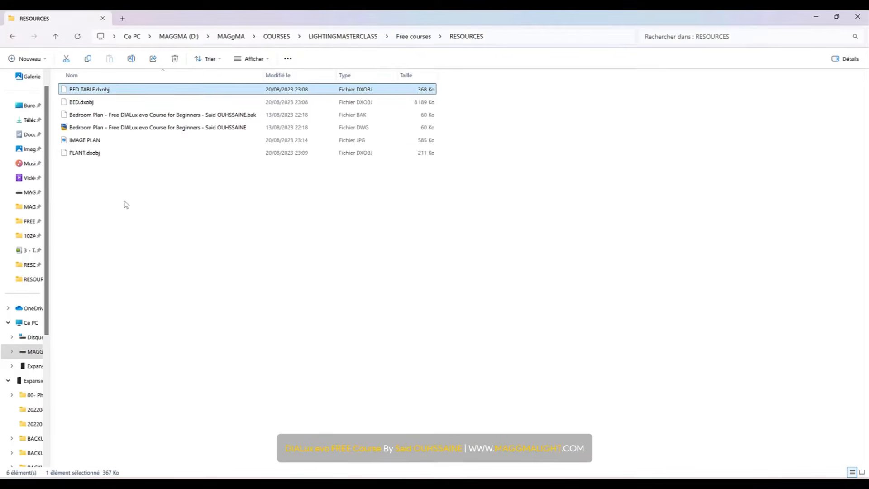
left_click_drag(75, 153, 508, 465)
left_click_drag(311, 285, 305, 284)
scroll(401, 335, "down", 5)
scroll(401, 336, "down", 8)
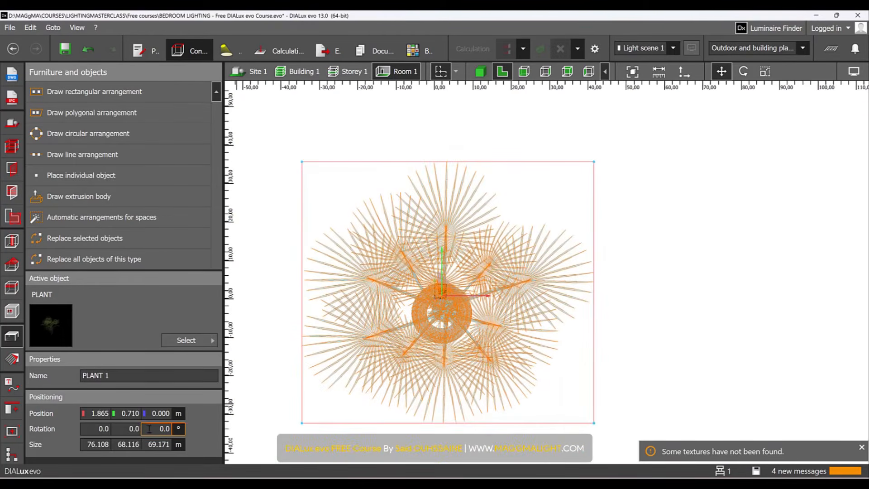
- Scale the imported plant down by setting all three of its size dimensions to 1 m
type("1")
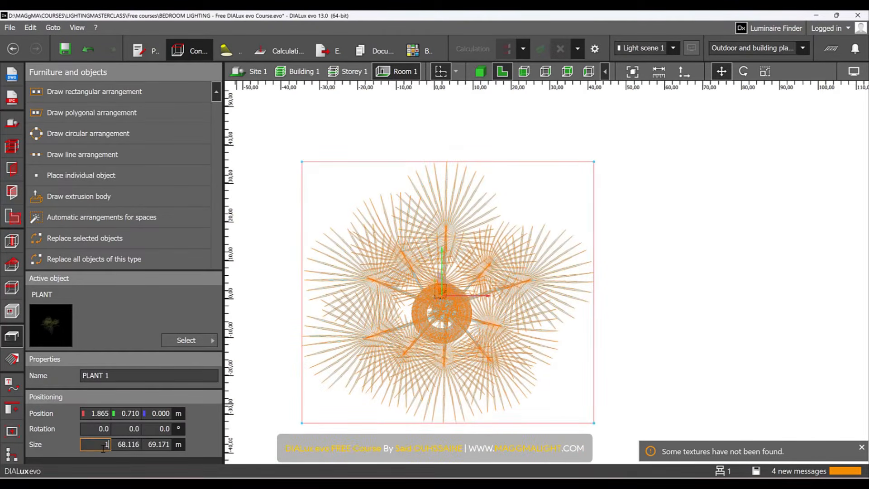
key("Tab")
type("1")
key("Tab")
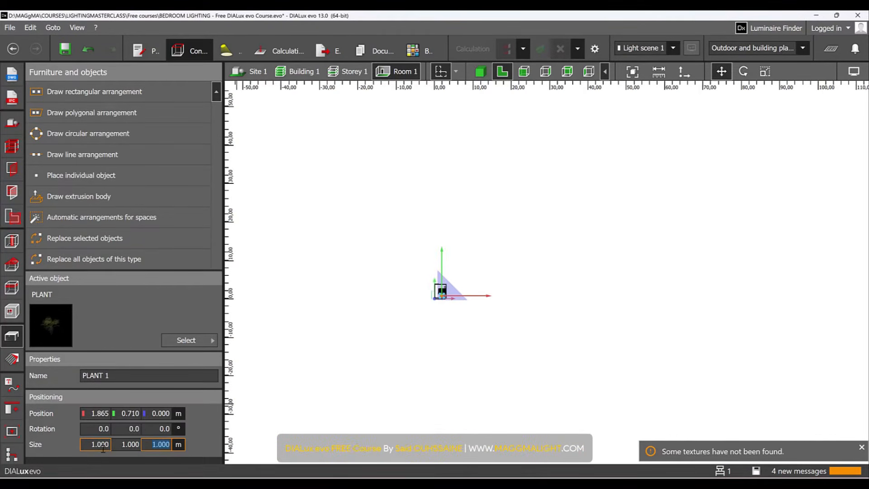
- Move the plant in plan so that its bounding box sits in the room corner at the origin beside the window
scroll(448, 294, "up", 9)
scroll(454, 307, "up", 3)
left_click_drag(442, 306, 255, 316)
scroll(307, 321, "down", 3)
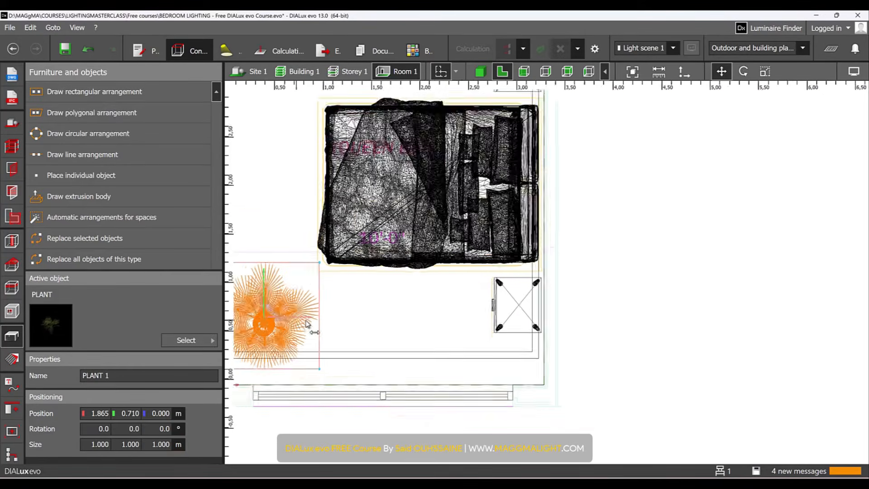
middle_click_drag(304, 324, 434, 282)
scroll(403, 279, "up", 2)
scroll(404, 280, "up", 2)
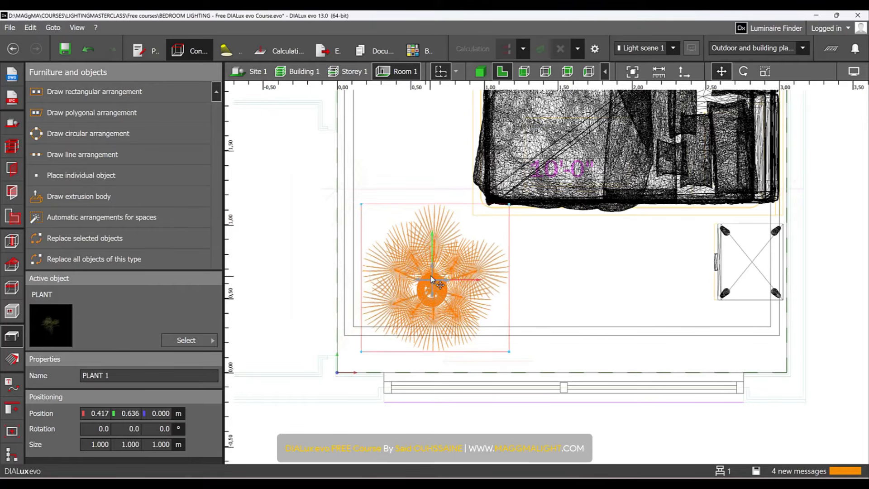
left_click_drag(365, 355, 339, 377)
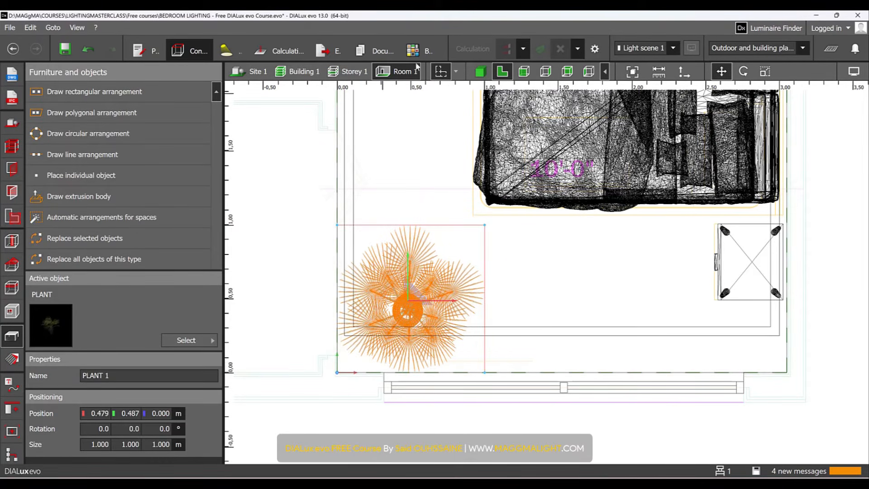
- Select the plant in the 3D view and set its first two size dimensions to 0.8 m
left_click(481, 71)
scroll(647, 380, "up", 2)
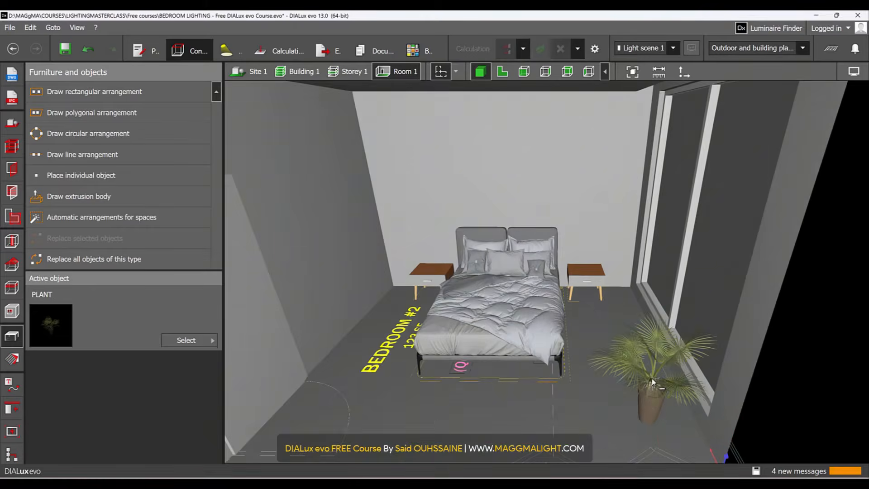
right_click_drag(652, 380, 629, 349)
scroll(629, 349, "up", 2)
right_click_drag(526, 290, 542, 285)
middle_click_drag(541, 288, 636, 327)
right_click_drag(636, 327, 598, 337)
left_click(597, 338)
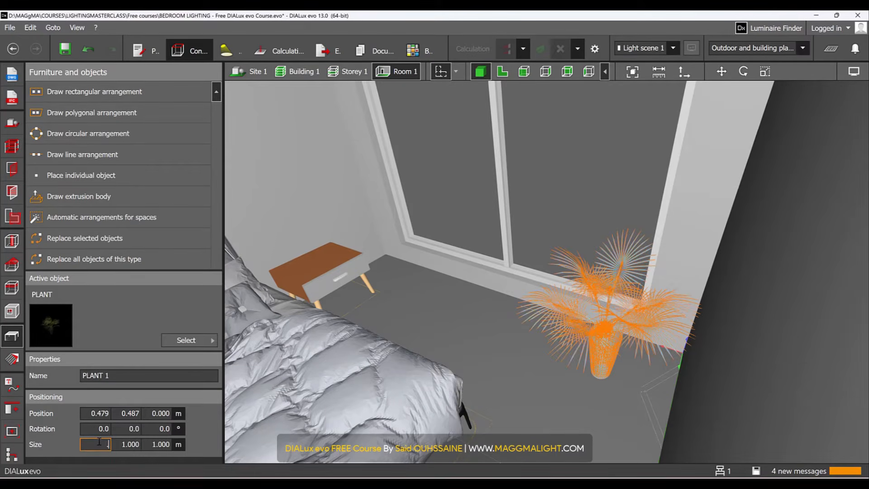
key("Tab")
type(".800")
key("Return")
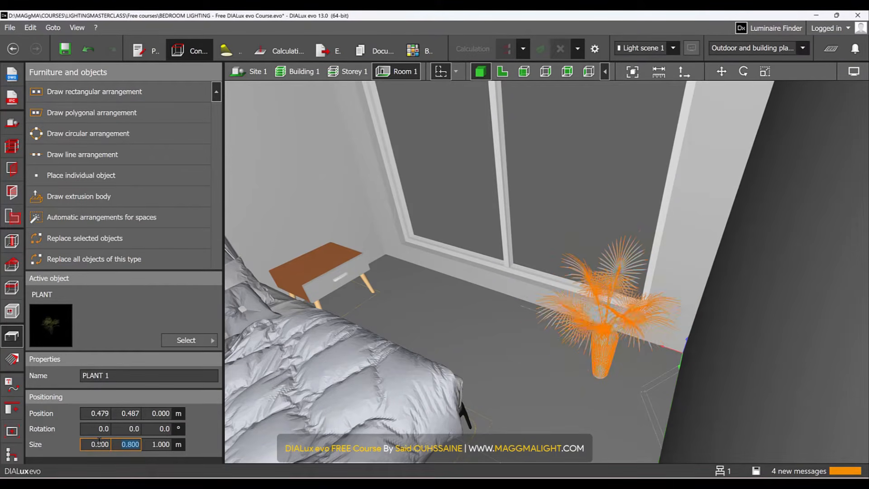
- Move the resized plant in the floor plan so that its bounding box corner snaps onto the room's origin corner
right_click_drag(578, 209, 626, 263)
scroll(629, 284, "down", 1)
right_click_drag(624, 270, 621, 299)
left_click(620, 298)
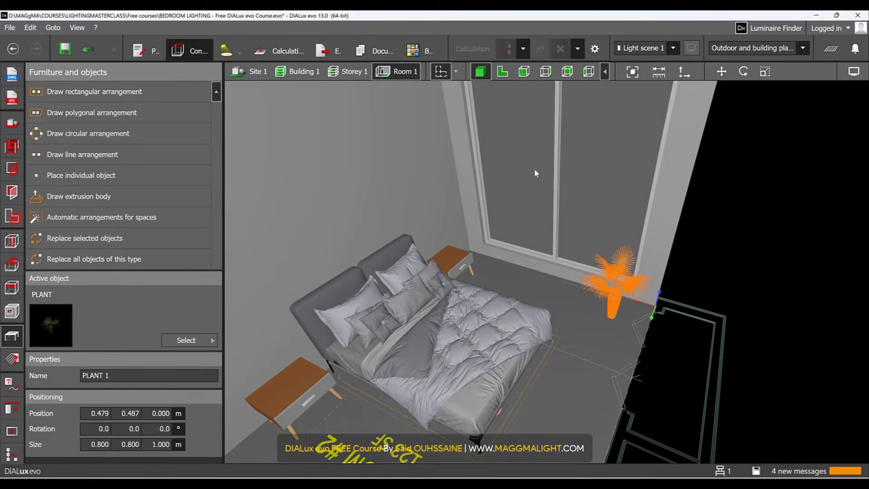
left_click(502, 71)
left_click(721, 71)
scroll(343, 356, "up", 2)
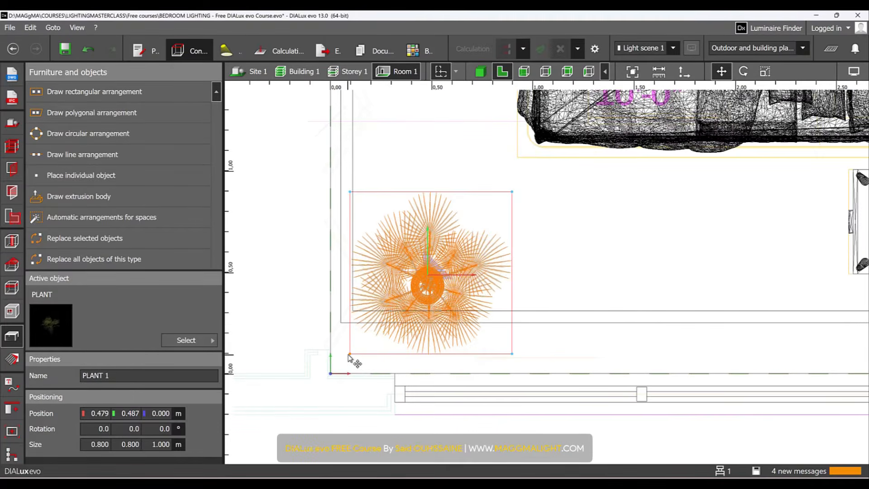
left_click_drag(350, 354, 330, 374)
scroll(334, 439, "down", 1)
left_click(548, 226)
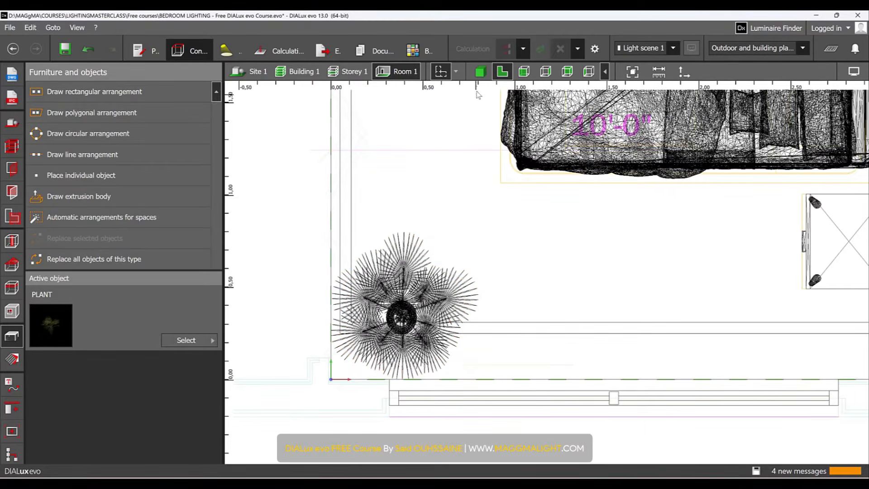
- Fit the whole room in the 3D view and check the placement of the plant and furniture
left_click(480, 71)
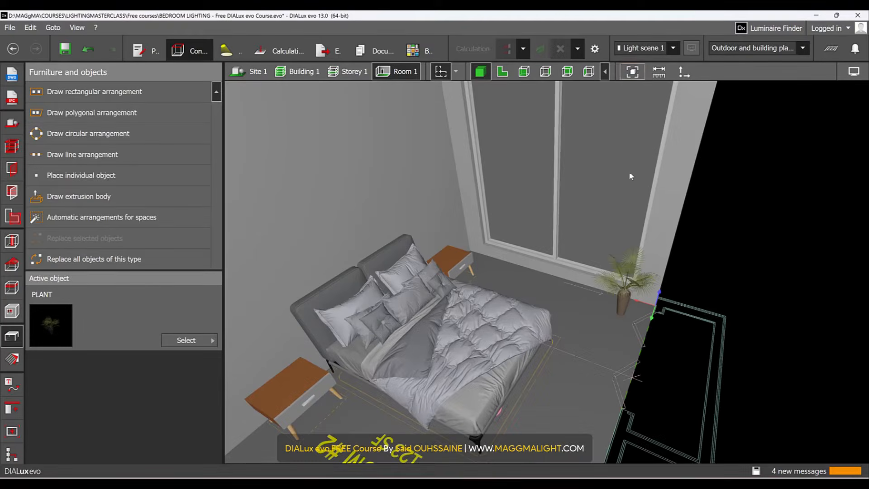
left_click(633, 71)
right_click_drag(586, 199, 702, 179)
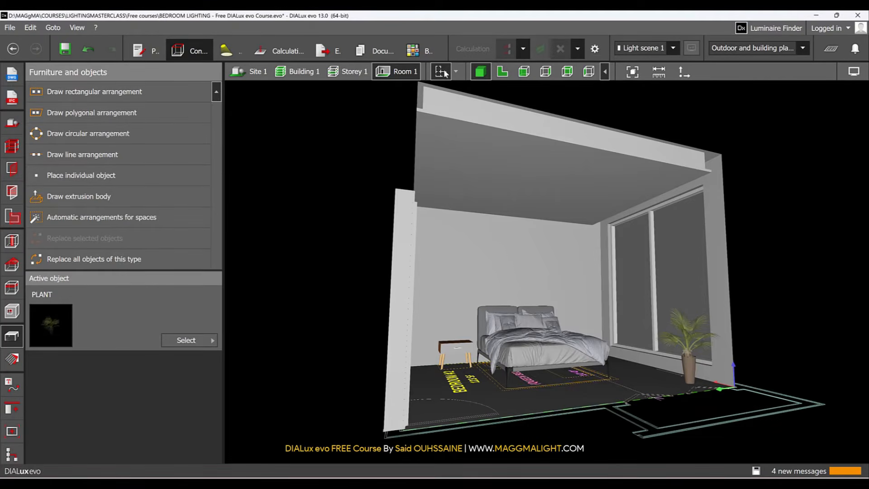
right_click_drag(551, 188, 511, 205)
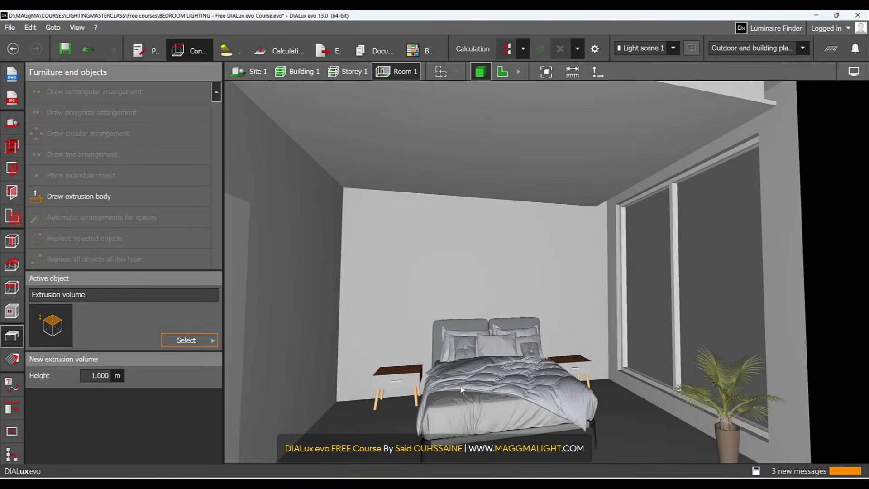
- Browse the object catalogue's Office furniture and Home furniture categories, and leave it without applying an object
left_click(214, 343)
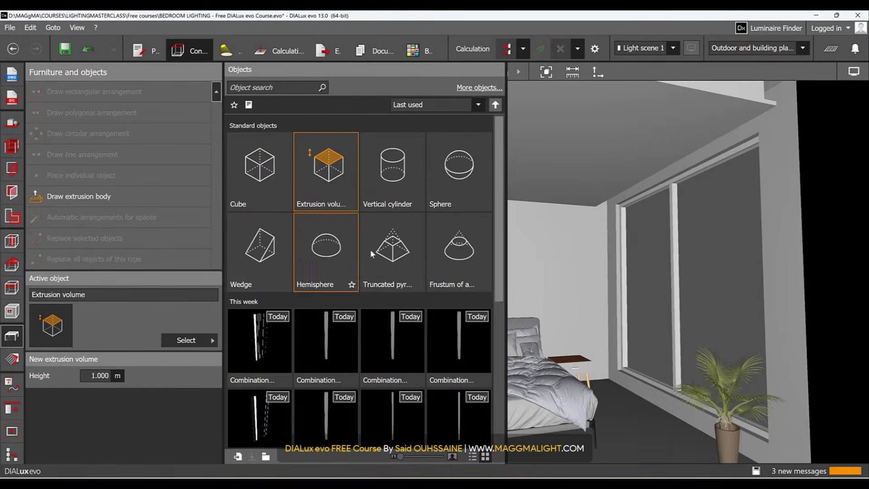
left_click(480, 88)
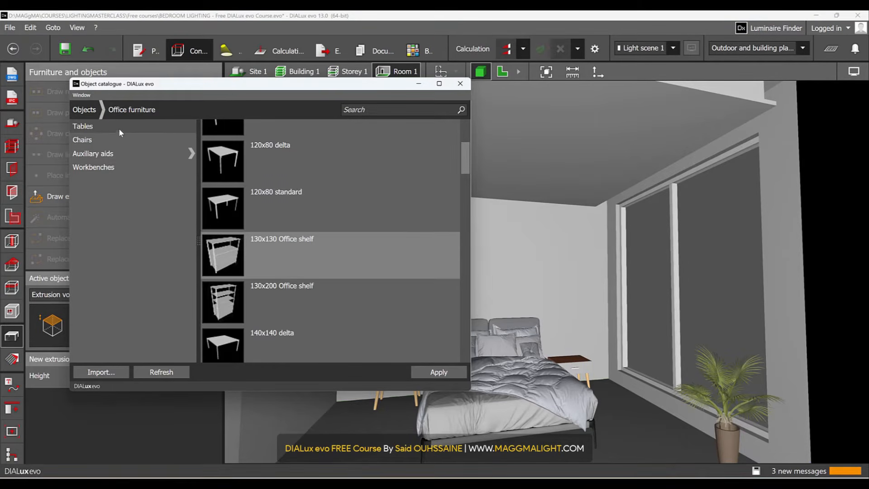
left_click(90, 109)
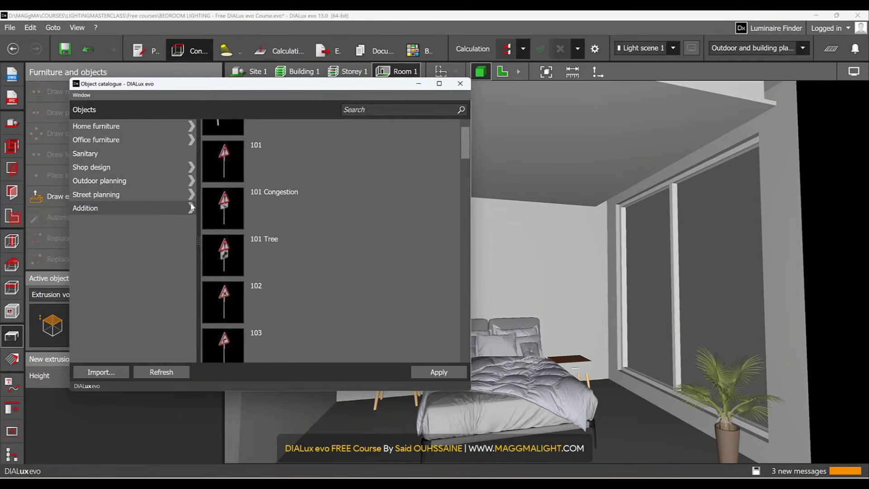
left_click(143, 126)
scroll(297, 296, "up", 10)
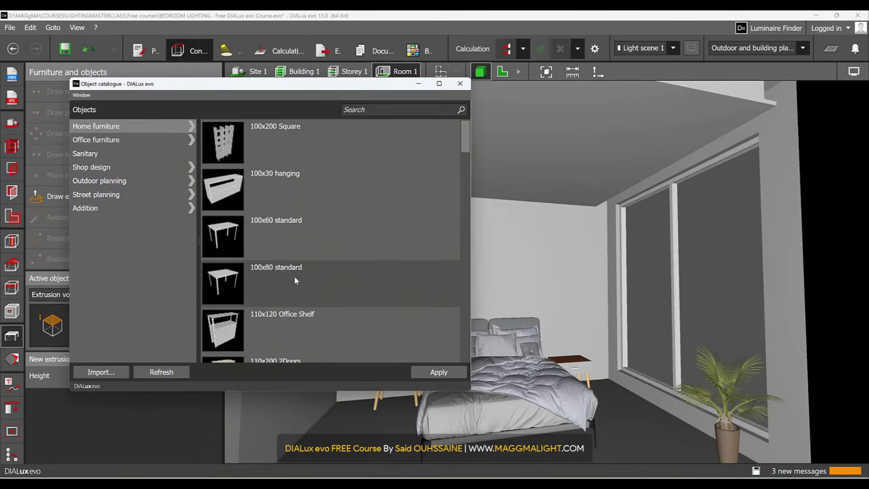
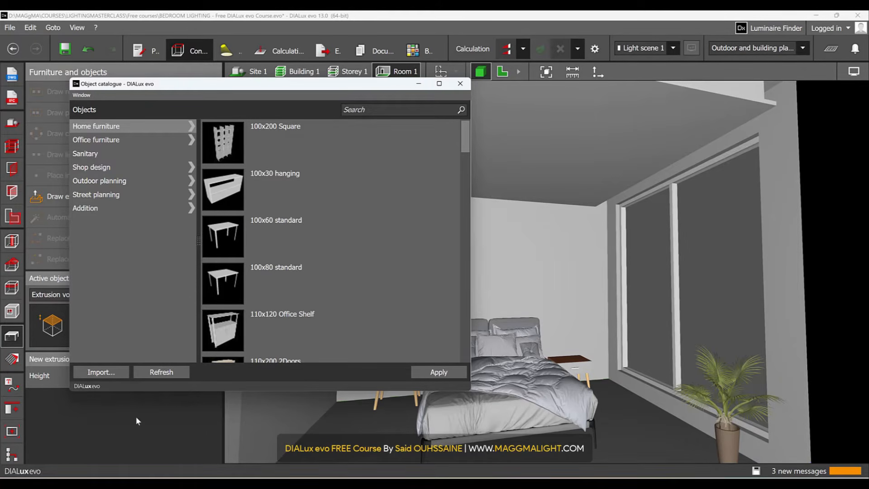
left_click(137, 417)
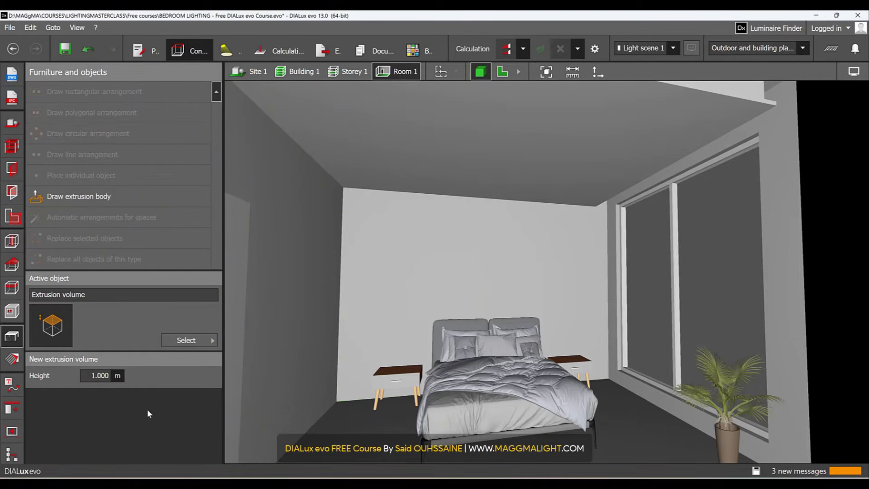
- Inspect the bed, bed tables and plant in the 3D view, selecting and deselecting the bed on the way
scroll(545, 388, "up", 3)
scroll(545, 388, "down", 3)
left_click(502, 363)
scroll(502, 363, "down", 4)
scroll(408, 376, "up", 3)
scroll(409, 380, "down", 2)
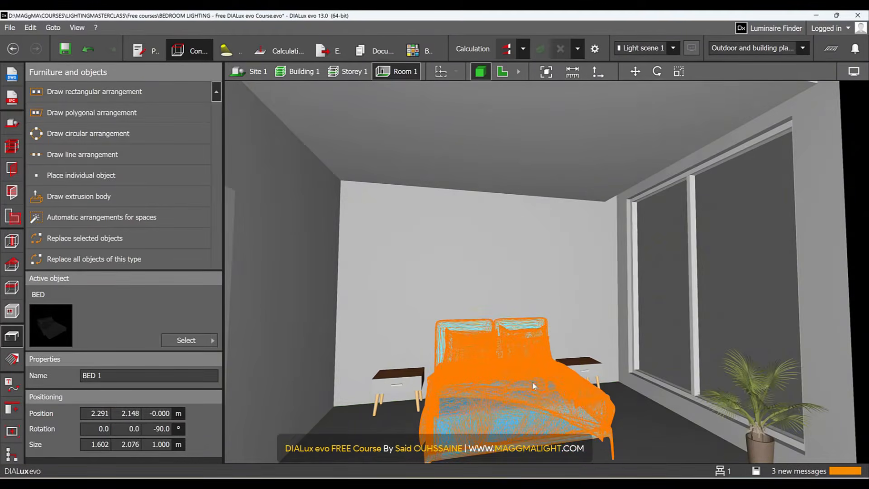
key("Escape")
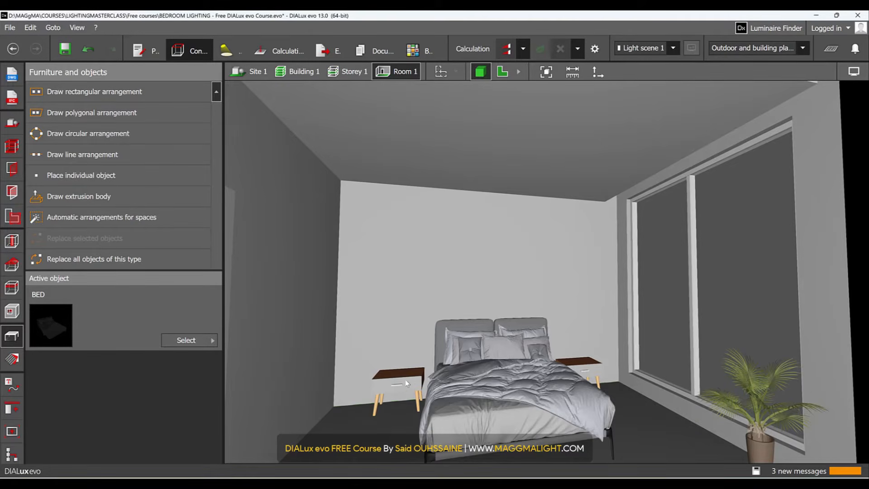
scroll(461, 384, "down", 2)
scroll(498, 376, "up", 3)
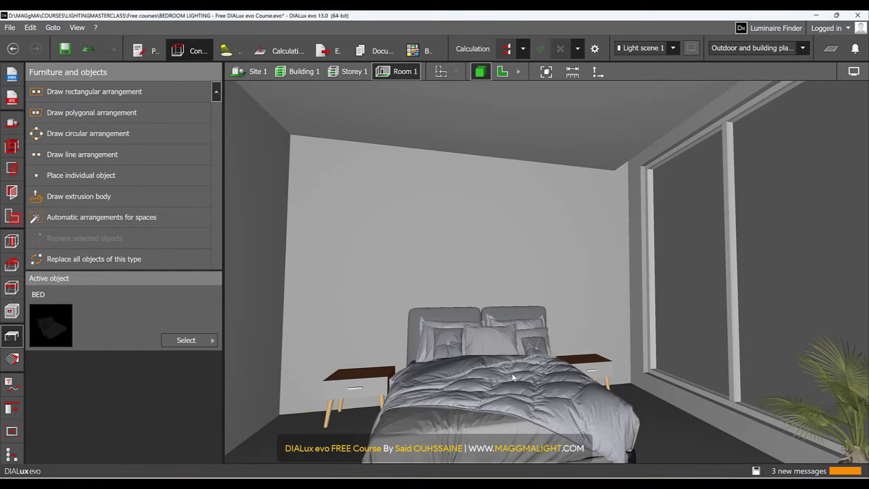
right_click_drag(482, 356, 553, 324)
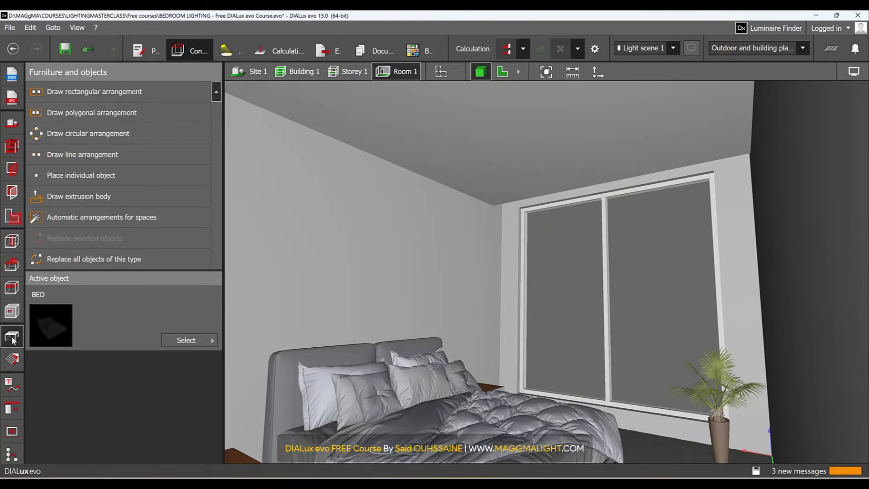
- Look over the standard objects available for selection and open the Copy and arrange tool
left_click(204, 340)
scroll(375, 261, "up", 5)
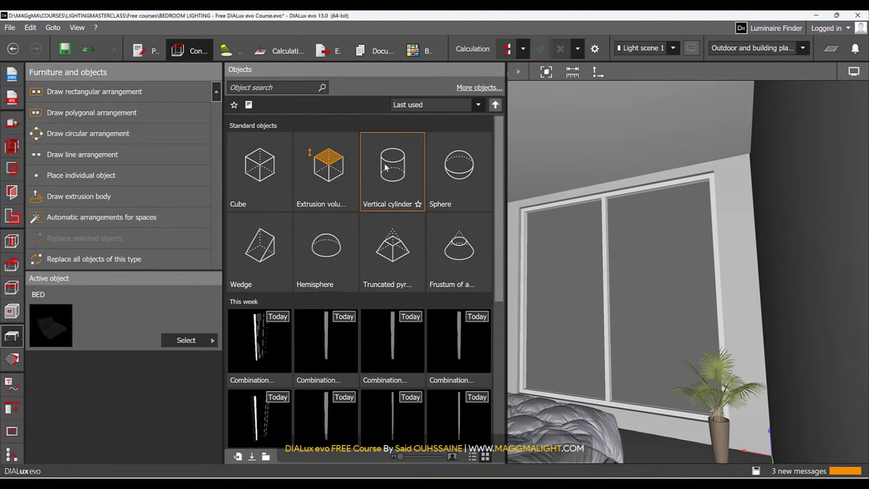
left_click(15, 410)
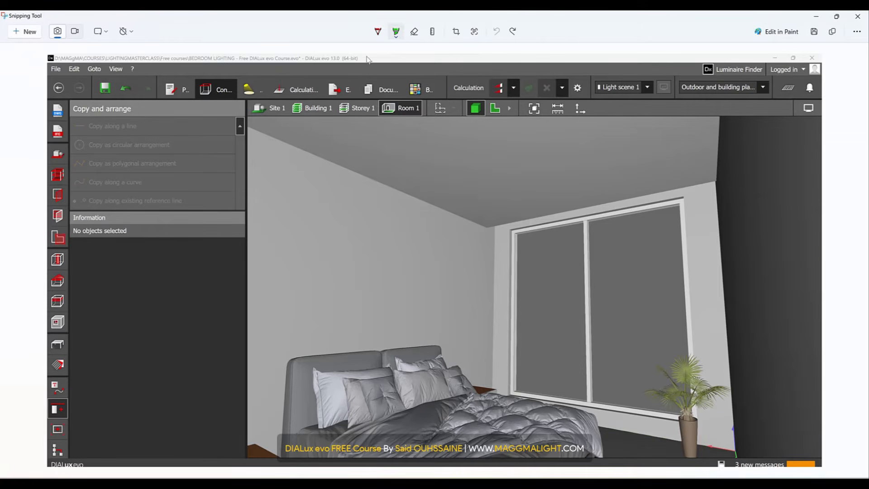
- Switch to Snipping Tool and draw a wavy green highlighter line across the wall and window in the room screenshot
left_click(395, 36)
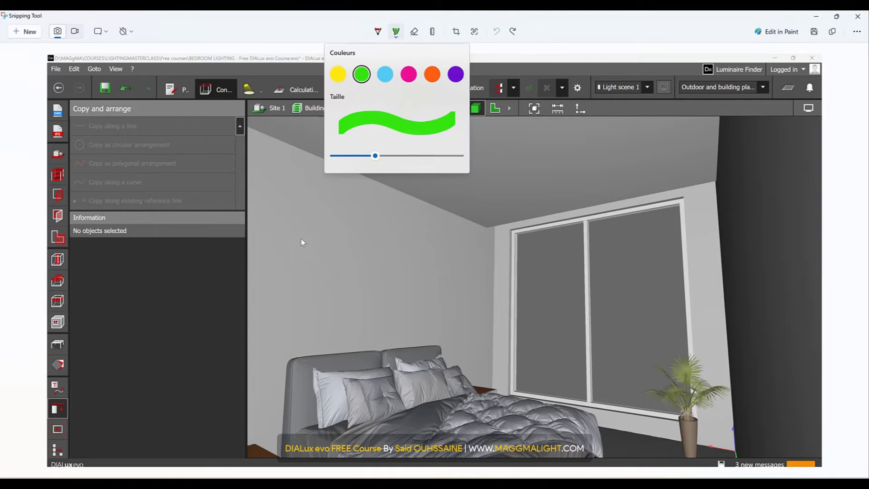
left_click(401, 31)
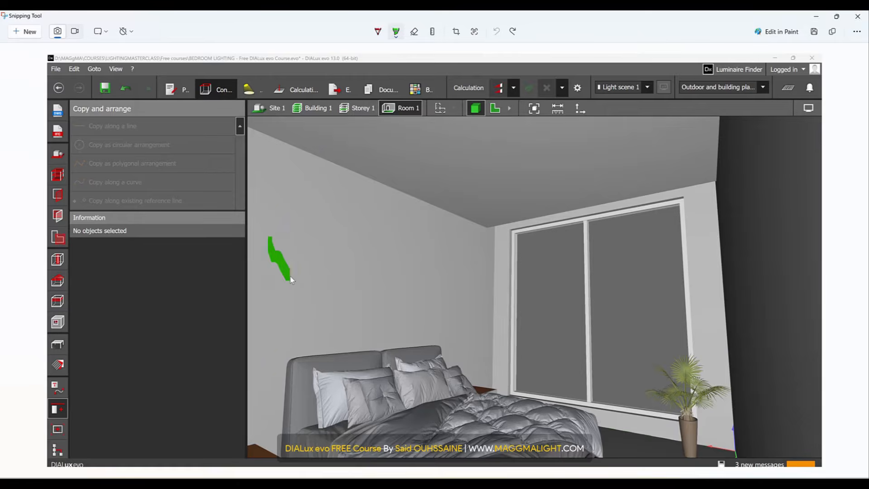
left_click_drag(326, 264, 332, 234)
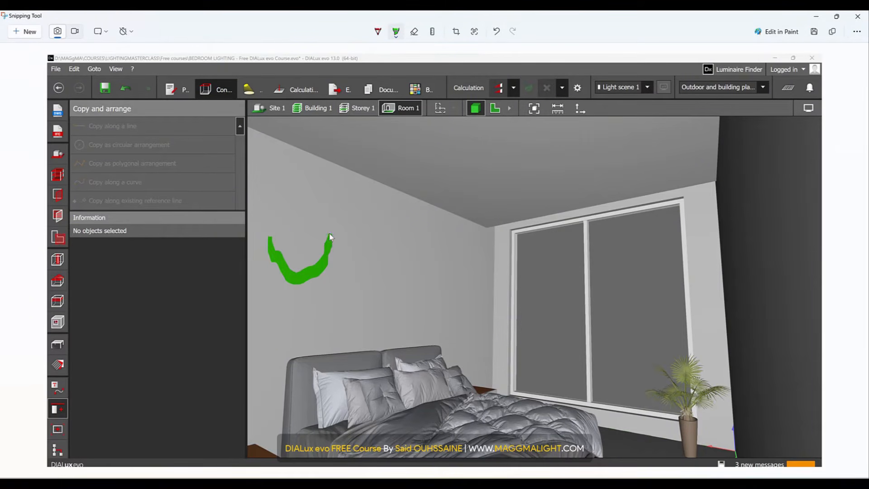
left_click_drag(389, 245, 390, 248)
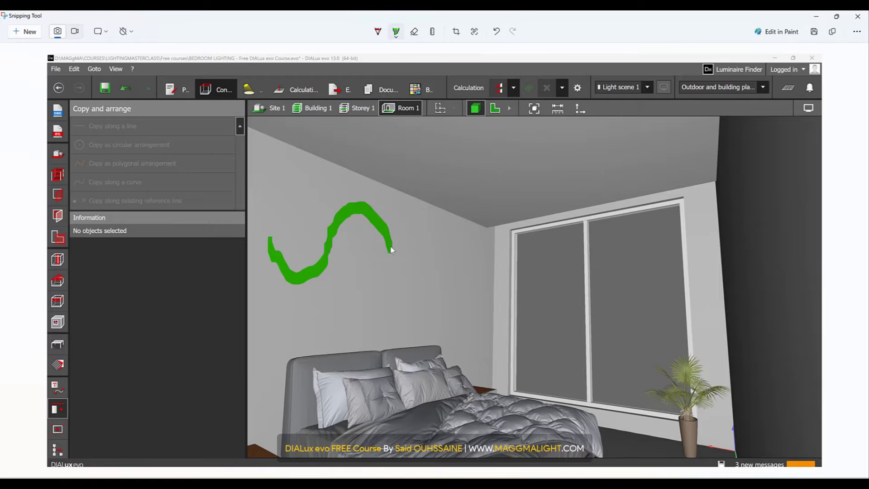
mouse_move(425, 264)
left_mouse_down()
mouse_move(437, 233)
mouse_move(463, 212)
mouse_move(488, 249)
left_mouse_up()
mouse_move(542, 219)
left_mouse_down()
mouse_move(600, 262)
mouse_move(634, 209)
mouse_move(685, 249)
mouse_move(720, 248)
left_mouse_up()
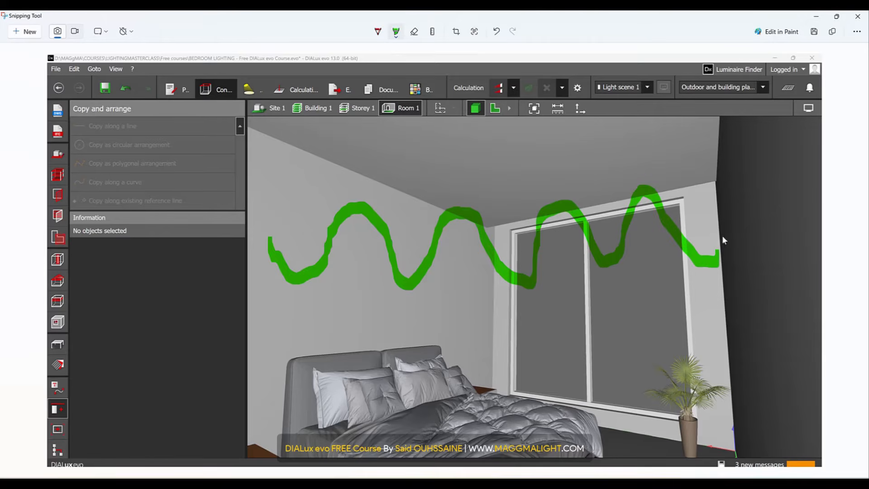
mouse_move(482, 181)
left_mouse_down()
mouse_move(339, 170)
mouse_move(244, 231)
mouse_move(606, 325)
mouse_move(718, 246)
mouse_move(490, 159)
mouse_move(403, 213)
left_mouse_up()
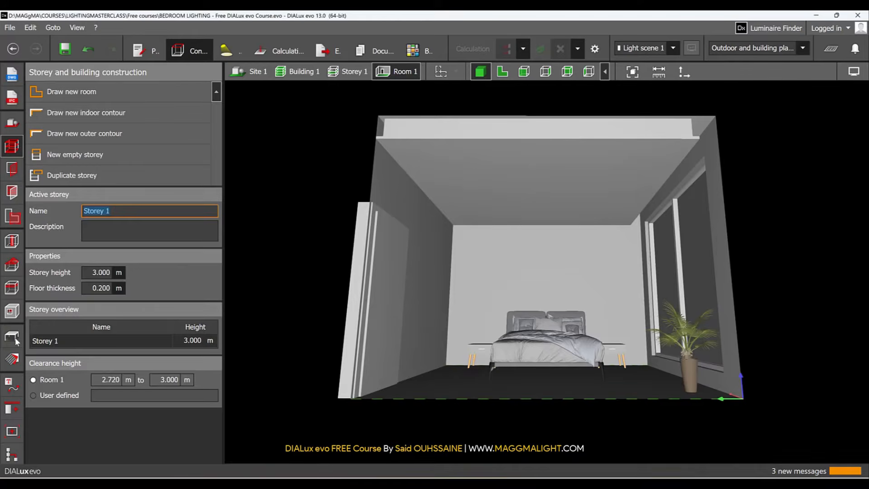
- Choose the standard vertical cylinder as the object to place and show the room in plan view around the free floor area beside the bed
left_click(13, 338)
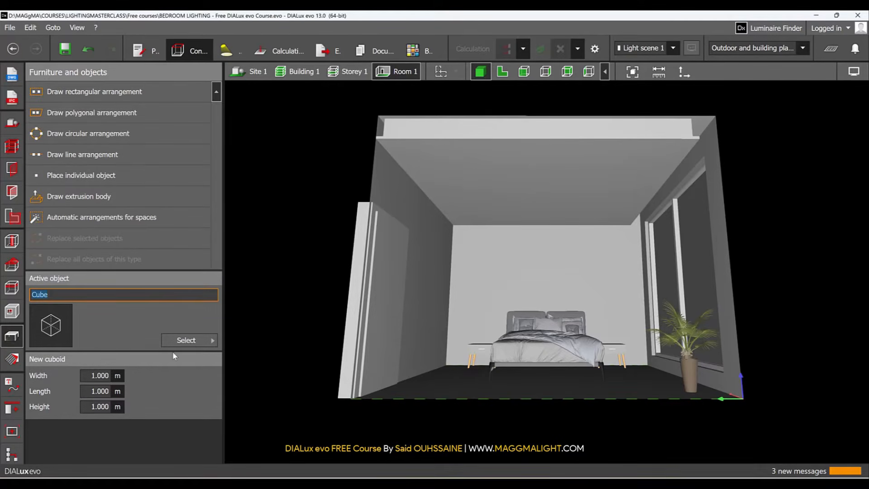
left_click(188, 340)
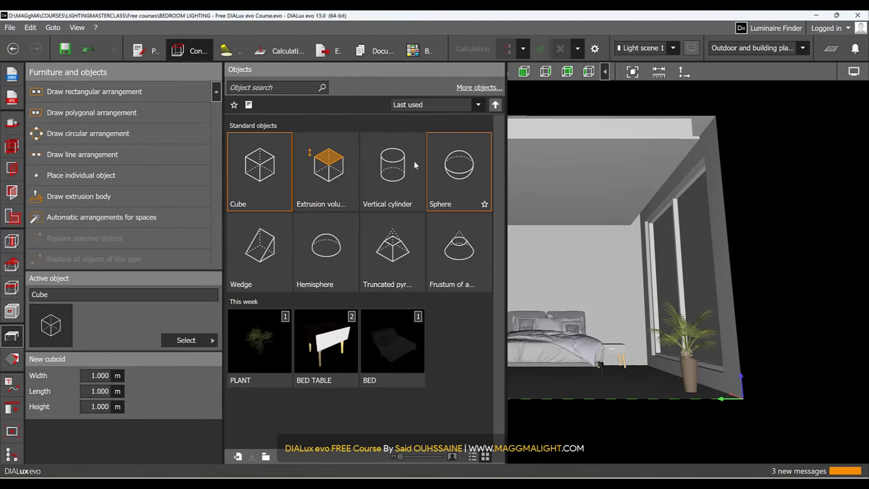
left_click(393, 170)
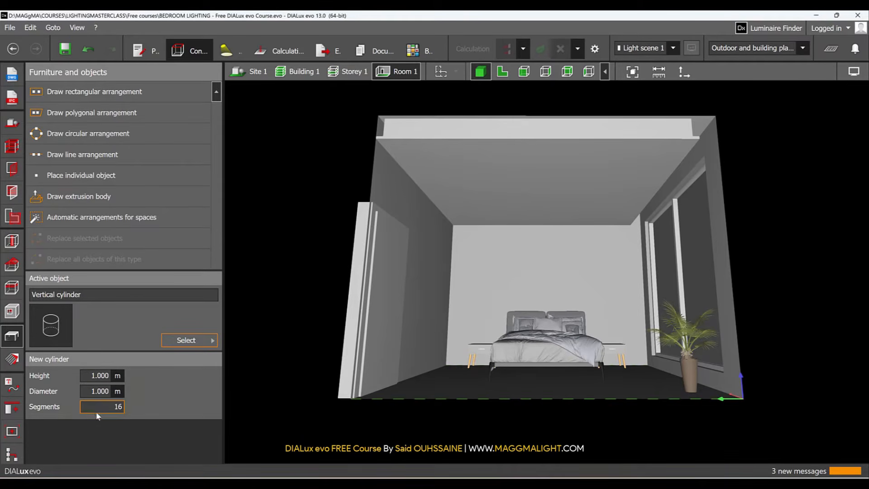
left_click(503, 71)
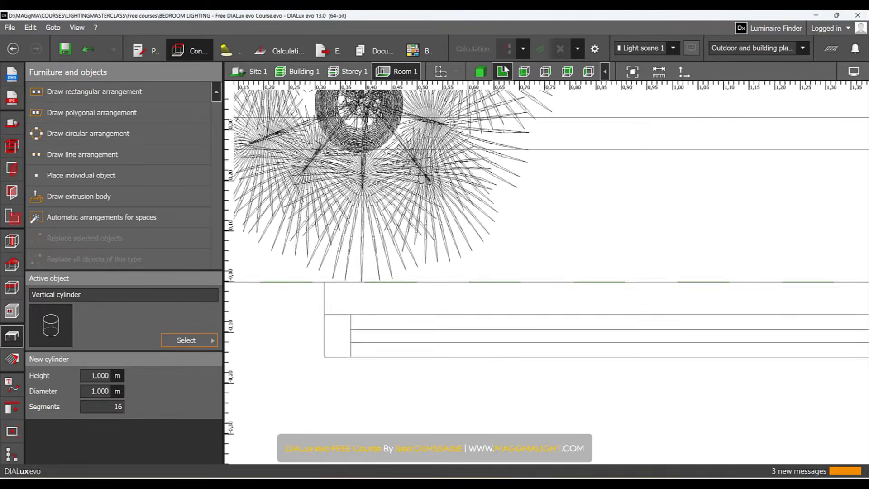
scroll(456, 284, "down", 4)
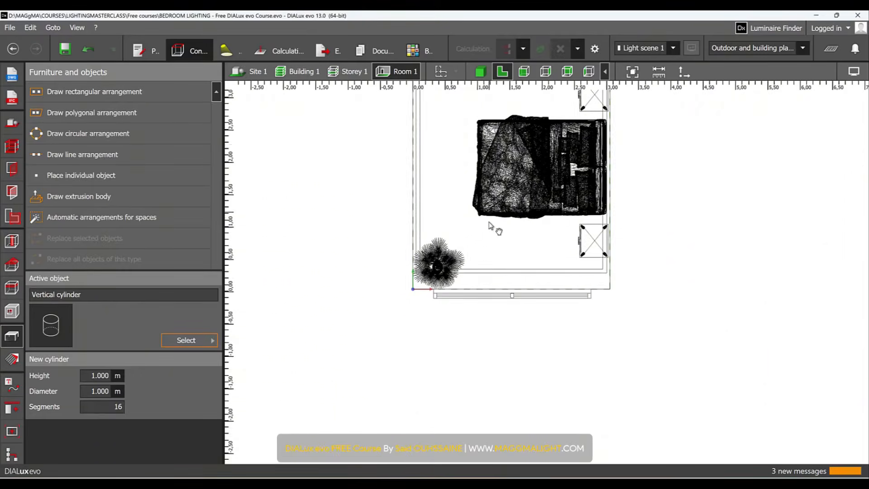
middle_click_drag(490, 210, 469, 325)
scroll(467, 194, "up", 3)
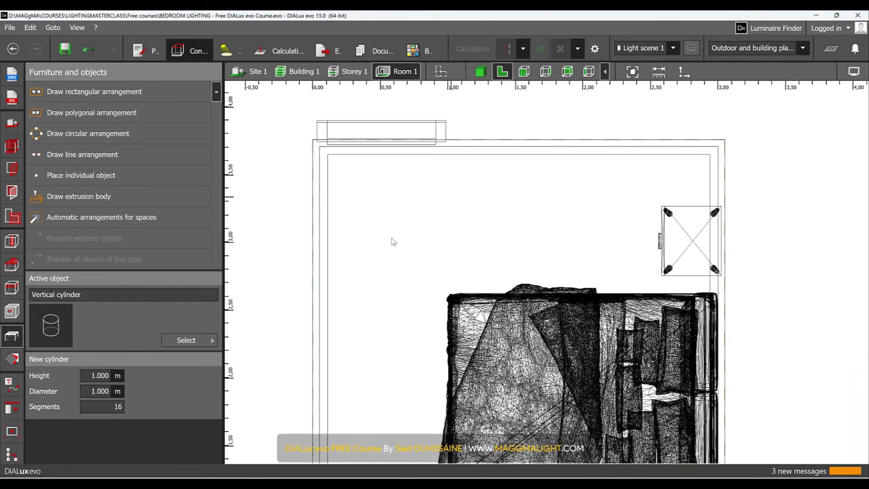
- Place a vertical cylinder with 6 segments on the free floor beside the bed, at about X 1.235 m, Y 3.053 m
left_click(110, 407)
double_click(118, 407)
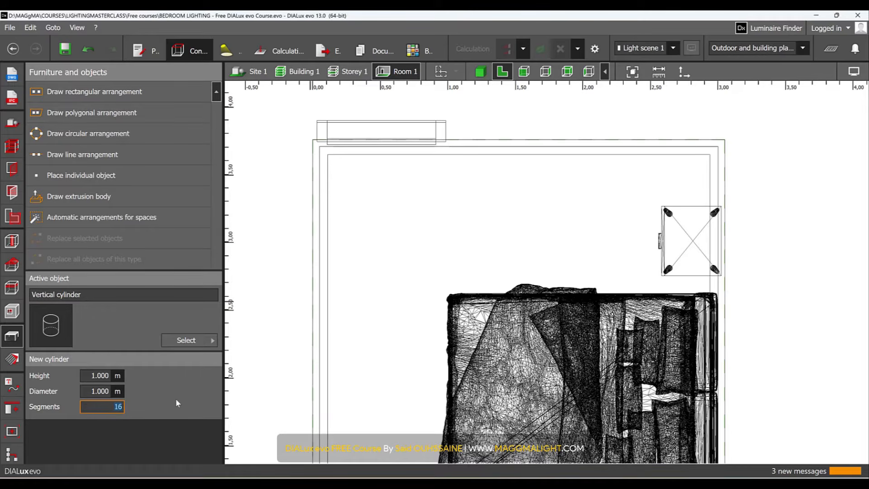
type("6")
left_click(462, 197)
left_click_drag(467, 198, 480, 236)
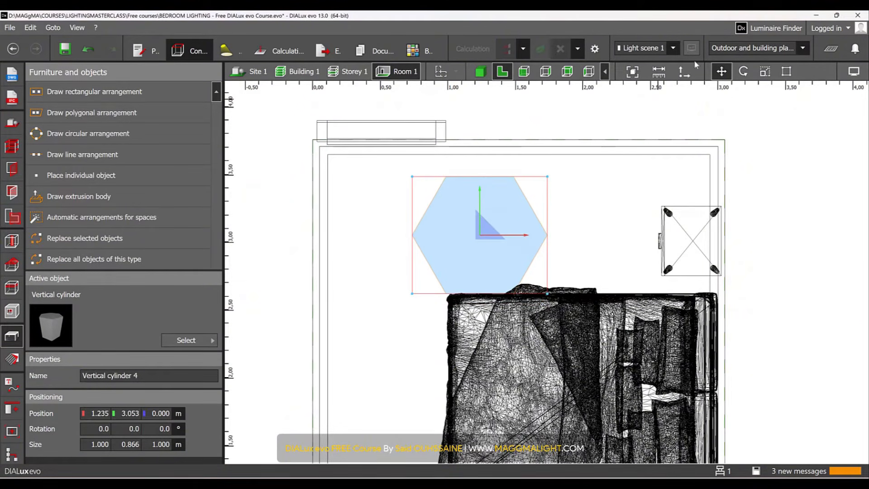
left_click(765, 71)
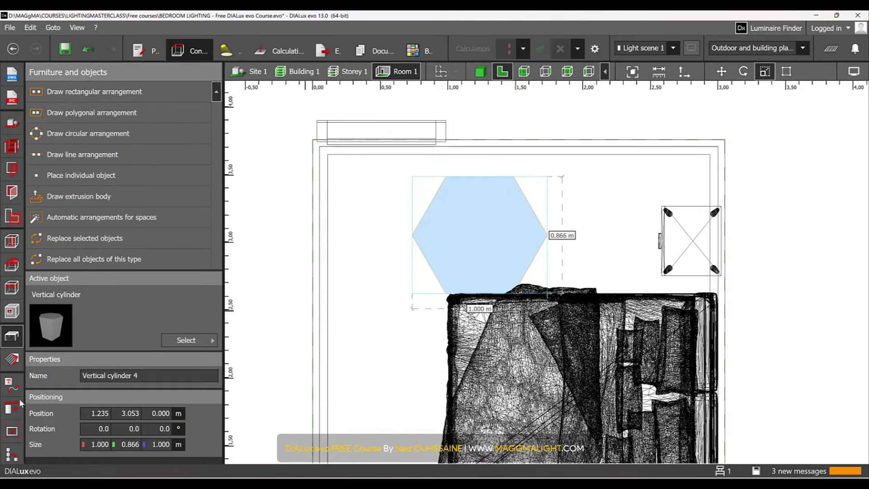
- Place another vertical cylinder with 10 segments beside the hexagonal one, at about X 0.514 m, Y 2.904 m
left_click(207, 340)
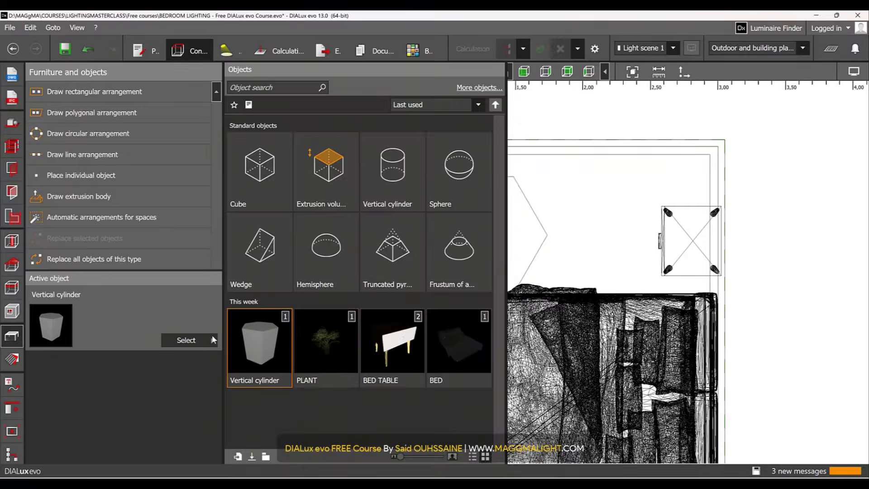
left_click(392, 171)
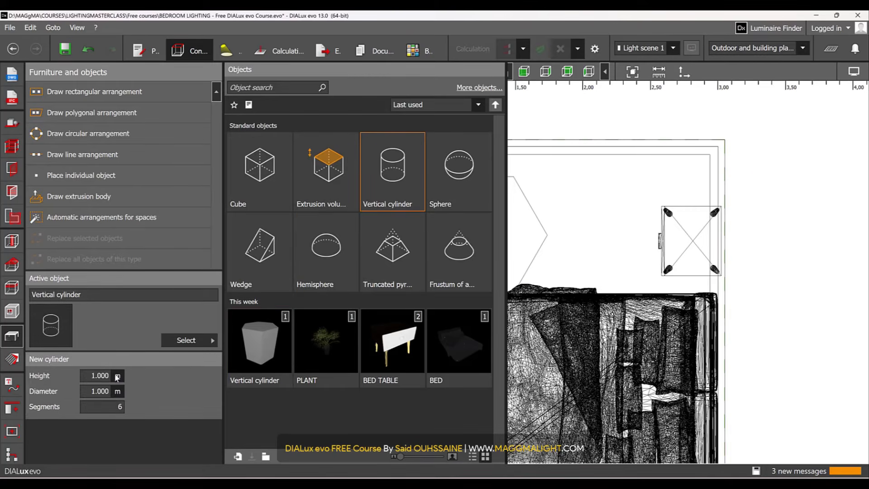
left_click(110, 403)
type("10")
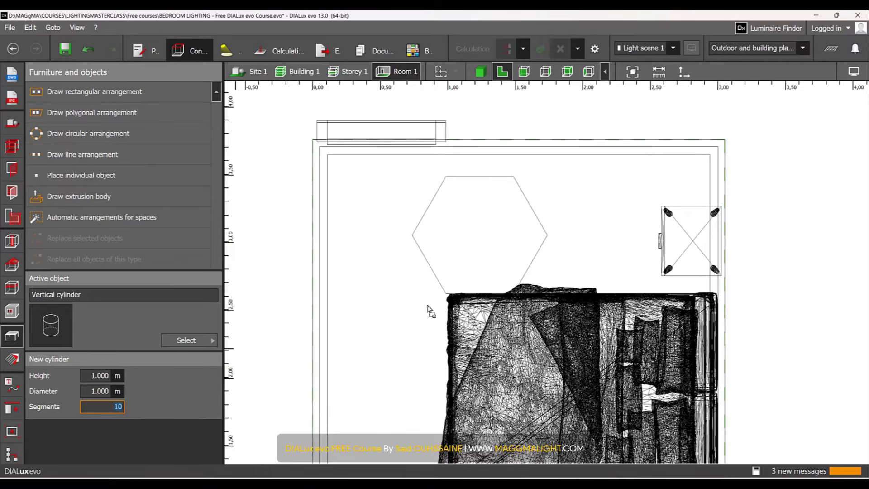
left_click(382, 255)
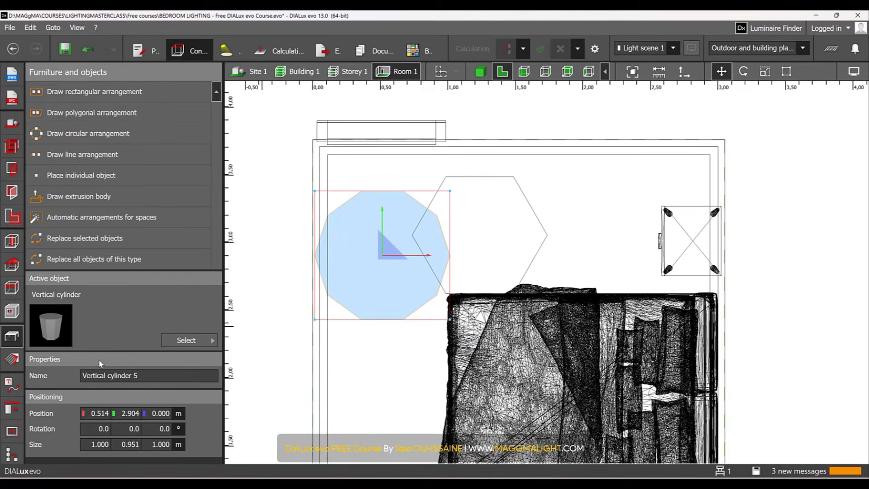
- Place a vertical cylinder with 20 segments near the bed table and move it to about X 2.134 m, Y 3.120 m
left_click(210, 341)
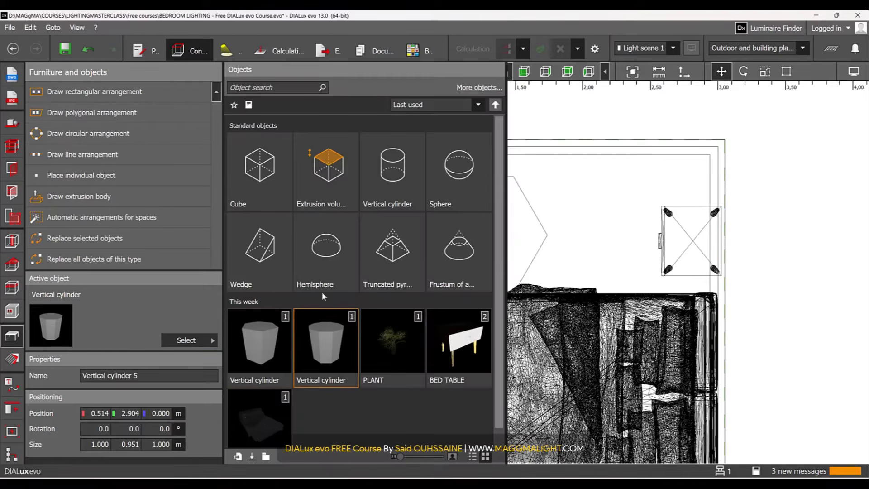
left_click(411, 172)
left_click(97, 407)
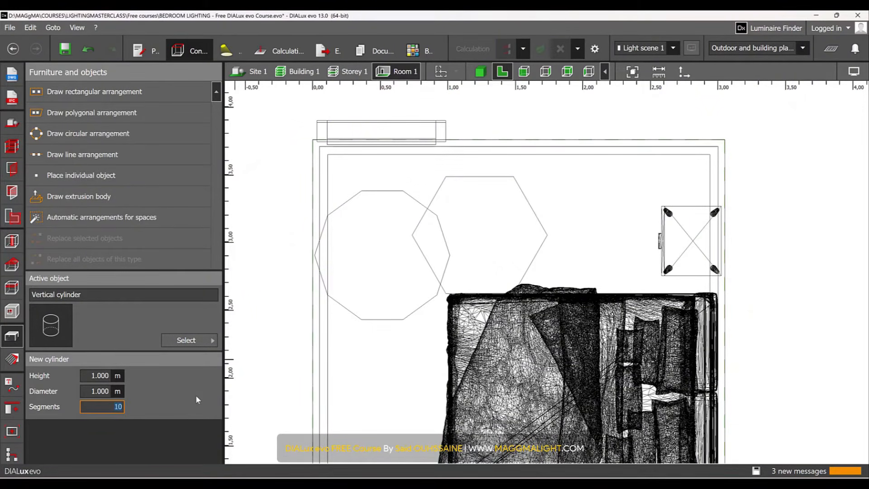
type("20")
left_click(600, 210)
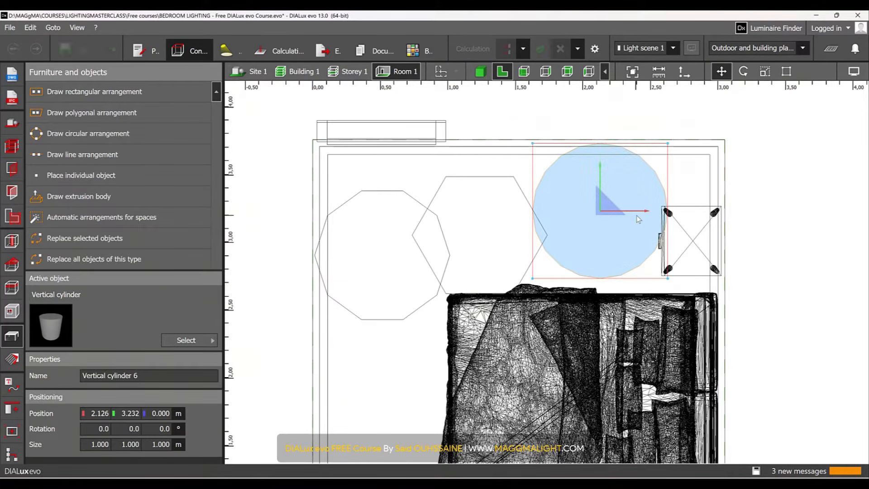
left_click_drag(610, 210, 603, 227)
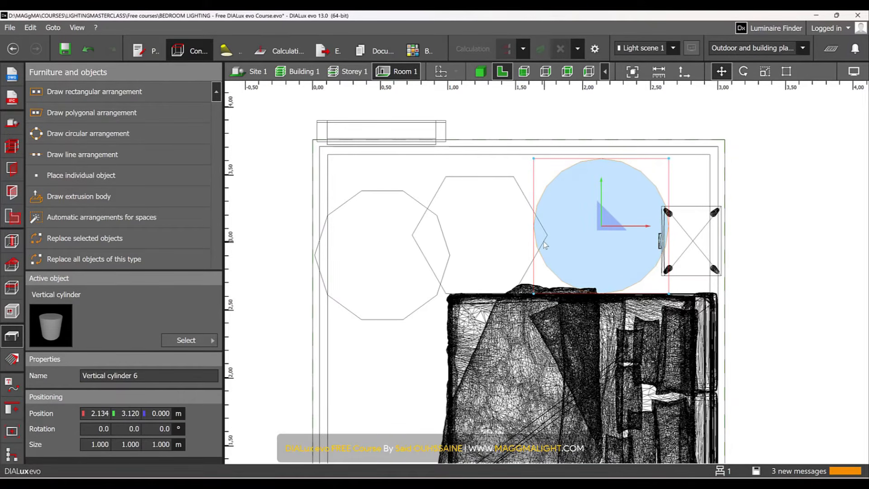
- Place a vertical cylinder with 4 segments and move it to the bed's corner, at about X 0.944 m, Y 2.581 m
left_click(185, 340)
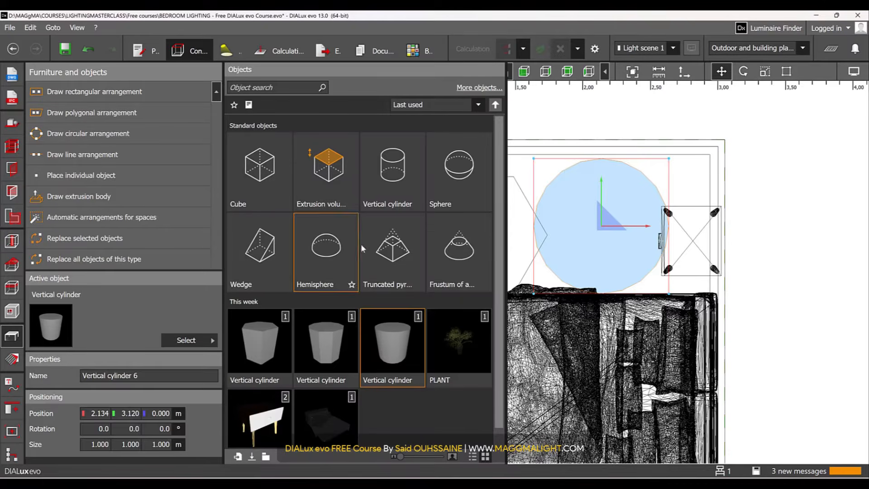
left_click(394, 180)
left_click(100, 406)
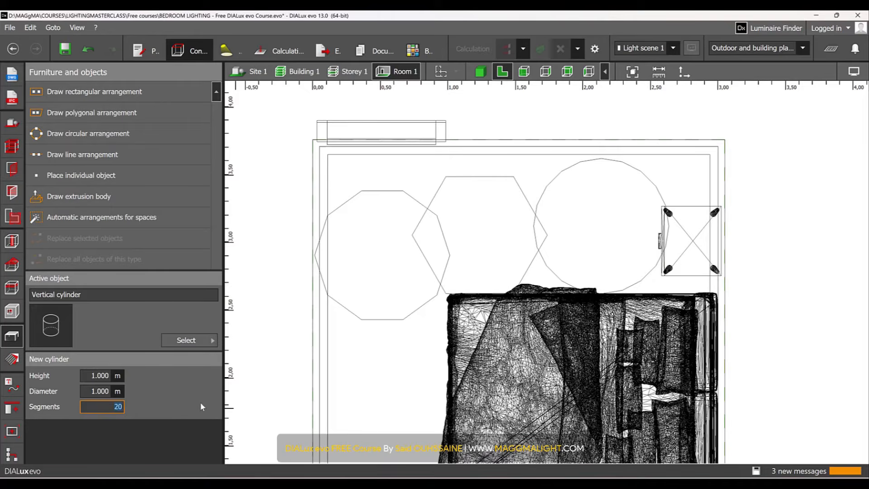
type("4")
left_click(372, 351)
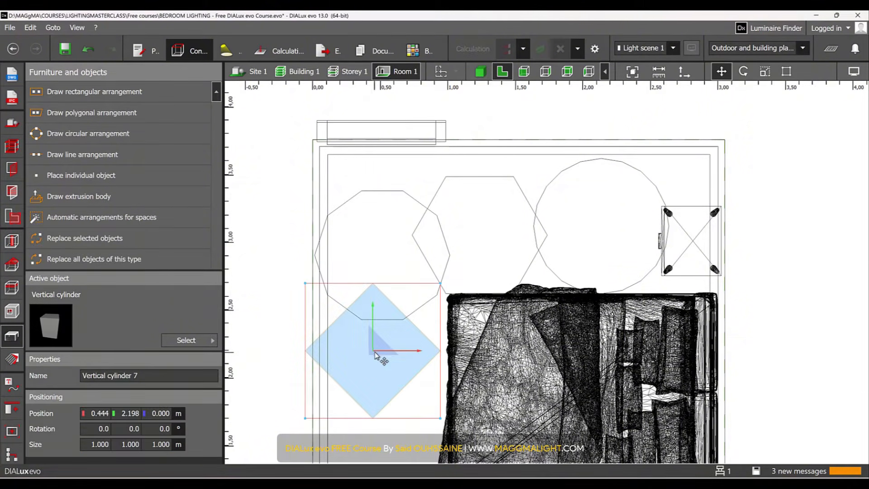
left_click_drag(370, 346, 437, 296)
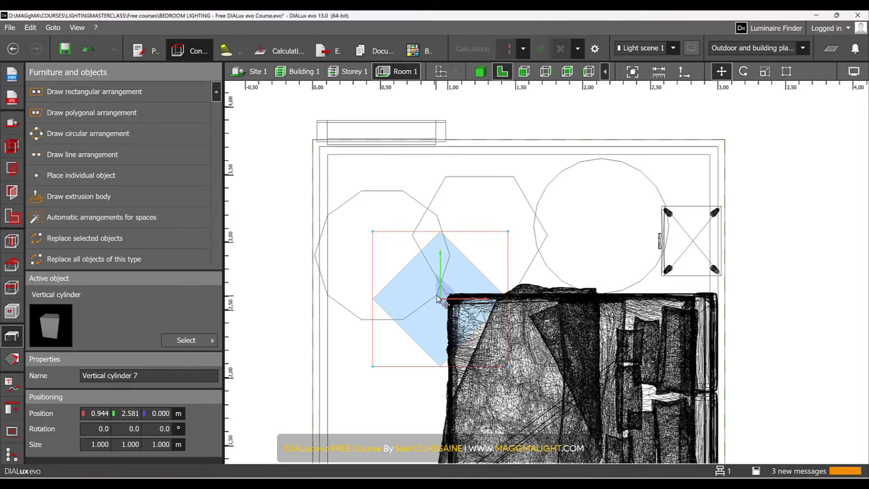
- Place a vertical cylinder with 3 segments at about X 0.660 m, Y 2.864 m and examine its triangular shape in 3D
left_click(198, 342)
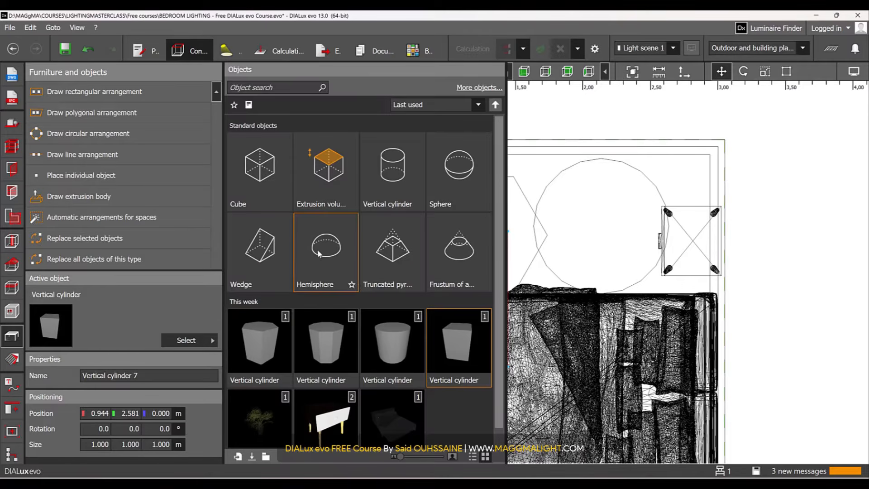
left_click(417, 186)
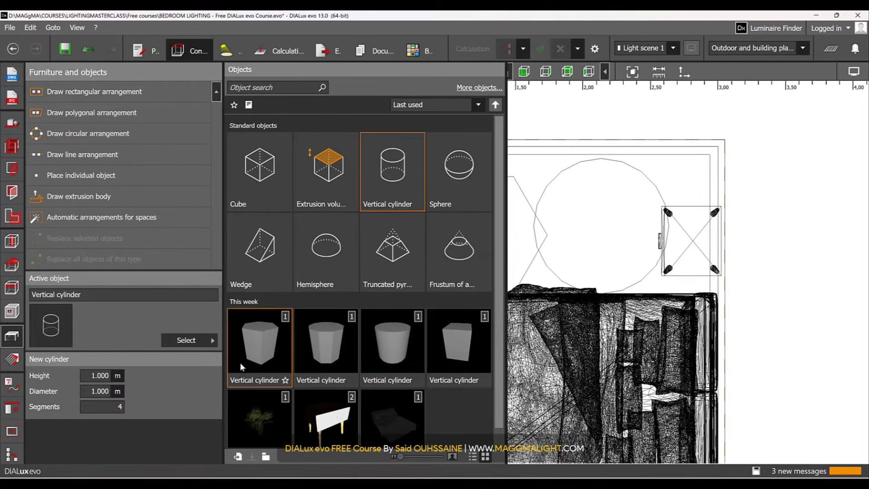
left_click(106, 407)
type("3")
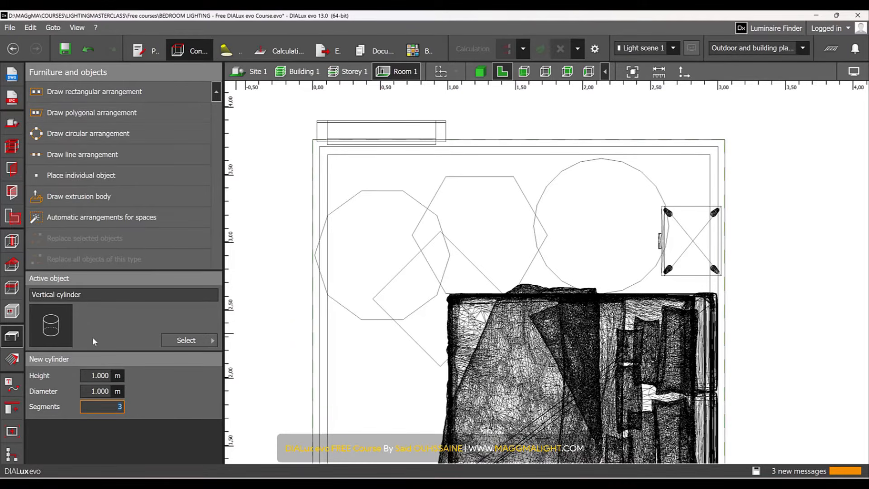
left_click(404, 271)
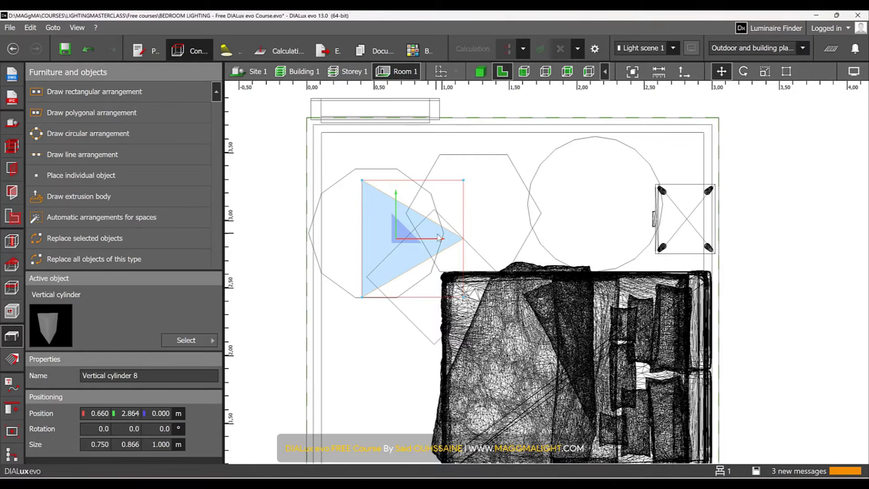
left_click(479, 73)
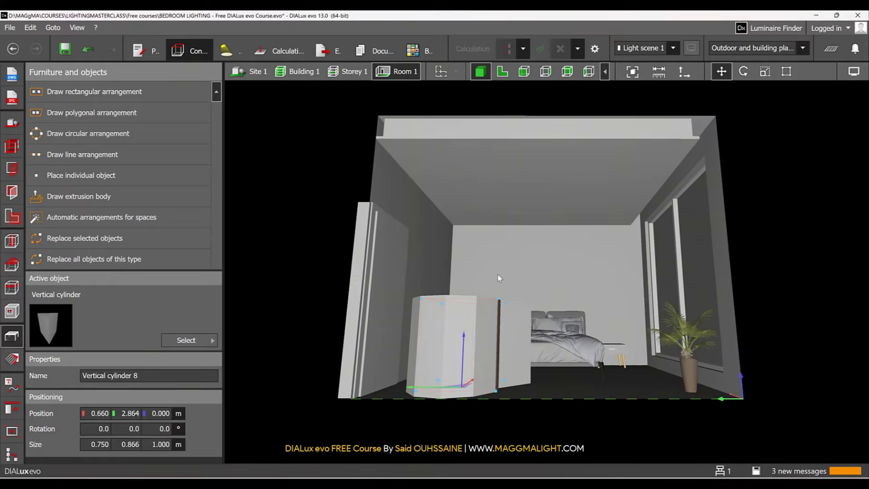
scroll(518, 279, "up", 5)
right_click_drag(516, 314, 410, 390)
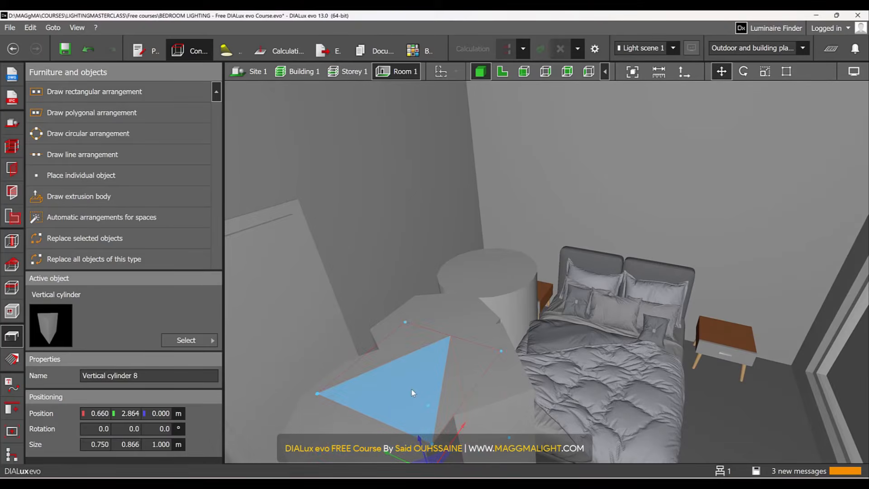
- Return to the plan view and delete all the test cylinders, including the four-segment one at the bed's corner
left_click(502, 71)
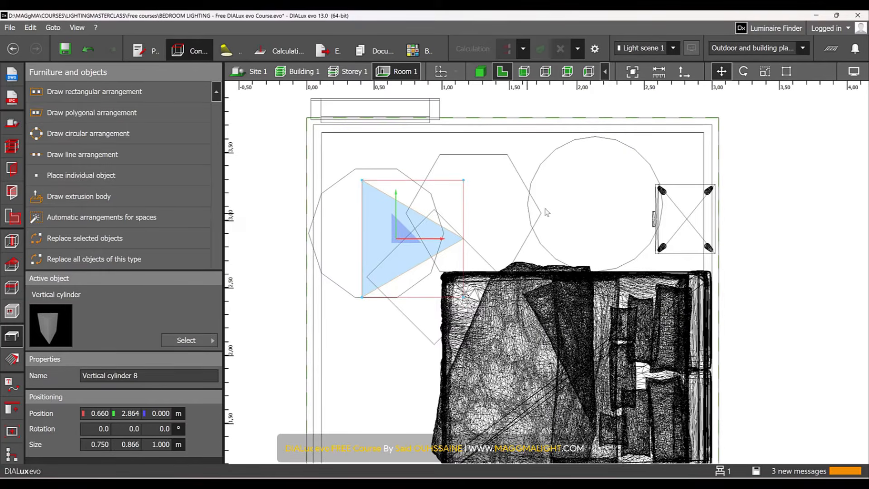
left_click_drag(591, 201, 375, 195)
key("Delete")
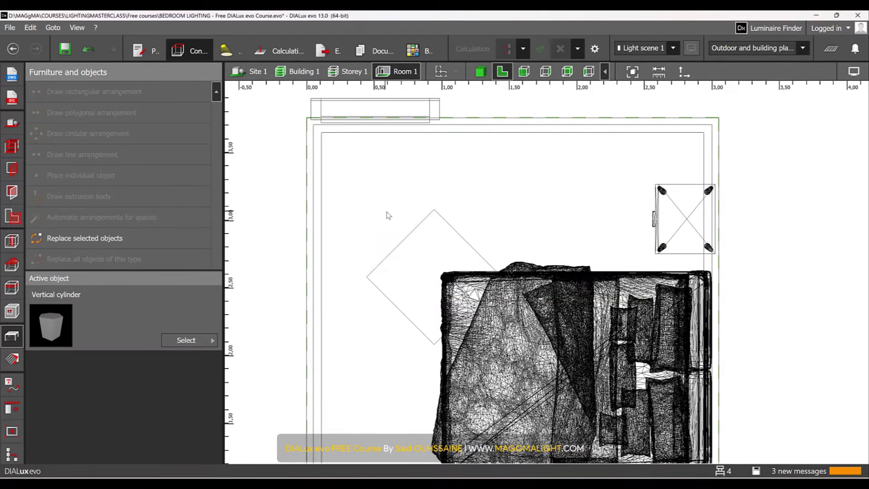
left_click(419, 233)
key("Delete")
- Clear the object history to remove the unused test cylinders from the recently used objects
left_click(201, 340)
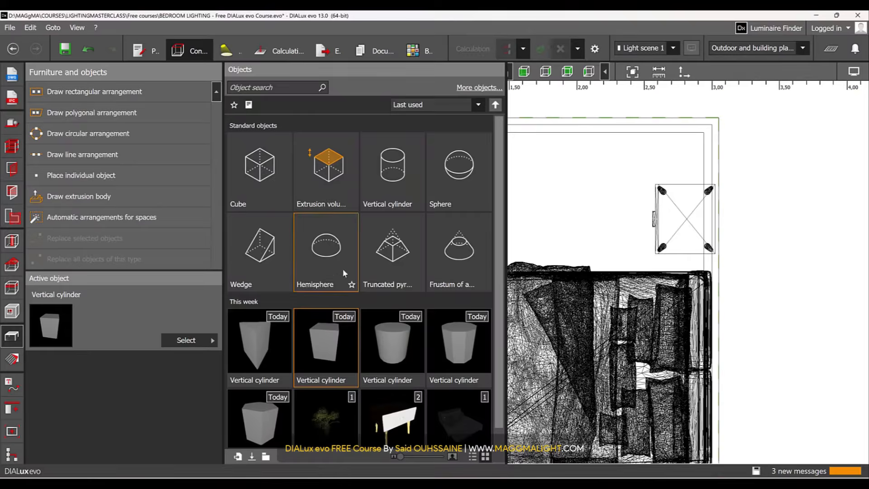
right_click(450, 377)
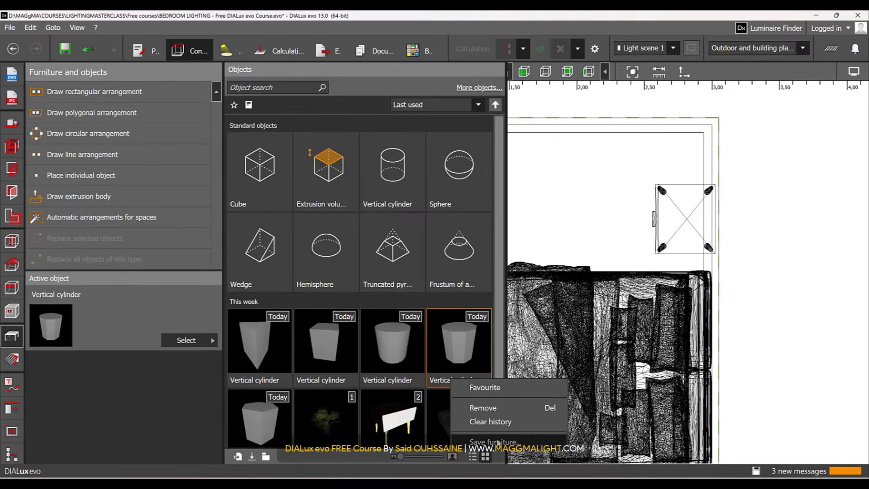
left_click(493, 422)
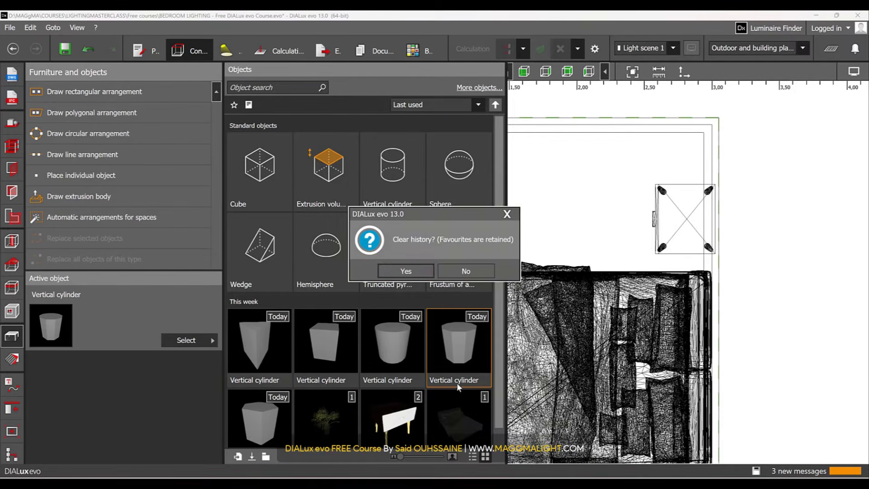
left_click(420, 269)
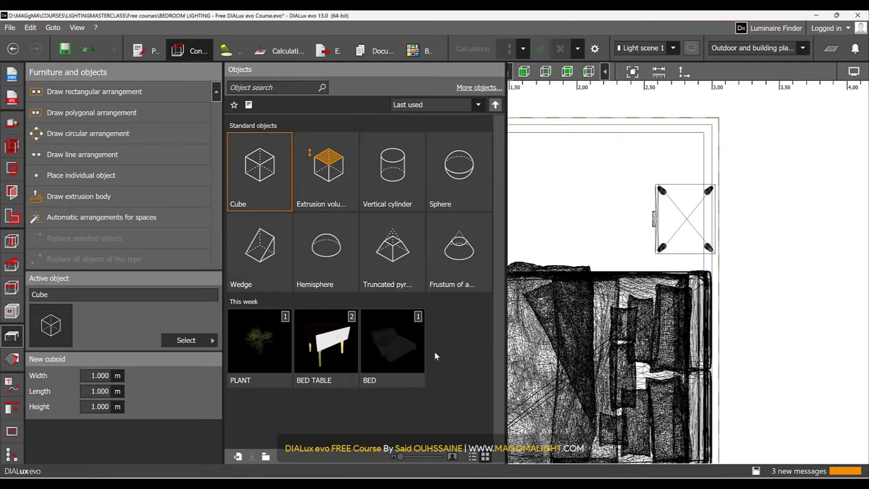
- Choose the standard vertical cylinder as the active object and set its segments to 64
left_click(407, 177)
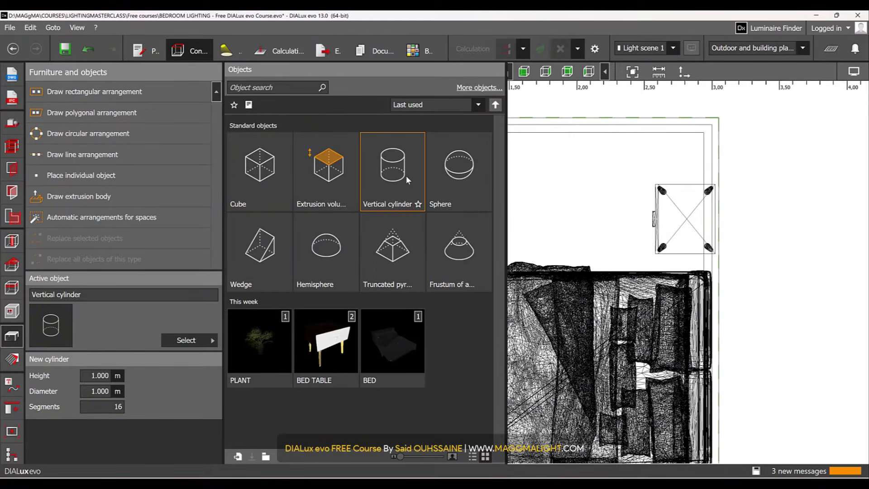
left_click(117, 406)
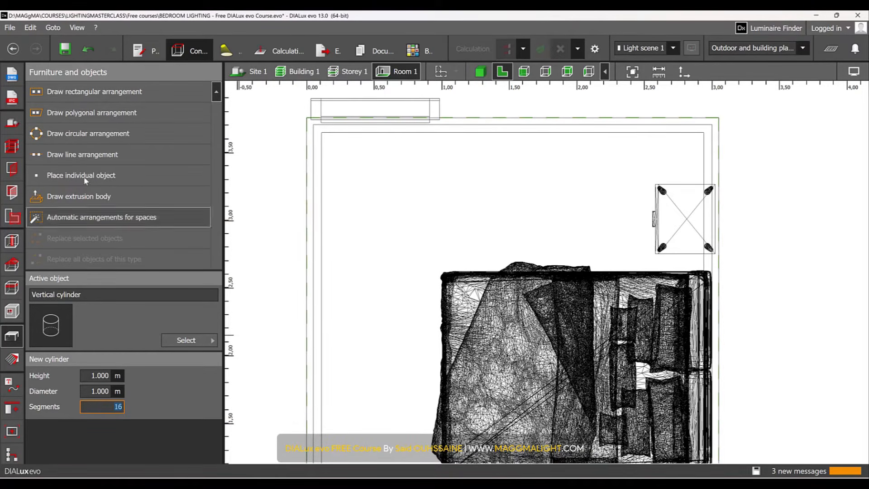
left_click(165, 340)
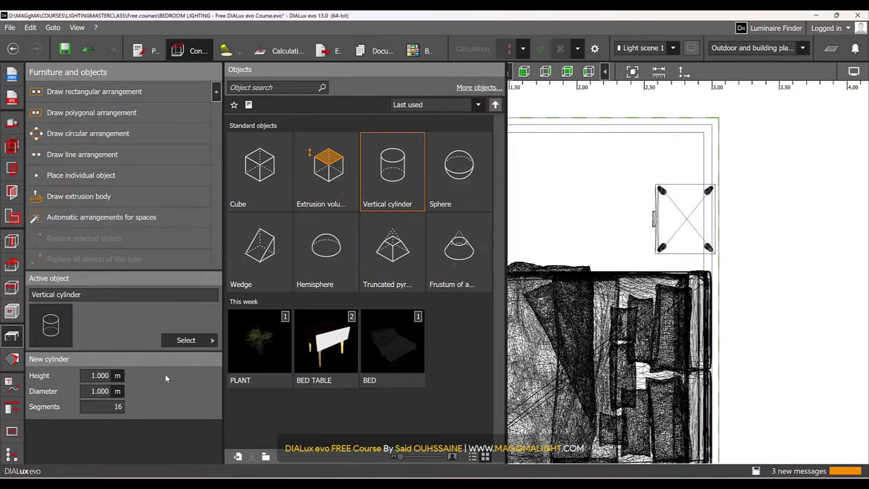
left_click(111, 405)
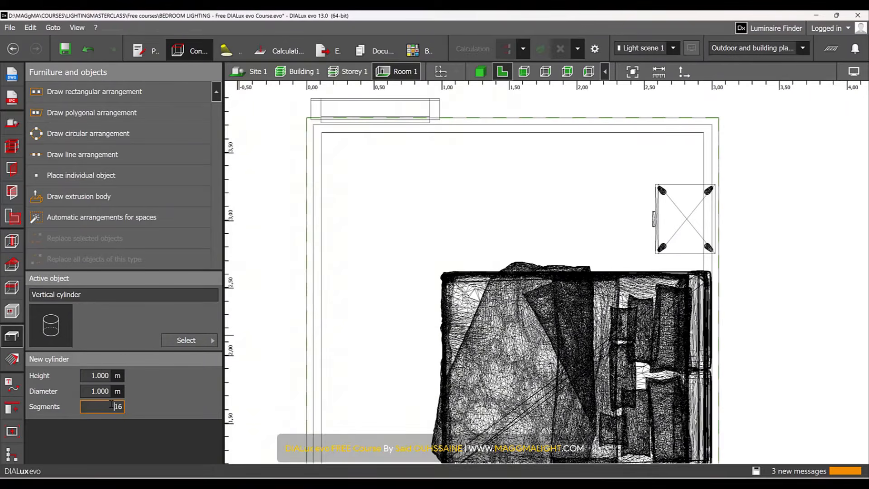
type("64")
type("10")
key("ctrl+z")
mouse_move(60, 327)
left_mouse_down()
mouse_move(466, 153)
mouse_move(41, 341)
mouse_move(57, 328)
left_mouse_up()
- Set the new cylinder's height to 3 m and its diameter to 0.1 m
left_click(97, 375)
type("3")
key("Return")
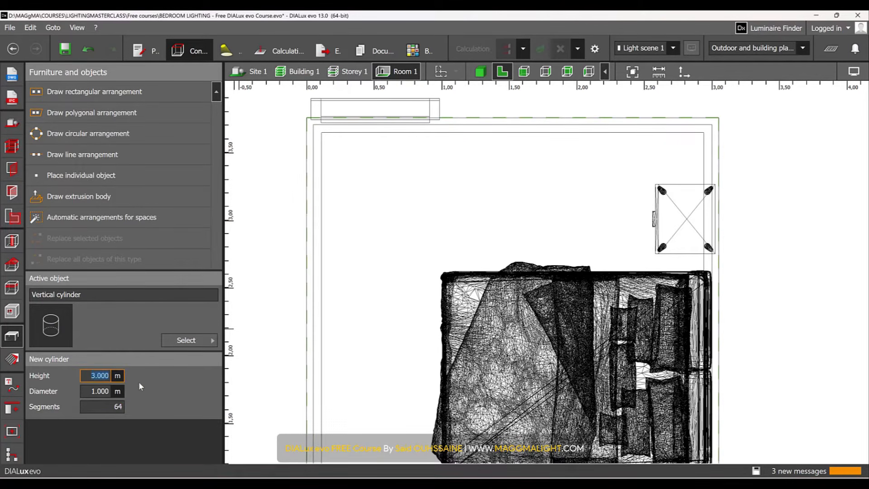
left_click(107, 388)
double_click(107, 389)
key("BackSpace")
key("Return")
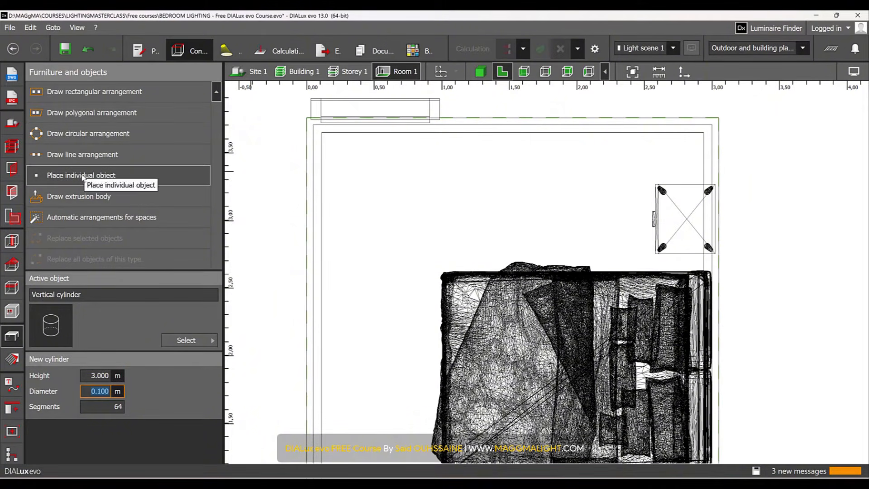
- Place the cylinder in the room and move it beside the window wall, at about X 2.296 m, Y 0.103 m
left_click(435, 206)
scroll(430, 185, "up", 1)
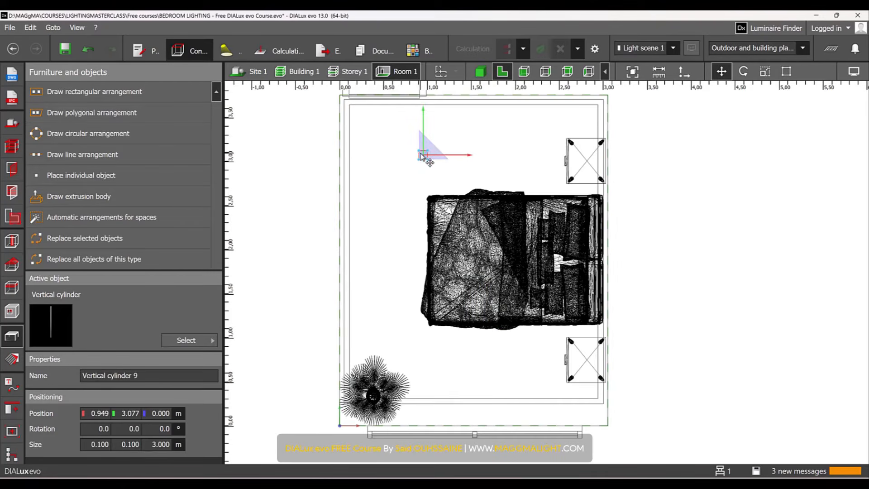
left_click(555, 426)
scroll(555, 425, "up", 6)
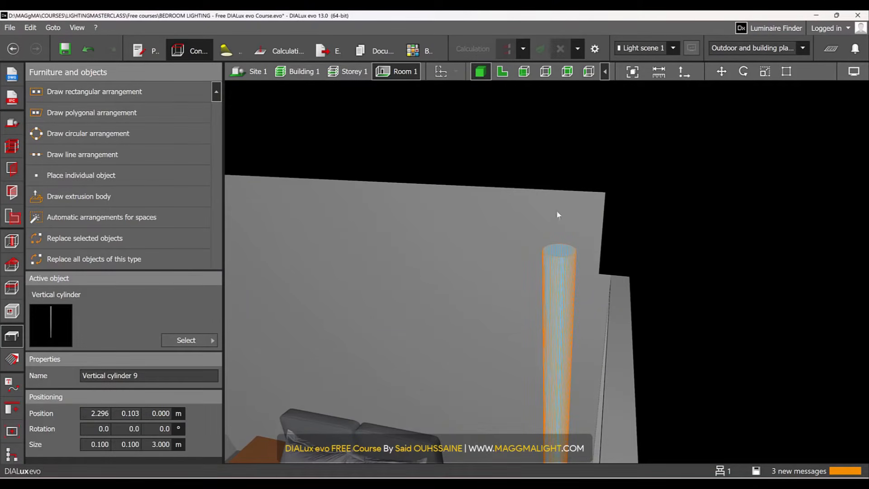
- Duplicate the cylinder in place in the plan view and set the copy's width and length to 0.090 m
left_click(503, 72)
scroll(501, 306, "up", 3)
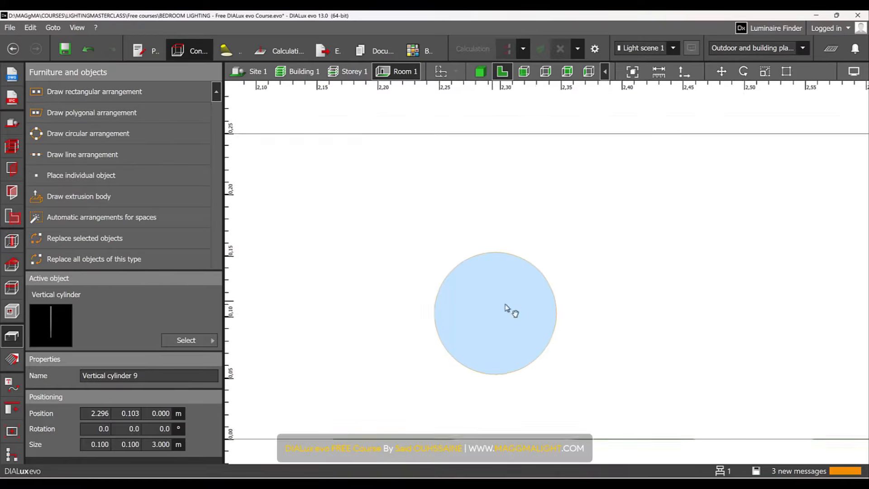
middle_click_drag(507, 307, 500, 281)
key("ctrl+c")
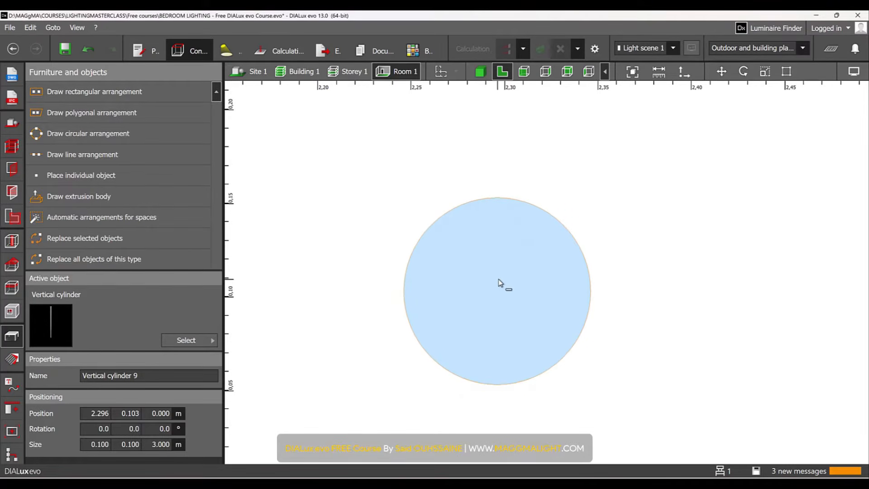
key("ctrl+v")
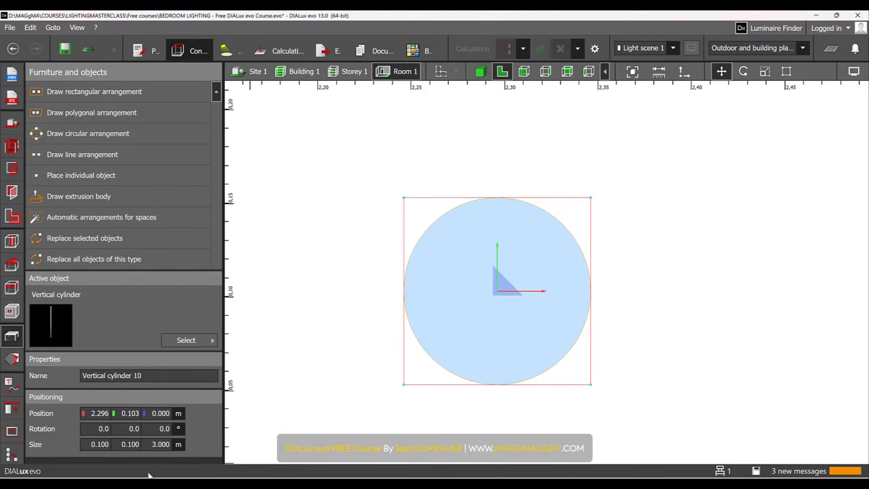
left_click(102, 444)
type("0.090")
key("Return")
left_click(131, 444)
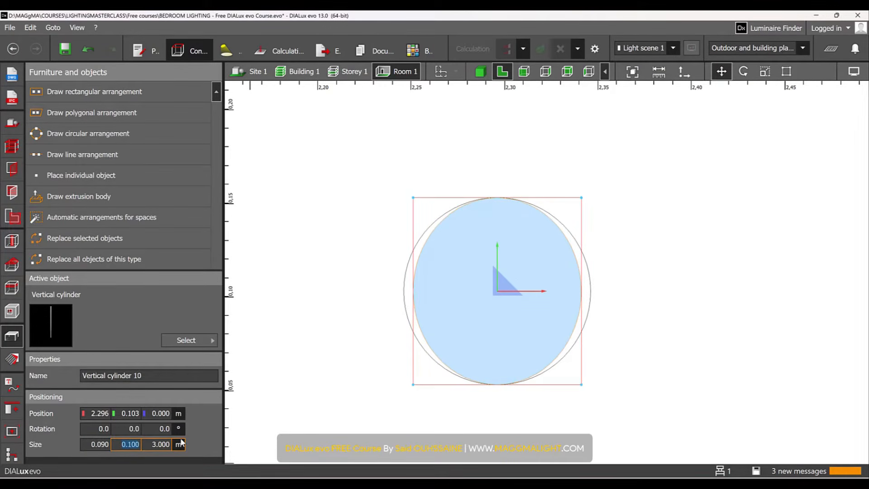
type("0.090")
key("Return")
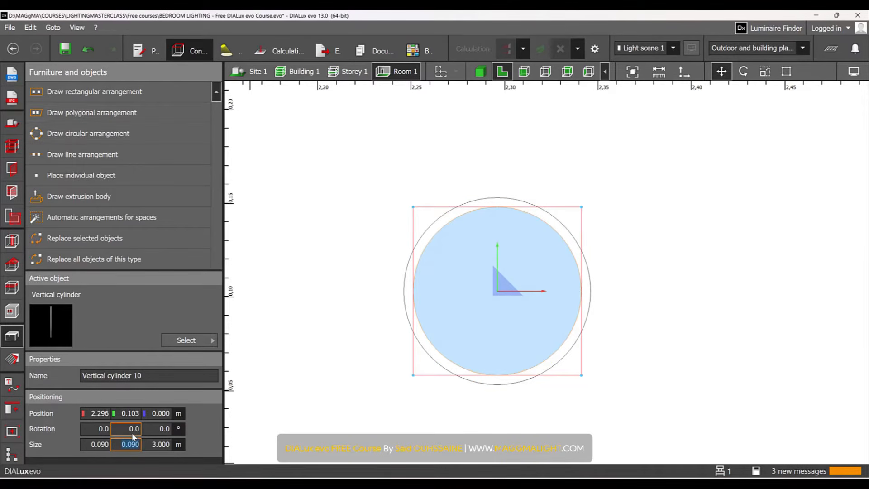
- Subtract the inner cylinder from the outer one to form a hollow tube, and inspect it in 3D
scroll(502, 223, "up", 1)
left_click_drag(630, 285, 353, 206)
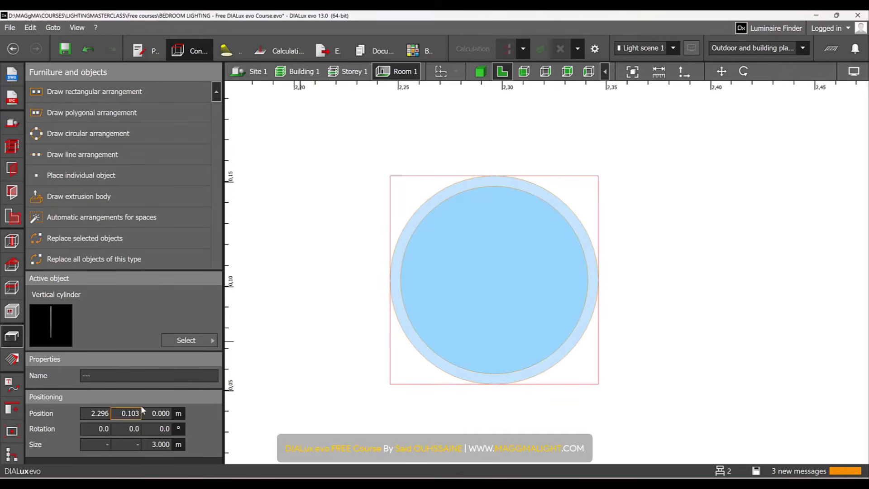
left_click(12, 409)
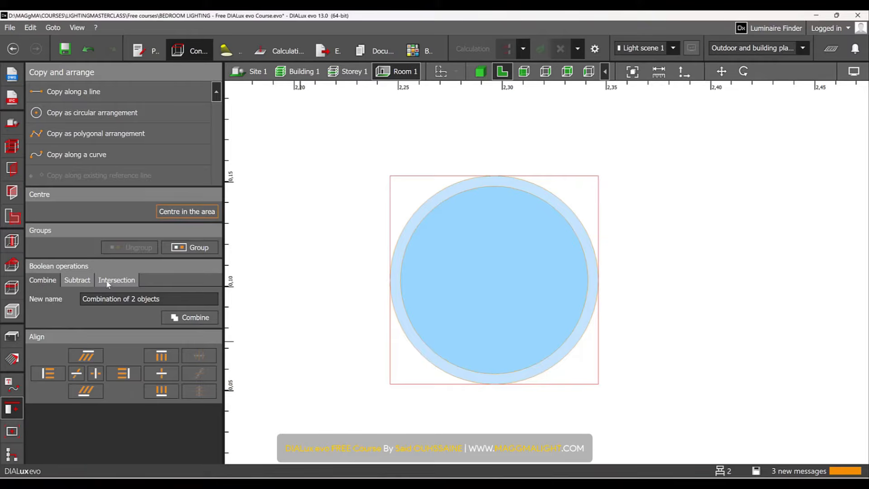
left_click(80, 281)
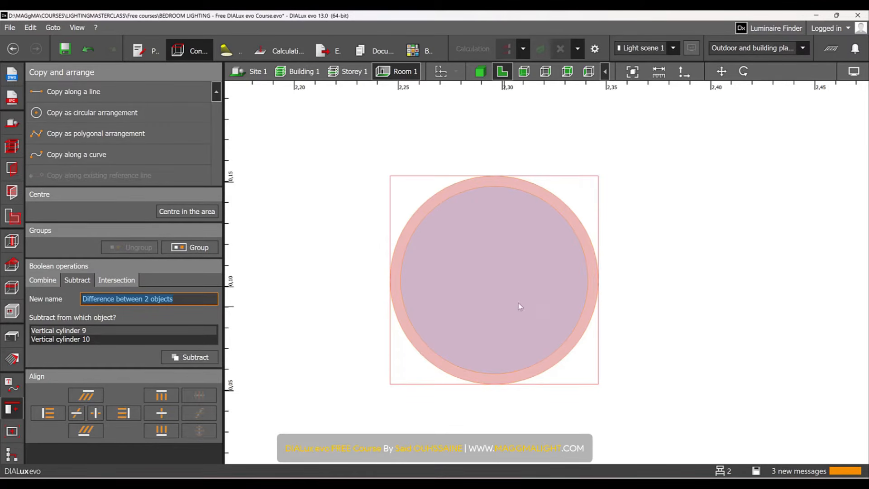
left_click(97, 338)
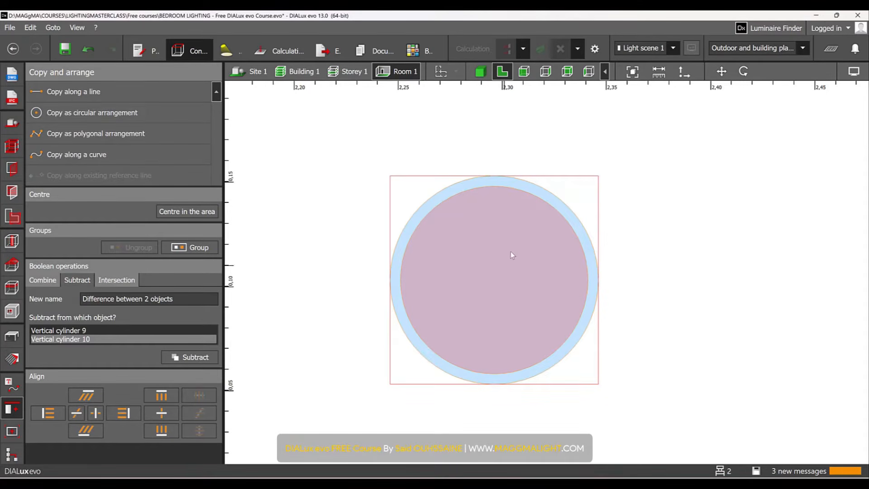
left_click(58, 330)
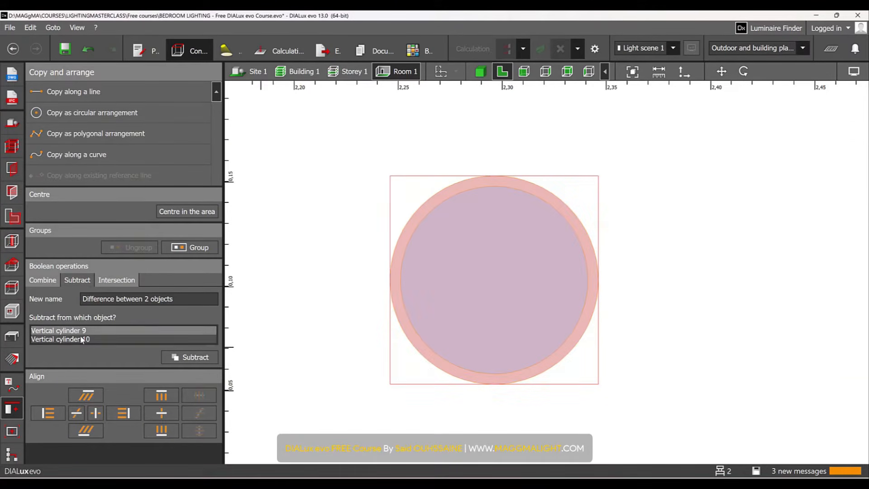
left_click(182, 356)
left_click(482, 73)
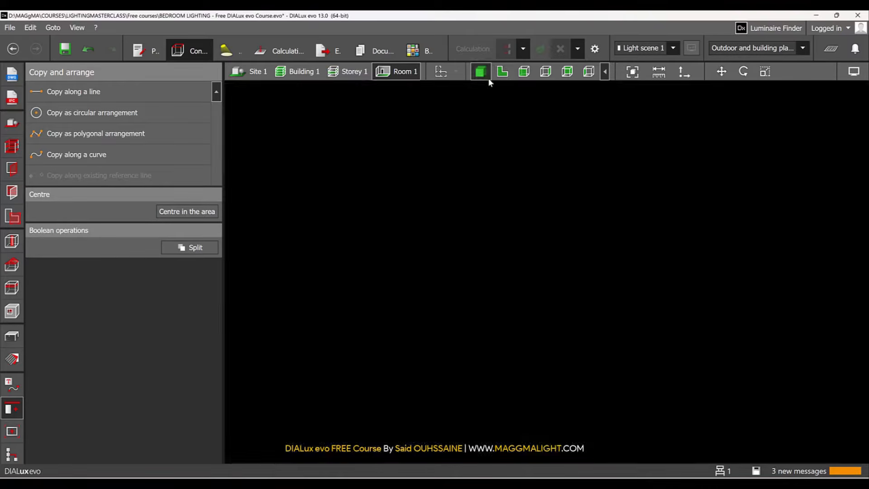
right_click_drag(537, 203, 557, 278)
left_click(701, 302)
left_click(557, 278)
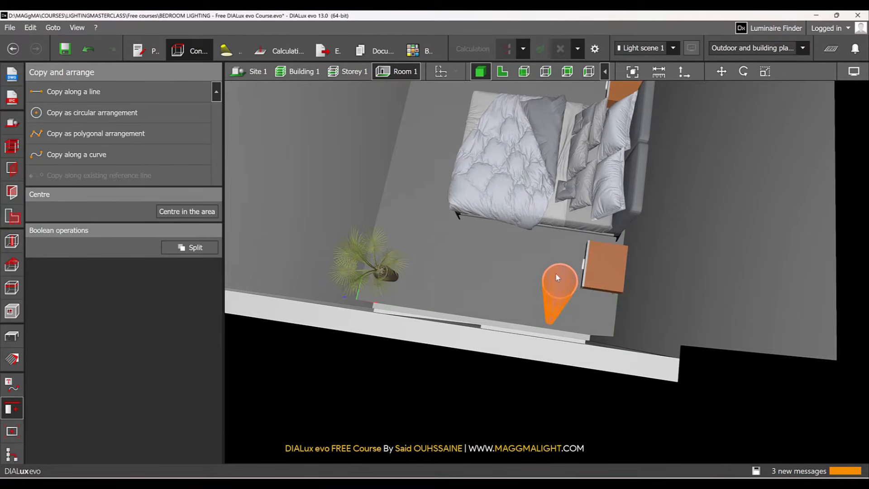
- Choose the standard cube as the active object and set its width and length to 0.15 m and height to 3 m
left_click(502, 72)
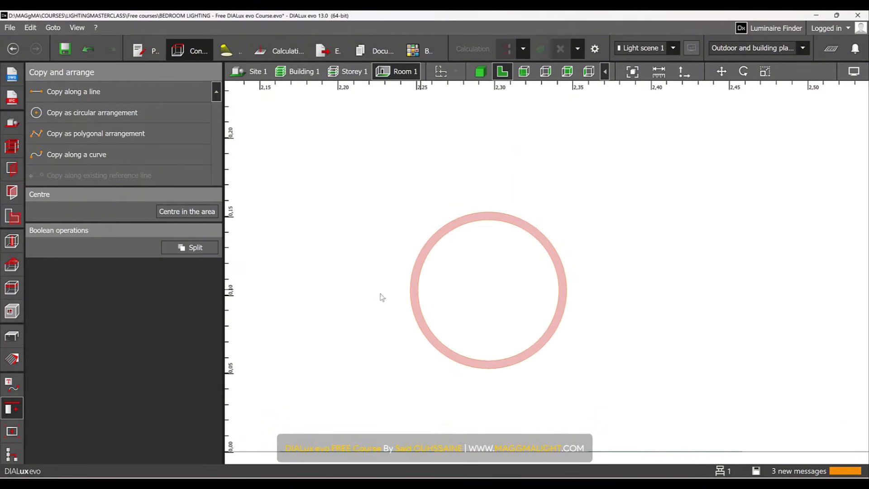
left_click(20, 333)
left_click(191, 339)
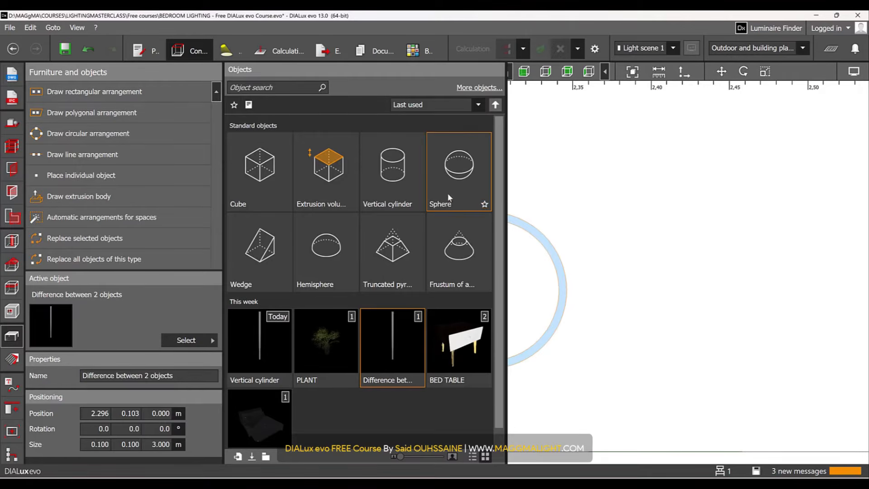
left_click(287, 169)
left_click(94, 375)
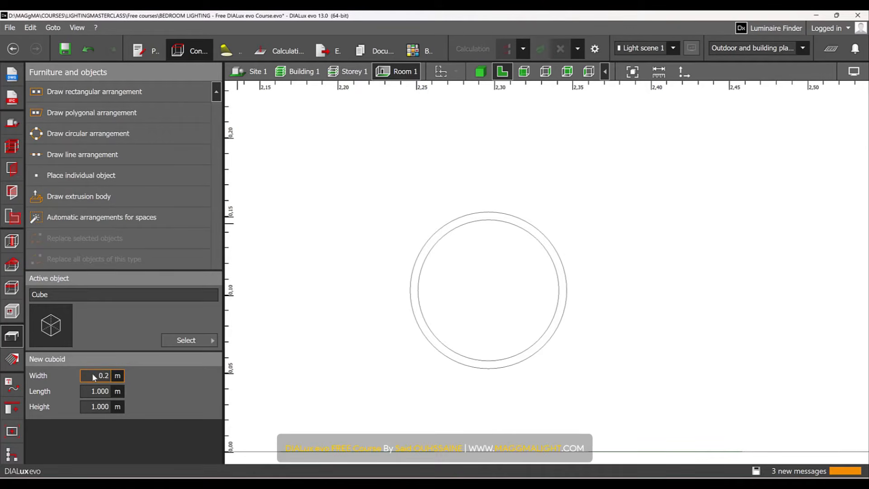
type("0.15")
key("Tab")
key("BackSpace")
key("Tab")
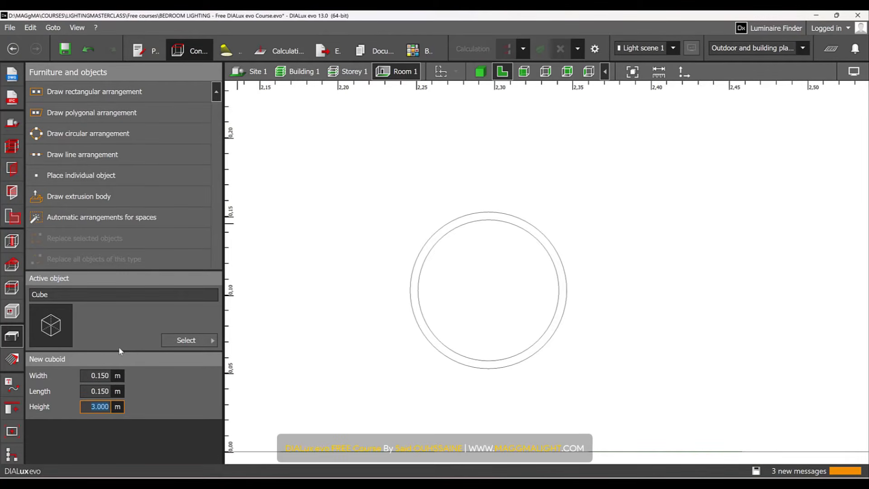
- Place the cube in the plan view, centre it on the tube at about X 2.296 m, Y 0.103 m, and duplicate it in place
left_click(591, 253)
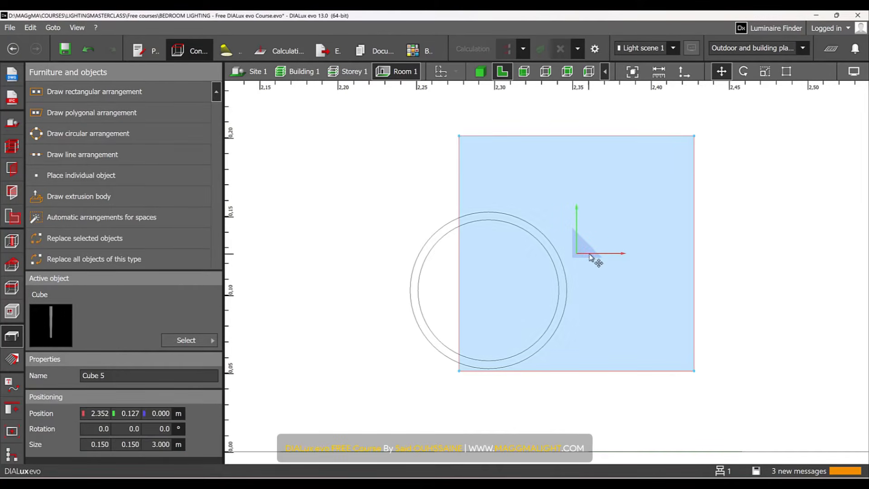
scroll(576, 255, "up", 1)
left_click_drag(576, 254, 473, 297)
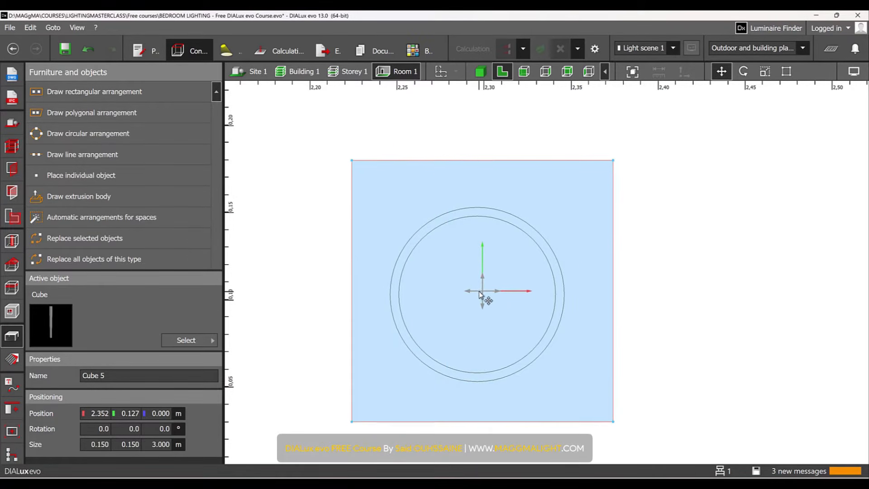
left_click_drag(476, 292, 475, 293)
scroll(508, 261, "down", 1)
middle_click_drag(508, 261, 532, 244)
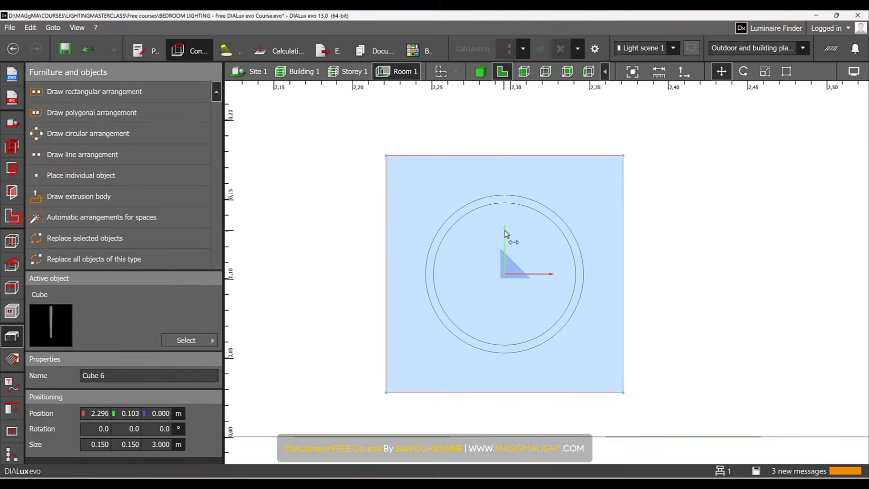
- Move the duplicate cube along Y until its edge crosses the tube's centre, and delete the original cube
left_click_drag(624, 394, 624, 281)
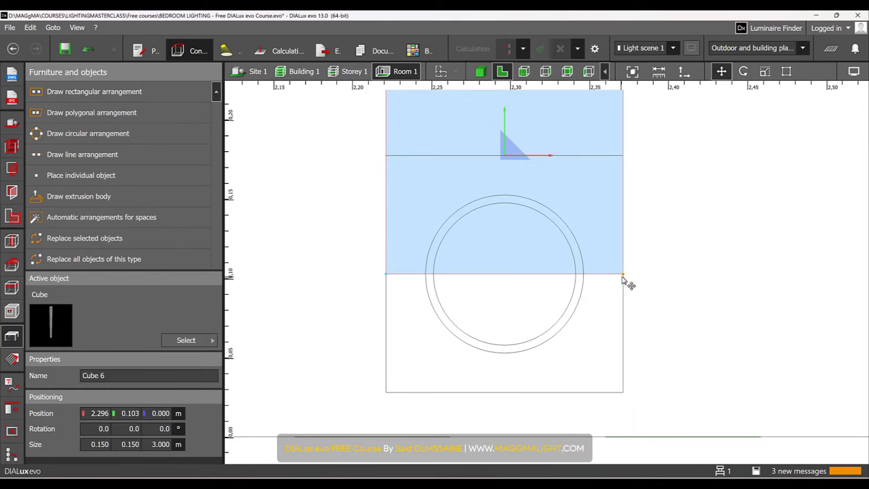
left_click(601, 322)
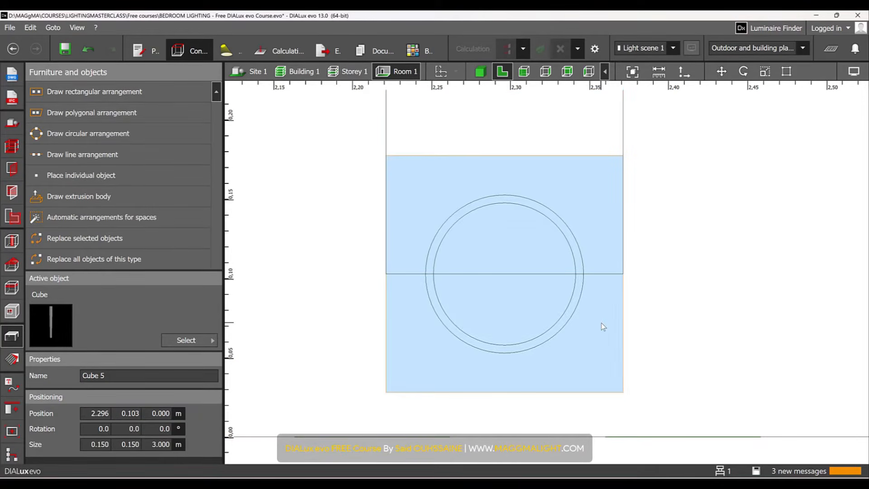
key("Delete")
- Subtract the remaining cube from the tube to leave a half-round shell, and inspect the shell from several sides in 3D
left_click_drag(624, 355, 551, 246)
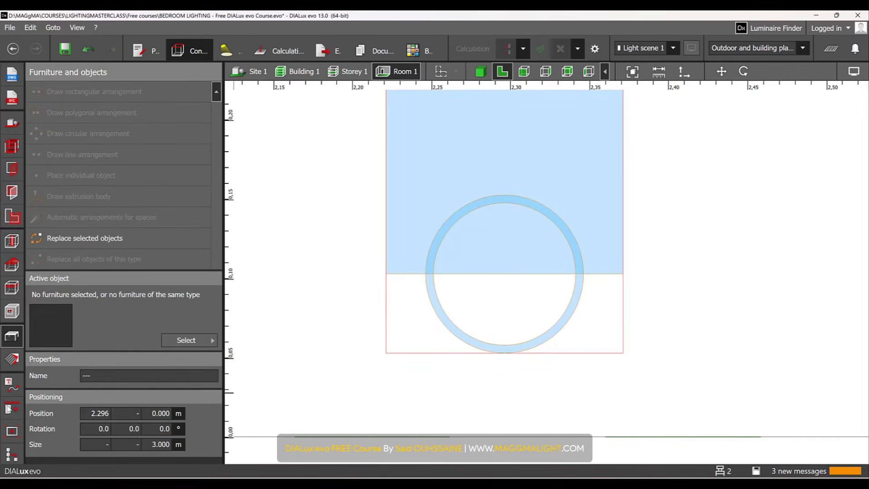
left_click(9, 410)
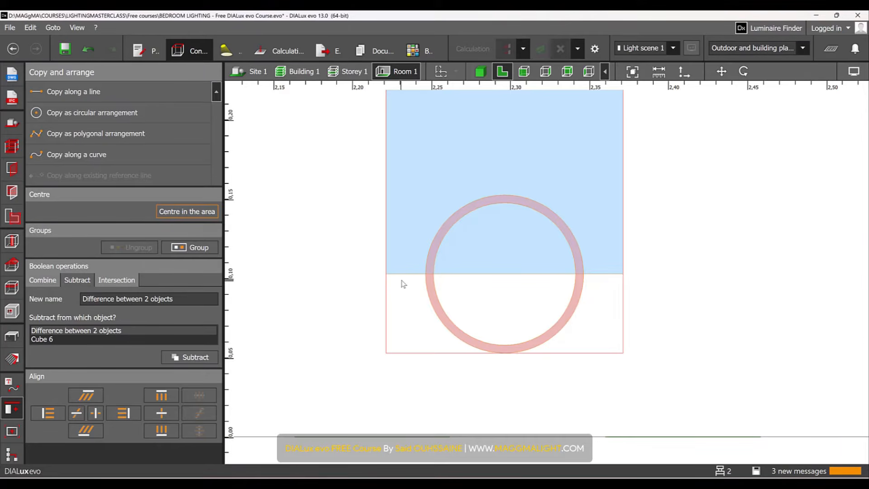
left_click(195, 361)
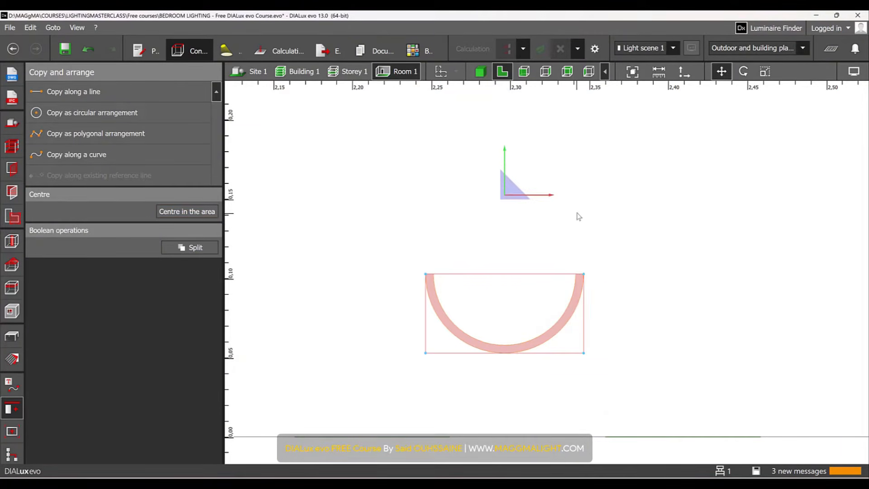
left_click(427, 342)
left_click(481, 72)
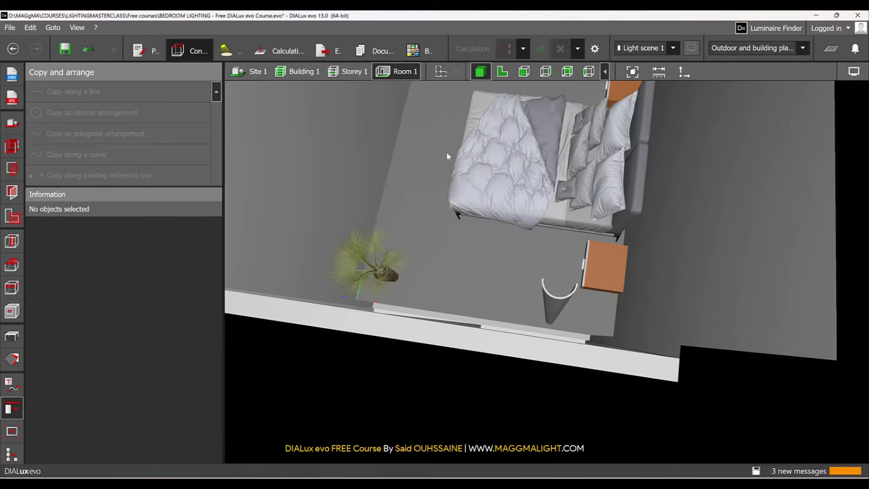
right_click_drag(534, 278, 600, 235)
scroll(570, 282, "up", 2)
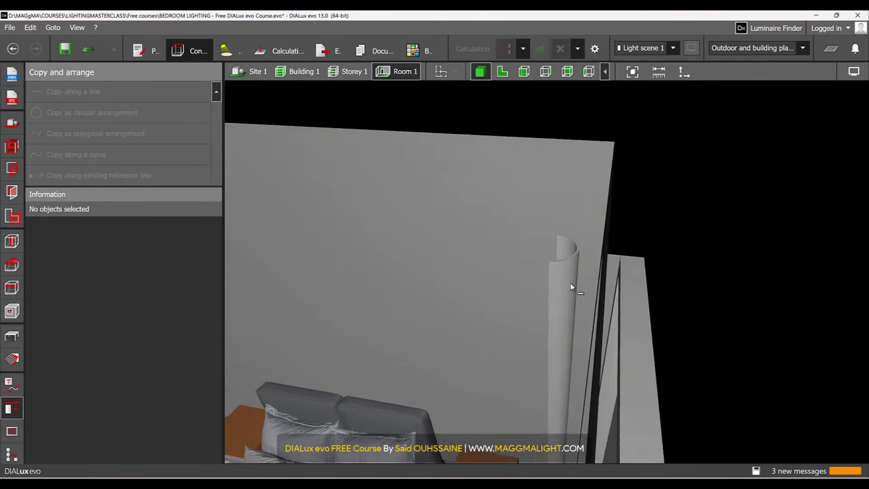
right_click_drag(473, 319, 533, 349)
left_click(537, 290)
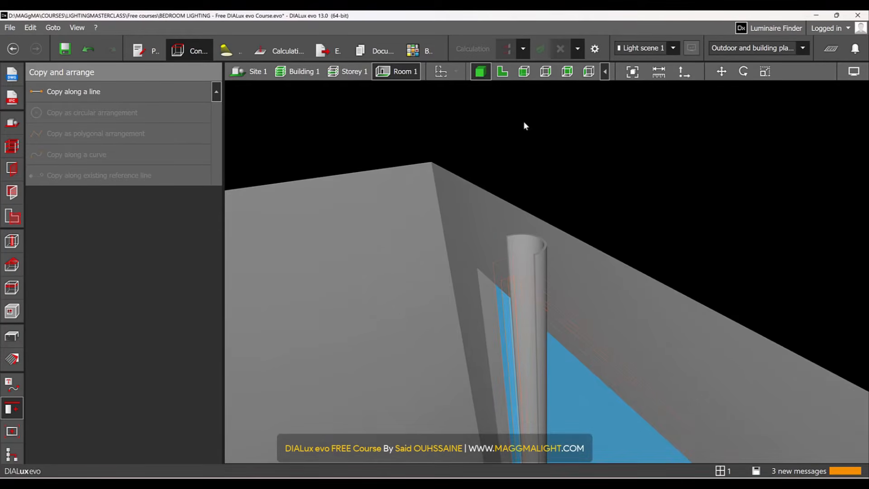
- Duplicate the half-round shell in the plan view, rotated 180° about the vertical axis
left_click(499, 74)
left_click(514, 300)
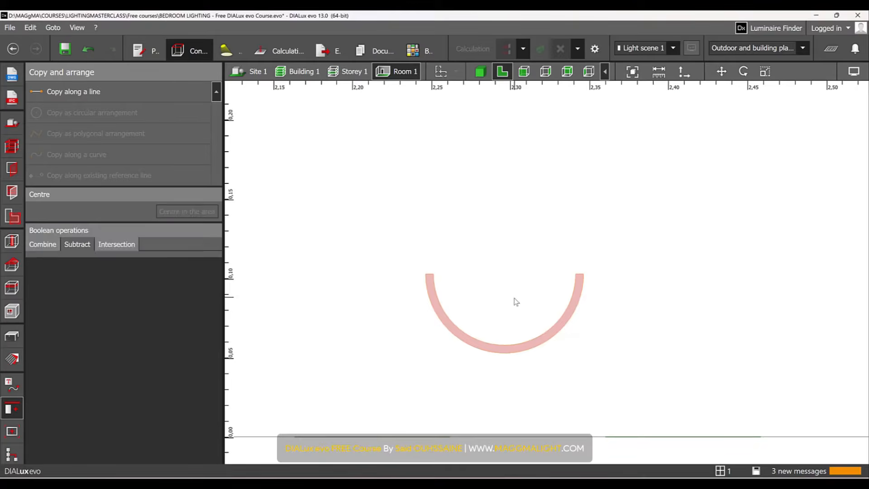
middle_click_drag(460, 293, 447, 281)
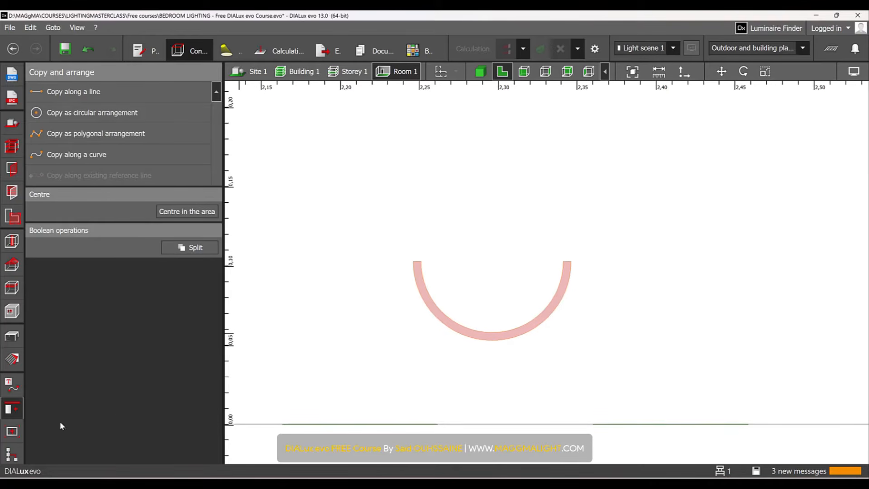
left_click(12, 336)
middle_click_drag(577, 252, 547, 238)
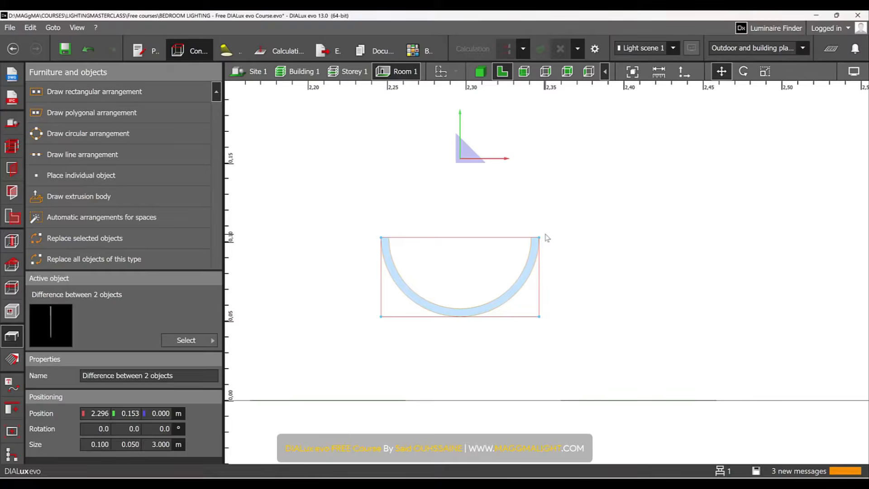
left_click(743, 72)
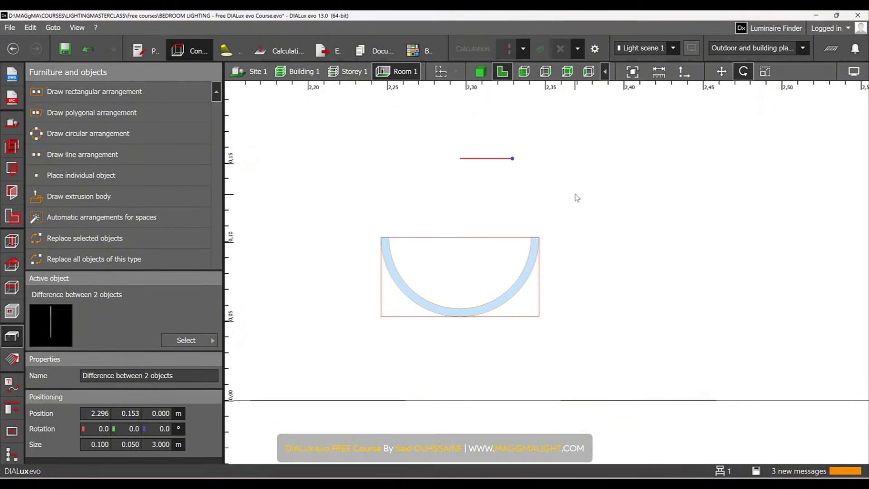
left_click_drag(513, 163, 345, 156)
- Move the rotated shell to X 2.391 m, Y 0.053 m so its end meets the first shell, and check the wave in 3D
left_click(722, 72)
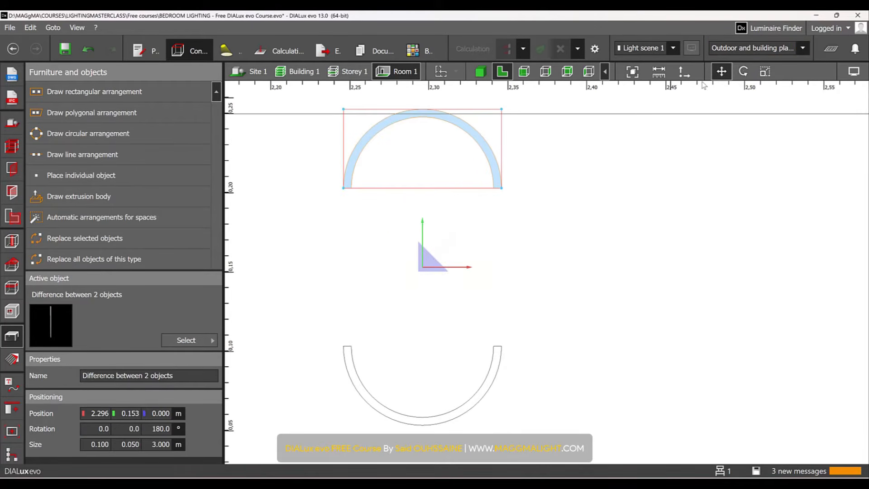
left_click_drag(345, 190, 488, 351)
scroll(499, 349, "up", 3)
left_click(480, 71)
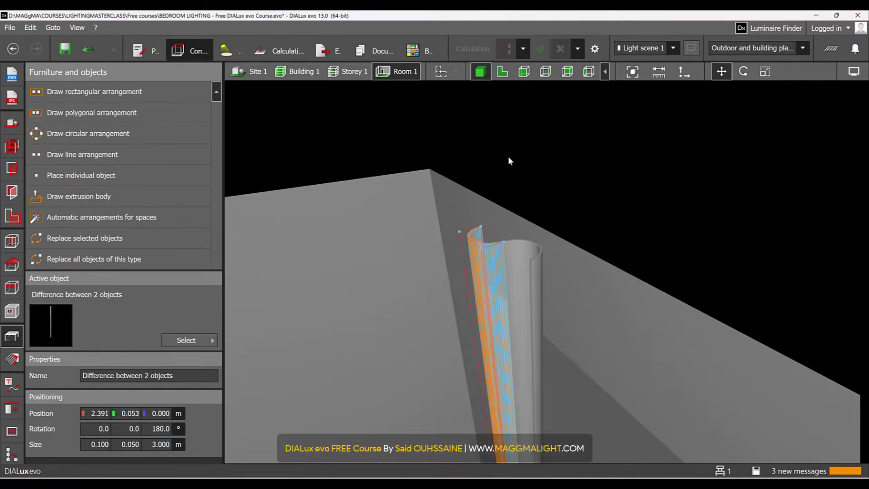
left_click(564, 188)
mouse_move(515, 250)
right_mouse_down()
mouse_move(560, 300)
mouse_move(565, 265)
right_mouse_up()
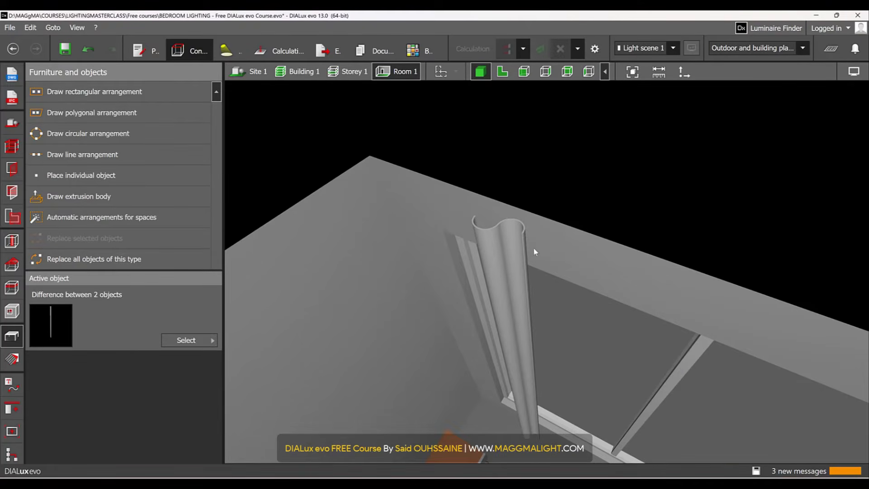
- Duplicate the two-shell wave along X in the plan view and align the copy's start exactly with the first wave's end
left_click(502, 71)
scroll(516, 242, "down", 3)
left_click_drag(670, 351, 401, 217)
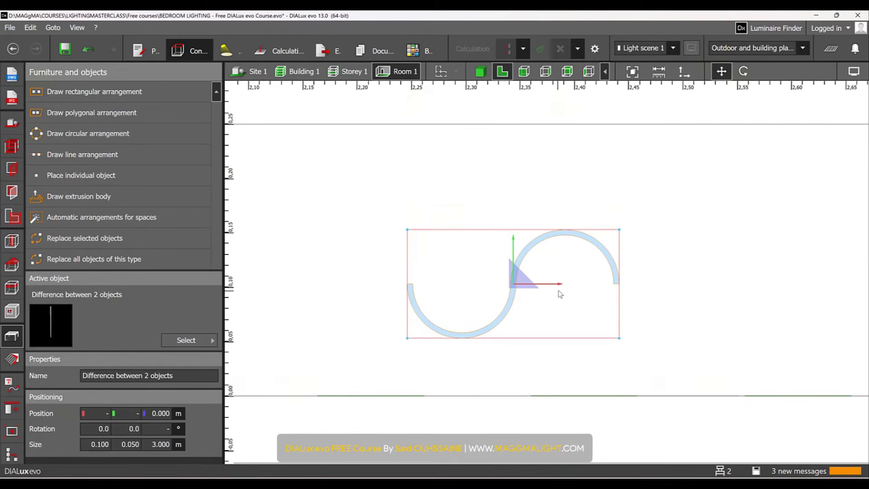
left_click_drag(562, 291, 772, 281)
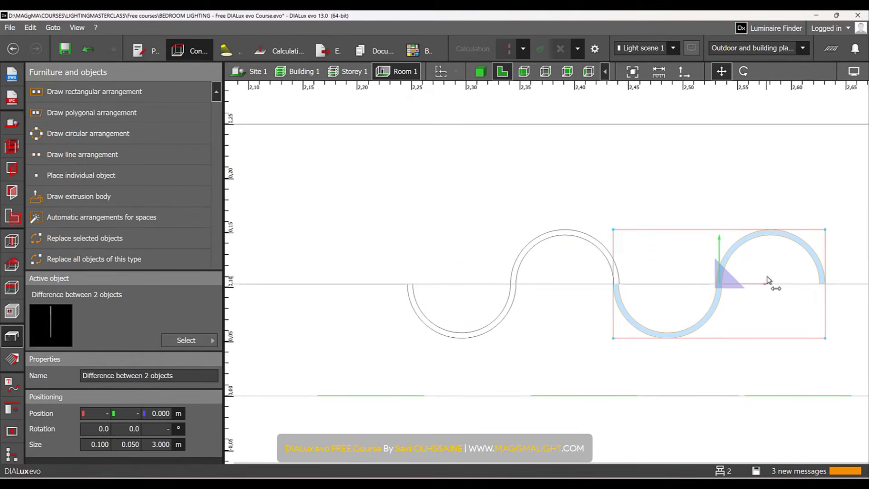
scroll(656, 287, "up", 5)
middle_click_drag(551, 286, 397, 295)
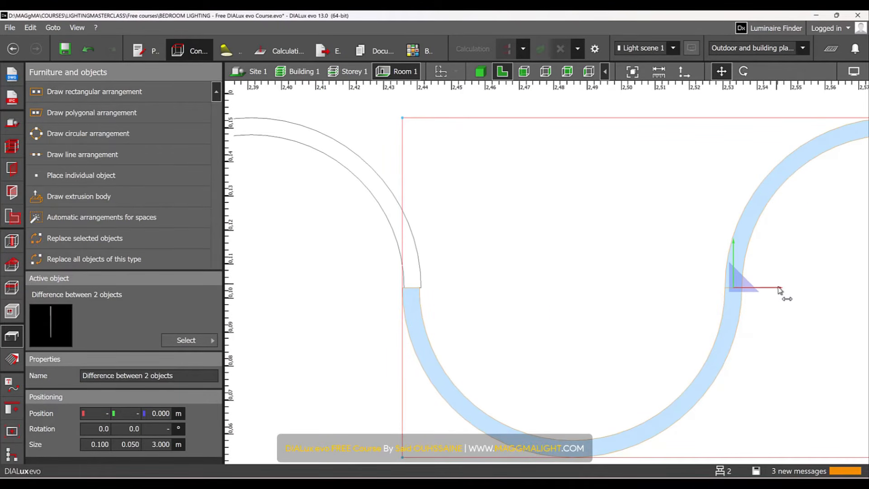
left_click_drag(780, 290, 782, 291)
scroll(701, 300, "down", 10)
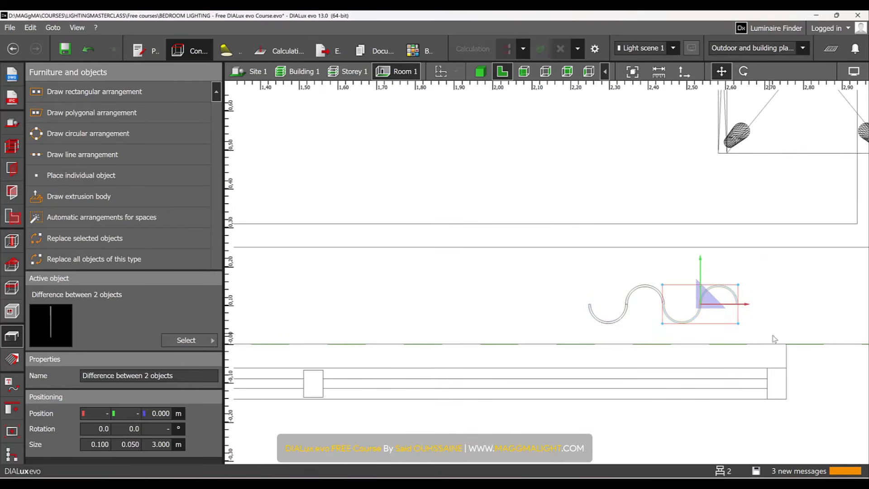
- Duplicate the four-shell wave along X towards the side wall near the bedside table and align the adjoining shell ends
left_click_drag(595, 273, 577, 258)
left_click(664, 296)
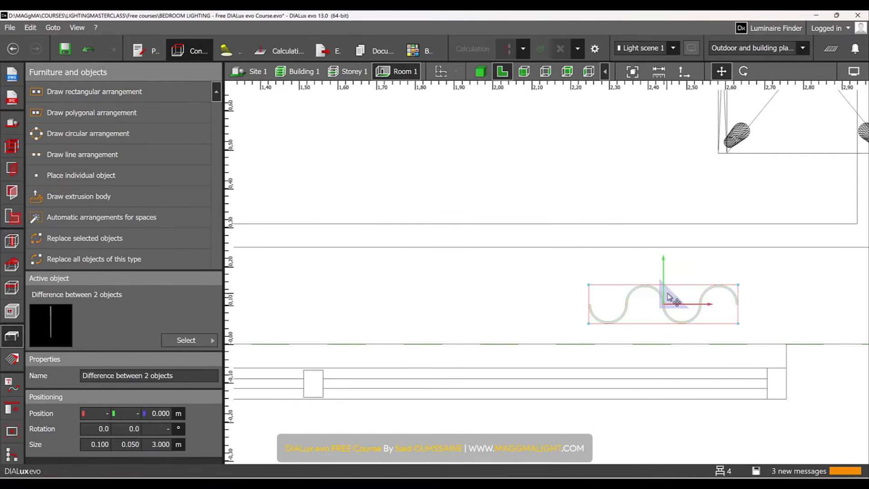
middle_click_drag(668, 296, 476, 288)
scroll(509, 298, "up", 5)
left_click_drag(483, 305, 703, 323)
scroll(647, 308, "up", 2)
middle_click_drag(625, 304, 488, 304)
scroll(633, 303, "up", 1)
scroll(730, 284, "up", 1)
left_click_drag(714, 297, 762, 304)
scroll(547, 346, "down", 4)
scroll(609, 317, "down", 3)
scroll(637, 299, "up", 2)
scroll(637, 299, "up", 3)
- Duplicate four shells in the opposite direction along X and align the copy with the free end of the wave
left_click_drag(778, 304, 553, 213)
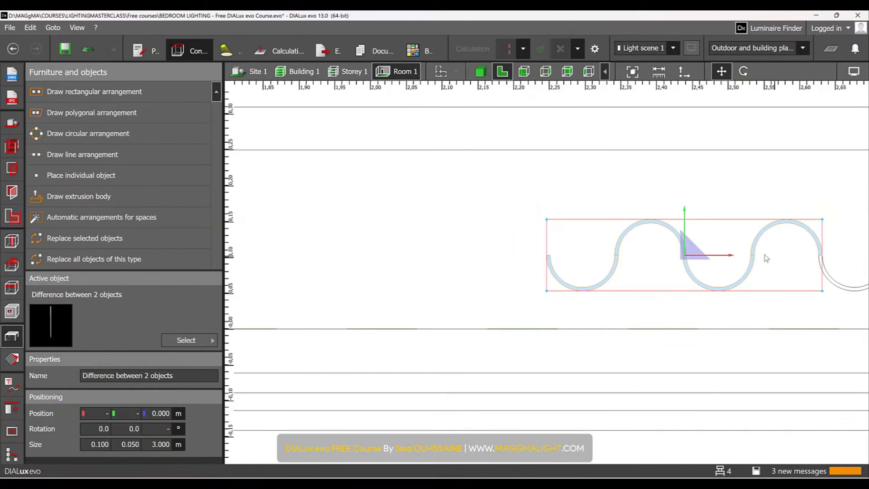
left_click_drag(730, 270, 460, 240)
scroll(471, 275, "up", 6)
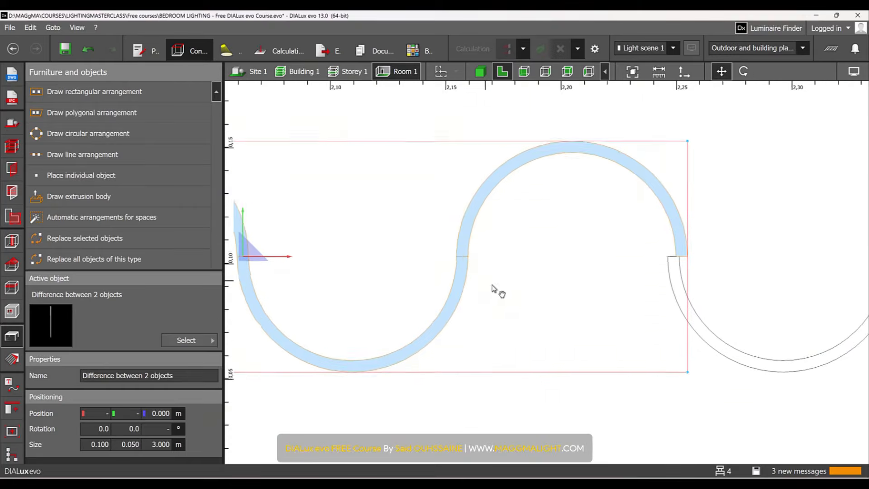
left_click_drag(401, 285, 392, 287)
scroll(393, 289, "down", 10)
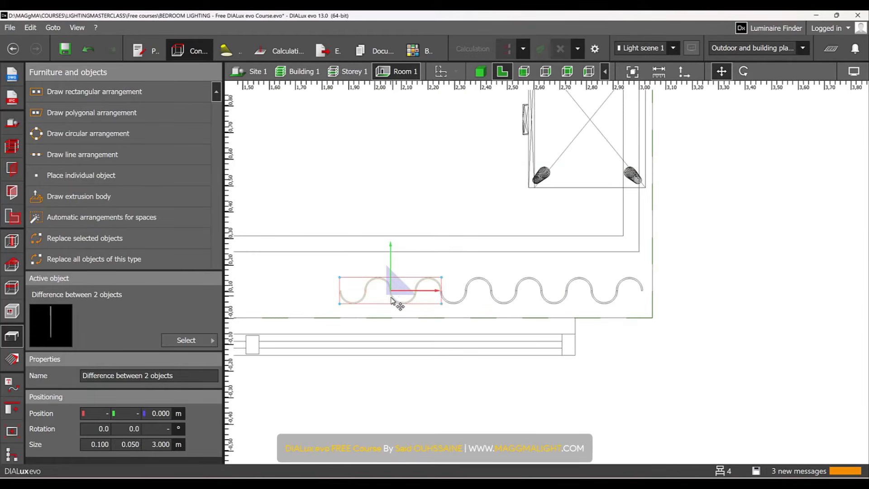
scroll(493, 308, "up", 10)
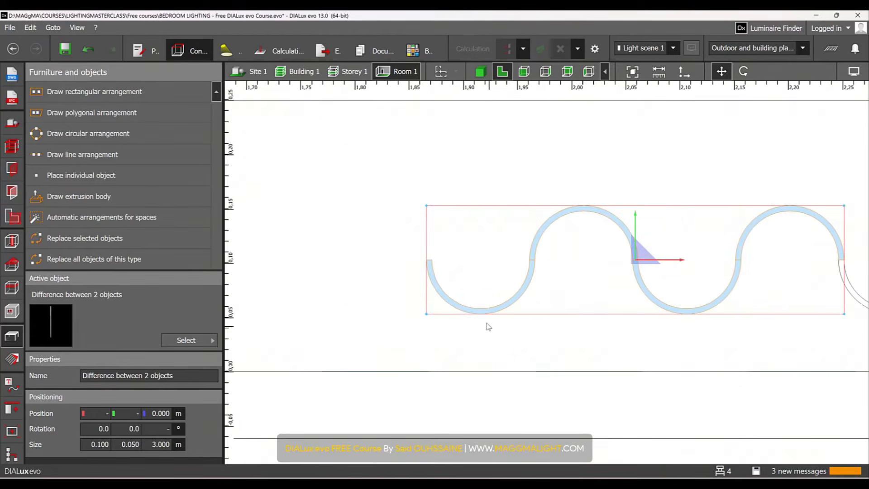
- Add a copy of one 180°-rotated shell at the wave's free end, at X 1.821 m, and inspect the curtain in 3D
left_click(433, 265)
left_click(540, 233)
left_click(520, 214)
left_click(553, 221)
scroll(553, 224, "up", 3)
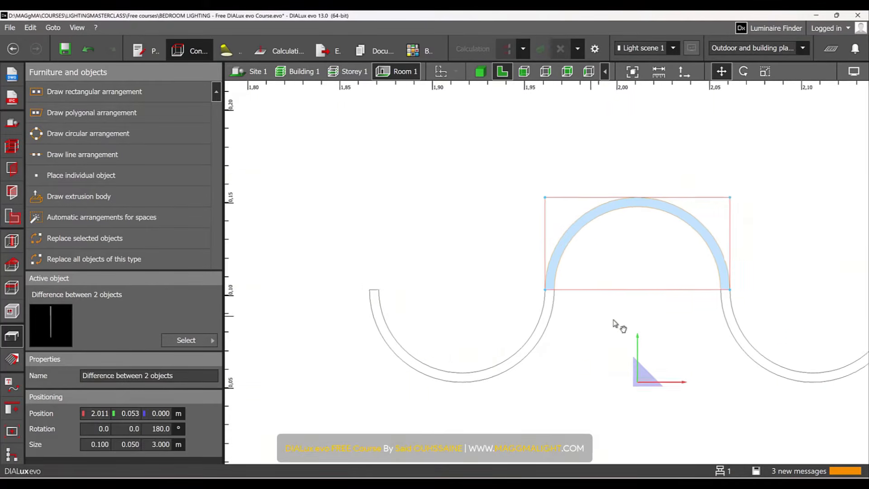
middle_click_drag(580, 311, 649, 331)
left_click_drag(723, 388, 380, 388, "ctrl")
scroll(419, 287, "up", 3)
scroll(418, 312, "down", 6)
scroll(419, 312, "down", 5)
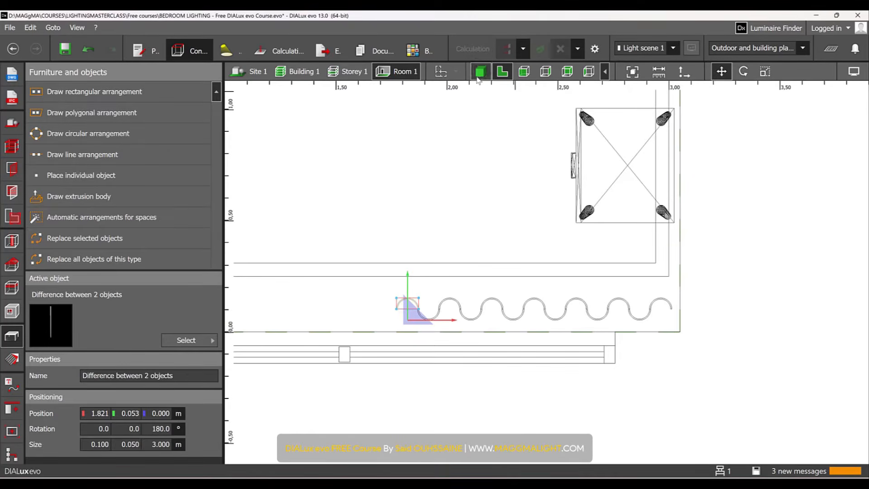
left_click(478, 77)
left_click(615, 230)
scroll(572, 333, "down", 3)
right_click_drag(572, 333, 561, 246)
- Select all the curtain shells in the plan view and combine them into one object with a Boolean combination
left_click(502, 73)
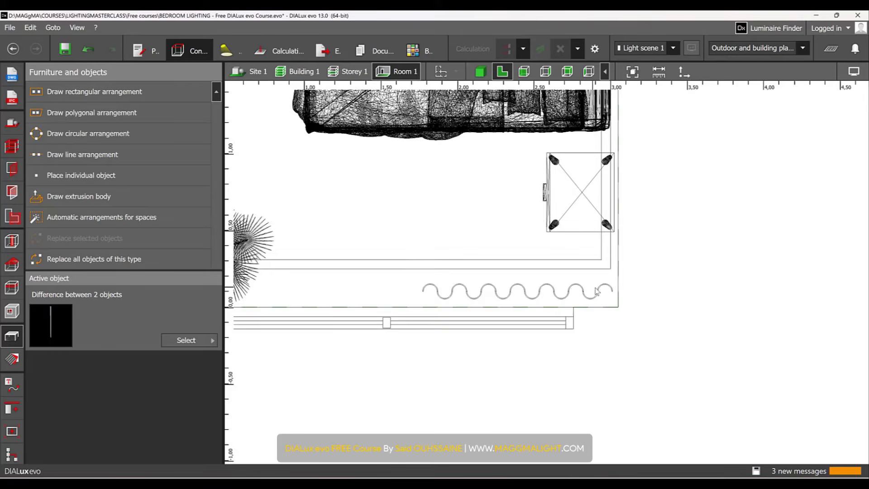
scroll(615, 304, "up", 3)
left_click_drag(620, 308, 341, 276)
left_click(101, 411)
left_click(9, 411)
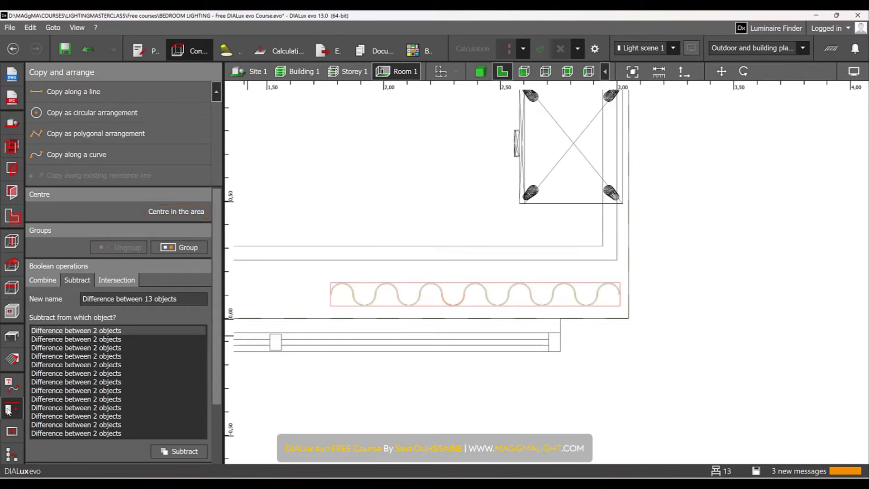
left_click(48, 281)
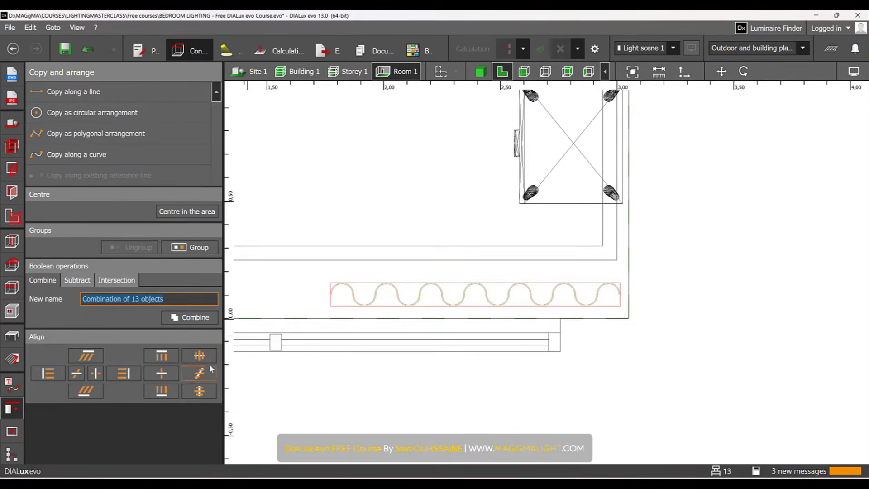
left_click(205, 316)
left_click(525, 303)
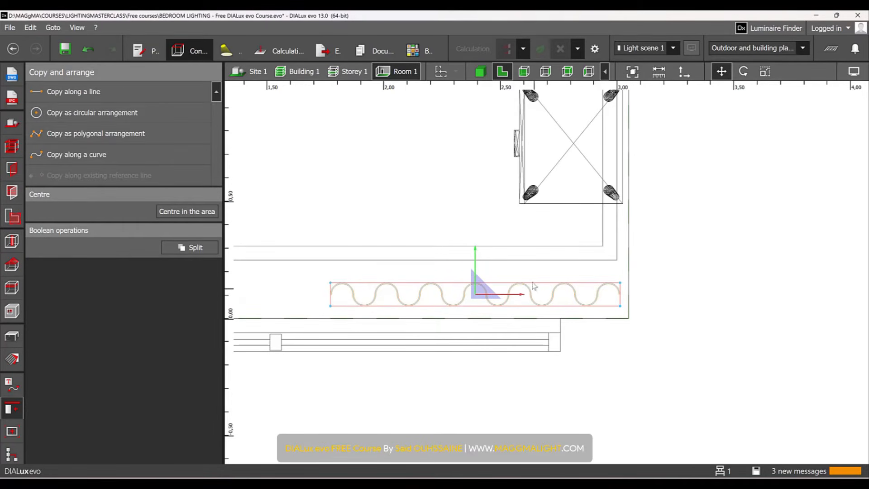
- Move the combined curtain along X until its end touches the side wall near the bedside table
scroll(408, 235, "down", 1)
middle_click_drag(401, 271, 554, 279)
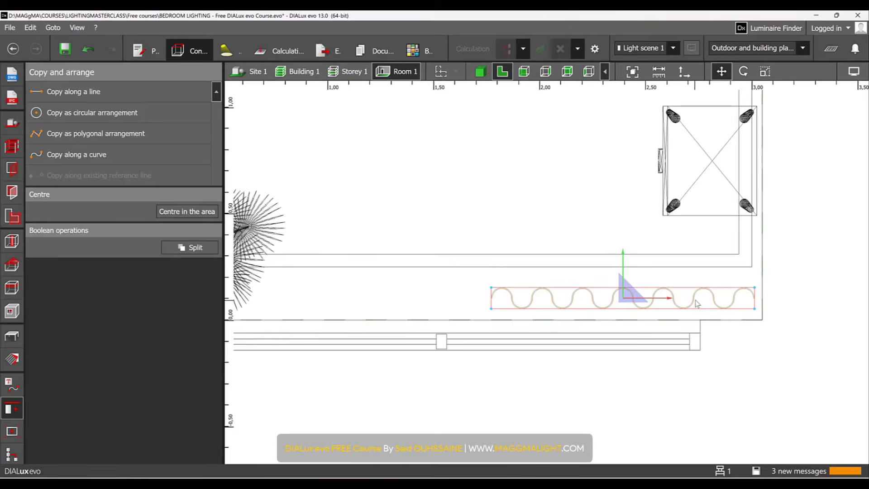
scroll(697, 304, "up", 3)
left_click_drag(508, 291, 522, 296)
scroll(510, 297, "down", 2)
scroll(508, 294, "down", 1)
middle_click_drag(475, 295, 572, 283)
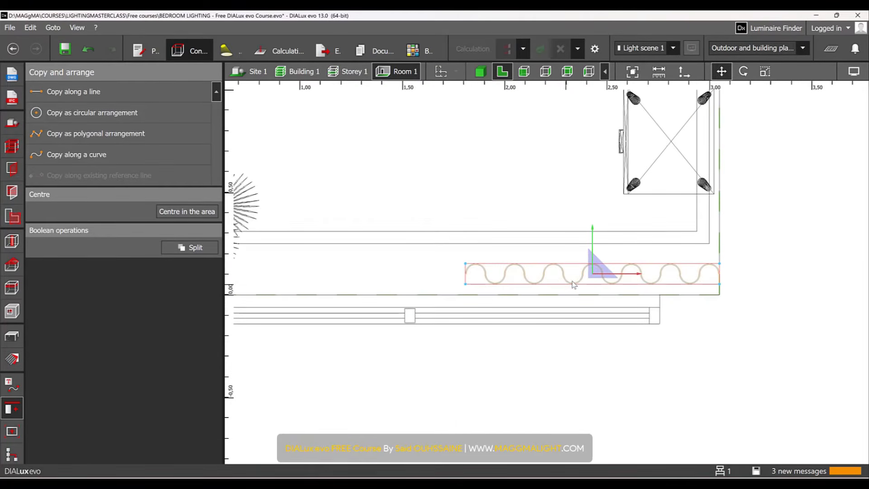
- Duplicate the curtain to the opposite corner of the window wall behind the plant and narrow the copy to about 0.8 m
scroll(682, 295, "down", 3)
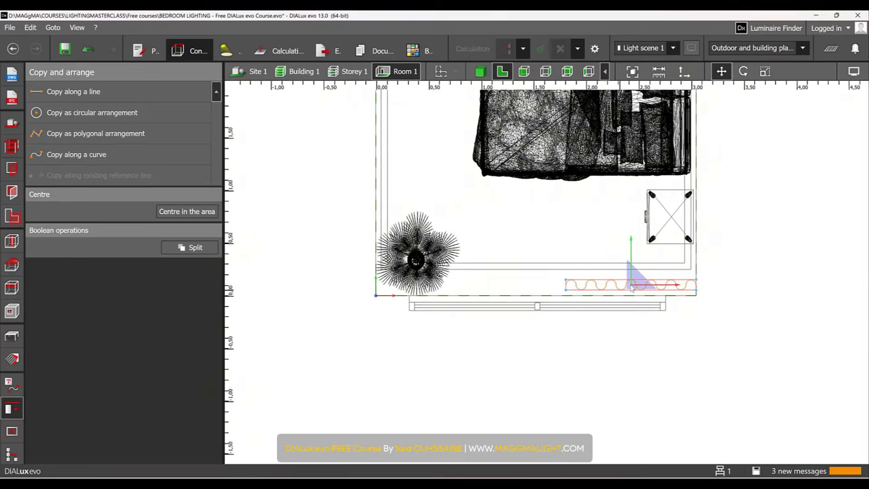
left_click_drag(679, 294, 460, 303)
scroll(425, 274, "up", 3)
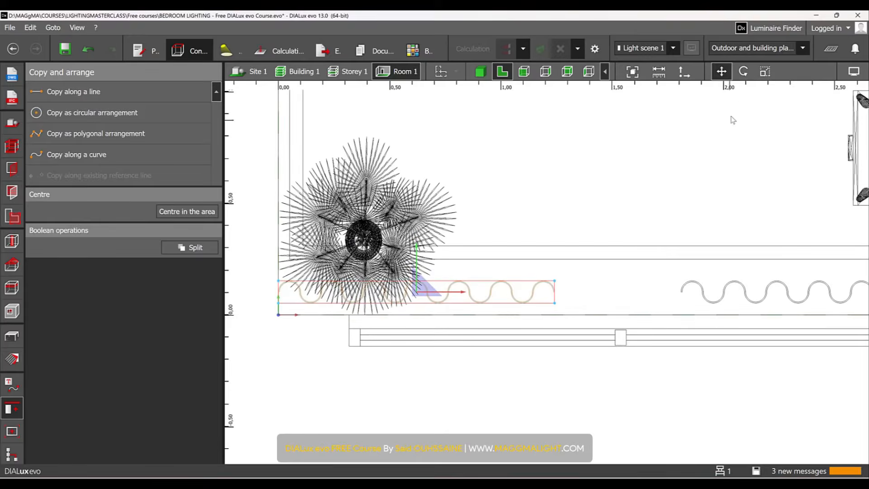
left_click(765, 71)
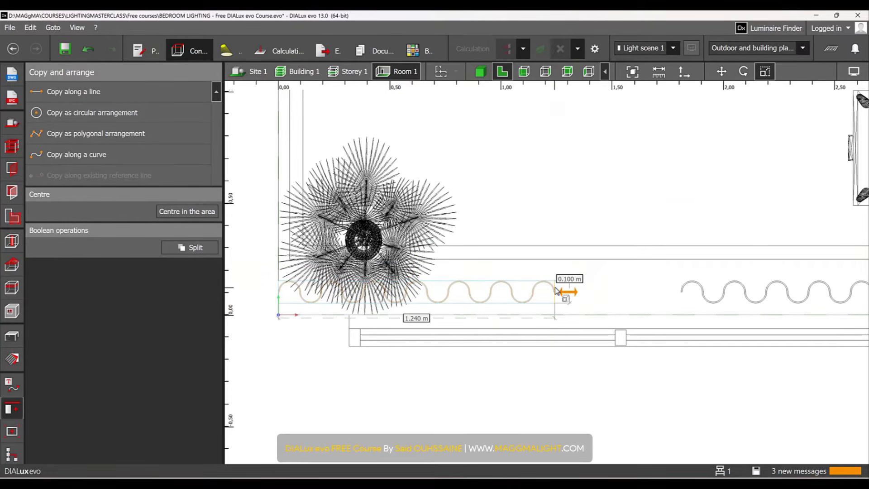
left_click_drag(555, 293, 458, 290)
- Examine both curtains around the window in 3D from inside the room and from above
left_click(481, 71)
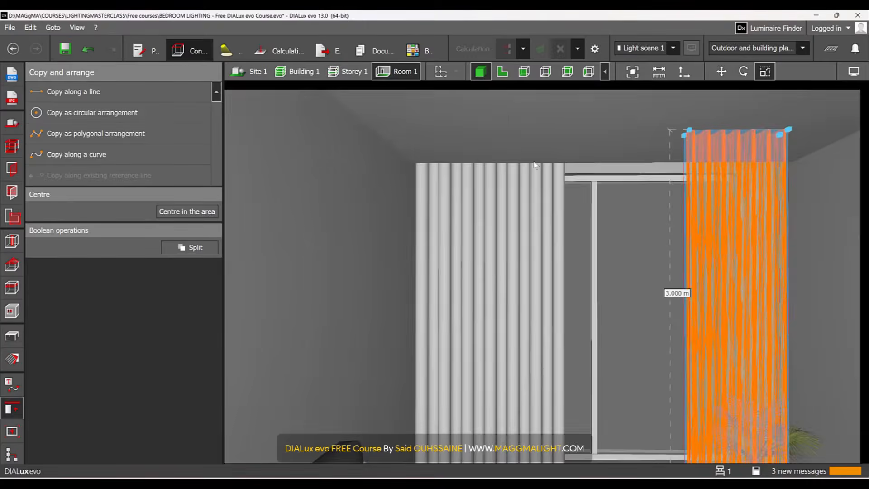
scroll(533, 261, "down", 5)
middle_click_drag(537, 255, 451, 241)
left_click(511, 259)
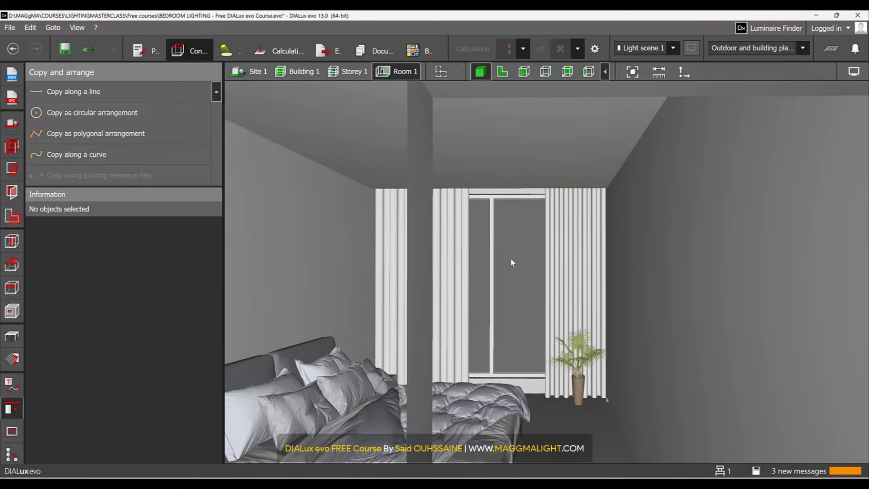
scroll(516, 289, "up", 1)
scroll(515, 287, "up", 2)
right_click_drag(509, 287, 472, 284)
right_click_drag(562, 283, 310, 200)
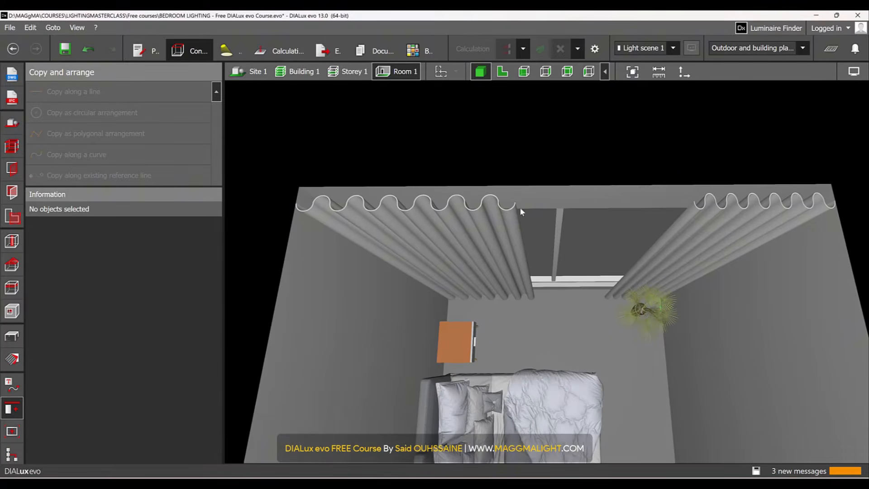
- Draw a beam 0.04 m wide along the whole window wall, from corner to corner, about 3.05 m long
left_click(502, 71)
left_click(12, 244)
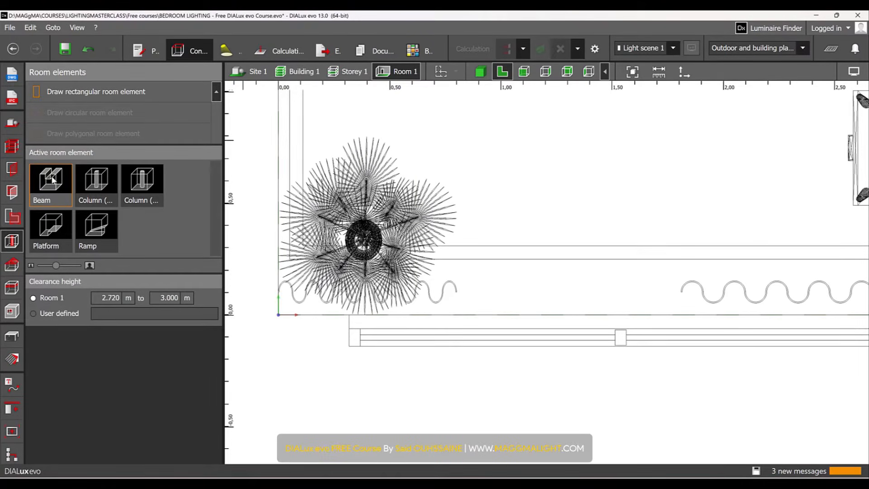
scroll(513, 312, "down", 3)
scroll(667, 320, "up", 4)
scroll(408, 303, "up", 3)
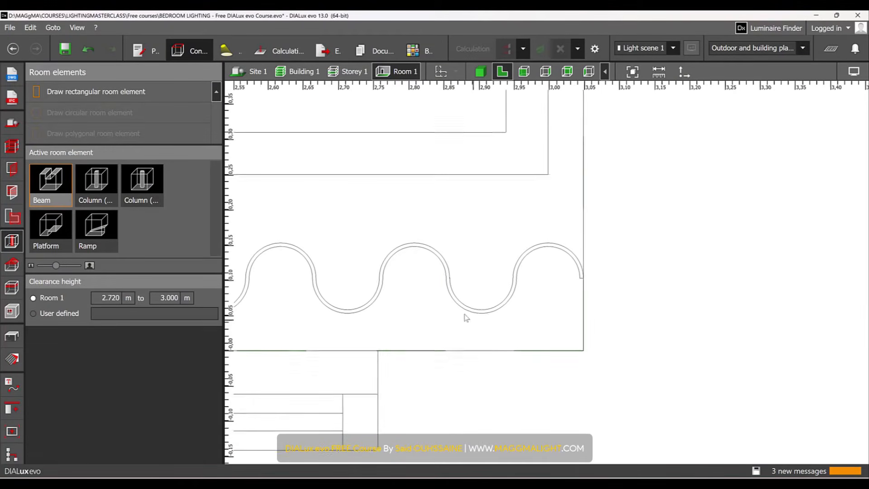
left_click(75, 92)
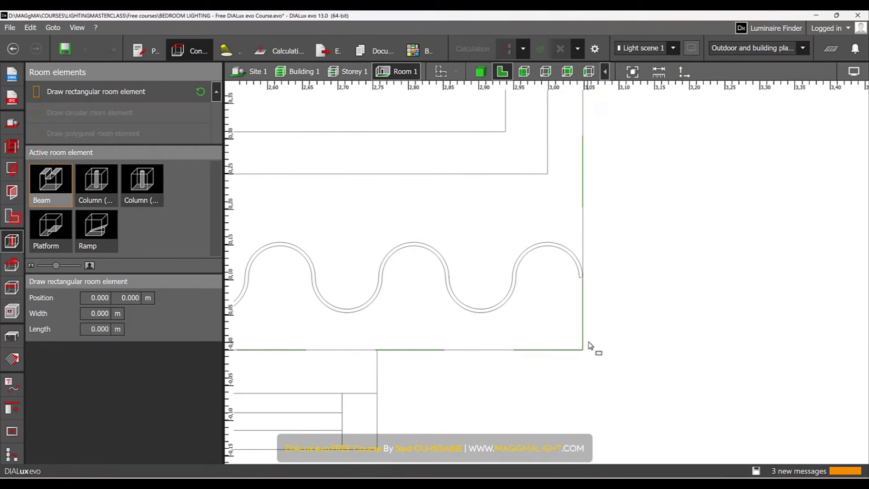
left_click(580, 353)
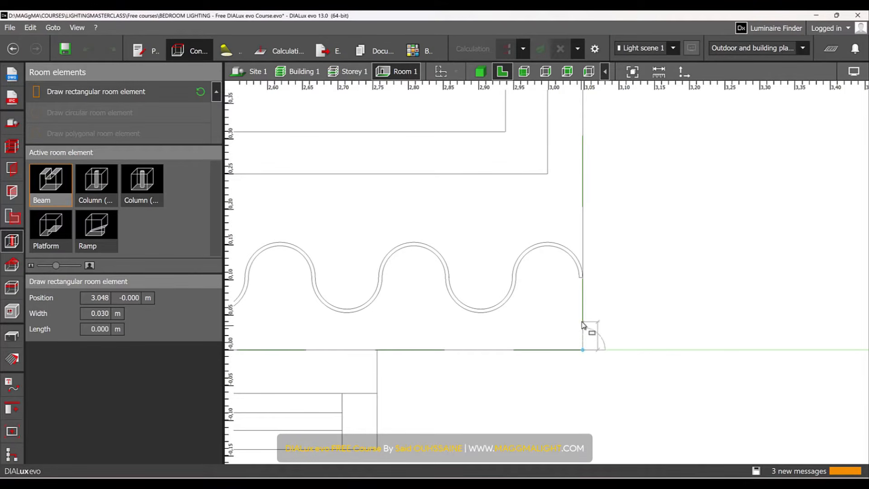
type(".04")
key("Tab")
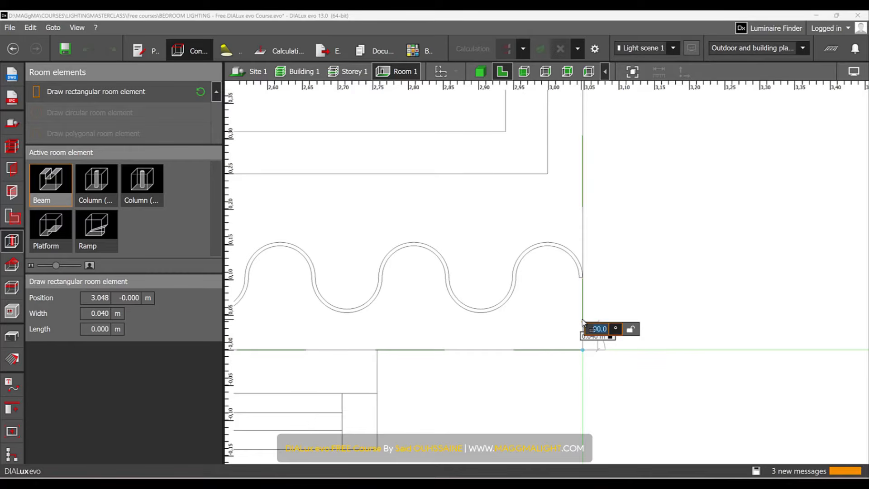
key("Return")
scroll(466, 274, "down", 7)
middle_click_drag(393, 311, 823, 294)
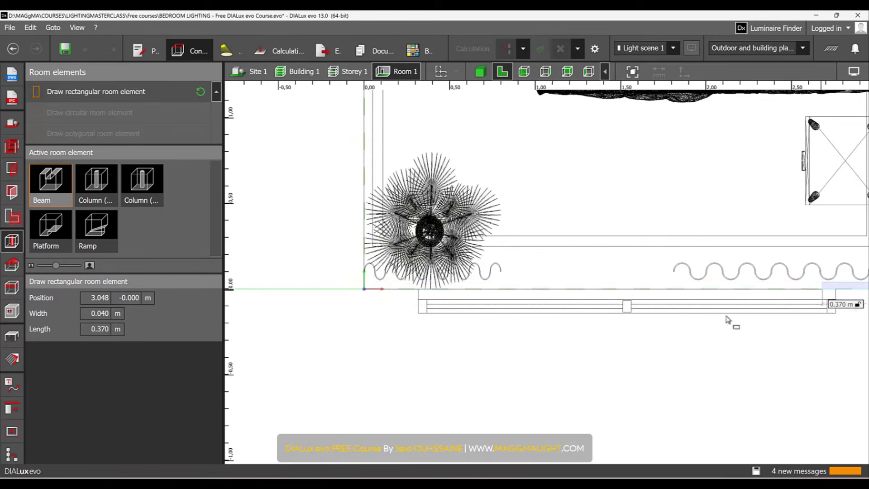
scroll(363, 289, "up", 3)
left_click(363, 289)
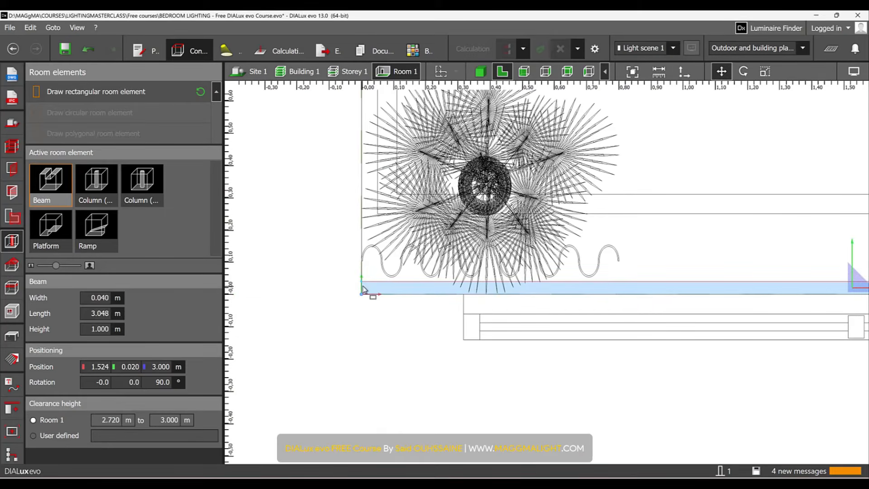
- Move the beam 0.04 m away from the window wall, to Y position 0.060 m
scroll(629, 299, "down", 1)
middle_click_drag(629, 299, 427, 307)
middle_click_drag(723, 290, 492, 263)
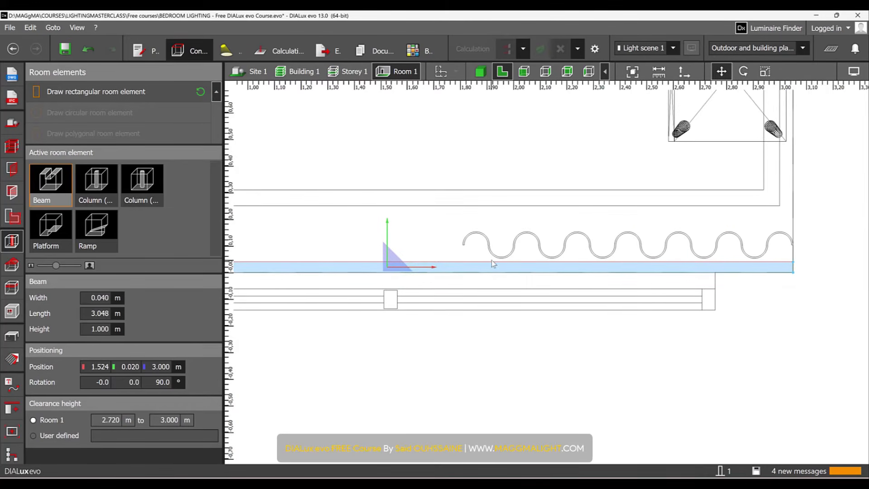
scroll(441, 266, "down", 1)
middle_click_drag(441, 266, 451, 273)
scroll(771, 292, "up", 4)
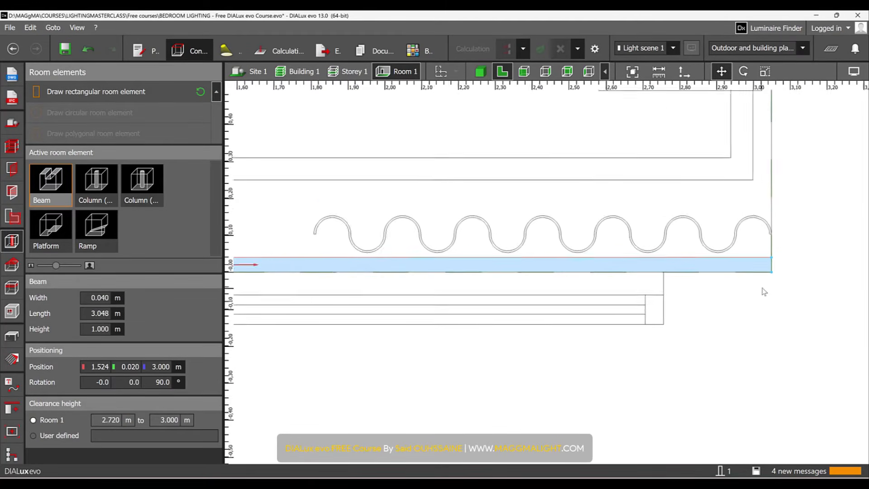
scroll(768, 283, "up", 1)
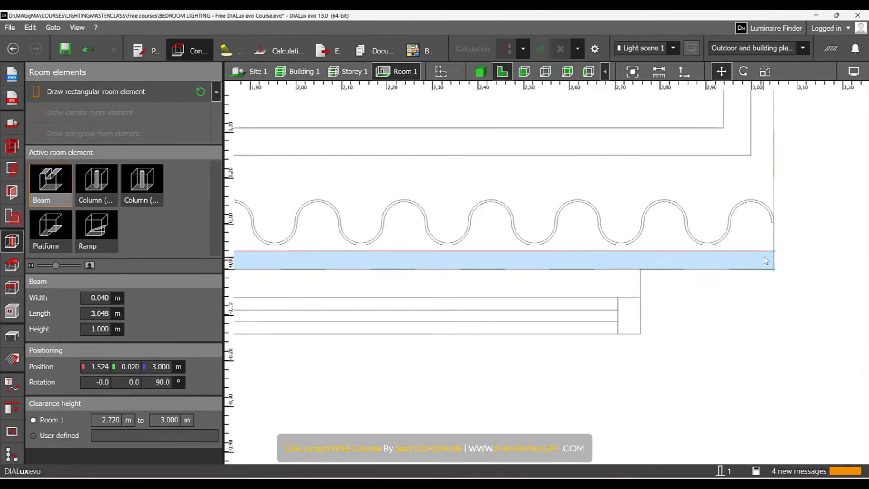
middle_click_drag(765, 254, 651, 278)
scroll(607, 285, "down", 2)
scroll(434, 272, "up", 5)
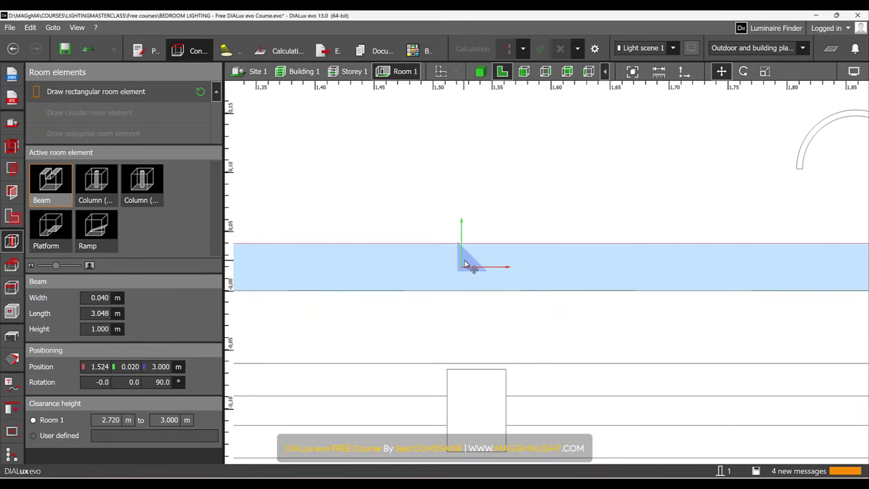
left_click_drag(462, 226, 460, 179)
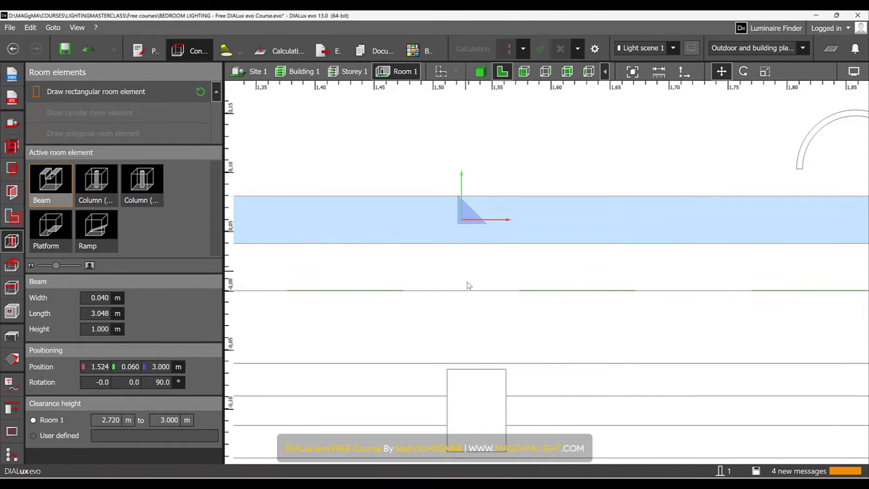
left_click(468, 279)
- Set the height of the beam along the window wall to 0.04 m
scroll(469, 281, "down", 2)
scroll(470, 282, "down", 3)
scroll(487, 274, "up", 3)
left_click(487, 259)
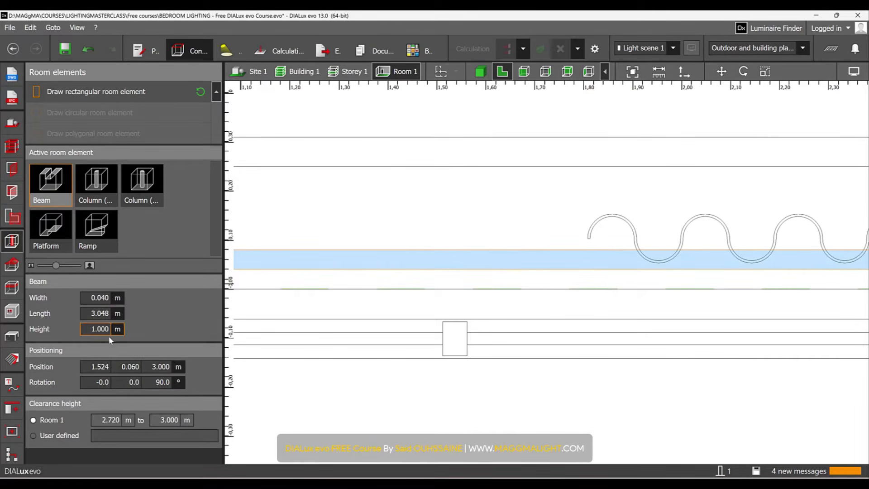
left_click(86, 328)
left_click(480, 71)
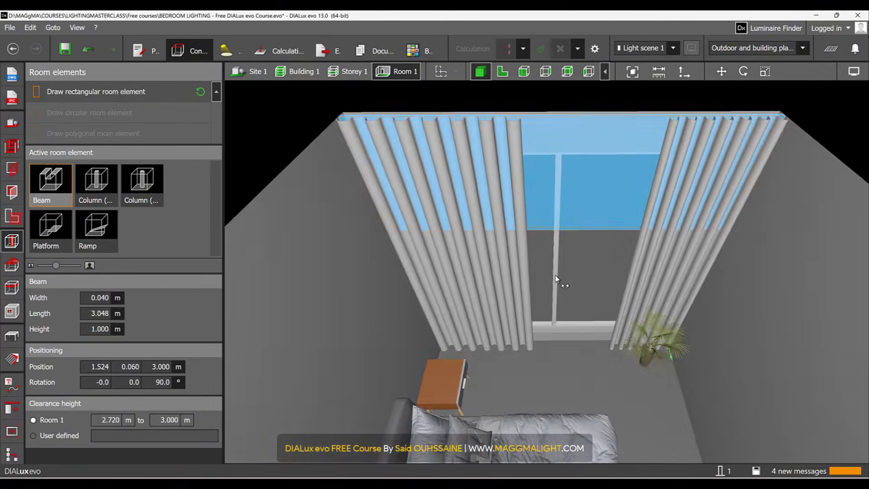
left_click_drag(557, 278, 572, 132)
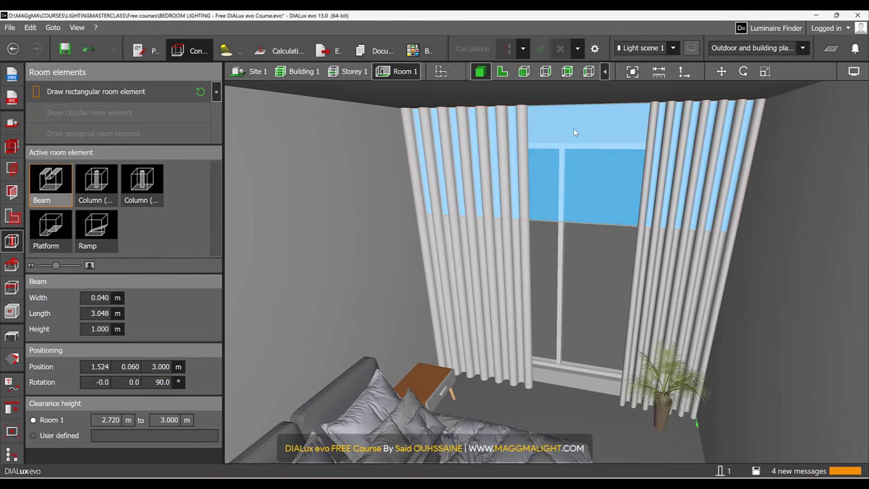
double_click(101, 329)
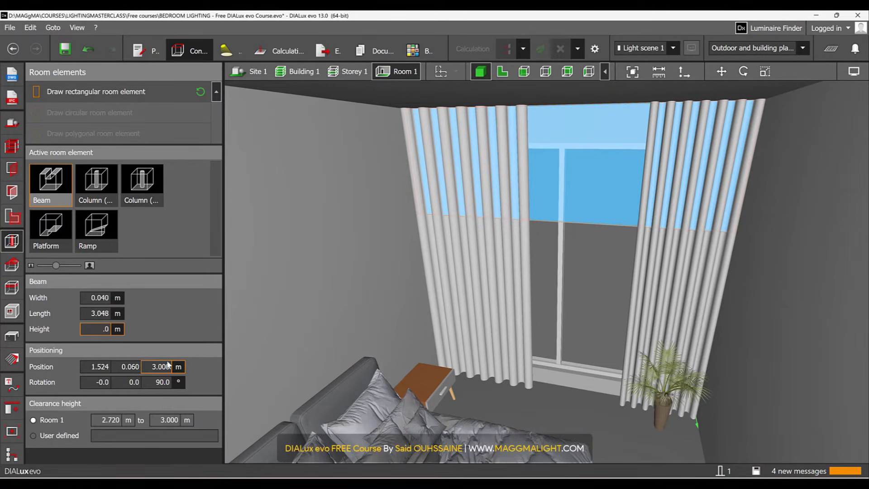
type(".04")
key("Return")
scroll(644, 151, "up", 5)
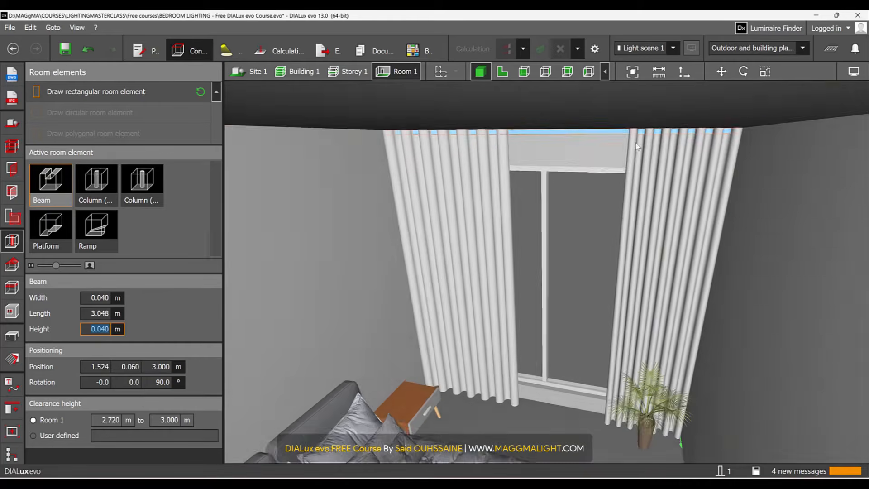
left_click_drag(632, 159, 648, 156)
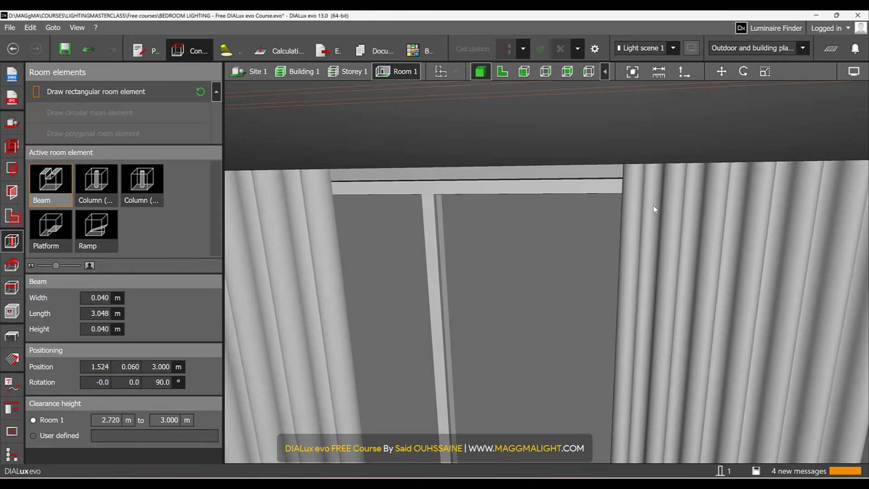
- Shorten the curtain behind the plant from its top edge to the beam's underside, making it 2.96 m high
left_click(652, 200)
left_click(524, 72)
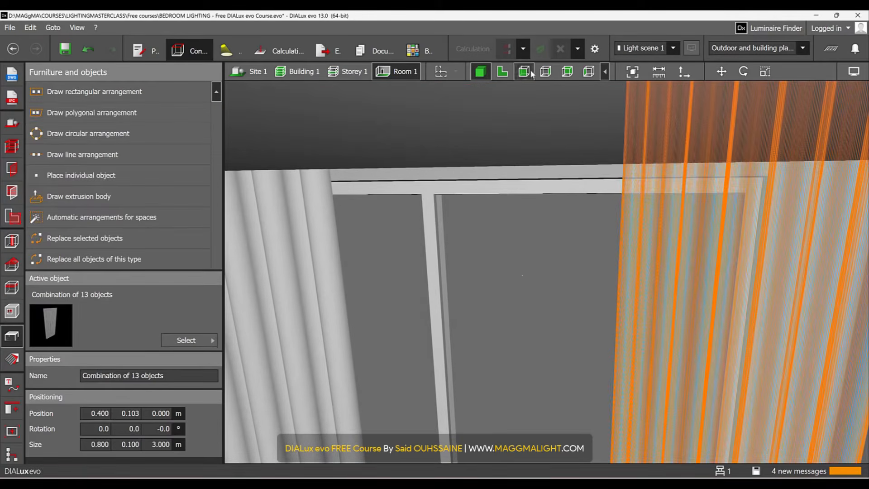
left_click(765, 72)
scroll(487, 181, "up", 3)
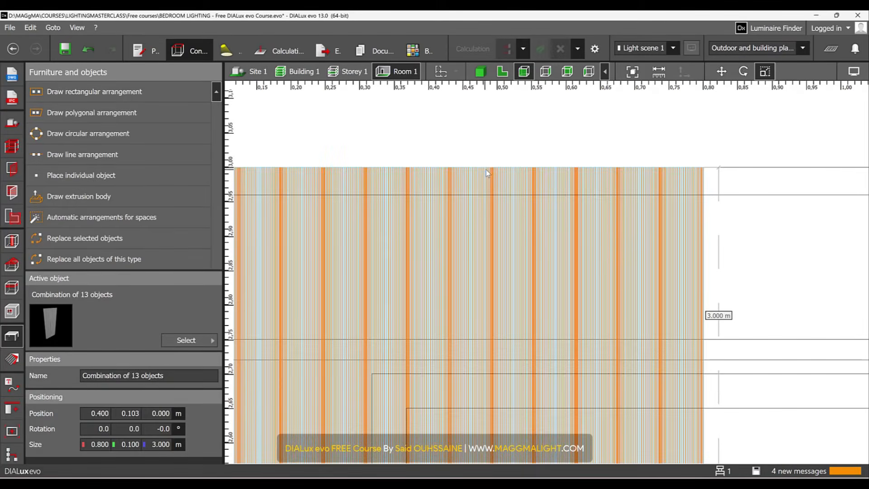
left_click_drag(487, 169, 489, 194)
- Shorten the wider curtain near the bedside table from its top edge to a height of 2.96 m
scroll(473, 216, "down", 6)
middle_click_drag(757, 239, 439, 287)
scroll(628, 274, "up", 2)
scroll(630, 275, "up", 1)
left_click(652, 252)
left_click(765, 71)
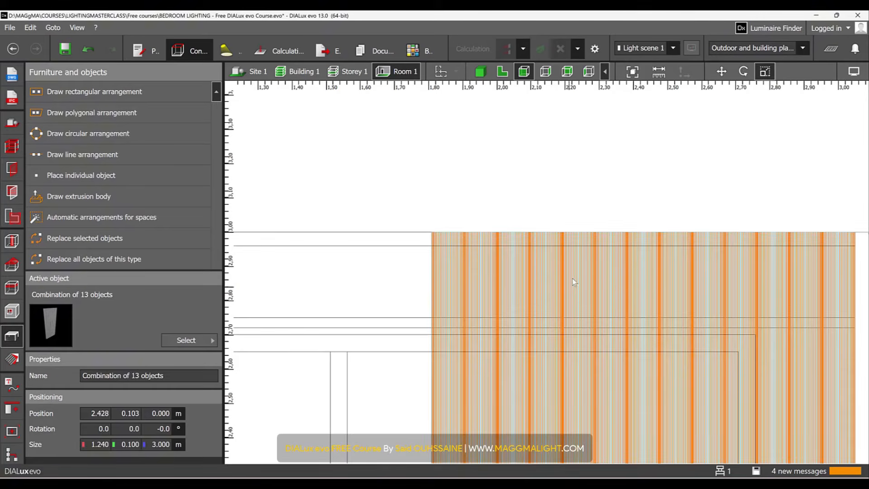
scroll(620, 221, "up", 2)
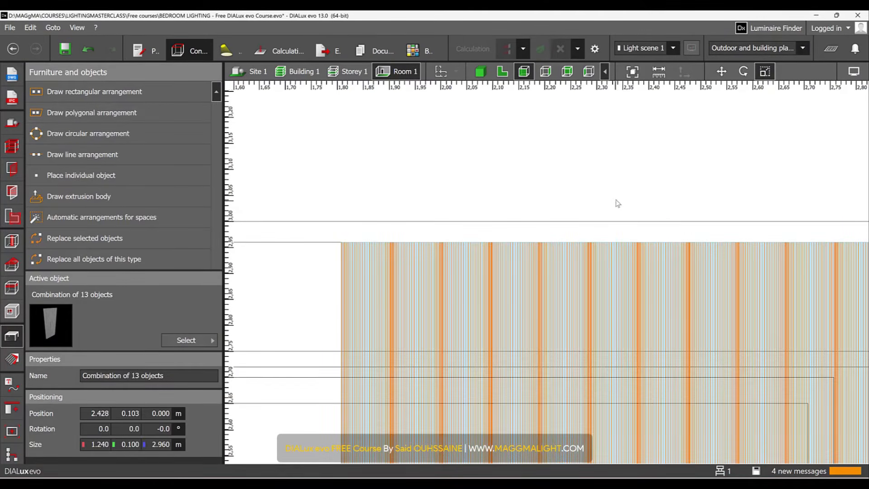
left_click(617, 202)
left_click(480, 71)
scroll(521, 194, "down", 4)
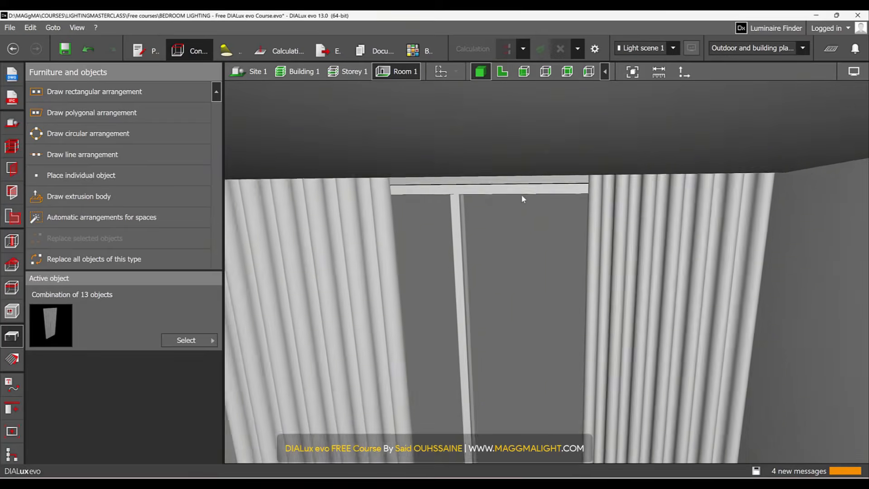
left_click_drag(543, 212, 589, 207)
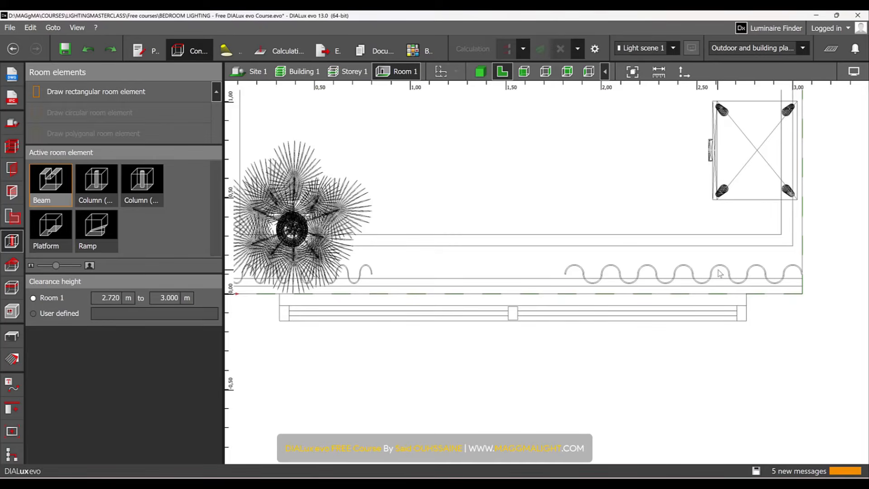
- Select both curtains in the plan view and move them towards the window wall to Y position 0.059 m, centred on the beam
left_click_drag(719, 273, 372, 263)
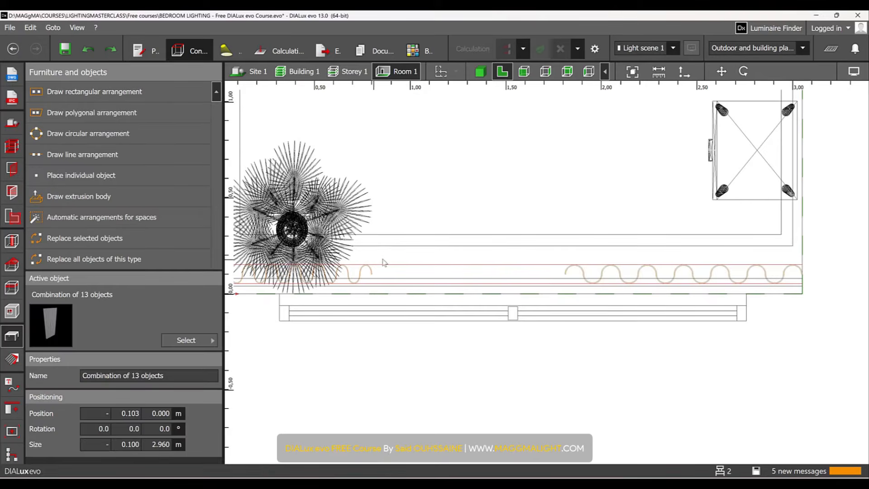
left_click(722, 71)
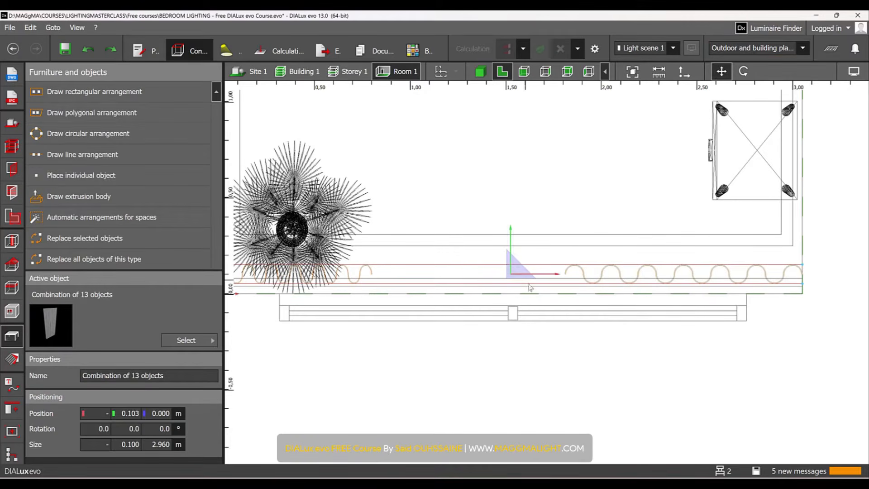
scroll(550, 295, "up", 2)
scroll(543, 292, "up", 1)
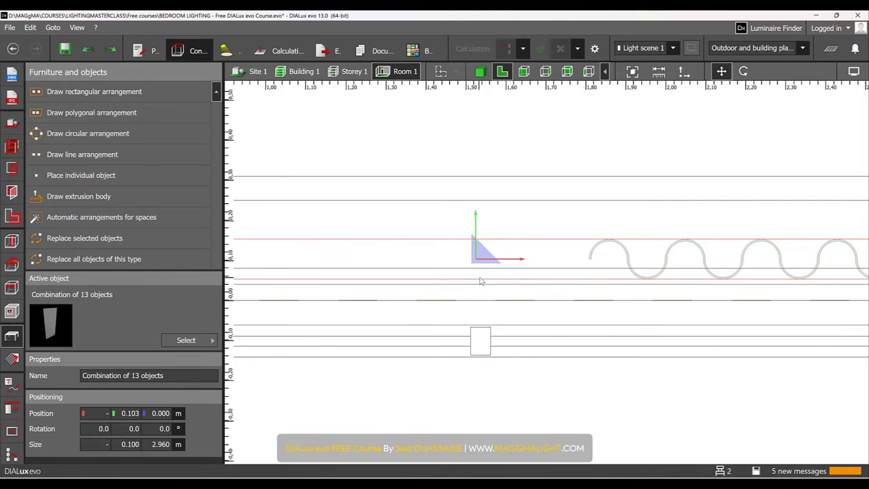
scroll(481, 282, "up", 1)
scroll(477, 256, "up", 2)
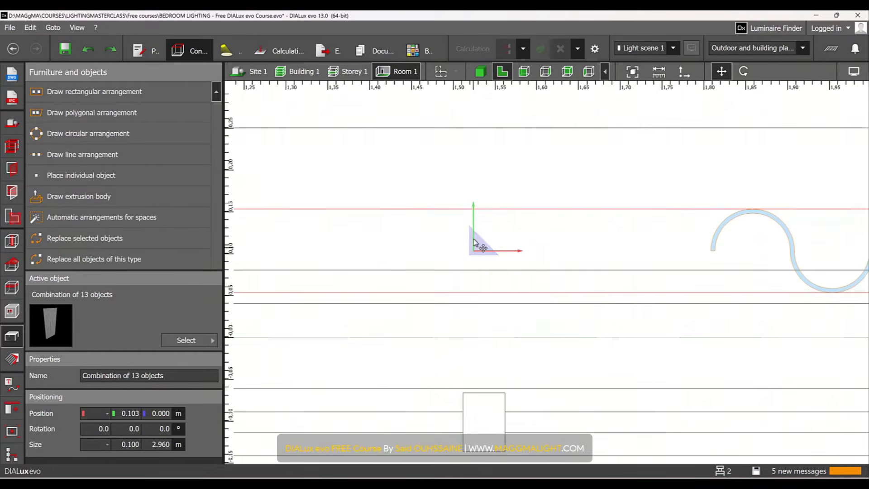
left_click_drag(473, 204, 475, 245)
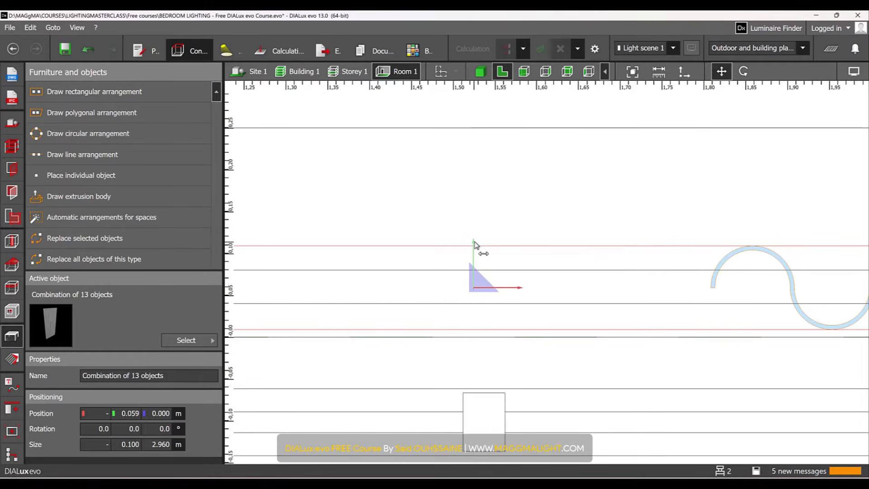
- Examine in 3D how both curtains meet the beam, from inside the room and from above
scroll(476, 247, "down", 5)
left_click(485, 71)
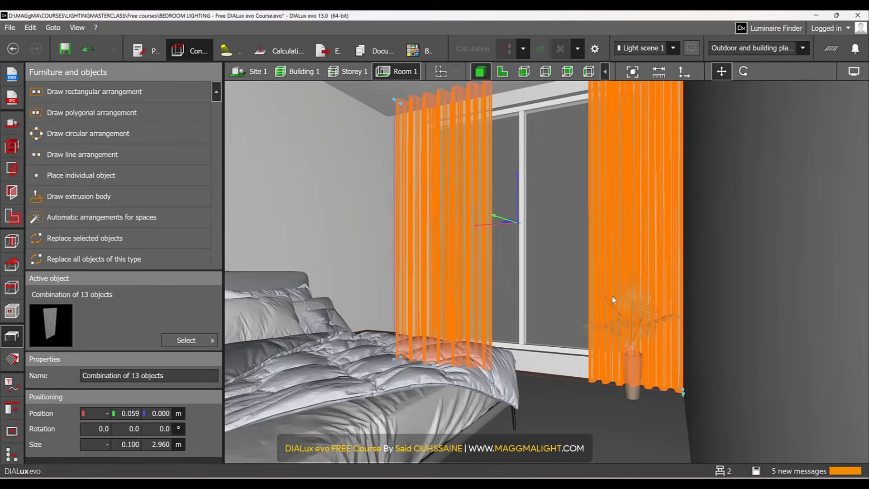
left_click(528, 234)
middle_click_drag(522, 224, 542, 348)
scroll(521, 208, "up", 2)
scroll(521, 208, "up", 3)
middle_click_drag(574, 136, 611, 313)
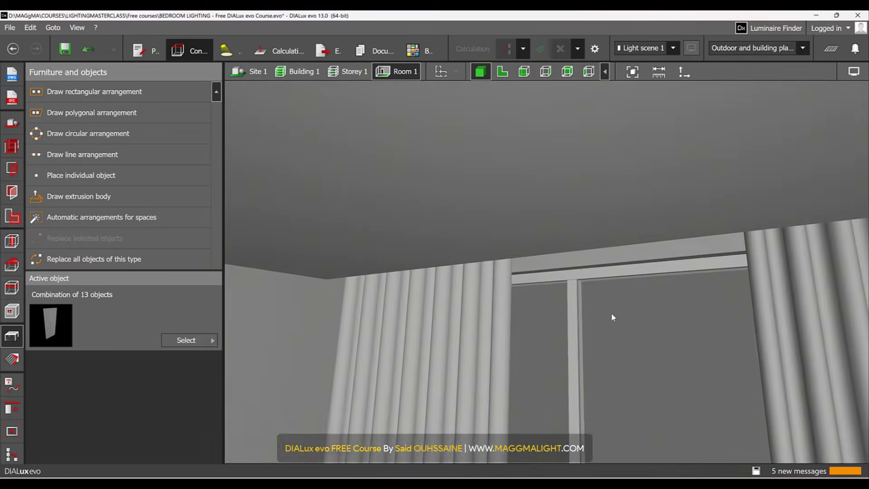
scroll(613, 309, "up", 3)
right_click_drag(621, 291, 517, 300)
middle_click_drag(433, 205, 490, 242)
right_click_drag(502, 203, 541, 229)
scroll(531, 224, "up", 4)
scroll(541, 230, "down", 8)
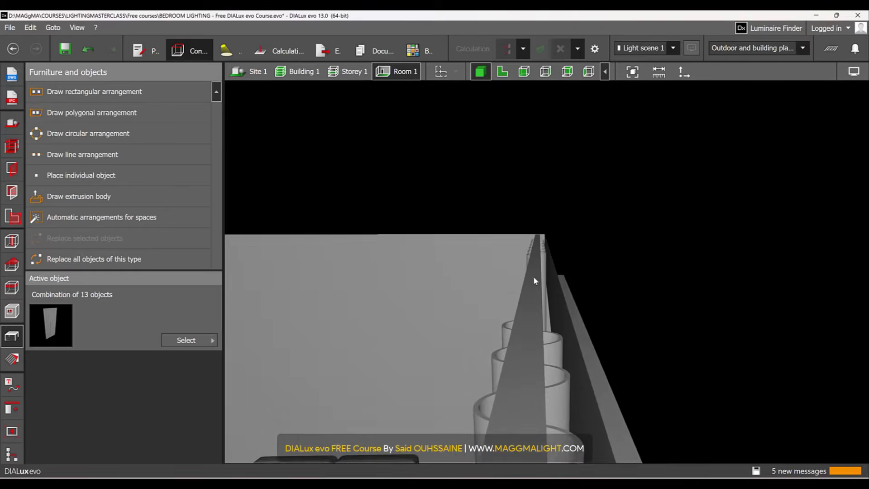
right_click_drag(534, 279, 452, 314)
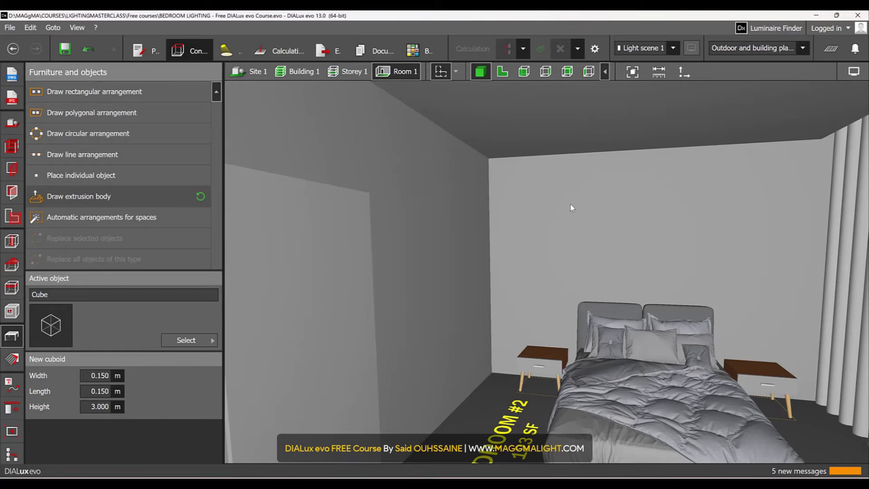
- Choose the extrusion volume as the active object and place it on the wall beside the door
mouse_move(563, 266)
left_mouse_down()
mouse_move(495, 273)
mouse_move(543, 292)
mouse_move(512, 300)
mouse_move(527, 255)
left_mouse_up()
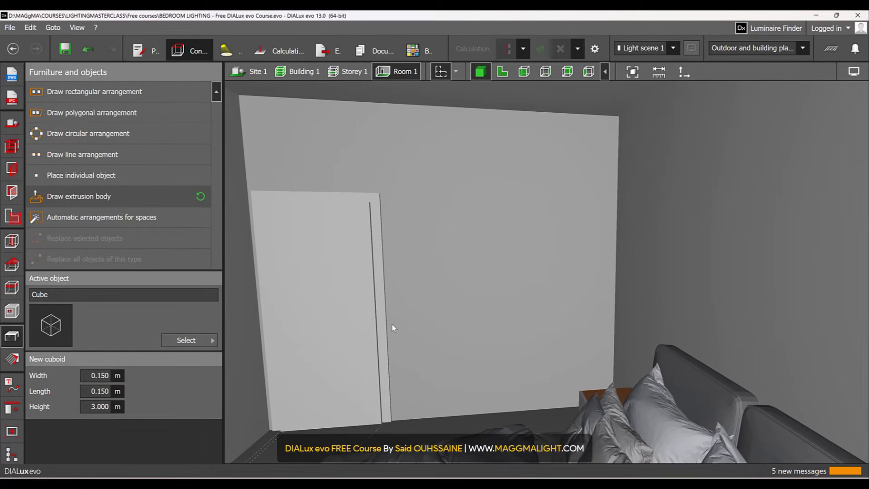
left_click(201, 341)
left_click(342, 175)
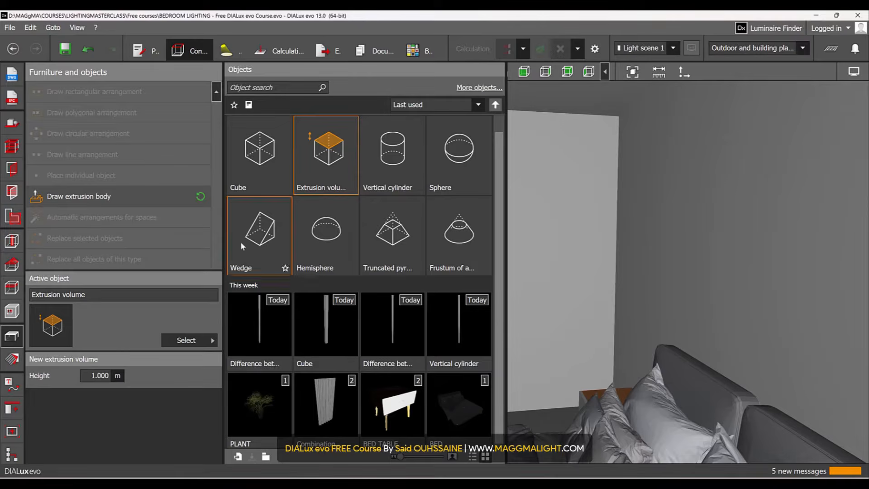
left_click(94, 342)
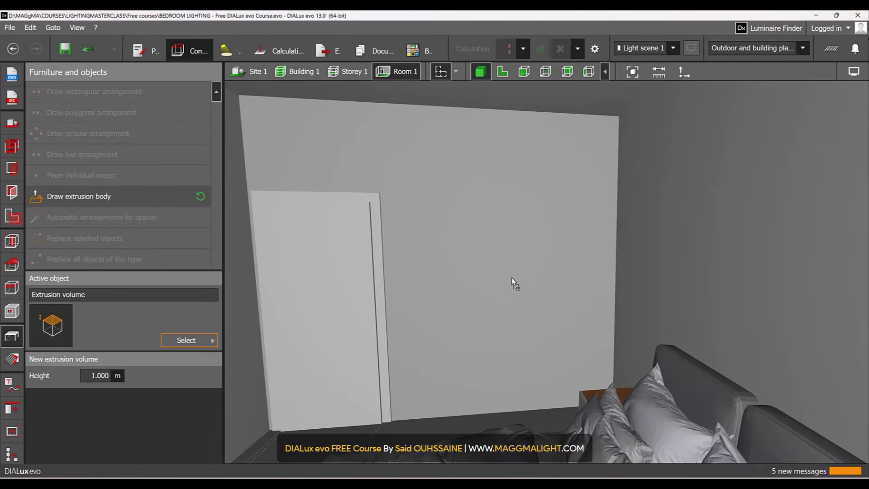
left_click(497, 251)
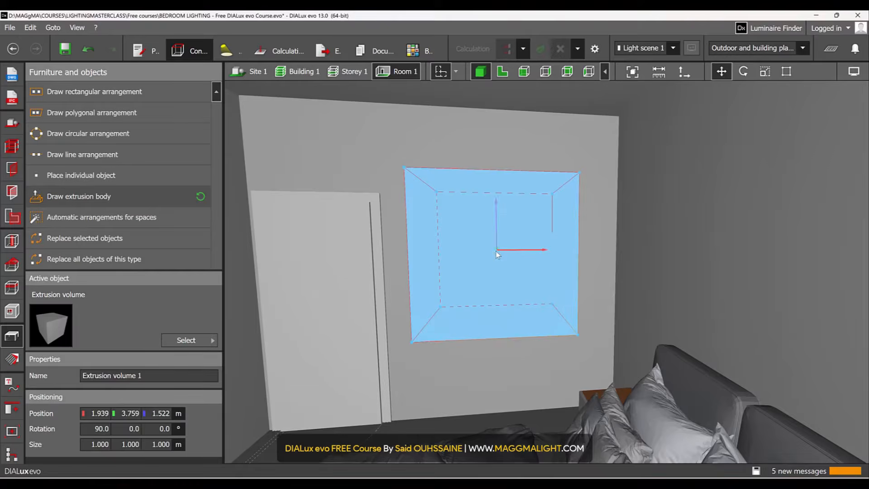
right_click_drag(372, 301, 396, 308)
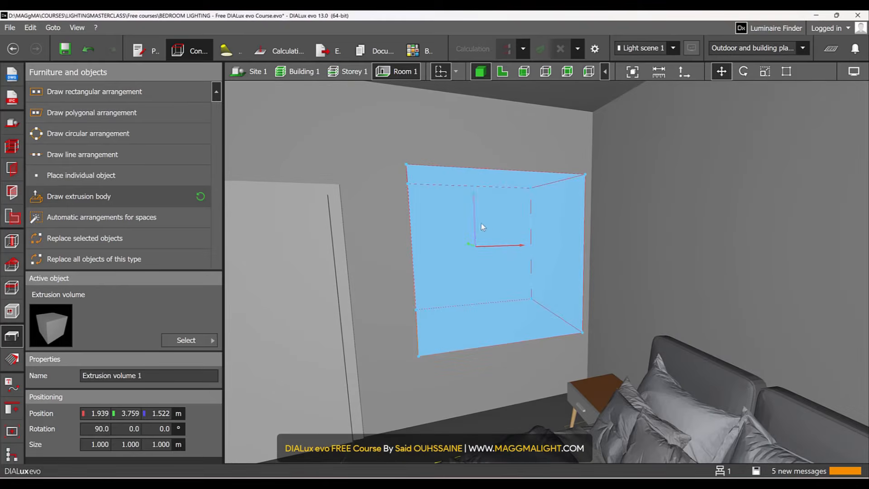
- Resize the extrusion volume in the plan view to about 2.06 m wide and 0.16 m deep against the wall
left_click(505, 73)
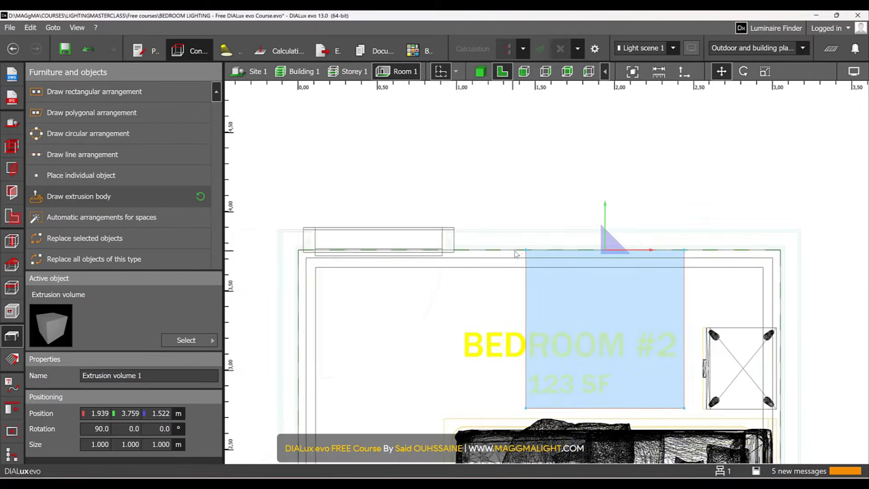
scroll(645, 236, "up", 3)
left_click(765, 71)
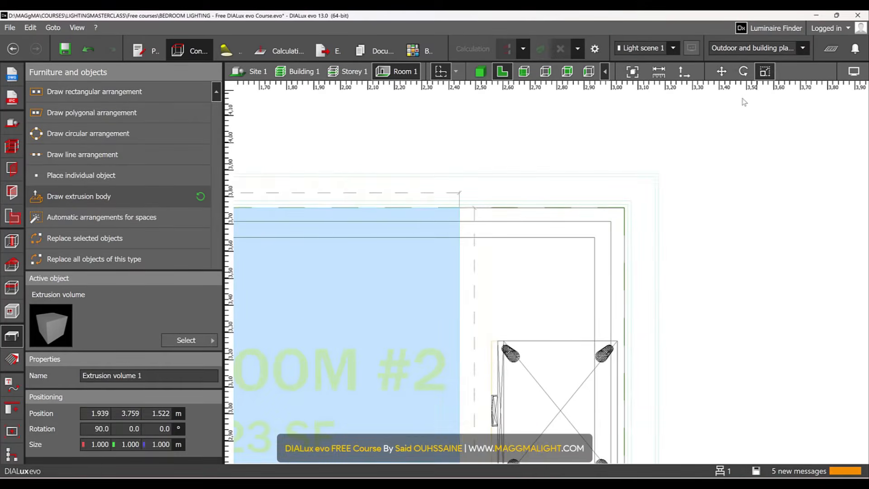
middle_click_drag(496, 305, 551, 252)
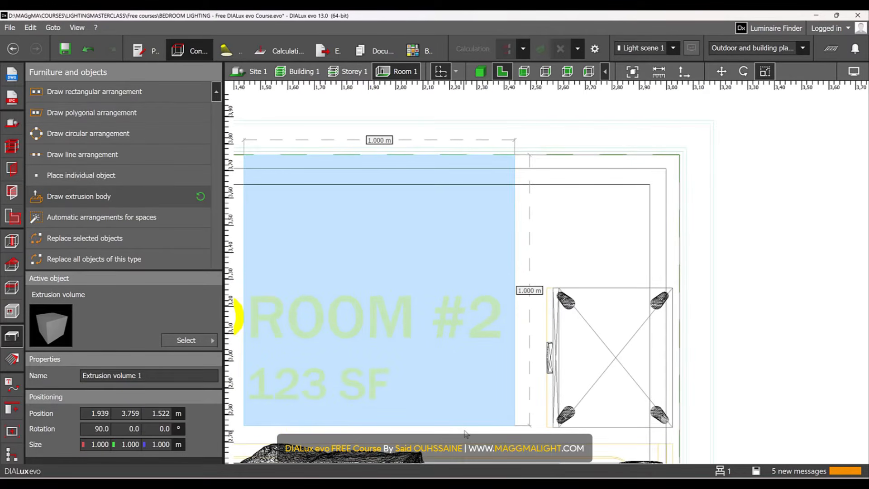
left_click_drag(465, 430, 796, 182)
scroll(518, 182, "up", 2)
scroll(400, 191, "up", 1)
middle_click_drag(401, 191, 754, 213)
scroll(701, 219, "up", 1)
left_click_drag(705, 220, 417, 221)
scroll(424, 212, "up", 1)
scroll(425, 211, "up", 1)
- Set the wall volume's width to 0.8 m and its height to 1.2 m
left_click(483, 72)
right_click_drag(480, 191, 479, 160)
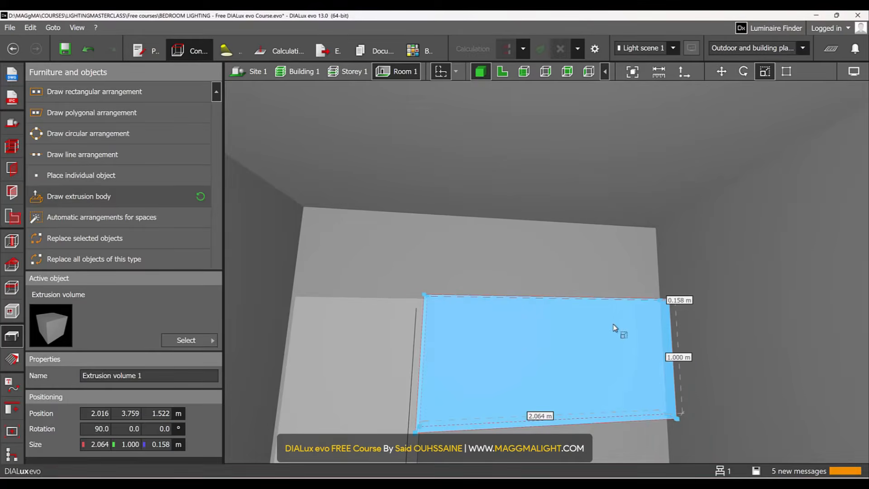
right_click_drag(588, 270, 564, 263)
middle_click_drag(564, 263, 576, 197)
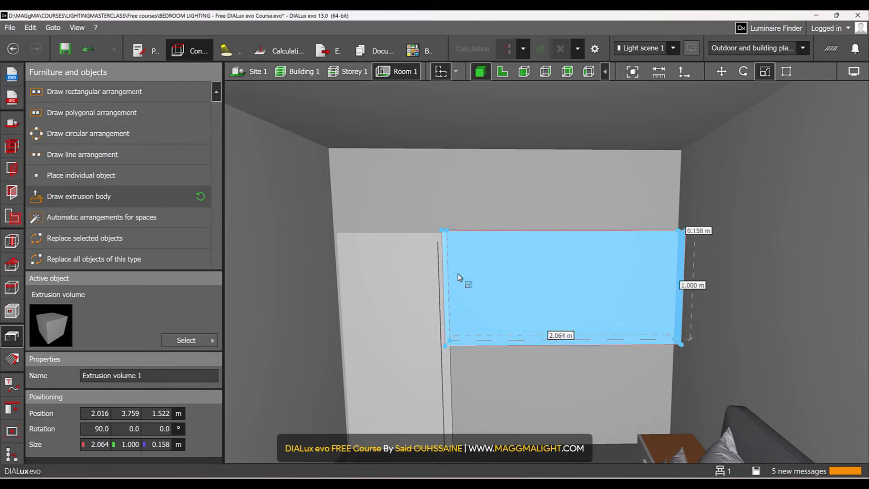
double_click(105, 444)
type("0.8")
key("Return")
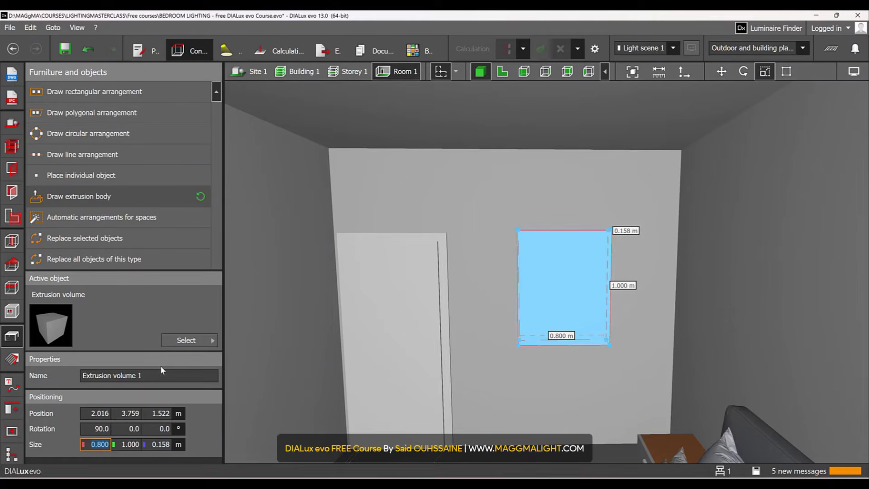
left_click(120, 445)
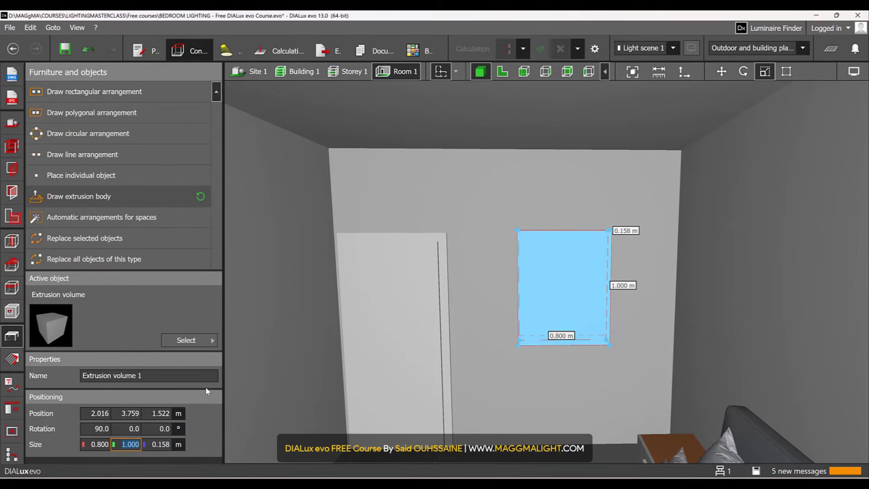
key("Return")
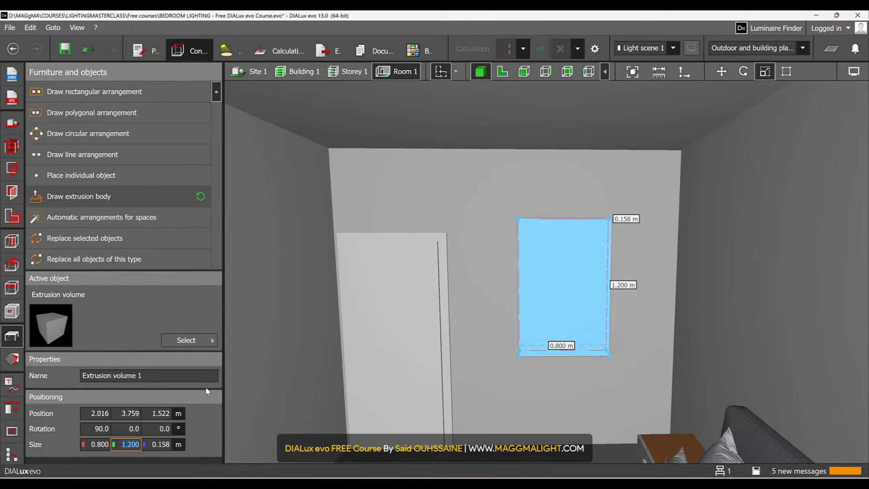
- Set the wall volume's Z position to 1.5 m and reduce its height to 1 m
left_click(153, 413)
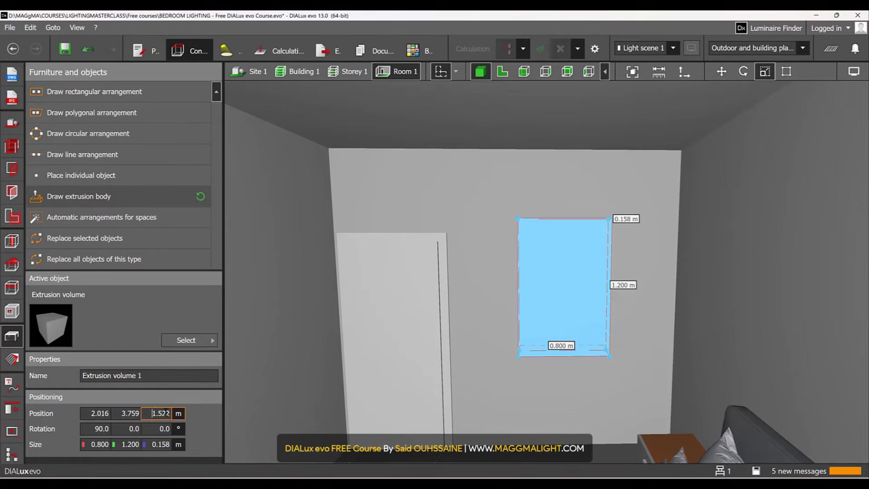
type("1.5")
key("Return")
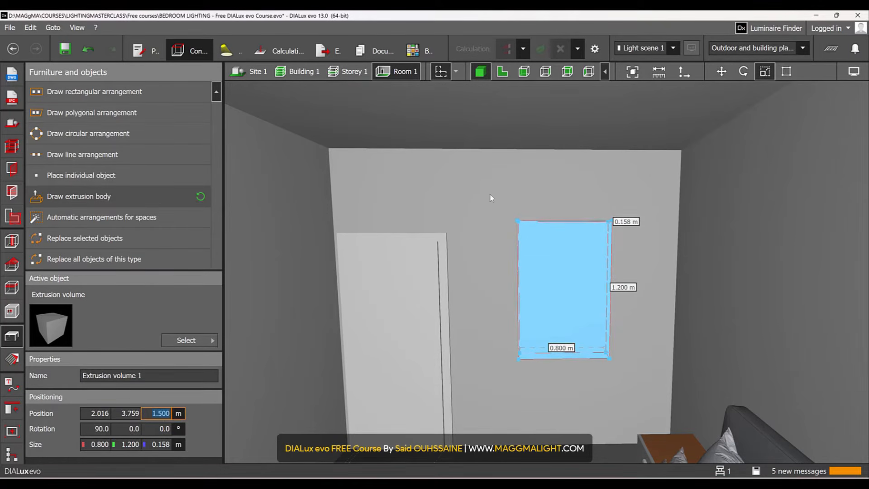
left_click_drag(471, 206, 374, 300)
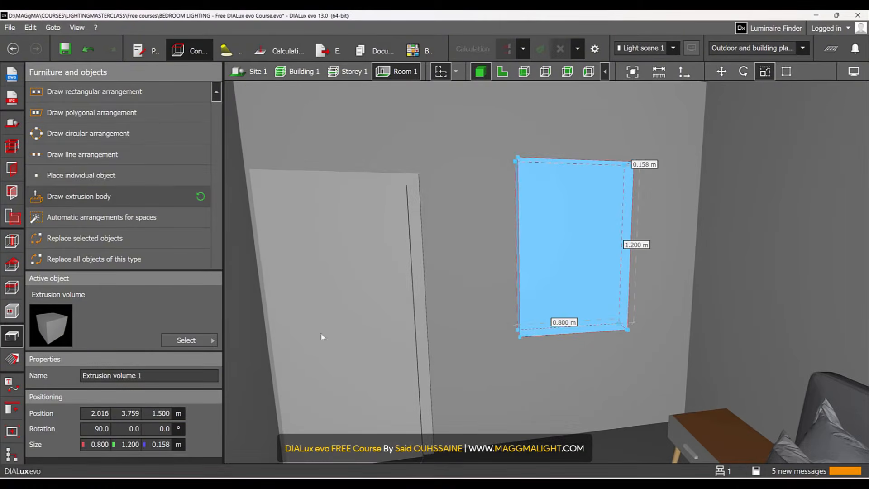
type("1")
key("Return")
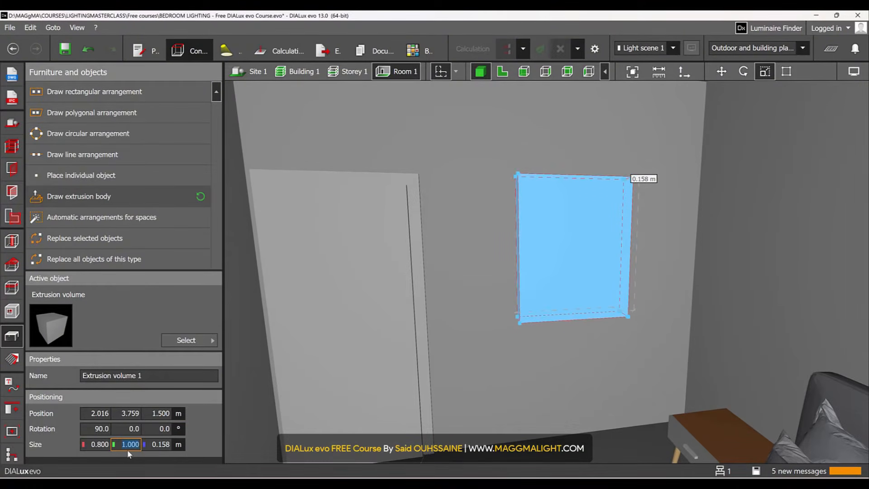
- Check the wall volume in the elevation views, then thin it to 0.04 m in 3D
left_click(165, 411)
left_click(531, 74)
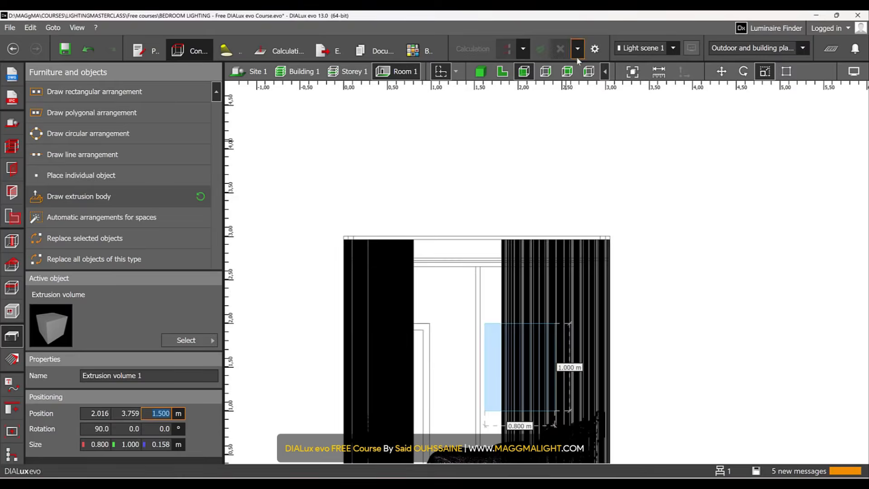
left_click(546, 72)
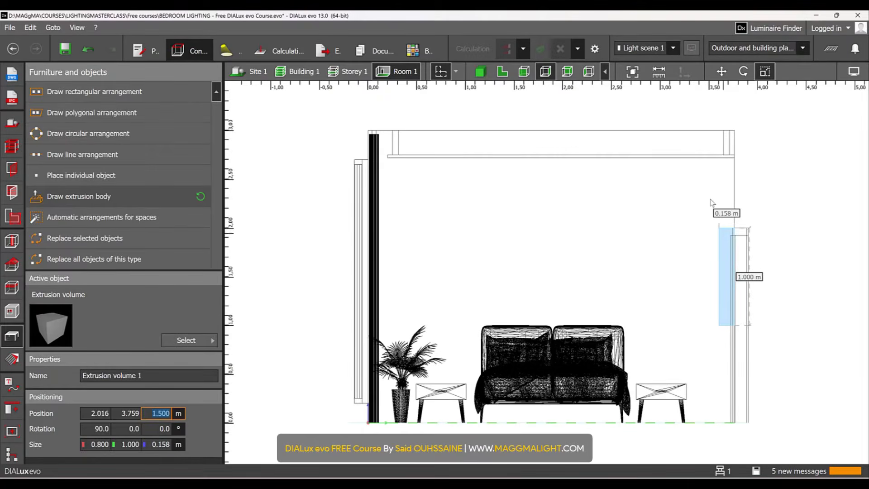
scroll(726, 225, "up", 5)
scroll(723, 221, "up", 2)
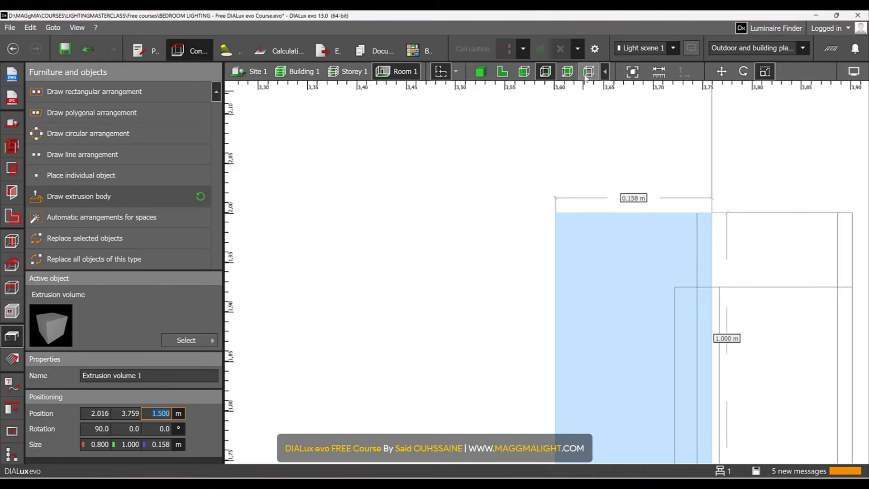
left_click(480, 71)
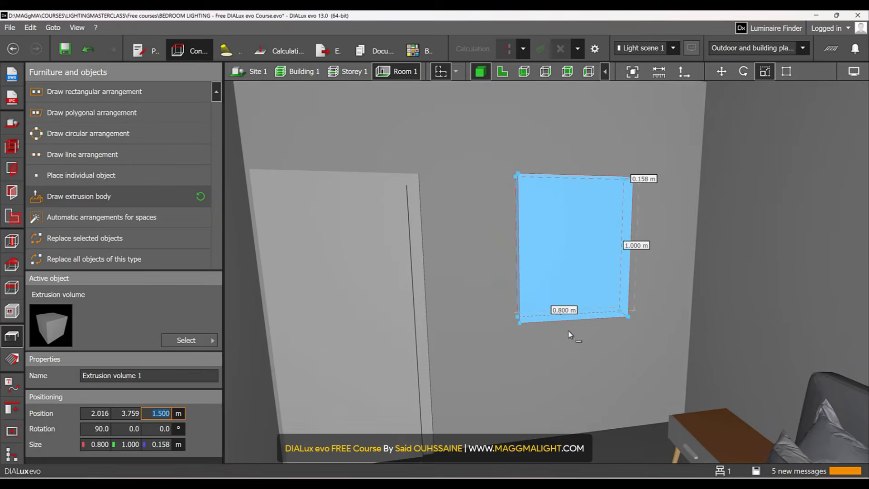
right_click_drag(572, 332, 561, 194)
scroll(561, 194, "up", 3)
right_click_drag(436, 214, 491, 255)
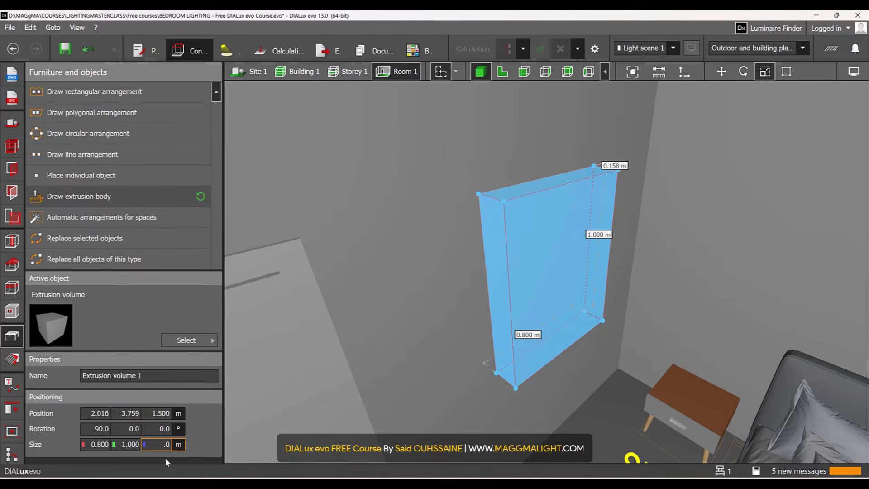
key("Return")
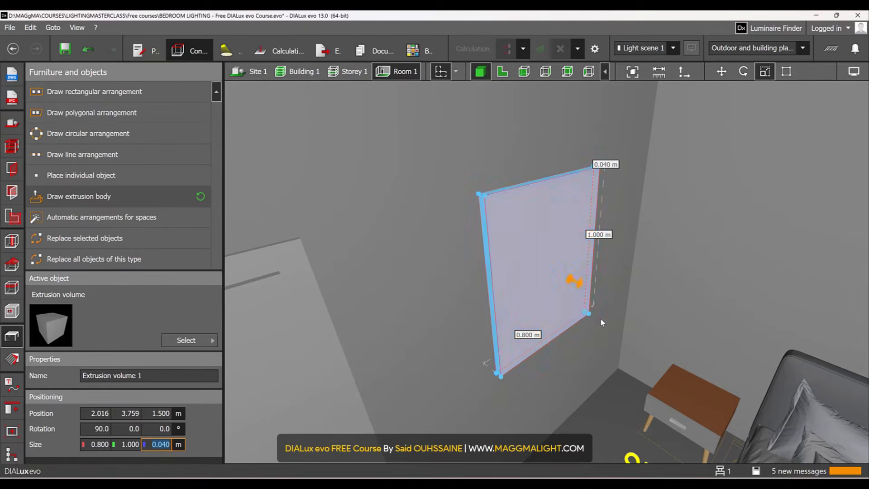
right_click_drag(430, 306, 472, 267)
key("Escape")
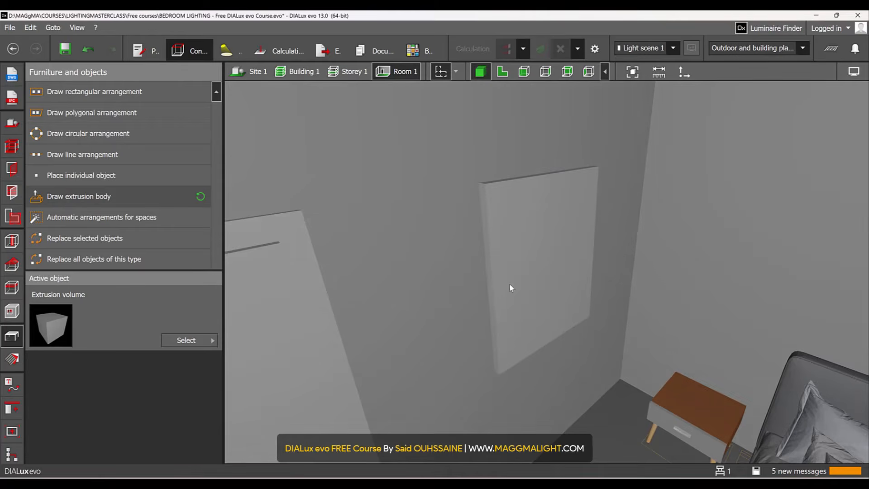
- Select the thin wall panel again and set its thickness to 0.03 m
middle_click_drag(512, 247, 560, 279)
right_click_drag(561, 279, 553, 251)
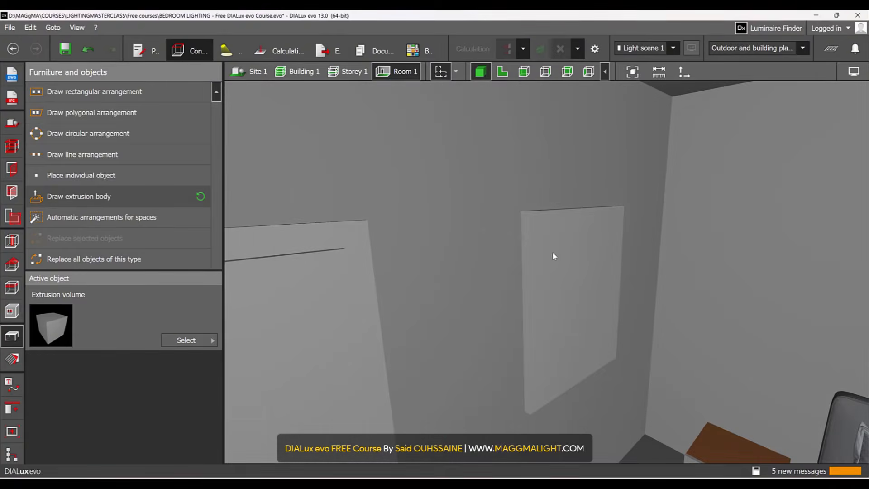
left_click(552, 251)
double_click(161, 445)
type("0.02")
key("Return")
right_click_drag(593, 319, 519, 257)
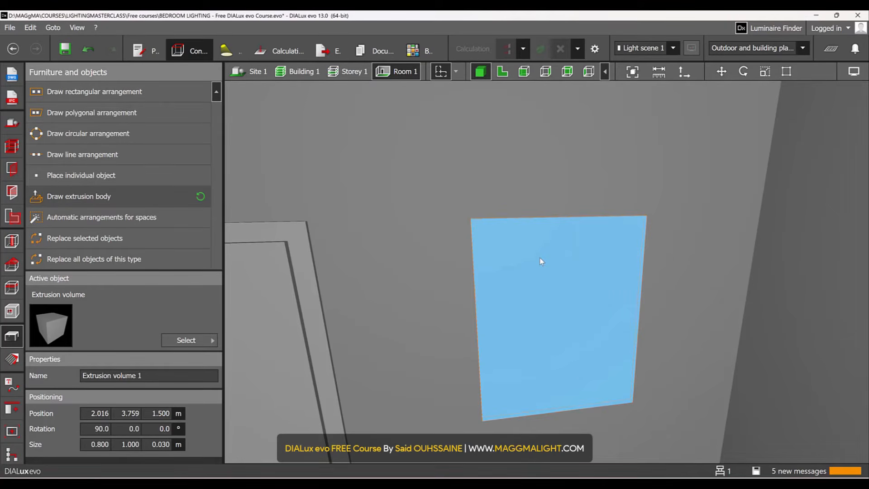
- Duplicate the wall panel in place and size the copy to 0.76 m wide and 0.96 m high
middle_click_drag(496, 333, 479, 308)
left_click(478, 308)
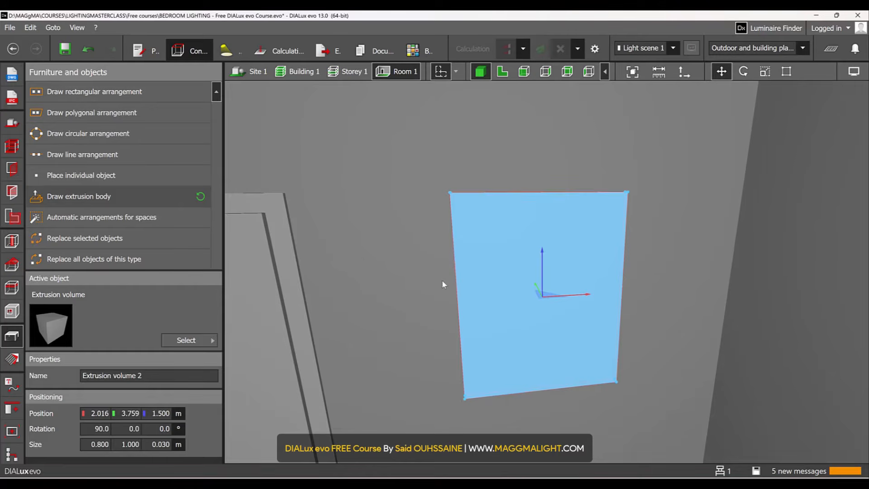
left_click(110, 444)
type(".76")
key("Tab")
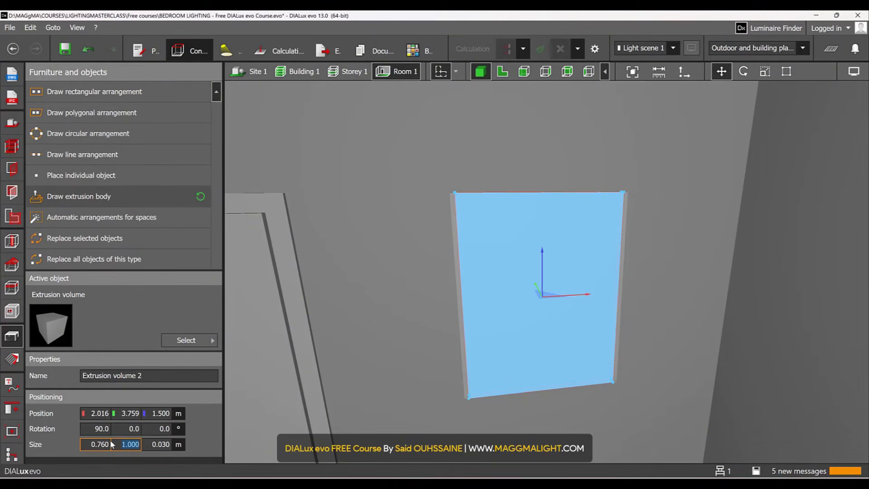
key("BackSpace")
type(".96")
key("Return")
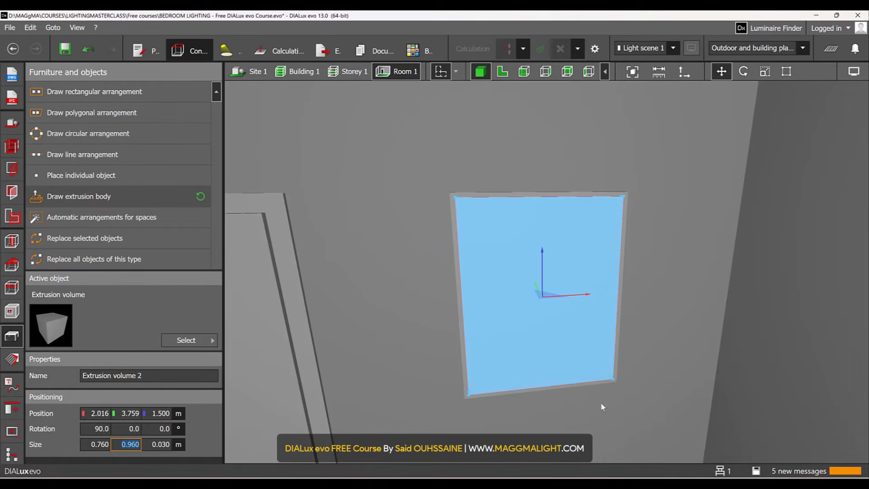
- Set the smaller copied panel's thickness to 0.01 m in the plan view
right_click_drag(672, 320, 639, 233)
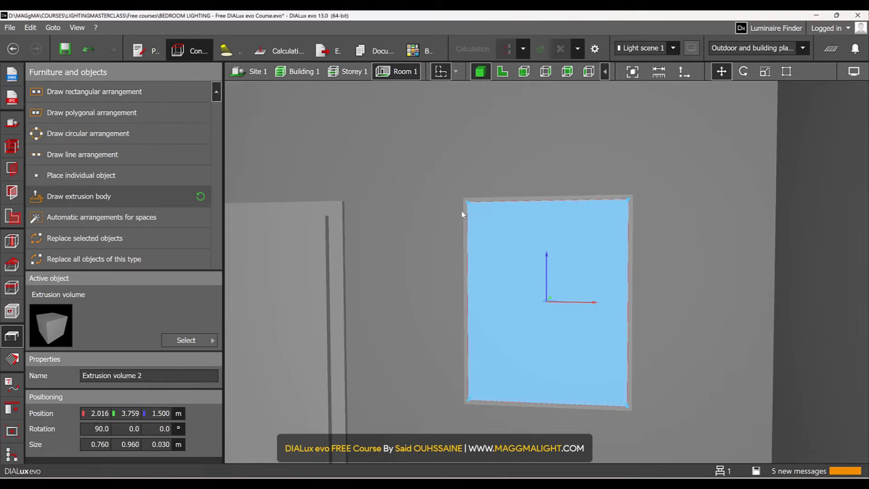
left_click(503, 71)
scroll(551, 196, "down", 5)
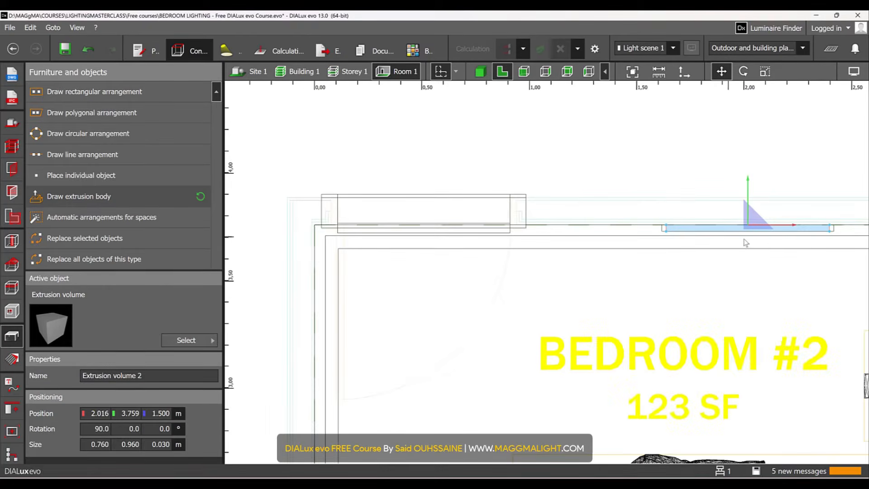
scroll(615, 278, "up", 3)
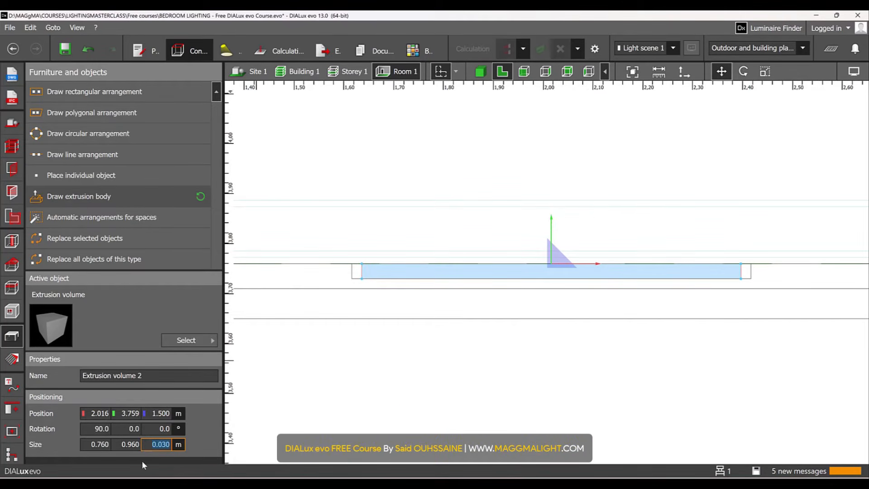
type("0.010")
key("Return")
- Move the copied panel away from the wall to Y position 3.739 m, flush with the larger panel's front face
scroll(566, 246, "down", 3)
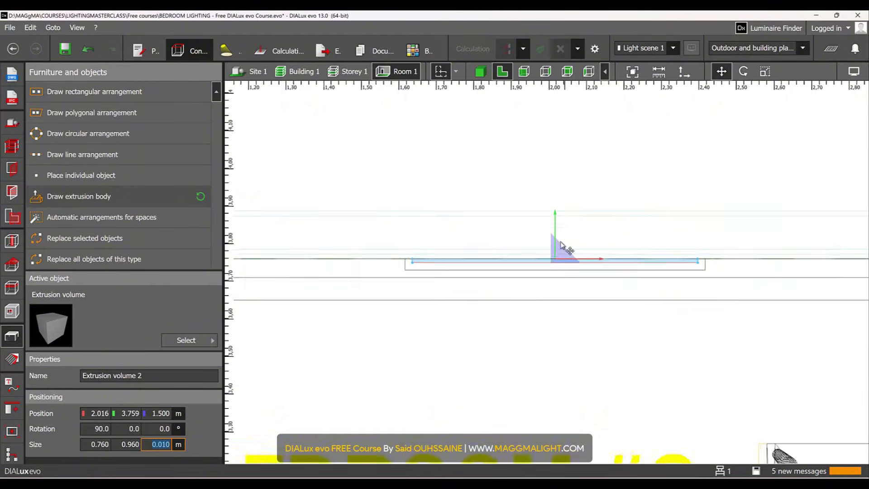
scroll(552, 258, "up", 2)
scroll(553, 258, "up", 2)
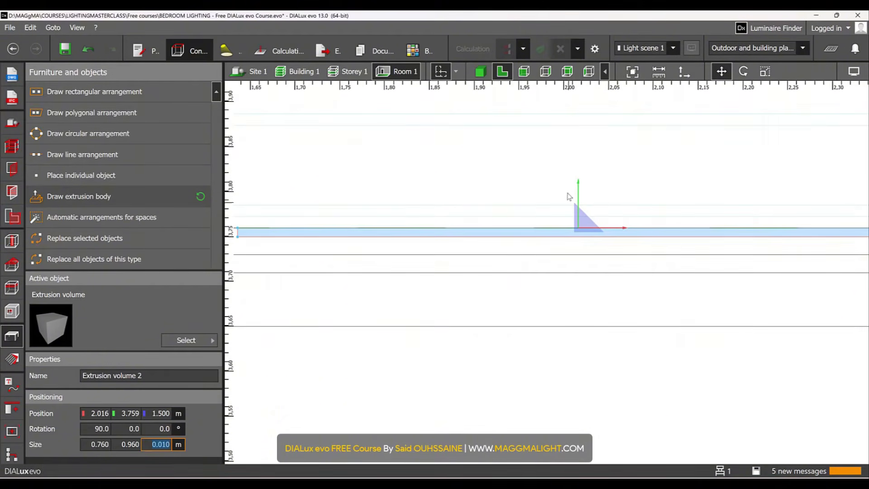
left_click_drag(579, 194, 577, 176)
scroll(578, 206, "up", 4)
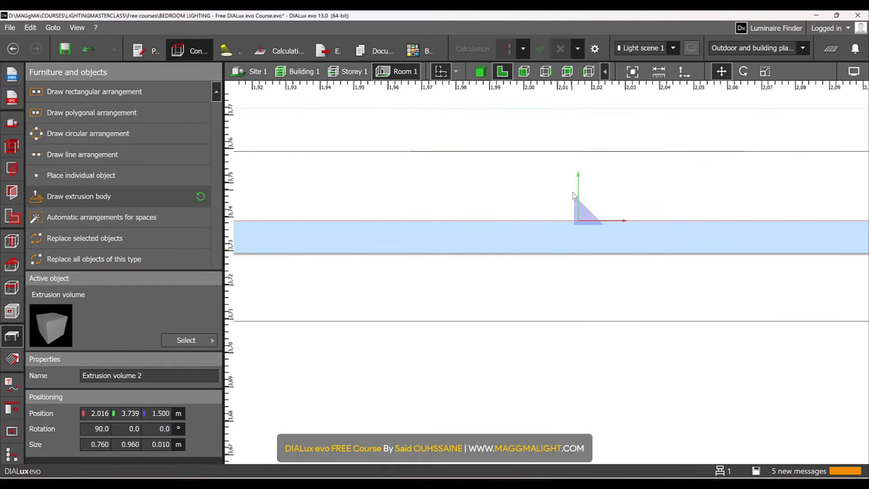
- Subtract the smaller panel (Extrusion volume 2) from the larger wall panel (Extrusion volume 1) in the 3D view and deselect the result
left_click(480, 71)
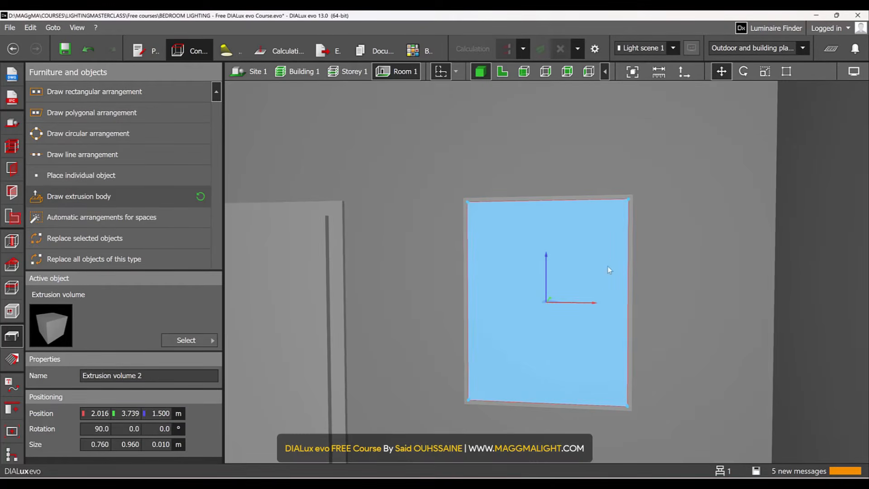
right_click_drag(450, 270, 466, 257)
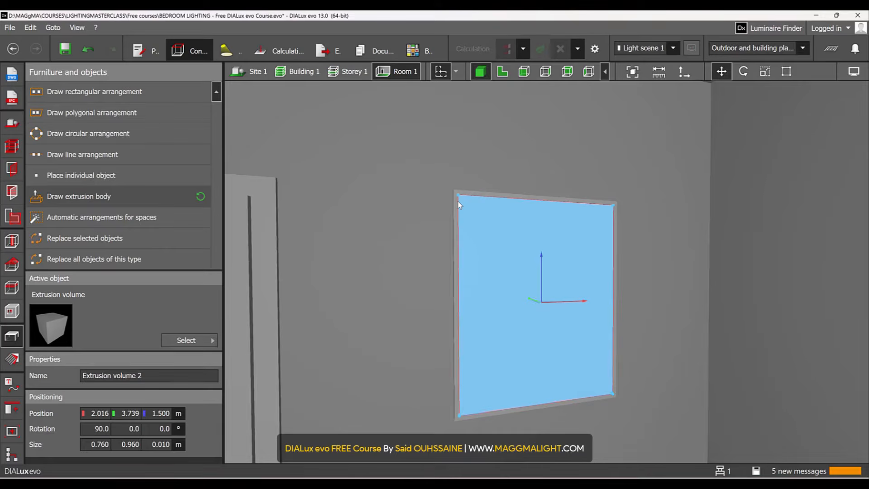
scroll(461, 206, "up", 3)
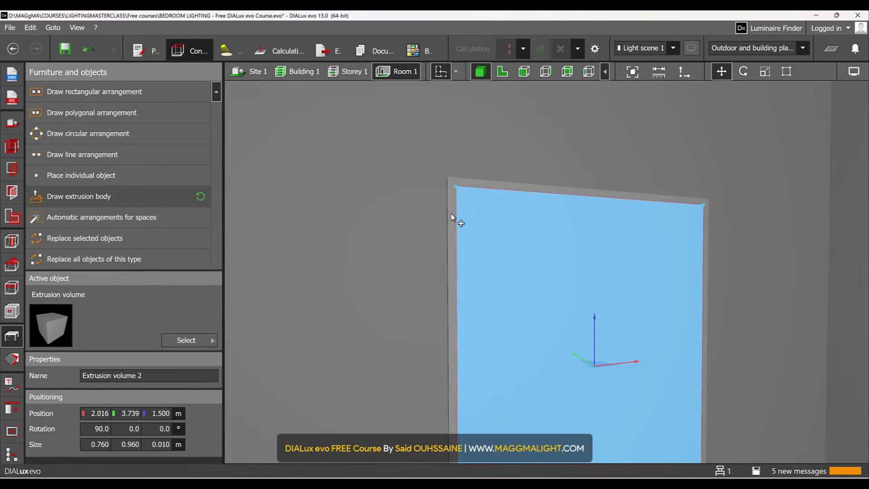
left_click(450, 214, "ctrl")
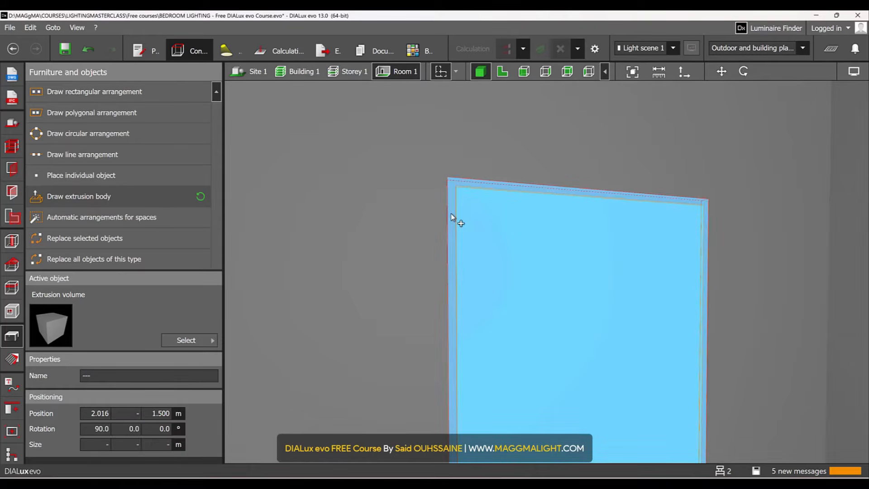
left_click(10, 411)
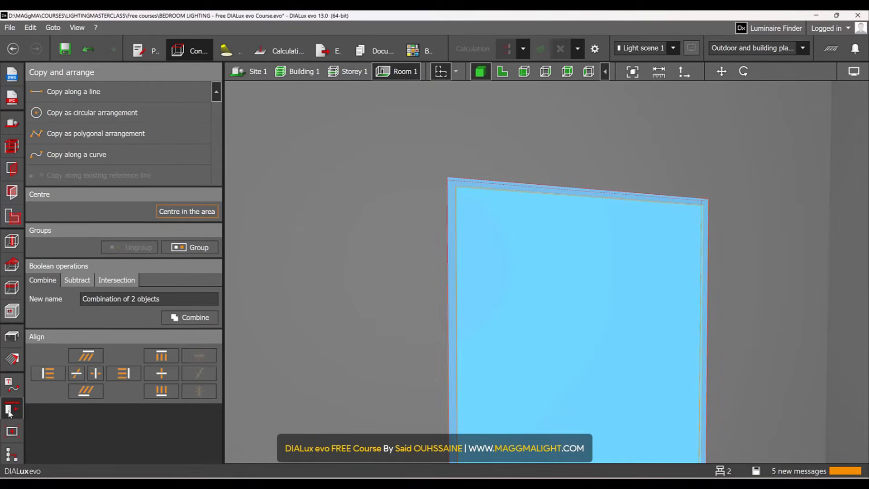
left_click(80, 284)
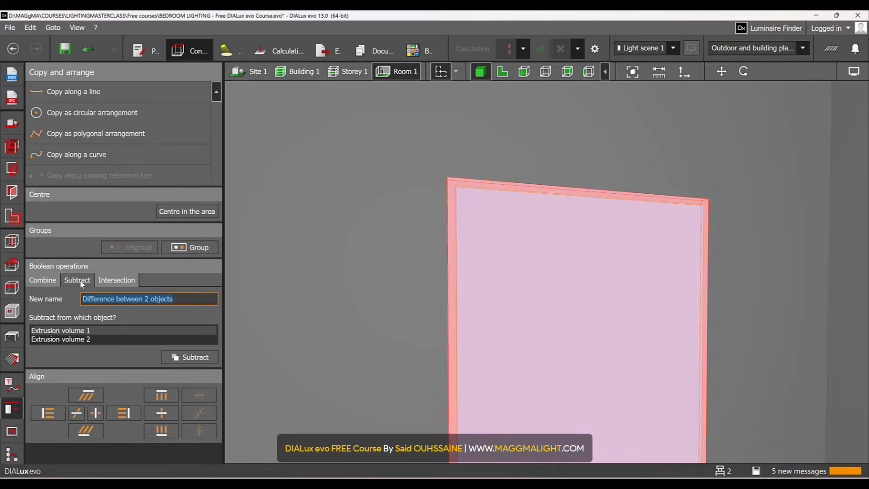
left_click_drag(347, 208, 602, 246)
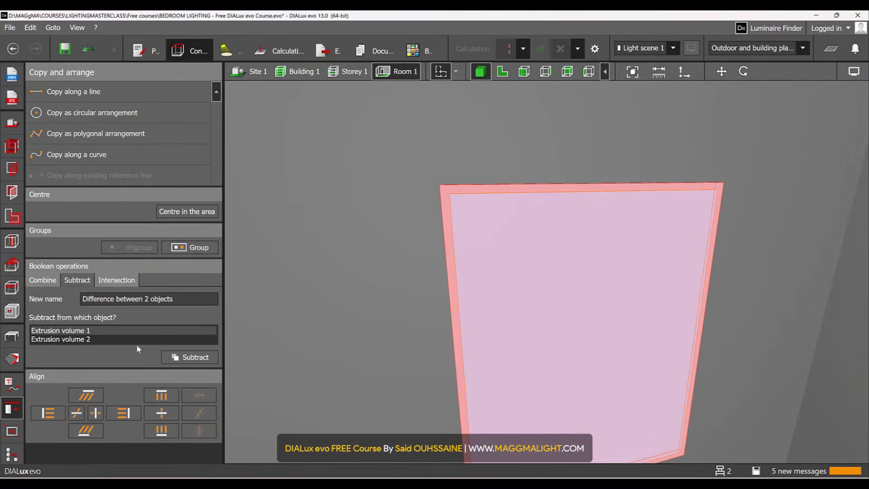
left_click(174, 354)
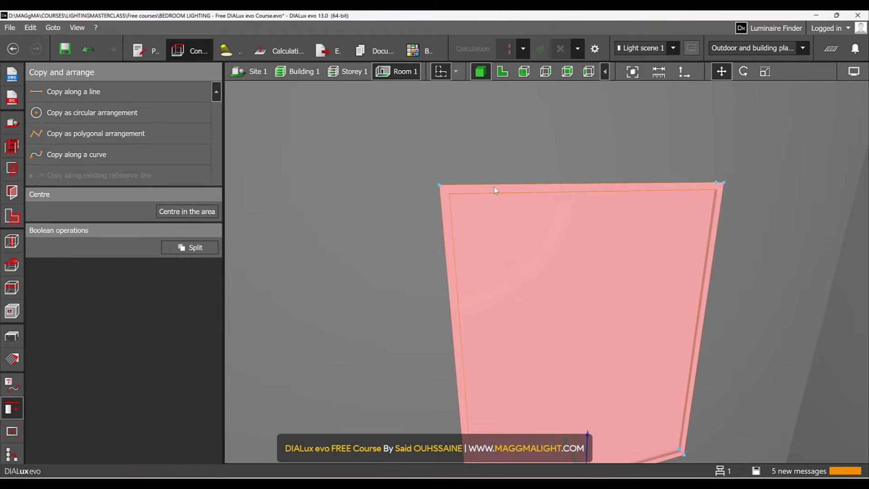
left_click_drag(493, 188, 537, 200)
key("Escape")
- Examine the framed wall panel's recess up close, from an angle and from across the room
mouse_move(558, 230)
right_mouse_down()
mouse_move(550, 237)
mouse_move(552, 213)
mouse_move(565, 250)
mouse_move(521, 241)
mouse_move(563, 239)
right_mouse_up()
scroll(551, 237, "down", 4)
scroll(548, 221, "up", 2)
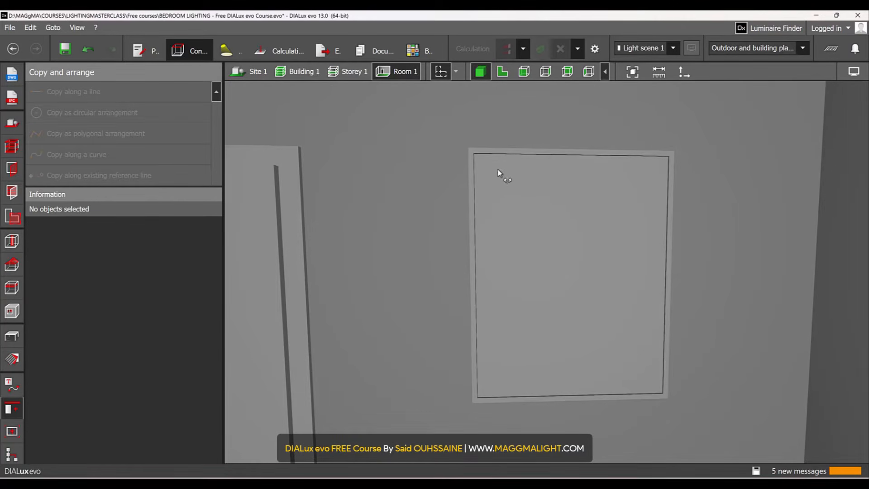
right_click_drag(490, 167, 468, 145)
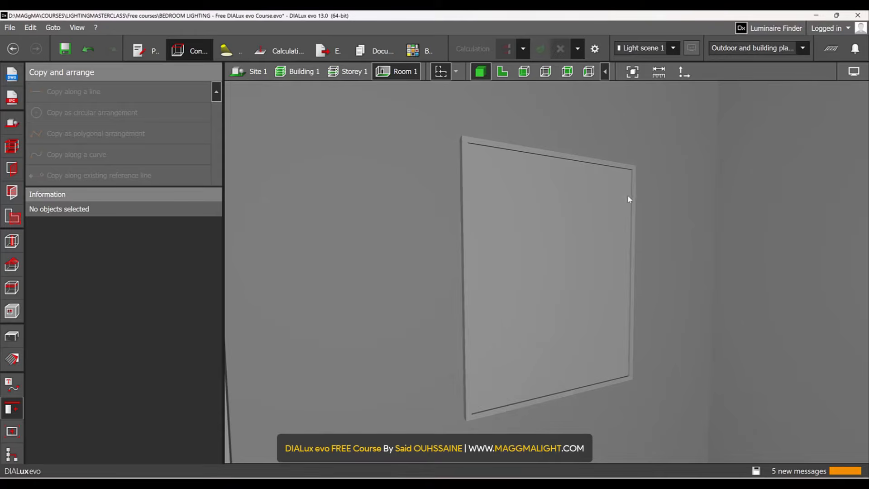
scroll(520, 268, "down", 4)
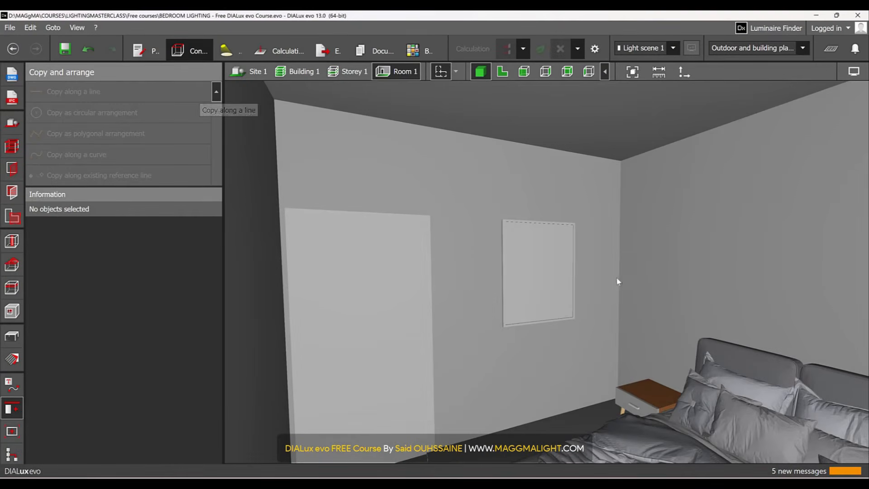
scroll(552, 256, "up", 5)
scroll(533, 267, "up", 3)
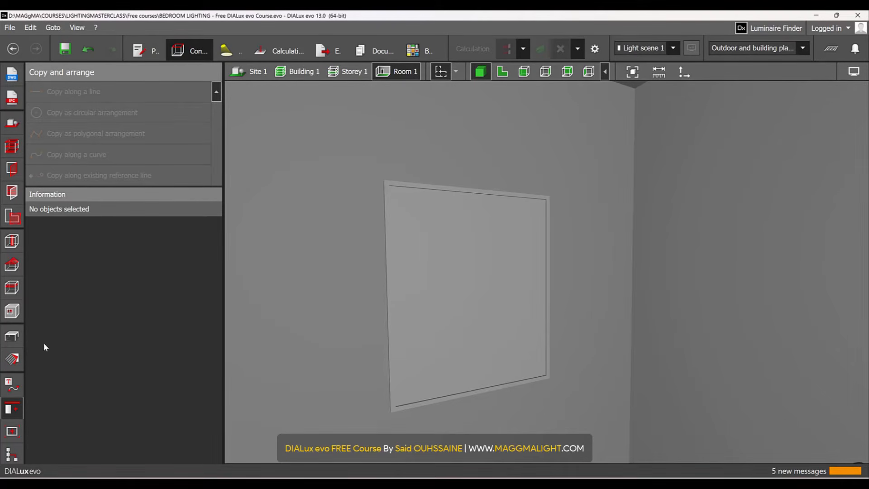
- Open the material catalogue for the active material and search all its textures for WOOD
left_click(14, 359)
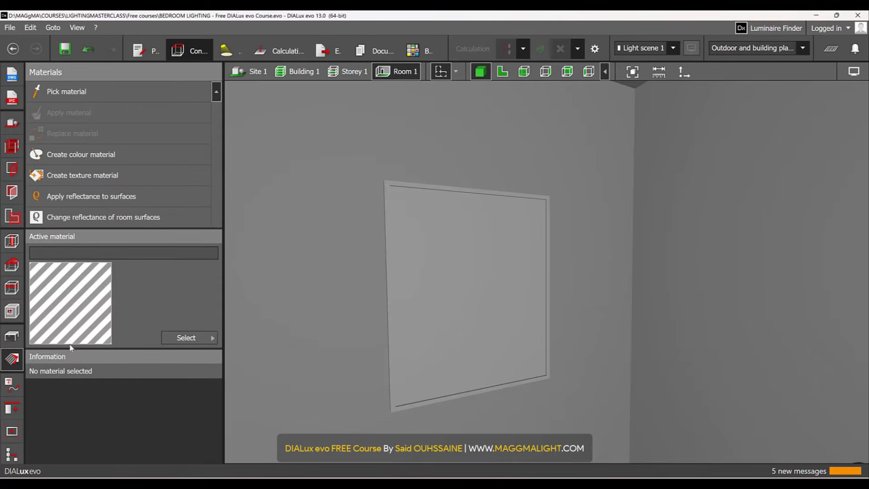
left_click(195, 337)
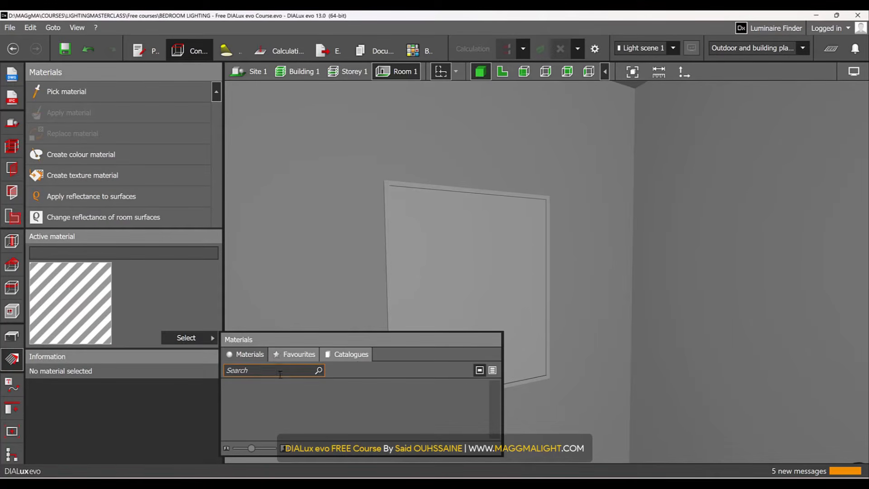
left_click(351, 355)
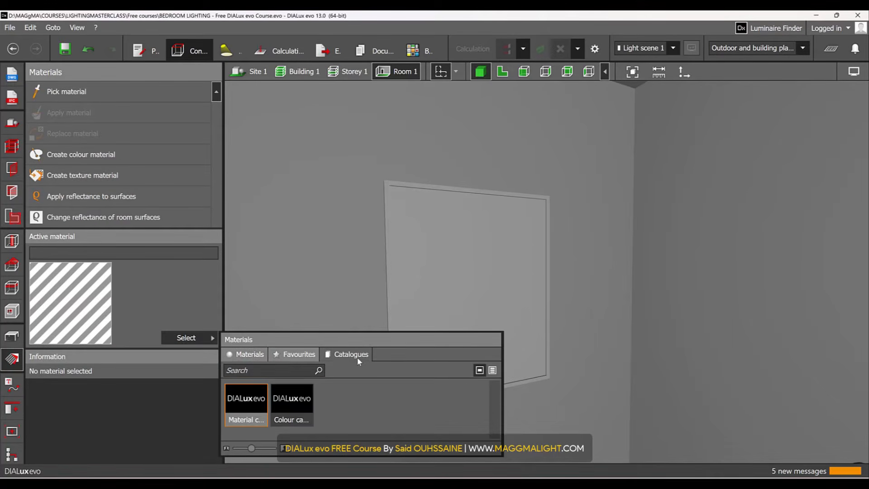
left_click(261, 405)
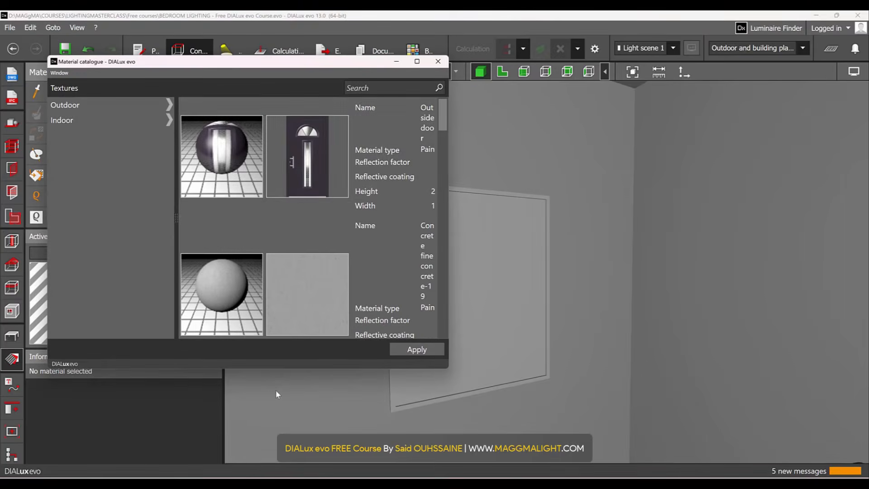
left_click(168, 120)
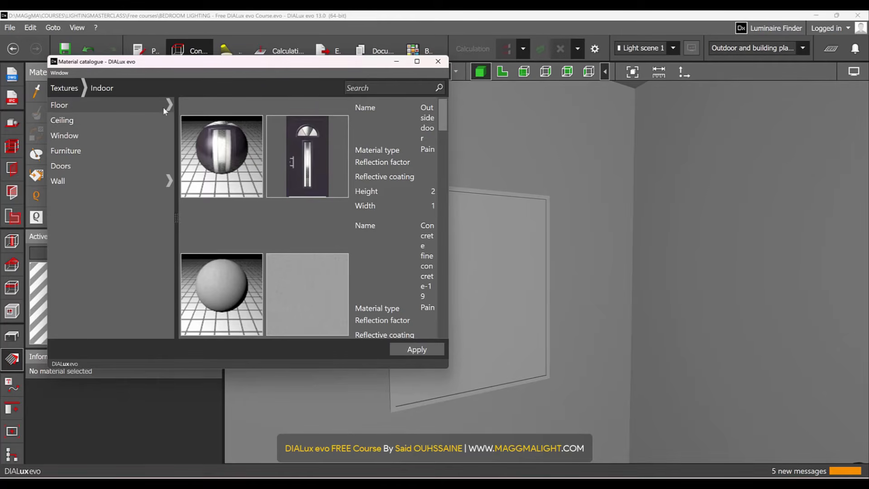
left_click(62, 89)
left_click(365, 88)
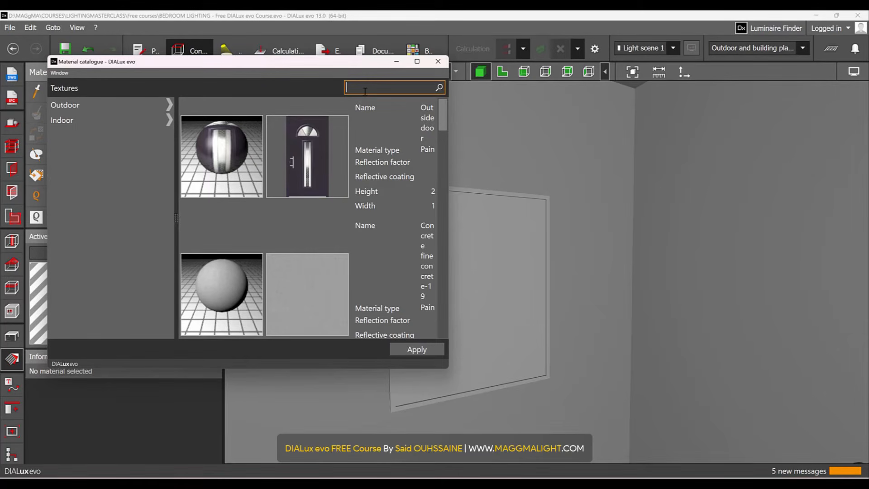
type("WOOD")
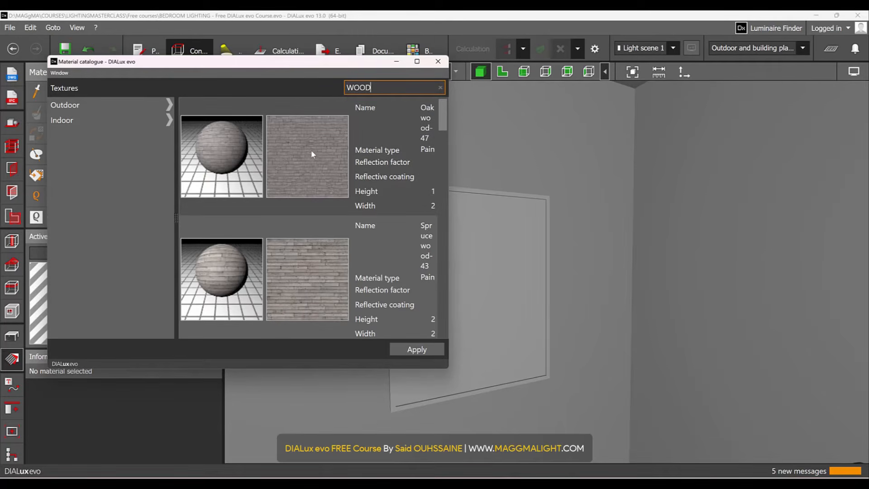
- Choose the light Spruce wood-36 texture from the wood results as the active material
scroll(314, 183, "down", 2)
scroll(315, 186, "up", 1)
scroll(315, 181, "down", 1)
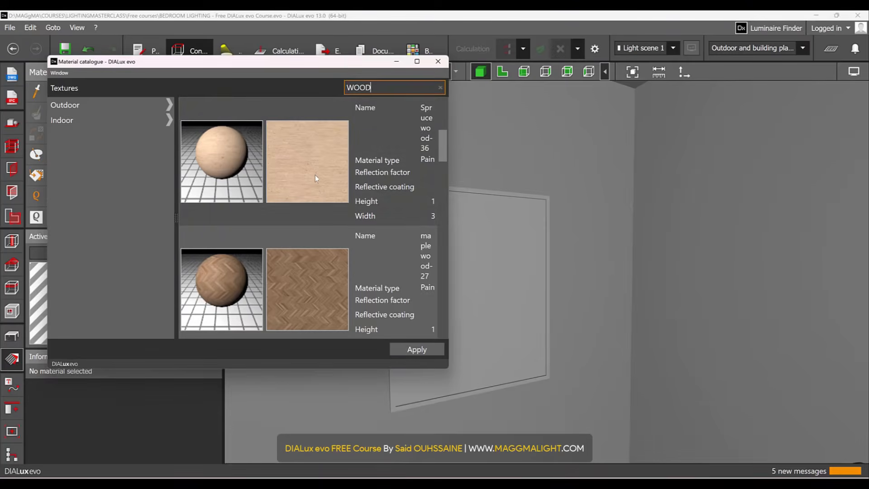
left_click(313, 170)
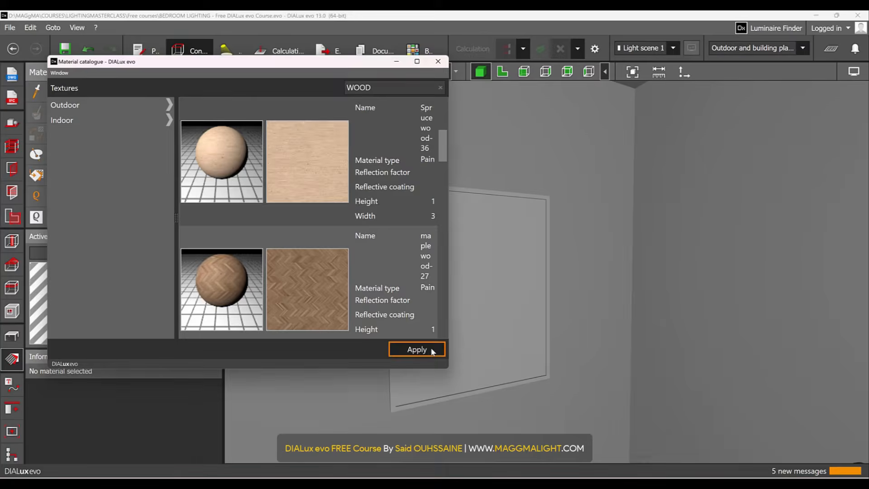
left_click(417, 349)
- Set the spruce wood material's reflection factor to 20 % in its advanced properties
left_click(174, 410)
scroll(172, 404, "down", 2)
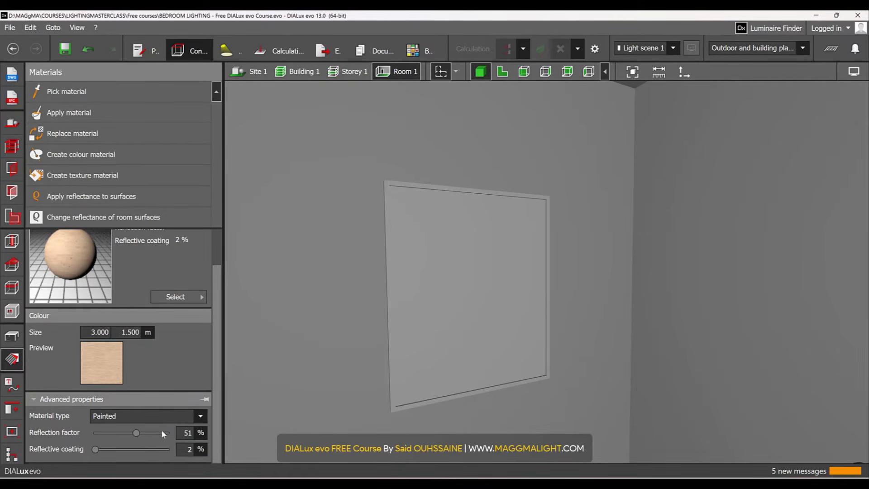
double_click(181, 431)
type("20")
key("Return")
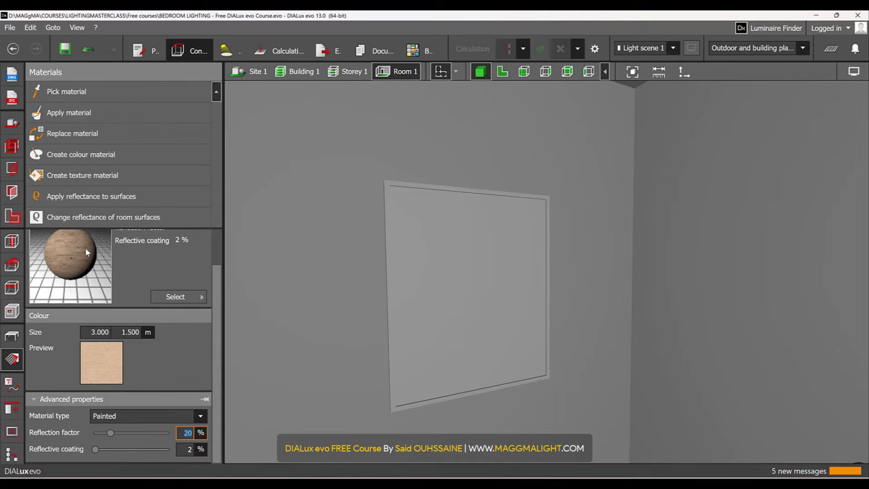
- Apply the spruce wood material to the framed wall panel and check it up close
scroll(85, 248, "up", 1)
left_click(425, 286)
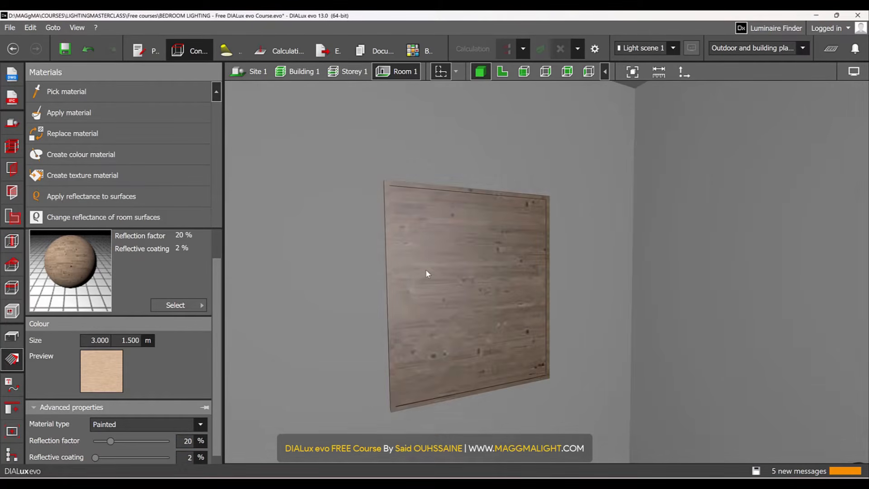
scroll(433, 264, "up", 1)
scroll(441, 261, "up", 2)
scroll(412, 252, "down", 2)
right_click_drag(411, 252, 626, 392)
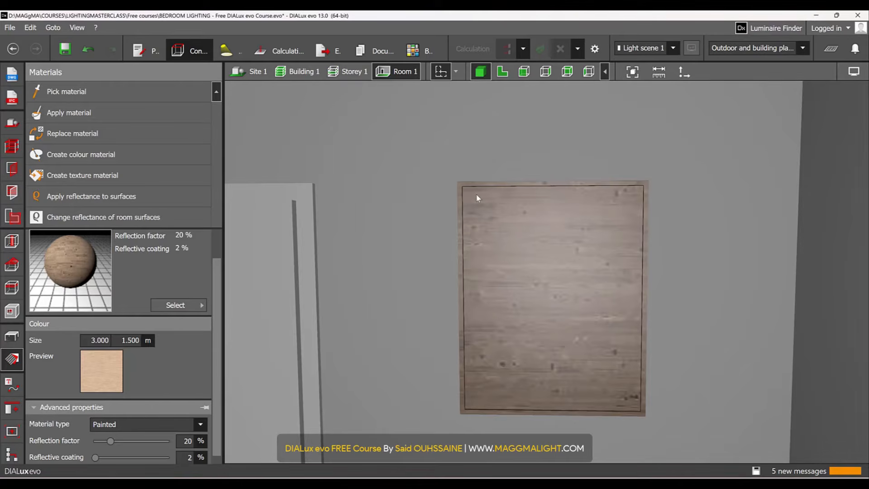
- Switch to File Explorer, view the PAINTING image in the RESOURCES\TEXTURES folder, and return to DIALux evo
left_click(456, 485)
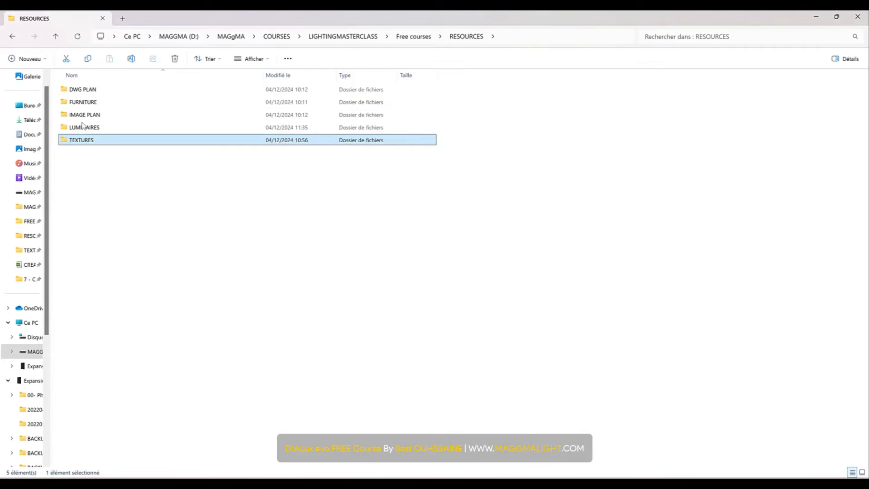
double_click(90, 140)
left_click(151, 111)
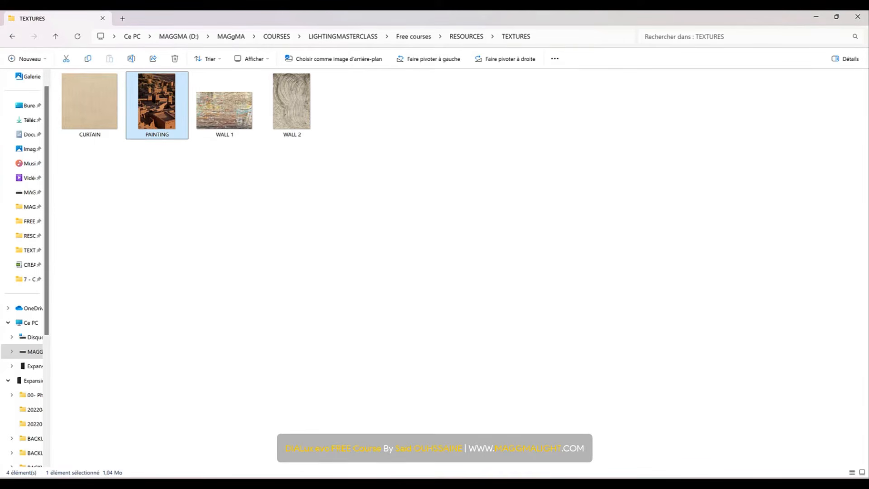
mouse_move(534, 483)
left_click(531, 461)
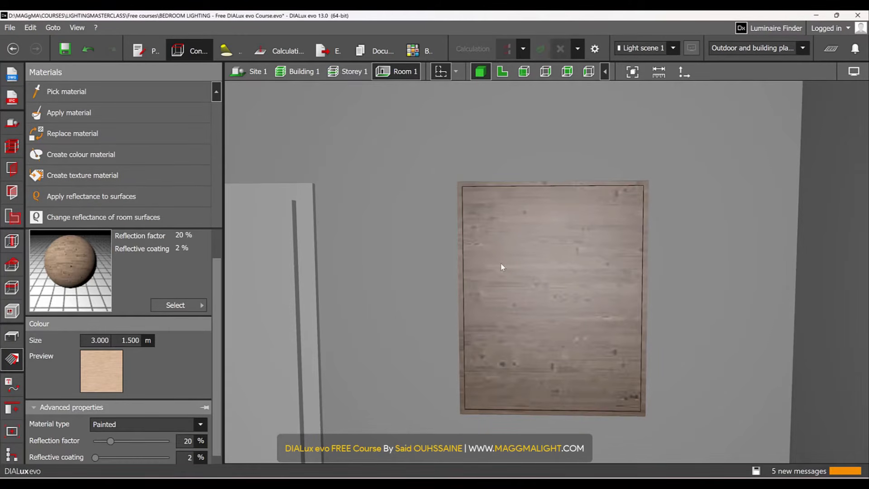
- Create a texture material from the PAINTING image and set its reflection factor to 10 %
left_click(61, 181)
double_click(105, 143)
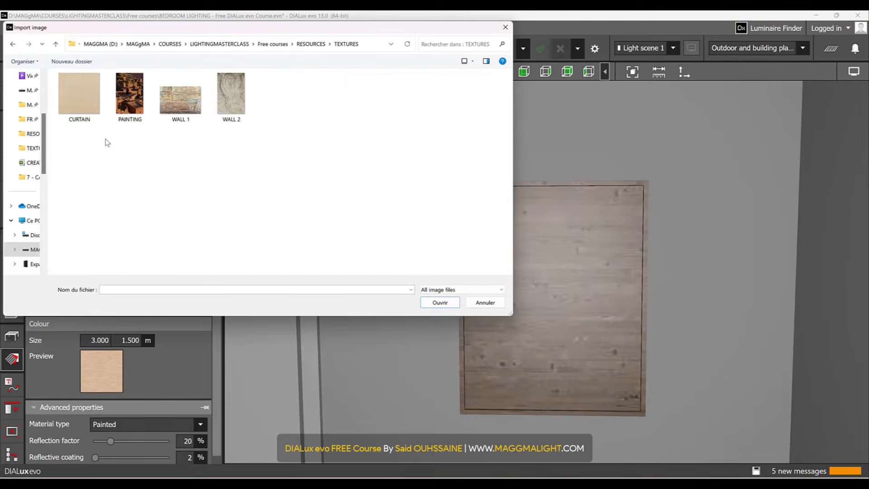
left_click(128, 108)
left_click(451, 303)
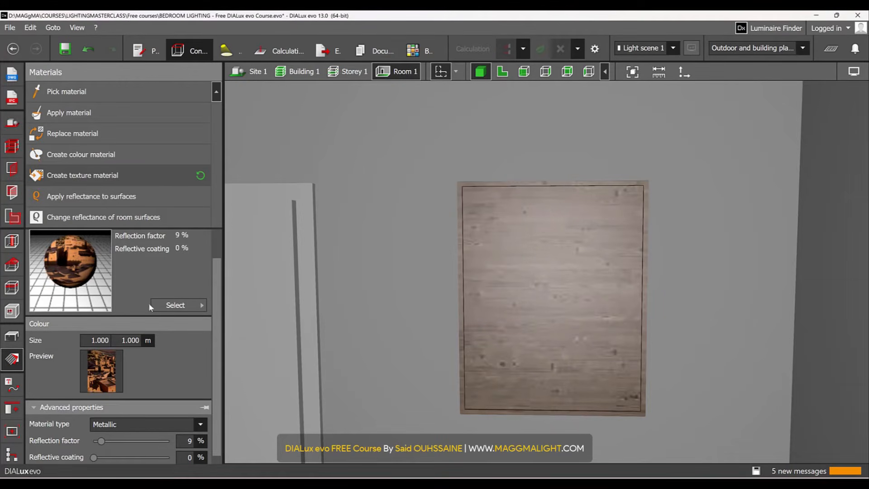
scroll(149, 344, "down", 1)
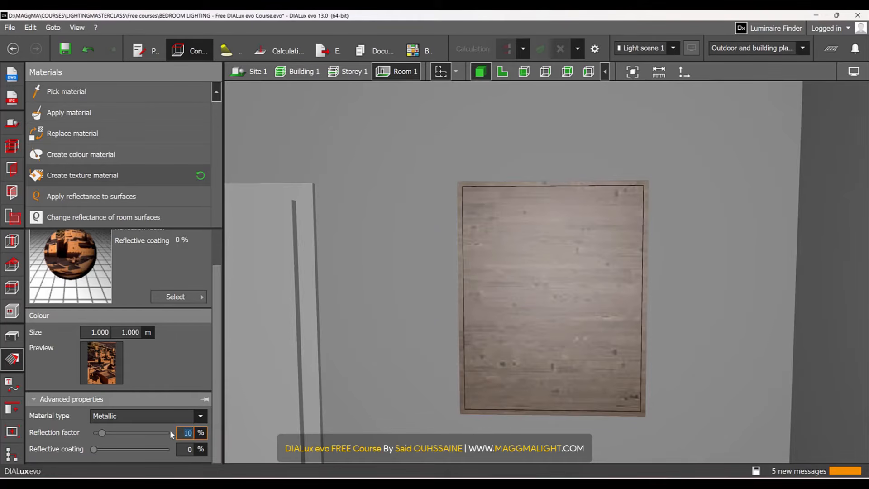
- Apply the painting texture material to the recessed inner face of the framed wall panel
left_click(93, 116)
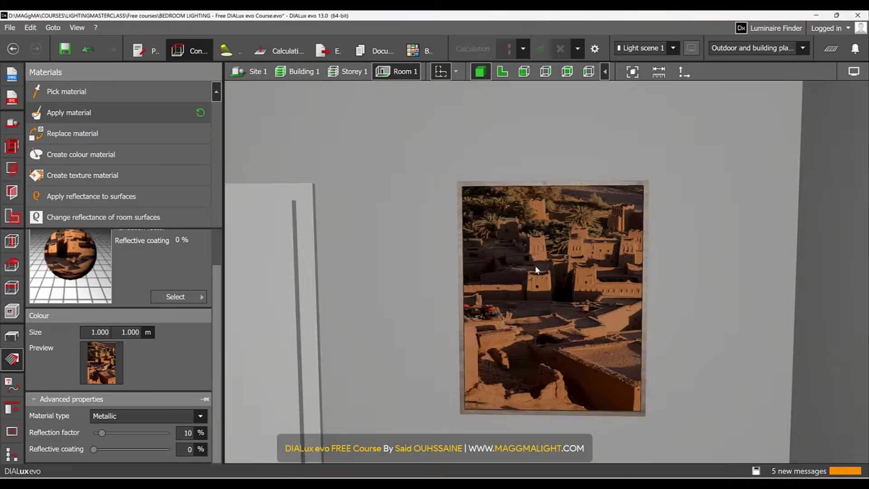
left_click(537, 245)
scroll(540, 289, "down", 1)
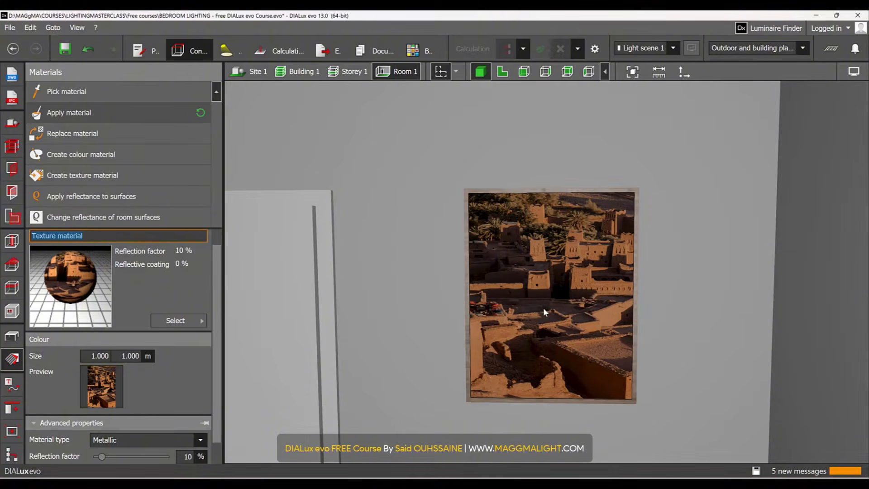
- Select the painting texture on the panel and narrow it to 0.760 m wide to match the inner face
left_click(543, 307)
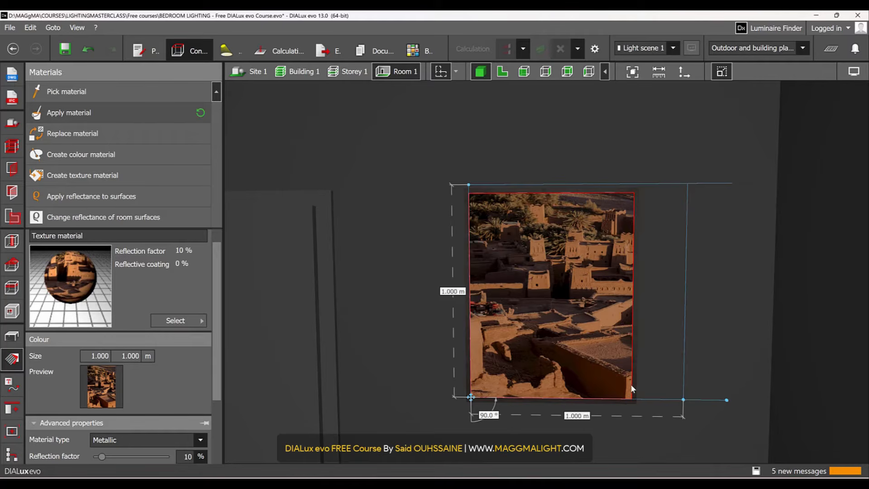
scroll(635, 379, "up", 2)
left_click_drag(700, 409, 632, 402)
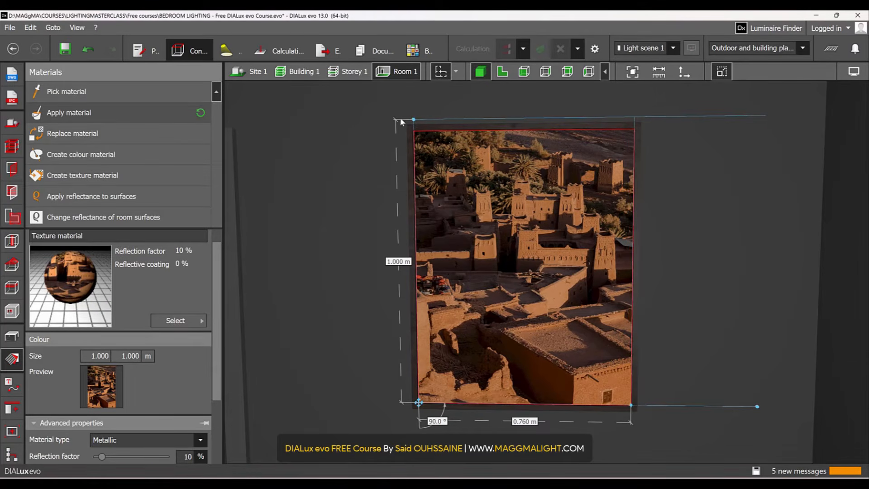
- Shorten the painting texture to 0.960 m high to match the frame's inner face and finish editing the texture
left_click_drag(415, 123, 417, 134)
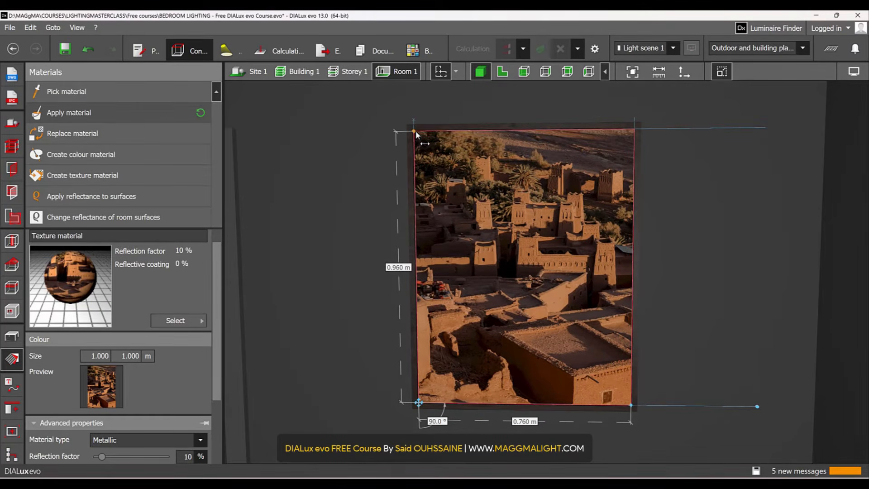
middle_click_drag(657, 242, 671, 218)
key("Escape")
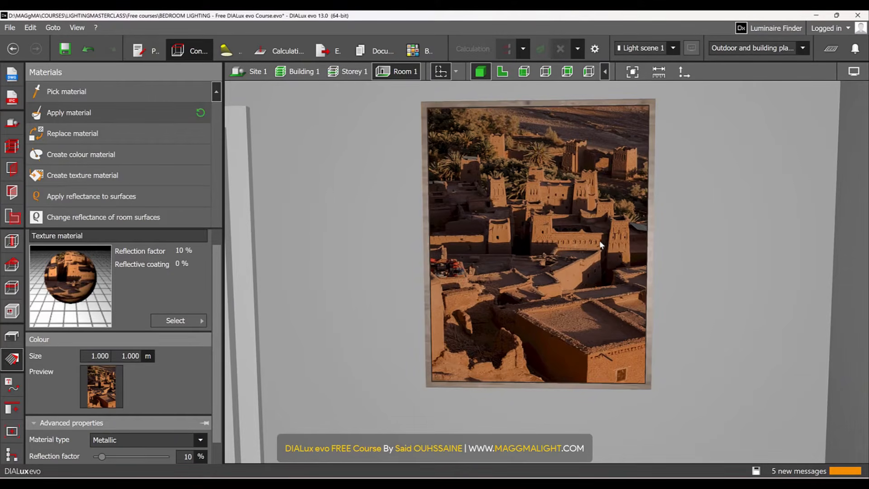
- Examine the framed painting on the wall and the whole bedroom from several angles
scroll(561, 247, "down", 5)
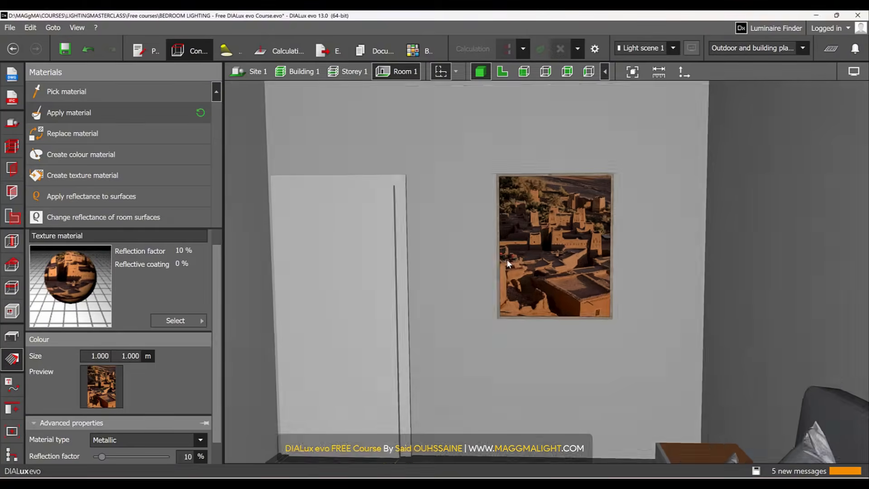
scroll(506, 261, "up", 1)
right_click_drag(466, 276, 559, 334)
scroll(559, 333, "down", 3)
middle_click_drag(549, 324, 515, 263)
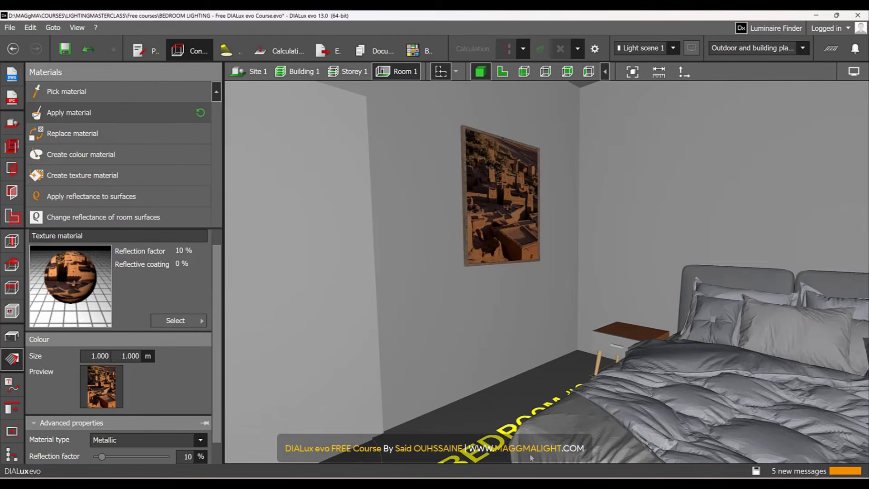
scroll(478, 398, "down", 1)
right_click_drag(486, 405, 554, 420)
scroll(526, 381, "down", 1)
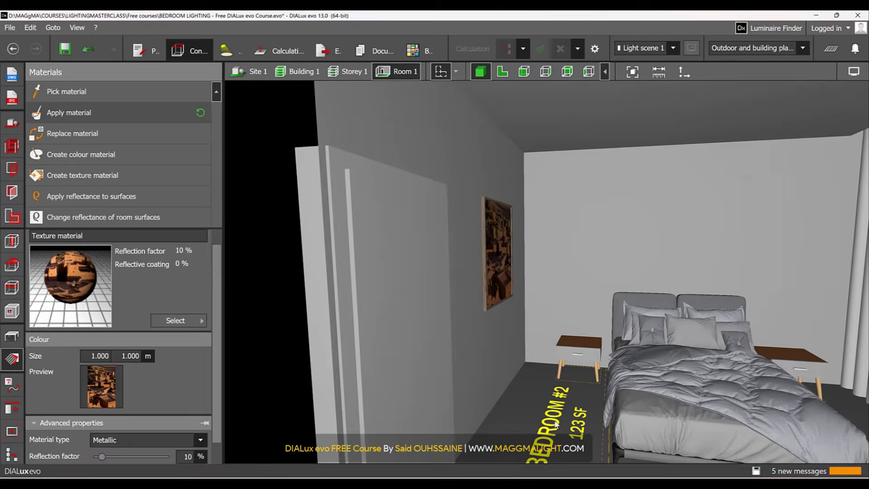
middle_click_drag(526, 381, 482, 333)
scroll(507, 358, "down", 2)
right_click_drag(534, 419, 579, 434)
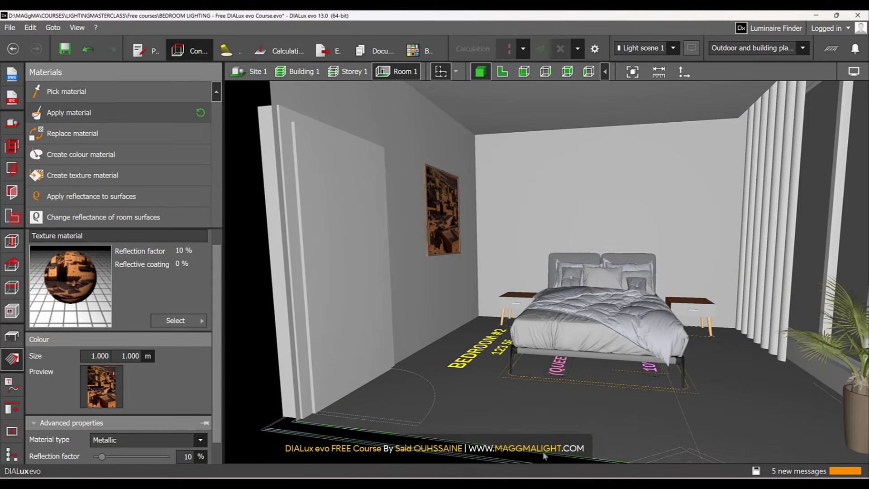
- Open the material catalogue and look through the textures found for WOOD
left_click(185, 326)
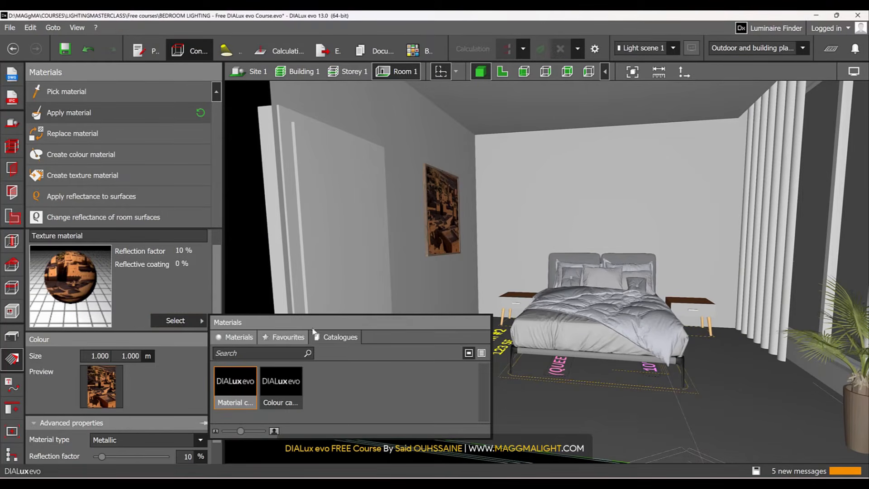
double_click(242, 379)
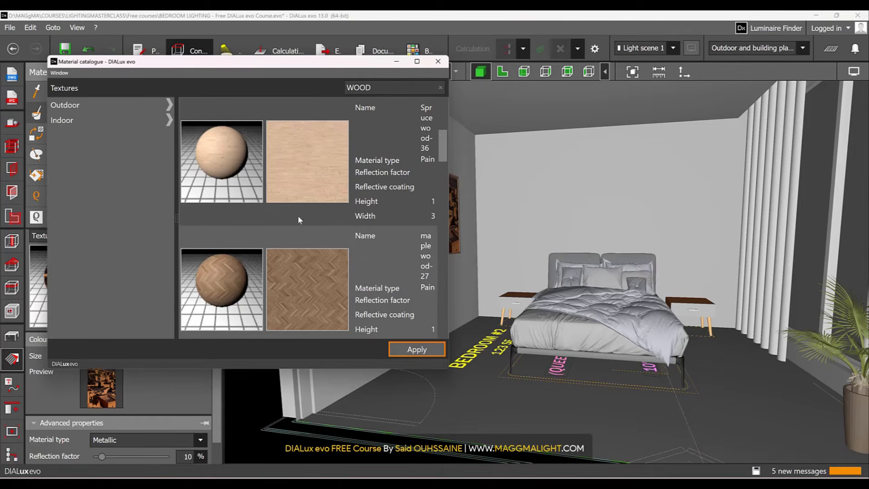
scroll(310, 263, "down", 4)
scroll(312, 264, "down", 3)
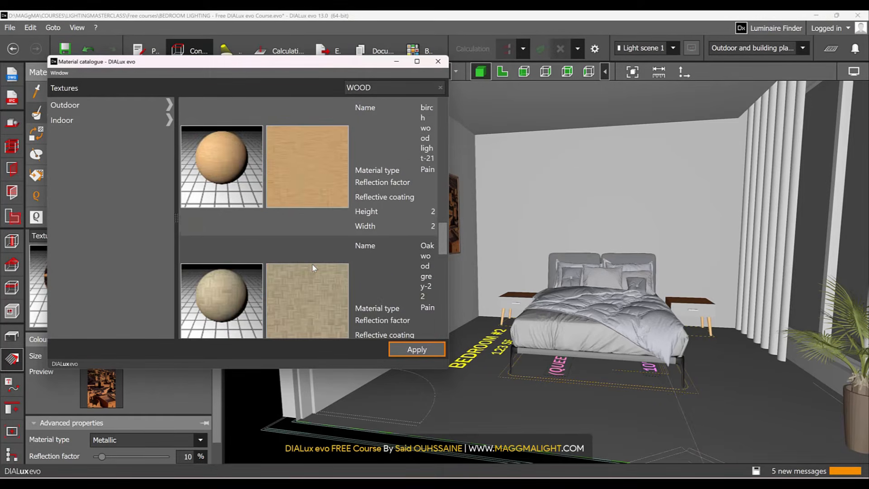
scroll(311, 263, "down", 6)
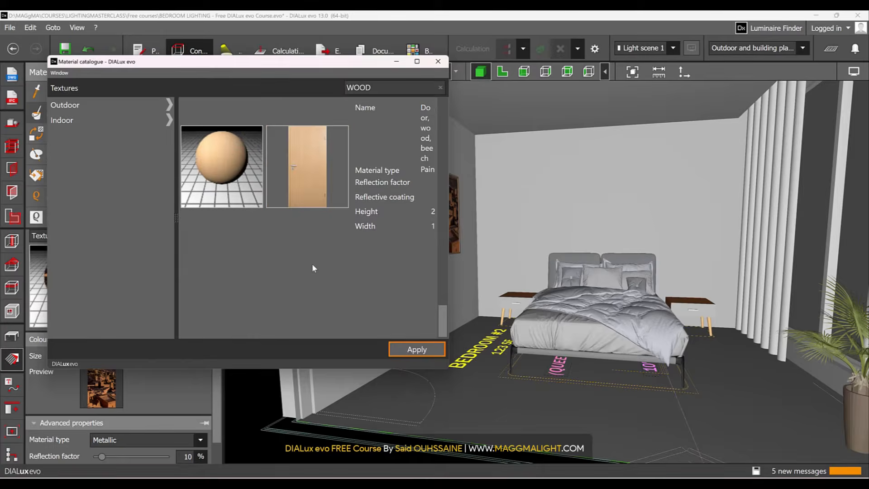
scroll(312, 263, "up", 10)
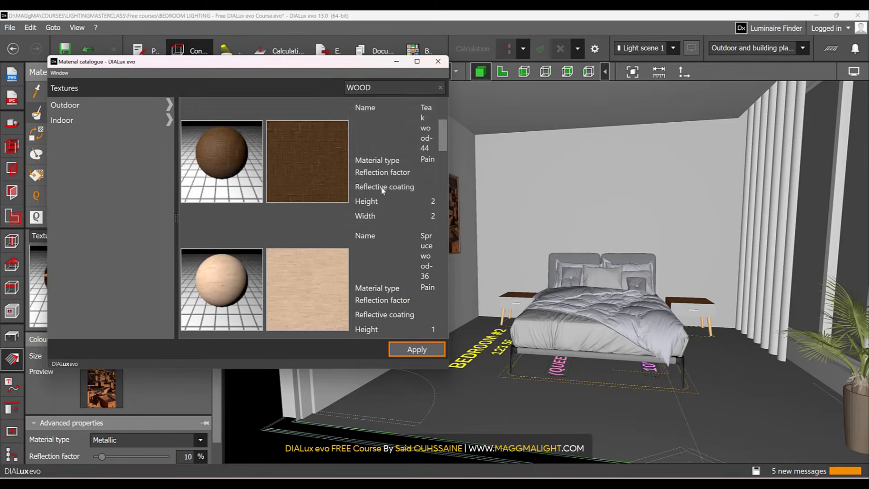
- Clear the catalogue search, browse the Indoor > Floor > Wood textures, and load Beech wood-20 as the active material
left_click(439, 88)
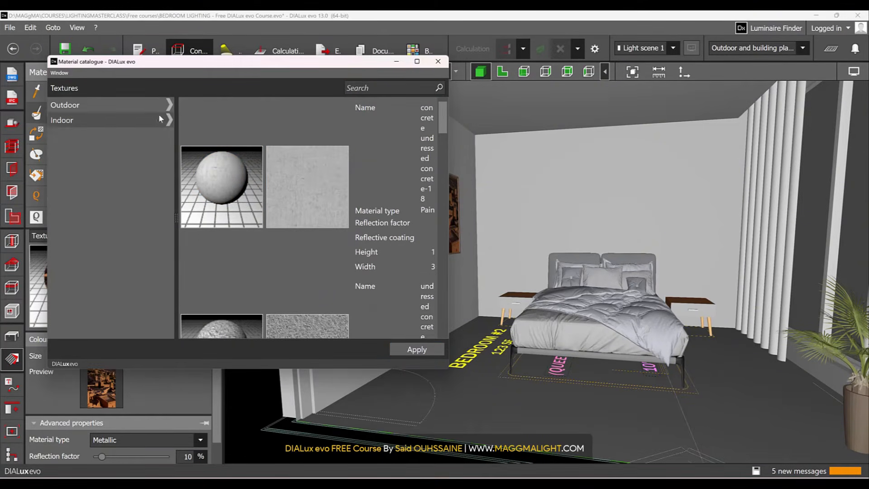
left_click(170, 119)
left_click(170, 107)
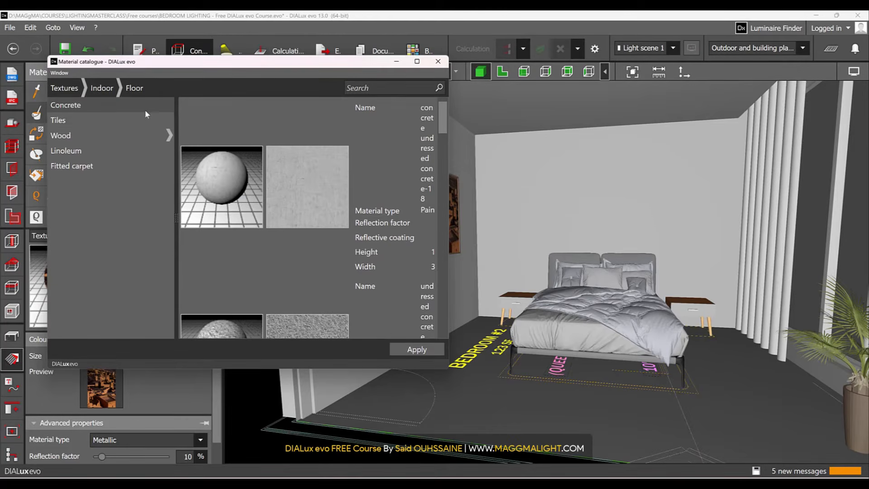
left_click(109, 133)
scroll(356, 205, "down", 5)
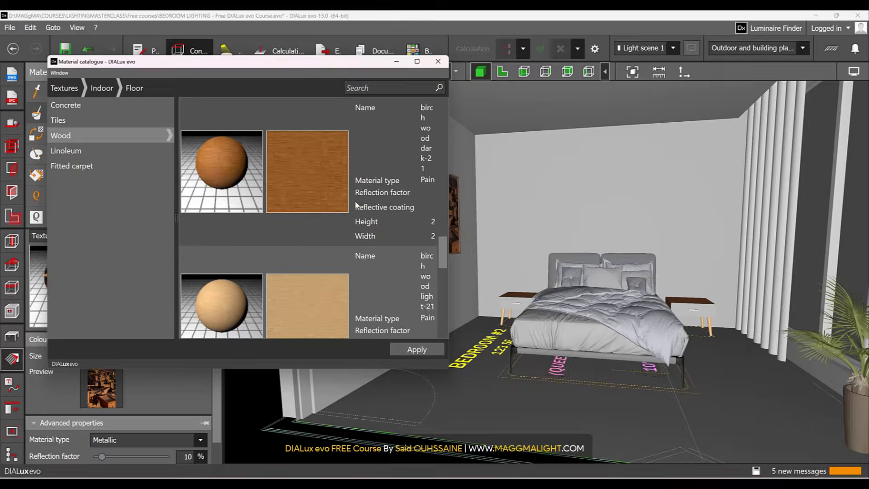
scroll(356, 205, "down", 5)
left_click(169, 136)
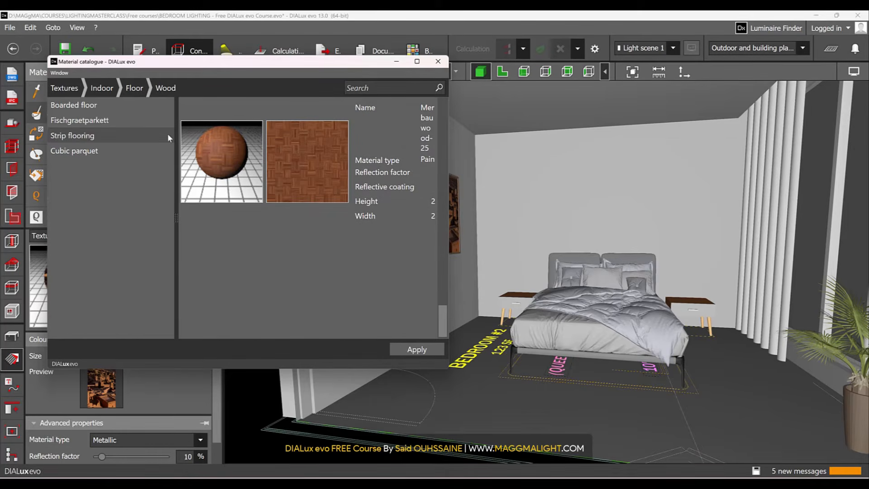
scroll(401, 213, "up", 5)
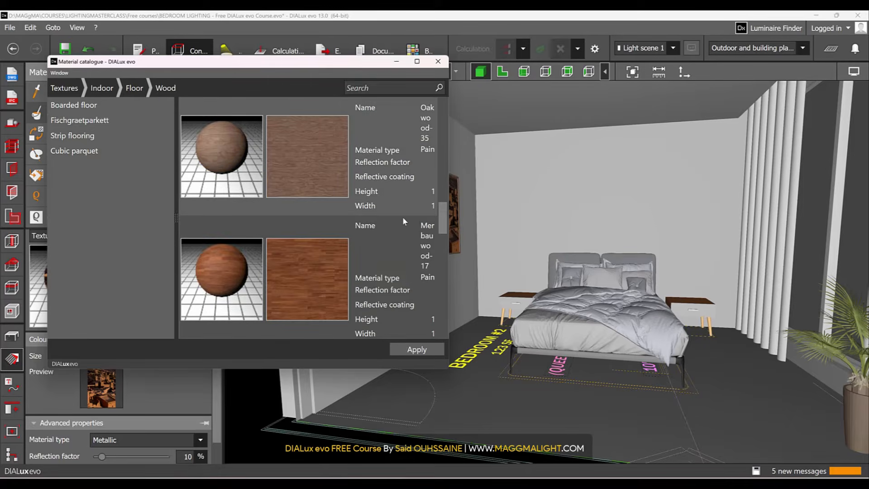
scroll(406, 222, "up", 5)
left_click(308, 310)
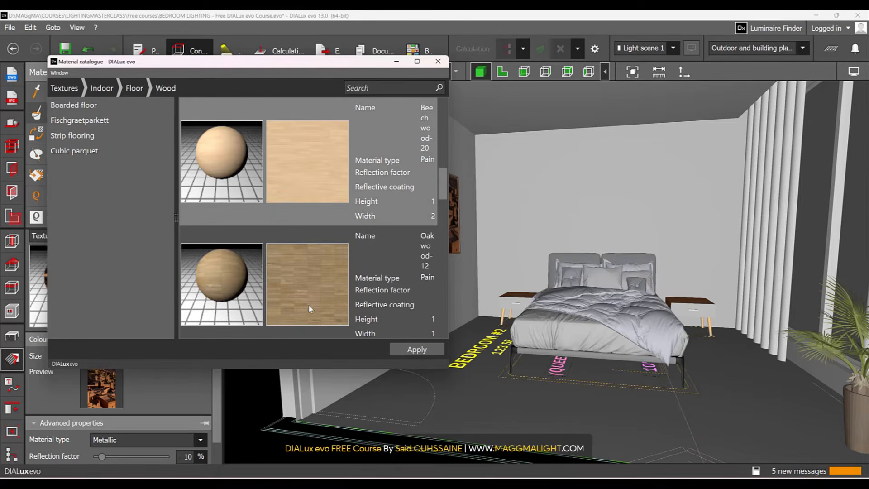
left_click(409, 350)
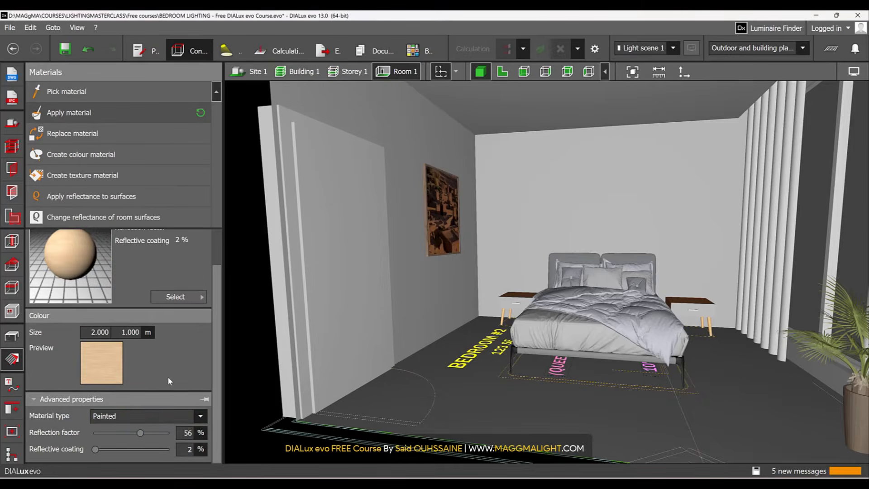
- Set the beech wood material's reflection factor to 25 % and apply it to the bedroom floor
left_click(188, 433)
type("25")
key("Return")
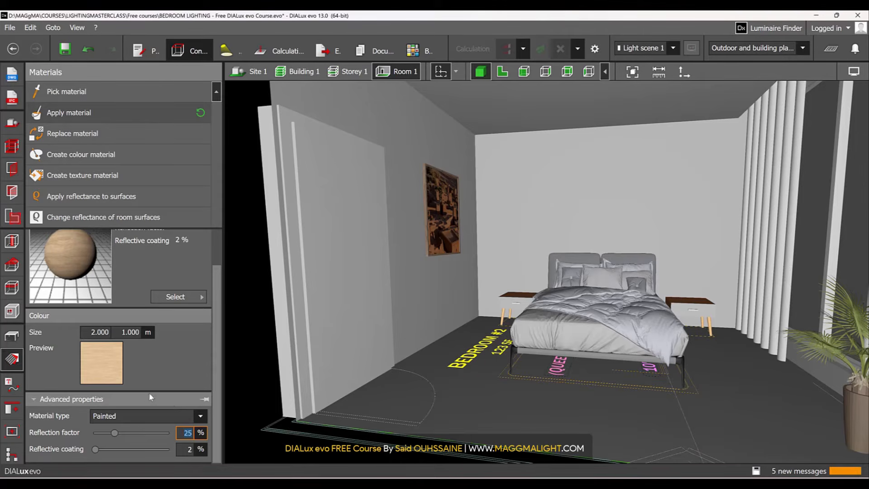
left_click(99, 112)
left_click(528, 400)
mouse_move(529, 401)
right_mouse_down()
mouse_move(522, 422)
mouse_move(530, 386)
right_mouse_up()
mouse_move(530, 351)
right_mouse_down()
mouse_move(526, 374)
mouse_move(532, 350)
right_mouse_up()
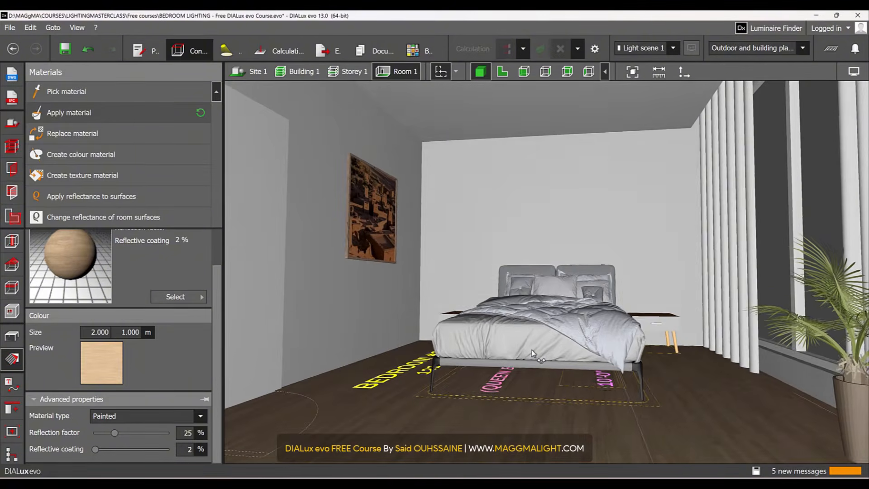
scroll(507, 332, "up", 3)
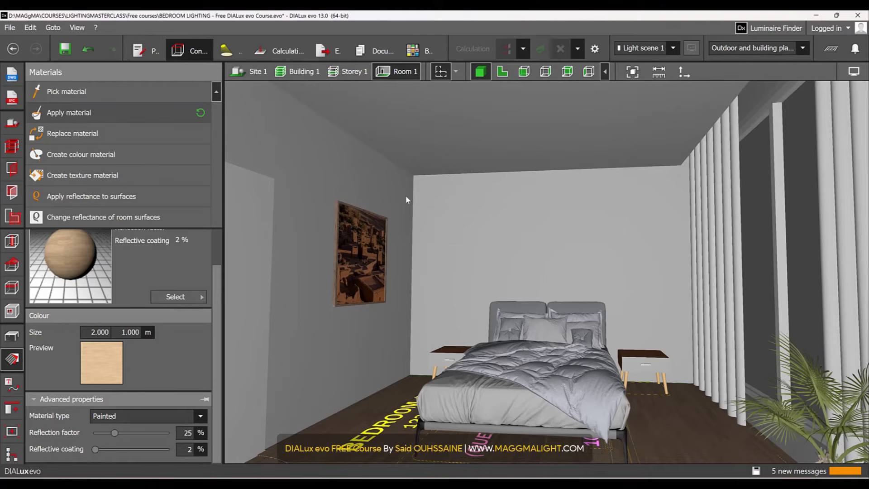
- Create a texture material from the WALL 1 image in the TEXTURES folder and apply it to the wall behind the bed
left_click(120, 176)
left_click(433, 301)
double_click(77, 137)
left_click(187, 104)
left_click(453, 302)
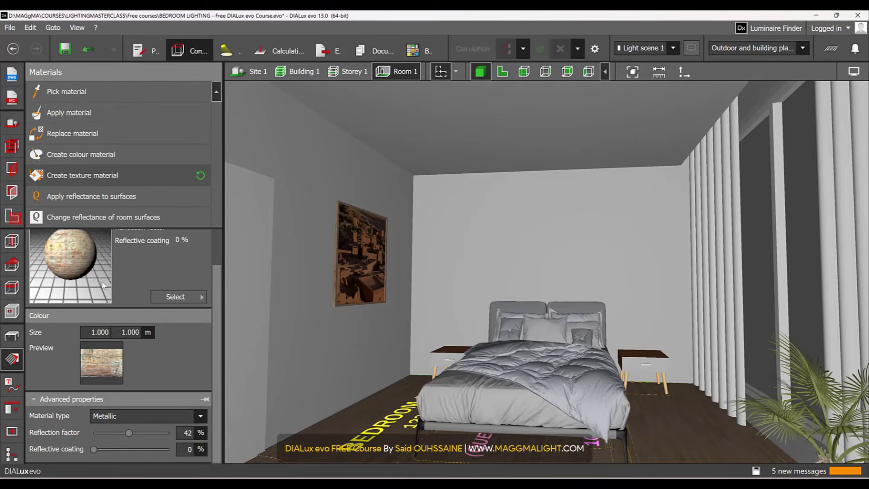
left_click(96, 114)
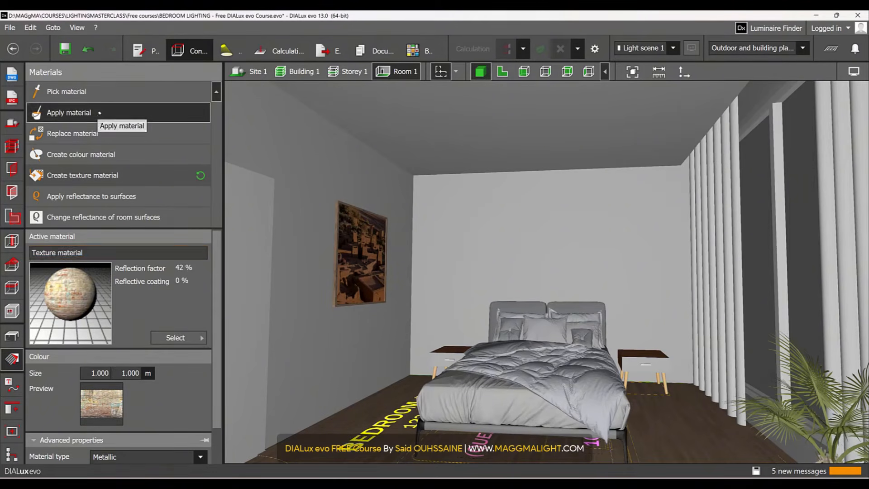
left_click(512, 219)
scroll(411, 274, "up", 3)
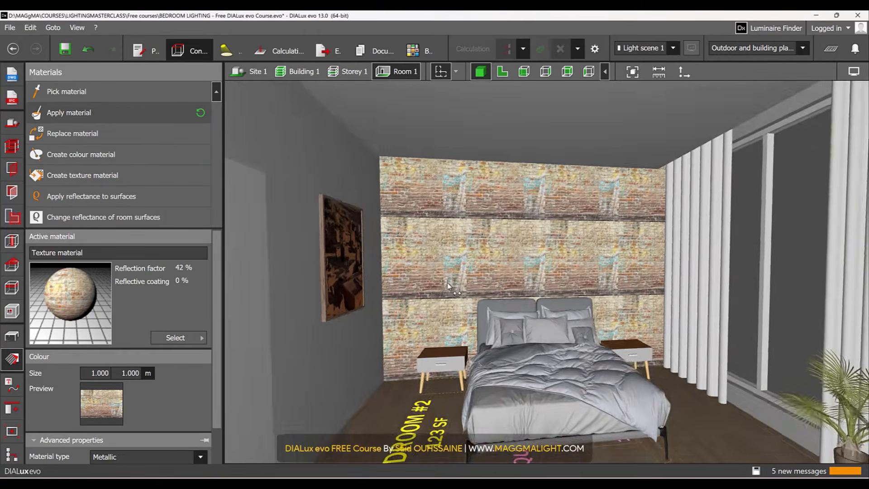
- Stretch the brick texture behind the bed to about 3.005 m high and across the wall's full width
left_click(505, 249)
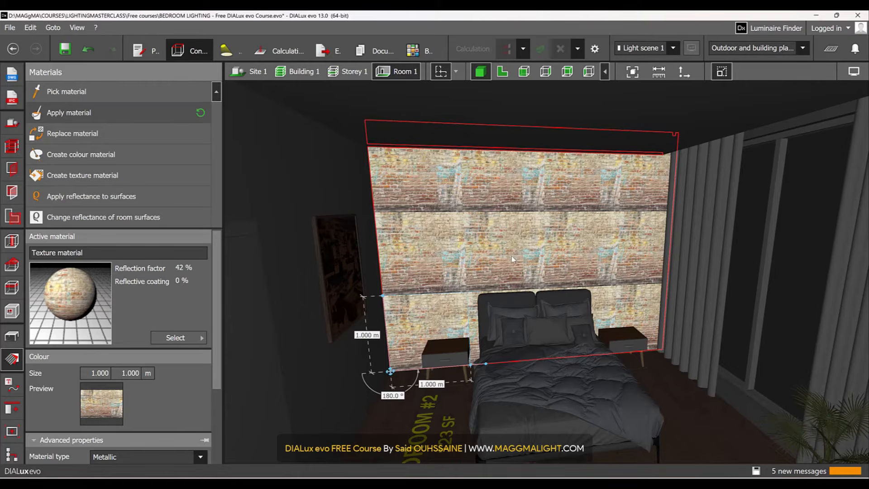
right_click_drag(509, 254, 504, 250)
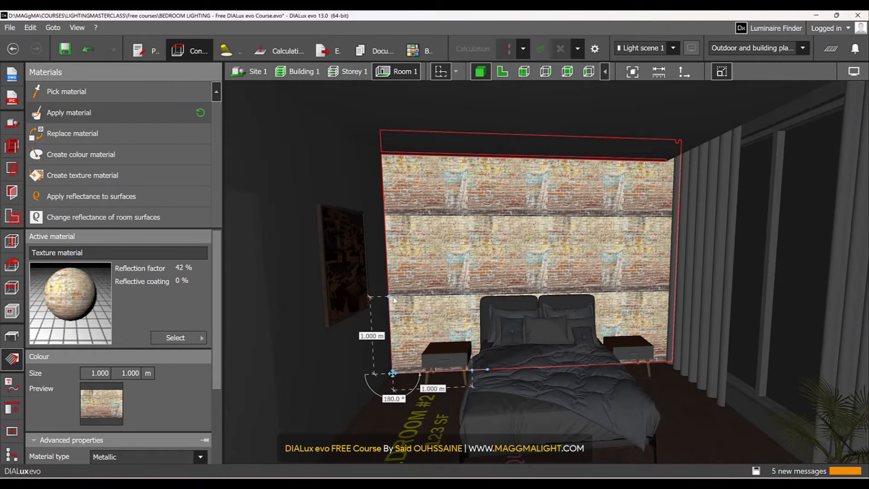
left_click_drag(390, 297, 385, 129)
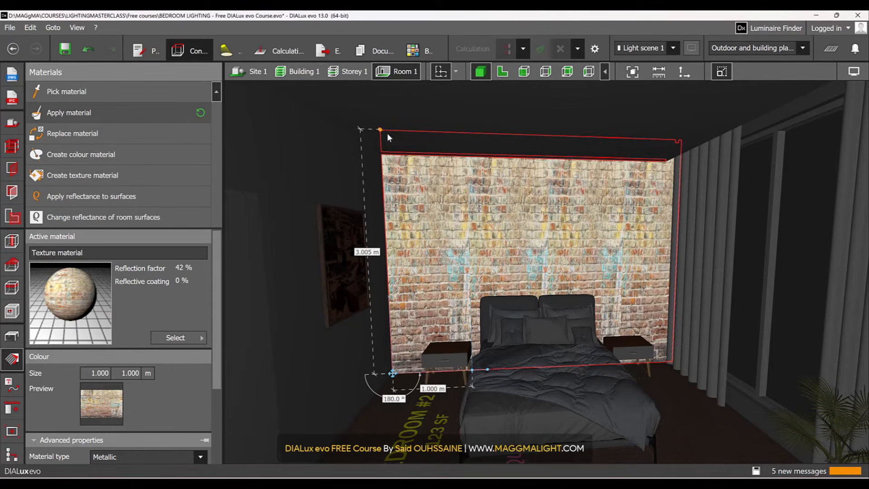
left_click_drag(472, 369, 673, 365)
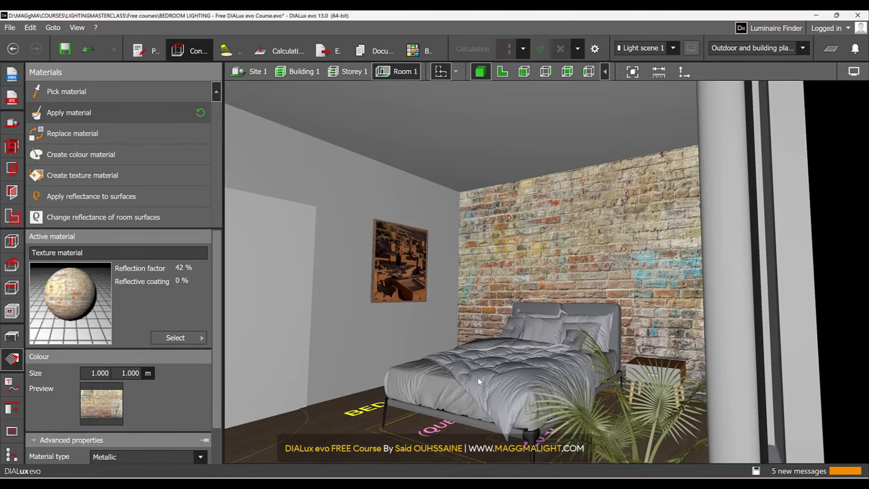
- Create a texture material from the WALL 2 image in the TEXTURES folder and apply it to the wall with the door and painting
scroll(375, 264, "up", 3)
middle_click_drag(375, 264, 466, 335)
scroll(470, 267, "up", 2)
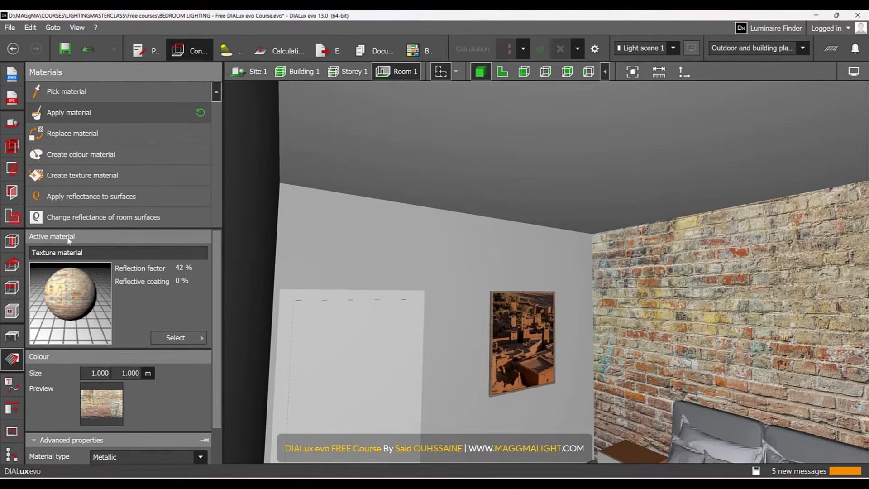
left_click(105, 178)
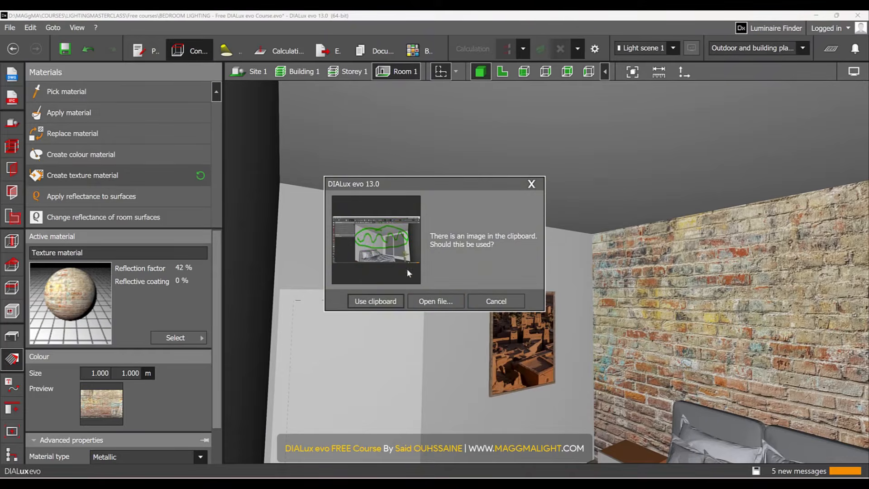
left_click(435, 301)
double_click(97, 141)
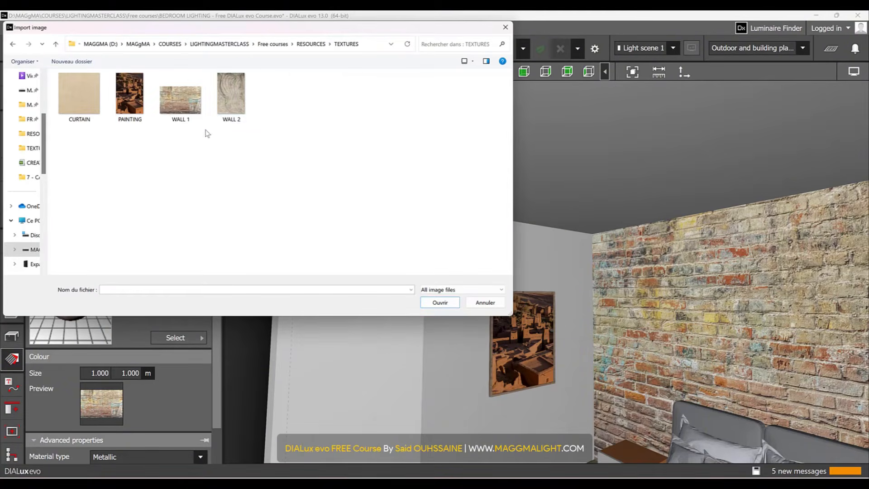
left_click(234, 102)
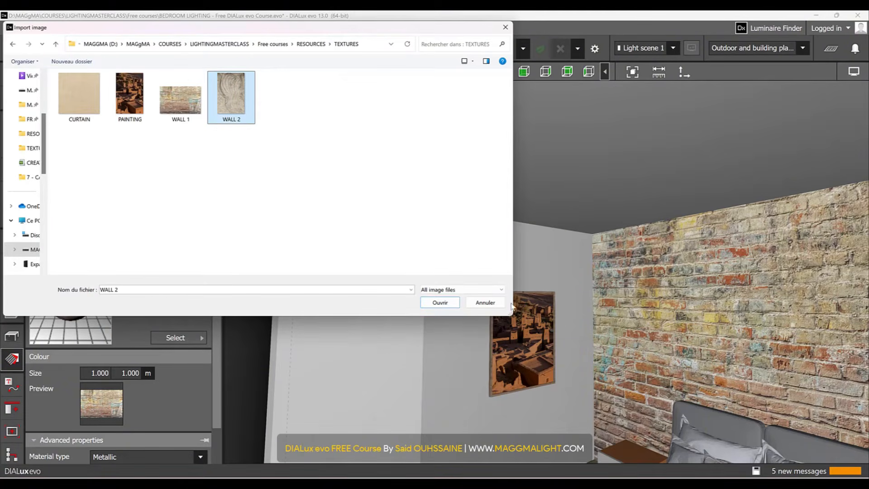
left_click(439, 303)
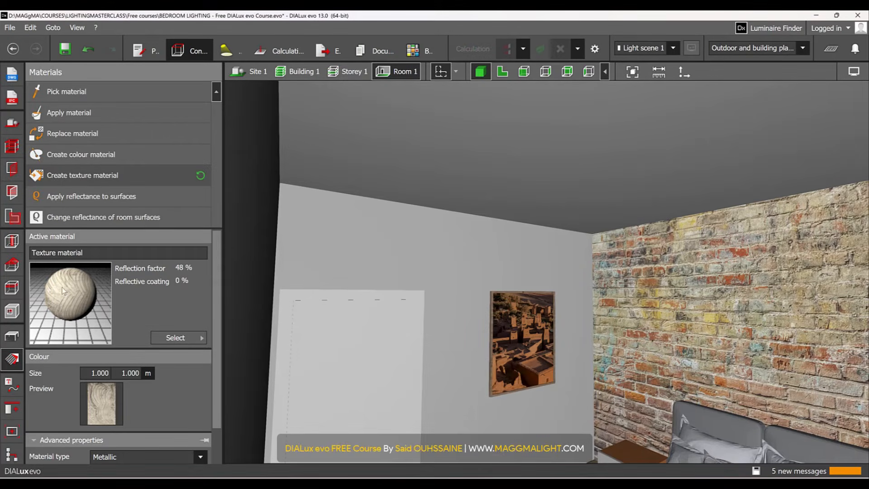
left_click(78, 116)
left_click(457, 248)
- Stretch the WALL 2 texture on the wall with the door and painting to about 3.014 m high
right_click_drag(442, 276, 425, 281)
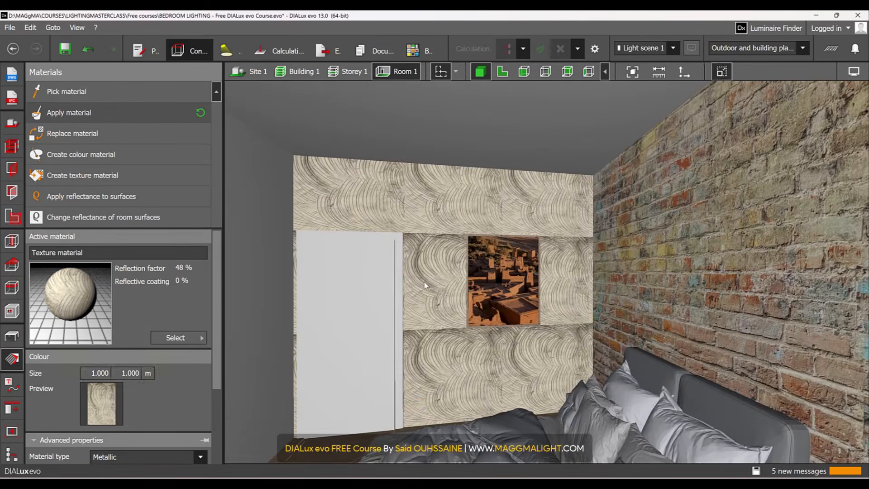
left_click(425, 281)
left_click_drag(295, 335, 289, 128)
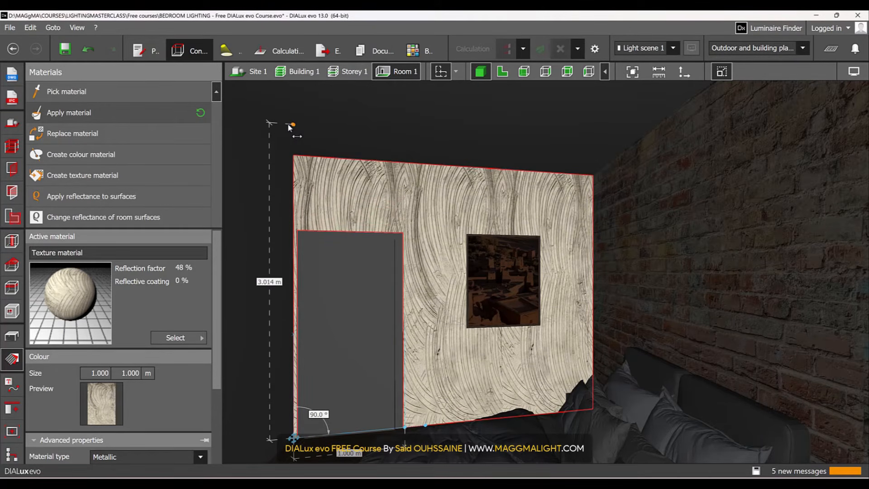
middle_click_drag(426, 264, 429, 241)
key("Escape")
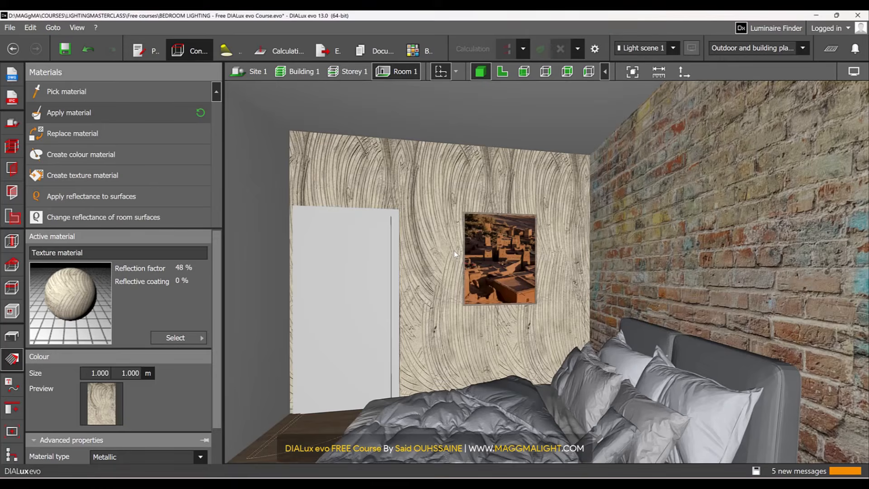
- Examine the textured walls, floor and furniture of the bedroom from several angles
middle_click_drag(469, 277, 491, 287)
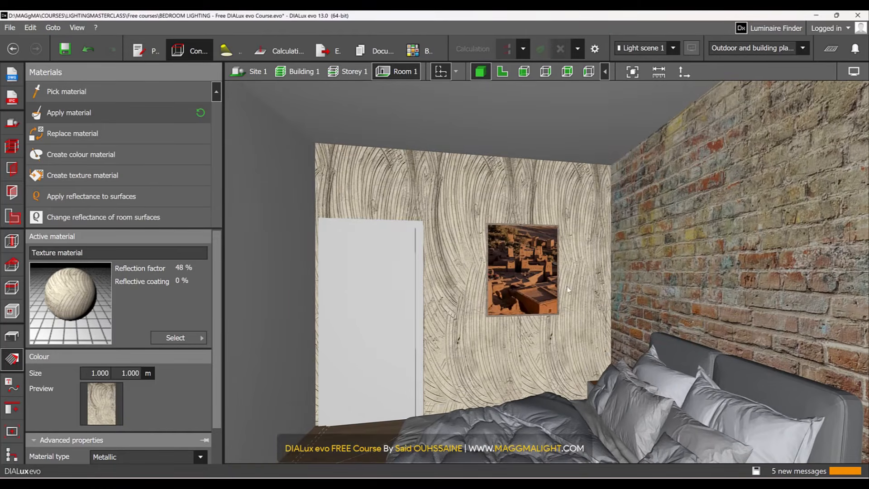
scroll(570, 290, "up", 3)
right_click_drag(576, 293, 622, 315)
scroll(622, 314, "down", 10)
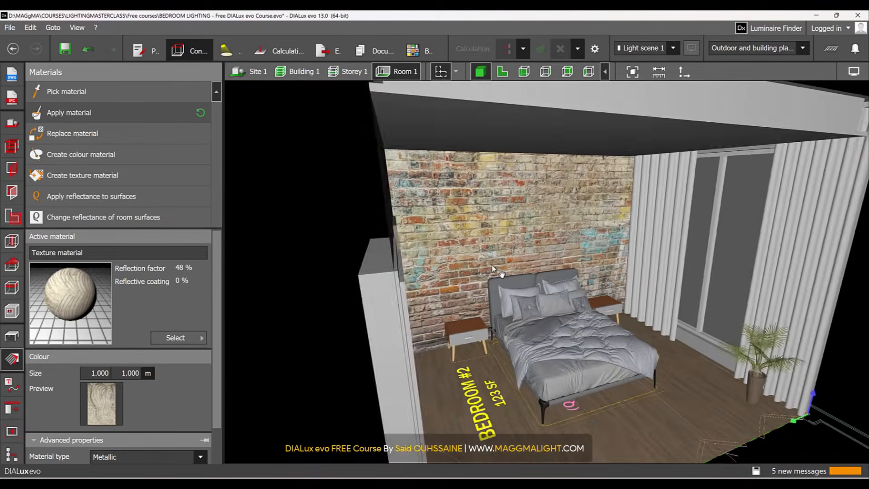
middle_click_drag(493, 266, 464, 253)
scroll(464, 253, "up", 3)
right_click_drag(503, 261, 534, 159)
right_click_drag(372, 208, 561, 180)
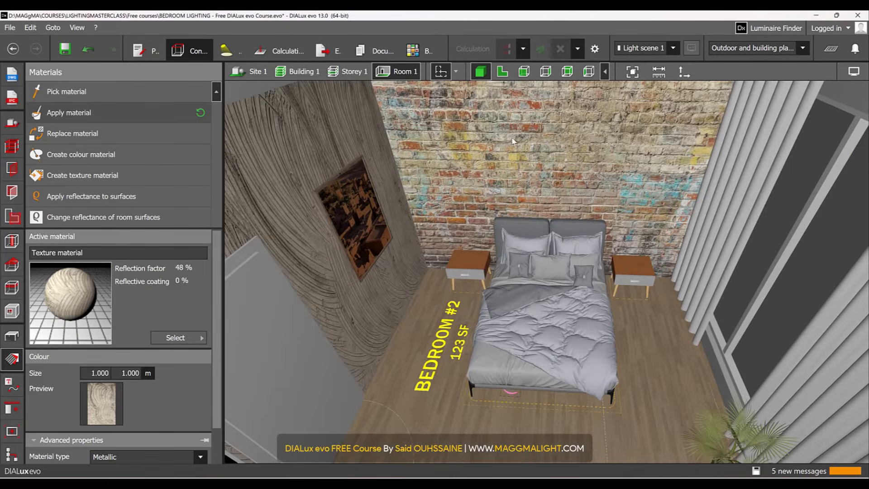
- Pick the brick material from the wall behind the bed and apply it to the wall facing the foot of the bed
mouse_move(409, 251)
right_mouse_down()
mouse_move(368, 235)
mouse_move(418, 248)
right_mouse_up()
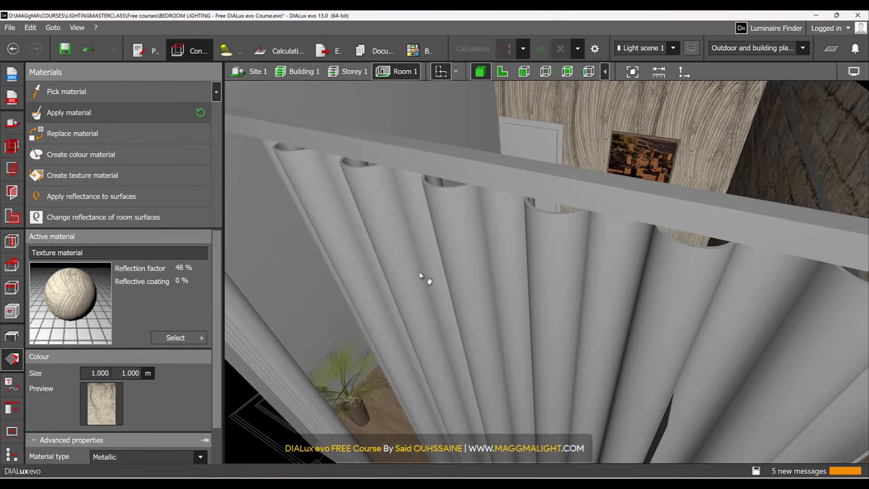
scroll(416, 254, "down", 5)
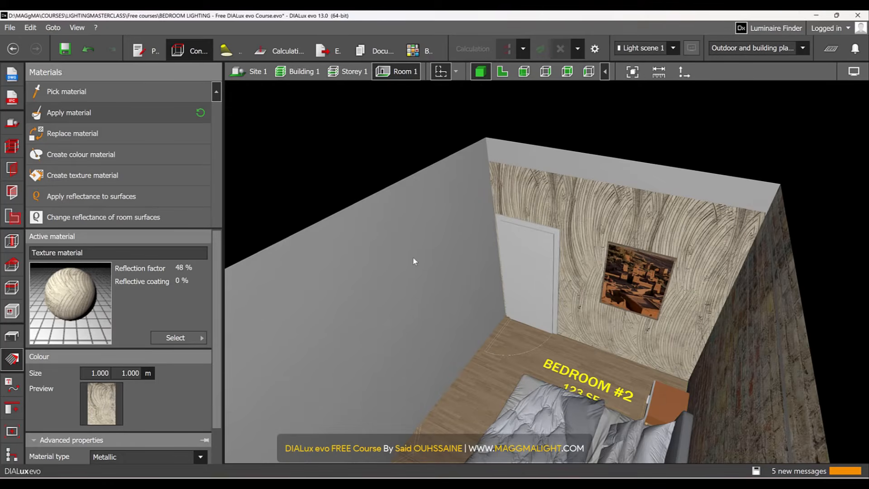
left_click(108, 89)
left_click(680, 328)
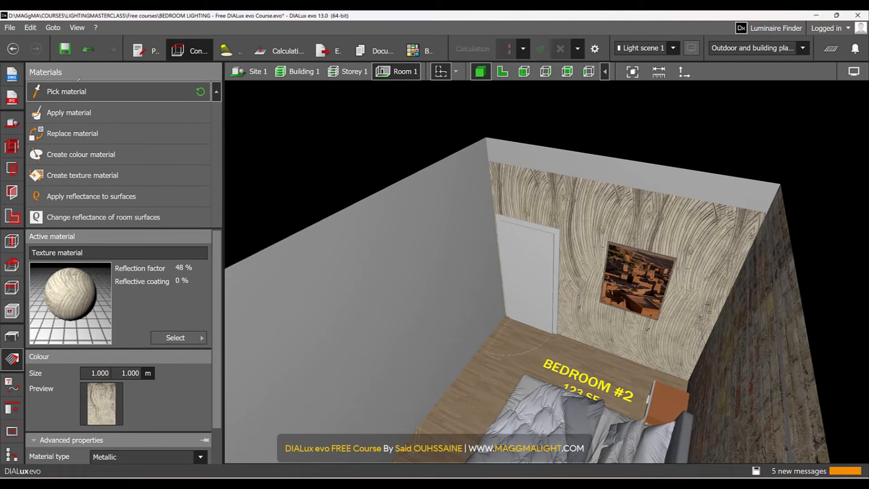
left_click(756, 354)
right_click_drag(759, 348, 683, 338)
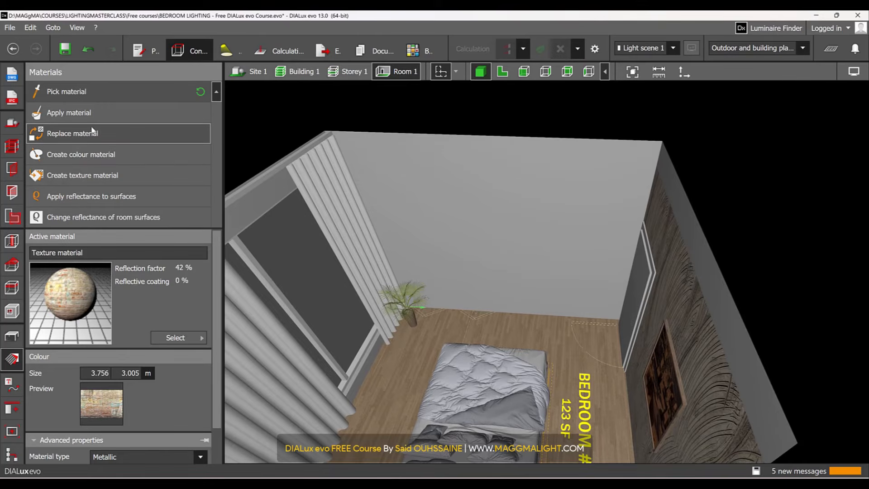
left_click(163, 114)
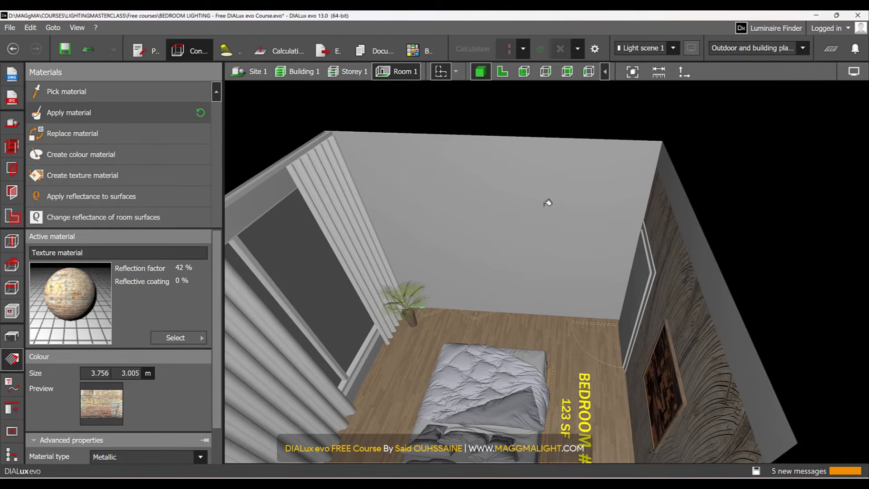
left_click(544, 209)
scroll(506, 240, "up", 4)
mouse_move(508, 248)
right_mouse_down()
mouse_move(541, 218)
mouse_move(525, 213)
mouse_move(555, 215)
mouse_move(478, 296)
mouse_move(470, 248)
right_mouse_up()
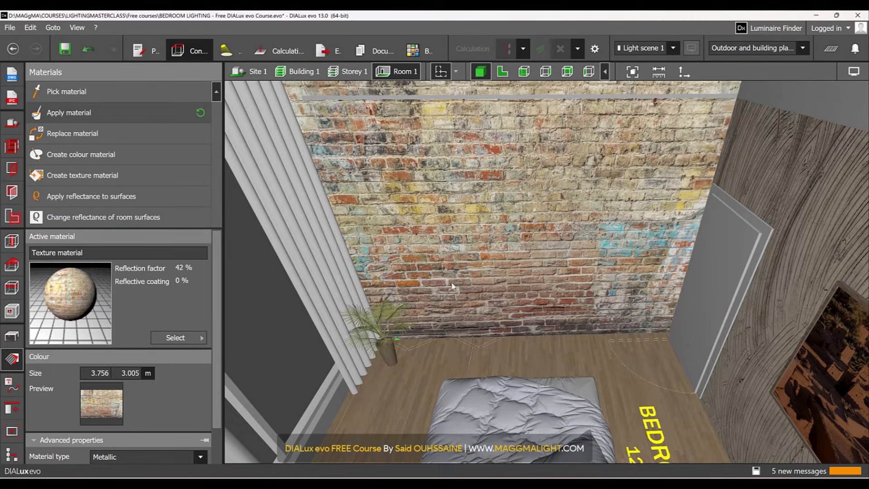
right_click_drag(530, 206, 573, 199)
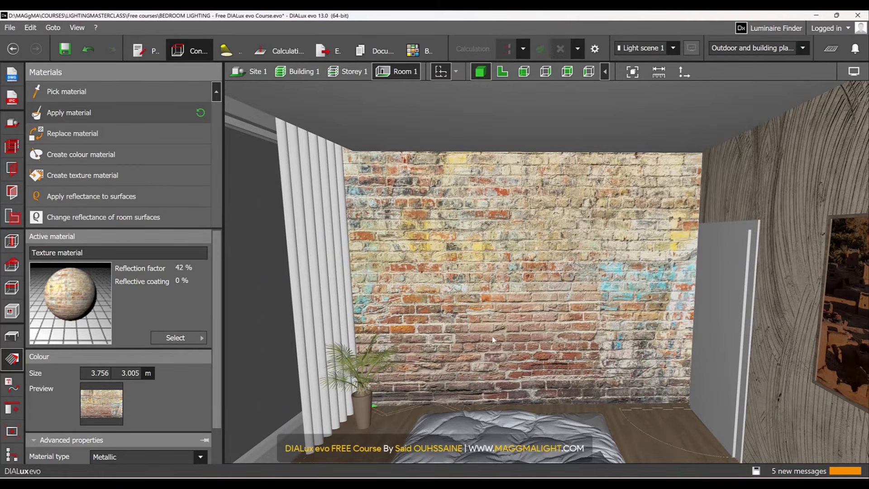
- Create a texture material from the CURTAIN image in the TEXTURES folder and apply it to the window curtains
right_click_drag(497, 320, 579, 296)
scroll(670, 364, "up", 4)
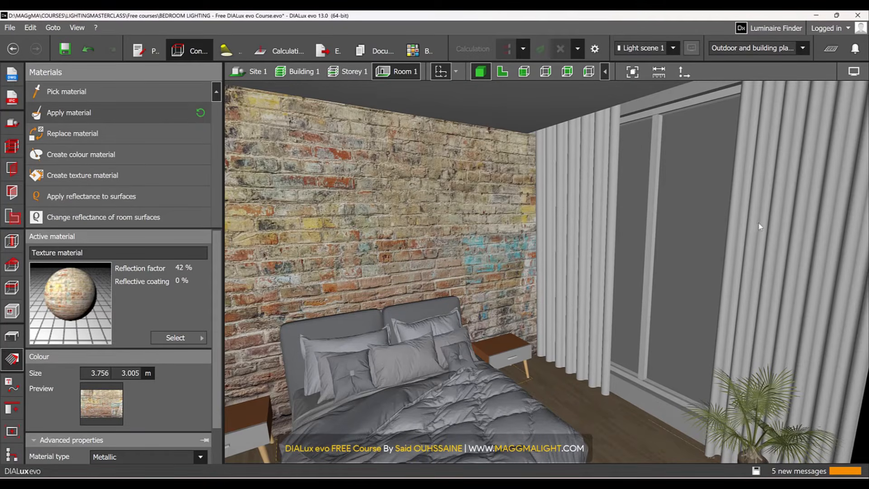
left_click(110, 180)
double_click(85, 141)
left_click(79, 96)
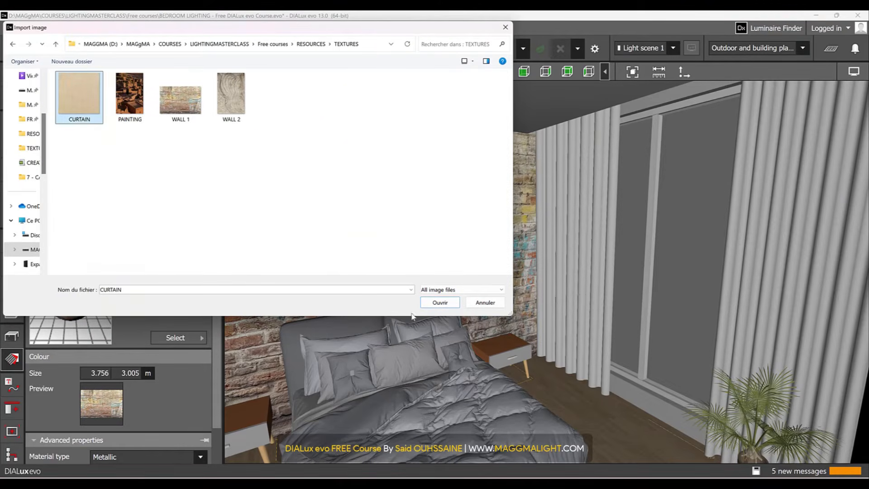
left_click(440, 302)
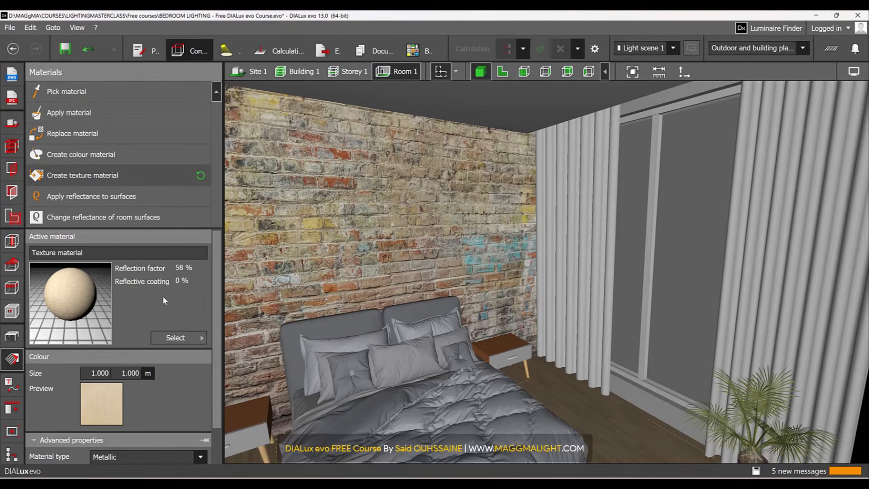
scroll(178, 313, "down", 1)
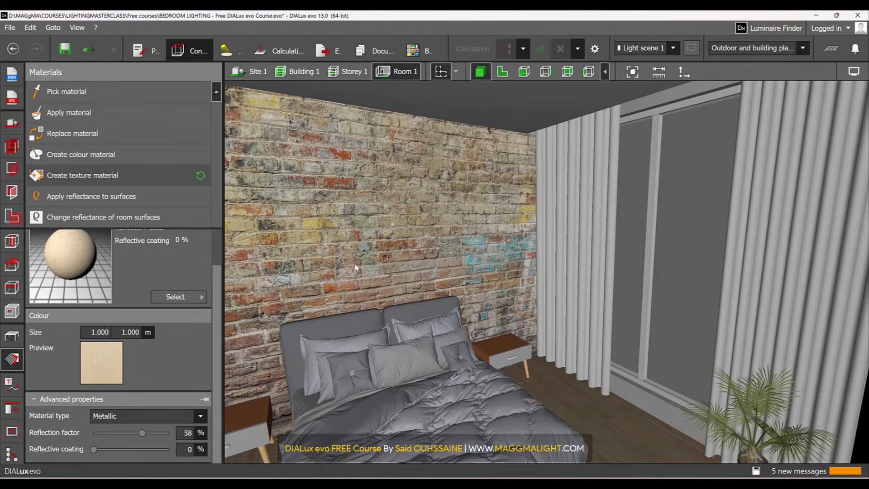
right_click_drag(463, 242, 480, 251)
left_click_drag(73, 286, 425, 235)
left_click_drag(86, 282, 667, 214)
- Pick the duvet's striped material and set its reflection factor to 55 %
scroll(587, 242, "down", 3)
right_click_drag(588, 242, 484, 255)
scroll(493, 327, "up", 5)
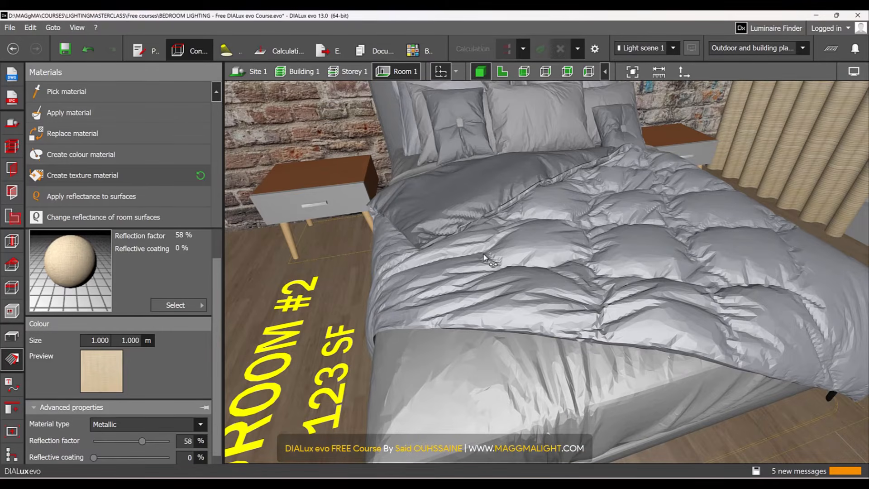
scroll(464, 276, "down", 5)
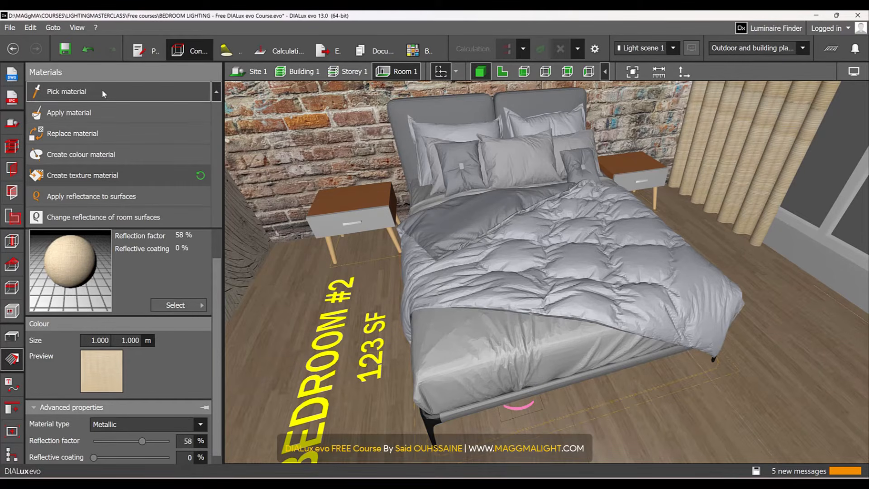
right_click_drag(478, 247, 485, 226)
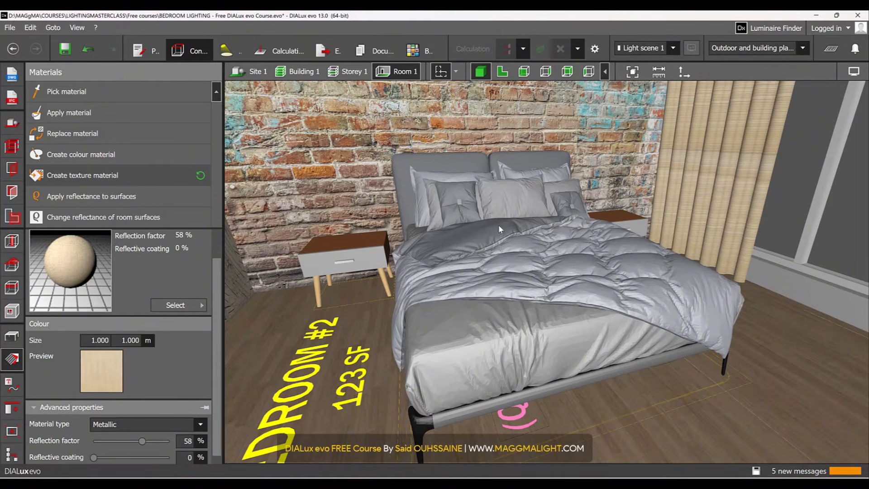
left_click(86, 93)
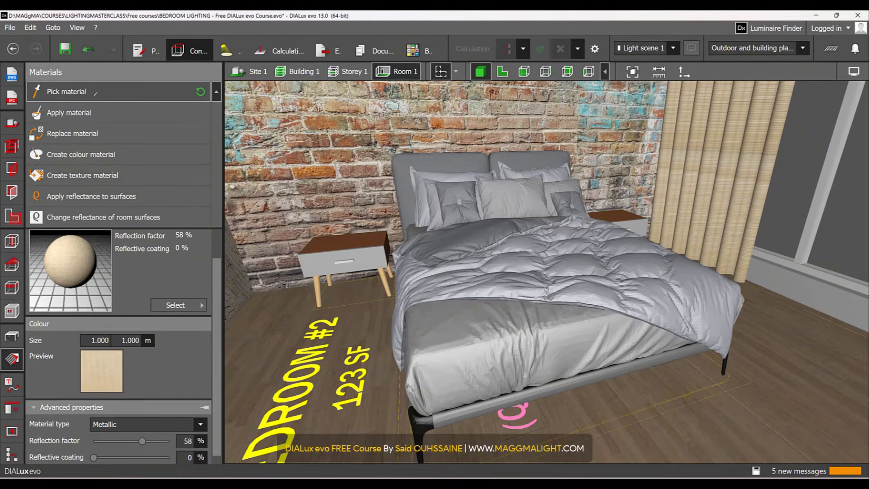
left_click(517, 282)
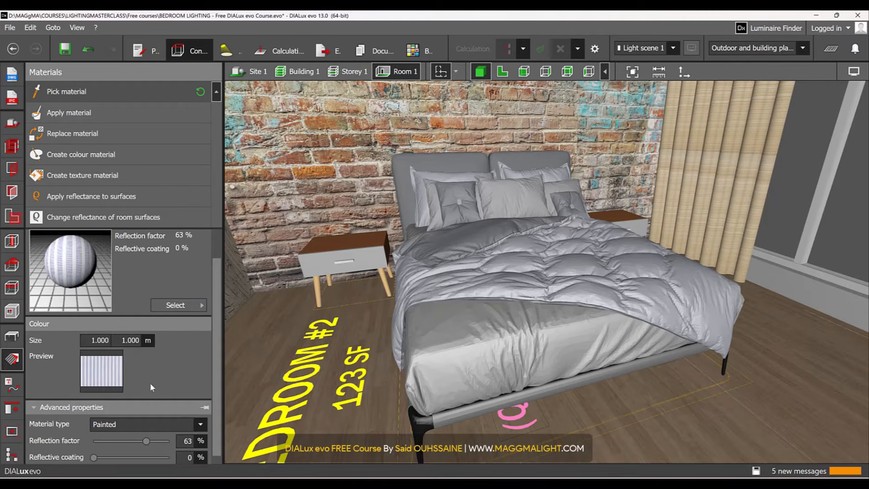
scroll(151, 384, "down", 1)
left_click(187, 432)
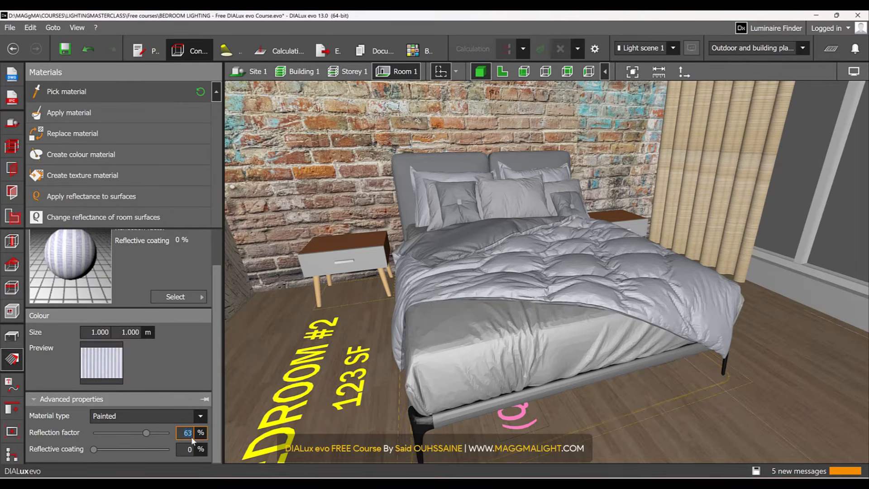
type("55")
key("Return")
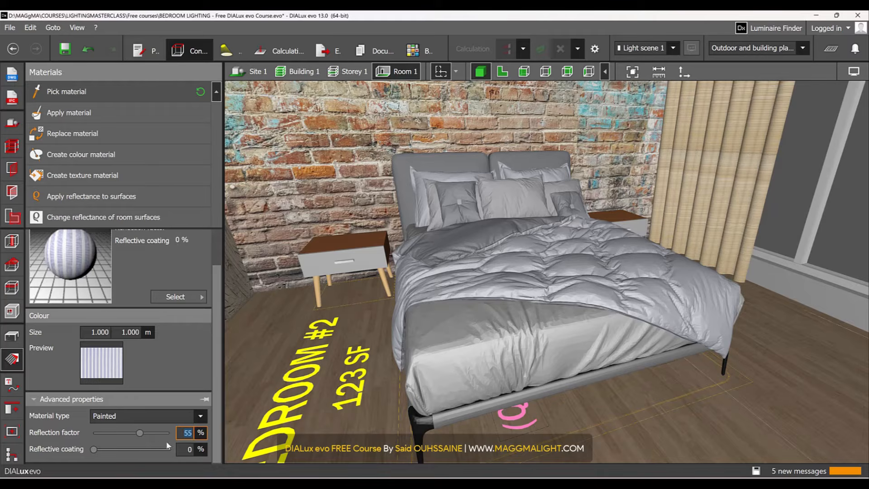
- Apply the adjusted striped material to the duvet on the bed
right_click_drag(476, 287, 471, 306)
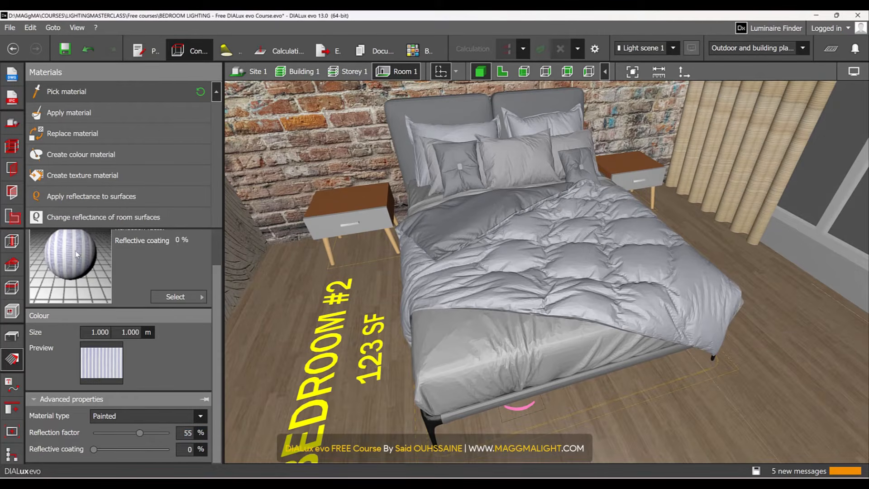
scroll(79, 255, "up", 1)
left_click_drag(519, 287, 517, 285)
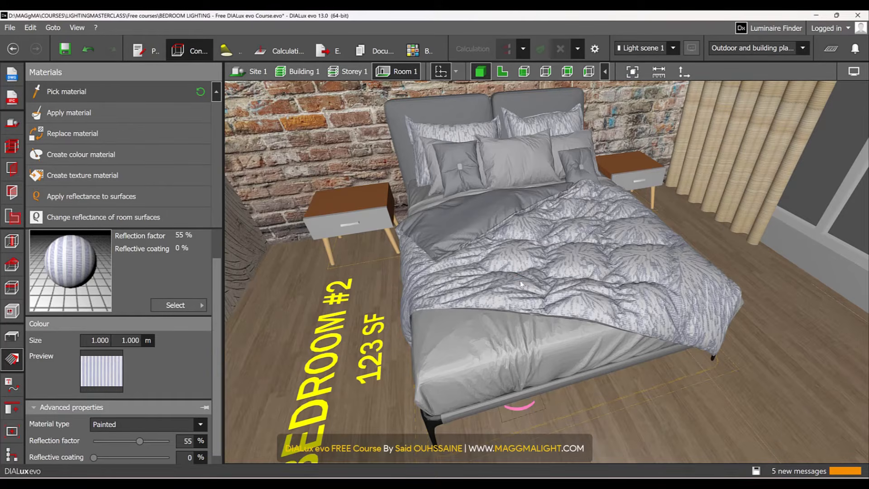
mouse_move(538, 291)
right_mouse_down()
mouse_move(587, 283)
mouse_move(548, 293)
right_mouse_up()
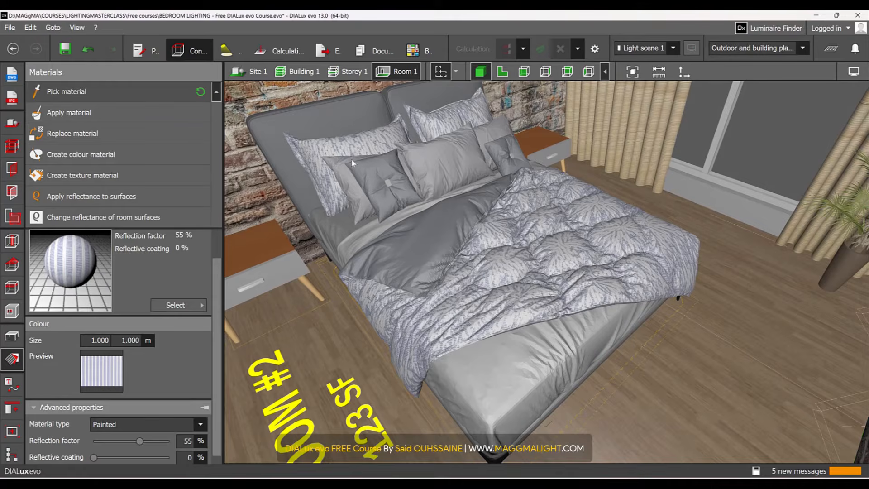
- Pick the window frame's material and set its reflection factor to 15 %
scroll(525, 259, "down", 3)
middle_click_drag(724, 156, 664, 224)
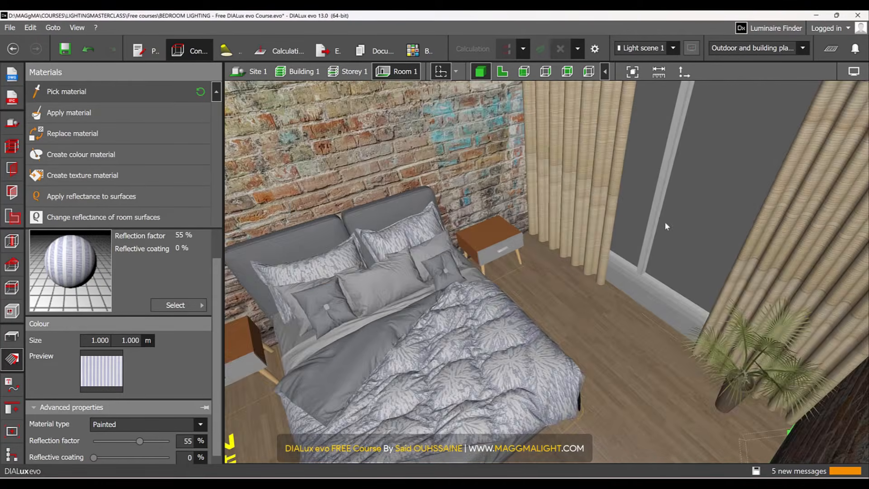
scroll(657, 236, "up", 2)
right_click_drag(657, 232, 586, 242)
scroll(614, 244, "up", 2)
scroll(193, 404, "down", 1)
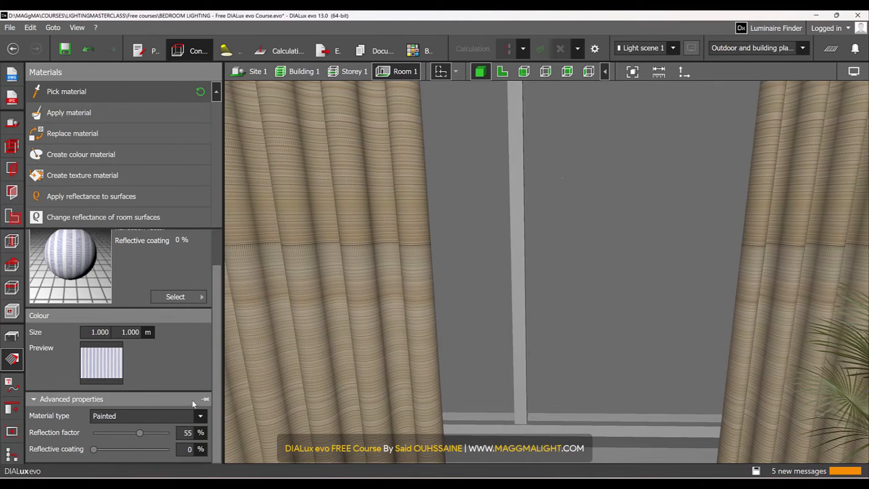
scroll(177, 288, "up", 2)
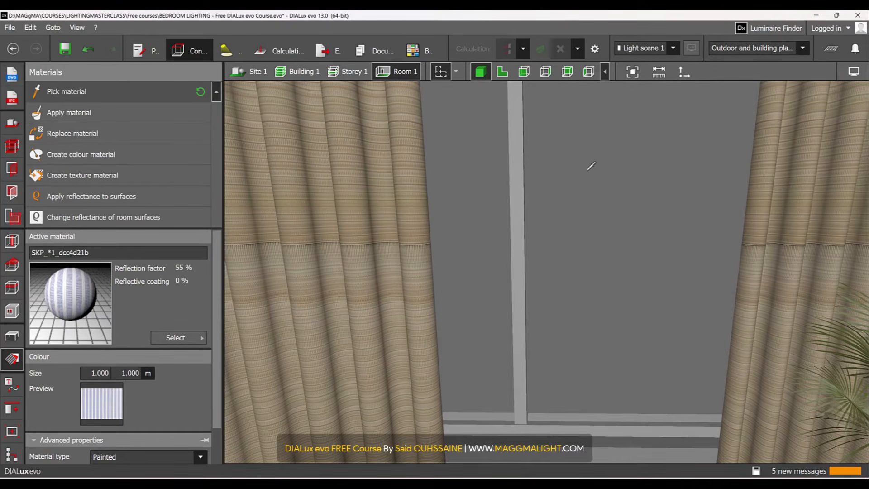
left_click(518, 135)
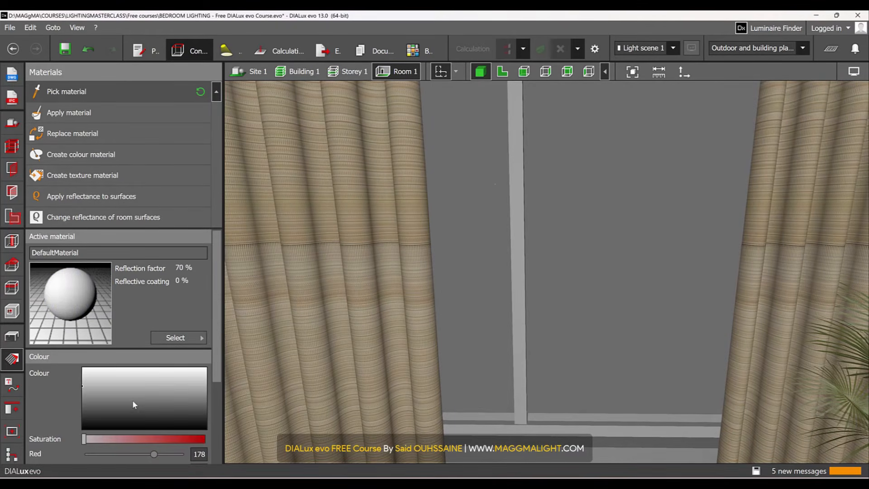
scroll(134, 404, "down", 5)
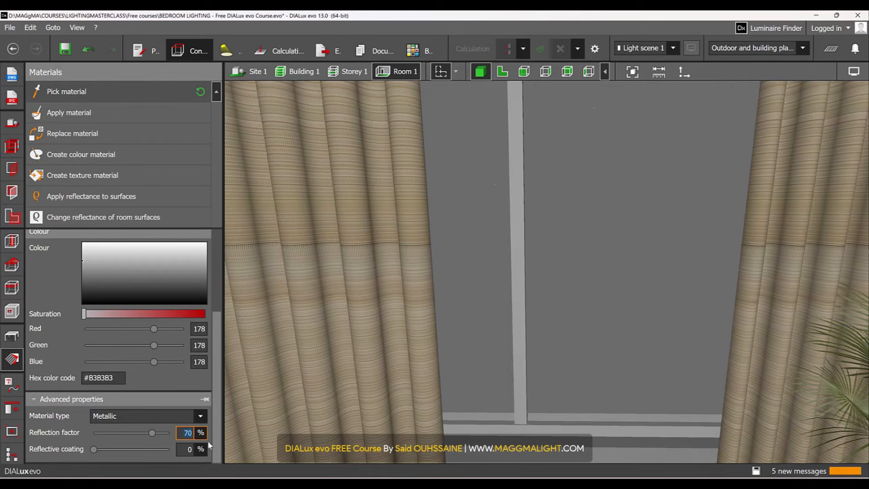
type("15")
key("Return")
- Set the frame material's reflective coating to 3 % and apply it to the window frame
left_click(195, 450)
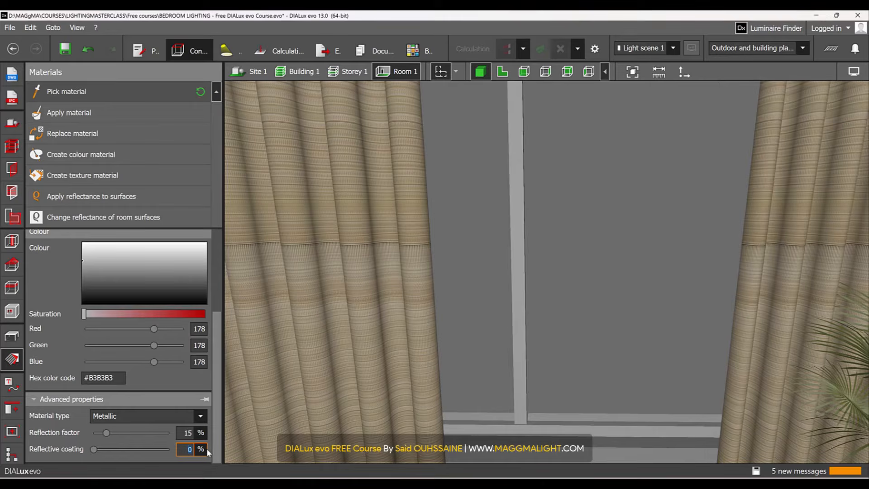
type("3")
key("Return")
scroll(47, 333, "up", 3)
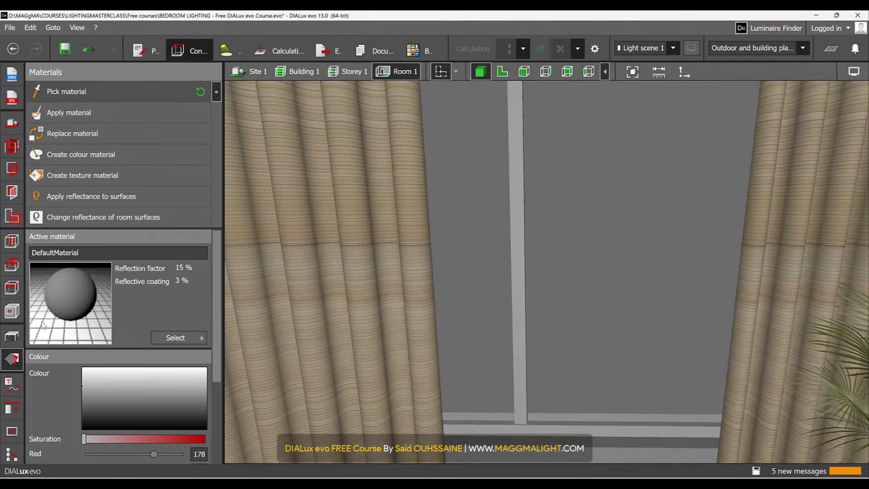
scroll(520, 304, "down", 10)
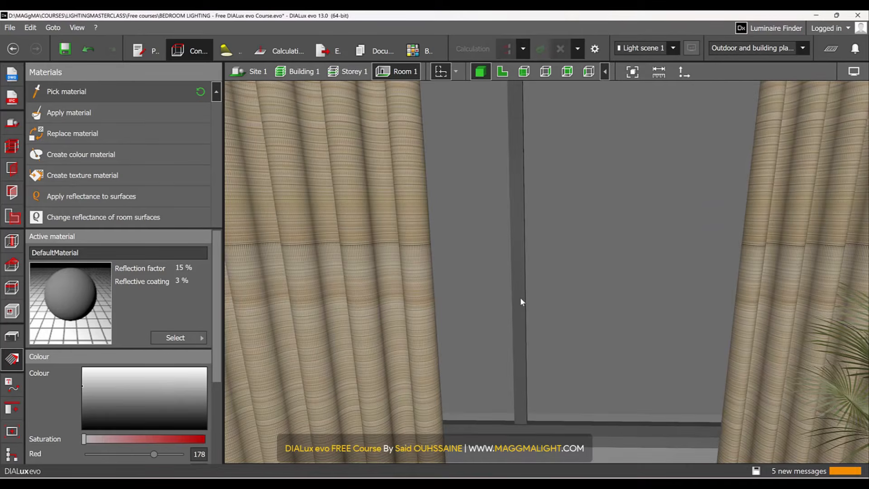
- Try the dark grey window frame material on the white bedroom door, and undo that application
scroll(521, 281, "up", 8)
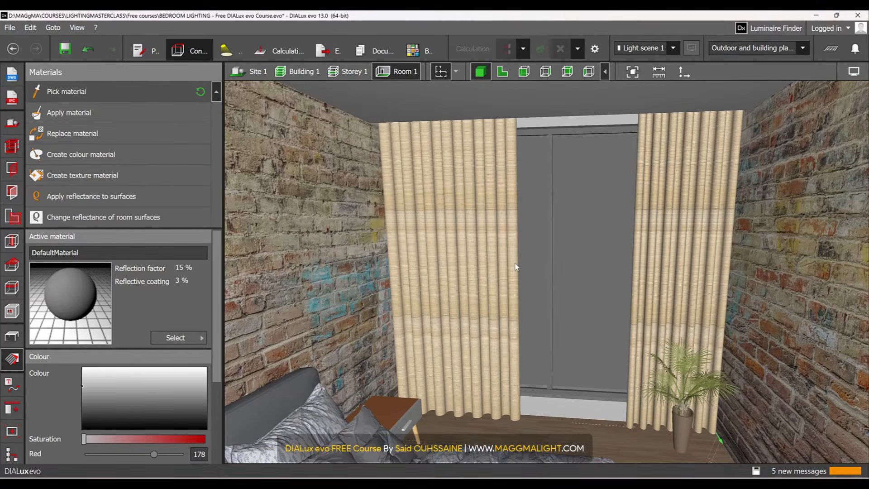
right_click_drag(518, 276, 505, 221)
right_click_drag(528, 135, 417, 250)
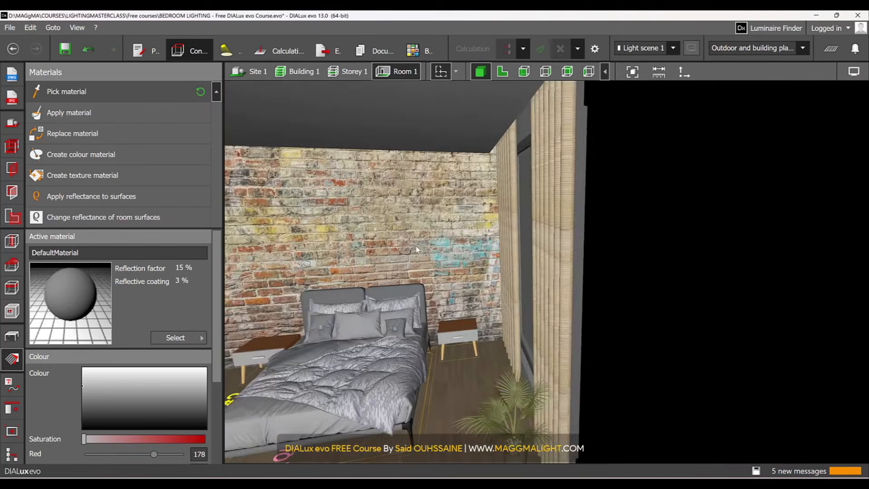
scroll(417, 250, "down", 5)
middle_click_drag(423, 250, 575, 268)
right_click_drag(537, 283, 444, 276)
scroll(357, 280, "up", 8)
right_click_drag(372, 277, 463, 224)
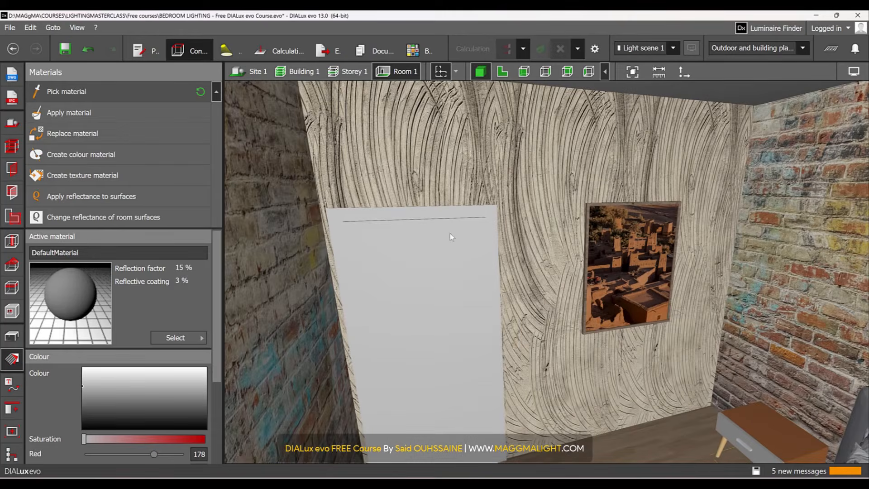
right_click_drag(430, 268, 447, 227)
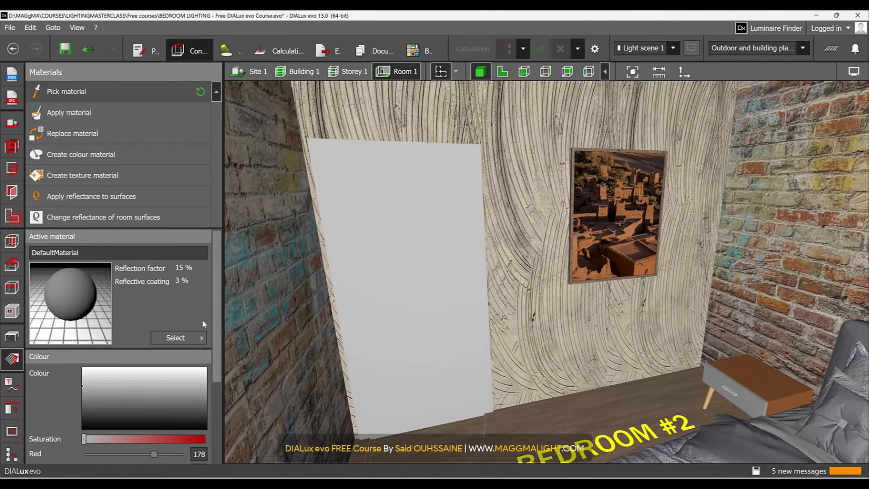
left_click_drag(70, 296, 381, 268)
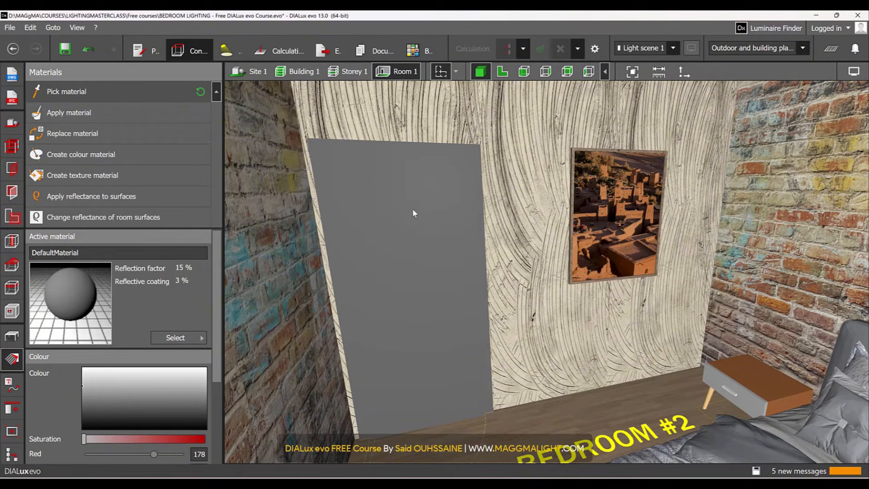
key("ctrl+z")
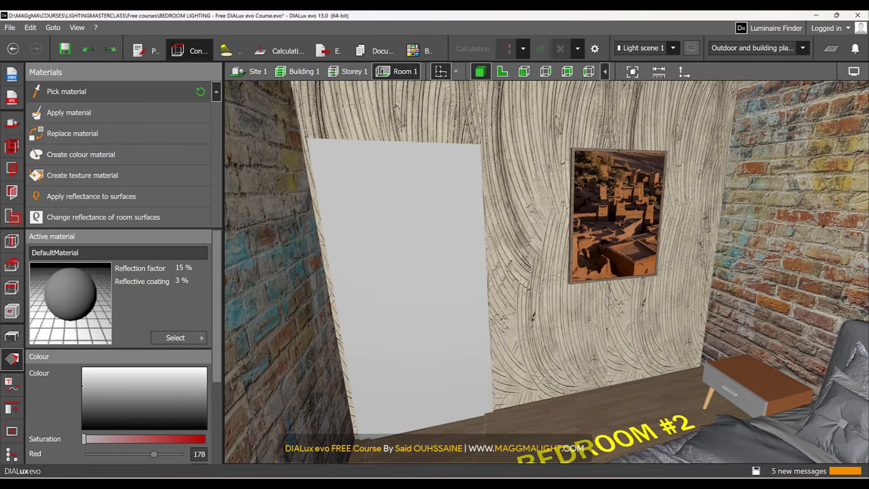
- Bring up the material catalogue and browse the indoor door textures
mouse_move(536, 484)
left_click(599, 436)
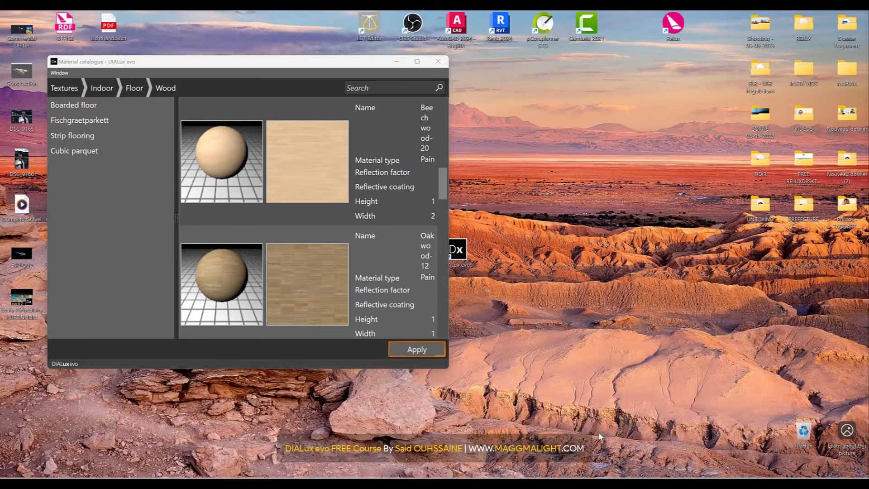
left_click(105, 88)
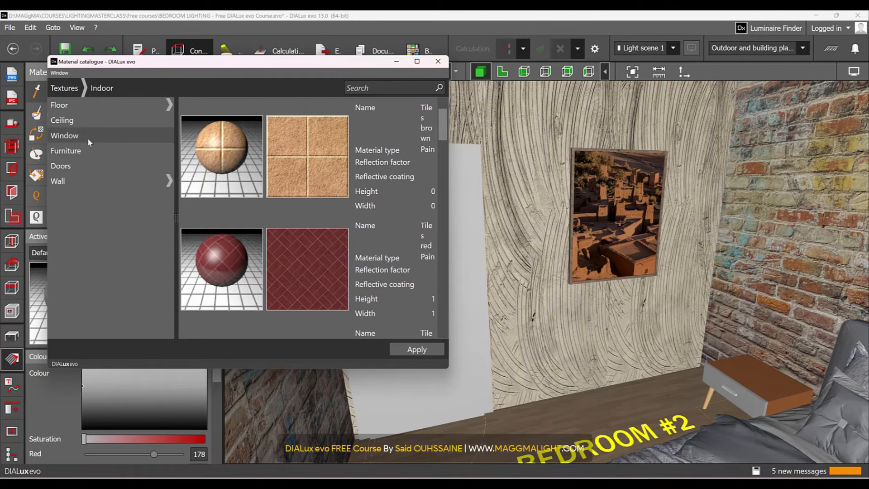
left_click(130, 166)
scroll(271, 193, "down", 3)
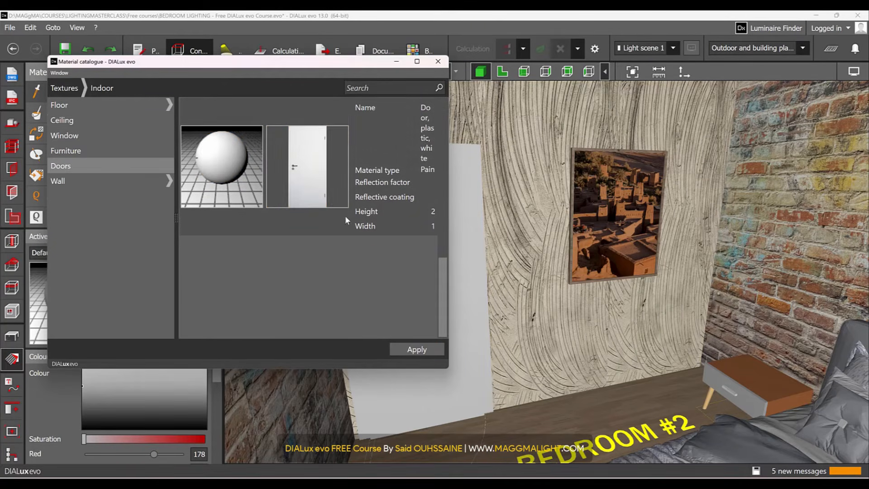
scroll(335, 208, "up", 3)
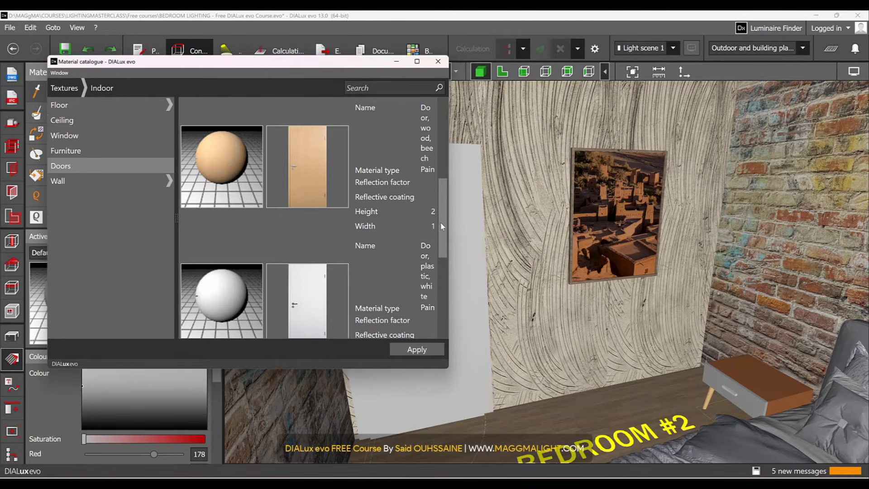
- Load the "Door, wood, beech" texture from the catalogue and apply it to the bedroom door
left_click(420, 183)
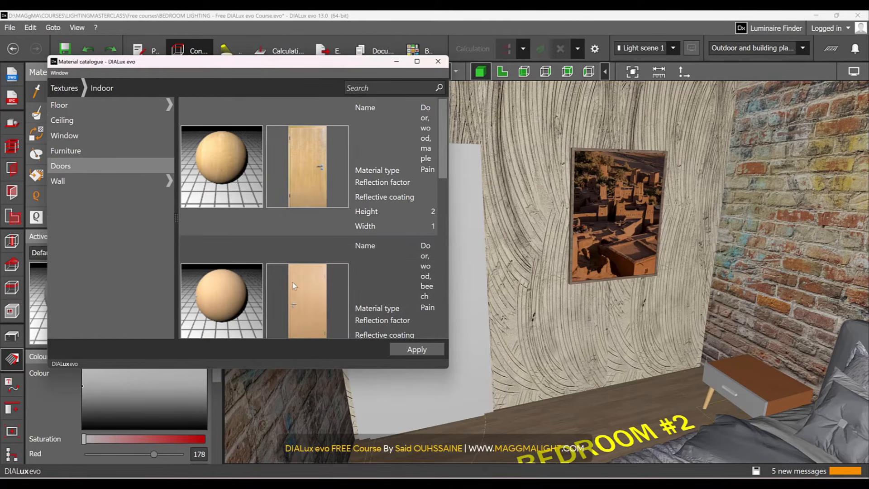
double_click(306, 281)
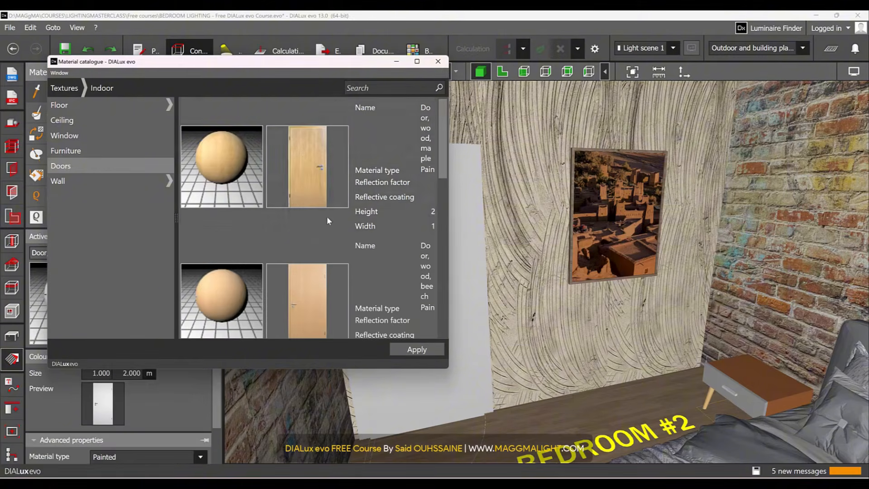
scroll(320, 258, "down", 5)
scroll(339, 276, "up", 3)
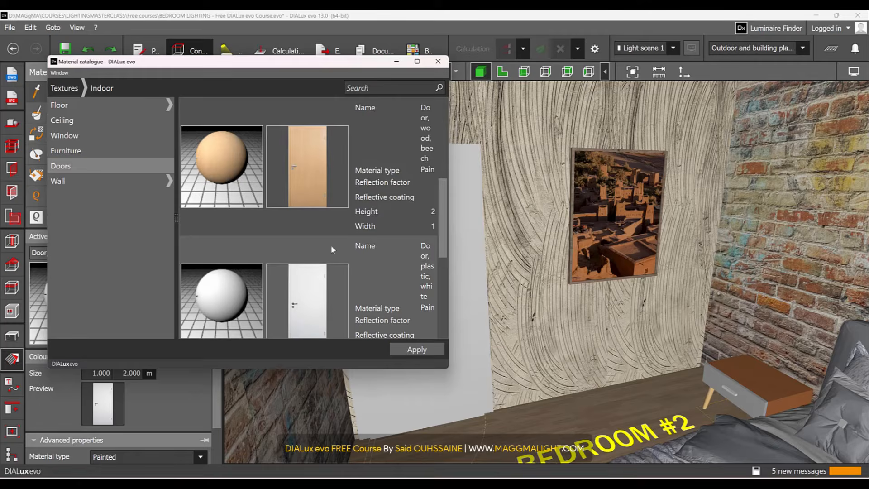
left_click(323, 181)
left_click(417, 354)
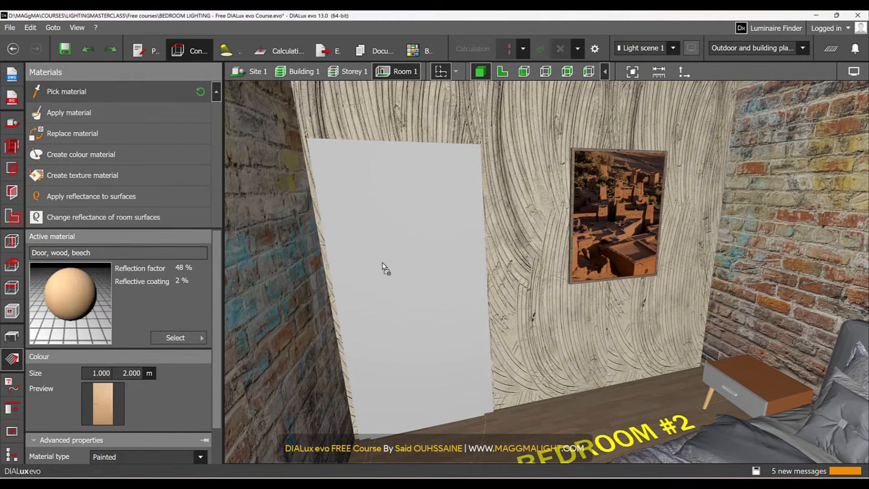
left_click(382, 260)
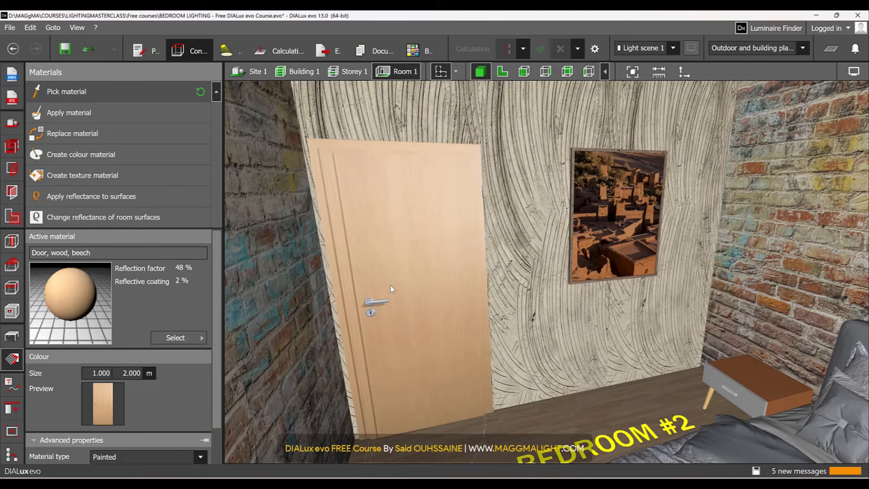
- Shift the beech texture sideways on the door surface so the door leaf and its frame line up with the door
left_click(386, 300)
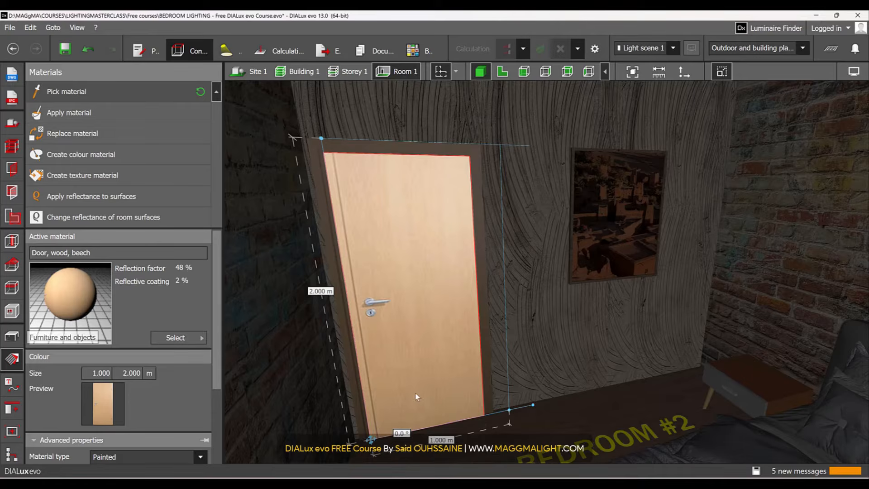
scroll(387, 386, "up", 2)
scroll(384, 385, "up", 2)
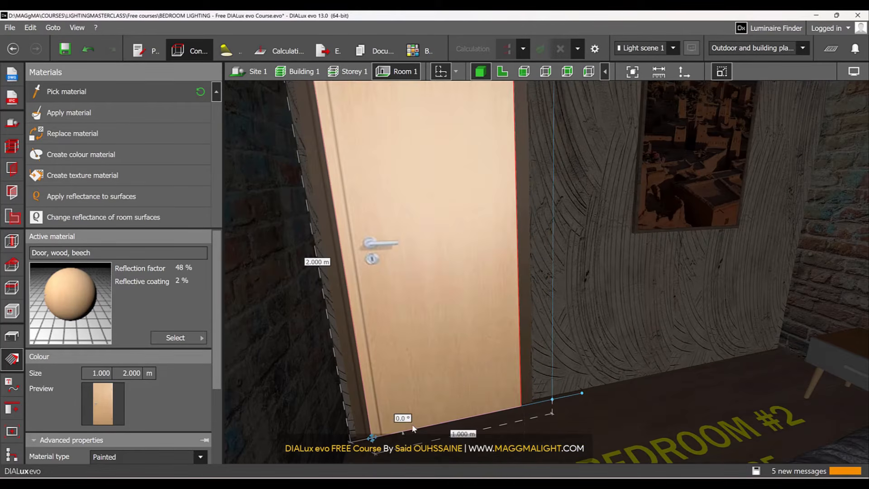
left_click_drag(376, 435, 365, 442)
scroll(461, 319, "down", 3)
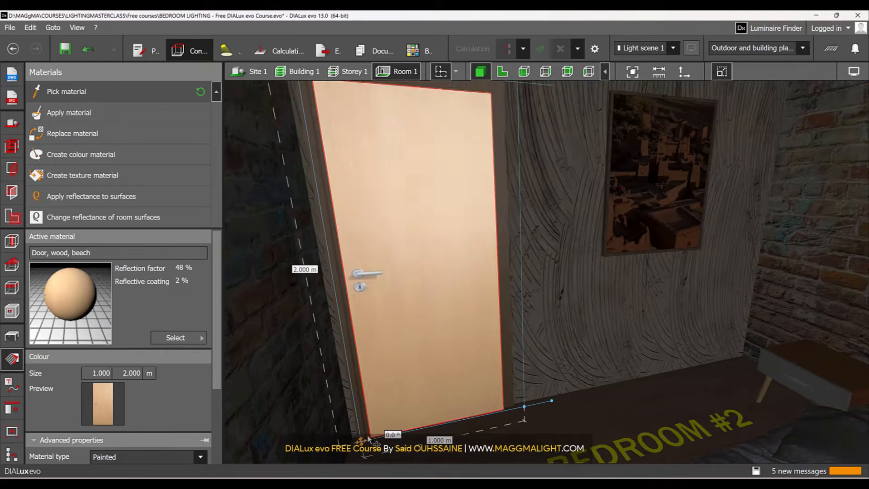
scroll(452, 317, "down", 2)
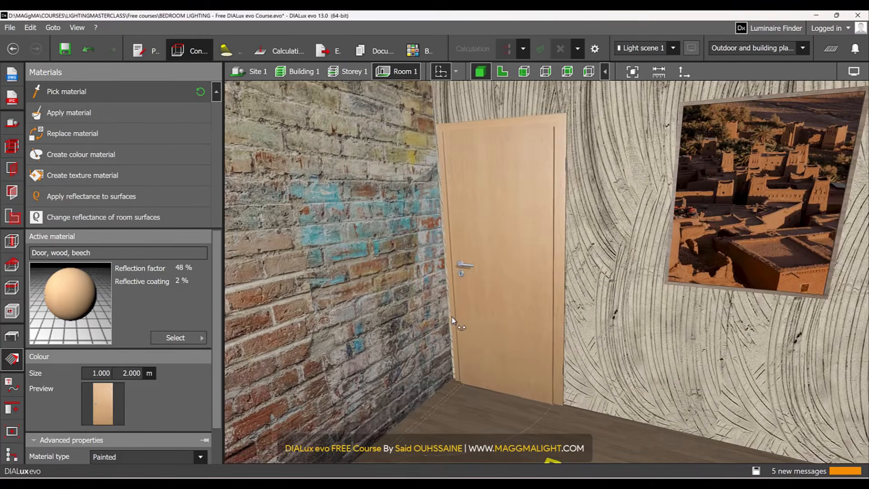
- Examine the ceiling edge, the window side with its curtains and the whole furnished bedroom in 3D
scroll(479, 283, "down", 3)
scroll(480, 281, "down", 1)
right_click_drag(499, 296, 593, 282)
scroll(686, 182, "up", 3)
scroll(704, 179, "up", 5)
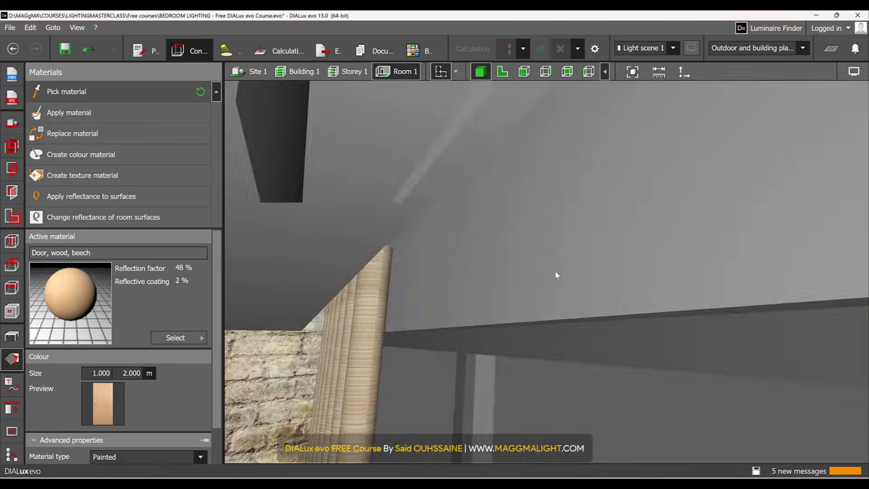
right_click_drag(556, 273, 593, 257)
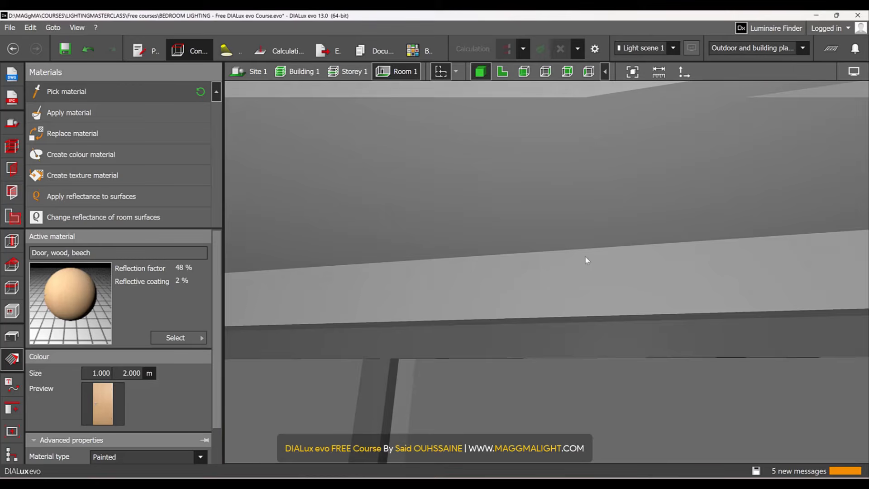
scroll(516, 265, "down", 2)
right_click_drag(516, 266, 493, 182)
scroll(492, 182, "down", 2)
right_click_drag(526, 273, 366, 324)
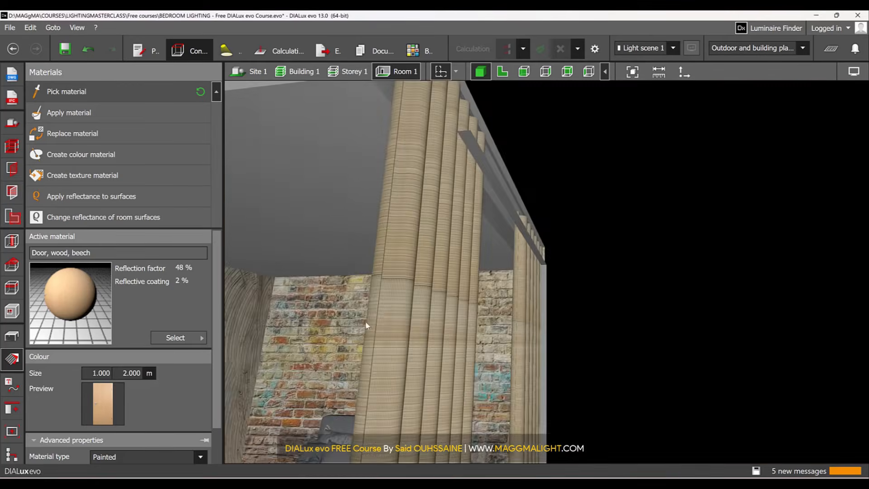
scroll(526, 239, "down", 4)
right_click_drag(526, 239, 564, 261)
scroll(501, 252, "down", 2)
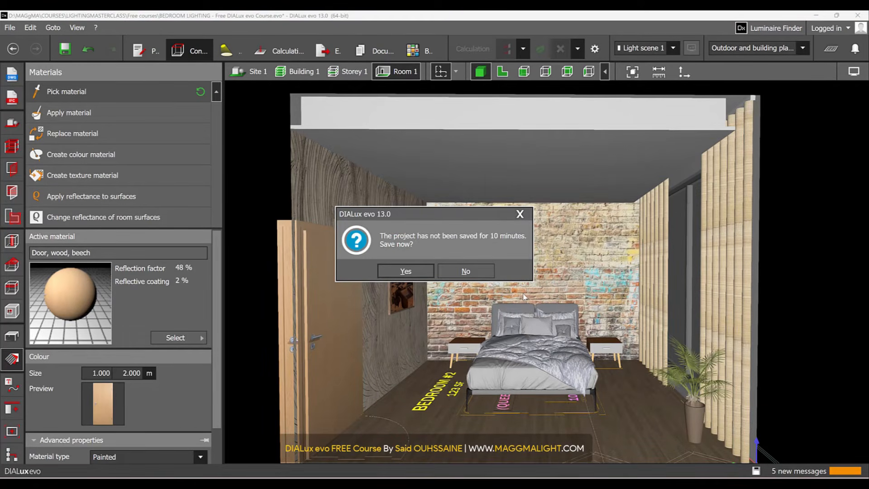
- Save the bedroom lighting project
left_click(419, 272)
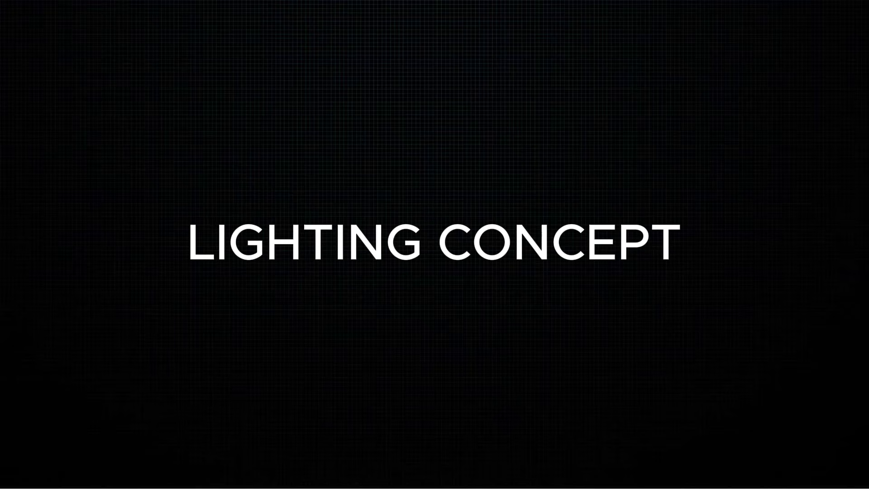
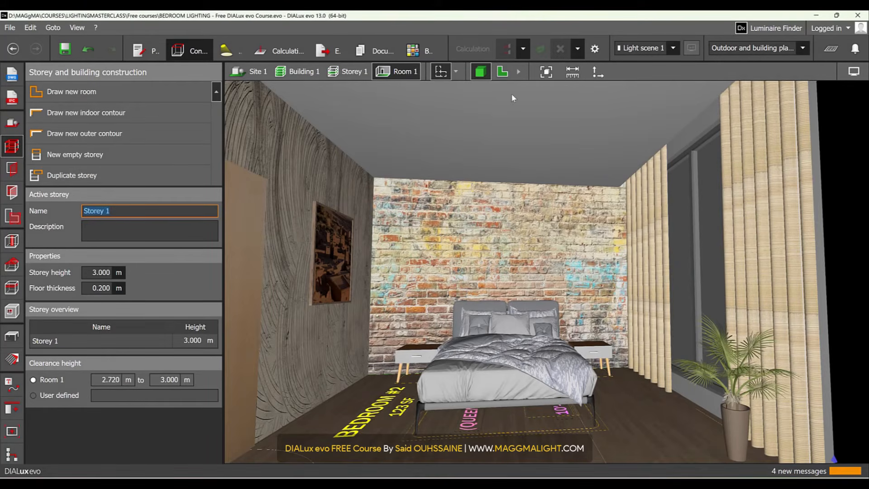
- Switch to the room's floor plan view and choose Beam as the active room element
left_click(510, 68)
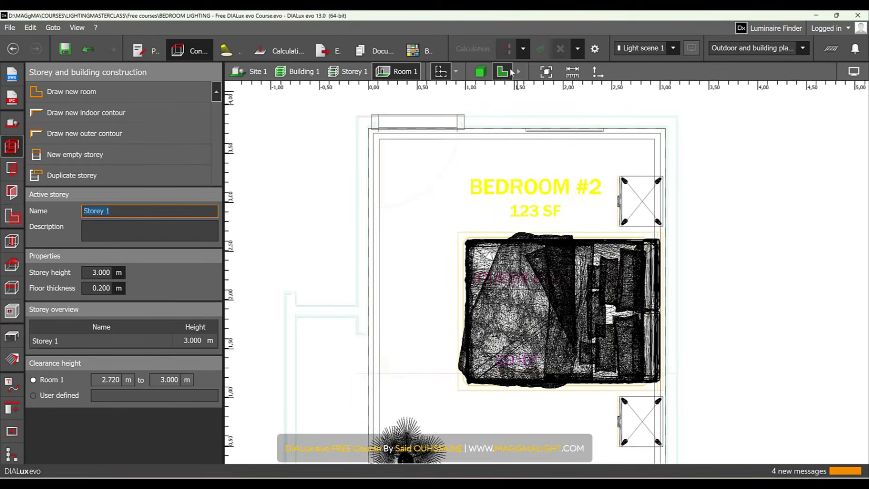
left_click(13, 242)
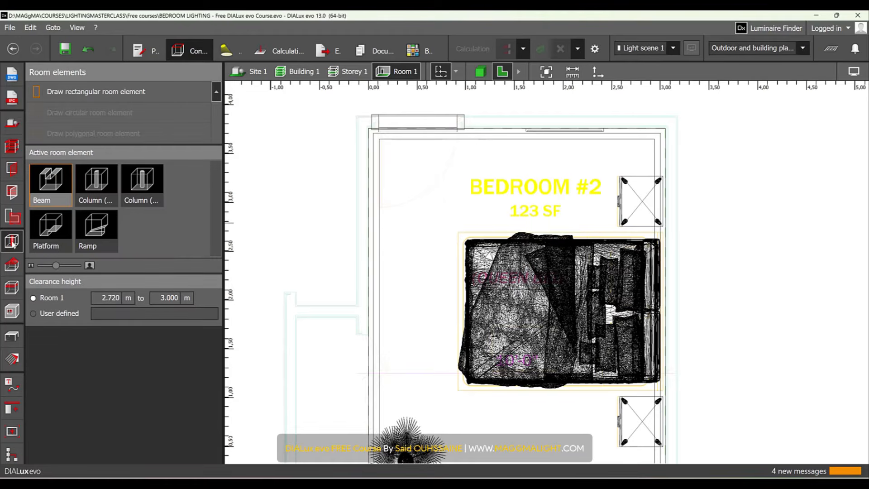
left_click(52, 189)
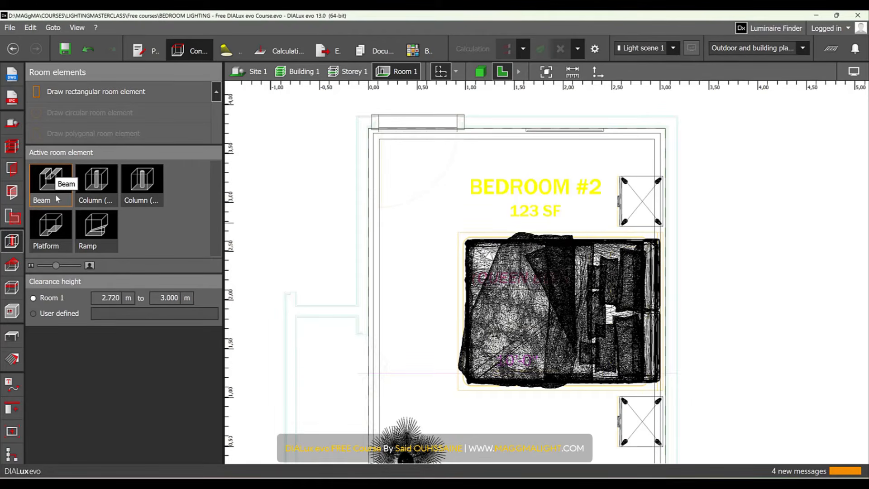
- Open the help line tools and focus the floor plan on the bedside table next to the "BEDROOM #2" label
left_click(13, 390)
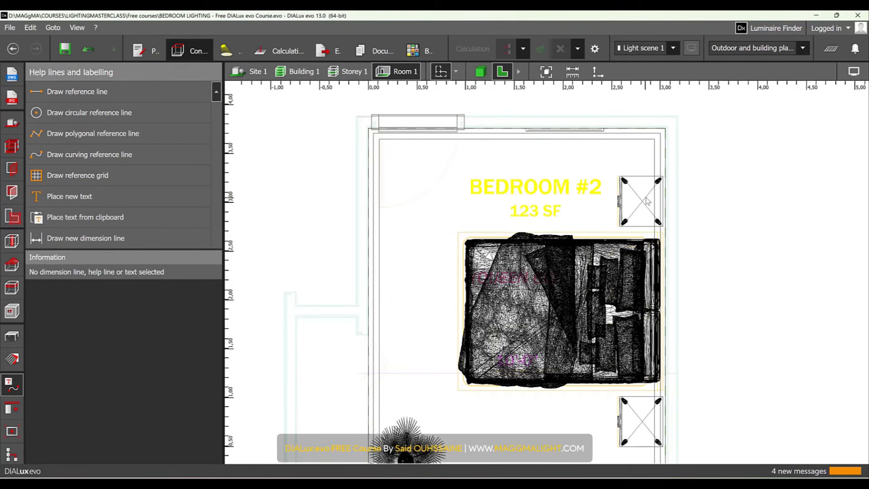
scroll(649, 203, "up", 2)
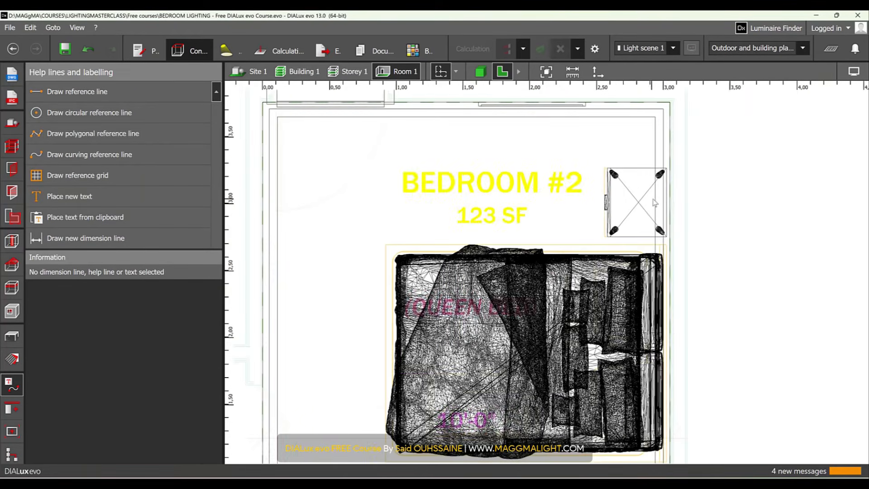
middle_click_drag(647, 200, 669, 159)
scroll(664, 185, "down", 1)
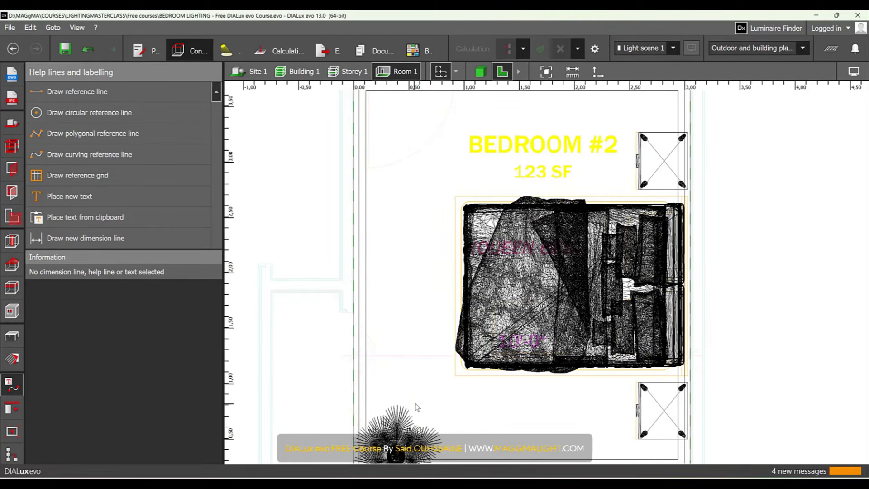
middle_click_drag(400, 452, 410, 393)
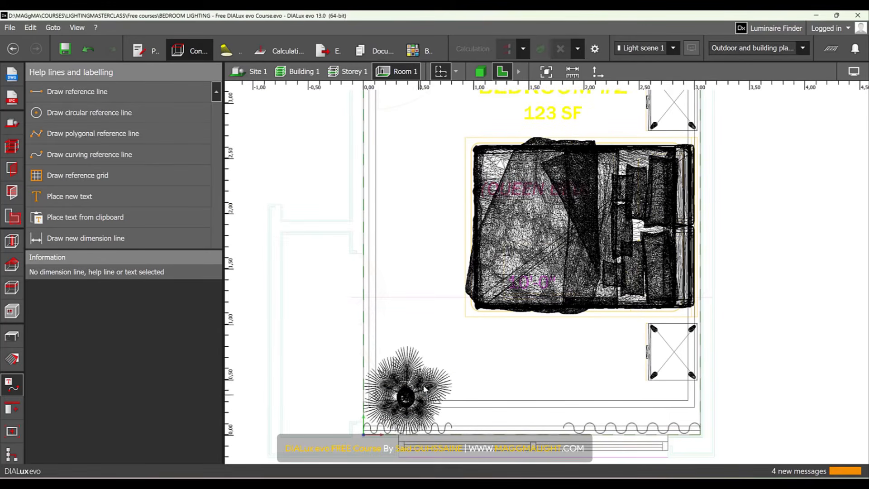
middle_click_drag(456, 230, 440, 300)
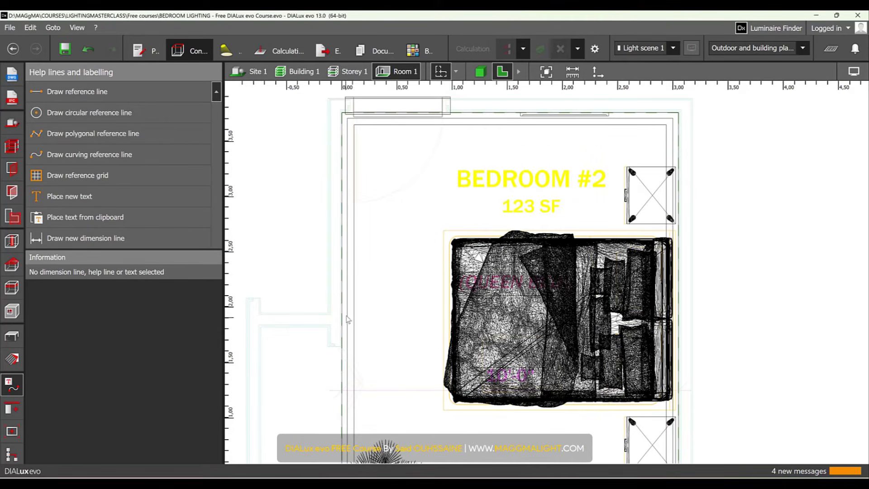
scroll(579, 206, "up", 5)
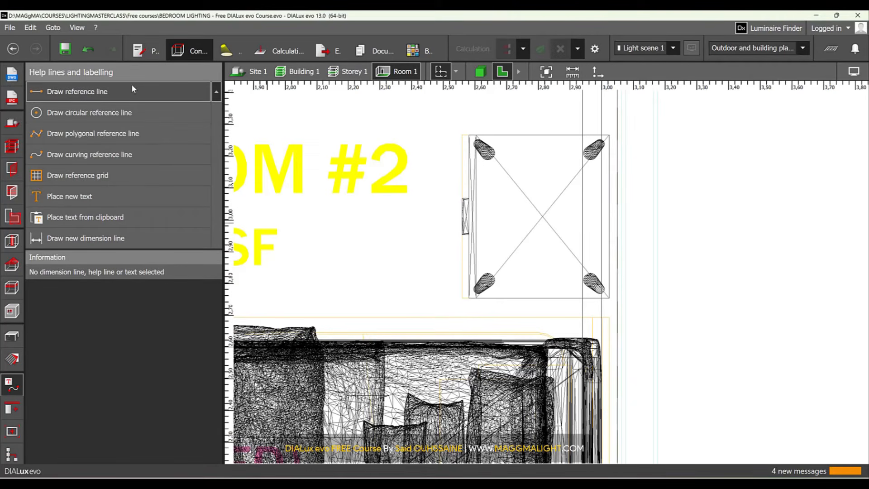
- Draw a vertical reference line about 0.63 m long on the wall behind the upper nightstand, with one parallel spaced 0.15 m apart
left_click(110, 91)
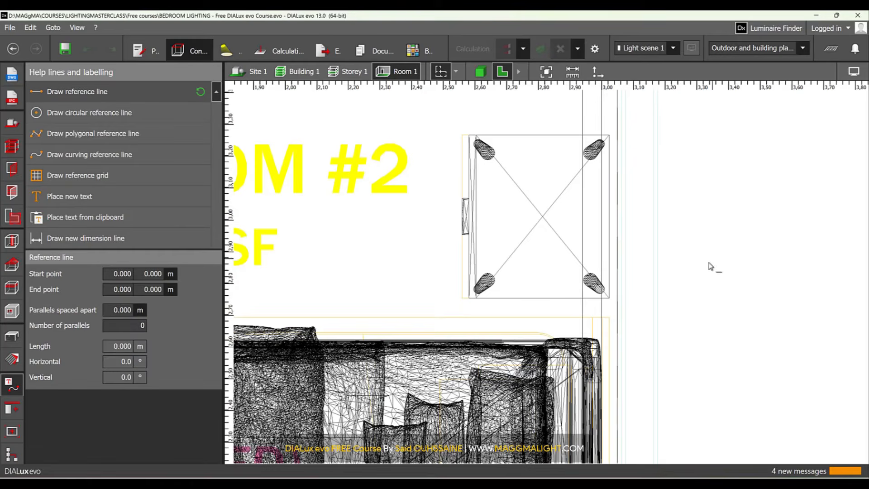
left_click(618, 315)
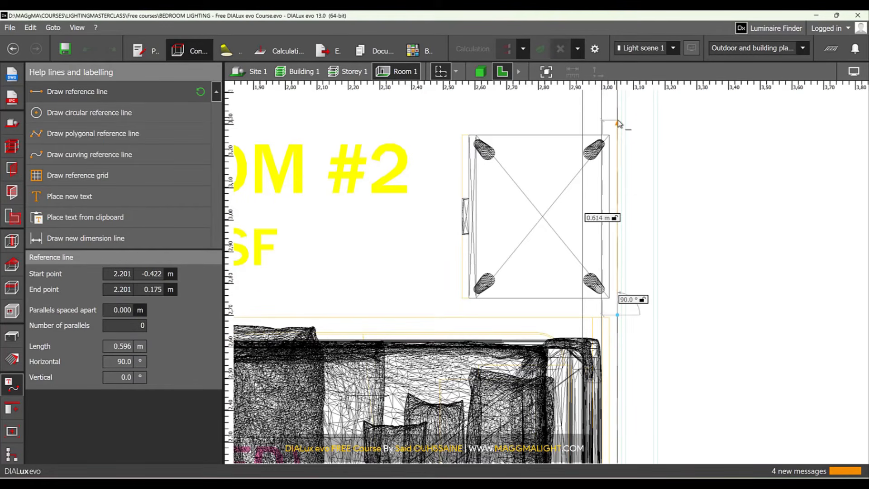
left_click(618, 117)
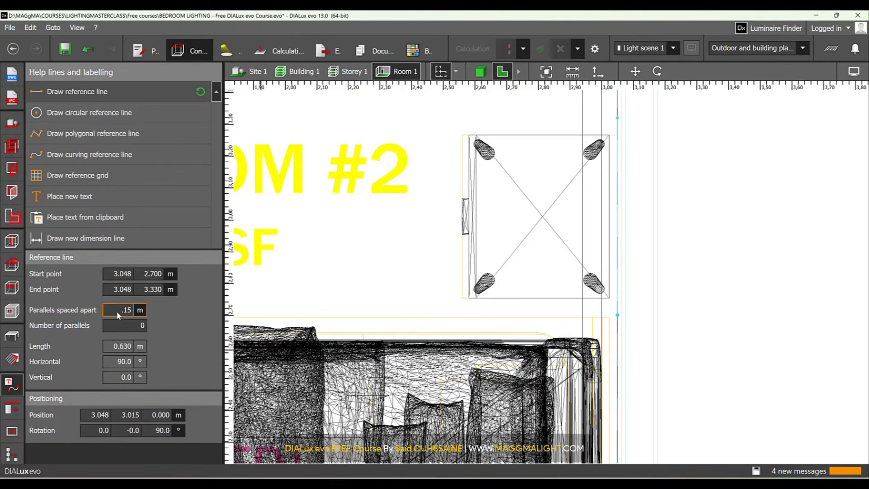
key("Tab")
key("Return")
left_click(566, 235)
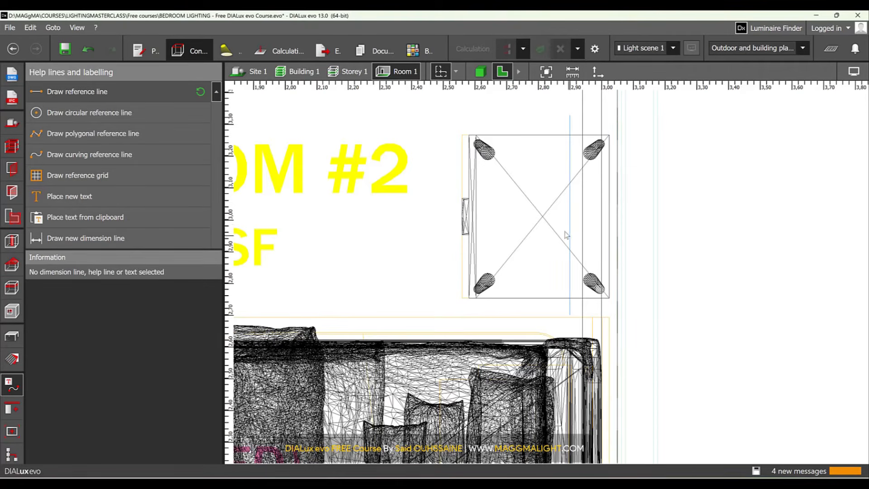
- Measure the horizontal distance from the foot end of the bed to the opposite wall
scroll(566, 234, "up", 2)
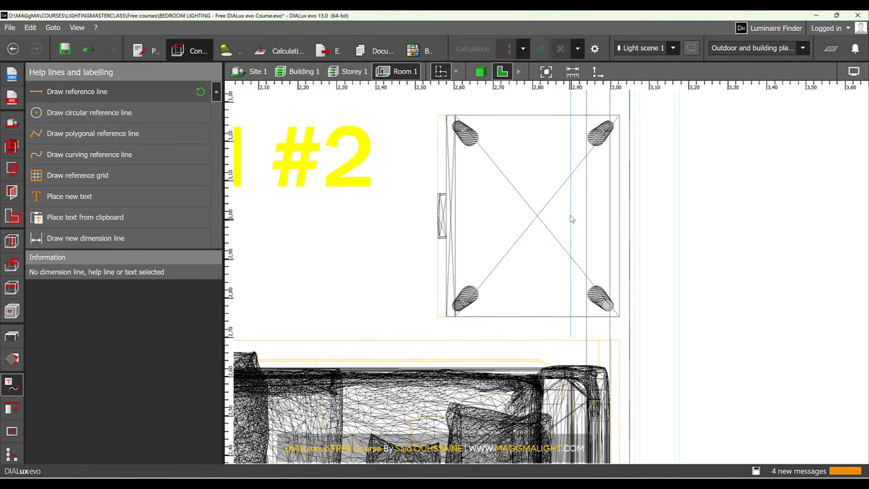
scroll(573, 229, "down", 8)
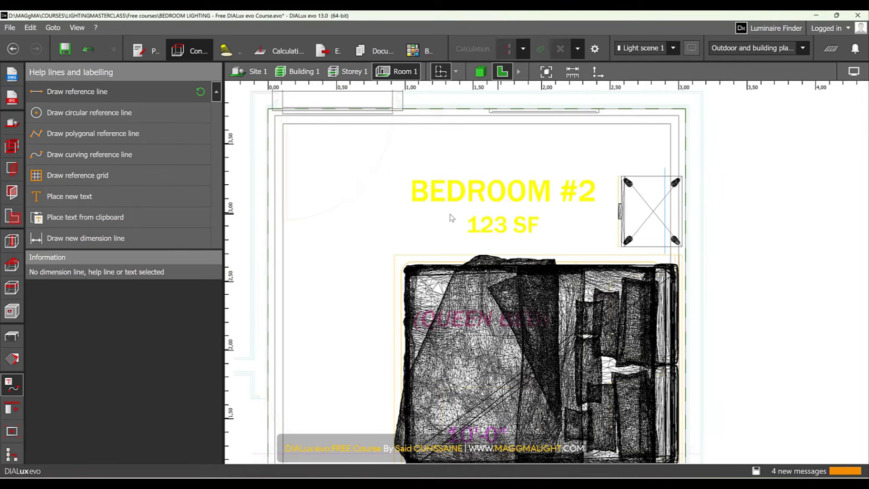
scroll(355, 213, "down", 2)
middle_click_drag(355, 209, 363, 202)
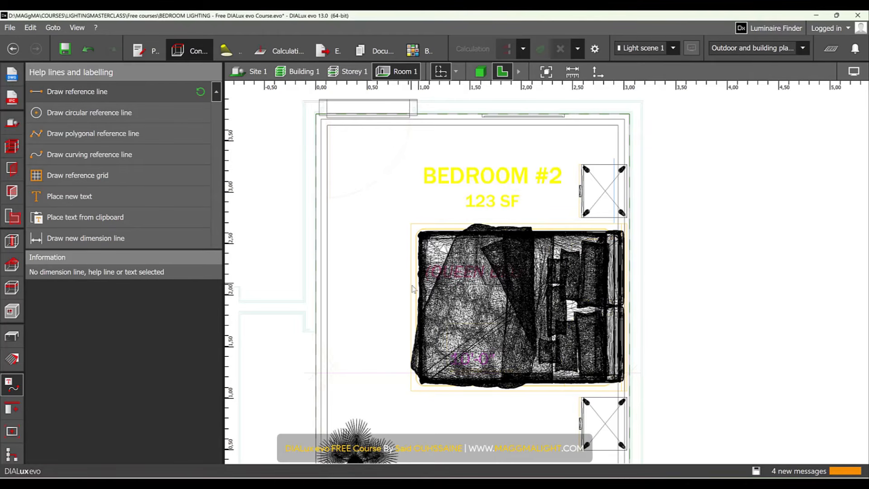
left_click(63, 92)
key("Escape")
left_click(572, 71)
scroll(369, 241, "up", 3)
scroll(453, 217, "up", 1)
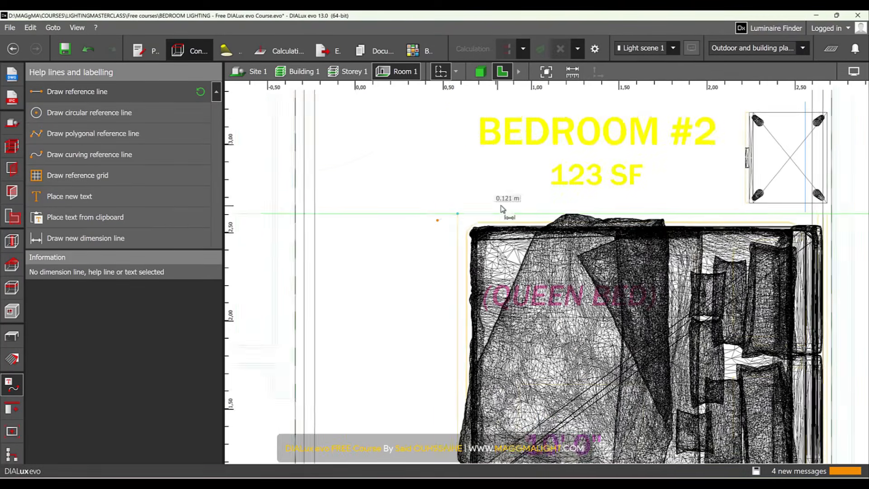
scroll(397, 206, "up", 2)
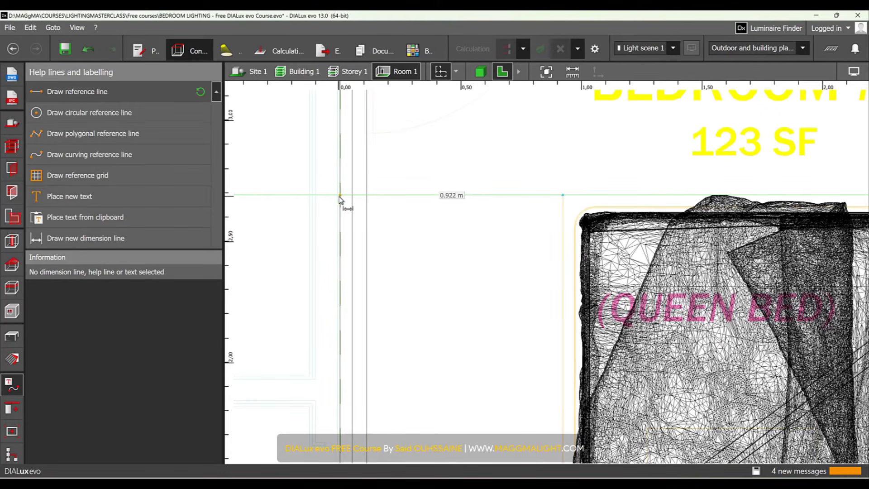
key("Escape")
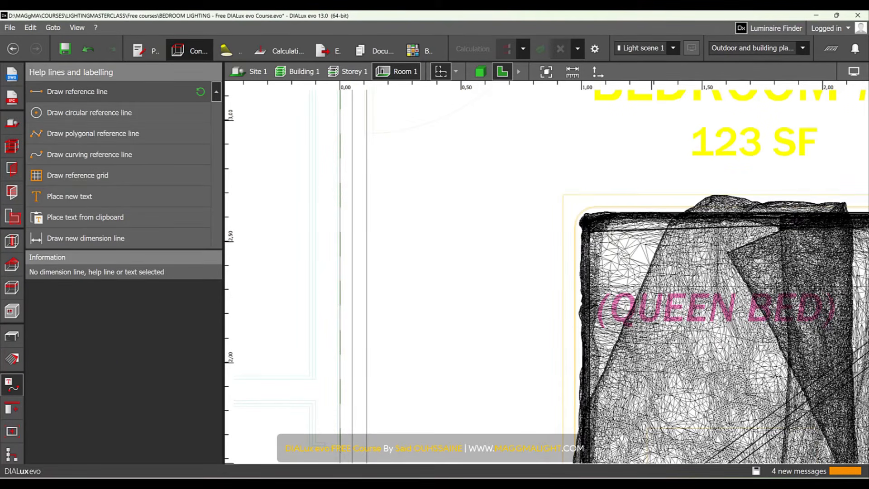
- Divide 0.922 by 2 in Calculator to get half the distance between bed and wall, and return to DIALux evo
left_click(562, 481)
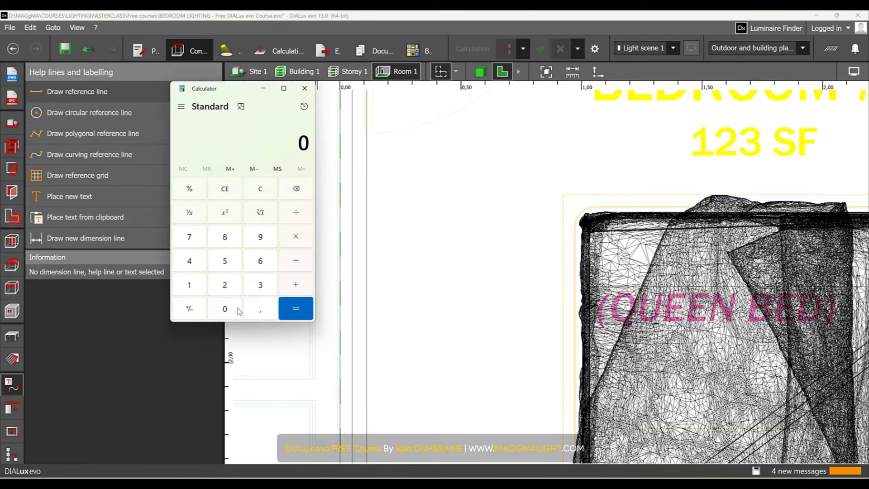
left_click(259, 312)
left_click(262, 237)
double_click(227, 285)
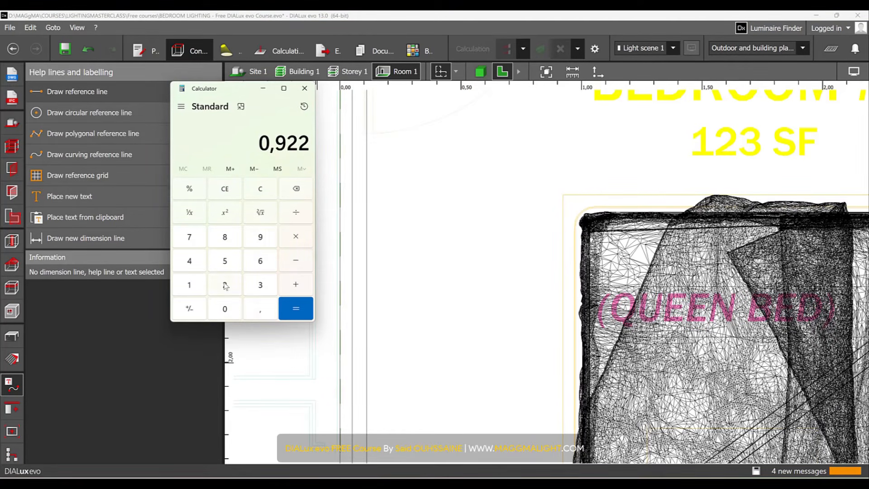
left_click(297, 216)
left_click(225, 285)
left_click(296, 309)
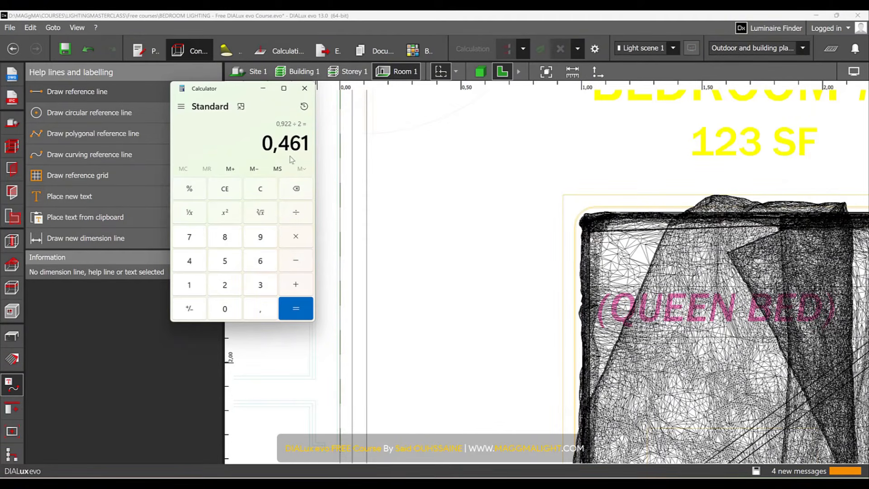
left_click(433, 213)
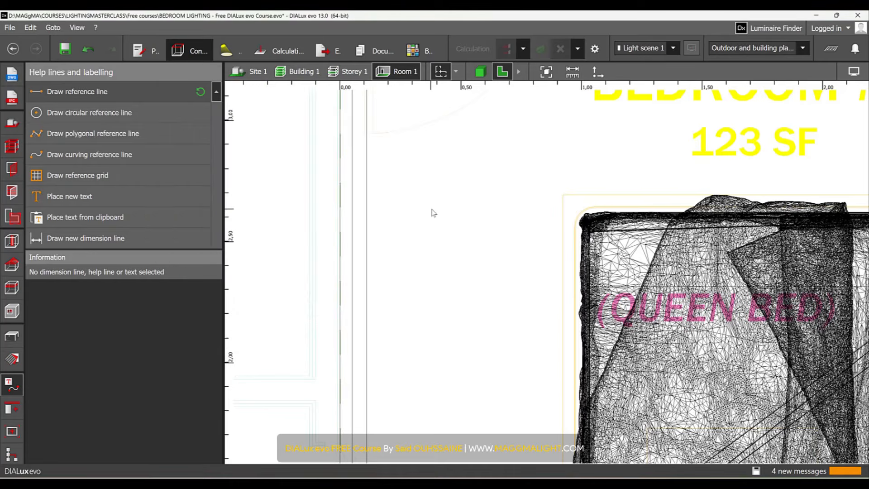
- Draw a vertical reference line about 2.35 m long on the wall facing the bed's foot, with one parallel spaced 0.461 m apart
left_click(85, 94)
scroll(466, 208, "down", 3)
scroll(455, 322, "up", 2)
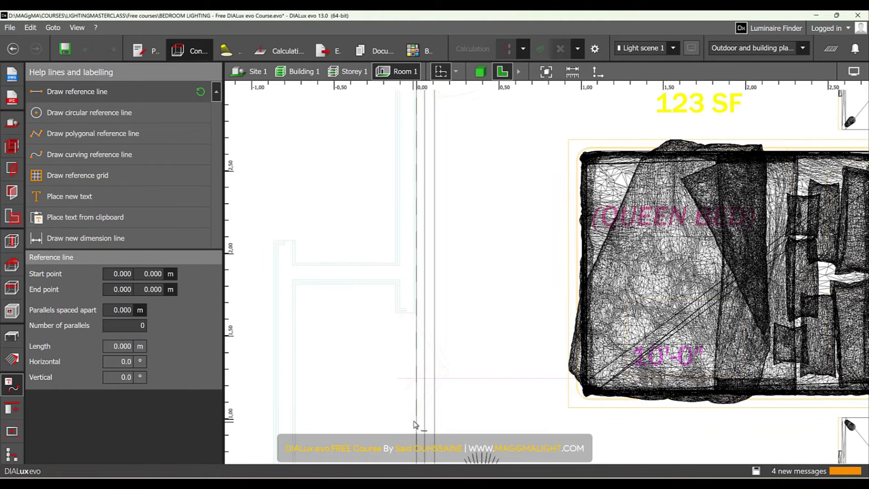
left_click(417, 438)
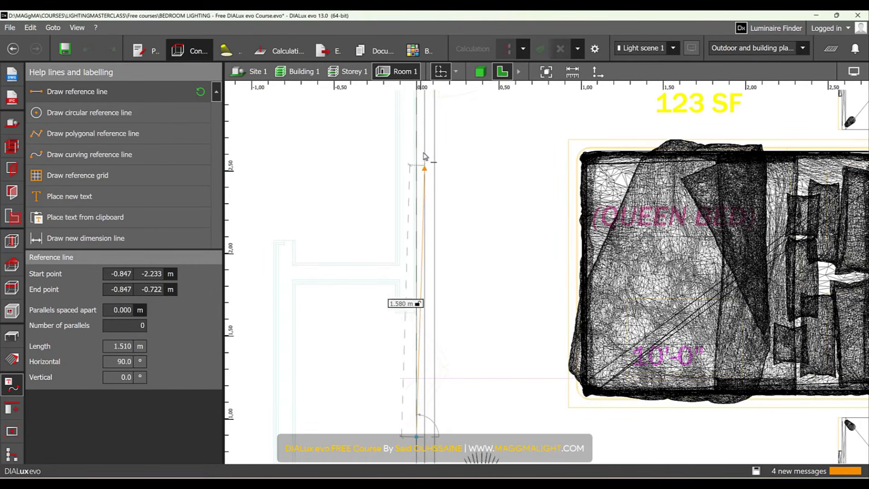
scroll(425, 145, "down", 1)
middle_click_drag(426, 145, 431, 293)
left_click(422, 218)
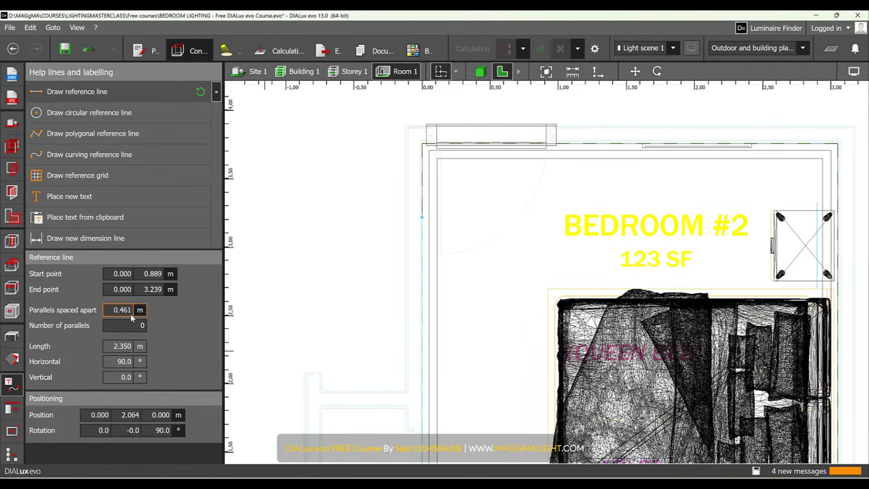
key("Return")
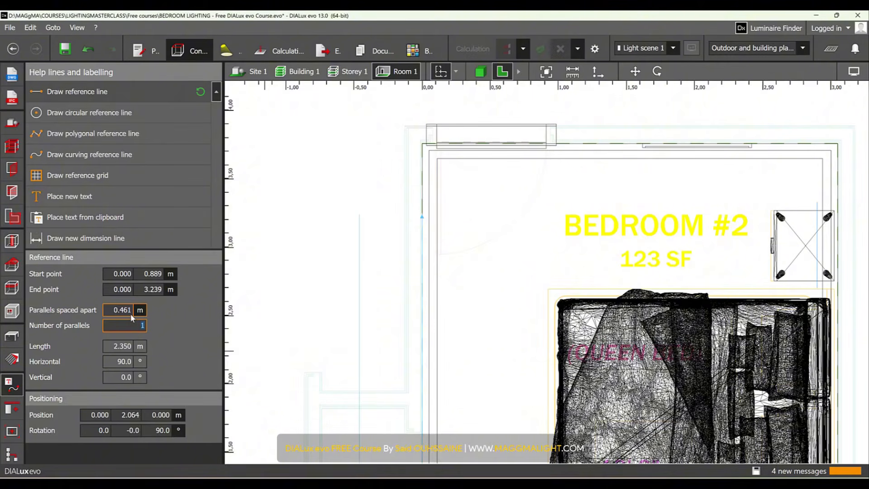
- Reverse the wall reference line by swapping its endpoints so the parallel falls inside the room, leaving it about 2.19 m long
scroll(447, 176, "down", 2)
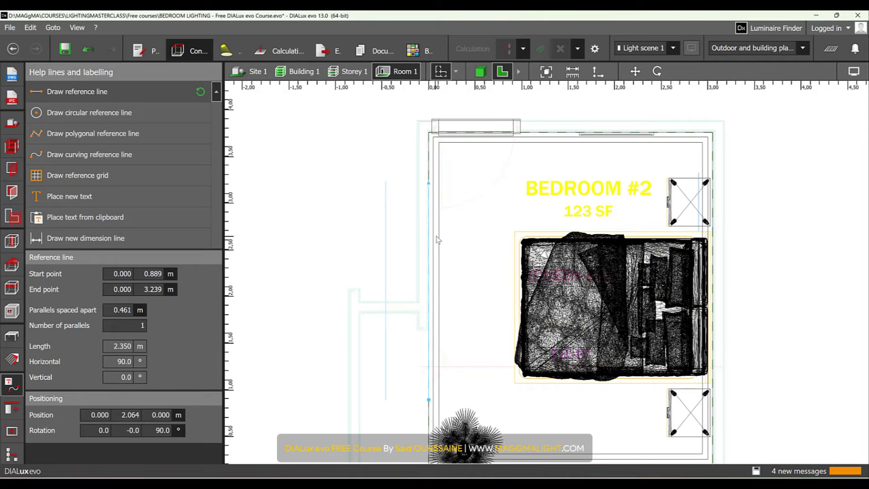
left_click(114, 310)
left_click_drag(429, 182, 472, 341)
left_click_drag(429, 400, 428, 190)
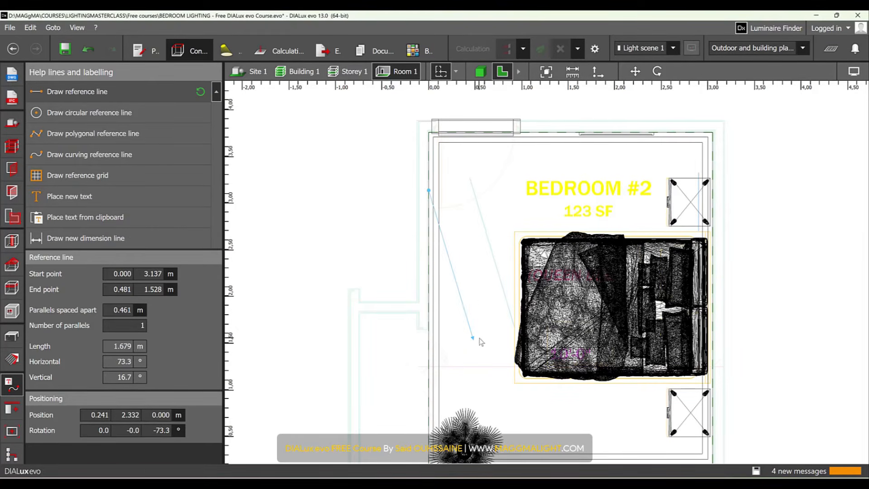
left_click_drag(473, 339, 430, 387)
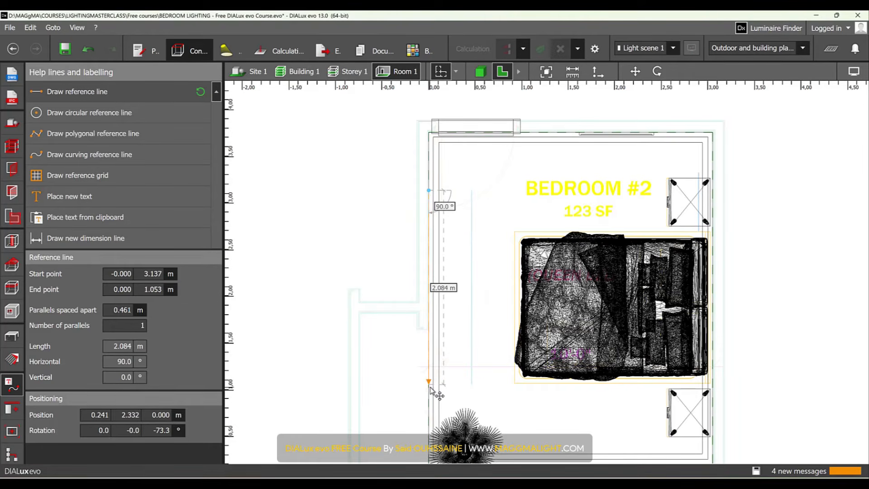
left_click_drag(428, 190, 429, 181)
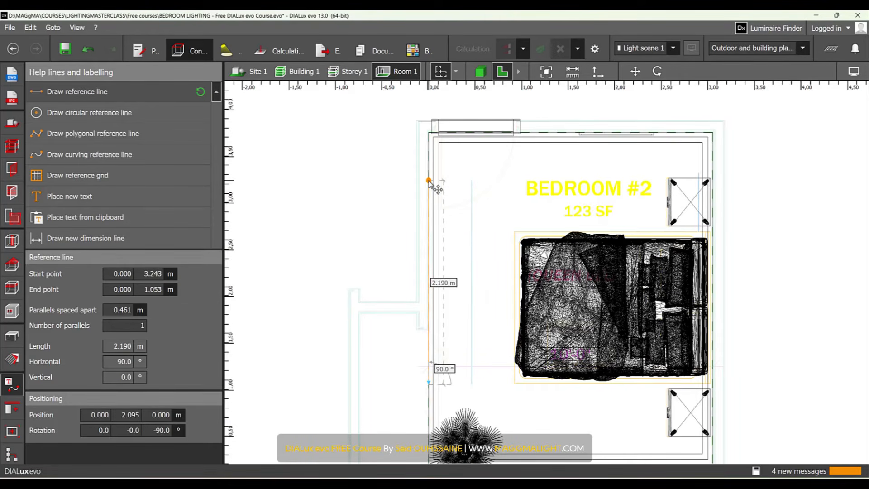
left_click(417, 221)
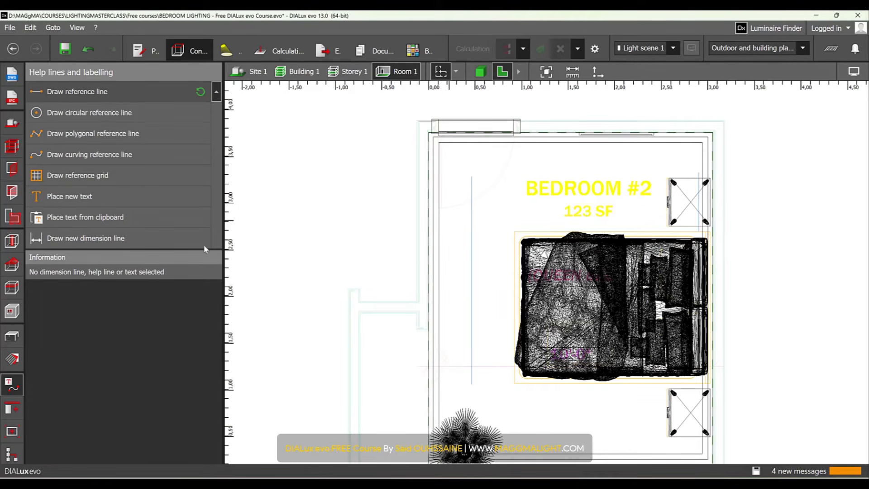
left_click(92, 92)
scroll(656, 194, "up", 10)
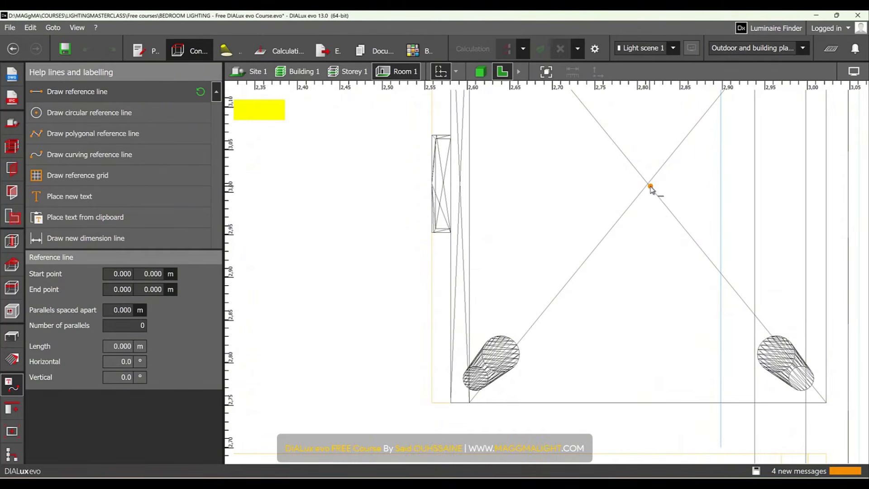
left_click(648, 186)
scroll(617, 238, "down", 4)
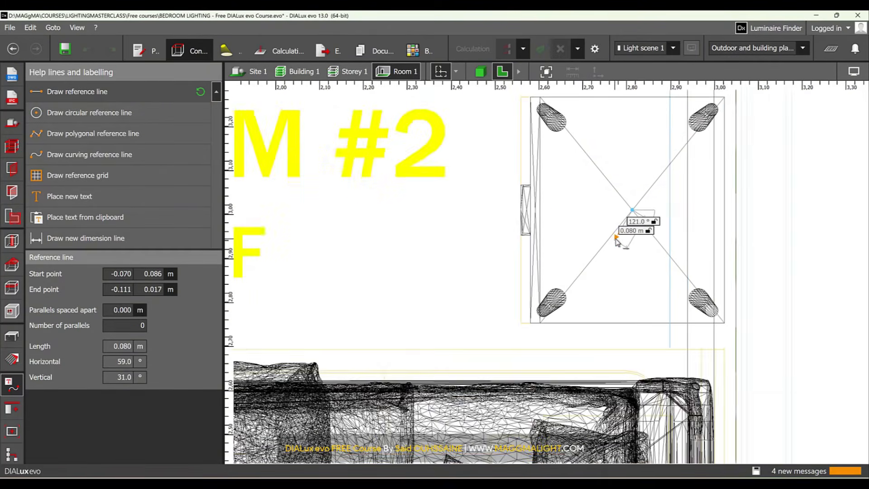
key("Escape")
middle_click_drag(603, 255, 543, 330)
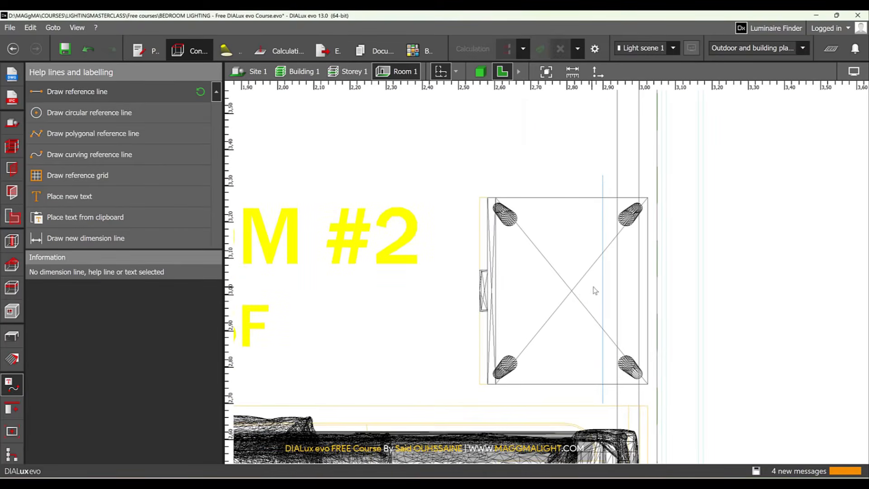
- Draw two crossing diagonal reference lines between the opposite outer corners of the upper nightstand to mark its centre
scroll(574, 288, "up", 3)
left_click(77, 91)
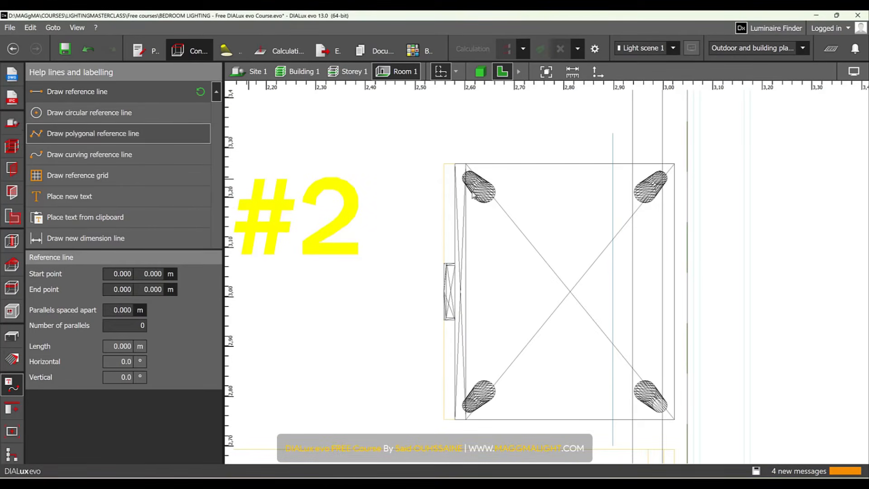
left_click(444, 164)
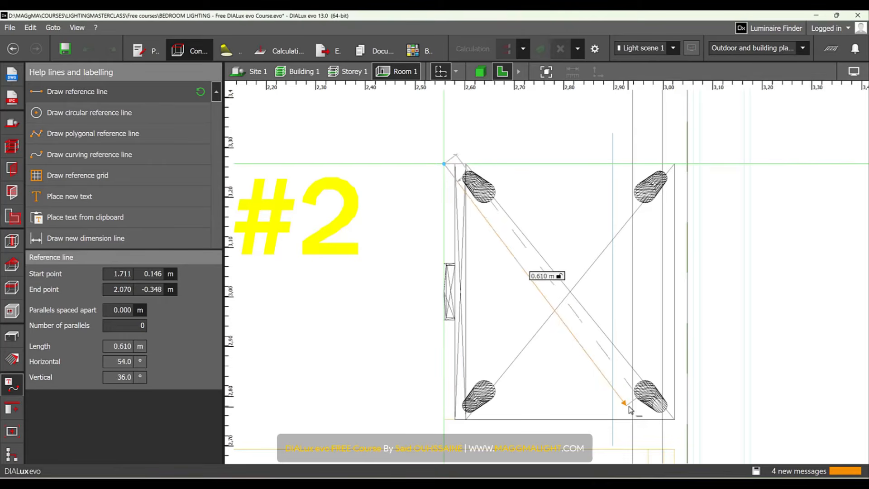
left_click(675, 420)
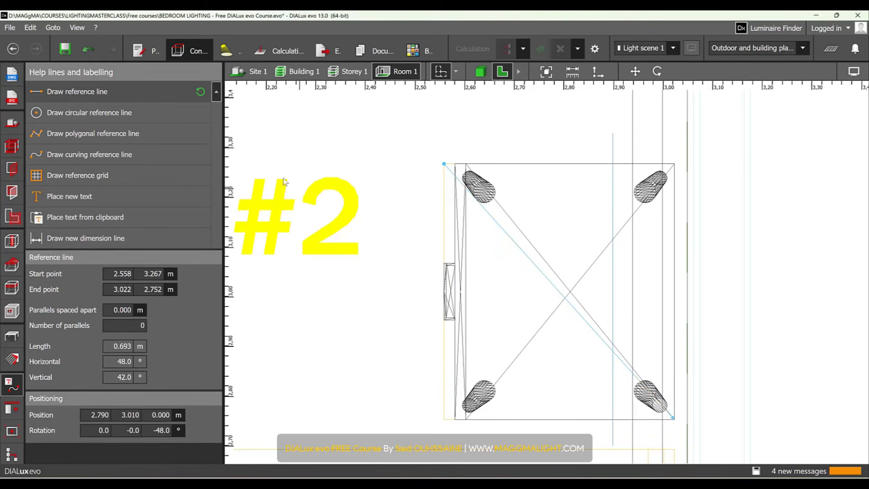
left_click(448, 419)
left_click(675, 167)
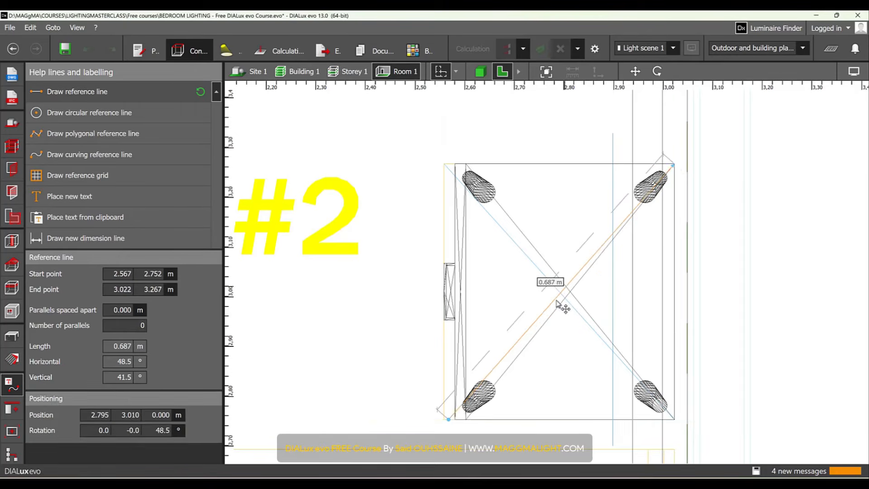
scroll(568, 283, "up", 3)
key("Escape")
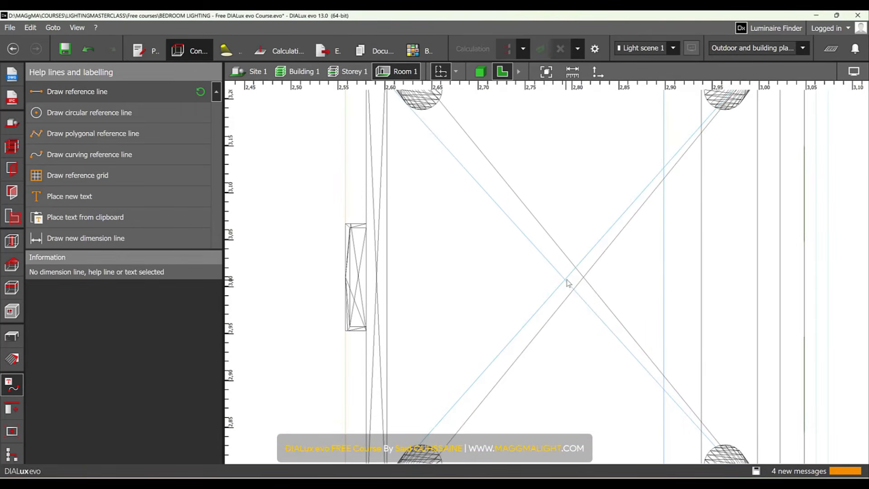
- Draw a horizontal reference line about 2.57 m long from the nightstand diagonals' crossing past the vertical parallel near the opposite wall
left_click(175, 90)
scroll(565, 285, "up", 2)
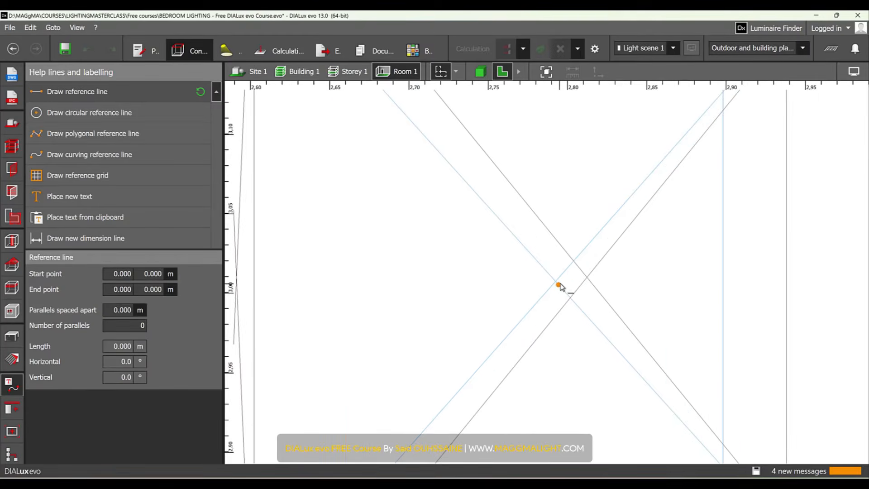
left_click(556, 283)
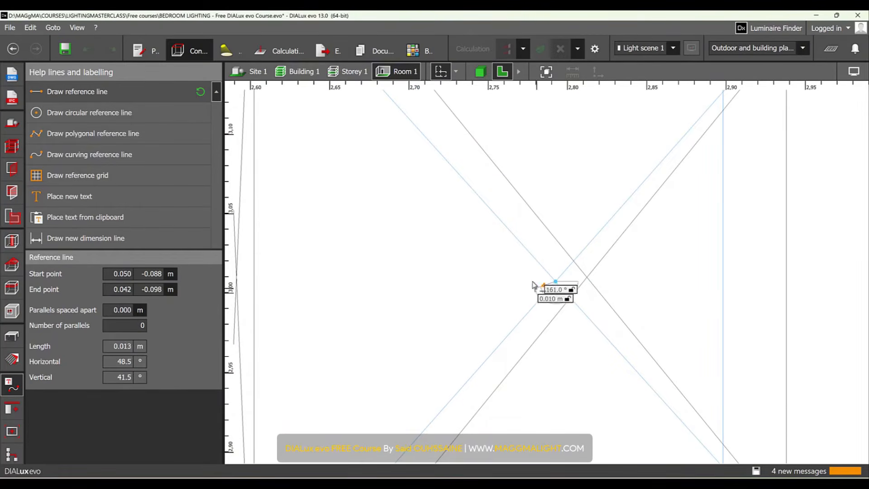
scroll(558, 291, "down", 4)
scroll(556, 316, "down", 5)
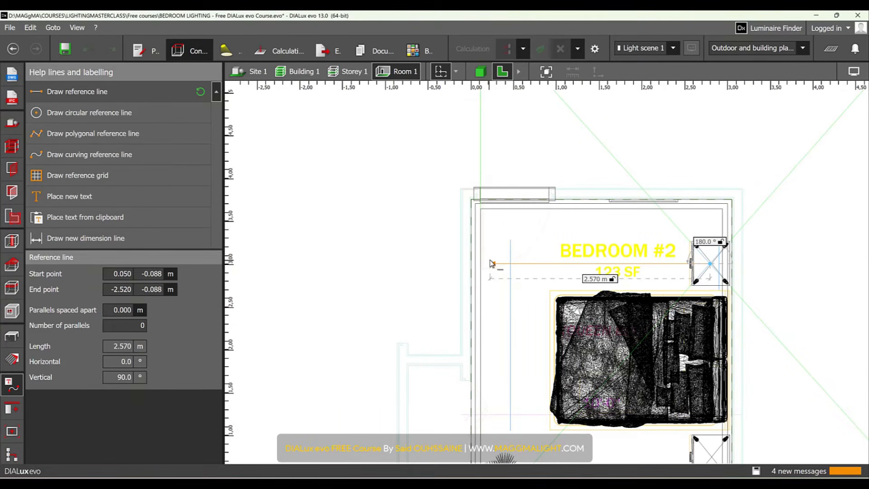
left_click(492, 263)
scroll(770, 251, "up", 3)
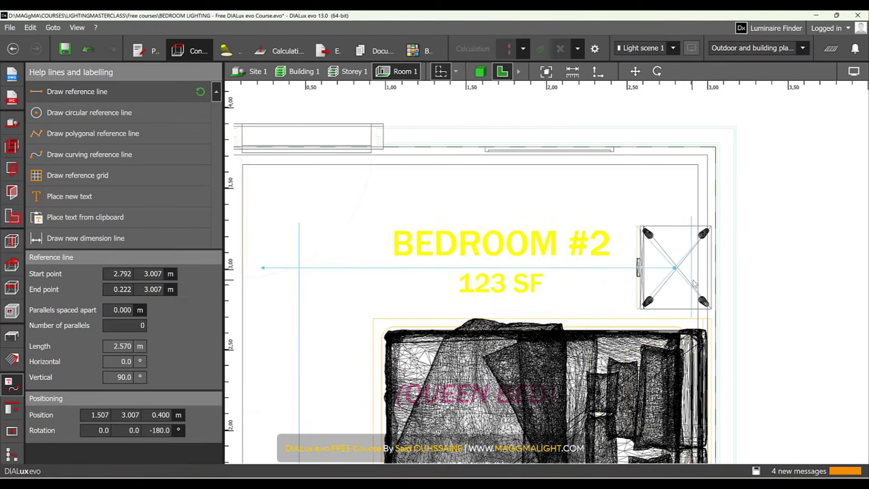
- Extend the horizontal reference line at the nightstand end to meet the vertical parallel there, making it about 2.676 m long
key("Escape")
scroll(683, 256, "down", 2)
scroll(705, 204, "up", 5)
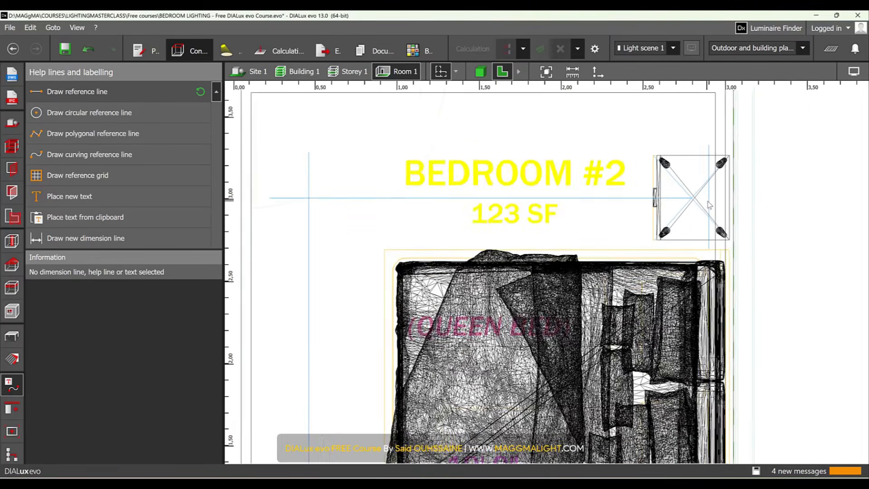
left_click(539, 192)
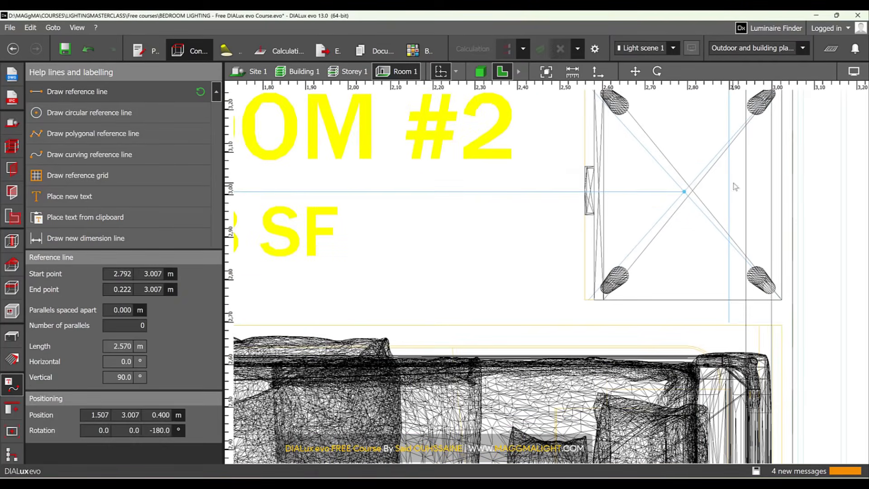
middle_click_drag(734, 186, 511, 246)
scroll(460, 252, "up", 4)
left_click_drag(459, 249, 536, 249)
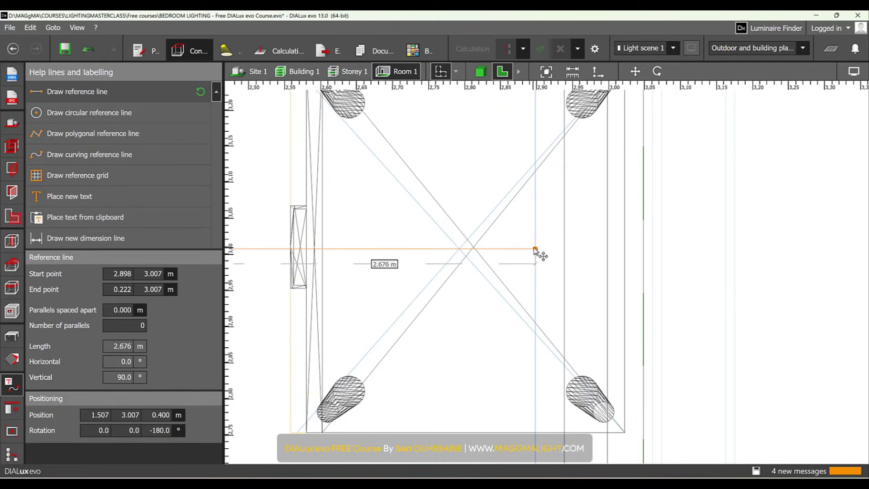
left_click(584, 267)
scroll(591, 267, "down", 3)
scroll(557, 275, "down", 1)
middle_click_drag(548, 281, 677, 235)
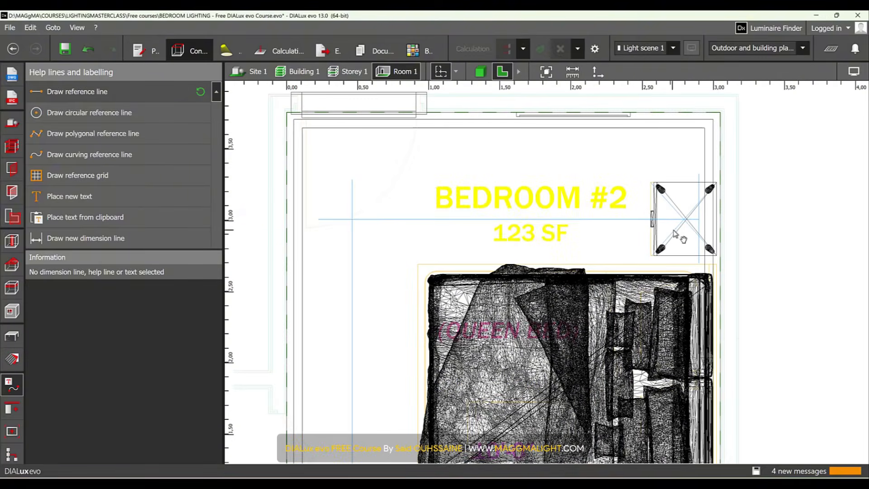
- Shorten the reference line on the wall facing the bed's foot to the horizontal line's level, making it about 1.955 m long
scroll(693, 201, "down", 2)
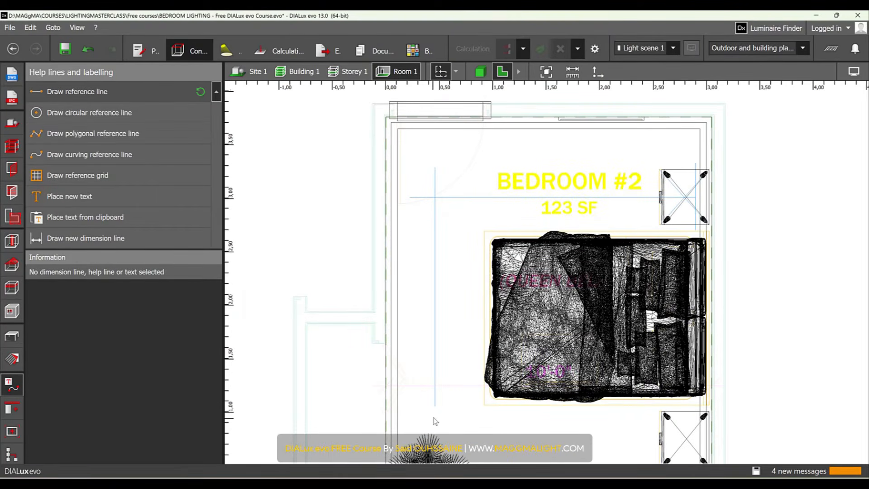
left_click(435, 348)
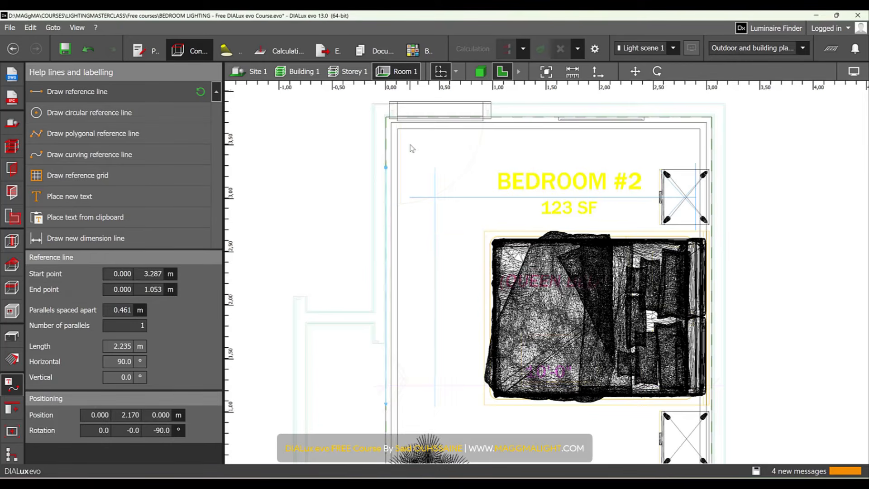
scroll(461, 228, "up", 3)
scroll(376, 193, "up", 2)
left_click_drag(366, 180, 366, 258)
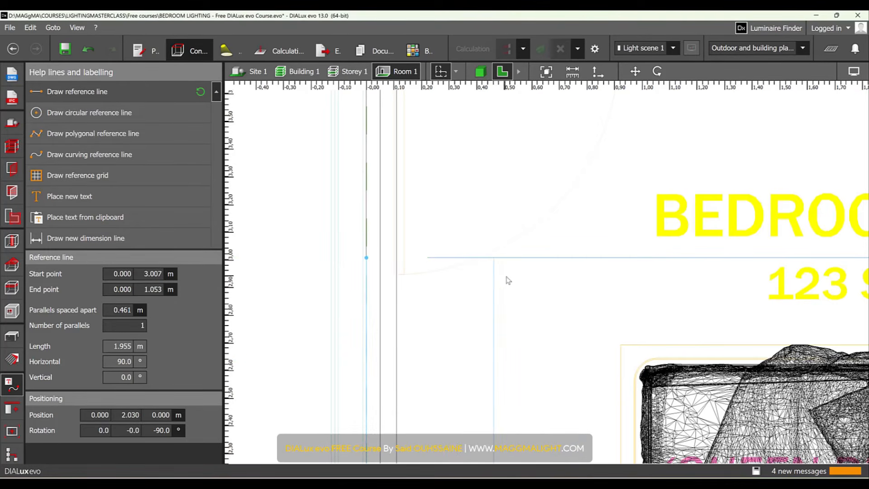
- Trim the horizontal reference line's far end back to the parallel near the opposite wall, making it about 2.437 m long
left_click(530, 258)
scroll(460, 270, "up", 3)
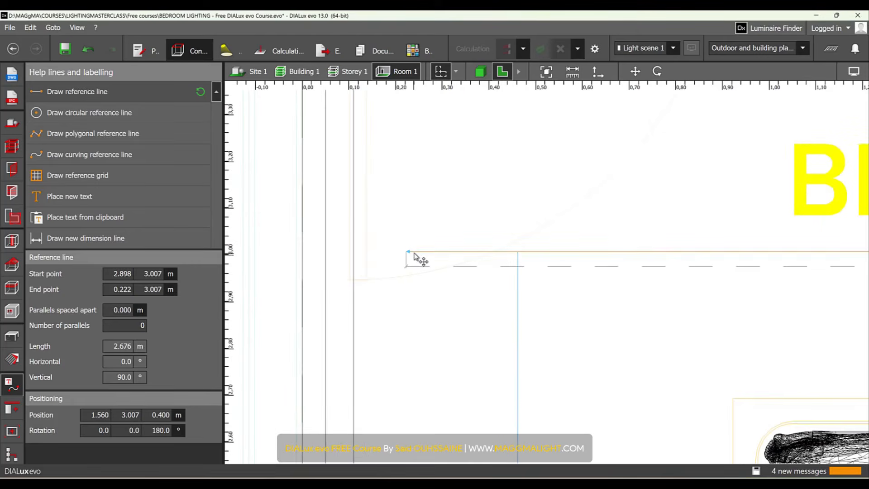
left_click_drag(410, 252, 516, 252)
left_click(551, 297)
scroll(514, 254, "down", 5)
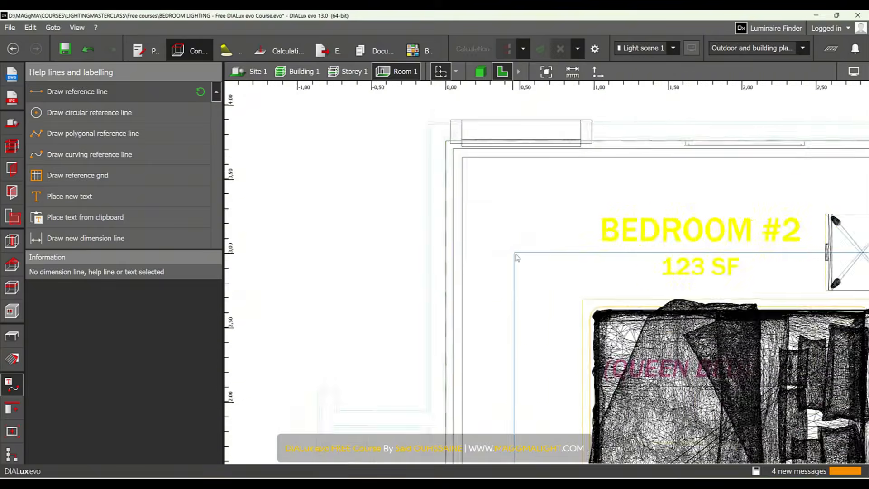
middle_click_drag(724, 260, 653, 222)
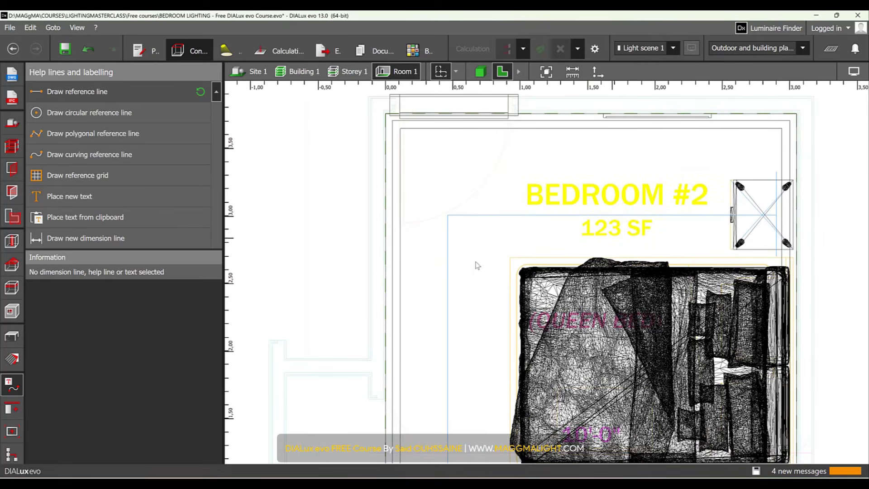
- Set the length of the reference line facing the bed's foot to 2.2 m, and reduce it to 2 m
scroll(446, 224, "down", 1)
middle_click_drag(471, 310, 469, 204)
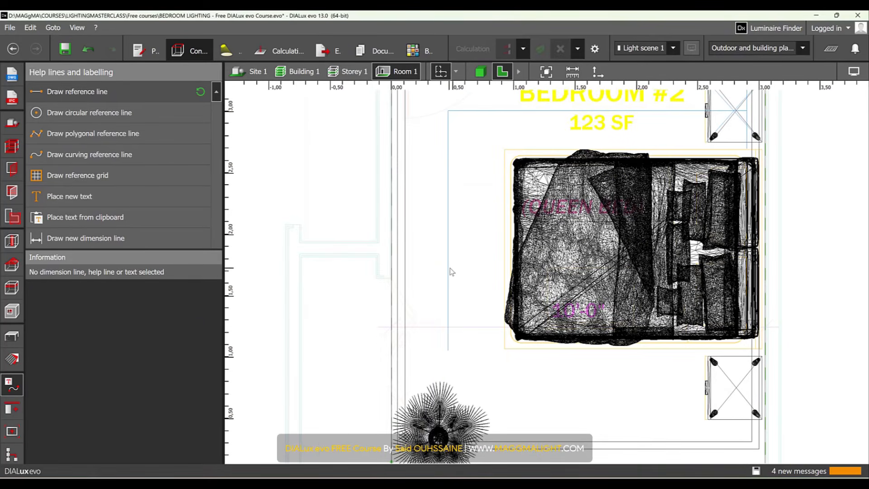
left_click(449, 272)
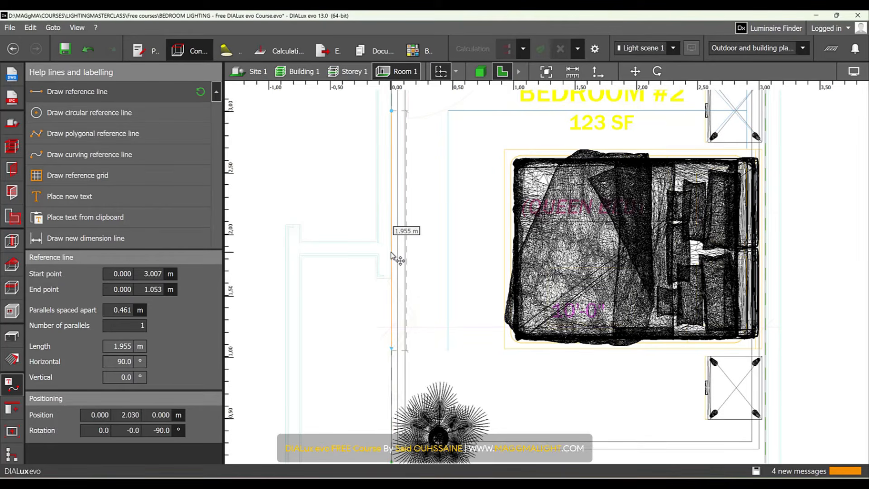
key("Tab")
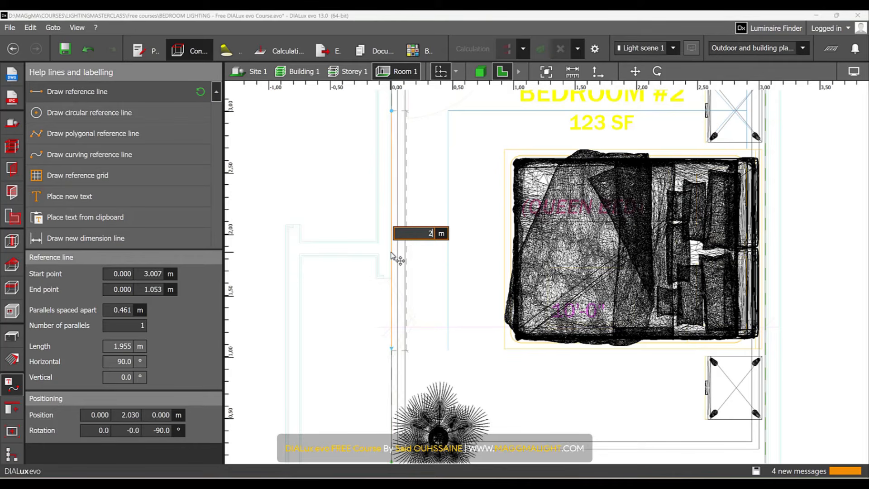
key("Return")
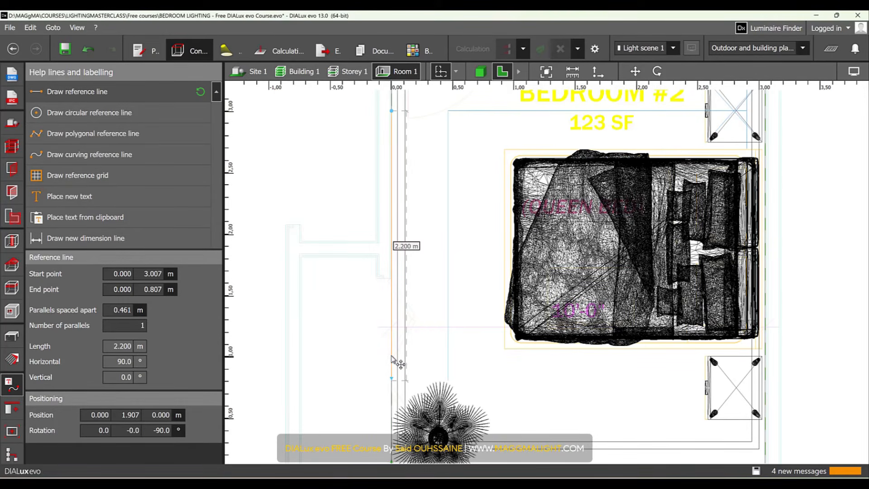
key("Tab")
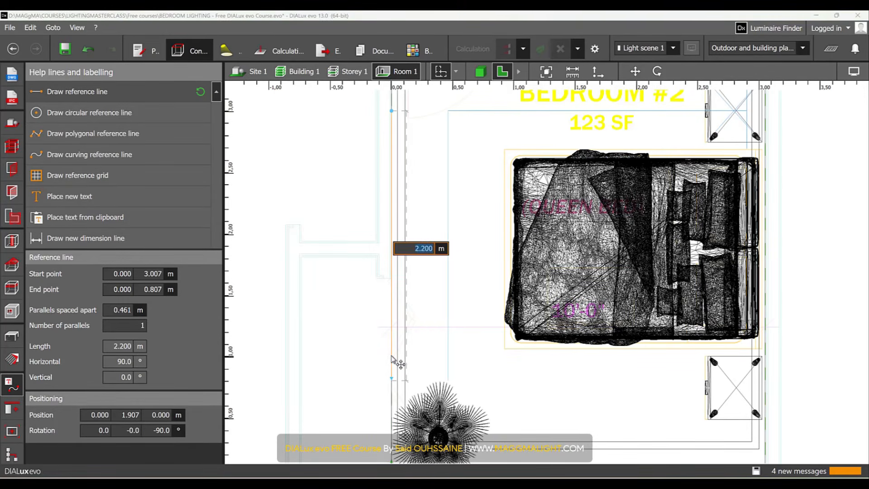
key("Return")
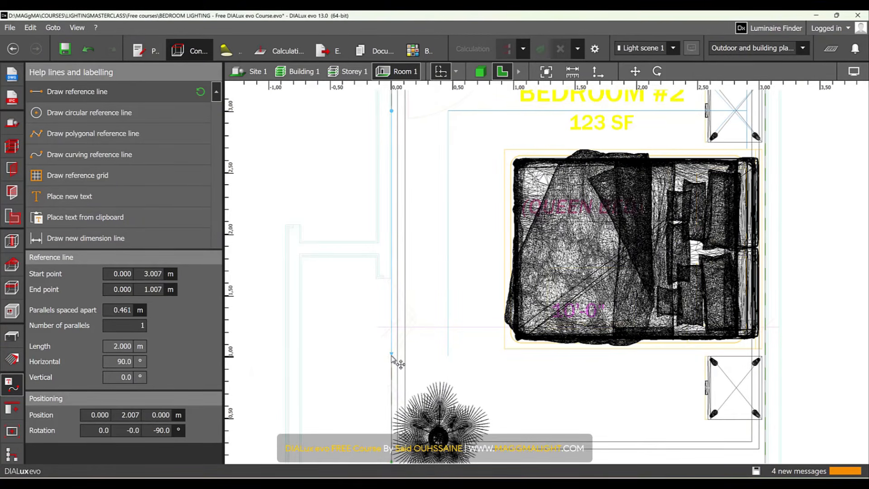
scroll(373, 352, "down", 1)
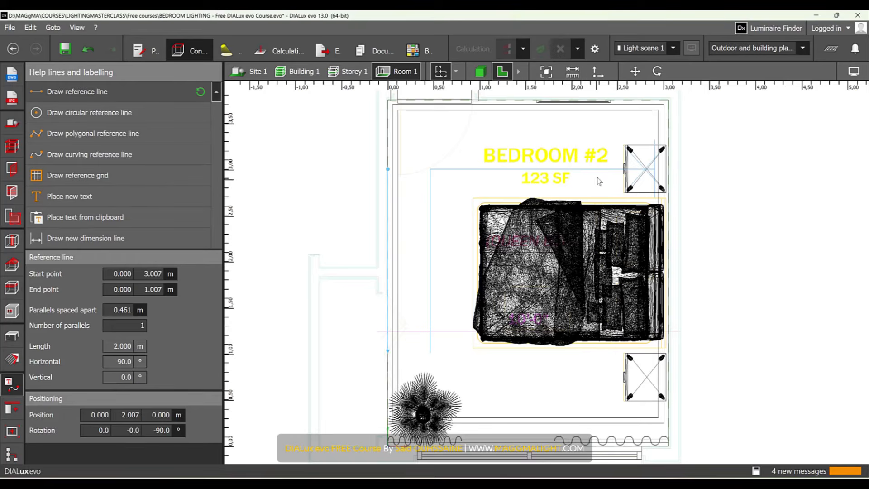
left_click(818, 226)
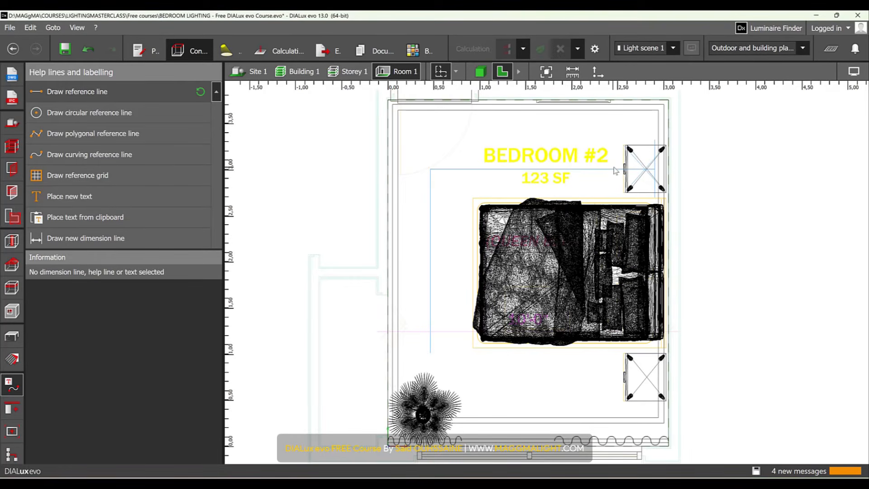
- Set the length of the horizontal reference line through the nightstand to 2.45 m
left_click(616, 171)
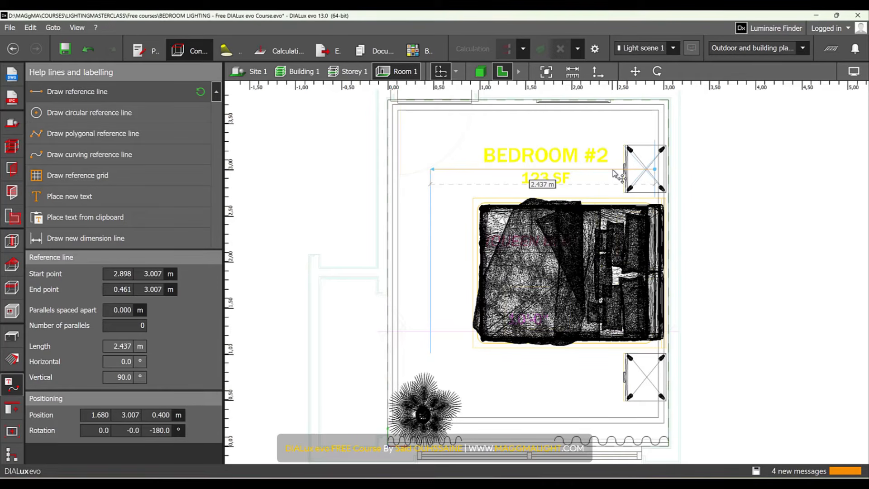
key("Tab")
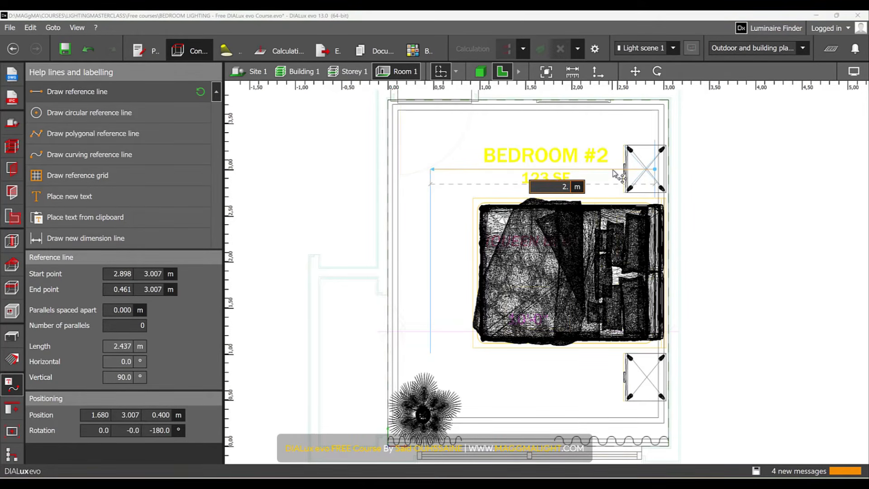
type("2.45")
key("Return")
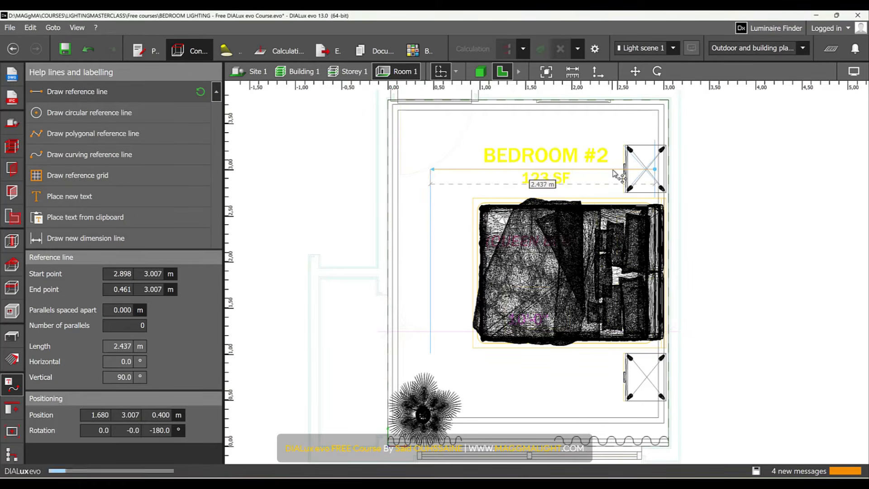
- Move the horizontal reference line along its axis so its end meets the parallel facing the bed's foot, at X 0.461 m
scroll(399, 174, "up", 5)
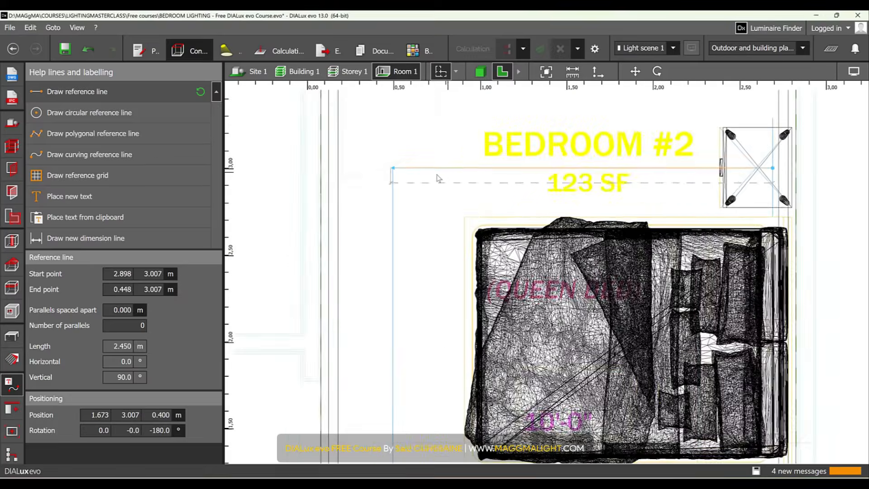
left_click(636, 72)
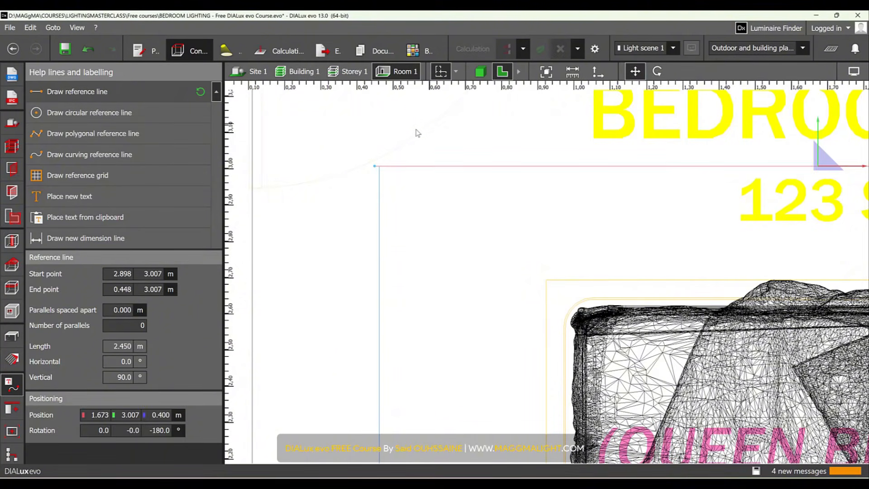
scroll(365, 183, "up", 5)
left_click_drag(363, 184, 377, 184)
scroll(377, 232, "down", 6)
scroll(779, 228, "down", 5)
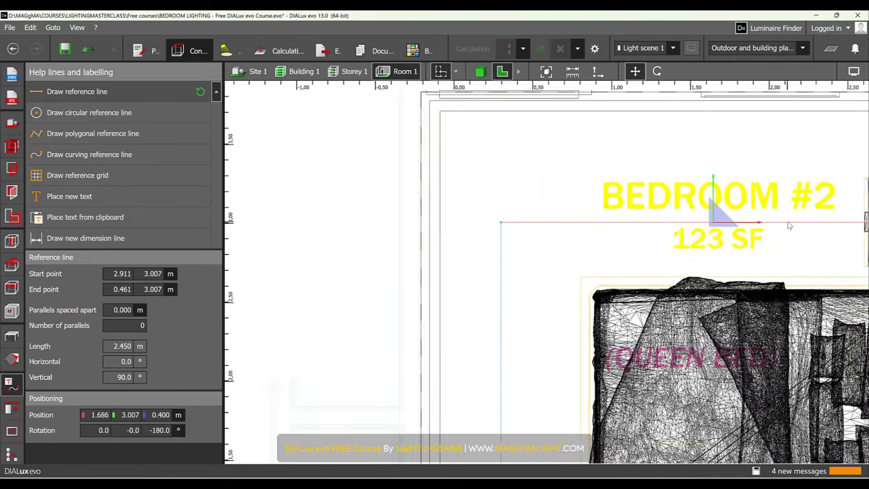
middle_click_drag(856, 229, 551, 247)
scroll(598, 240, "up", 8)
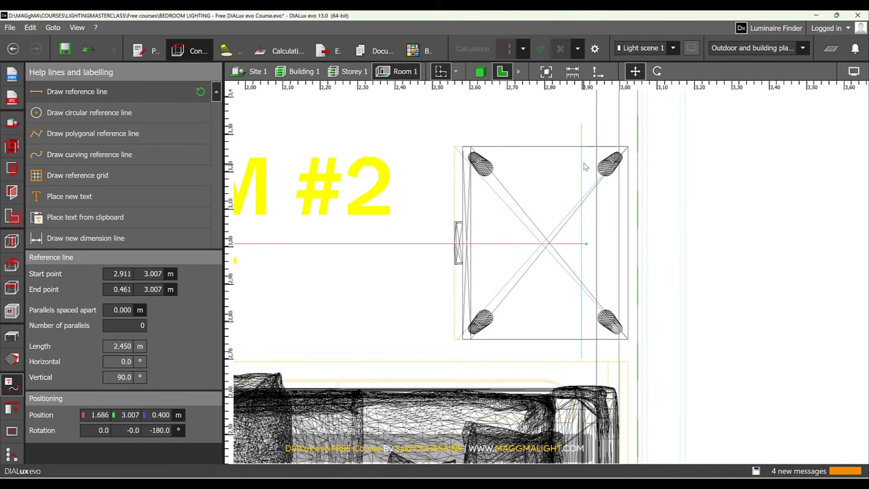
scroll(586, 247, "down", 6)
left_click(727, 239)
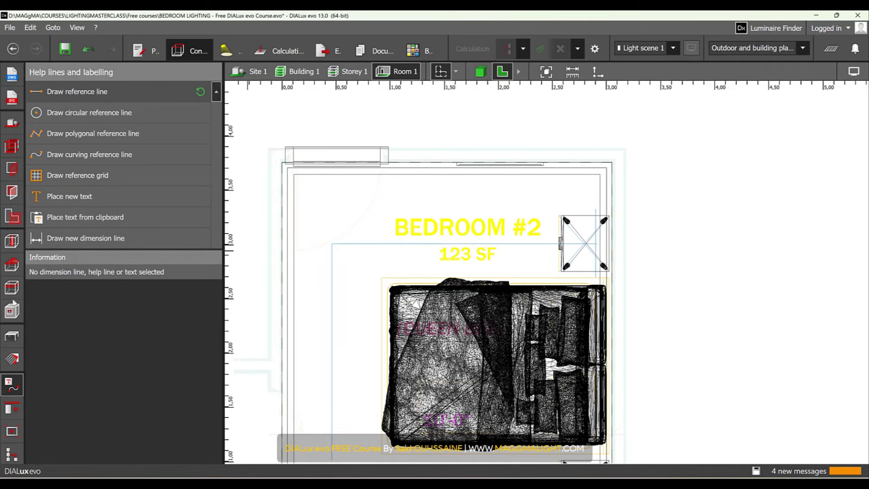
- Start a rectangular beam with its 2.45 m base edge along the horizontal reference line, from the nightstand end to the opposite parallel
left_click(13, 242)
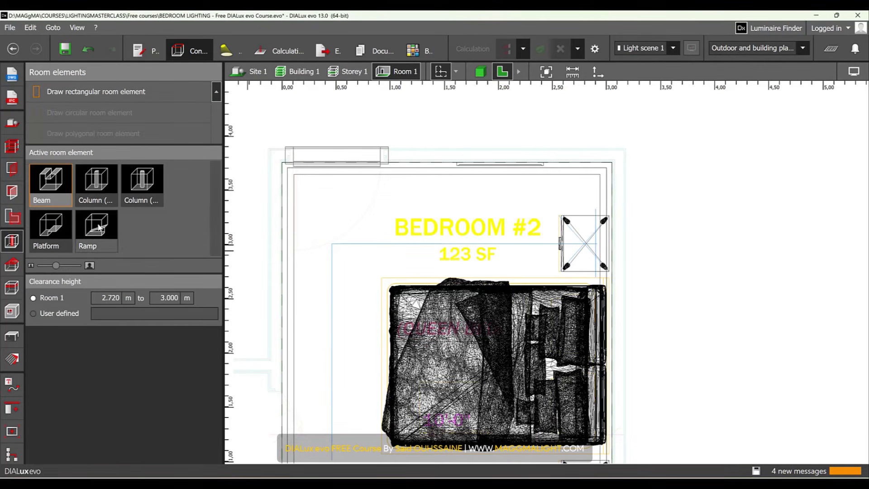
left_click(73, 92)
scroll(597, 245, "up", 3)
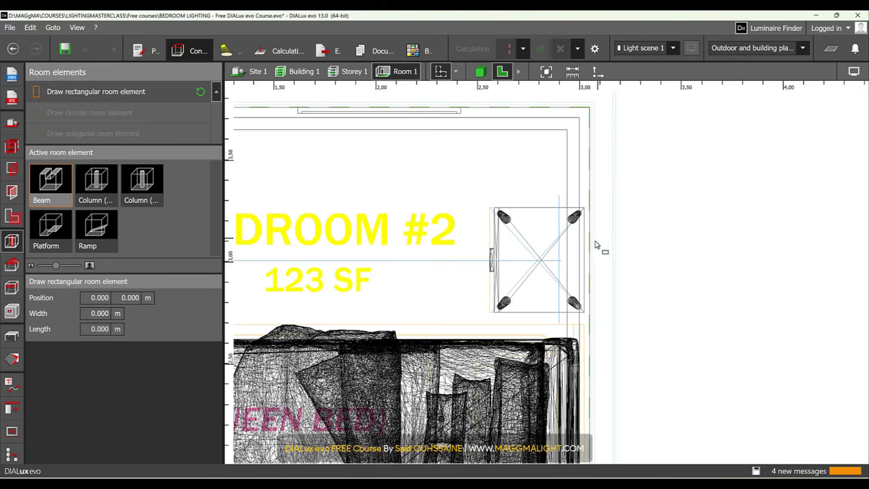
scroll(597, 244, "up", 10)
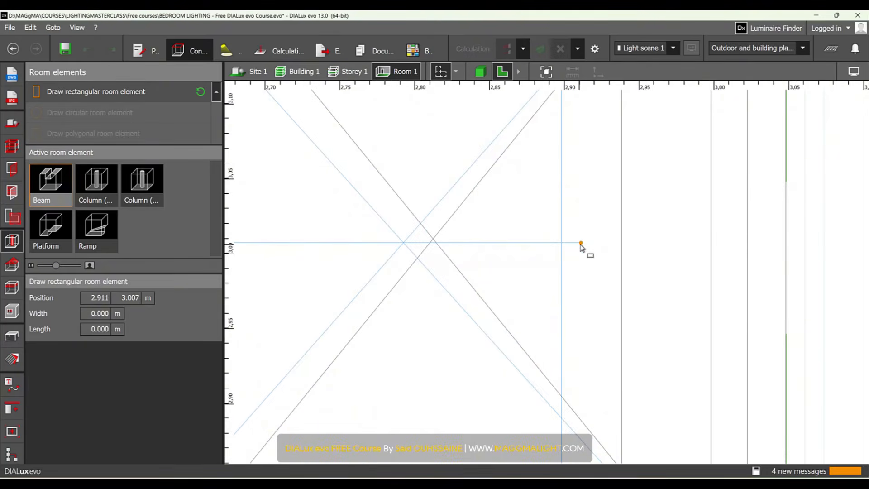
left_click(582, 243)
scroll(580, 251, "down", 1)
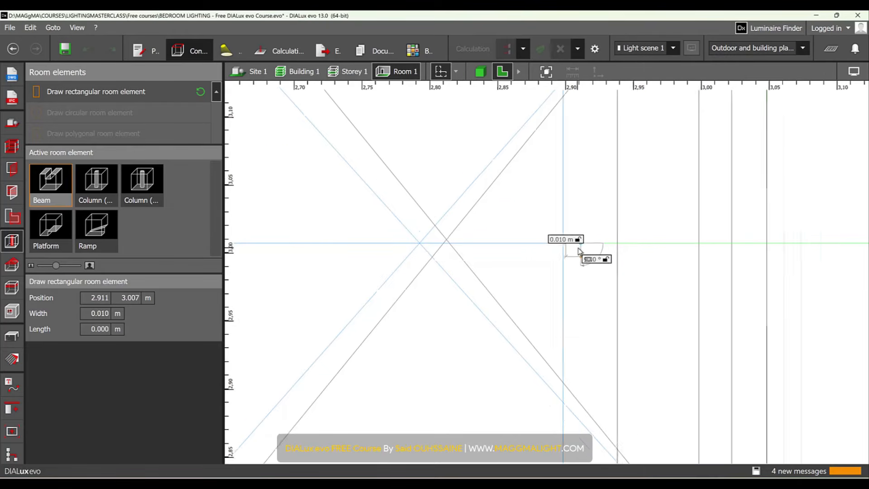
scroll(580, 252, "down", 8)
scroll(466, 227, "up", 3)
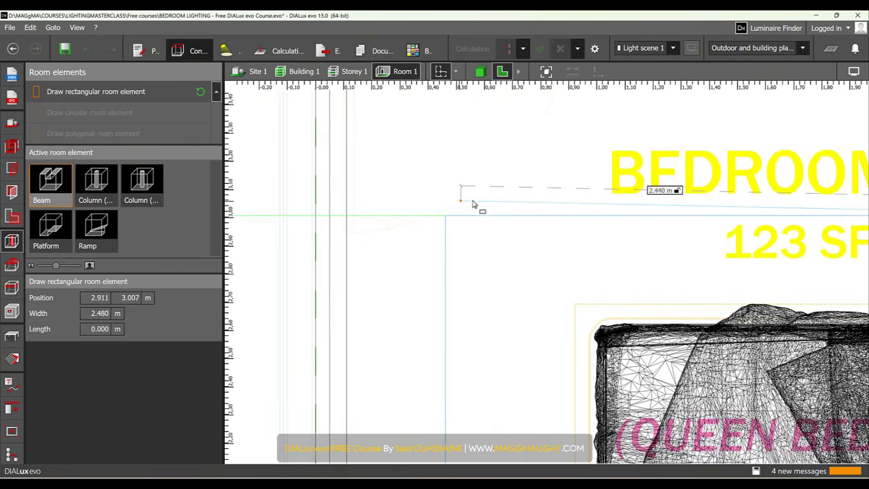
scroll(466, 211, "up", 3)
left_click(439, 219)
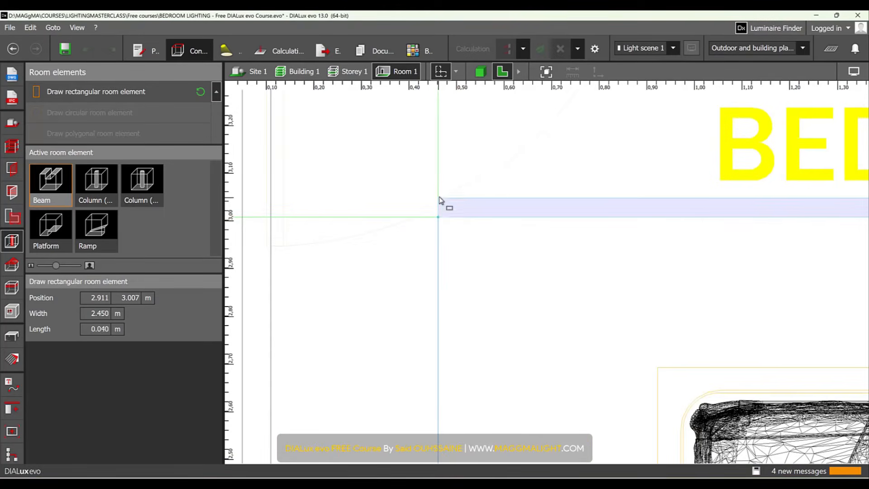
- Set the depth of the rectangular beam along the horizontal reference line to 0.03 m and finish it
scroll(436, 201, "down", 4)
scroll(466, 199, "down", 2)
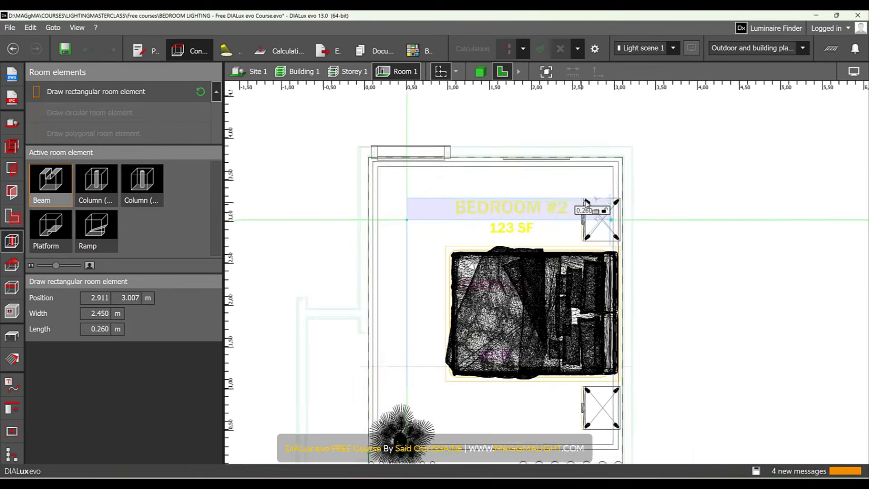
scroll(566, 222, "up", 6)
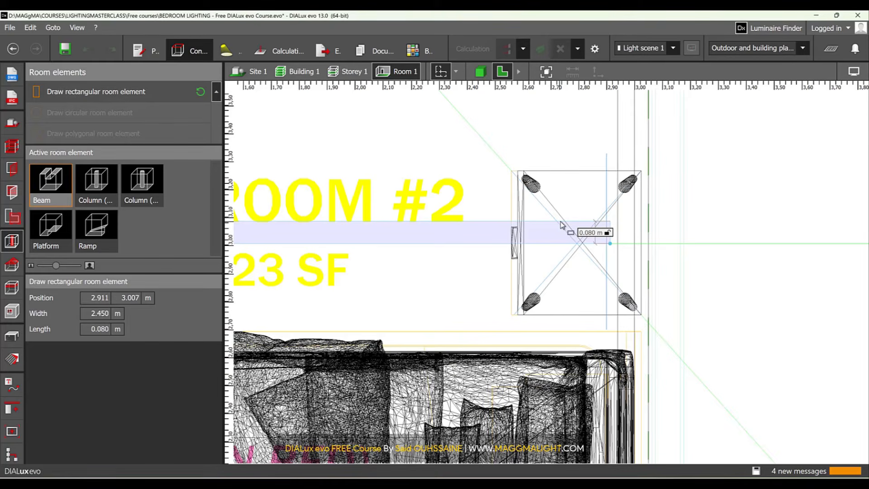
key("Tab")
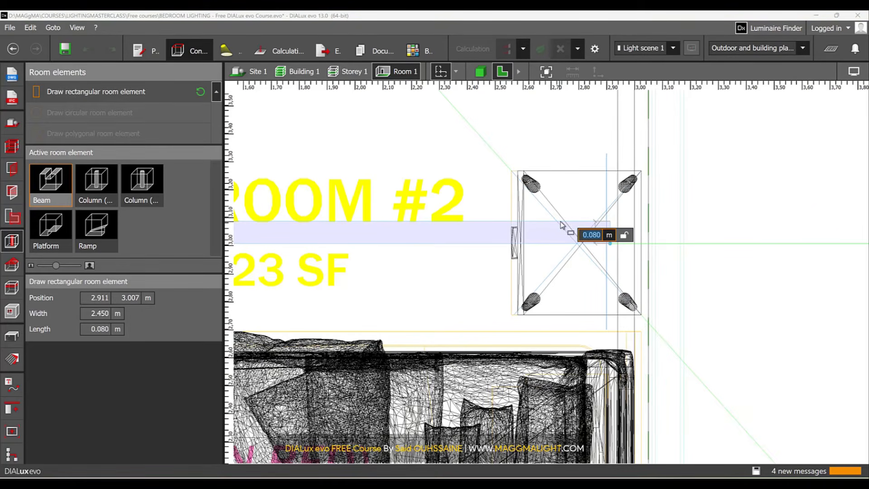
type("0.03")
key("Return")
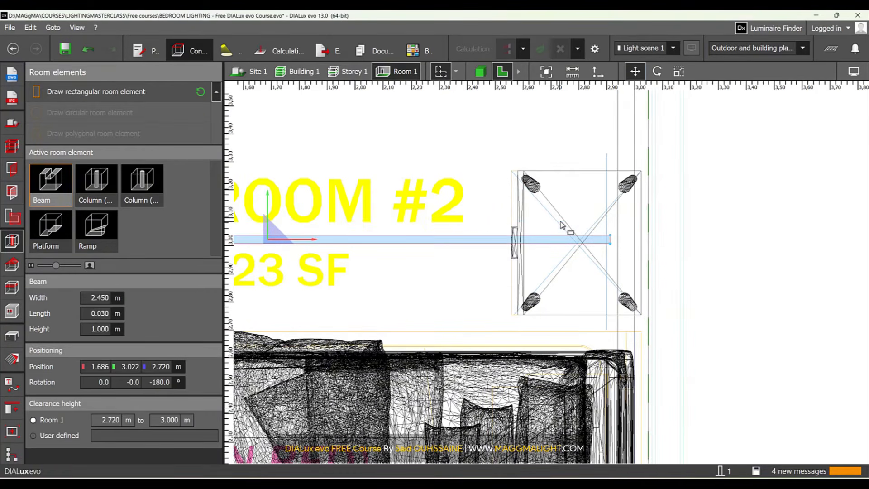
- Move the beam perpendicular to its length so it is centred on the horizontal reference line, at Y 3.007 m
scroll(562, 225, "down", 5)
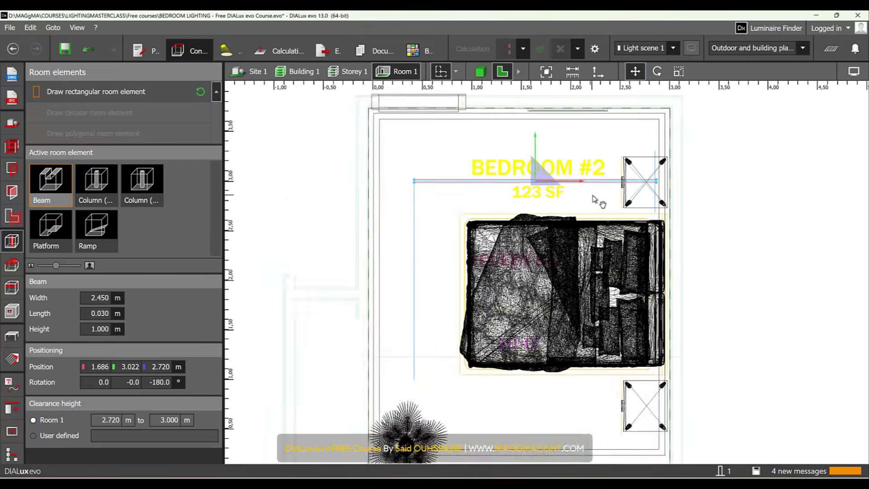
scroll(544, 179, "up", 15)
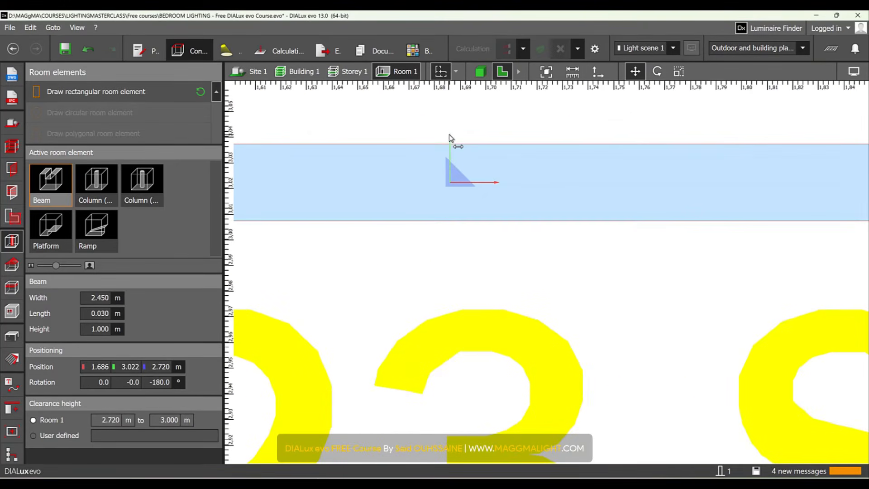
left_click_drag(450, 138, 450, 170)
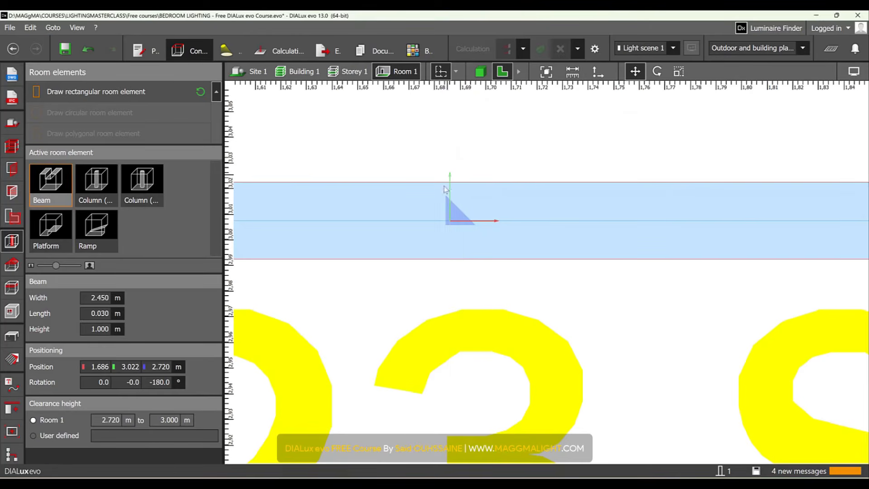
scroll(477, 233, "down", 13)
middle_click_drag(426, 256, 558, 181)
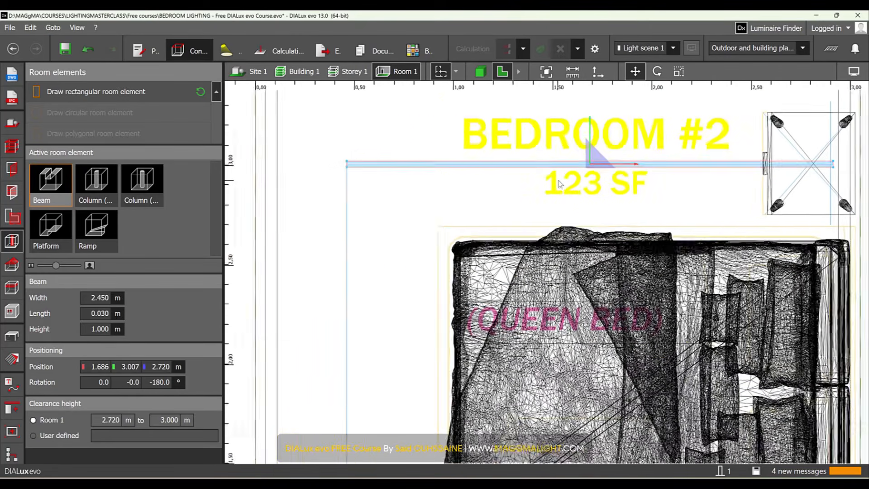
scroll(560, 183, "down", 1)
scroll(560, 183, "down", 3)
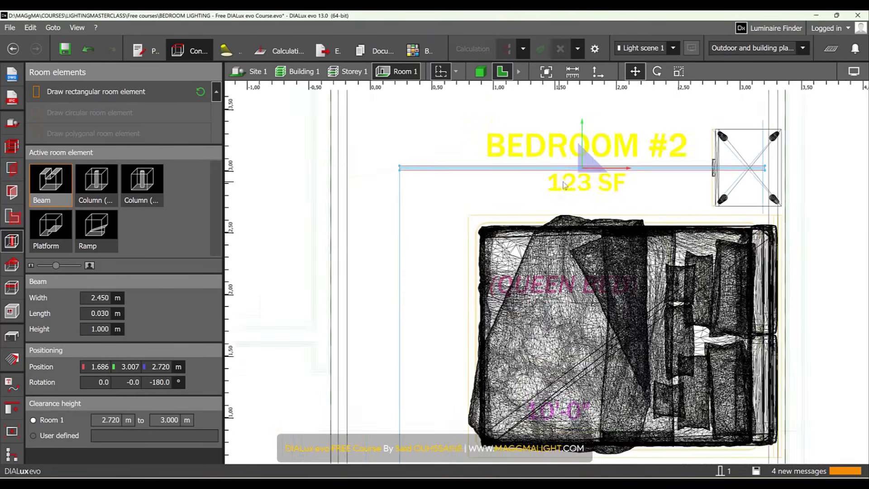
- Create a copy of the beam rotated by 90° and move it close to the reference line facing the bed's foot
left_click(657, 71)
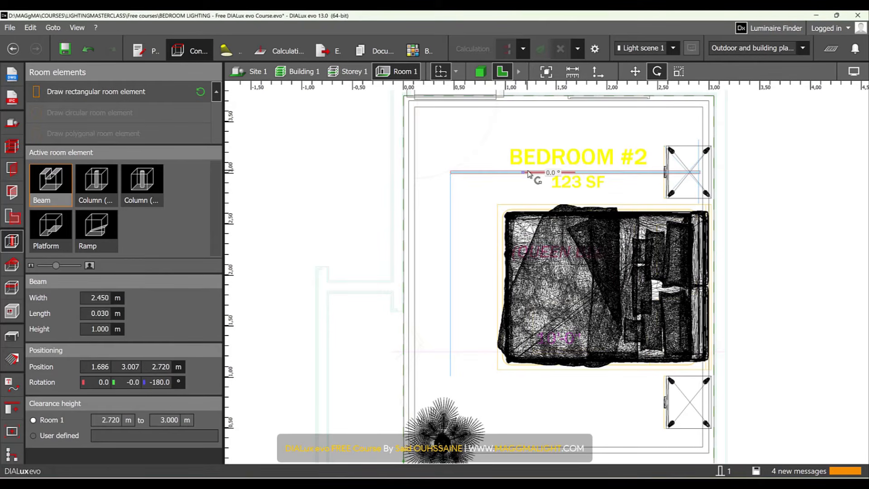
left_click_drag(543, 171, 576, 135)
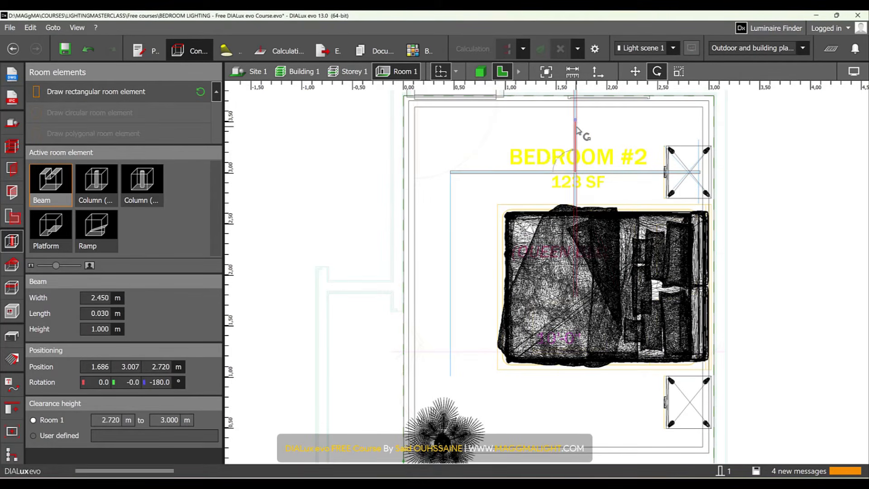
left_click_drag(577, 172, 430, 312)
- Centre the rotated beam copy on the reference line facing the bed's foot, at X 0.461 m
scroll(436, 217, "up", 3)
scroll(438, 183, "up", 3)
middle_click_drag(471, 315, 504, 153)
scroll(501, 167, "down", 3)
scroll(464, 303, "up", 3)
scroll(497, 269, "up", 2)
left_click_drag(504, 271, 642, 282)
scroll(574, 325, "down", 6)
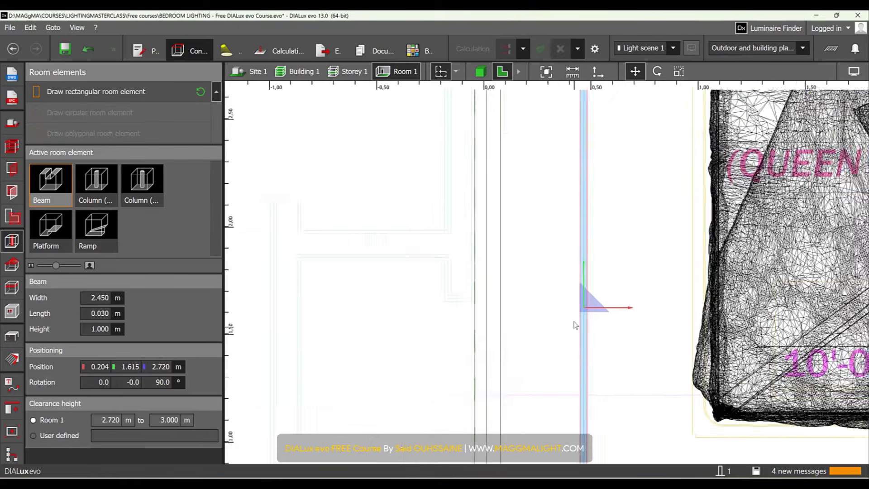
- Move the rotated beam along its line to Y 1.807 m so its end overlaps the horizontal beam at the corner
middle_click_drag(574, 324, 556, 437)
scroll(571, 242, "up", 3)
scroll(565, 265, "down", 2)
middle_click_drag(564, 265, 547, 191)
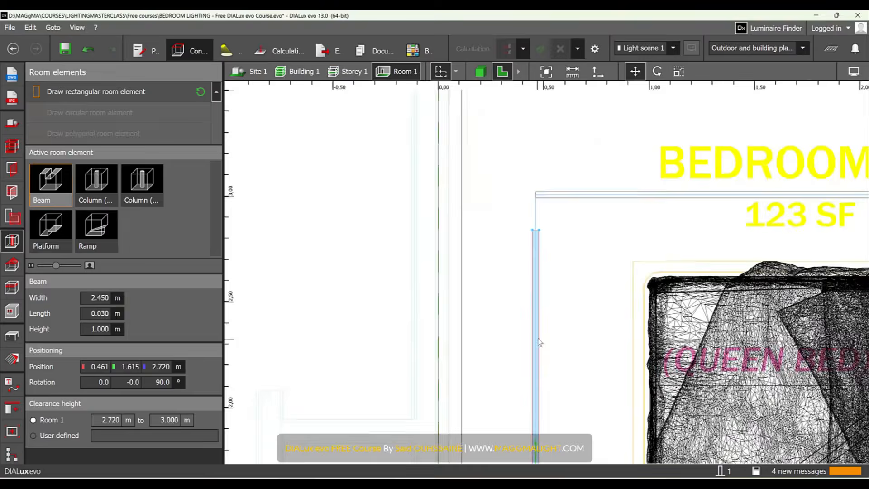
middle_click_drag(539, 342, 531, 278)
left_click_drag(529, 383, 533, 343)
scroll(547, 168, "up", 2)
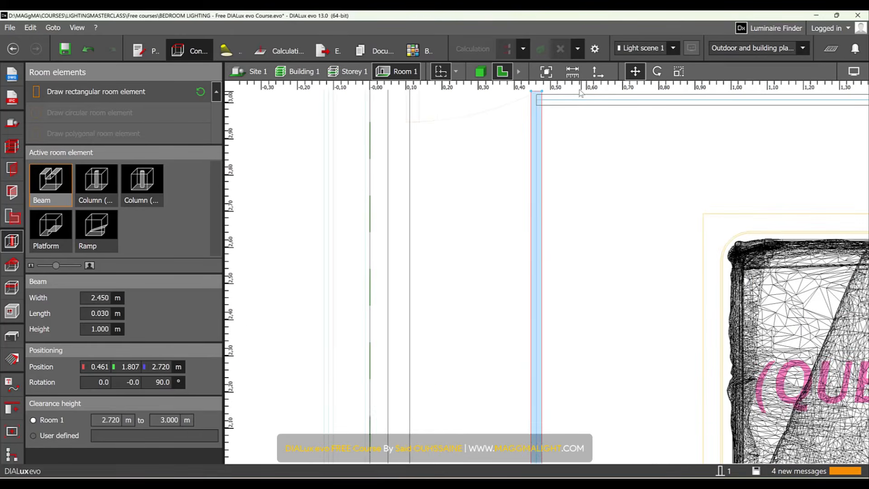
- Scale the vertical beam to 2.44 m so its corner end is flush with the horizontal beam's outer edge
middle_click_drag(581, 94, 574, 194)
scroll(568, 194, "up", 2)
scroll(548, 211, "up", 2)
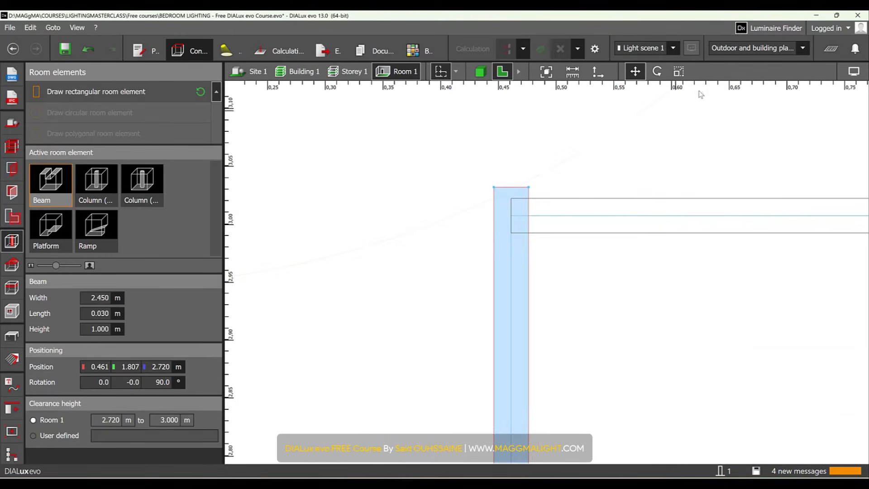
left_click(679, 71)
scroll(523, 189, "up", 2)
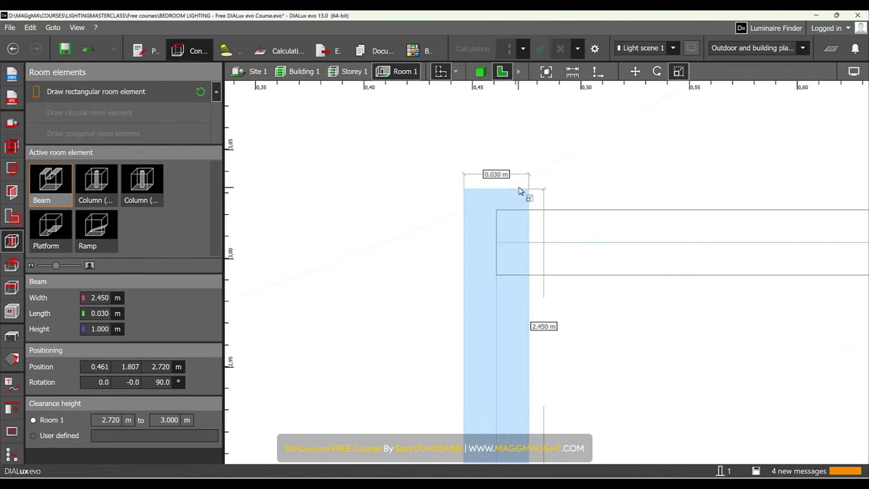
left_click_drag(520, 189, 515, 215)
- Shorten the horizontal beam to 2.435 m so it ends at the inner face of the vertical beam
left_click(568, 218)
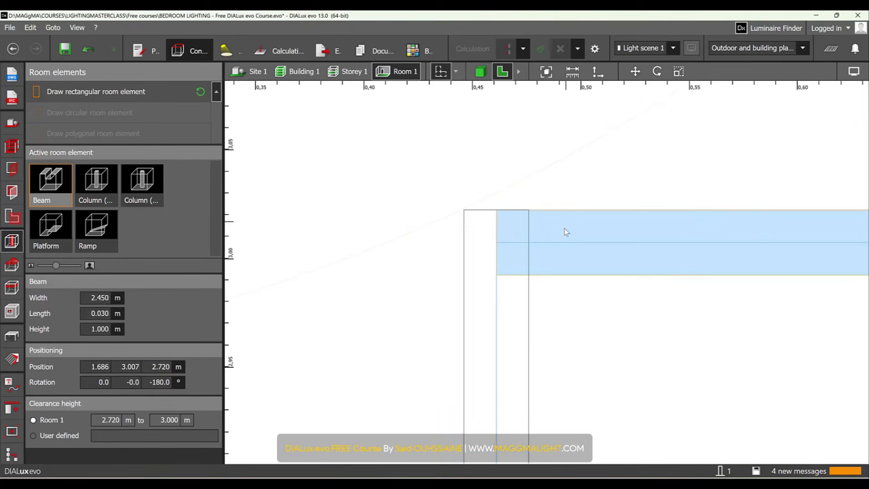
left_click(678, 72)
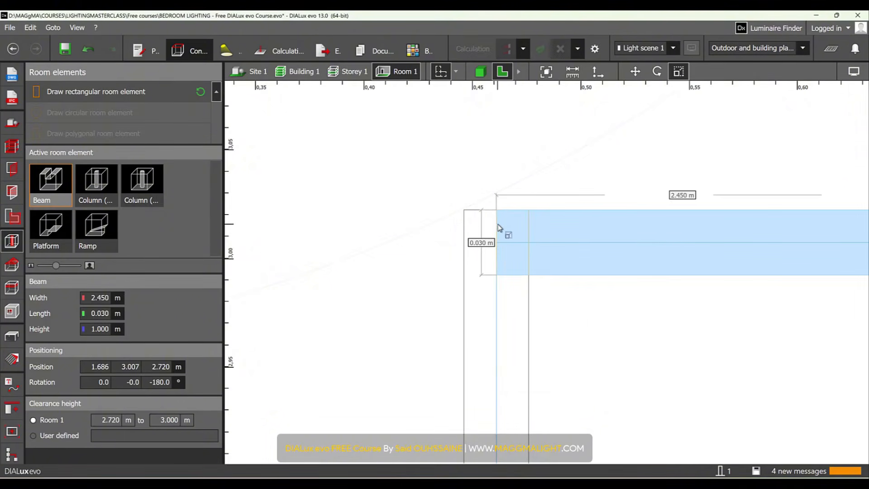
left_click_drag(498, 227, 529, 230)
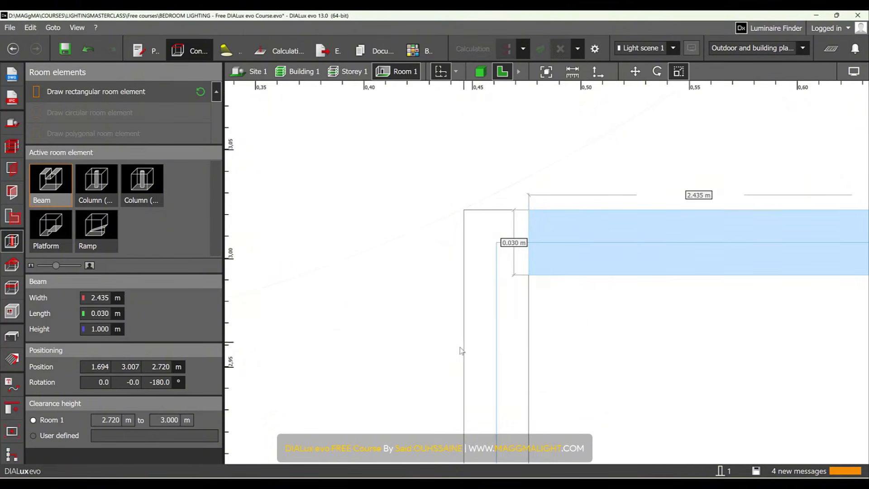
- Shorten the free end of the vertical beam to the end of its reference line, at a beam width of about 2.015 m
scroll(461, 180, "down", 10)
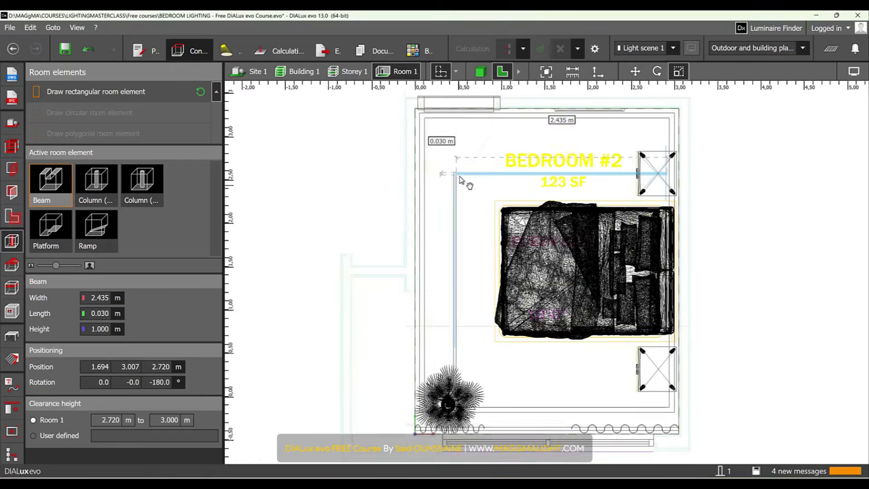
scroll(466, 312, "up", 8)
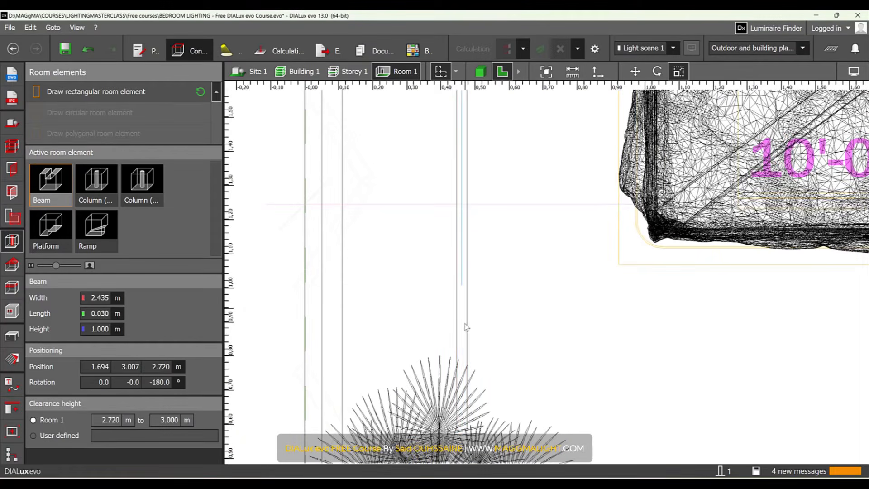
left_click(467, 327)
scroll(466, 421, "up", 1)
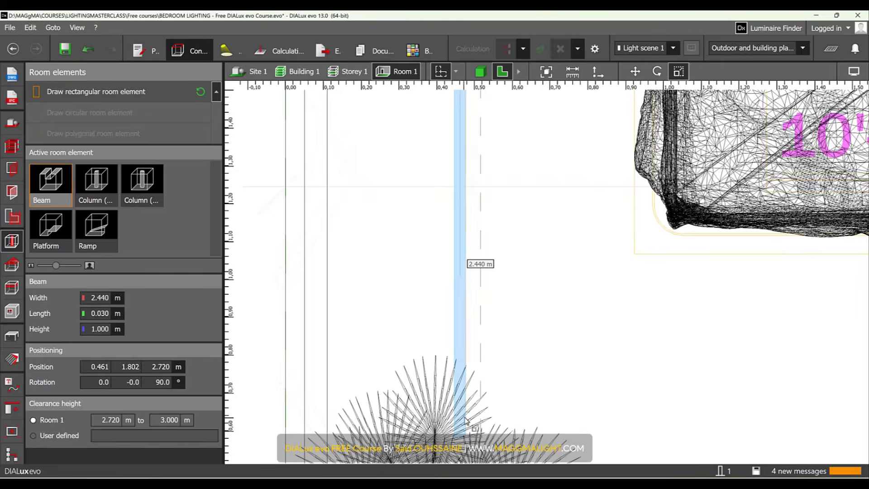
left_click_drag(460, 437, 461, 273)
scroll(461, 275, "up", 6)
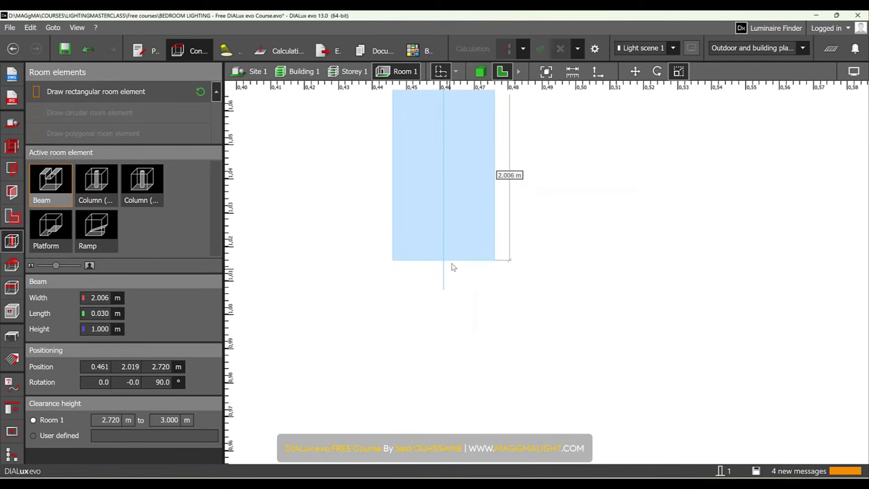
left_click_drag(459, 268, 446, 294)
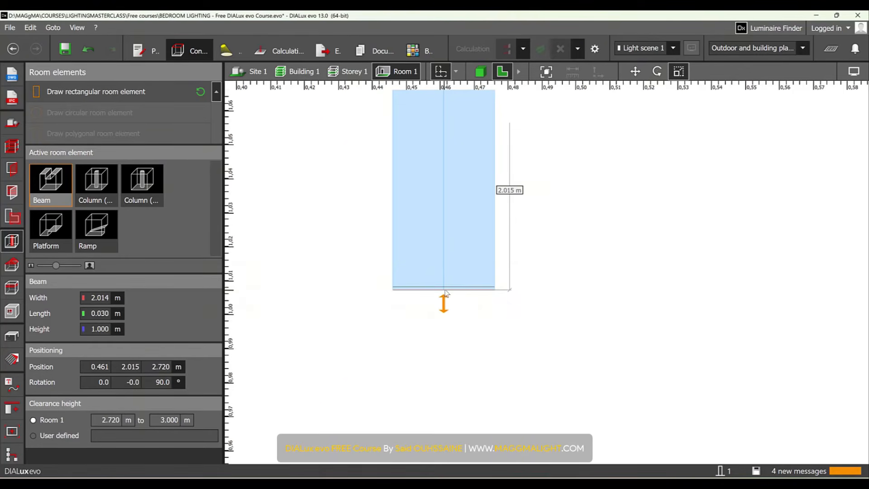
scroll(445, 292, "down", 15)
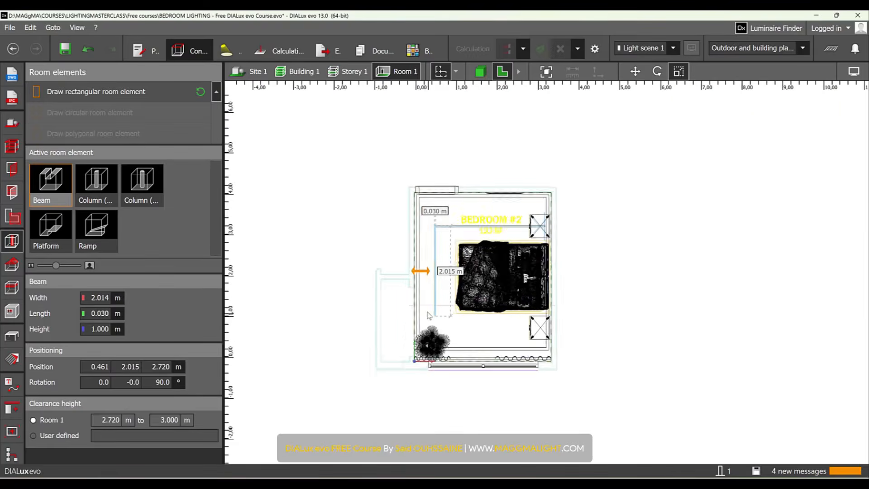
- Display the room in 3D and examine the corner where the two beams meet below the ceiling
scroll(429, 315, "down", 1)
left_click(582, 134)
left_click(481, 71)
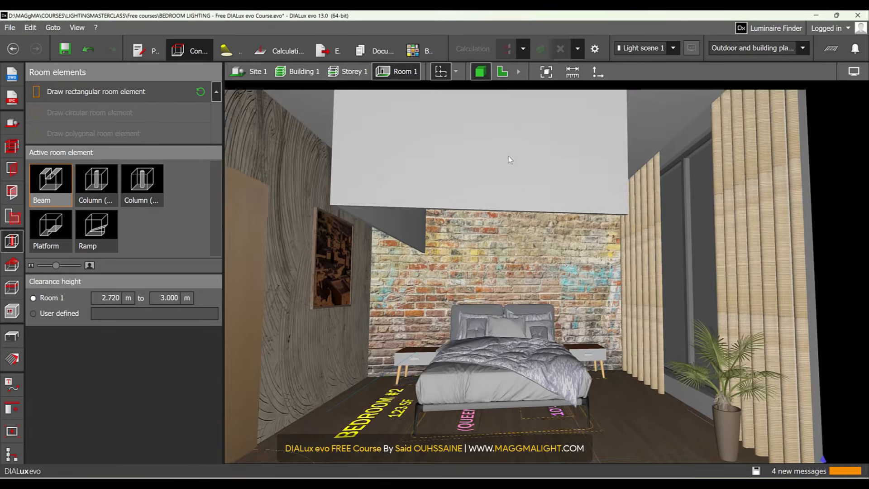
scroll(508, 159, "down", 1)
right_click_drag(458, 195, 497, 179)
right_click_drag(589, 199, 510, 261)
scroll(511, 267, "up", 3)
right_click_drag(522, 297, 479, 348)
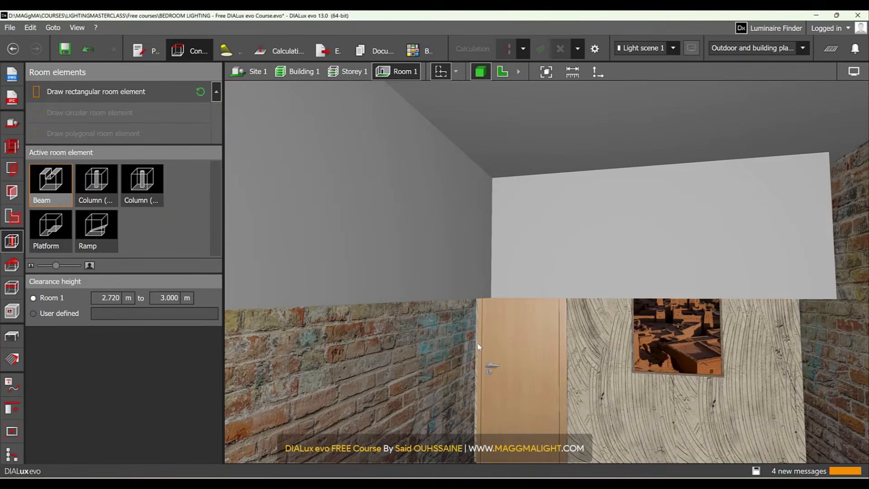
- Select both beams together and set their height to 0.005 m, ending with nothing selected
left_click(539, 234)
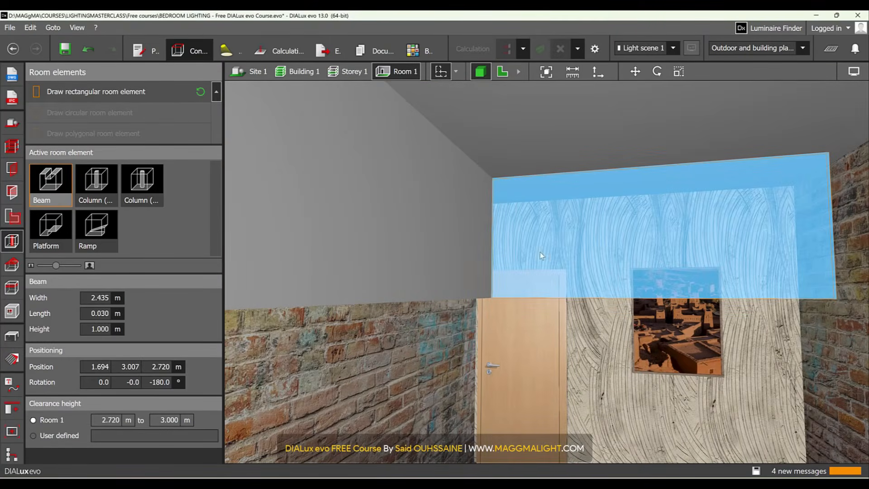
left_click(463, 272, "ctrl")
left_click(105, 329)
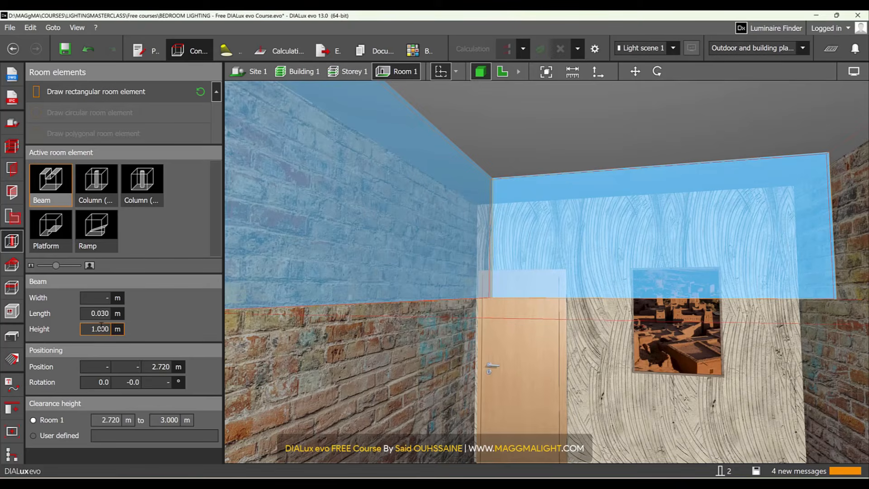
double_click(105, 329)
key("BackSpace")
type("0.03")
key("Return")
middle_click_drag(635, 222, 629, 247)
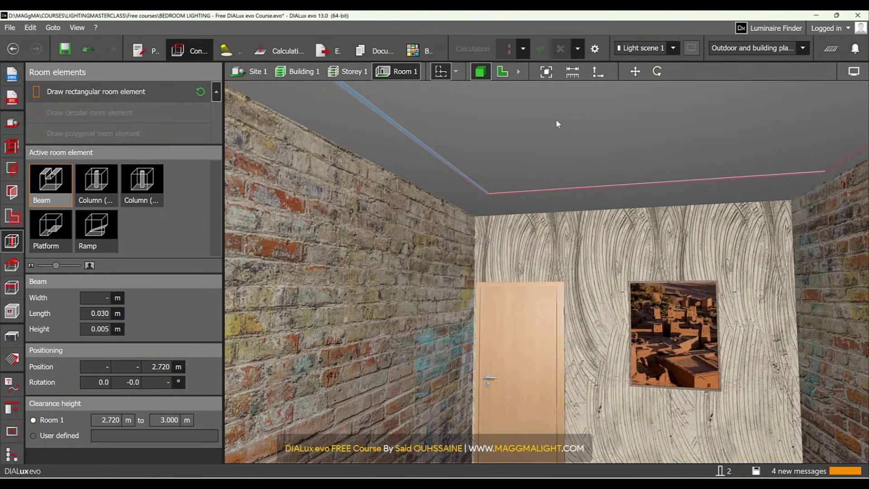
key("Escape")
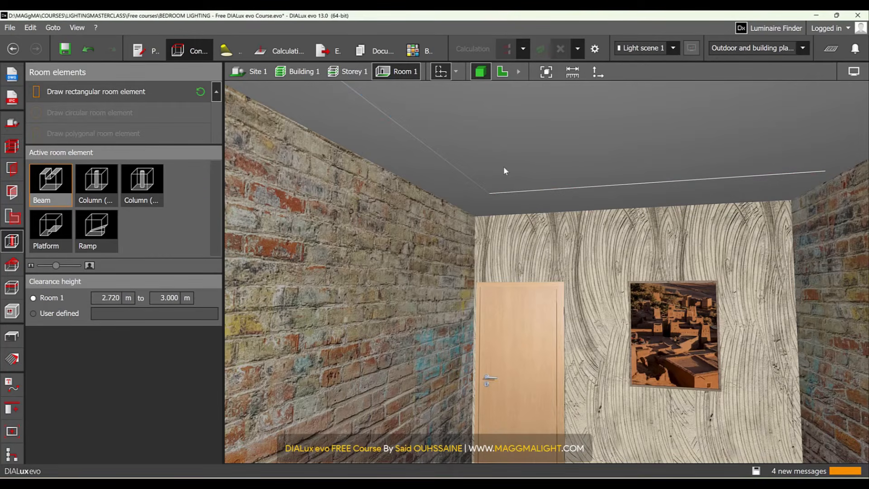
- Open the material settings and pick the surface material from the thin beam facing the bed's foot on the ceiling
right_click_drag(509, 187, 499, 199)
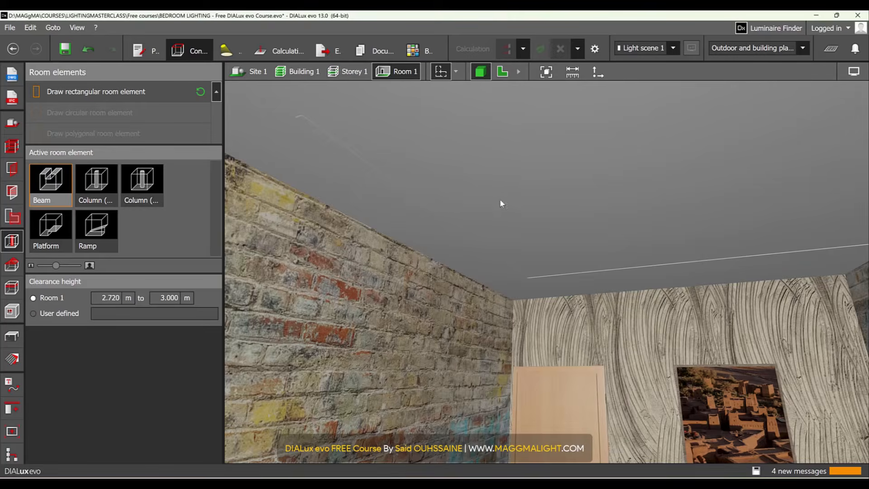
scroll(543, 289, "up", 5)
right_click_drag(529, 311, 588, 268)
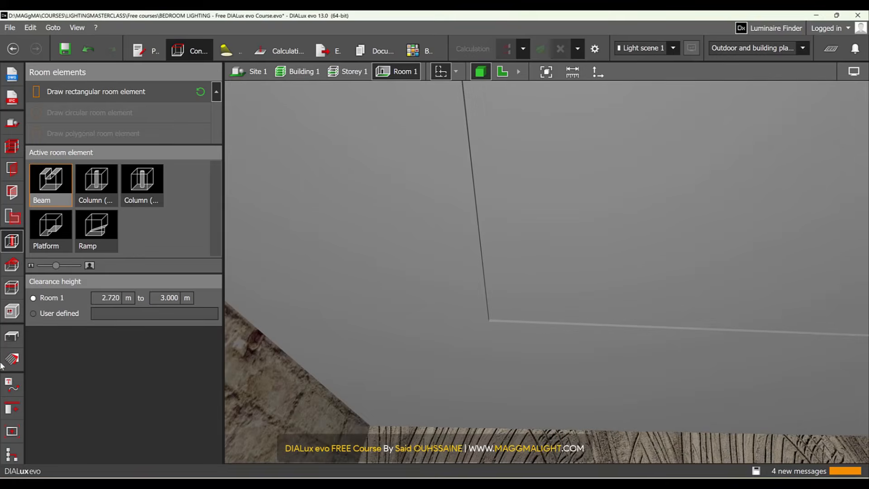
left_click(11, 361)
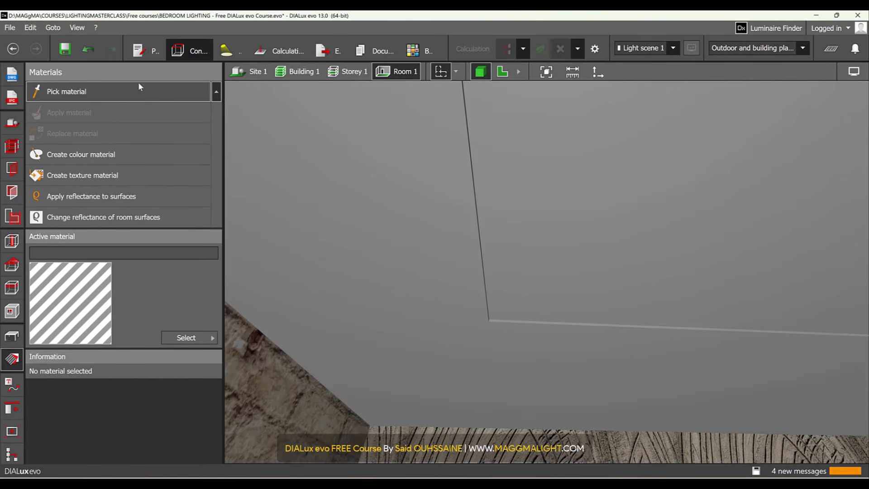
left_click(477, 208)
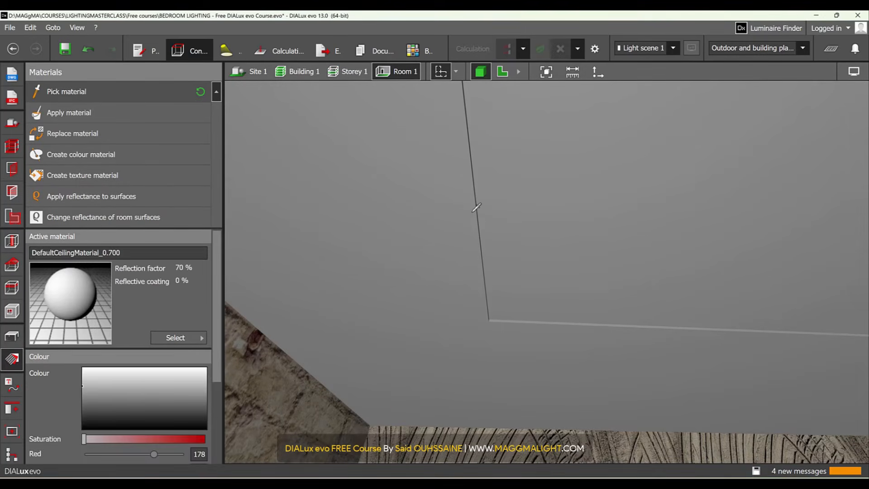
- Set the picked material's reflection factor to 5 % and its reflective coating to 4 %
scroll(109, 382, "down", 3)
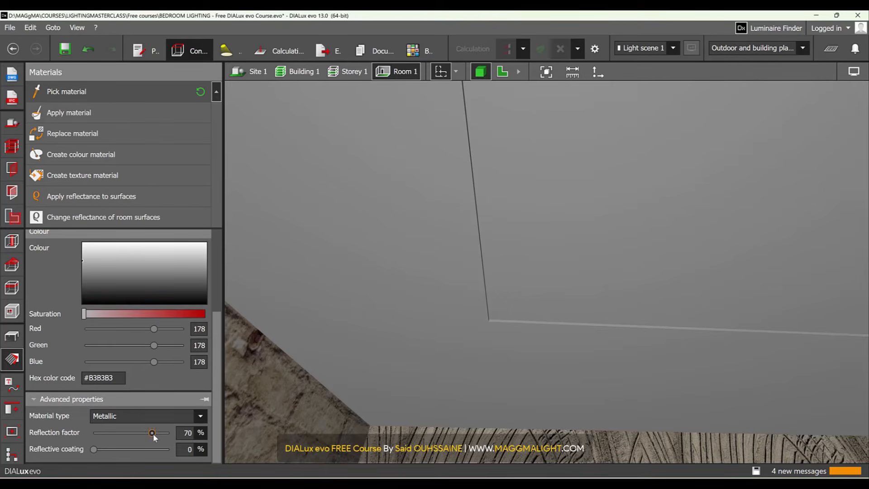
left_click_drag(121, 440, 117, 439)
left_click_drag(179, 434, 228, 434)
type("5")
left_click(188, 449)
key("Tab")
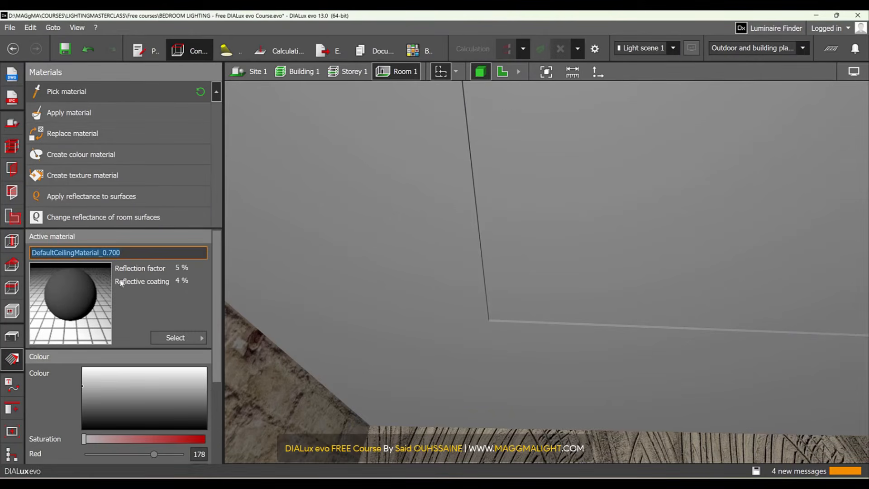
- Apply the dark material to both thin ceiling beams and examine them from inside the room
scroll(536, 273, "up", 3)
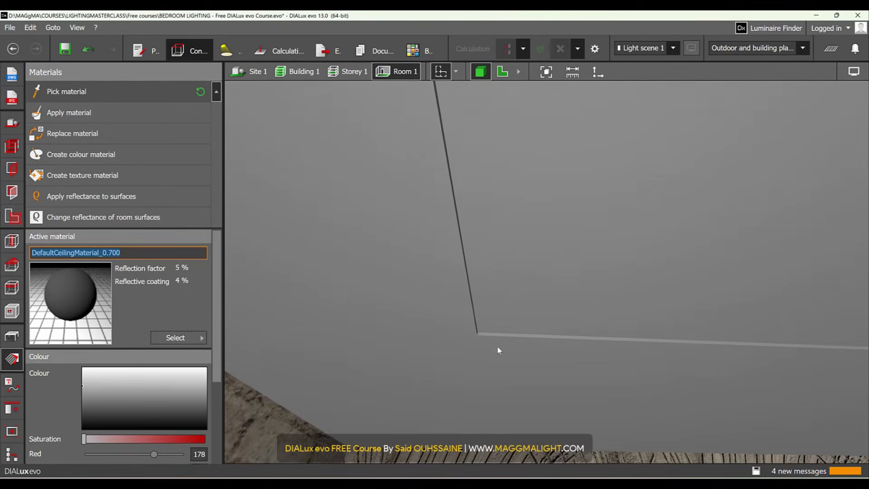
left_click(465, 285)
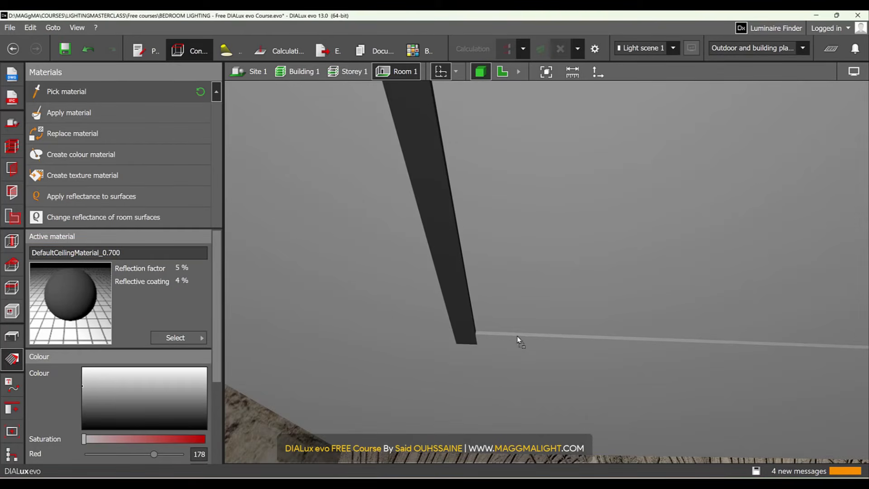
scroll(517, 336, "down", 6)
scroll(493, 362, "down", 3)
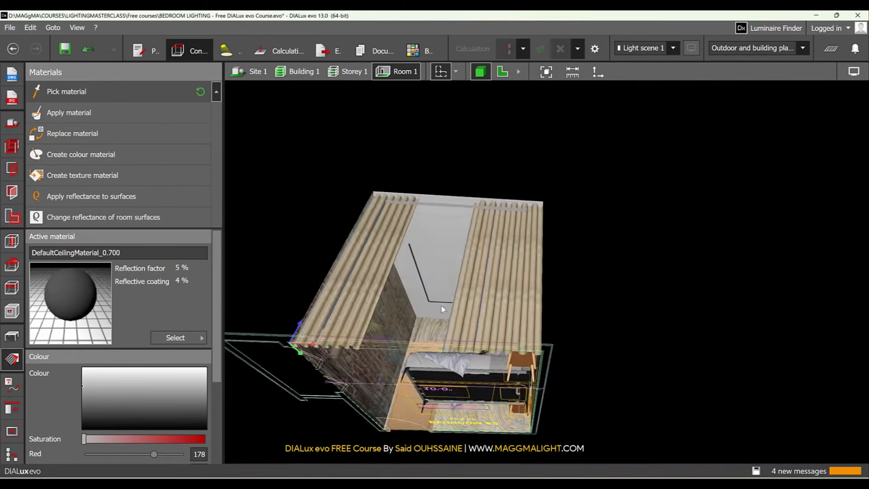
scroll(402, 319, "up", 5)
right_click_drag(402, 320, 403, 353)
middle_click_drag(403, 353, 449, 192)
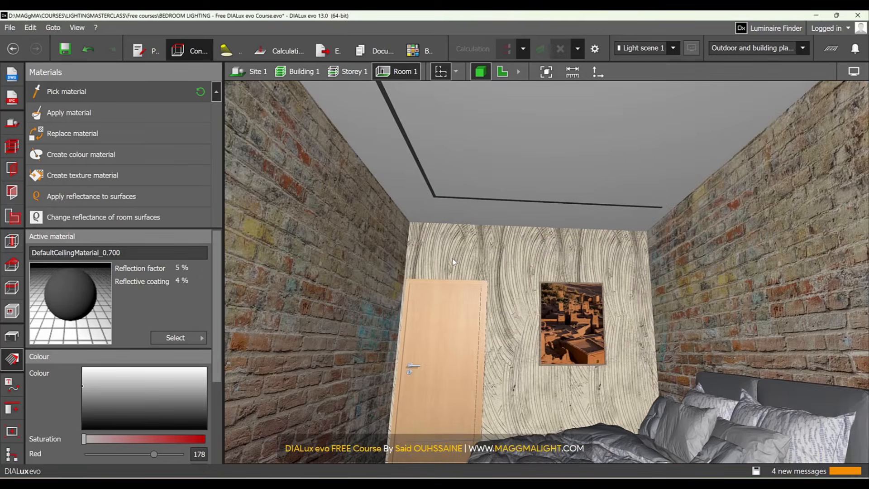
scroll(430, 158, "up", 4)
right_click_drag(419, 171, 452, 149)
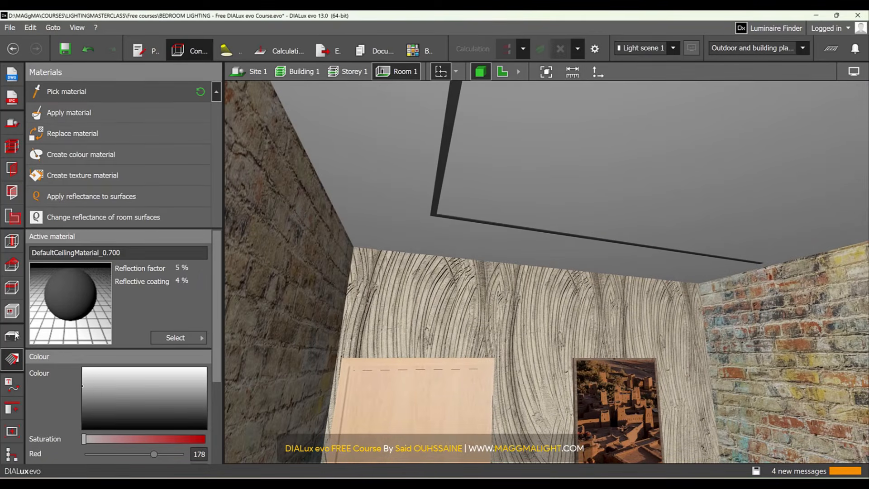
- Open the room element settings and set the length of the ceiling beam parallel to the side of the door to 0.02 m
left_click(12, 241)
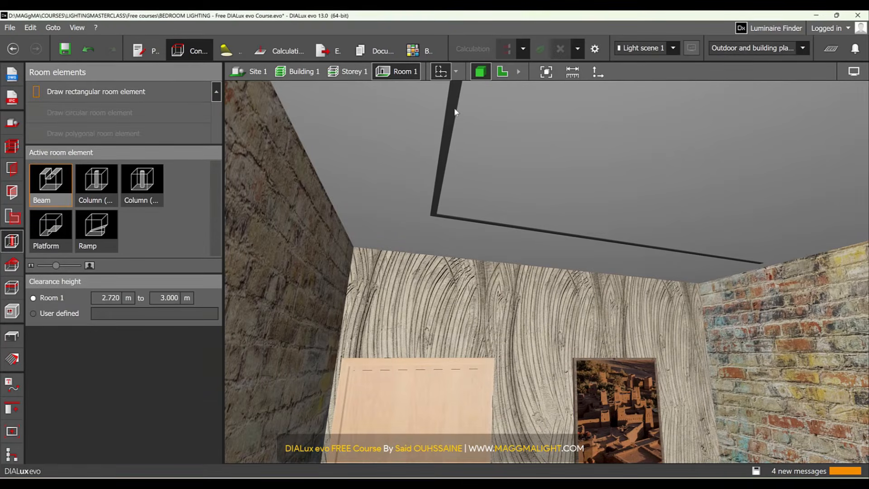
left_click(454, 112)
left_click(109, 315)
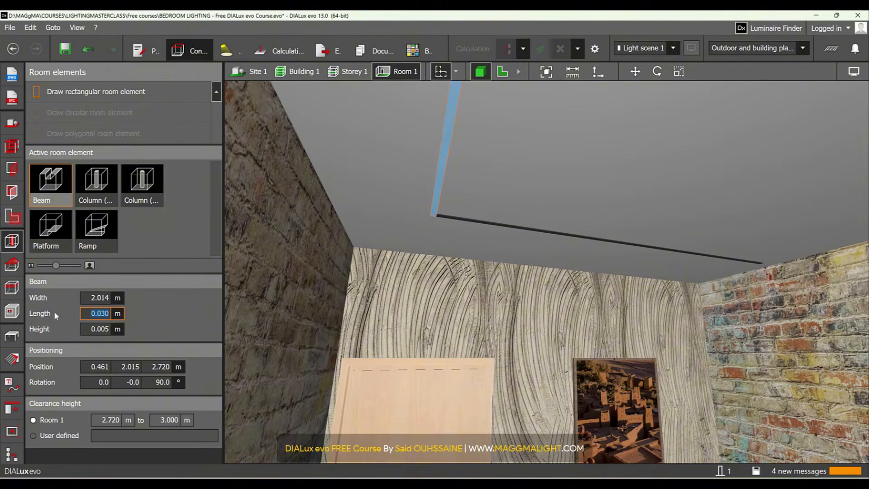
type("0.02")
key("Return")
- Set the length of the other ceiling beam, which runs along the wall with the door and picture, to 0.02 m
left_click(508, 228)
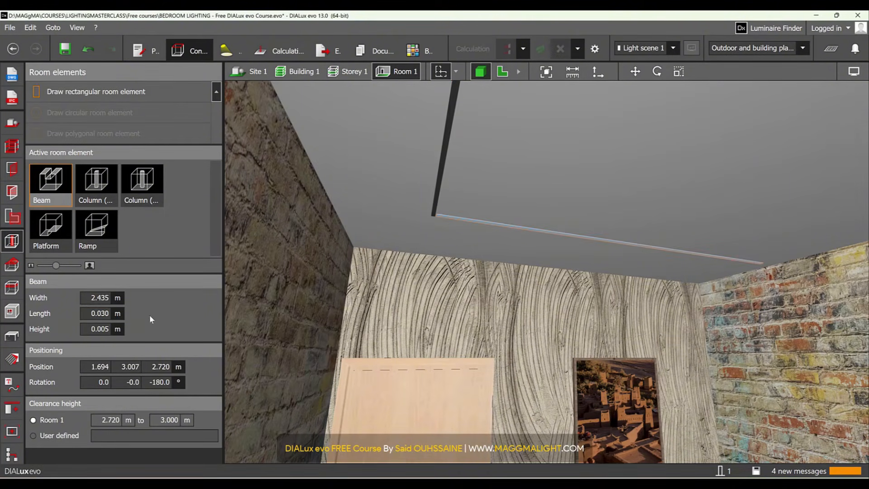
left_click(100, 329)
left_click(101, 313)
type("0.02")
key("Return")
- In the floor plan, extend the horizontal beam's corner end into the vertical beam, to a width of about 2.456 m
left_click(502, 71)
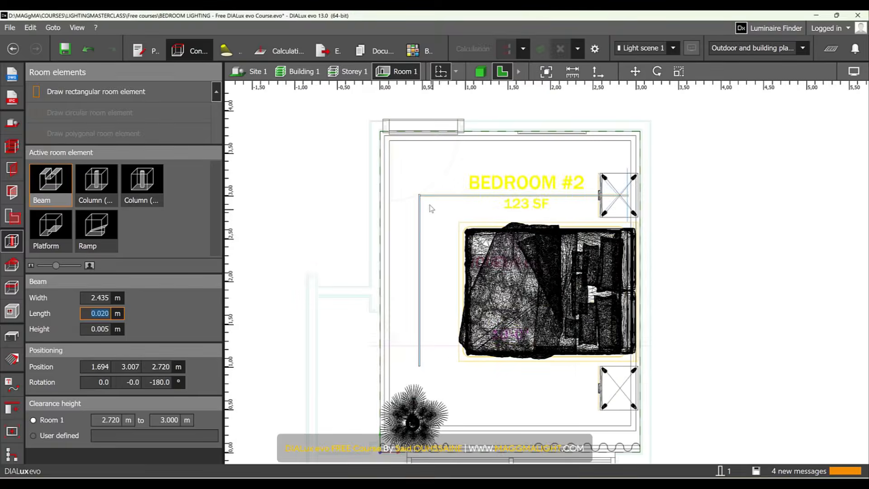
scroll(430, 208, "up", 15)
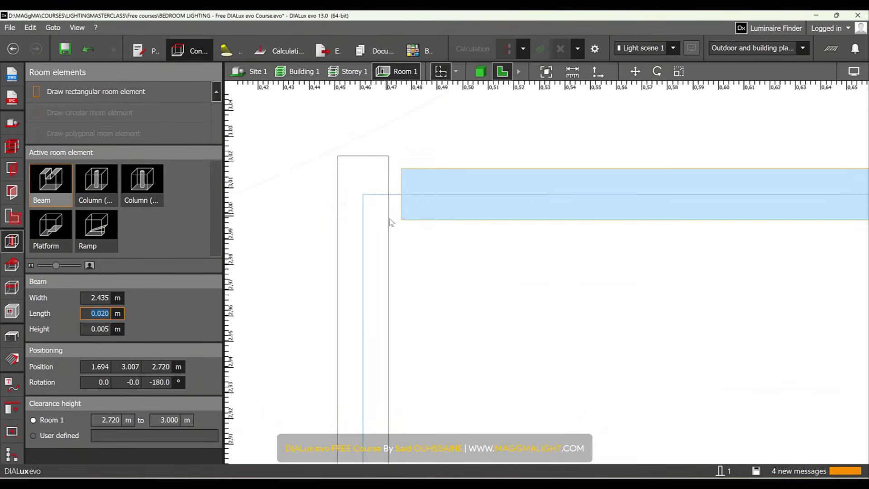
left_click(363, 226)
left_click(428, 208)
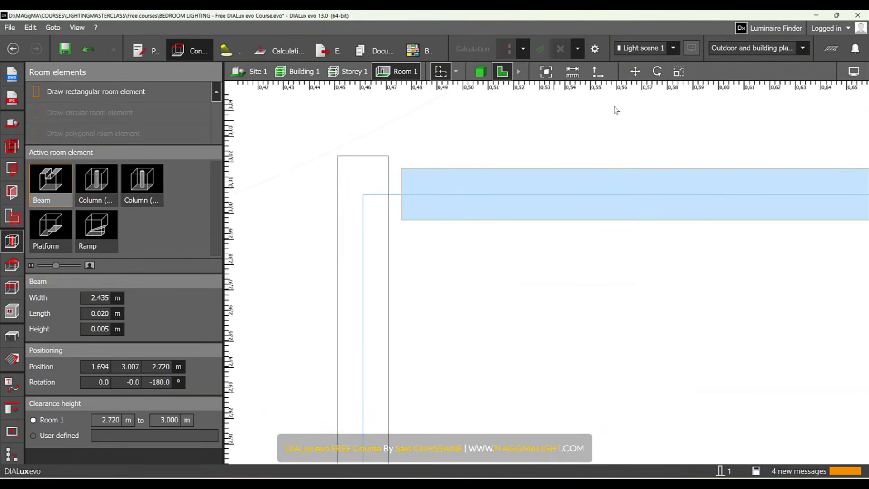
left_click(686, 73)
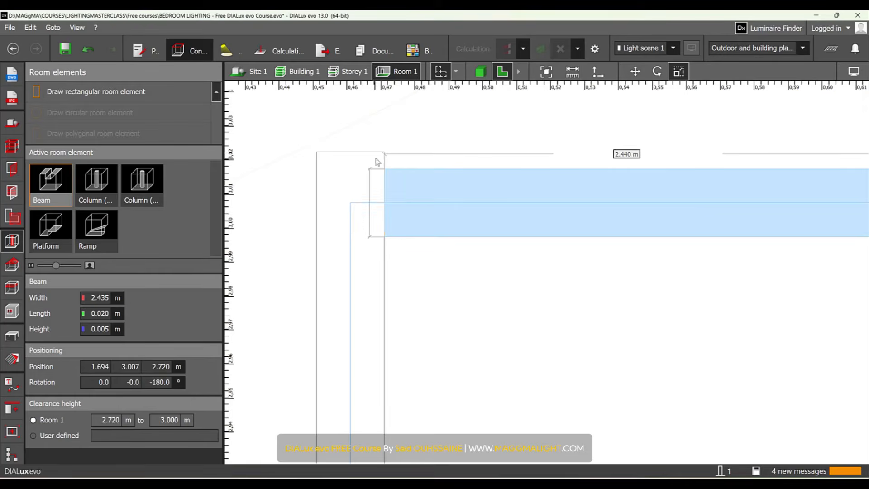
left_click_drag(385, 185, 334, 184)
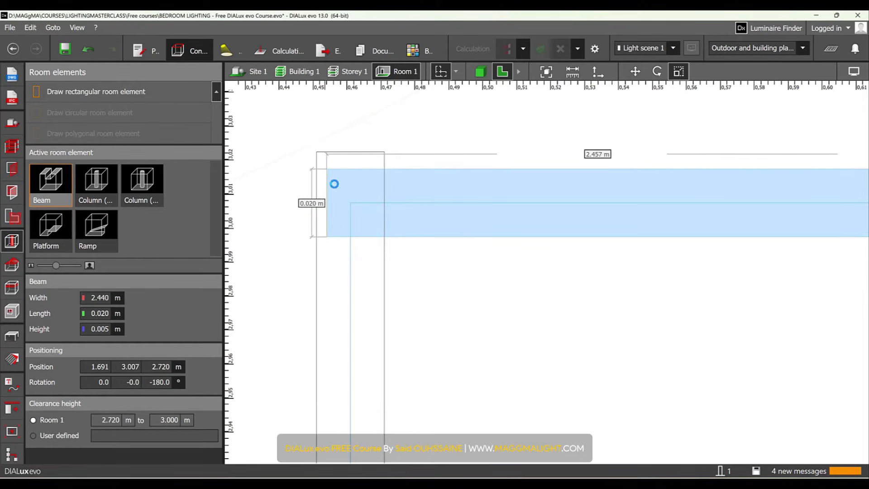
- Shorten the vertical beam's corner end to the horizontal beam's outer edge, at a width of about 2.009 m
left_click(364, 166)
left_click(683, 70)
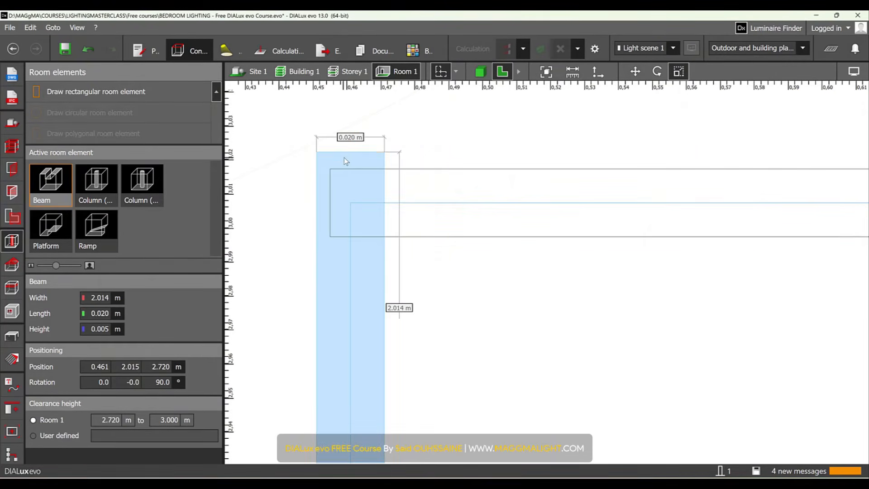
left_click_drag(351, 153, 350, 170)
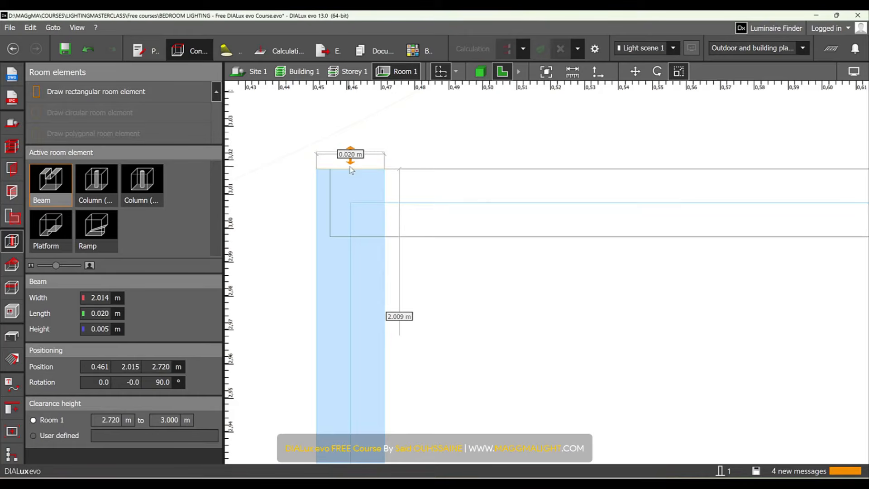
- Shorten the horizontal beam to the vertical beam's inner edge, at a width of about 2.44 m, ending with nothing selected
left_click(501, 199)
left_click(679, 72)
left_click_drag(335, 186, 382, 207)
left_click(679, 72)
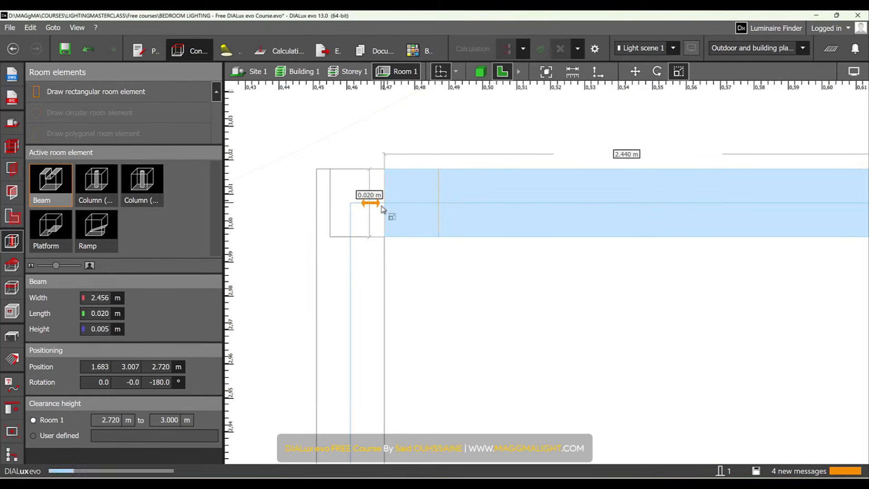
scroll(389, 280, "down", 10)
left_click(406, 271)
scroll(408, 275, "down", 3)
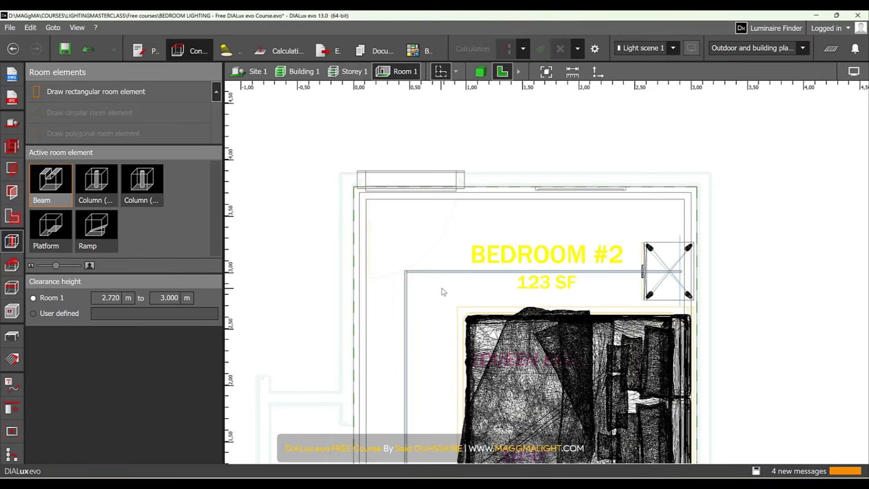
middle_click_drag(445, 292, 484, 194)
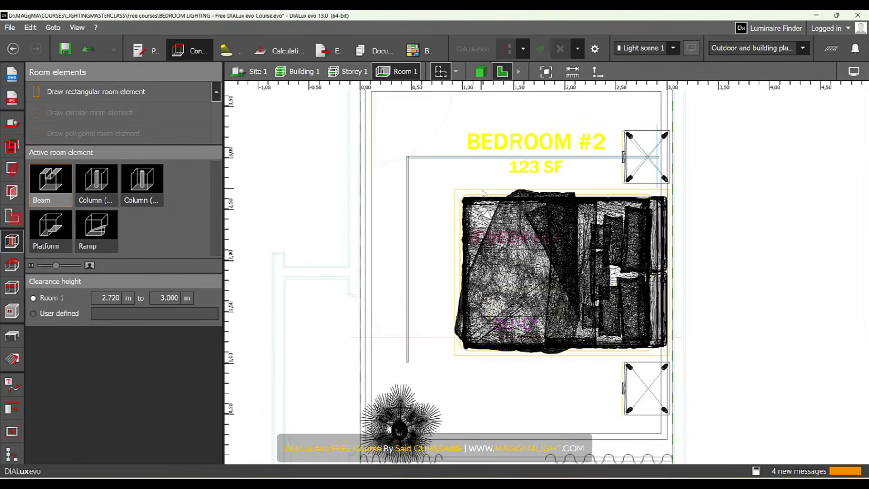
- Display the room in 3D and examine the two narrowed beams meeting on the ceiling
left_click(480, 72)
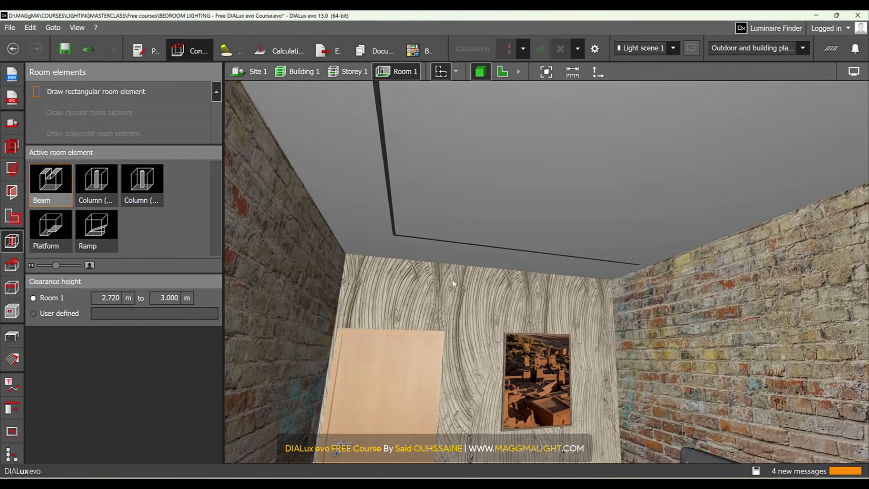
right_click_drag(453, 281, 531, 266)
scroll(531, 266, "down", 2)
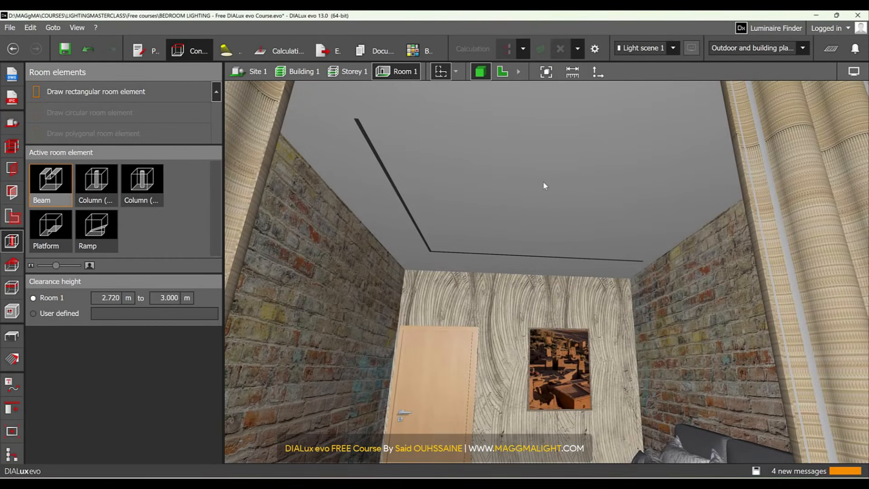
right_click_drag(542, 181, 560, 169)
scroll(547, 222, "up", 2)
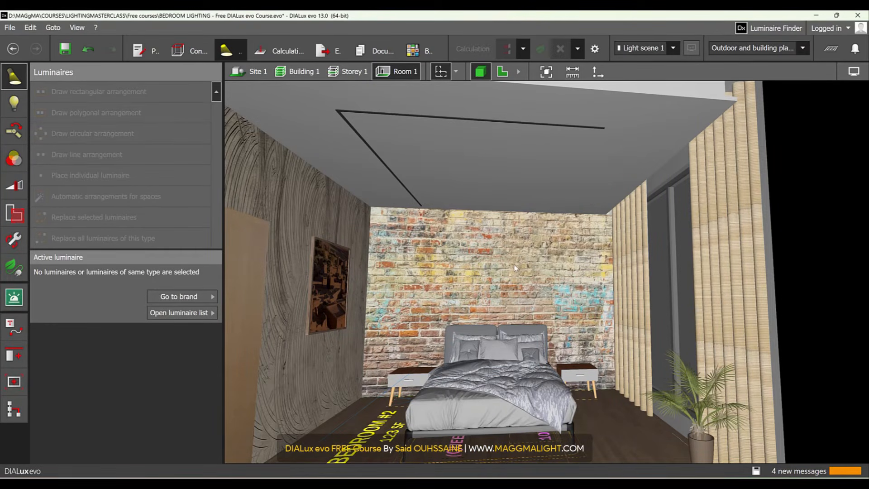
- In the luminaire settings, review the file import options and the luminaire list's option for importing a luminaire file
middle_click_drag(515, 270, 502, 137)
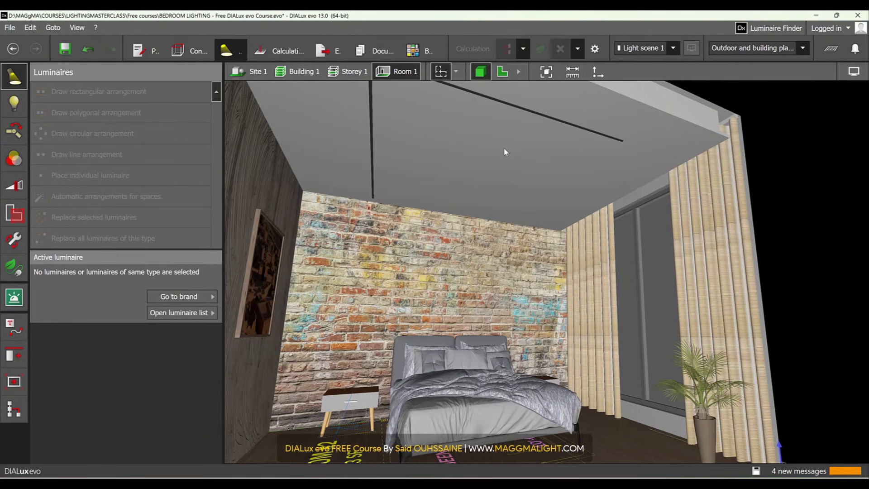
left_click(5, 28)
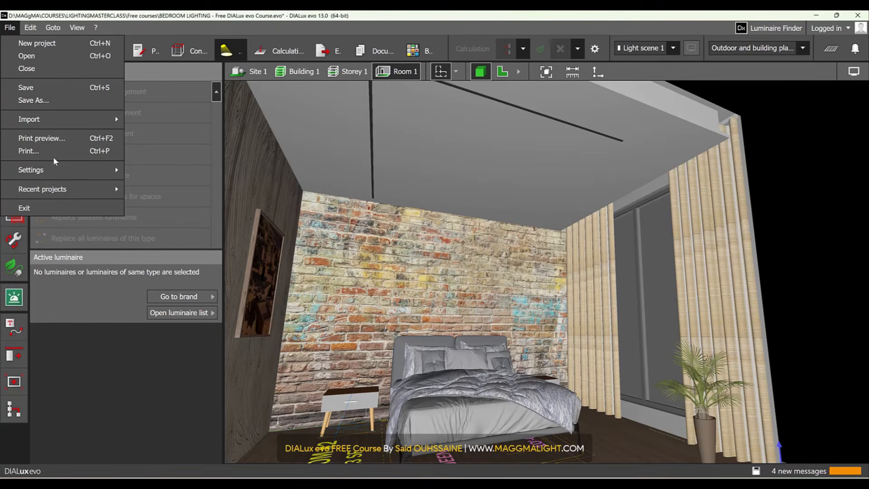
mouse_move(60, 118)
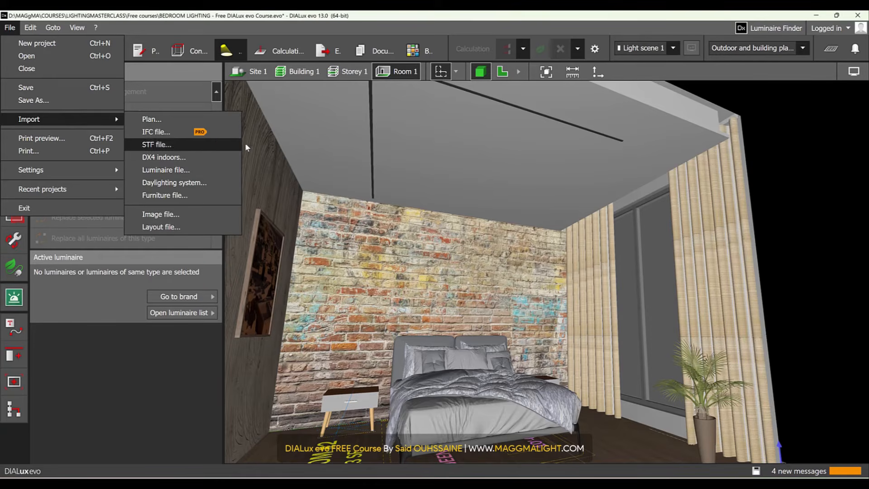
left_click(323, 27)
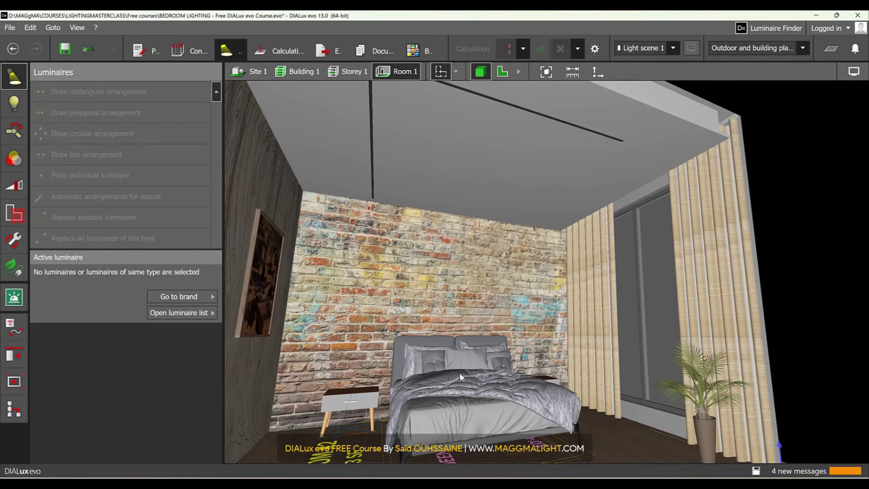
left_click(199, 313)
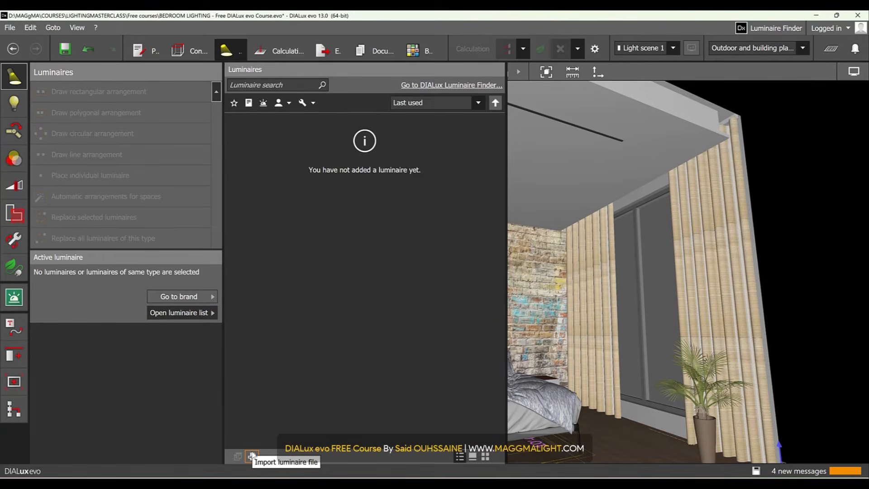
left_click(151, 427)
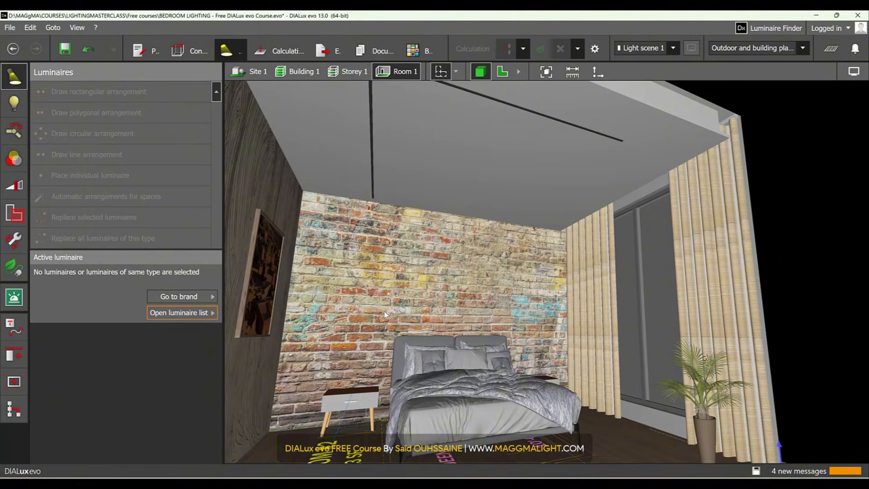
- Switch to the file explorer's RESOURCES folder and open the LUMINAIRES folder
mouse_move(455, 484)
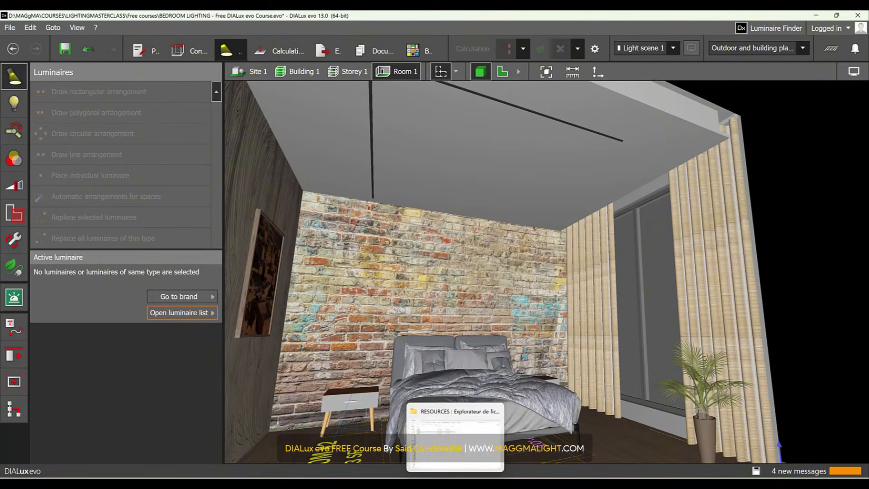
left_click(462, 462)
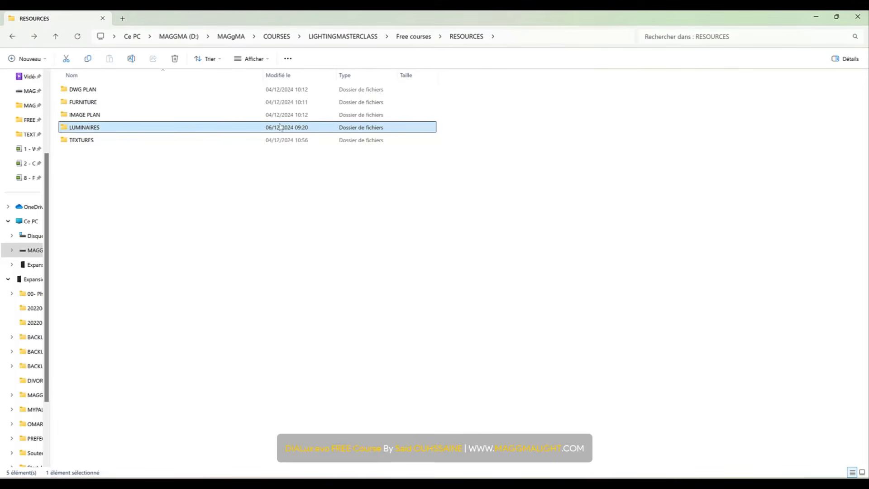
double_click(126, 129)
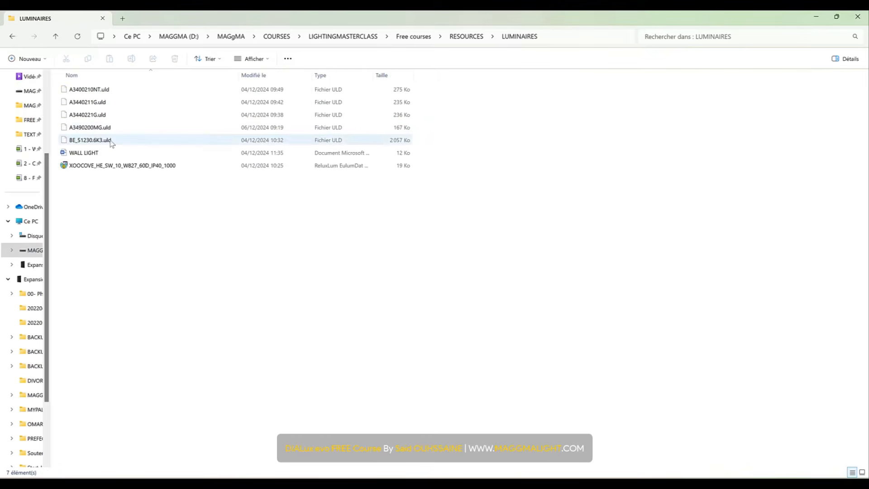
- Import the luminaire file BE_51230.6K3.uld into the DIALux project as the active luminaire
left_click(111, 144)
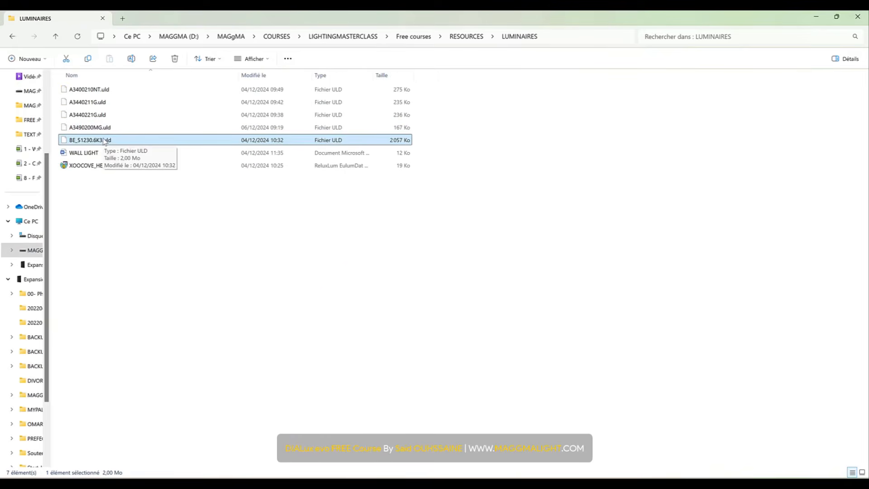
right_click_drag(103, 141, 110, 137)
left_click(100, 144)
right_click(100, 143)
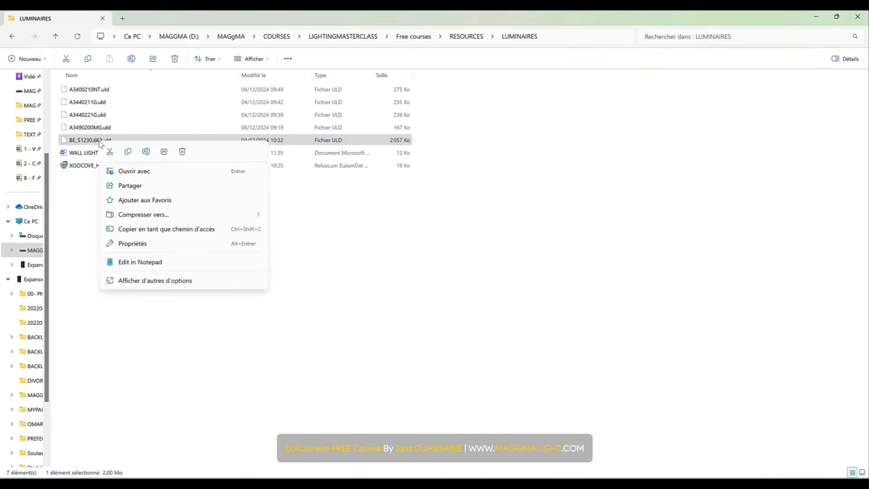
left_click(155, 281)
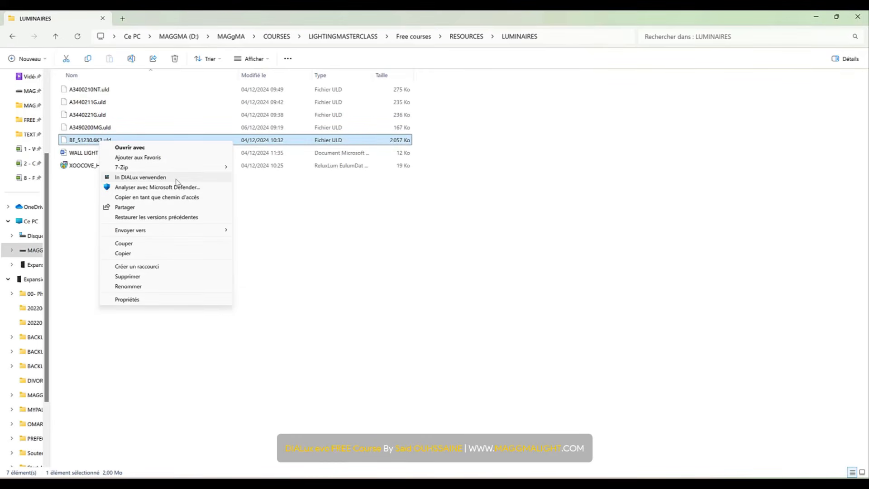
left_click(177, 181)
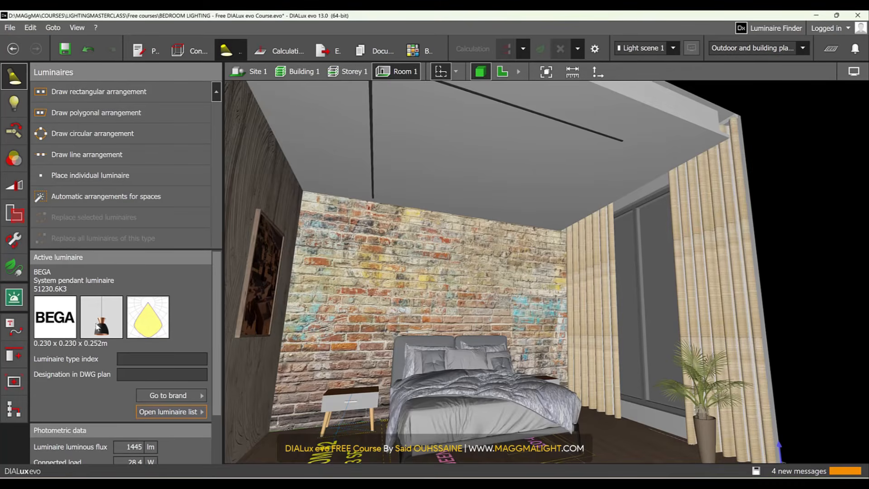
- Place one BEGA system pendant luminaire in the bedroom floor plan and centre it in the area
left_click(503, 71)
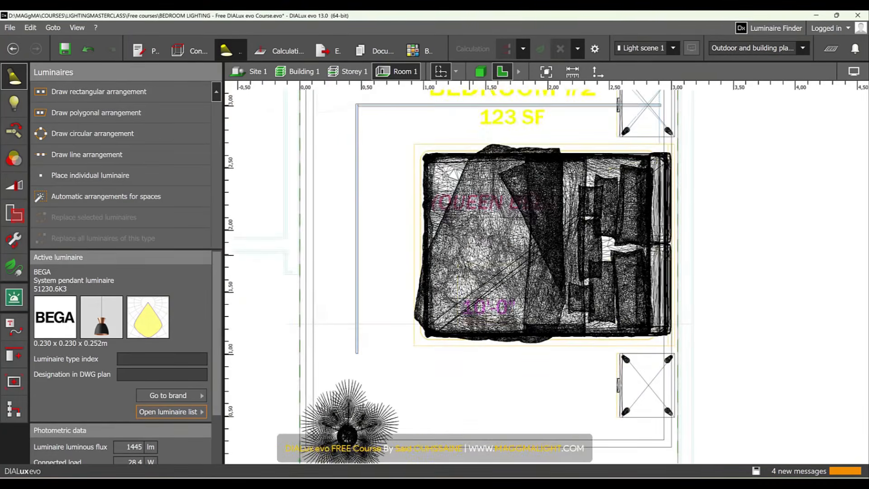
middle_click_drag(472, 256, 466, 233)
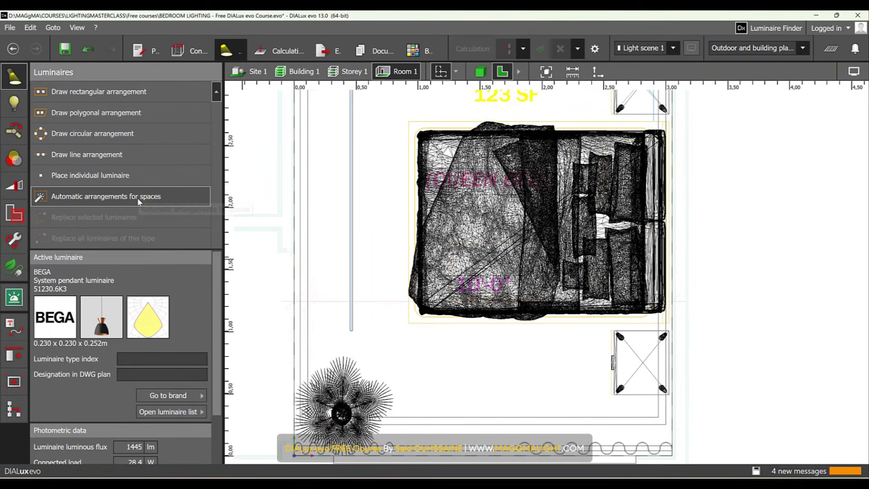
scroll(477, 246, "down", 2)
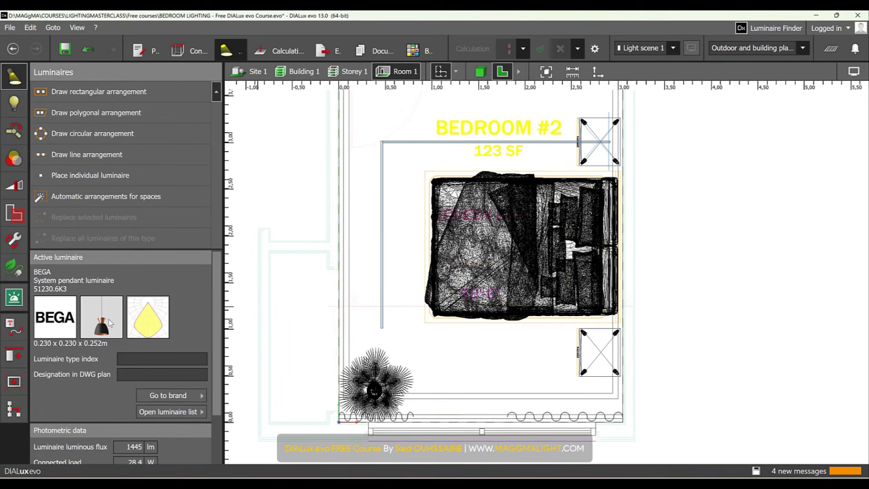
left_click_drag(108, 317, 480, 346)
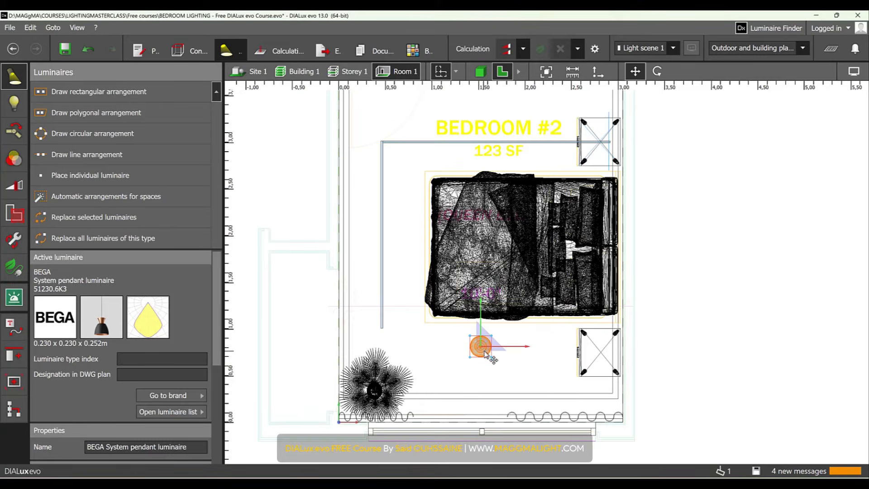
right_click(483, 351)
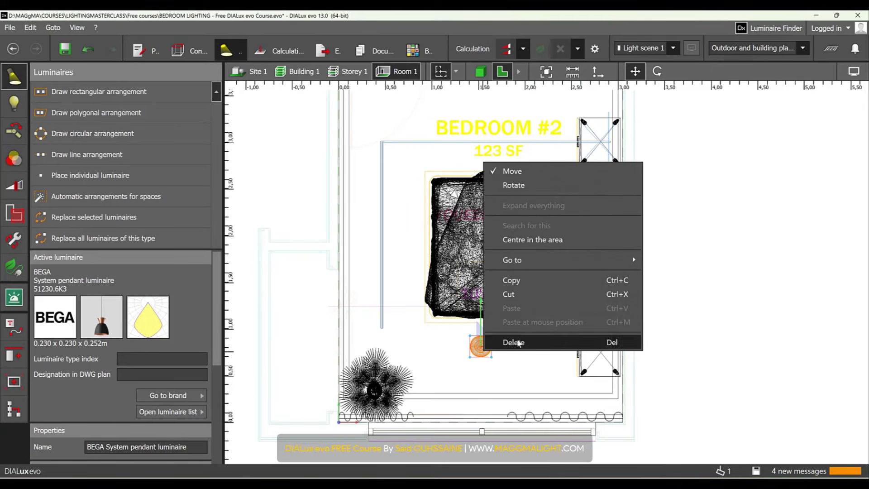
left_click(548, 240)
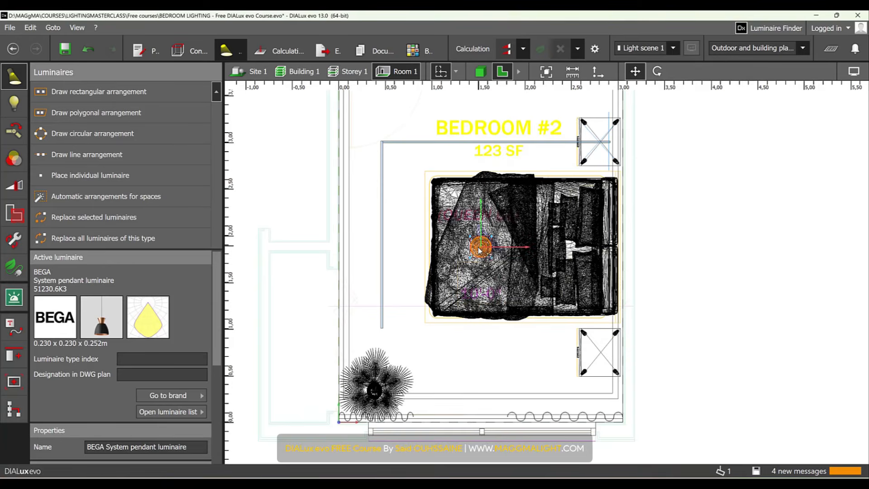
- Display the room in 3D with the luminaires' light visualisation switched on and examine the pendant above the bed
scroll(480, 248, "up", 1)
scroll(481, 248, "up", 3)
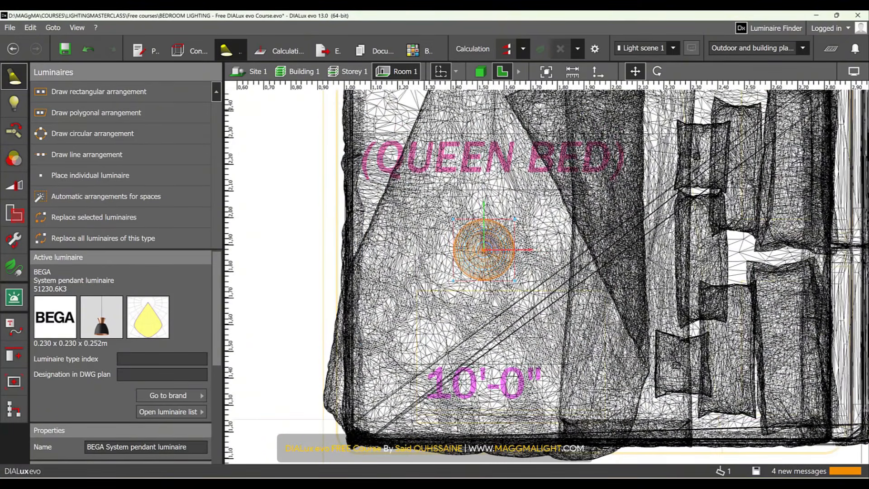
left_click(481, 72)
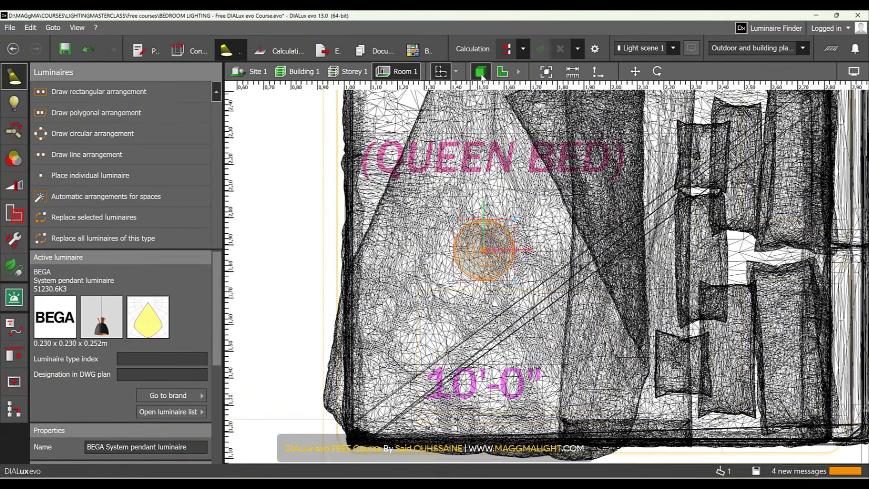
left_click(854, 73)
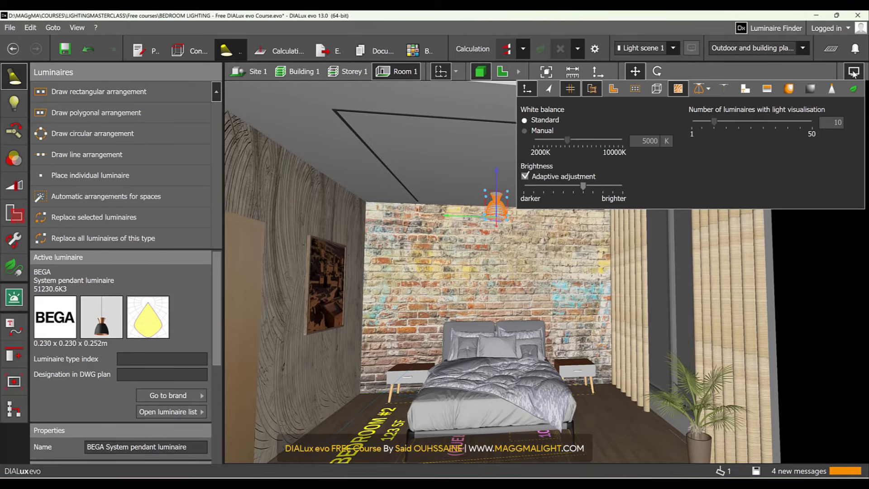
left_click(832, 89)
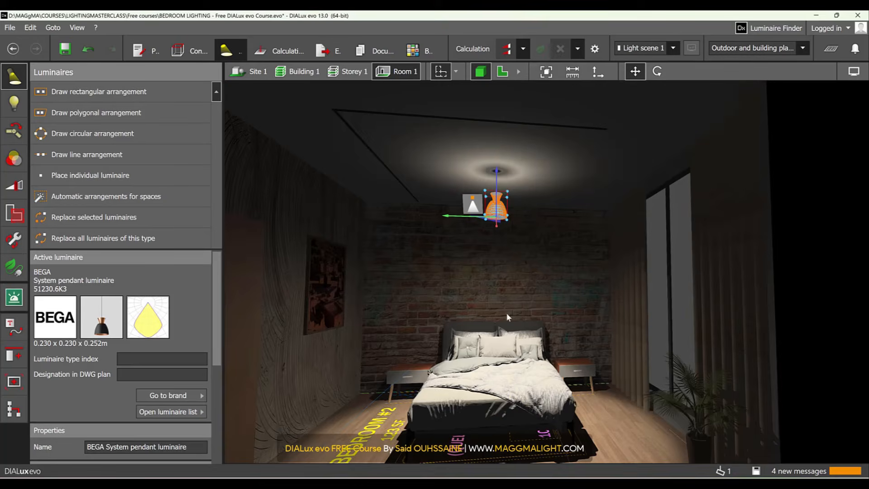
scroll(482, 363, "up", 5)
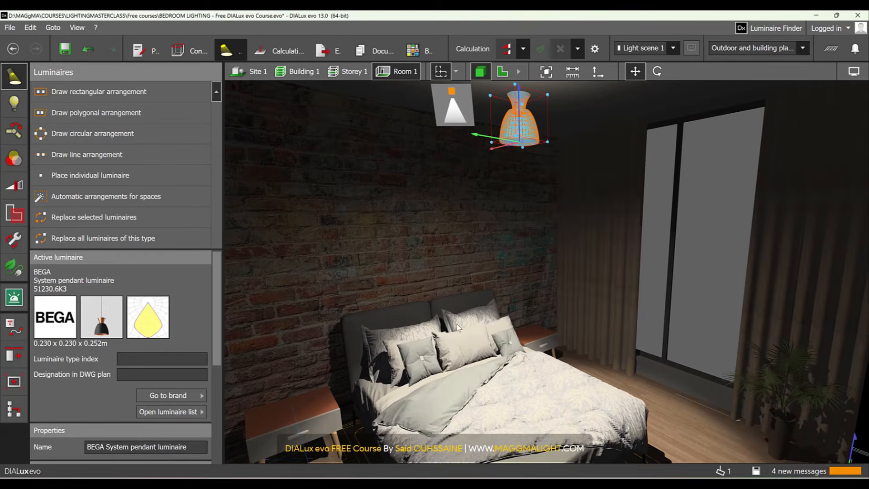
scroll(457, 324, "down", 3)
right_click_drag(459, 326, 490, 313)
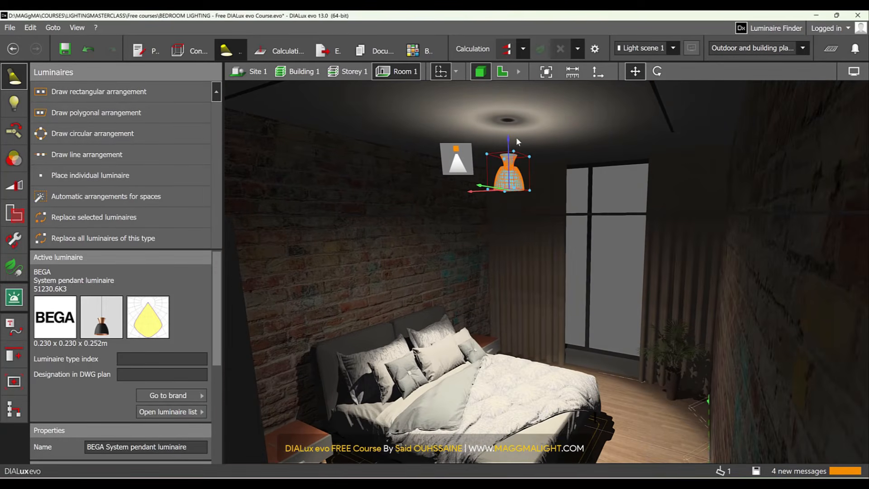
- Set the pendant luminaire's mounting height to 2 m
scroll(151, 384, "down", 4)
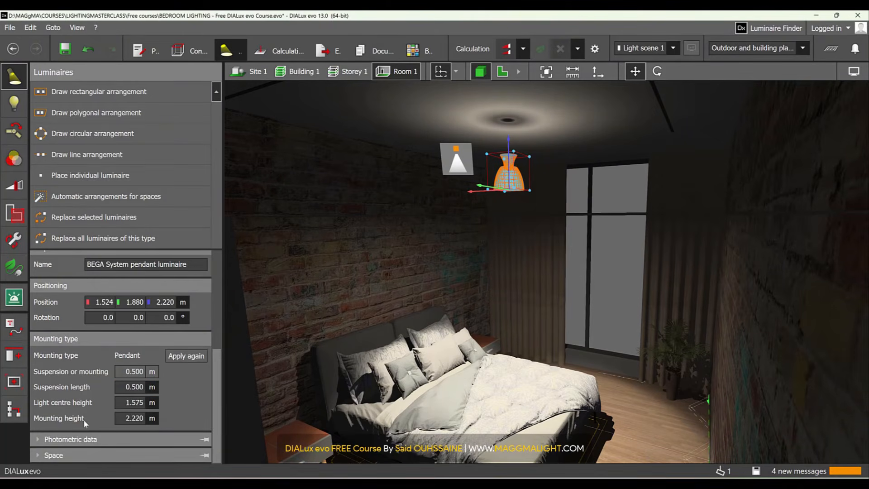
left_click(134, 418)
type("2")
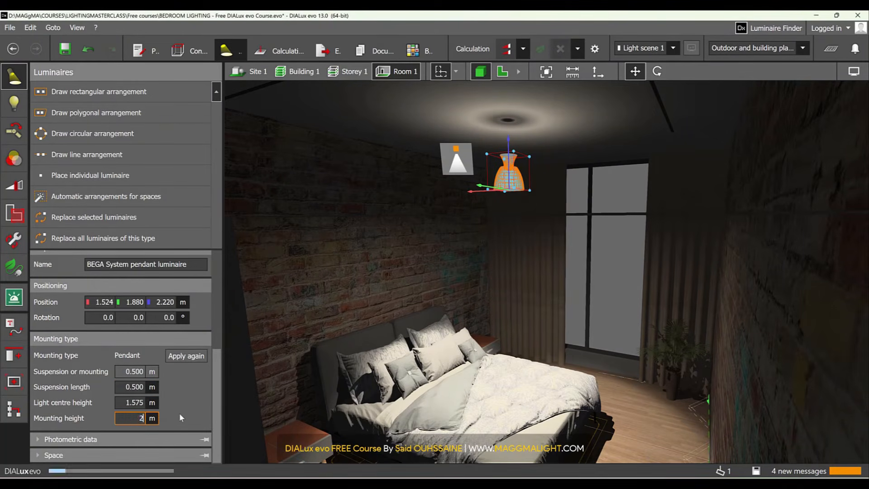
key("Return")
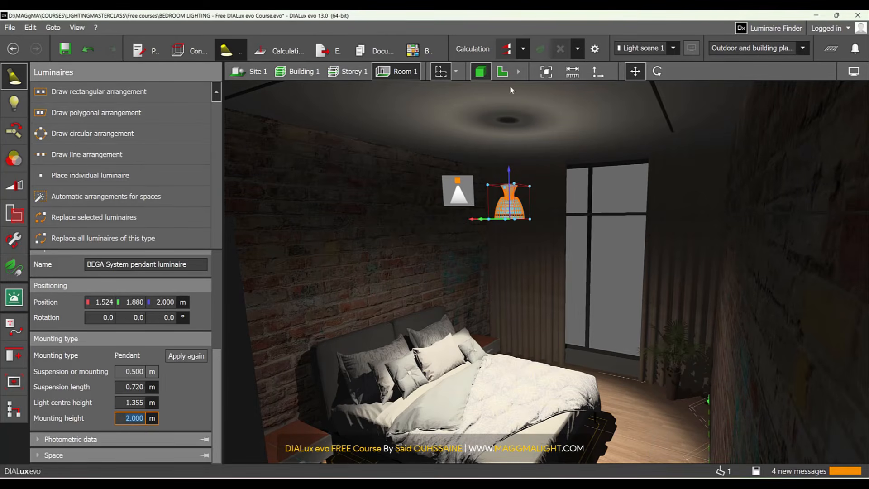
- Move the pendant in plan about 0.18 m straight toward the bed's foot end and check its position in 3D
left_click(504, 72)
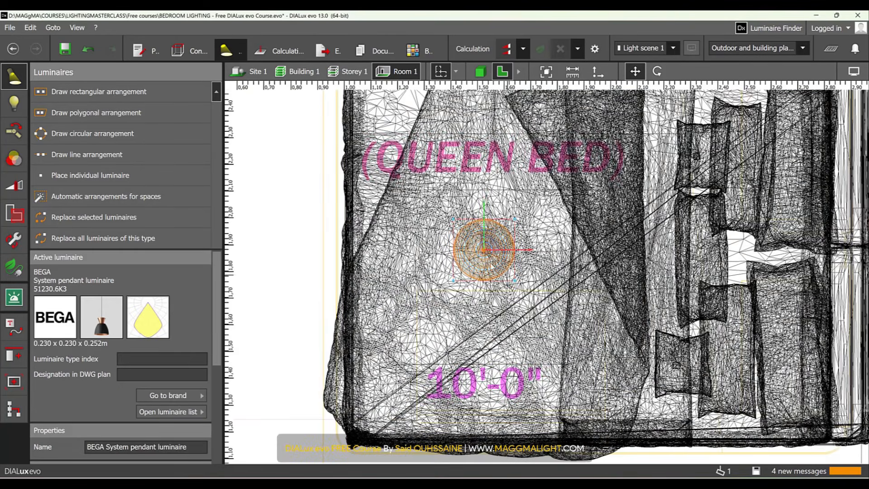
left_click_drag(526, 250, 479, 259)
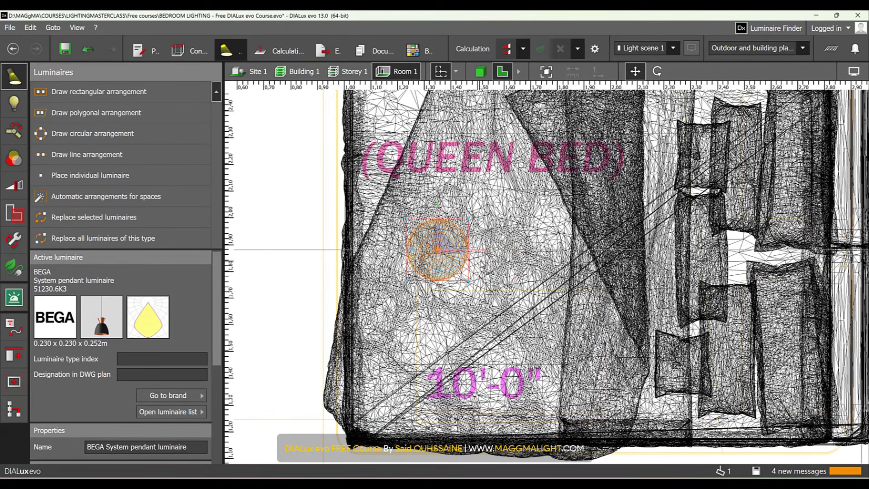
left_click(480, 71)
right_click_drag(486, 307, 503, 356)
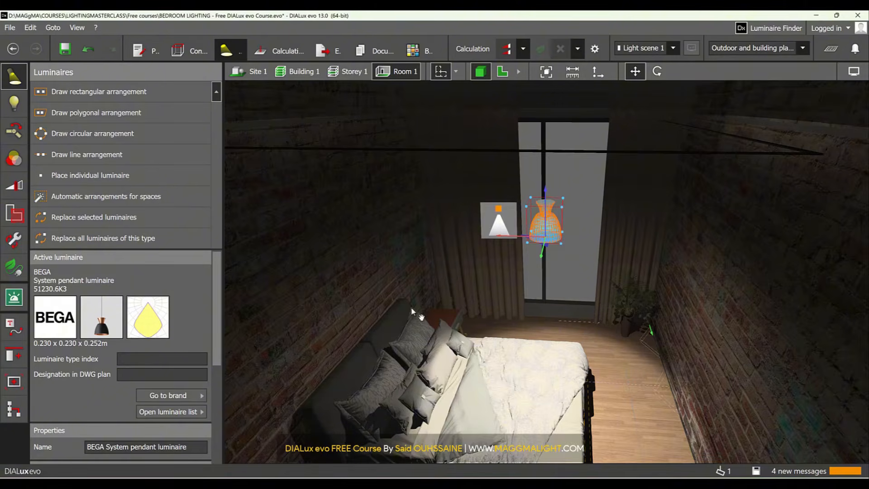
right_click_drag(411, 307, 439, 310)
- Measure the horizontal distance from the outer line at the bed's foot to the pendant's centre in plan
left_click(502, 71)
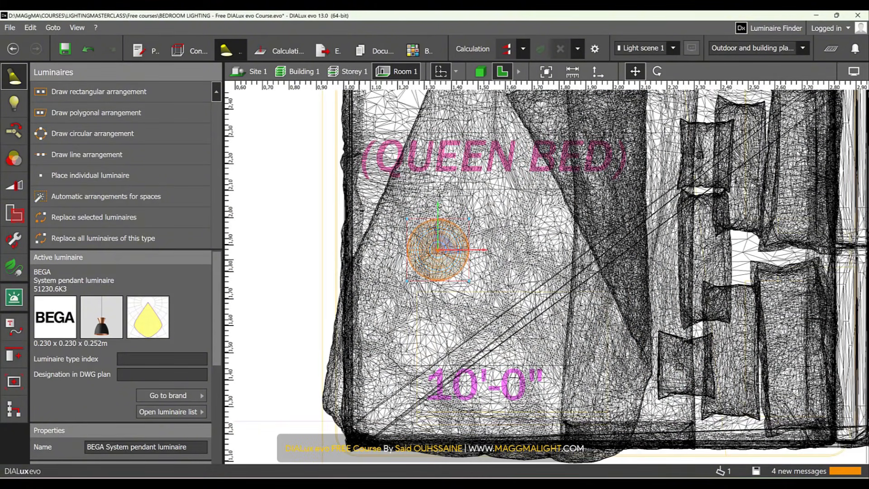
scroll(354, 259, "up", 3)
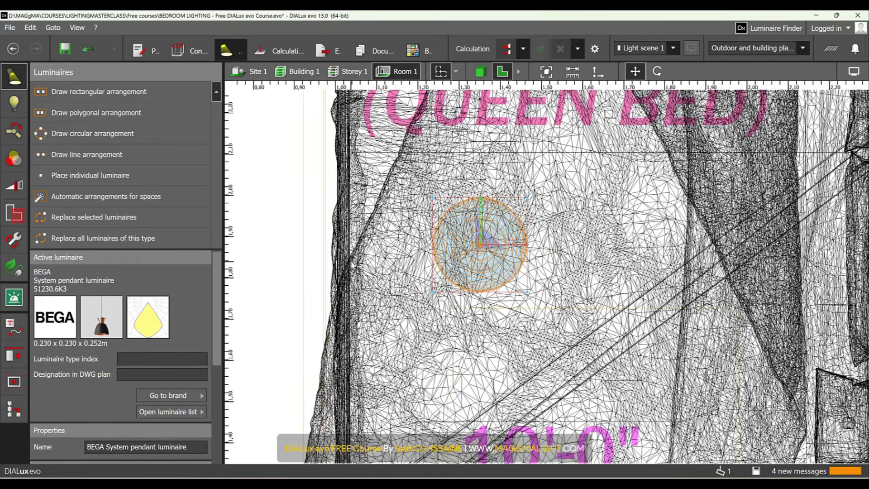
scroll(354, 260, "up", 1)
middle_click_drag(354, 260, 396, 258)
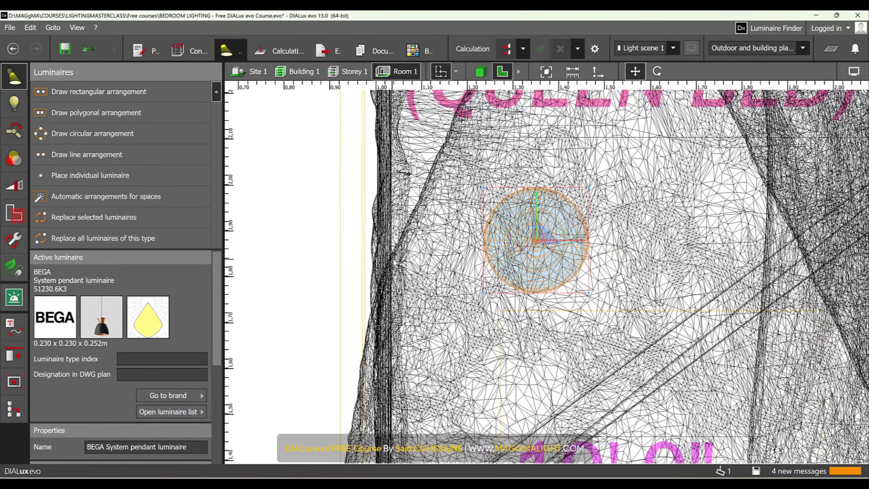
left_click(574, 73)
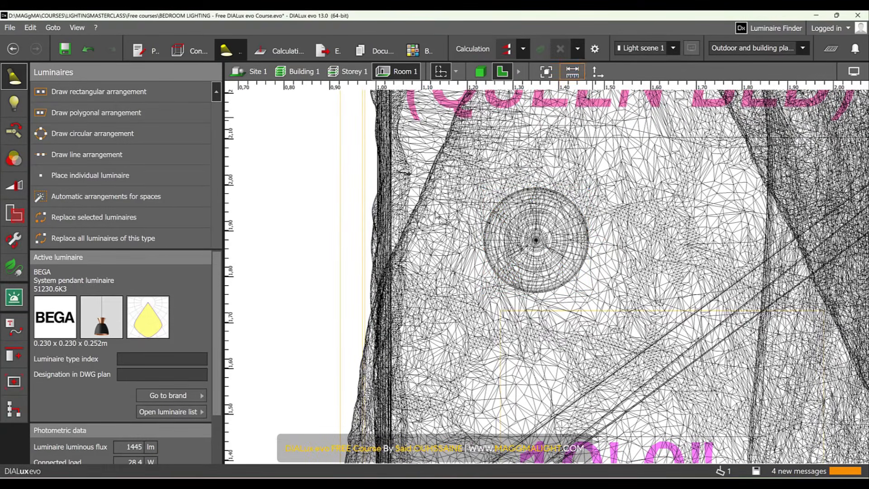
left_click(340, 256)
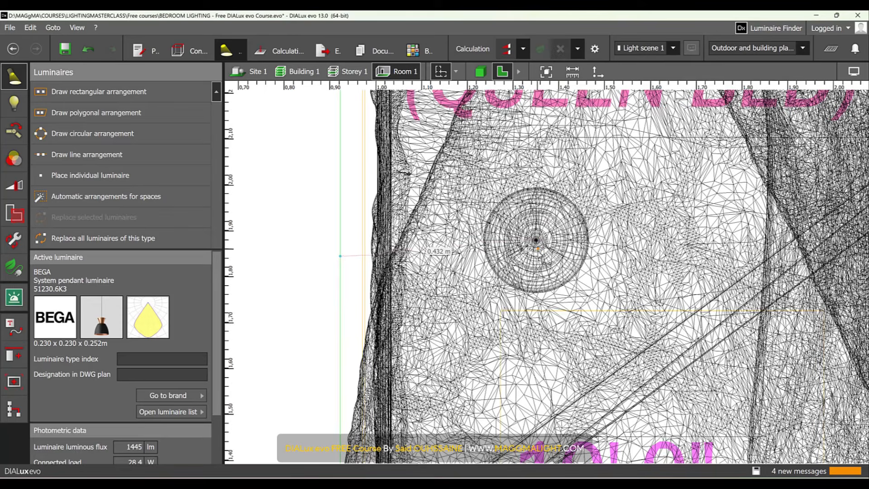
left_click(538, 240)
- Draw a straight reference line about 0.47 m long on the outer line at the bed's foot, with parallels spaced 0.35 m apart
left_click(14, 327)
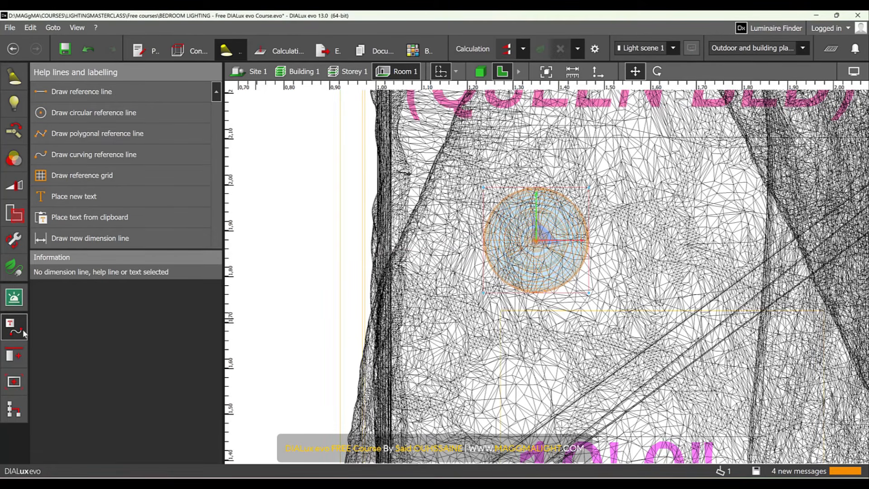
left_click(81, 92)
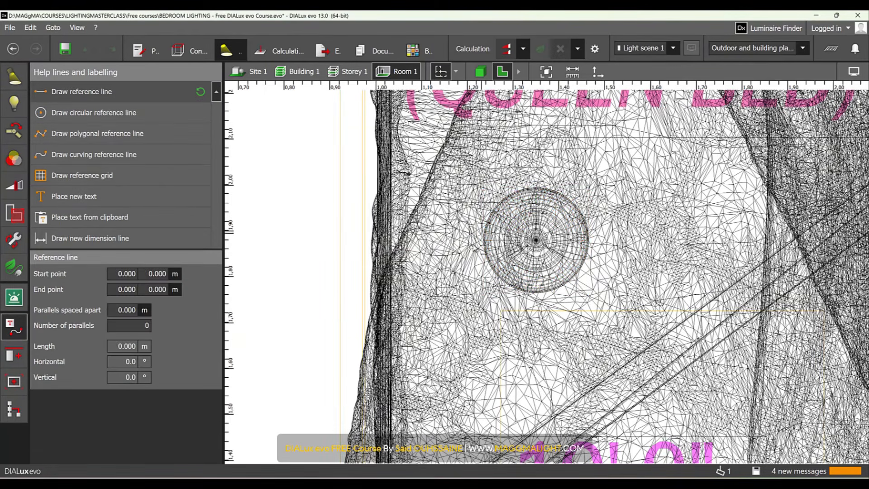
left_click(340, 339)
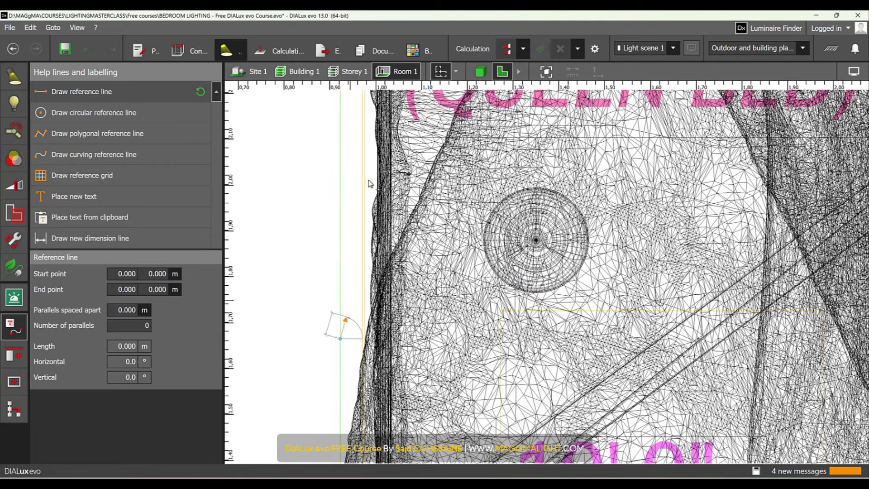
left_click(340, 124)
left_click(119, 310)
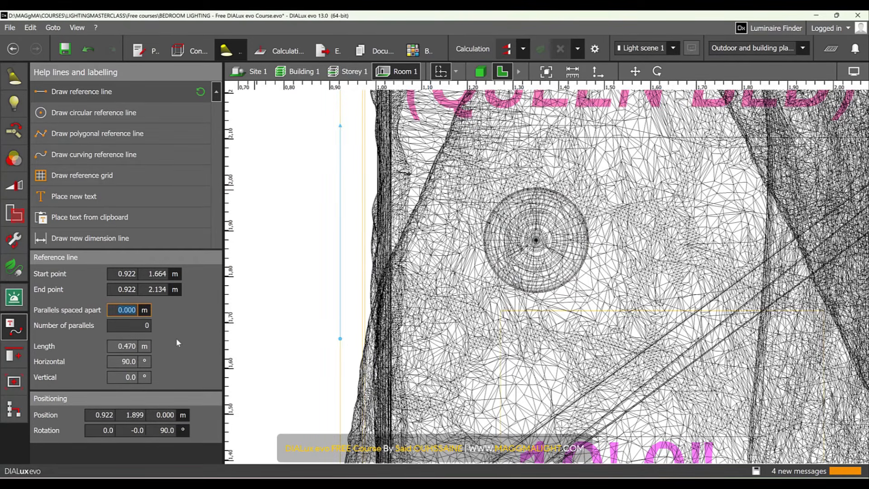
type("0.35")
key("Tab")
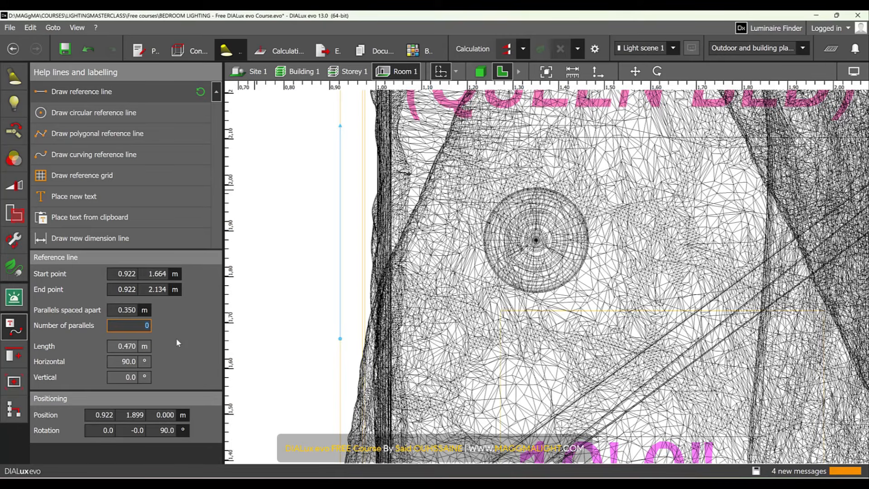
- Reposition the reference line's ends along the outer line to a length of about 0.52 m and set the number of parallels to 1
left_click_drag(340, 338, 338, 168)
scroll(337, 168, "down", 3)
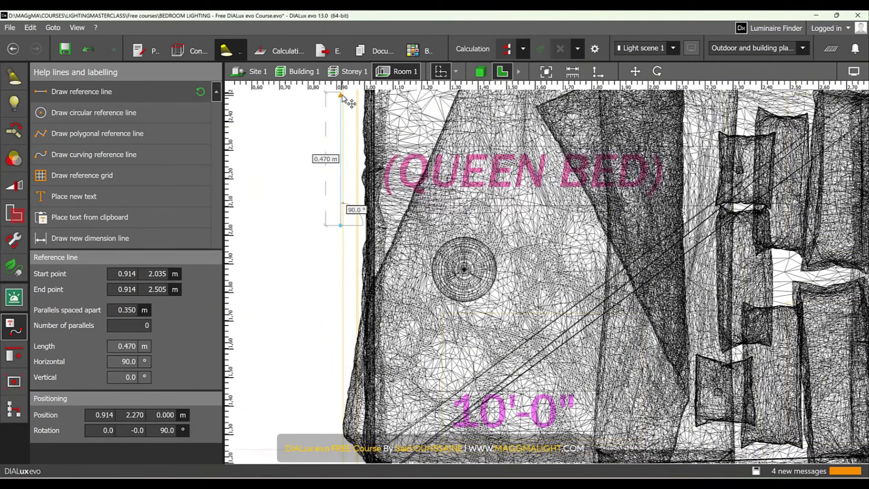
left_click_drag(342, 87, 342, 344)
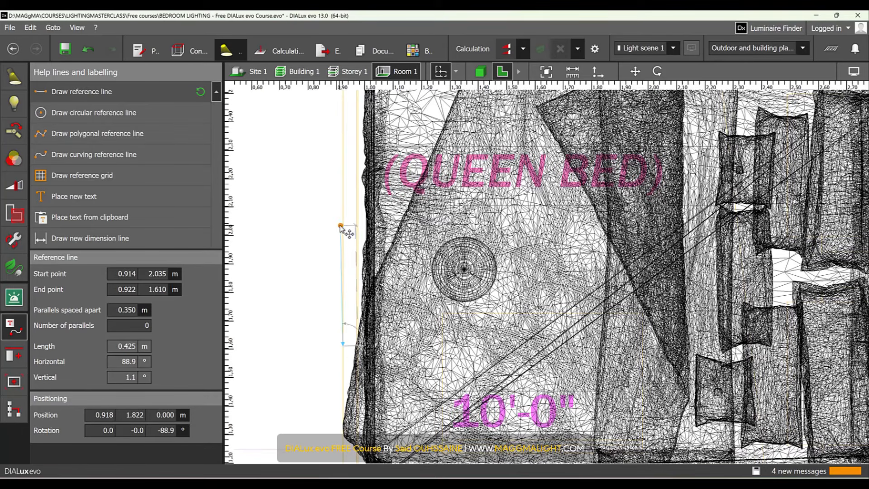
left_click_drag(340, 225, 343, 198)
left_click(139, 324)
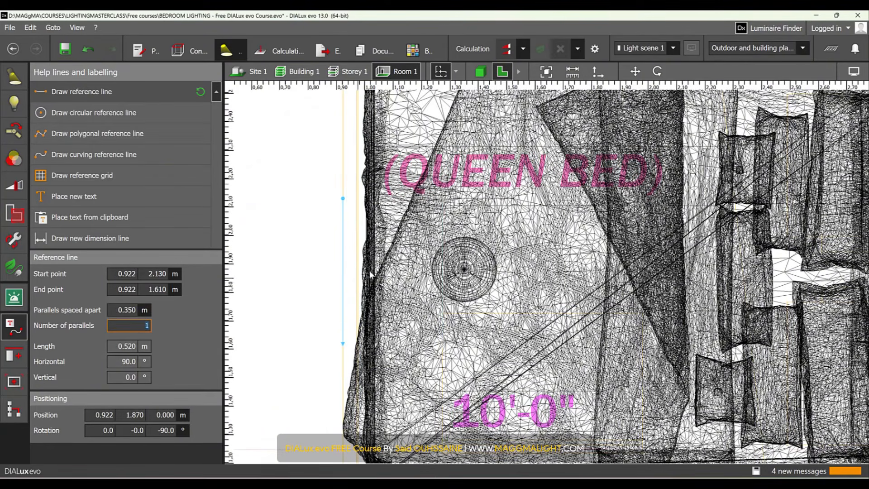
scroll(370, 274, "up", 3)
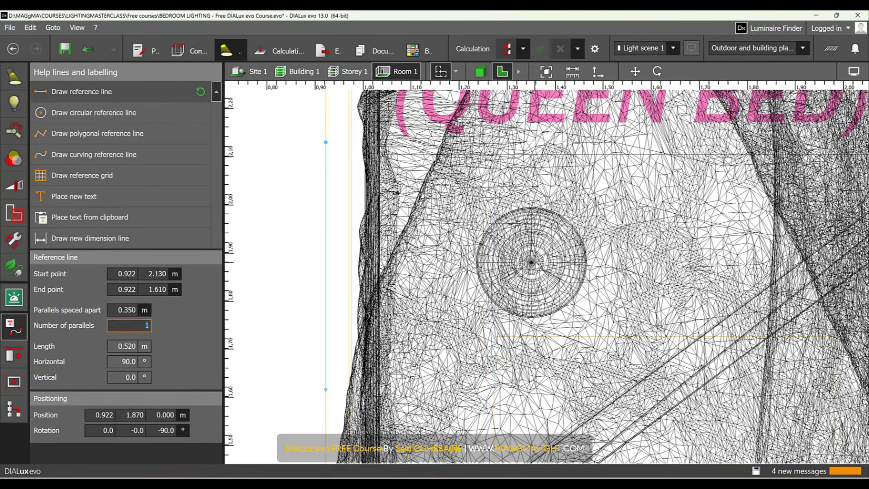
- Move the pendant in plan straight toward the bed's foot until its centre lies on the parallel reference line
scroll(521, 260, "up", 3)
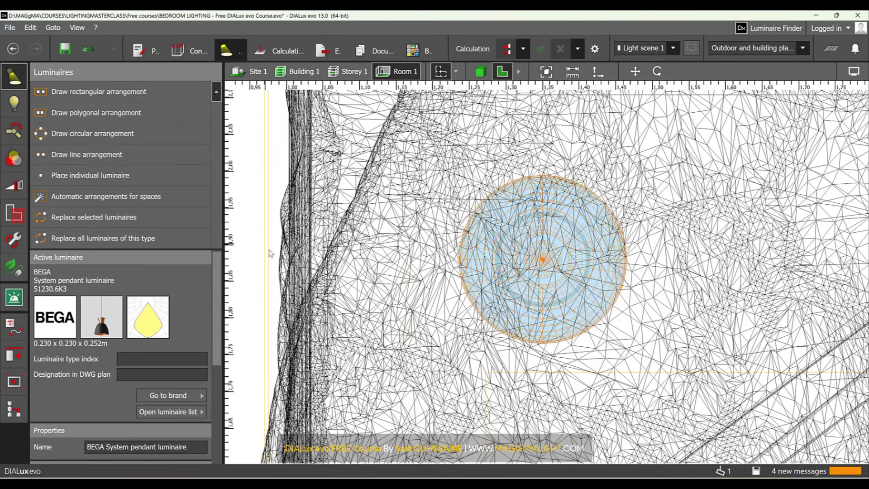
left_click(856, 72)
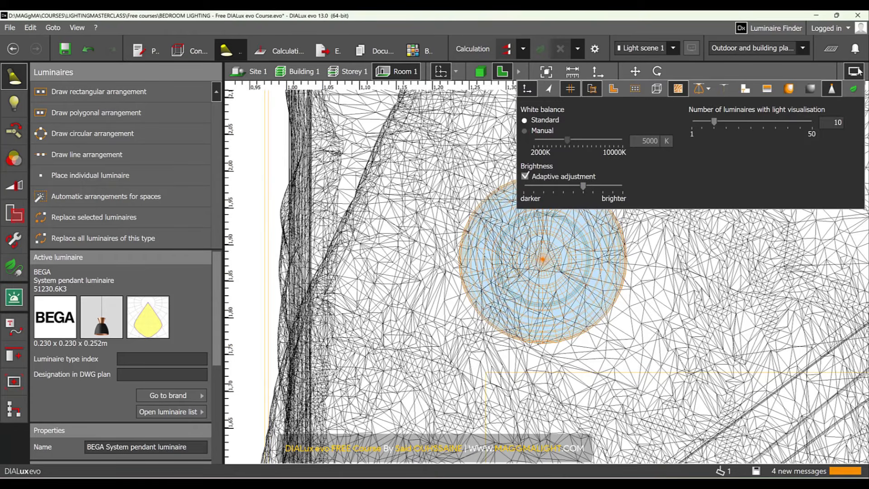
left_click(855, 71)
scroll(332, 296, "down", 3)
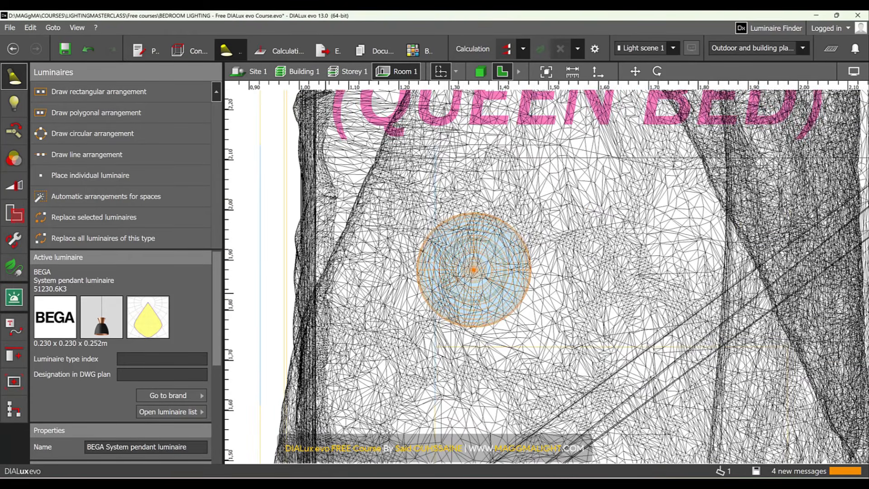
scroll(328, 296, "up", 2)
middle_click_drag(329, 296, 407, 288)
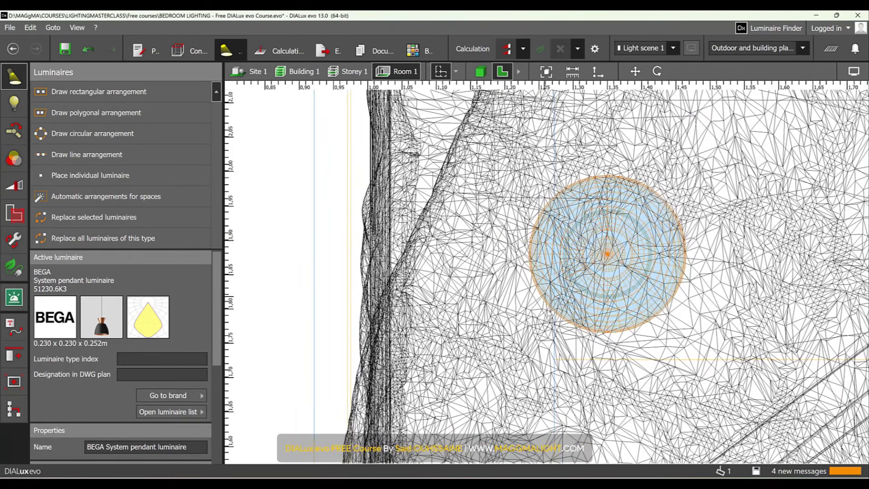
left_click(635, 72)
left_click_drag(663, 265, 603, 270)
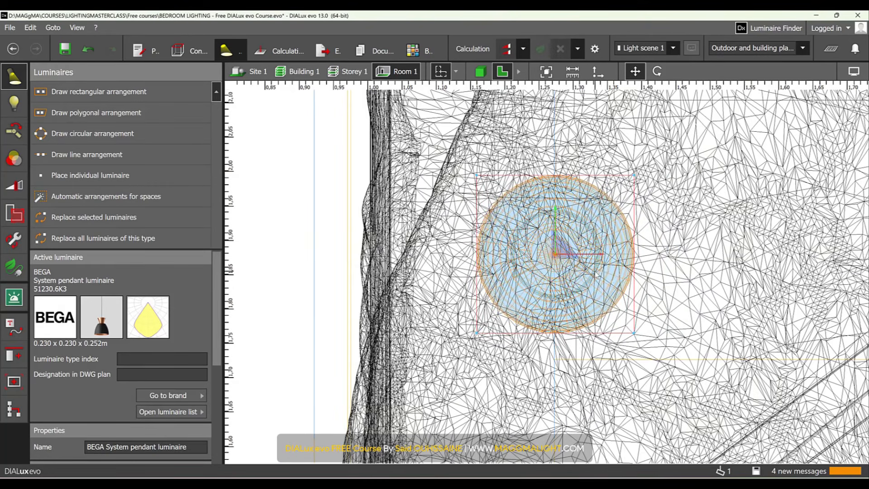
scroll(603, 270, "down", 3)
left_click(330, 286)
- Examine the pendant's position and light effect above the bed in 3D, including the gap between pendant and ceiling
left_click(477, 73)
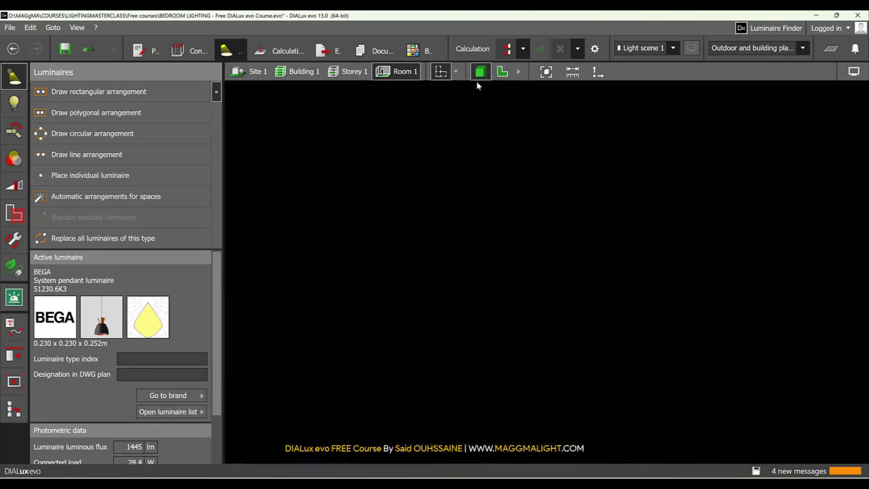
scroll(516, 219, "down", 3)
right_click_drag(517, 219, 537, 171)
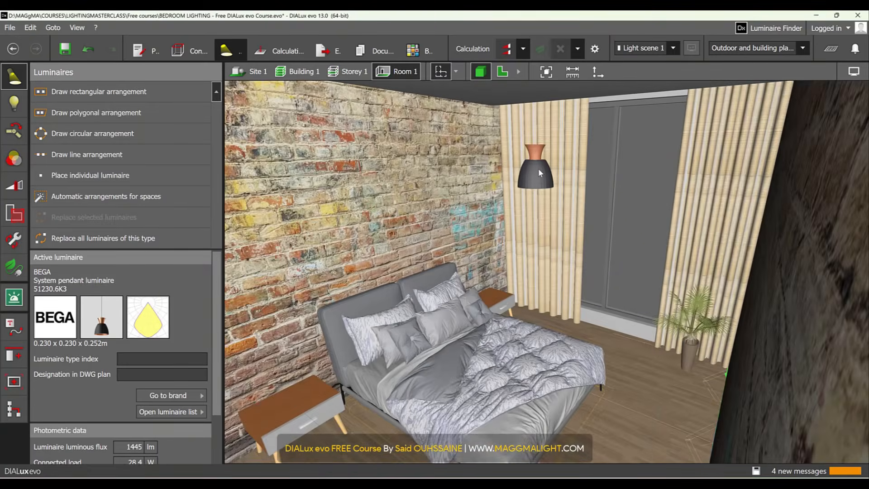
left_click(538, 170)
right_click_drag(561, 310, 417, 314)
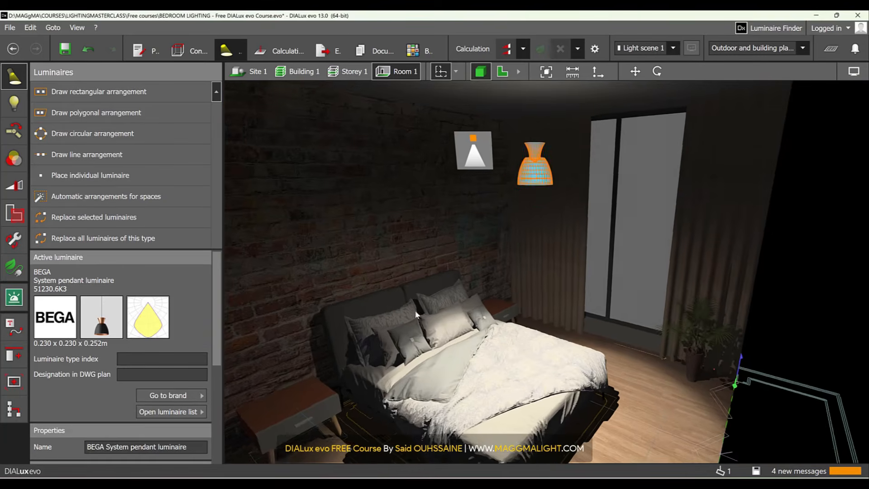
right_click_drag(524, 328, 533, 337)
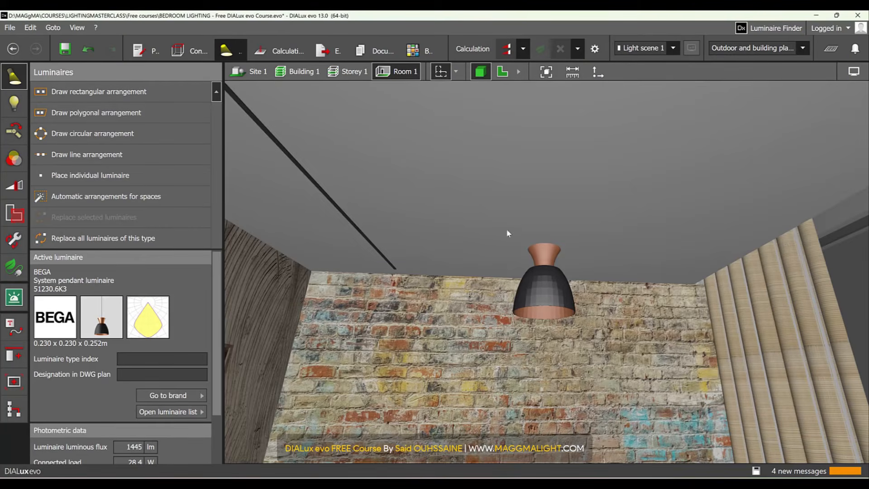
scroll(551, 164, "down", 3)
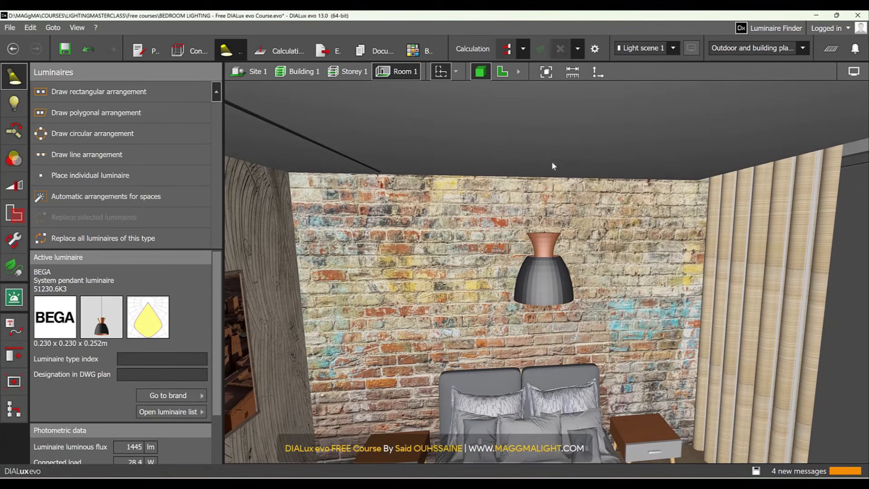
- Return to the plan and choose the Vertical cylinder as the active construction object
left_click(504, 75)
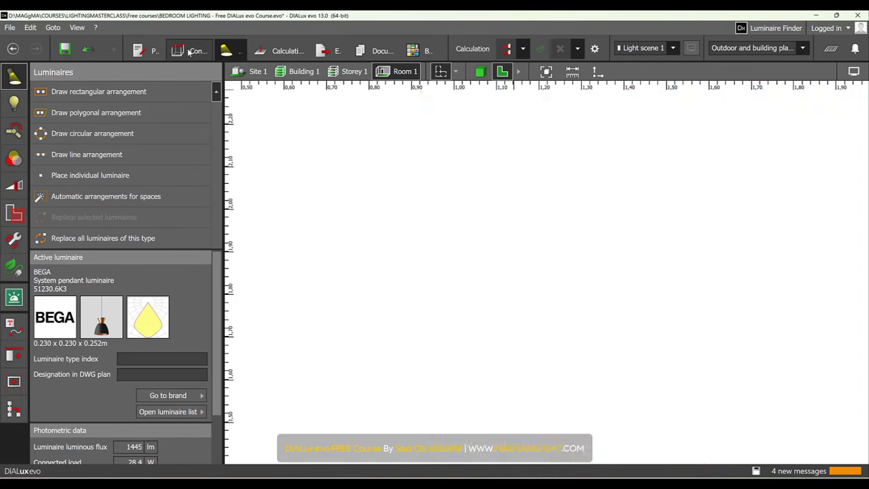
left_click(190, 52)
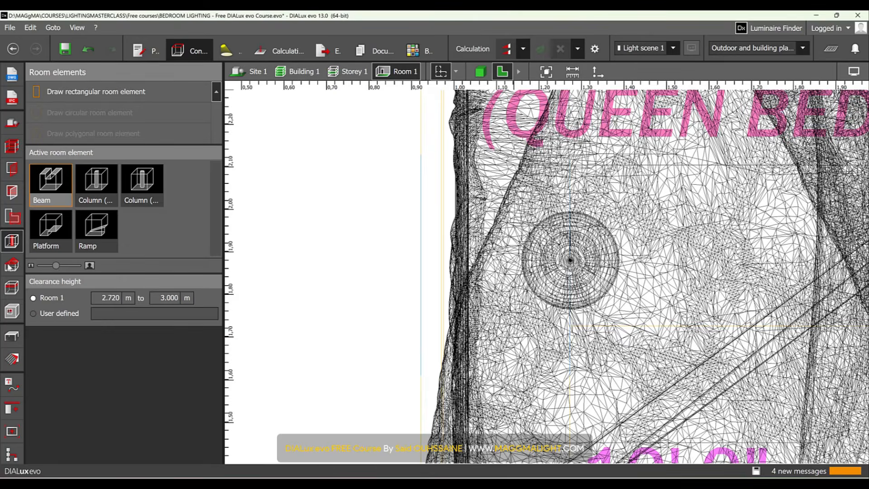
left_click(14, 338)
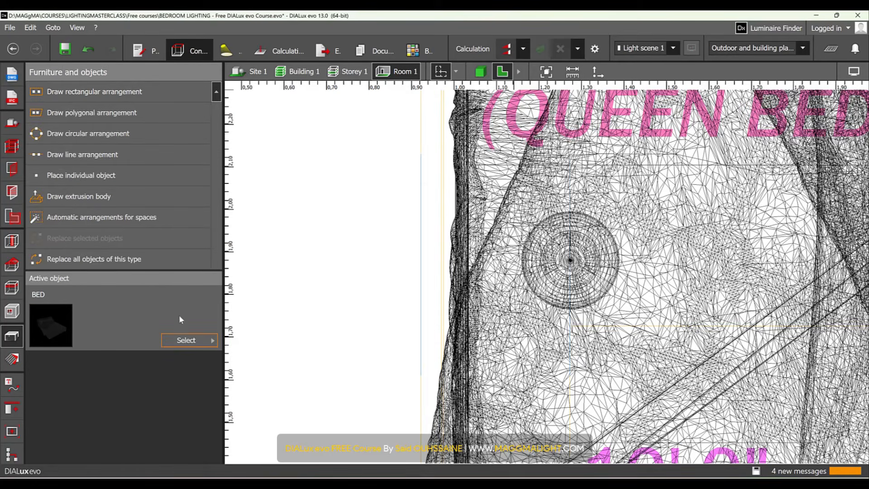
left_click(210, 337)
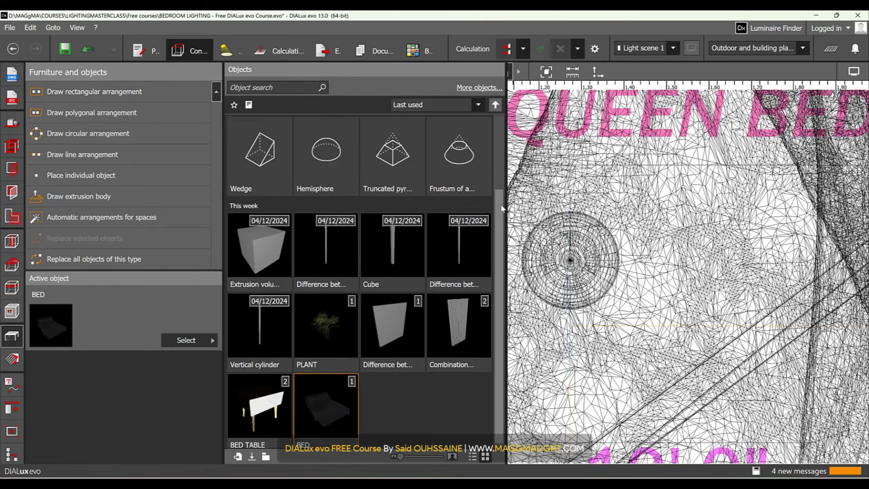
scroll(498, 208, "up", 2)
left_click(402, 159)
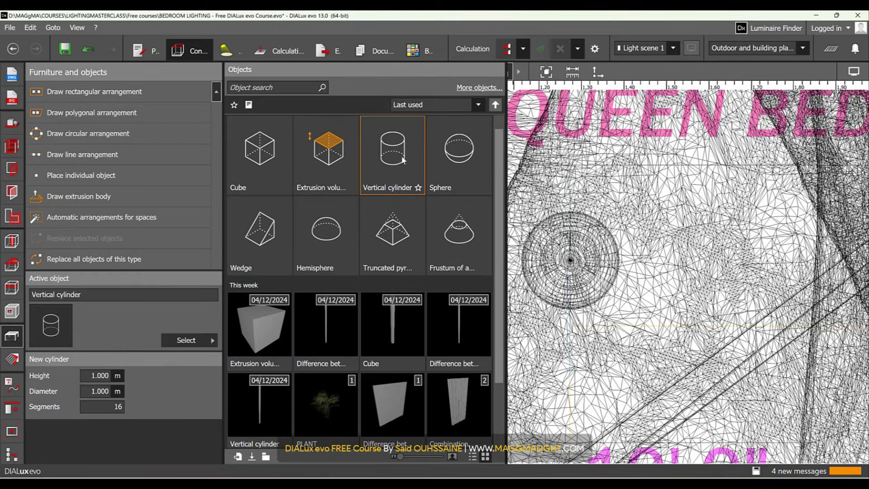
- Set the new cylinder to 20 segments and a diameter of 0.003 m
left_click(100, 406)
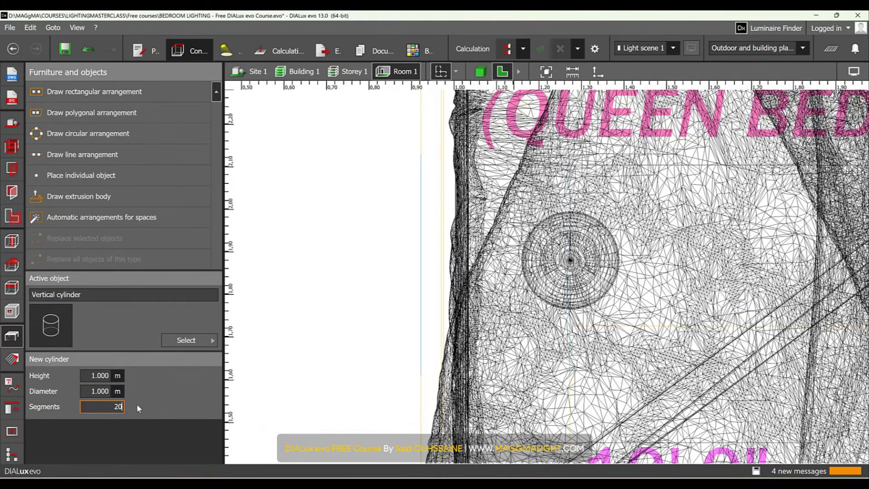
left_click(100, 379)
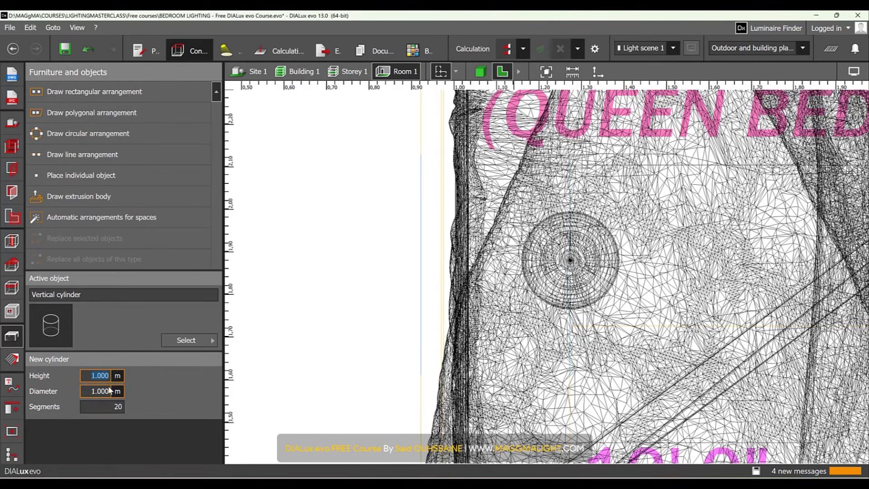
left_click(104, 391)
type("0.003")
key("Return")
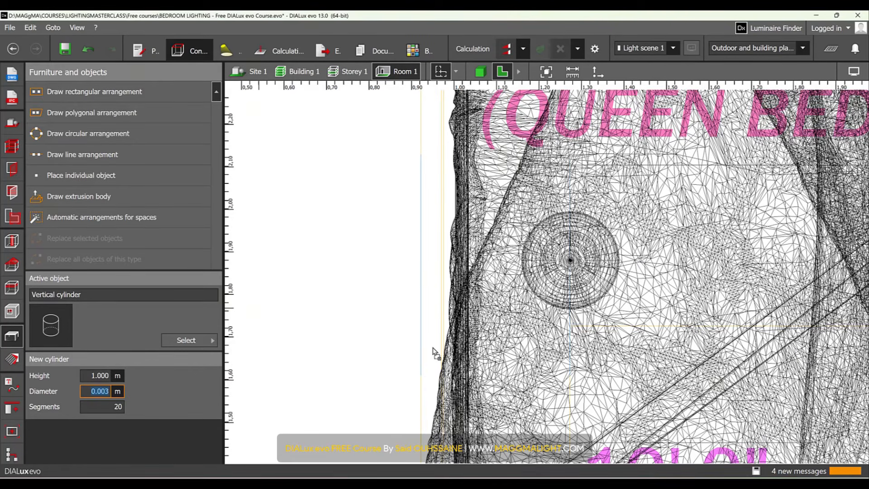
- Place the cylinder in plan and align it with the pendant's centre
left_click(581, 259)
scroll(588, 267, "up", 2)
scroll(583, 248, "up", 3)
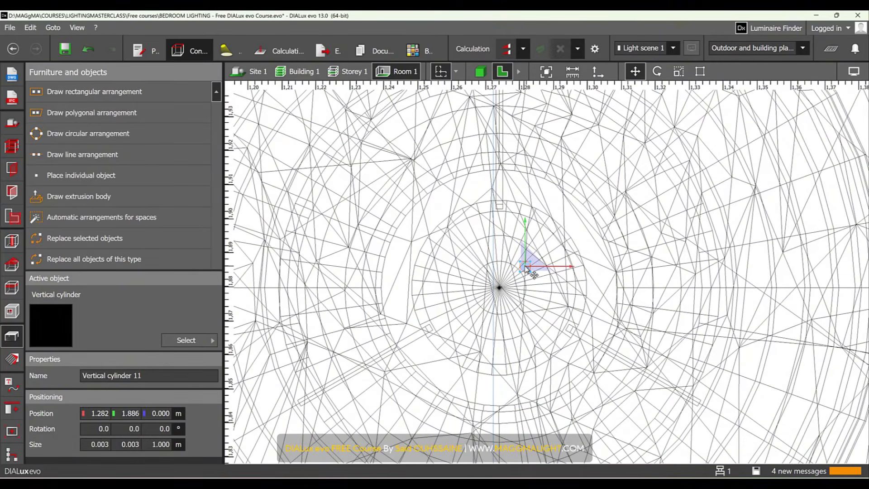
left_click_drag(525, 267, 503, 290)
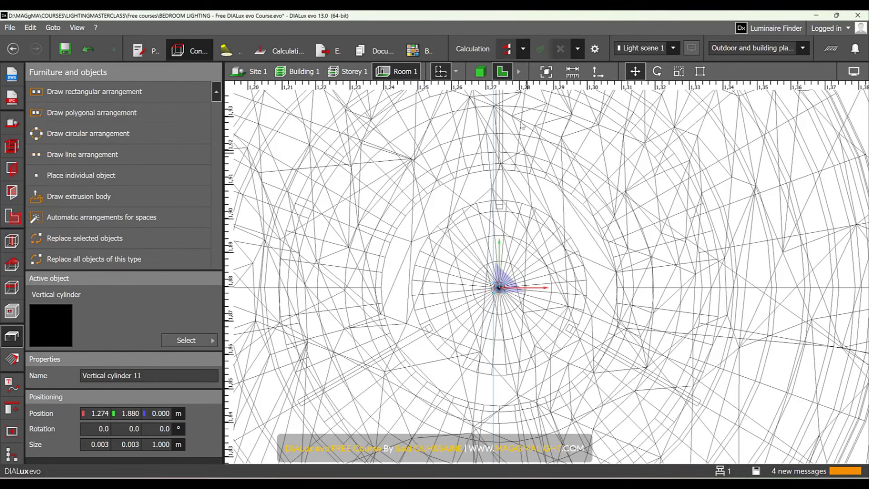
- Raise the cylinder vertically in 3D to a height of about 2.28 m, just above the pendant
left_click(481, 71)
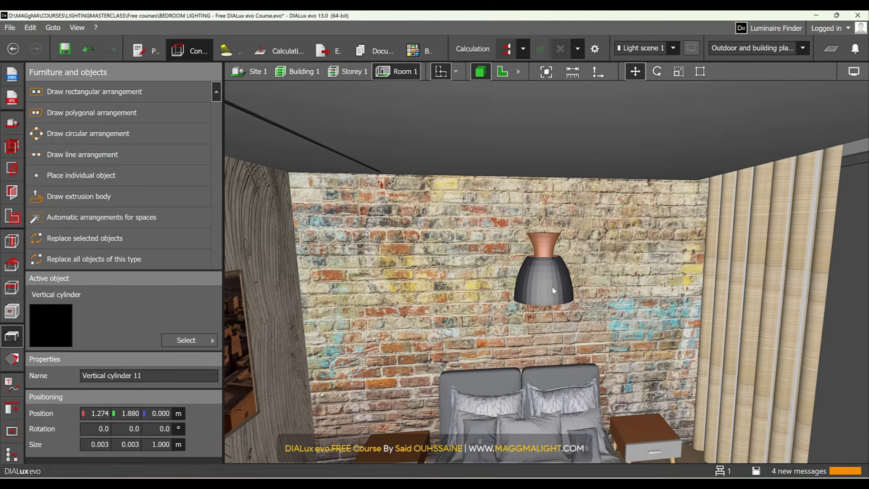
scroll(554, 291, "down", 5)
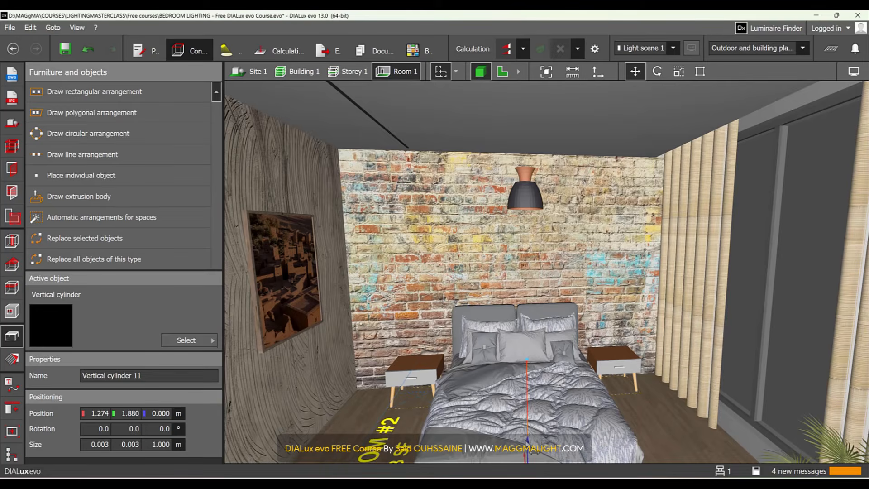
left_click_drag(526, 441, 533, 77)
- Lower the cylinder in the front view to about 2.252 m so its base meets the pendant's upper edge
left_click(519, 73)
left_click(524, 71)
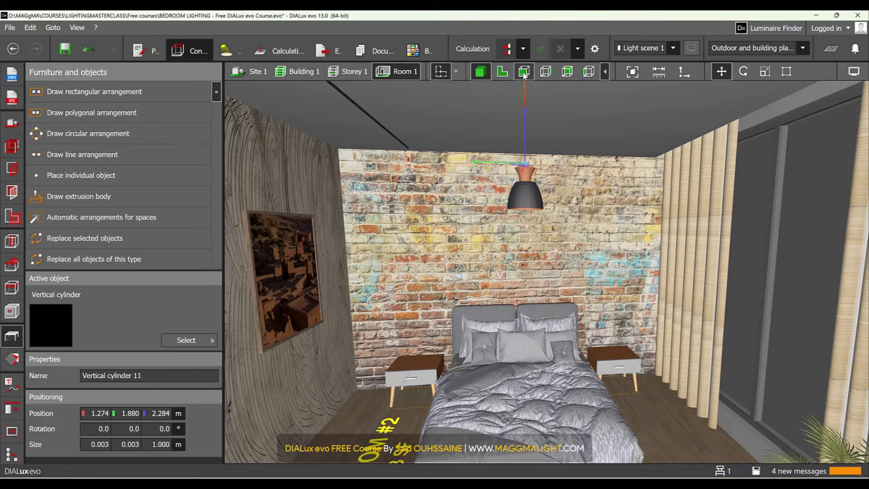
scroll(567, 253, "up", 10)
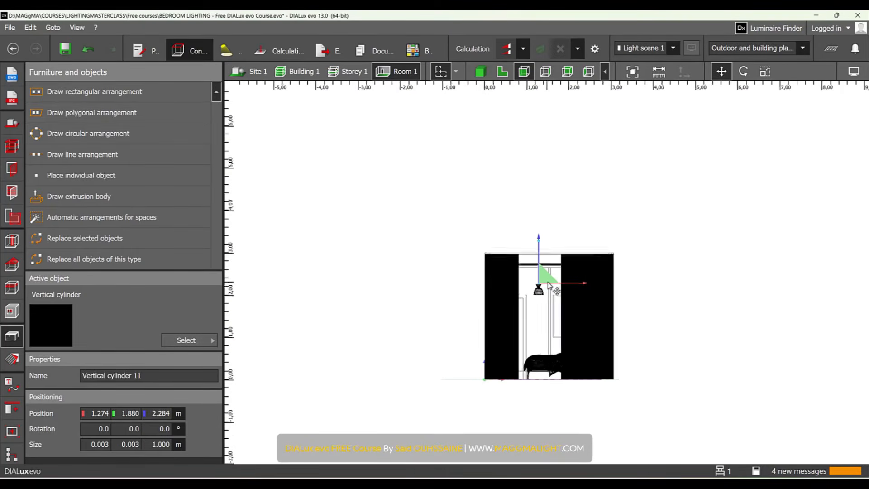
scroll(540, 286, "up", 10)
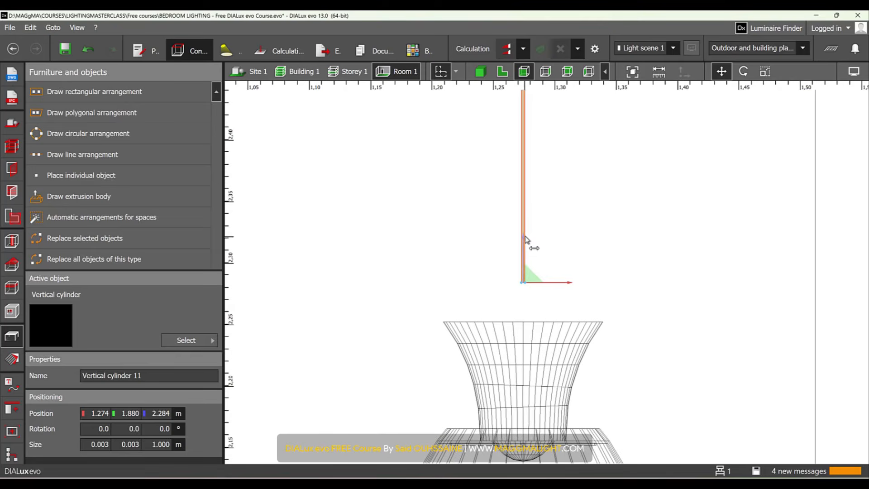
left_click_drag(526, 239, 523, 327)
scroll(524, 327, "down", 8)
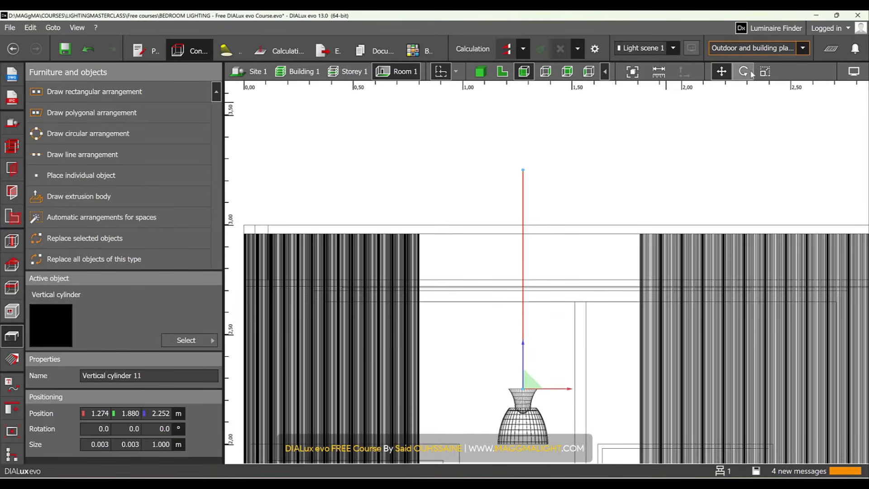
- Shorten the cable cylinder to a height of 0.498 m so its upper end meets the ceiling line in the front view
left_click(765, 72)
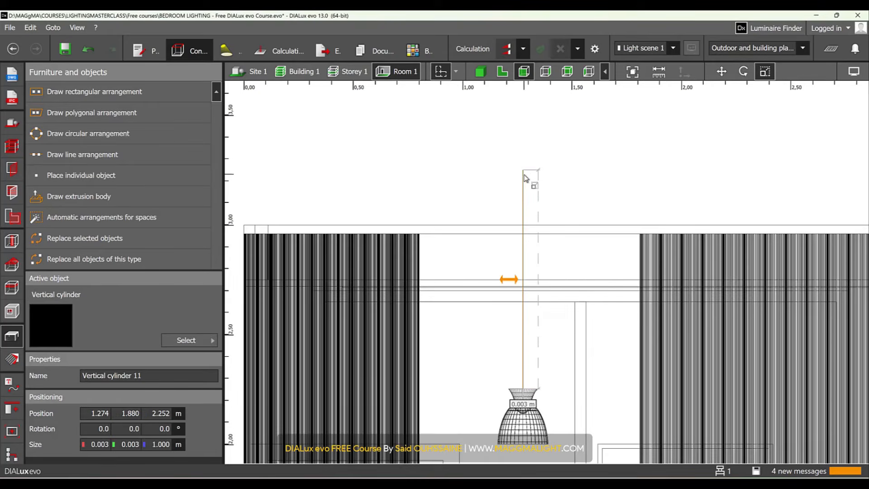
left_click_drag(517, 251, 525, 291)
scroll(525, 292, "up", 6)
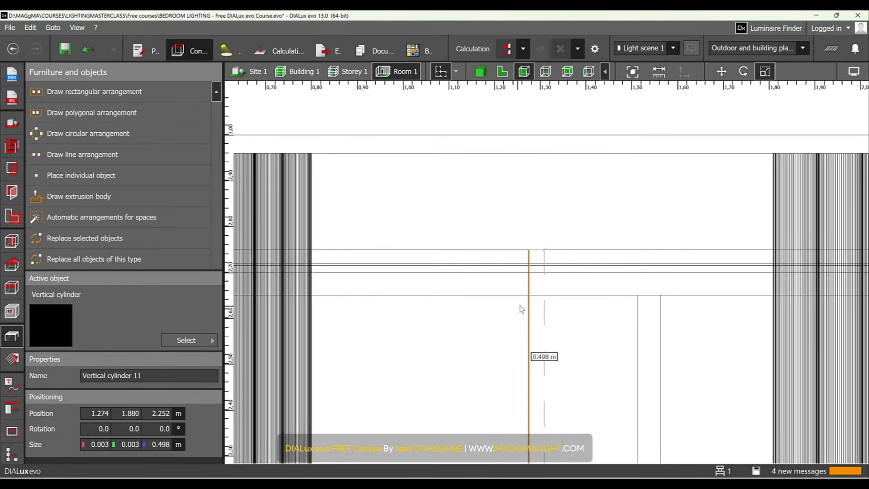
scroll(532, 255, "up", 2)
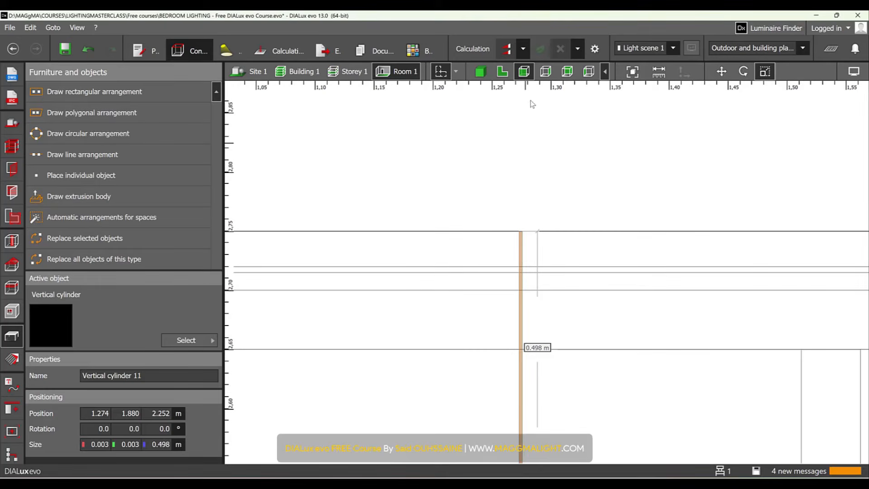
- Inspect in 3D how the cable runs from the pendant's upper edge to the ceiling
left_click(480, 71)
scroll(534, 154, "up", 8)
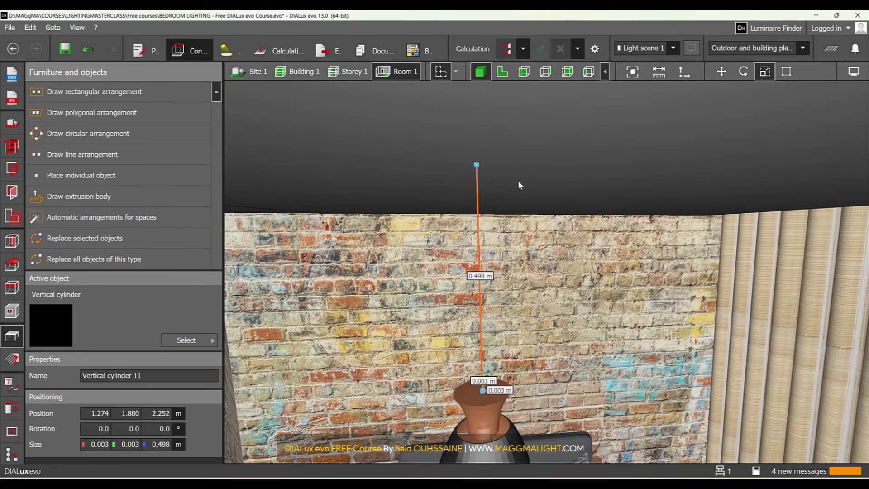
left_click(518, 181)
right_click_drag(508, 184, 531, 258)
left_click(516, 224)
scroll(531, 258, "down", 3)
left_click(529, 229)
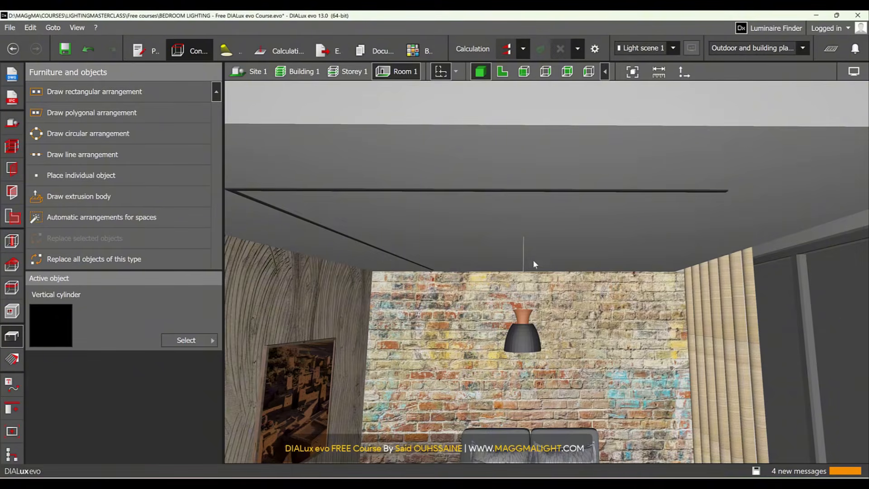
scroll(534, 262, "up", 3)
scroll(518, 260, "up", 3)
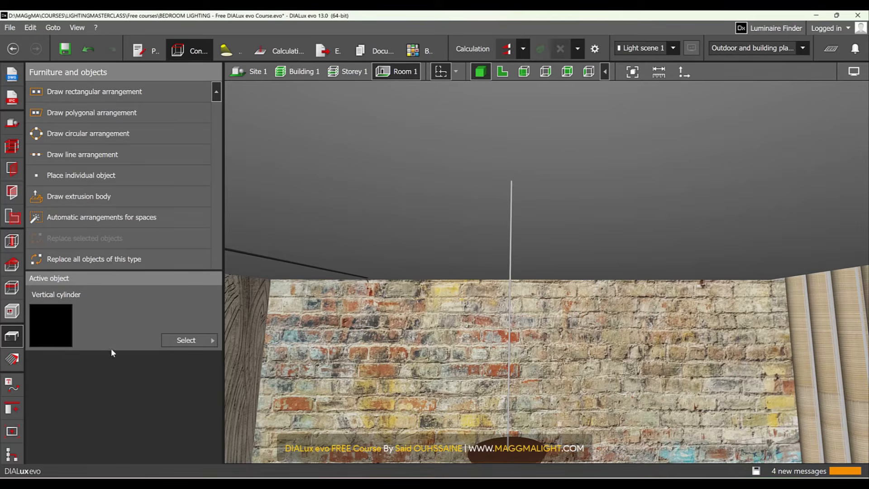
- Choose a frustum of a cone with 0.001 m lower diameter, 0.070 m upper diameter, 0.050 m height and 20 segments
left_click(186, 340)
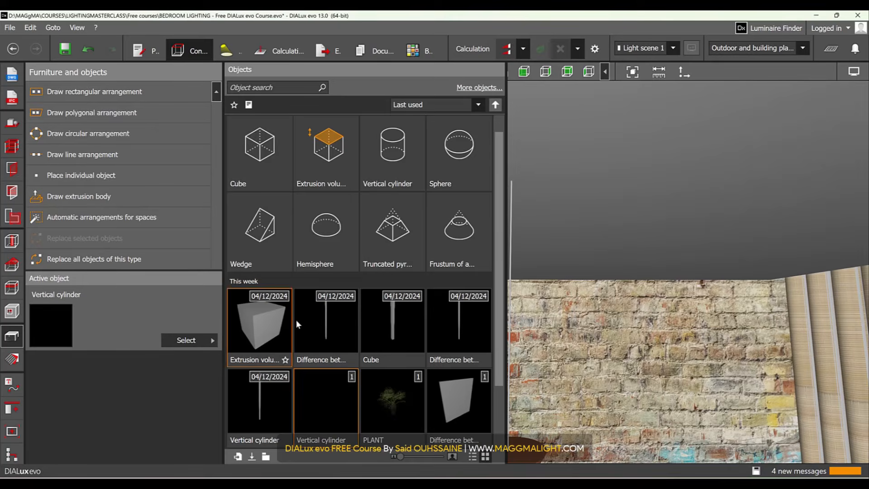
left_click(479, 233)
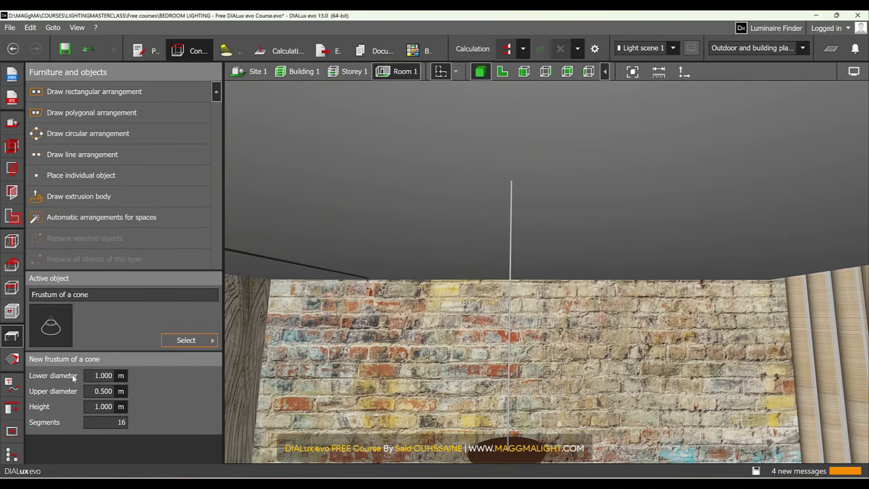
left_click(88, 376)
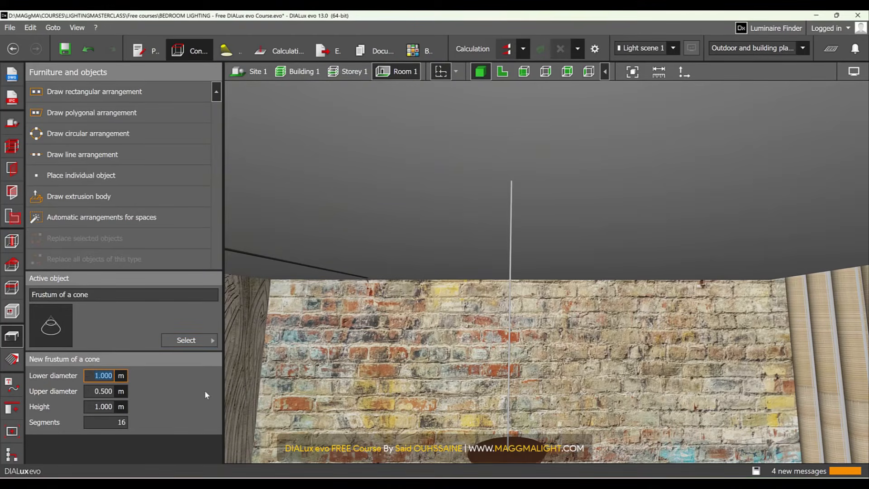
type("0.001")
left_click(101, 391)
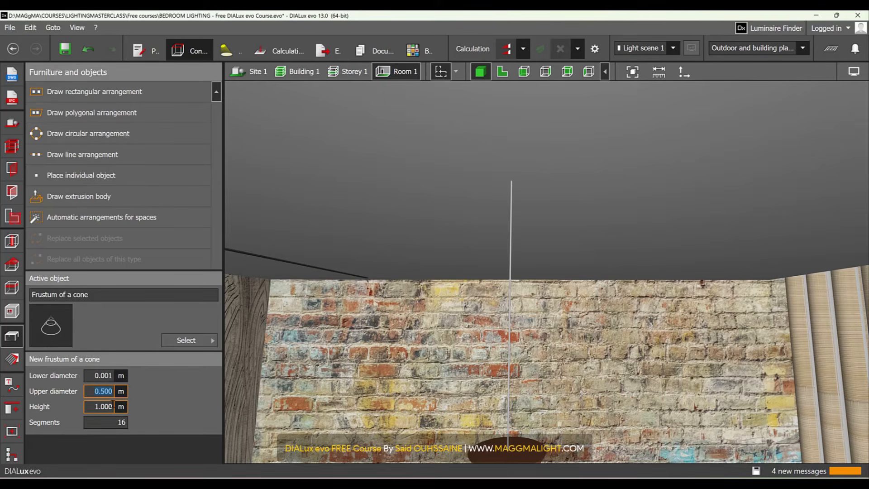
key("BackSpace")
type(".07")
key("Return")
left_click(112, 404)
type(".05")
key("Return")
left_click(113, 418)
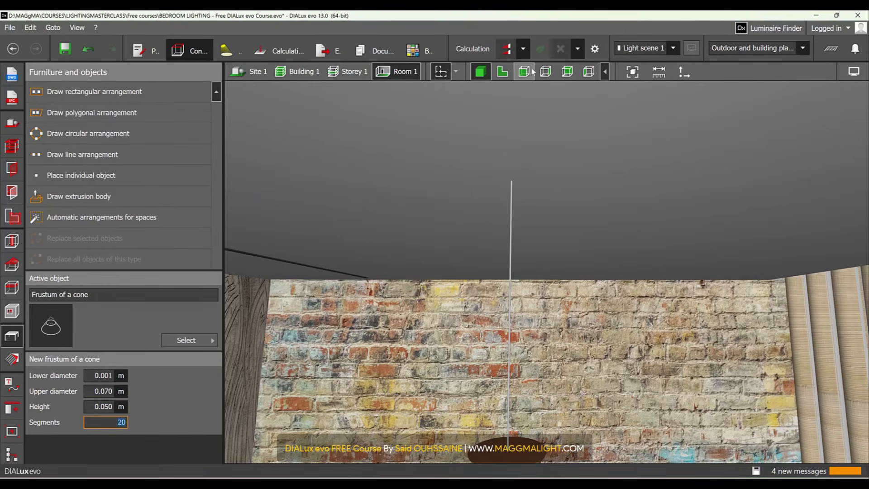
- Place the frustum in plan and align its centre with the pendant's centre
left_click(502, 71)
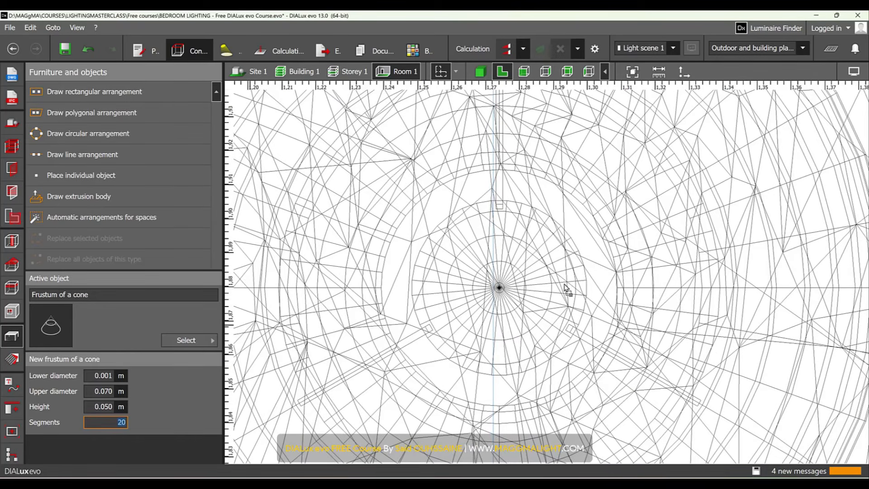
left_click(561, 252)
left_click_drag(571, 259, 503, 292)
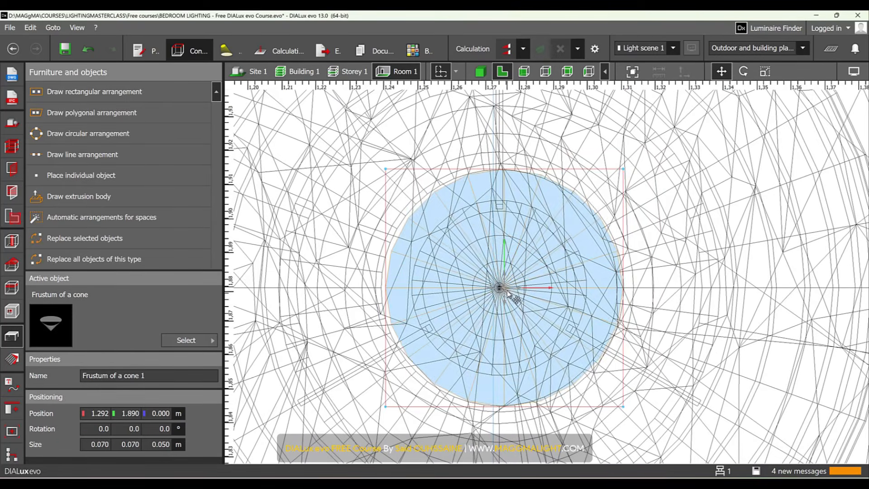
- Raise the frustum along the cable to a height of about 2.67 m at the ceiling, and check it in 3D
left_click(524, 71)
middle_click_drag(514, 182, 506, 150)
scroll(515, 285, "down", 2)
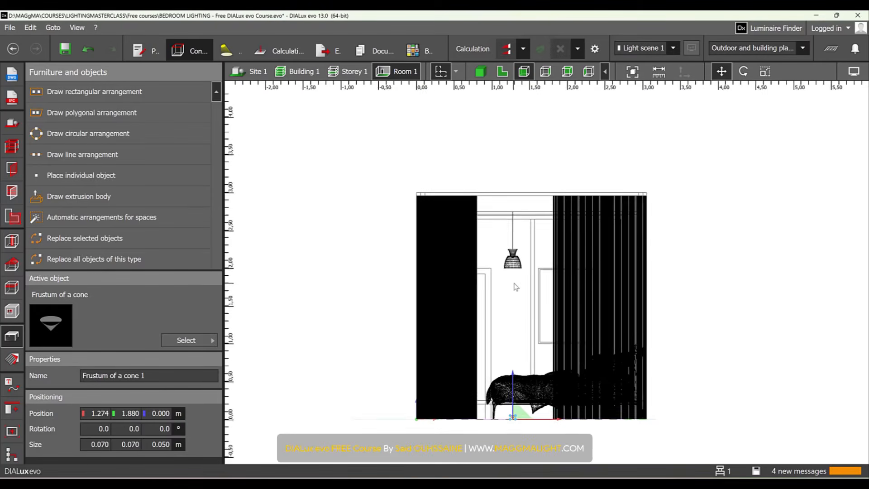
middle_click_drag(515, 286, 507, 246)
left_click_drag(506, 336, 510, 152)
scroll(508, 147, "up", 5)
scroll(503, 222, "up", 5)
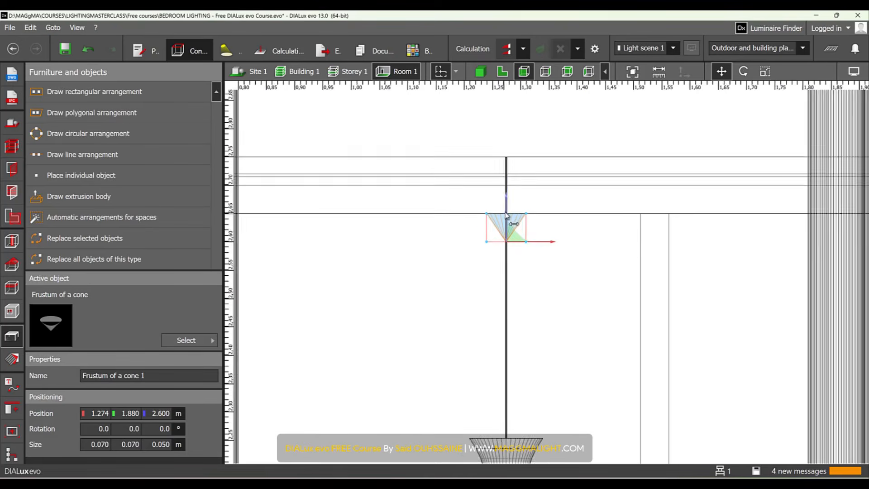
left_click_drag(509, 203, 510, 156)
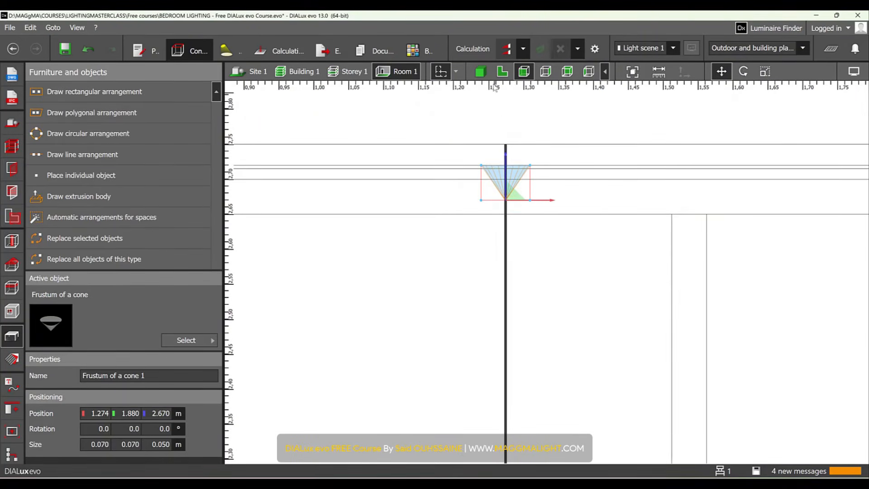
left_click(481, 71)
scroll(534, 190, "up", 2)
left_click(531, 219)
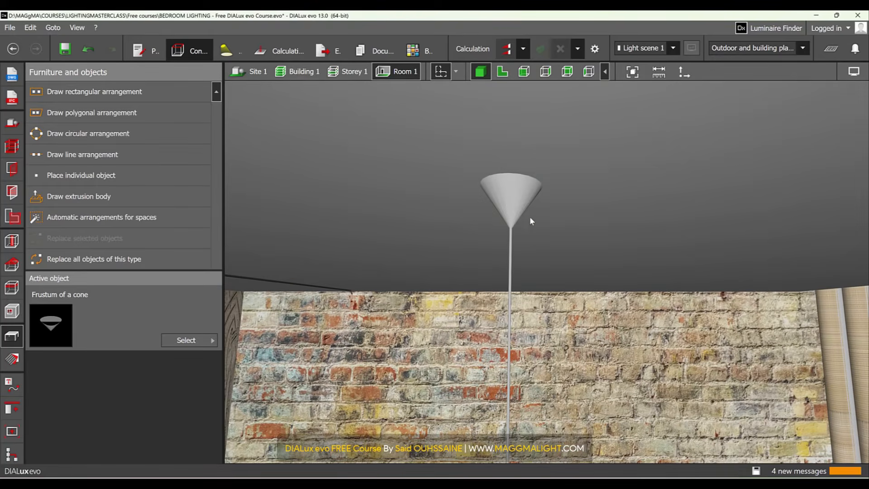
- Pick the dark material from the linear profile in the ceiling as the active material
left_click(11, 358)
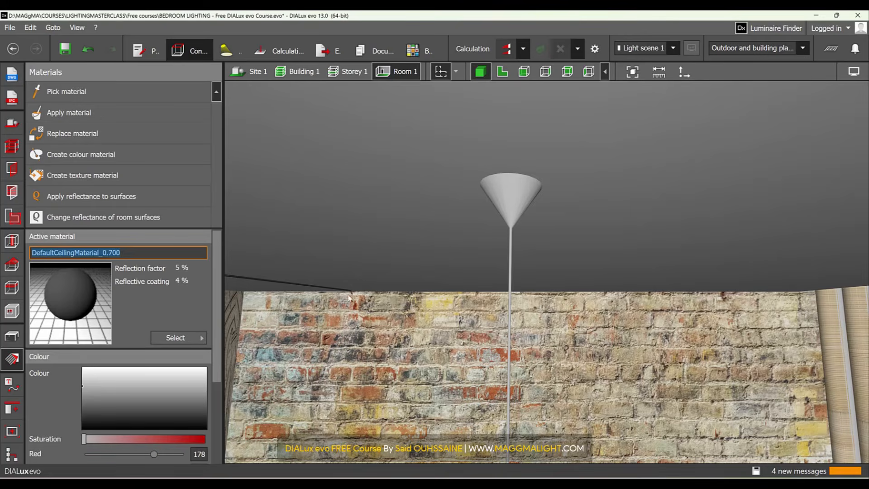
middle_click_drag(349, 297, 591, 265)
middle_click_drag(369, 258, 408, 210)
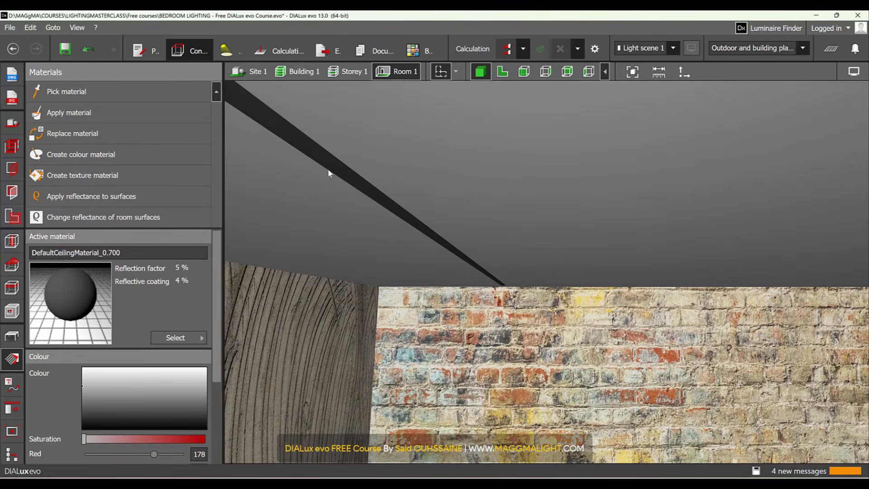
left_click(63, 91)
left_click(267, 111)
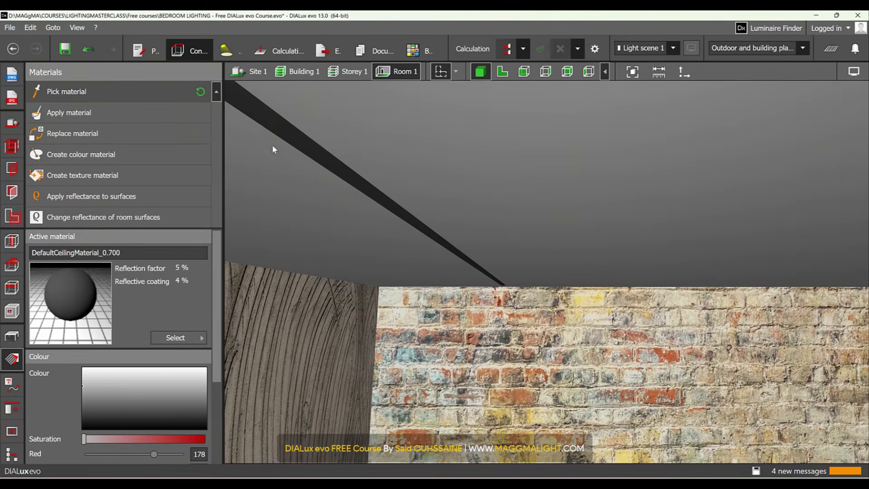
- Apply the picked dark material to the cone canopy and the suspension cable, and view the finished pendant in the room
scroll(532, 214, "down", 4)
middle_click_drag(532, 214, 296, 249)
scroll(539, 222, "up", 5)
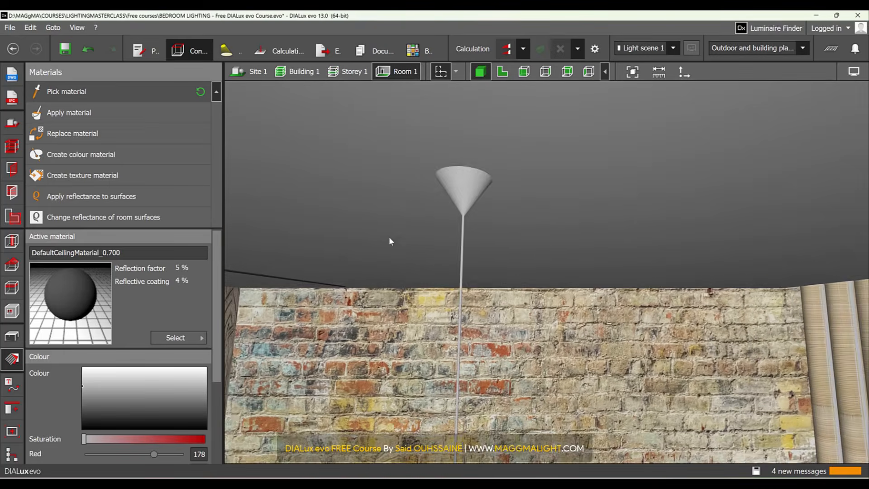
scroll(65, 311, "down", 1)
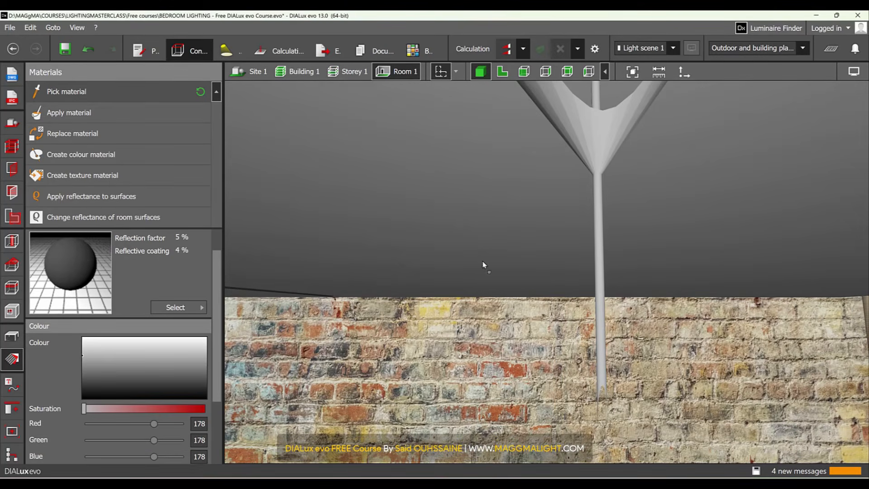
left_click(598, 146)
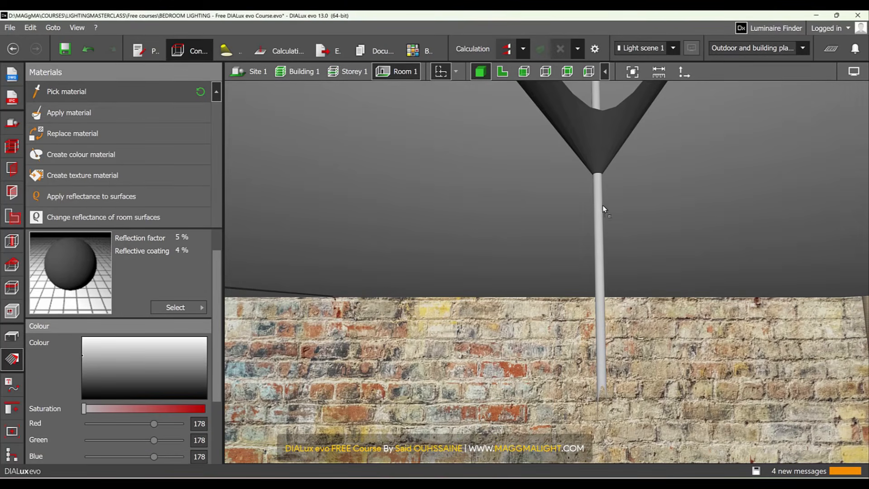
scroll(601, 195, "down", 6)
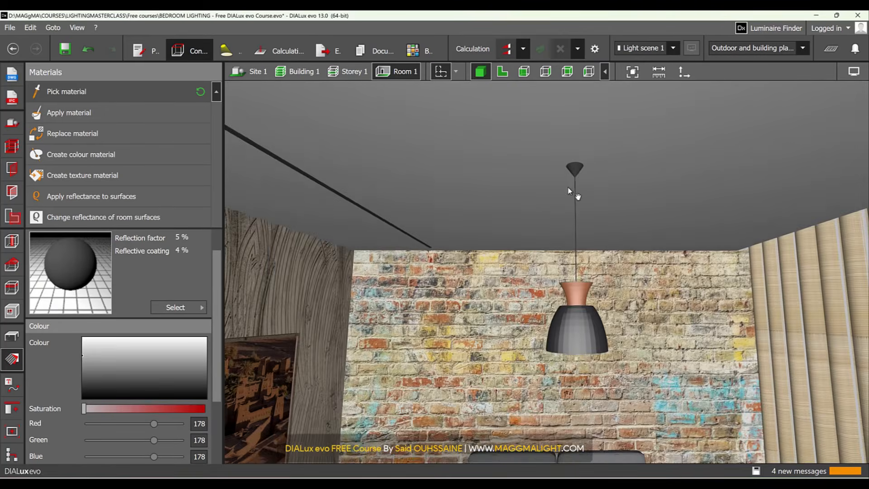
left_click_drag(570, 191, 528, 247)
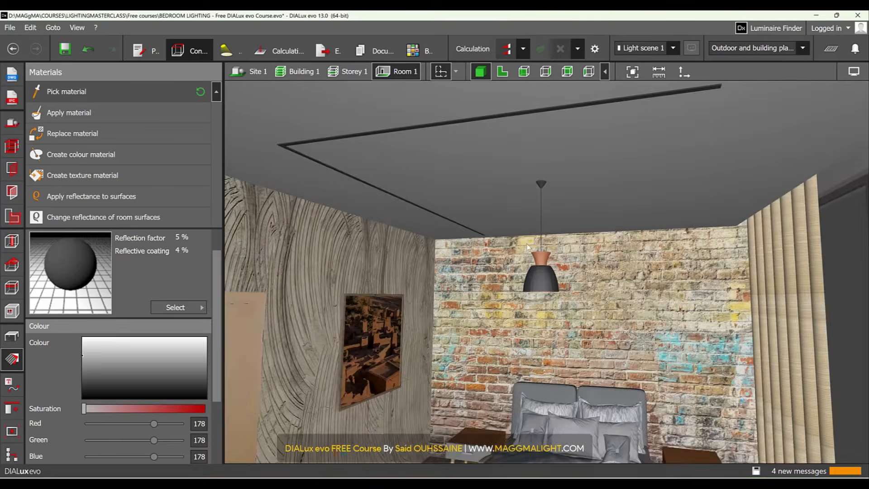
scroll(575, 200, "down", 5)
scroll(579, 227, "up", 4)
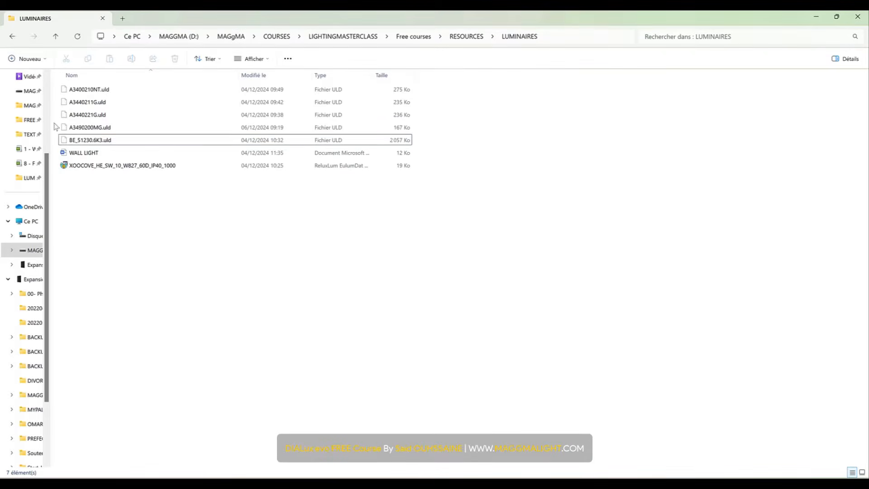
- Load the luminaires.dialux.com article link from the WALL LIGHT Word document in Chrome
double_click(91, 153)
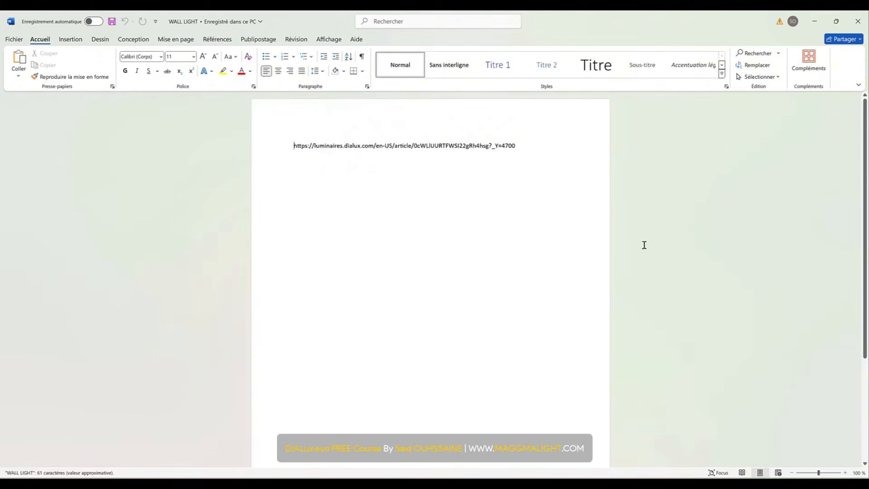
left_click_drag(518, 146, 284, 146)
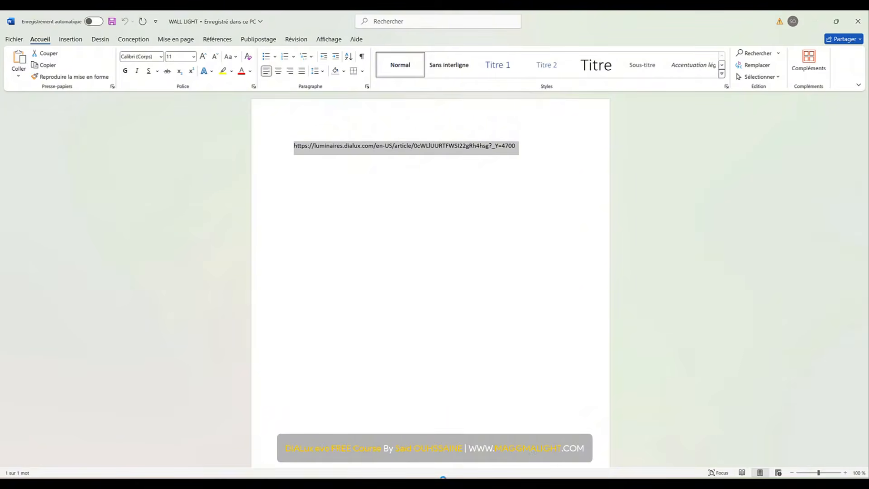
mouse_move(455, 461)
left_click(476, 423)
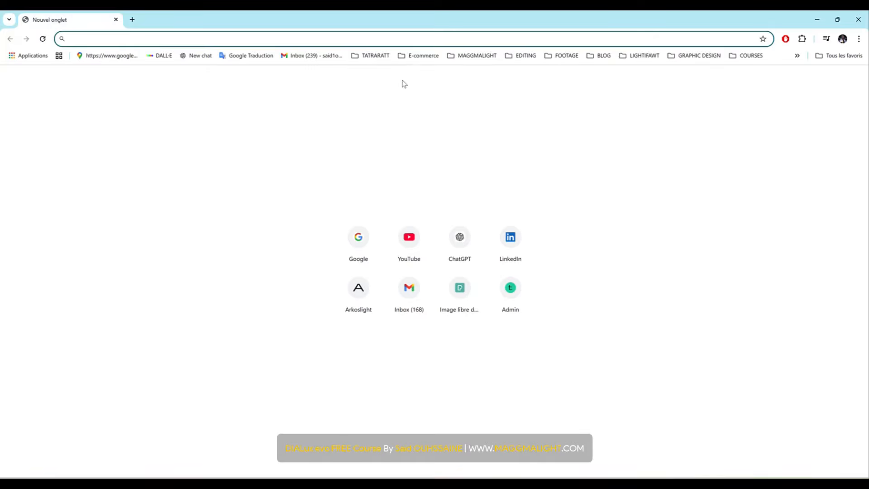
type("https://luminaires.dialux.com/en-US/article/0cWLIUURTFWSI22gRh4hsg?_Y=4700")
key("Return")
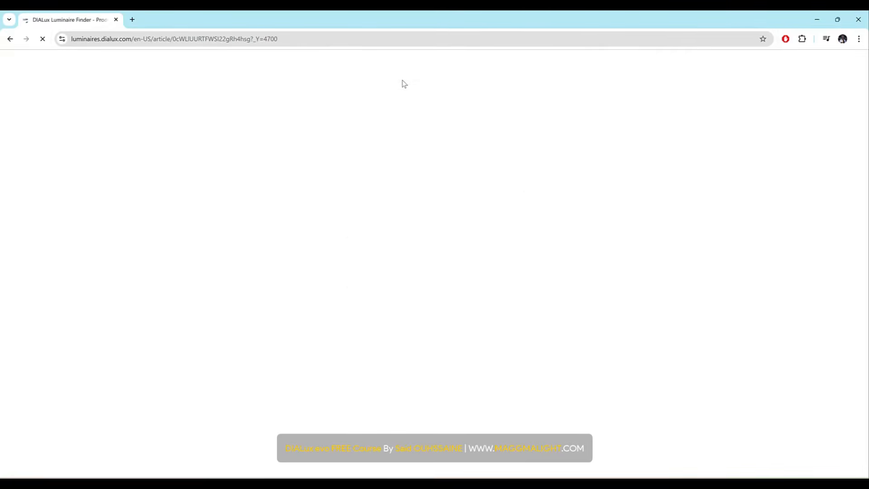
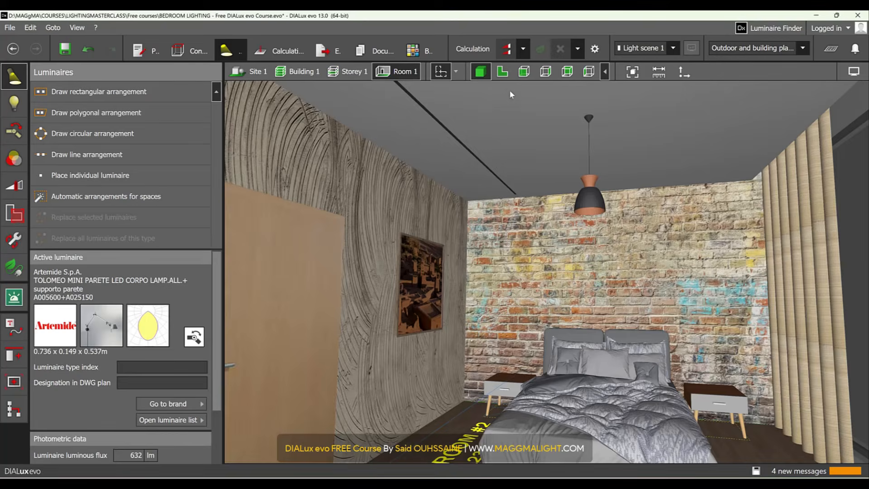
- In plan view, draw a line arrangement of the Tolomeo luminaire about 0.515 m long on the wall behind the window-side nightstand
left_click(508, 78)
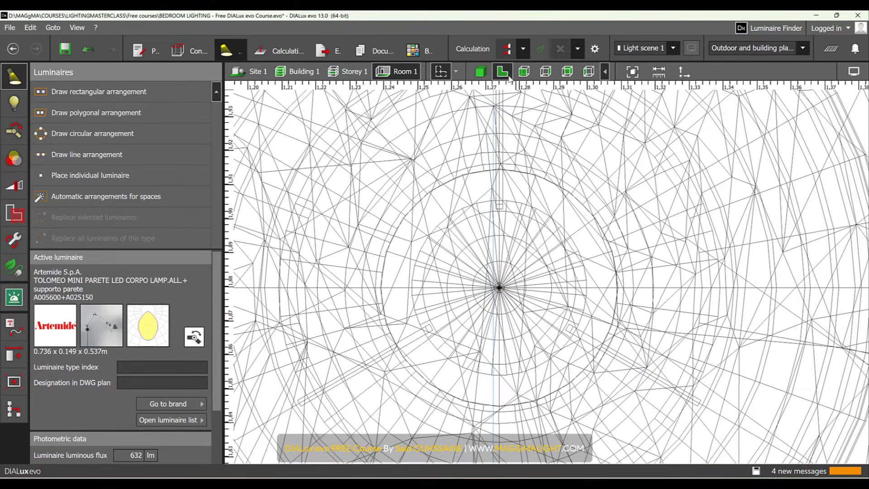
scroll(475, 300, "down", 15)
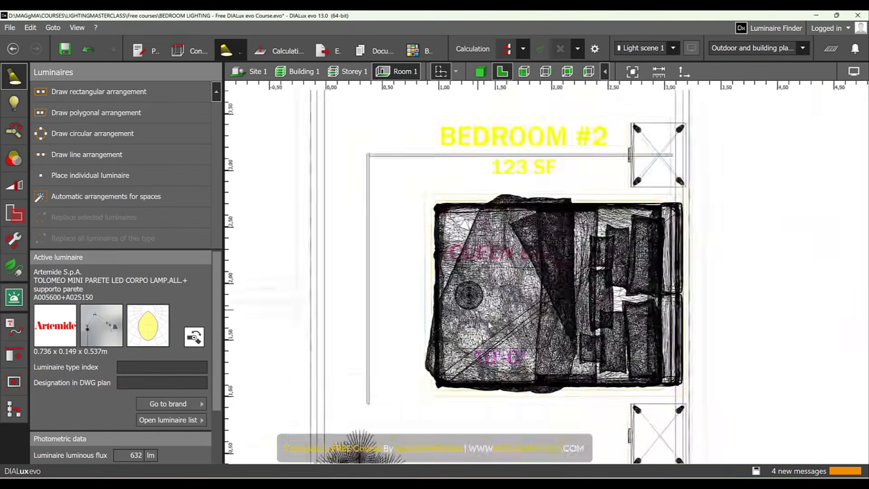
scroll(532, 320, "up", 5)
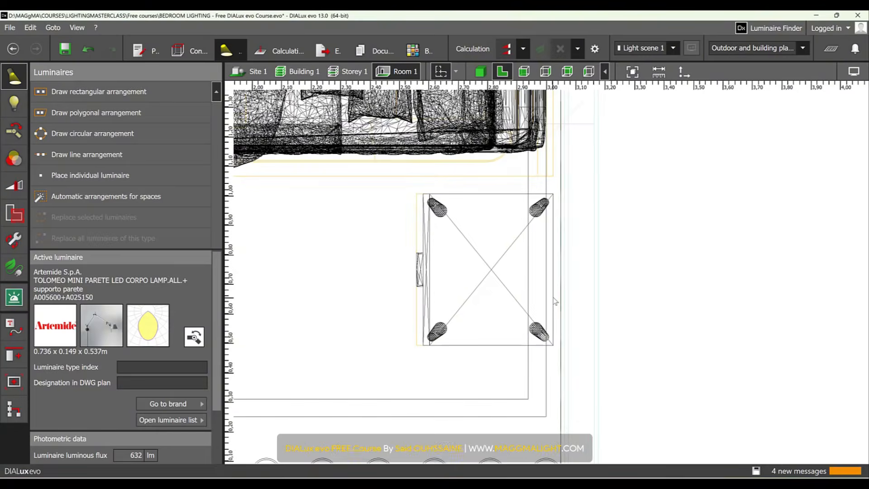
scroll(555, 303, "down", 2)
scroll(557, 313, "up", 5)
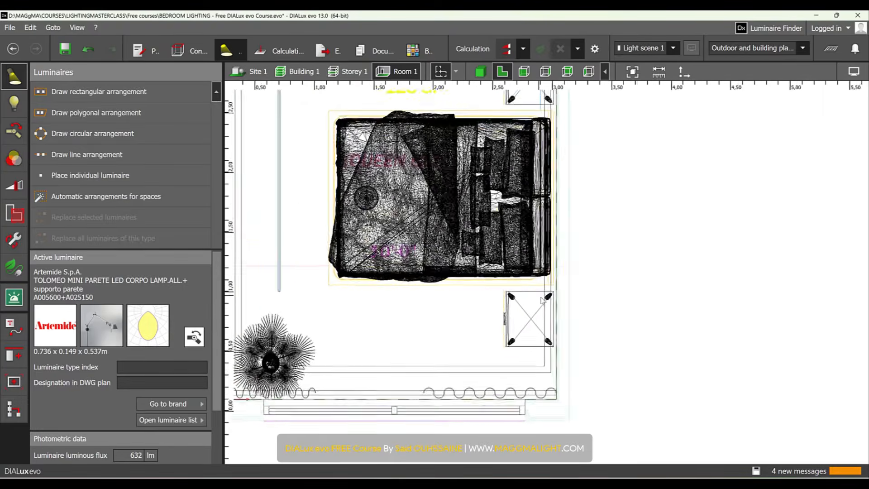
scroll(558, 320, "up", 1)
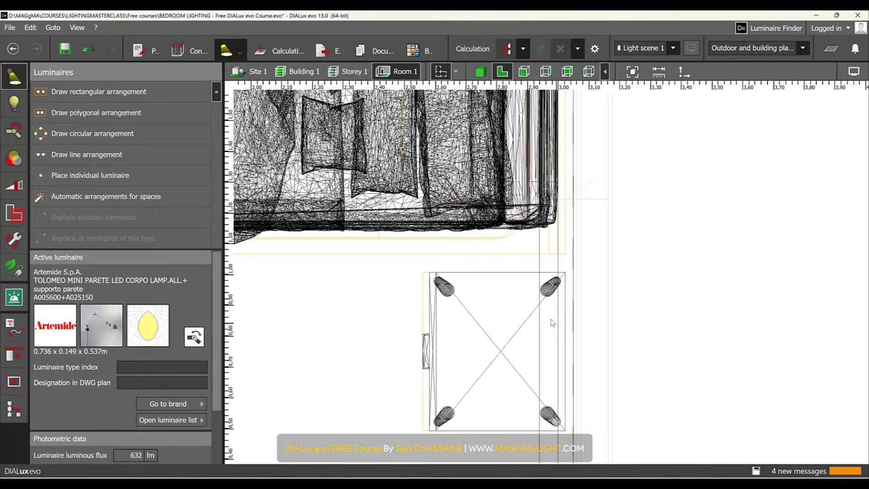
left_click(107, 162)
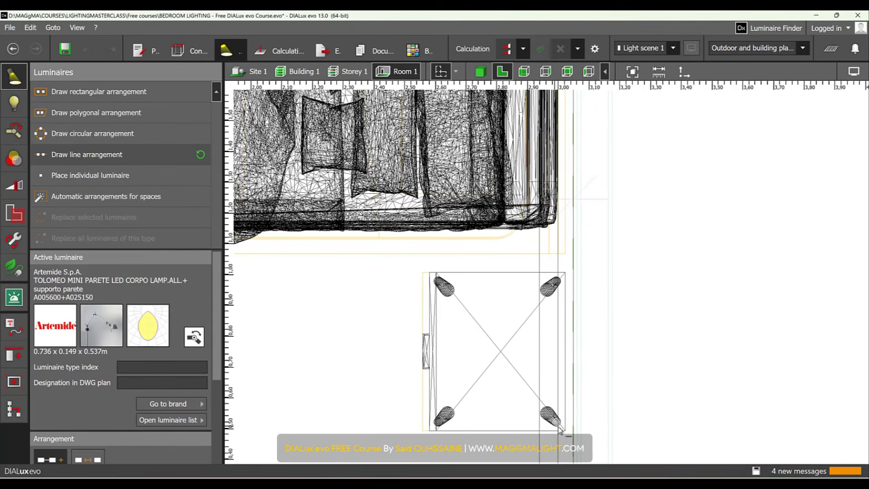
scroll(561, 430, "up", 2)
scroll(545, 352, "up", 1)
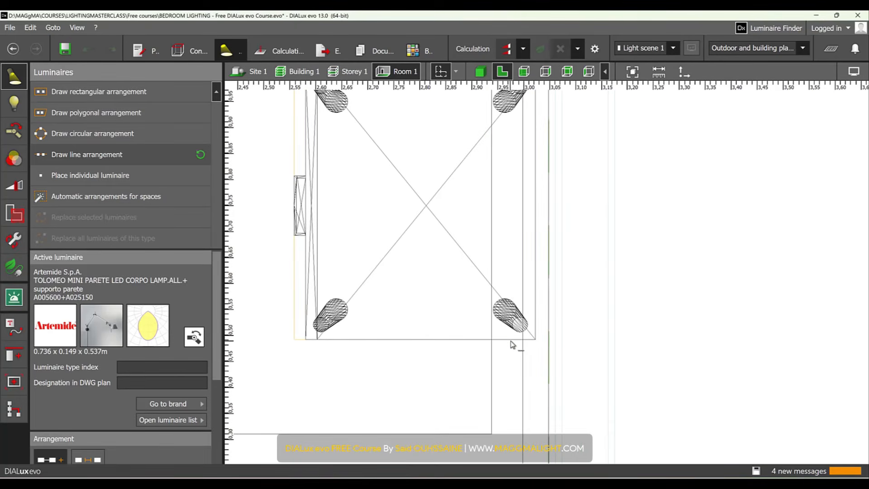
left_click(551, 340)
scroll(551, 253, "down", 1)
middle_click_drag(548, 212, 550, 314)
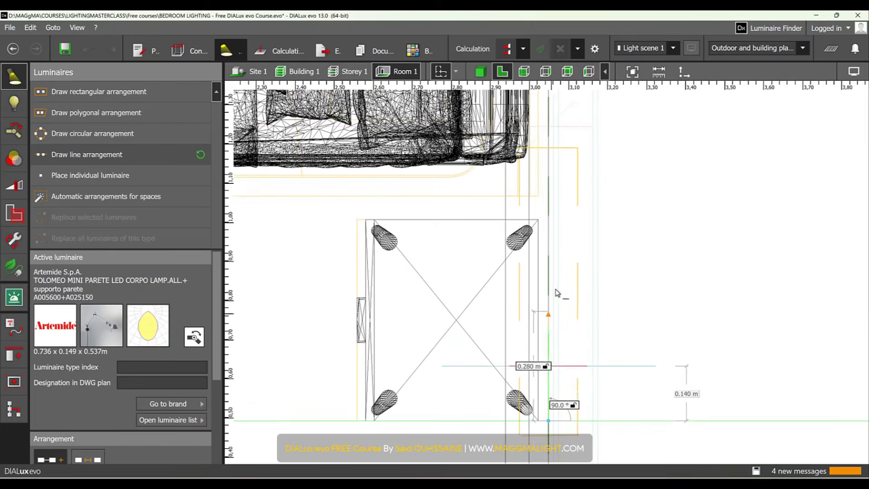
scroll(560, 217, "up", 2)
scroll(548, 226, "up", 1)
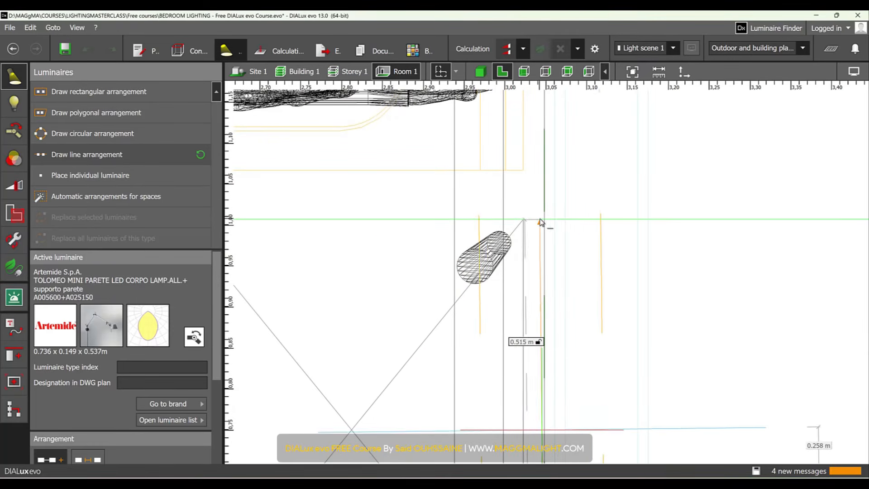
left_click(545, 223)
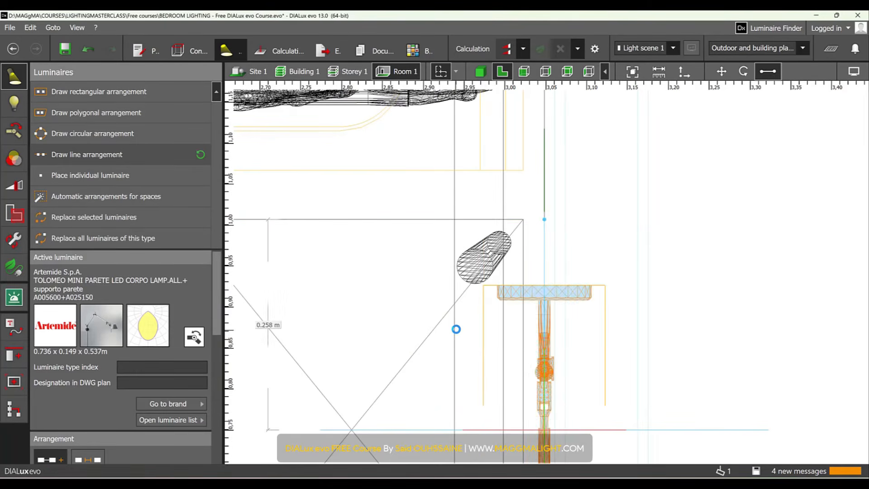
- Rotate the wall light to an element rotation of 180° about the vertical axis so its arm points into the room
scroll(456, 329, "down", 3)
middle_click_drag(465, 297, 478, 229)
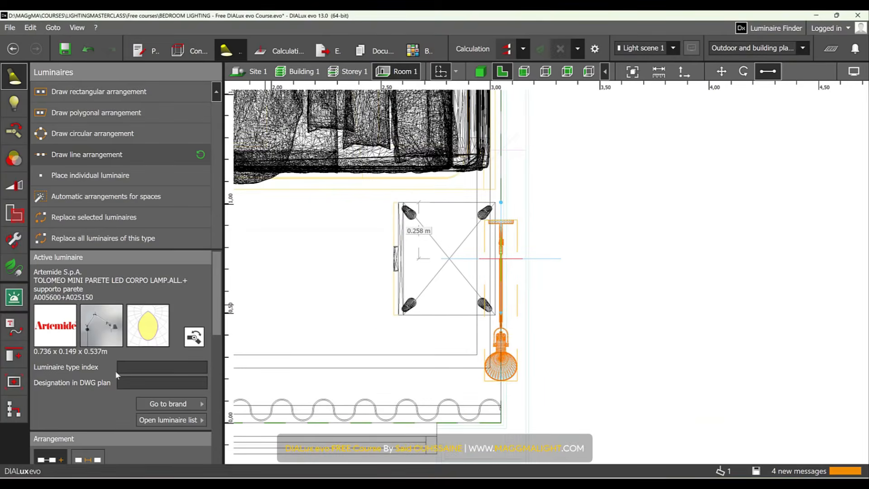
left_click(120, 386)
scroll(121, 386, "down", 3)
scroll(121, 386, "down", 3)
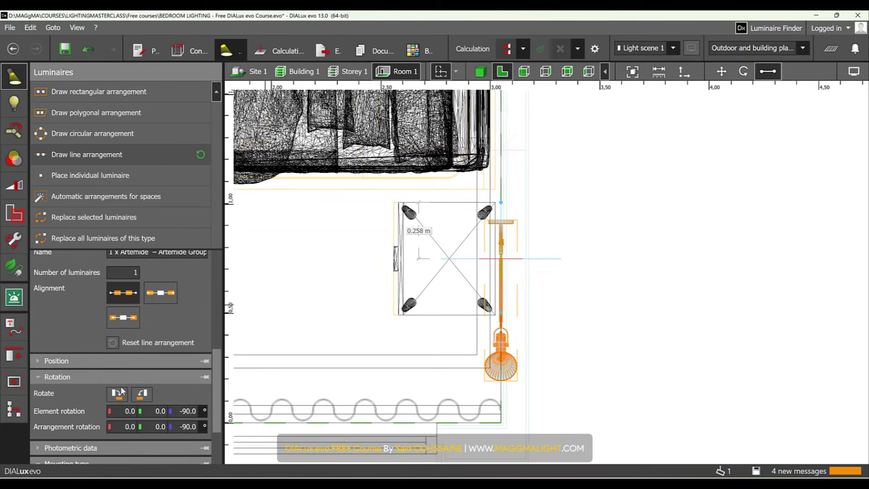
left_click(145, 397)
left_click(146, 396)
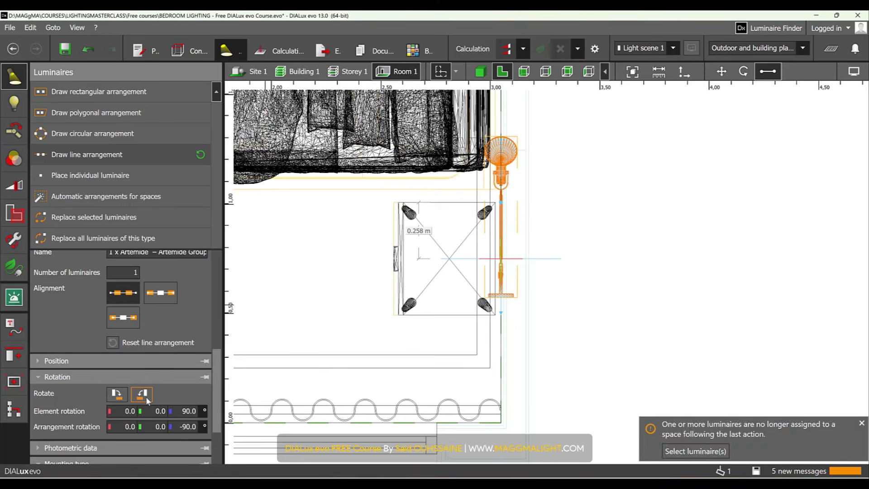
left_click(145, 396)
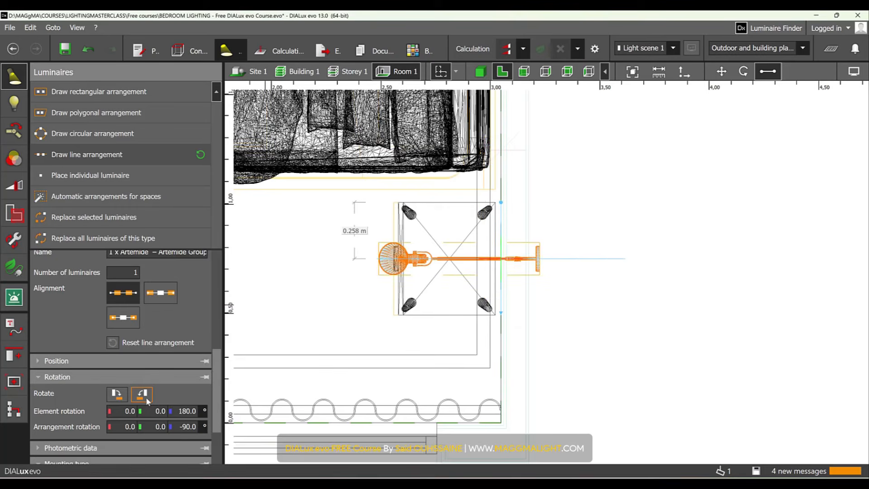
- Move the wall light perpendicular to the brick wall until its mounting plate sits flush against the wall line
left_click(729, 71)
scroll(531, 270, "up", 2)
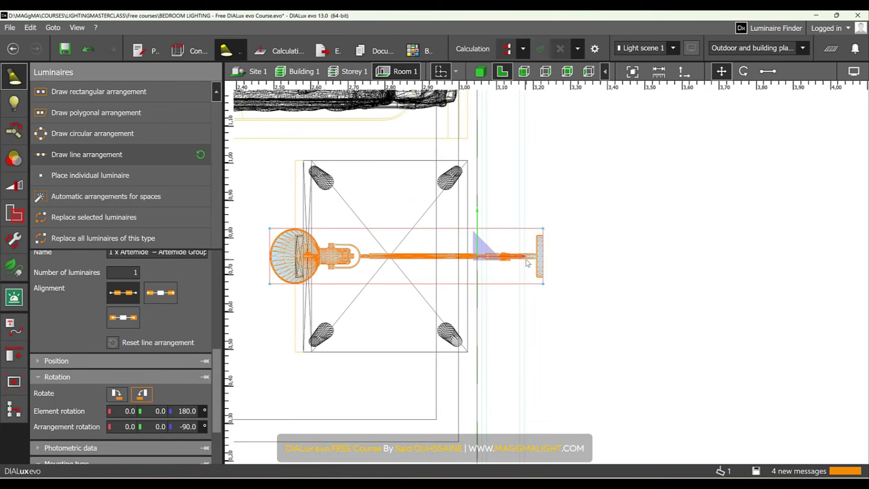
left_click_drag(527, 263, 467, 270)
scroll(473, 253, "up", 3)
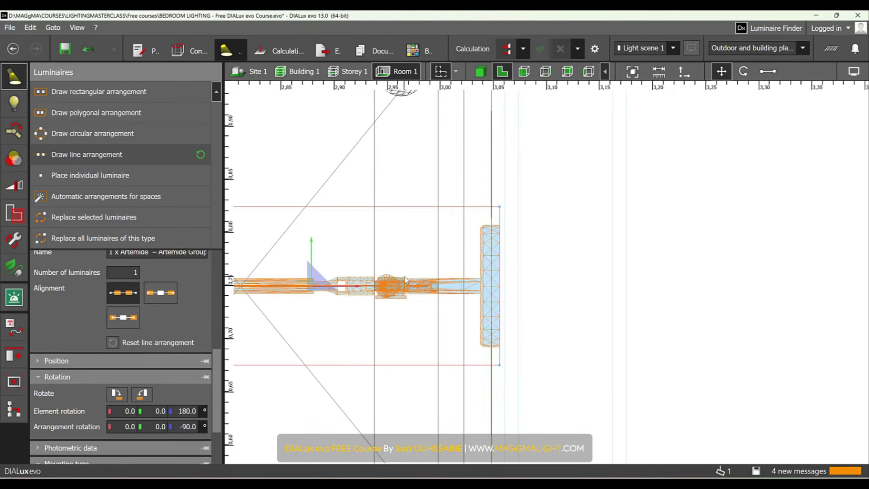
scroll(407, 279, "down", 2)
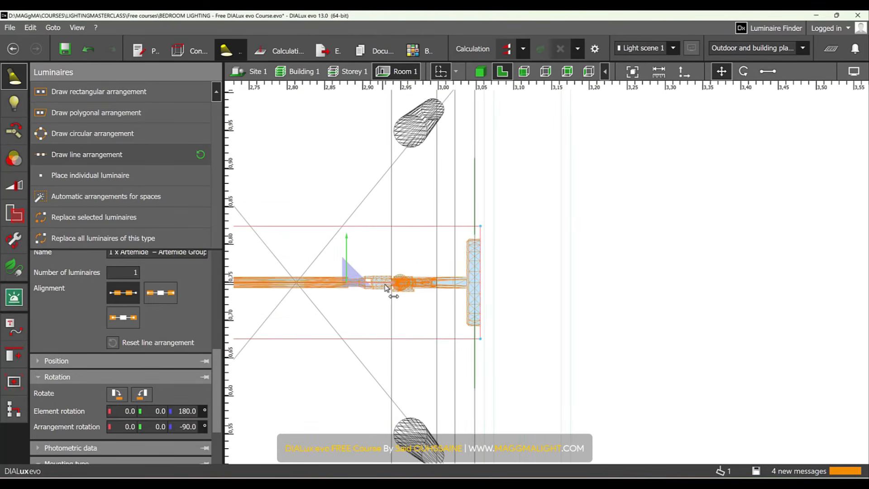
left_click_drag(386, 287, 383, 285)
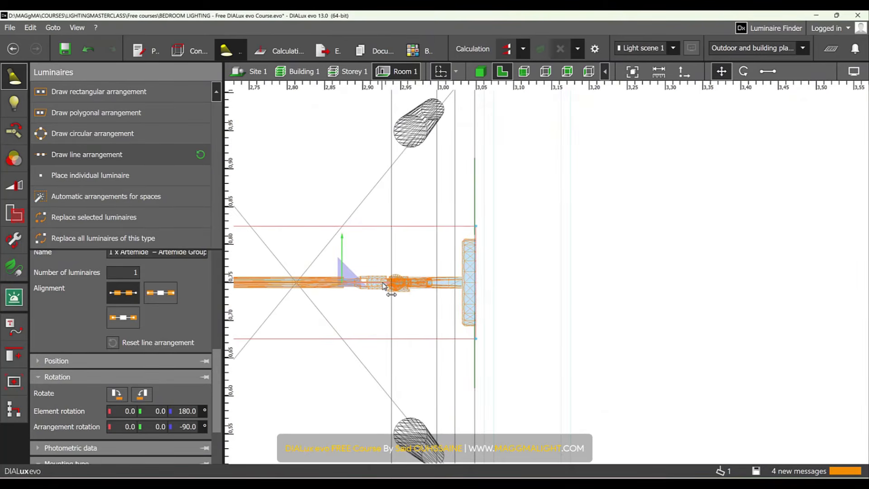
- In 3D, lower the wall light on the brick wall and set its mounting height to 0.9 m
left_click(481, 71)
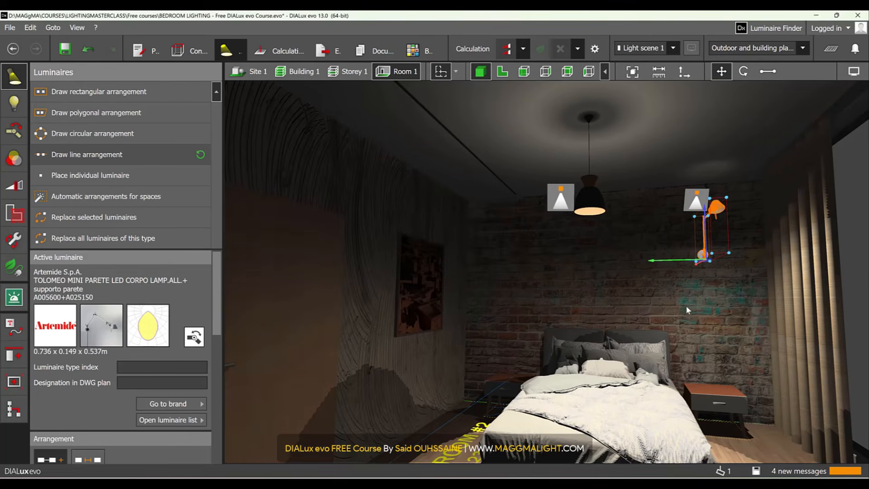
left_click(708, 290)
scroll(707, 290, "up", 3)
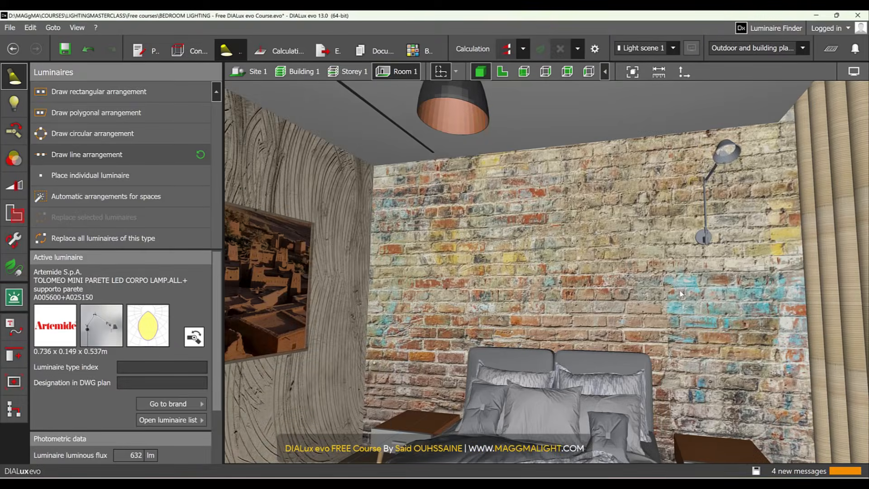
right_click_drag(703, 285, 625, 212)
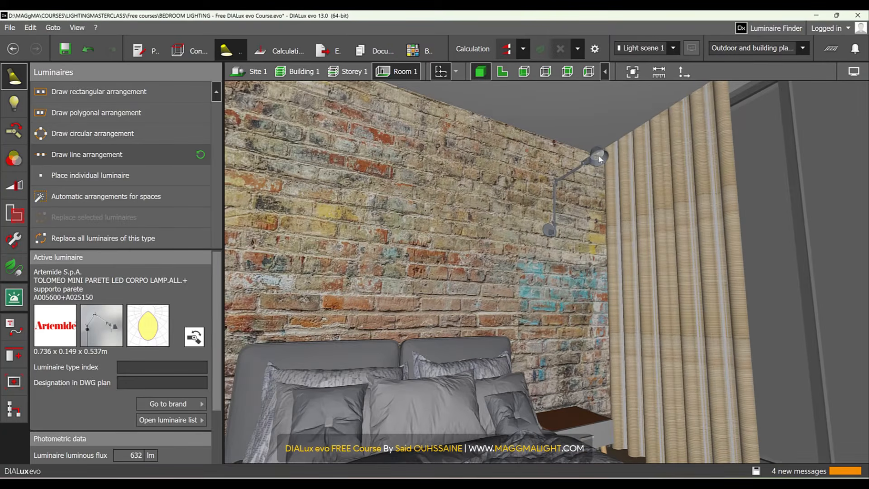
left_click(599, 156)
left_click(722, 71)
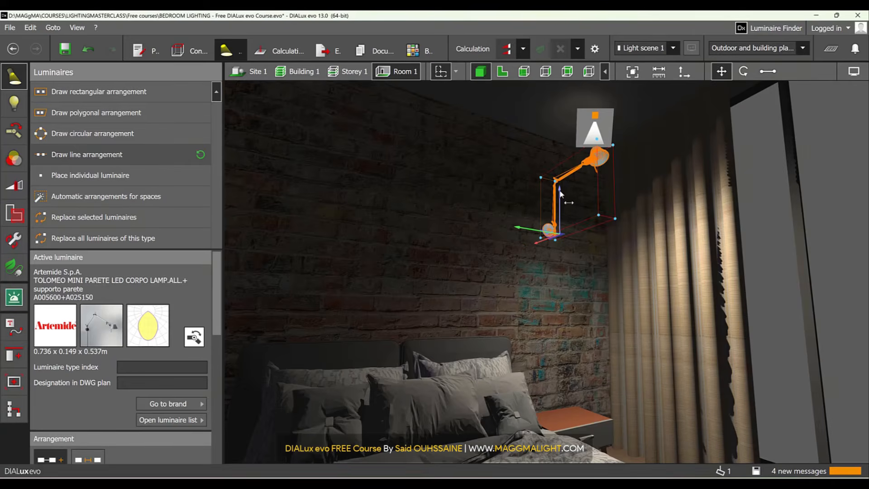
left_click_drag(560, 194, 576, 304)
scroll(153, 359, "down", 10)
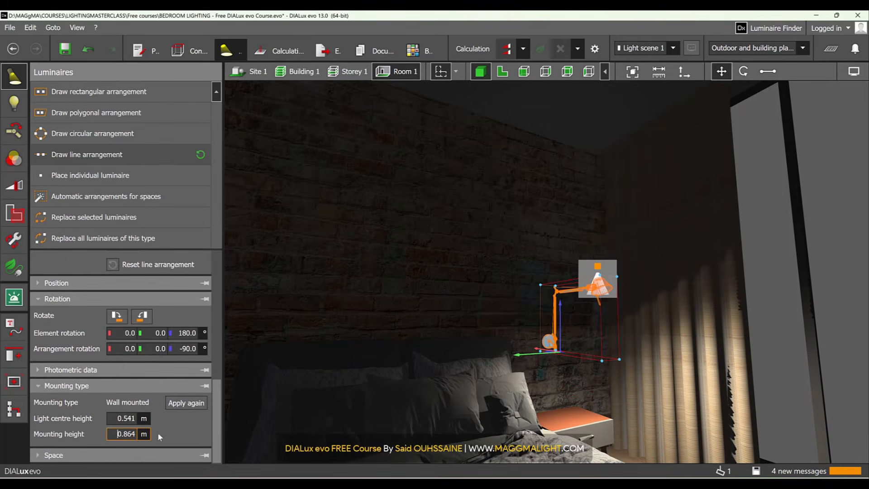
type("0.9")
key("Return")
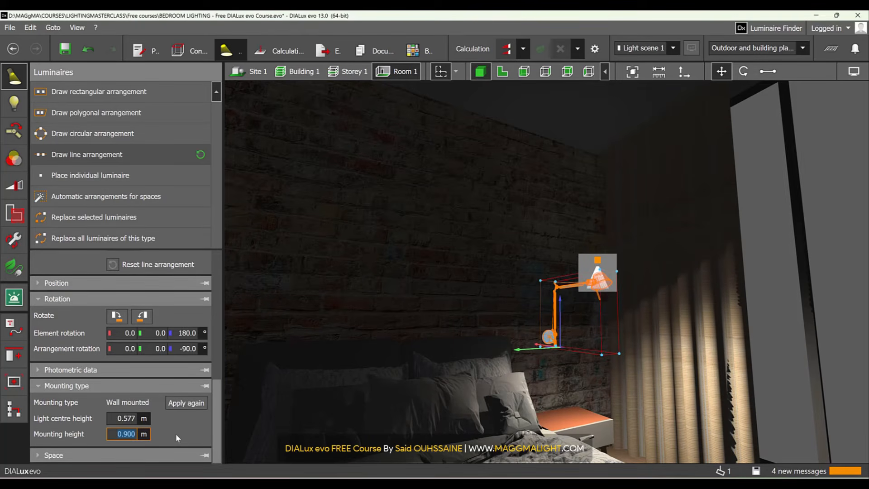
left_click(590, 374)
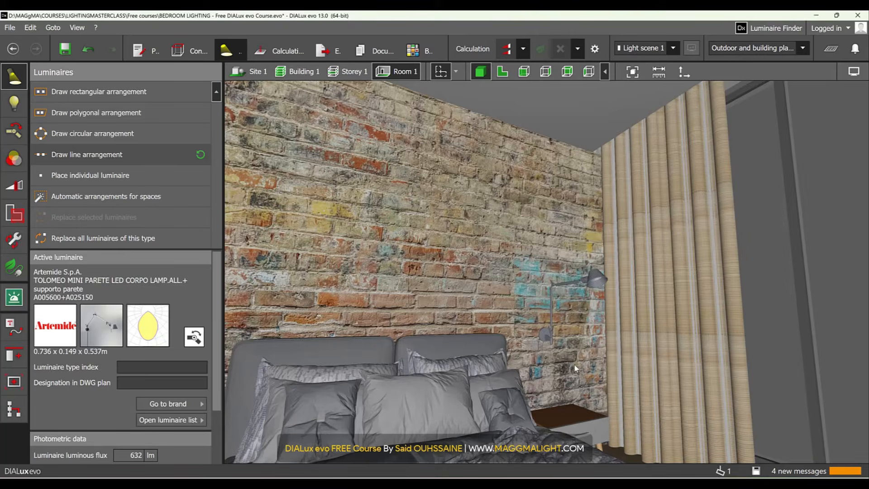
- Edit the wall light's joints and fold the upper arm down at the elbow to a rotation of about -58.6°
right_click_drag(574, 363, 588, 377)
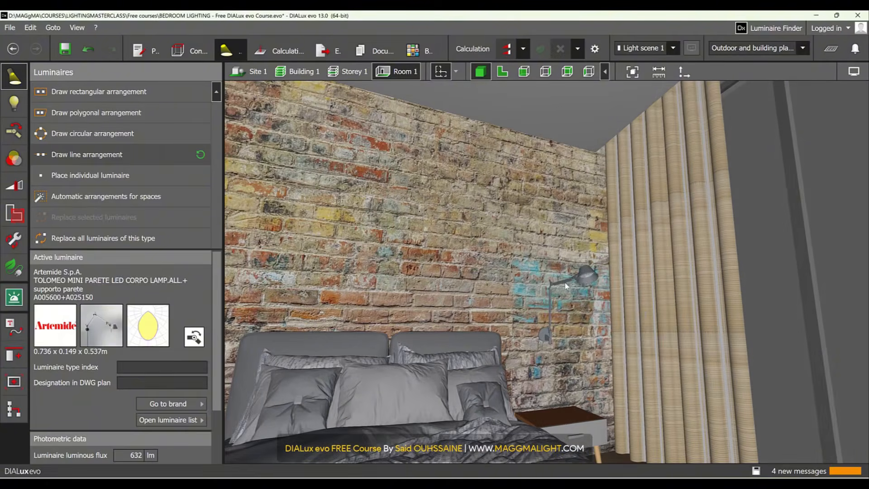
scroll(587, 281, "up", 3)
left_click(585, 280)
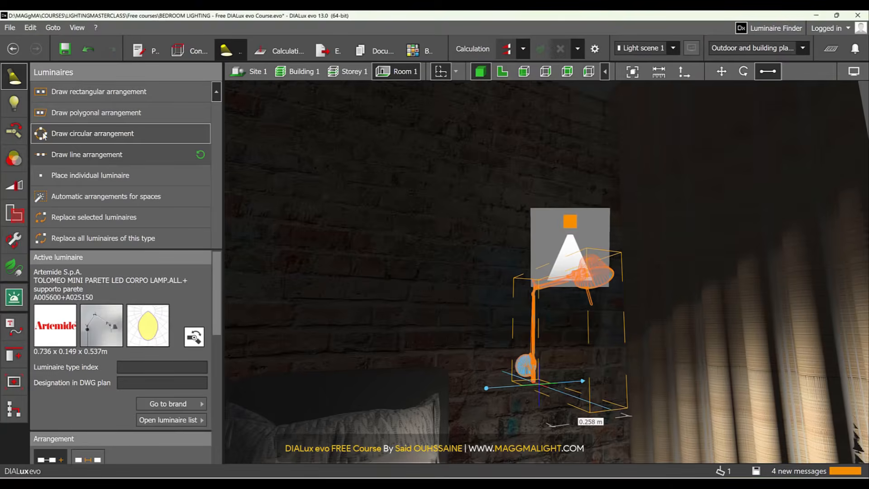
left_click(13, 131)
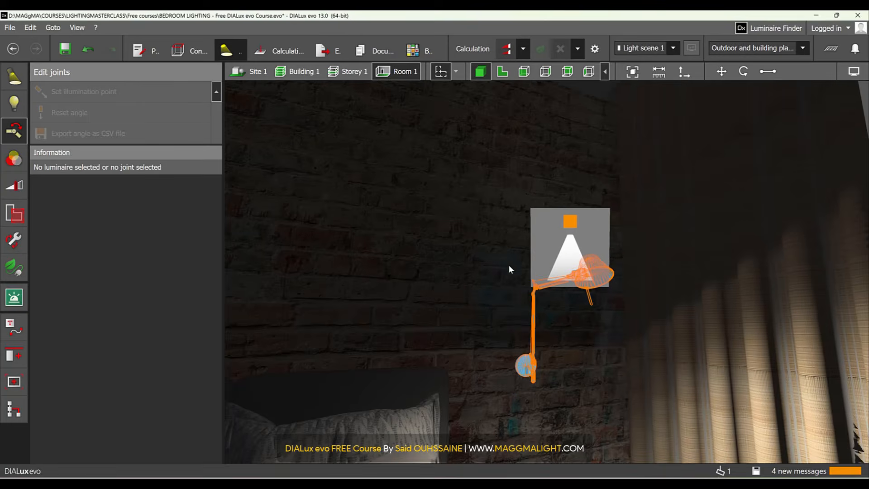
right_click_drag(509, 269, 539, 294)
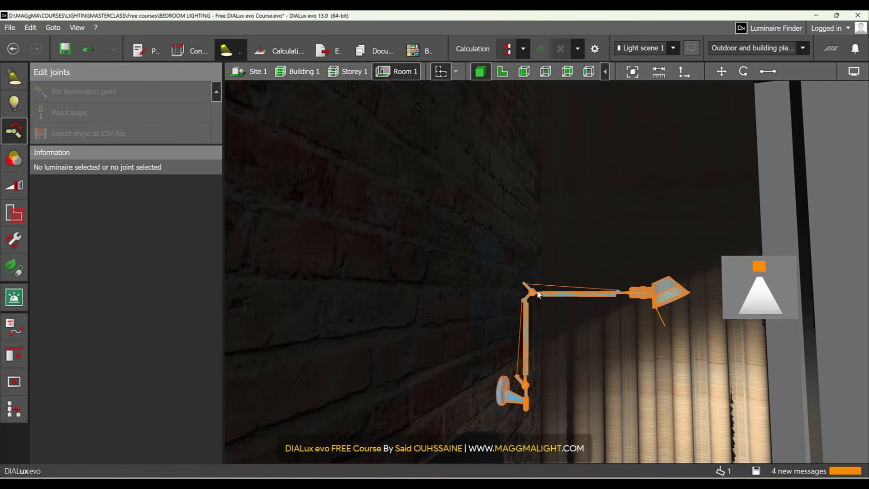
left_click(534, 294)
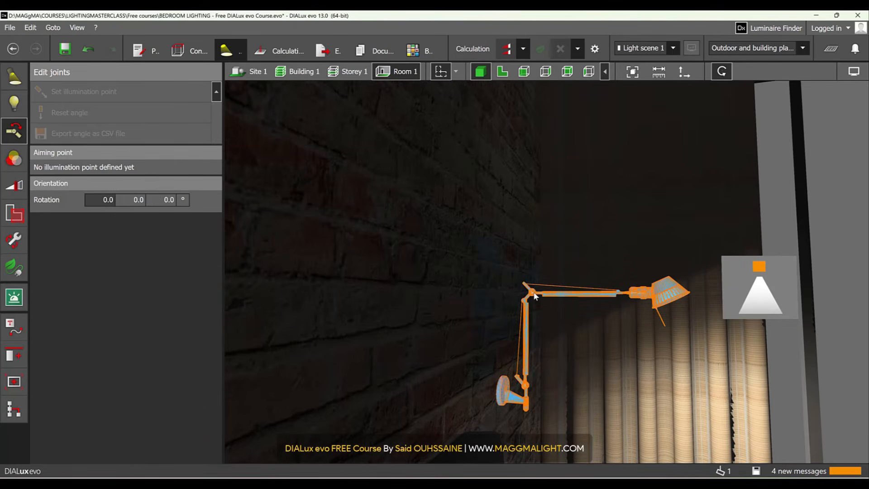
left_click_drag(564, 320, 531, 337)
- Tilt the lower arm away from the wall at its base joint to a rotation of -30°
middle_click_drag(609, 408, 558, 292)
scroll(558, 292, "up", 2)
right_click_drag(577, 320, 530, 341)
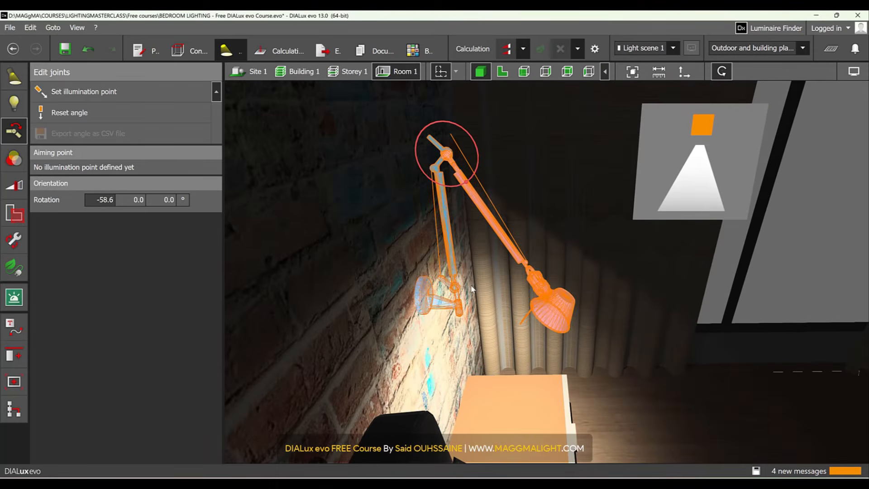
left_click(458, 306)
mouse_move(481, 279)
left_mouse_down()
mouse_move(472, 292)
mouse_move(479, 283)
left_mouse_up()
left_click_drag(524, 334, 528, 344)
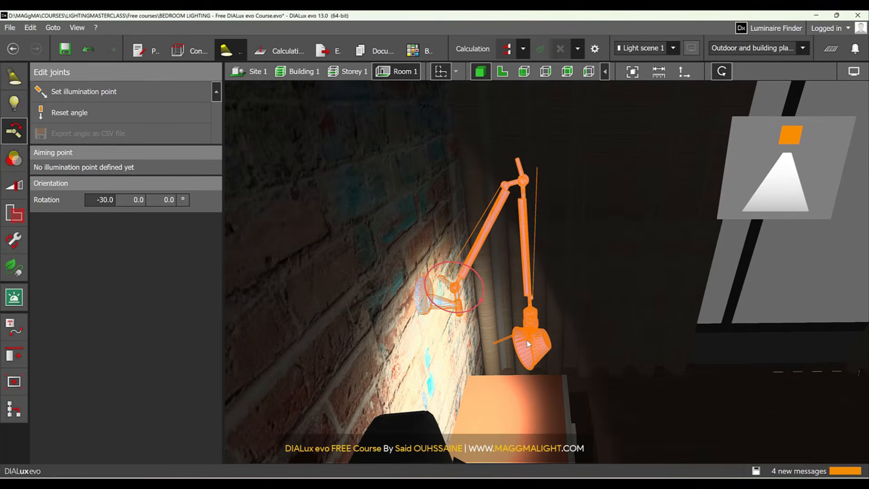
- Turn the lamp head at its joint to a rotation of about 41.8° and view the wall light in the room
left_click(534, 333)
right_click_drag(656, 374, 612, 345)
left_click_drag(538, 334, 539, 317)
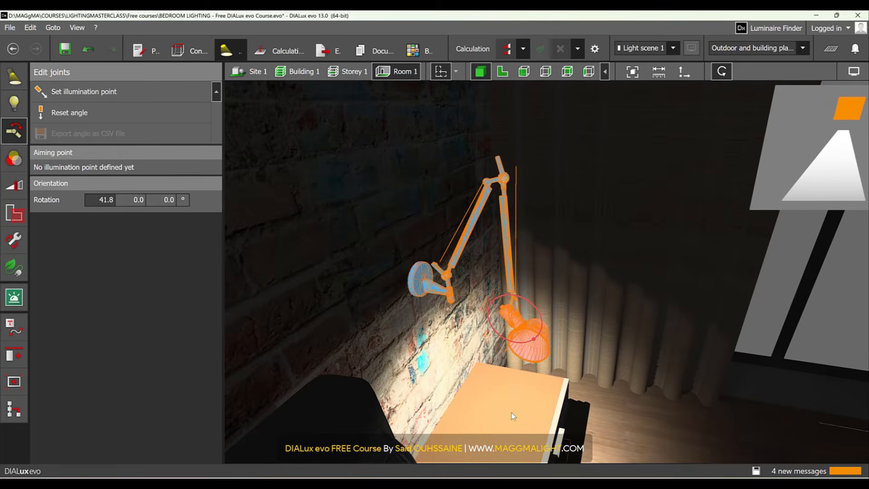
right_click_drag(531, 401, 544, 339)
scroll(588, 366, "down", 5)
left_click(583, 363)
scroll(584, 363, "down", 6)
middle_click_drag(544, 338, 629, 341)
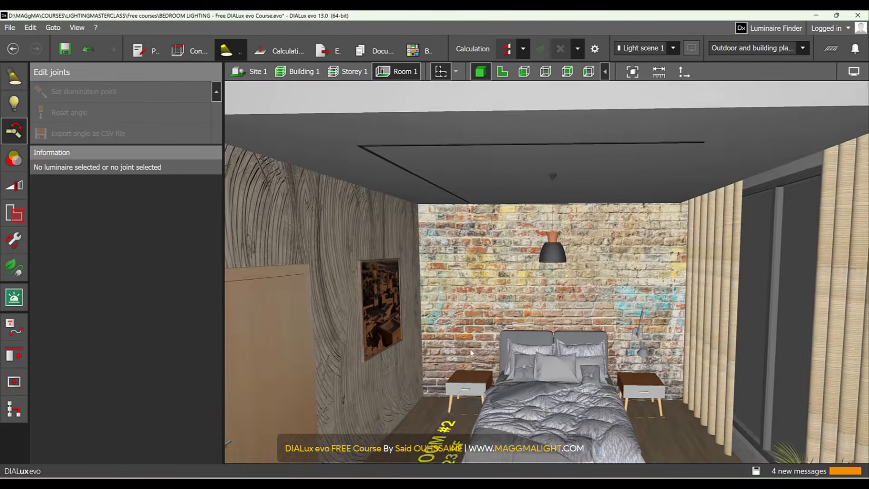
scroll(456, 357, "up", 3)
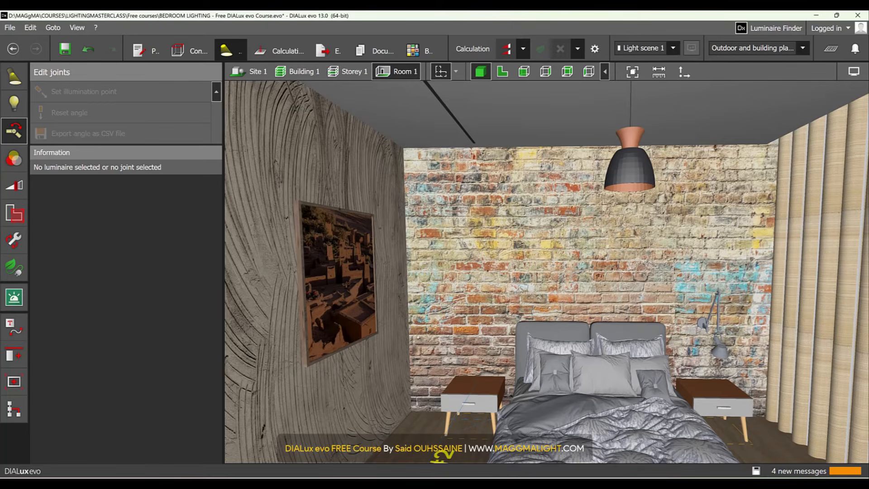
- Switch to the LUMINAIRES folder in File Explorer and load A3490200MG.uld into DIALux evo as the active luminaire
key("alt+Tab")
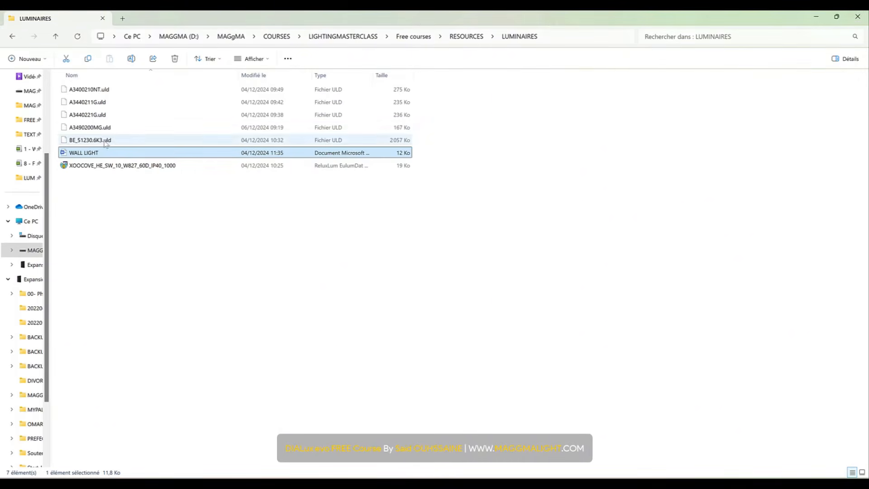
left_click(105, 128)
right_click(105, 128)
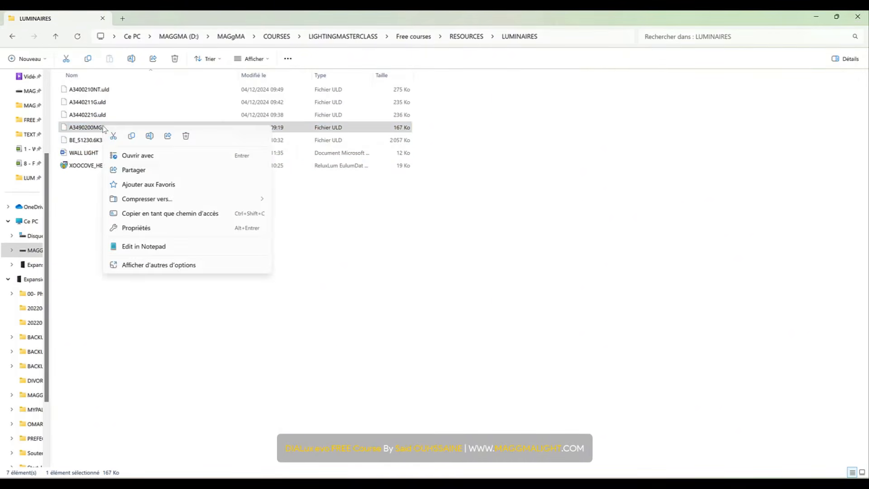
left_click(174, 266)
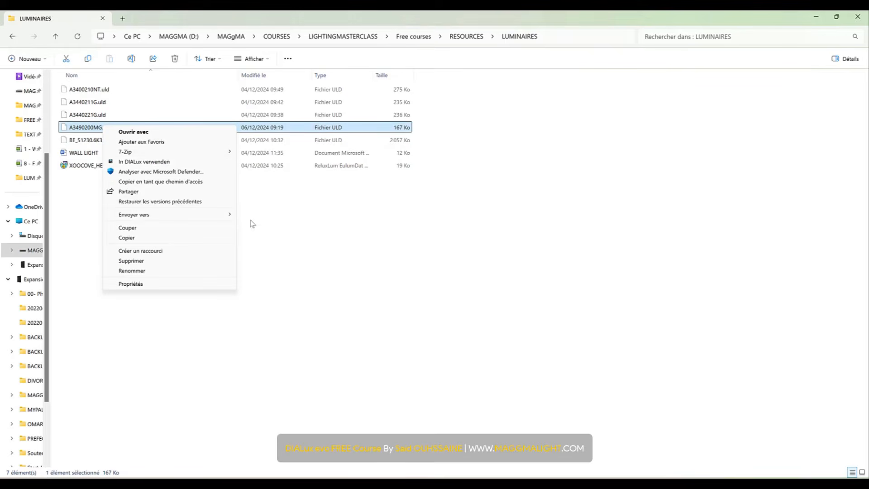
left_click(168, 162)
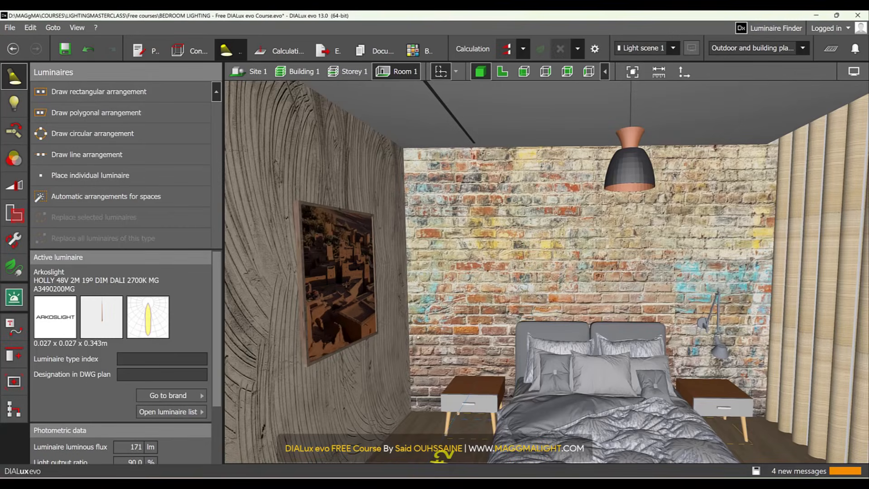
- In plan view, place the Arkoslight HOLLY luminaire over the empty bedside table beside the BEDROOM #2 label and centre it on the table
left_click(502, 71)
scroll(471, 248, "down", 8)
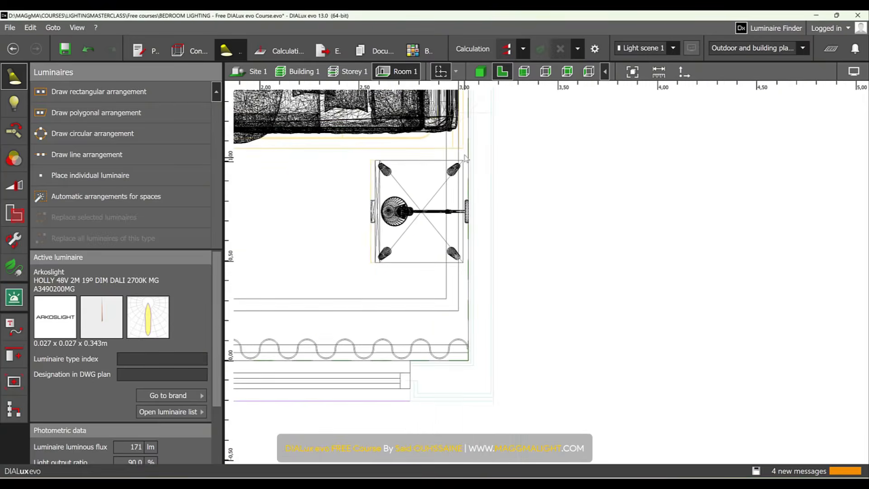
scroll(463, 288, "up", 10)
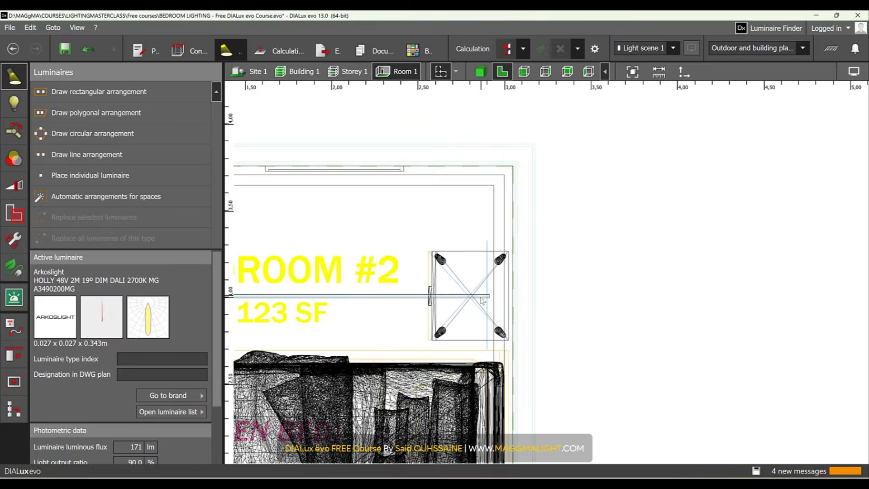
scroll(463, 288, "up", 3)
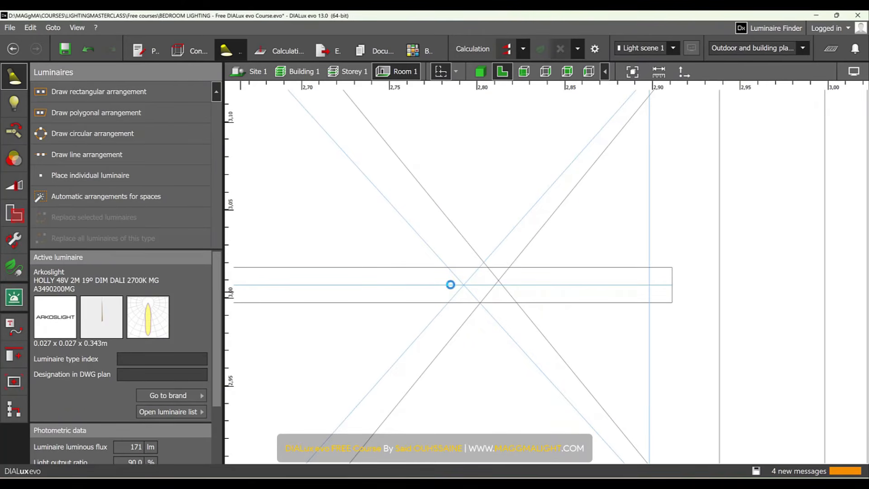
left_click(451, 284)
scroll(446, 287, "up", 3)
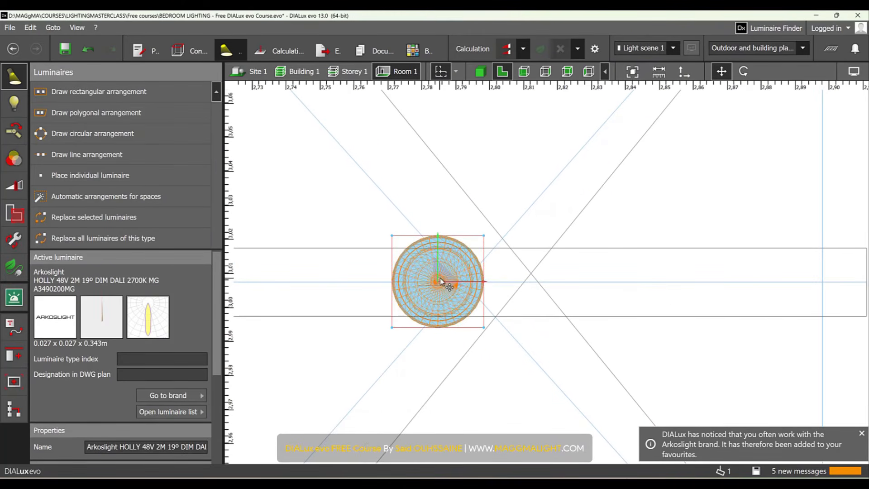
left_click_drag(438, 288, 466, 280)
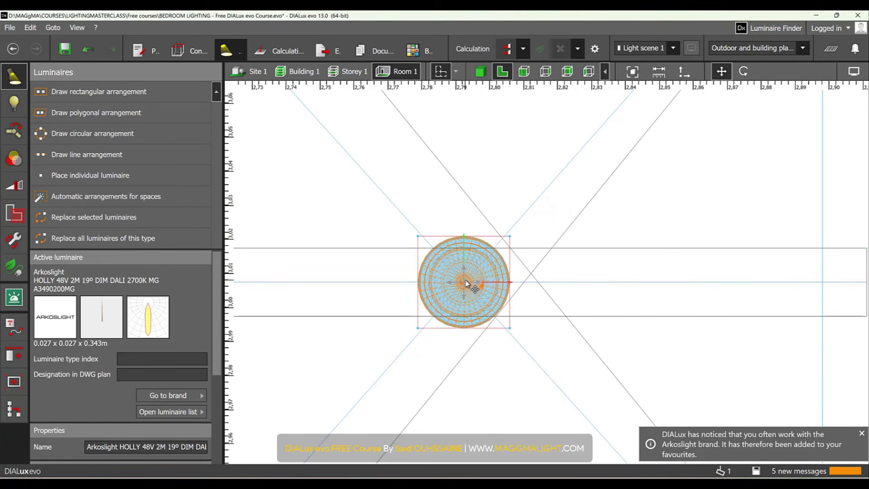
- In 3D, lower the HOLLY luminaire from the ceiling towards the bedside table and check its light on the brick wall
left_click(480, 71)
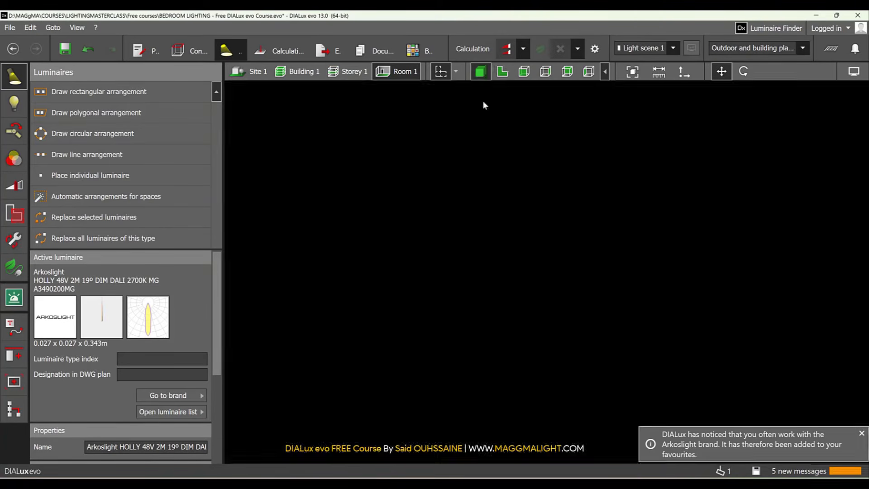
scroll(474, 331, "up", 4)
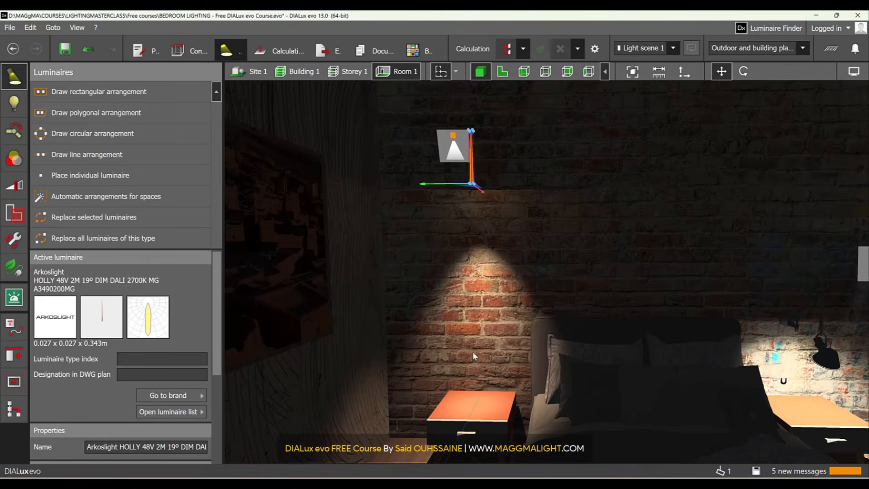
left_click_drag(472, 156, 489, 280)
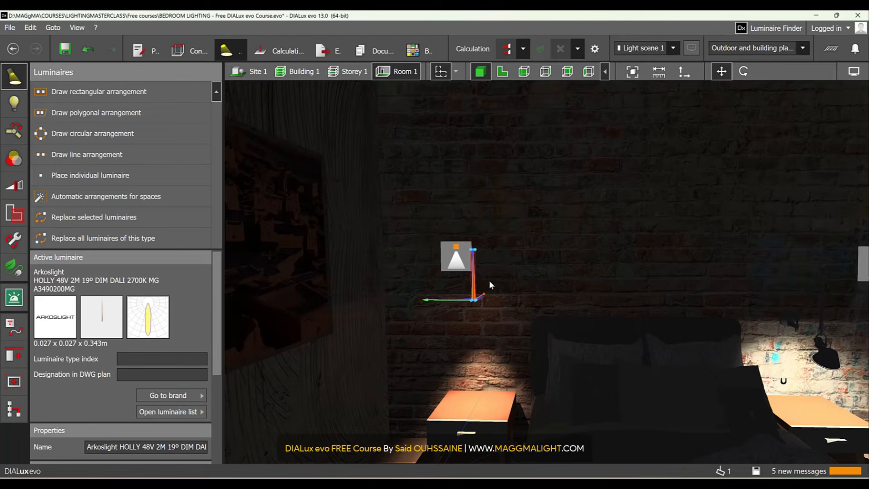
left_click(854, 72)
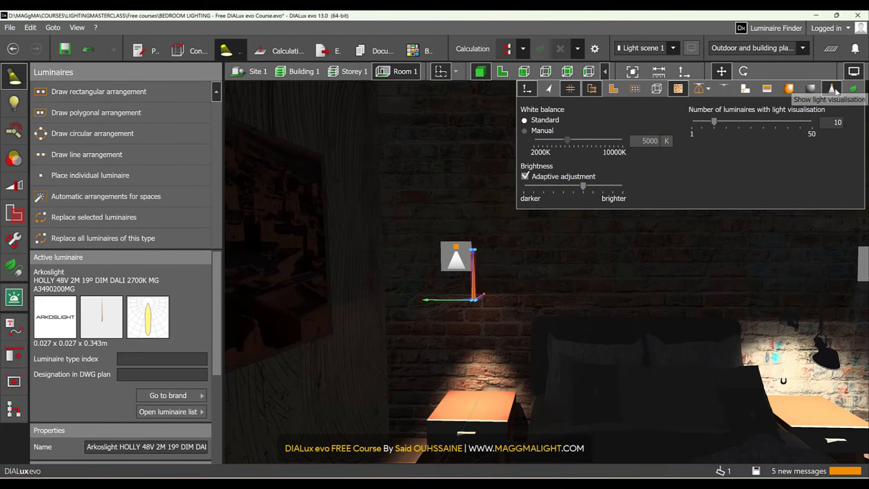
left_click(855, 72)
middle_click_drag(560, 294, 622, 249)
scroll(571, 274, "up", 1)
scroll(537, 331, "up", 1)
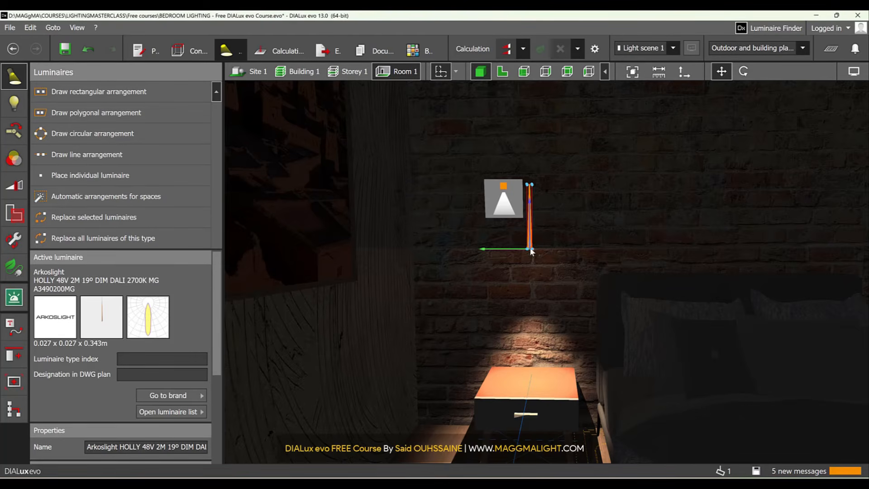
mouse_move(531, 211)
left_mouse_down()
mouse_move(530, 235)
mouse_move(531, 211)
left_mouse_up()
scroll(542, 373, "down", 2)
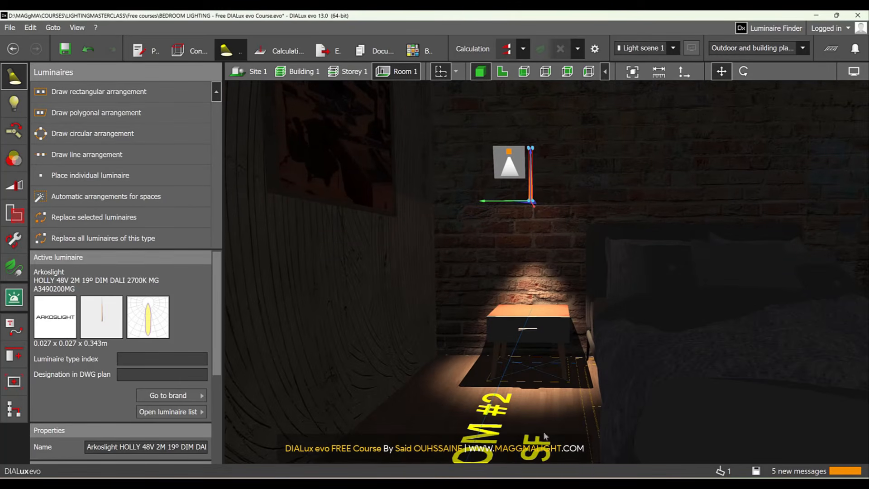
scroll(533, 183, "up", 2)
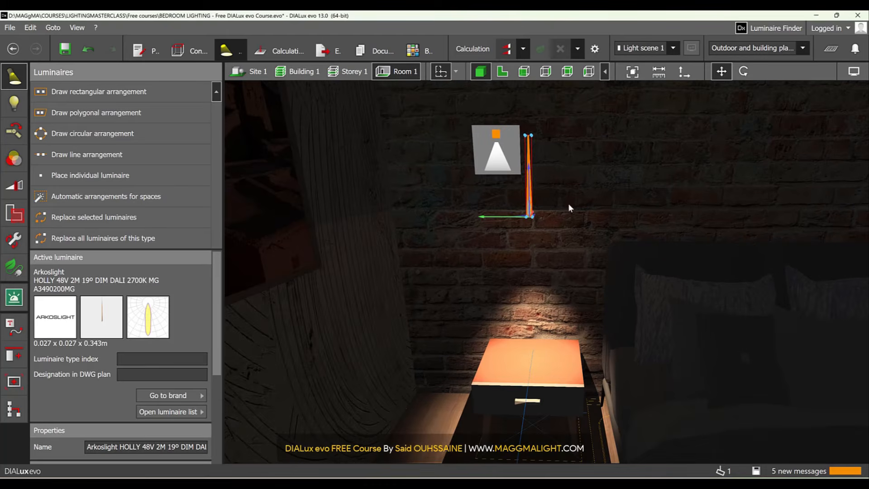
- Lower the HOLLY luminaire a little more, set its mounting height to 1 m and deselect it
left_click_drag(530, 175, 530, 202)
scroll(183, 388, "down", 3)
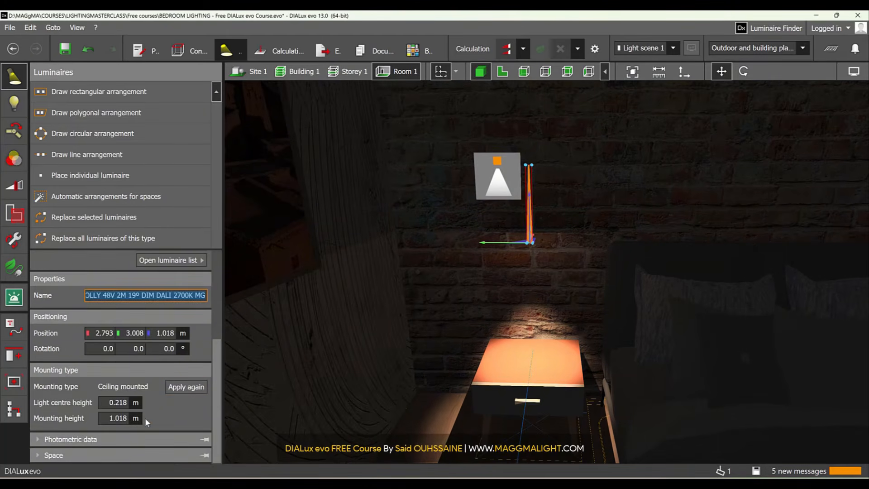
left_click(114, 420)
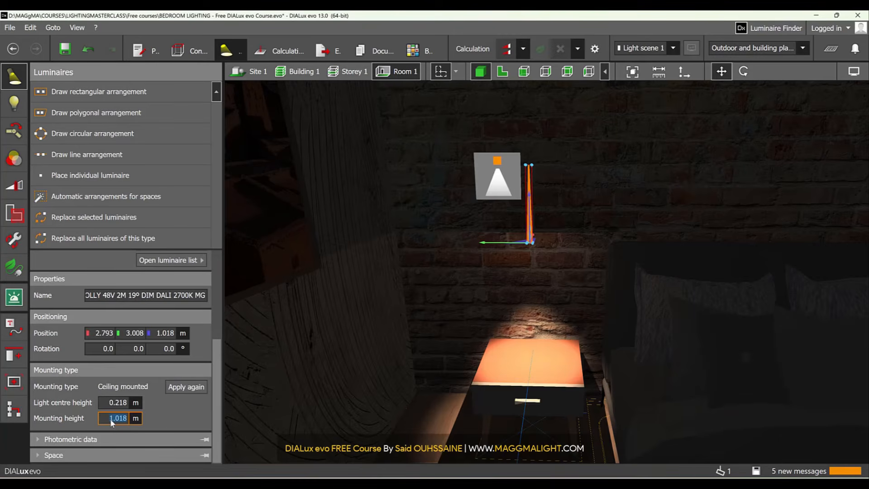
key("Return")
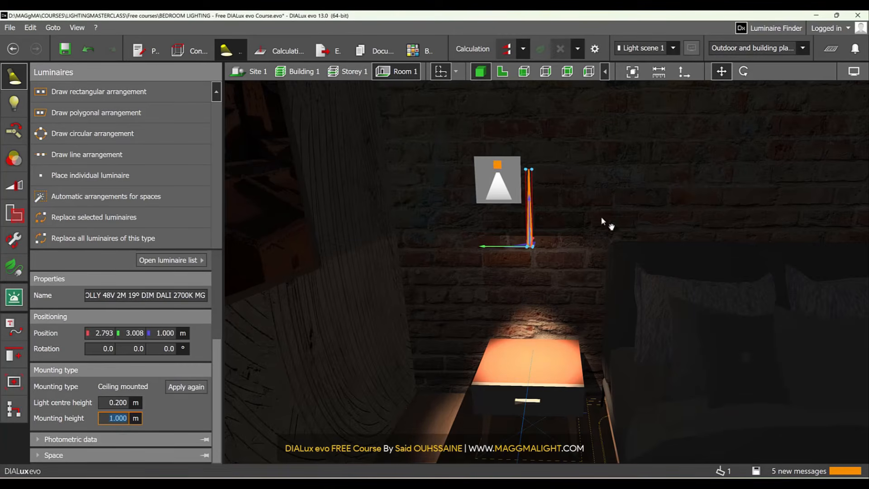
middle_click_drag(601, 216, 579, 197)
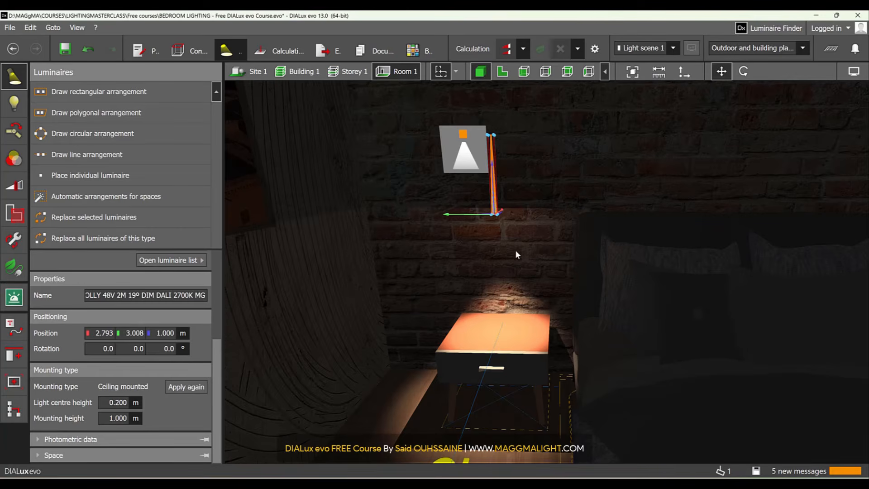
middle_click_drag(516, 251, 477, 237)
scroll(489, 266, "down", 5)
left_click(491, 268)
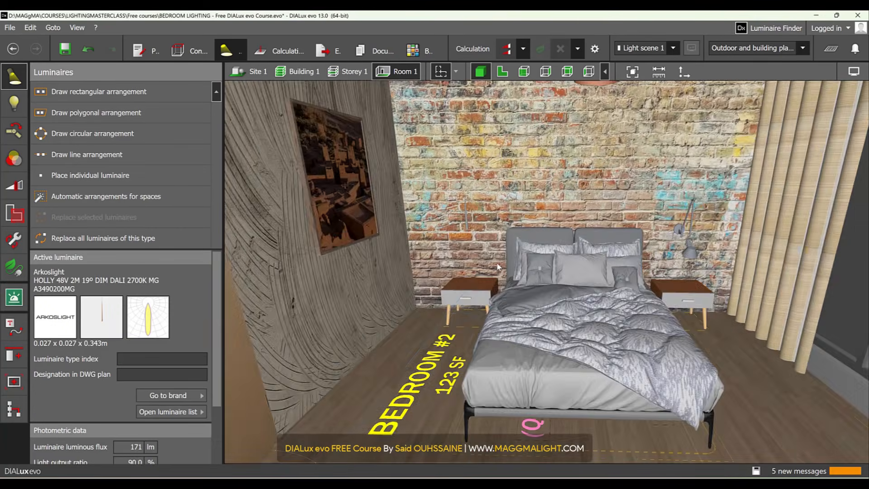
- Duplicate the thin vertical cylinder that serves as the cord of the pendant above the bed
right_click_drag(498, 267, 437, 283)
scroll(353, 246, "down", 3)
scroll(432, 288, "up", 4)
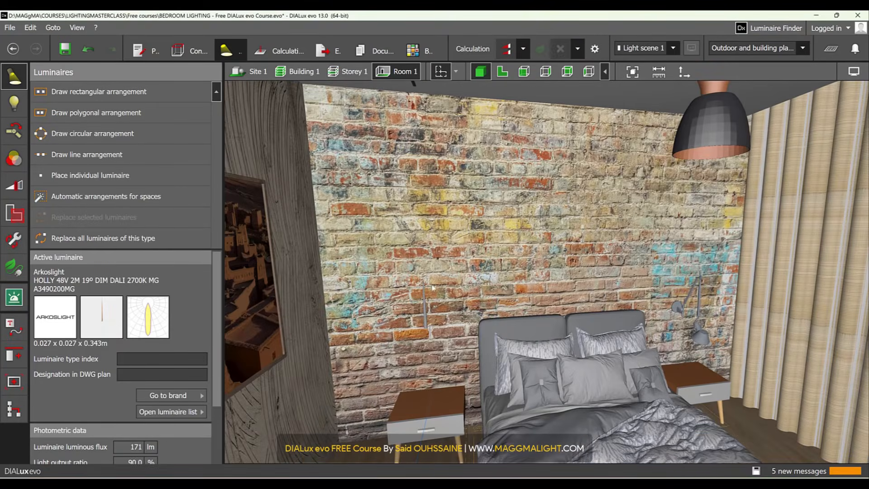
middle_click_drag(701, 156, 659, 240)
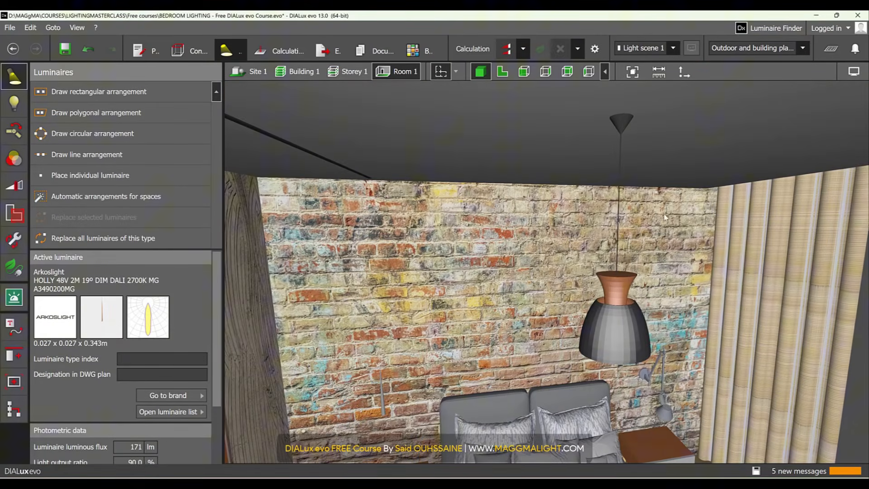
left_click(617, 208)
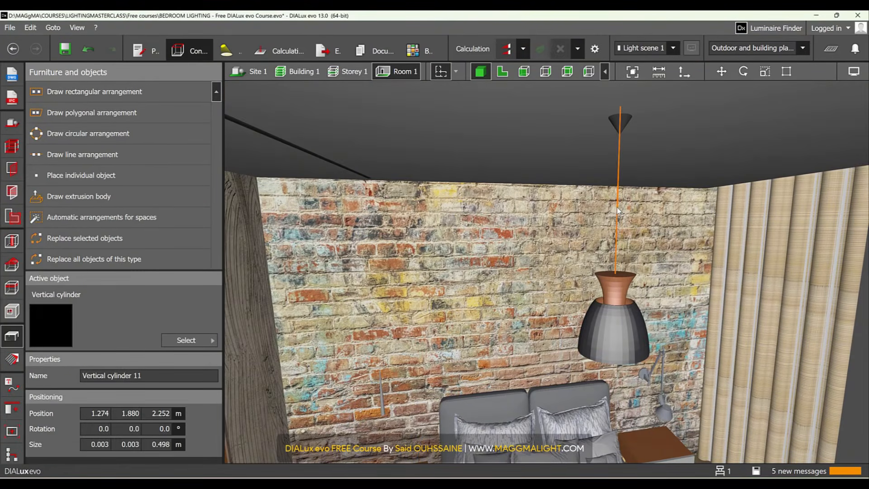
left_click(618, 208)
- In plan view, move the copied cord onto the centre of the HOLLY luminaire, at about X 2.792 m and Y 3.008 m
left_click(502, 71)
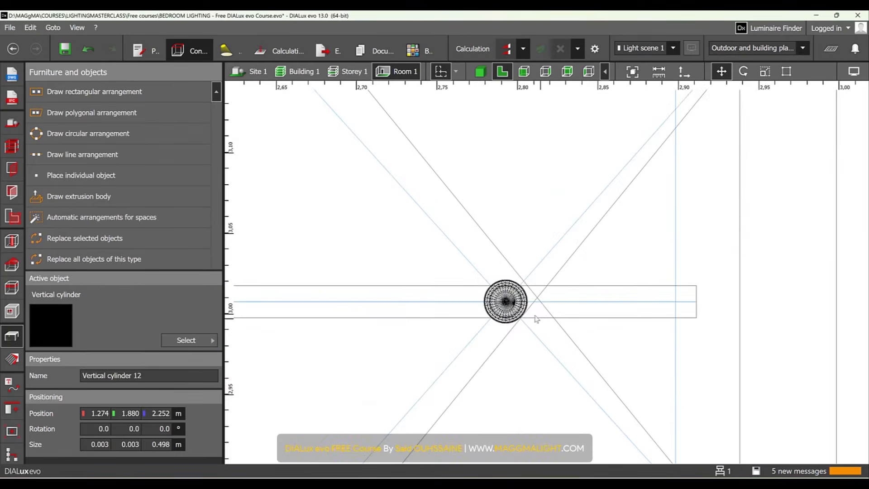
scroll(536, 318, "down", 10)
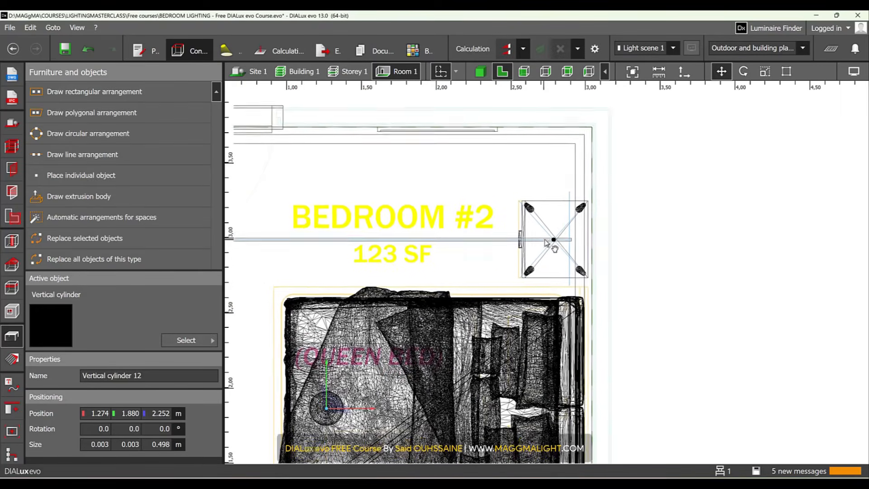
middle_click_drag(545, 239, 545, 234)
left_click_drag(328, 403, 555, 234)
scroll(555, 235, "up", 10)
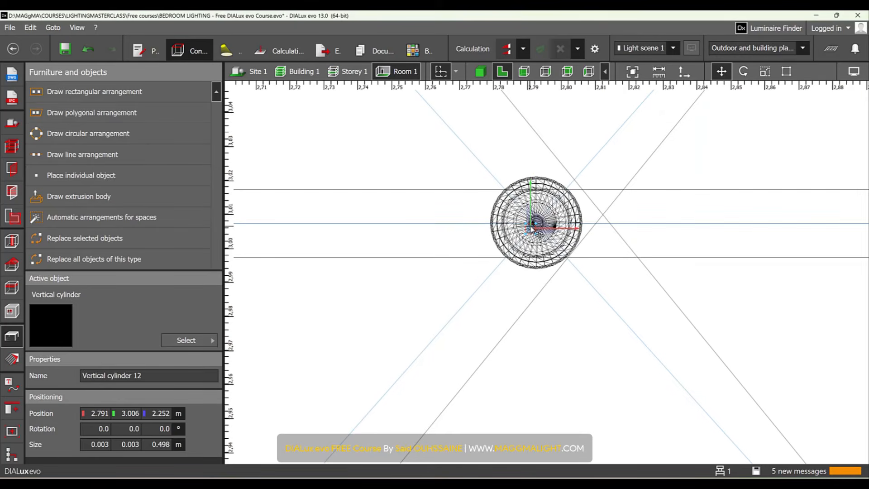
left_click_drag(532, 229, 537, 224)
- In front view, shorten the original pendant's cord from its upper end to the tip of the ceiling cone, about 0.422 m long
left_click(524, 71)
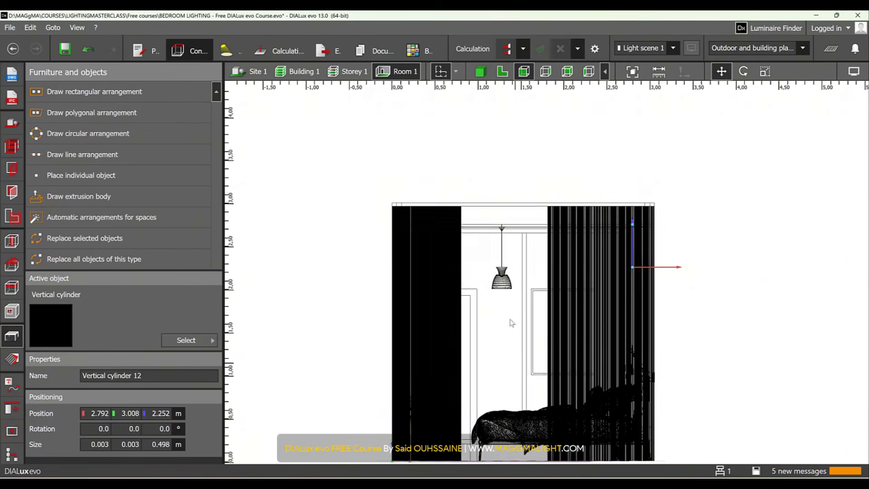
scroll(505, 244, "up", 6)
scroll(566, 333, "up", 2)
left_click(551, 340)
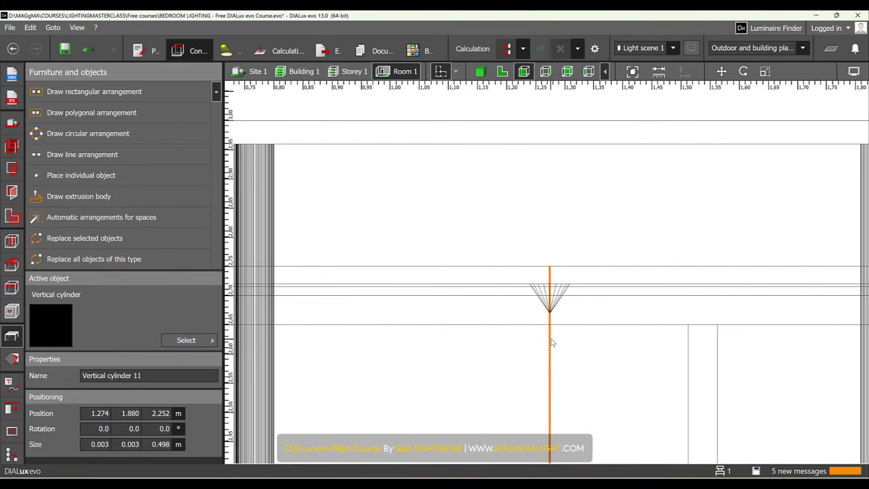
left_click(766, 72)
scroll(539, 263, "up", 2)
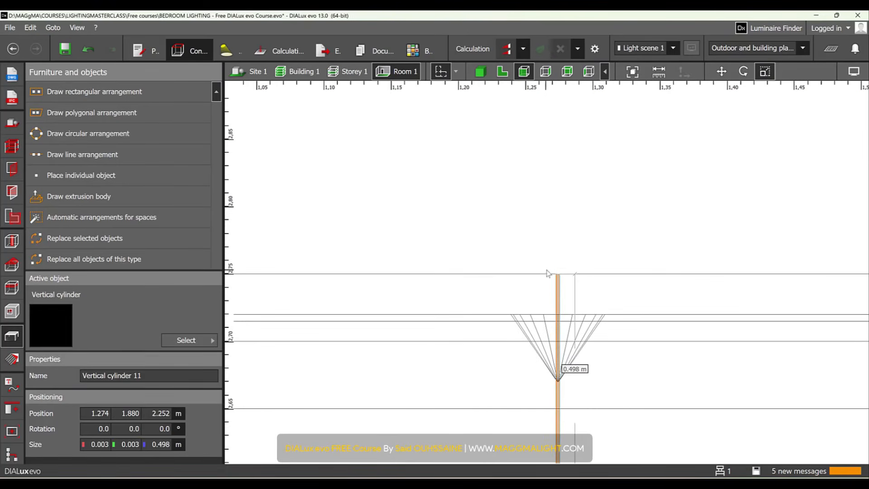
left_click_drag(558, 259, 561, 379)
scroll(532, 369, "down", 10)
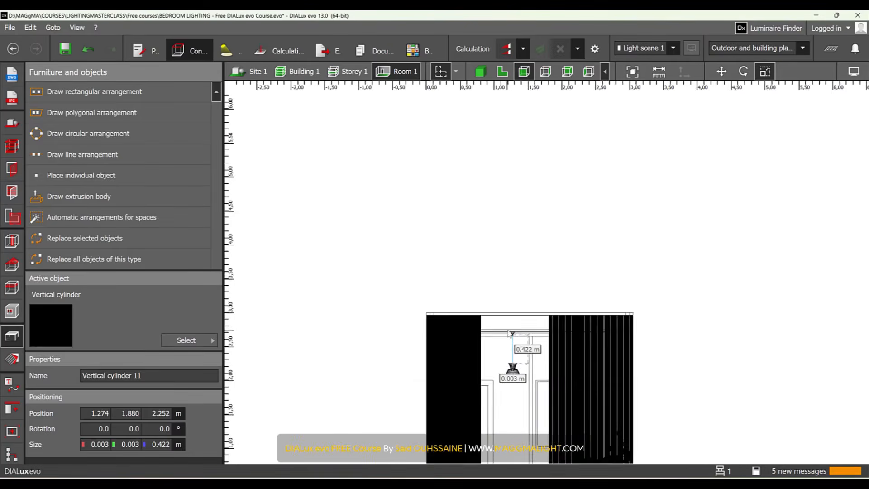
- In side view, select the copied cord and stretch its lower end down to the top of the HOLLY luminaire
left_click(545, 72)
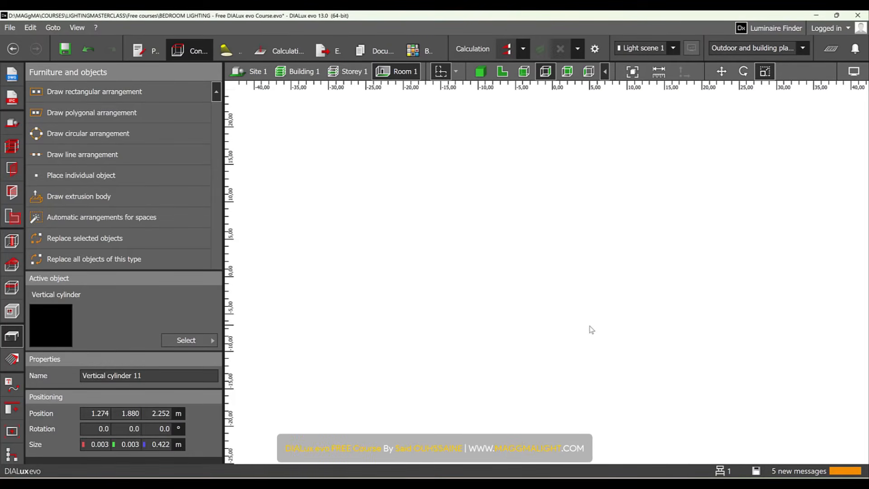
scroll(593, 306, "up", 5)
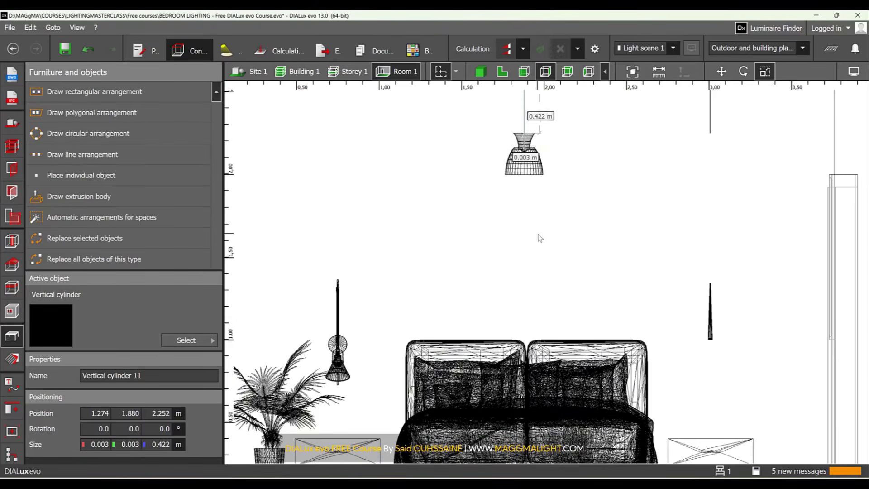
left_click_drag(686, 241, 631, 181)
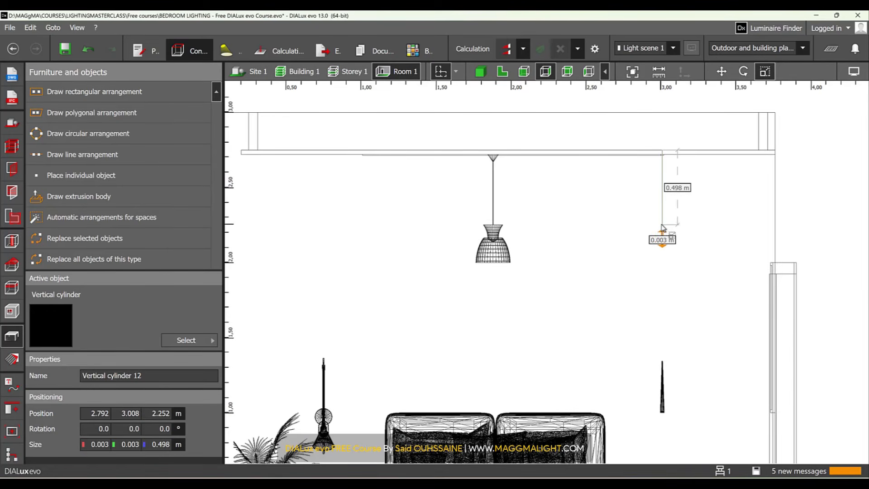
left_click_drag(664, 229, 668, 365)
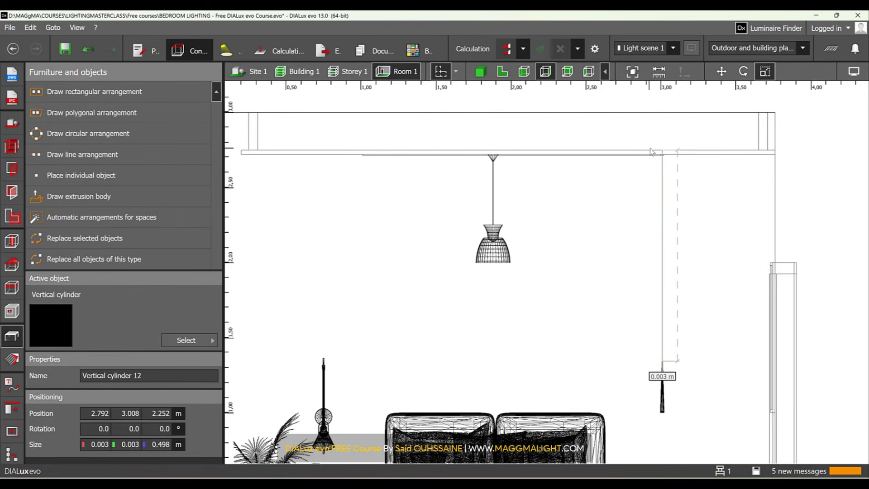
- In side view, trim the copied cord's upper end to the ceiling's lower face, making the cord about 1.377 m long
scroll(664, 159, "up", 5)
scroll(664, 161, "up", 2)
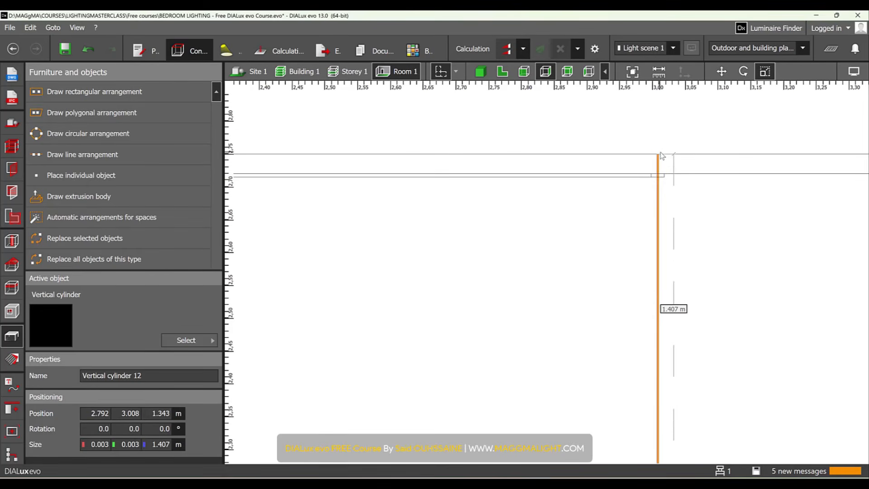
left_click_drag(662, 157, 666, 183)
scroll(609, 242, "down", 3)
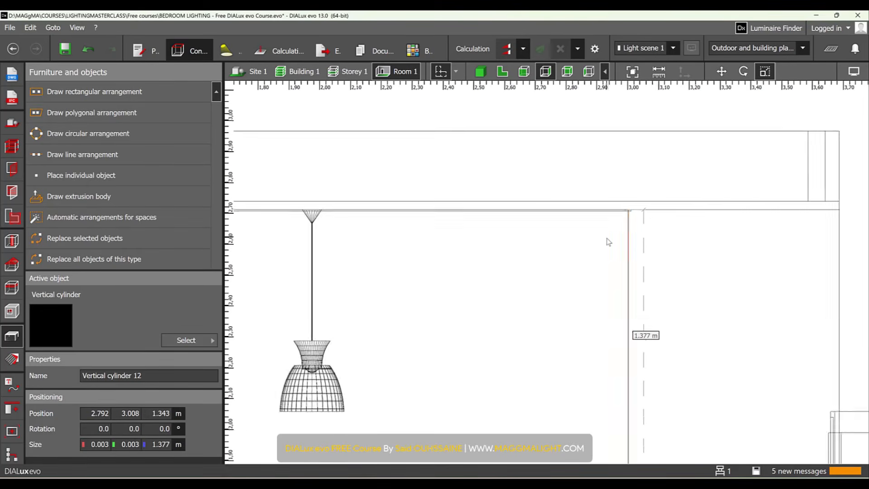
scroll(609, 242, "down", 5)
key("Escape")
- Inspect the new cord, both pendants and the ceiling track in the 3D view from several angles and distances
left_click(480, 71)
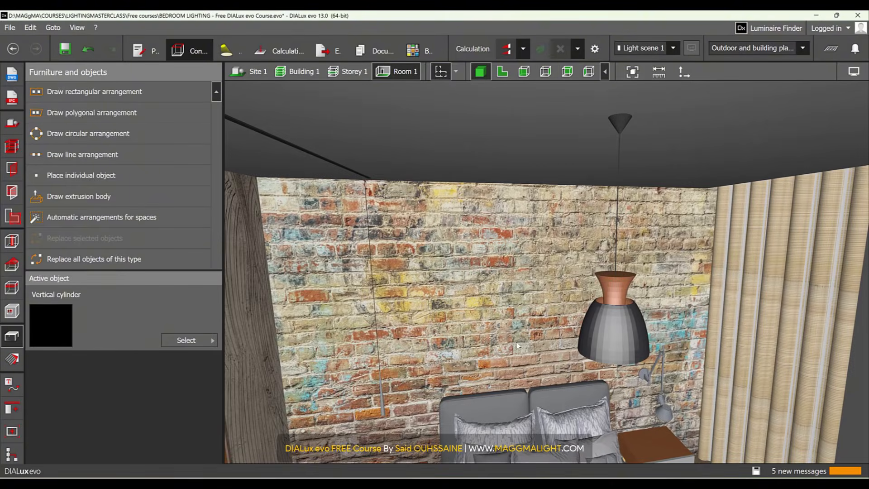
mouse_move(470, 315)
right_mouse_down()
mouse_move(453, 342)
mouse_move(432, 297)
mouse_move(534, 311)
mouse_move(486, 313)
right_mouse_up()
scroll(485, 343, "up", 4)
scroll(432, 297, "down", 8)
scroll(533, 311, "down", 2)
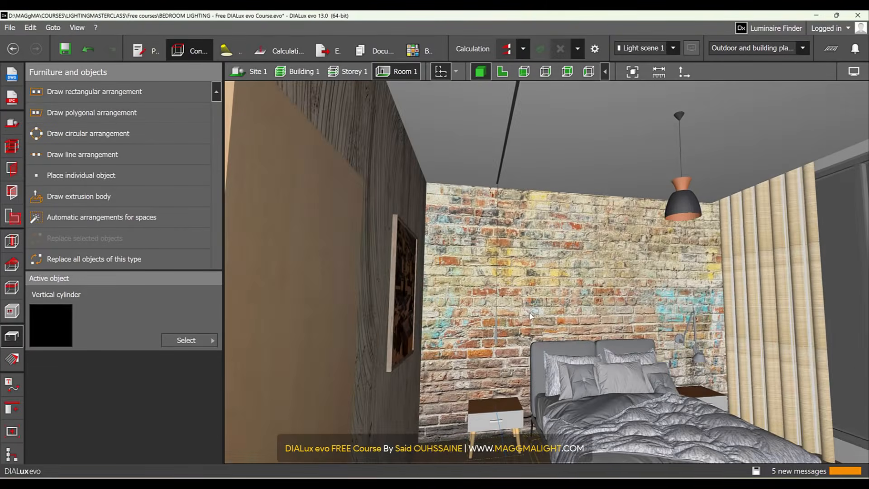
scroll(486, 313, "down", 3)
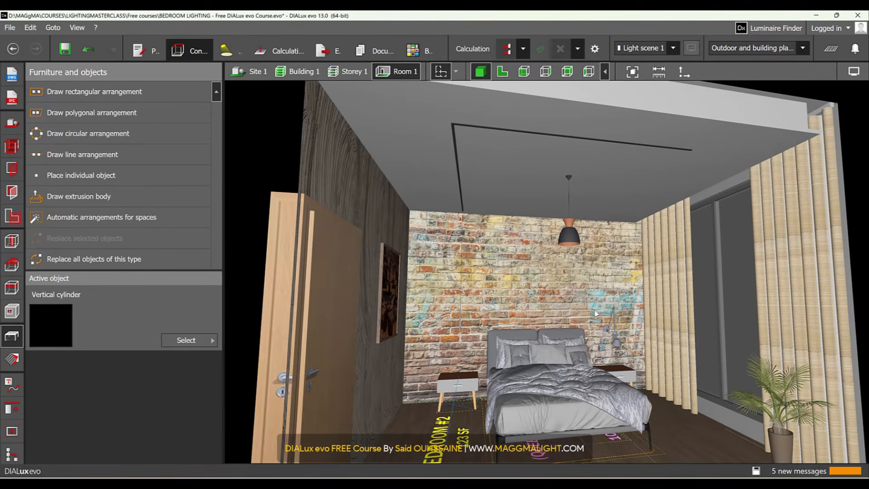
right_click_drag(594, 312, 578, 277)
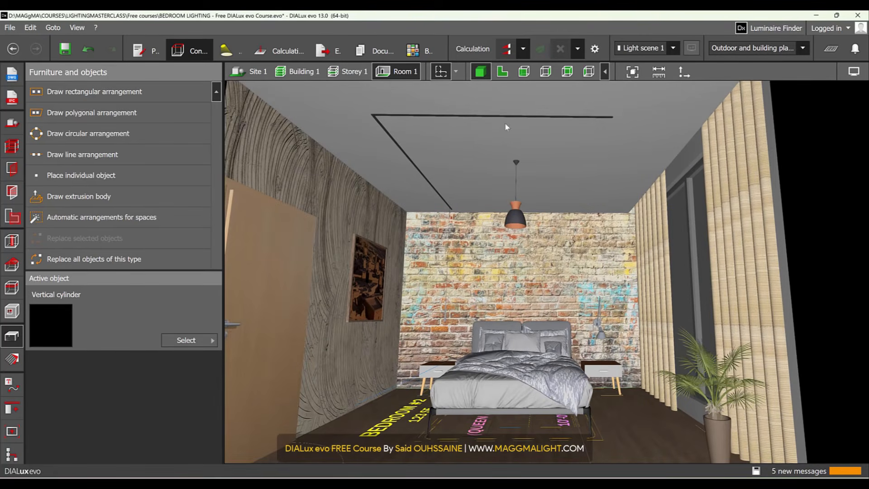
scroll(506, 126, "down", 3)
right_click_drag(506, 127, 539, 335)
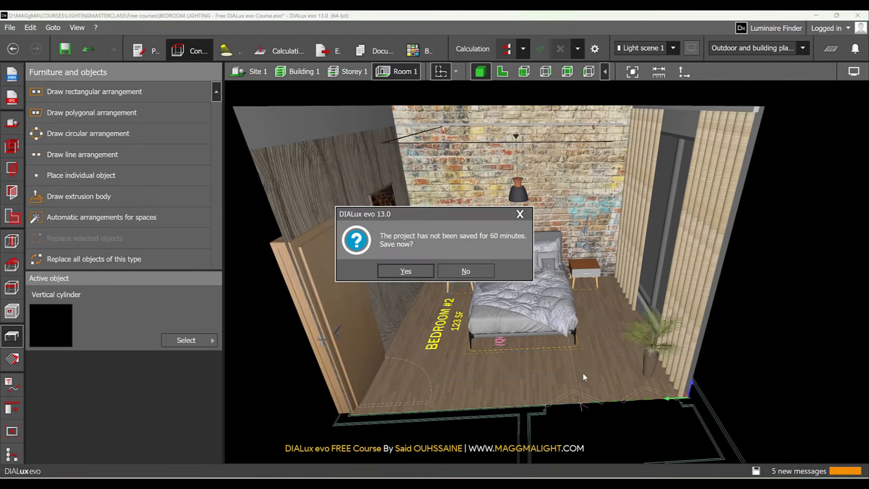
- Decline saving the project and return to the plan view of the room
left_click(466, 271)
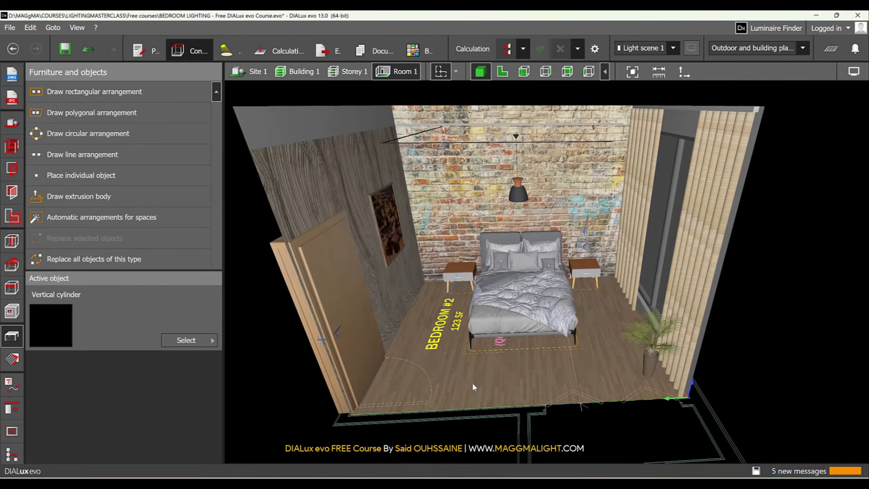
left_click(502, 71)
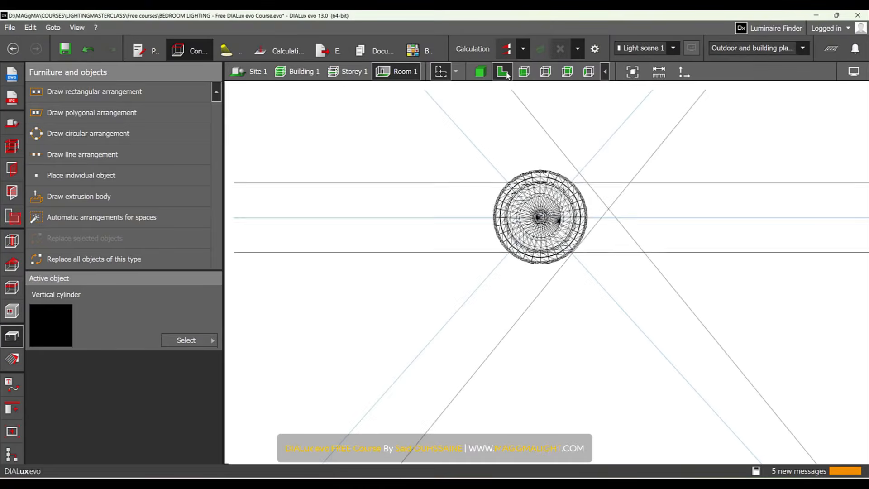
scroll(500, 258, "down", 10)
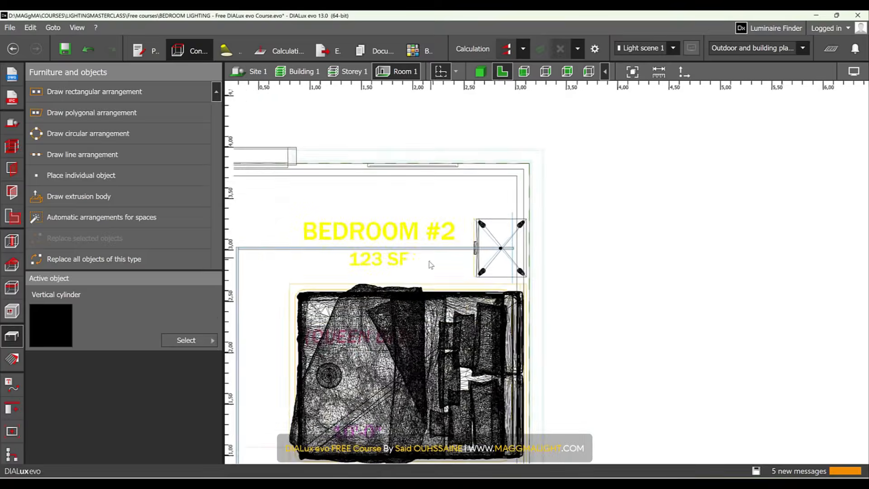
- Switch to the LUMINAIRES folder in File Explorer, load A3490200MG.uld into DIALux evo and return to the folder
key("alt+Tab")
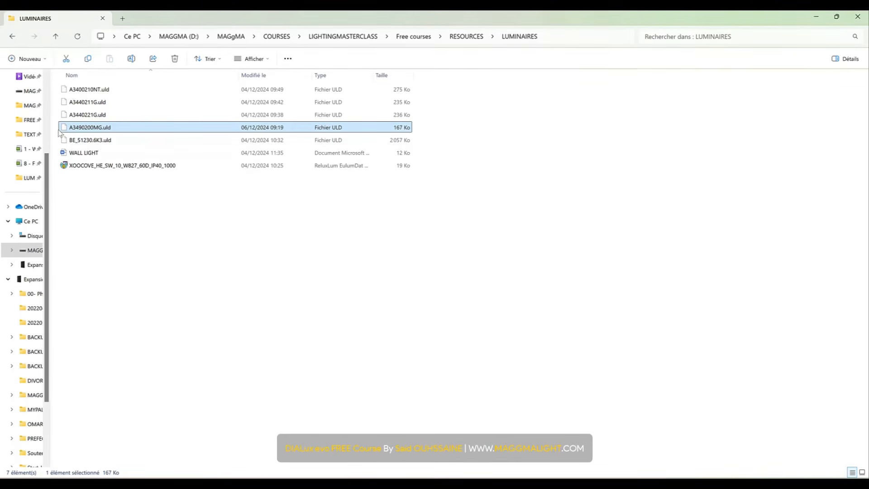
right_click(91, 130)
left_click(158, 266)
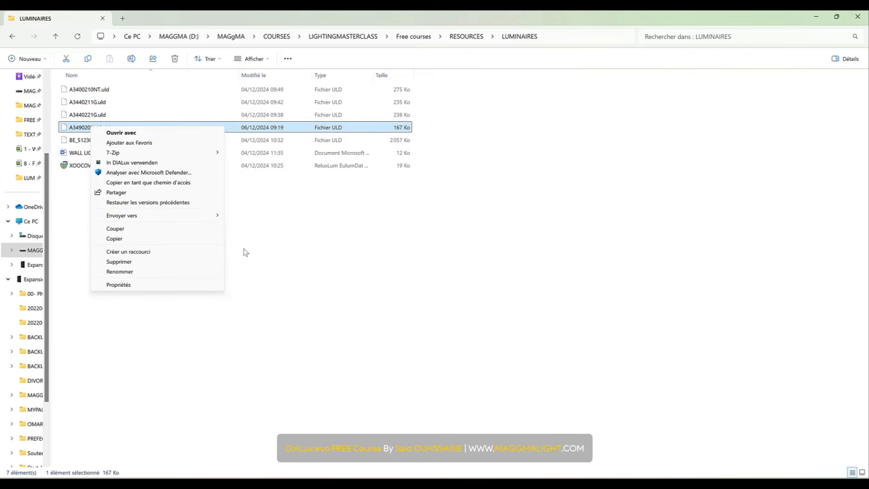
left_click(157, 163)
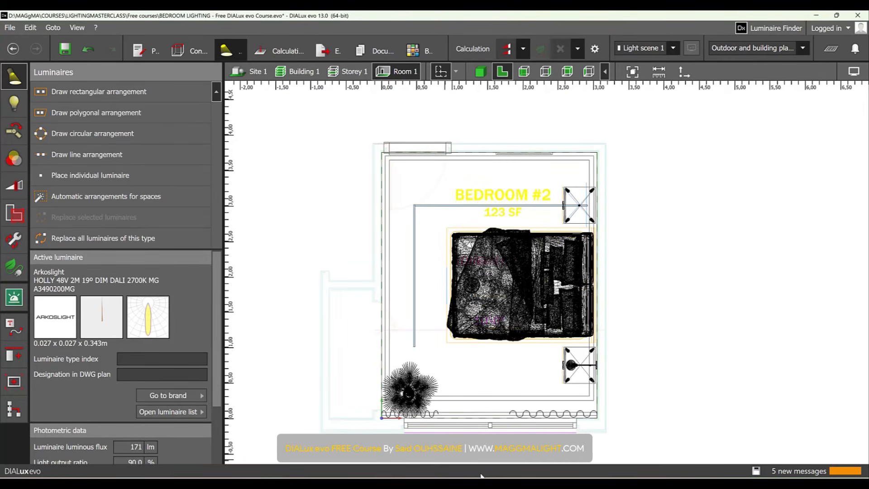
key("alt+Tab")
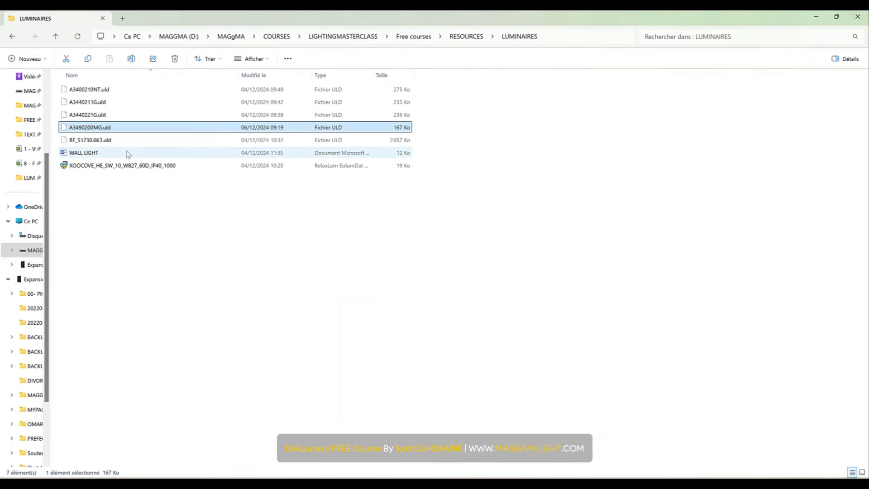
left_click(103, 116)
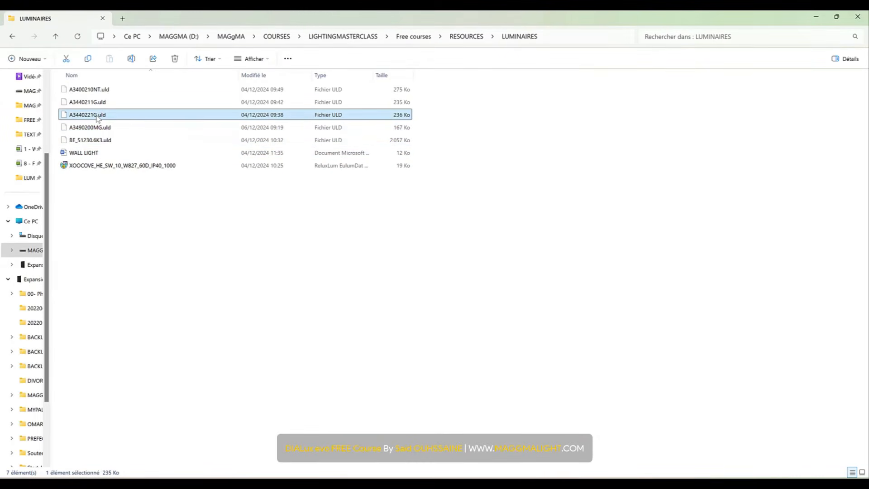
right_click(98, 118)
left_click(158, 256)
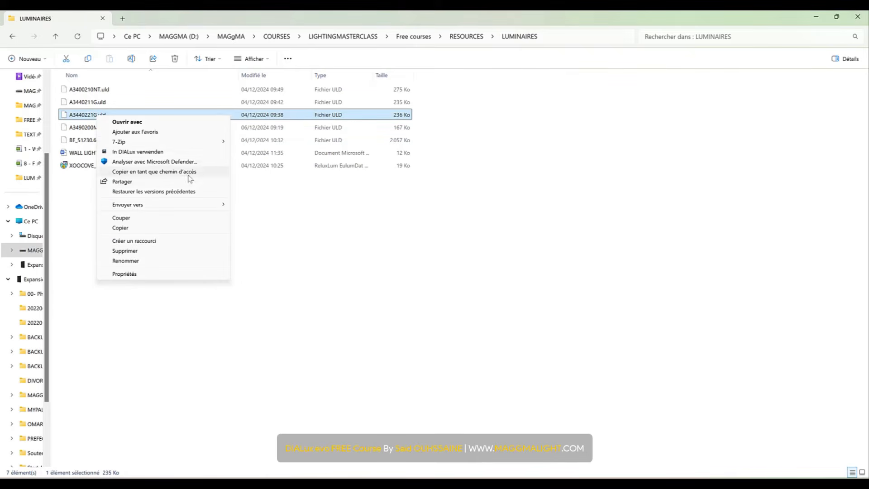
key("Escape")
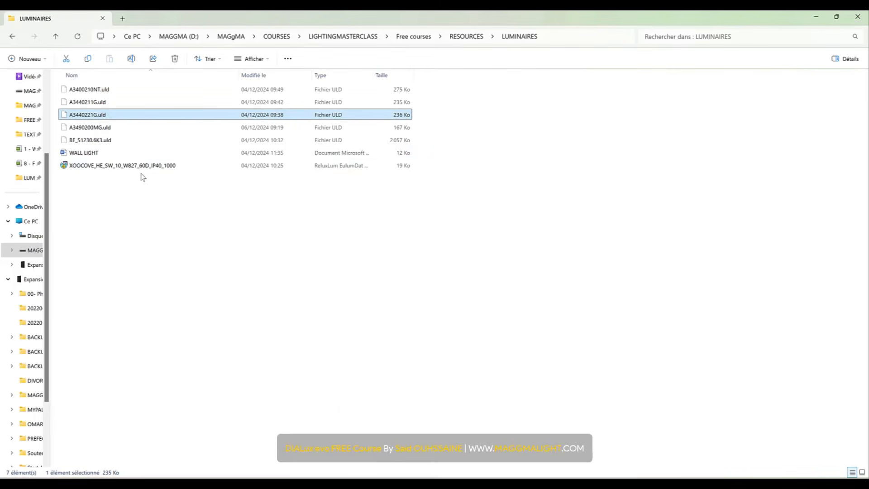
left_click(110, 107)
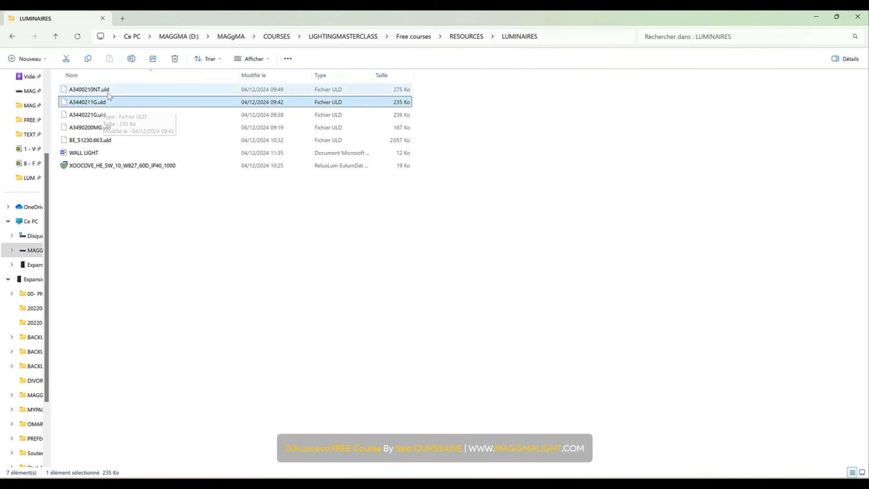
- Load the Arkoslight TOP MINI luminaire file A3400210NT.uld from the LUMINAIRES folder into DIALux evo
left_click(109, 93)
right_click(108, 94)
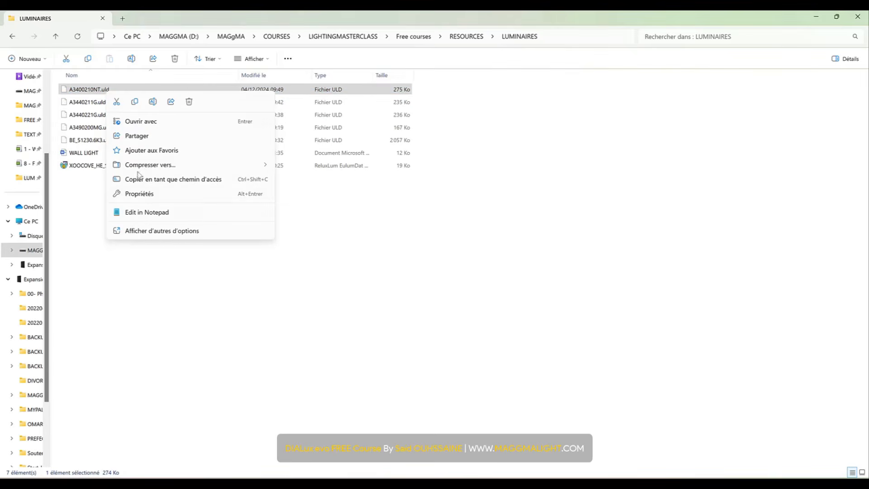
left_click(170, 232)
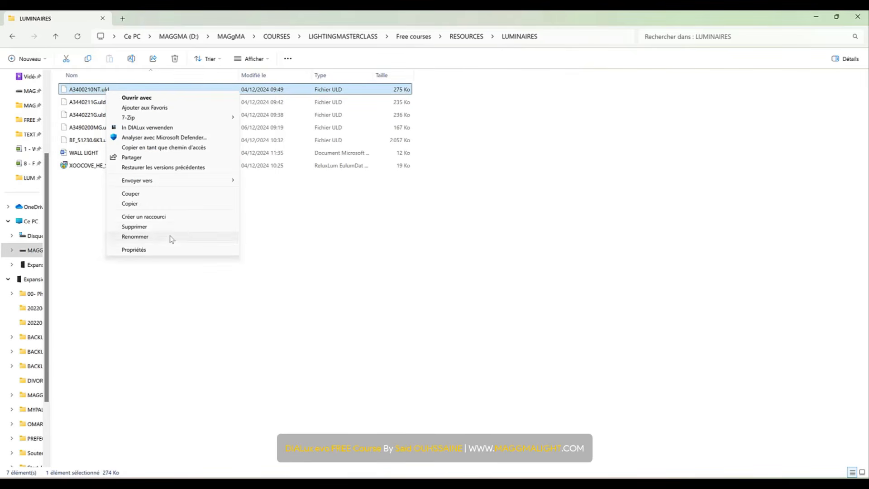
left_click(176, 129)
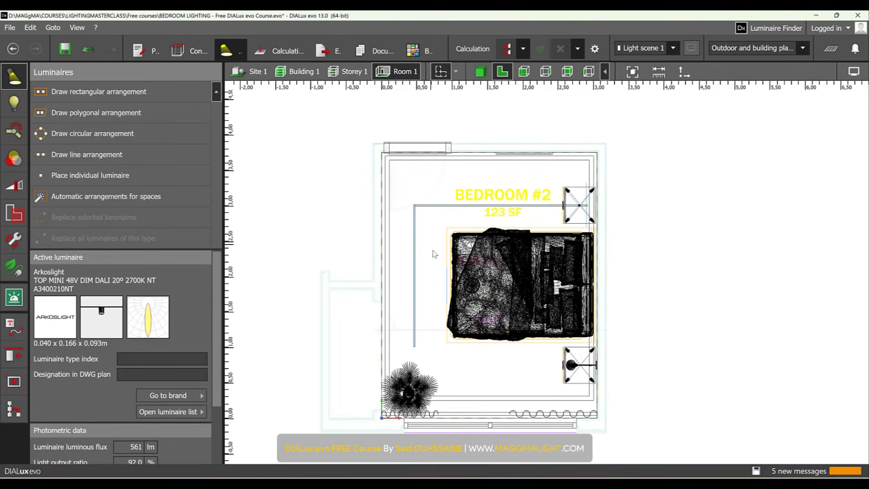
- Draw a line arrangement of TOP MINI luminaires along the centre of the track beyond the bed's foot, spanning the bed outline's width
scroll(423, 290, "up", 1)
scroll(425, 293, "up", 2)
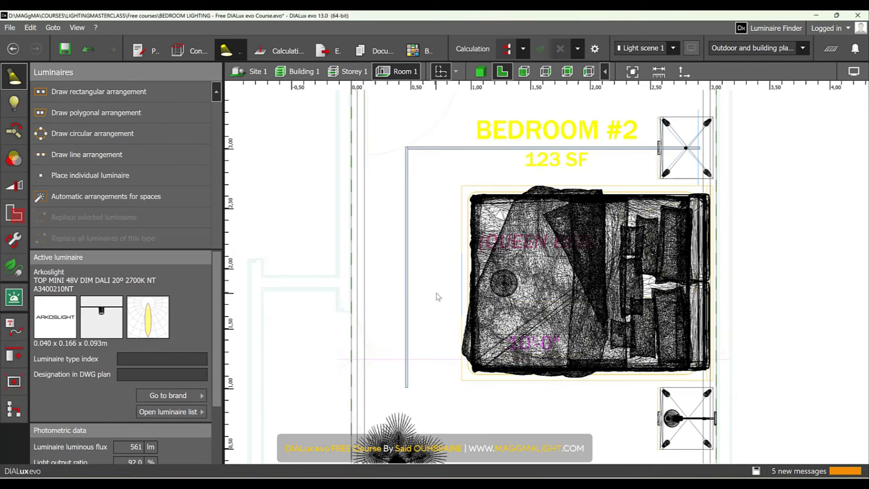
left_click(121, 156)
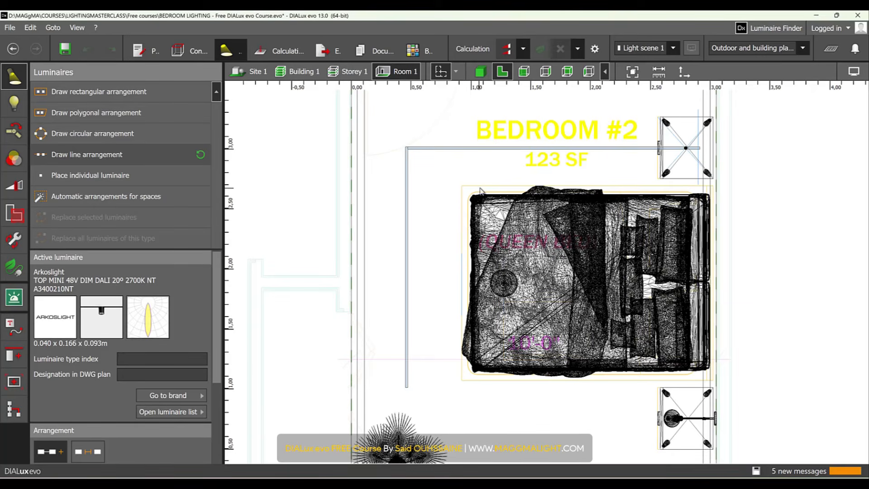
scroll(482, 195, "up", 5)
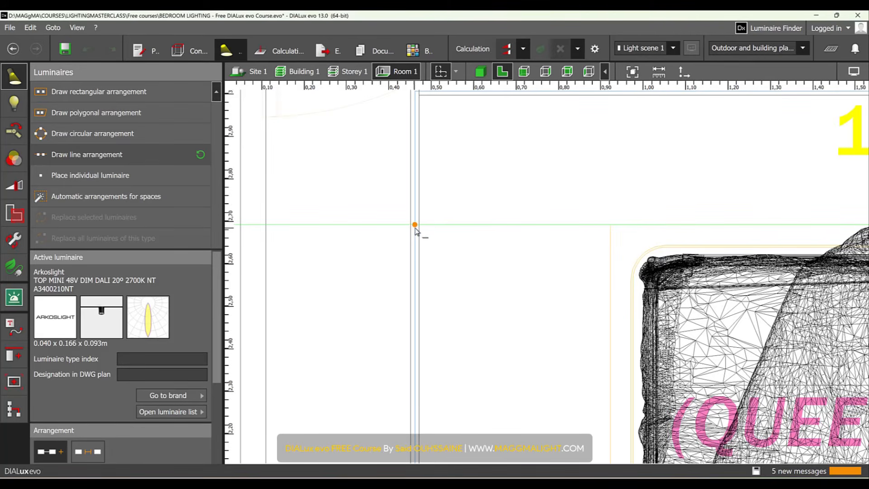
scroll(415, 232, "up", 2)
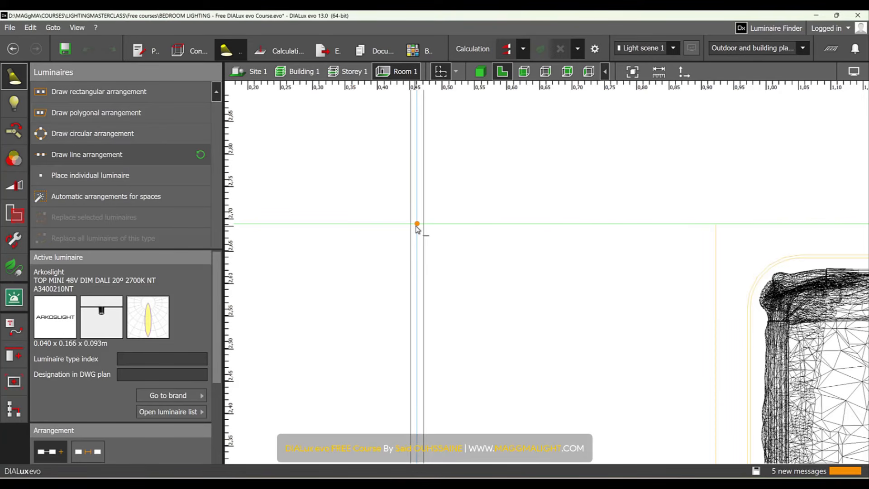
left_click(417, 224)
scroll(441, 272, "down", 5)
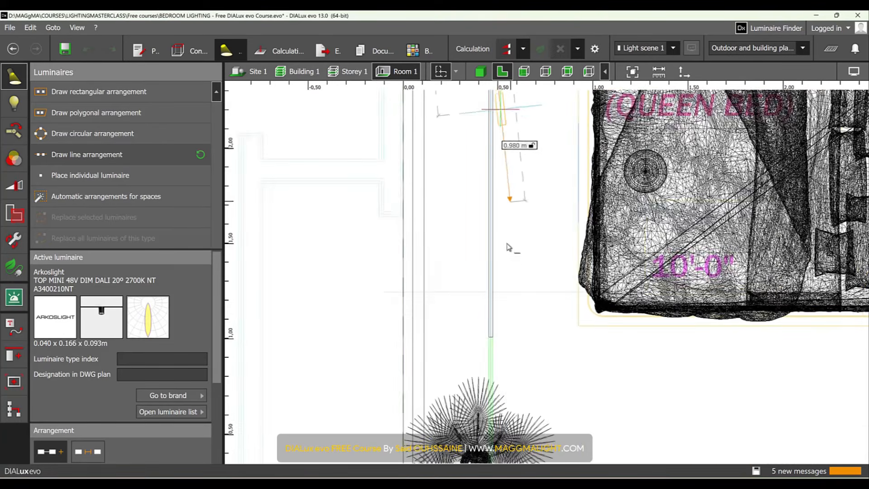
scroll(592, 339, "up", 3)
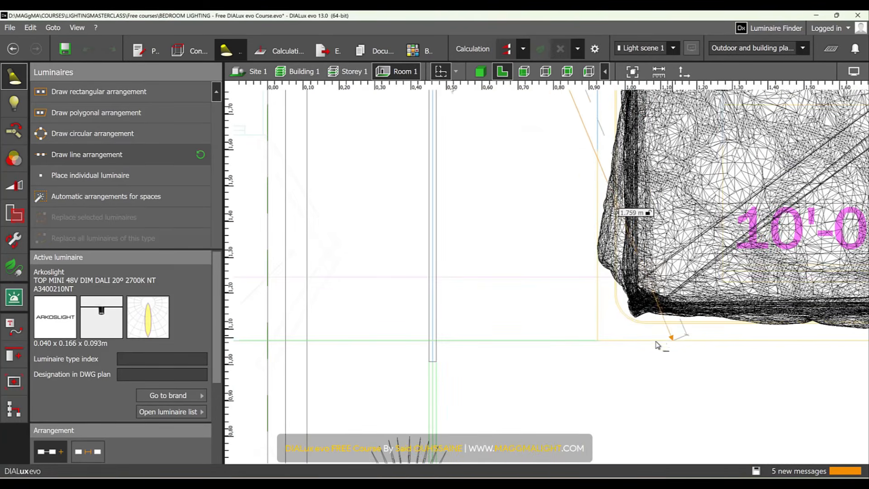
scroll(432, 344, "up", 3)
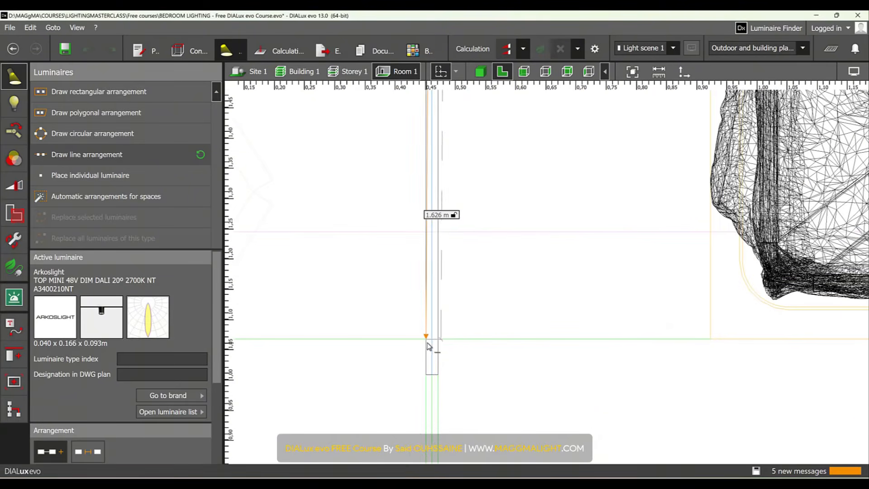
left_click(431, 340)
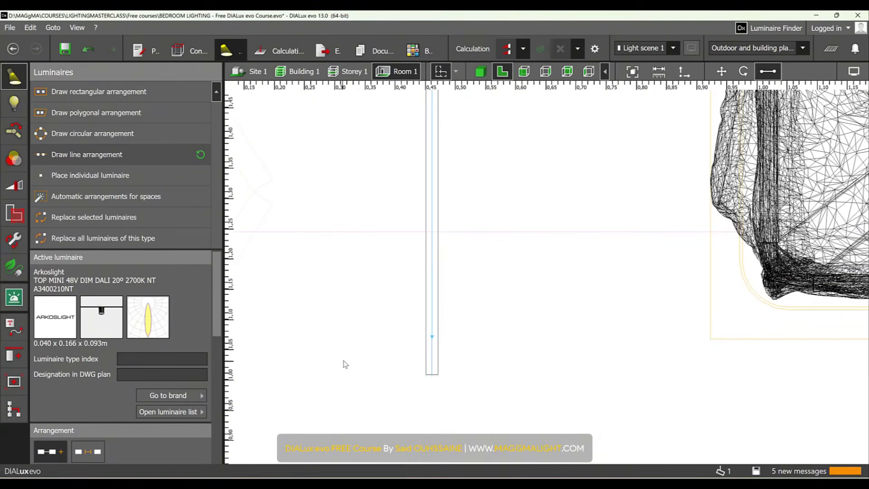
- Set the number of luminaires in the TOP MINI line arrangement to 2
scroll(353, 361, "down", 6)
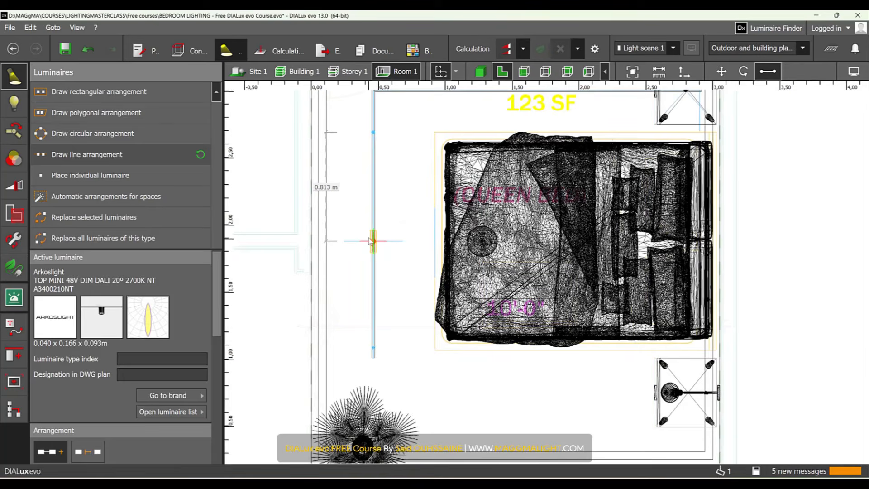
left_click(369, 240)
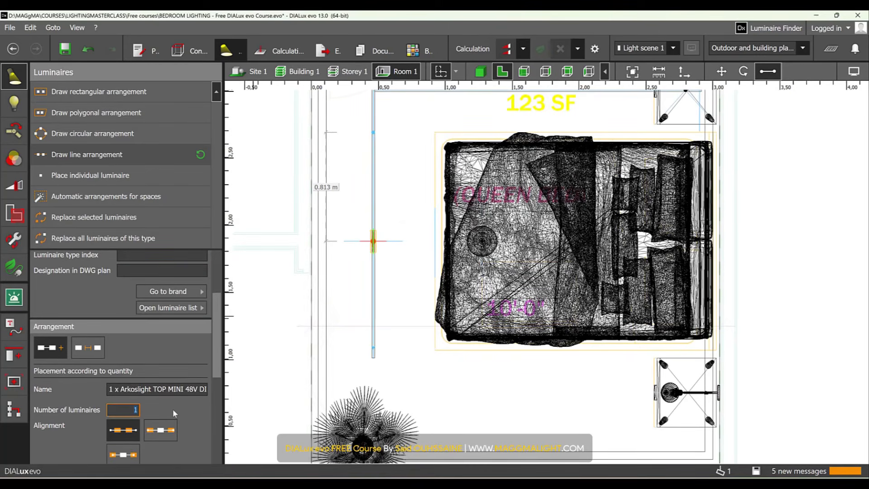
type("2")
key("Return")
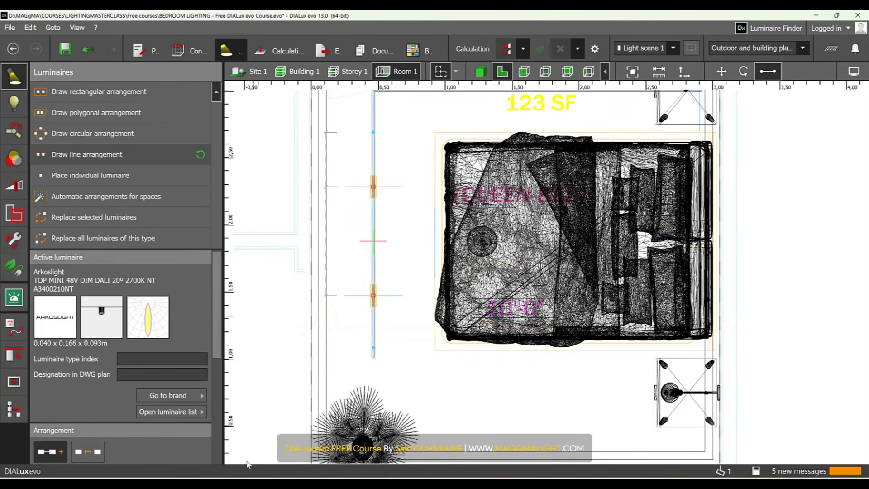
- Raise the two TOP MINI spotlights by about 15 mm in the side elevation so their adapters recess into the ceiling track
left_click(524, 72)
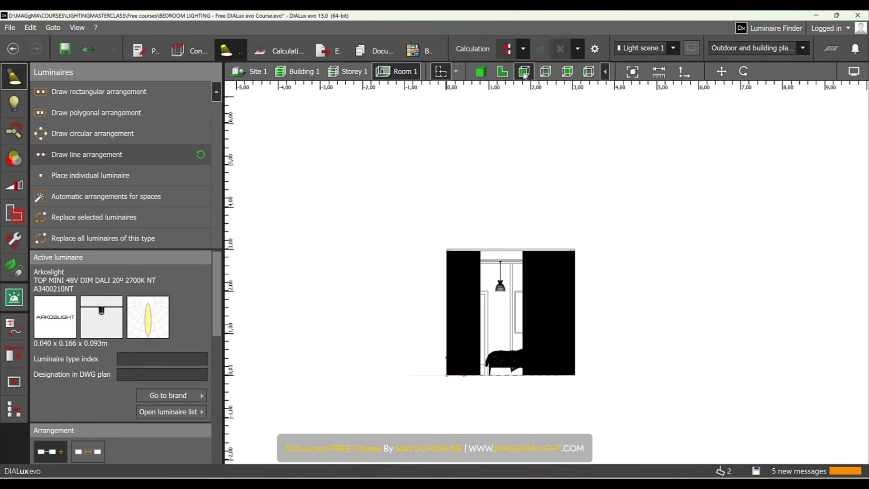
left_click(546, 71)
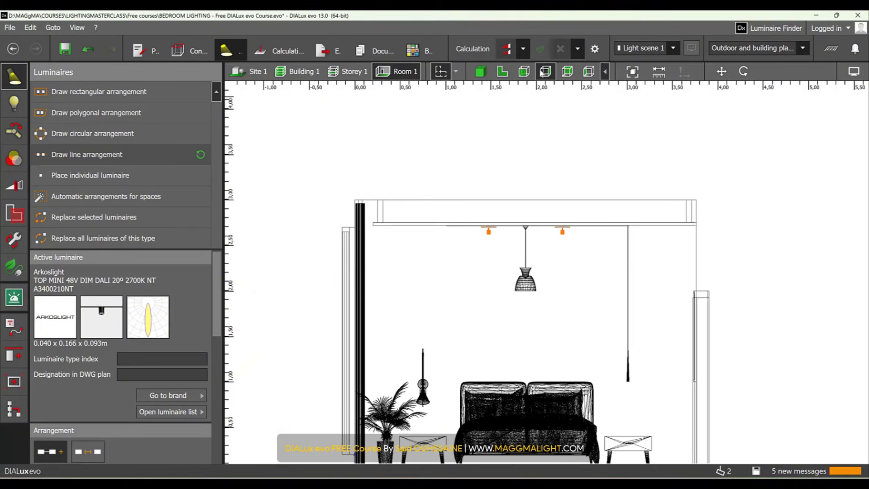
scroll(538, 242, "up", 5)
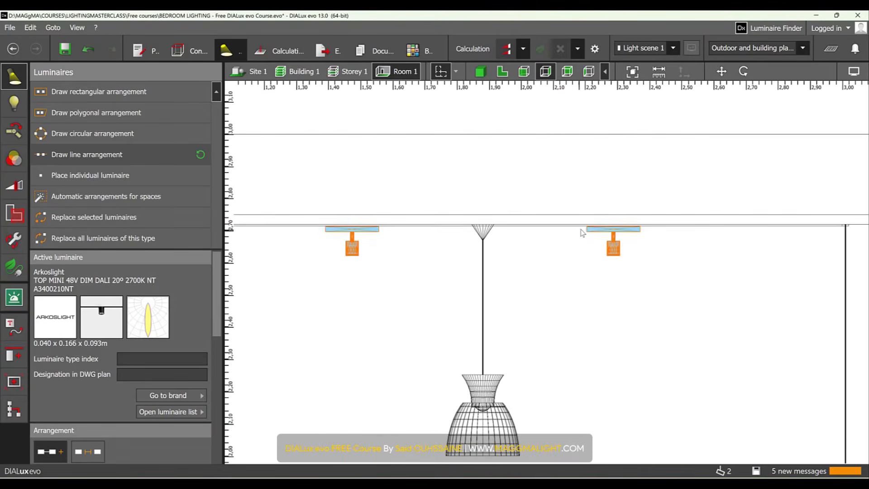
left_click(721, 71)
scroll(466, 226, "up", 3)
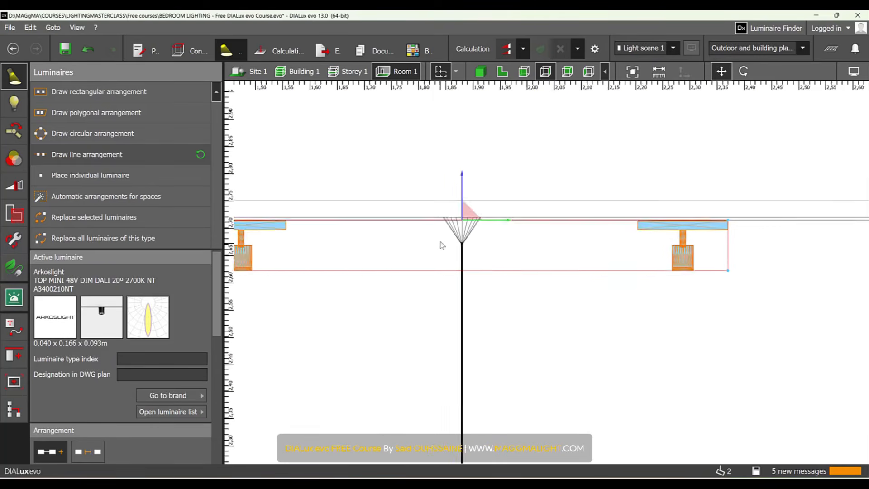
scroll(466, 217, "up", 1)
middle_click_drag(468, 218, 555, 196)
middle_click_drag(485, 204, 558, 220)
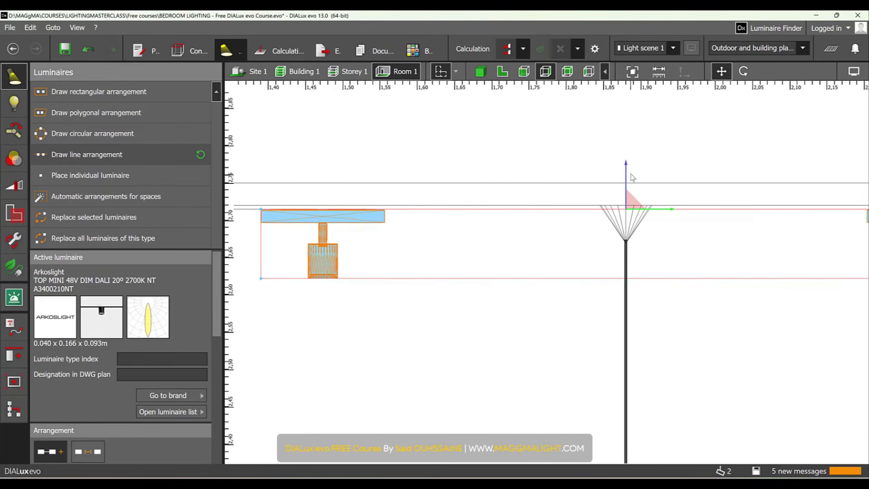
left_click_drag(626, 168, 625, 156)
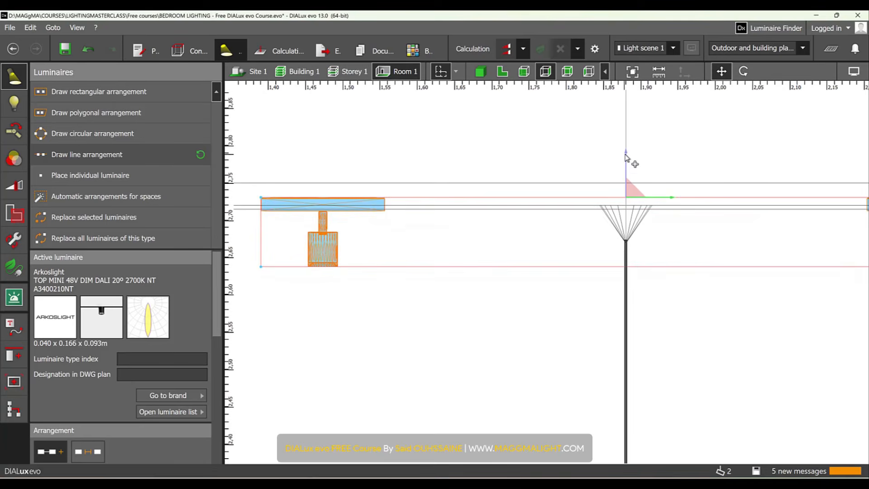
- Examine the bedroom in 3D from several angles, checking the TOP MINI spotlights on the ceiling track and the window wall
left_click(480, 71)
left_click(505, 210)
scroll(536, 179, "up", 5)
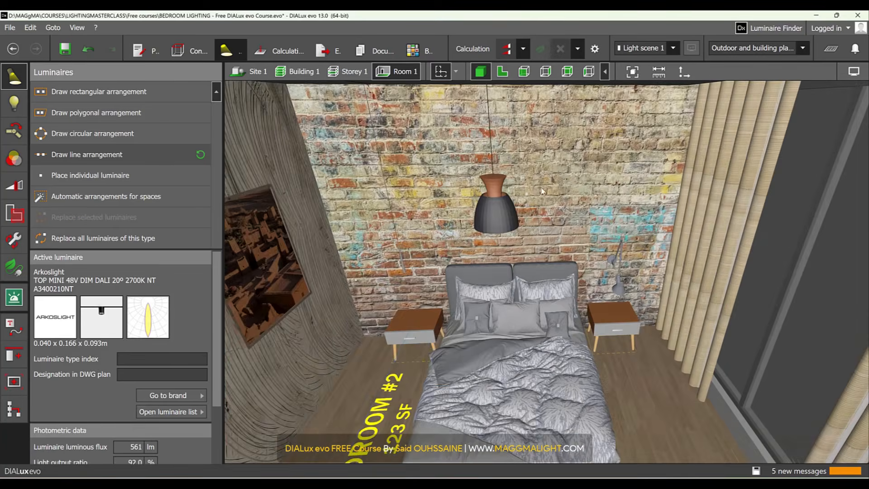
right_click_drag(536, 178, 613, 199)
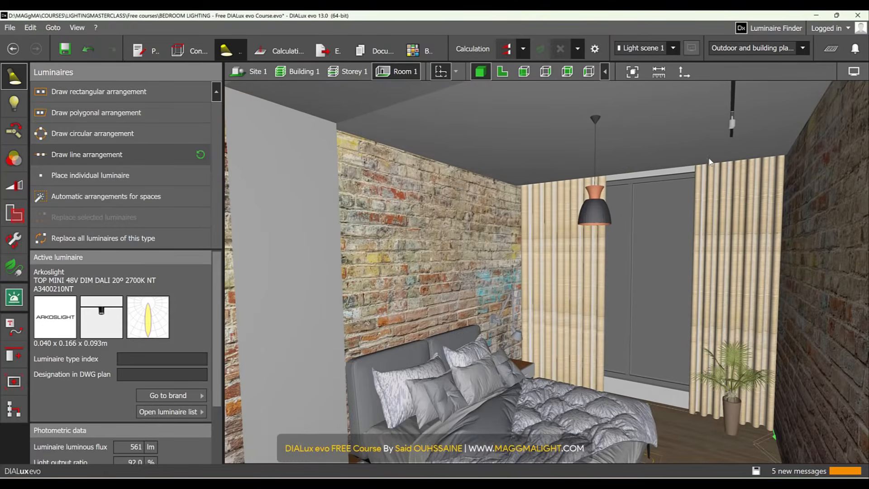
right_click_drag(710, 161, 648, 266)
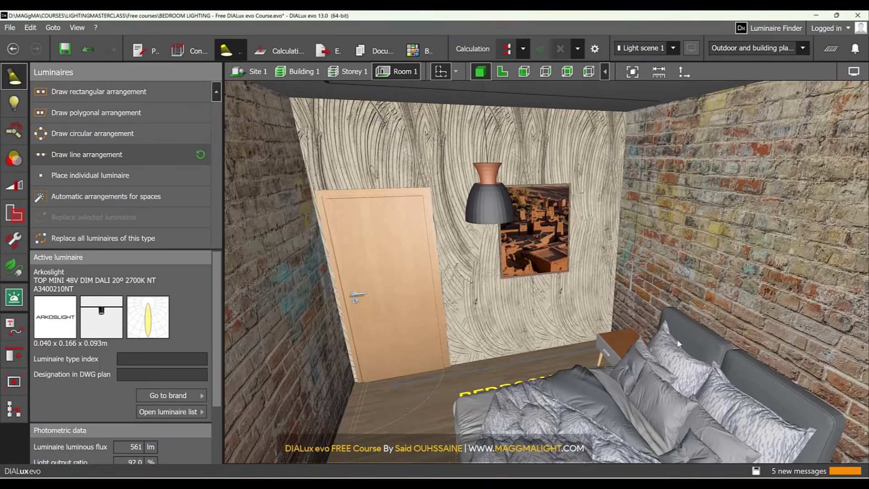
right_click_drag(679, 344, 723, 357)
right_click_drag(664, 364, 531, 115)
right_click_drag(640, 131, 485, 189)
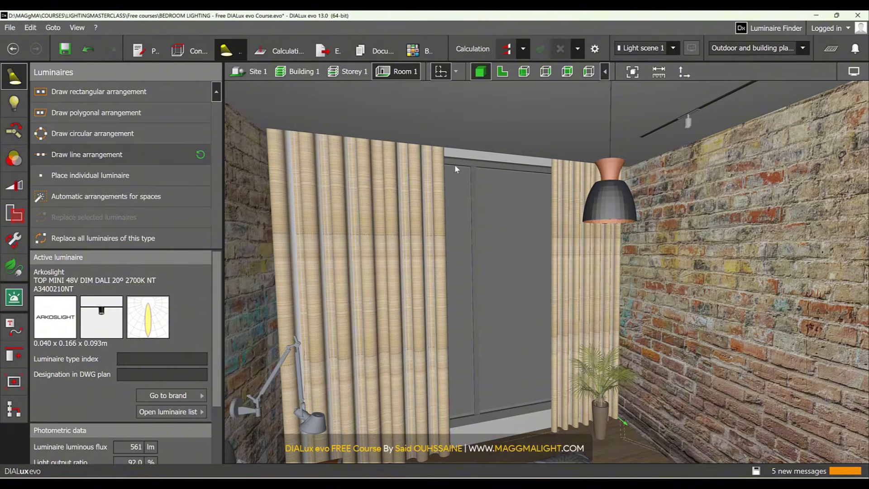
- Return to the floor plan and load XOOCOVE_HE_SW_10_W827_60D_IP40_1000 from the LUMINAIRES folder into DIALux evo
left_click(502, 71)
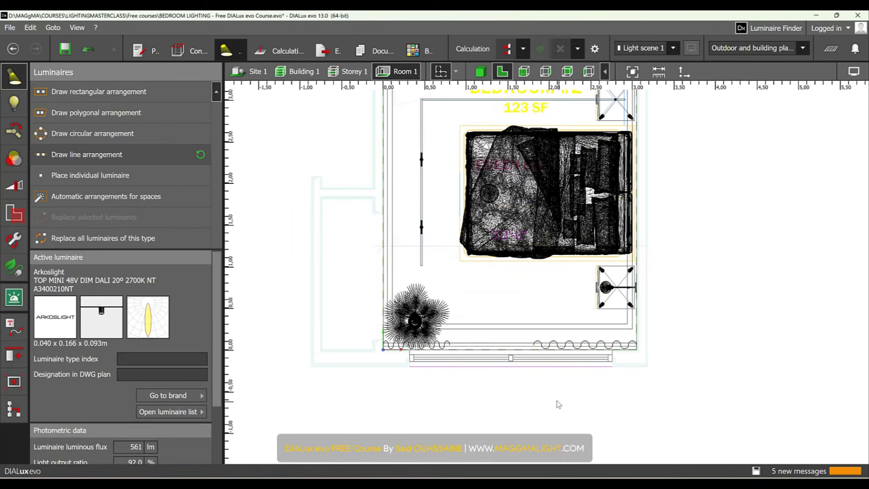
key("alt+Tab")
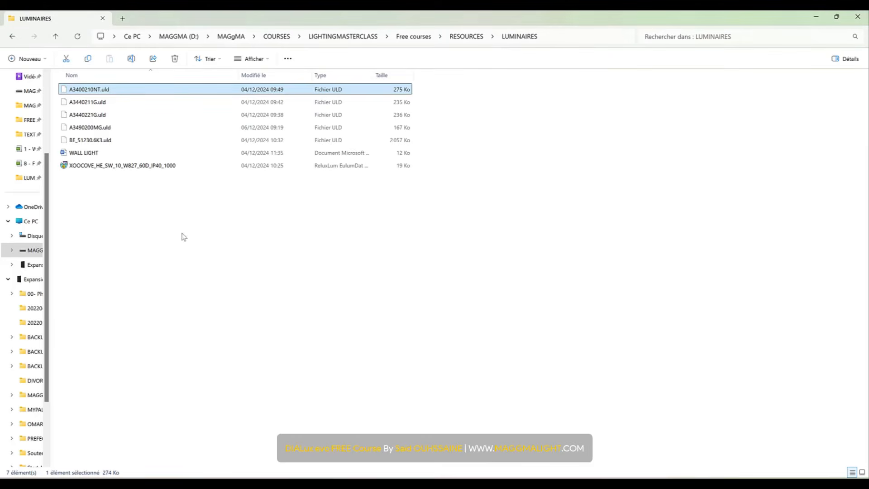
right_click_drag(136, 165, 137, 168)
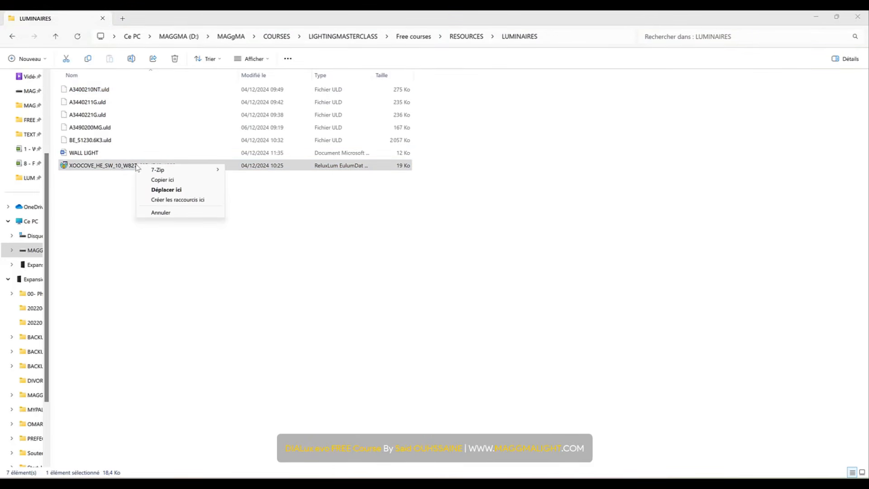
left_click(126, 169)
right_click(126, 171)
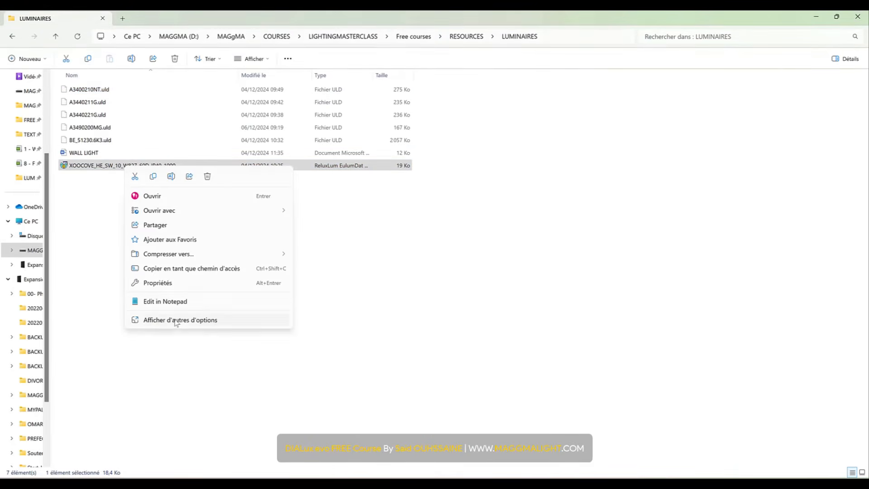
left_click(174, 320)
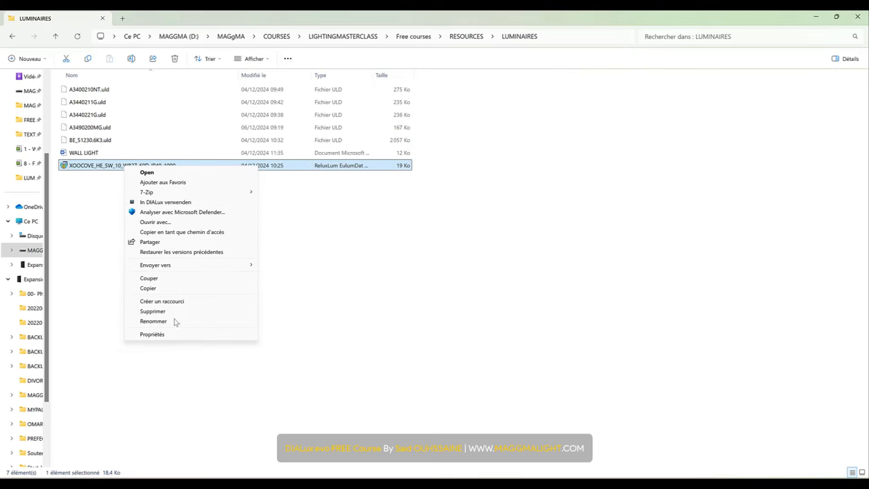
left_click(188, 202)
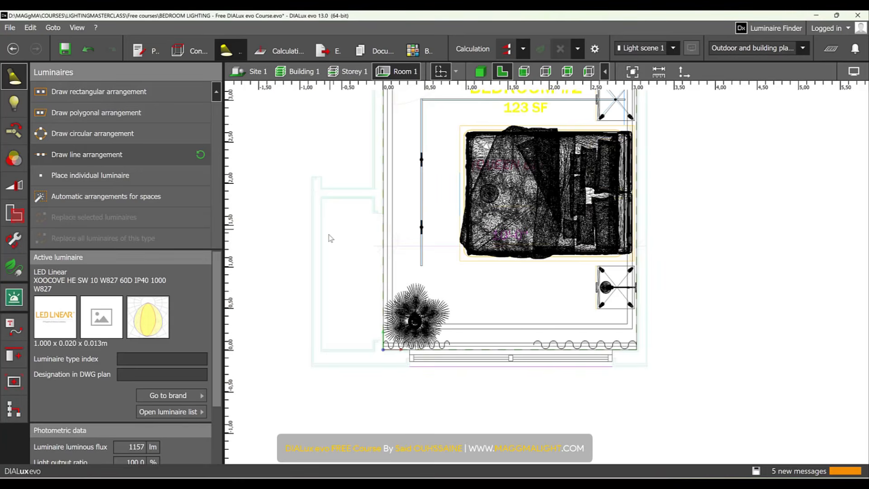
- Draw a line arrangement of the XOOCOVE luminaire in the ceiling gap beside the curtains, spanning from side wall to side wall
scroll(604, 347, "up", 1)
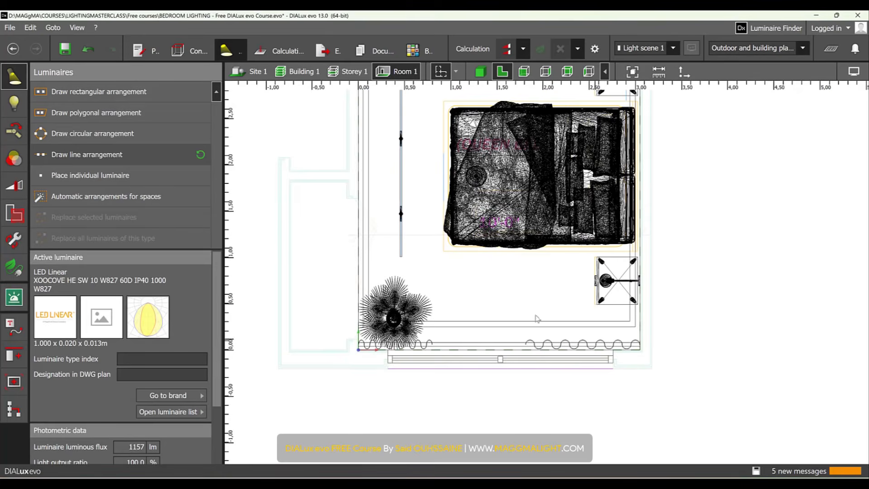
left_click(105, 156)
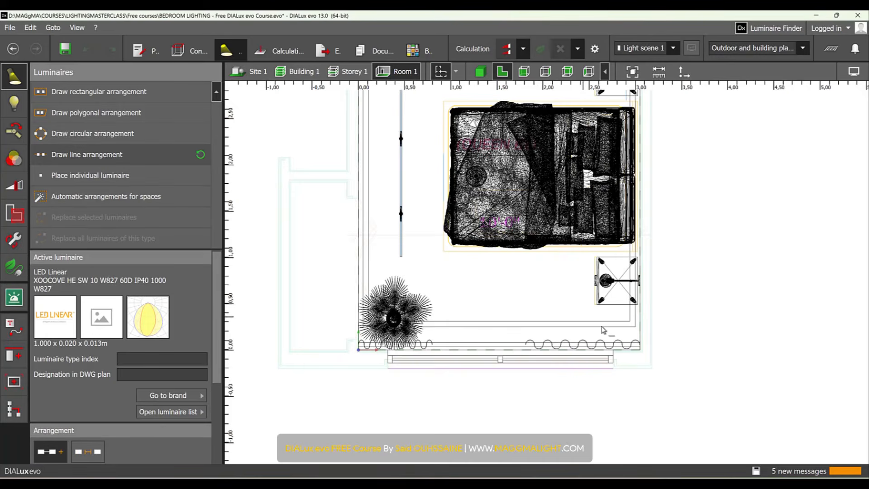
scroll(629, 337, "up", 3)
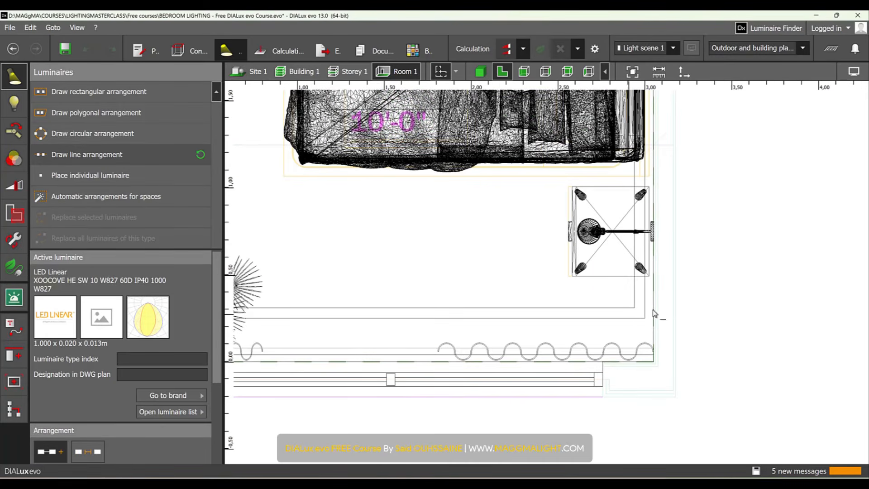
scroll(654, 314, "up", 3)
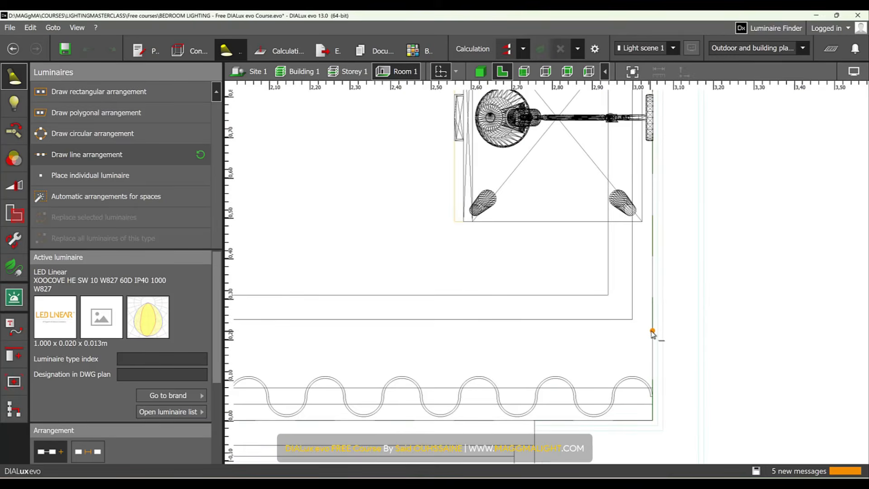
left_click(652, 334)
scroll(653, 334, "down", 3)
scroll(344, 290, "up", 2)
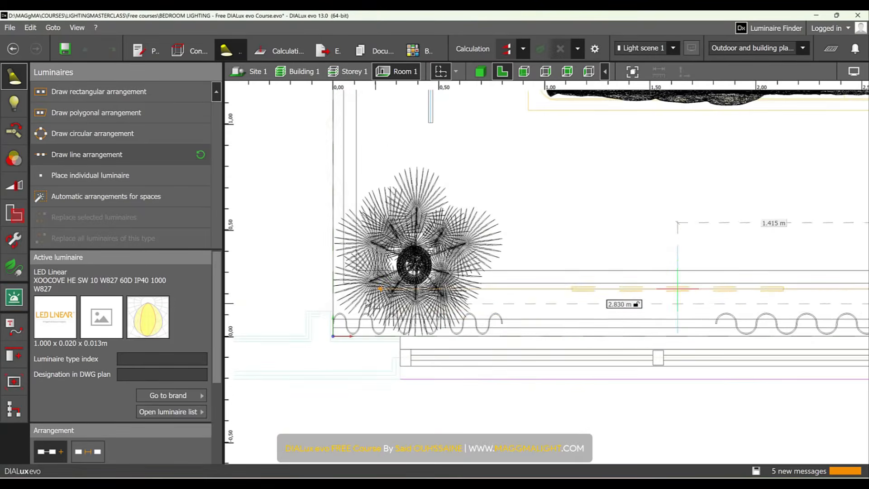
left_click(328, 288)
scroll(492, 328, "down", 2)
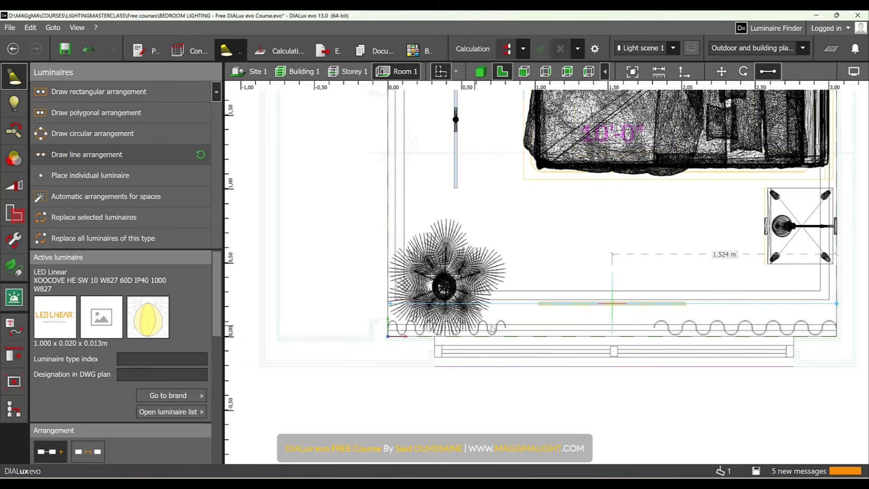
- Set the number of luminaires in the XOOCOVE line arrangement to 3
scroll(155, 359, "down", 7)
scroll(157, 369, "up", 4)
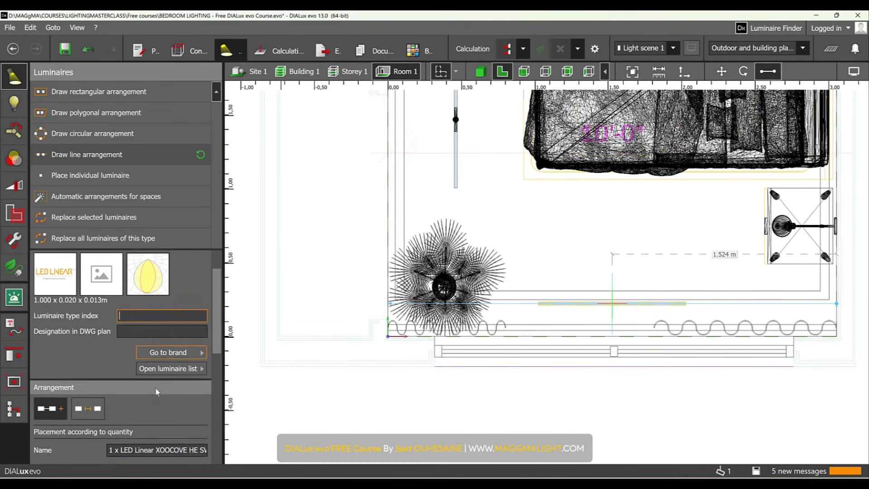
scroll(157, 393, "down", 6)
left_click_drag(129, 379, 186, 377)
type("3")
key("Return")
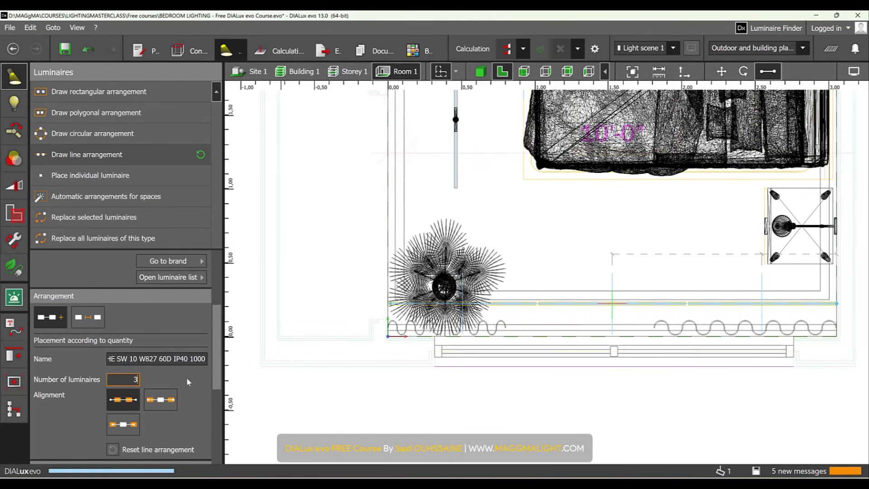
- Move the XOOCOVE luminaire on the bedside-table side along the line until it butts against the middle luminaire
scroll(657, 312, "up", 5)
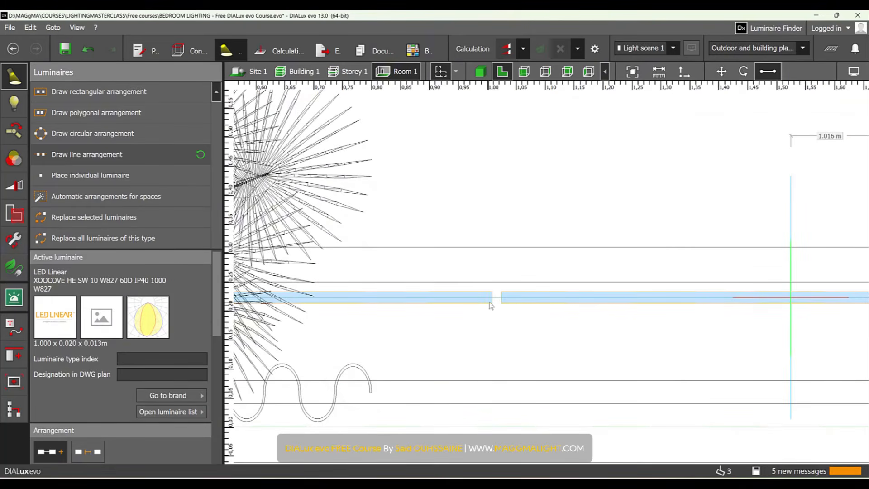
scroll(495, 301, "down", 3)
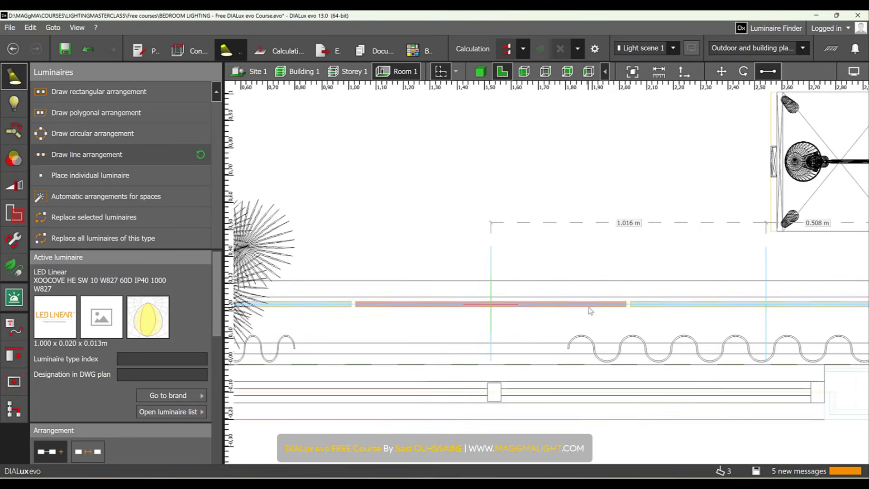
scroll(652, 309, "up", 5)
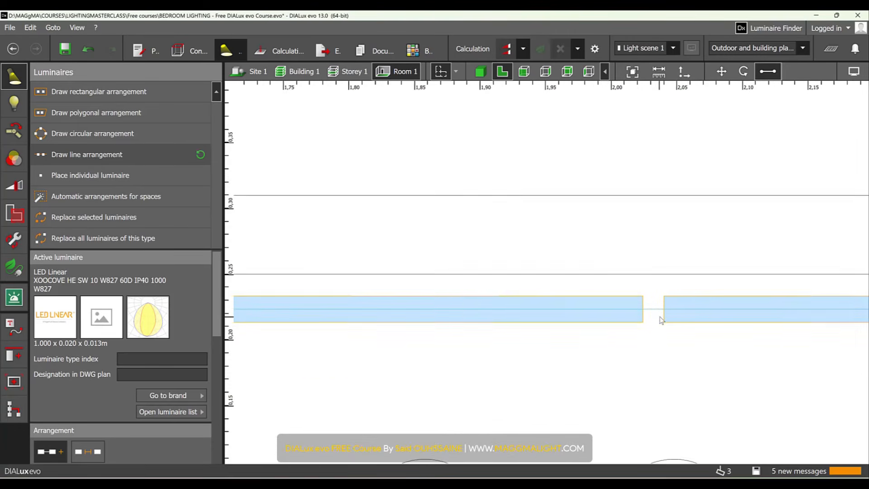
scroll(661, 319, "down", 6)
scroll(678, 325, "up", 4)
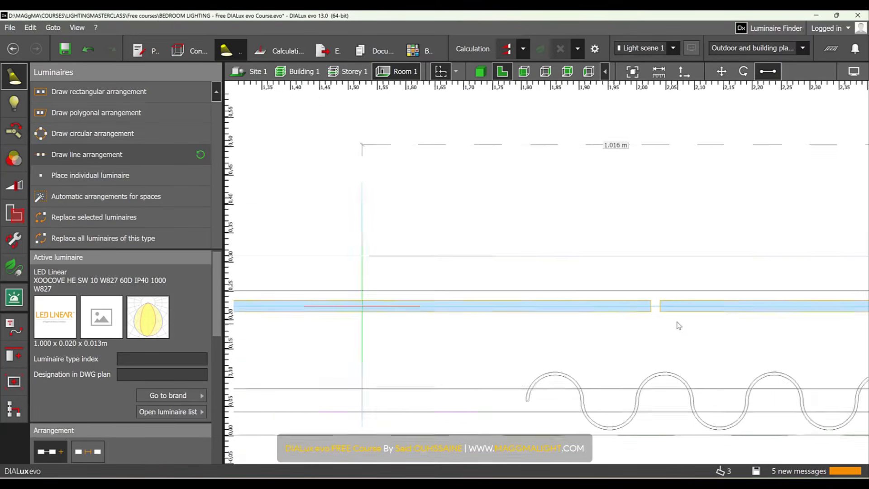
scroll(679, 325, "down", 5)
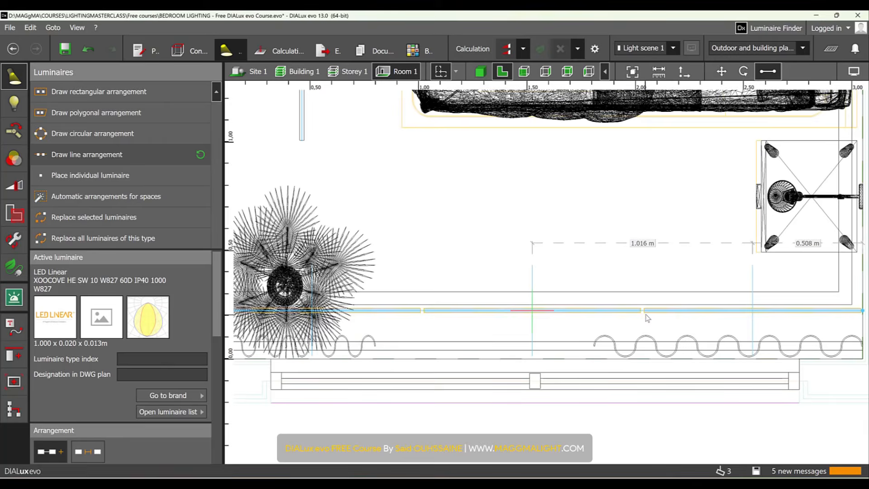
scroll(647, 319, "up", 5)
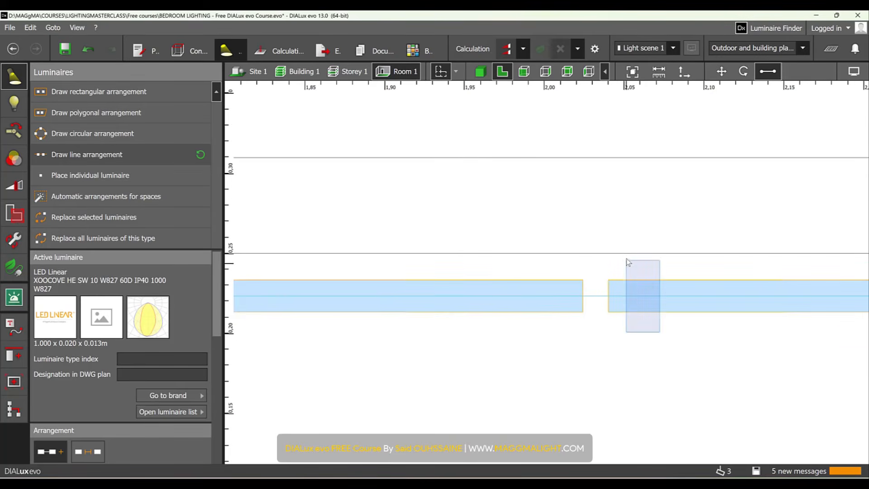
left_click(627, 261)
left_click(722, 71)
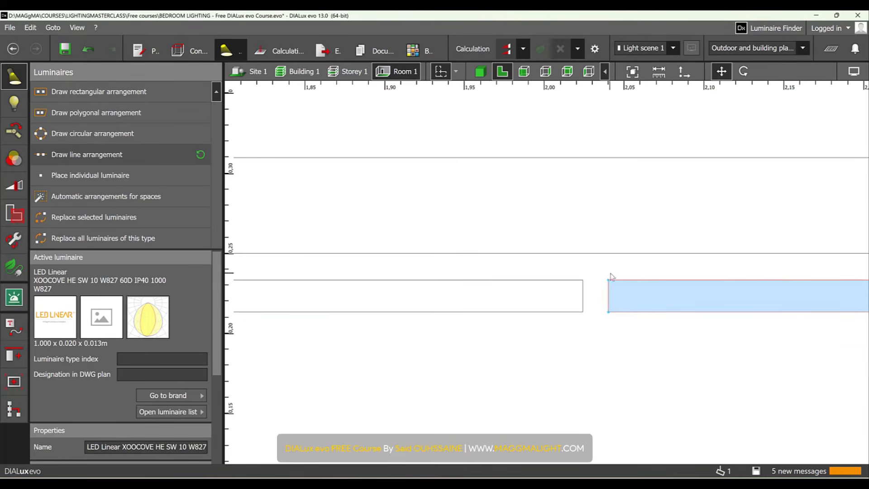
left_click_drag(608, 282, 584, 286)
scroll(588, 308, "down", 5)
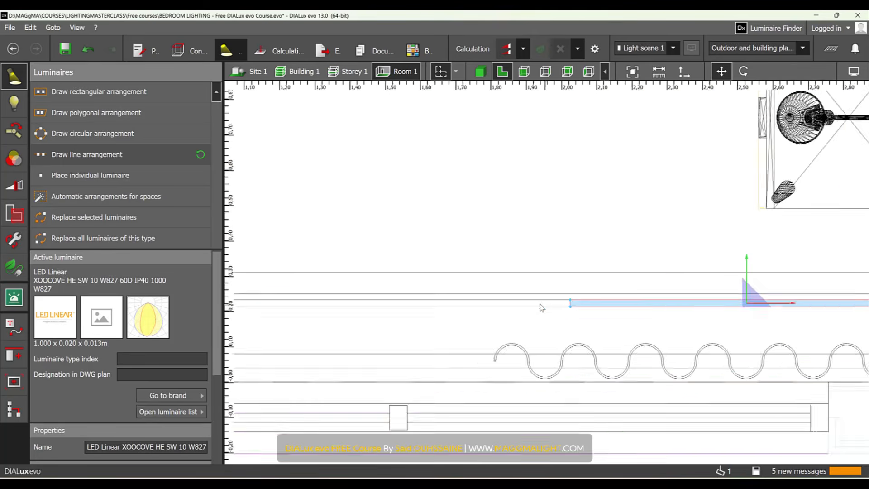
- Move the XOOCOVE luminaire on the plant side along the line until it butts against the middle luminaire
scroll(401, 314, "up", 8)
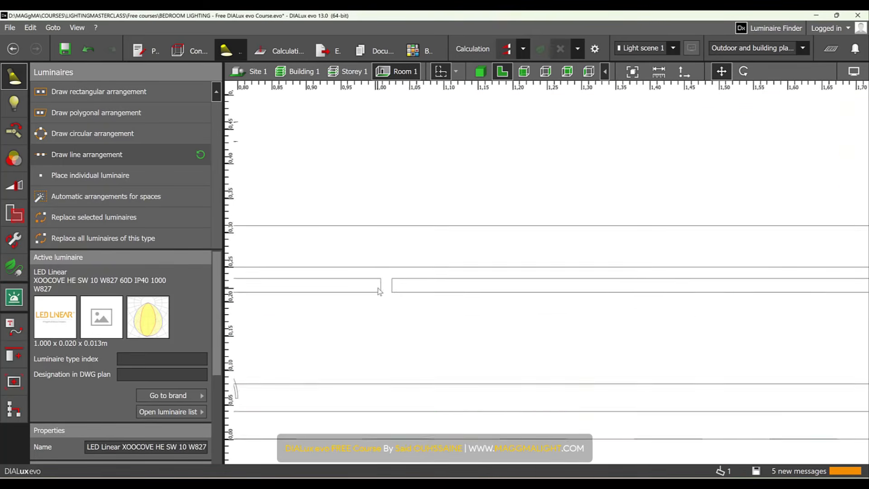
left_click(379, 290)
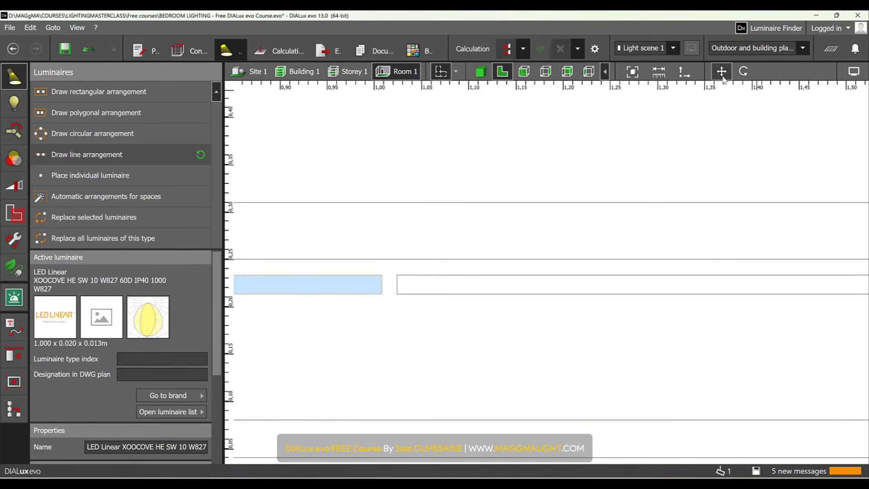
scroll(365, 277, "up", 3)
left_click_drag(405, 285, 432, 283)
scroll(432, 283, "down", 10)
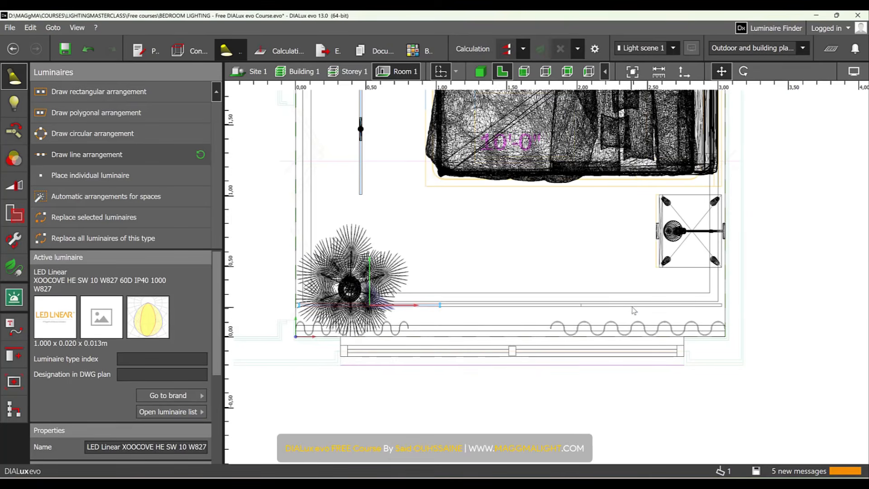
- Select the whole XOOCOVE line arrangement and open the display options in the side elevation at the ceiling's window-side edge
left_click(469, 303)
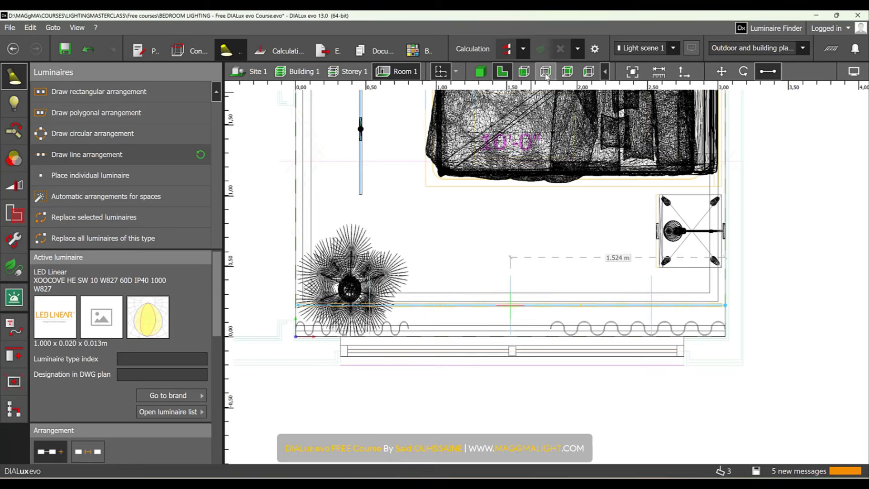
left_click(532, 70)
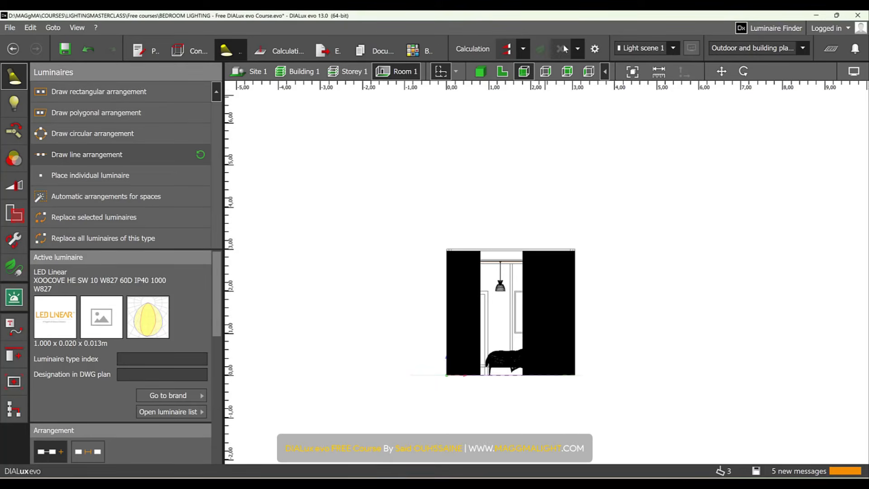
left_click(545, 71)
scroll(501, 247, "down", 2)
scroll(501, 248, "down", 3)
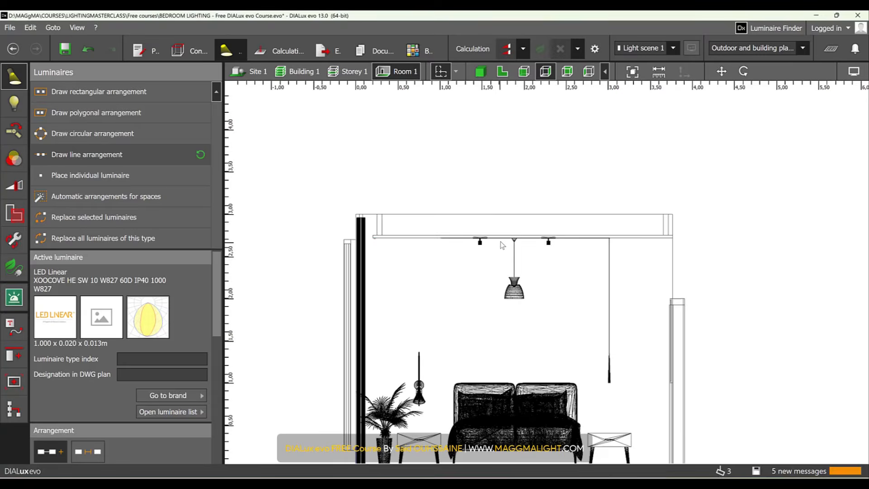
scroll(357, 245, "up", 10)
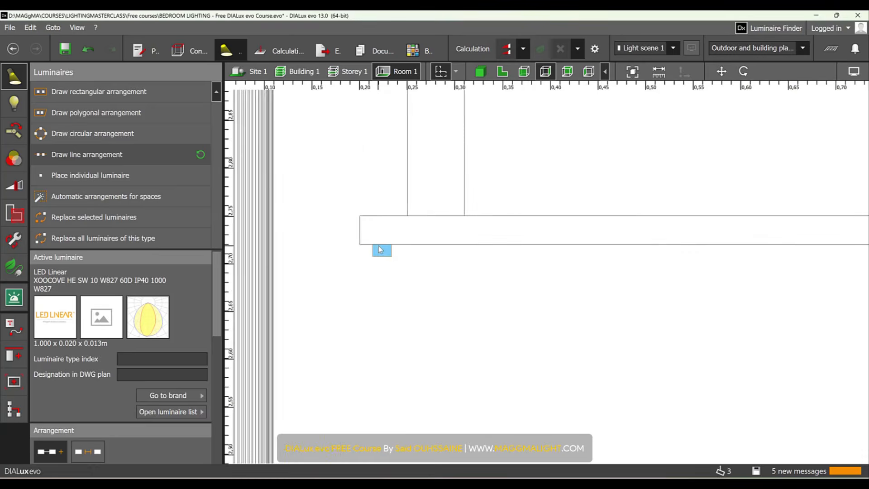
left_click(854, 71)
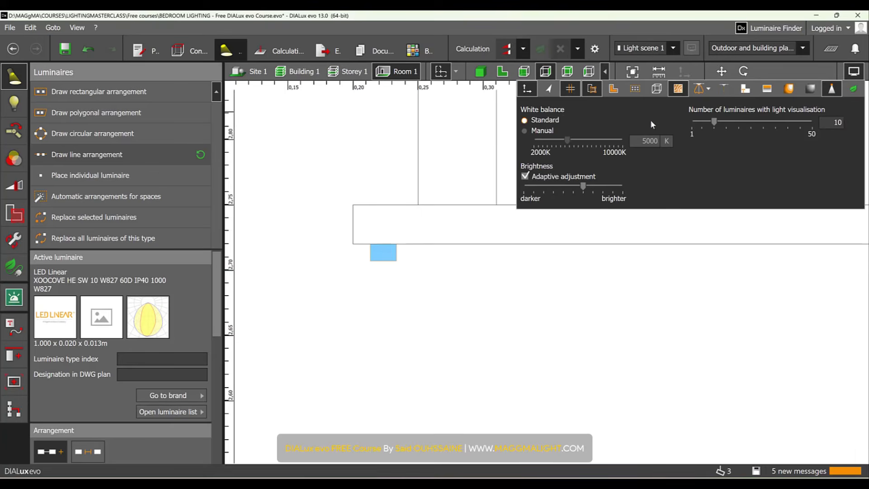
- Display the luminaires' light distribution bodies and move the selected LED Linear strip from beneath the ceiling panel to above it
left_click(699, 89)
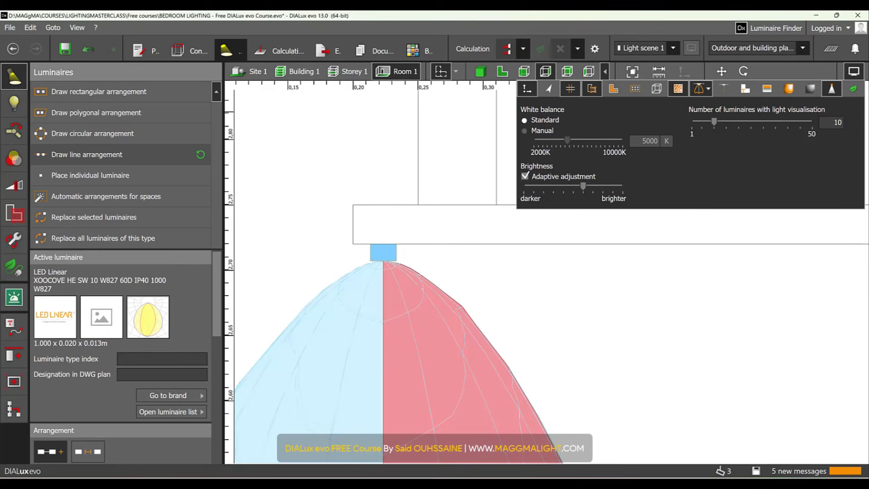
left_click(857, 75)
middle_click_drag(320, 301, 381, 277)
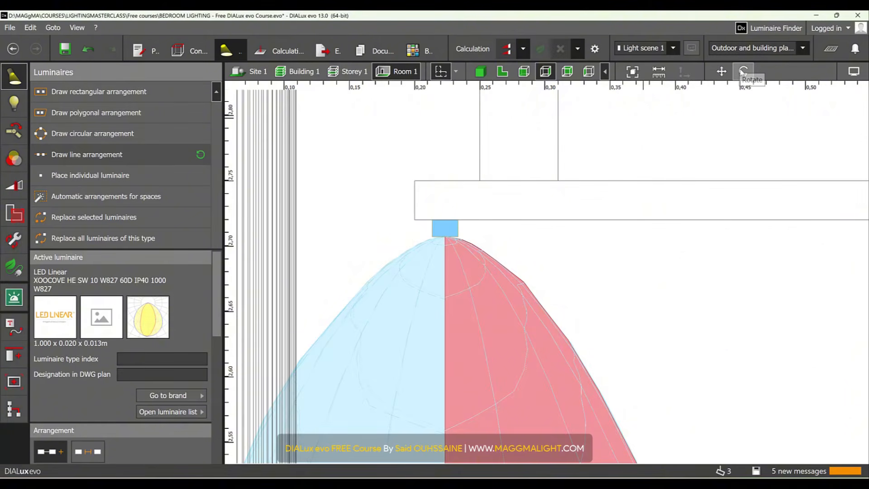
left_click(726, 75)
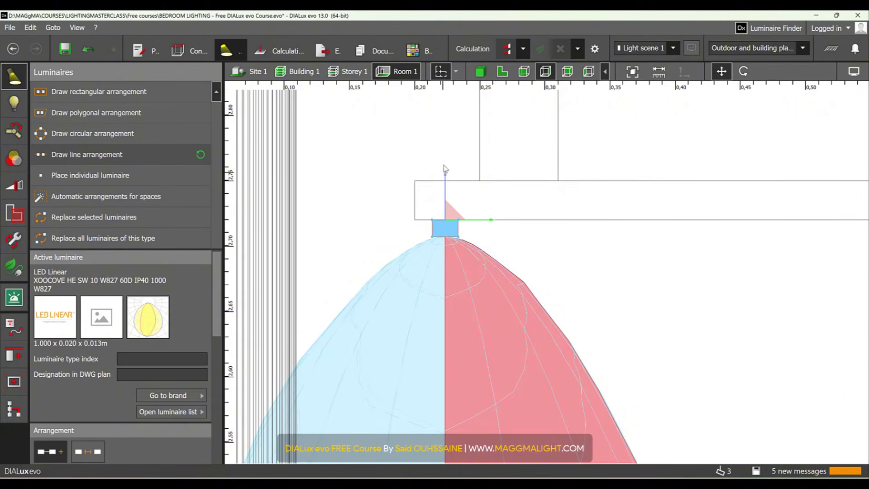
left_click_drag(444, 172, 444, 91)
- Rotate the LED strip so it shines upward, and tilt it by -45° toward the curtains
left_click(743, 71)
middle_click_drag(416, 151, 435, 235)
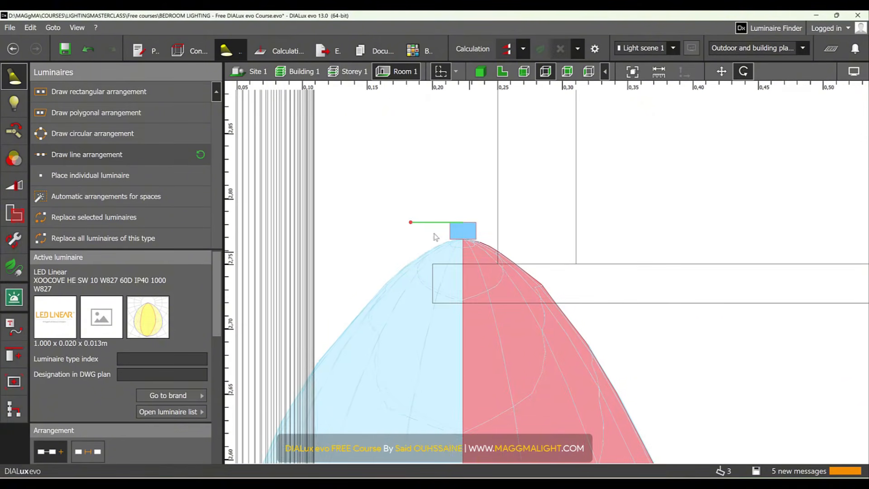
left_click_drag(411, 223, 613, 224)
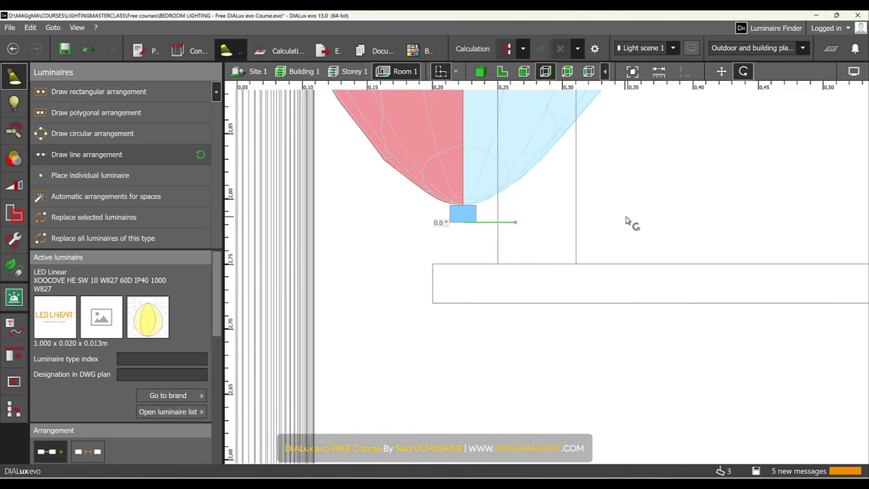
middle_click_drag(508, 236, 520, 283)
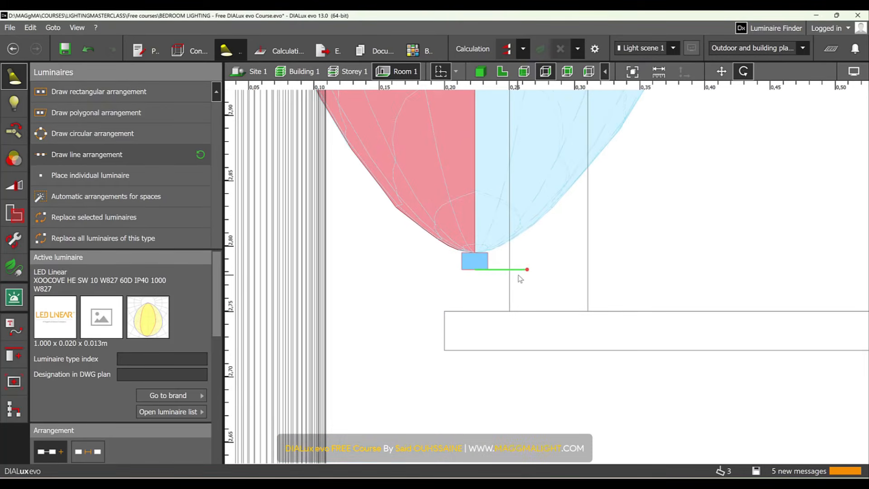
scroll(521, 281, "down", 4)
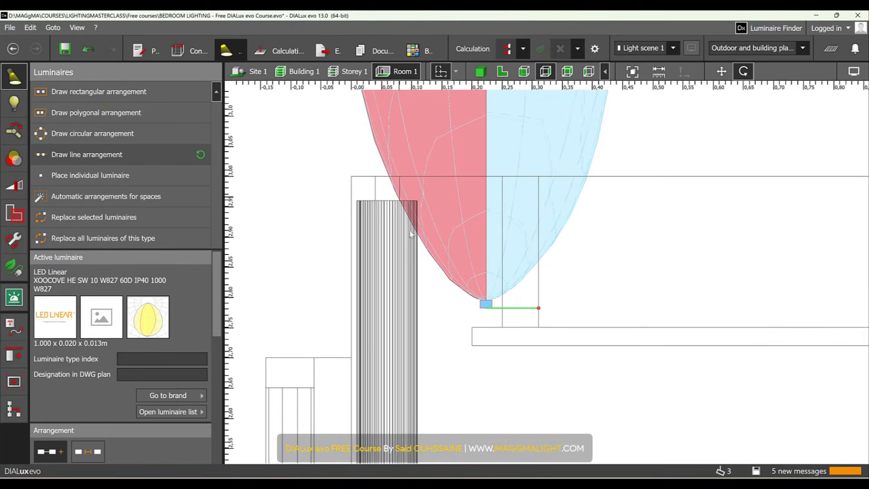
scroll(541, 313, "up", 2)
left_click_drag(538, 308, 546, 246)
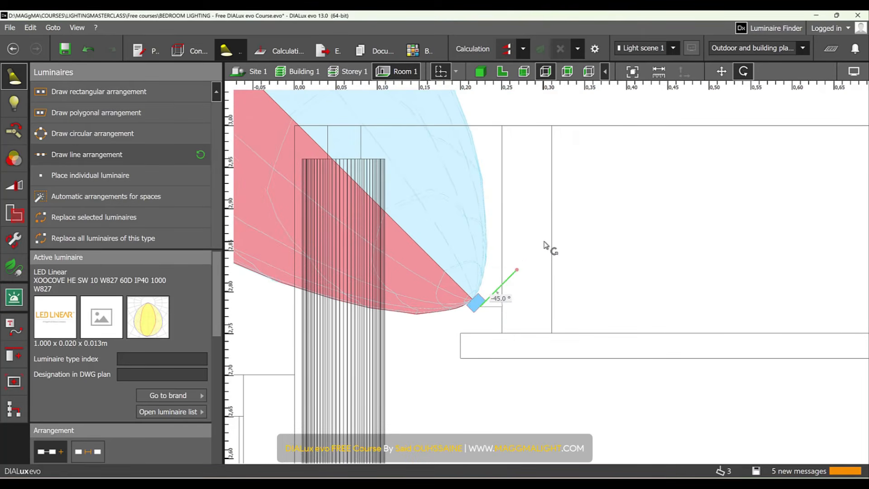
- Lower the tilted LED strip onto the ceiling panel's upper face and fine-tune its position near the panel's curtain-side edge
left_click(721, 71)
scroll(485, 313, "up", 2)
scroll(482, 310, "up", 1)
left_click_drag(479, 267, 484, 299)
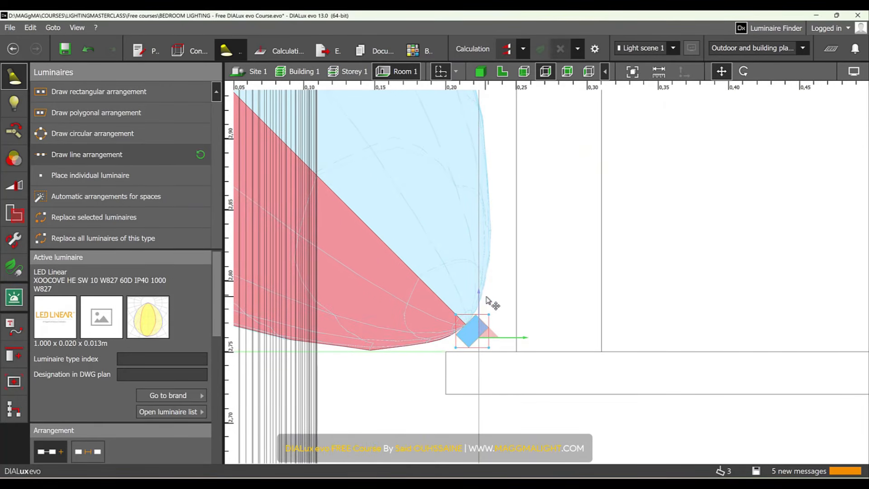
scroll(488, 304, "up", 2)
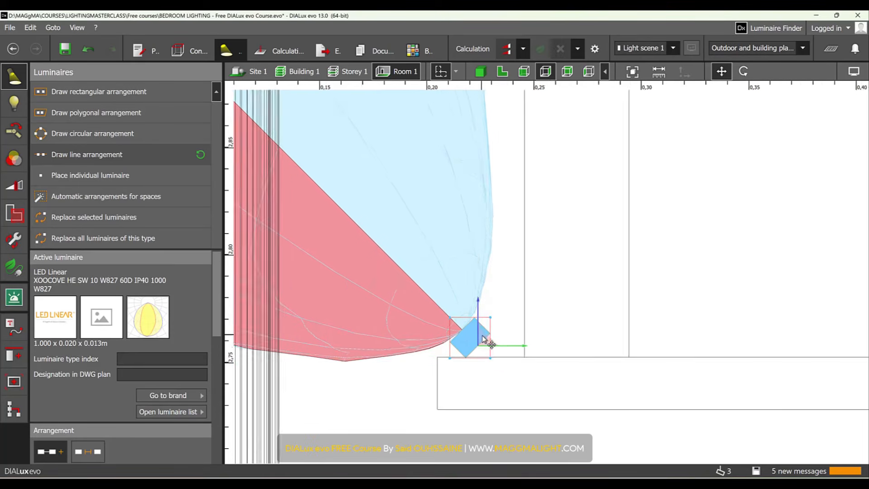
left_click_drag(478, 312, 477, 308)
left_click_drag(520, 351, 542, 351)
- Examine the LED strip's placement and light direction above the curtains in the 3D view of the room
scroll(542, 349, "down", 10)
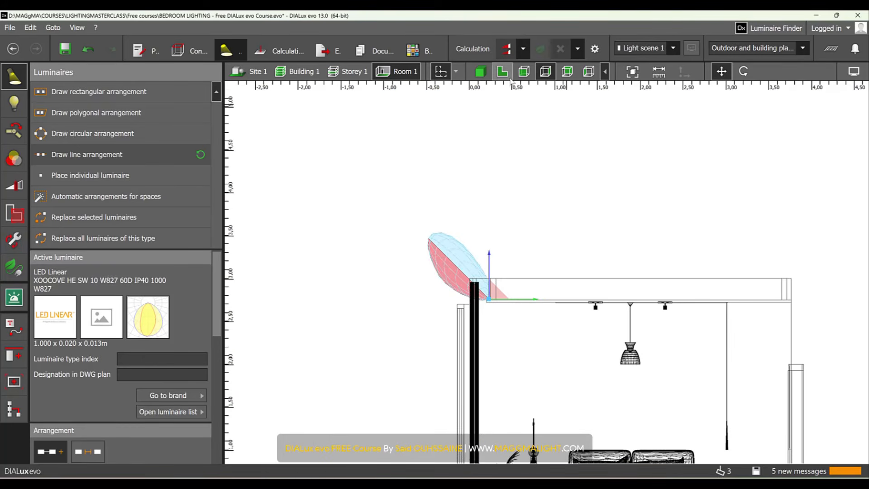
left_click(480, 72)
scroll(507, 268, "down", 6)
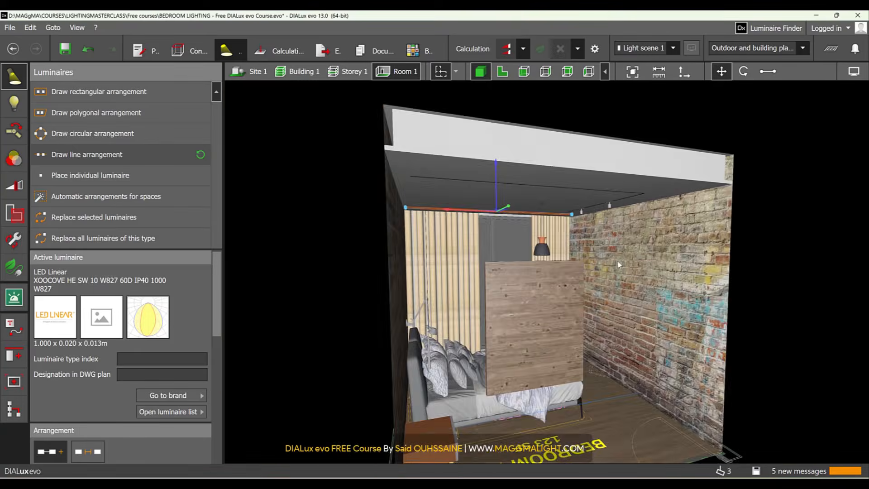
right_click_drag(702, 285, 654, 349)
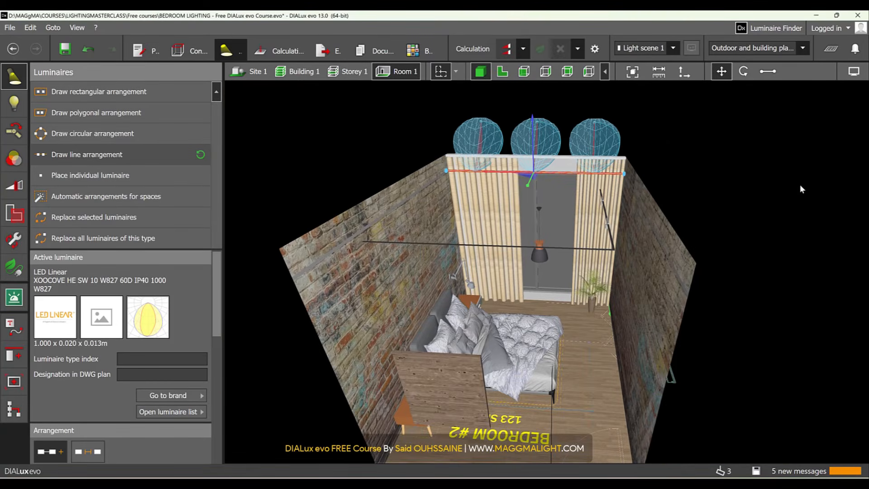
left_click(618, 269)
right_click_drag(619, 268, 517, 345)
right_click_drag(439, 278, 607, 186)
- Switch to File Explorer and load the luminaire file A3440211G.uld from the LUMINAIRES folder into DIALux
left_click(524, 73)
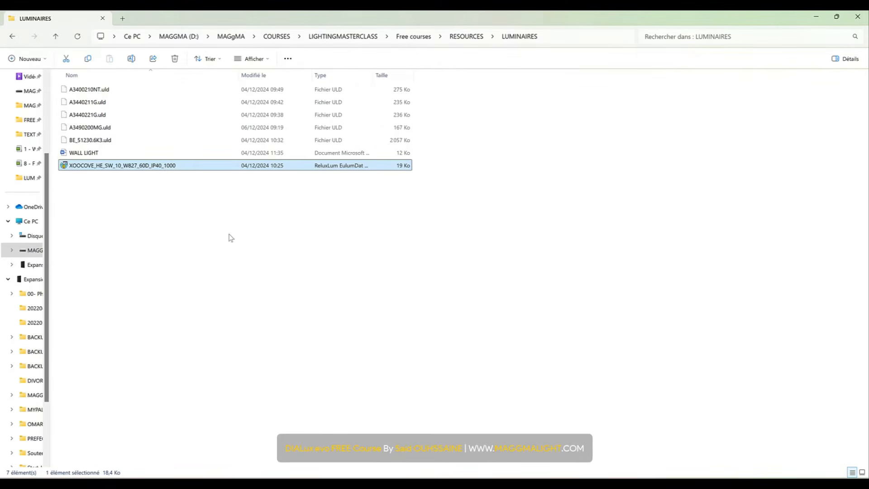
left_click(110, 103)
left_click(111, 92)
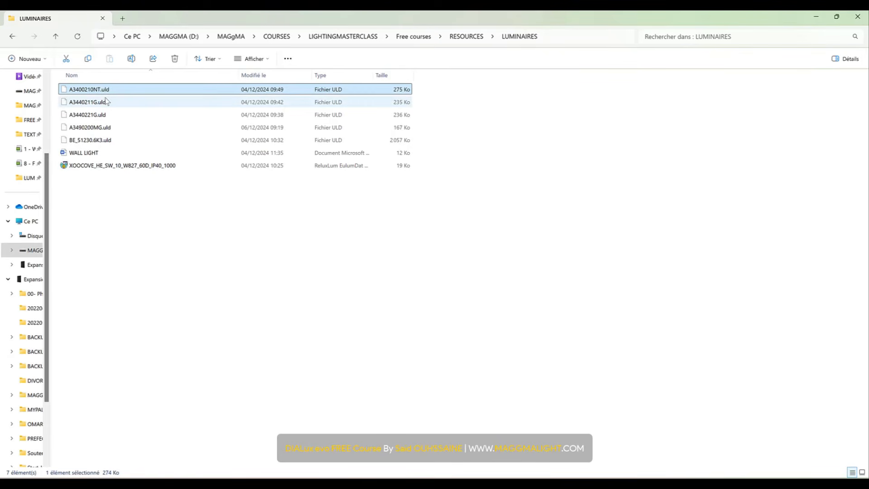
right_click(106, 101)
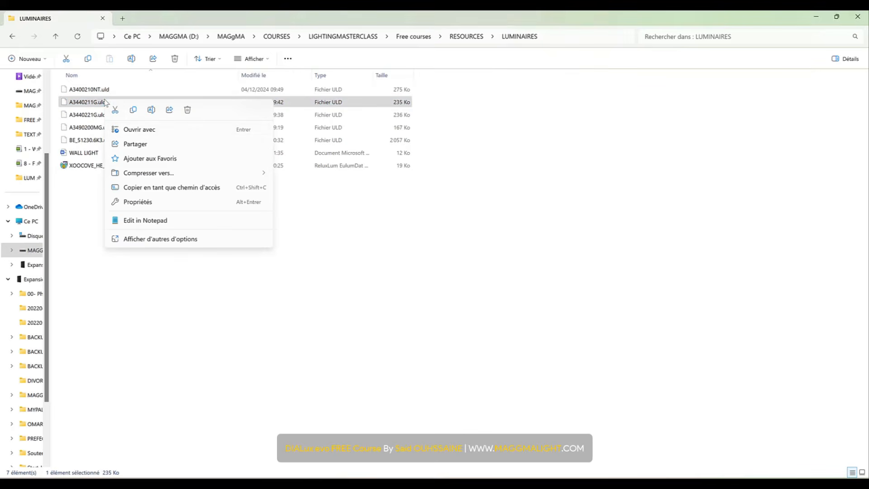
left_click(159, 239)
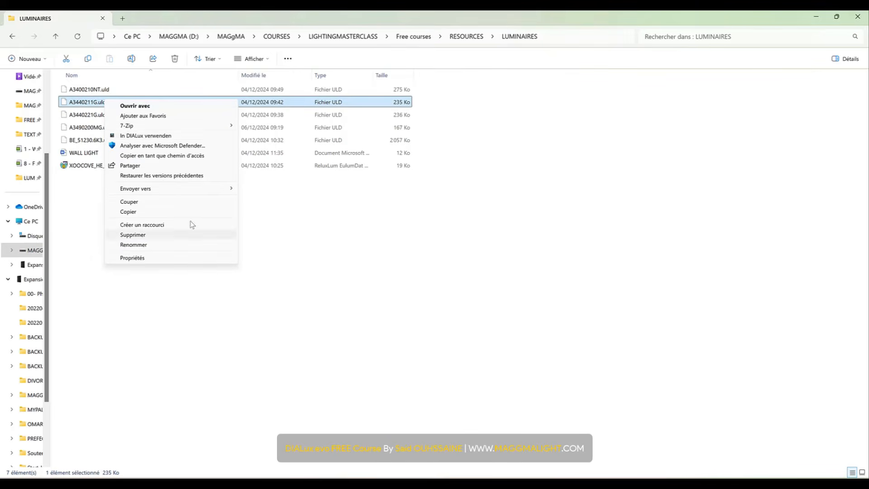
left_click(448, 295)
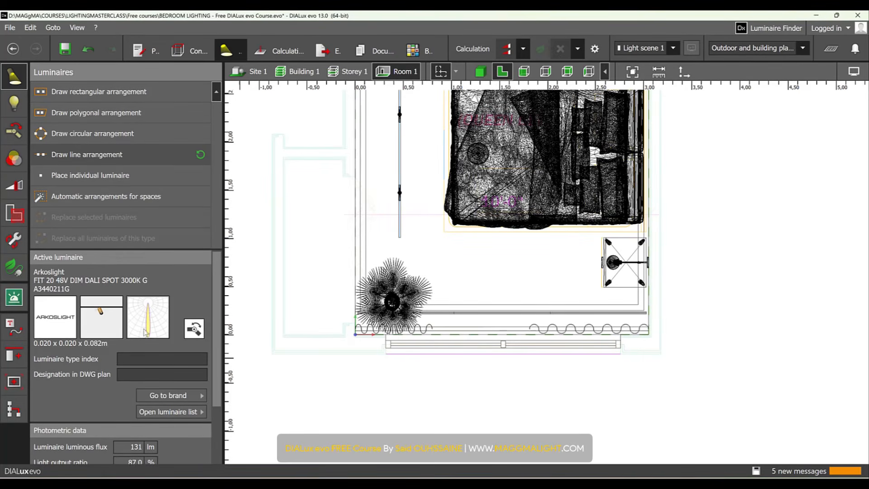
- Place an individual Arkoslight FIT 20 48V spot on the ceiling track, near its plant-side end in the floor plan
scroll(546, 261, "up", 6)
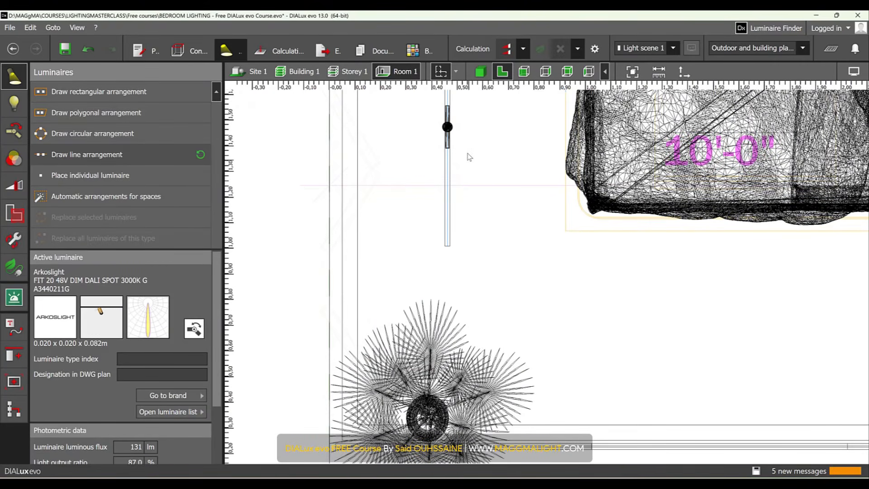
left_click(137, 170)
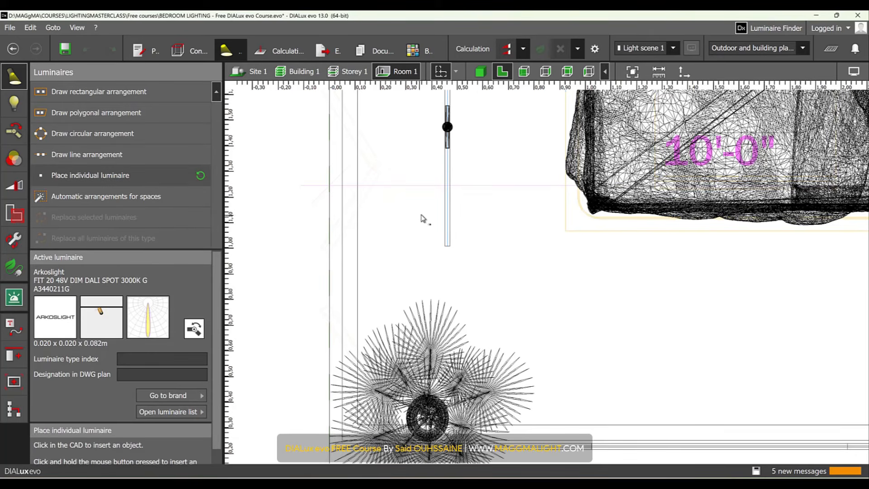
scroll(434, 226, "up", 2)
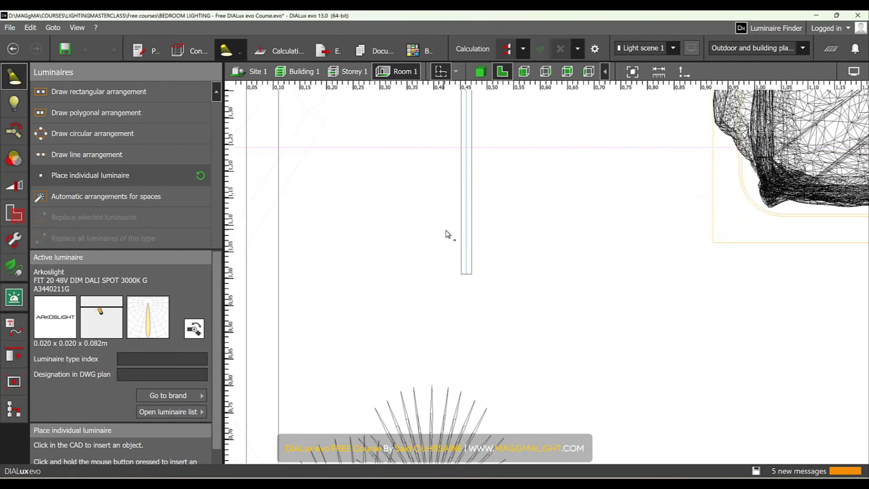
left_click(468, 244)
scroll(469, 247, "up", 4)
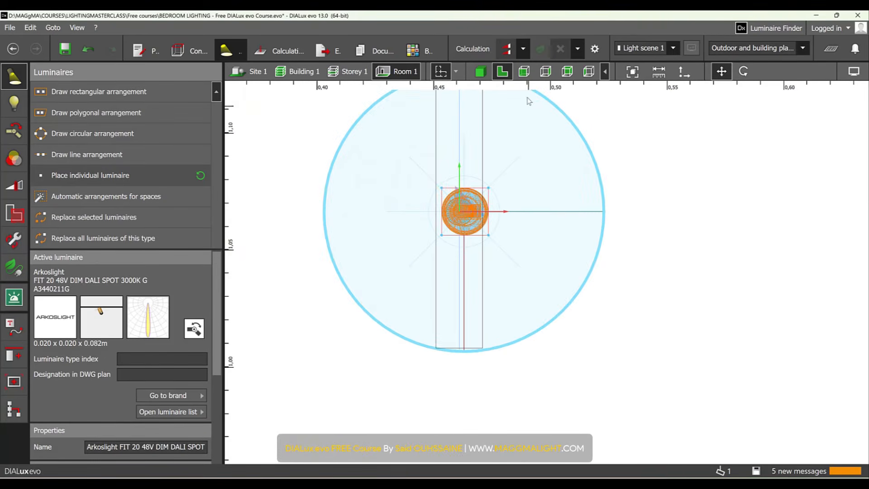
- Aim the placed spot at the corner plant by setting its illumination point at about 1.25, 0.59, 0.46 m
left_click(481, 72)
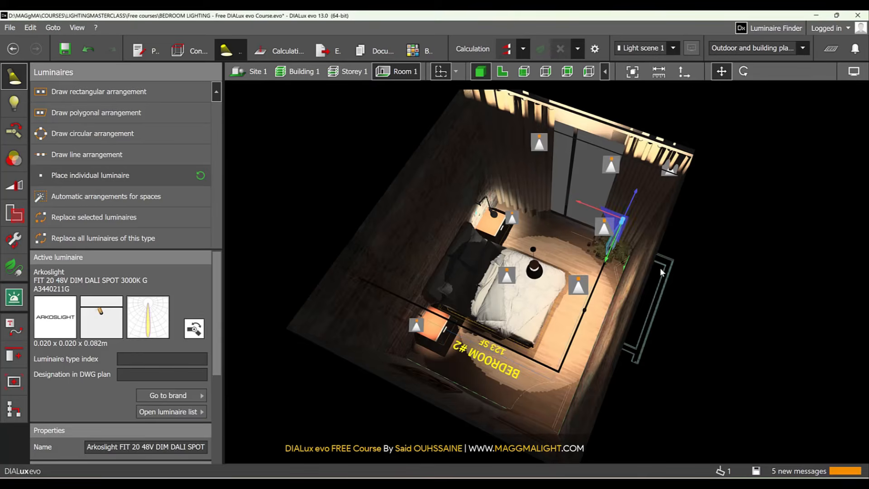
scroll(659, 266, "up", 10)
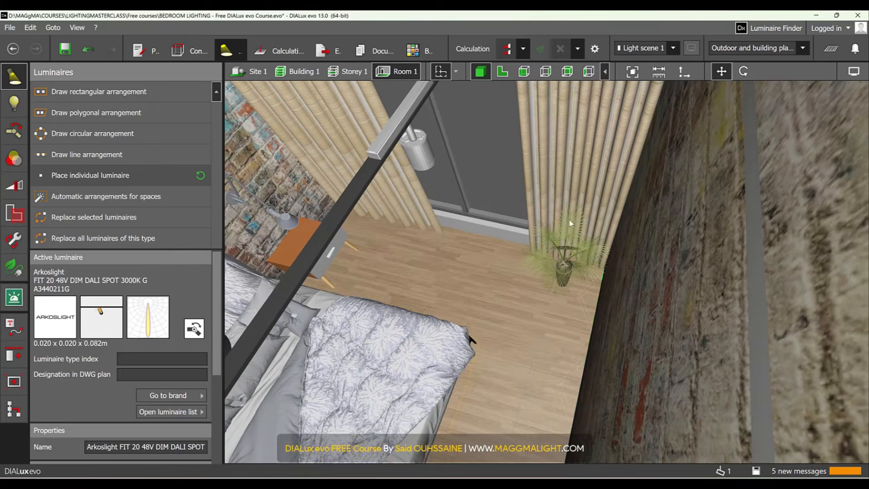
scroll(570, 223, "up", 10)
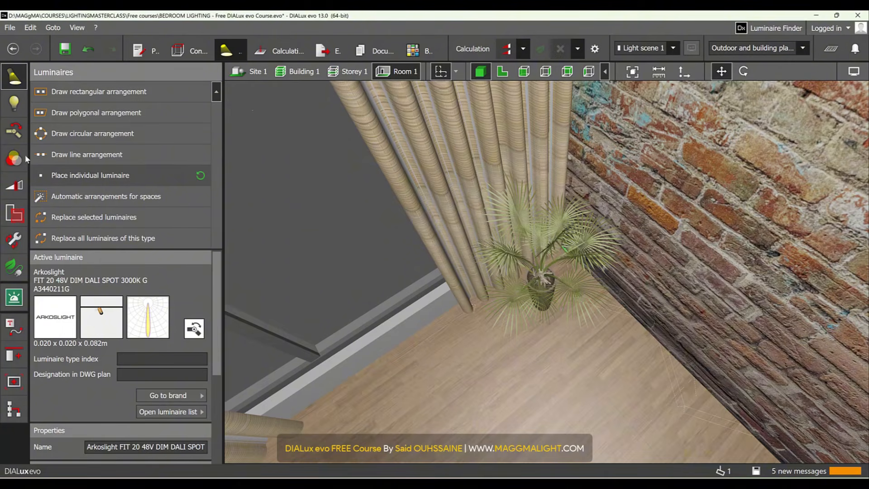
left_click(19, 136)
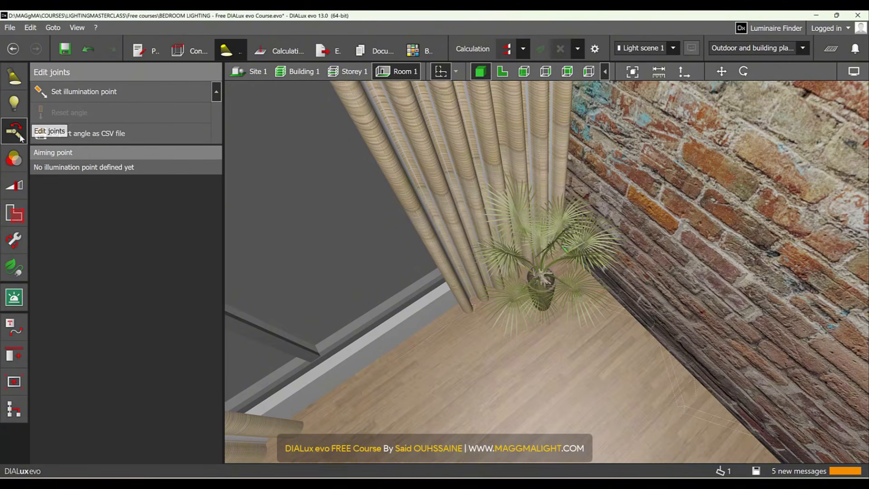
left_click(81, 91)
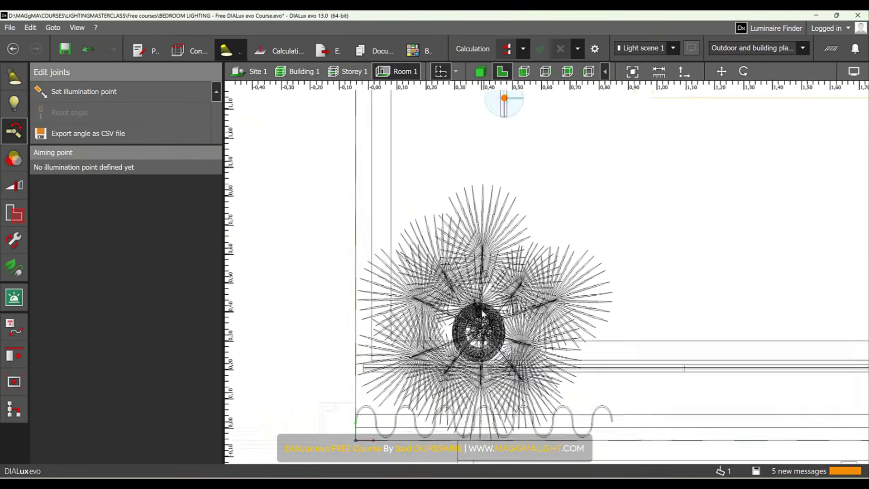
left_click(64, 90)
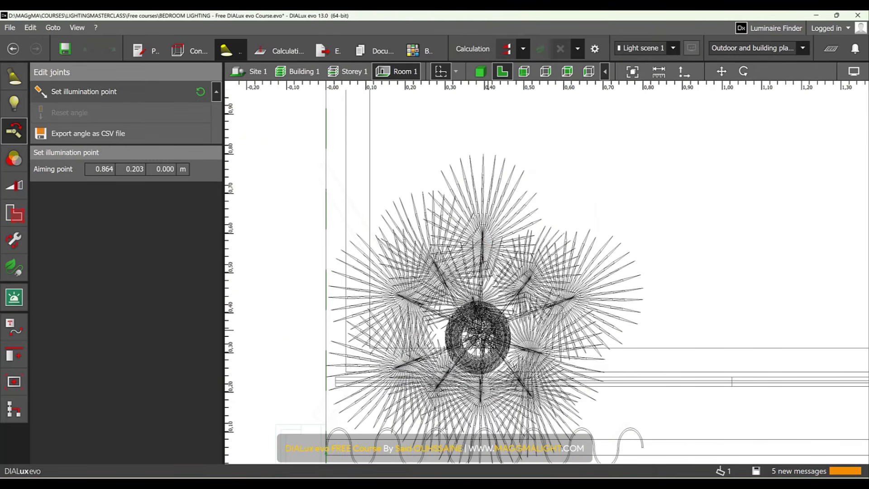
left_click(500, 177)
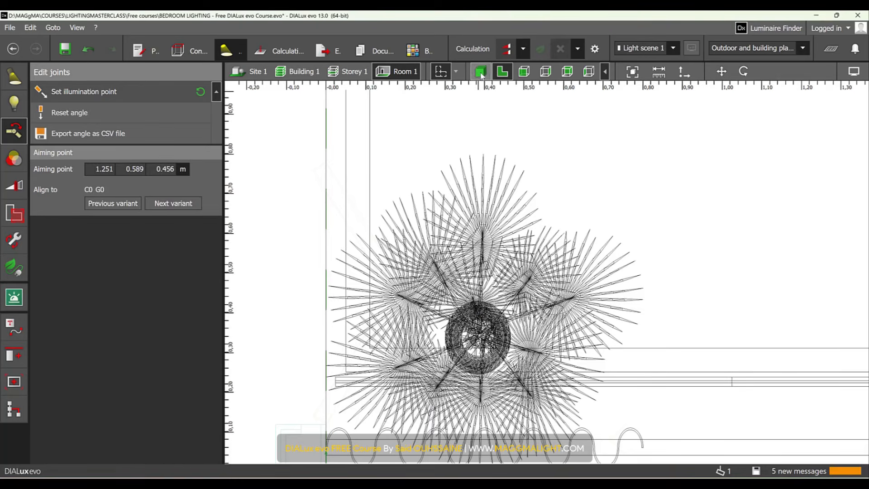
- Turn on the LEO alignment display and inspect the spot's aim at the plant in the 3D view
left_click(481, 71)
scroll(554, 249, "down", 5)
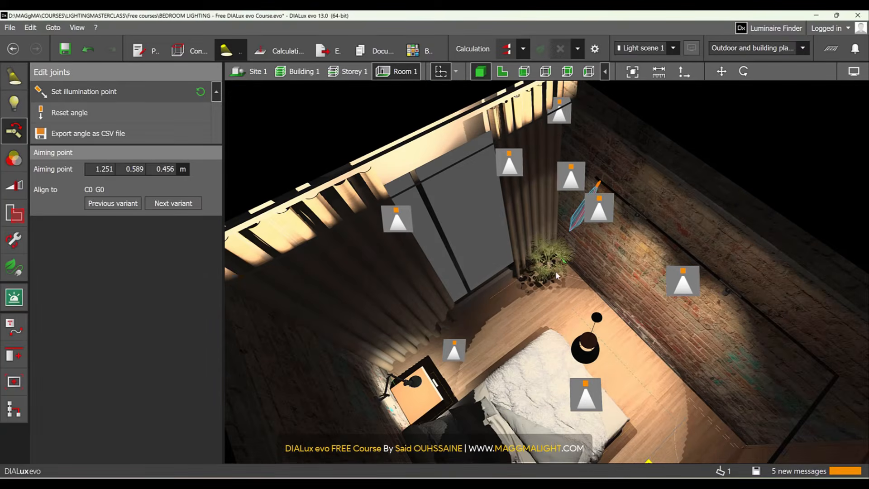
right_click_drag(539, 270, 503, 244)
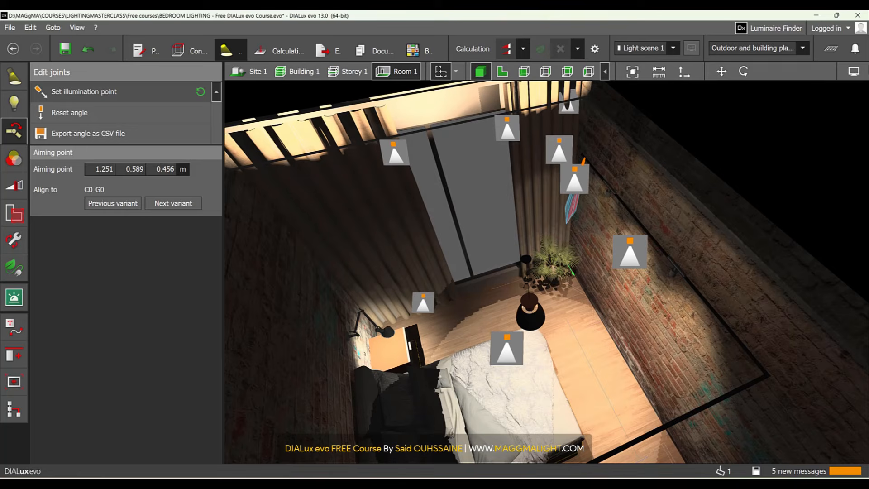
left_click(854, 72)
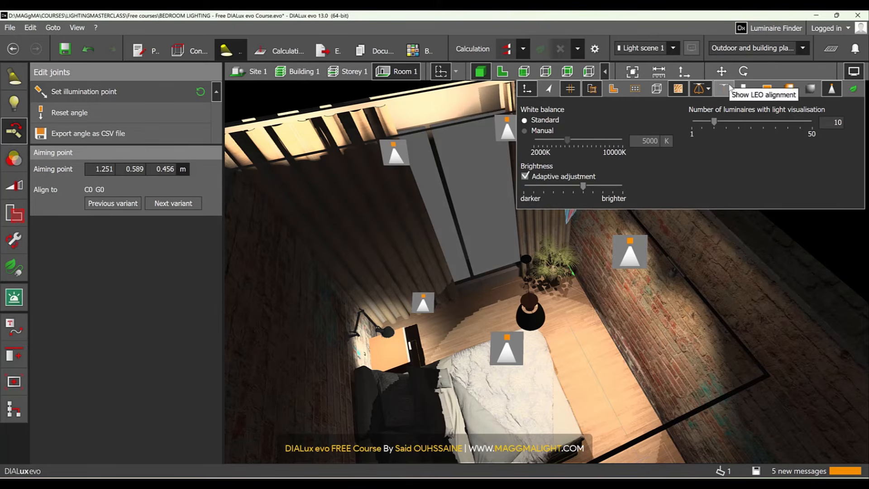
left_click(727, 87)
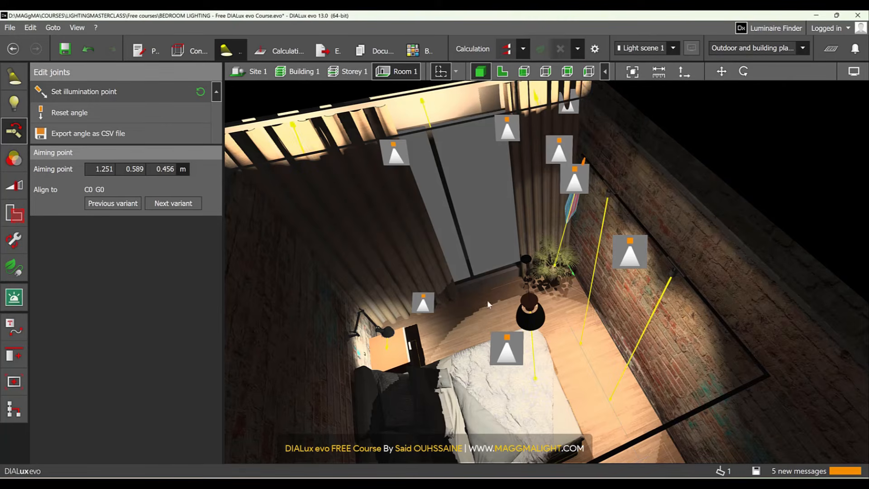
right_click_drag(530, 347, 571, 350)
scroll(584, 260, "up", 5)
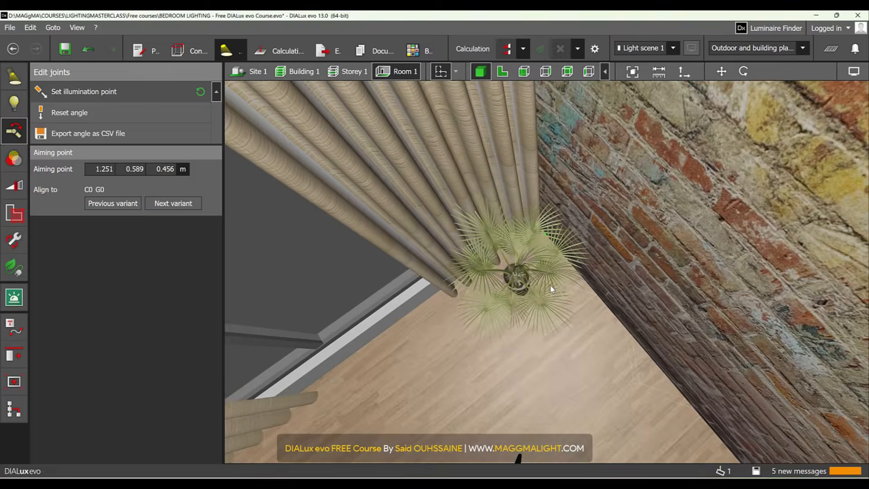
scroll(543, 299, "down", 1)
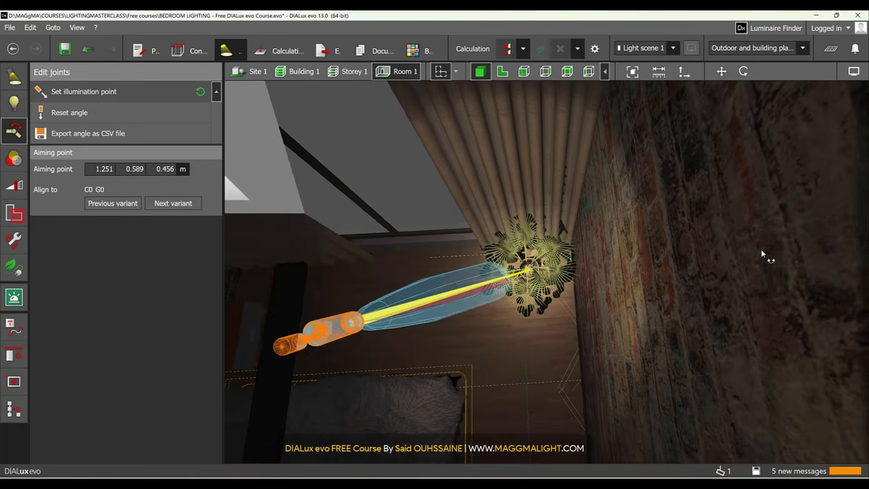
- Leave the 3D view for the floor plan and bring up the wall area around the BEDROOM #2 label and thin wall panel
scroll(539, 272, "down", 10)
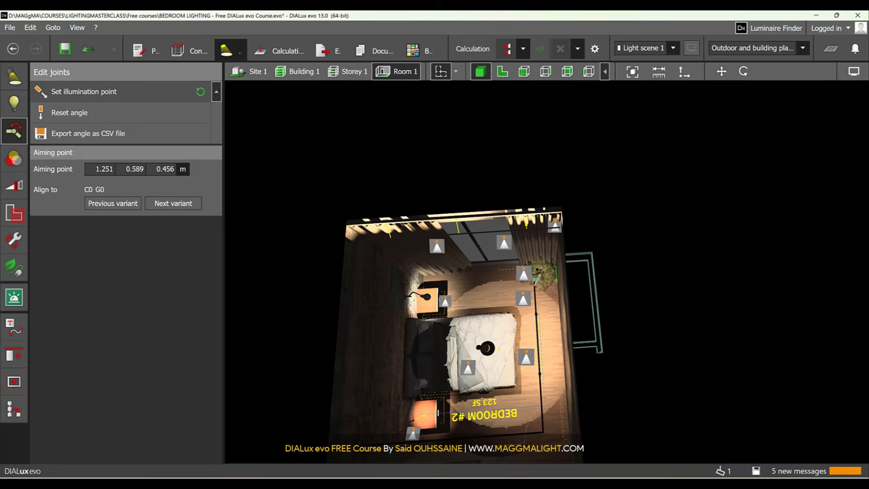
left_click(854, 71)
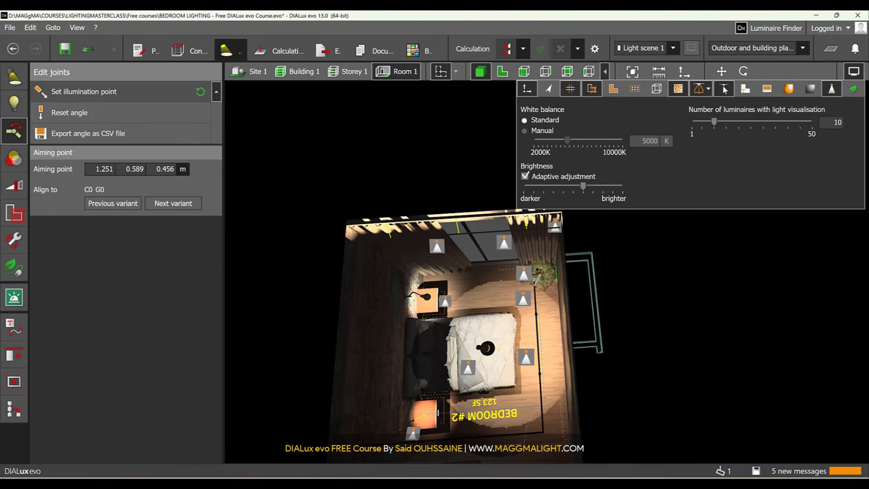
left_click(503, 72)
scroll(496, 285, "down", 5)
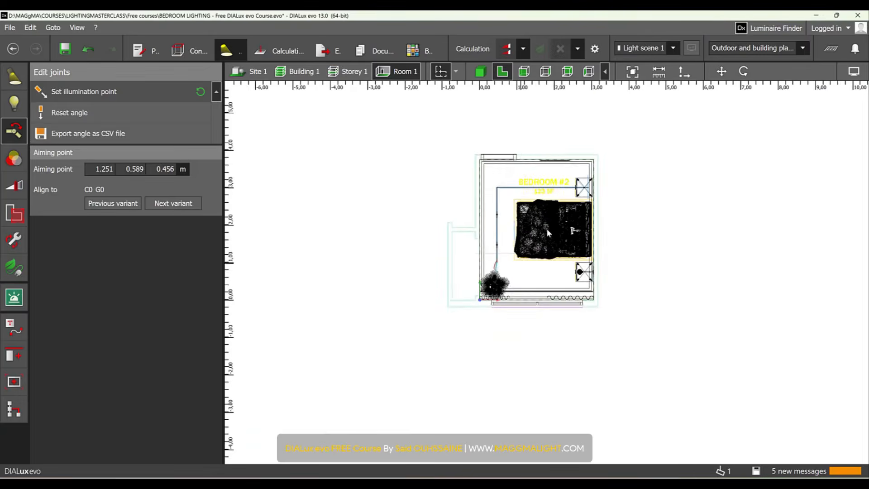
scroll(538, 222, "up", 10)
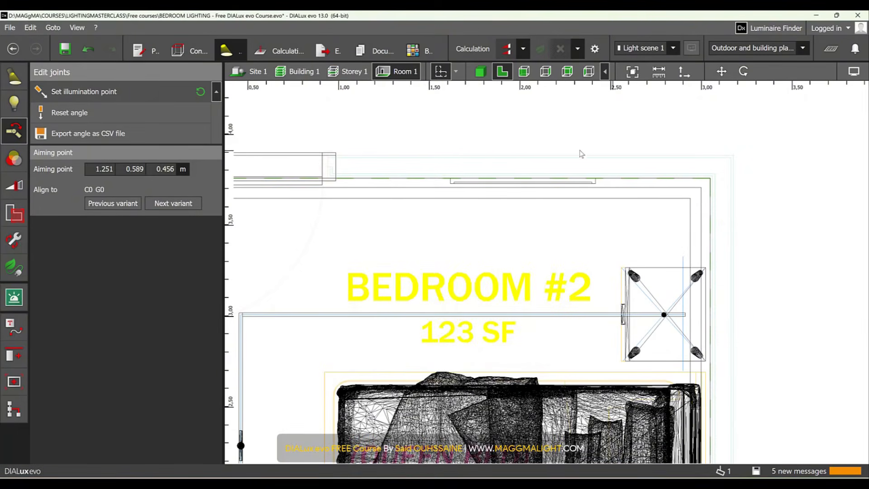
- Switch to File Explorer and load the luminaire file A3490200MG.uld from the LUMINAIRES folder into DIALux
left_click(446, 483)
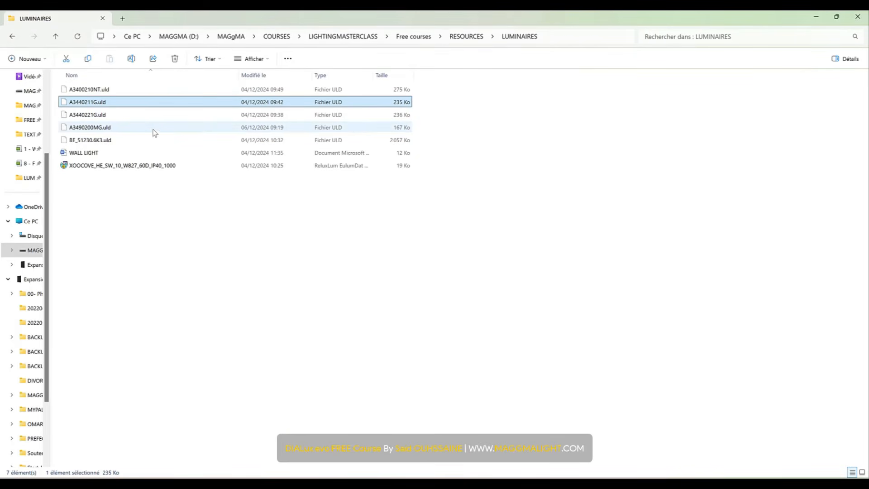
left_click(108, 116)
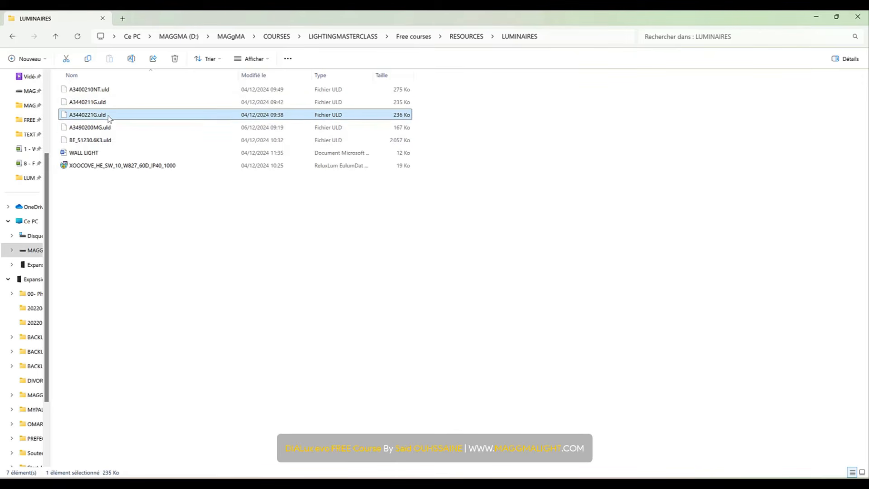
right_click(111, 131)
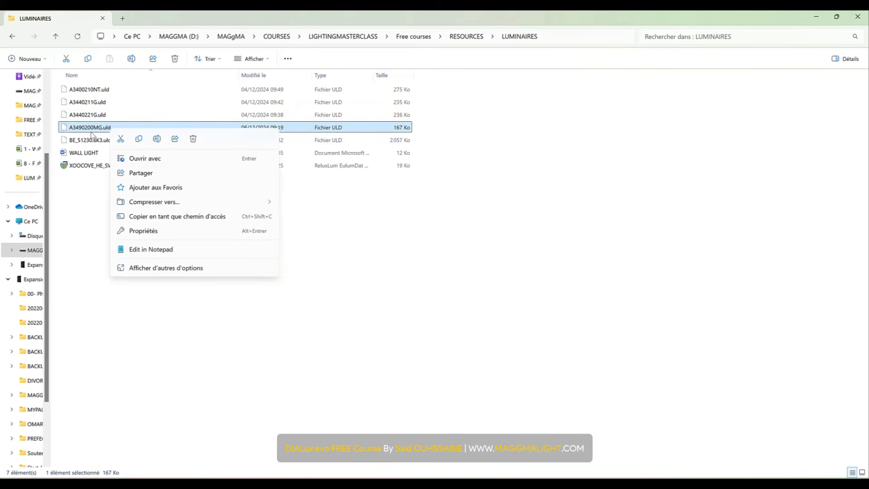
left_click(163, 269)
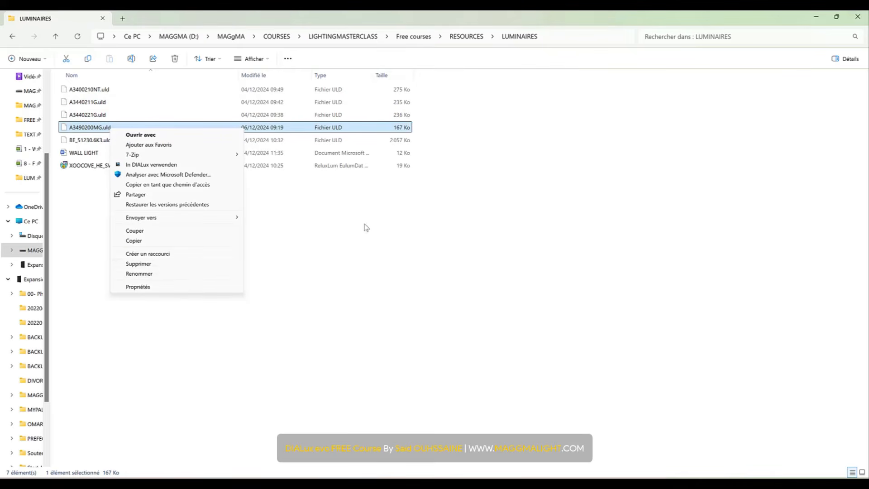
left_click(172, 165)
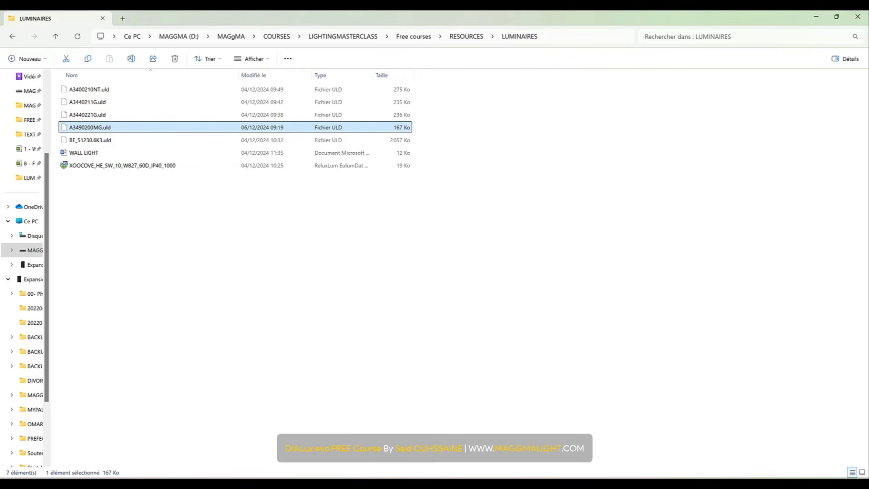
- Switch to File Explorer and load the luminaire file A3440221G.uld from the LUMINAIRES folder into DIALux
key("alt+Tab")
left_click(97, 115)
right_click(96, 117)
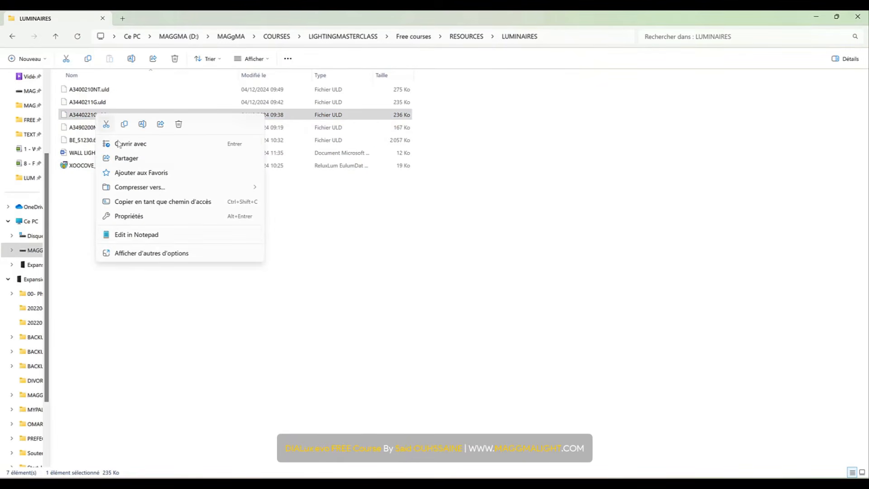
left_click(152, 252)
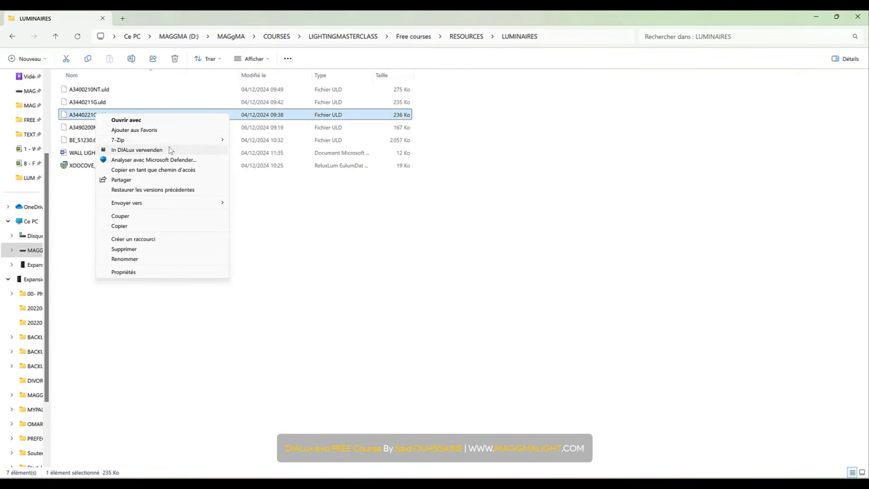
left_click(137, 150)
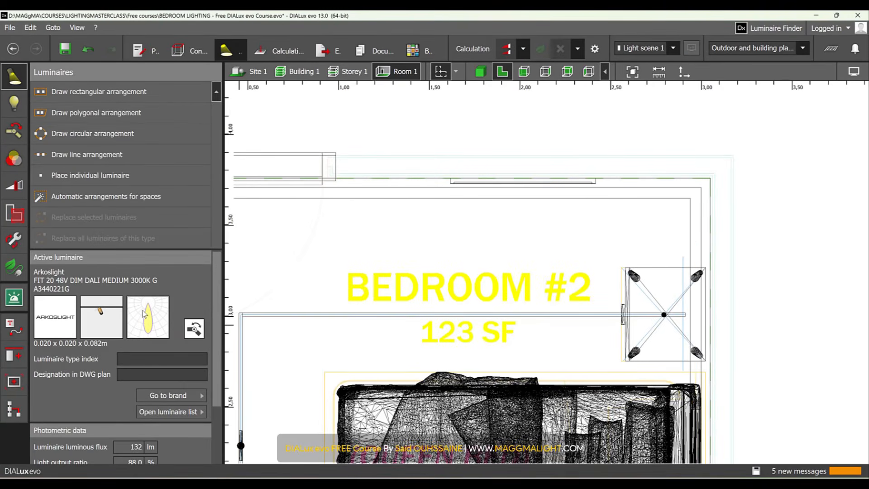
scroll(455, 277, "down", 5)
middle_click_drag(466, 272, 490, 218)
middle_click_drag(363, 413, 407, 250)
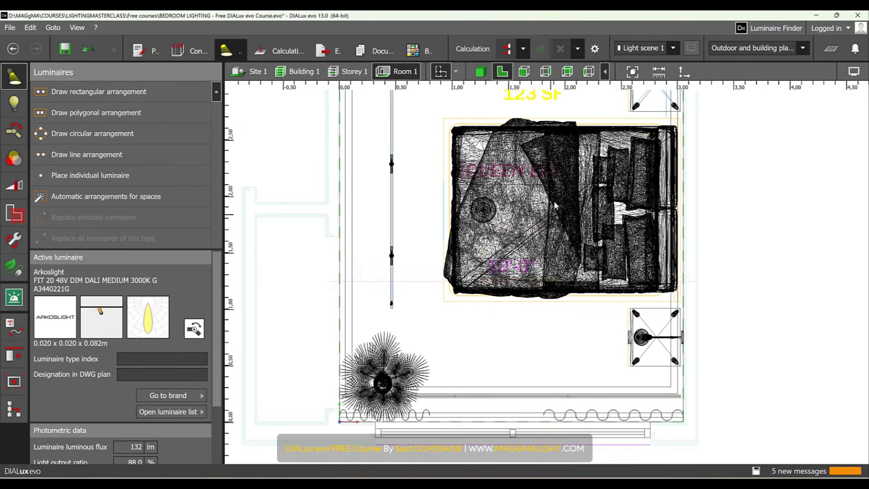
scroll(550, 192, "up", 1)
middle_click_drag(550, 191, 522, 309)
middle_click_drag(585, 97, 583, 159)
scroll(582, 159, "up", 3)
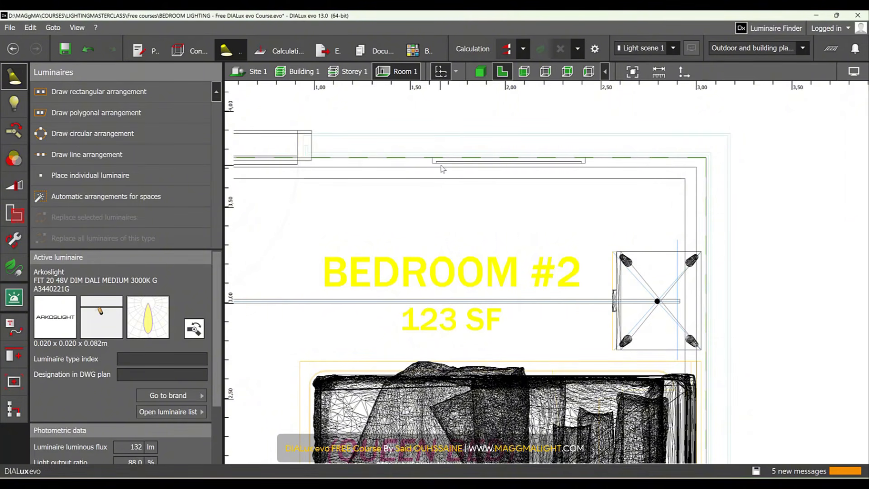
- Draw a line arrangement of the FIT 20 medium spot along the ceiling track facing the thin wall panel, about 0.73 m long
left_click(103, 156)
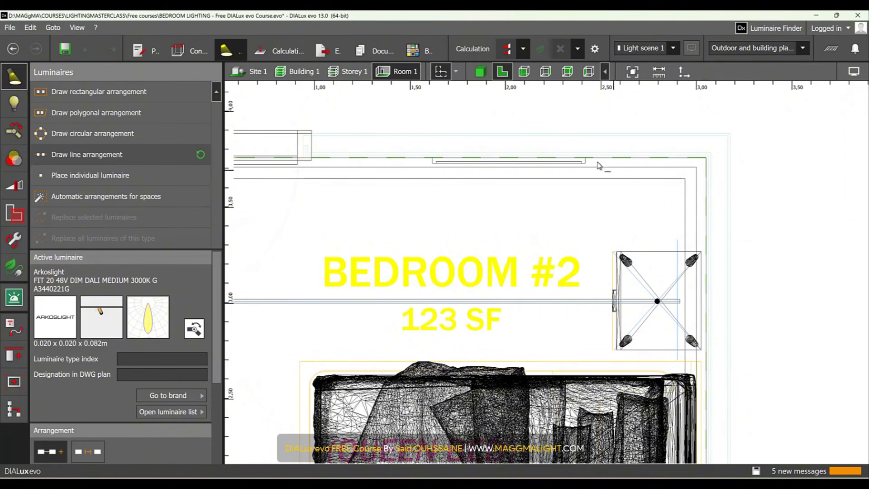
scroll(581, 167, "up", 5)
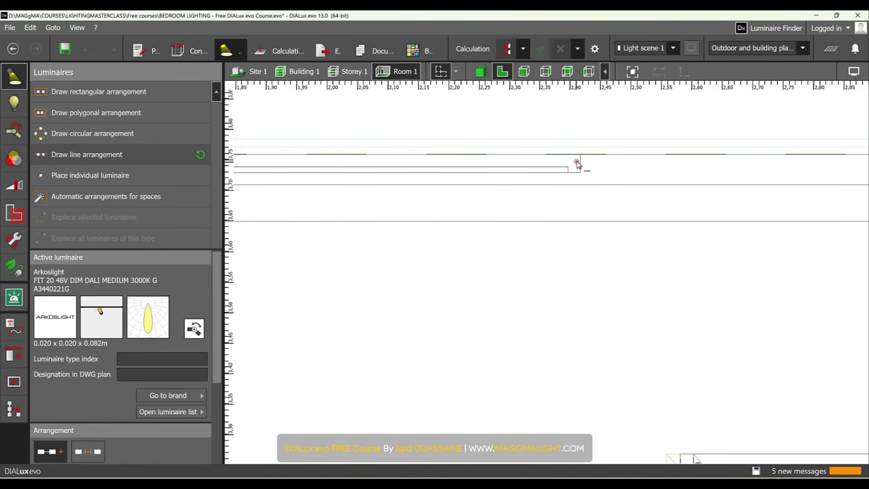
scroll(584, 166, "up", 2)
scroll(585, 167, "up", 2)
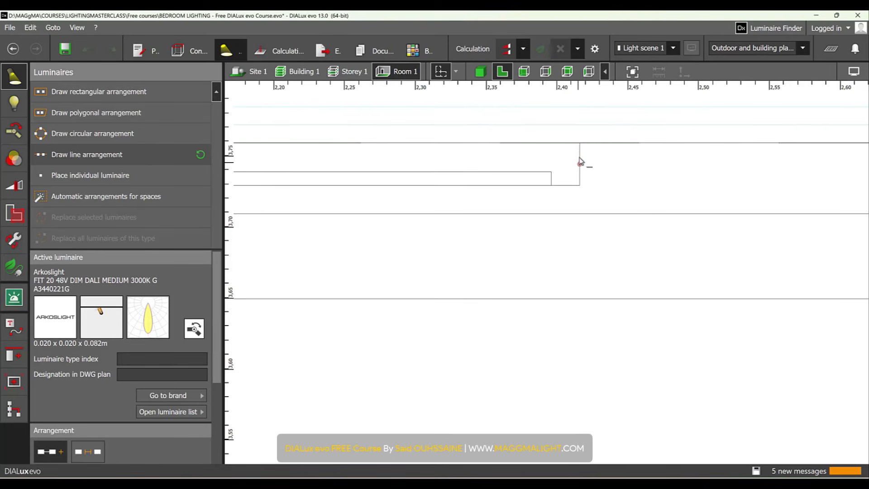
scroll(583, 178, "down", 5)
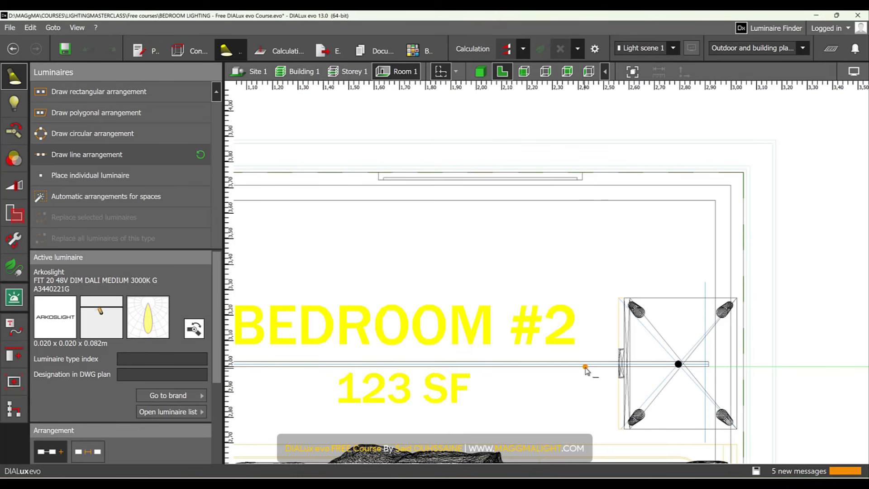
scroll(583, 367, "up", 2)
scroll(582, 367, "up", 1)
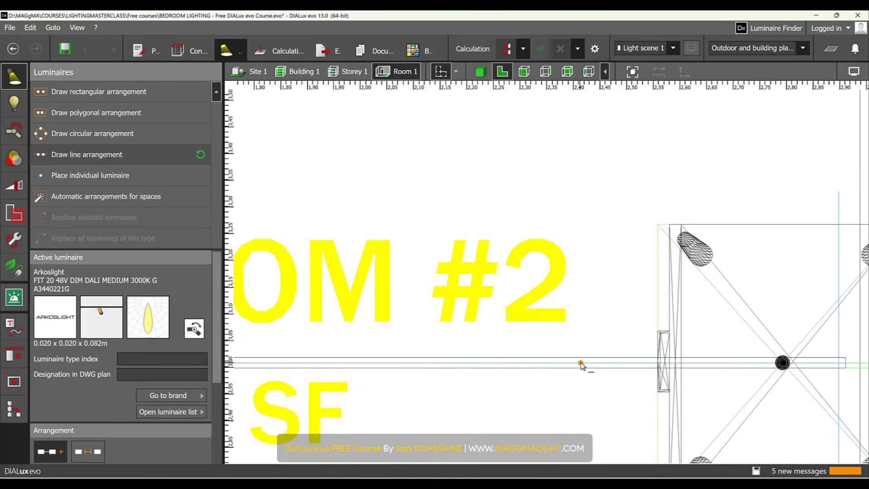
left_click(581, 365)
scroll(571, 360, "down", 3)
scroll(489, 355, "up", 2)
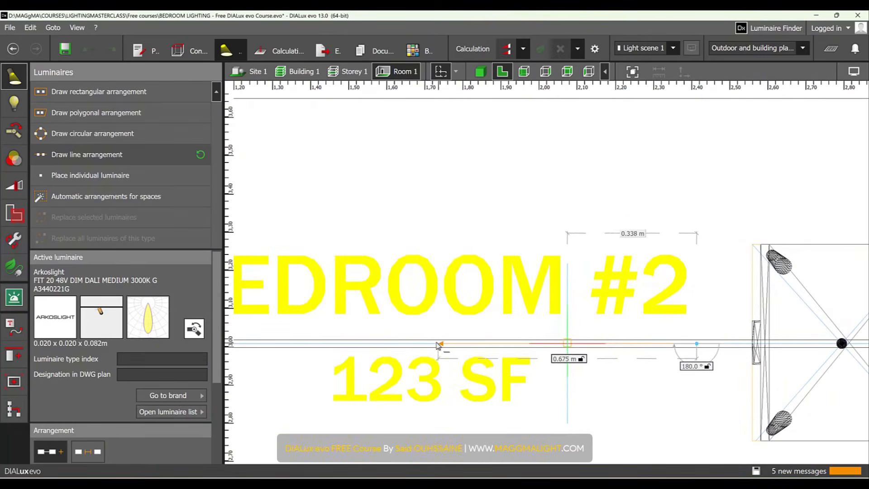
left_click(421, 343)
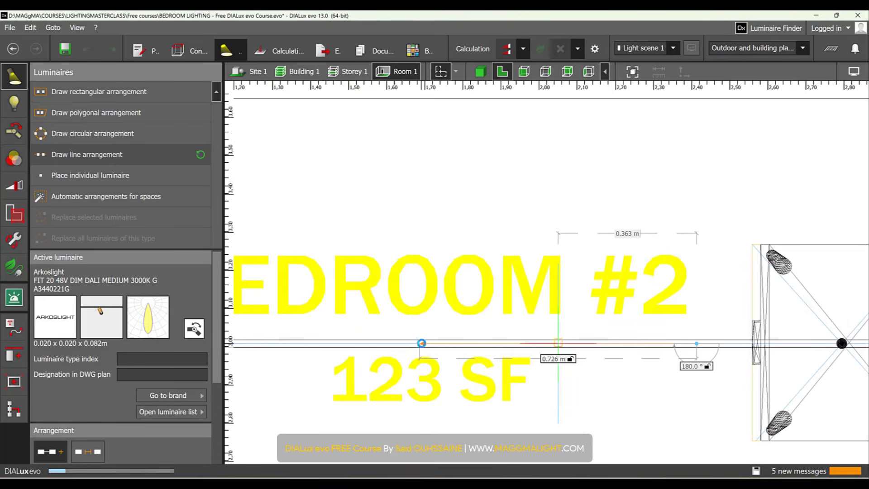
scroll(421, 345, "down", 2)
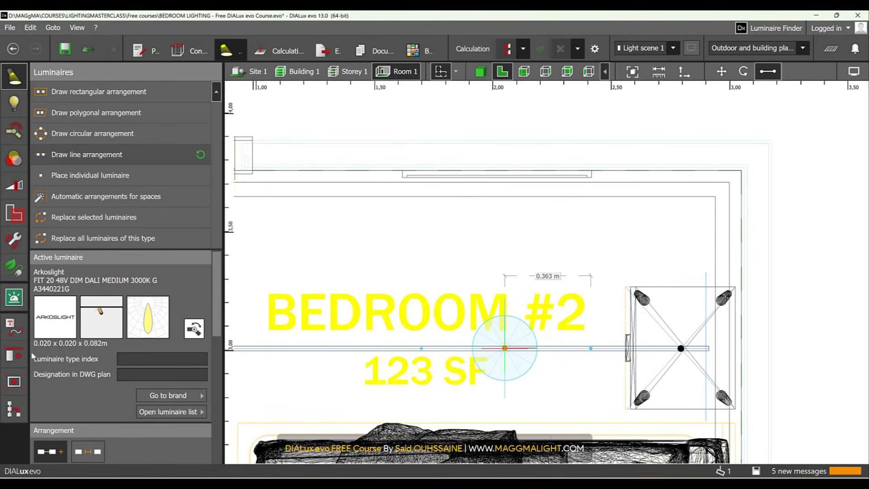
- Draw a perpendicular reference line about 0.78 m long from the wall panel's door-side end across the ceiling track
left_click(17, 332)
left_click(107, 92)
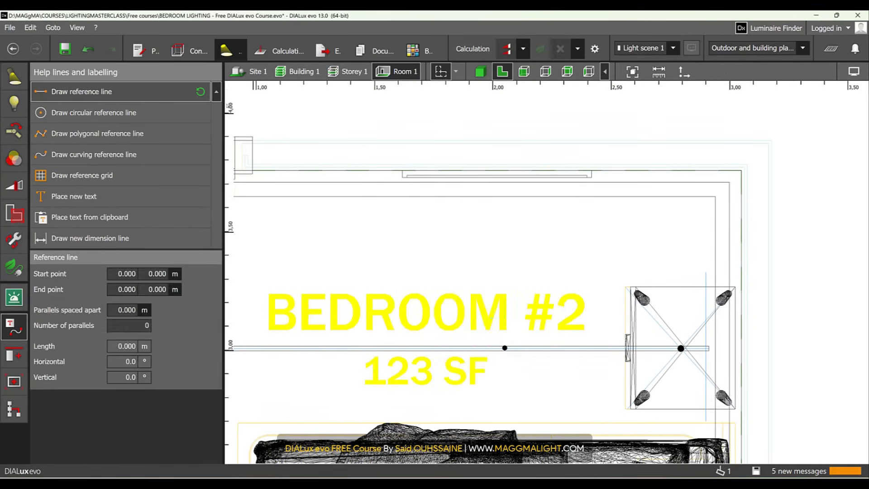
scroll(438, 178, "up", 4)
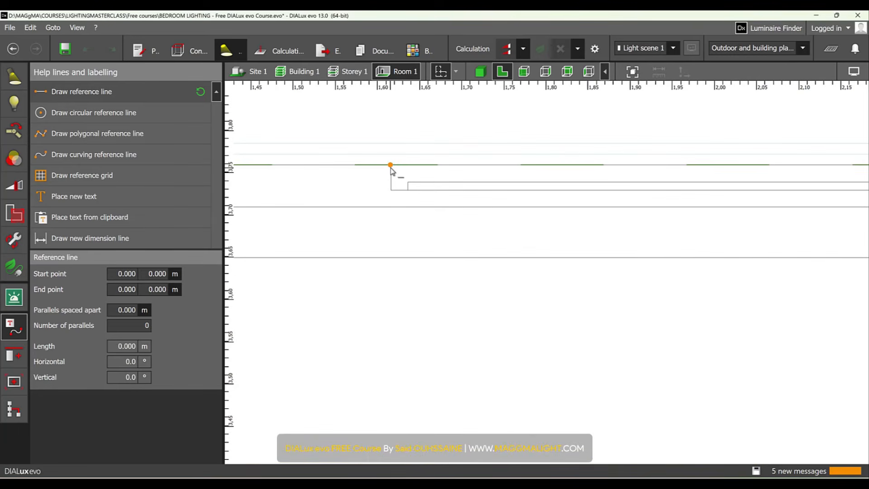
scroll(392, 169, "up", 2)
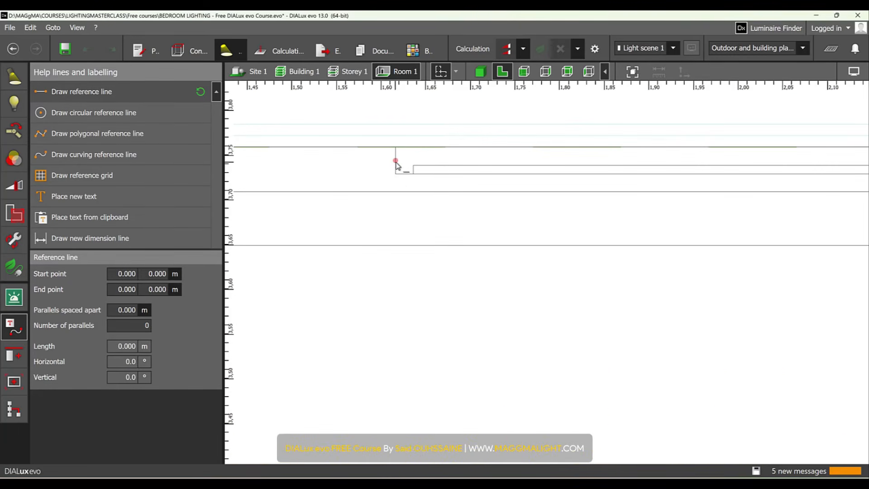
left_click(391, 193)
scroll(386, 287, "down", 1)
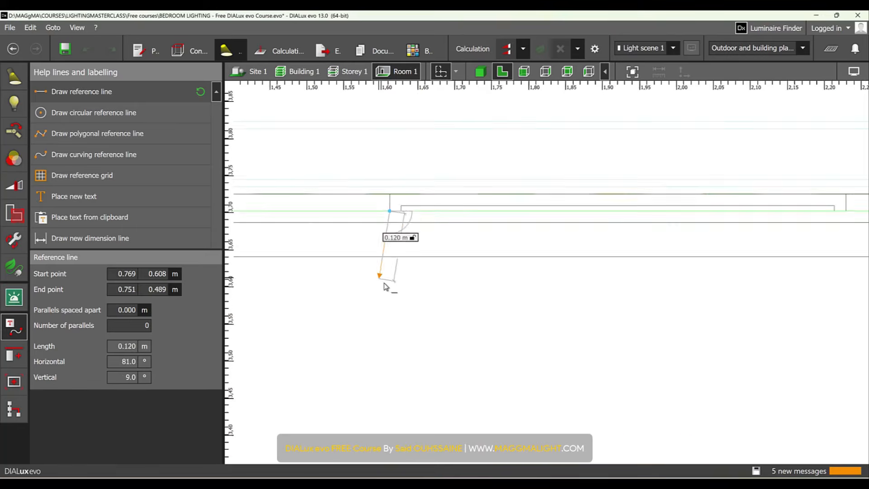
scroll(385, 287, "down", 3)
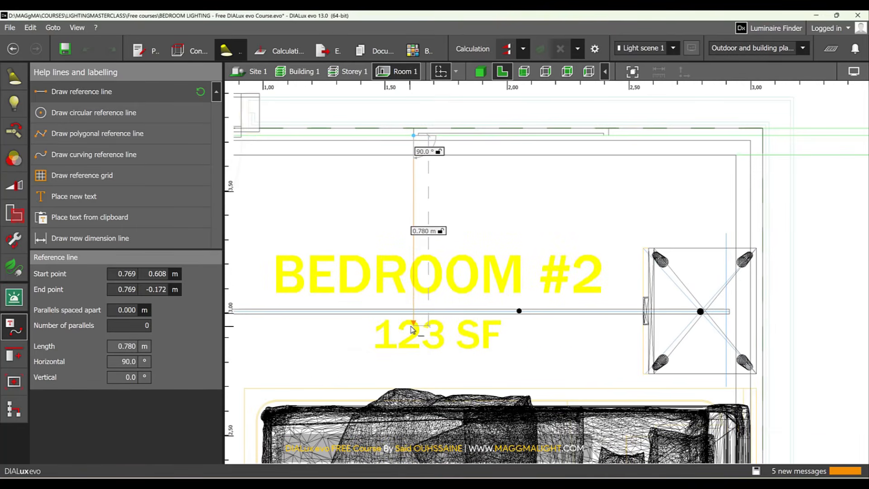
left_click(412, 324)
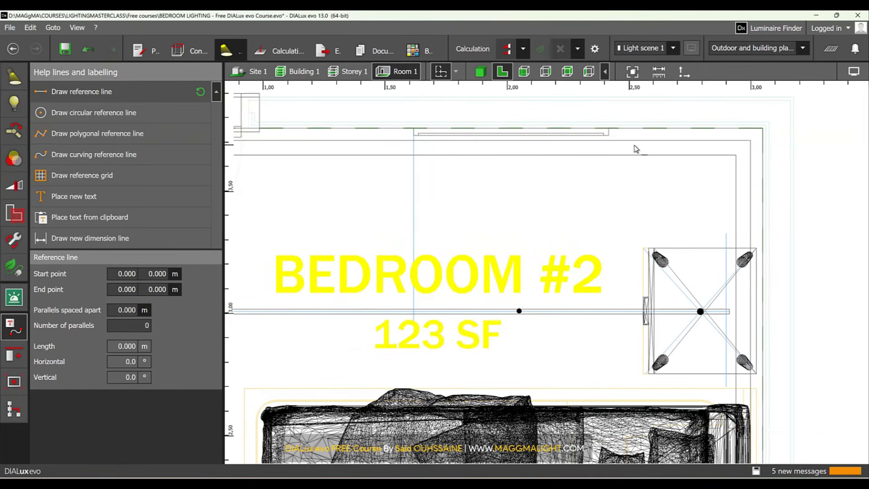
- Draw a perpendicular reference line 0.82 m long from the wall panel's nightstand-side end across the ceiling track
scroll(636, 148, "up", 3)
left_click(566, 145)
scroll(588, 185, "down", 3)
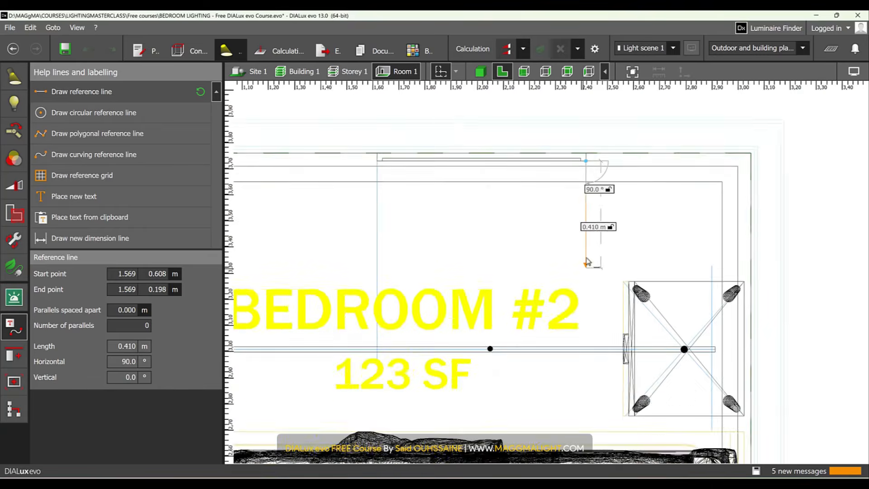
left_click(588, 373)
- Select the spot's line arrangement on the track and extend its door-side end to the first reference line, making it about 0.796 m long
scroll(502, 344, "up", 2)
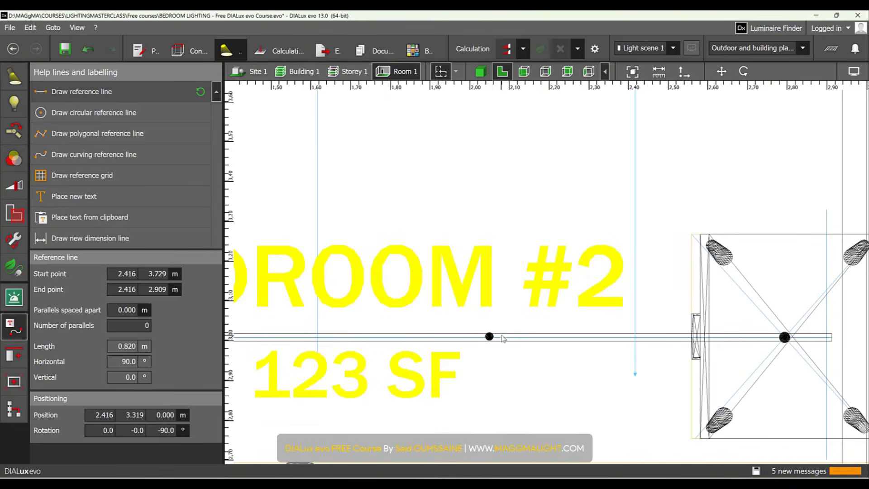
left_click(493, 338)
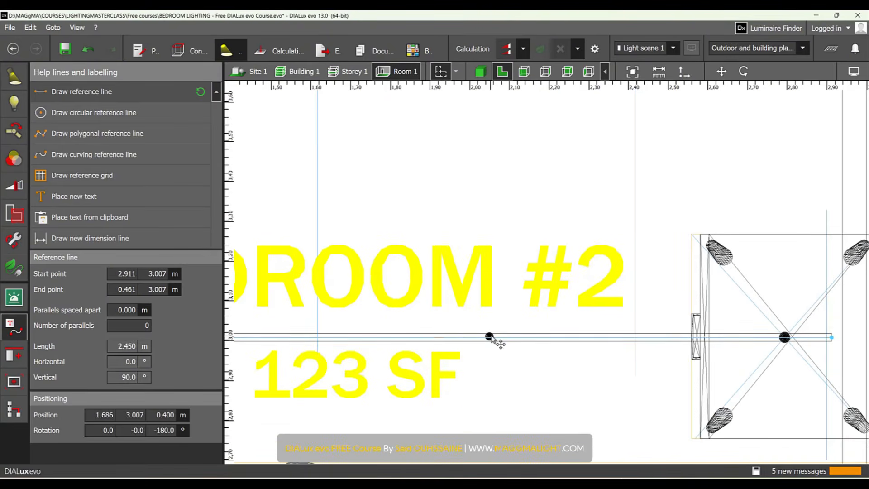
left_click(492, 336)
middle_click_drag(358, 344, 478, 334)
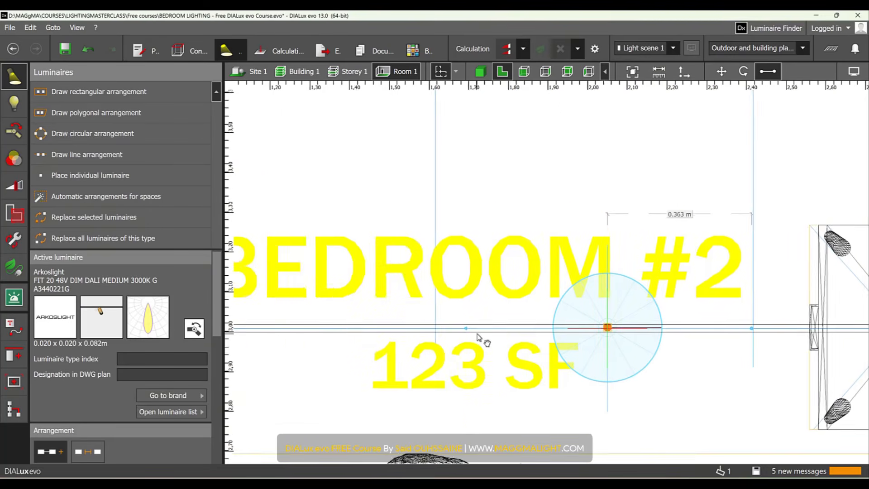
scroll(465, 330, "up", 2)
left_click_drag(467, 330, 419, 329)
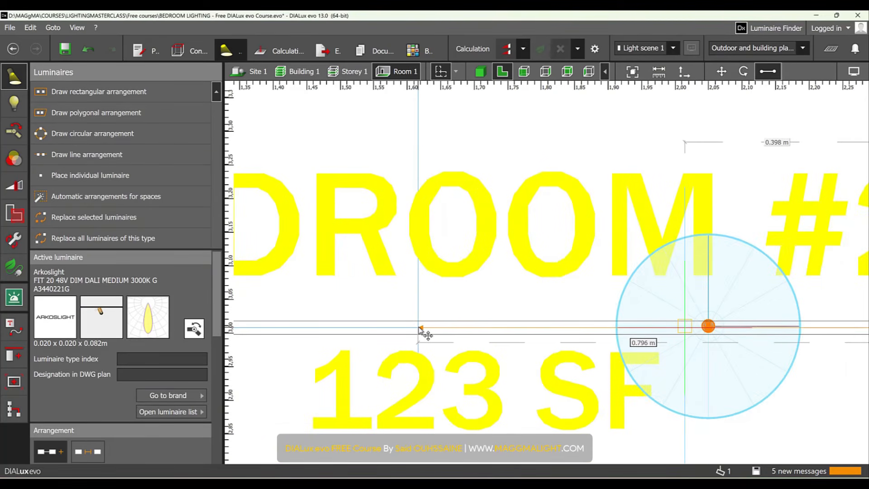
- Extend the line arrangement's nightstand-side end to the second reference line, giving a length of 0.8 m
scroll(532, 337, "down", 4)
middle_click_drag(747, 336, 557, 328)
scroll(587, 323, "up", 4)
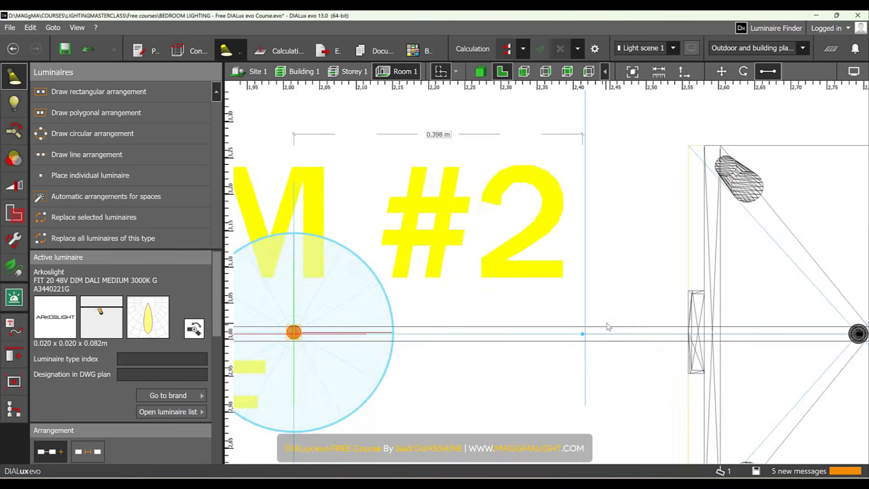
scroll(585, 336, "up", 3)
scroll(584, 335, "up", 1)
left_click_drag(579, 332, 585, 331)
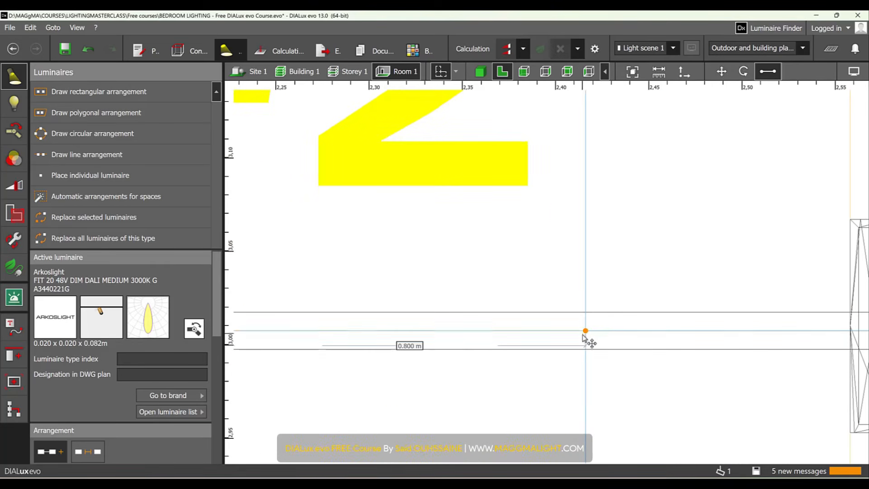
- In the 3D view, edit the joint of the track spot serving the picture wall and tilt it toward the picture by about -31.2°
scroll(581, 336, "down", 6)
scroll(579, 340, "down", 2)
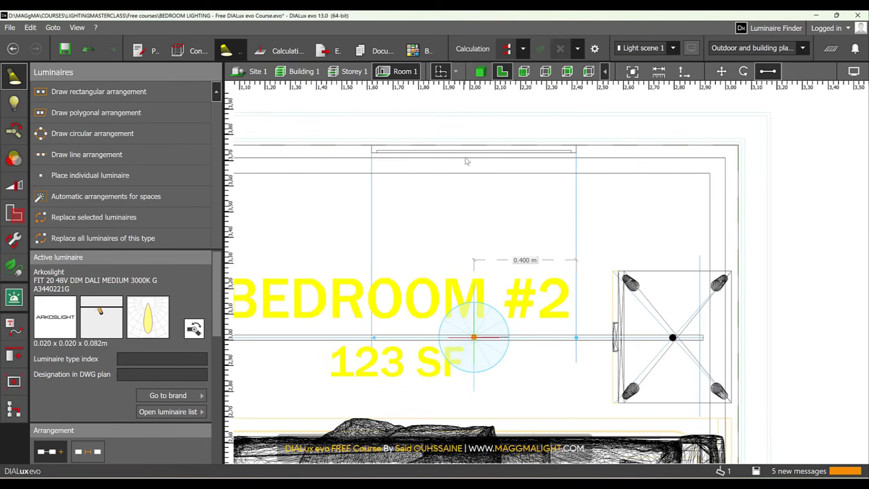
left_click(480, 71)
scroll(512, 352, "up", 5)
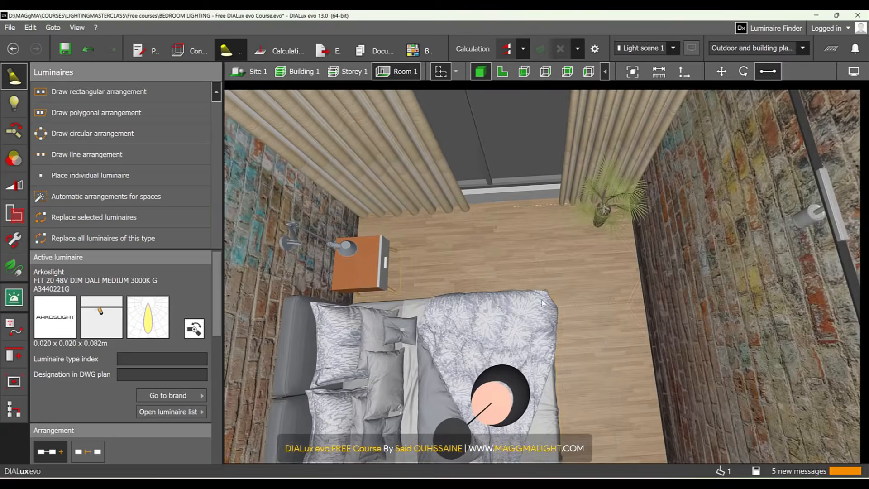
mouse_move(431, 330)
right_mouse_down()
mouse_move(692, 263)
mouse_move(716, 206)
mouse_move(679, 210)
right_mouse_up()
scroll(670, 205, "up", 2)
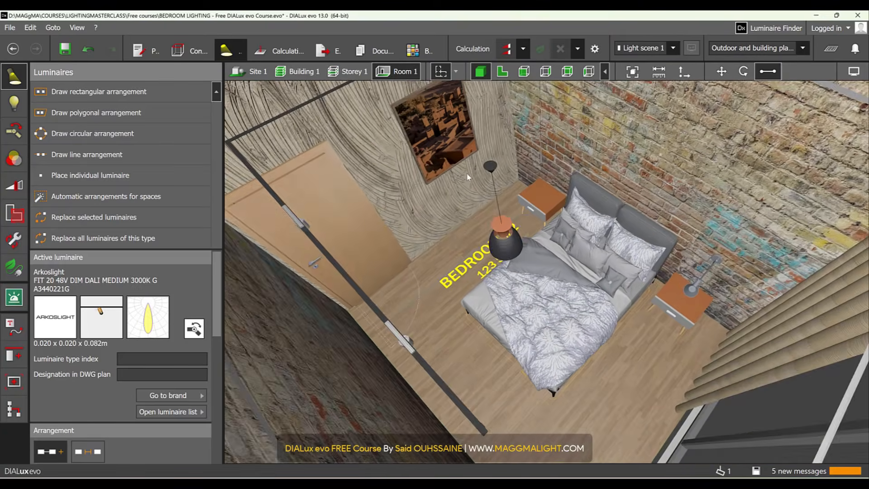
scroll(452, 162, "up", 1)
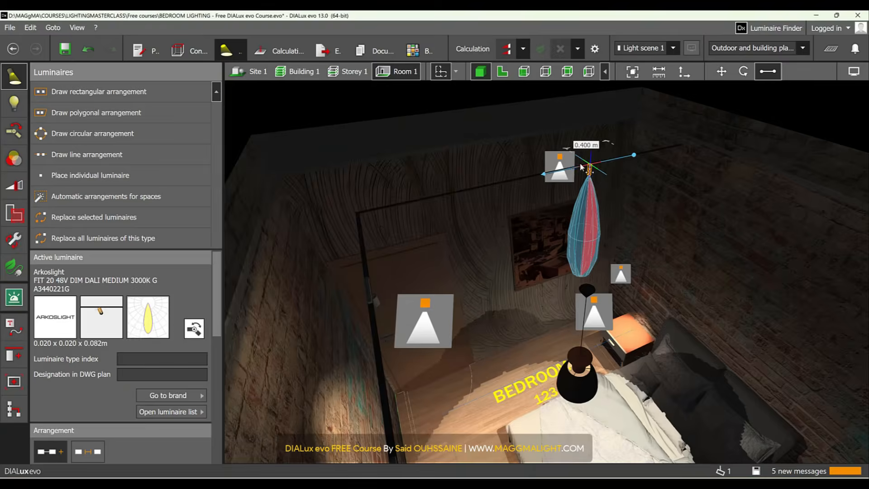
scroll(572, 206, "up", 2)
scroll(537, 218, "up", 3)
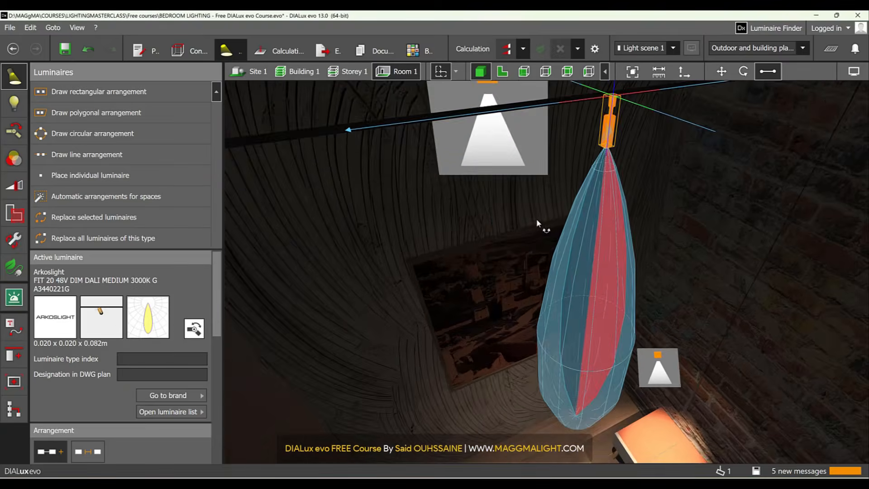
left_click(14, 132)
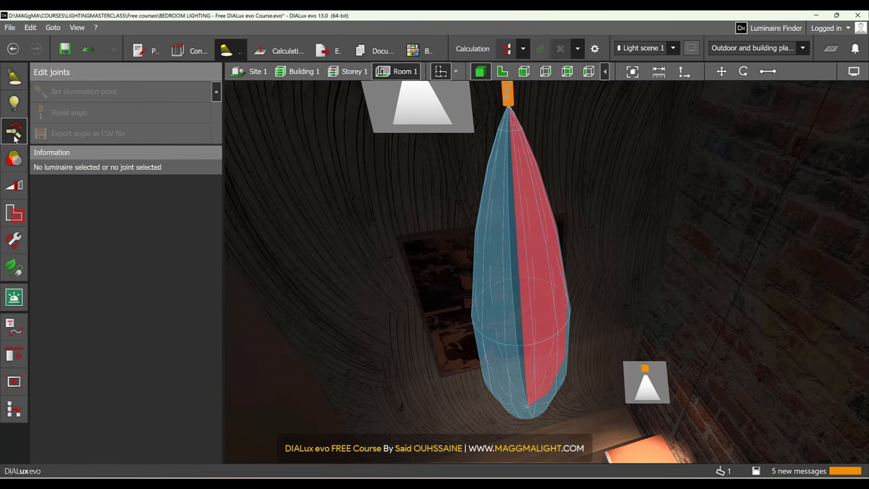
left_click(508, 93)
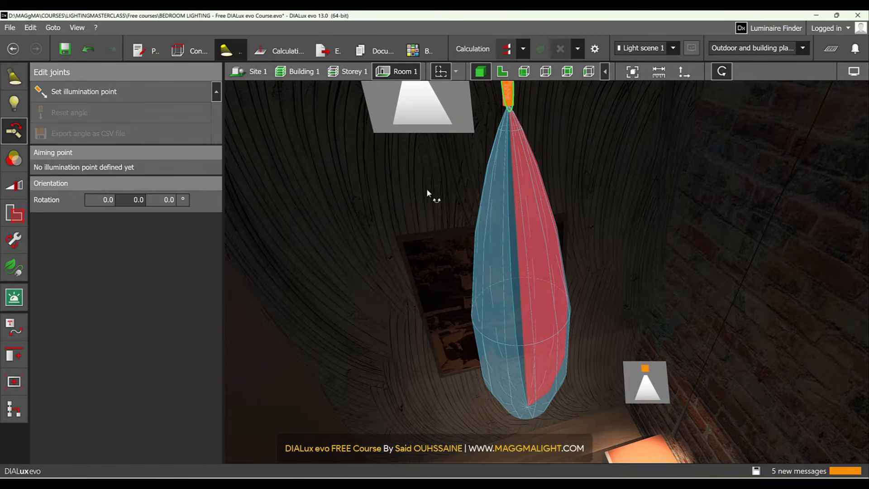
right_click_drag(427, 189, 432, 190)
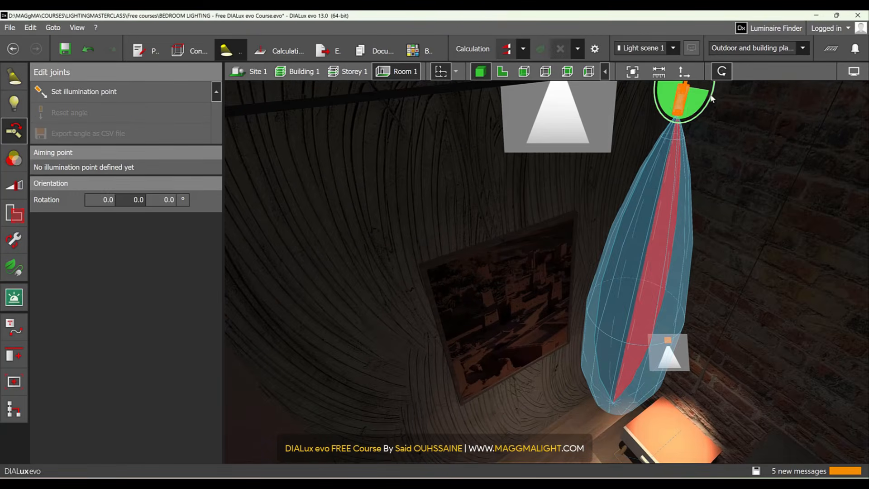
left_click_drag(712, 99, 700, 119)
- Check the beam on the picture and set the spot joint's tilt to -30°
scroll(500, 323, "down", 5)
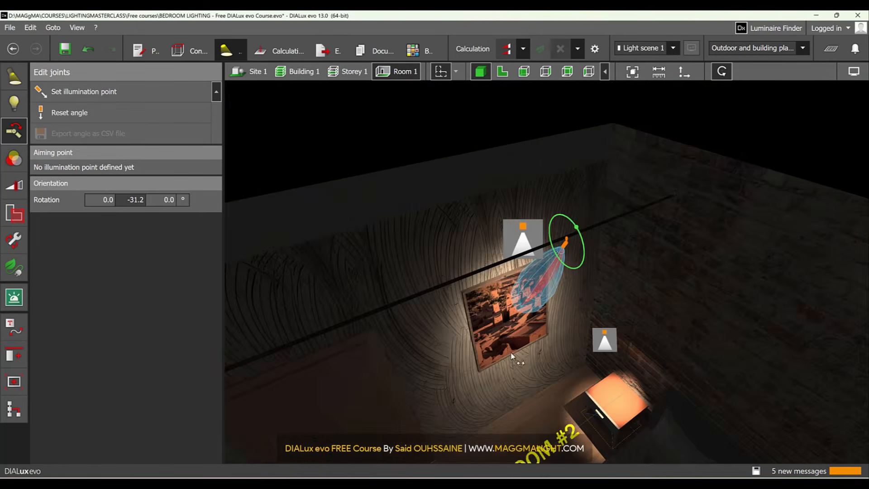
right_click_drag(516, 359, 494, 296)
scroll(506, 294, "up", 5)
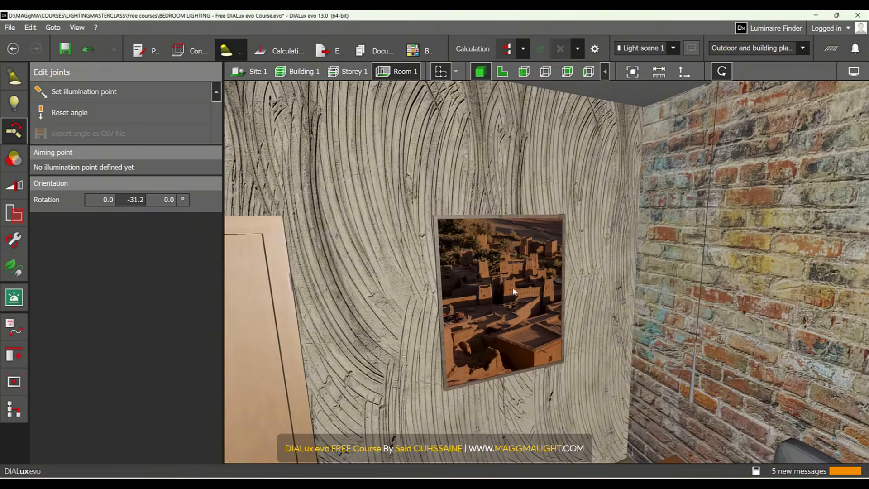
scroll(512, 288, "down", 3)
right_click_drag(425, 291, 477, 299)
middle_click_drag(526, 294, 510, 311)
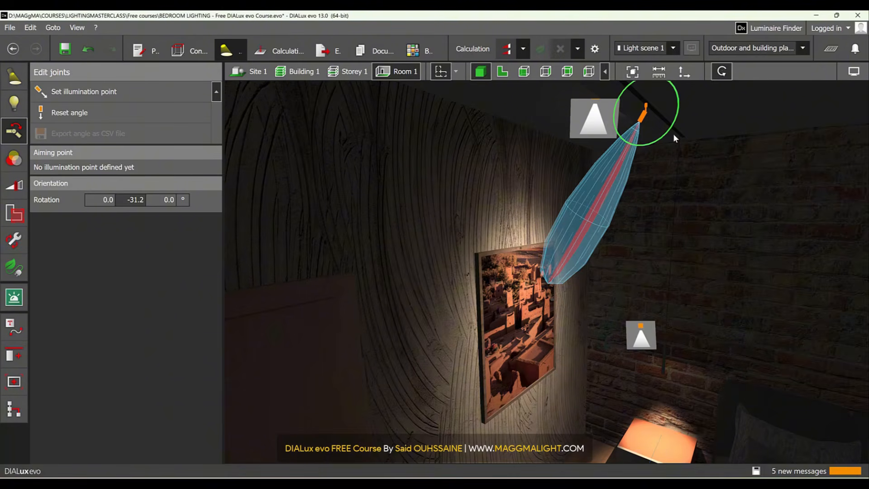
left_click_drag(673, 127, 677, 123)
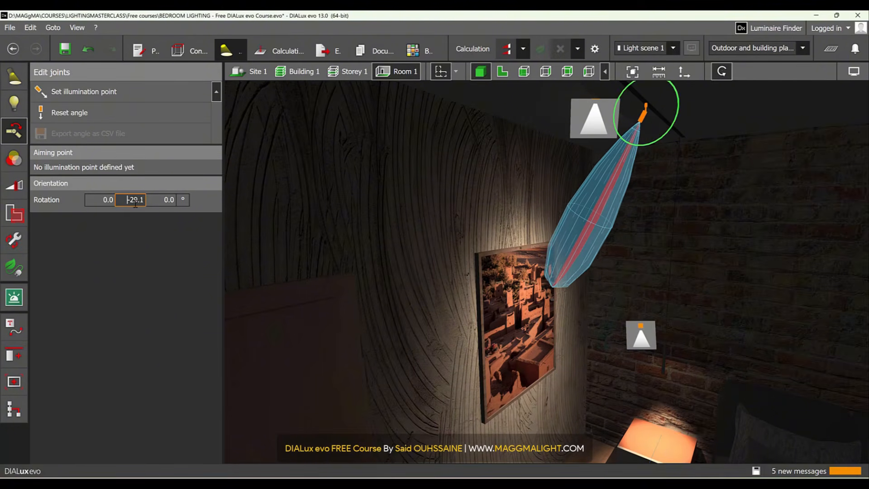
type("-30")
key("Return")
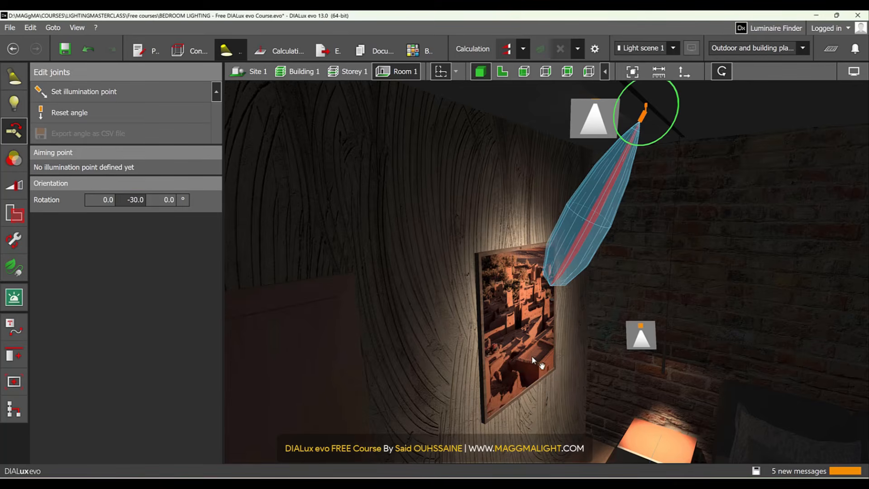
scroll(531, 355, "down", 5)
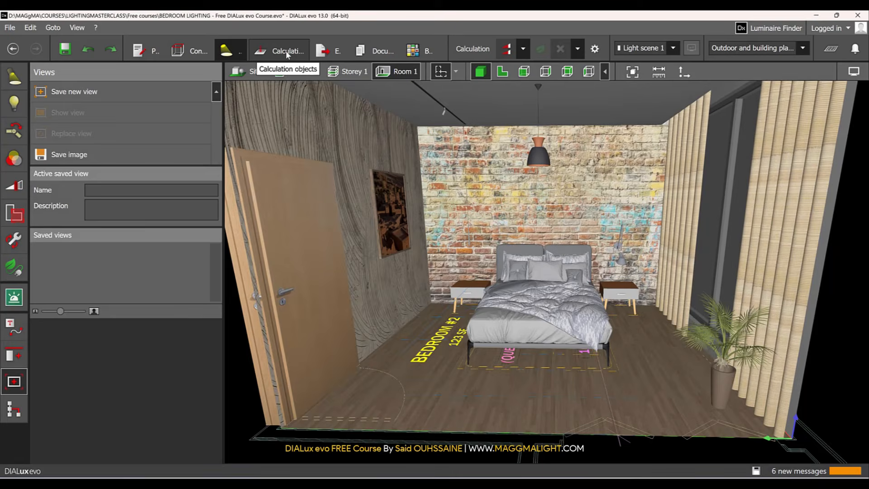
- Select the Room 1 space among the calculation objects and examine its utilisation profile and the available presets
left_click(286, 52)
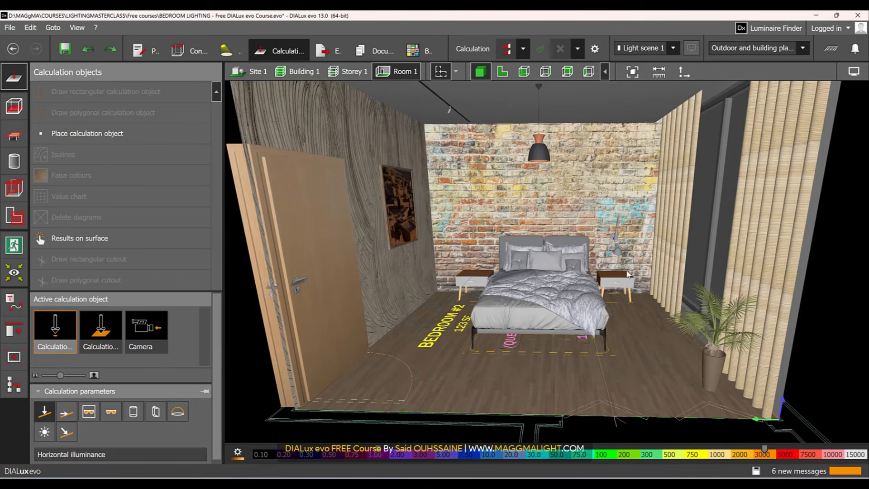
left_click(13, 217)
scroll(488, 330, "down", 1)
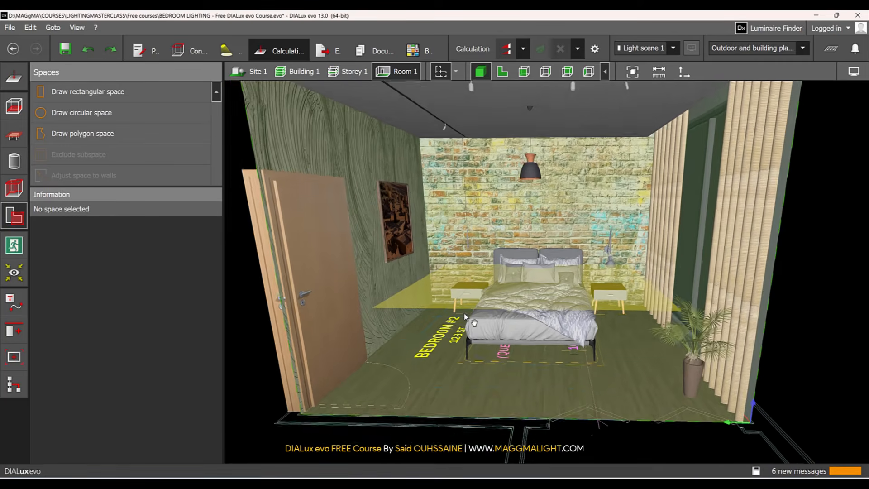
middle_click_drag(487, 330, 485, 347)
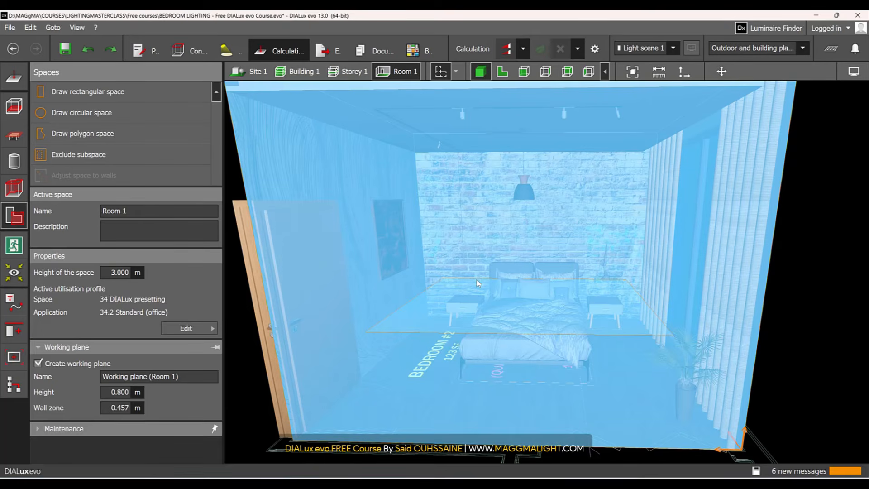
left_click(193, 328)
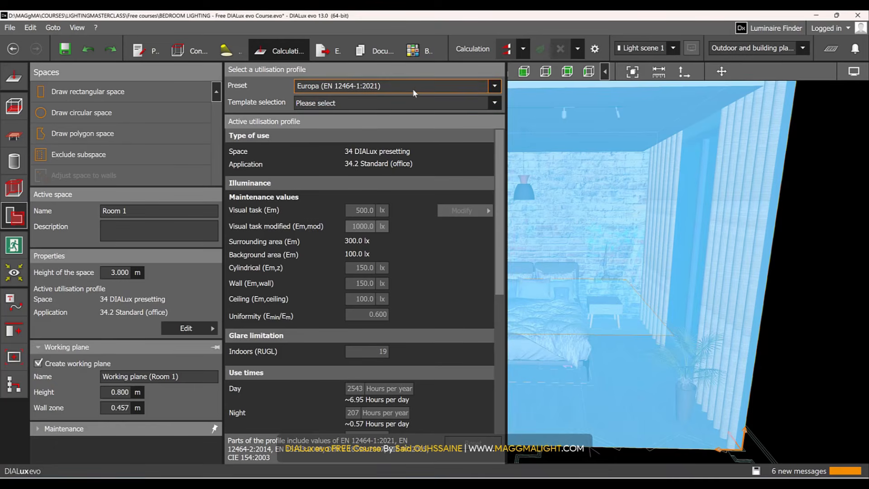
left_click(428, 89)
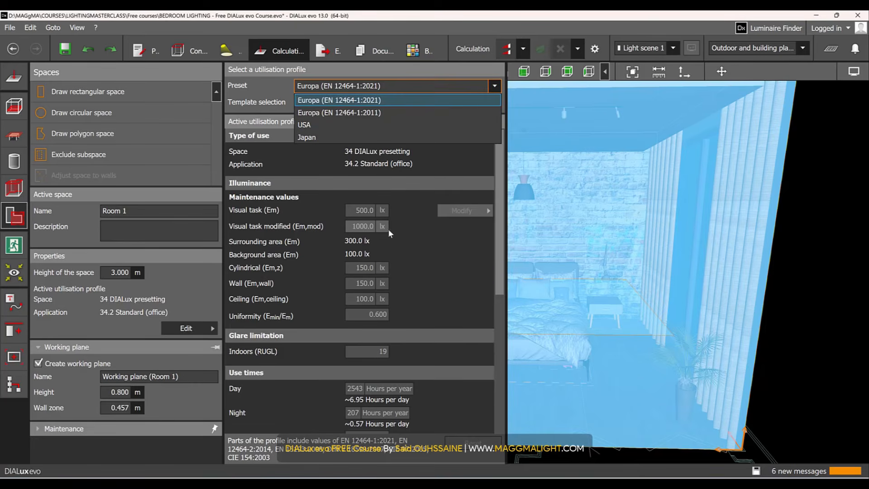
left_click(434, 256)
- Open the program's standards settings and choose the Europa (EN 12464-1:2021) preset
left_click(14, 28)
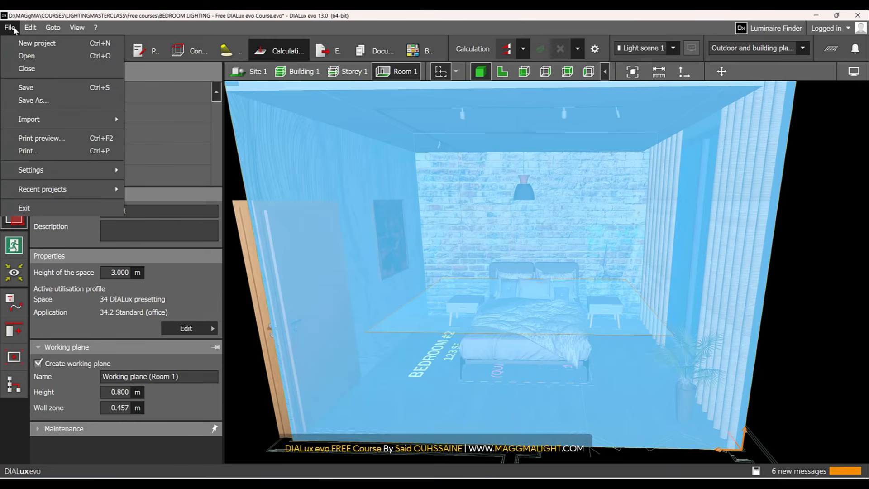
left_click(13, 28)
left_click(11, 29)
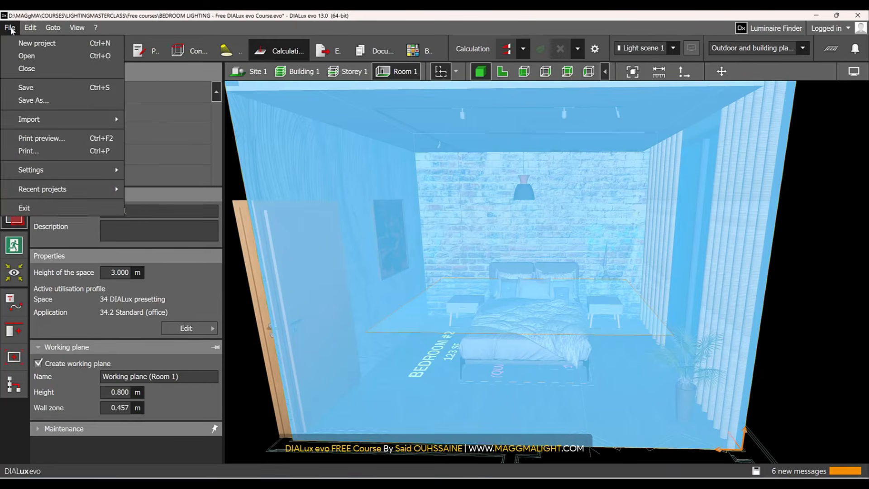
mouse_move(62, 170)
left_click(156, 184)
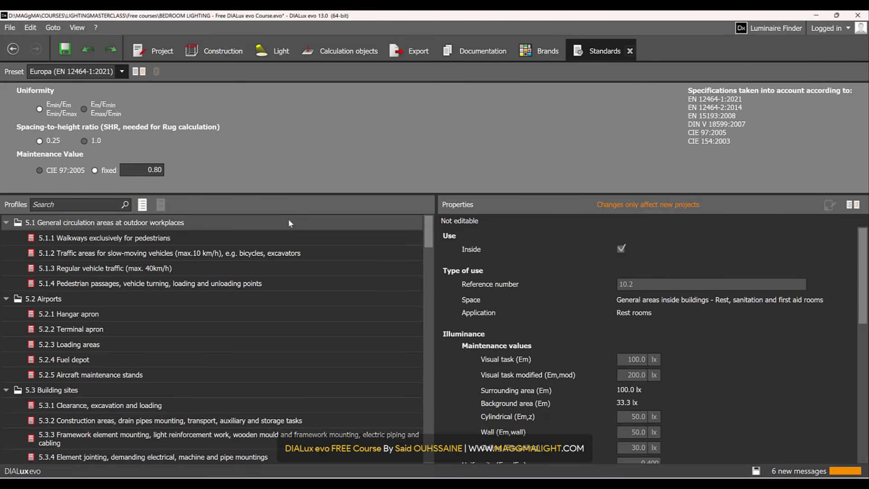
left_click(110, 75)
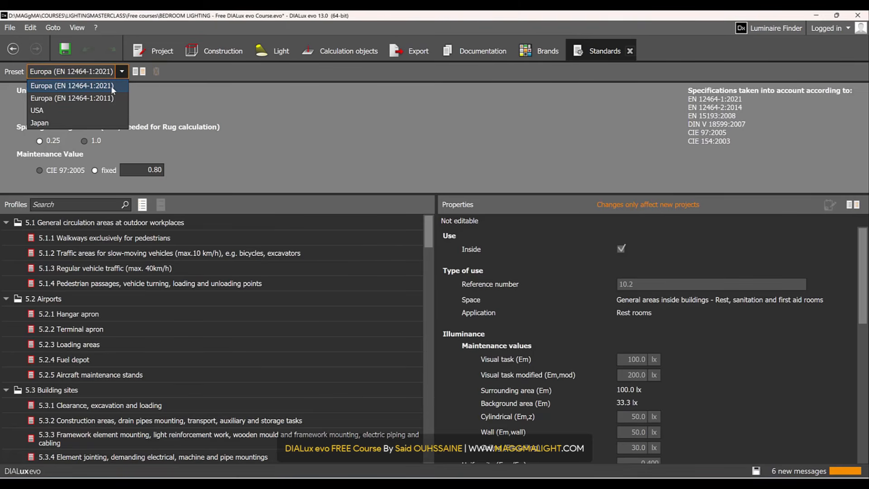
left_click(110, 85)
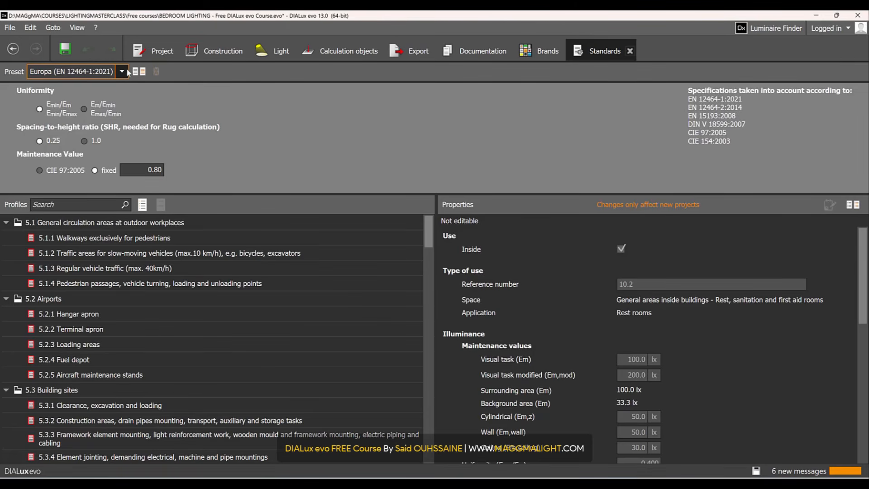
- Search the European profiles for "rest" and view the requirements of the 10.2 Rest rooms profile
left_click(106, 203)
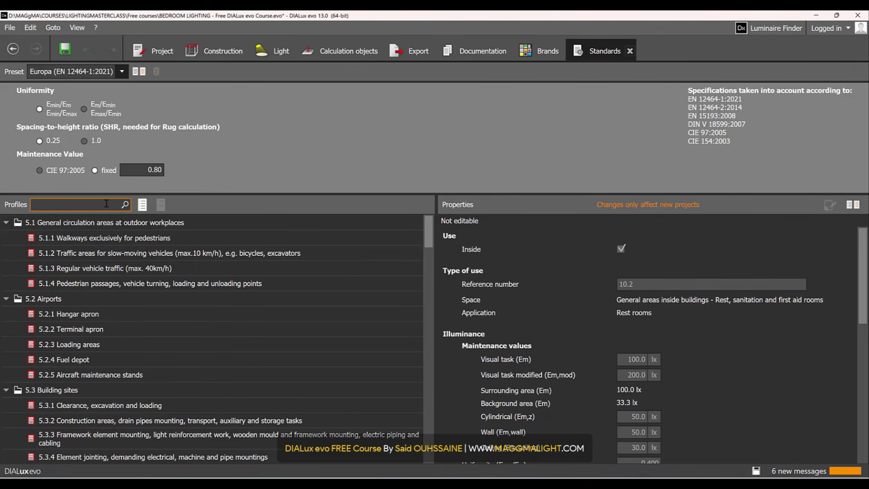
type("bedr")
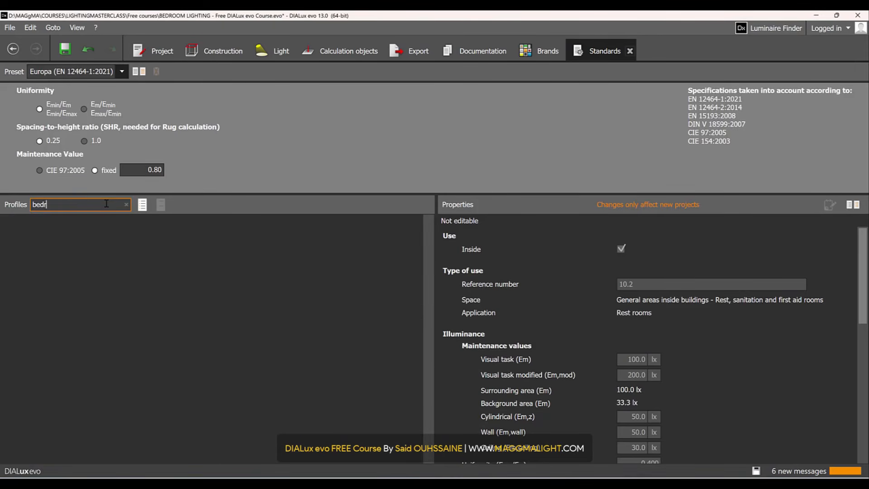
key("BackSpace")
key("BackSpace")
key("BackSpace")
key("BackSpace")
type("rest")
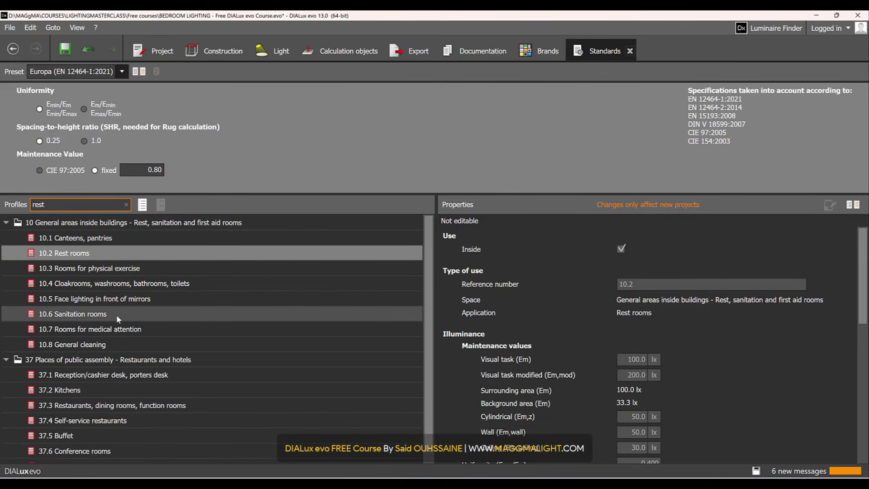
left_click(101, 254)
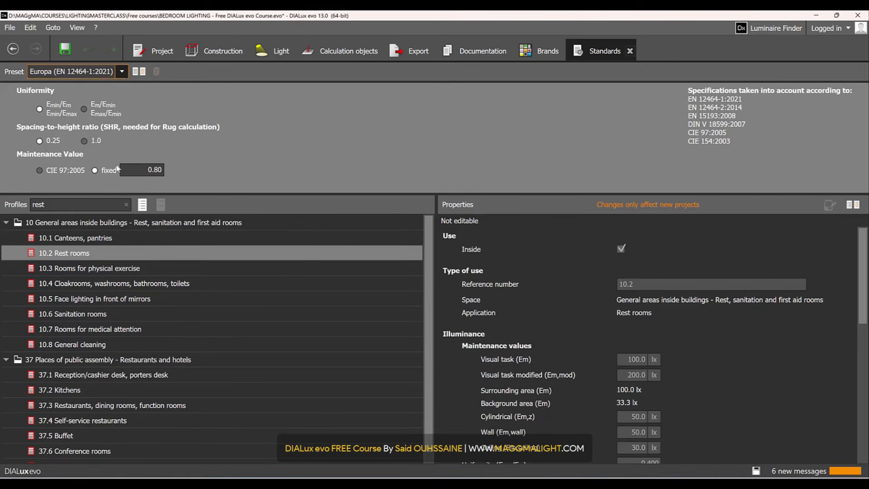
- Switch the preset to USA, search its profiles for "bedroom" and view Residental Interiors; Bedrooms, Television Viewing
left_click(123, 71)
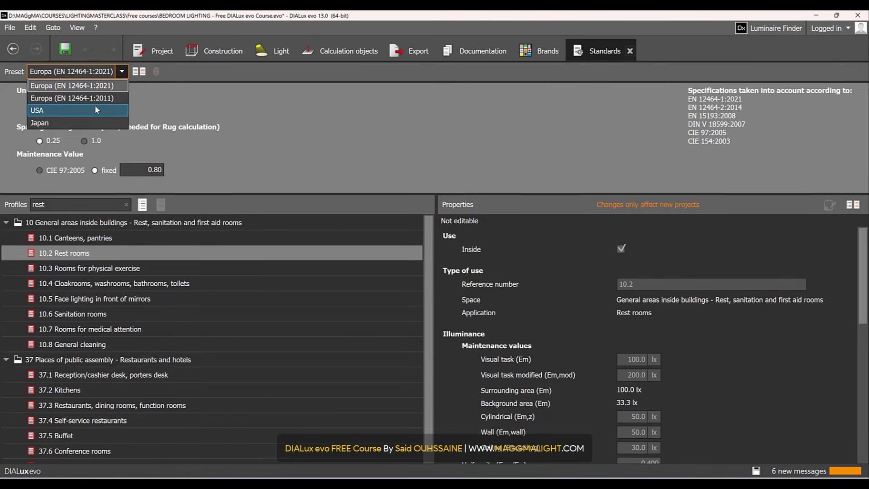
left_click(77, 110)
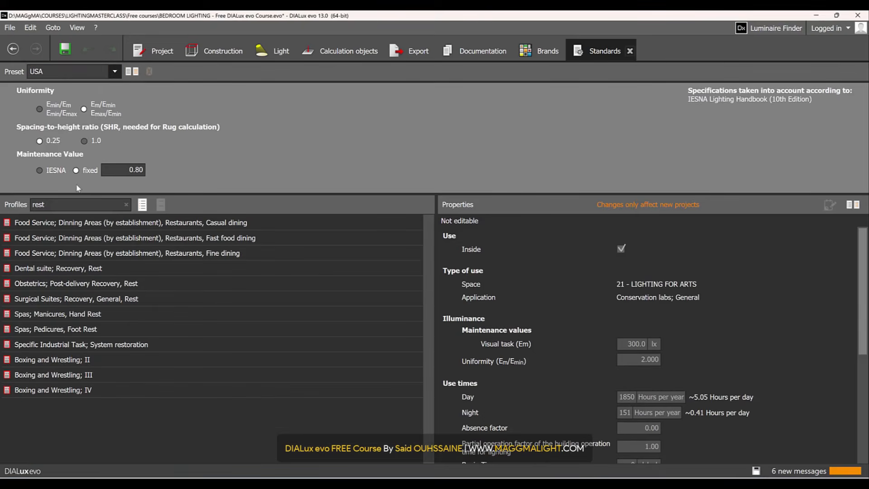
left_click(76, 204)
left_click_drag(77, 203, 20, 211)
type("bedroù")
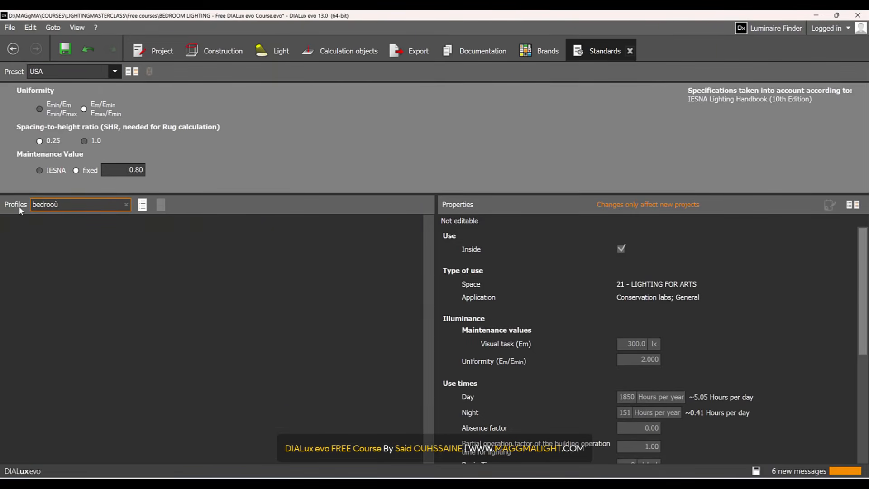
key("BackSpace")
type("om")
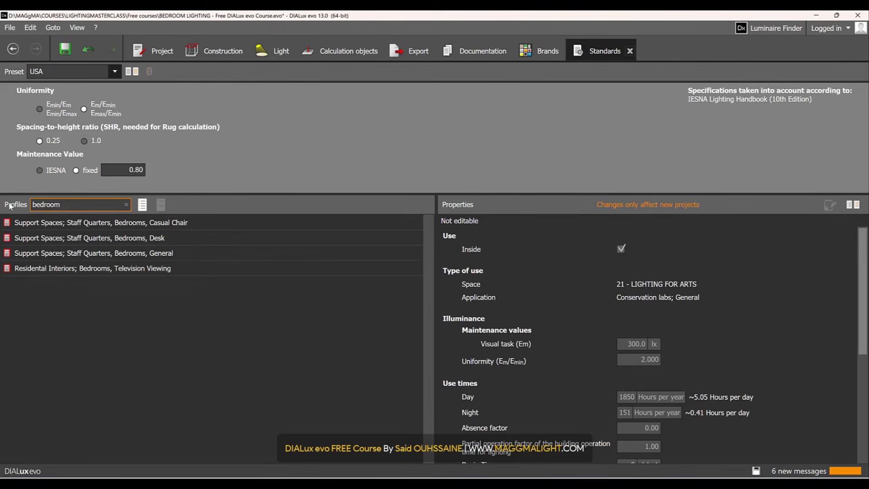
left_click(75, 270)
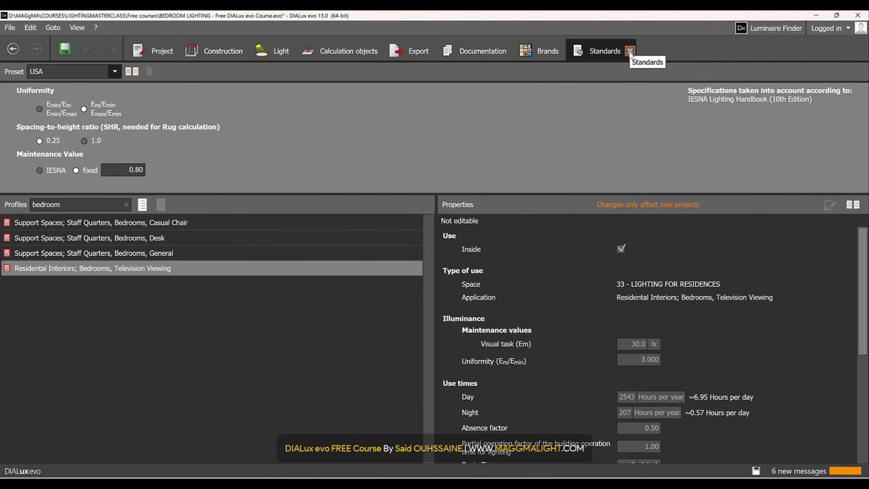
- Switch the standards preset back to Europa (EN 12464-1:2021) and clear the profile search
left_click(115, 71)
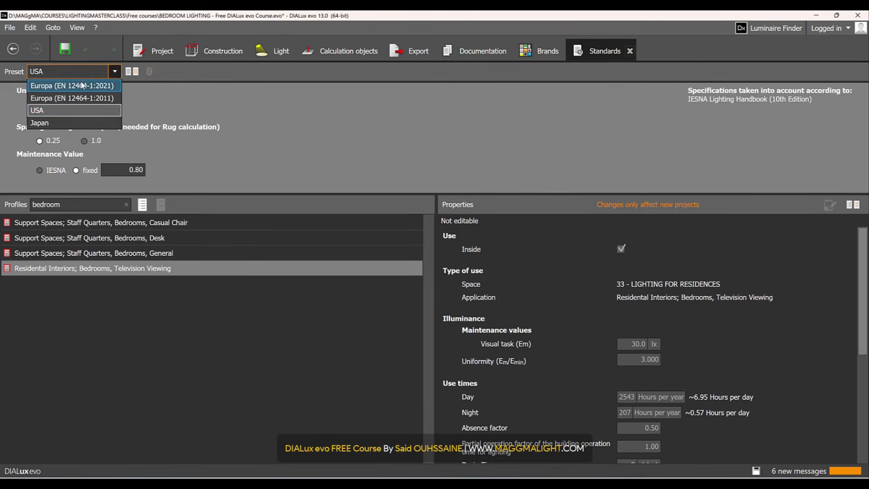
left_click(81, 78)
left_click(126, 205)
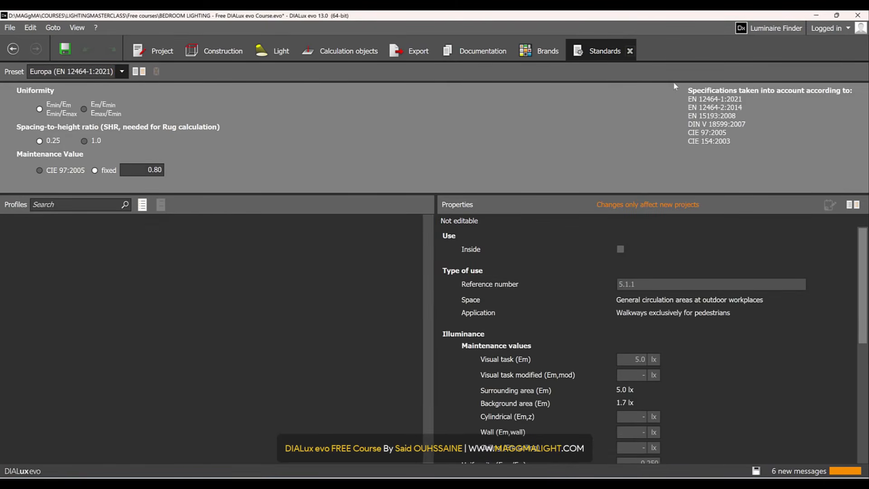
- Close the standards settings, deselect Room 1 and bring up the tools for calculation objects
left_click(630, 50)
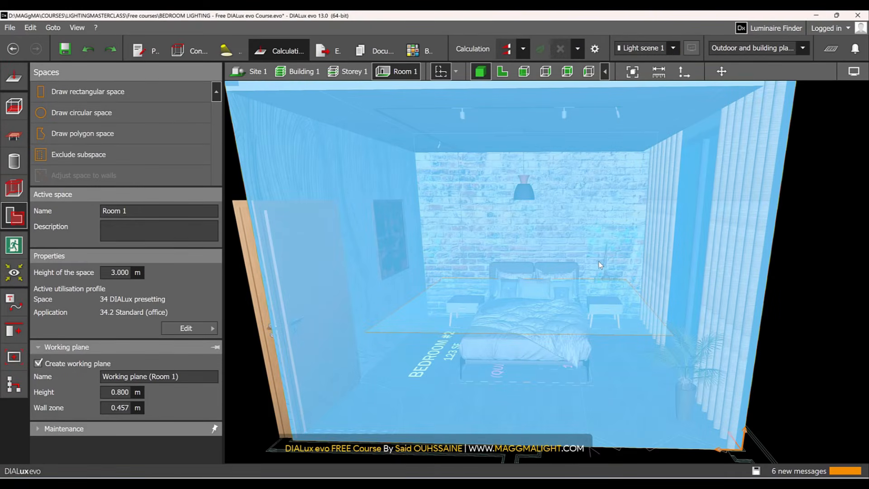
middle_click_drag(598, 262, 601, 267)
left_click(865, 294)
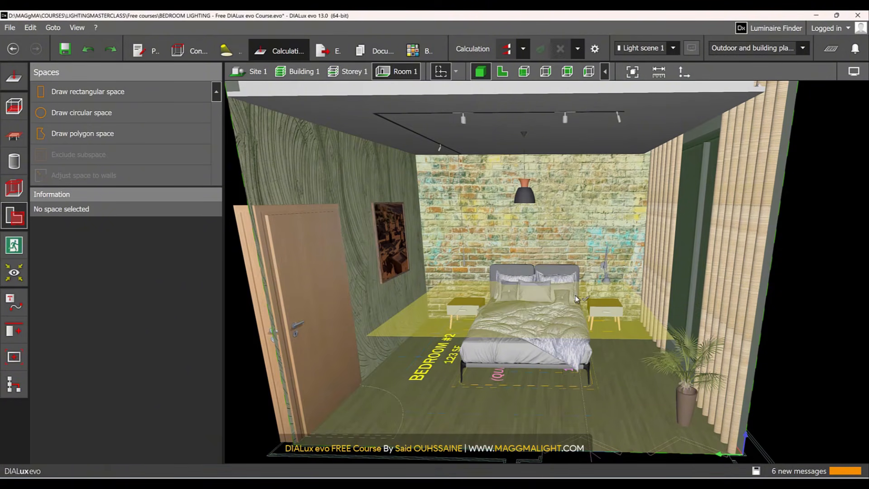
scroll(477, 301, "up", 3)
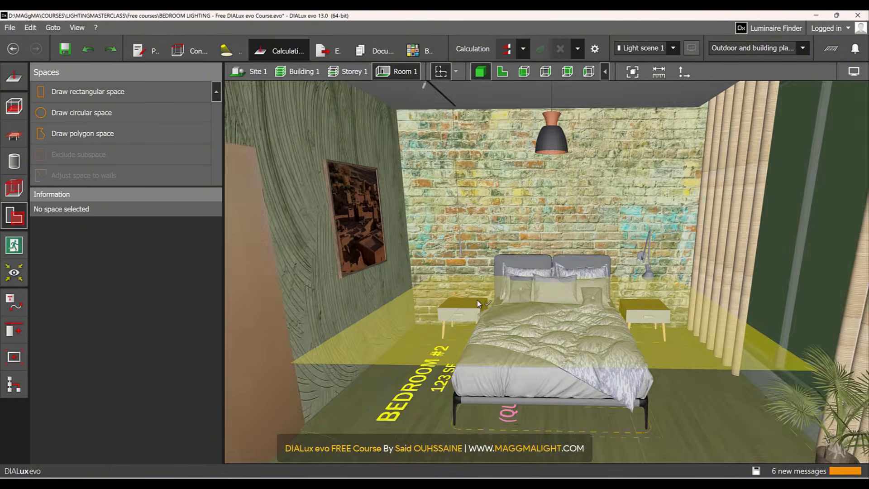
scroll(478, 300, "down", 2)
right_click_drag(504, 296, 512, 324)
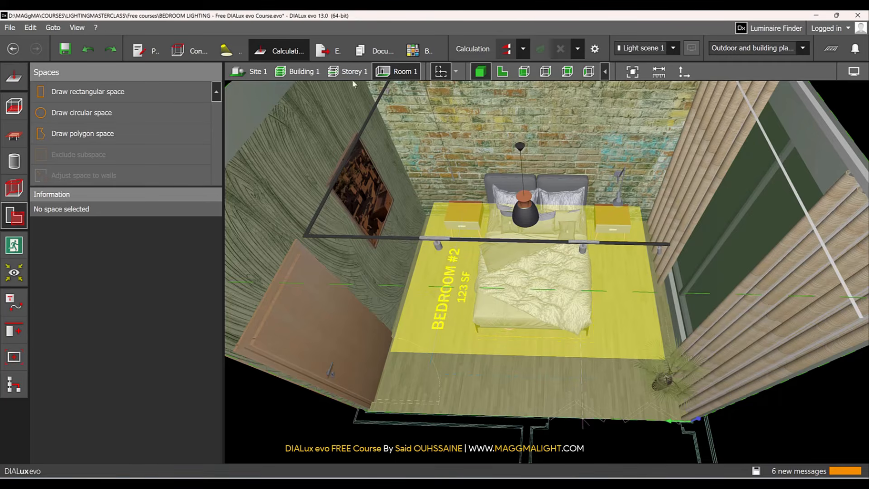
left_click(11, 79)
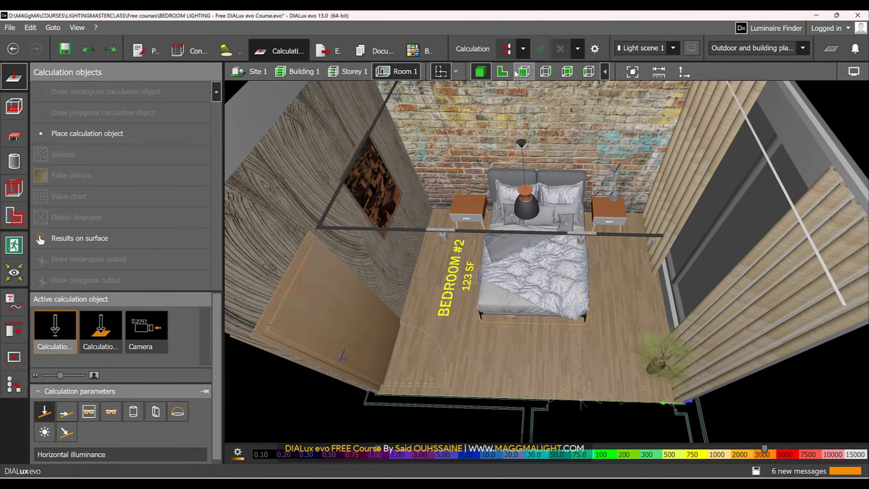
- Try to add a surface result object to the top face of the nightstand on the door side of the bed
left_click(503, 71)
scroll(651, 199, "up", 8)
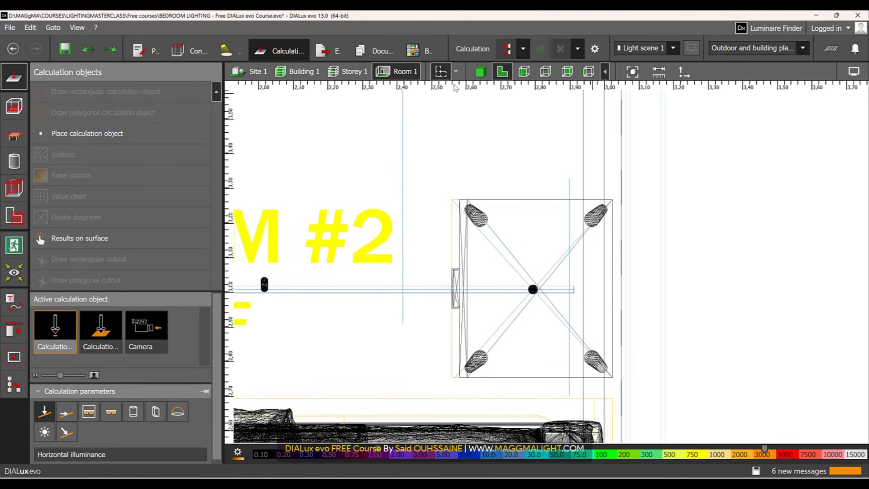
left_click(481, 73)
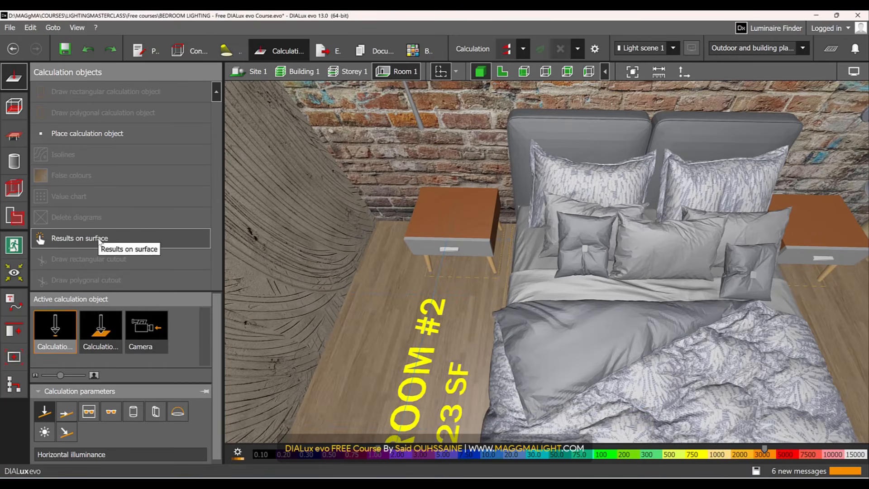
left_click(91, 243)
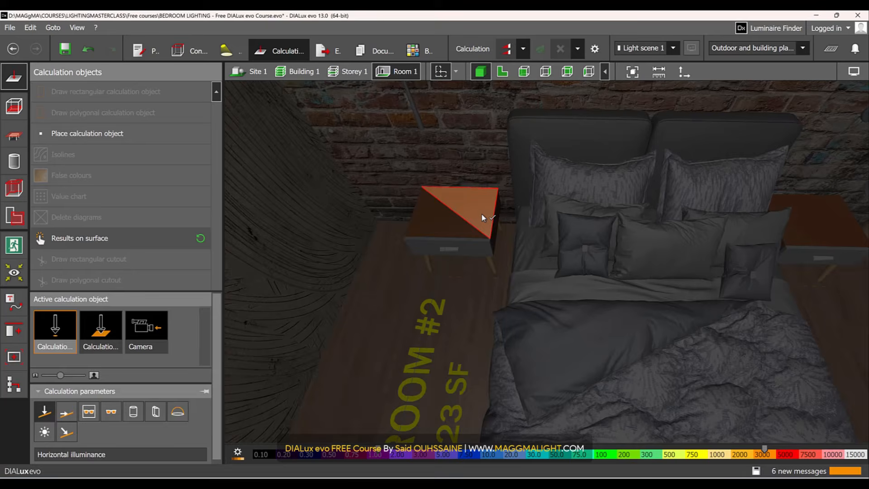
left_click(482, 218)
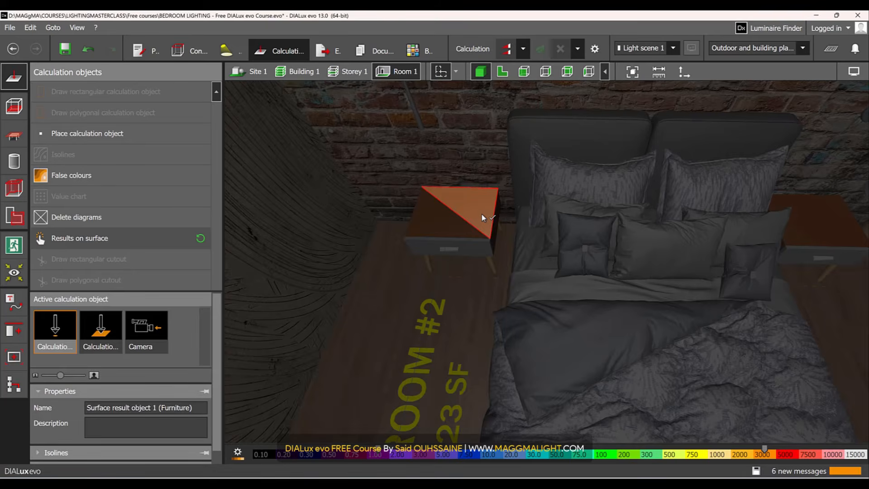
scroll(476, 216, "up", 2)
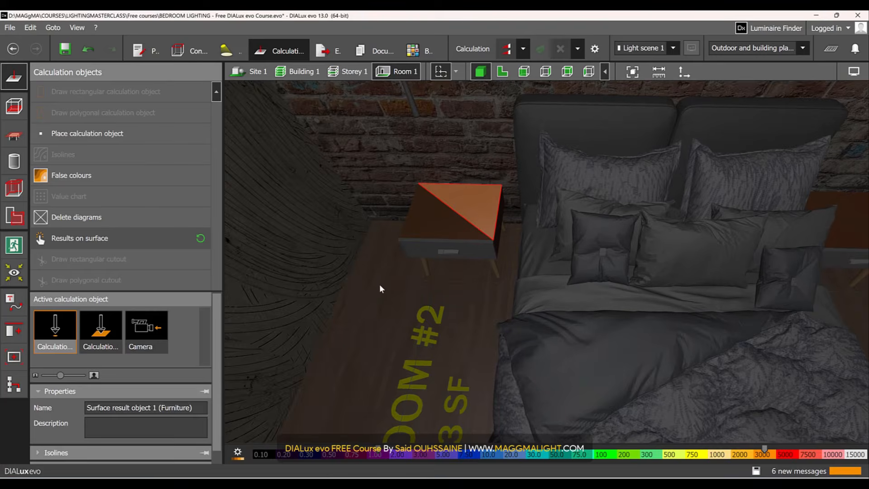
key("Escape")
key("ctrl+z")
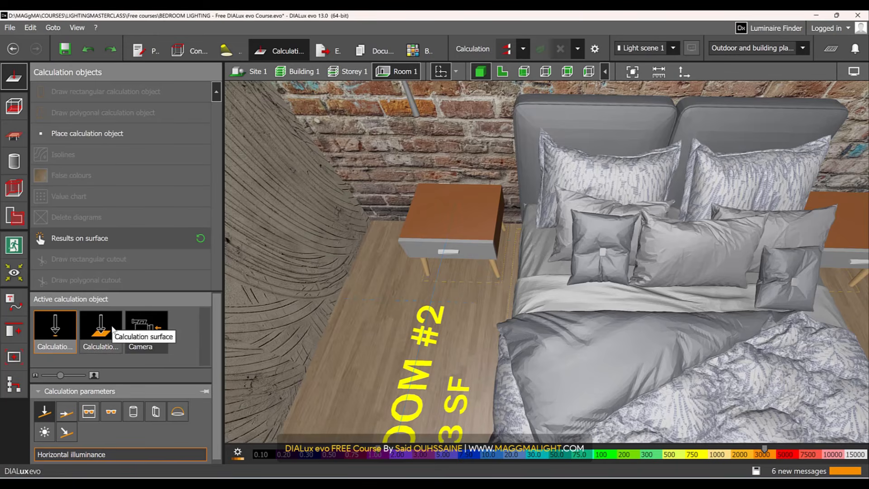
- Draw a rectangular calculation surface for perpendicular illuminance, 0.464 × 0.515 m, covering the door-side nightstand in plan view
left_click(112, 329)
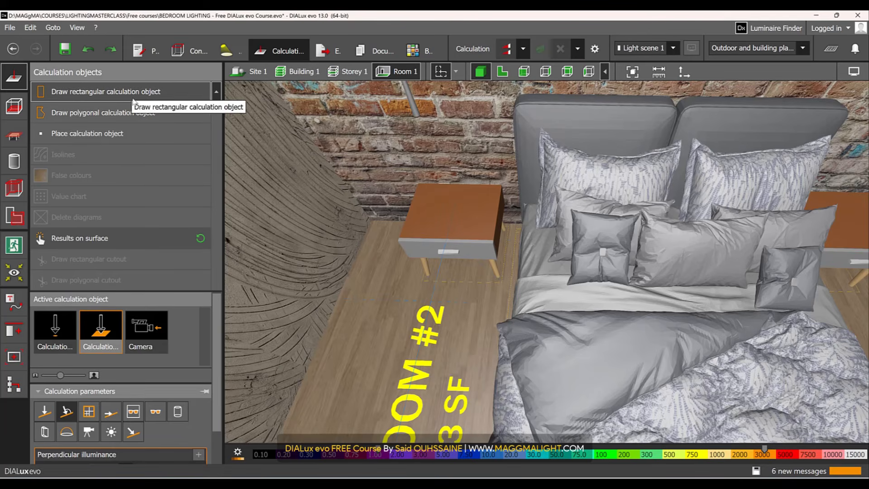
left_click(130, 134)
left_click(502, 71)
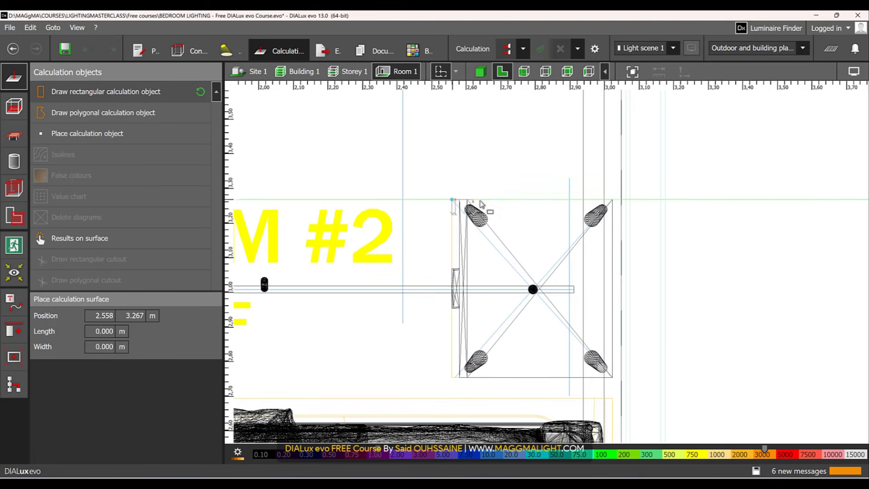
left_click(452, 199)
left_click(613, 199)
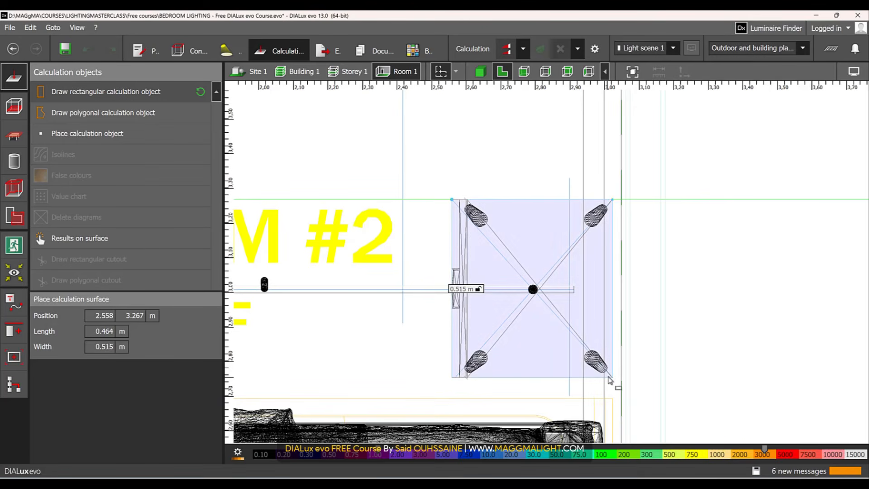
left_click(611, 378)
- Raise the nightstand's calculation surface to a height of 0.4 m
left_click(481, 71)
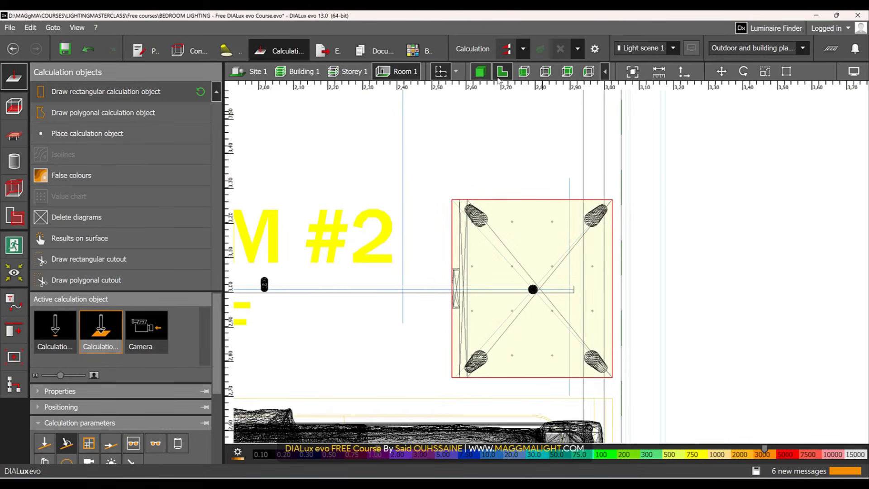
right_click_drag(479, 327, 508, 291)
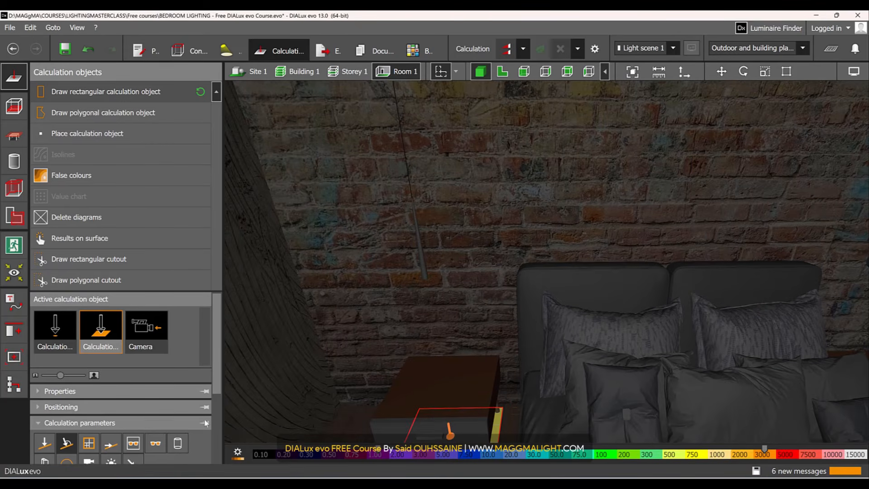
left_click(123, 405)
left_click(161, 428)
type(".")
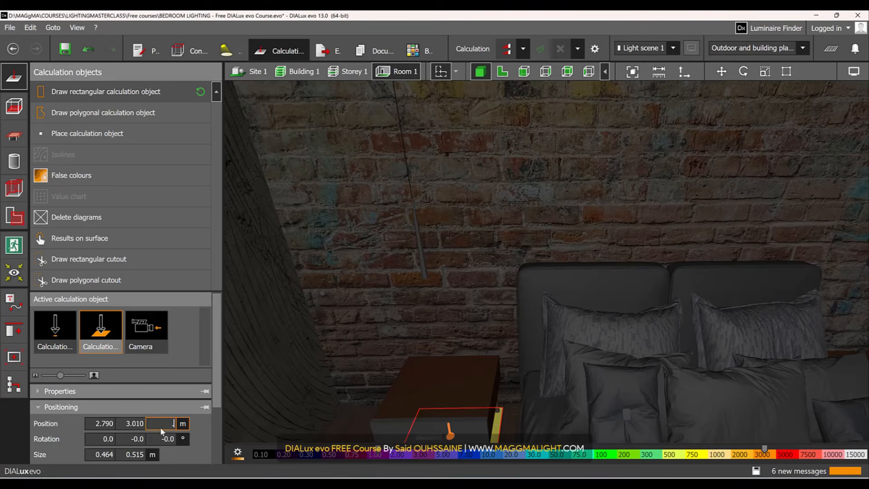
type("4")
key("Return")
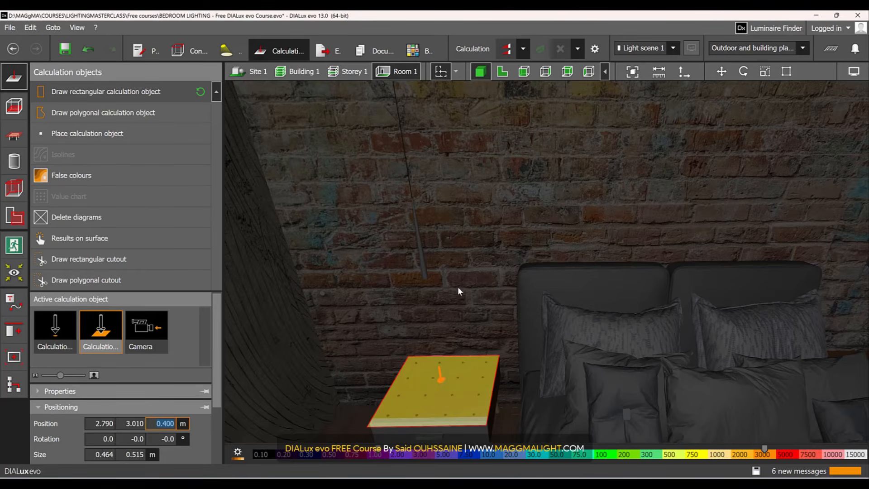
- Copy the calculation surface onto the window-side nightstand in plan view, with its Y position at 0.749 m
right_click_drag(457, 287, 367, 249)
left_click(400, 298)
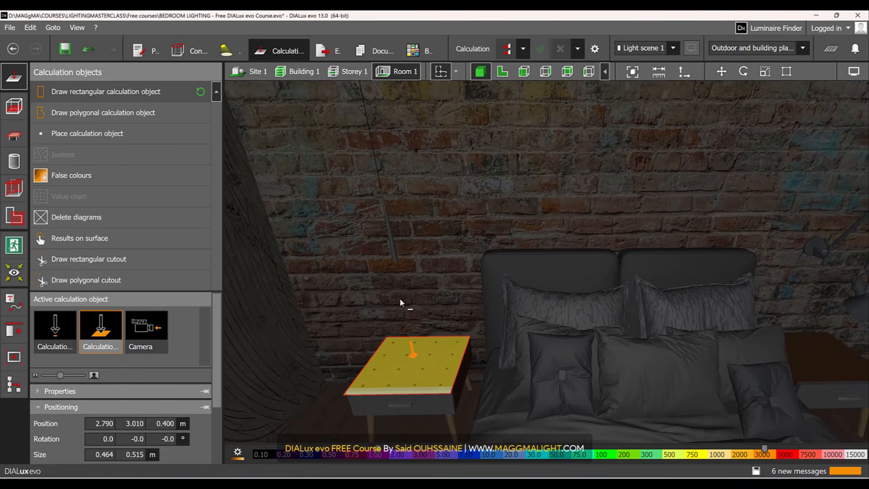
left_click(404, 360)
left_click(501, 71)
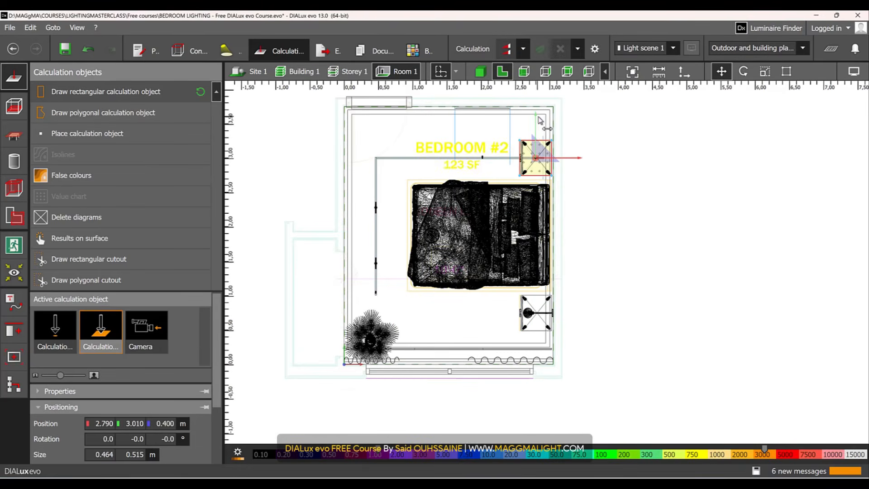
left_click_drag(534, 149, 561, 276)
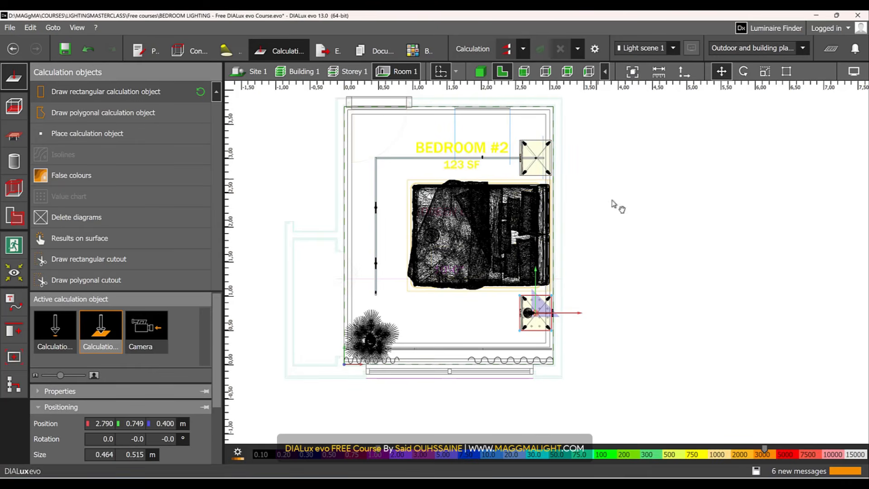
middle_click_drag(615, 201, 675, 289)
- Start a polygonal calculation surface where the front edge of the door-side nightstand lines up with the inner line along the door wall
left_click(149, 113)
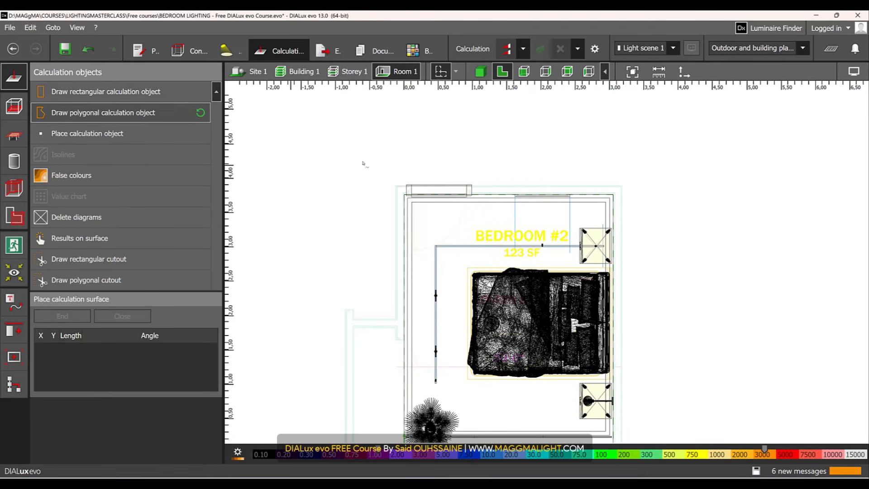
scroll(580, 254, "up", 3)
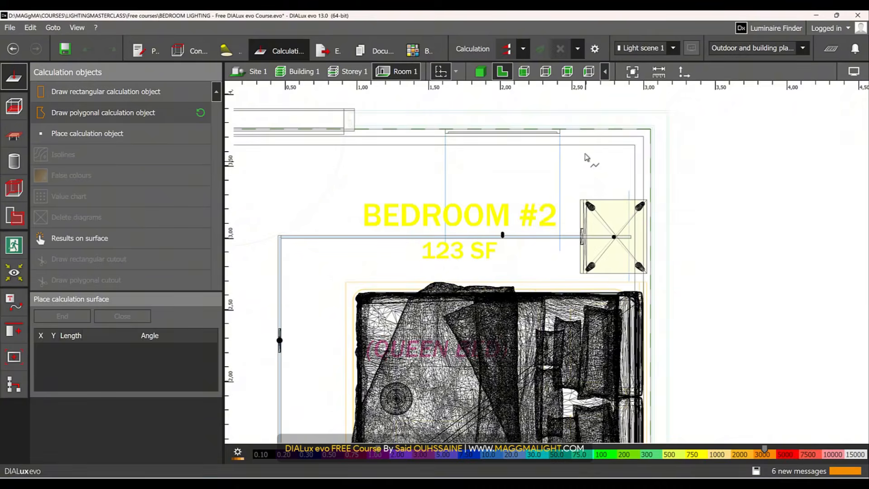
scroll(583, 156, "down", 3)
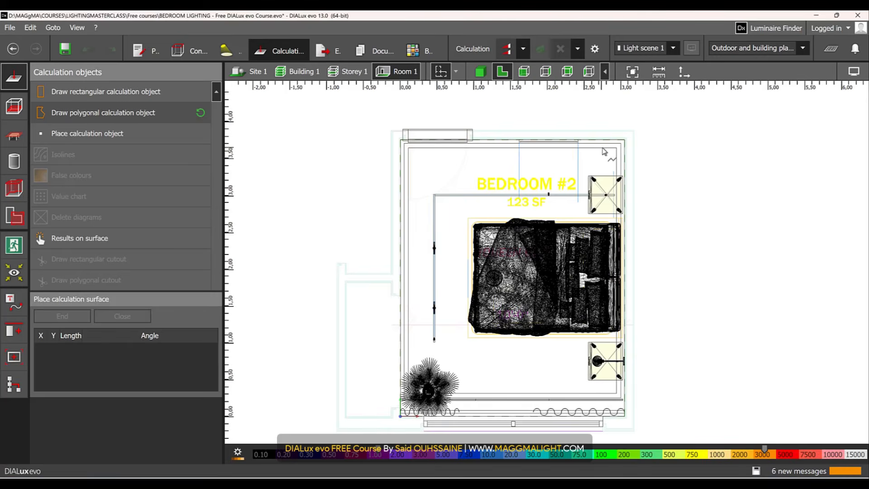
scroll(603, 182, "up", 2)
scroll(615, 188, "up", 2)
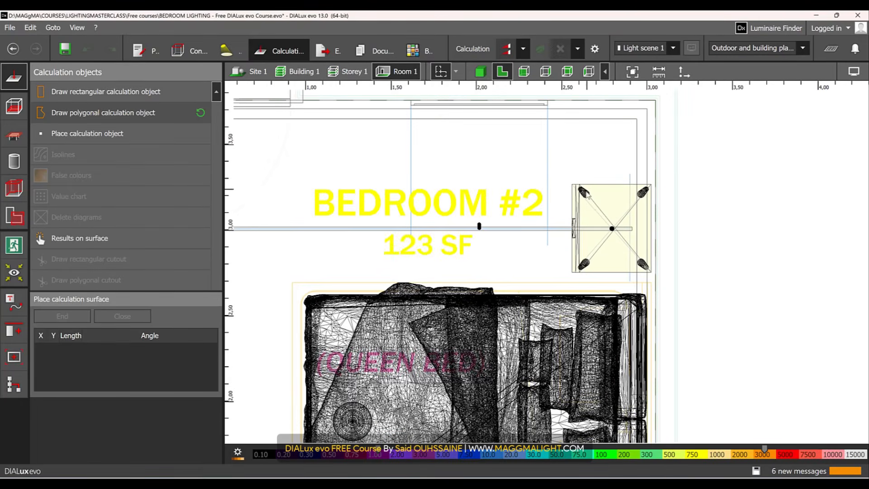
left_click(573, 210)
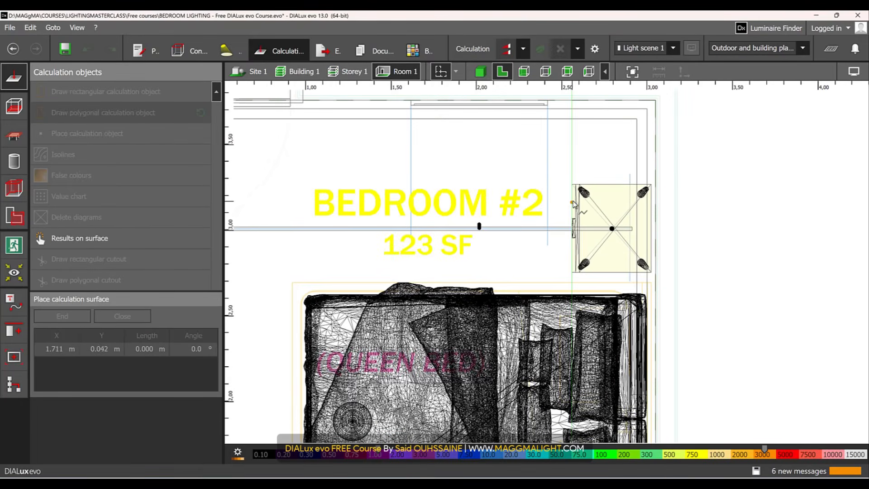
left_click(572, 119)
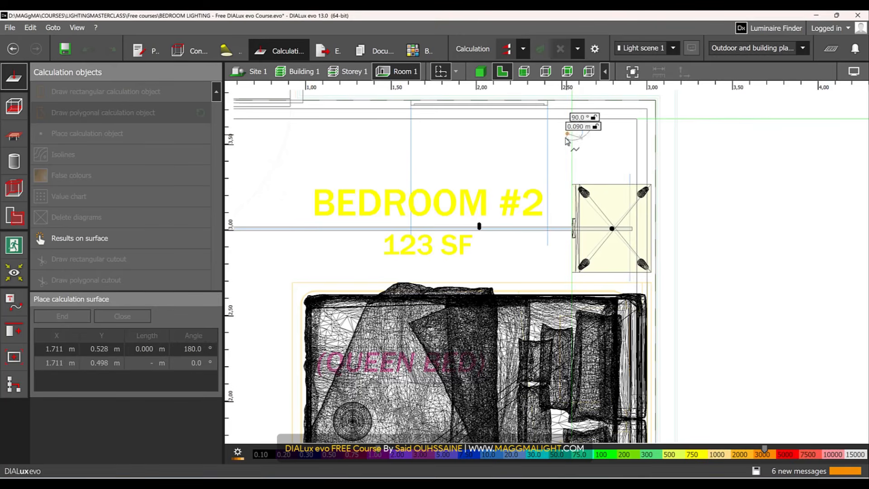
- Try to place the polygon's second corner 2.421 m along the inner line of the door wall
scroll(540, 170, "down", 2)
middle_click_drag(389, 189, 578, 173)
scroll(526, 149, "up", 2)
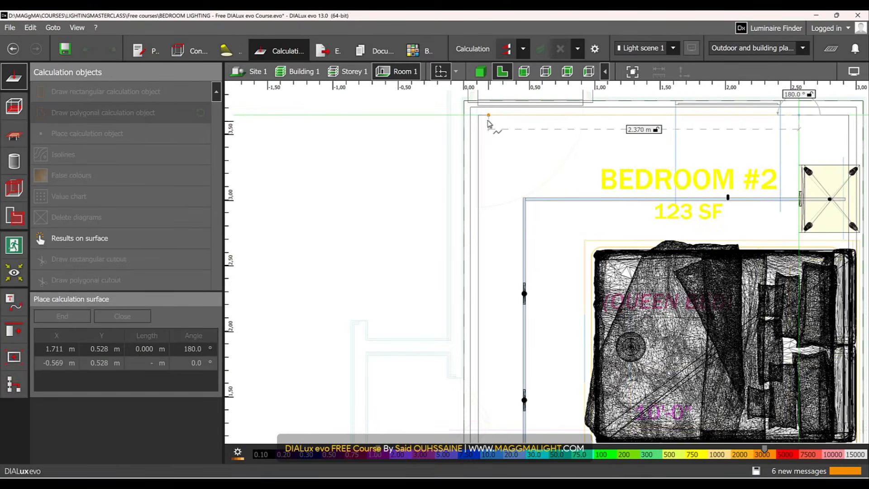
left_click(480, 114)
scroll(504, 278, "down", 2)
scroll(504, 281, "down", 1)
middle_click_drag(519, 377, 520, 277)
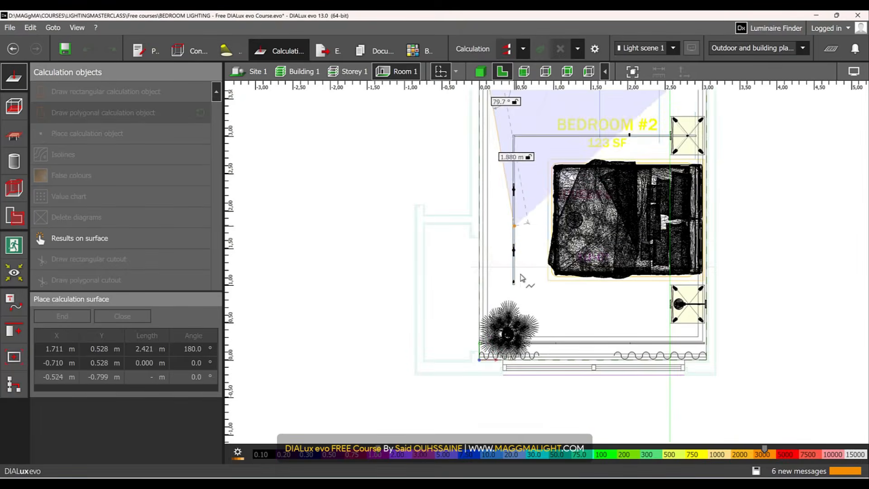
scroll(523, 286, "up", 2)
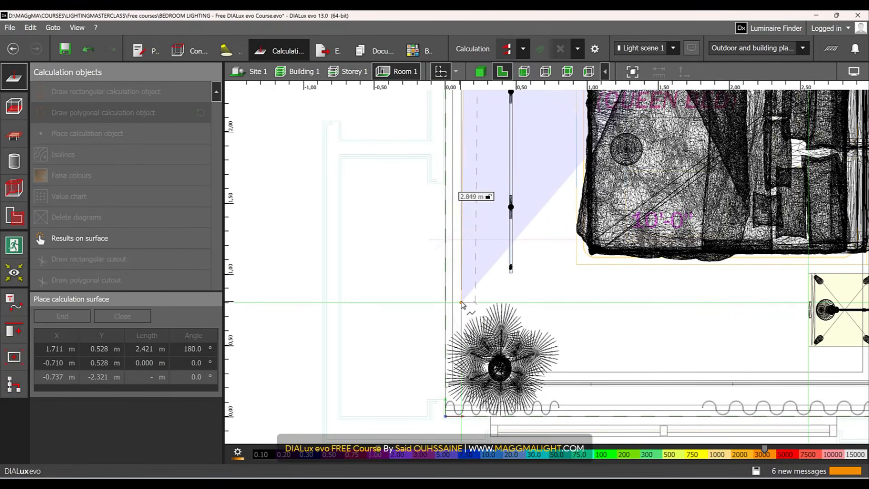
scroll(462, 303, "down", 2)
middle_click_drag(506, 152, 496, 371)
scroll(472, 198, "up", 3)
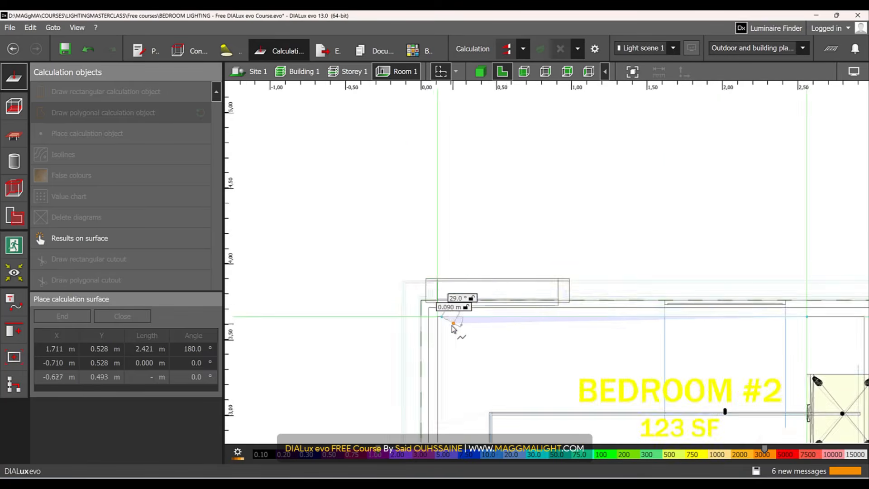
scroll(445, 326, "up", 5)
key("ctrl+z")
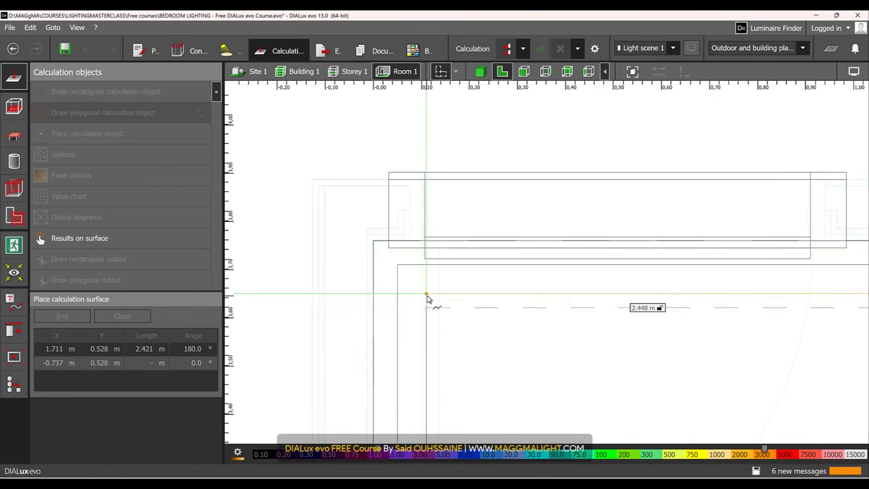
- Place the polygon's second corner 2.448 m along the door wall's inner line and its third corner 2.849 m along the wall opposite the headboard
left_click(427, 295)
scroll(428, 297, "down", 3)
scroll(465, 175, "down", 3)
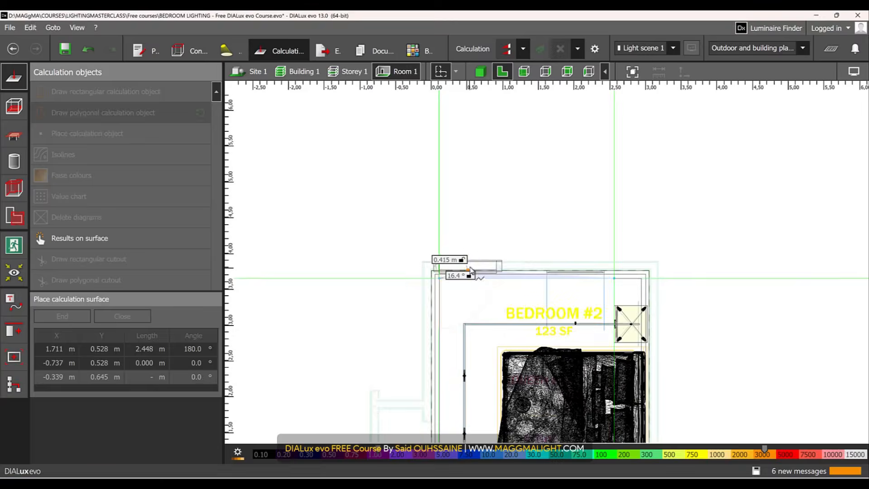
middle_click_drag(469, 403, 481, 212)
scroll(475, 266, "up", 3)
scroll(452, 308, "up", 4)
left_click(433, 309)
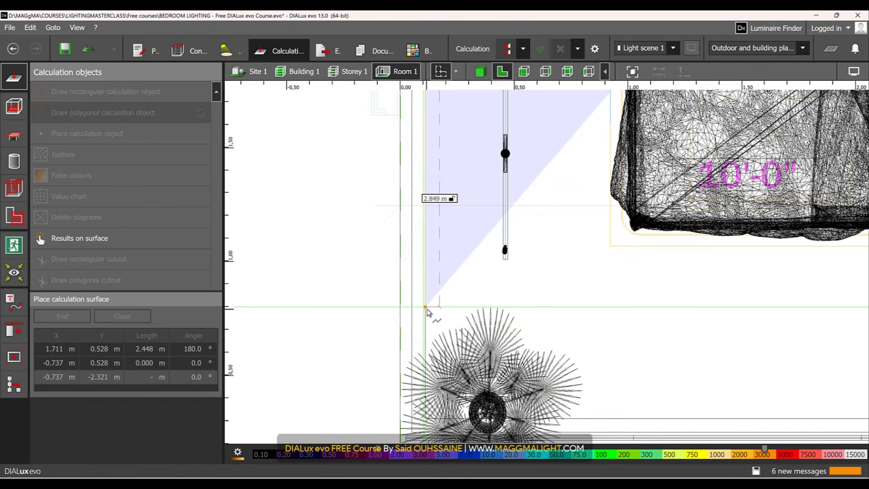
- Route the polygon around the corner plant with 0.690 m and 0.640 m edges, and extend it 1.758 m to the window-side nightstand's front edge
scroll(435, 308, "down", 3)
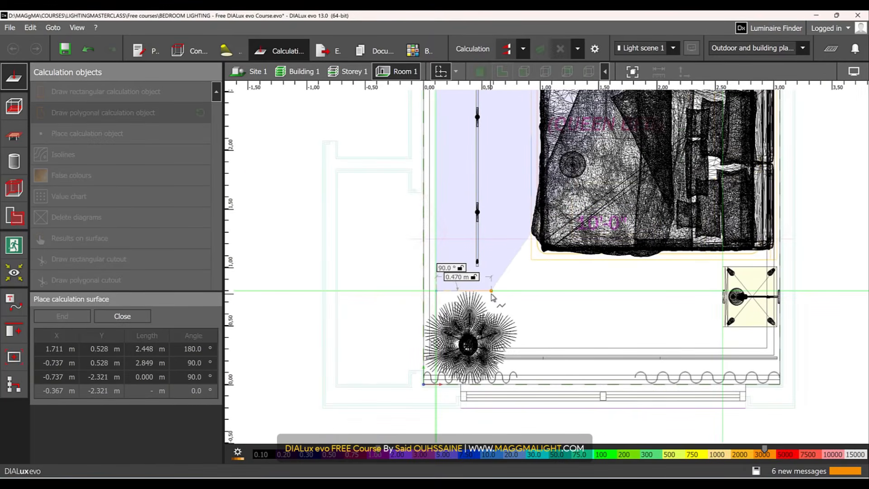
left_click(516, 297)
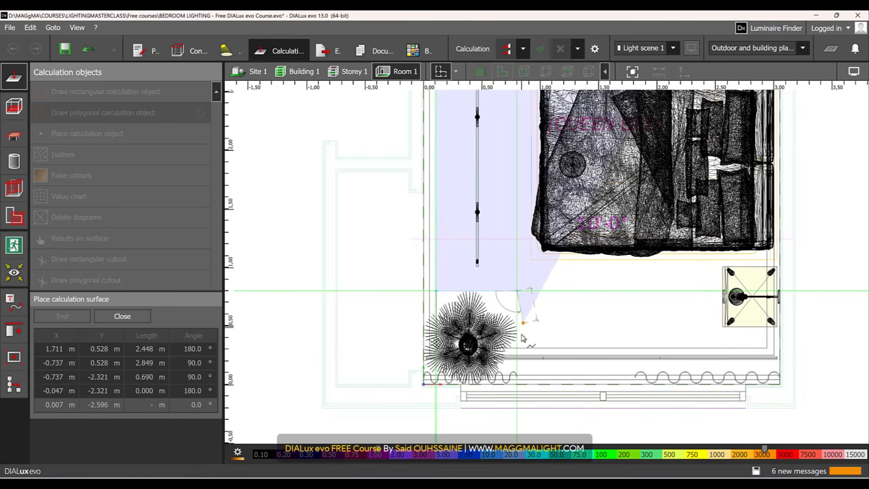
scroll(518, 368, "up", 1)
scroll(518, 369, "up", 1)
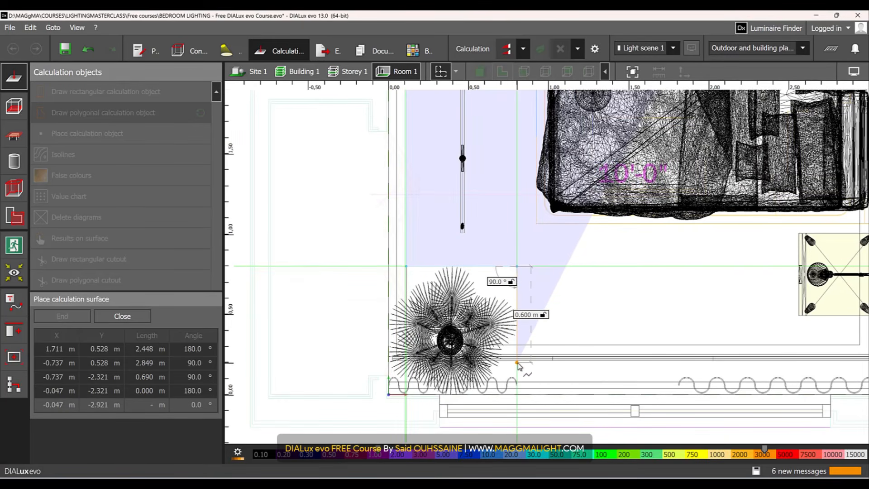
left_click(517, 369)
scroll(517, 369, "down", 2)
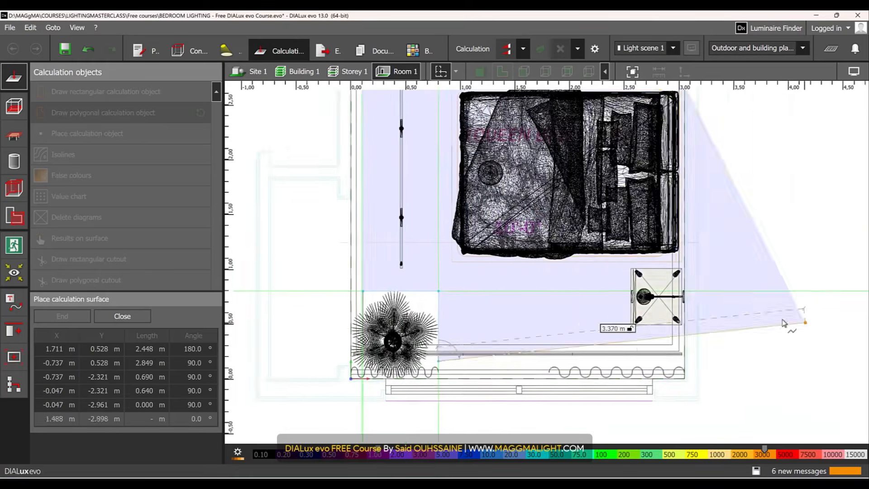
scroll(571, 310, "up", 3)
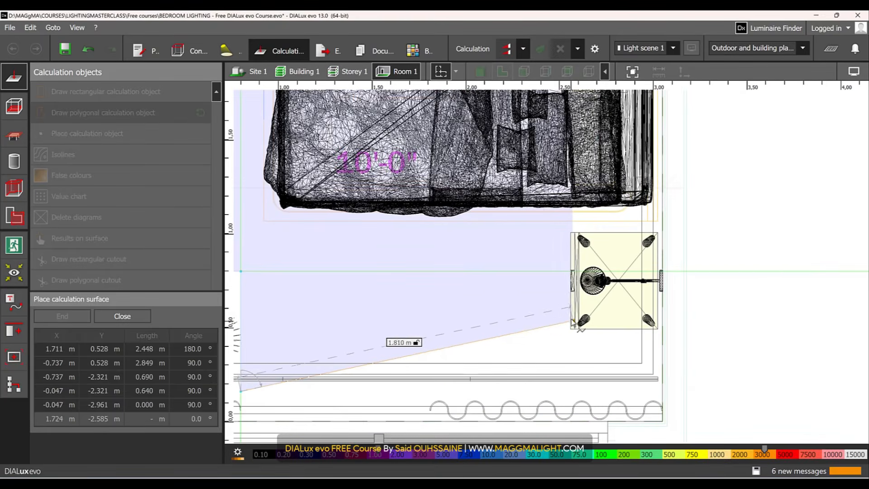
left_click(572, 392)
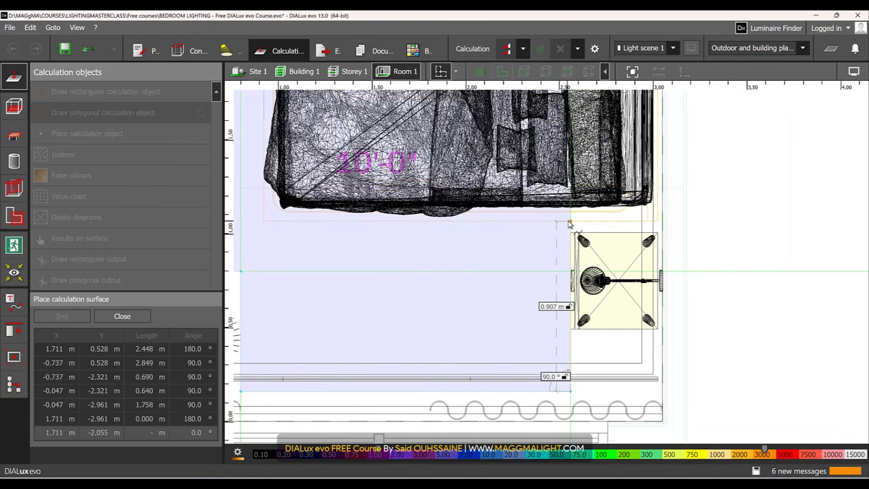
- Trace the polygon around the bed with edges of 0.907, 1.636, 1.626 and 1.636 m, and close the calculation surface
left_click(571, 221)
scroll(477, 234, "down", 3)
middle_click_drag(354, 241, 556, 342)
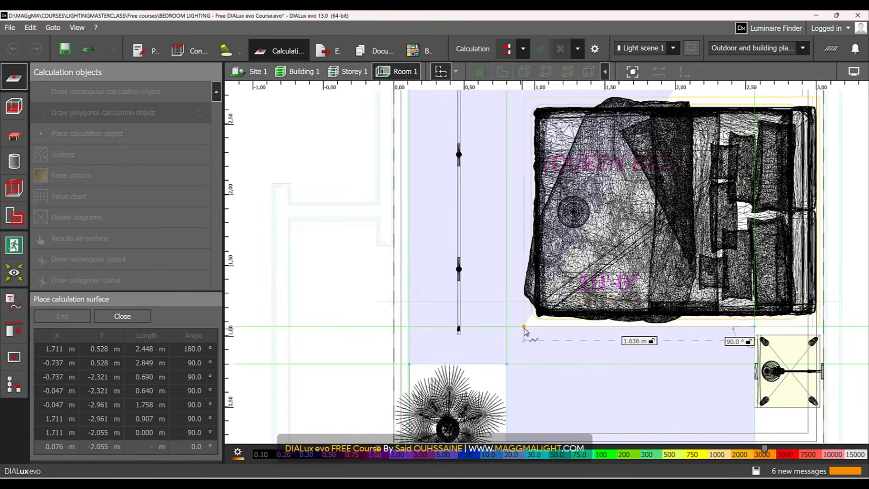
left_click(525, 326)
left_click(525, 98)
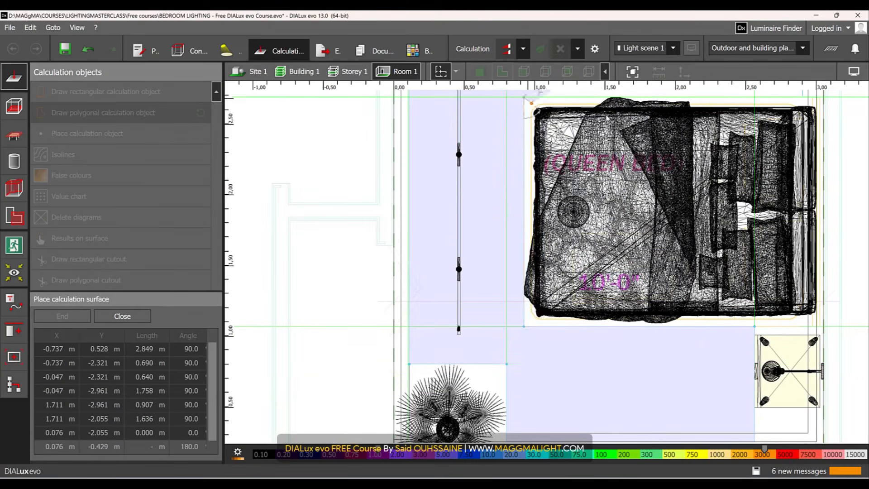
scroll(623, 127, "down", 2)
middle_click_drag(622, 126, 464, 271)
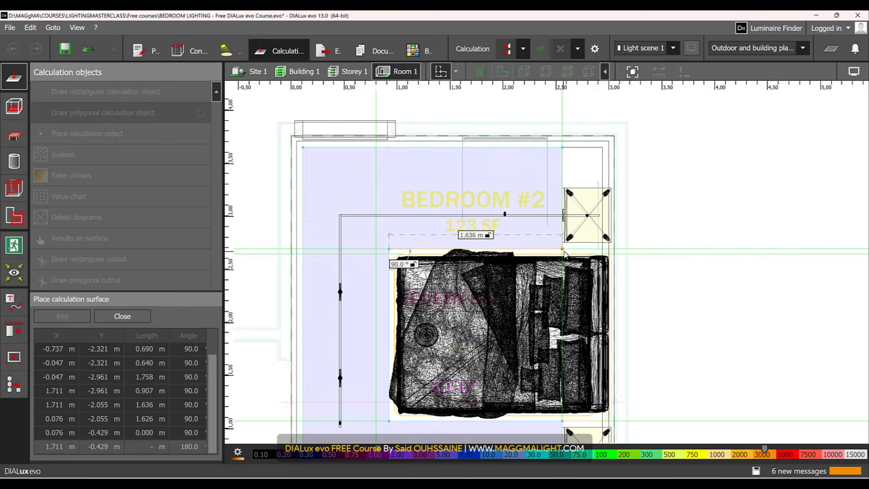
left_click(563, 252)
right_click(563, 234)
left_click(586, 243)
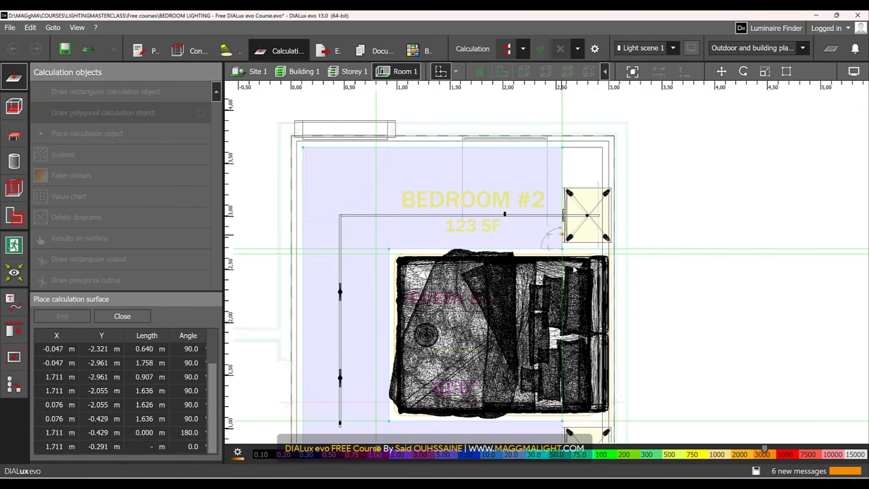
- Show the room in 3D and add a surface result object to the framed picture on the door wall
scroll(590, 306, "down", 2)
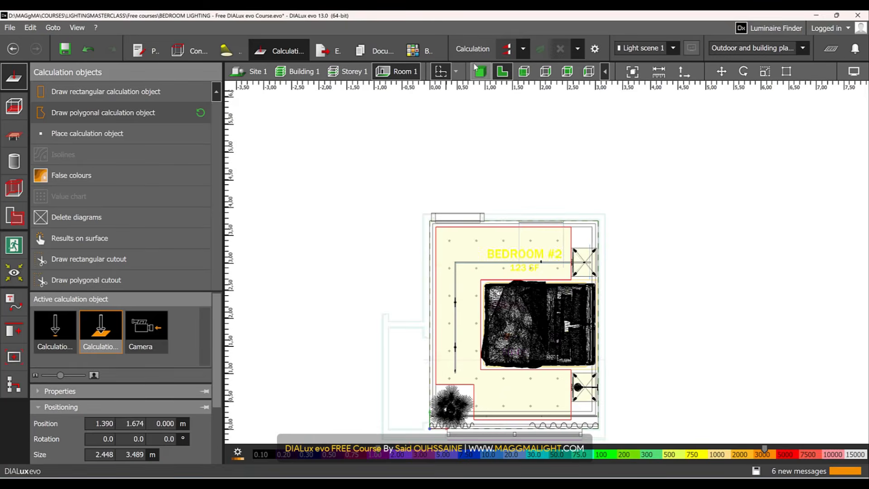
left_click(481, 71)
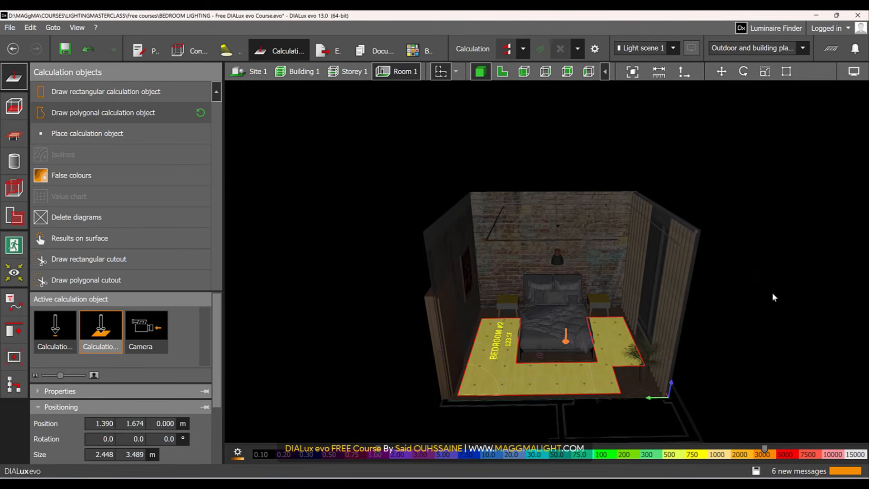
left_click(779, 283)
scroll(572, 312, "up", 5)
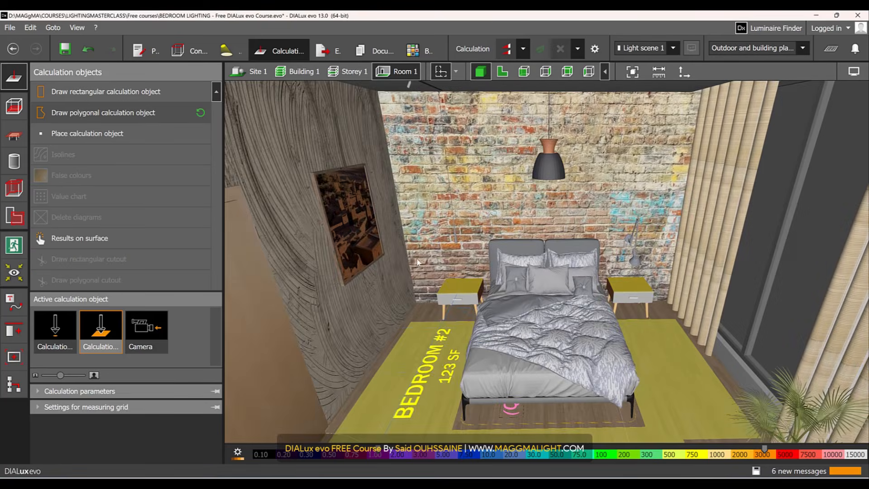
scroll(407, 257, "up", 2)
right_click_drag(388, 245, 372, 221)
scroll(582, 247, "up", 4)
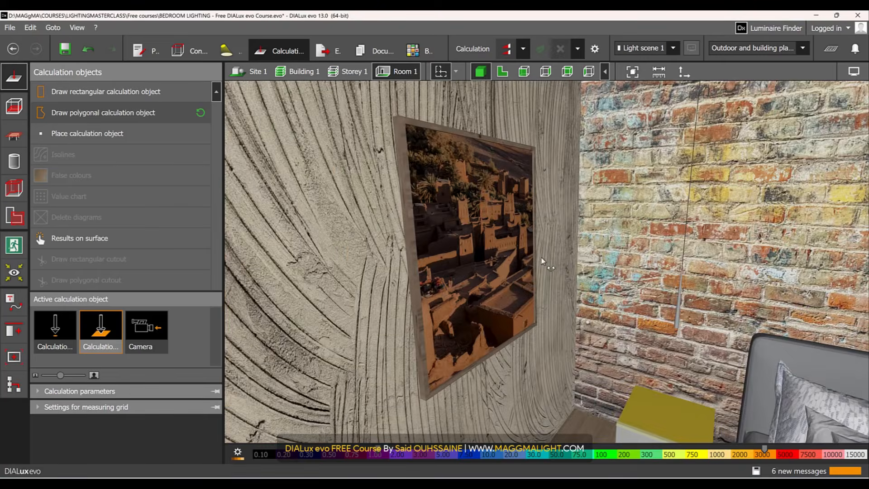
right_click_drag(542, 261, 495, 194)
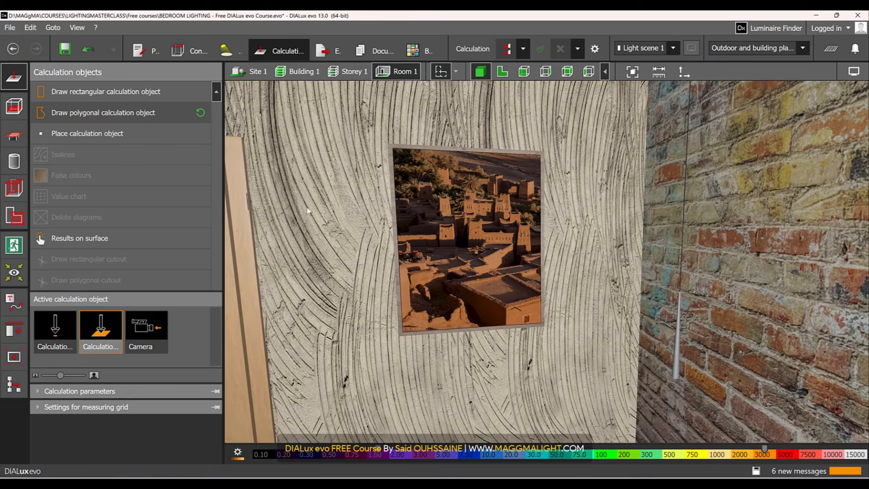
left_click(129, 238)
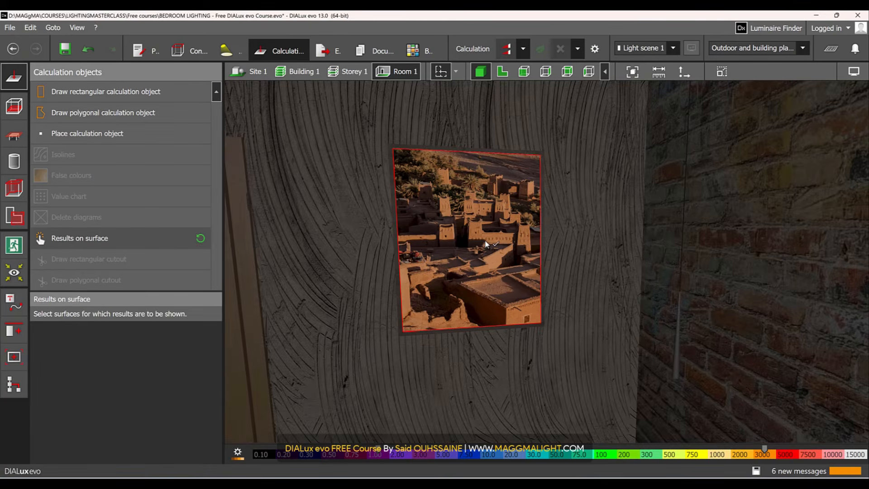
left_click(485, 244)
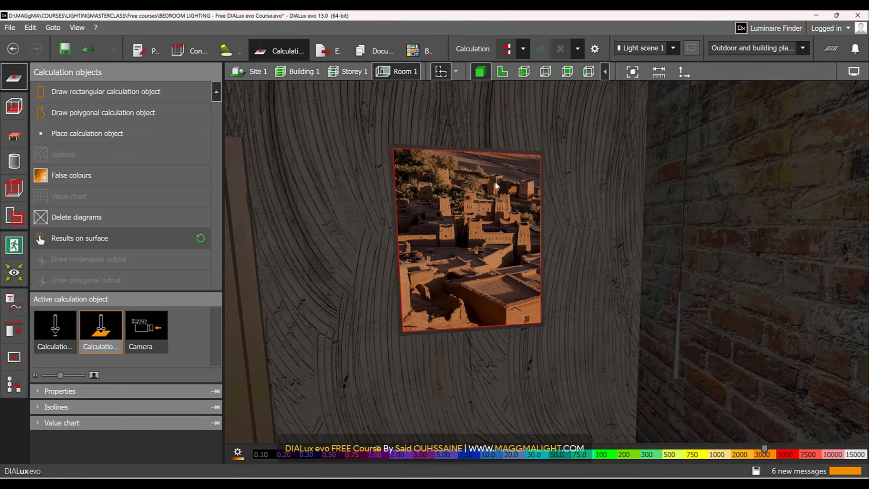
- Compare the calculation settings offered for Room 1, Storey 1 and Building 1, and return to Room 1
scroll(526, 304, "down", 2)
scroll(525, 301, "down", 10)
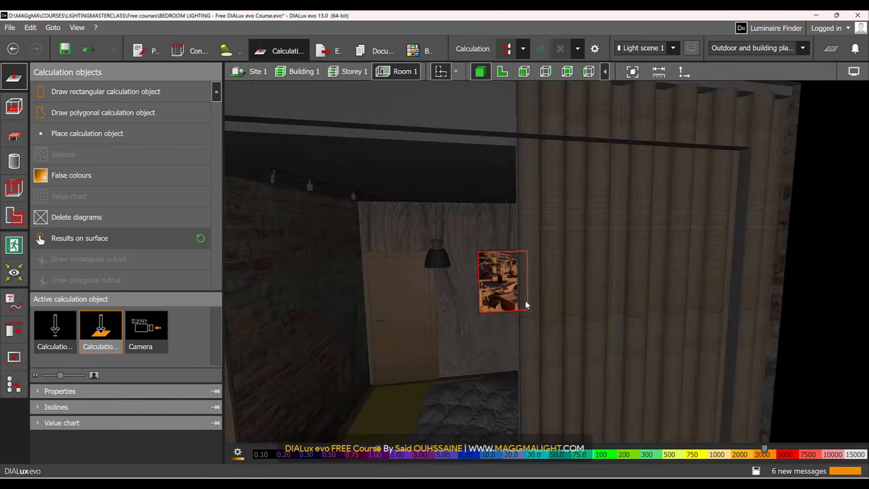
left_click(682, 237)
right_click_drag(683, 240, 538, 277)
scroll(555, 305, "up", 9)
scroll(549, 301, "up", 2)
scroll(542, 246, "down", 5)
right_click_drag(543, 242, 538, 312)
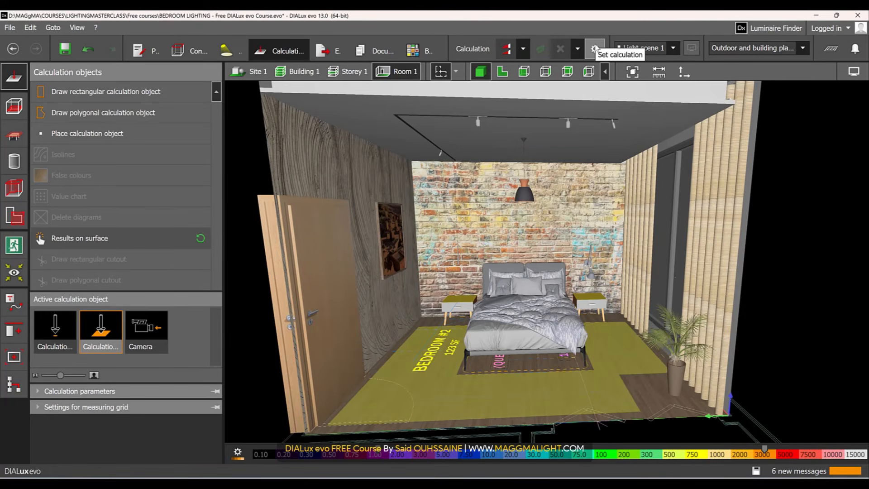
left_click(594, 48)
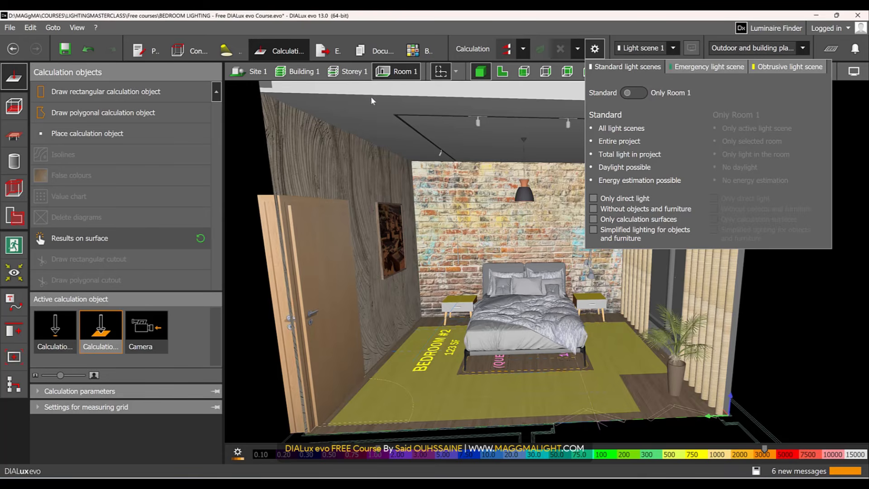
left_click(357, 77)
left_click(595, 49)
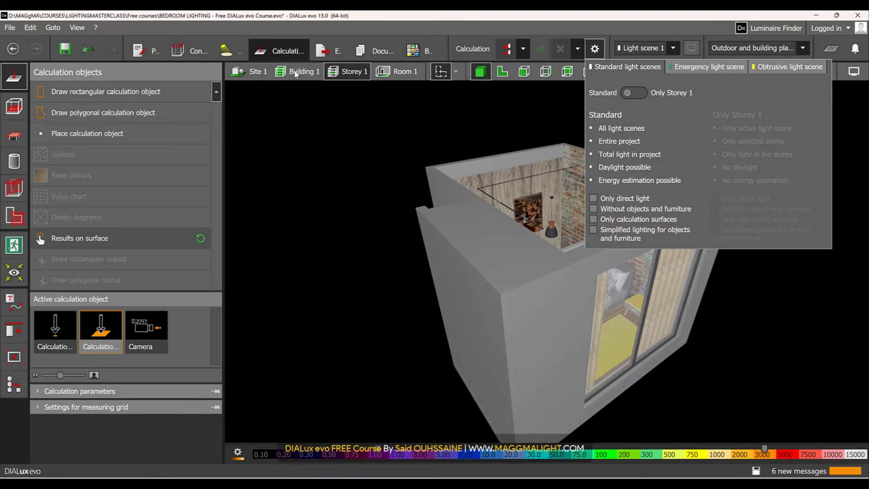
left_click(296, 74)
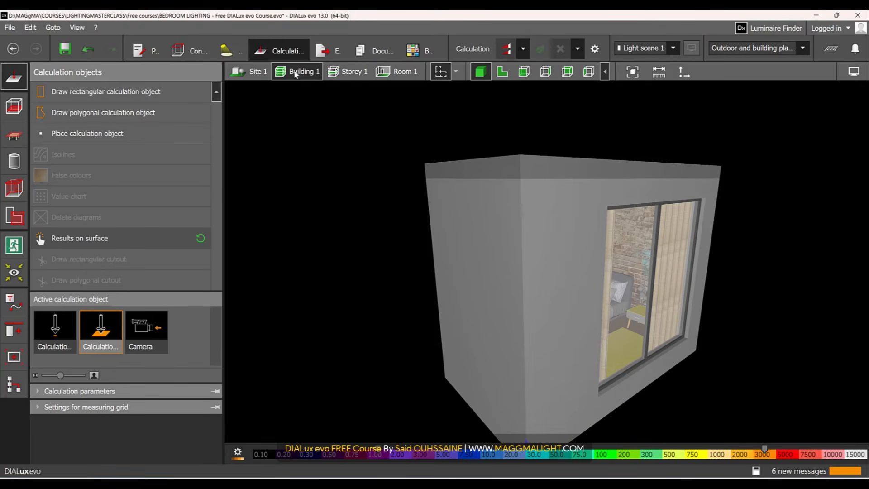
left_click(595, 48)
left_click(460, 130)
right_click_drag(687, 219, 677, 181)
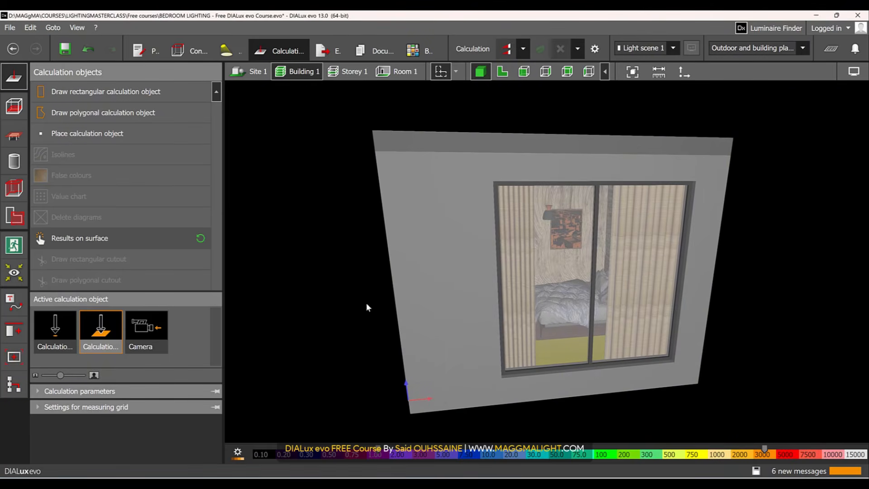
left_click(382, 74)
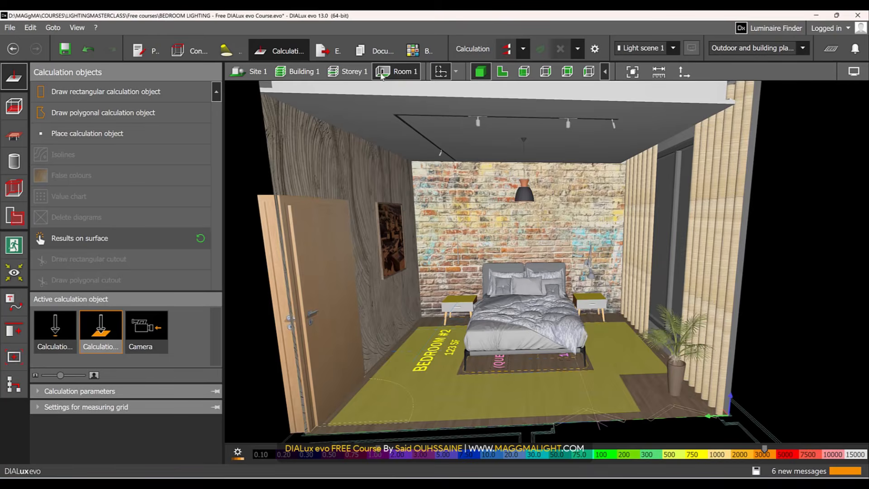
- Review the standard calculation's reduction options: without objects and furniture, only calculation surfaces, and simplified lighting for objects and furniture
left_click(596, 48)
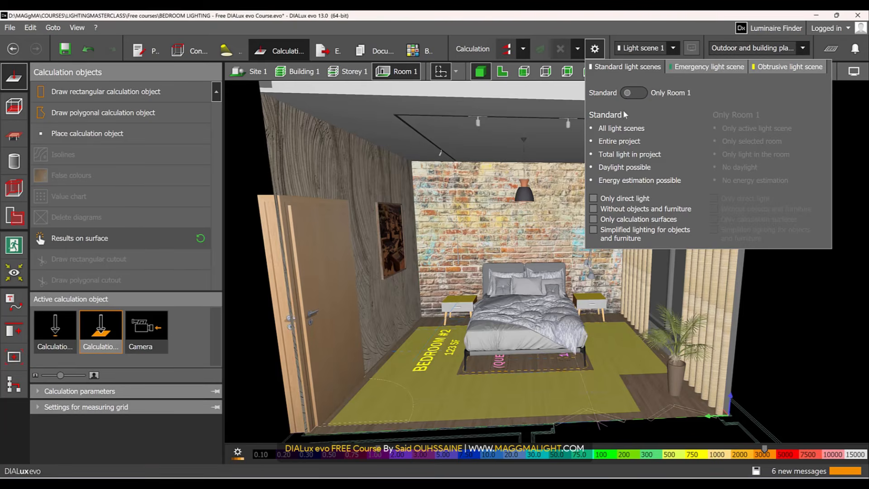
mouse_move(607, 201)
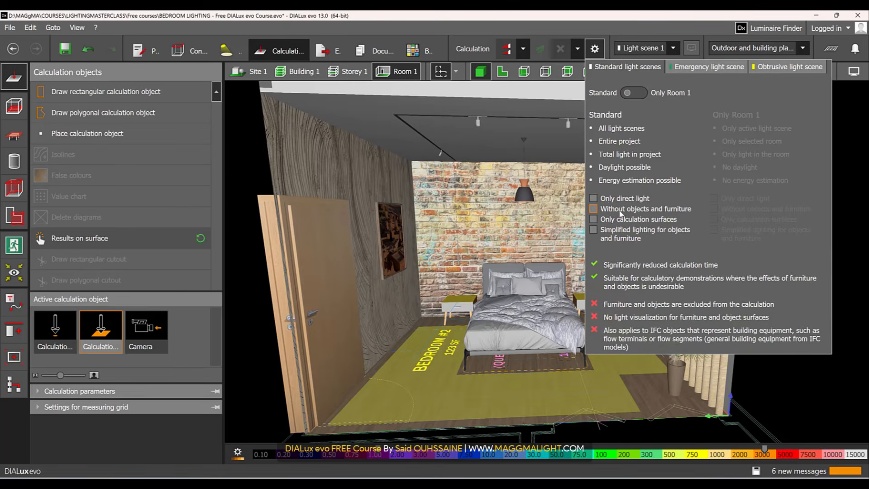
mouse_move(670, 221)
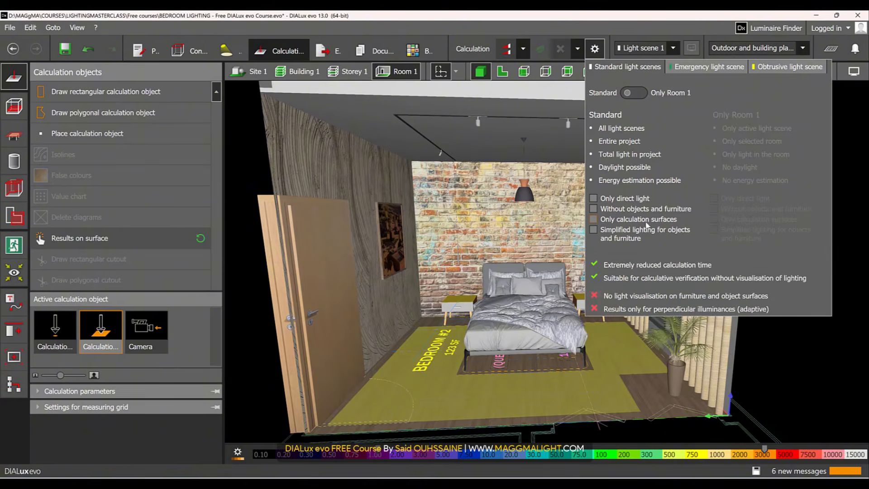
mouse_move(627, 233)
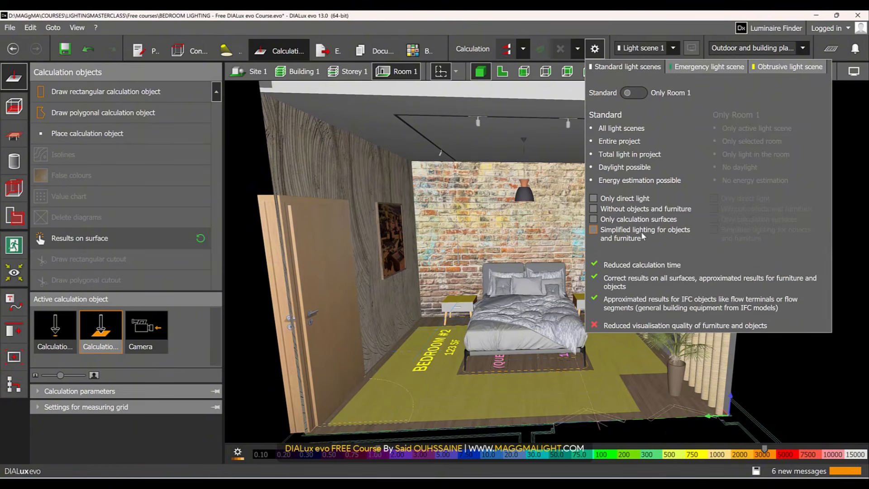
left_click(815, 348)
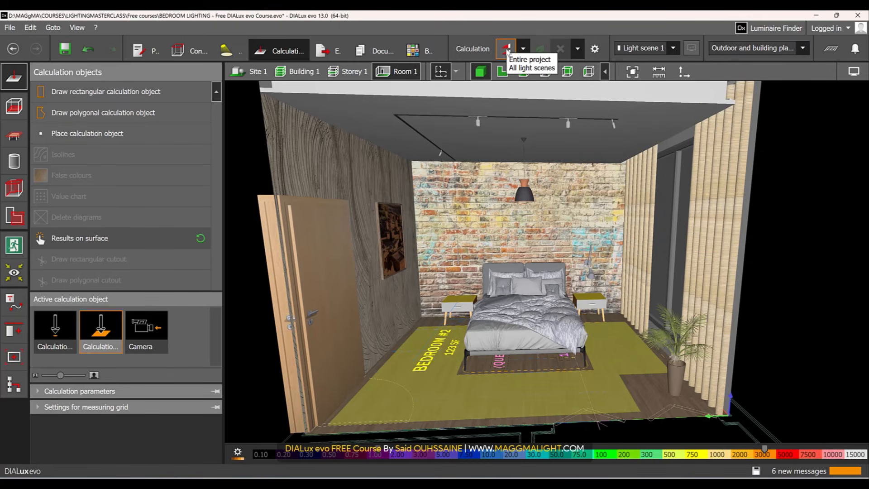
- Calculate the entire project with all light scenes and hide the results overview
left_click(507, 49)
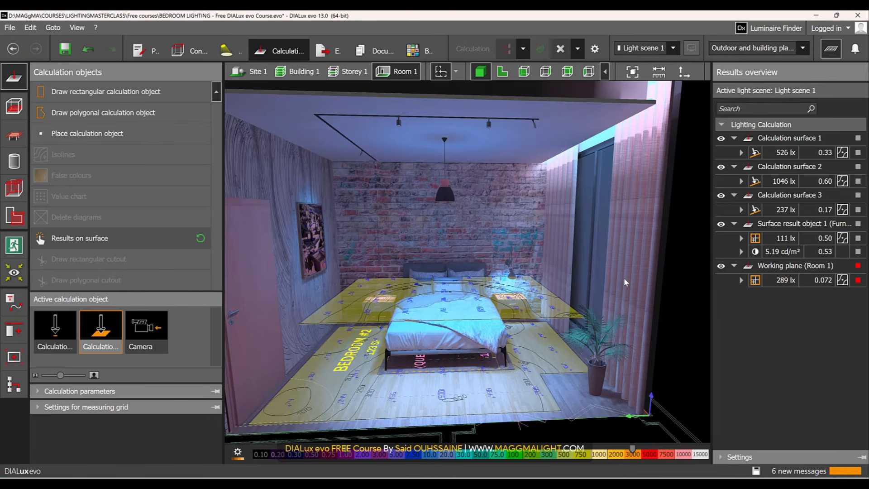
left_click(836, 53)
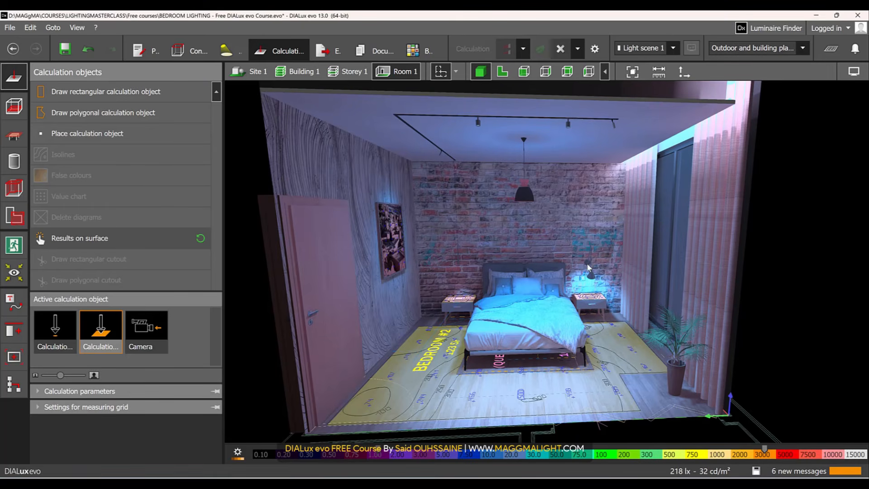
- Switch the 3D display's white balance from Standard to Manual at 5000 K
left_click(855, 72)
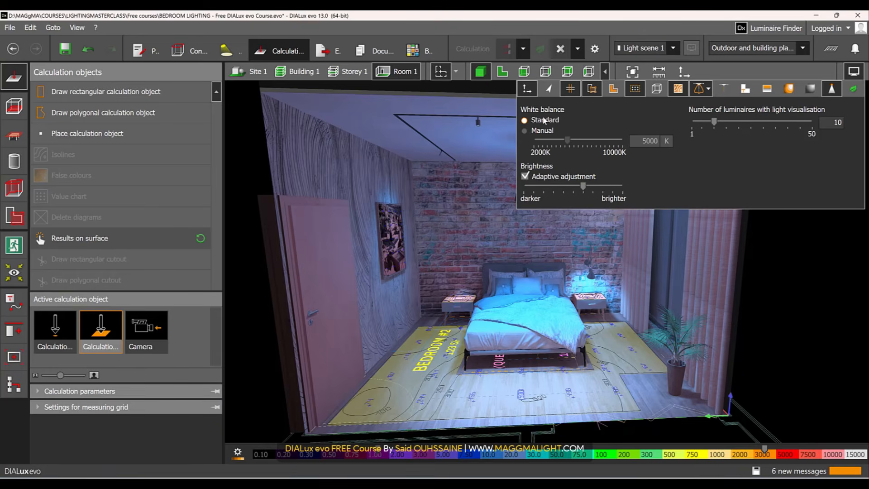
left_click(532, 131)
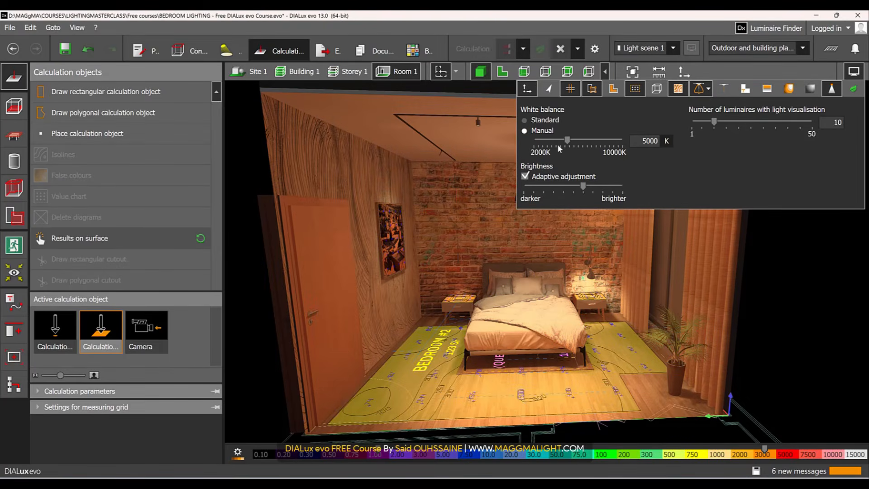
right_click_drag(752, 318, 752, 296)
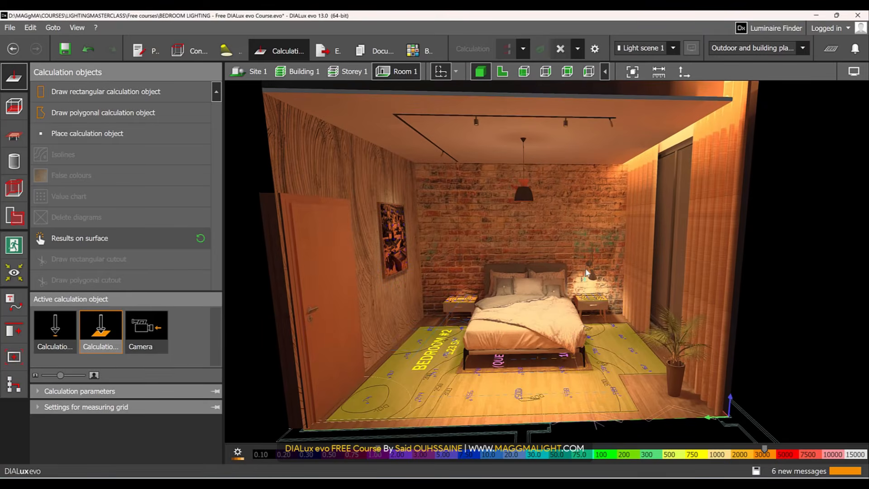
- Show the results overview and examine the illuminance and uniformity of calculation surfaces 1, 2 and 3
left_click(834, 52)
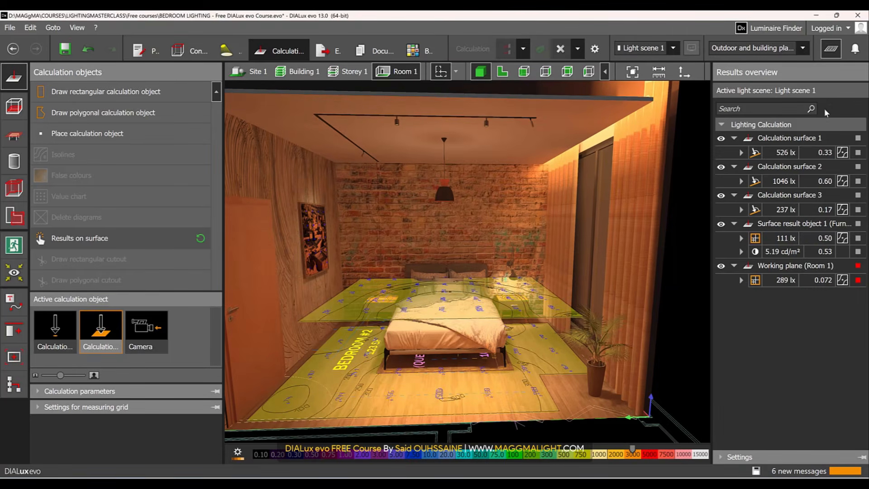
left_click(808, 155)
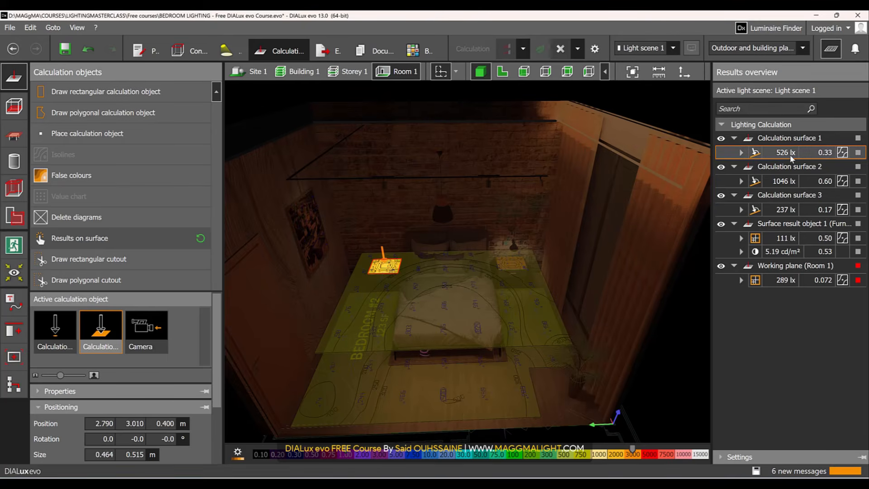
left_click(793, 181)
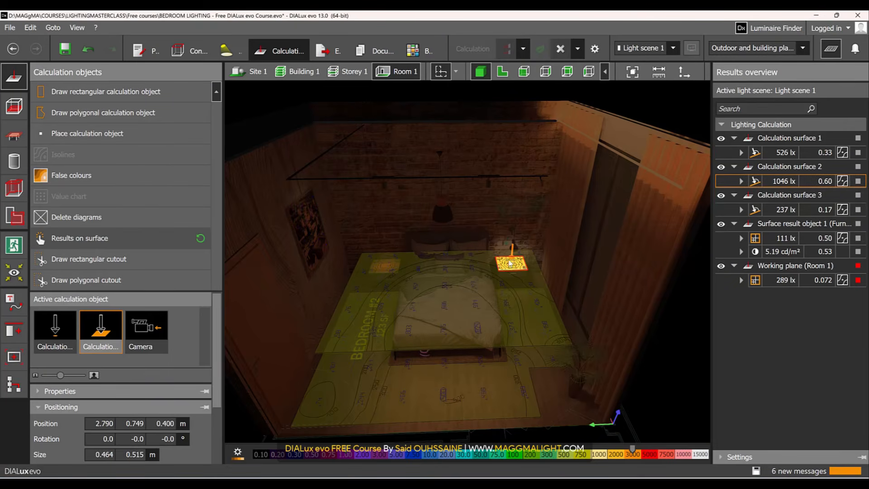
left_click(800, 206)
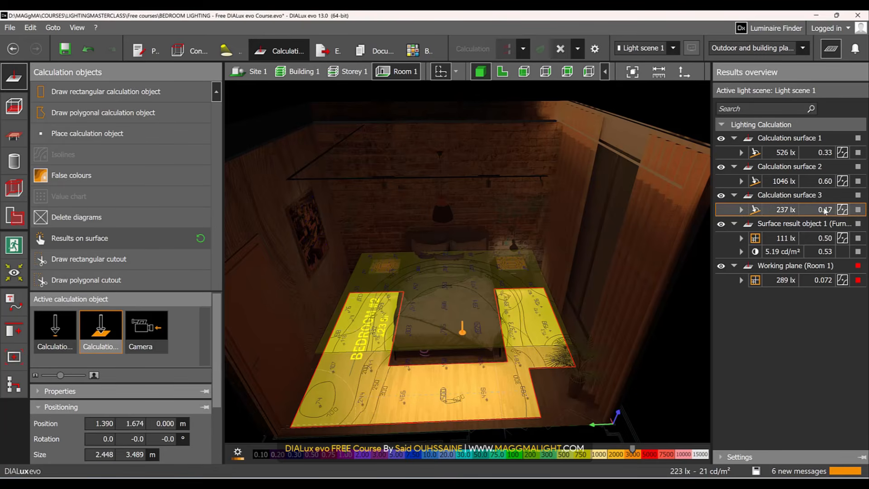
- Highlight the illuminance result of the framed picture's surface result object and examine the picture up close
left_click(790, 237)
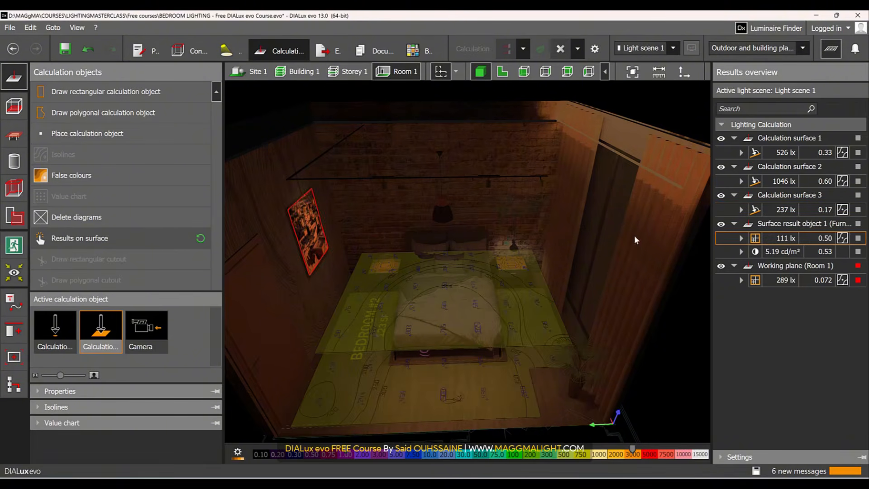
right_click_drag(571, 240, 553, 239)
scroll(393, 173, "up", 3)
middle_click_drag(393, 173, 431, 201)
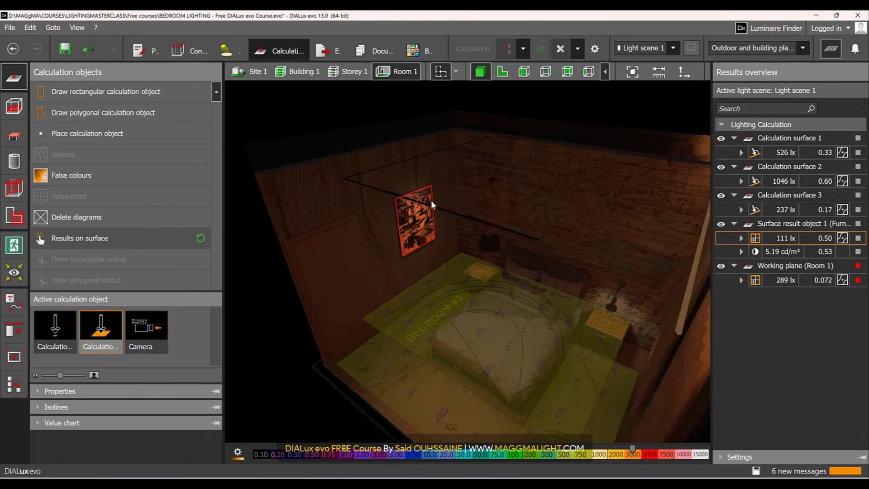
scroll(432, 202, "up", 2)
scroll(450, 233, "up", 3)
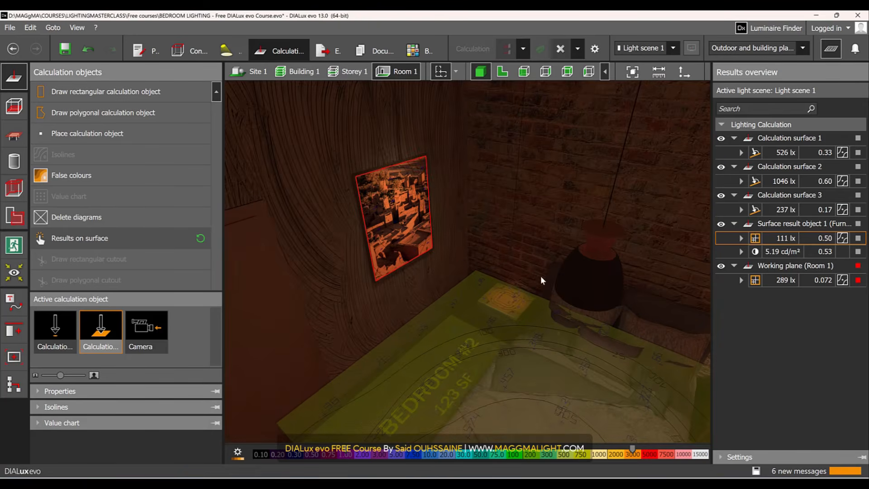
- Examine the working plane's average perpendicular illuminance in Room 1, clear the selection and view the room from the front
left_click(787, 280)
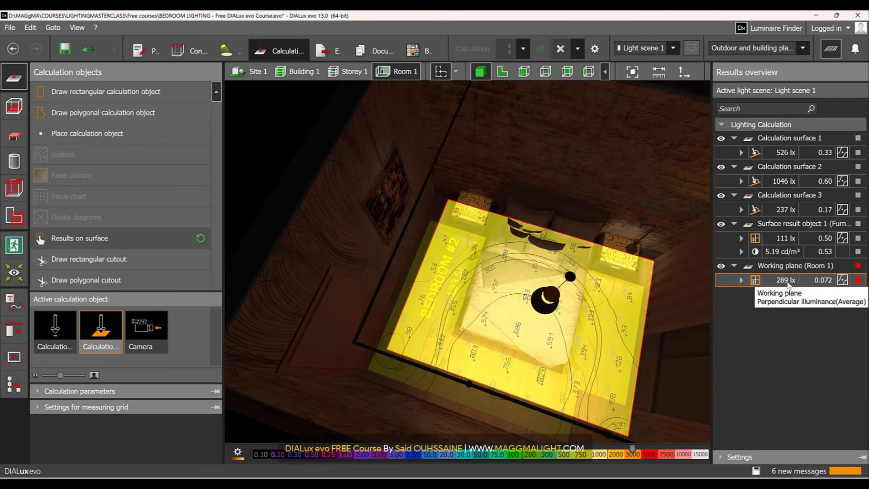
right_click_drag(634, 322, 632, 295)
scroll(632, 294, "down", 3)
middle_click_drag(632, 294, 546, 270)
left_click(584, 158)
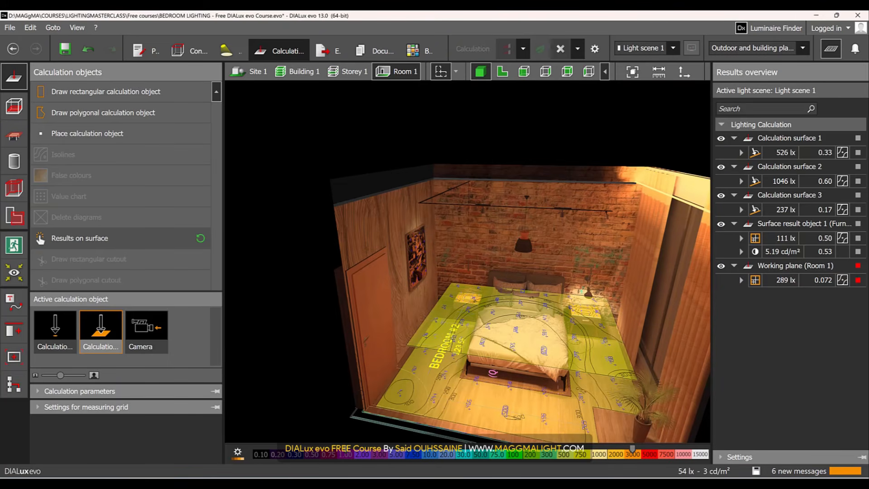
middle_click_drag(534, 213, 530, 210)
scroll(539, 259, "up", 4)
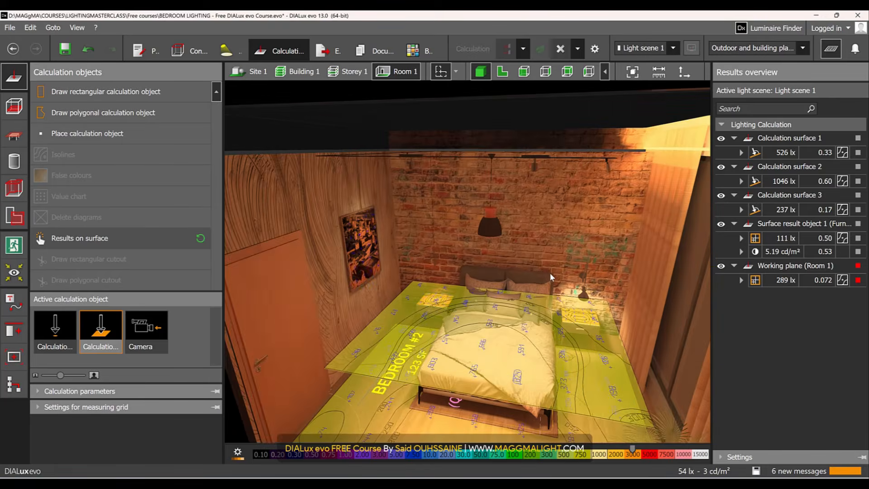
right_click_drag(551, 276, 584, 245)
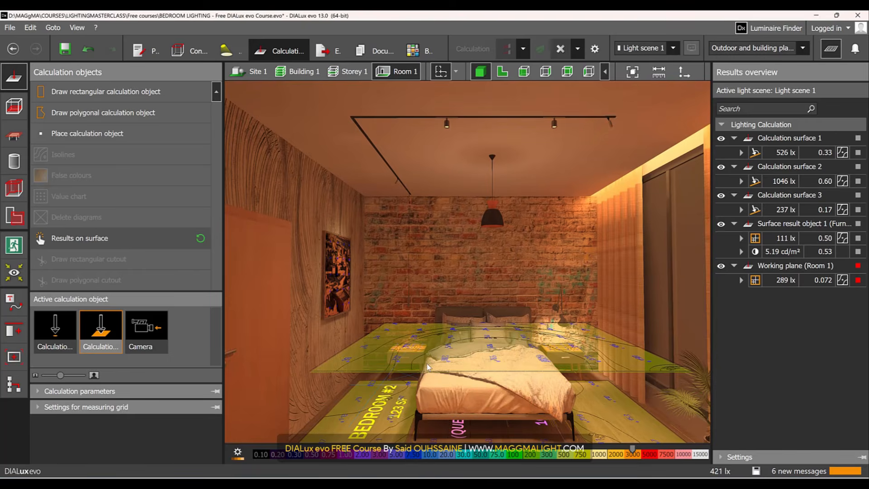
- Save the project and review the export options for views, raytraced images, DWG plans and IFC models
key("ctrl+s")
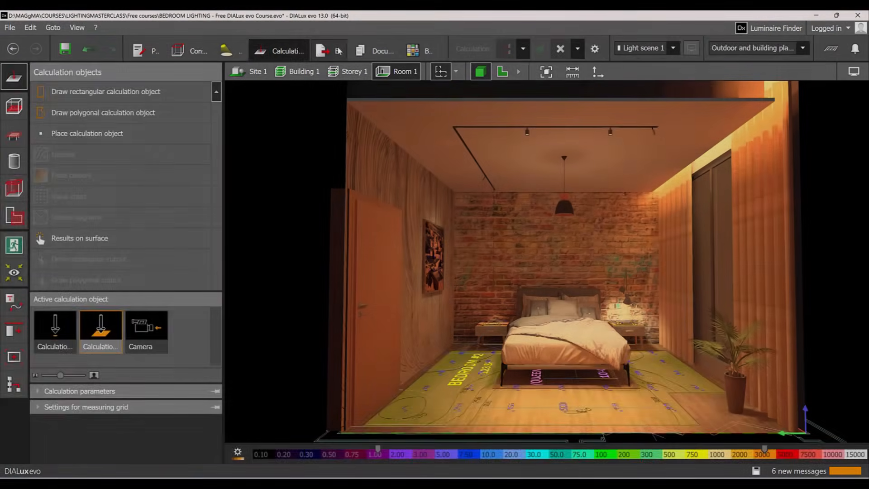
left_click(394, 51)
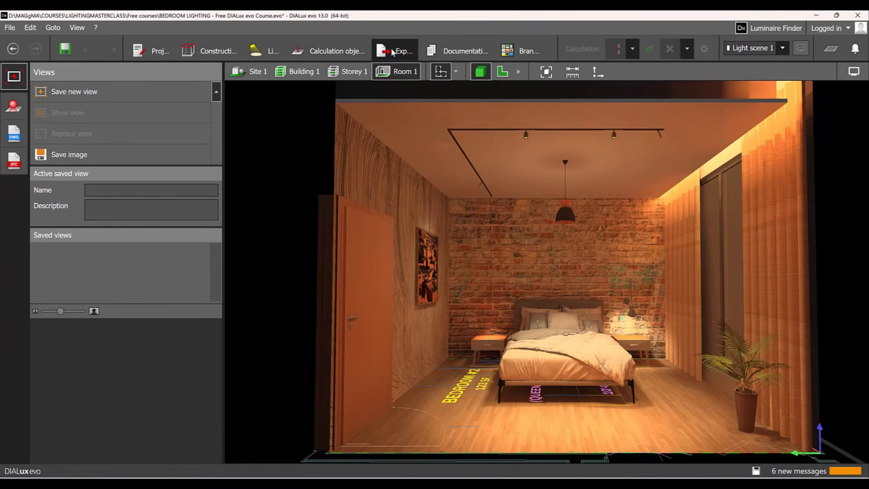
left_click(7, 112)
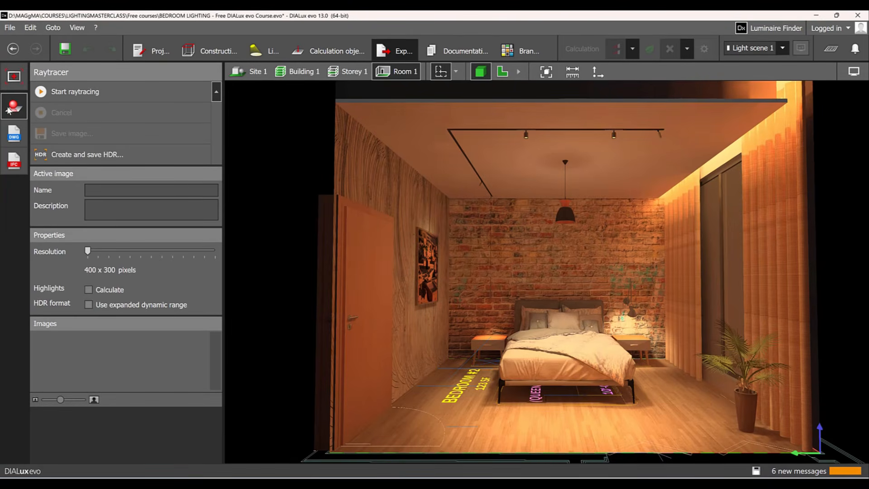
left_click(21, 141)
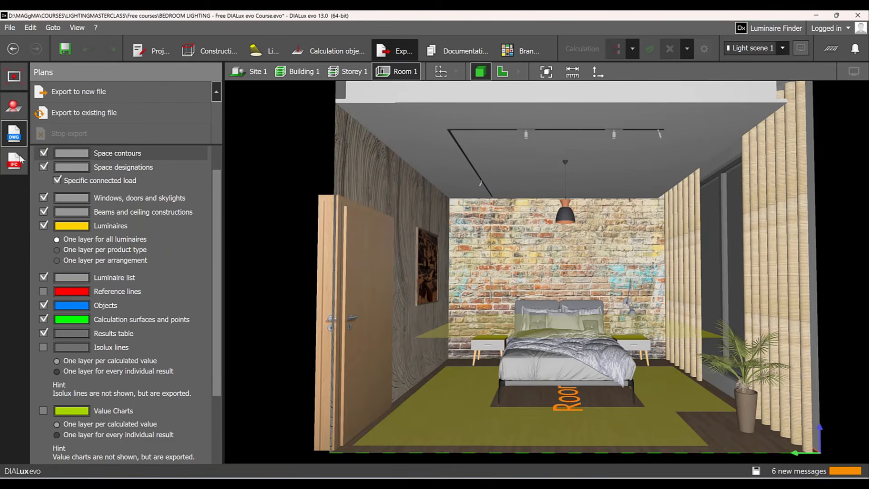
left_click(21, 158)
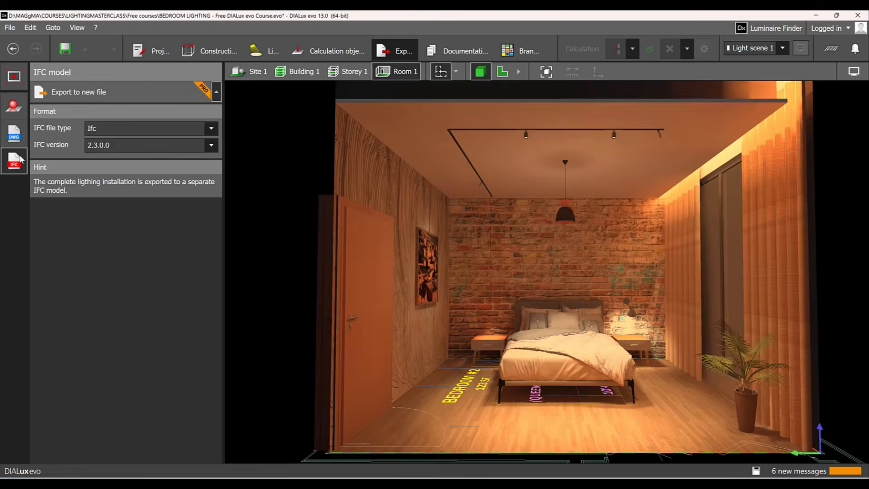
- Frame the picture and door on the wood-textured wall from inside the room and save it as a new view
left_click(21, 74)
scroll(434, 188, "down", 3)
right_click_drag(520, 227, 547, 279)
scroll(516, 290, "up", 5)
mouse_move(290, 319)
right_mouse_down()
mouse_move(343, 332)
mouse_move(445, 336)
mouse_move(471, 328)
right_mouse_up()
right_click_drag(697, 259, 677, 263)
scroll(677, 262, "up", 1)
scroll(361, 278, "up", 3)
mouse_move(457, 288)
right_mouse_down()
mouse_move(479, 294)
mouse_move(563, 271)
right_mouse_up()
scroll(446, 298, "down", 4)
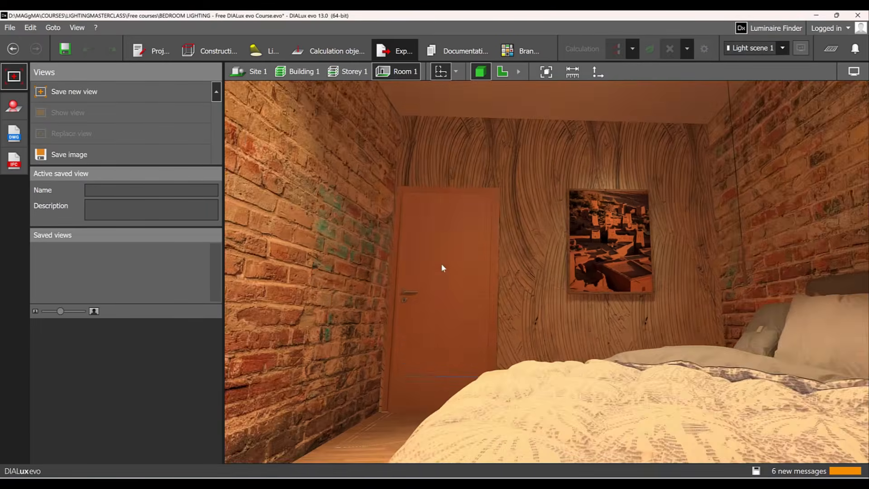
scroll(441, 265, "up", 2)
right_click_drag(406, 314, 407, 304)
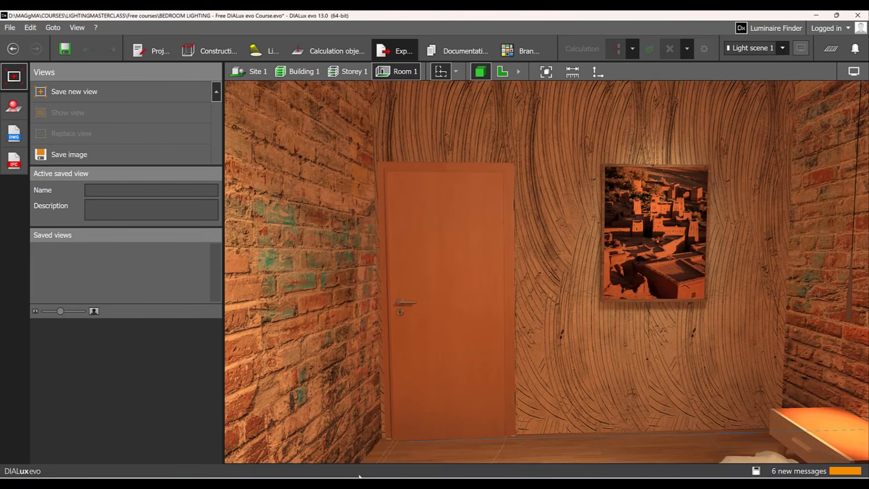
middle_click_drag(494, 411, 503, 338)
scroll(502, 338, "down", 1)
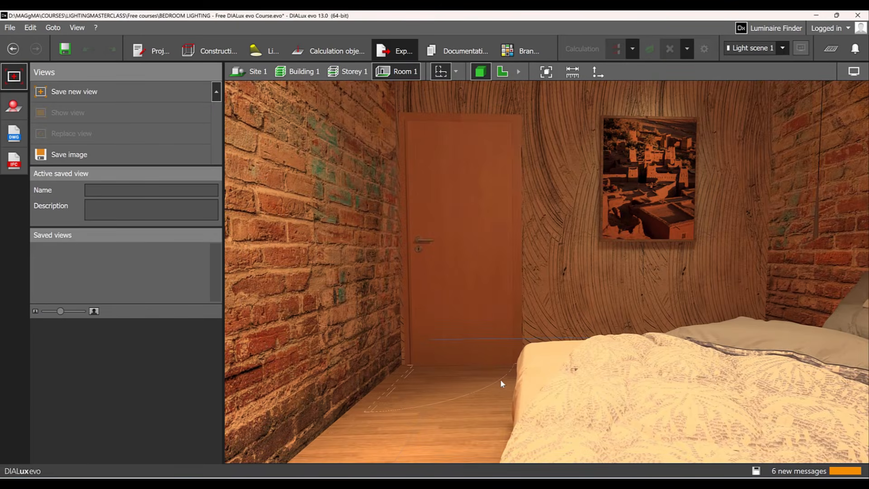
mouse_move(476, 305)
right_mouse_down()
mouse_move(454, 318)
mouse_move(497, 342)
right_mouse_up()
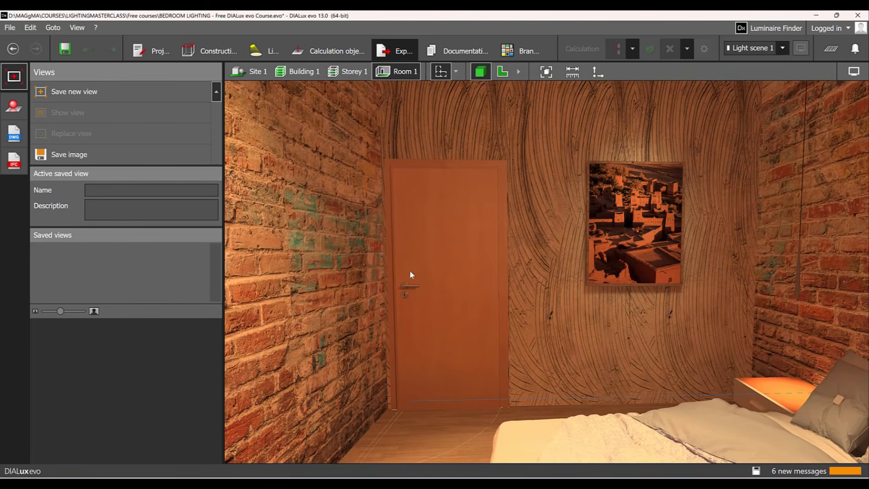
scroll(661, 225, "up", 4)
middle_click_drag(690, 221, 649, 267)
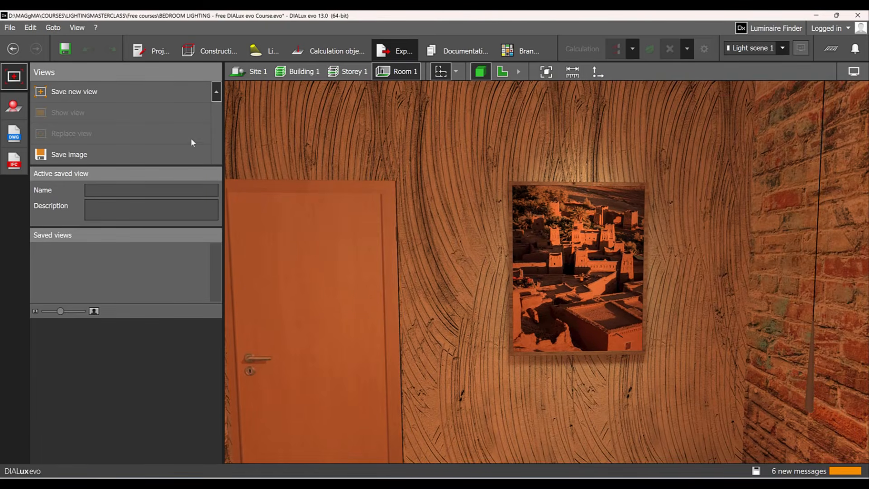
left_click(131, 99)
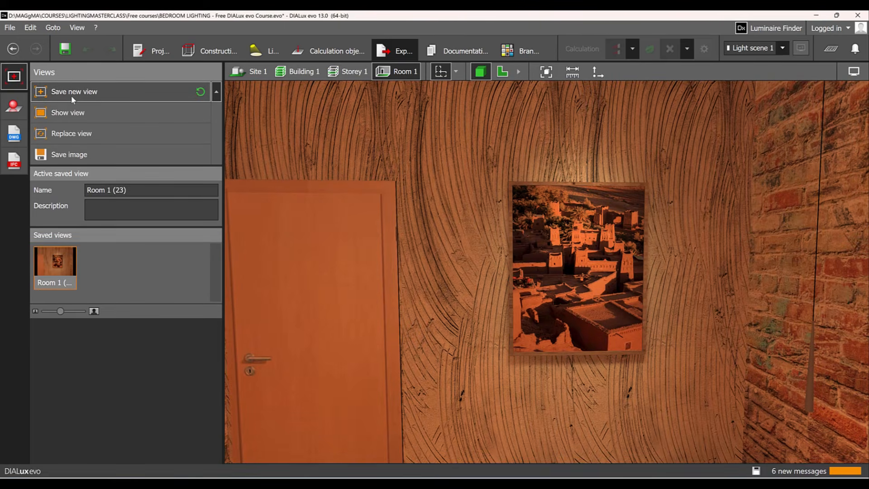
- Frame the bed, brick wall and picture from the foot of the bed and save it as a second view
scroll(518, 278, "down", 4)
right_click_drag(479, 274, 667, 274)
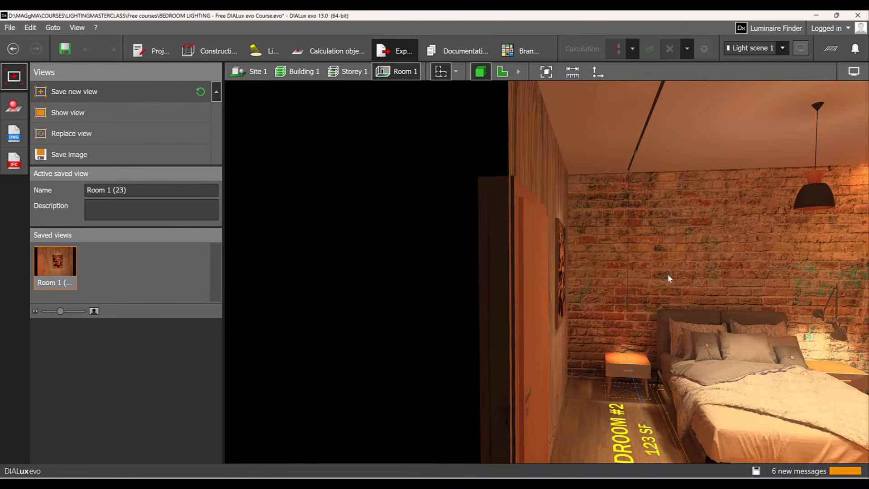
middle_click_drag(668, 274, 330, 281)
scroll(520, 247, "up", 3)
middle_click_drag(549, 276, 616, 229)
middle_click_drag(607, 288, 616, 188)
right_click_drag(606, 225, 610, 198)
scroll(610, 199, "down", 2)
scroll(610, 199, "down", 1)
middle_click_drag(610, 199, 604, 250)
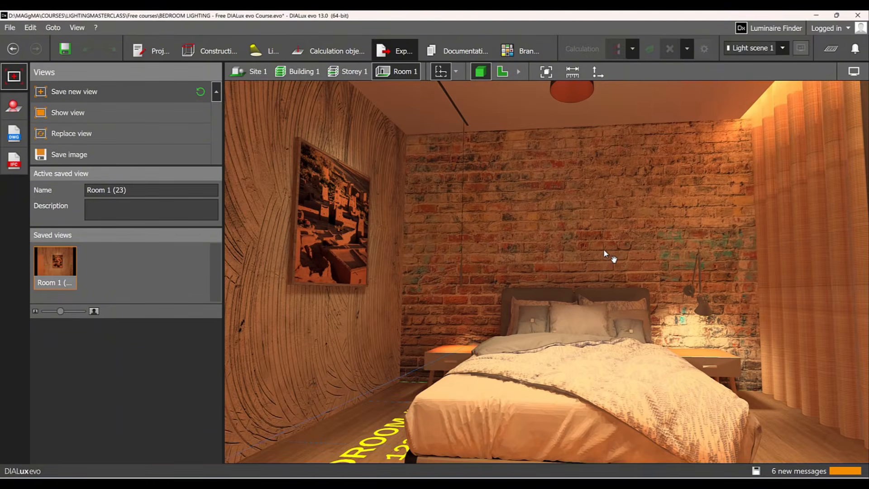
left_click(109, 90)
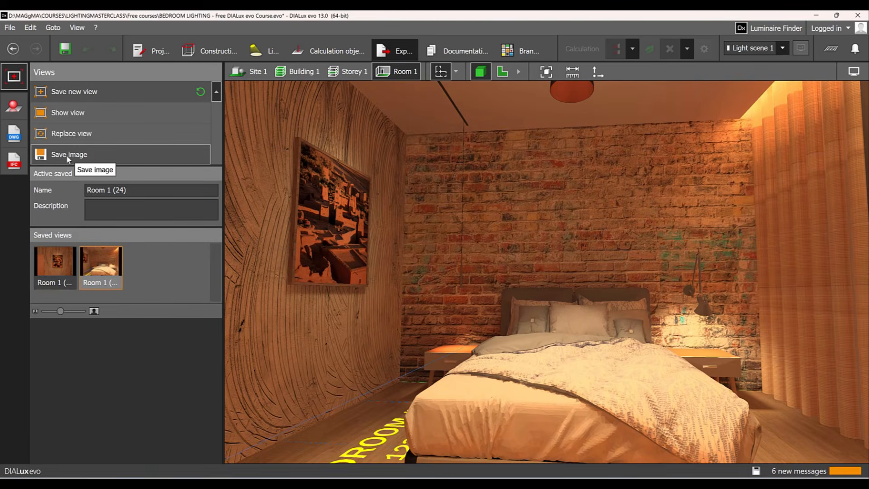
- Set the raytracer to 3840 x 2160 pixels (4K UHD) with highlights calculated and expanded dynamic range off
left_click(14, 107)
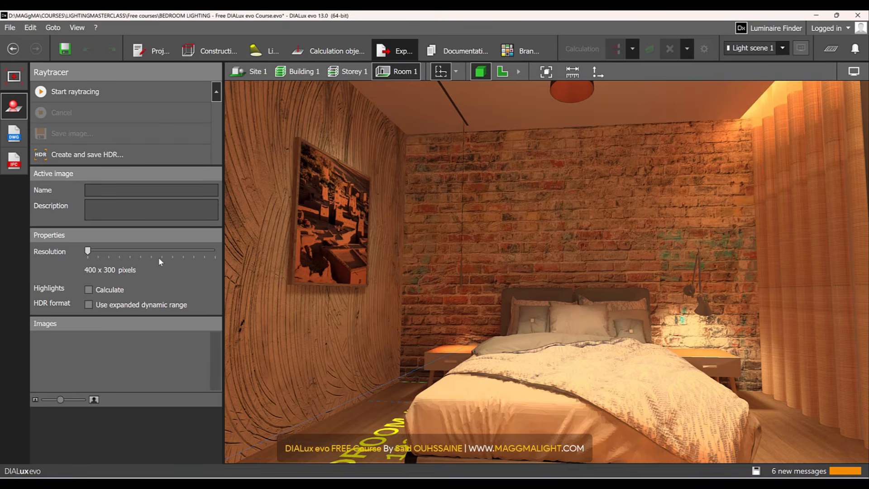
mouse_move(159, 258)
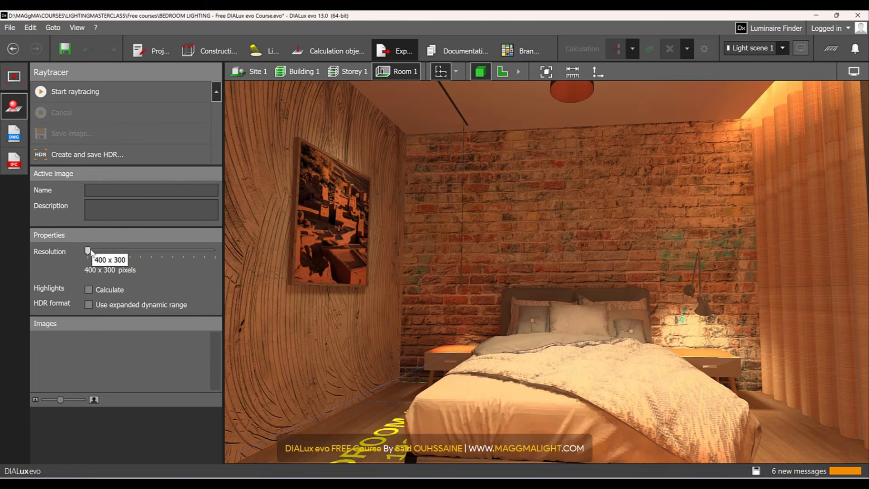
left_click_drag(89, 252, 233, 249)
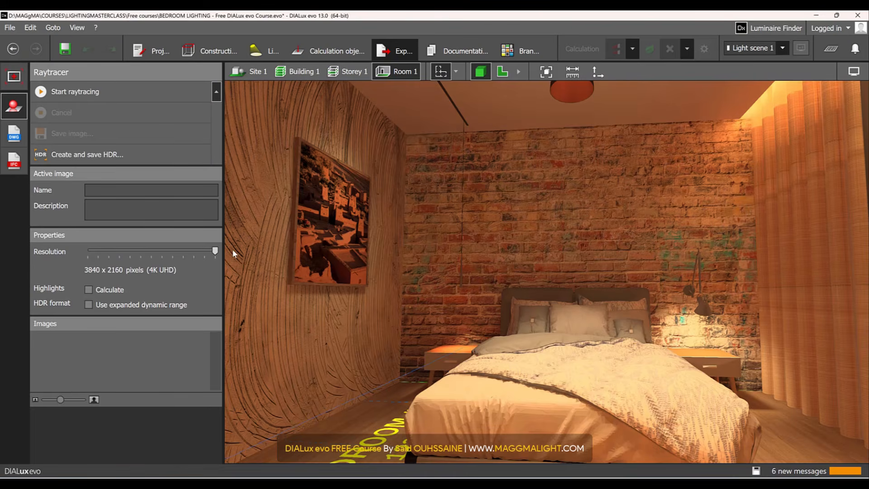
left_click(89, 290)
left_click(90, 306)
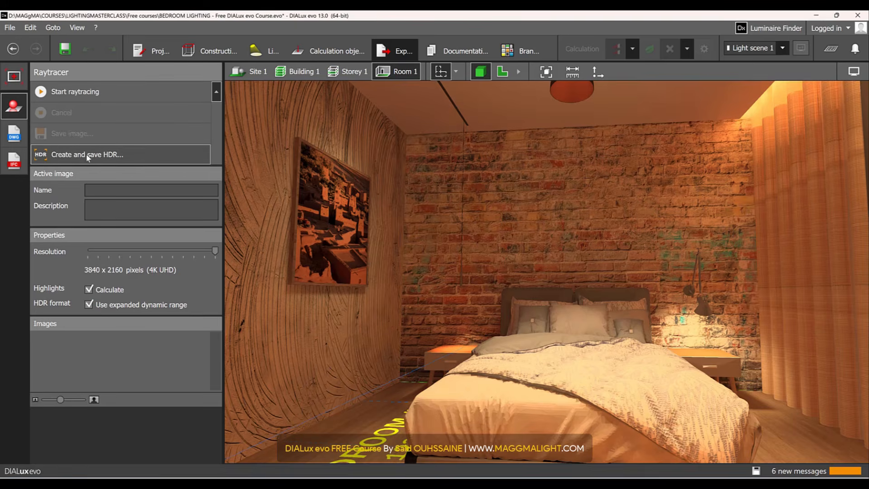
left_click(88, 305)
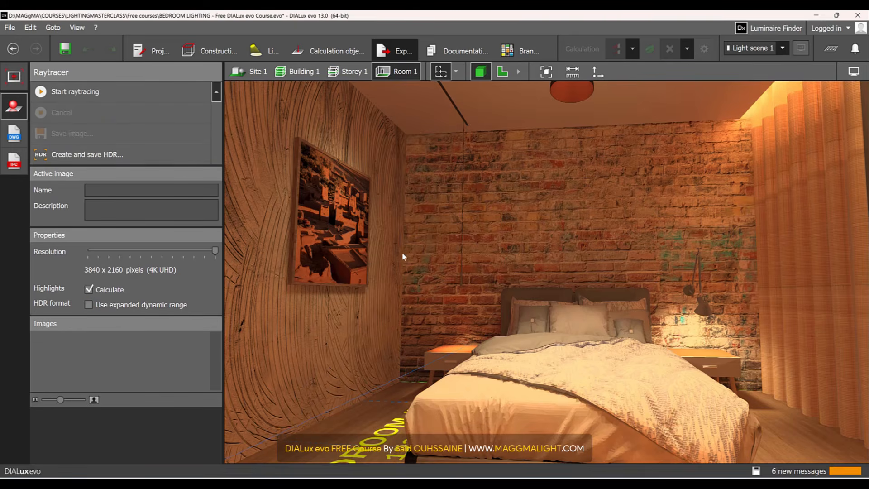
- Frame the bed, door, pendant and window curtains in one perspective and start raytracing the room image
scroll(403, 255, "down", 3)
scroll(428, 237, "down", 5)
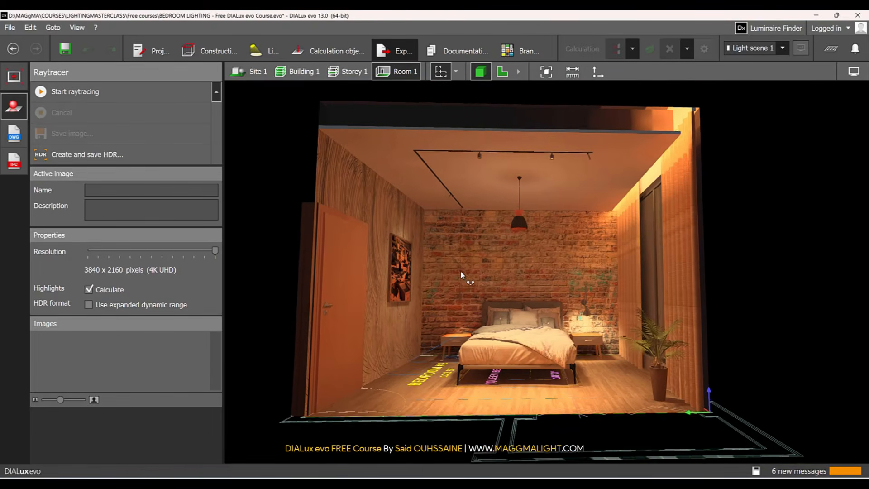
scroll(442, 299, "up", 2)
scroll(441, 296, "up", 3)
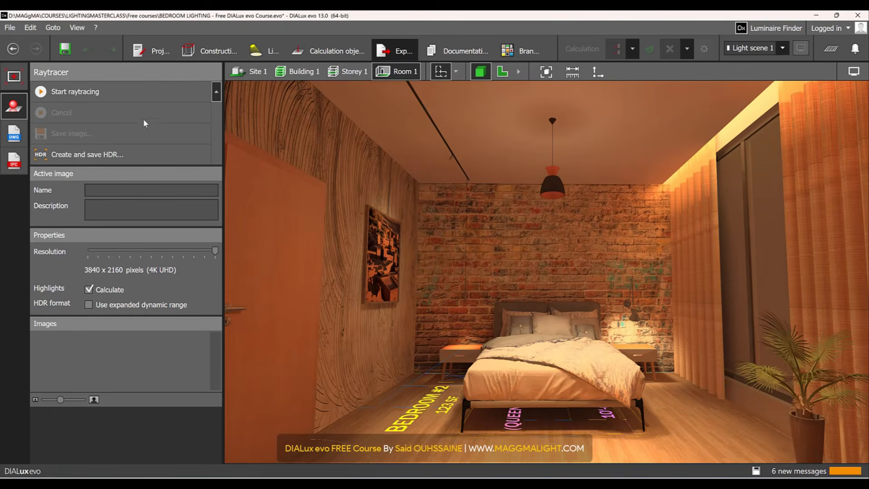
left_click(140, 91)
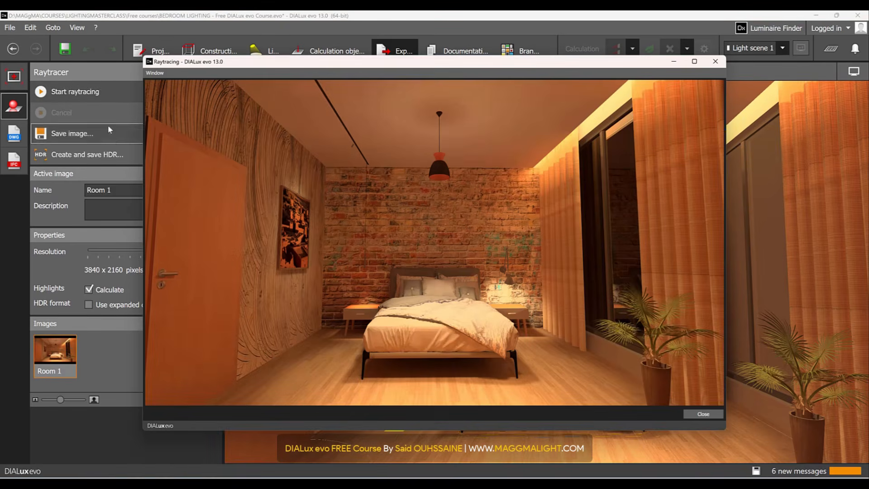
- Enlarge the raytraced image to full screen for inspection and close it
left_click_drag(470, 66, 522, 74)
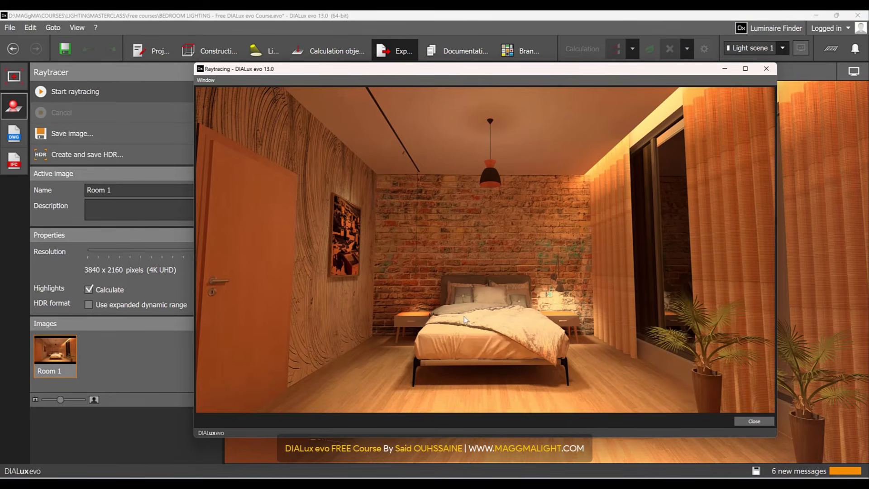
left_click(745, 69)
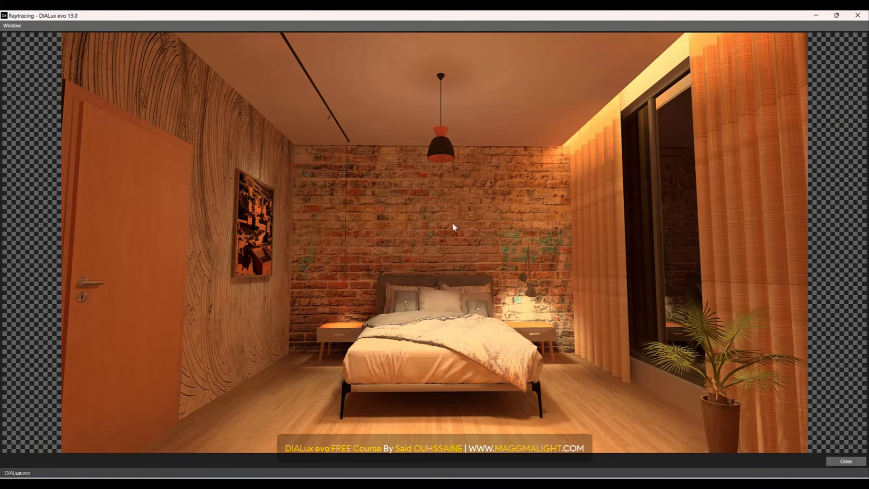
left_click(858, 16)
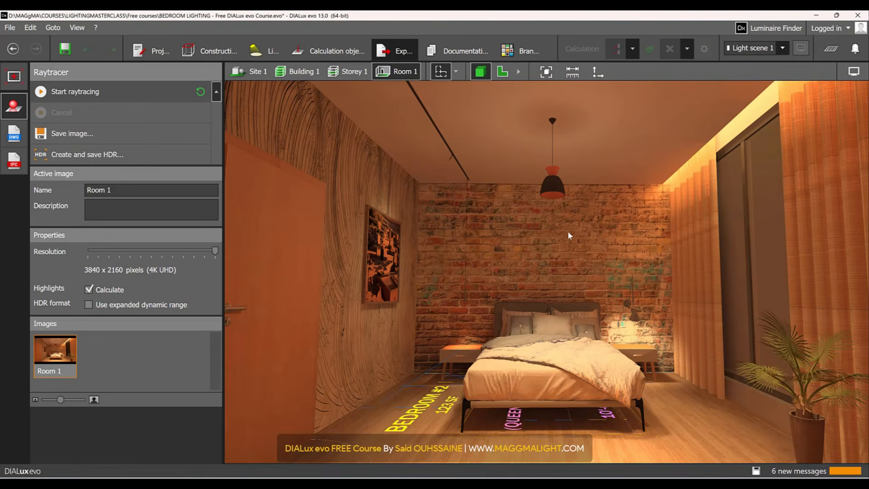
- Examine the picture wall, brick wall, curtains and bedside lighting from different angles inside the room
right_click_drag(562, 298, 488, 321)
scroll(488, 320, "up", 5)
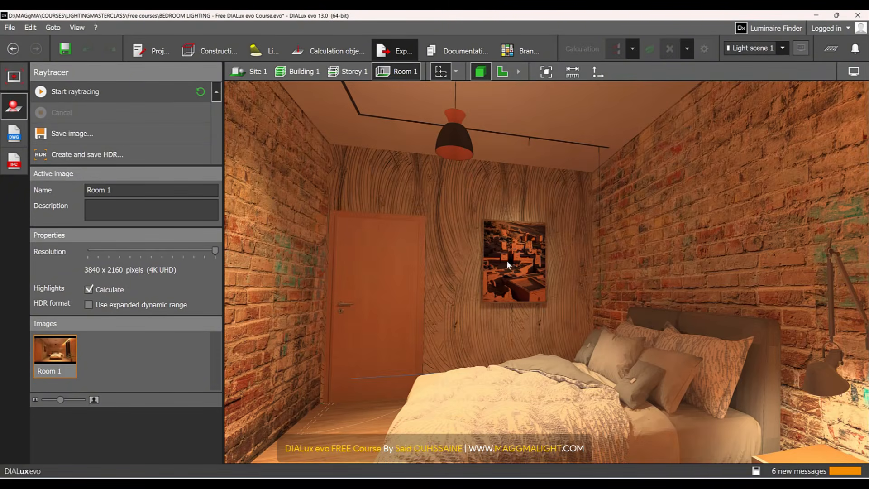
scroll(541, 256, "up", 2)
right_click_drag(540, 257, 664, 283)
scroll(661, 287, "down", 5)
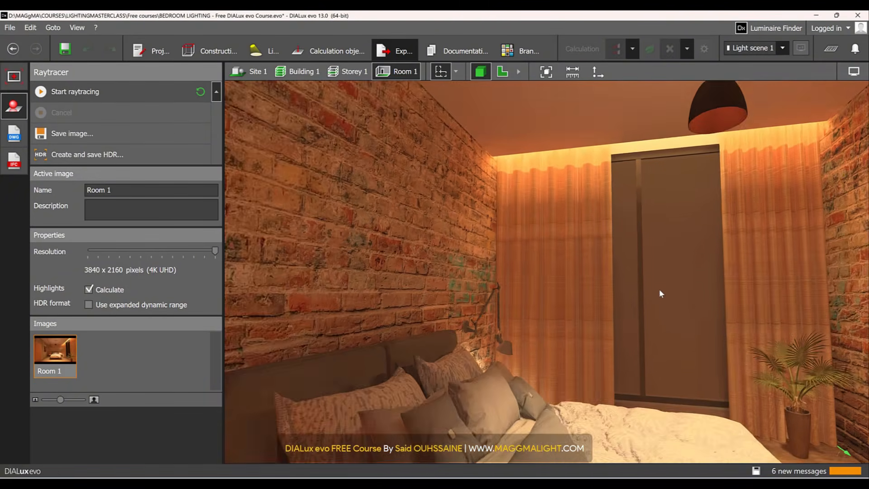
scroll(655, 298, "up", 2)
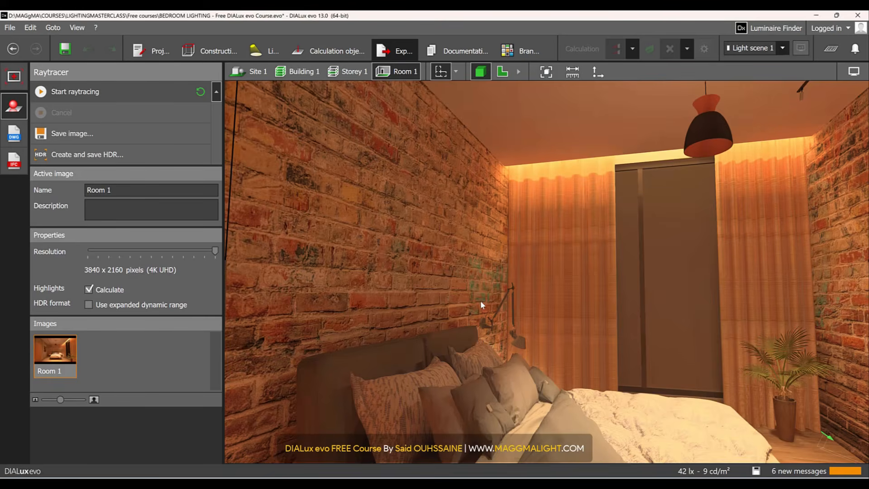
scroll(481, 305, "down", 2)
right_click_drag(656, 250, 580, 282)
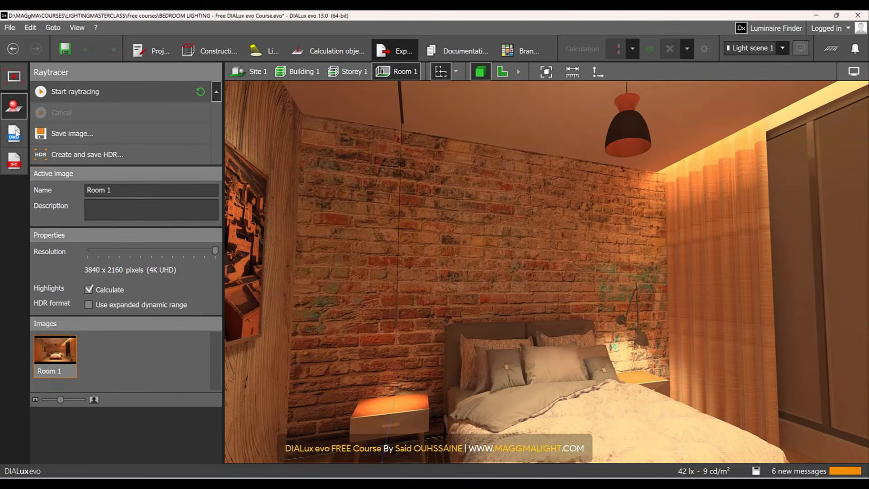
- For the DWG plan, exclude space designations and windows, doors and skylights, and assign luminaires one layer per product type
left_click(14, 133)
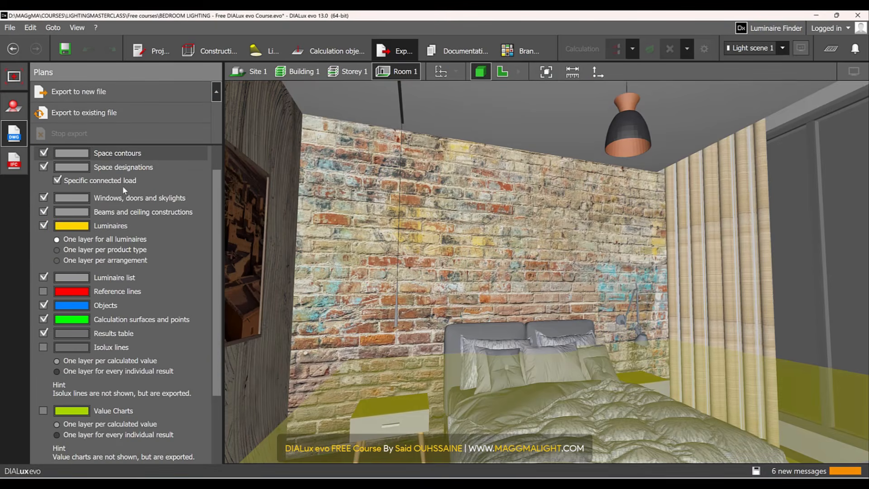
scroll(212, 148, "up", 1)
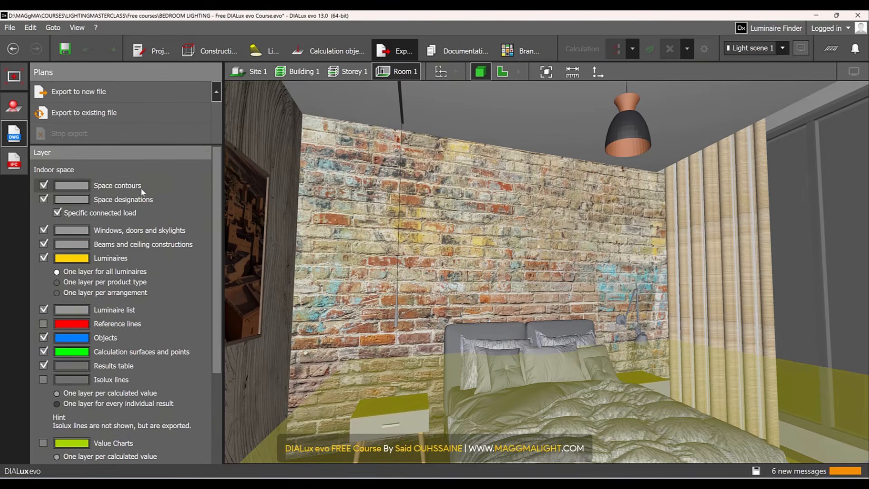
left_click(45, 201)
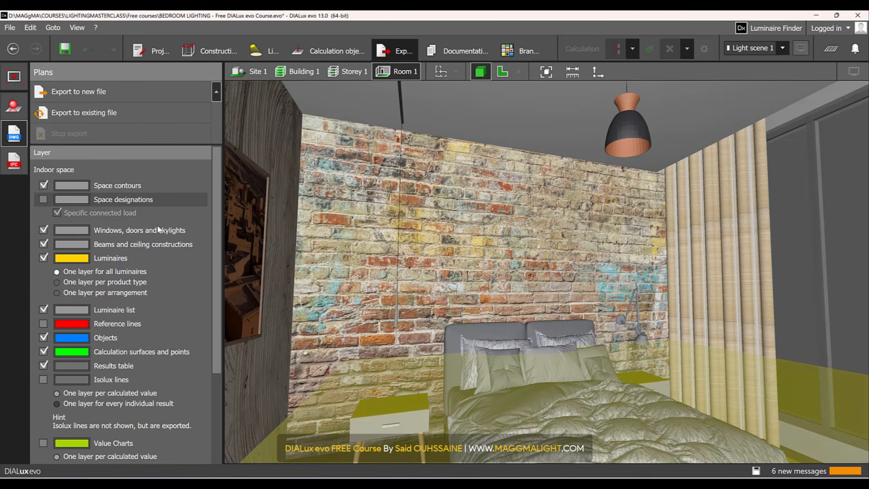
left_click(44, 230)
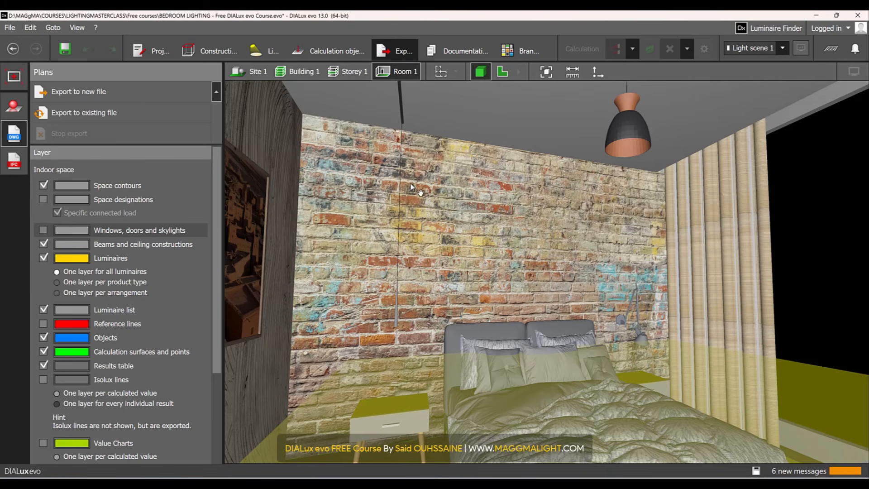
middle_click_drag(418, 190, 412, 235)
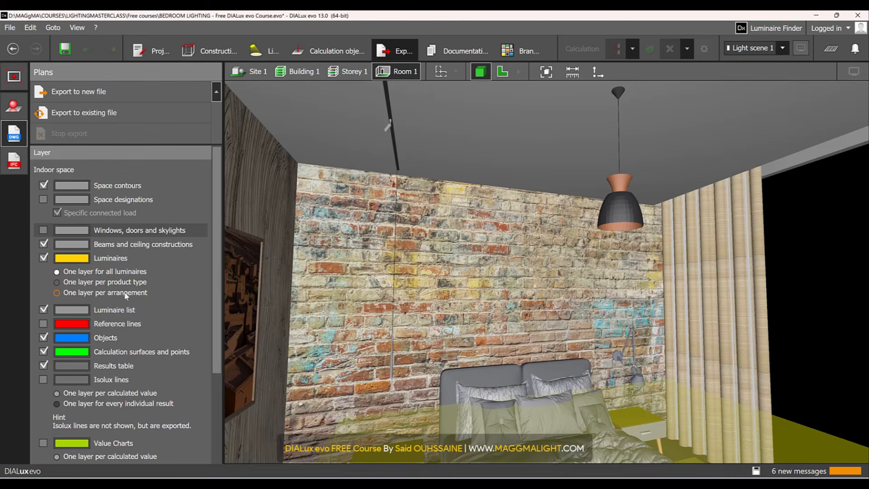
left_click(57, 283)
scroll(213, 270, "down", 3)
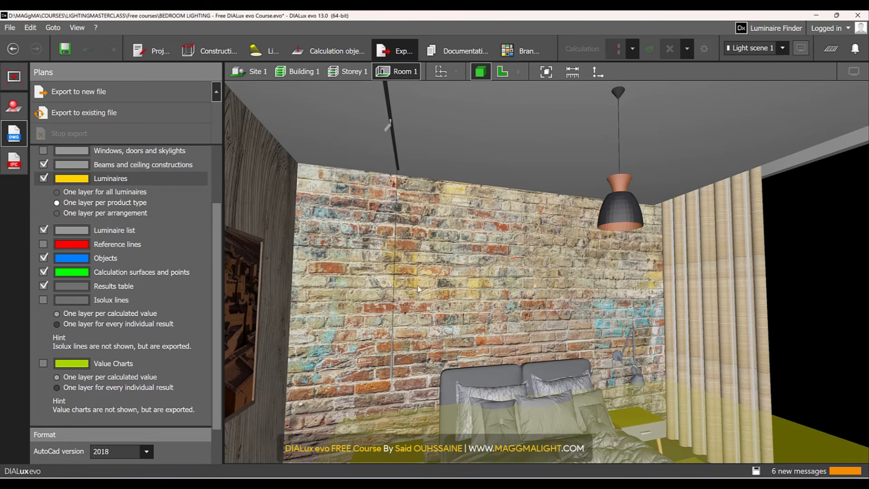
- Exclude the objects, calculation surfaces and points, and results table from the DWG plan layers
left_click(43, 258)
scroll(507, 307, "down", 3)
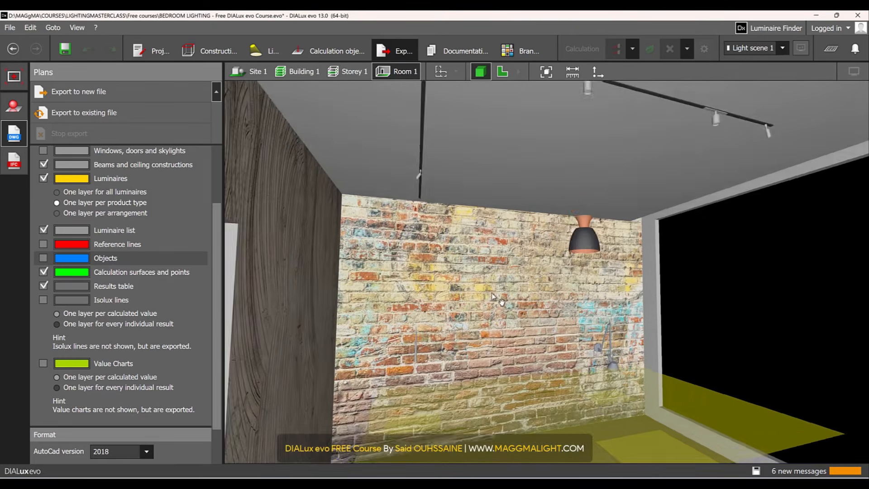
middle_click_drag(501, 301, 495, 267)
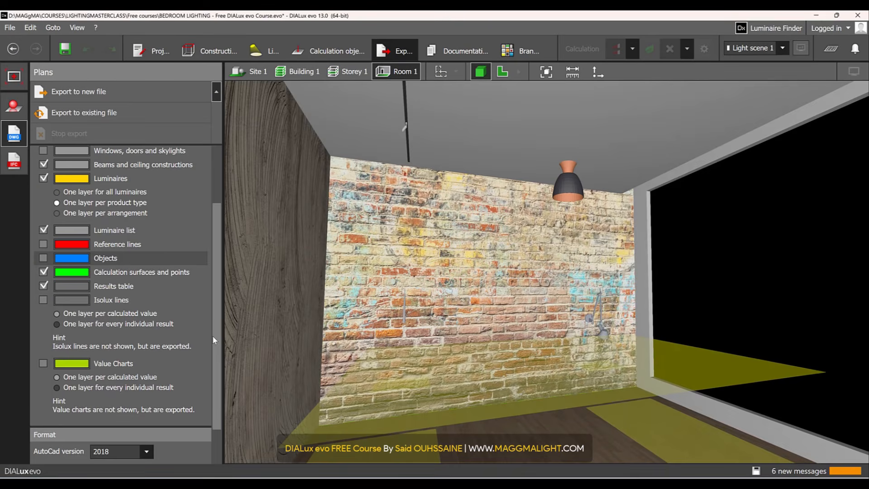
left_click(44, 258)
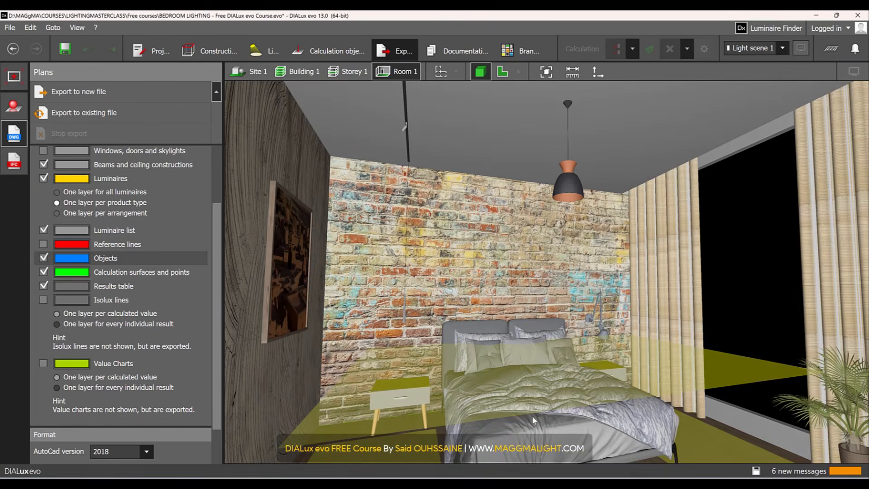
left_click(44, 258)
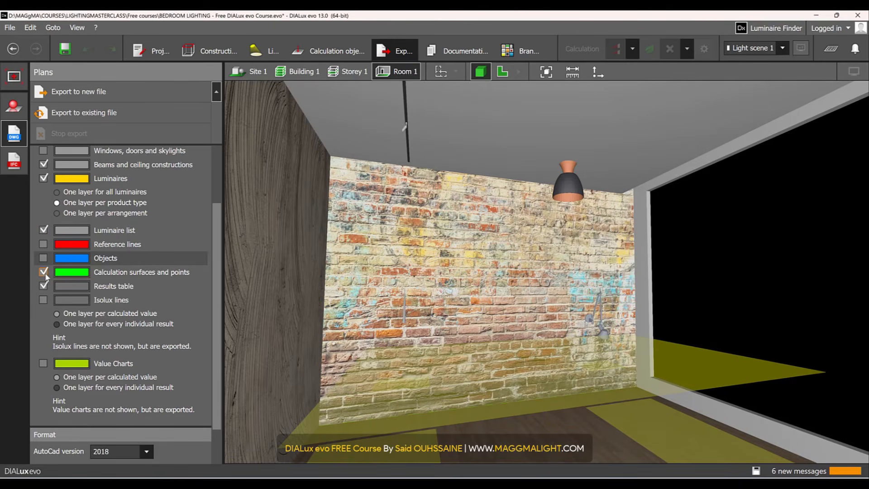
left_click(44, 271)
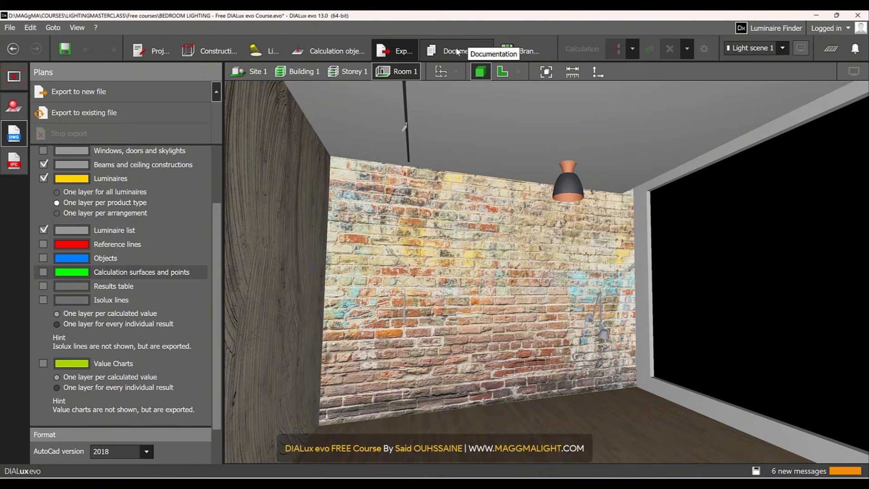
- Keep AutoCAD version 2018, set the unit to inch and export the plan as "BEDROOM LIGHTING - Free DIALux evo Course.dwg"
left_click_drag(219, 312, 223, 337)
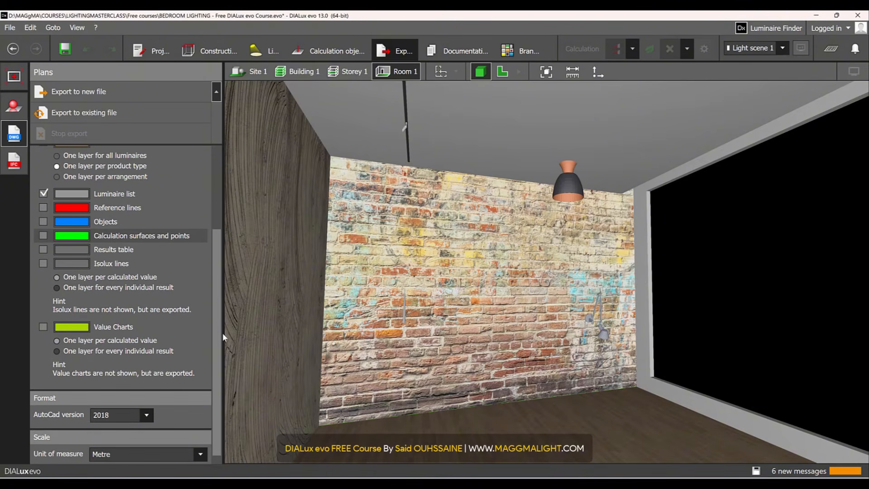
left_click(149, 413)
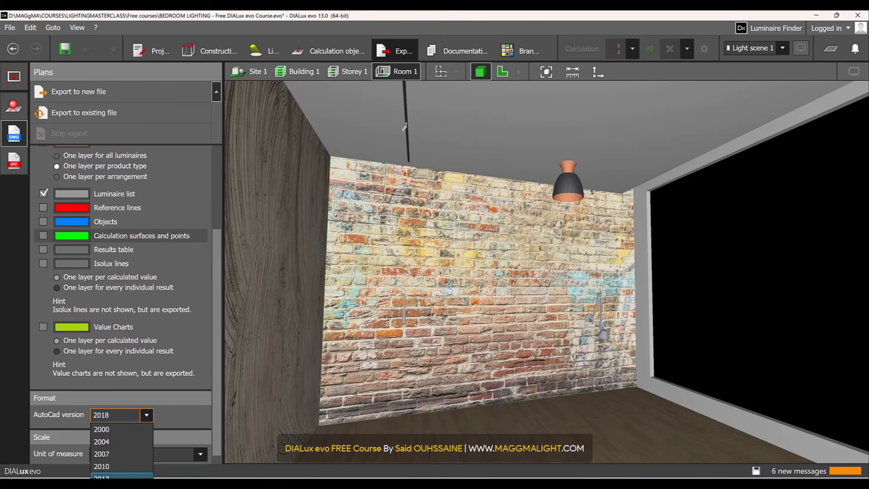
left_click(177, 412)
scroll(176, 412, "down", 1)
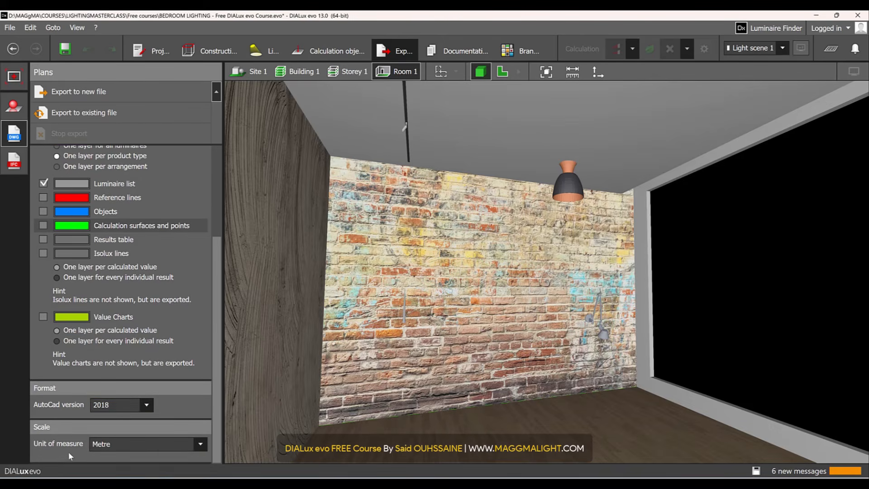
left_click(140, 440)
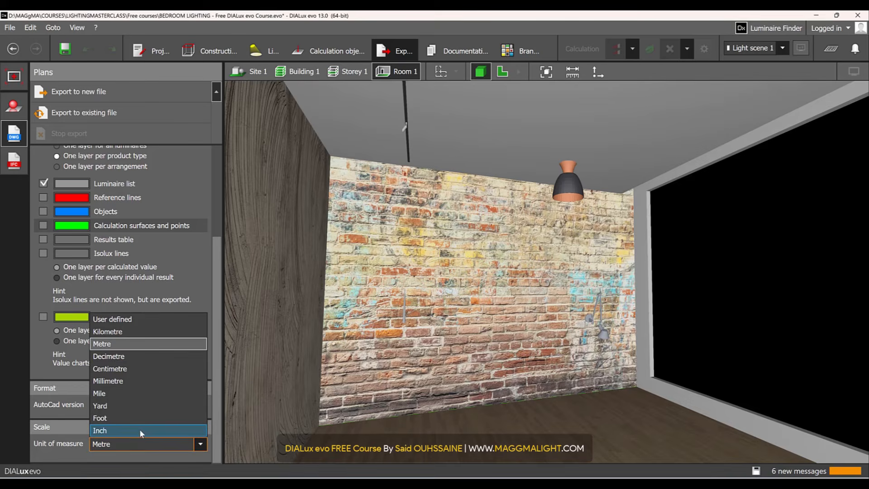
left_click(139, 429)
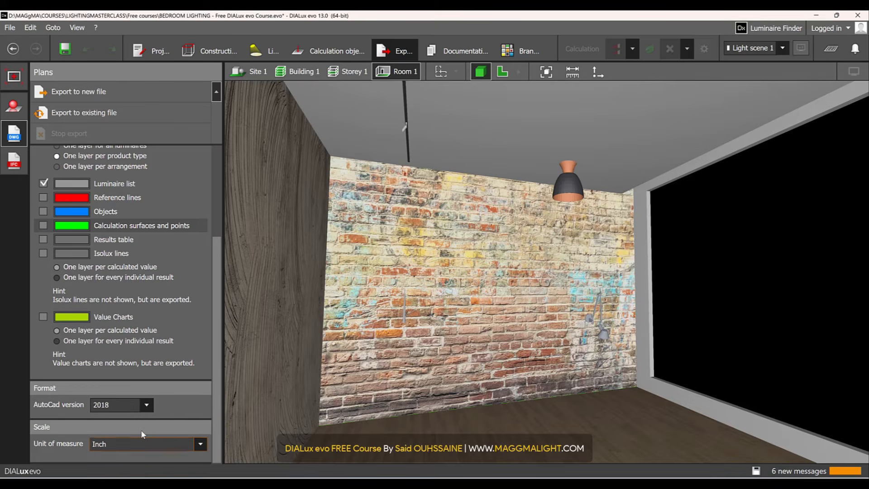
left_click(119, 92)
left_click(445, 303)
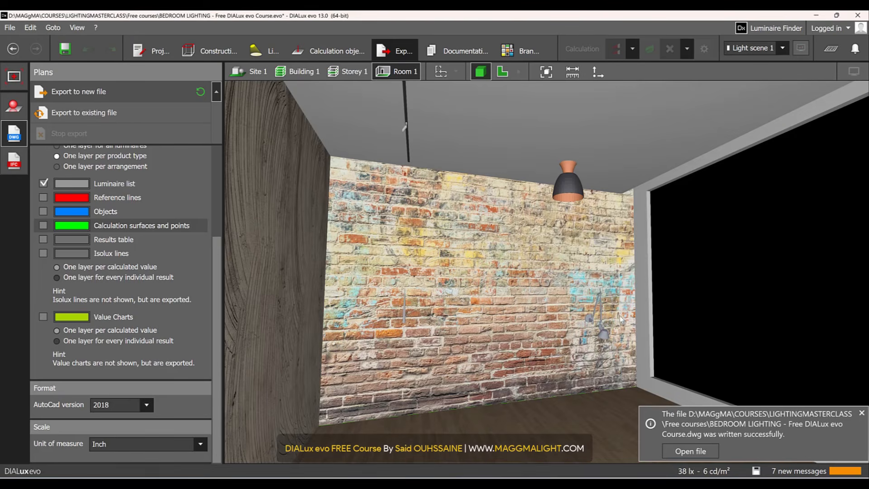
- Review the plan's layer selection and the room without furniture from the open front side
scroll(577, 301, "down", 5)
scroll(566, 285, "up", 4)
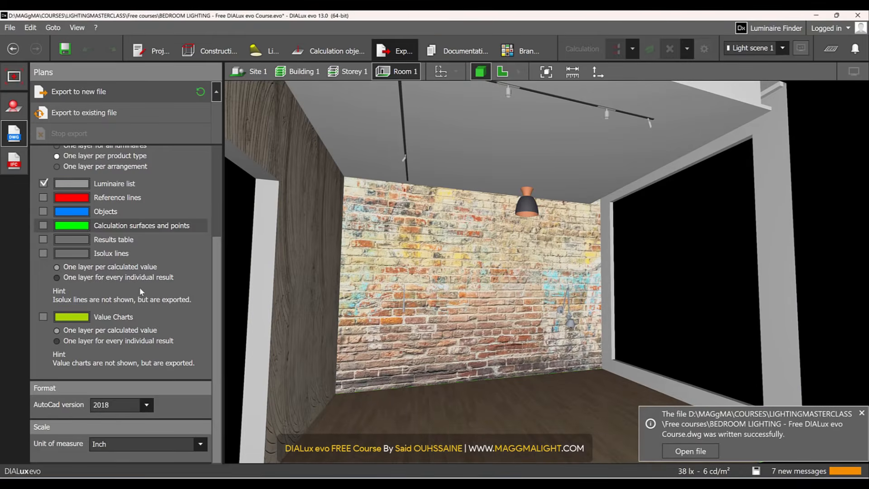
scroll(220, 292, "up", 3)
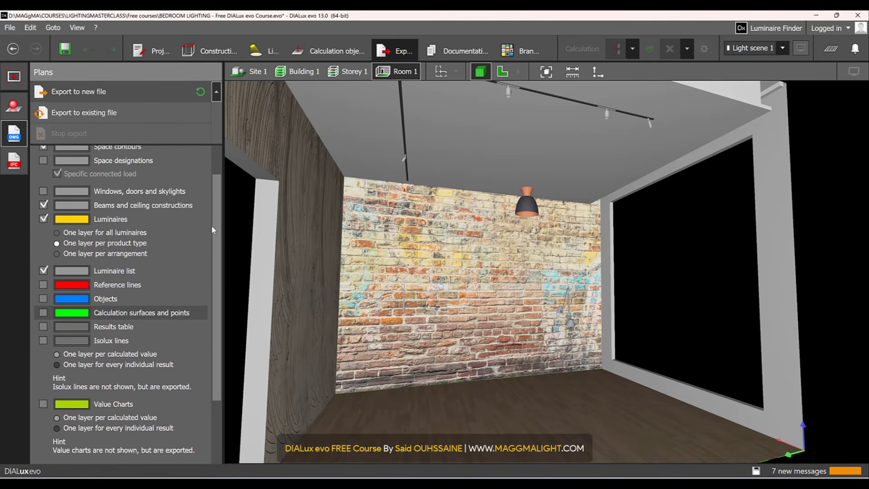
scroll(536, 259, "down", 4)
scroll(480, 265, "up", 3)
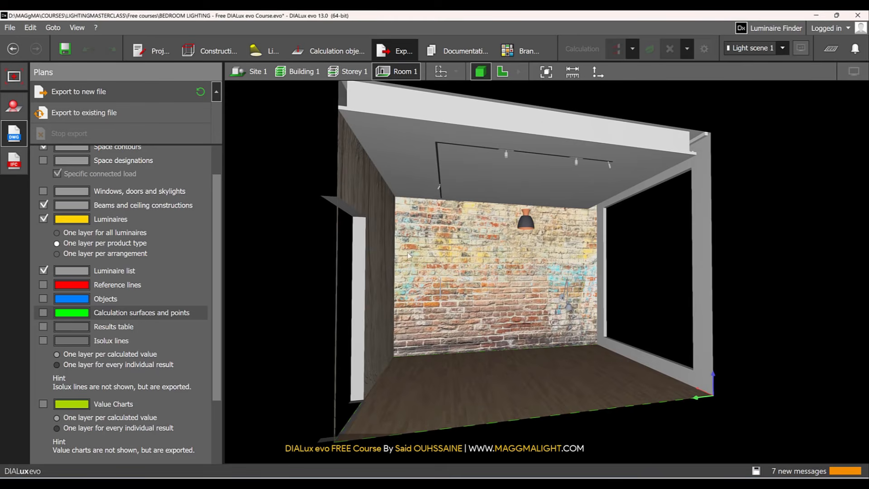
right_click_drag(560, 235, 540, 243)
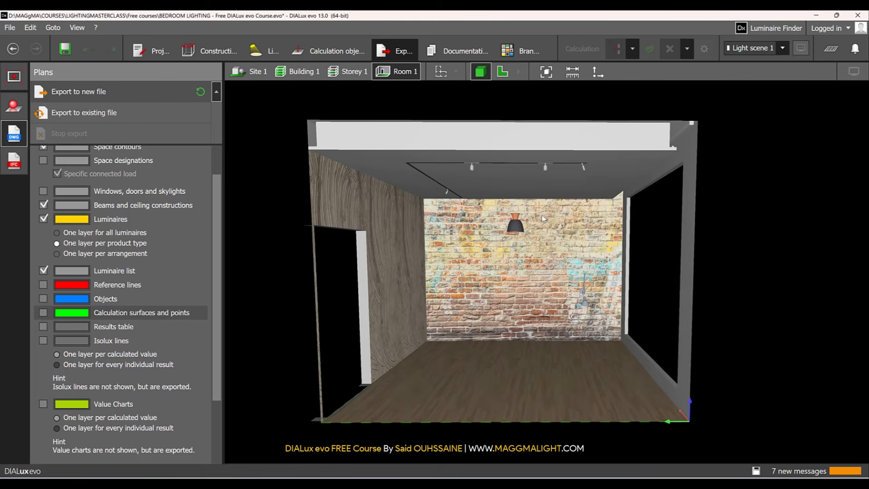
- Check the calculation objects and the Room 1 documentation summary, and open the IFC model export settings
left_click(345, 49)
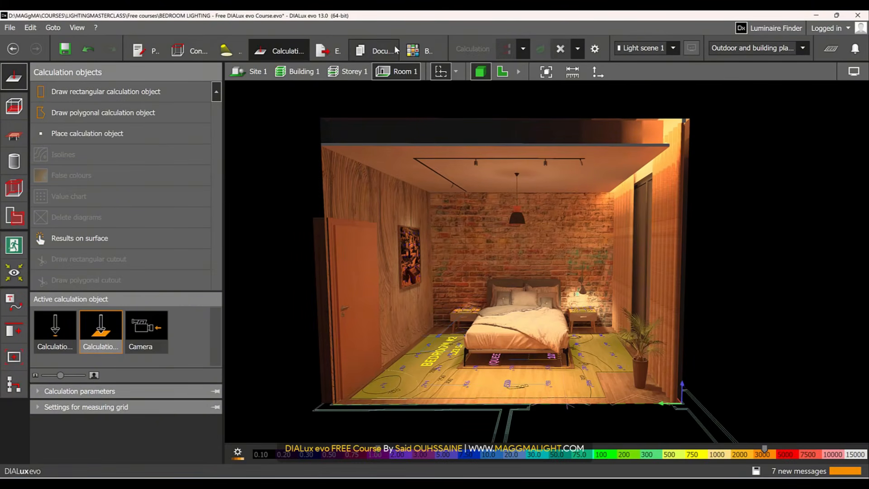
left_click(377, 52)
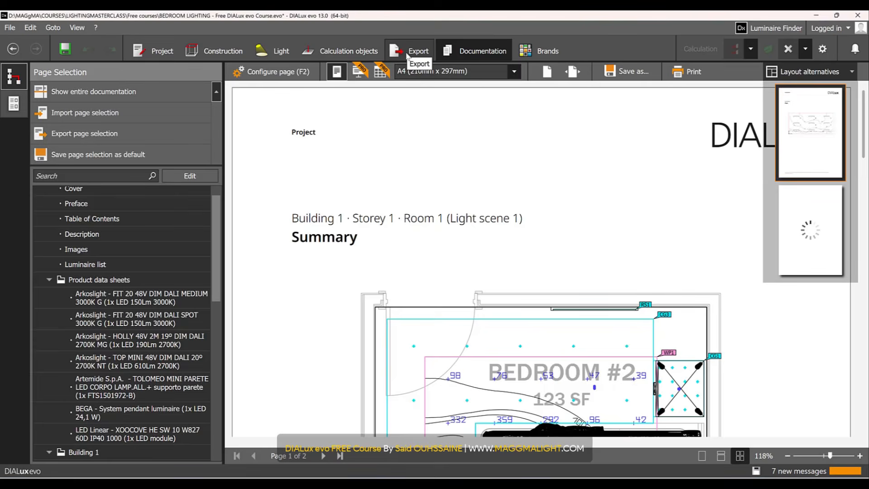
left_click(406, 52)
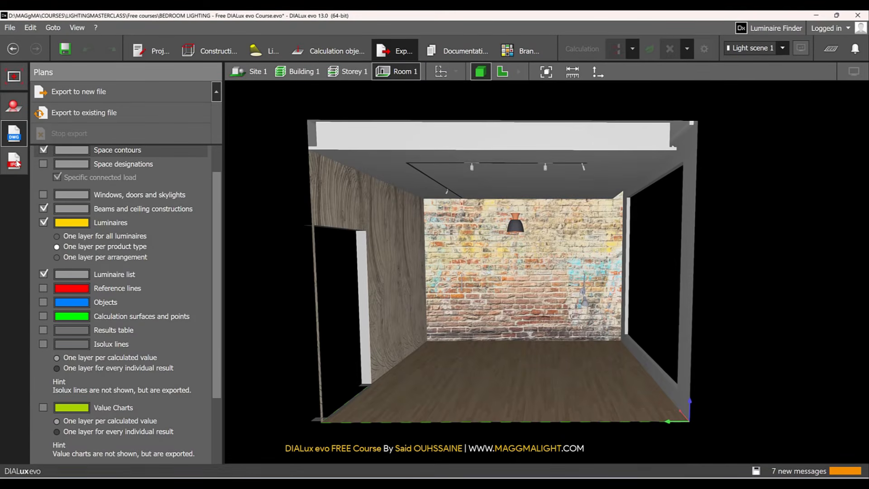
left_click(15, 162)
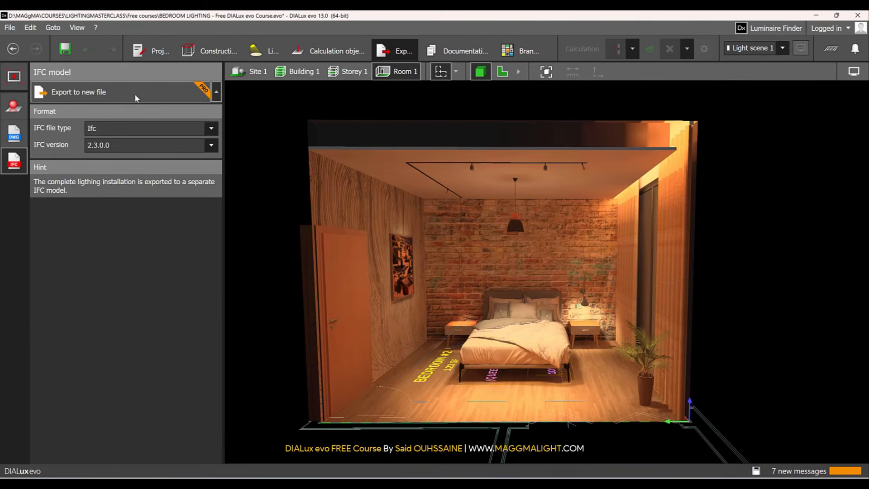
- Check the available IFC file types and versions, keeping file type Ifc and version 2.3.0.0
left_click(109, 126)
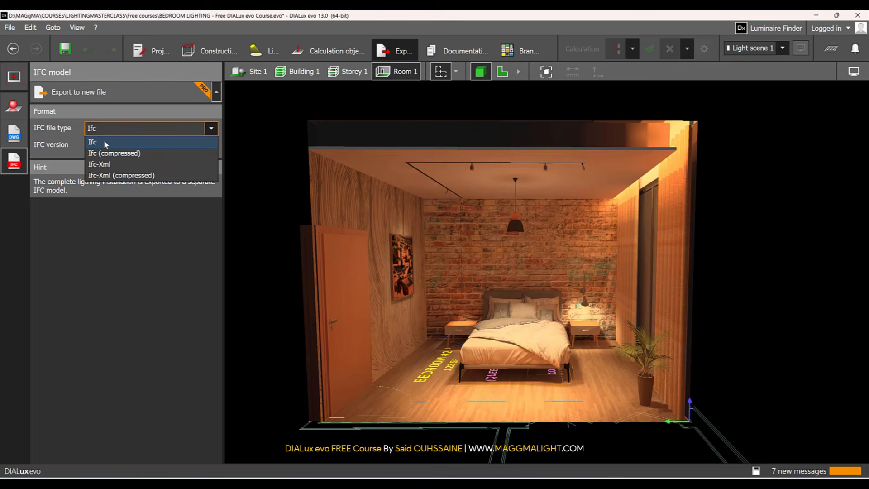
left_click(105, 142)
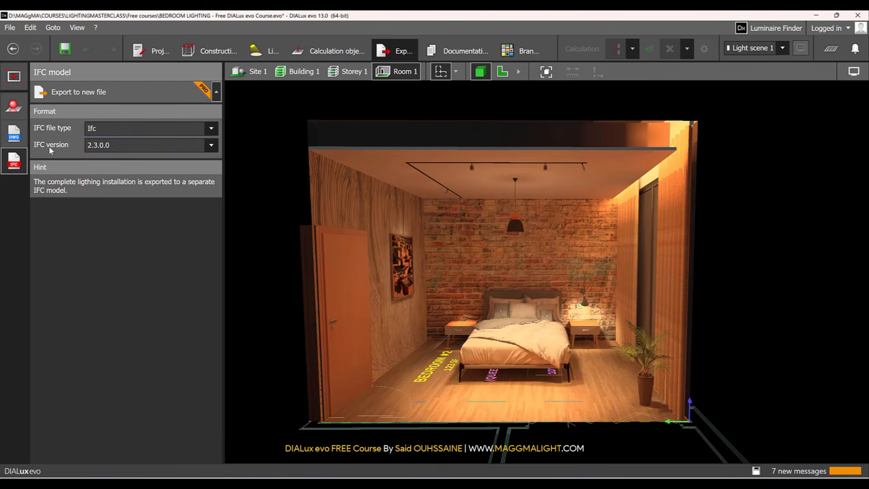
left_click(134, 145)
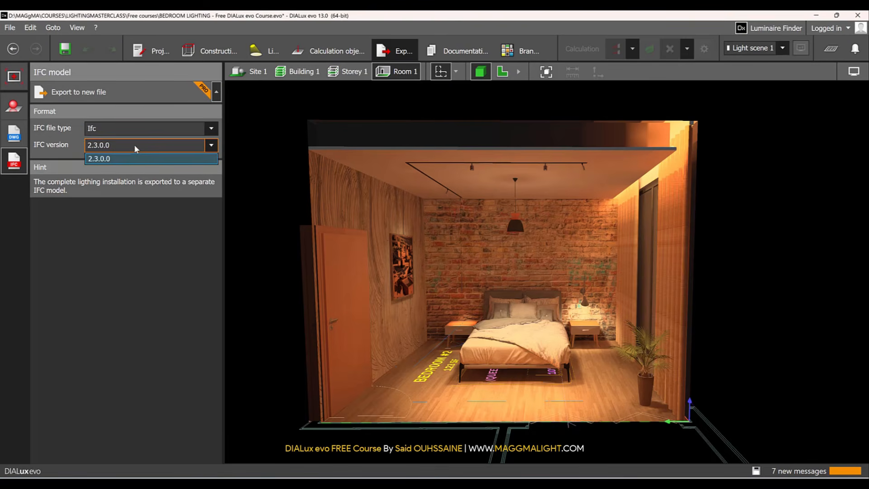
left_click(134, 145)
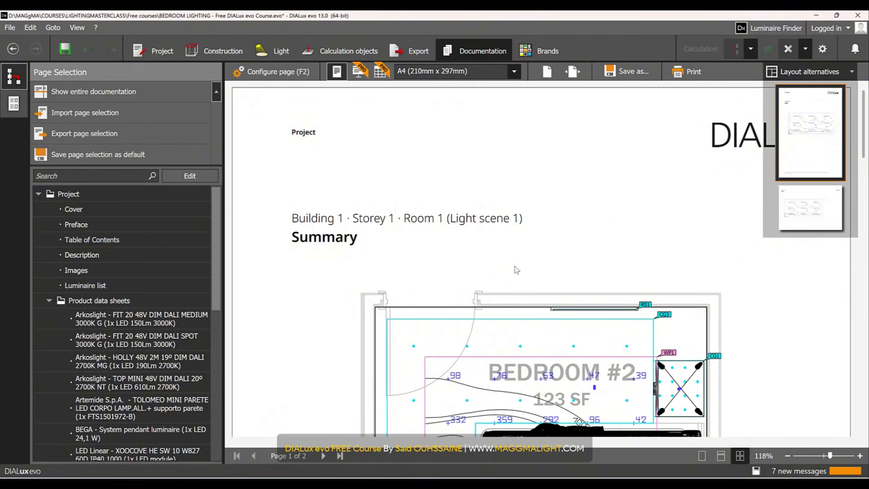
- Edit the documentation page selection to exclude the project's preface, description, images and all product data sheets
left_click(214, 178)
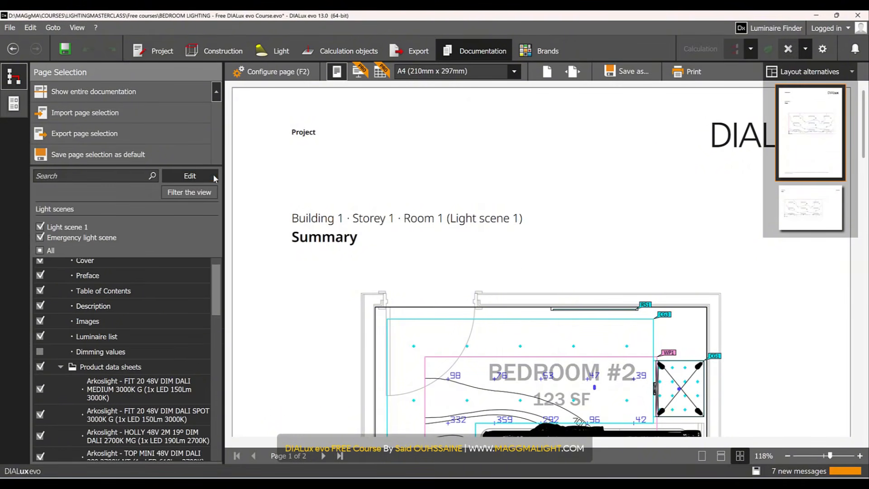
scroll(136, 280, "up", 1)
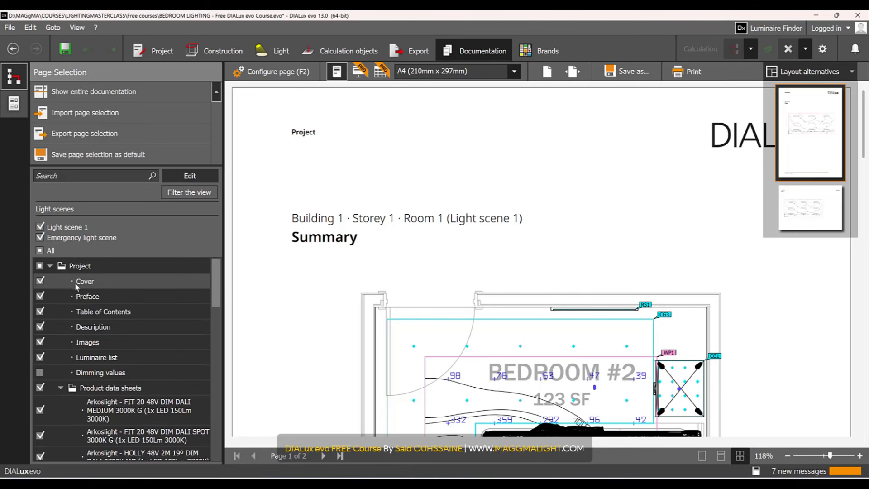
left_click(41, 297)
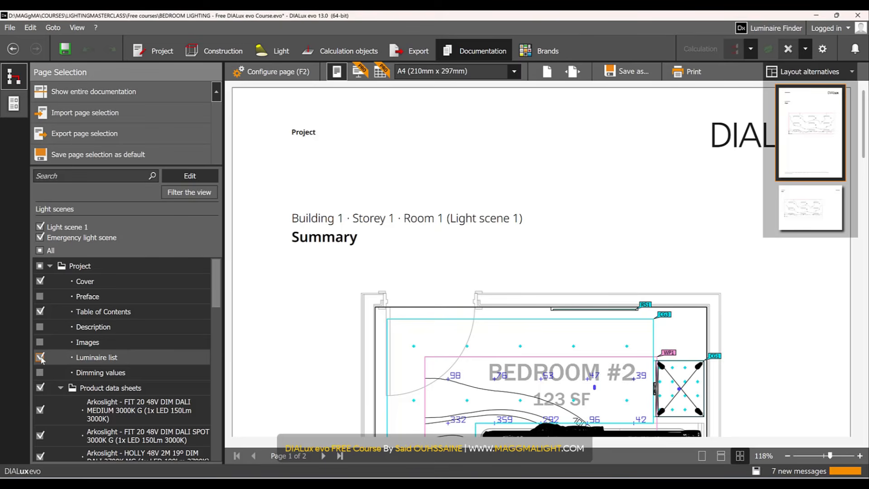
left_click_drag(218, 282, 215, 304)
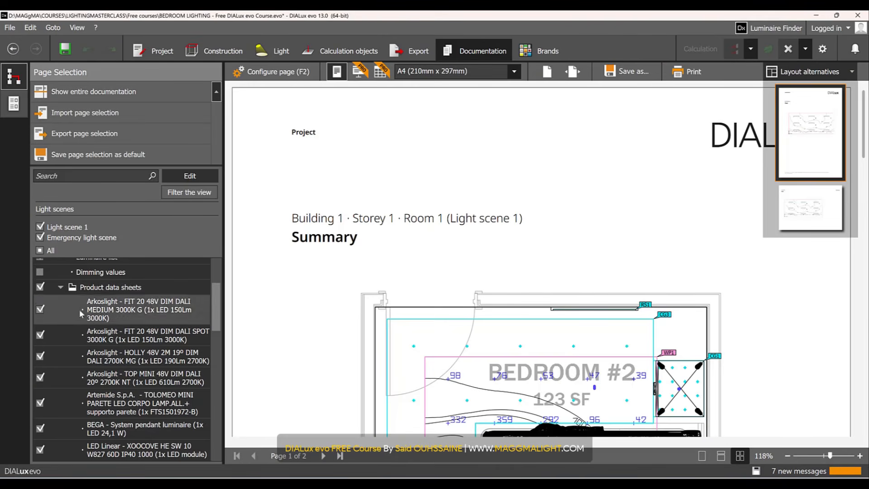
left_click(40, 288)
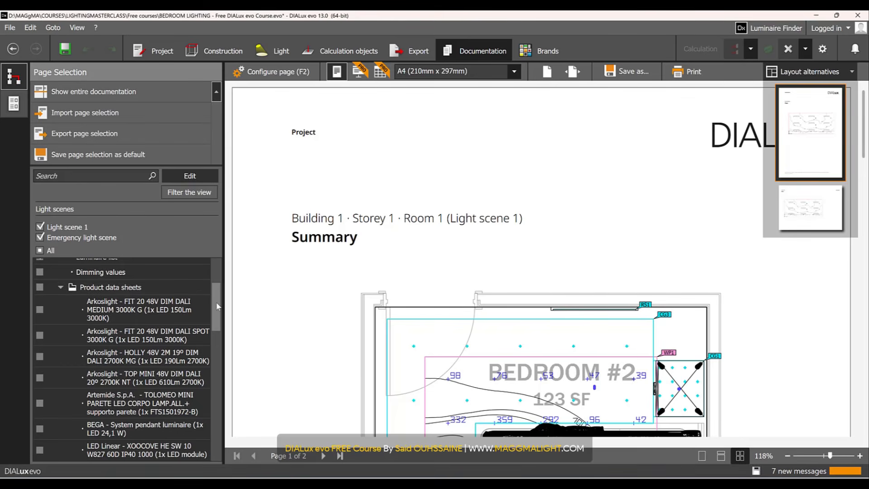
- Review the product data sheet of the Arkoslight FIT 20 48V DIM DALI MEDIUM 3000K G luminaire
left_click_drag(217, 306, 218, 320)
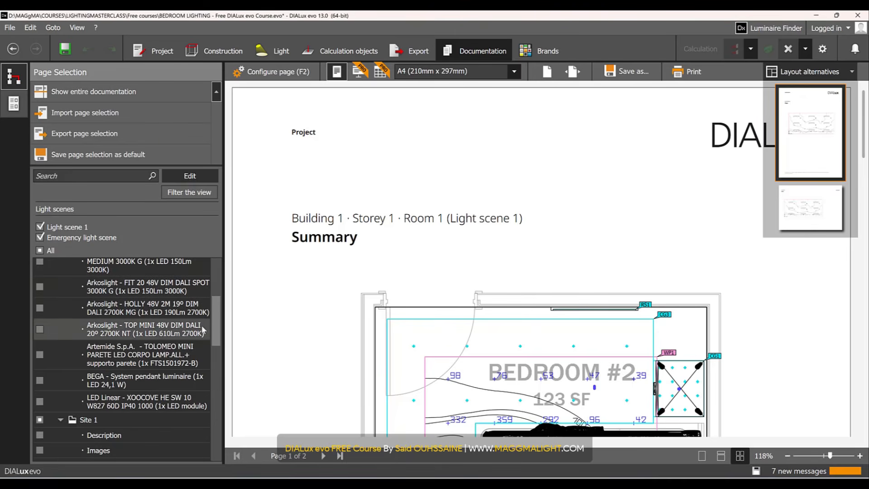
scroll(200, 362, "down", 2)
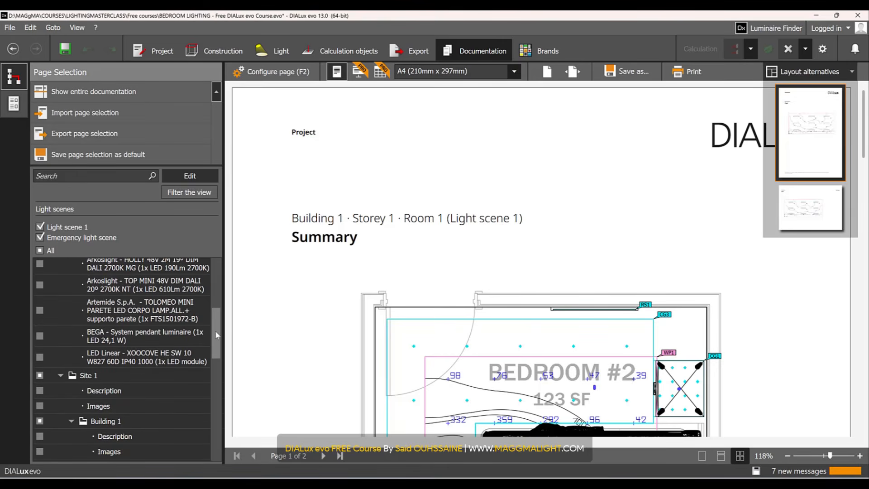
scroll(180, 312, "up", 3)
left_click(180, 309)
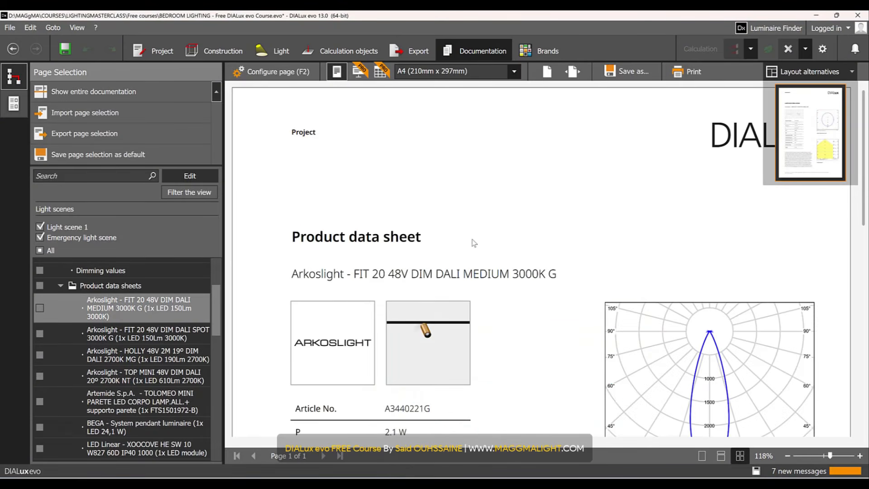
scroll(473, 243, "down", 10)
scroll(504, 254, "up", 10)
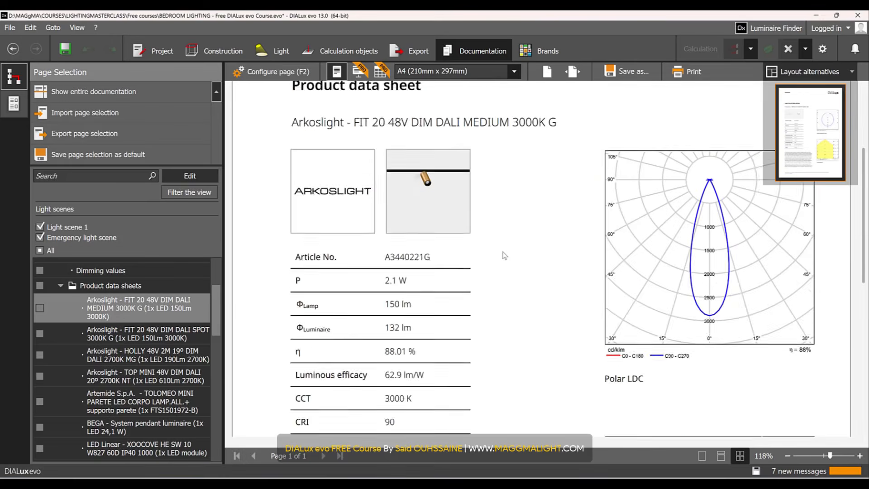
scroll(504, 255, "down", 3)
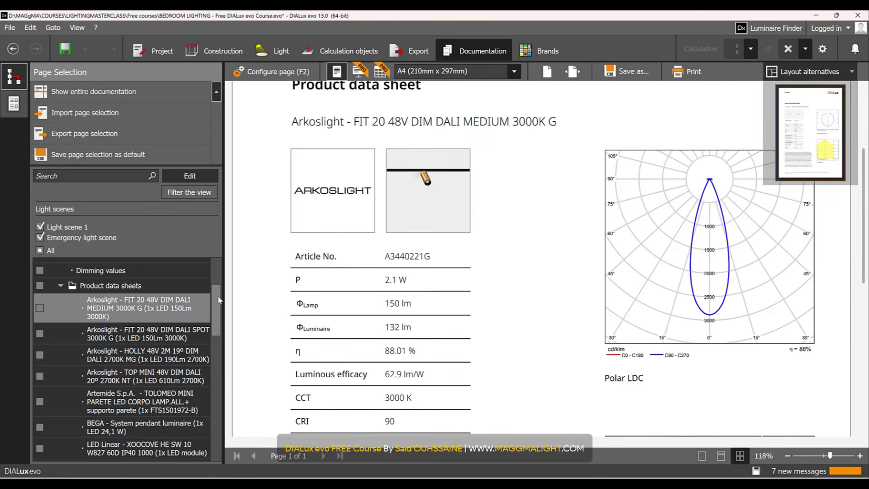
- Exclude Storey 1's room list, luminaire list and calculation objects from the documentation pages
left_click_drag(221, 298, 225, 348)
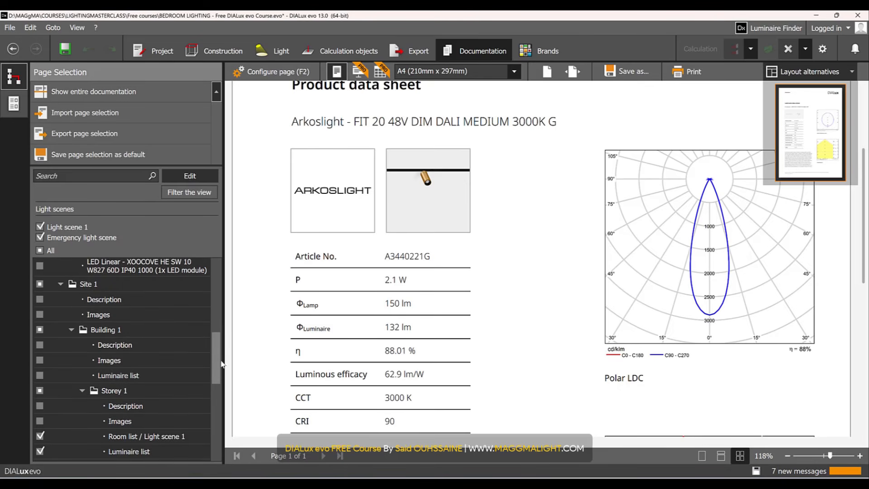
left_click_drag(222, 365, 221, 387)
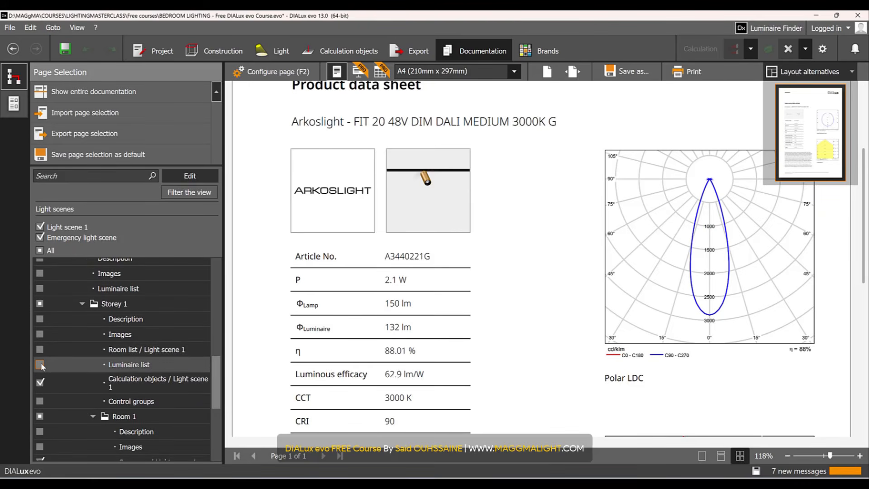
left_click(40, 383)
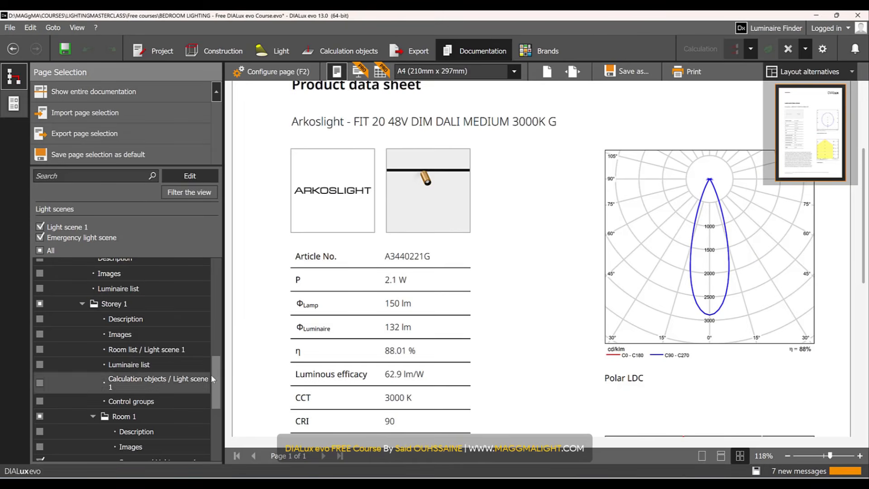
left_click_drag(213, 379, 215, 398)
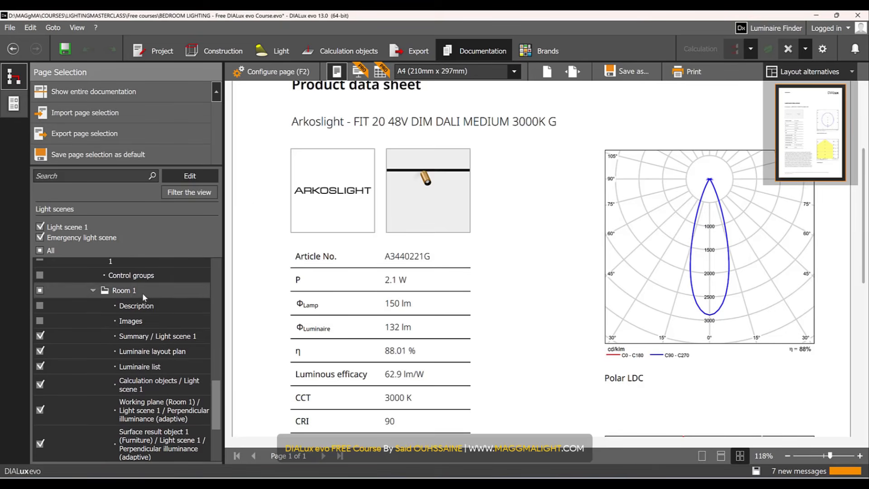
- Return to the construction of Storey 1 in plan view and rename the Room 1 space as BEDROOM
left_click(238, 57)
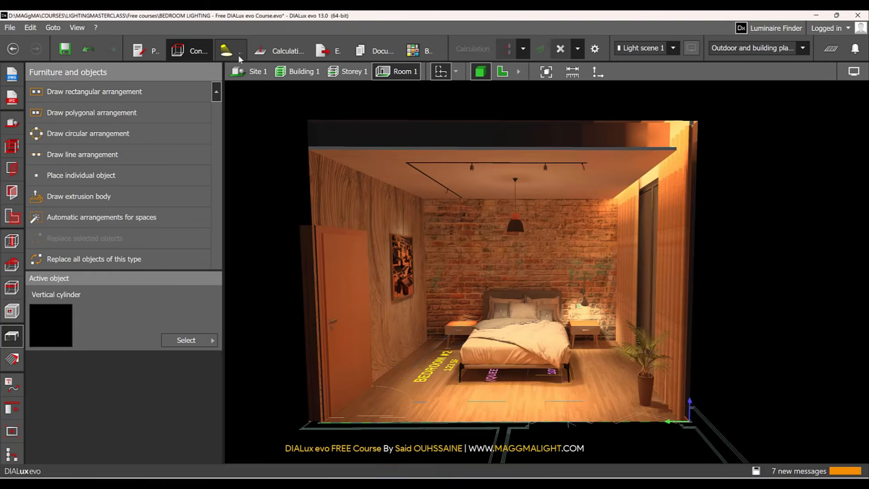
left_click(17, 150)
right_click_drag(498, 238, 524, 262)
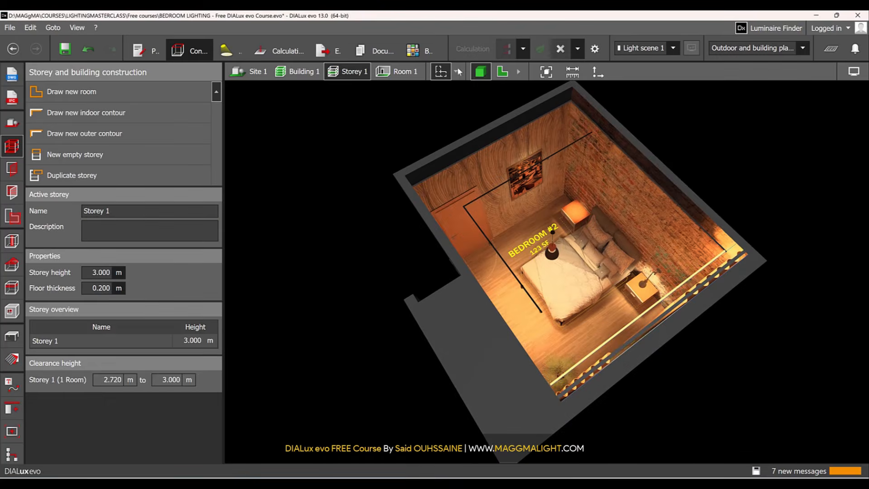
left_click(503, 71)
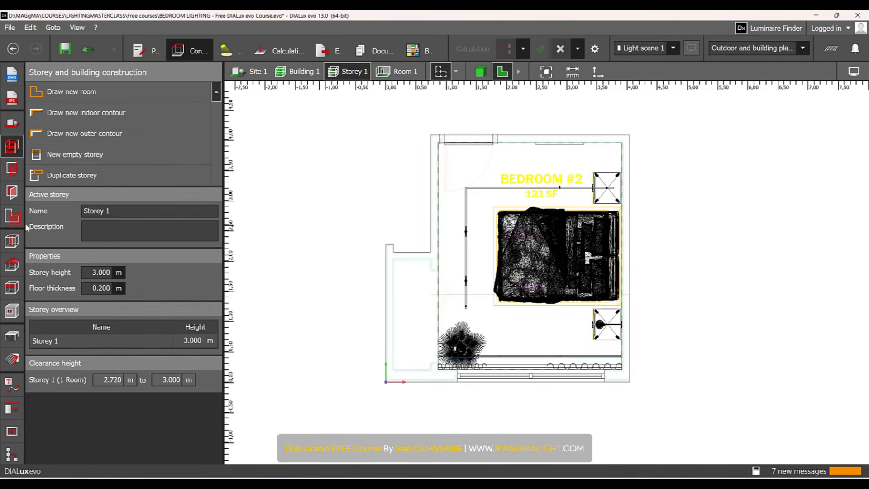
left_click(13, 218)
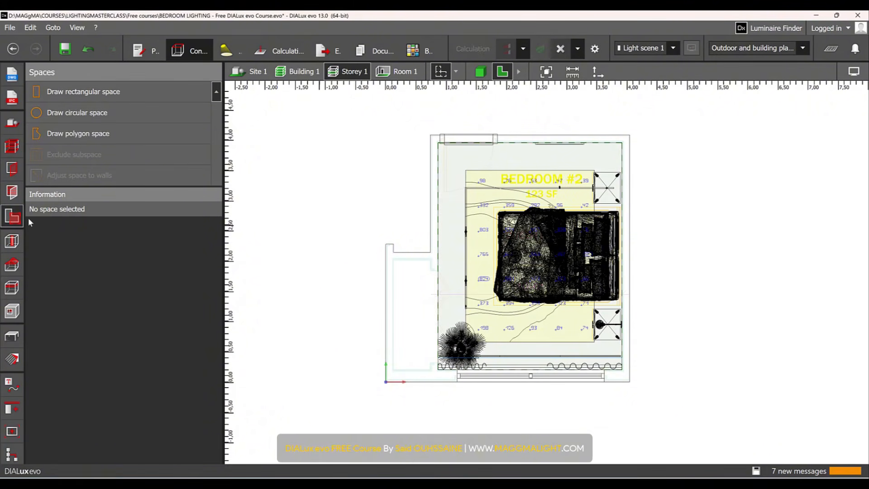
left_click(534, 253)
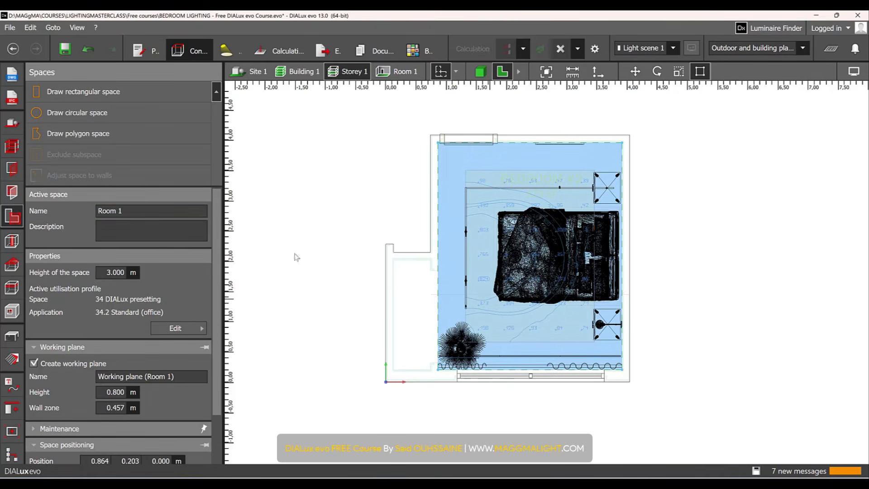
left_click(150, 213)
type("BEDROO")
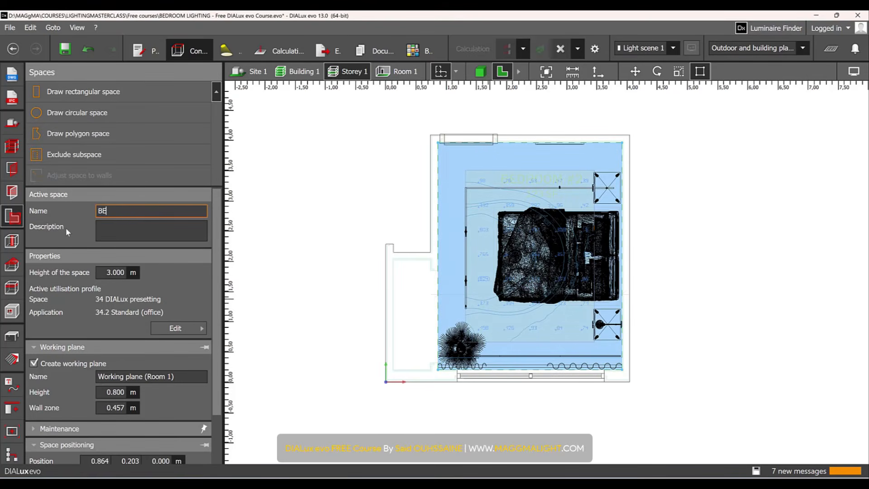
type("M")
key("Return")
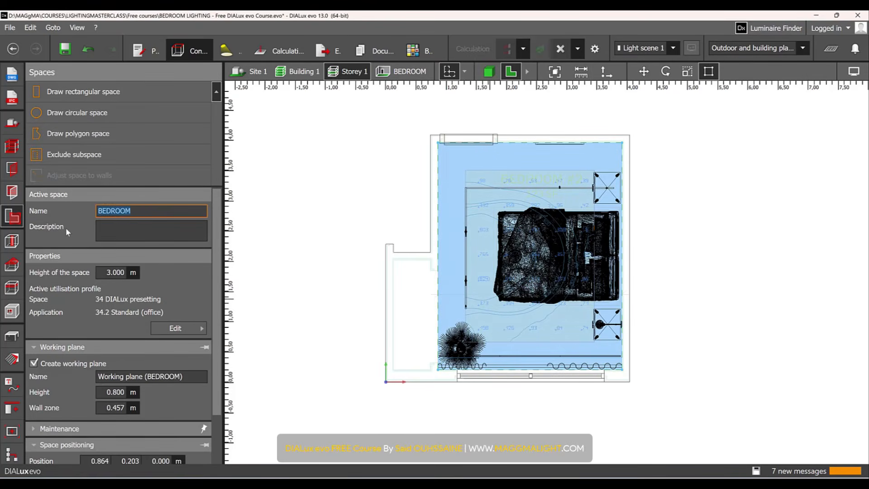
- Go back to the documentation page selection and include the description page of the BEDROOM space
left_click(376, 52)
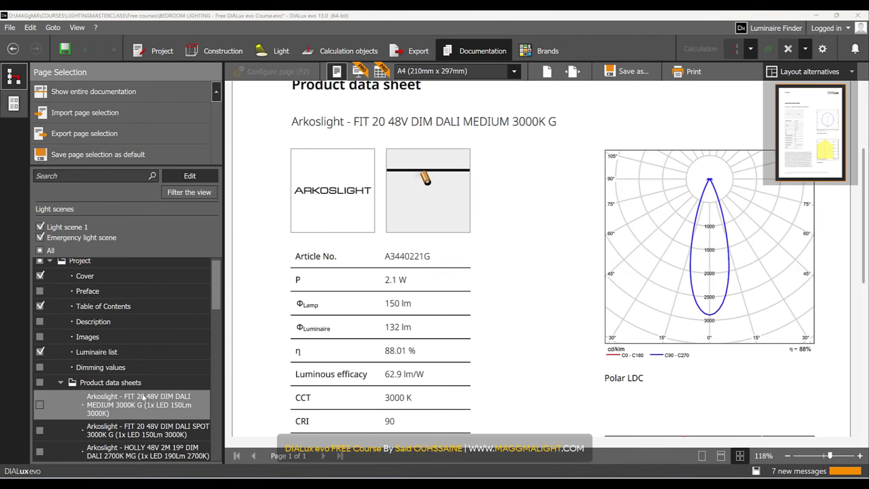
left_click_drag(215, 293, 219, 376)
scroll(197, 370, "down", 2)
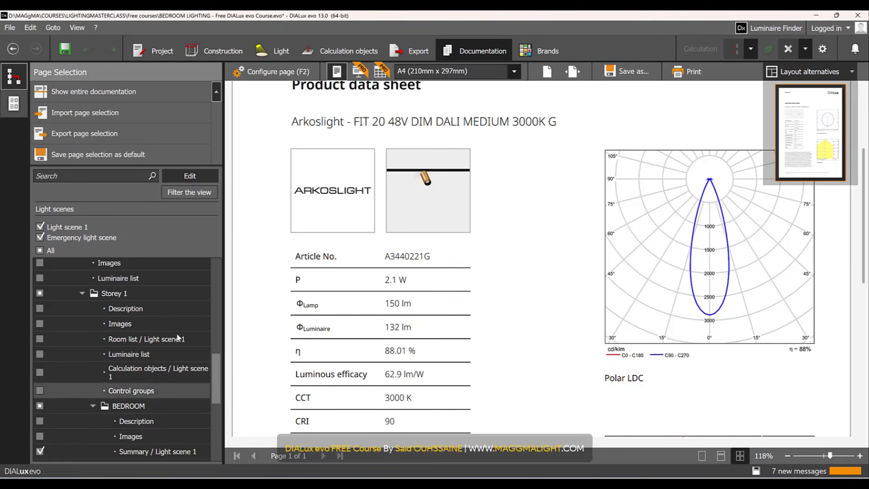
left_click(222, 49)
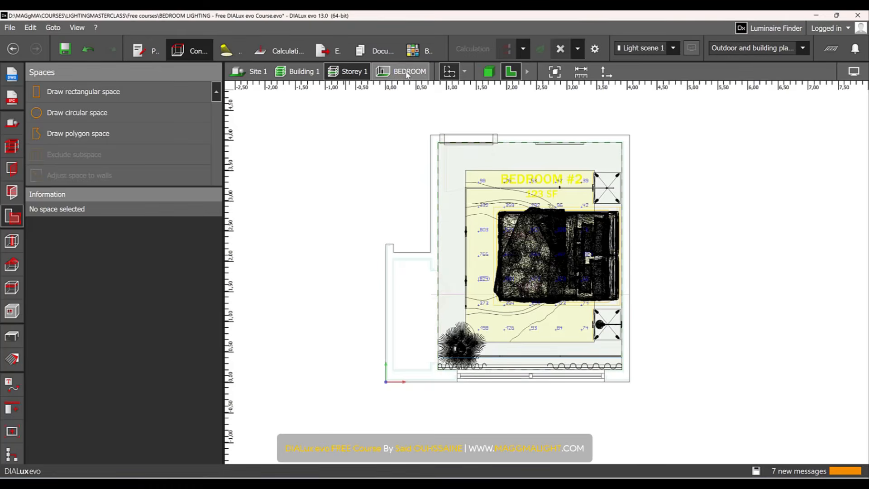
left_click(381, 51)
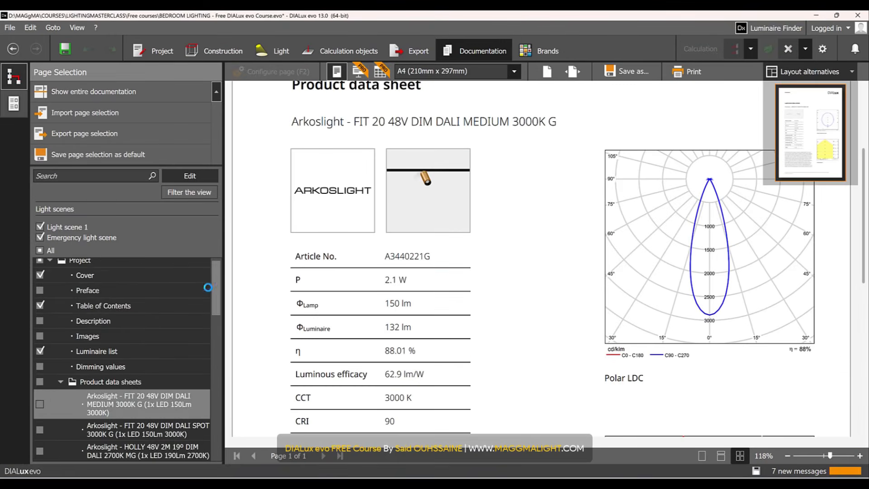
scroll(200, 389, "down", 8)
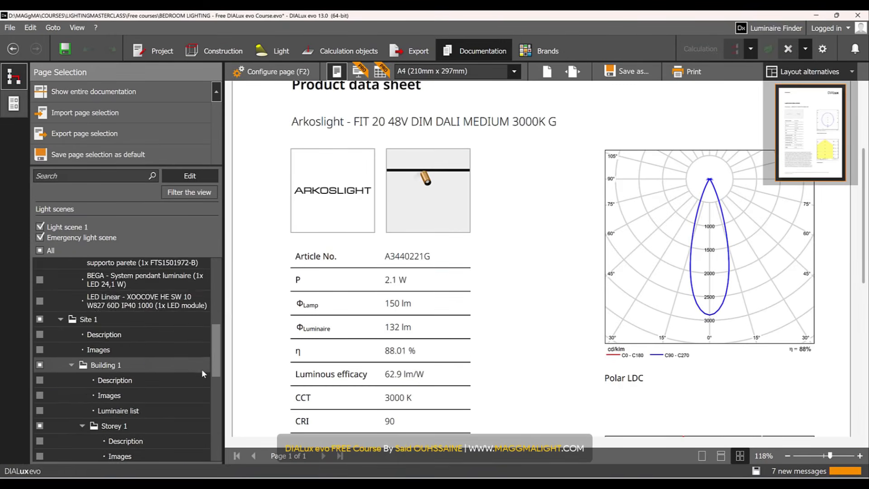
scroll(202, 369, "down", 6)
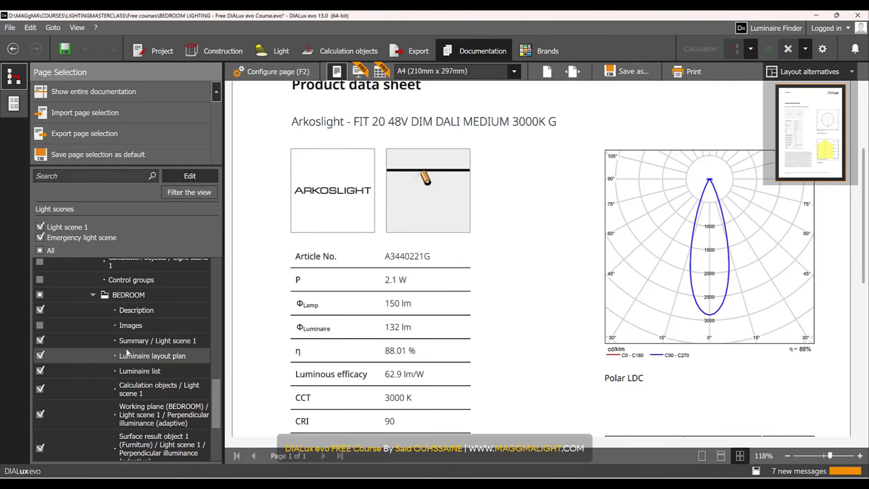
- Examine the BEDROOM luminaire layout plan and exclude that room's luminaire list from the documentation
left_click(41, 356)
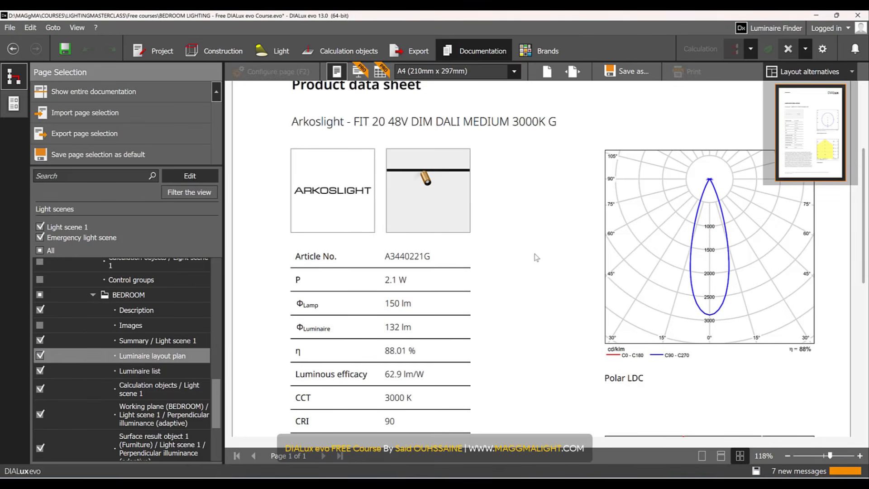
scroll(536, 257, "down", 5)
scroll(536, 257, "up", 3)
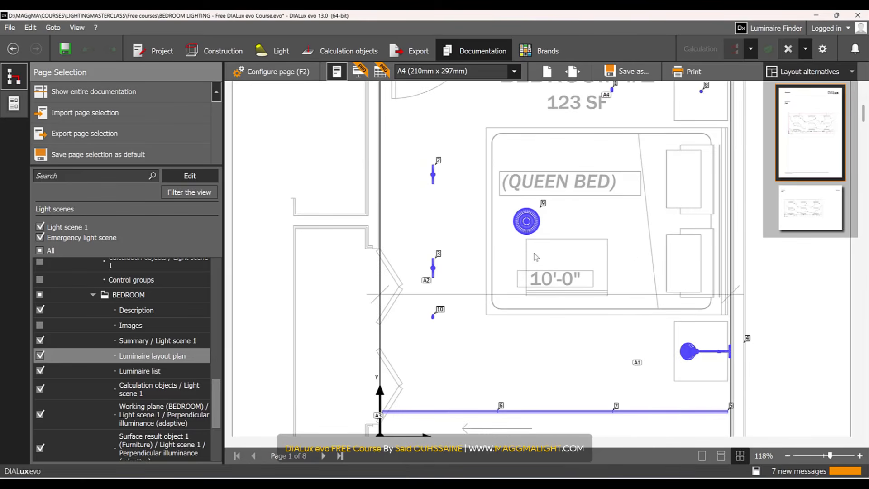
scroll(536, 257, "up", 3)
scroll(568, 270, "down", 3)
scroll(393, 276, "down", 3)
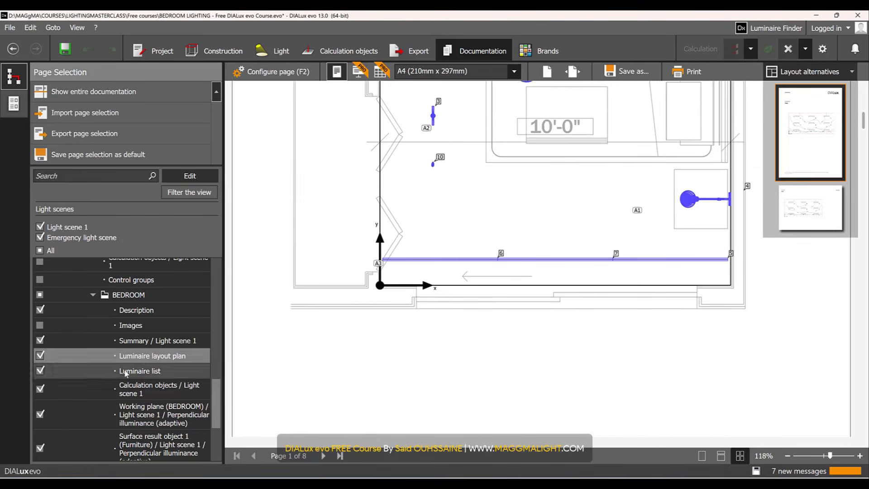
left_click(40, 371)
left_click_drag(215, 392, 216, 400)
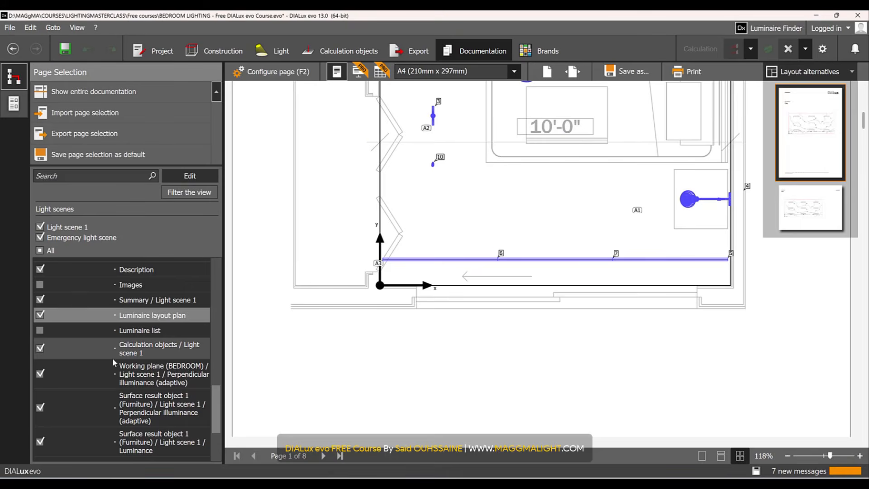
- Examine the BEDROOM calculation objects page for Light scene 1, including its plan and calculation surfaces table
scroll(166, 336, "down", 3)
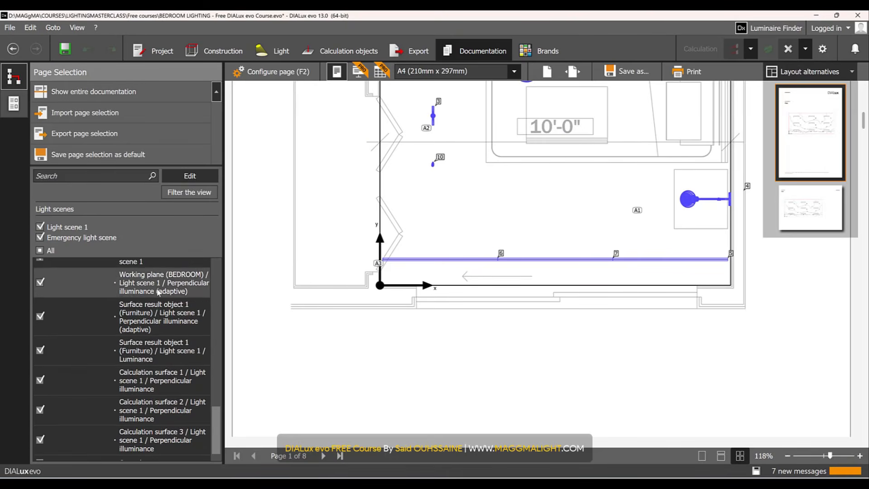
scroll(165, 335, "up", 1)
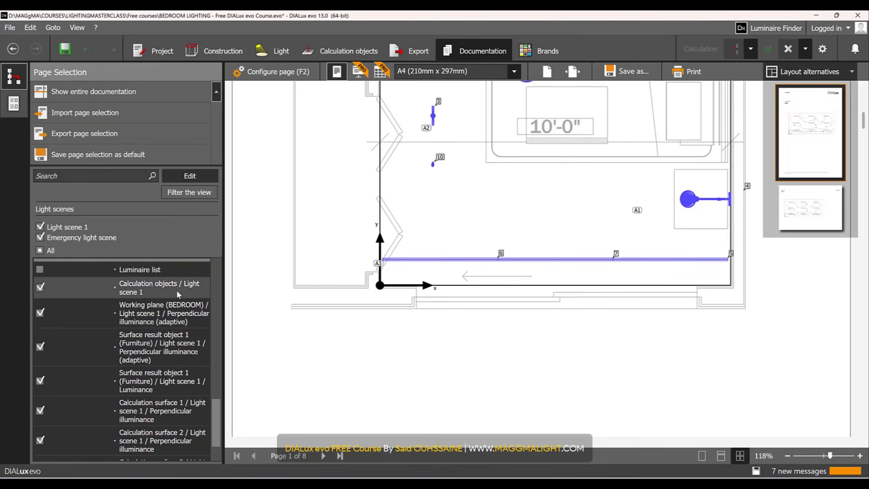
left_click(178, 292)
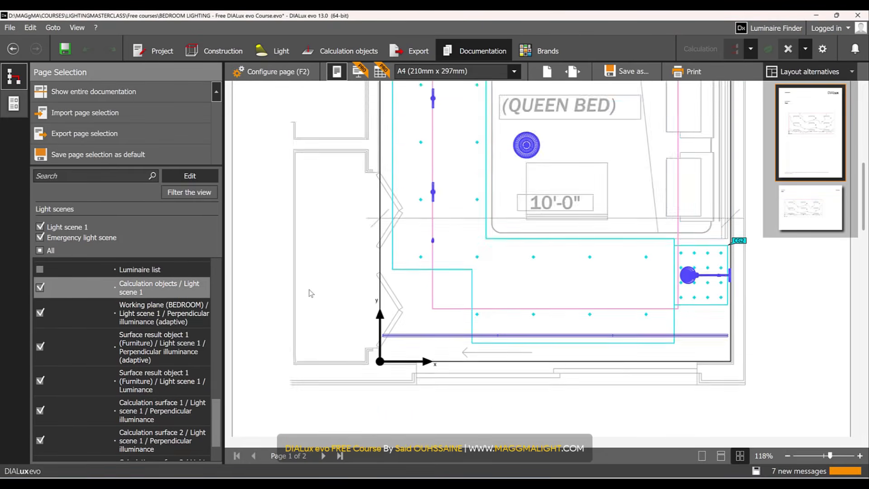
scroll(310, 294, "down", 10)
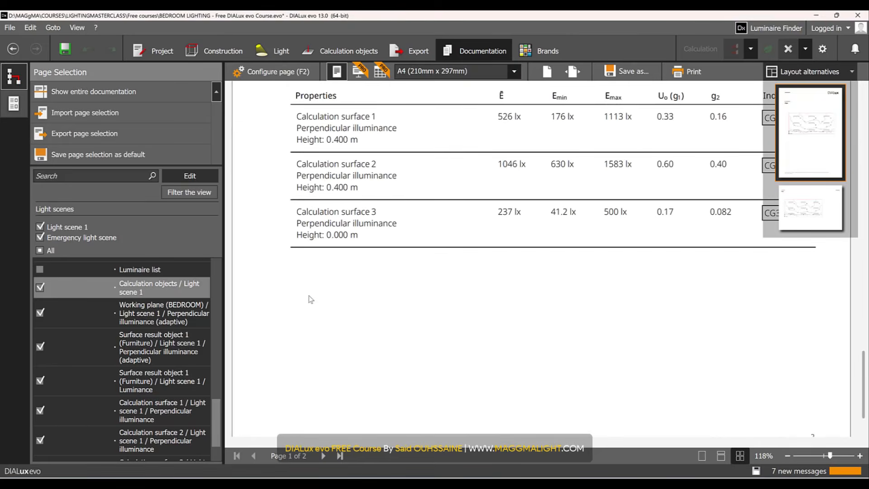
scroll(311, 299, "up", 2)
scroll(430, 258, "down", 1)
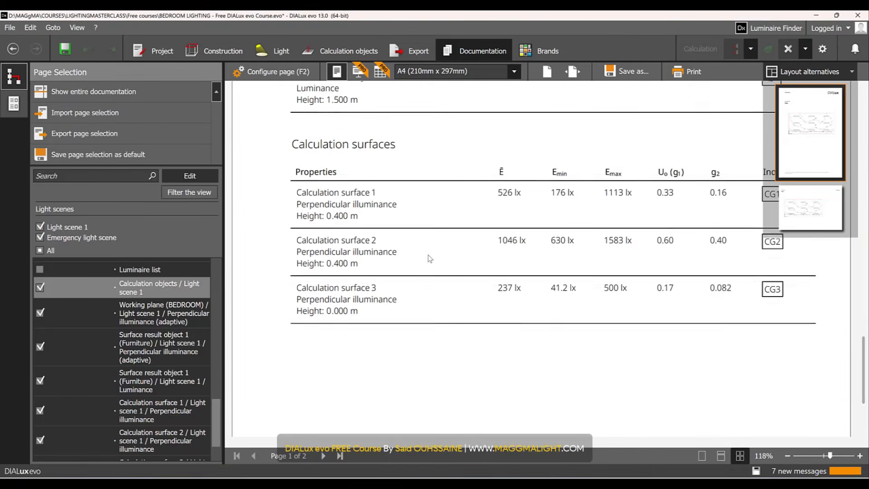
scroll(427, 256, "up", 10)
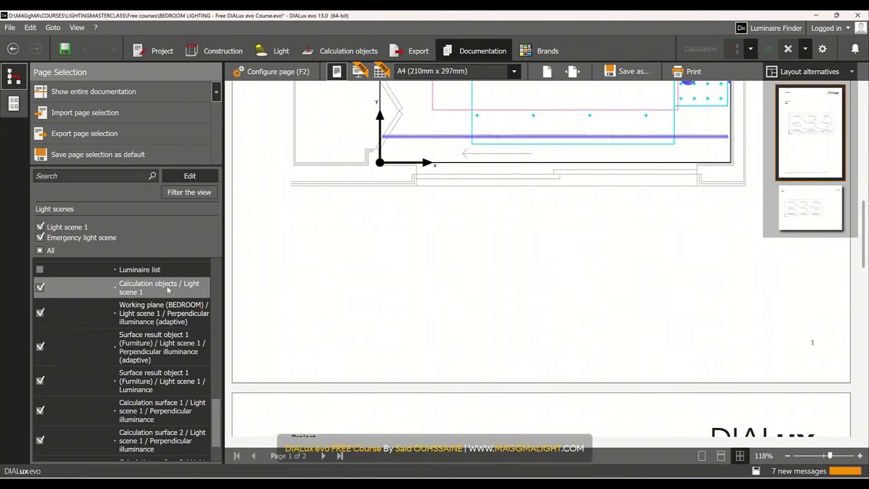
- Review the BEDROOM working plane page and exclude the working plane, both surface results and calculation surfaces 1 to 3 from the documentation
left_click(161, 313)
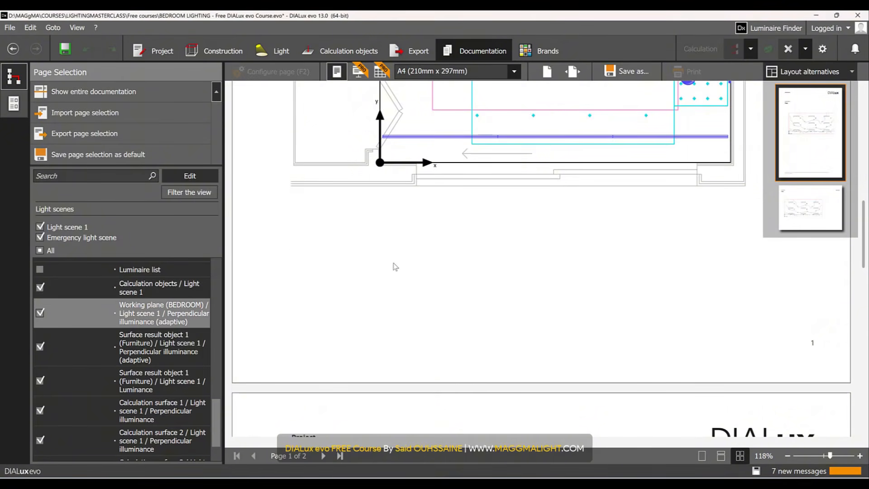
scroll(395, 267, "down", 5)
scroll(394, 267, "down", 5)
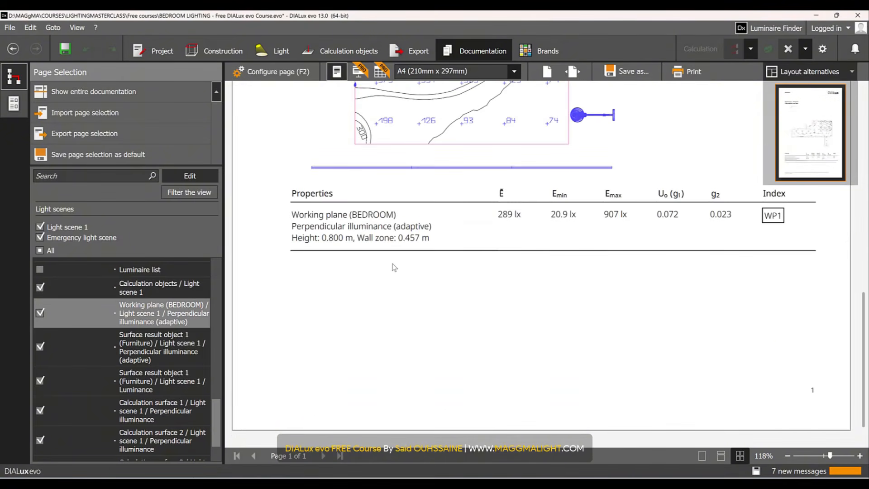
scroll(392, 272, "up", 5)
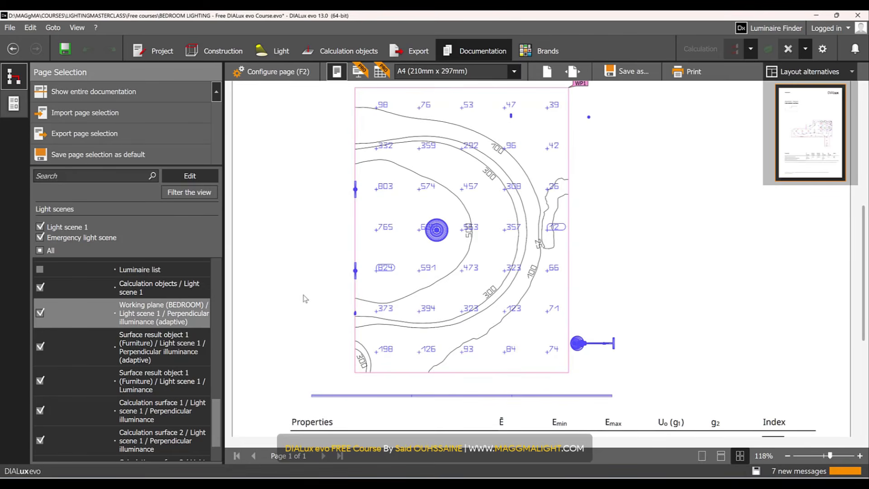
left_click(45, 315)
left_click(39, 381)
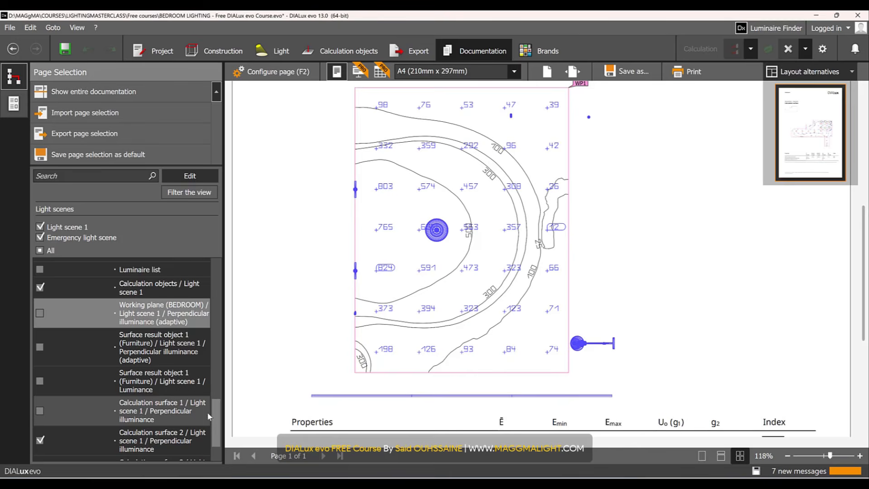
scroll(216, 410, "down", 3)
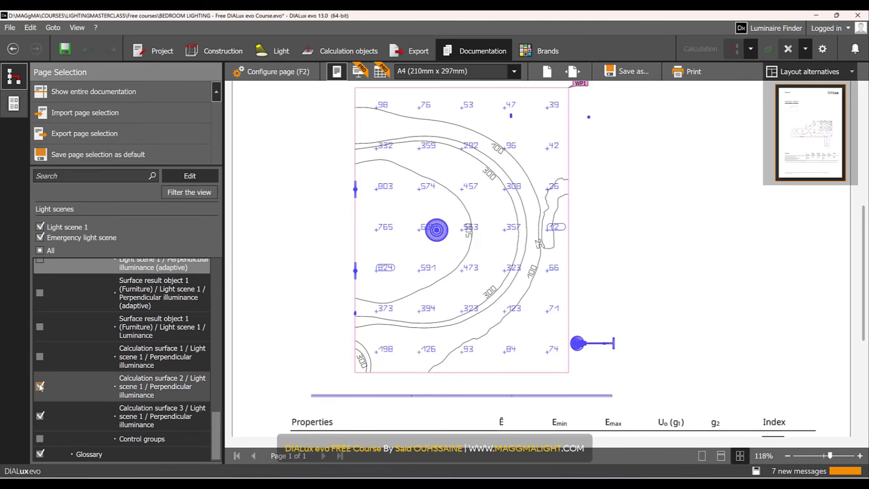
left_click(39, 415)
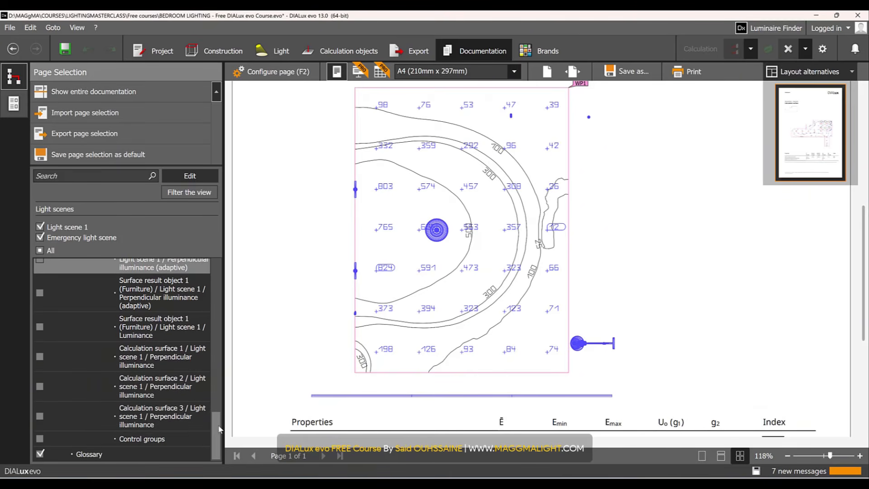
- Look over the Glossary pages, exclude them from the documentation and finish editing the page selection
scroll(221, 441, "down", 1)
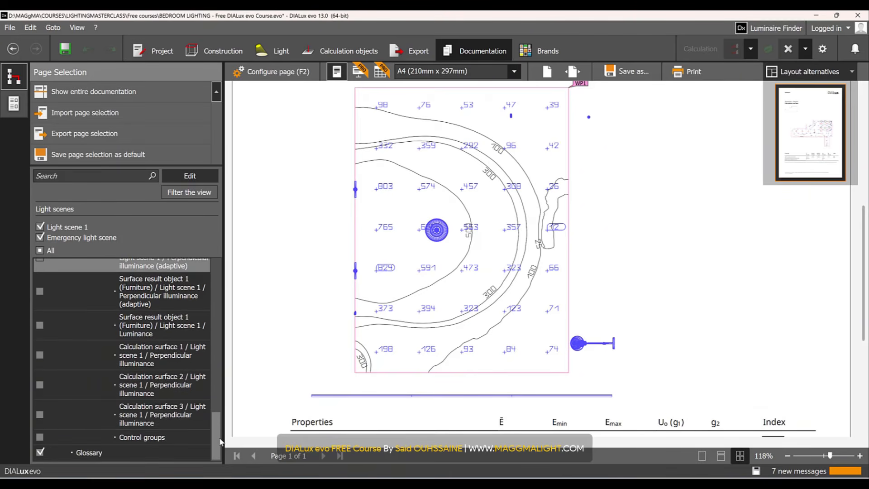
left_click(40, 452)
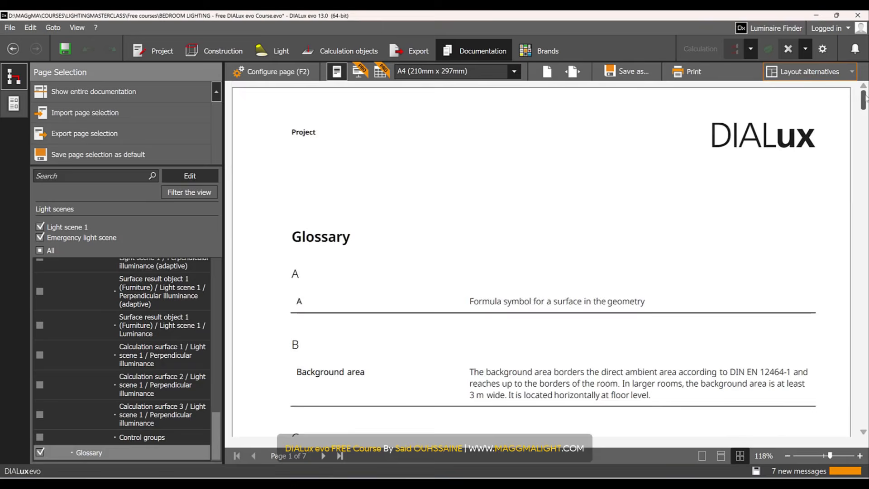
left_click_drag(866, 100, 865, 107)
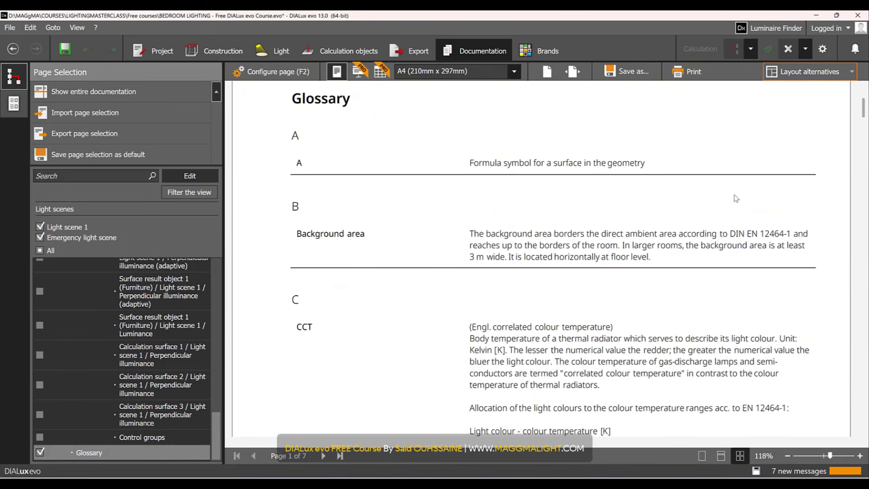
left_click_drag(865, 119, 862, 90)
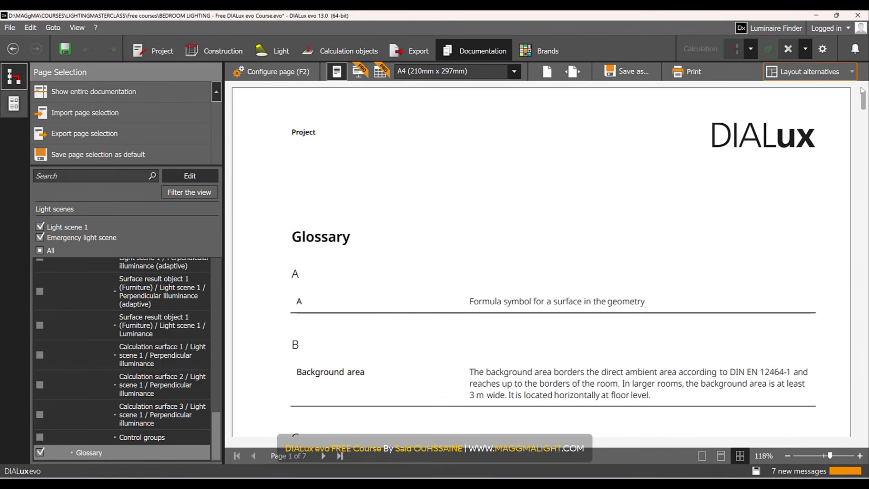
left_click(40, 453)
left_click_drag(223, 437, 224, 276)
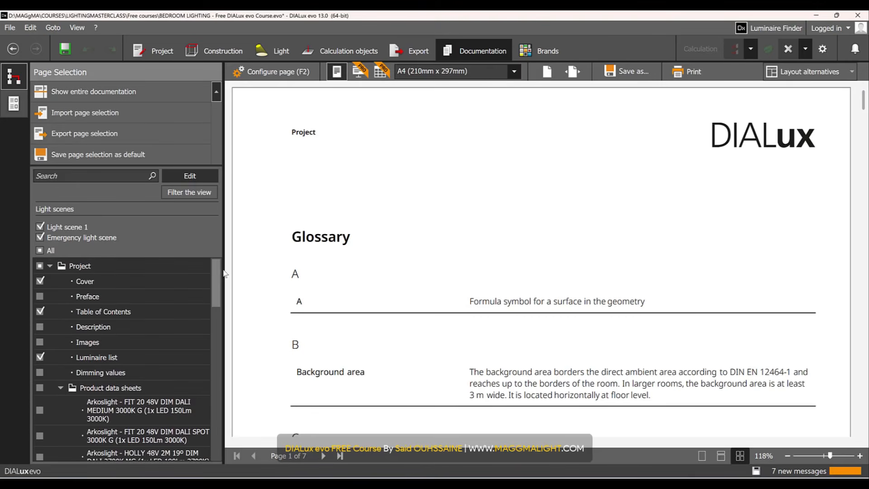
left_click(206, 180)
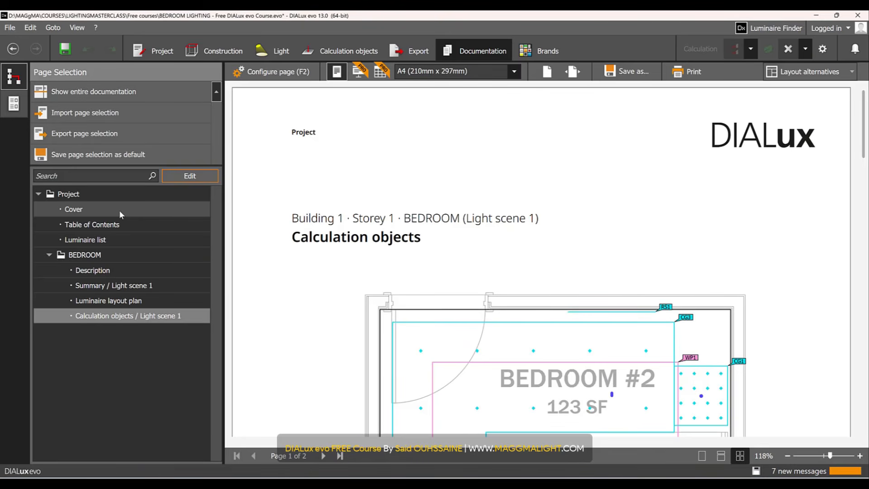
left_click(120, 214)
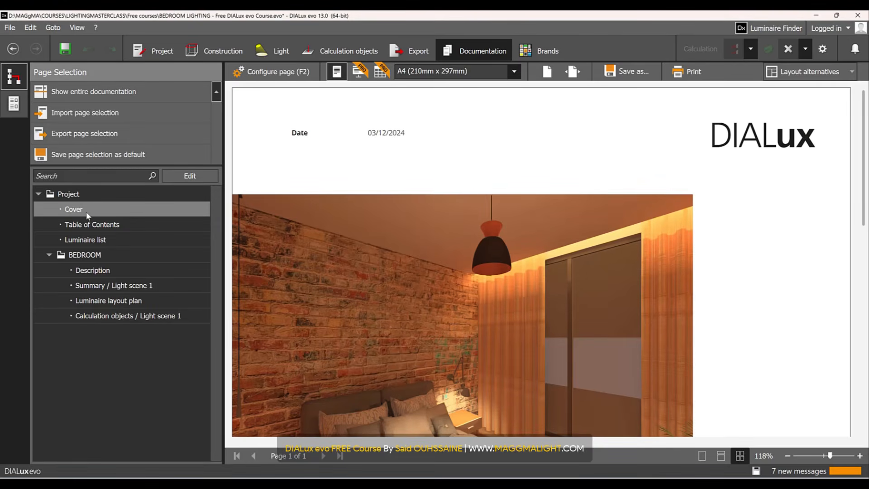
scroll(525, 219, "down", 3)
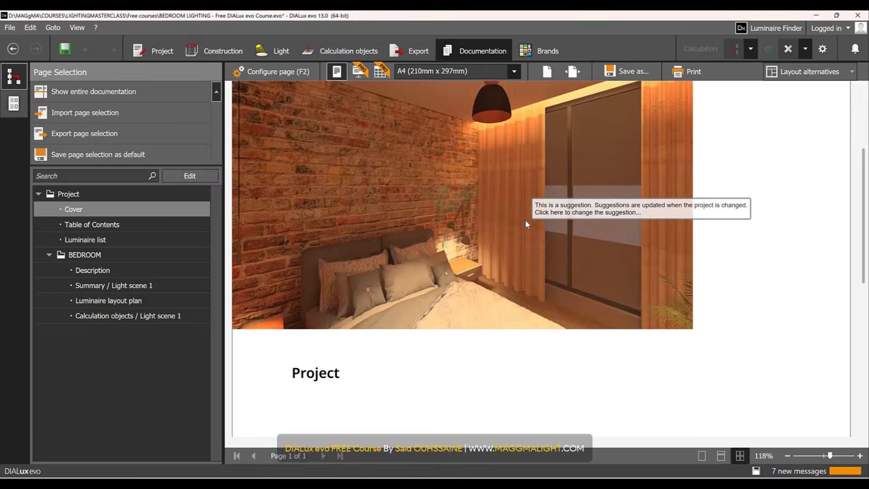
scroll(525, 220, "up", 3)
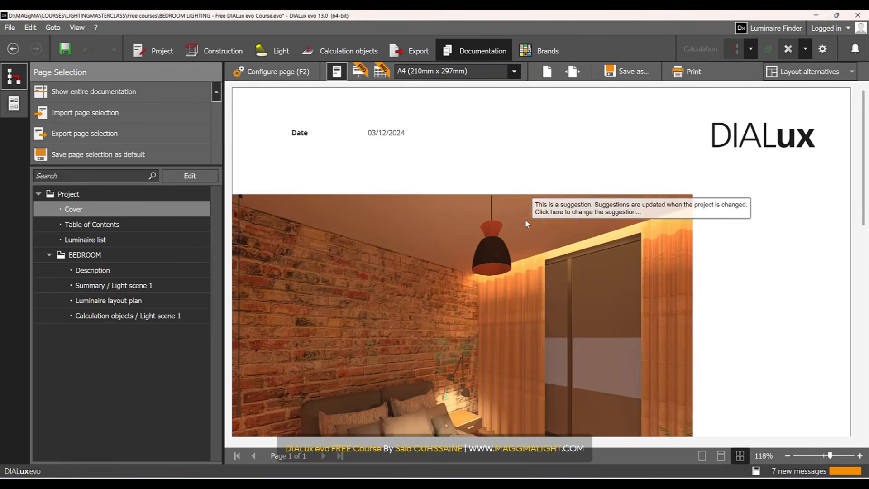
left_click(290, 71)
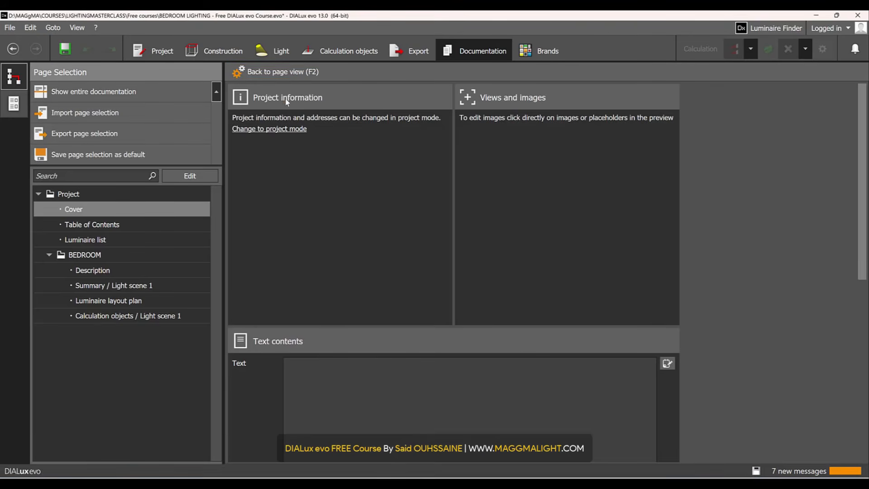
scroll(317, 217, "down", 6)
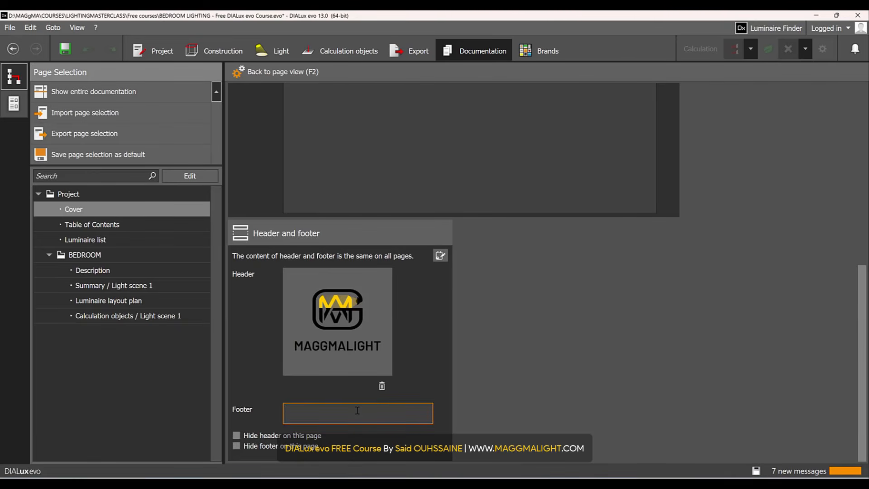
type("ww.maggmalight.com")
scroll(465, 303, "up", 10)
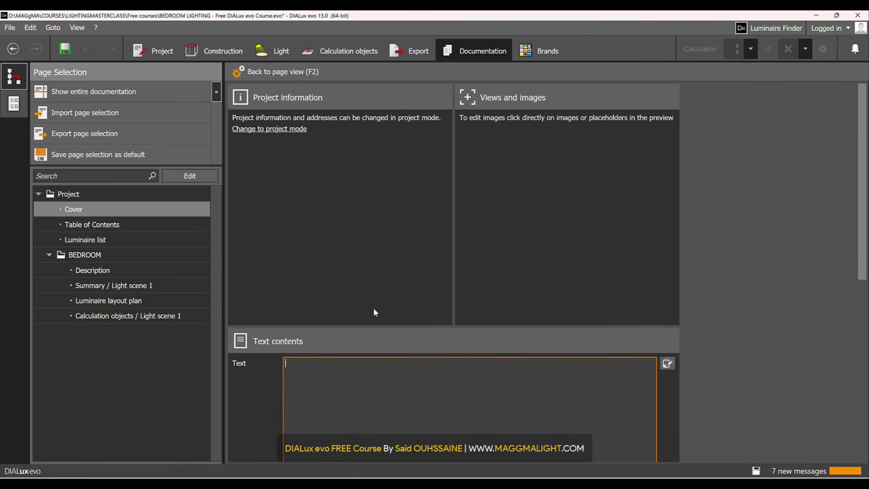
scroll(269, 334, "down", 2)
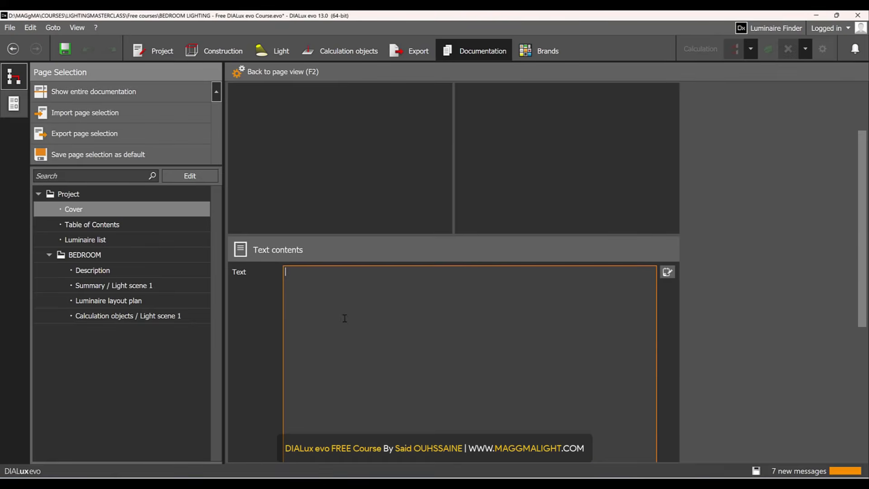
scroll(346, 320, "up", 2)
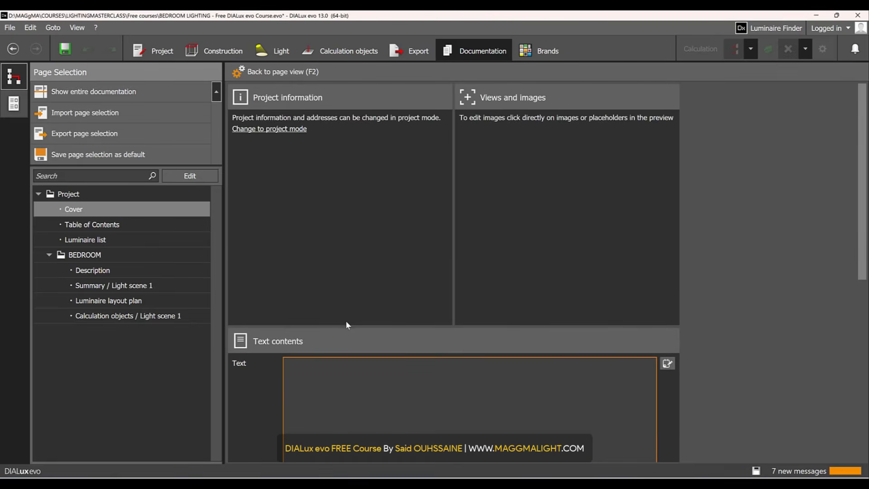
- Go to the project information and fill the participant card with the lighting designer's saved contact details
left_click(199, 175)
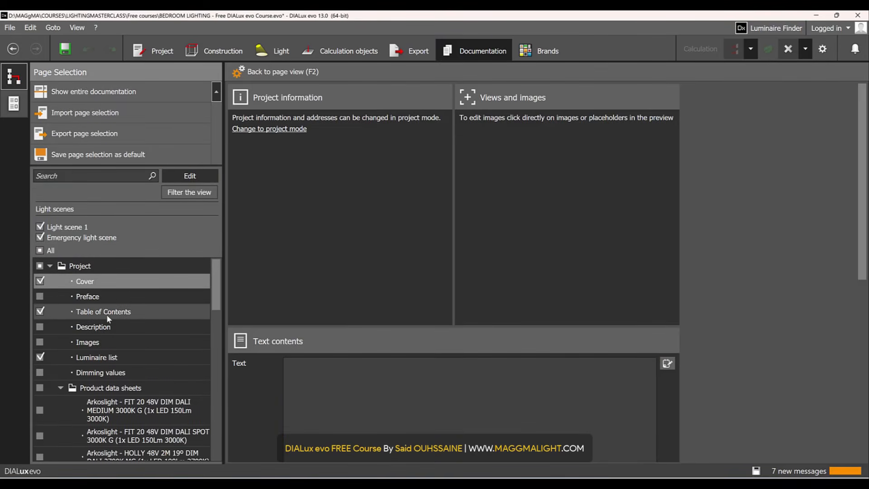
left_click(163, 52)
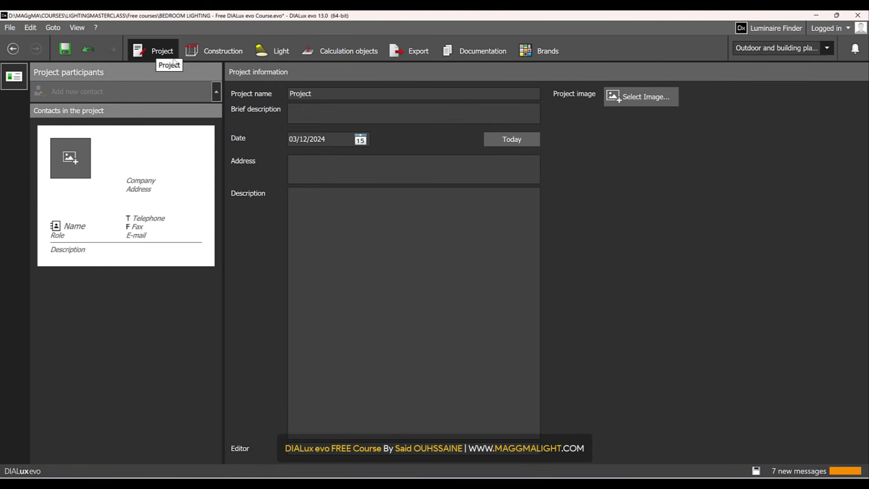
left_click(95, 224)
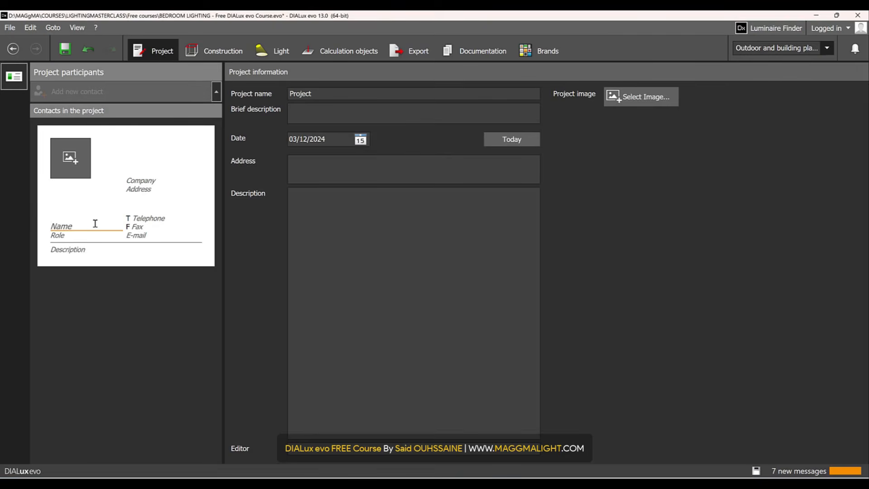
type("Said")
left_click(84, 265)
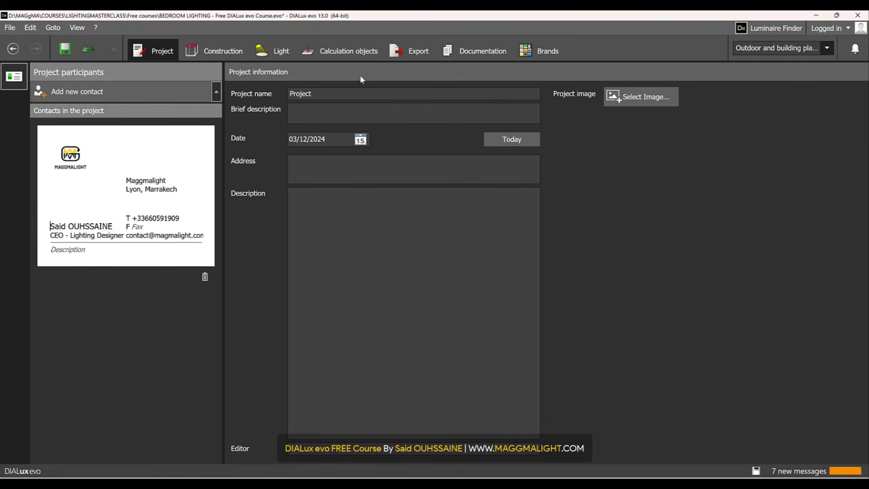
- Set the project name to BEDROOM
left_click(371, 90)
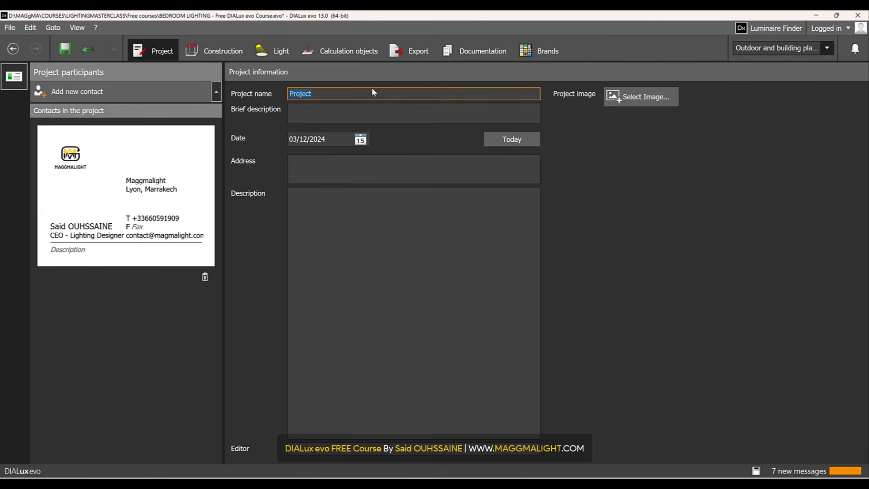
type("bedroom")
key("BackSpace")
key("BackSpace")
key("BackSpace")
key("BackSpace")
key("BackSpace")
key("BackSpace")
type("BEDROOM")
- Enter "Bedroom Lighting Design fro the DIALux evo FREE course for Beginners" as the project's brief description
left_click(304, 111)
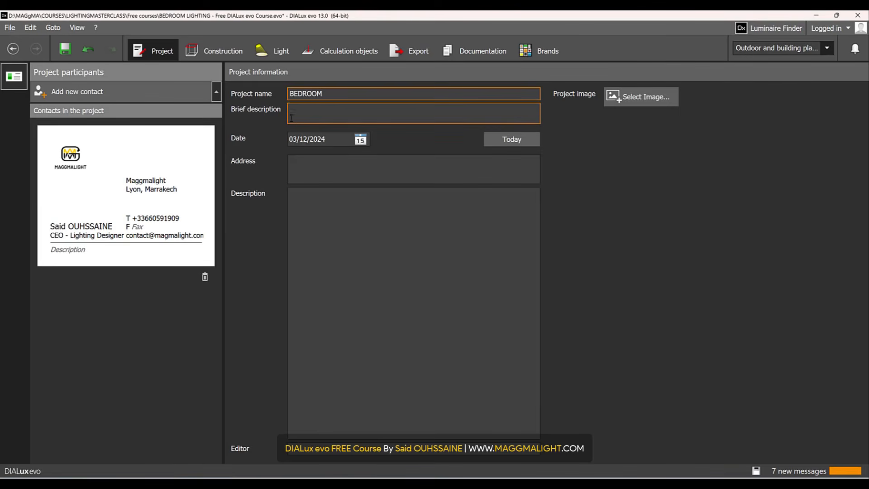
type("Bed")
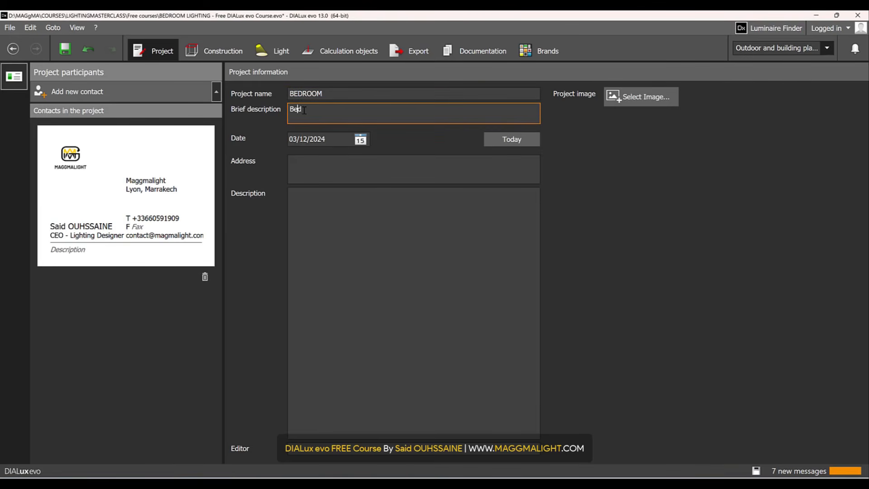
type("room Lighting Design fro the DIALux evo ")
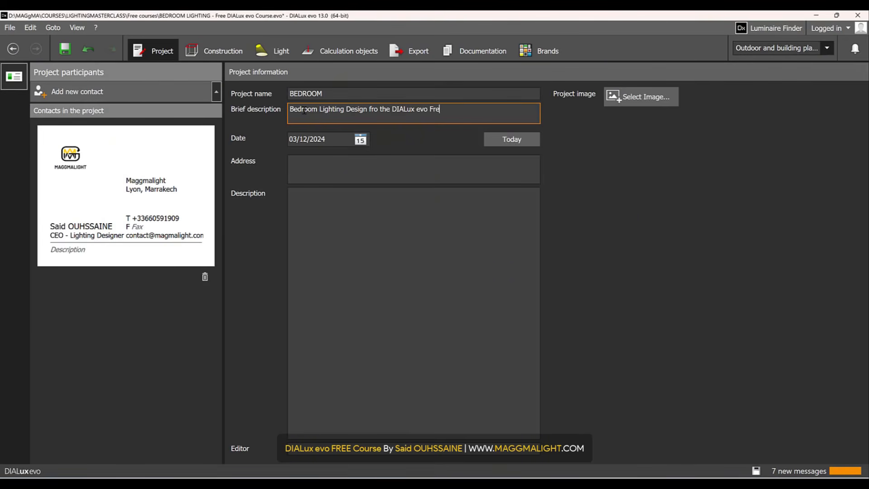
type("FREE course for Beginners")
left_click(338, 278)
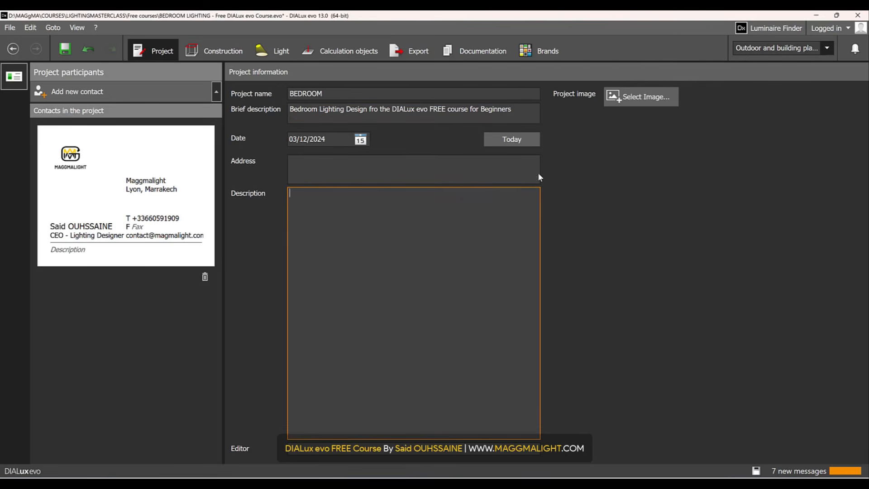
- Return to the documentation, check the Contacts page and finish editing the page selection
left_click(483, 63)
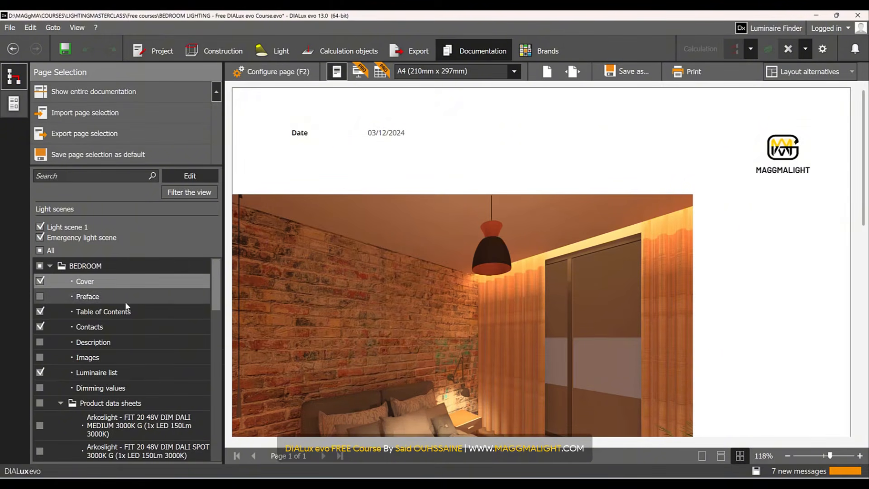
left_click(103, 330)
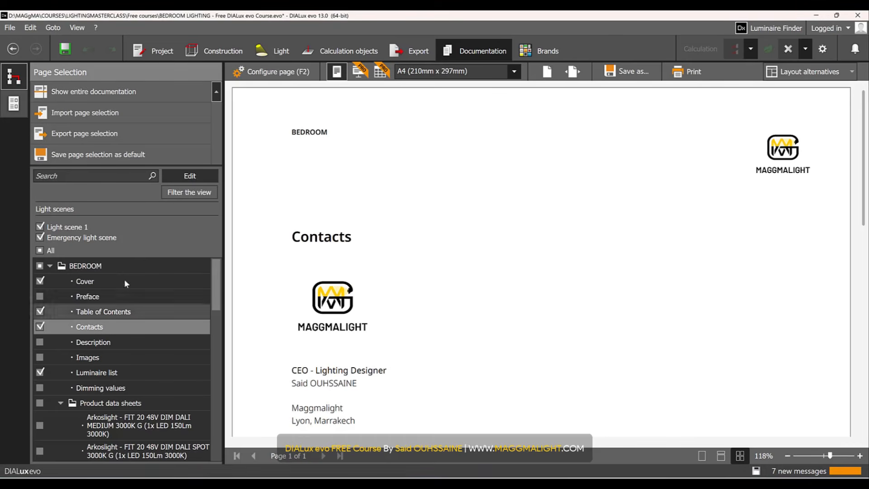
left_click(194, 179)
scroll(426, 271, "down", 3)
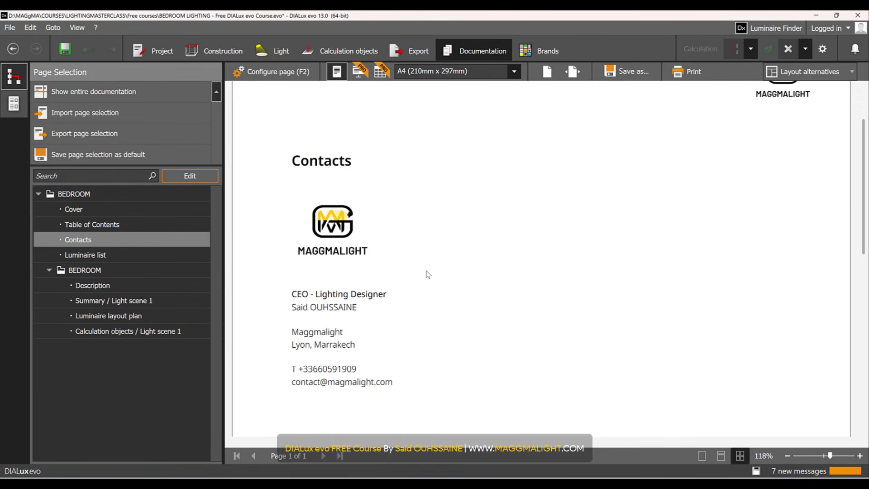
- Examine the Cover page and browse the views and imported images available in the image catalogue for its picture
left_click(69, 211)
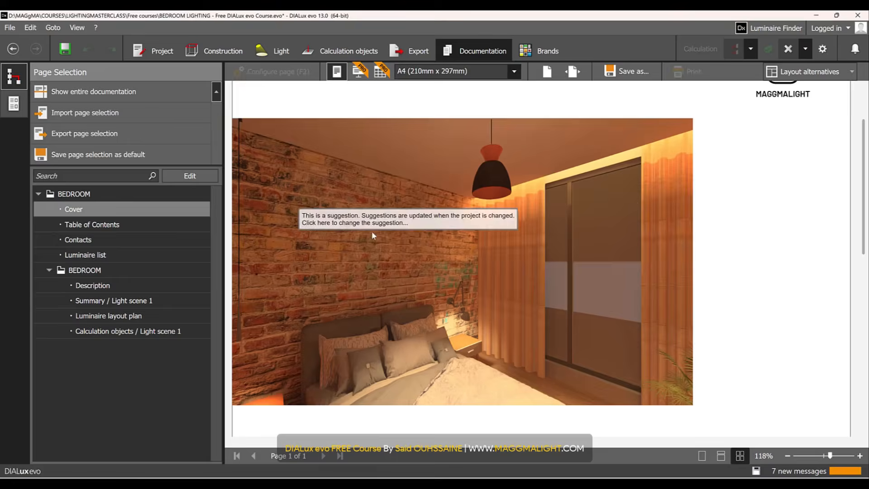
scroll(566, 217, "down", 5)
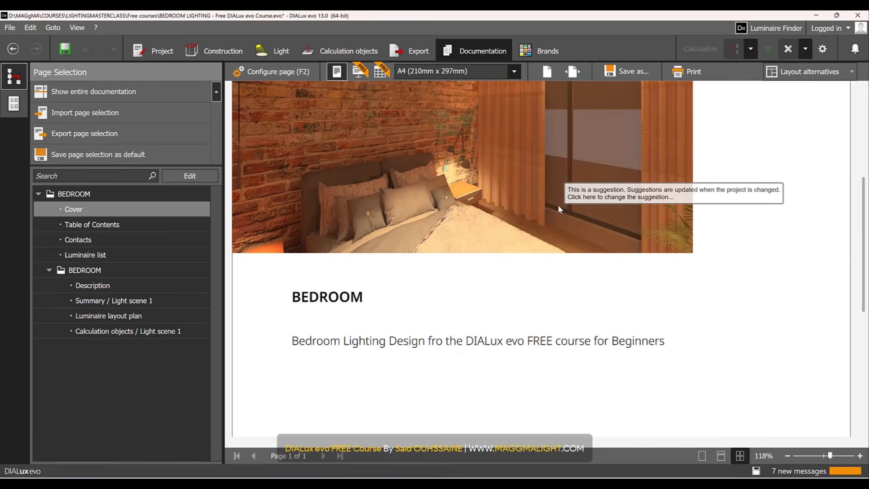
left_click(558, 205)
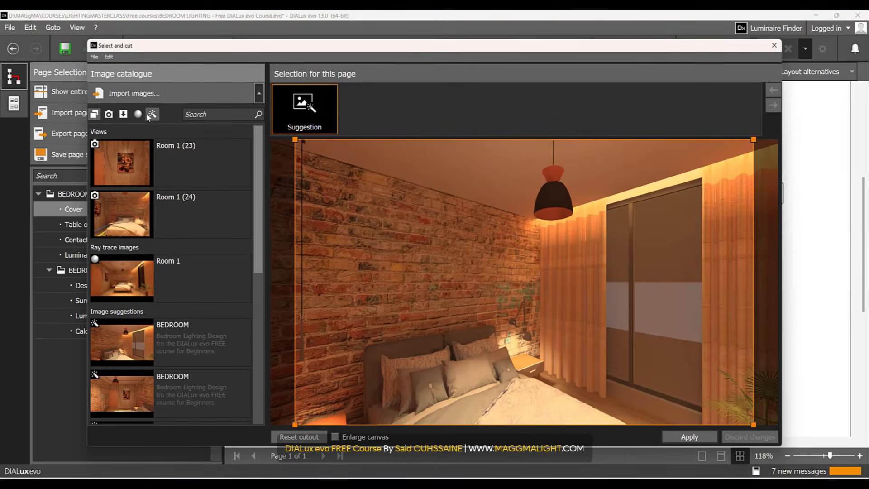
left_click(774, 46)
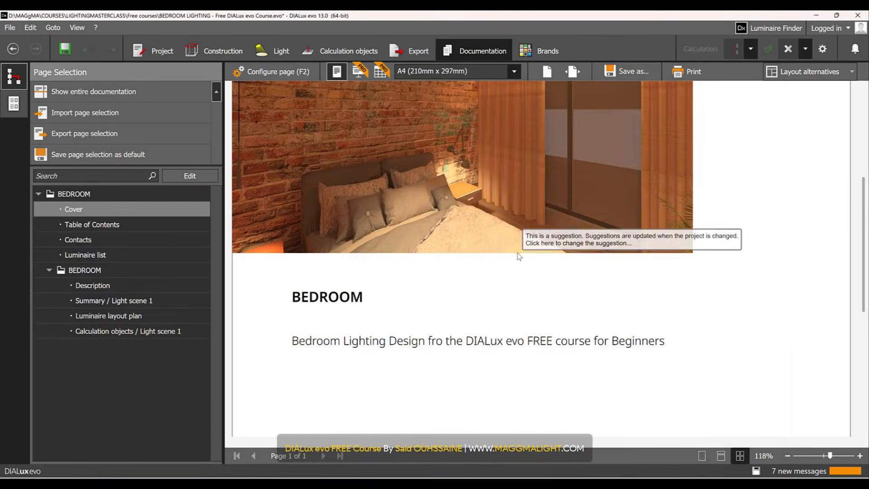
scroll(516, 236, "up", 5)
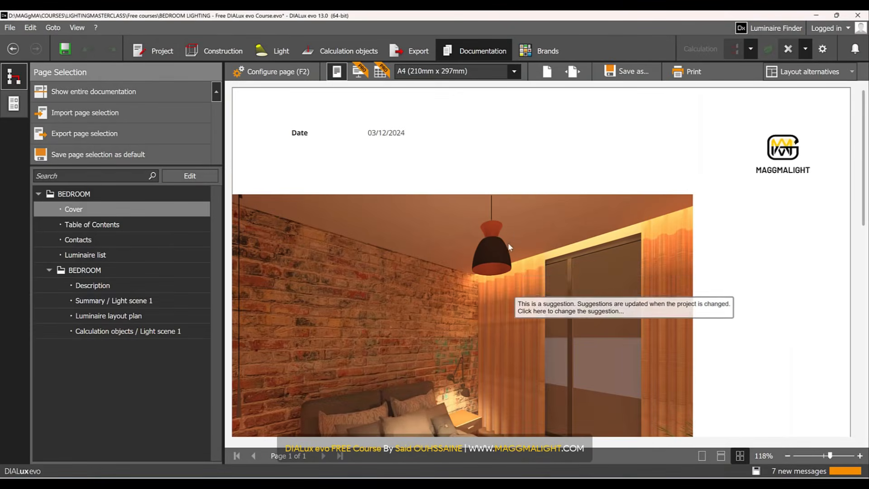
left_click(515, 293)
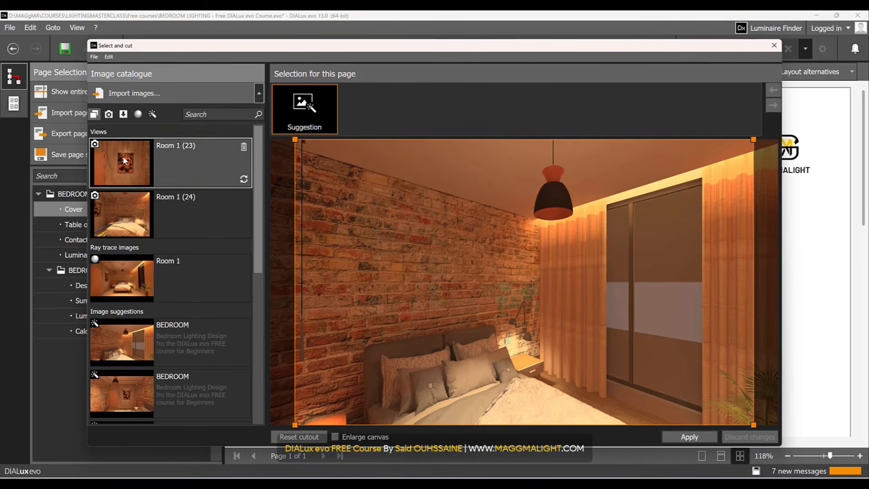
scroll(161, 270, "down", 3)
scroll(161, 271, "down", 2)
scroll(162, 273, "up", 5)
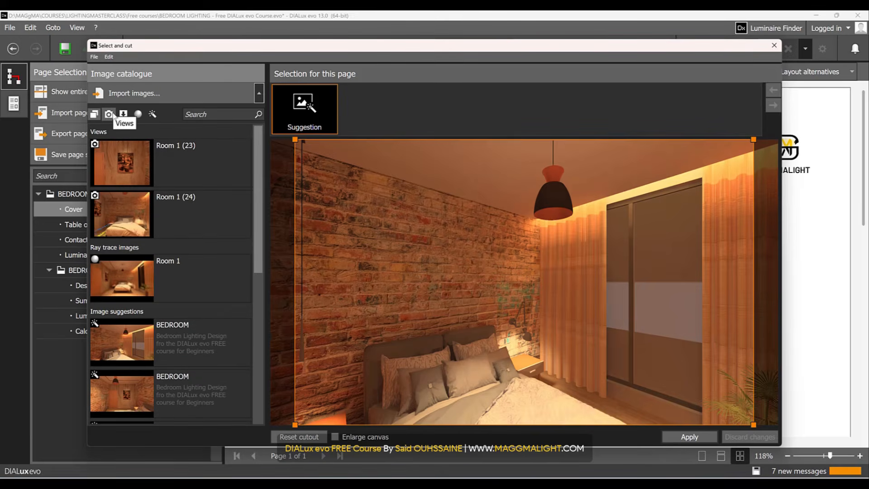
left_click(110, 114)
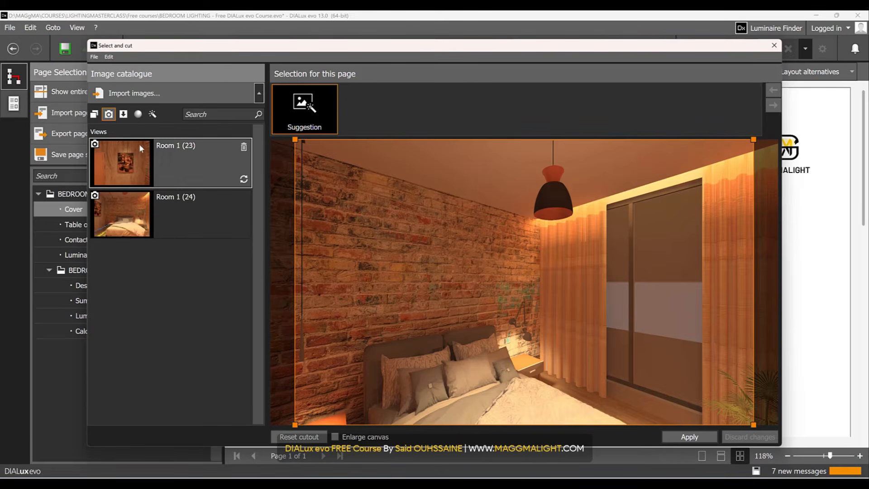
left_click(124, 114)
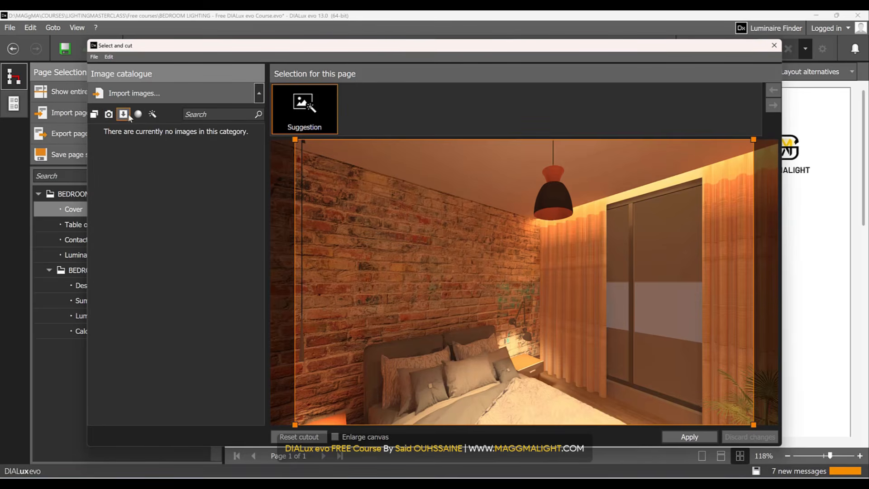
left_click(774, 46)
left_click(14, 29)
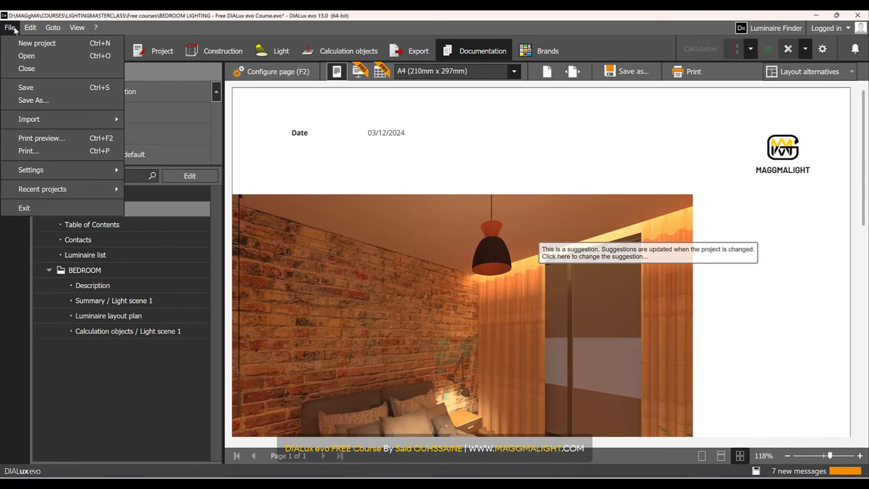
mouse_move(39, 121)
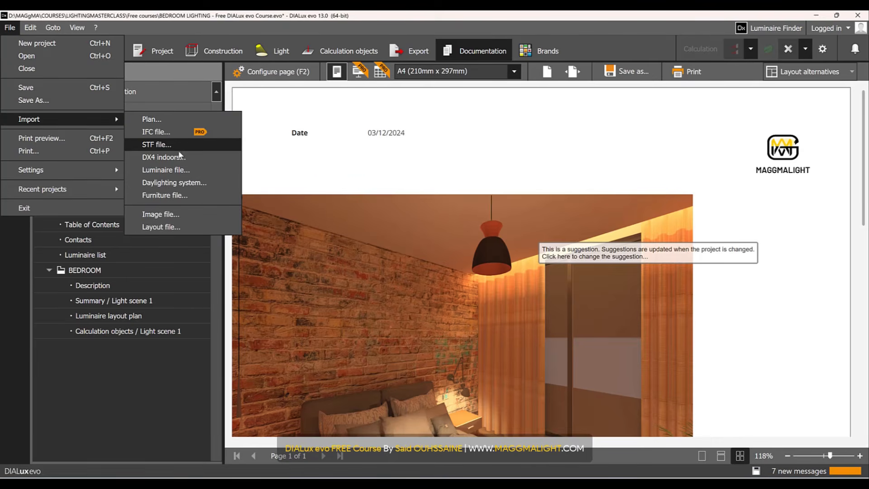
left_click(602, 148)
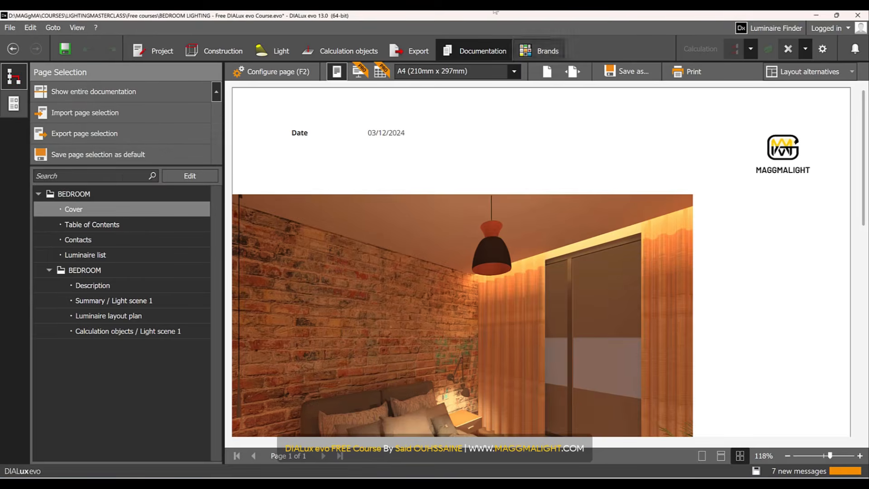
- Replace the suggested cover image with the Room 1 ray trace image
left_click(362, 213)
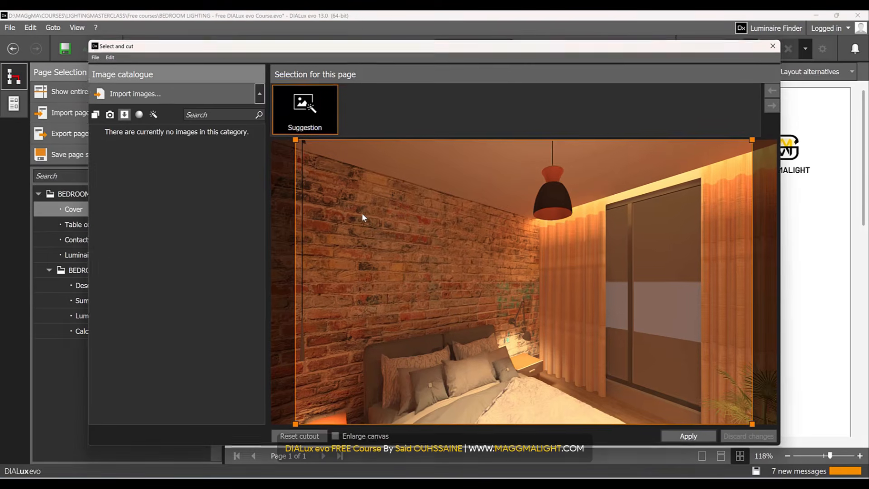
left_click(138, 114)
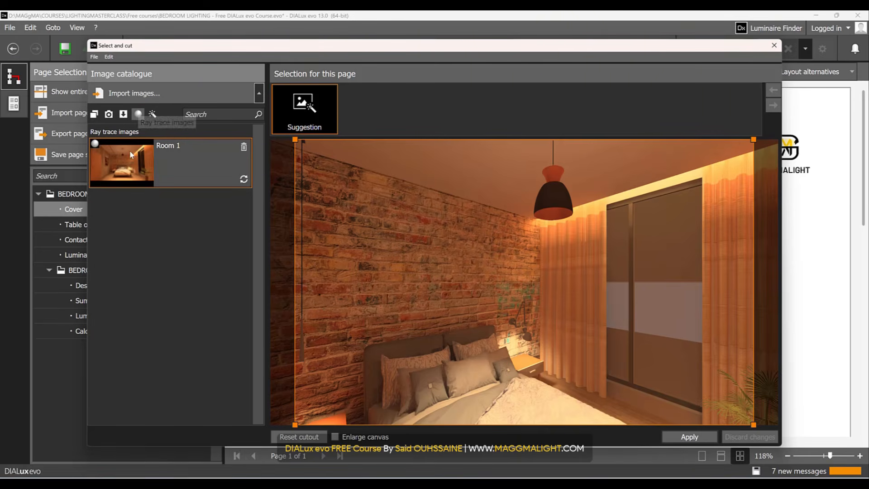
left_click(131, 164)
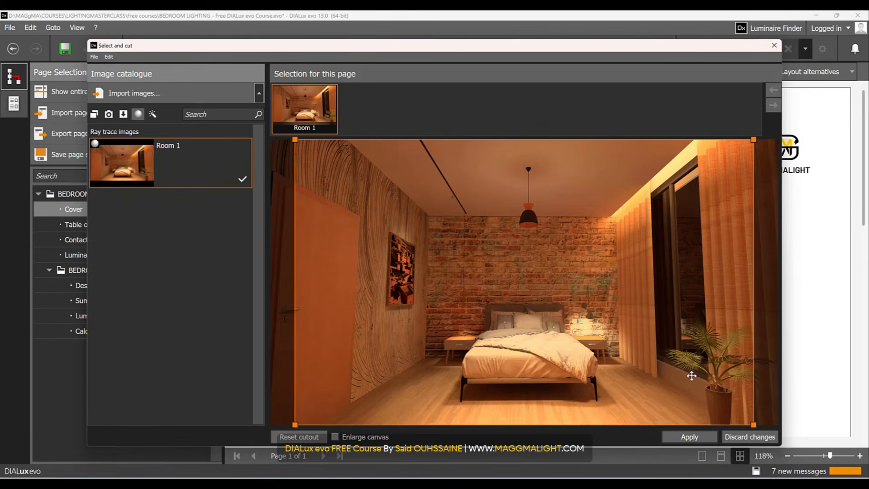
left_click(703, 436)
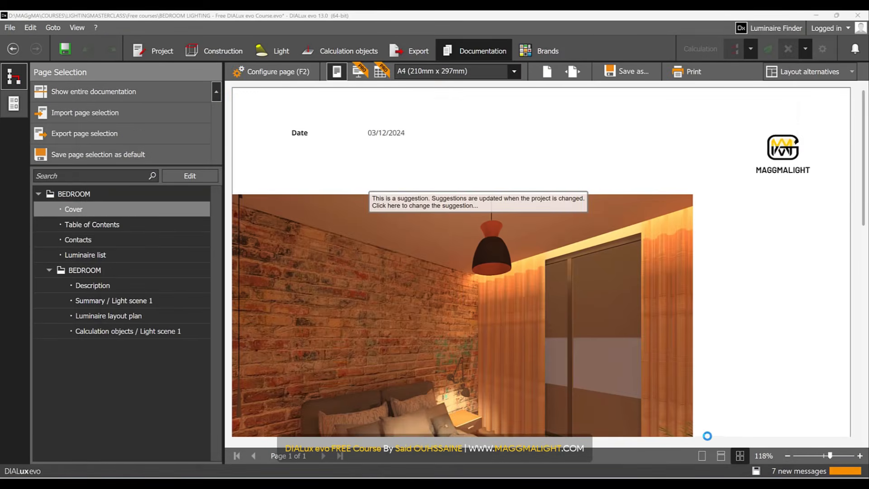
- Apply the second layout alternative to the cover page and check the page down to its project title and brief description
left_click(838, 77)
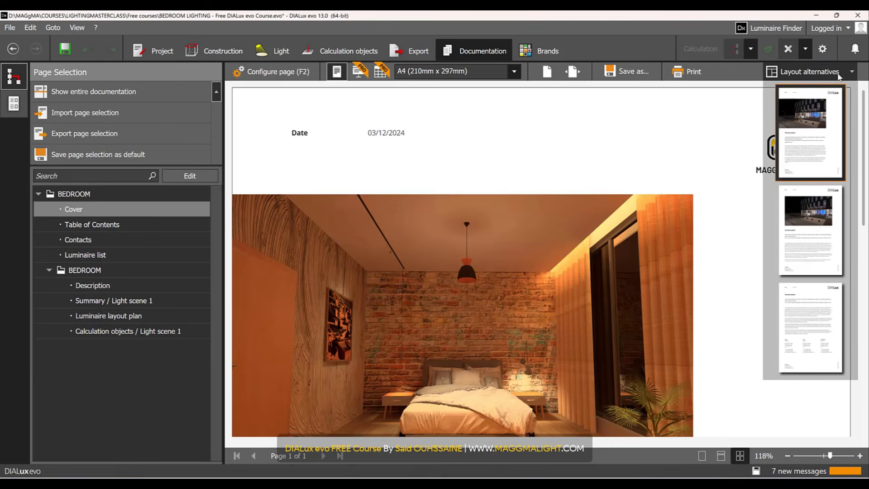
left_click(821, 213)
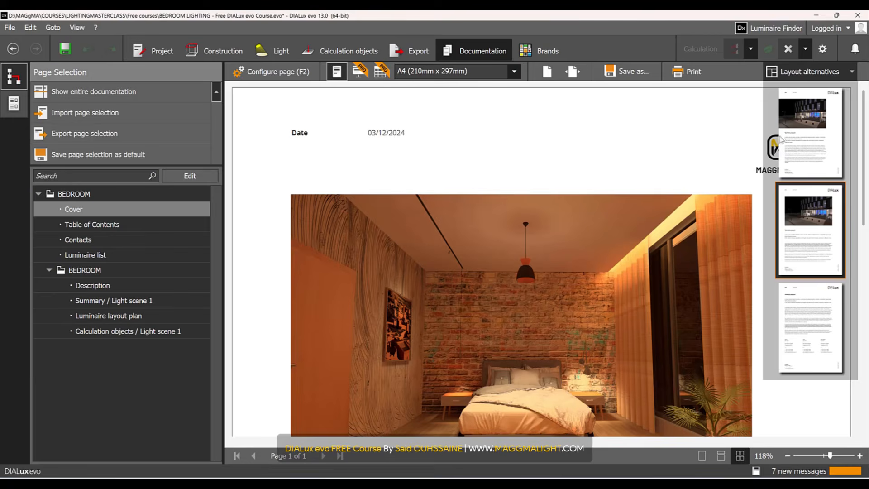
left_click(854, 70)
scroll(668, 198, "down", 3)
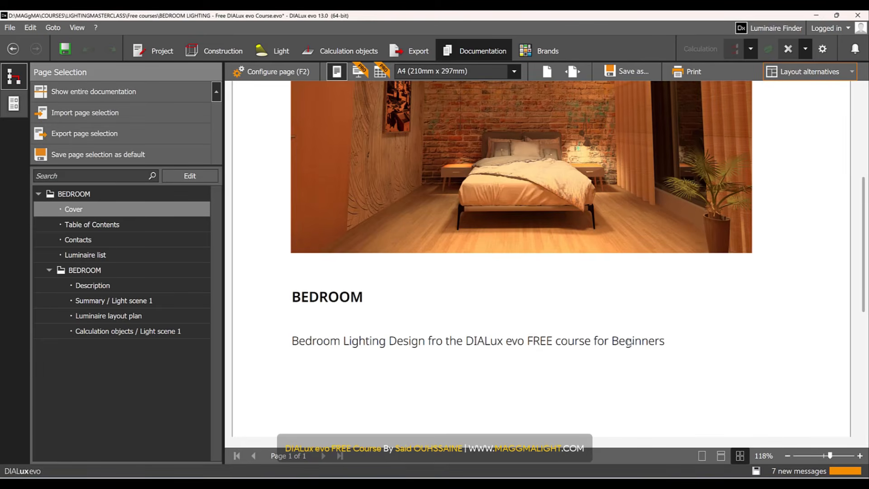
scroll(536, 271, "up", 5)
- Examine the cover's image cutout and its page configuration, including the text contents, and return to the page view
left_click(524, 261)
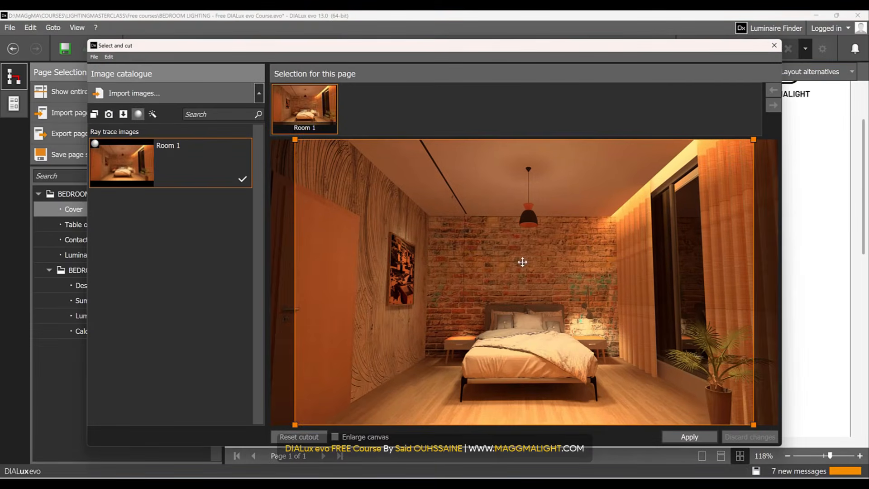
left_click(775, 45)
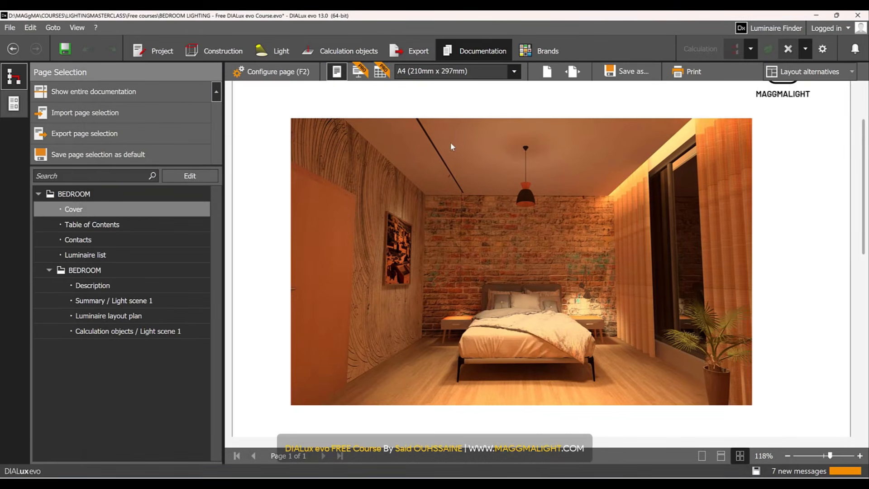
left_click(307, 74)
scroll(360, 173, "down", 8)
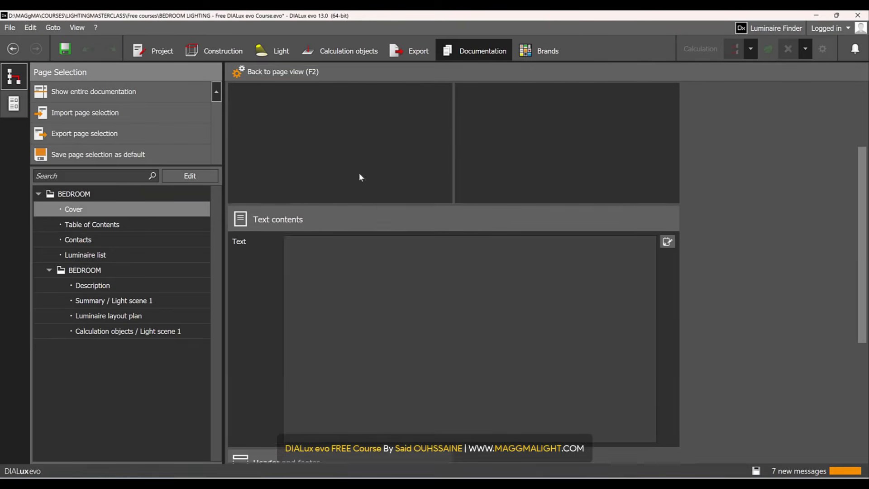
scroll(466, 200, "up", 5)
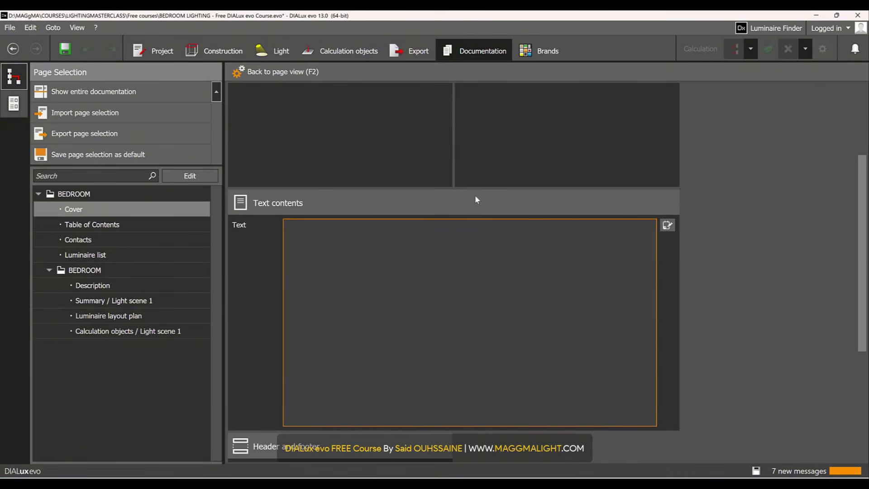
left_click(277, 72)
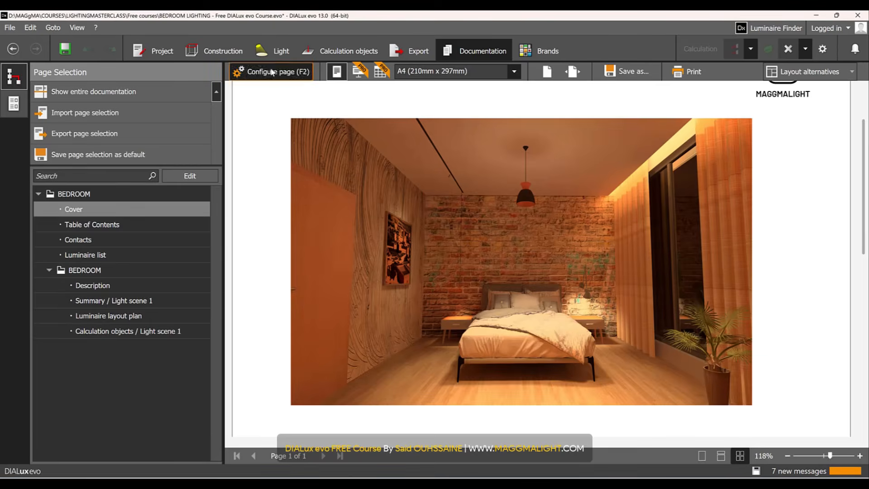
left_click(276, 72)
left_click(278, 72)
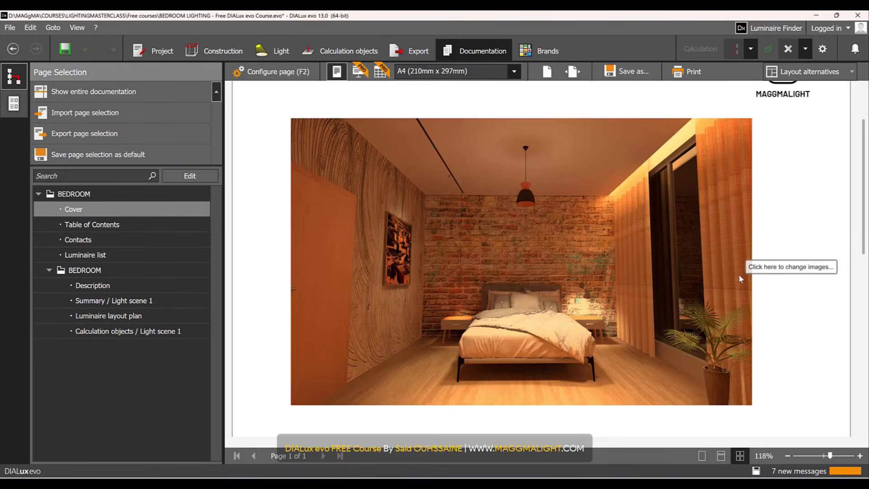
scroll(755, 260, "down", 5)
scroll(755, 266, "up", 5)
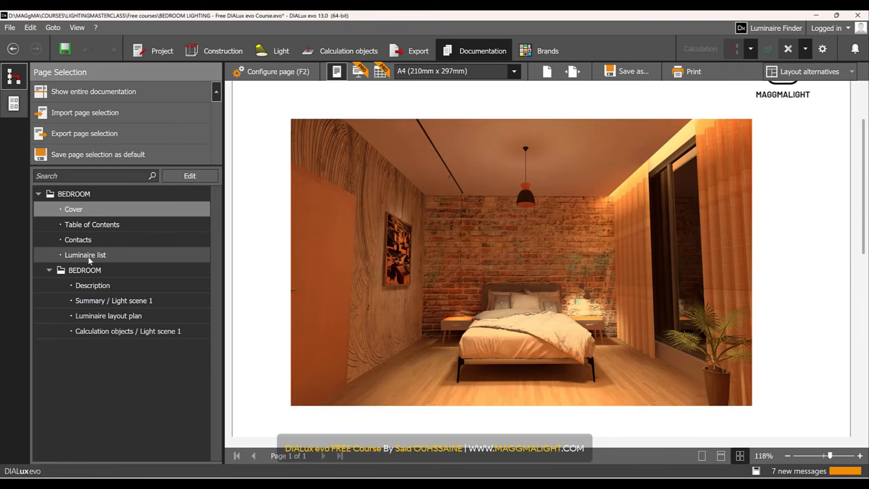
- Show the entire documentation and review the logo, footer and contents of its pages from the cover through the luminaire list
left_click(95, 256)
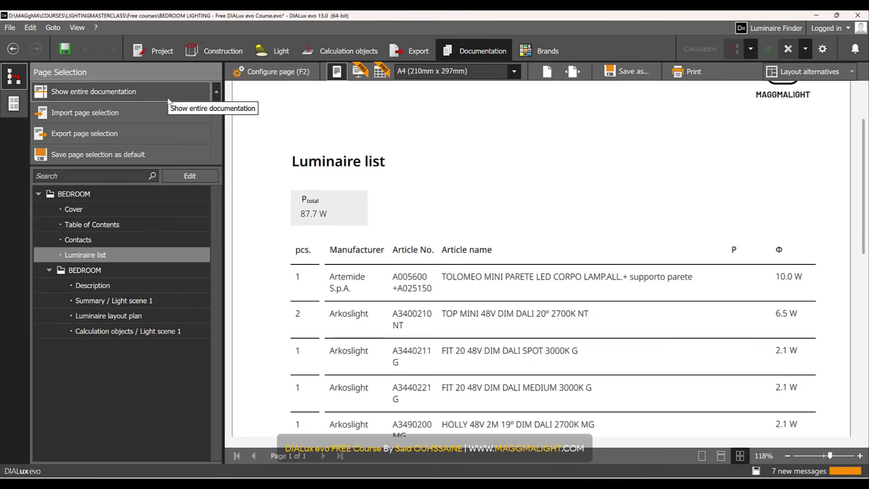
left_click(168, 100)
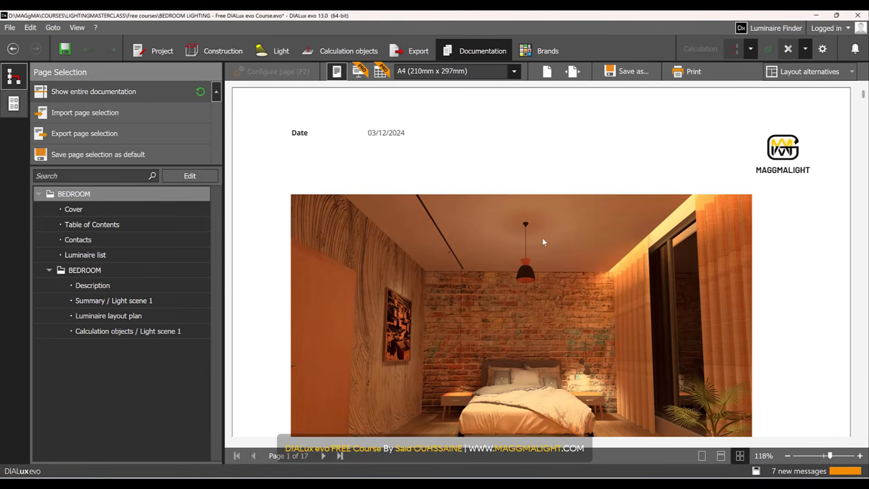
scroll(765, 254, "down", 5)
scroll(770, 275, "down", 10)
scroll(770, 274, "down", 12)
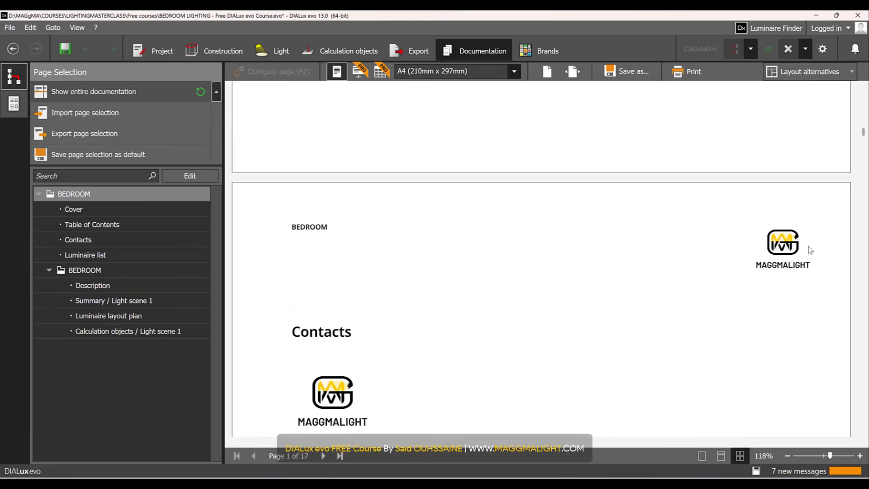
scroll(517, 241, "down", 12)
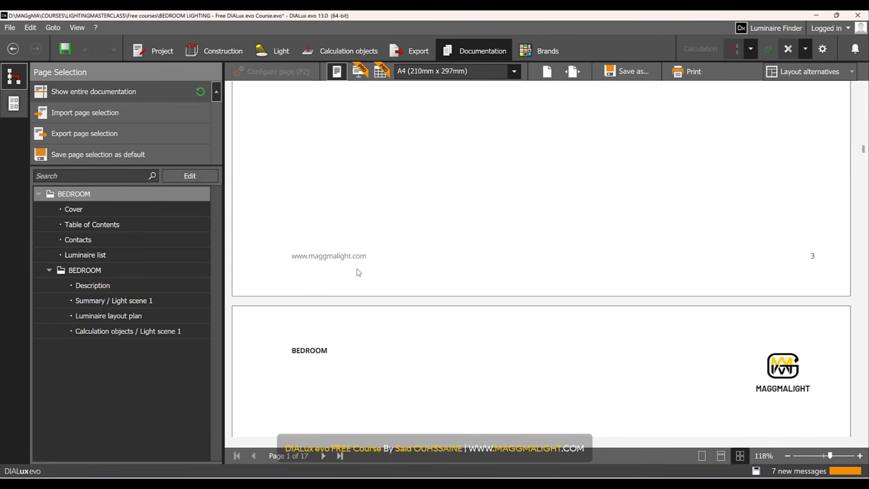
scroll(412, 276, "down", 7)
scroll(737, 266, "down", 14)
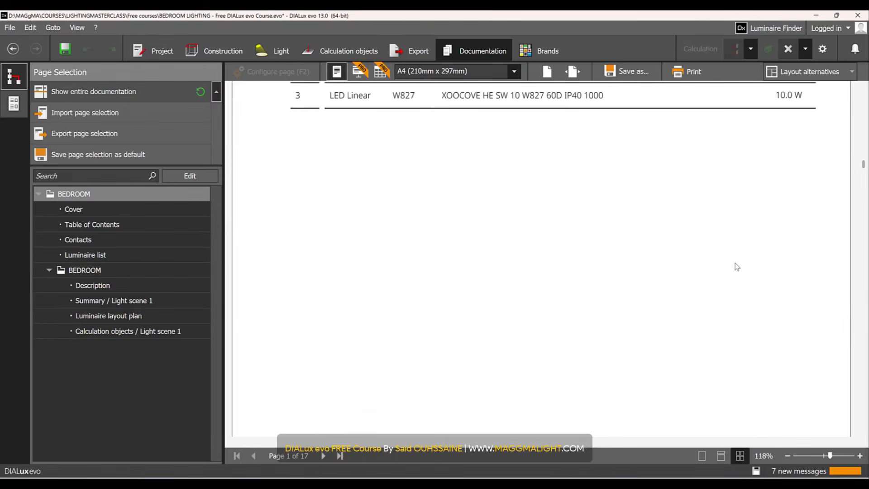
scroll(761, 265, "up", 14)
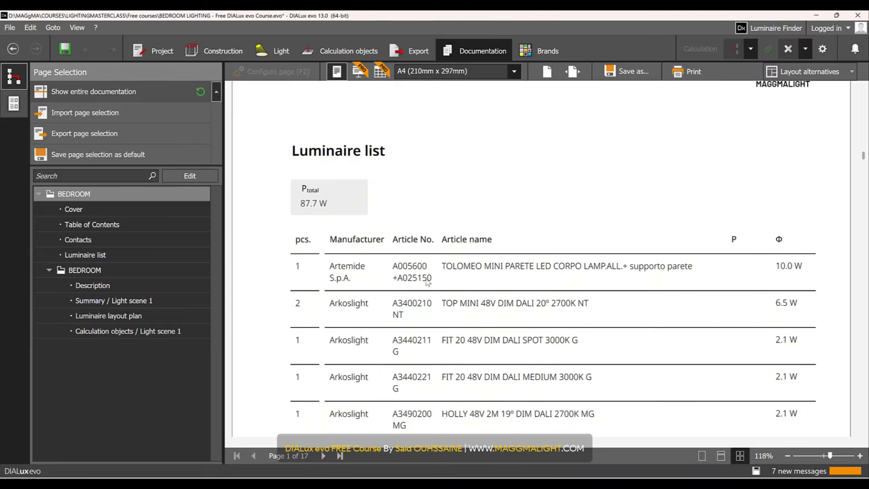
- Display only the BEDROOM Description page and open its suggested image for selection and cutting
scroll(610, 263, "down", 10)
scroll(610, 265, "down", 4)
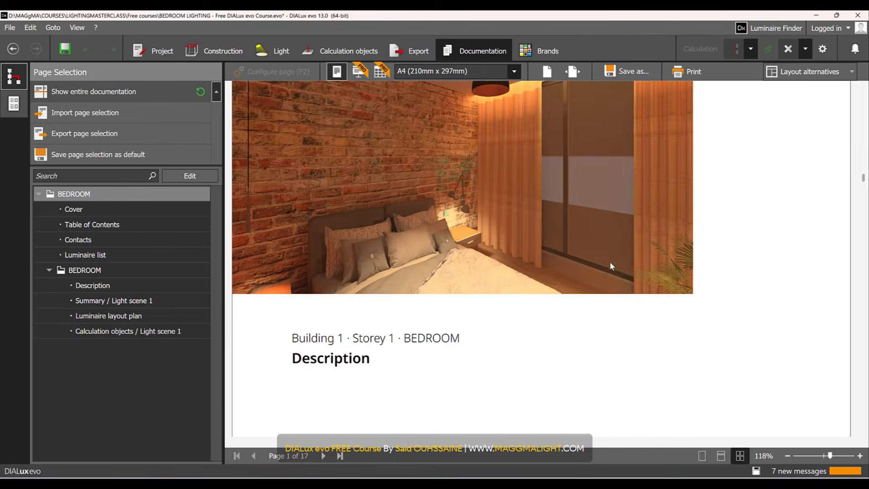
scroll(610, 264, "up", 4)
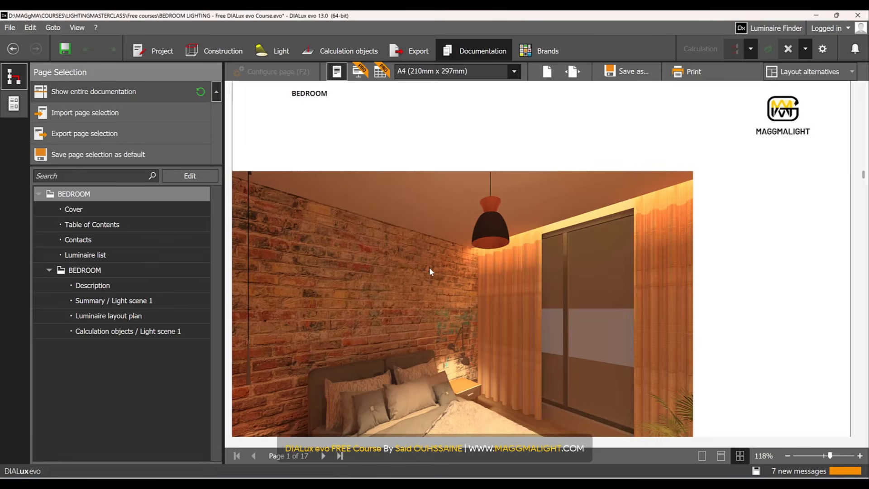
scroll(429, 269, "up", 1)
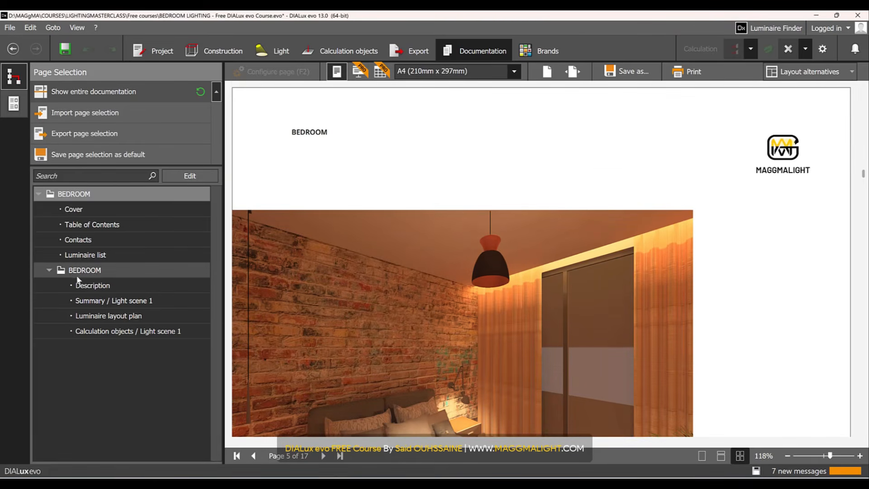
left_click(104, 284)
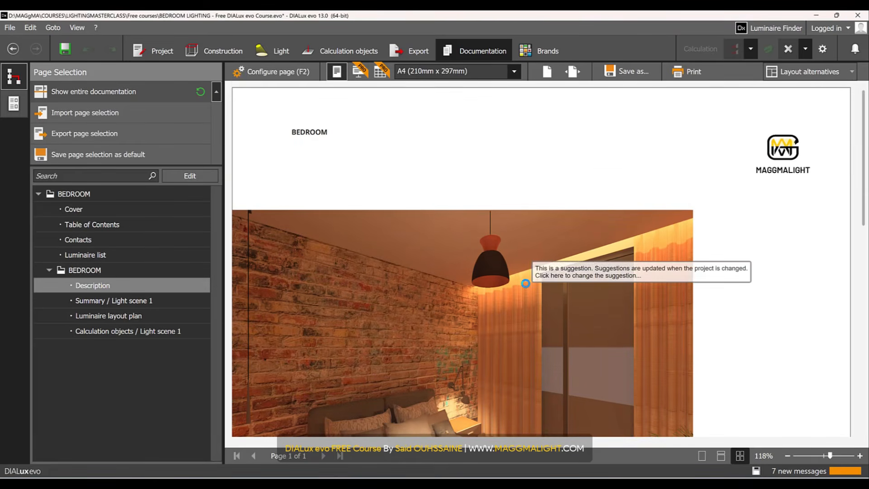
scroll(530, 240, "down", 4)
double_click(527, 224)
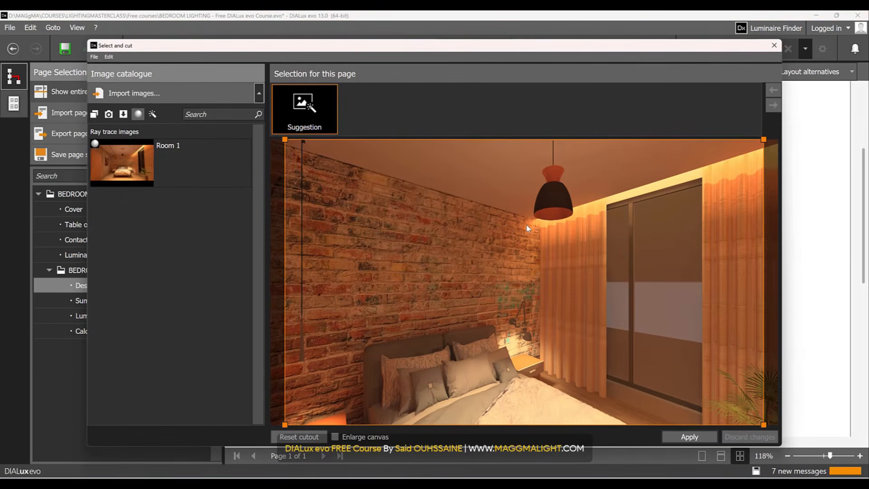
- Preview the Room 1 (24) view and the Room 1 ray trace image, and apply the first BEDROOM image suggestion to the Description page
left_click(109, 114)
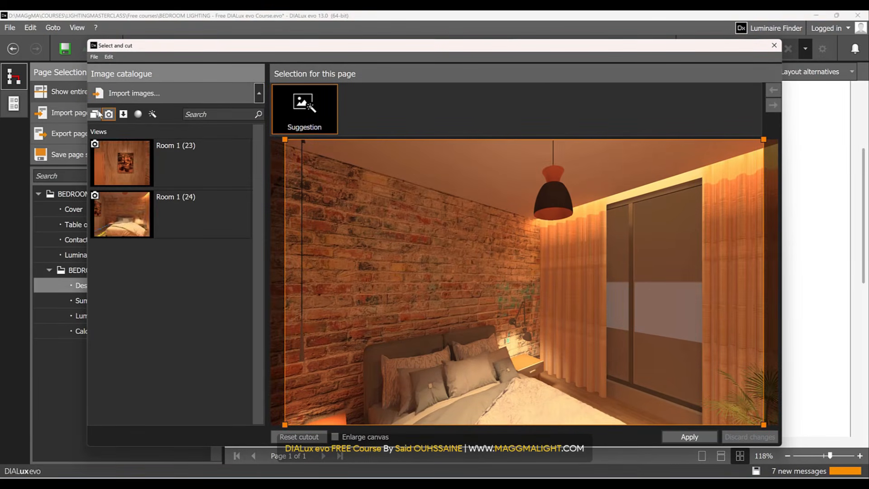
left_click(94, 114)
left_click(129, 211)
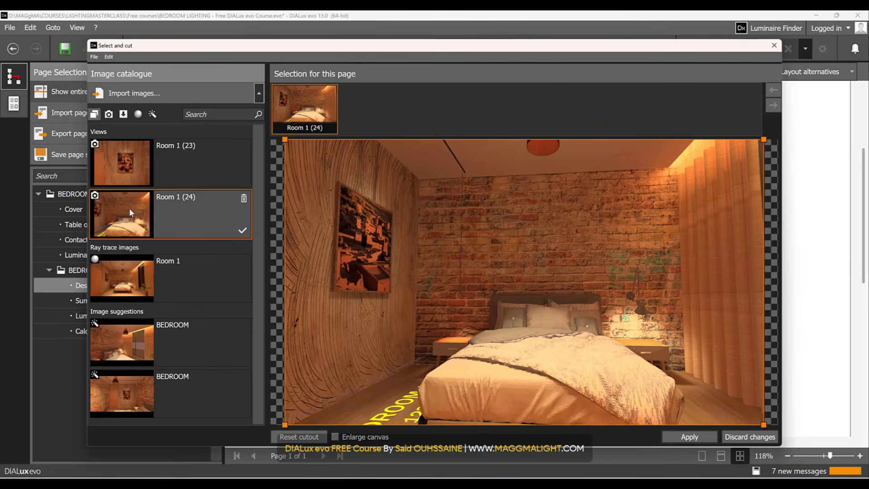
left_click(130, 271)
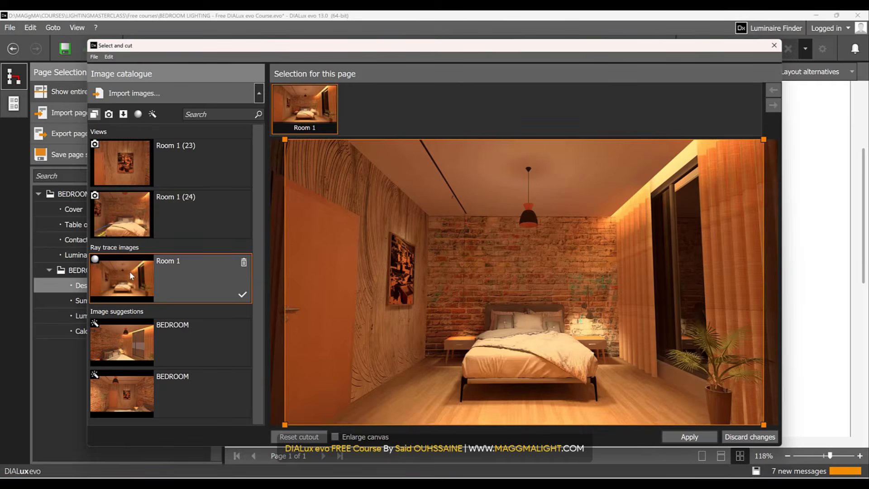
left_click(144, 333)
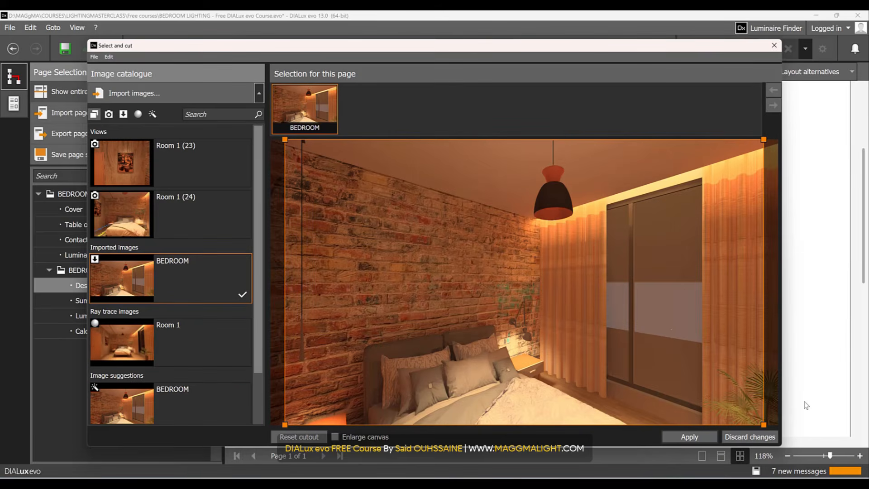
left_click(689, 437)
- Apply the third layout alternative to the Description page and check the page down to its footer
left_click(853, 74)
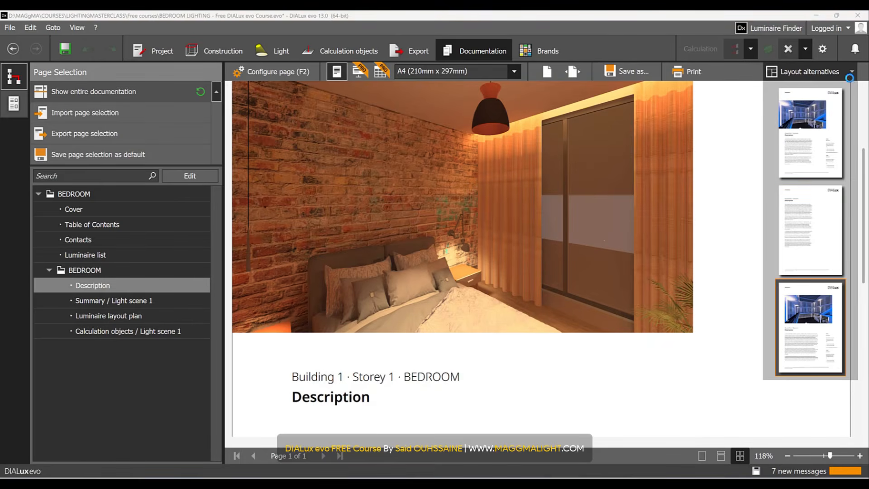
left_click(823, 311)
scroll(681, 224, "down", 5)
scroll(683, 229, "down", 2)
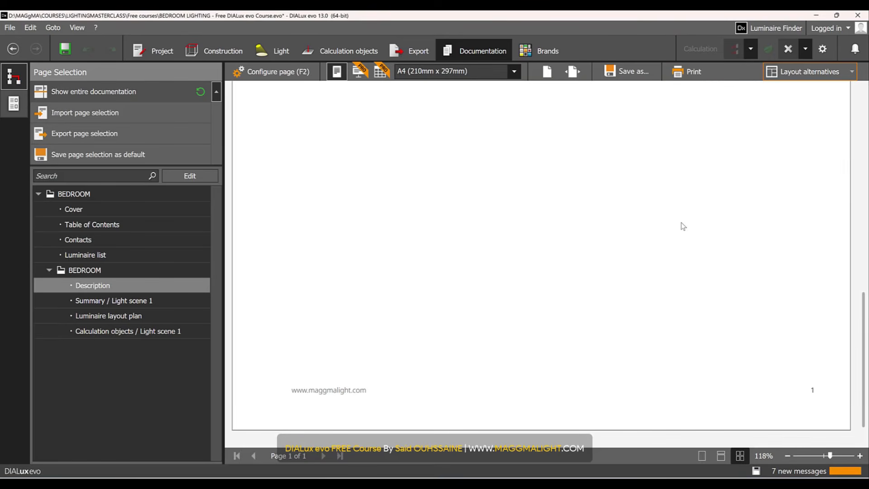
- Show the entire documentation without saving the project, and review the Description page's image, heading and footer
left_click(135, 92)
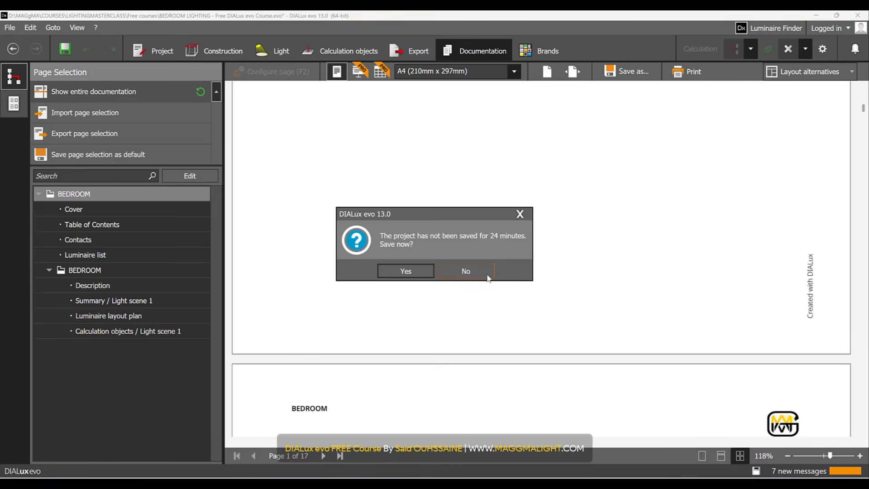
left_click(466, 271)
scroll(485, 278, "down", 5)
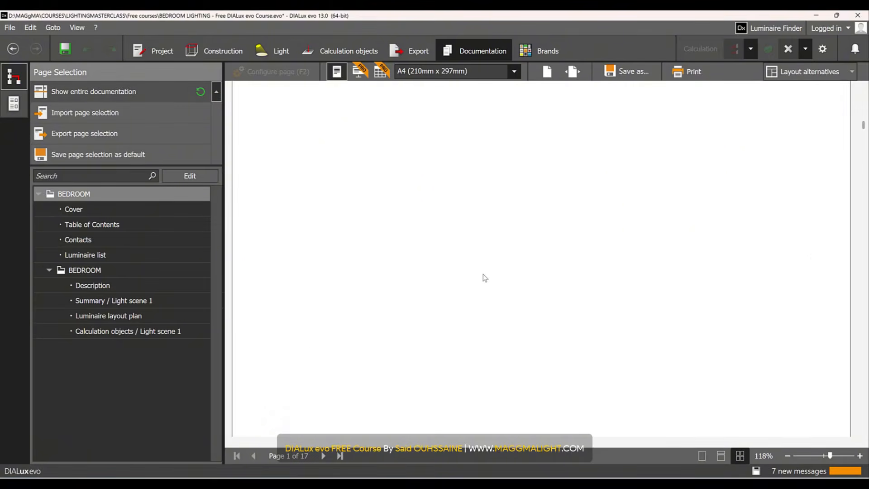
scroll(485, 278, "down", 15)
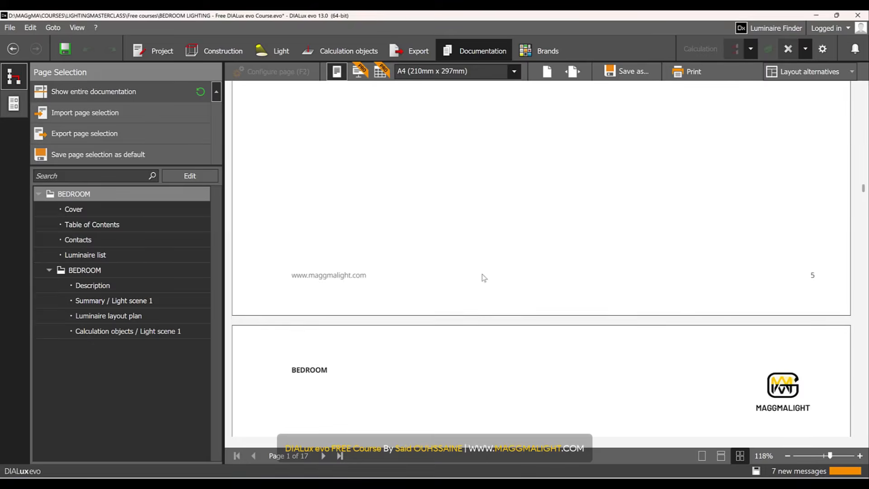
scroll(482, 275, "down", 3)
scroll(482, 276, "up", 10)
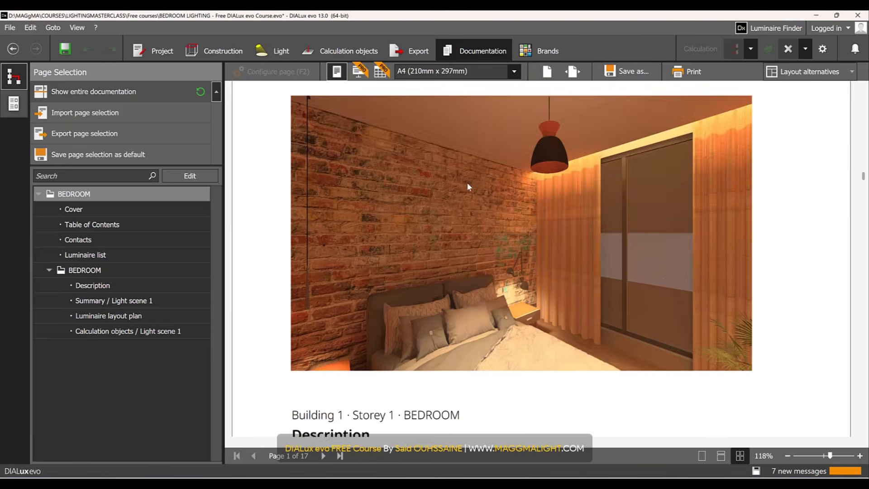
scroll(543, 255, "down", 5)
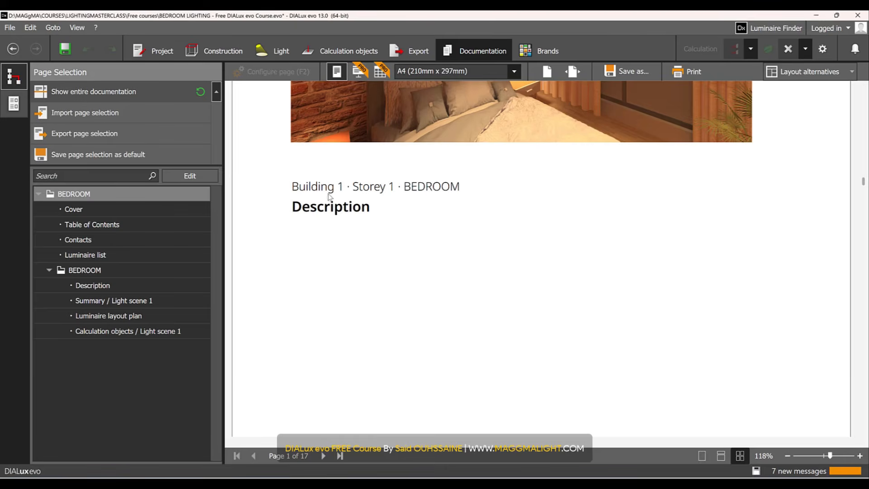
scroll(461, 237, "down", 15)
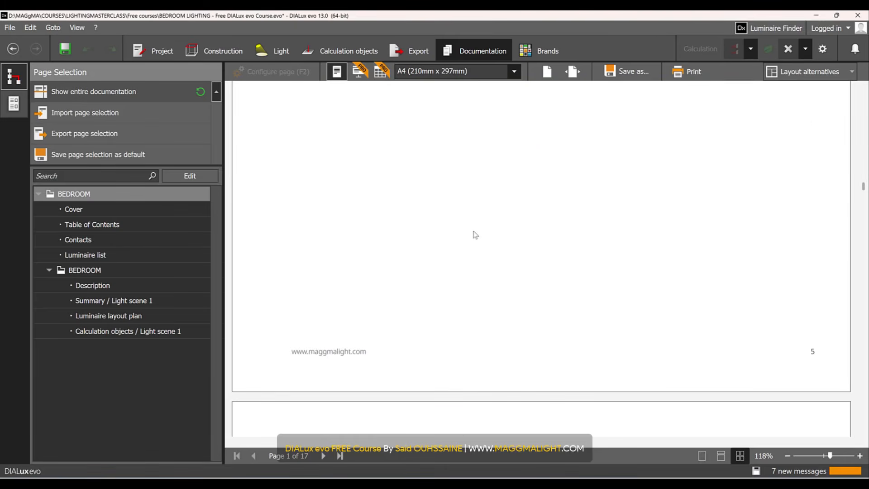
- Examine the first Summary page's bedroom floor plan and the room data listed beneath it
scroll(482, 227, "down", 5)
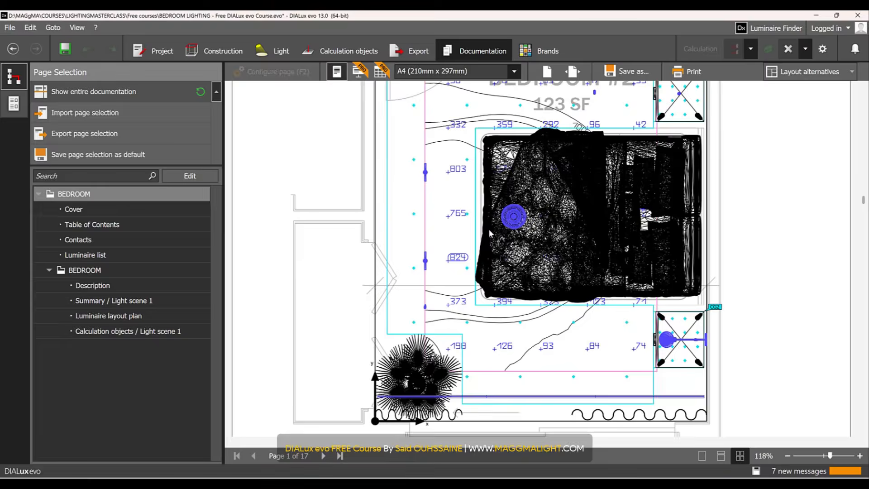
scroll(648, 211, "up", 3)
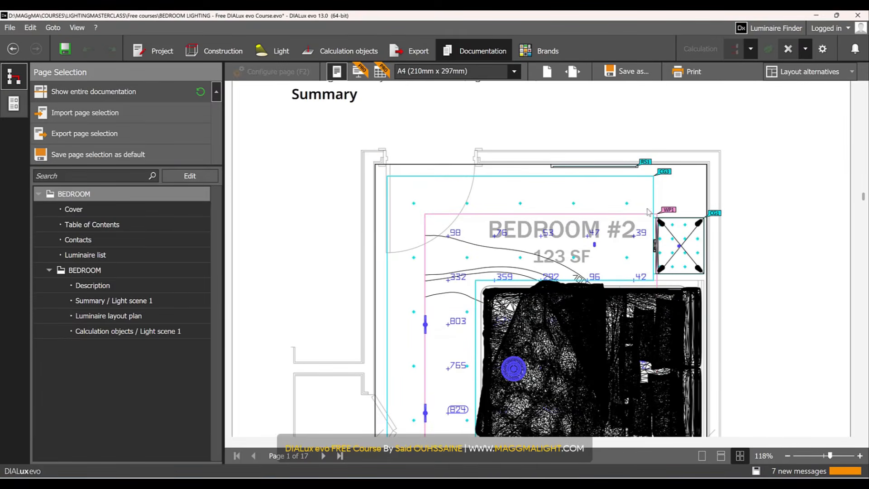
scroll(520, 236, "up", 2)
scroll(580, 304, "down", 3)
scroll(583, 305, "down", 3)
scroll(417, 409, "up", 3)
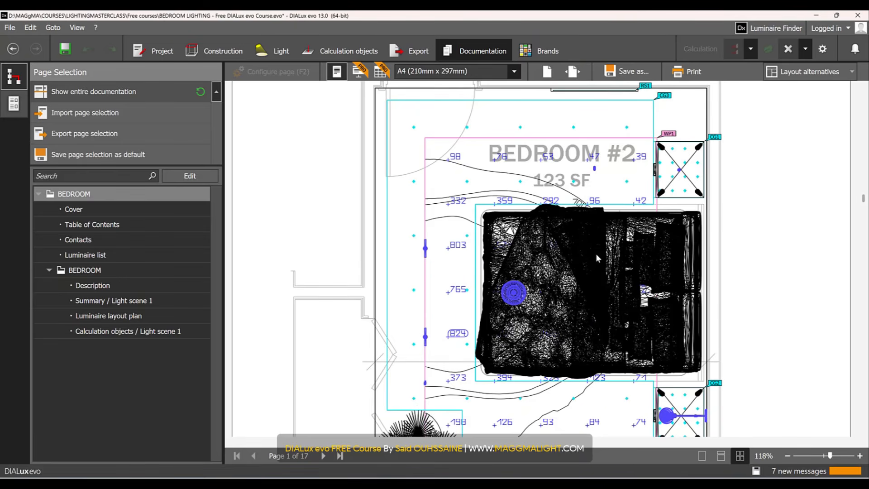
scroll(570, 281, "down", 5)
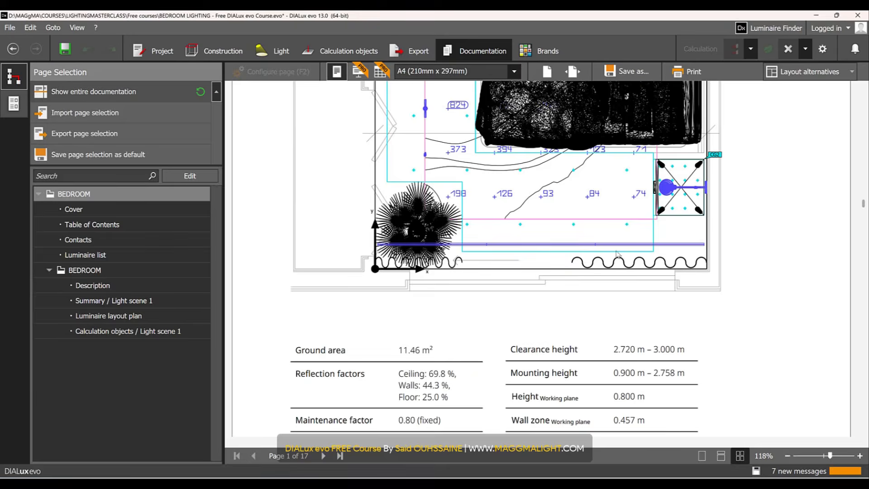
scroll(617, 254, "down", 2)
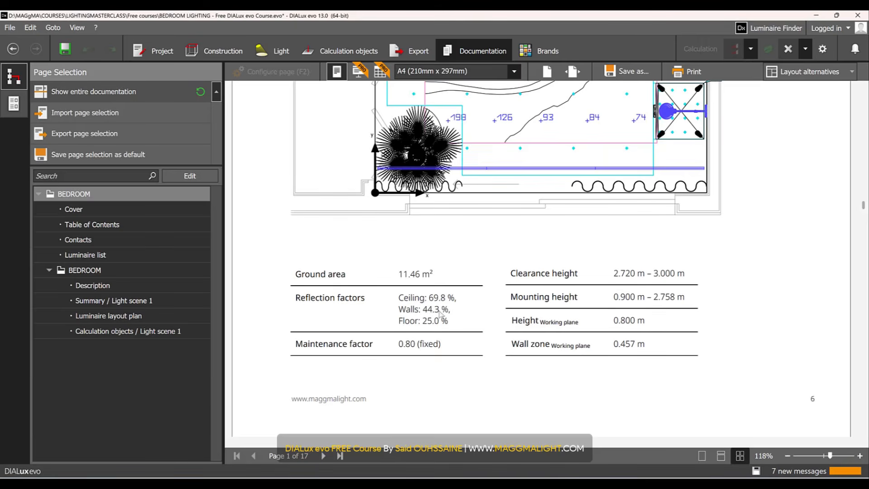
- Examine the Summary's results table and luminaire list, and select only the Summary / Light scene 1 page for display
scroll(507, 301, "down", 10)
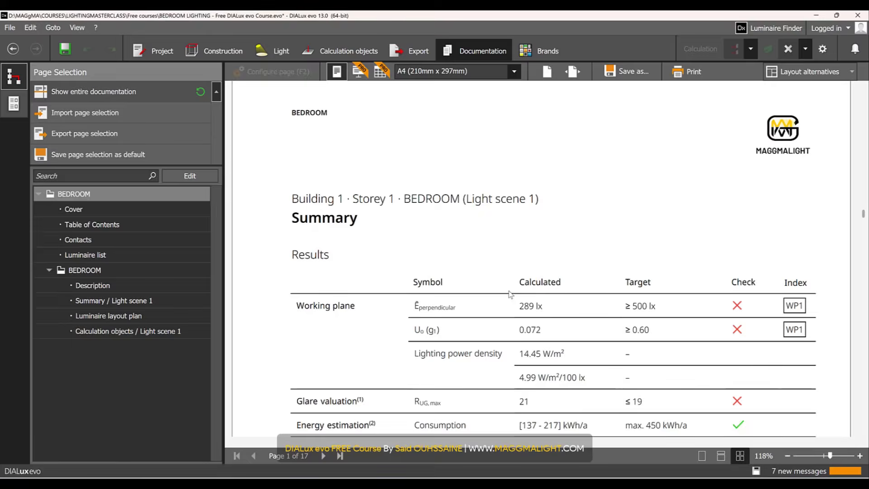
scroll(511, 295, "down", 2)
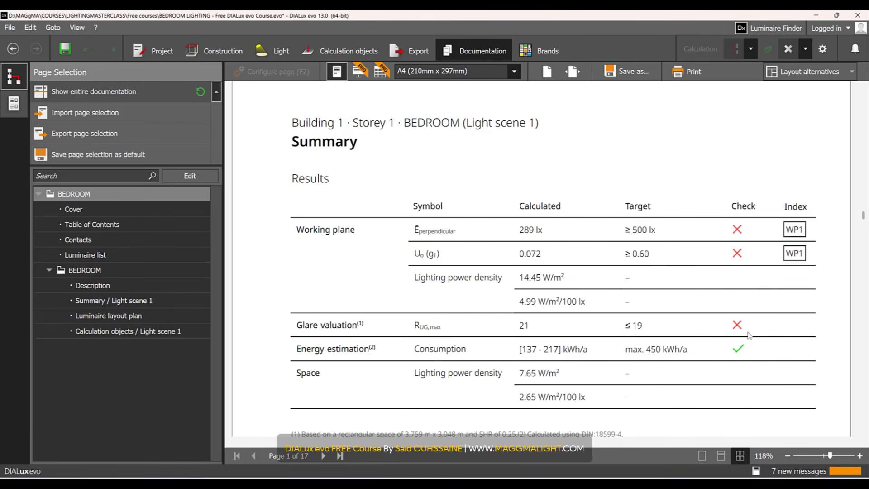
scroll(749, 334, "down", 7)
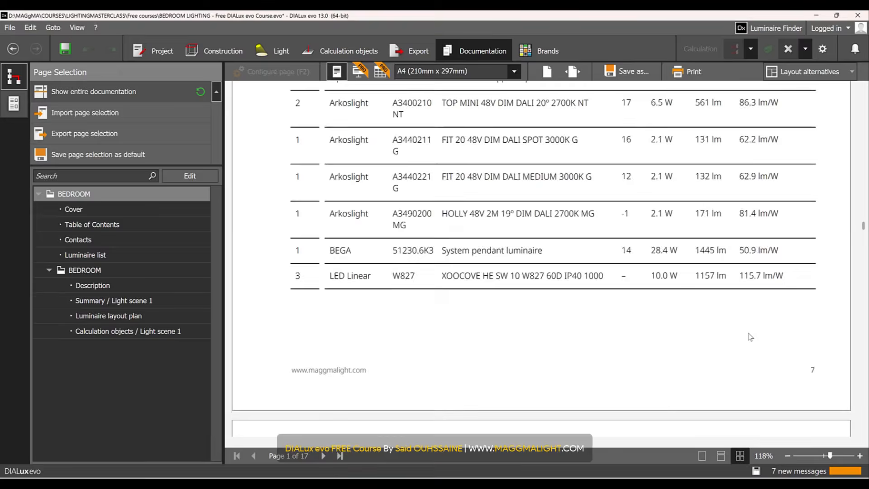
scroll(750, 334, "up", 4)
scroll(752, 337, "down", 5)
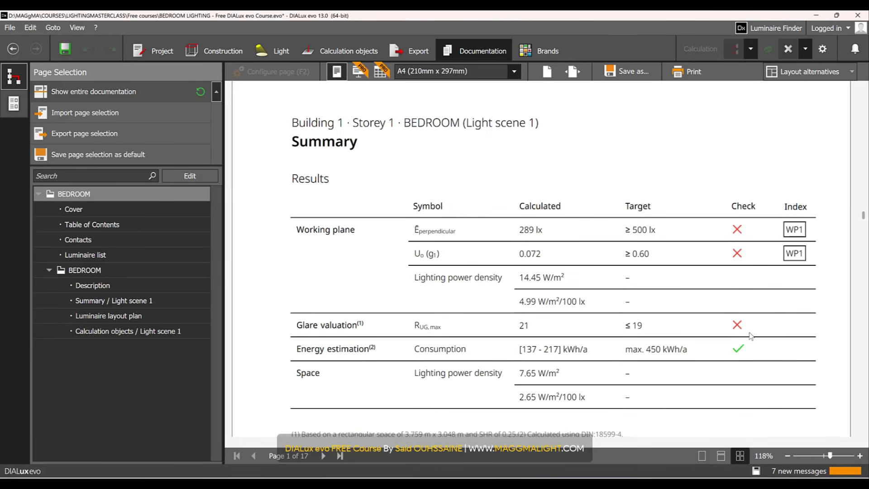
left_click(121, 300)
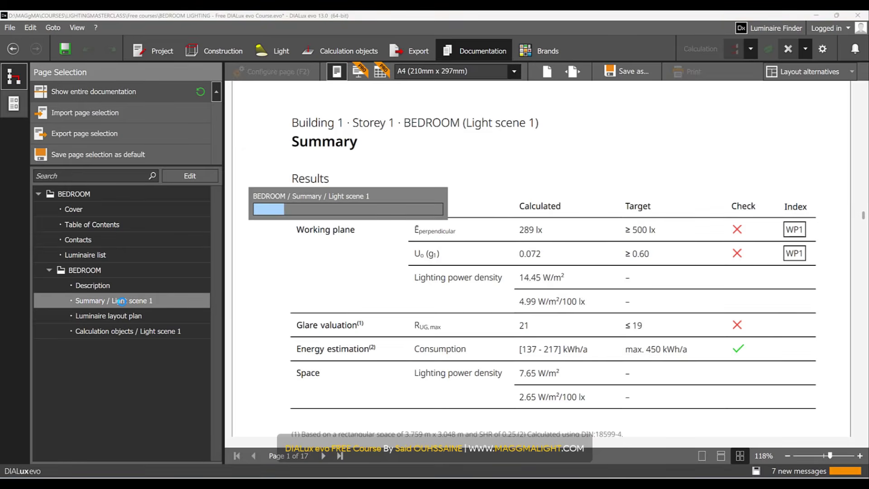